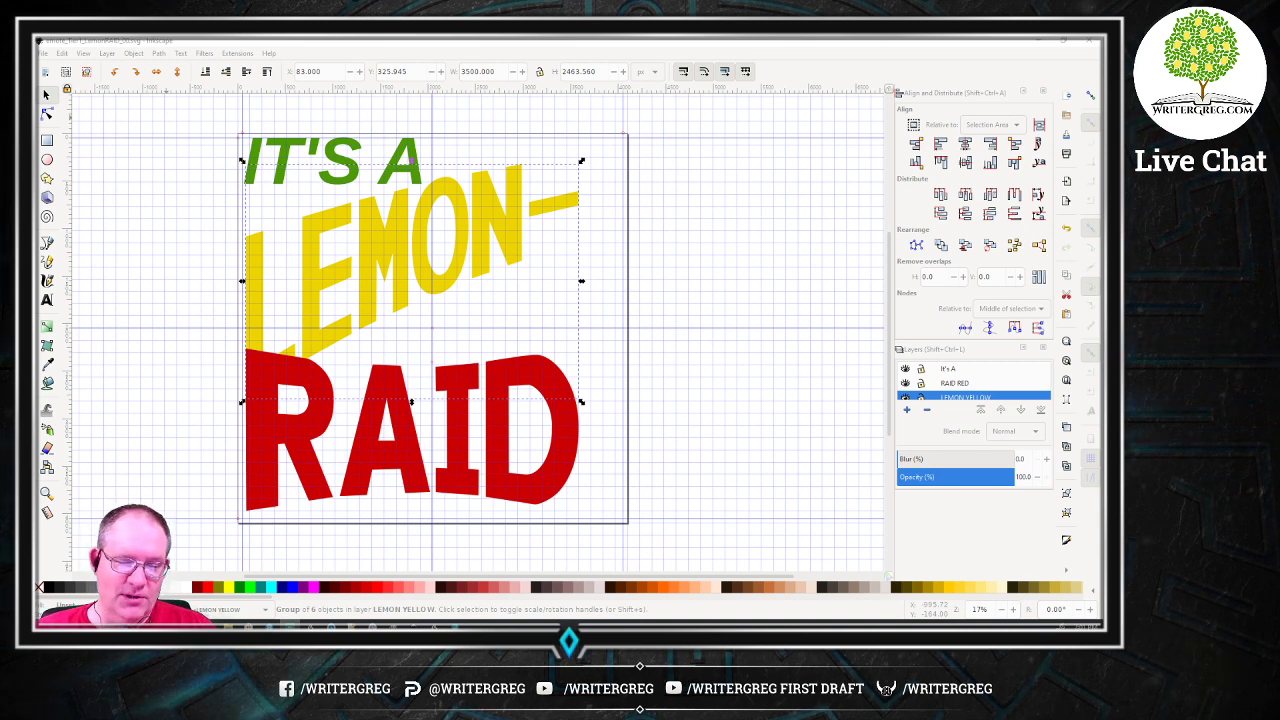
Step: Center the red RAID letter group horizontally relative to the page
{"action": "left_click", "coordinate": [953, 165]}
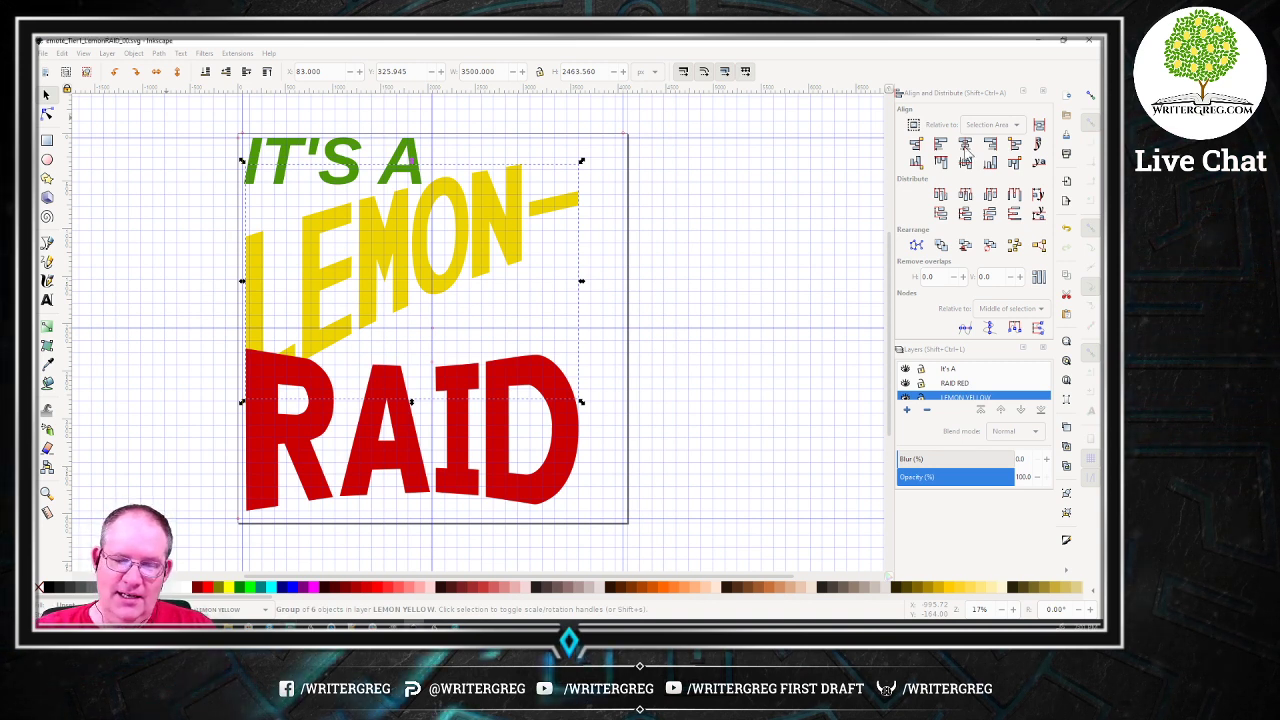
{"action": "key", "text": "Tab"}
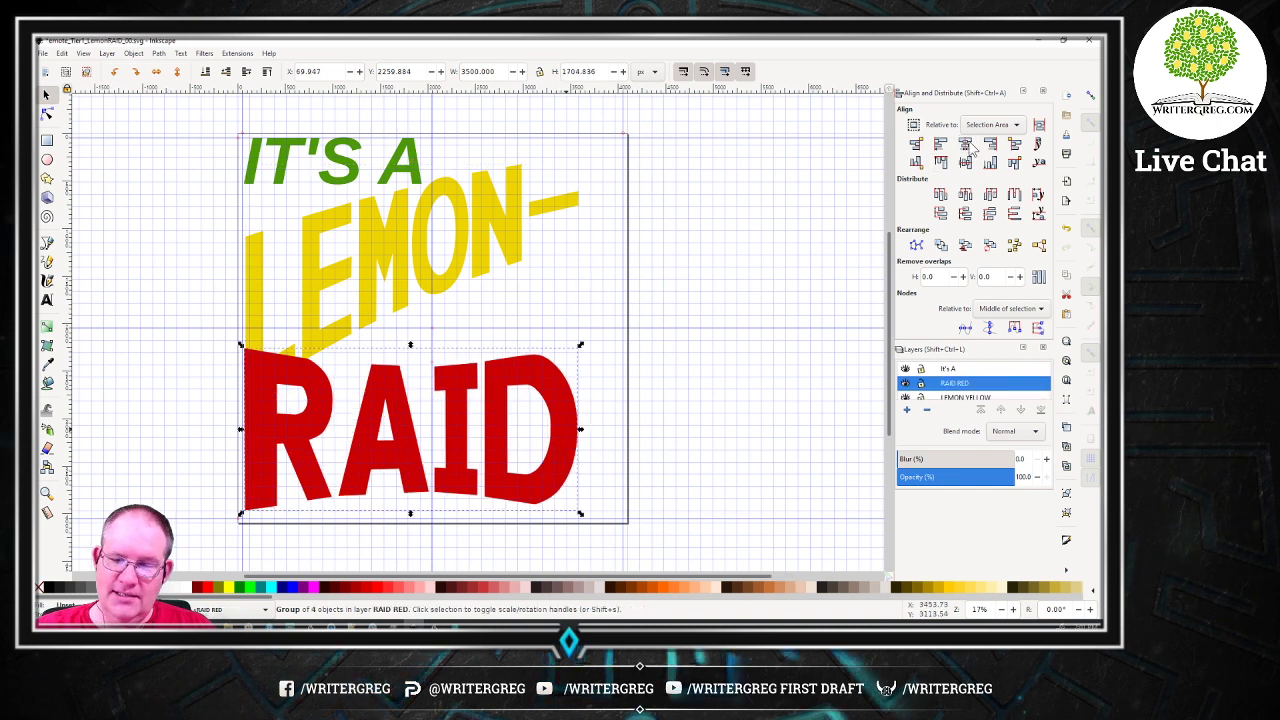
{"action": "left_click", "coordinate": [1003, 127]}
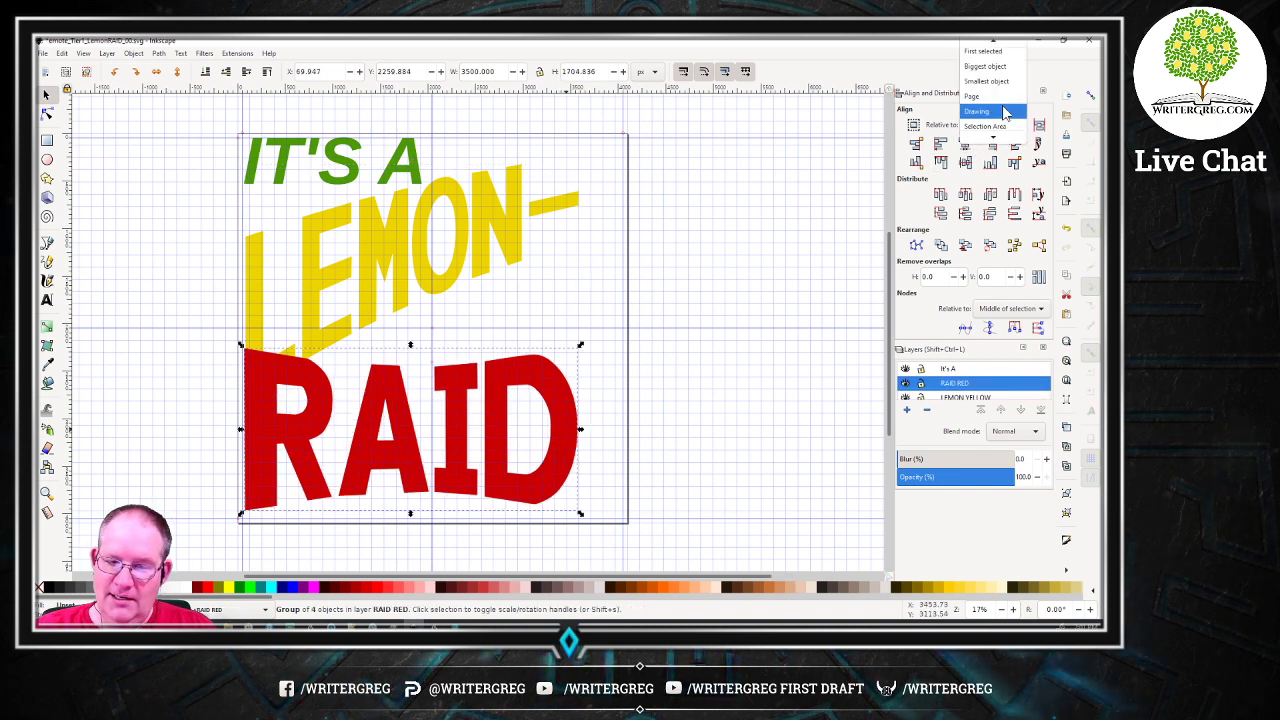
{"action": "left_click", "coordinate": [1005, 102]}
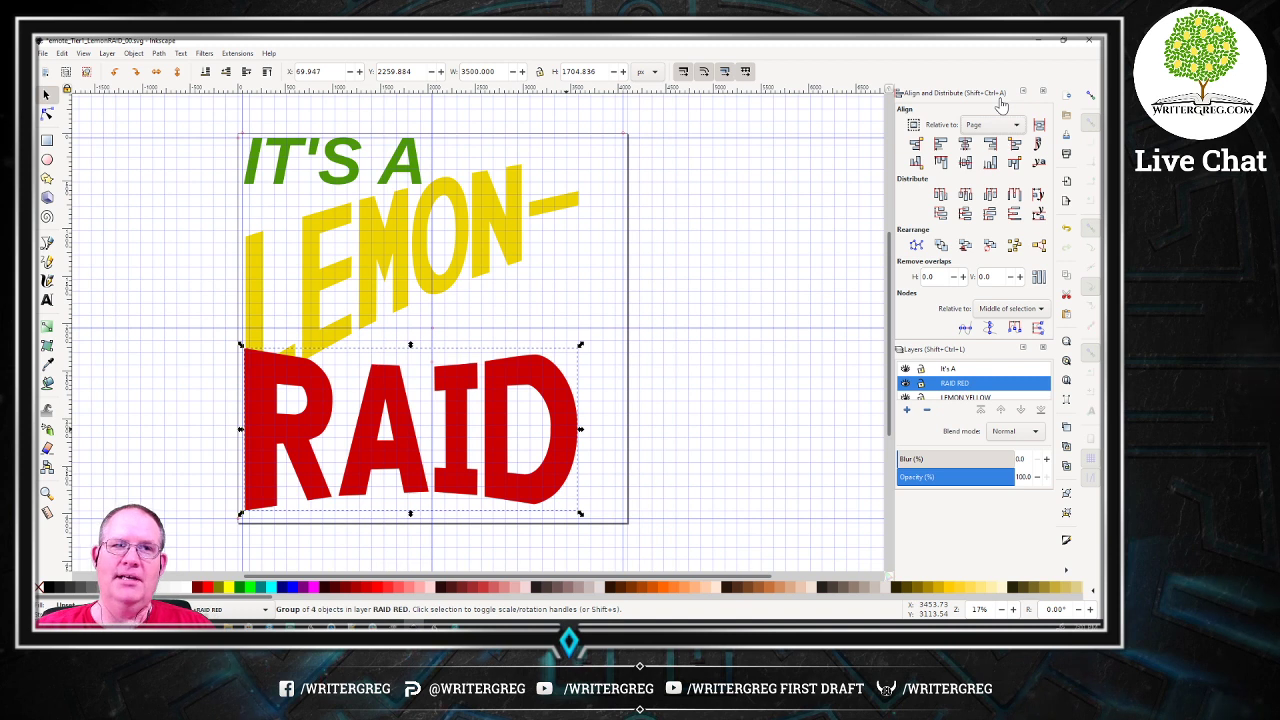
{"action": "left_click", "coordinate": [965, 143]}
Step: Center the yellow LEMON- letter group horizontally on the page and save the drawing
{"action": "left_click", "coordinate": [493, 243]}
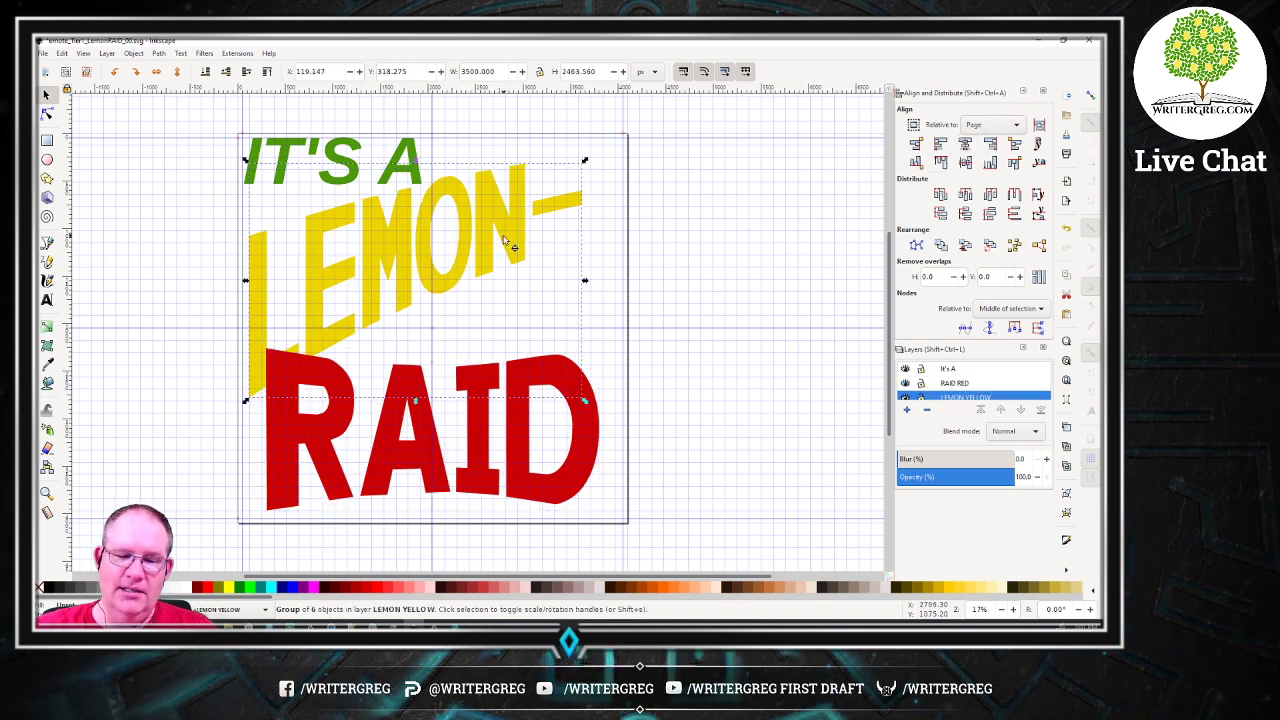
{"action": "left_click", "coordinate": [964, 145]}
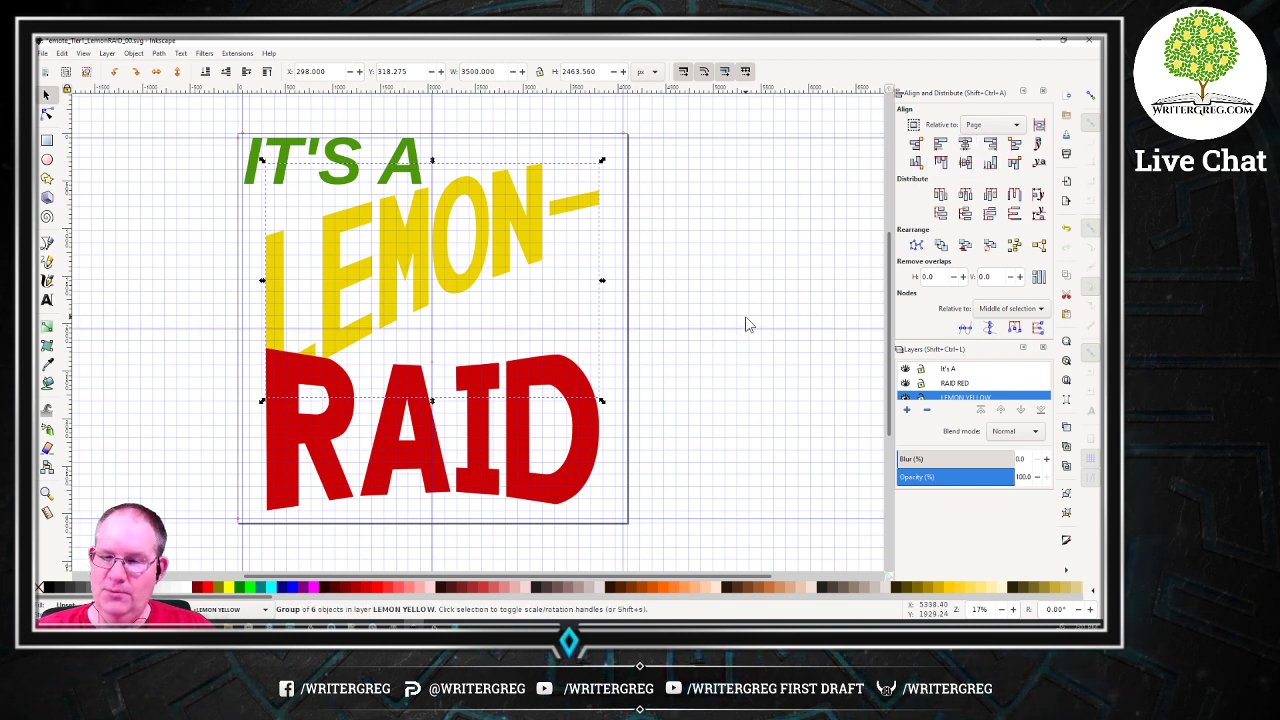
{"action": "left_click", "coordinate": [1065, 140]}
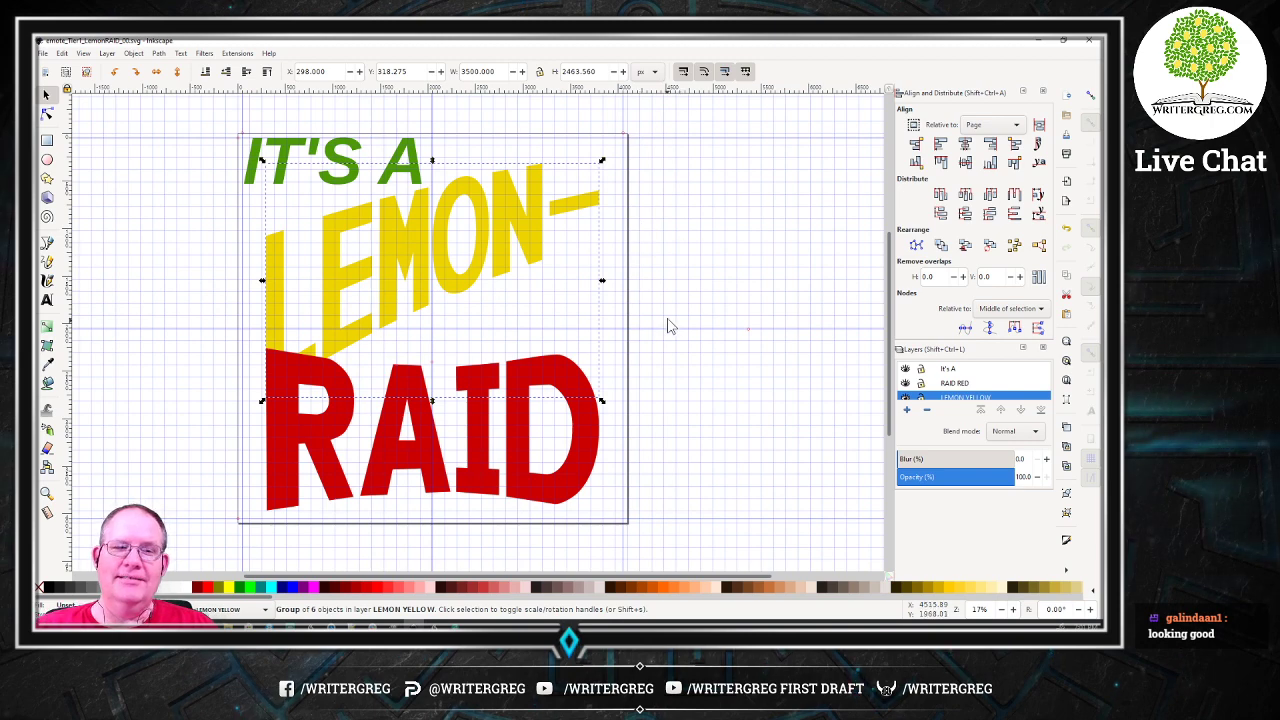
Step: Examine how legible the IT'S A LEMON-RAID lettering is at tiny emote size compared with full-page size
{"action": "scroll", "coordinate": [601, 369], "scroll_direction": "up", "scroll_amount": 3}
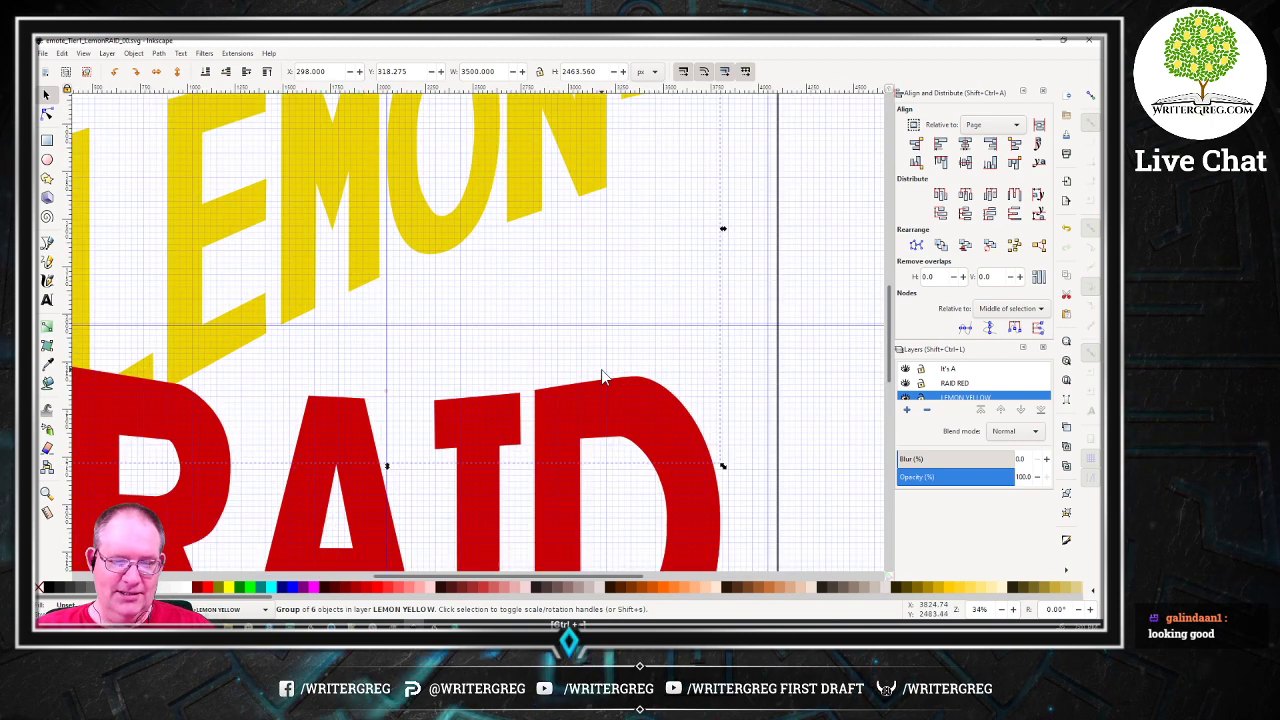
{"action": "key", "text": "ctrl+minus"}
{"action": "key", "text": "ctrl+minus"}
{"action": "key", "text": "ctrl+minus"}
{"action": "key", "text": "ctrl+minus"}
{"action": "key", "text": "ctrl+minus"}
{"action": "key", "text": "ctrl+minus"}
{"action": "key", "text": "minus"}
{"action": "key", "text": "minus"}
{"action": "key", "text": "minus"}
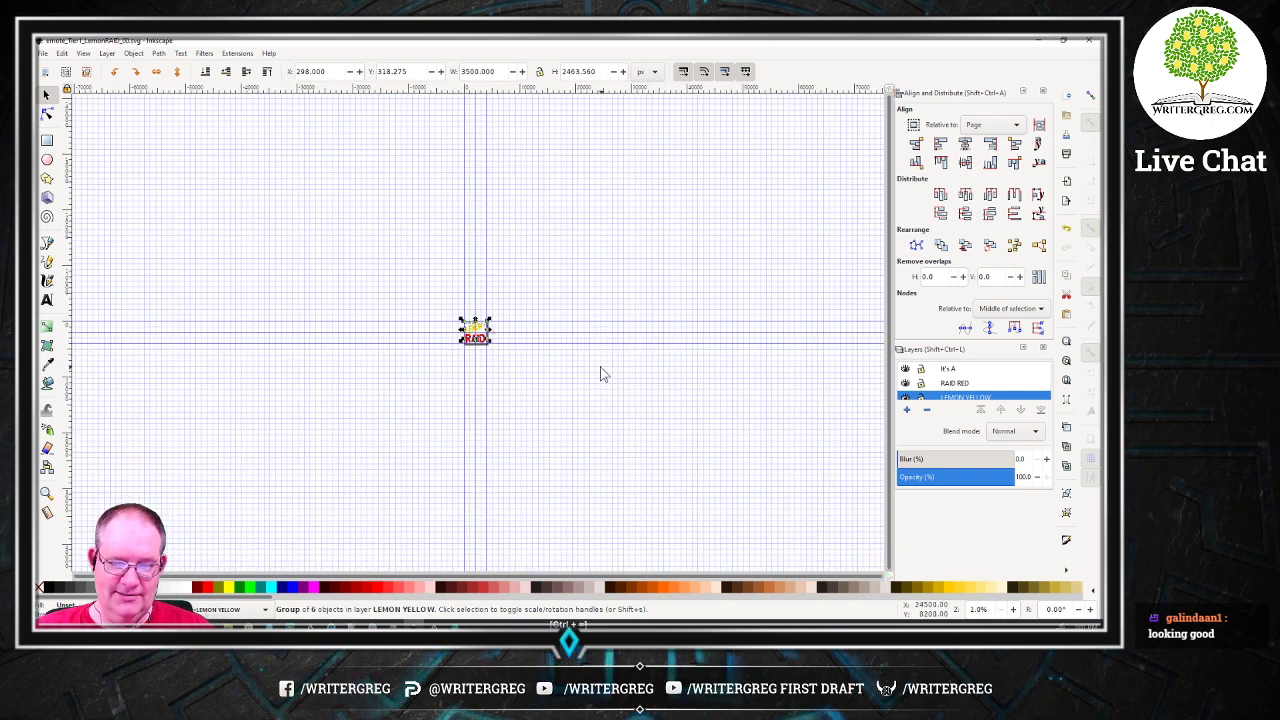
{"action": "key", "text": "Escape"}
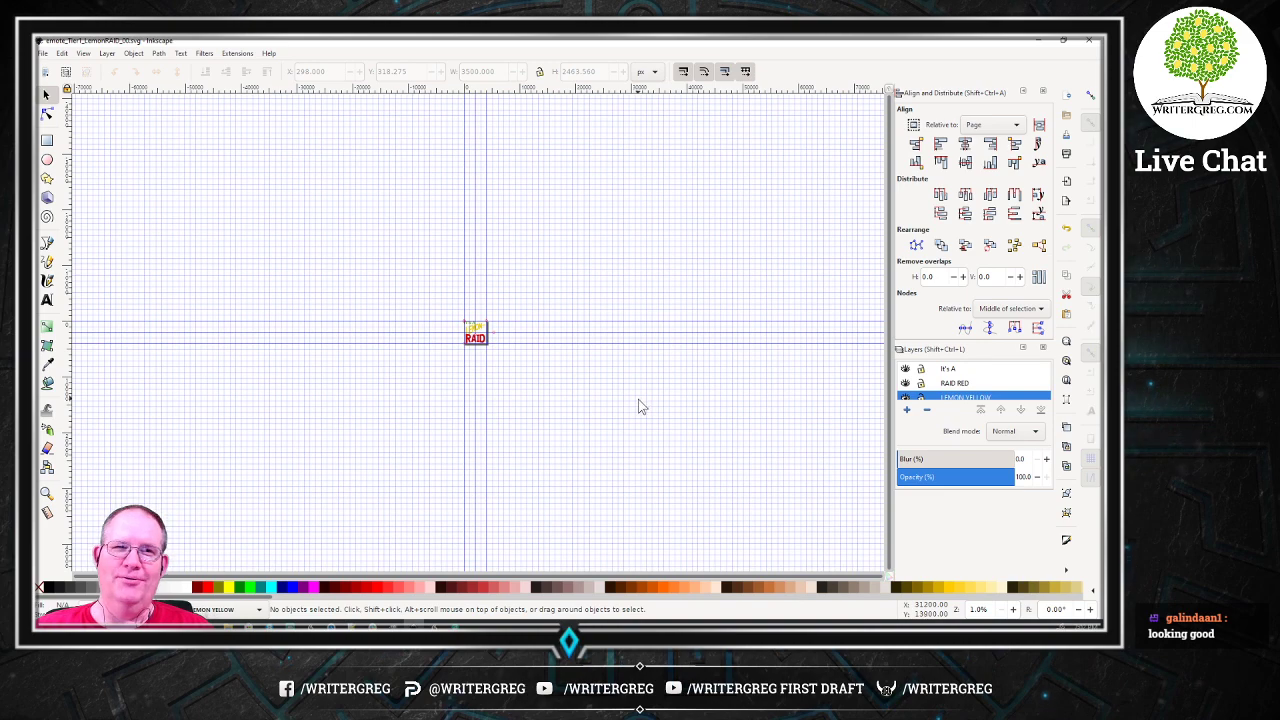
{"action": "key", "text": "ctrl+plus"}
{"action": "key", "text": "ctrl+plus"}
{"action": "key", "text": "ctrl+plus"}
{"action": "key", "text": "ctrl+plus"}
{"action": "key", "text": "ctrl+plus"}
{"action": "key", "text": "ctrl+plus"}
{"action": "key", "text": "ctrl+plus"}
{"action": "key", "text": "ctrl+plus"}
{"action": "key", "text": "ctrl+plus"}
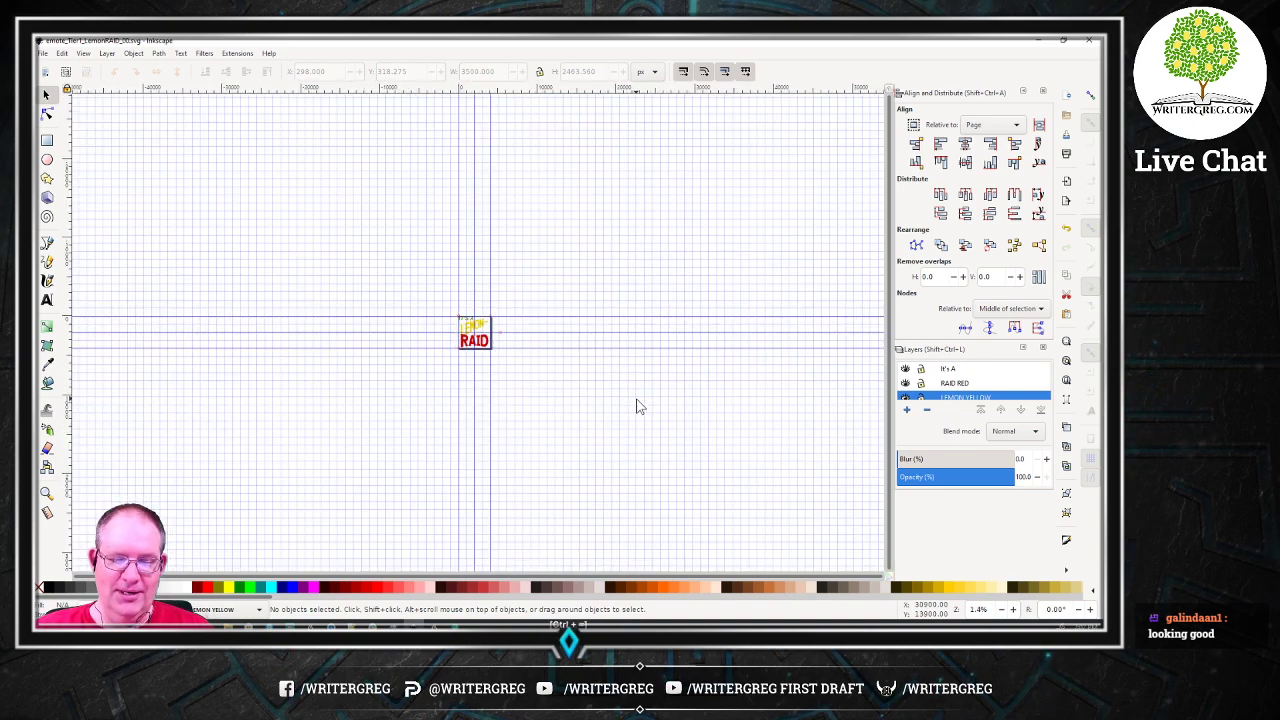
{"action": "key", "text": "ctrl+minus"}
{"action": "key", "text": "ctrl+minus"}
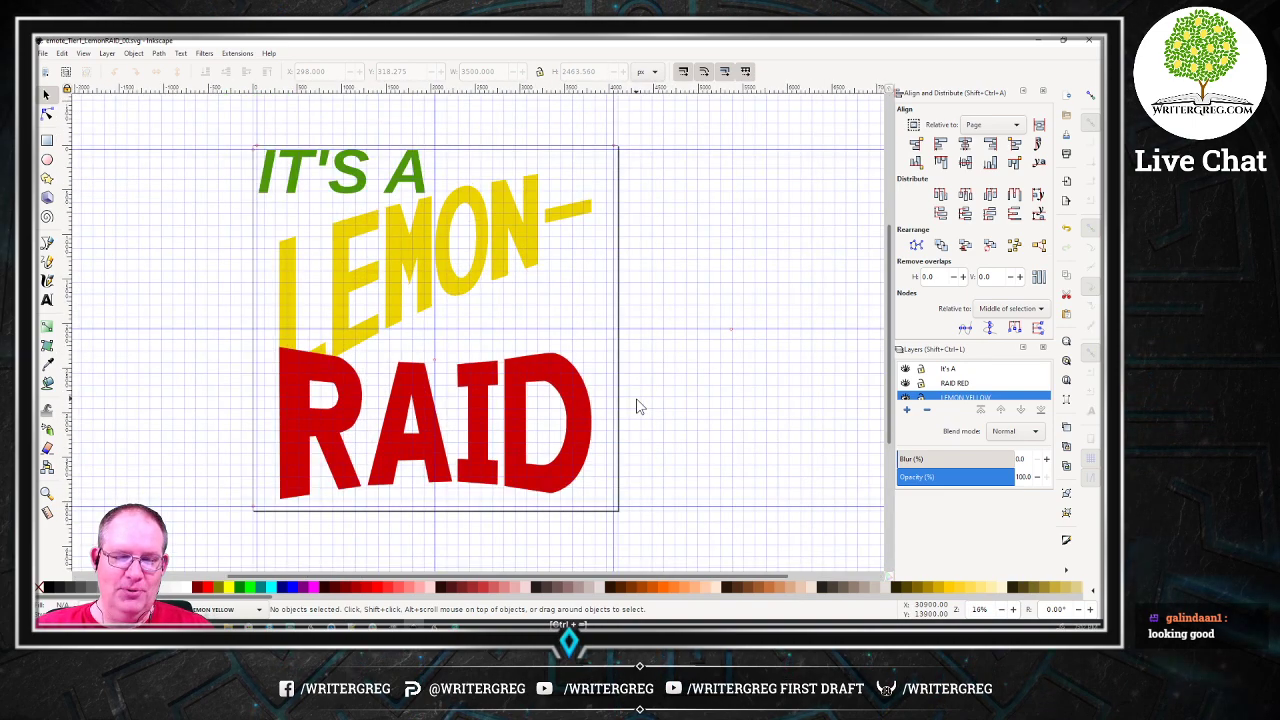
{"action": "key", "text": "ctrl+plus"}
{"action": "key", "text": "ctrl+minus"}
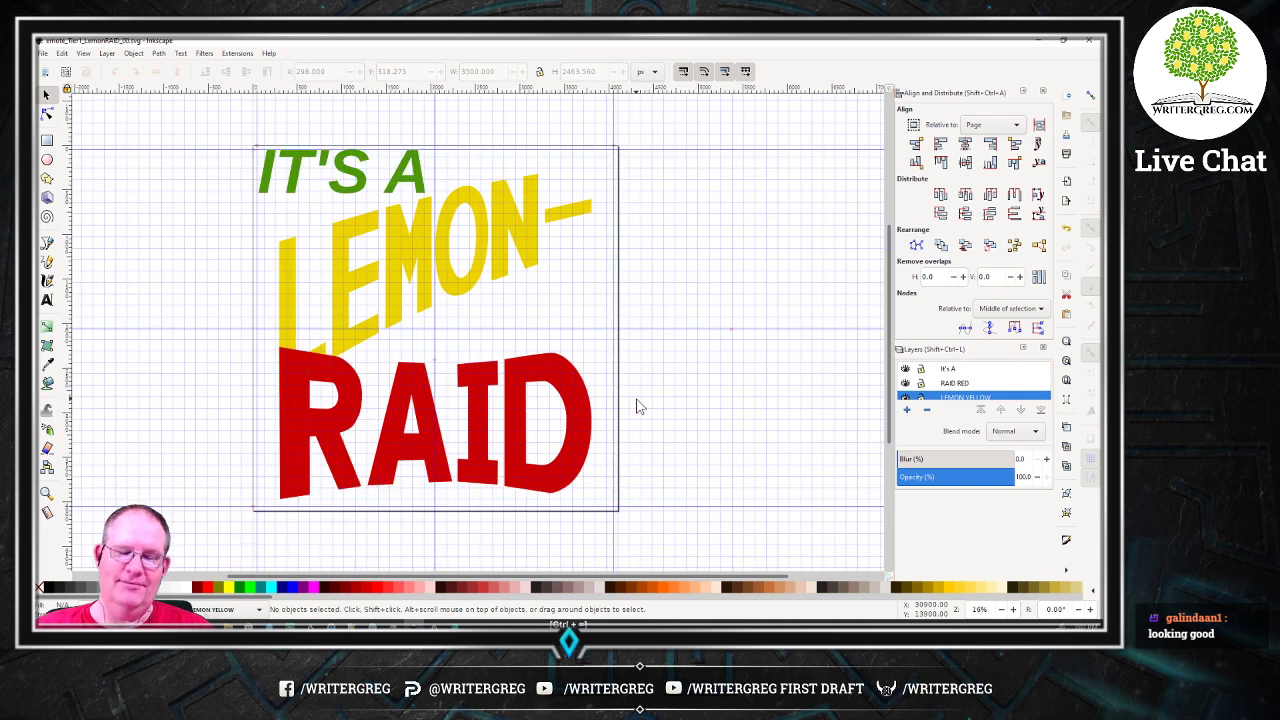
{"action": "key", "text": "ctrl+minus"}
{"action": "key", "text": "ctrl+minus"}
{"action": "key", "text": "ctrl+minus"}
{"action": "key", "text": "ctrl+minus"}
{"action": "key", "text": "ctrl+minus"}
{"action": "key", "text": "ctrl+minus"}
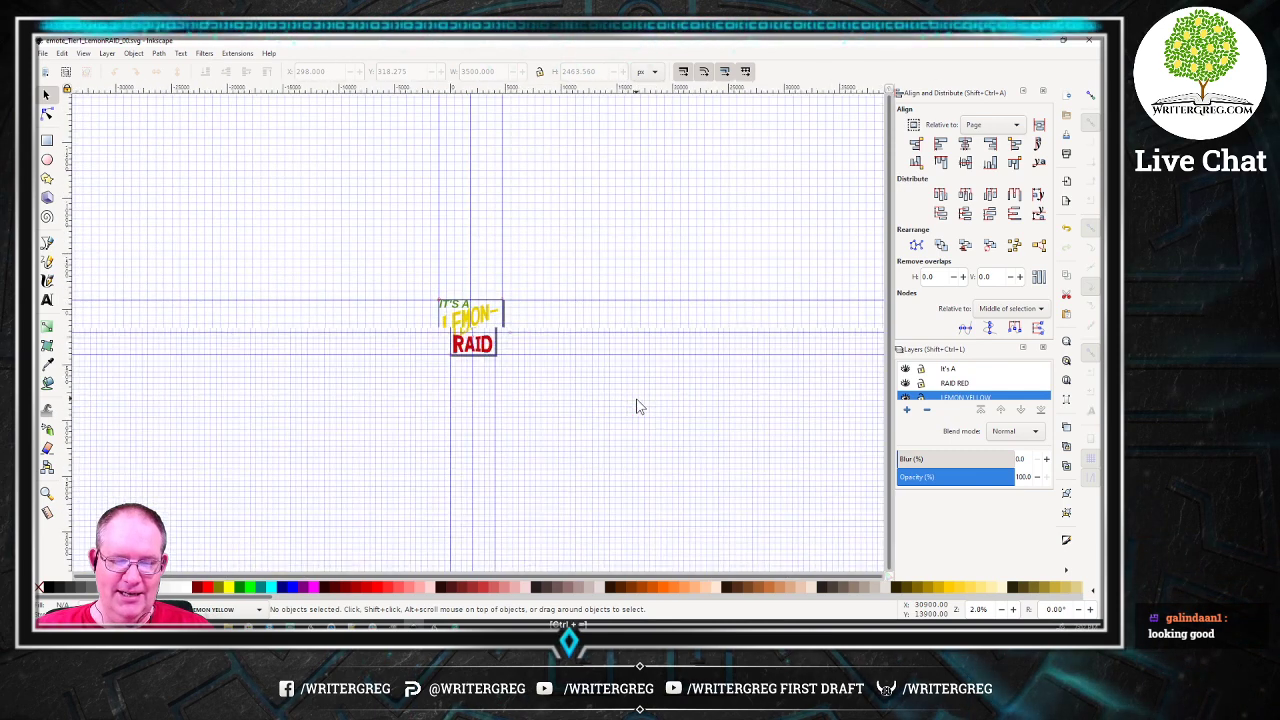
{"action": "key", "text": "ctrl+minus"}
{"action": "key", "text": "ctrl+minus"}
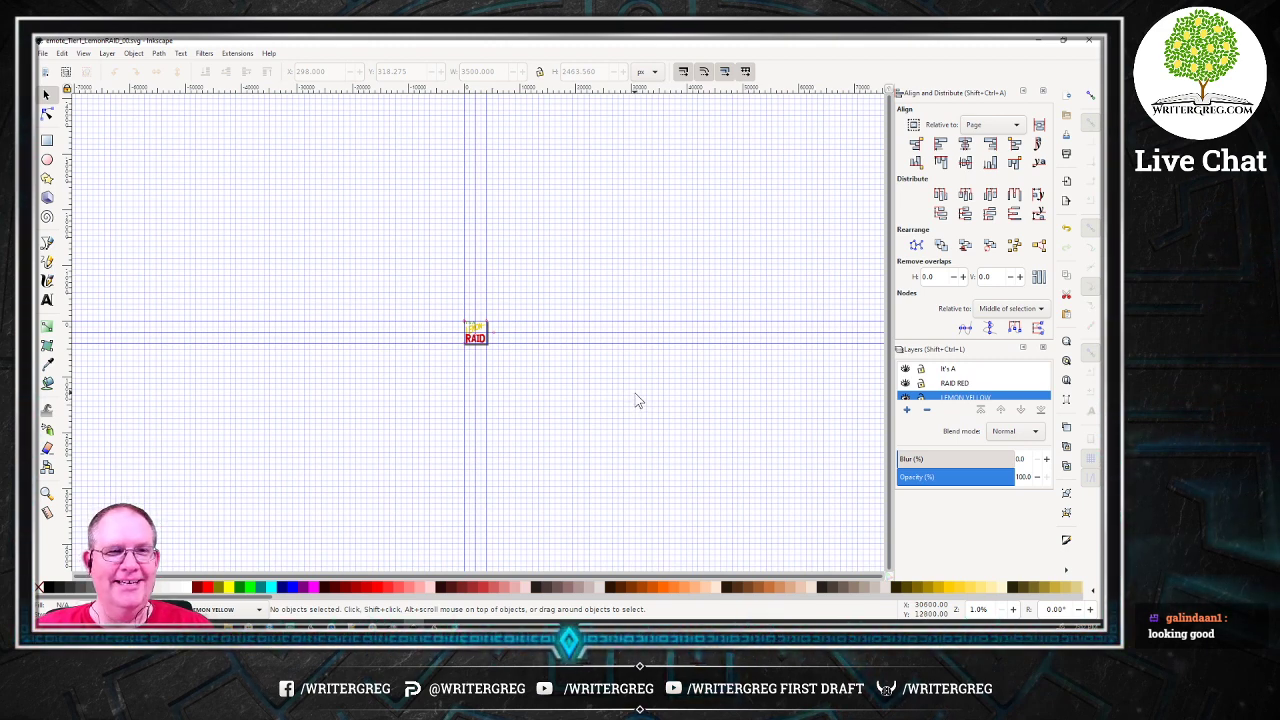
{"action": "key", "text": "ctrl+plus"}
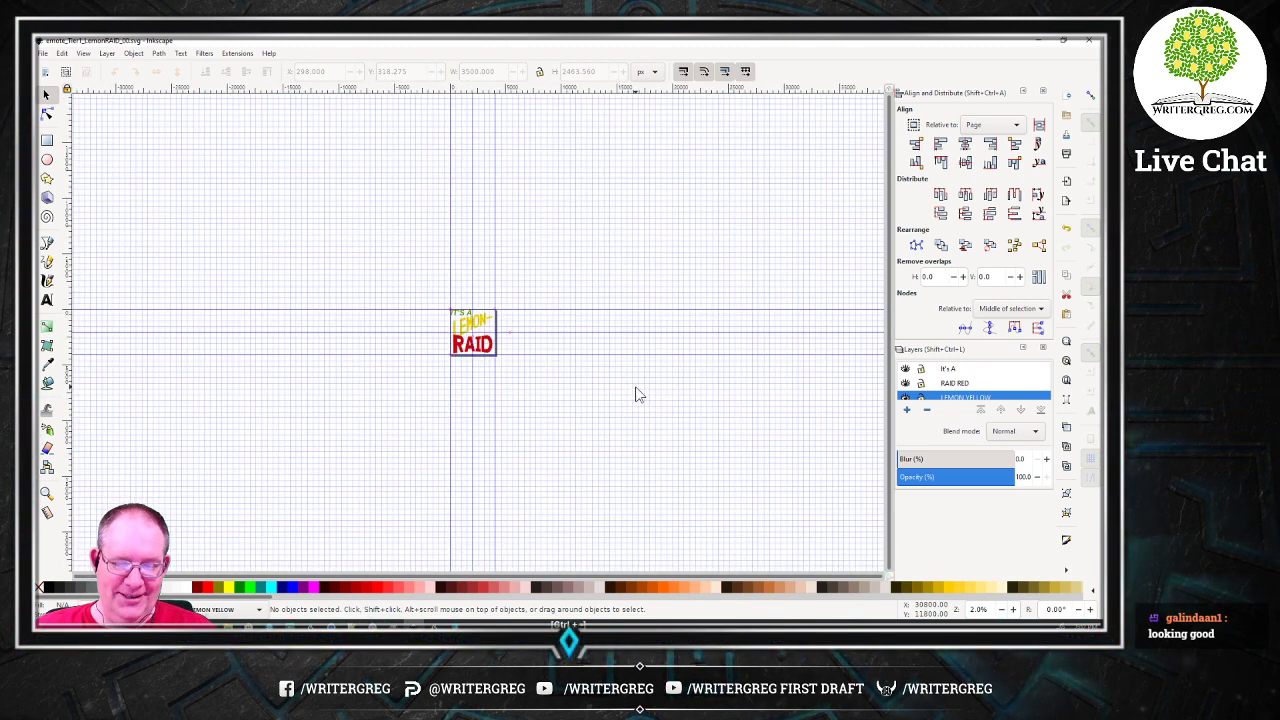
{"action": "key", "text": "ctrl+equal"}
{"action": "key", "text": "ctrl+equal"}
{"action": "key", "text": "ctrl+equal"}
{"action": "key", "text": "ctrl+equal"}
{"action": "key", "text": "ctrl+equal"}
{"action": "key", "text": "ctrl+equal"}
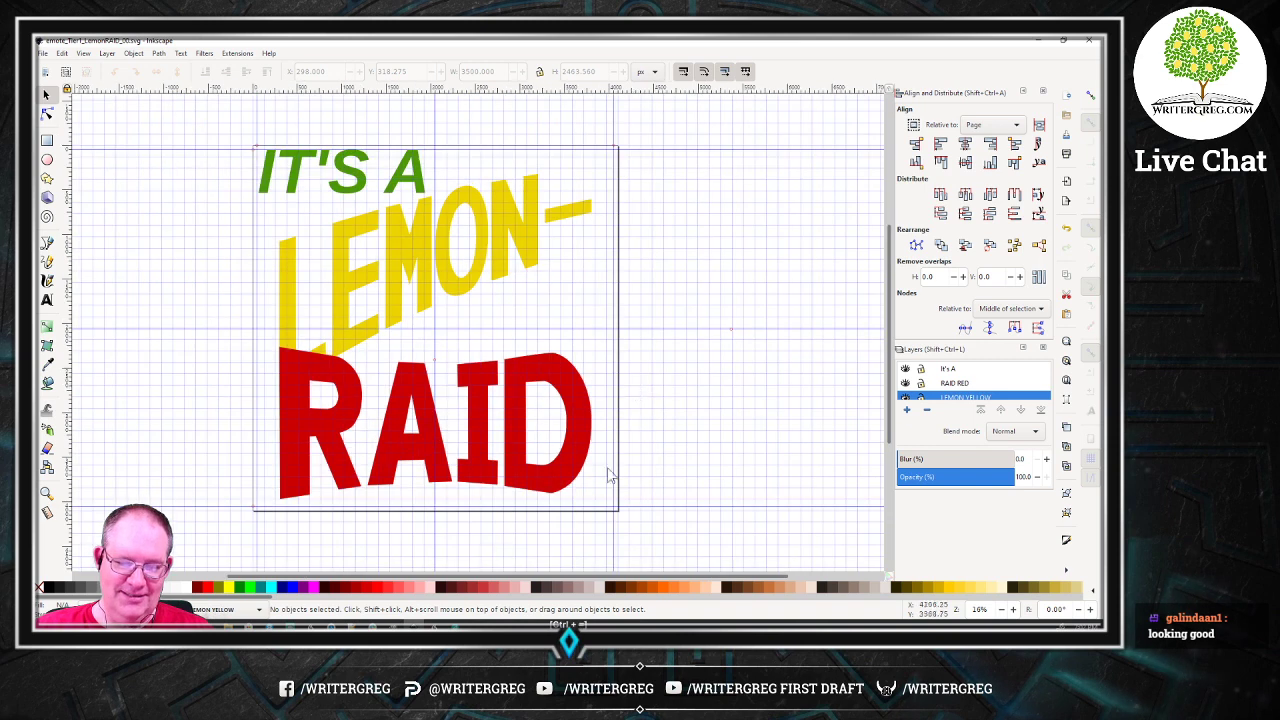
{"action": "left_click_drag", "start_coordinate": [495, 583], "coordinate": [433, 572]}
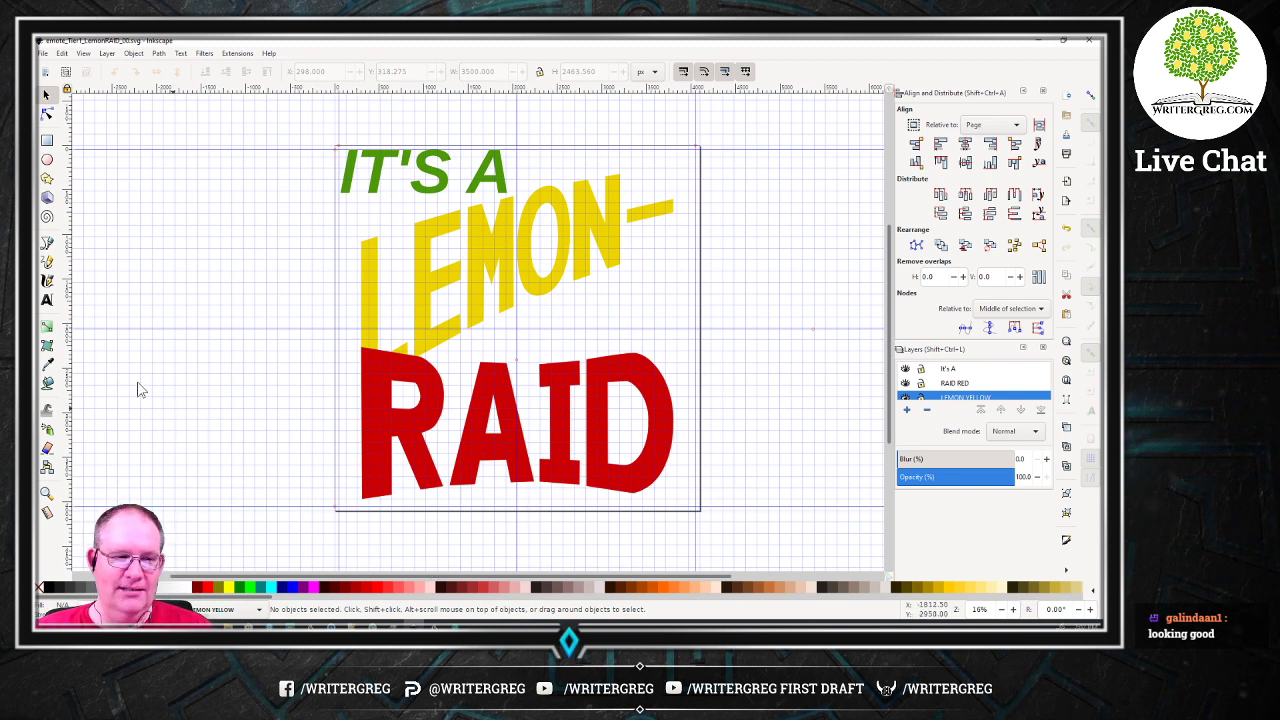
{"action": "left_click", "coordinate": [1066, 145]}
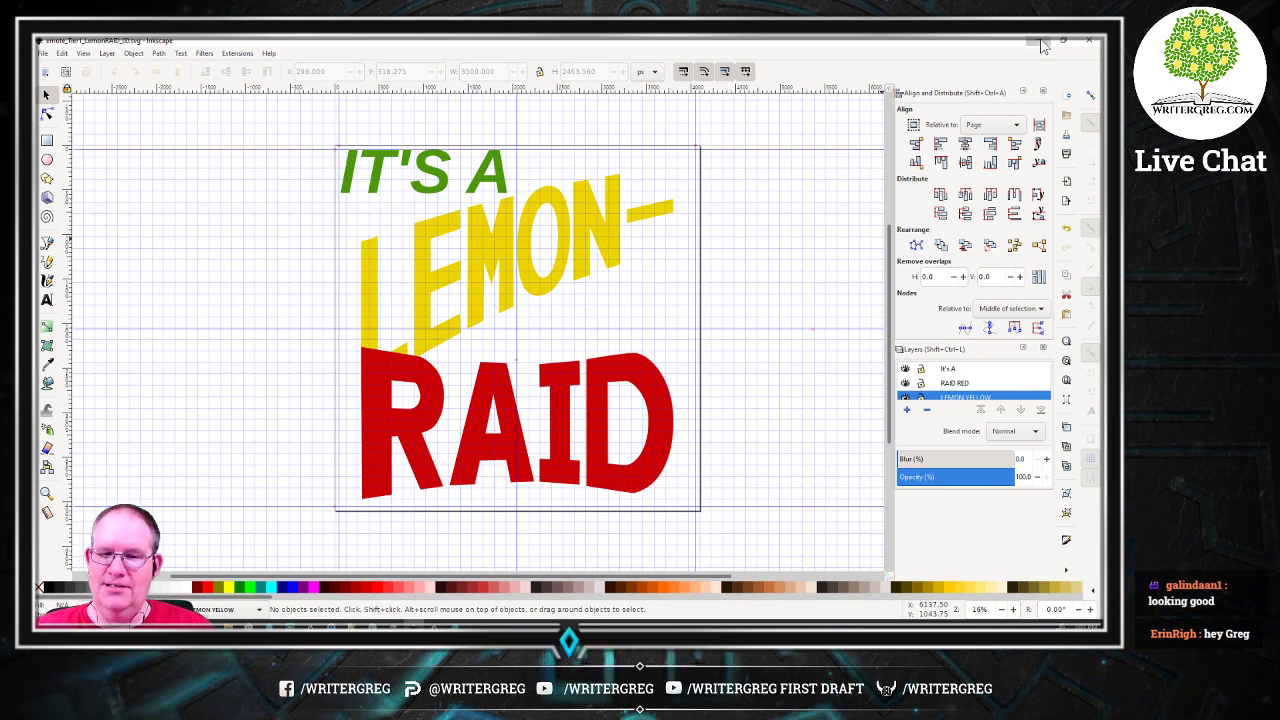
Step: Switch from Inkscape to the web browser and show the Anvilite Streamers Corps homepage
{"action": "left_click", "coordinate": [1043, 45]}
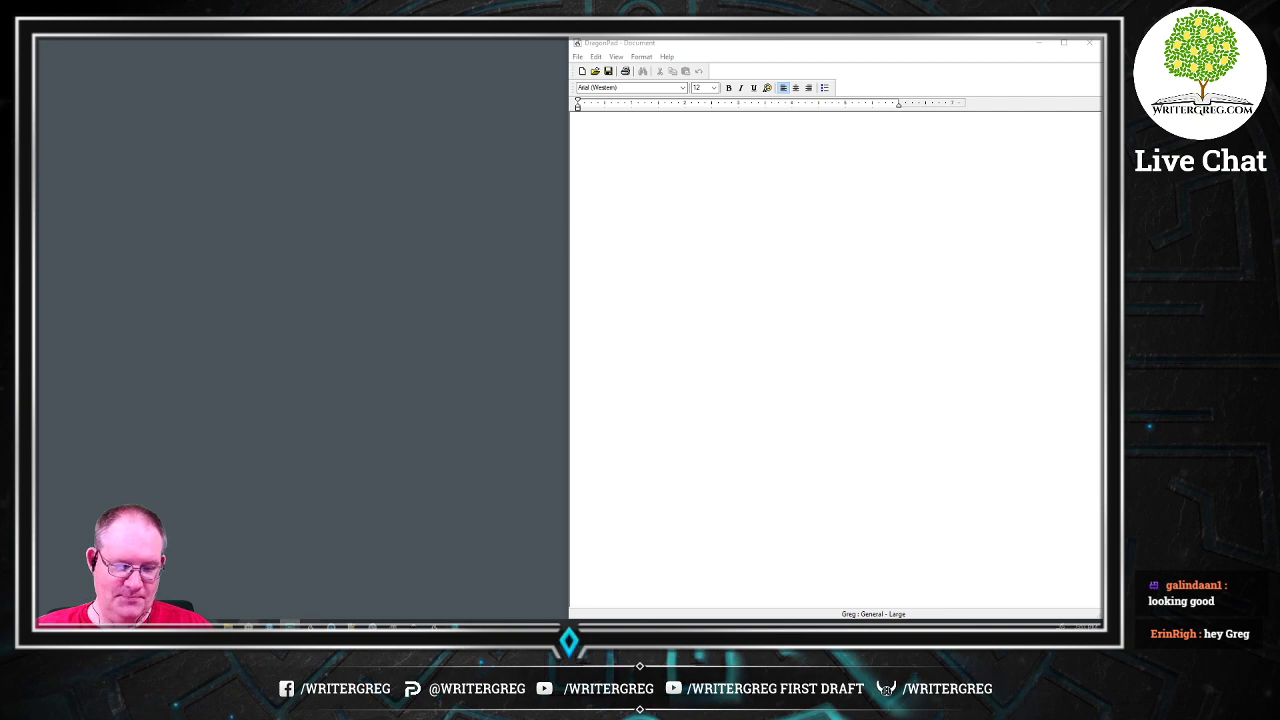
{"action": "left_click", "coordinate": [390, 627]}
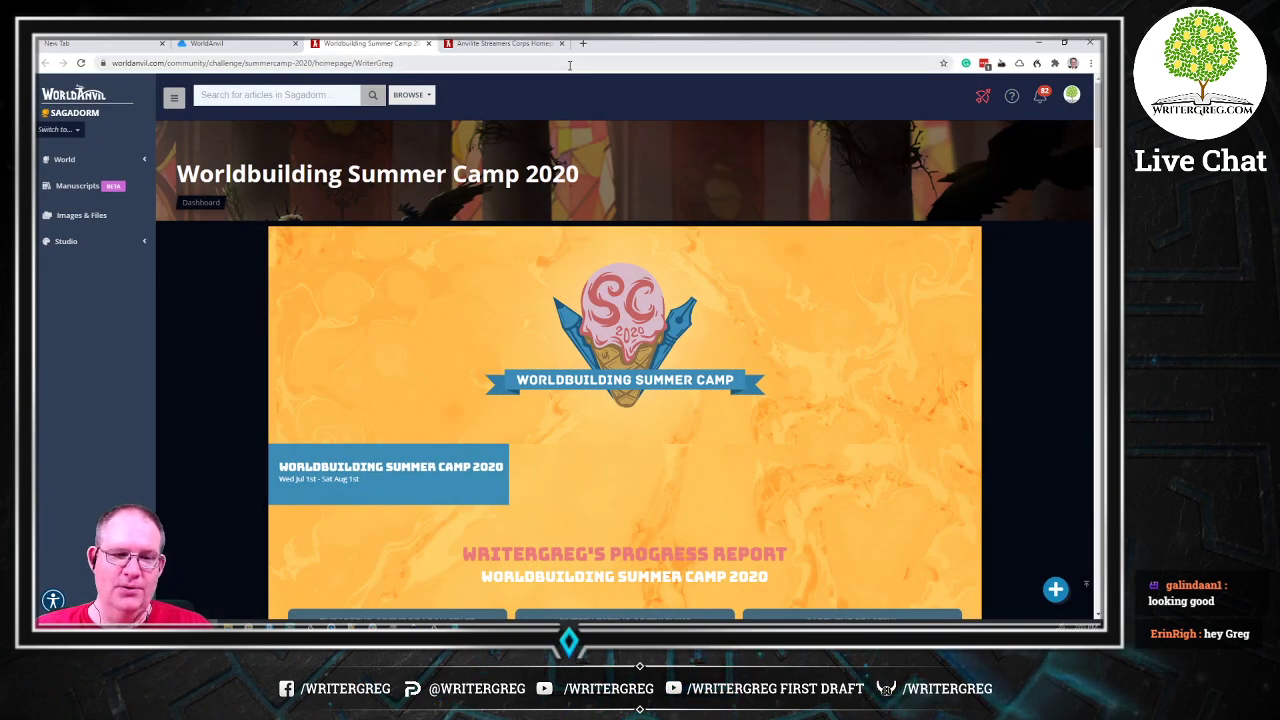
{"action": "left_click", "coordinate": [526, 45]}
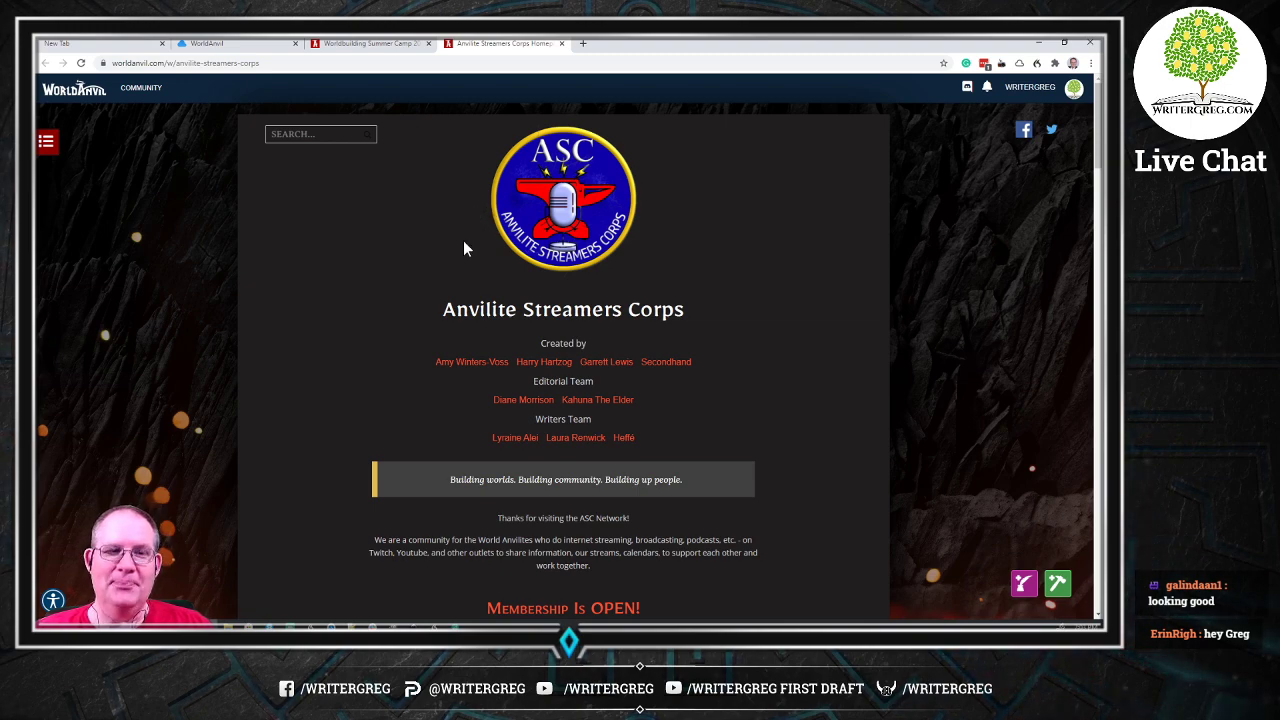
Step: Examine the ASC Network Streaming Calendar's weekly schedule across the morning and evening hours
{"action": "scroll", "coordinate": [463, 248], "scroll_direction": "down", "scroll_amount": 15}
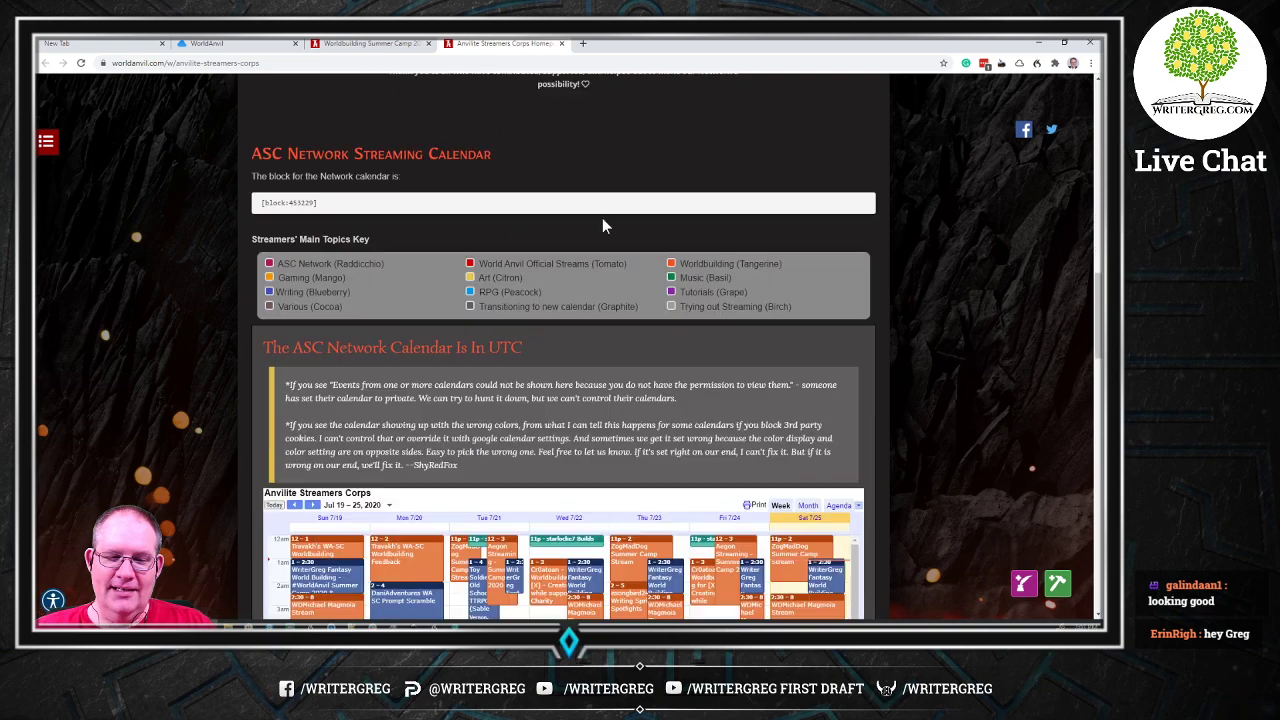
{"action": "scroll", "coordinate": [602, 226], "scroll_direction": "down", "scroll_amount": 3}
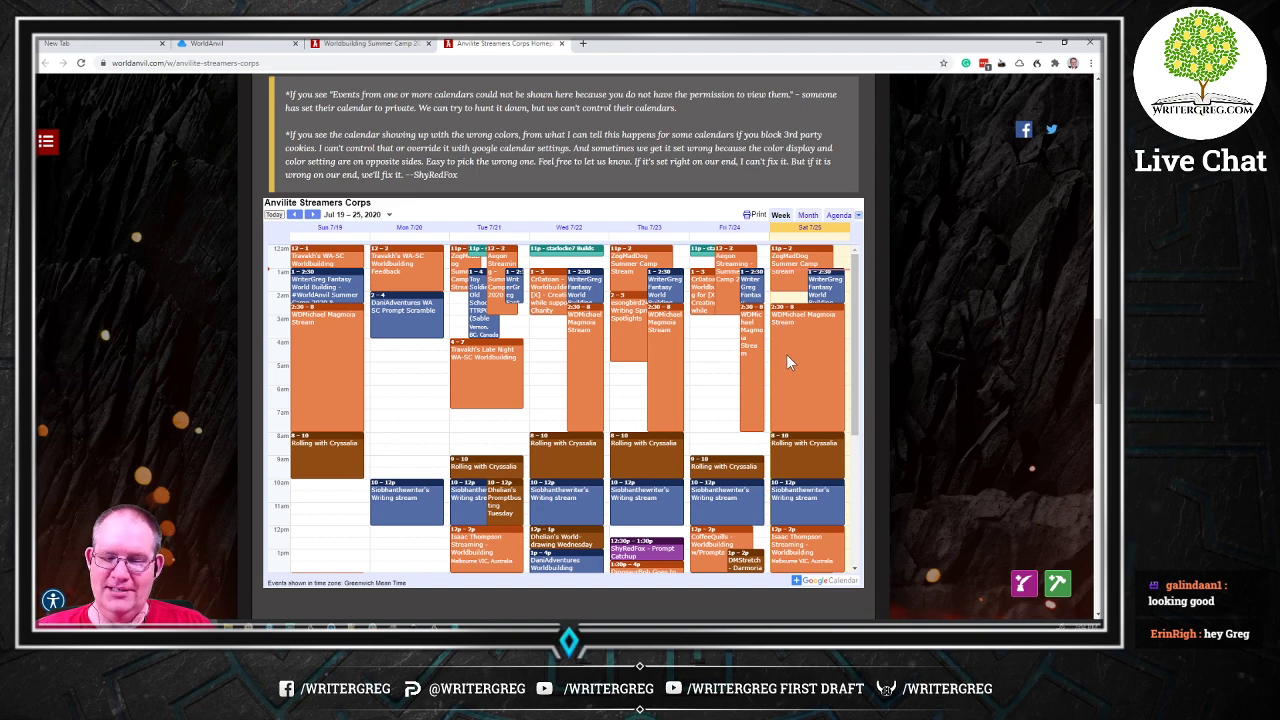
{"action": "scroll", "coordinate": [786, 354], "scroll_direction": "down", "scroll_amount": 5}
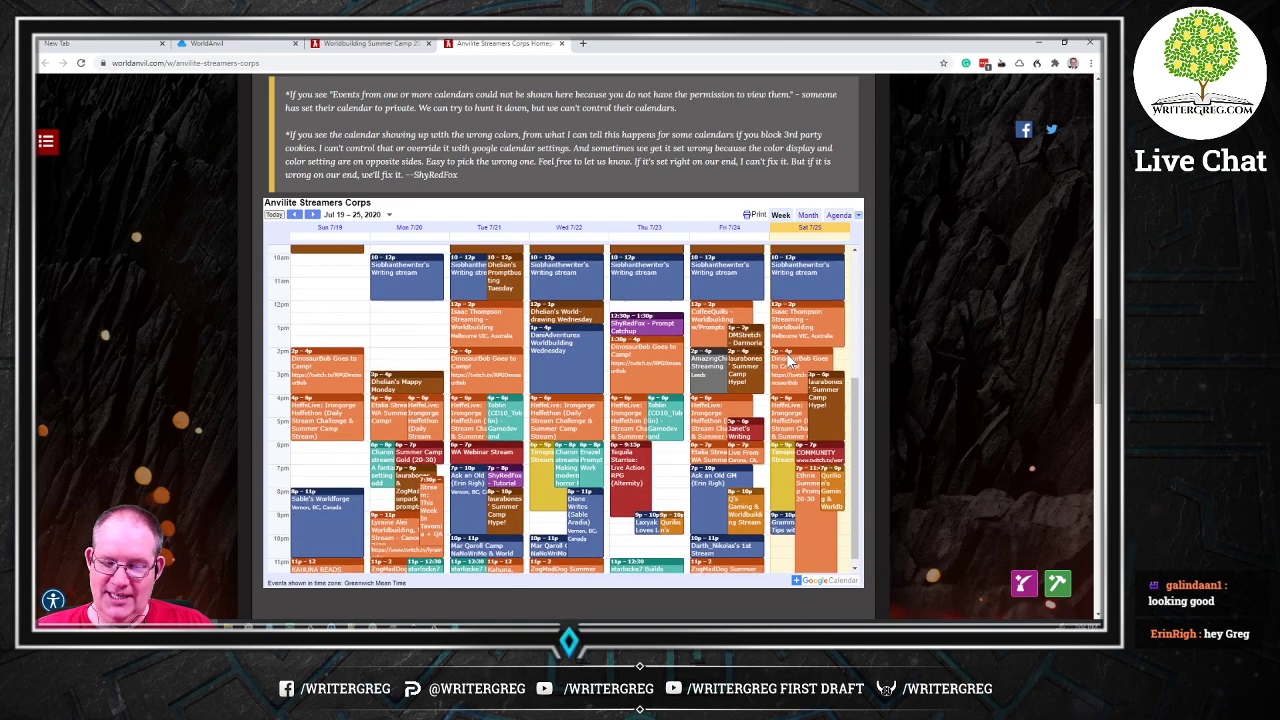
{"action": "scroll", "coordinate": [795, 340], "scroll_direction": "up", "scroll_amount": 5}
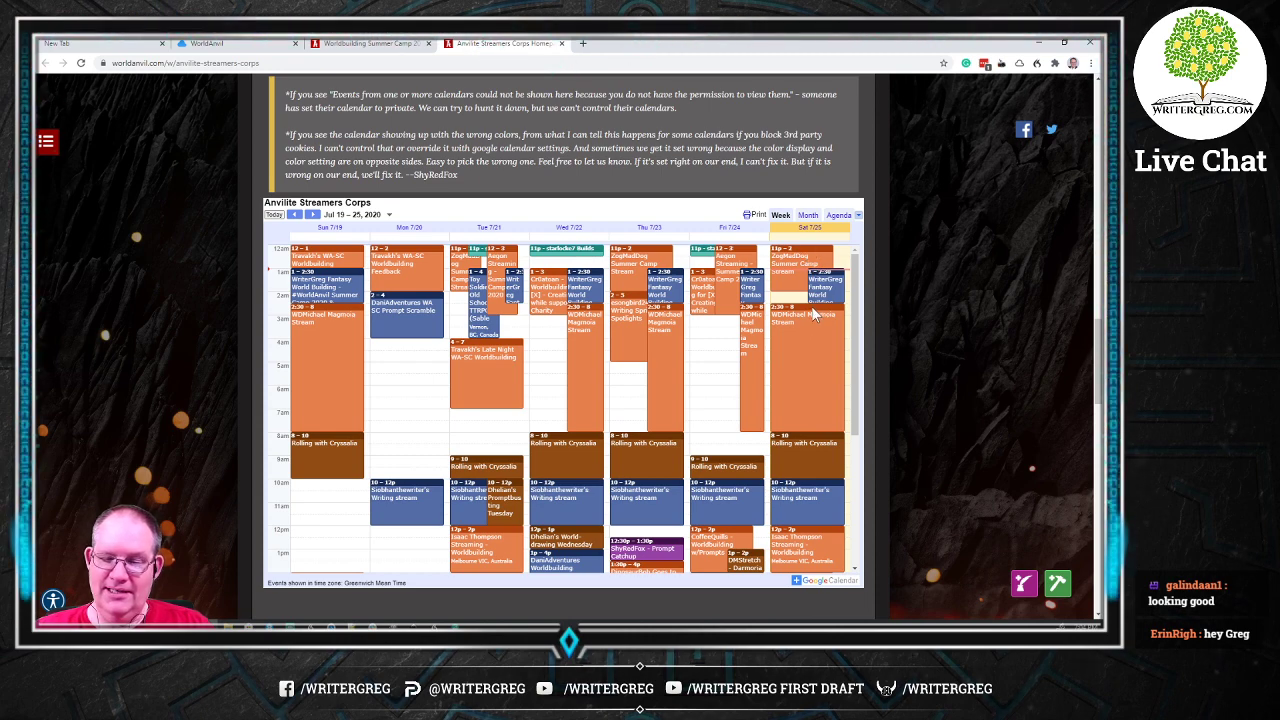
{"action": "scroll", "coordinate": [810, 308], "scroll_direction": "down", "scroll_amount": 5}
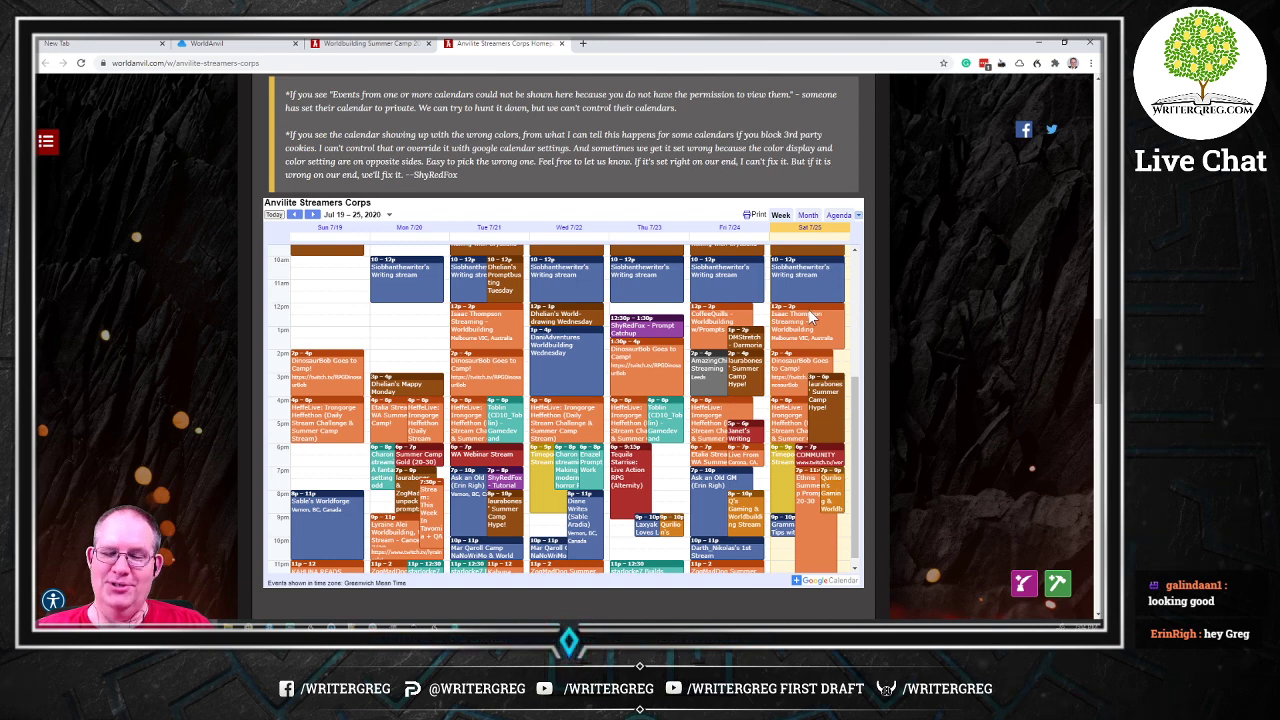
{"action": "scroll", "coordinate": [812, 316], "scroll_direction": "up", "scroll_amount": 5}
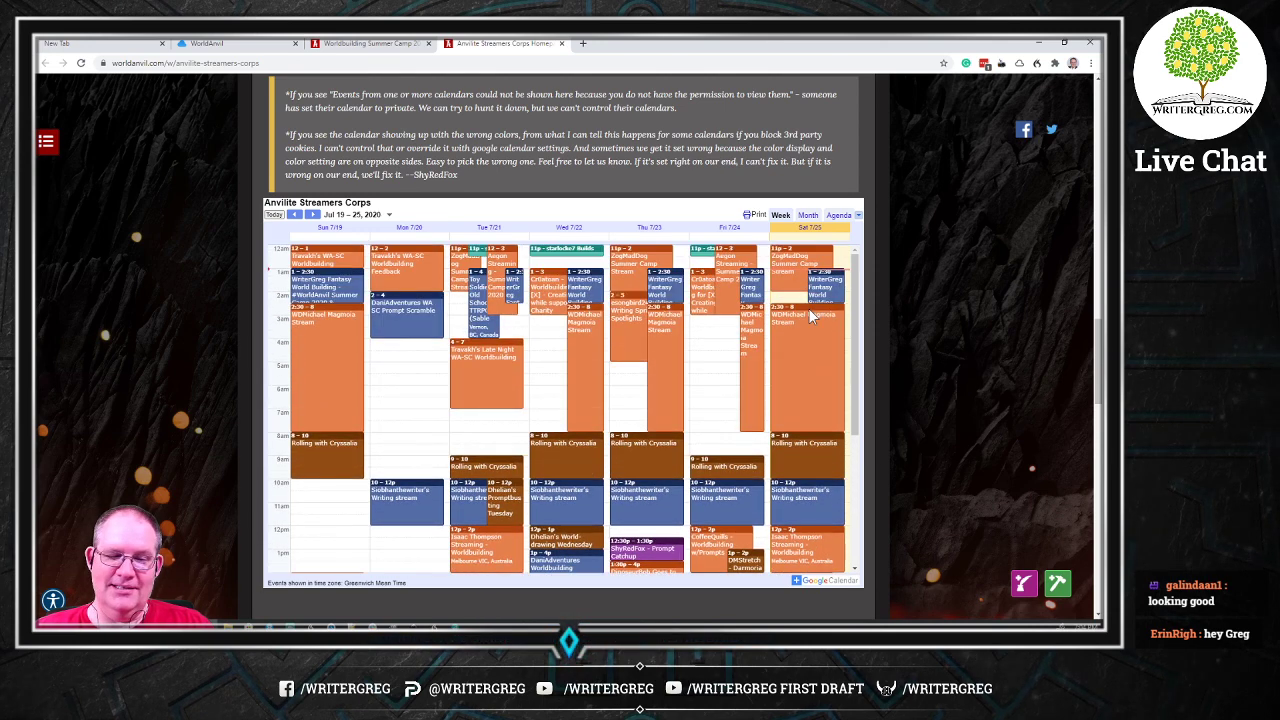
{"action": "scroll", "coordinate": [808, 308], "scroll_direction": "down", "scroll_amount": 1}
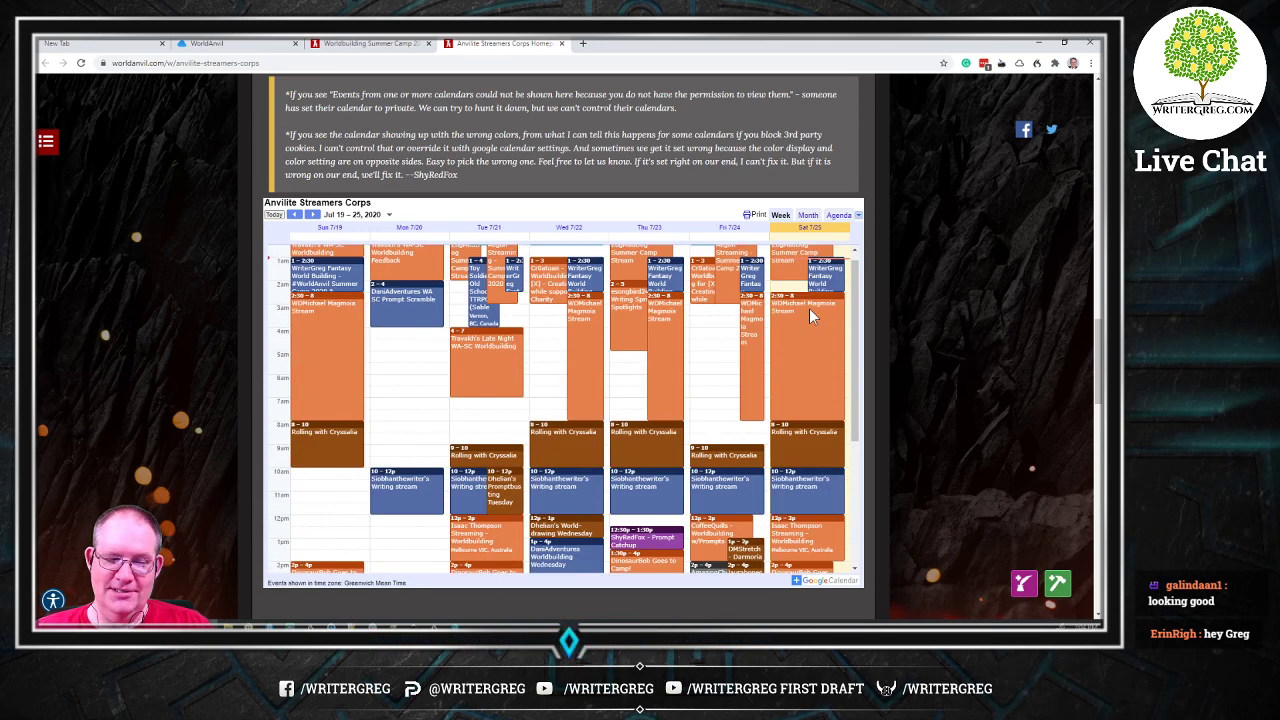
{"action": "scroll", "coordinate": [809, 308], "scroll_direction": "up", "scroll_amount": 1}
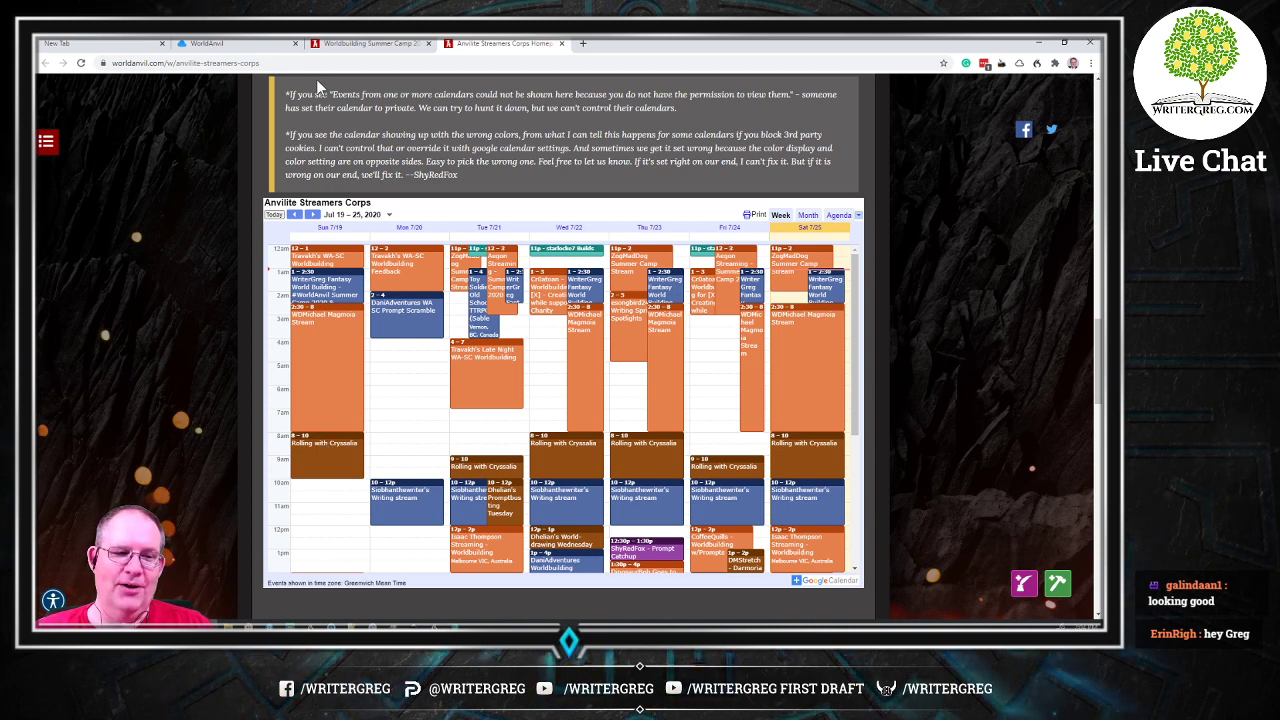
Step: Copy the full web address of the Anvilite Streamers Corps page and switch to the live chat to share it
{"action": "left_click", "coordinate": [284, 62]}
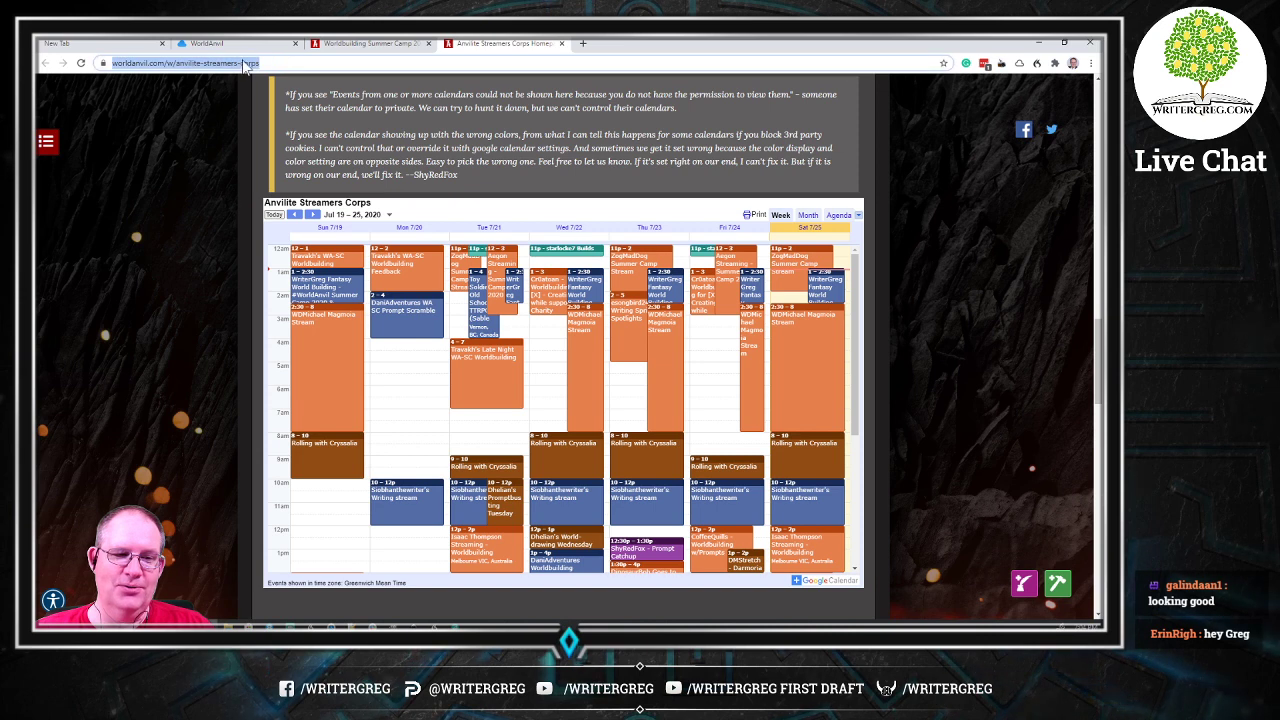
{"action": "right_click", "coordinate": [245, 63]}
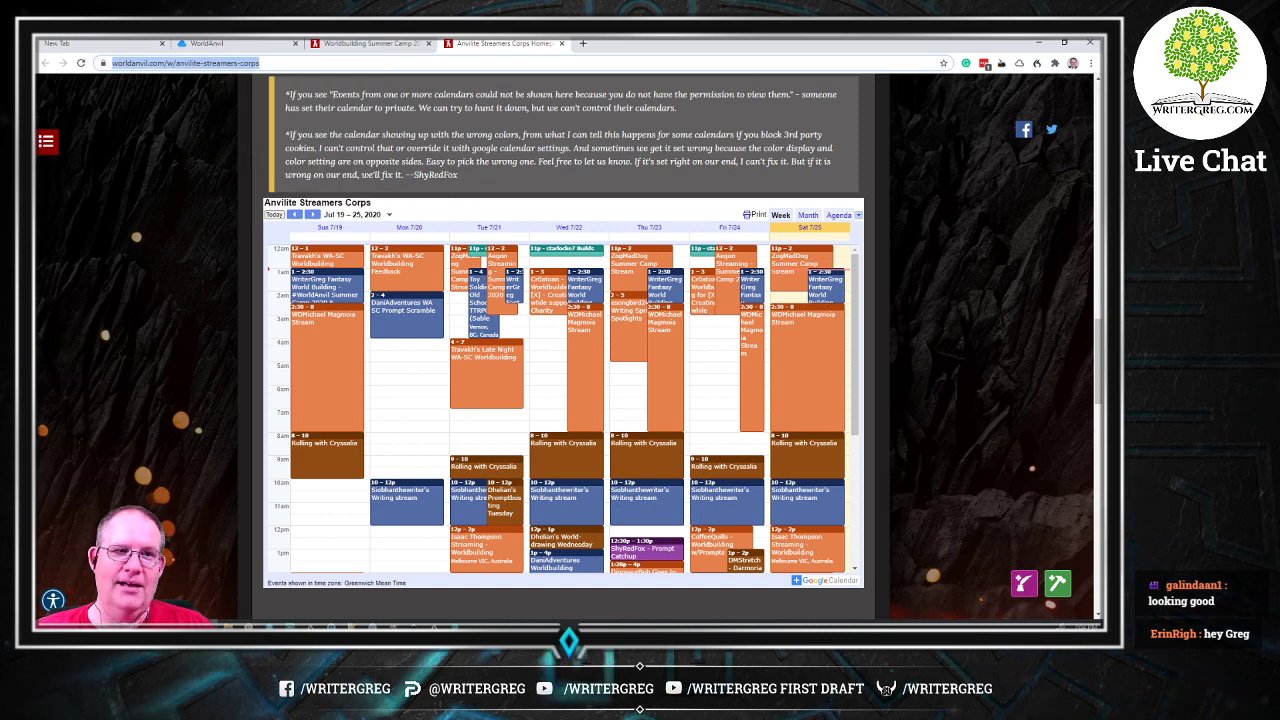
{"action": "key", "text": "alt+Tab"}
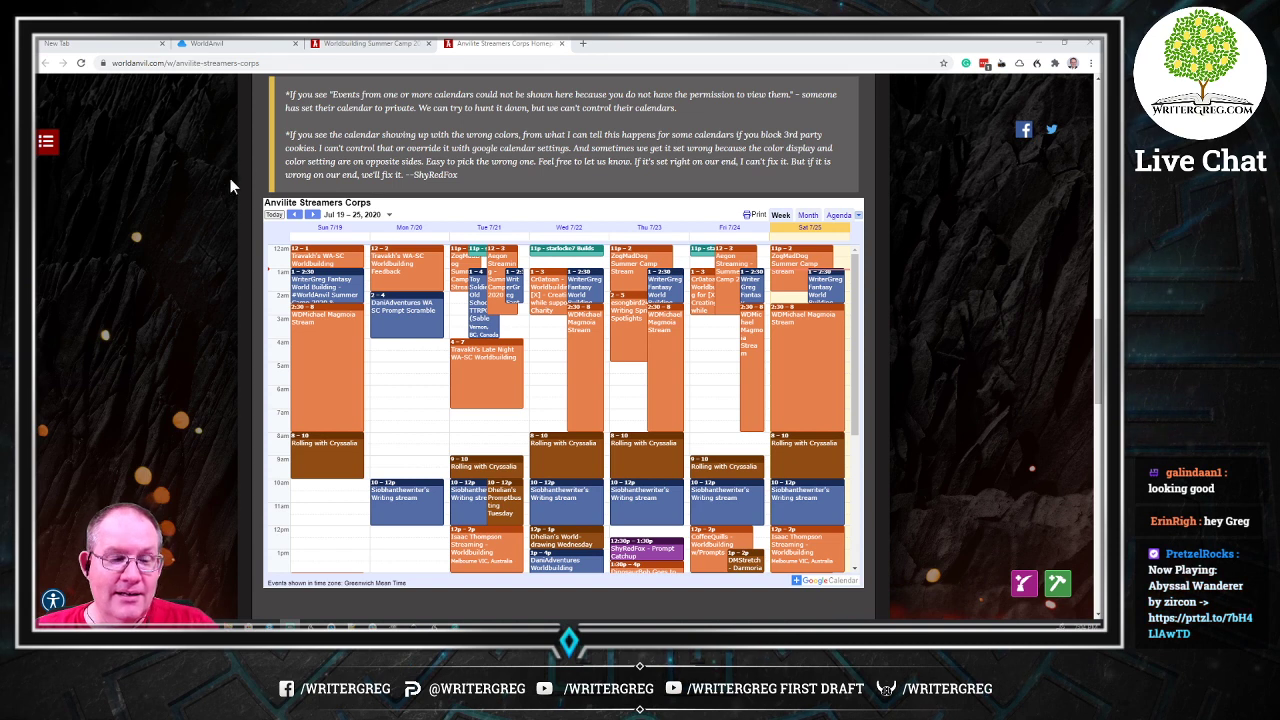
{"action": "left_click", "coordinate": [254, 63]}
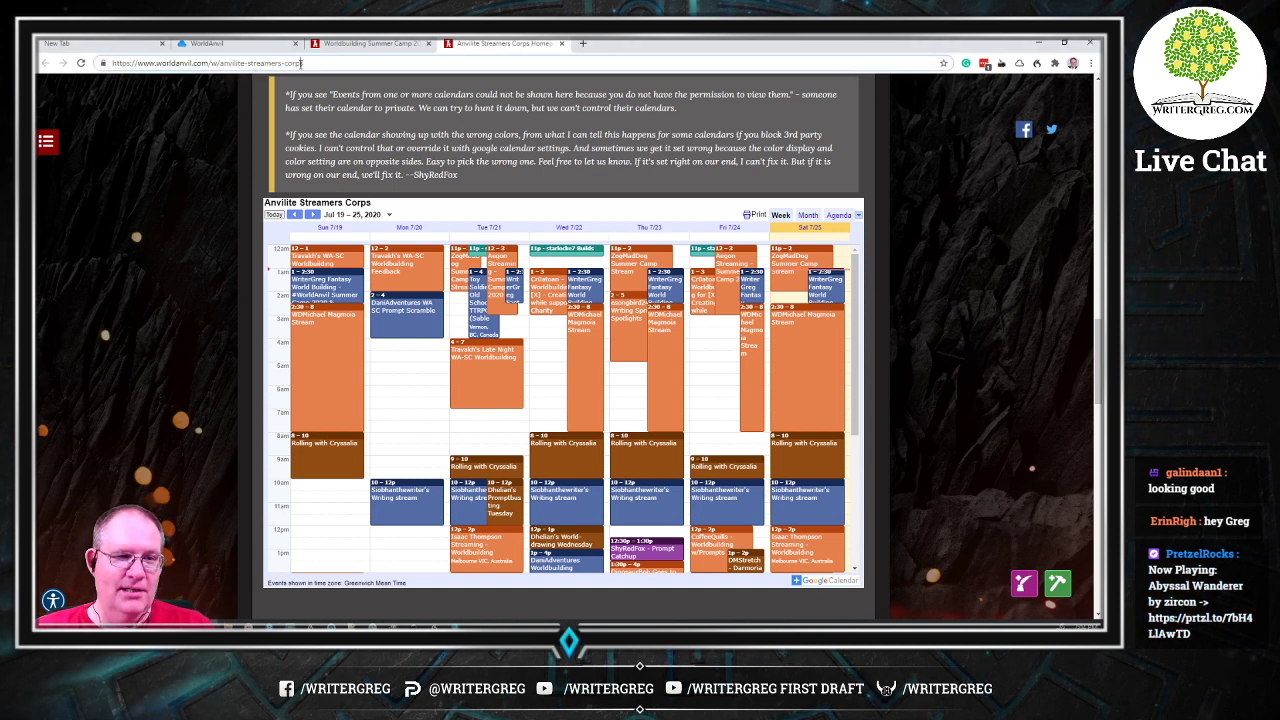
{"action": "left_click", "coordinate": [298, 64]}
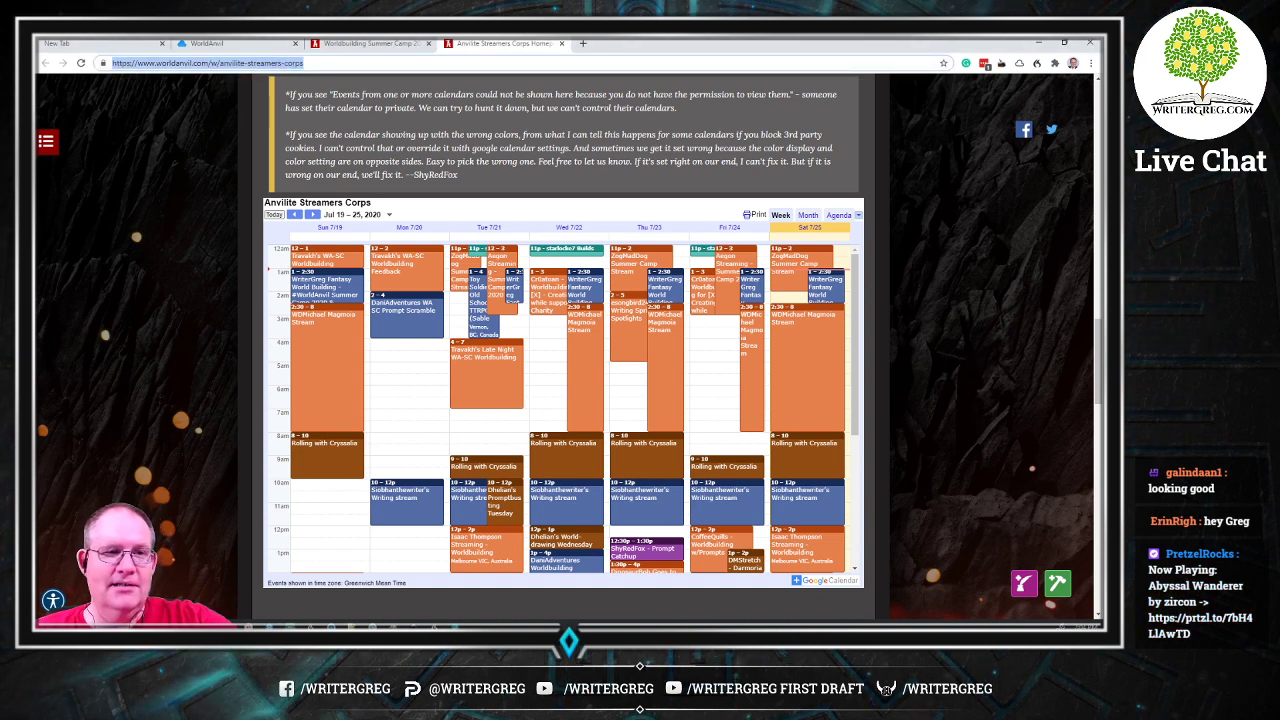
{"action": "key", "text": "alt+Tab"}
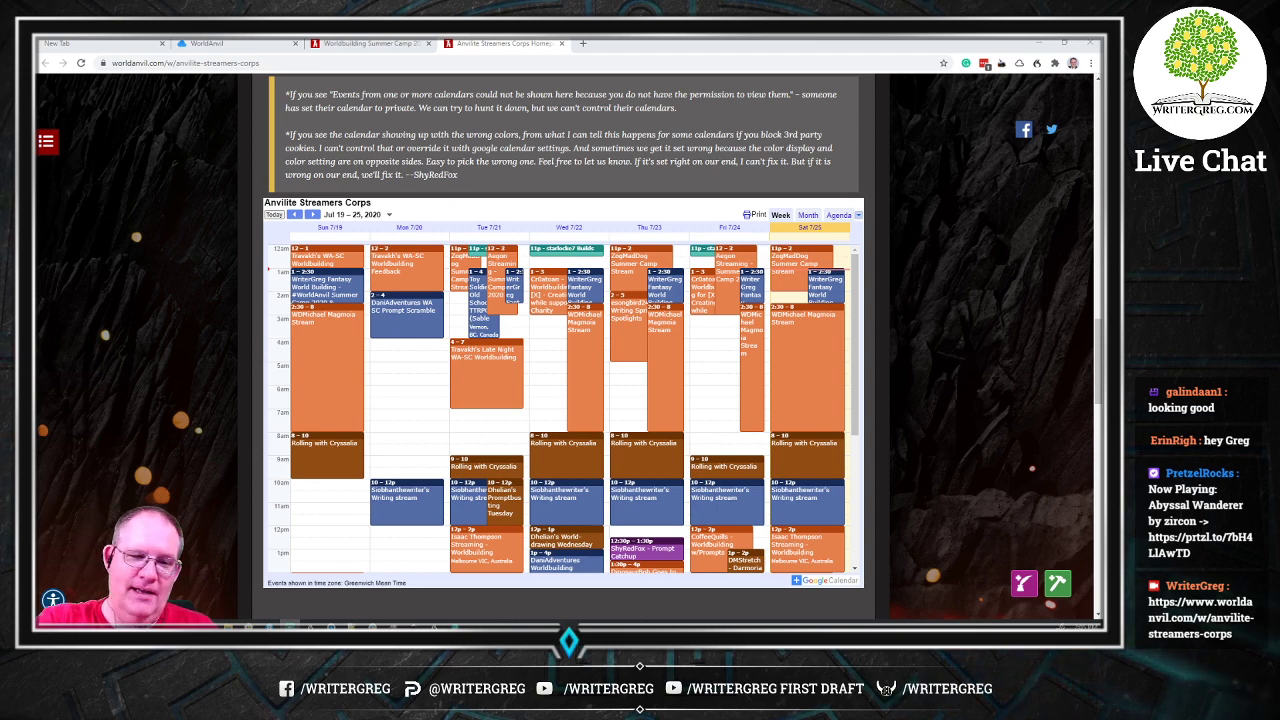
Step: Go to the Worldbuilding Summer Camp 2020 page and start an article for the prompt about a technology from the world's history
{"action": "key", "text": "ctrl+shift+Tab"}
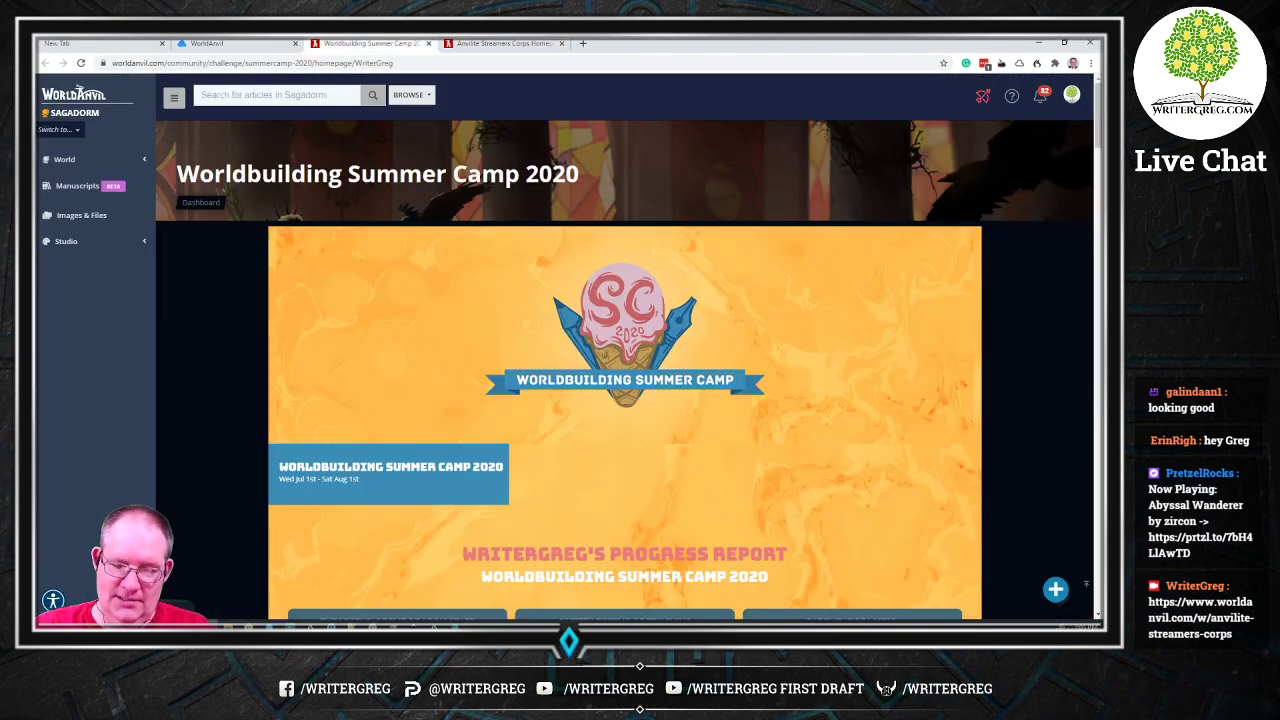
{"action": "scroll", "coordinate": [625, 350], "scroll_direction": "down", "scroll_amount": 8}
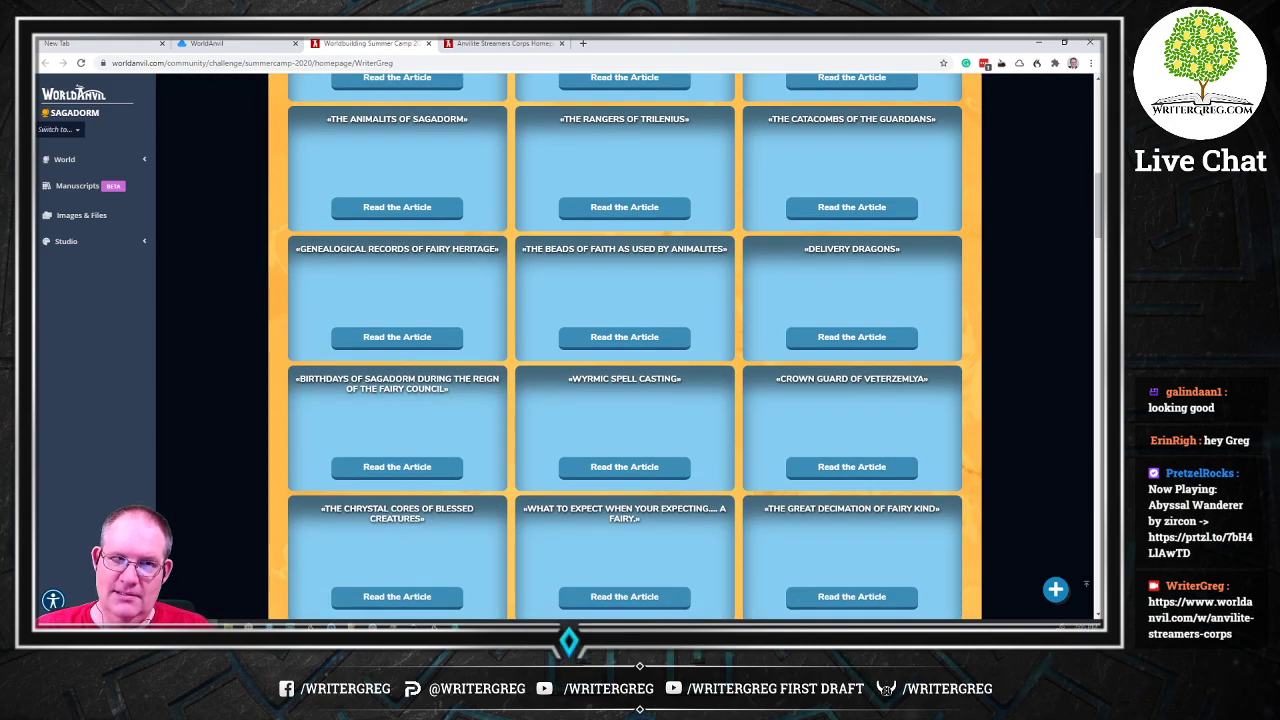
{"action": "scroll", "coordinate": [625, 350], "scroll_direction": "down", "scroll_amount": 7}
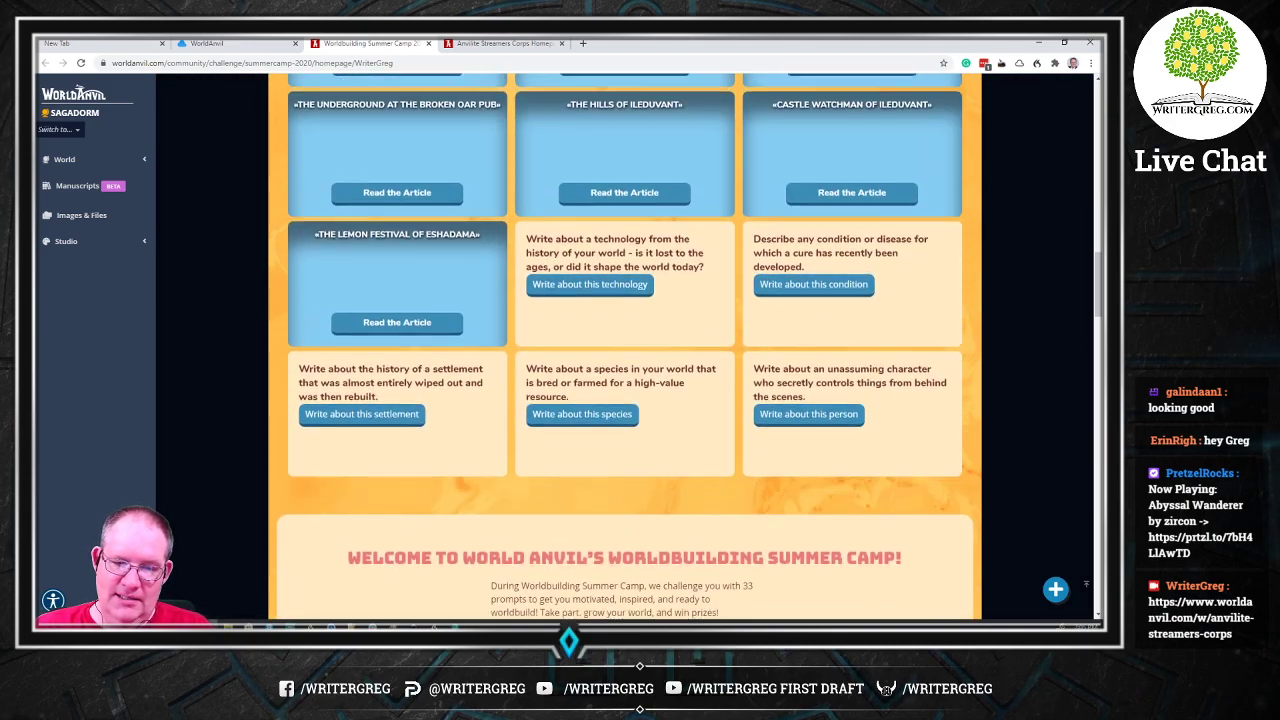
{"action": "scroll", "coordinate": [625, 350], "scroll_direction": "up", "scroll_amount": 1}
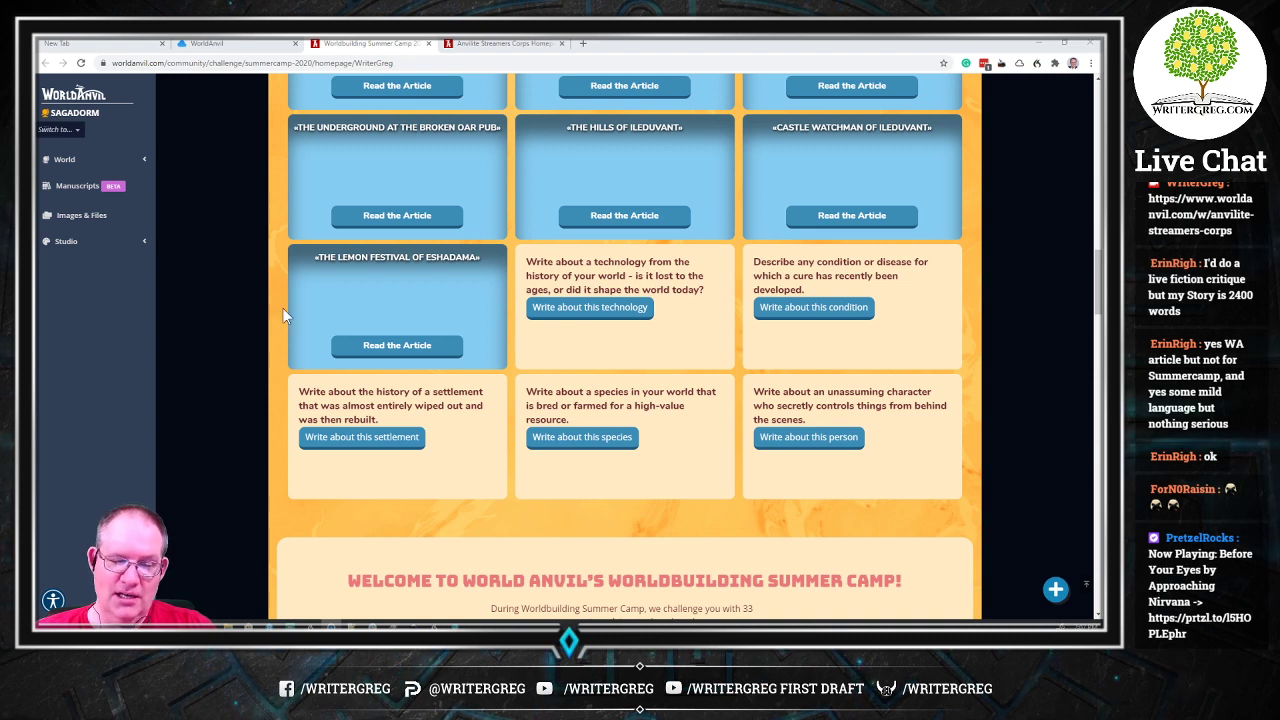
{"action": "left_click", "coordinate": [589, 316]}
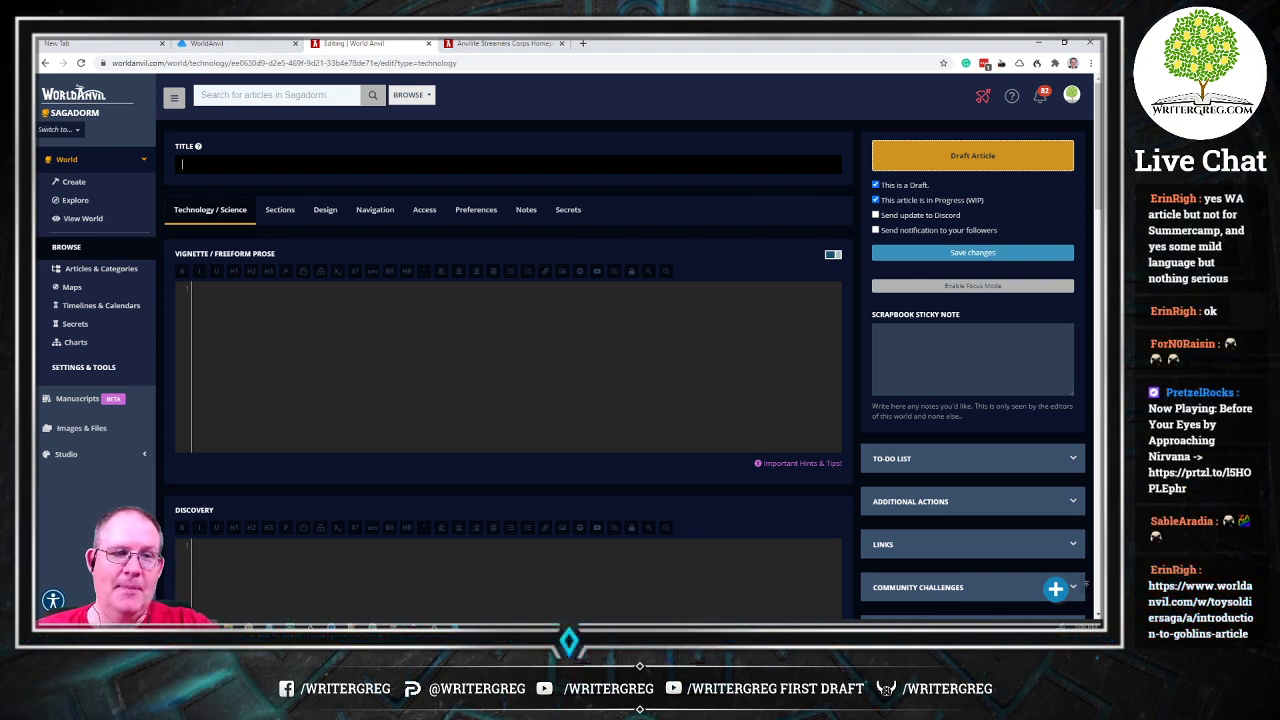
Step: Open the Introduction to Goblins article linked in the chat in its own browser tab and return to the technology article editor
{"action": "key", "text": "alt+Tab"}
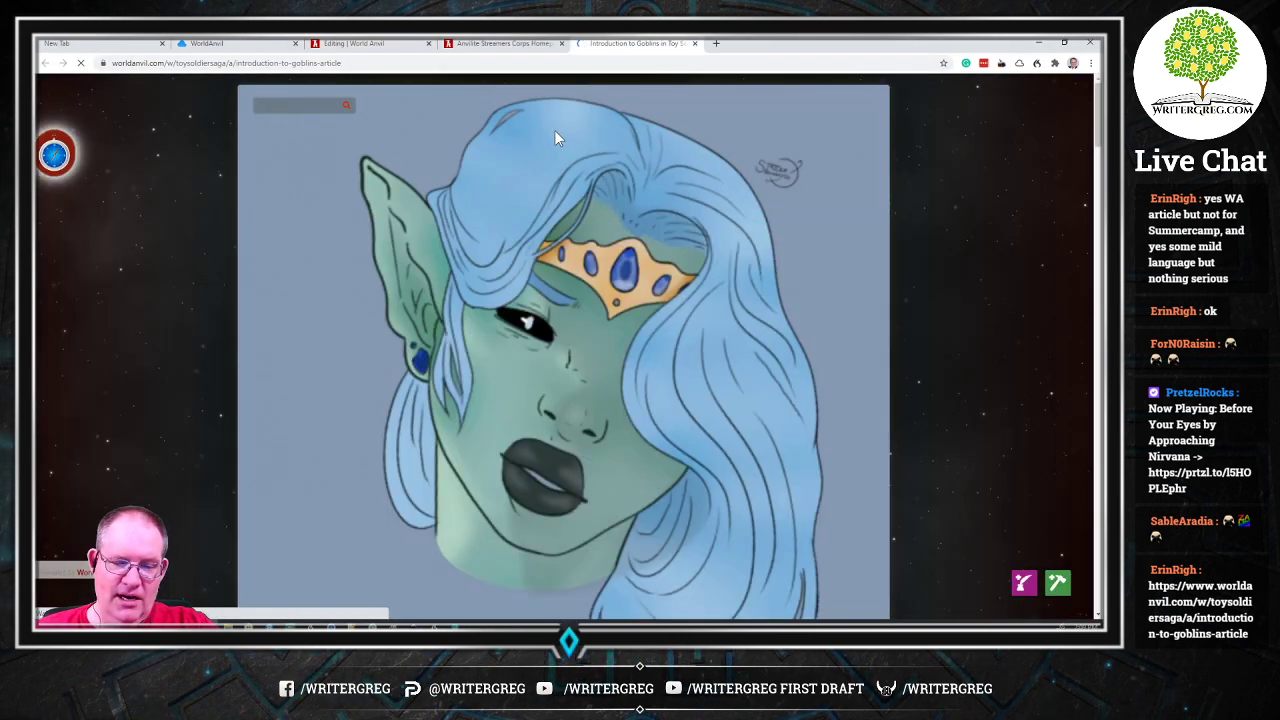
{"action": "left_click", "coordinate": [377, 44]}
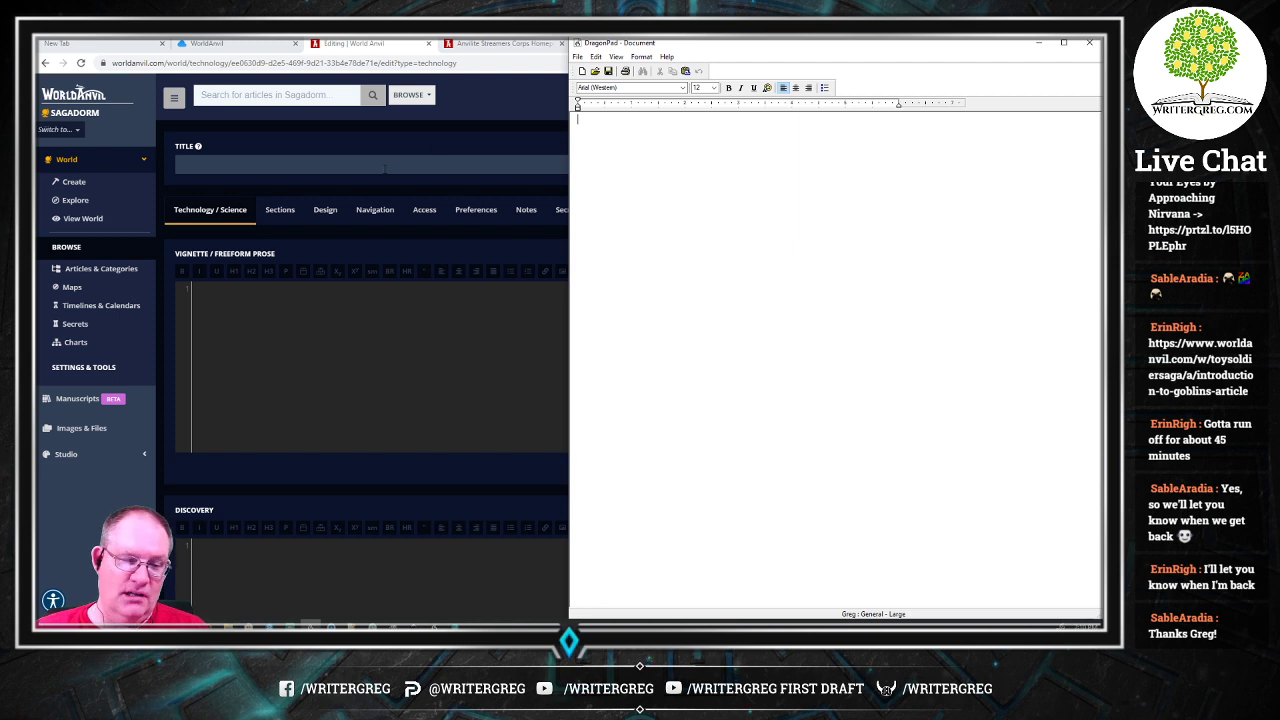
Step: Title the technology article "The Lost Magic of the Fairies" and turn off its draft status
{"action": "left_click", "coordinate": [425, 162]}
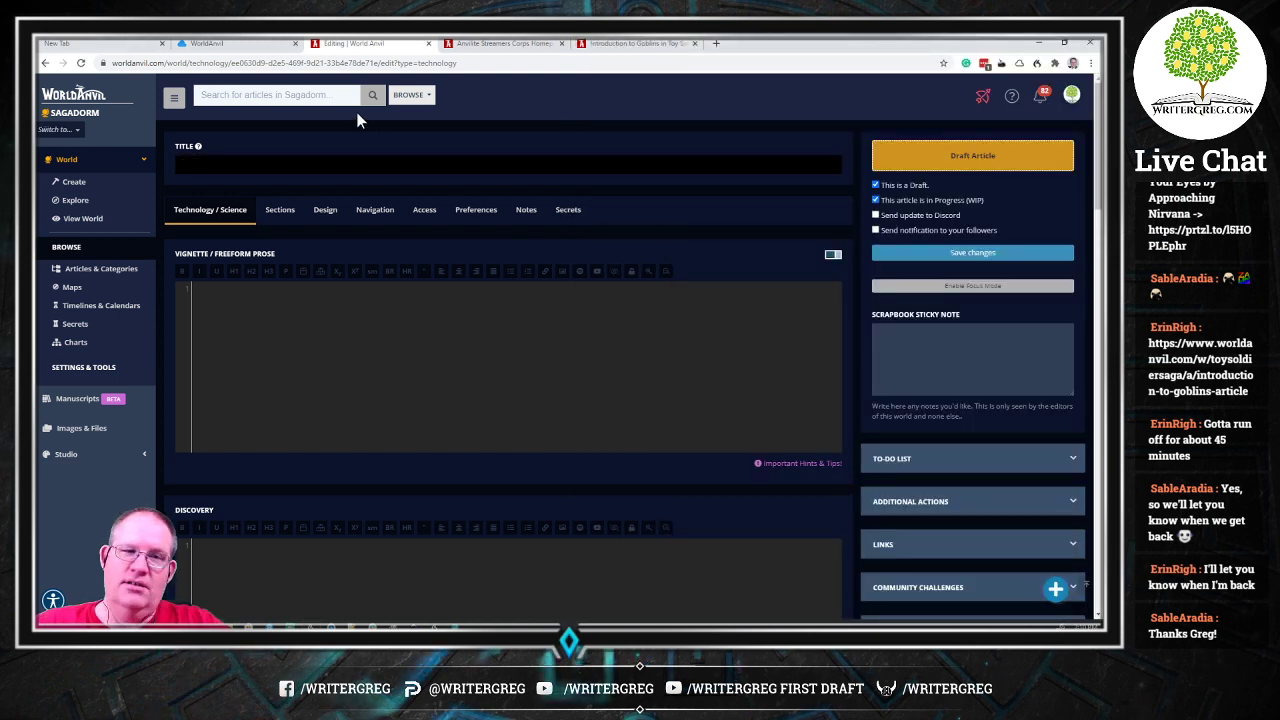
{"action": "type", "text": "tH"}
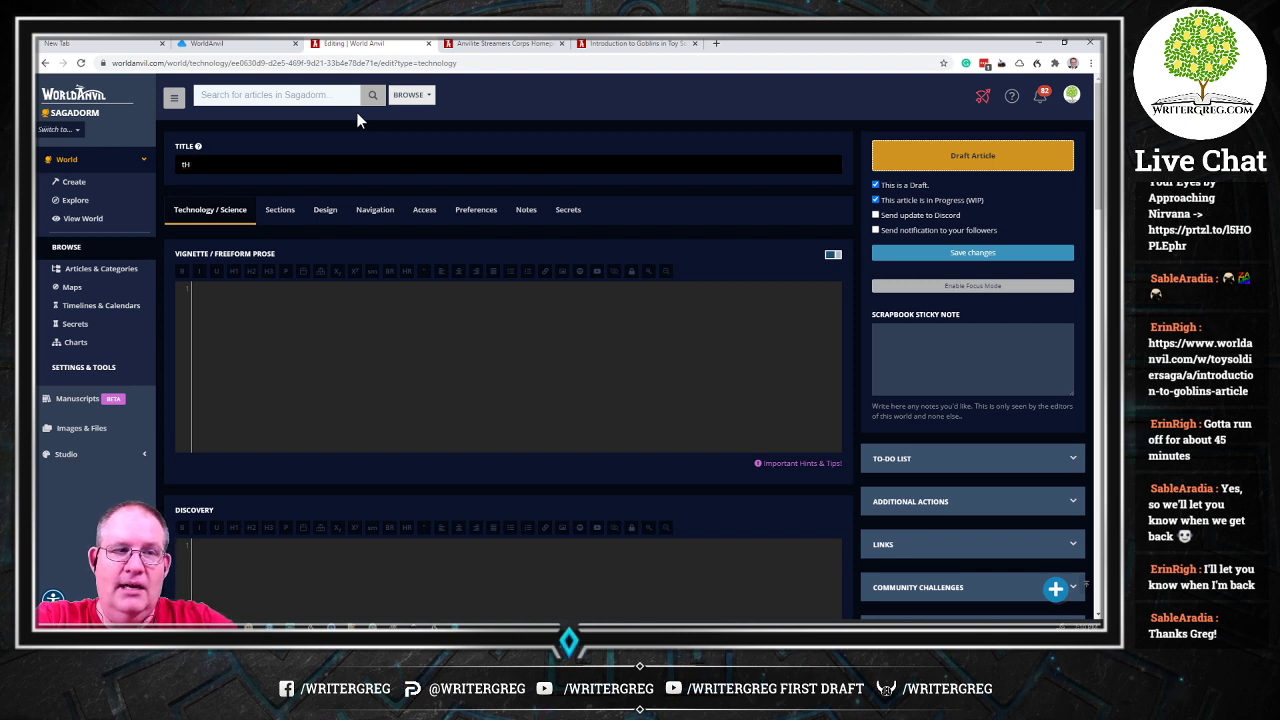
{"action": "type", "text": "E kThe"}
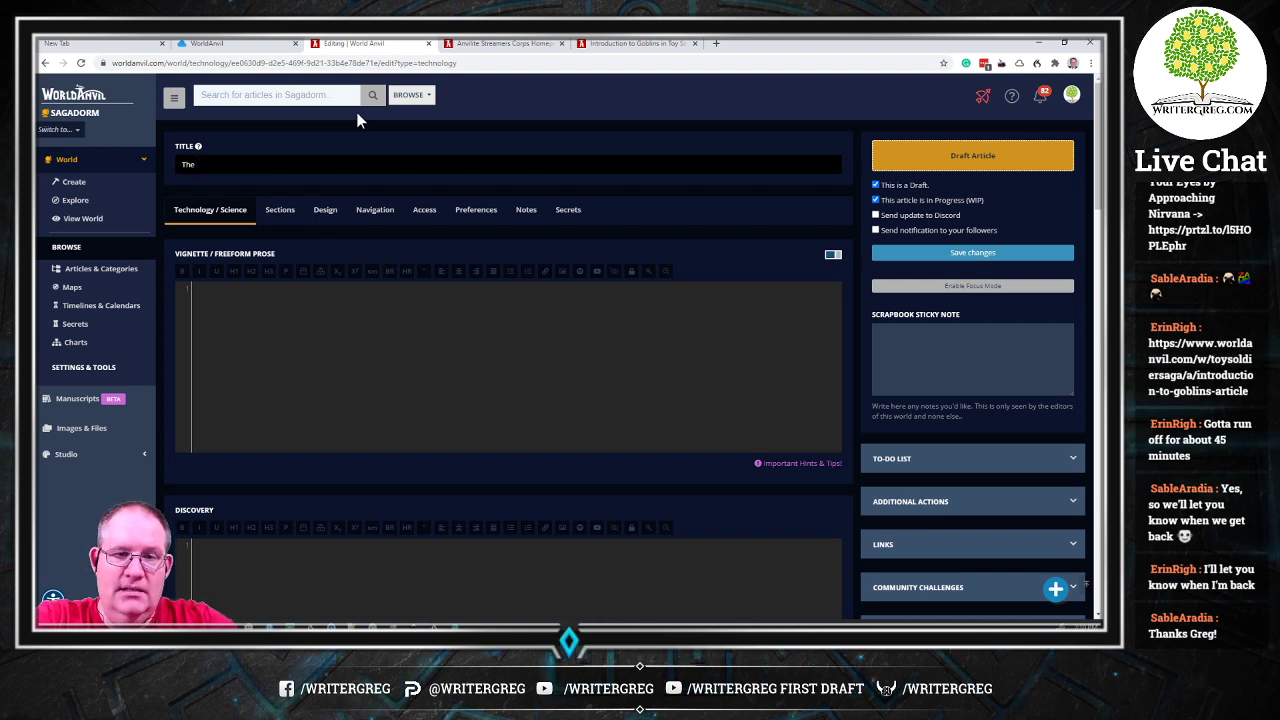
{"action": "type", "text": " Lost Magic "}
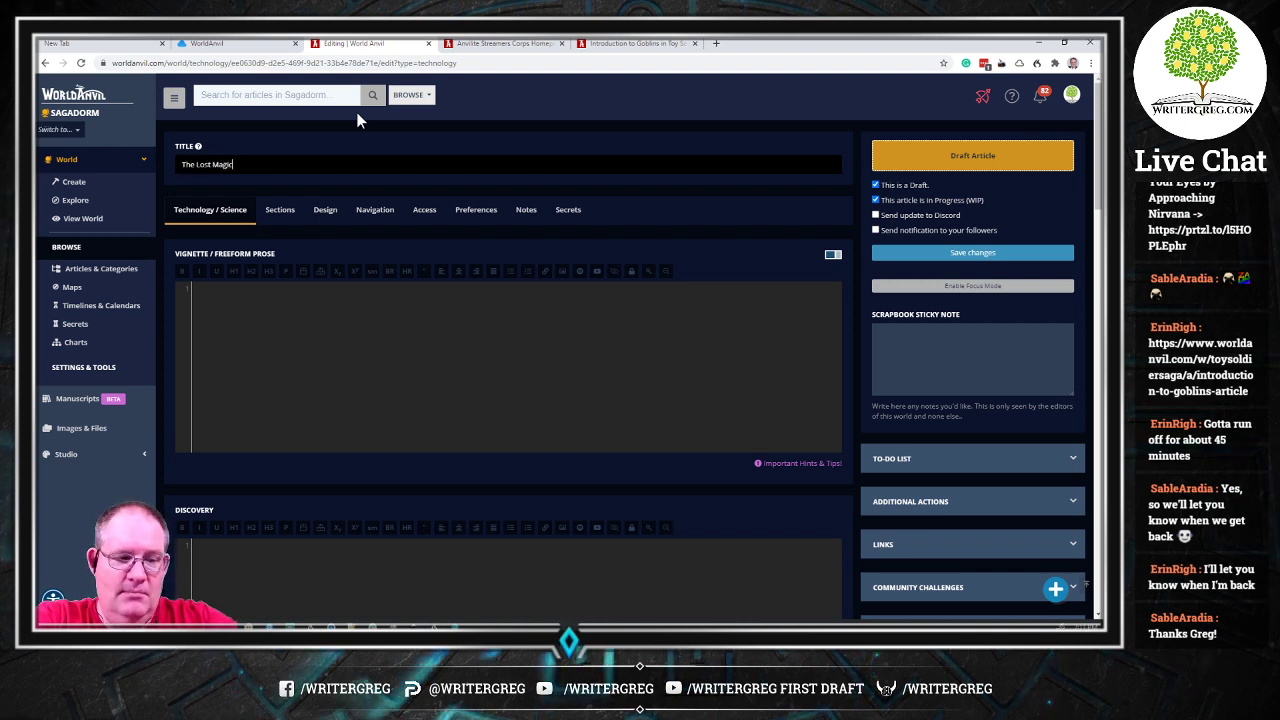
{"action": "type", "text": "of"}
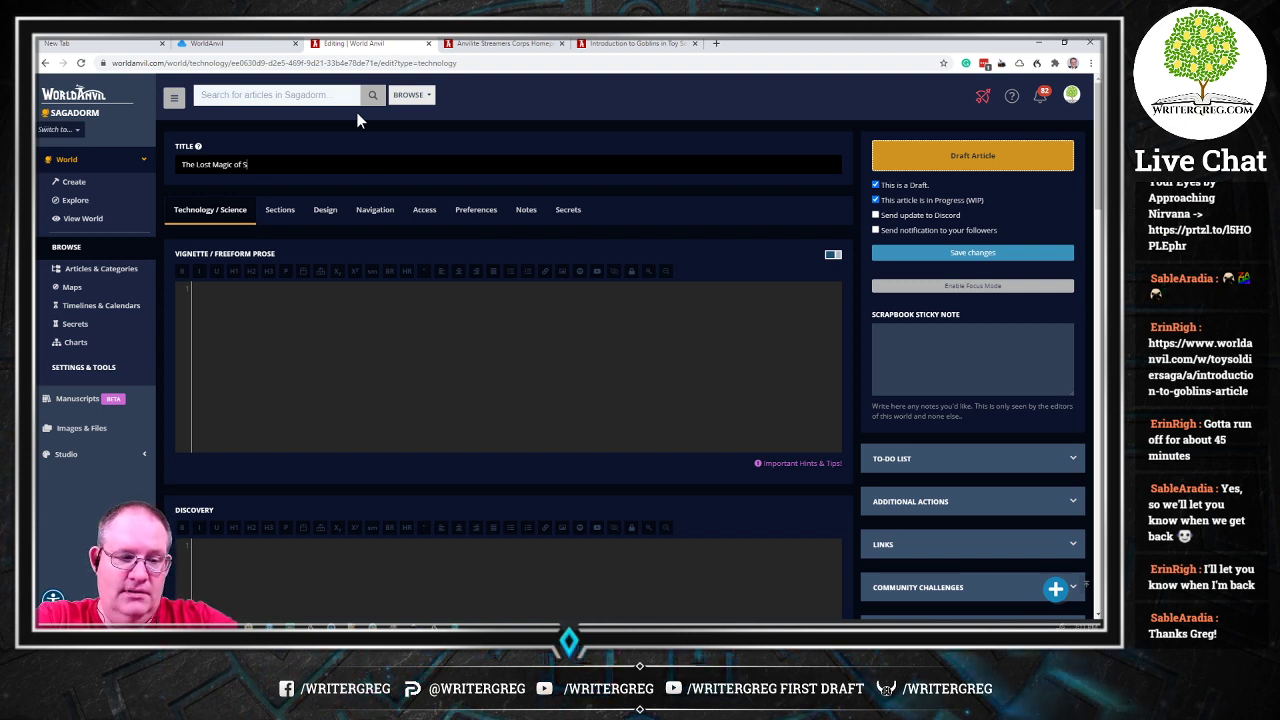
{"action": "type", "text": " the F"}
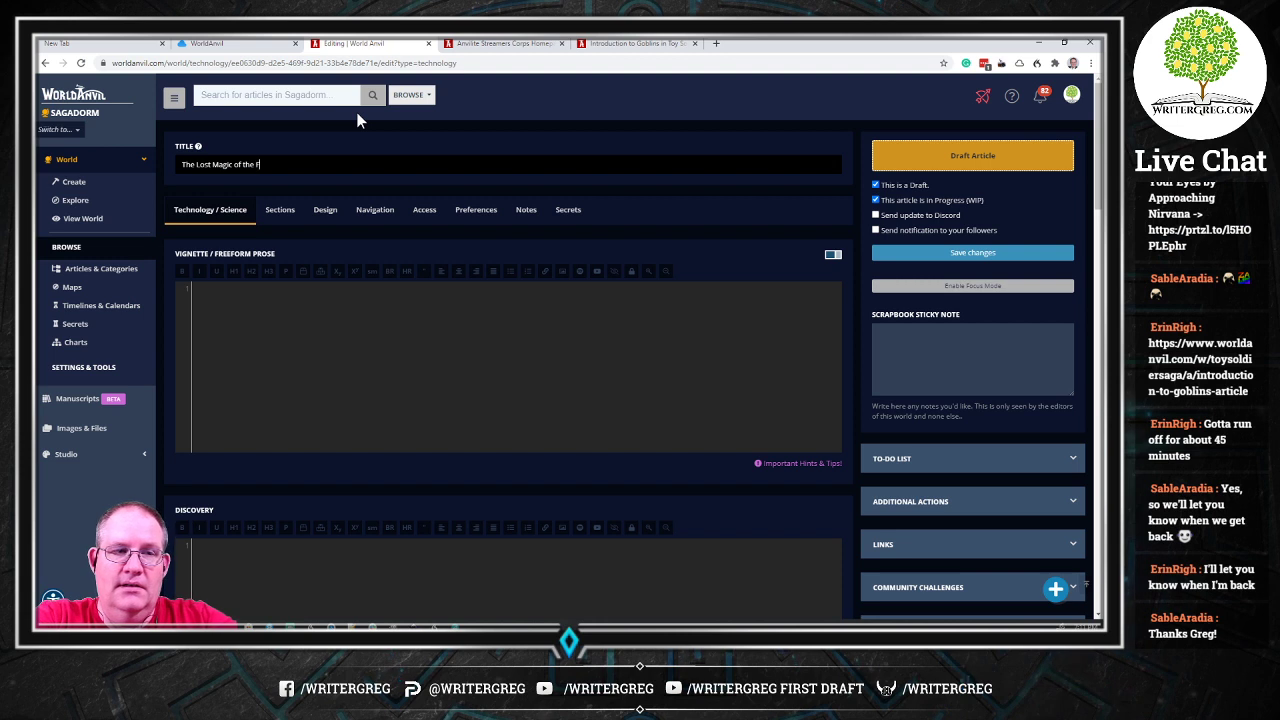
{"action": "type", "text": "airy"}
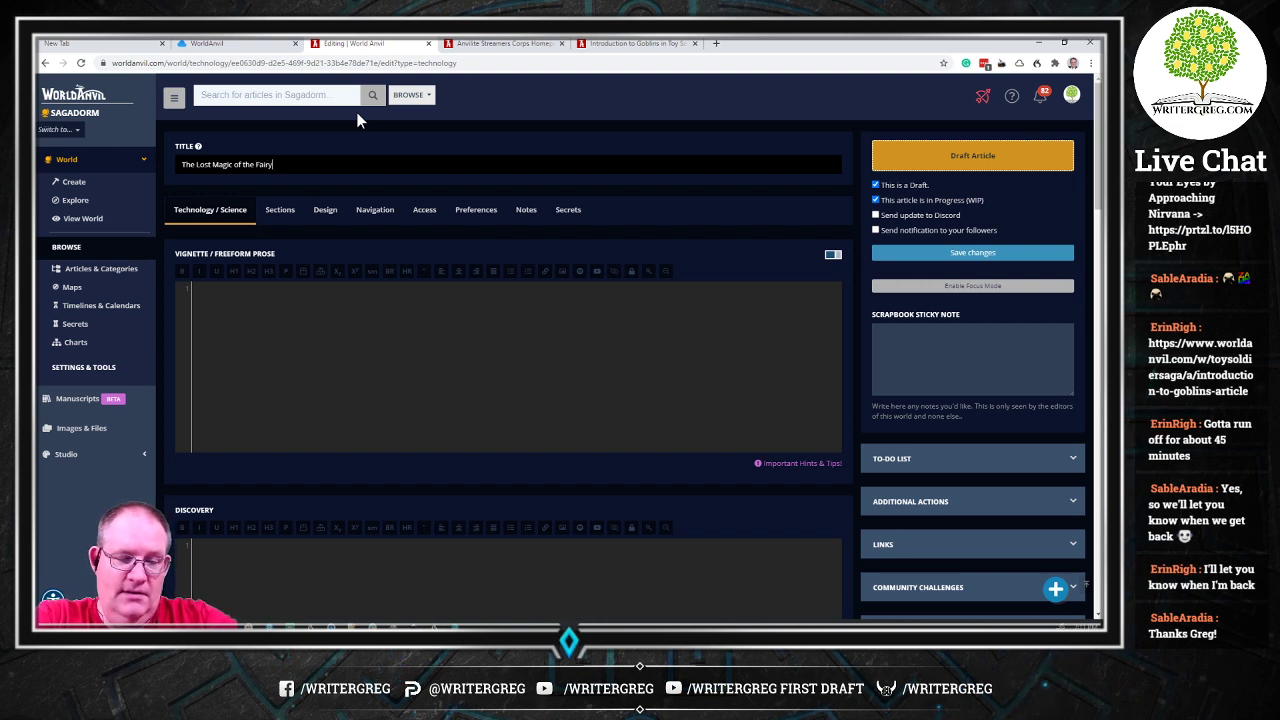
{"action": "key", "text": "BackSpace"}
{"action": "type", "text": "ies"}
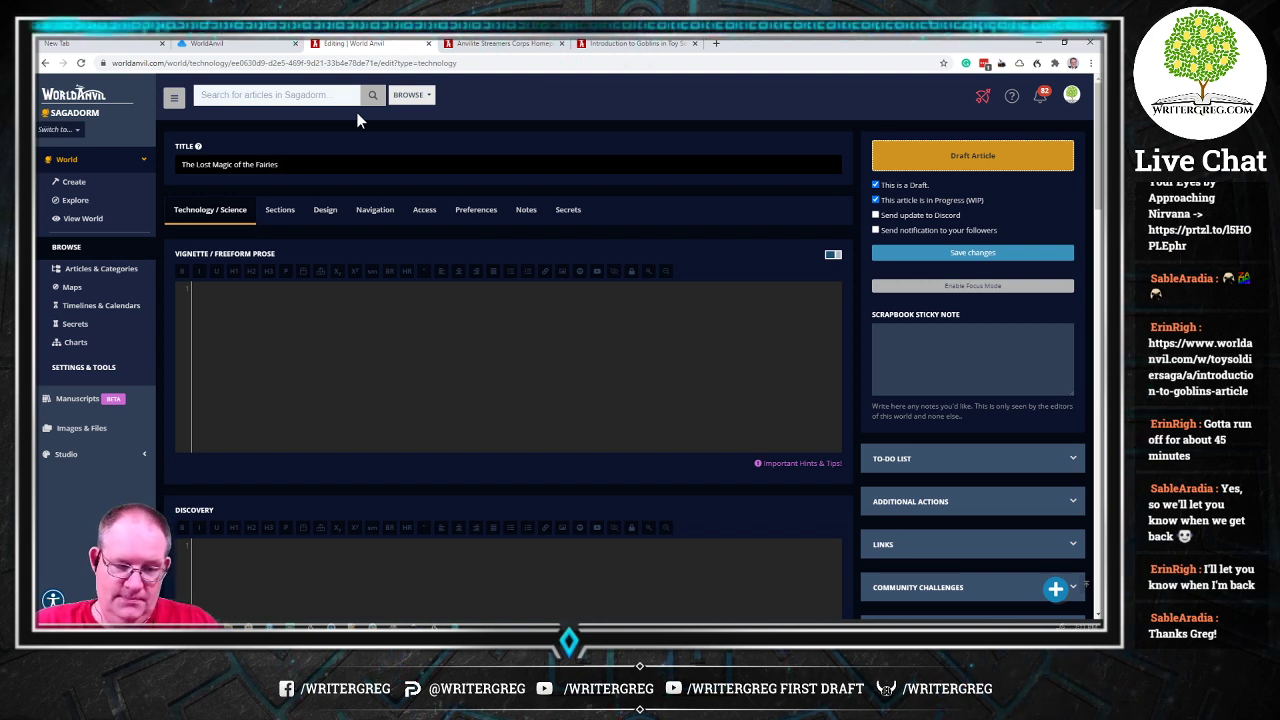
{"action": "left_click", "coordinate": [876, 185]}
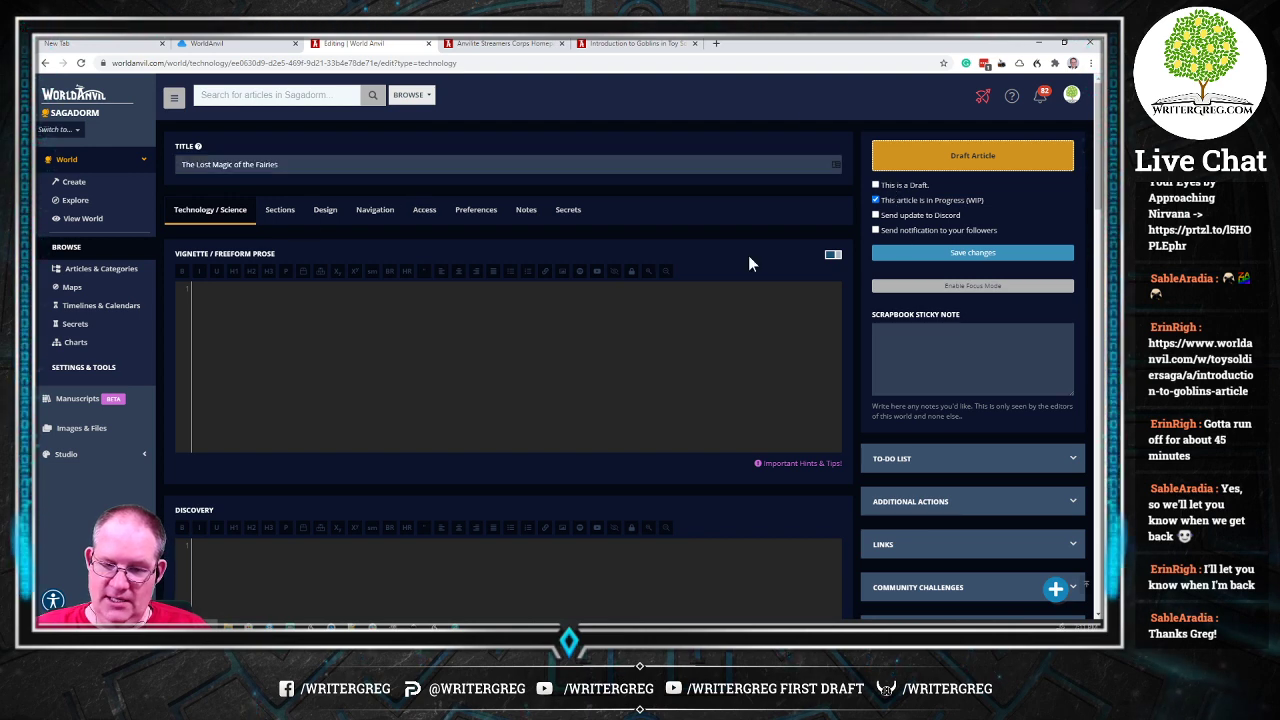
Step: Assign the article to the Summer Camp 2020 Challenge category and save the changes
{"action": "scroll", "coordinate": [379, 288], "scroll_direction": "down", "scroll_amount": 4}
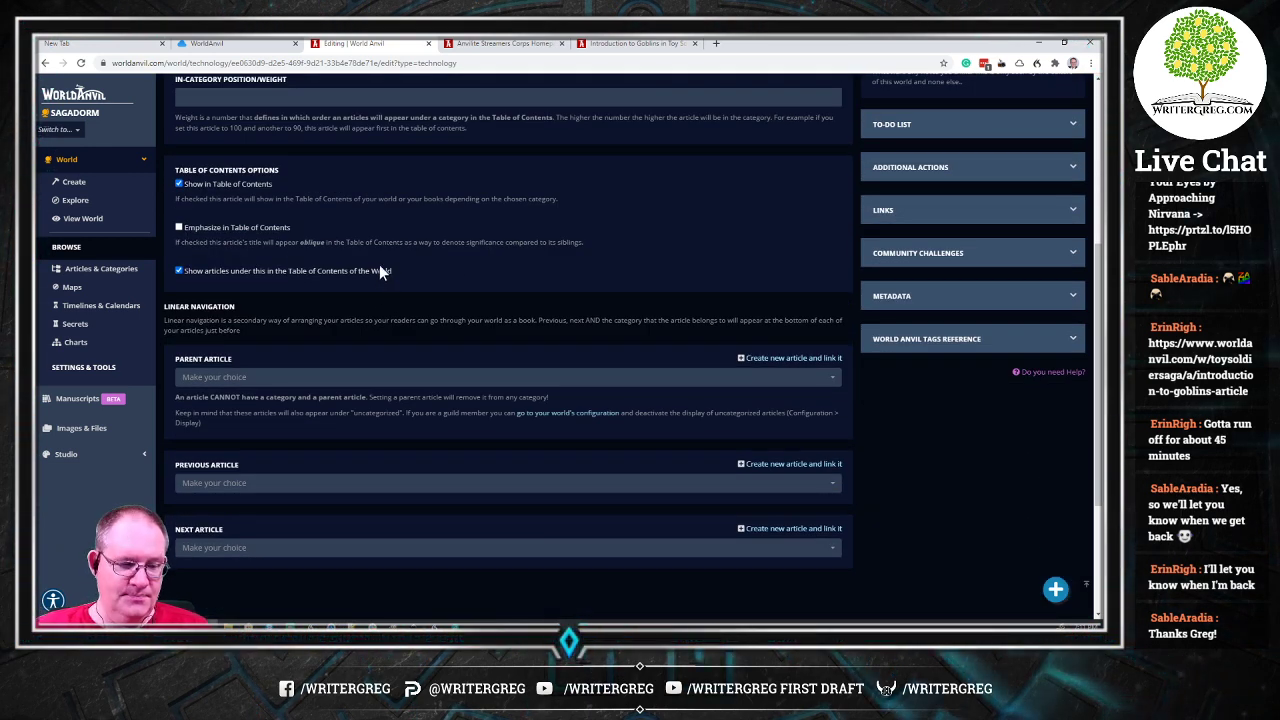
{"action": "scroll", "coordinate": [379, 264], "scroll_direction": "down", "scroll_amount": 1}
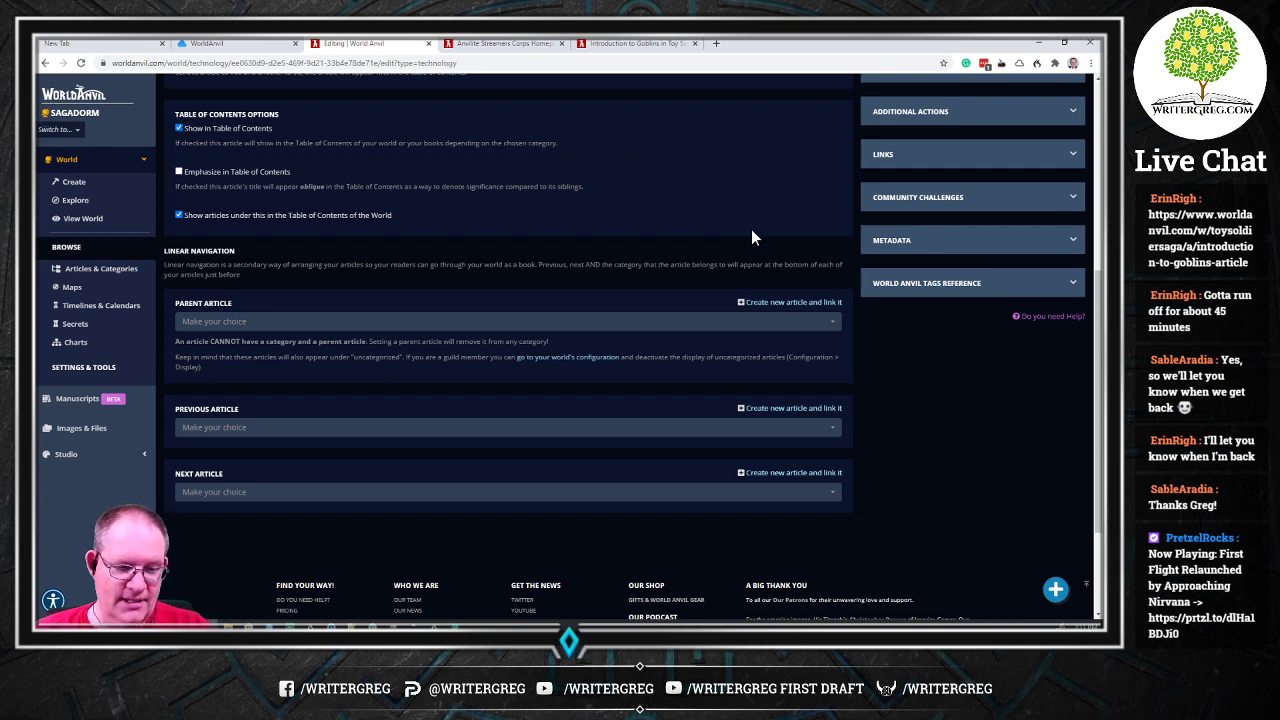
{"action": "scroll", "coordinate": [490, 203], "scroll_direction": "up", "scroll_amount": 5}
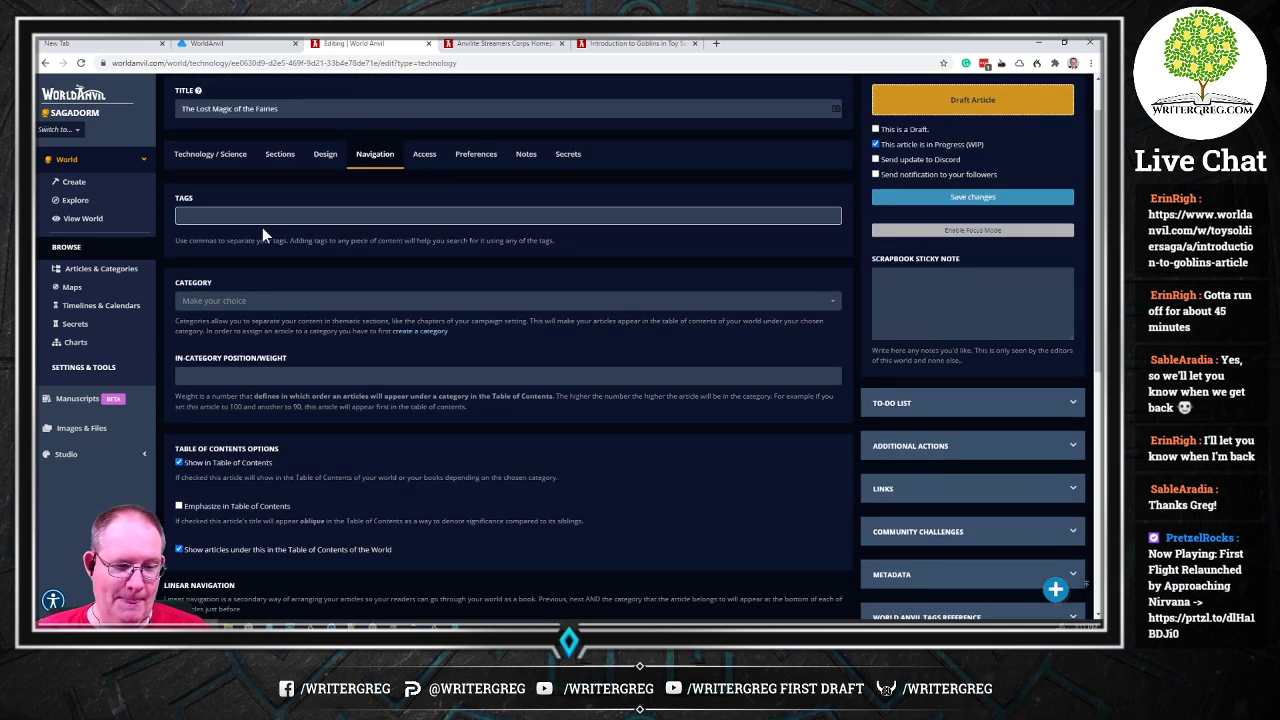
{"action": "left_click", "coordinate": [227, 303]}
{"action": "scroll", "coordinate": [423, 237], "scroll_direction": "down", "scroll_amount": 4}
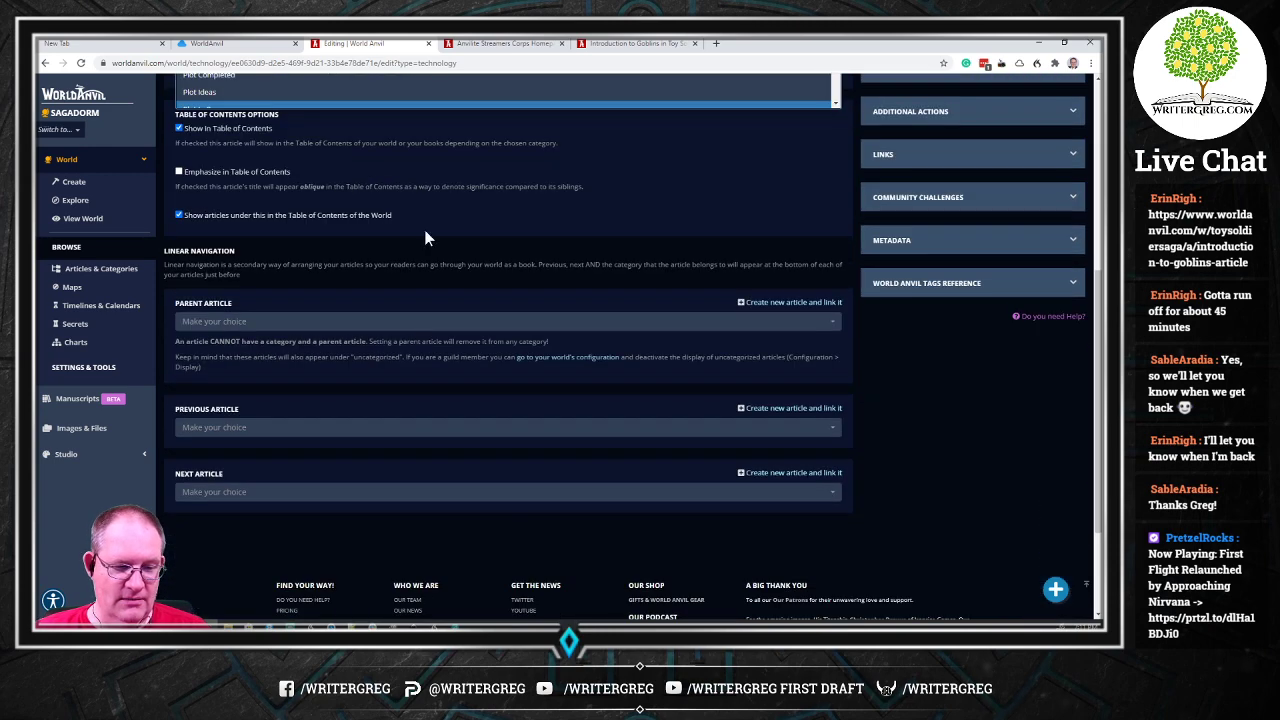
{"action": "scroll", "coordinate": [428, 245], "scroll_direction": "up", "scroll_amount": 3}
{"action": "scroll", "coordinate": [428, 245], "scroll_direction": "down", "scroll_amount": 2}
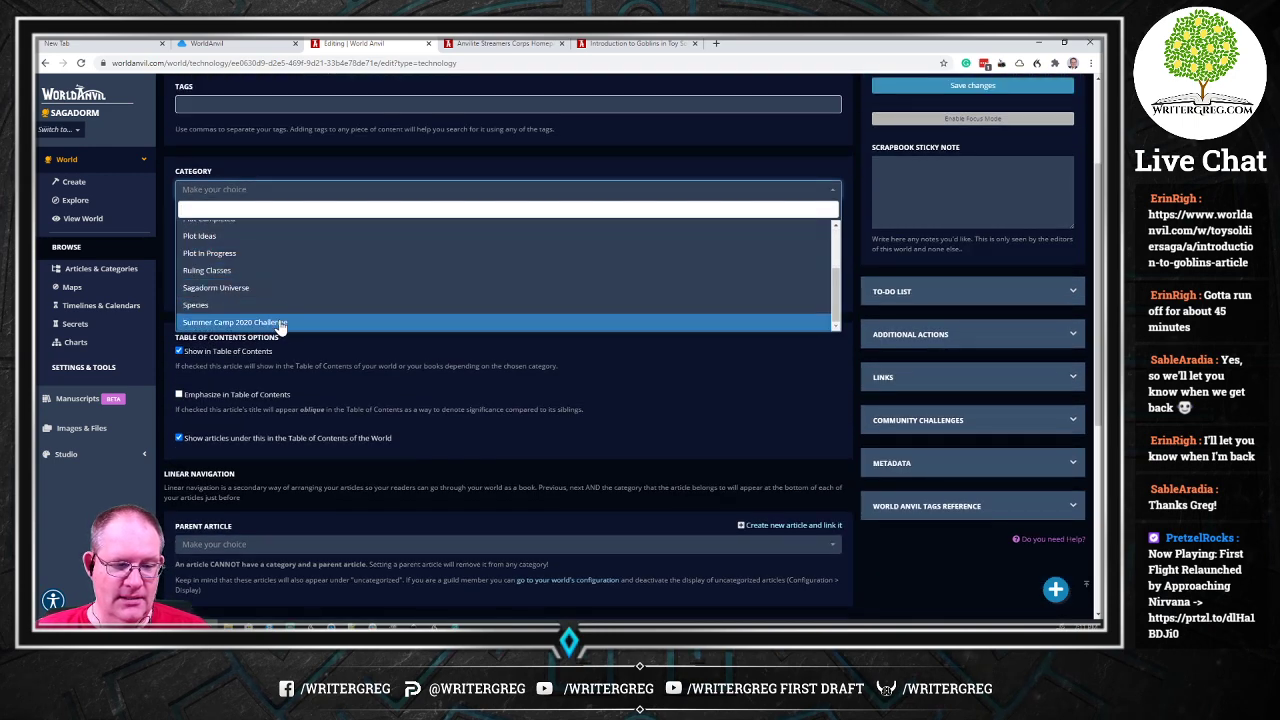
{"action": "left_click", "coordinate": [358, 318]}
{"action": "scroll", "coordinate": [1004, 354], "scroll_direction": "up", "scroll_amount": 3}
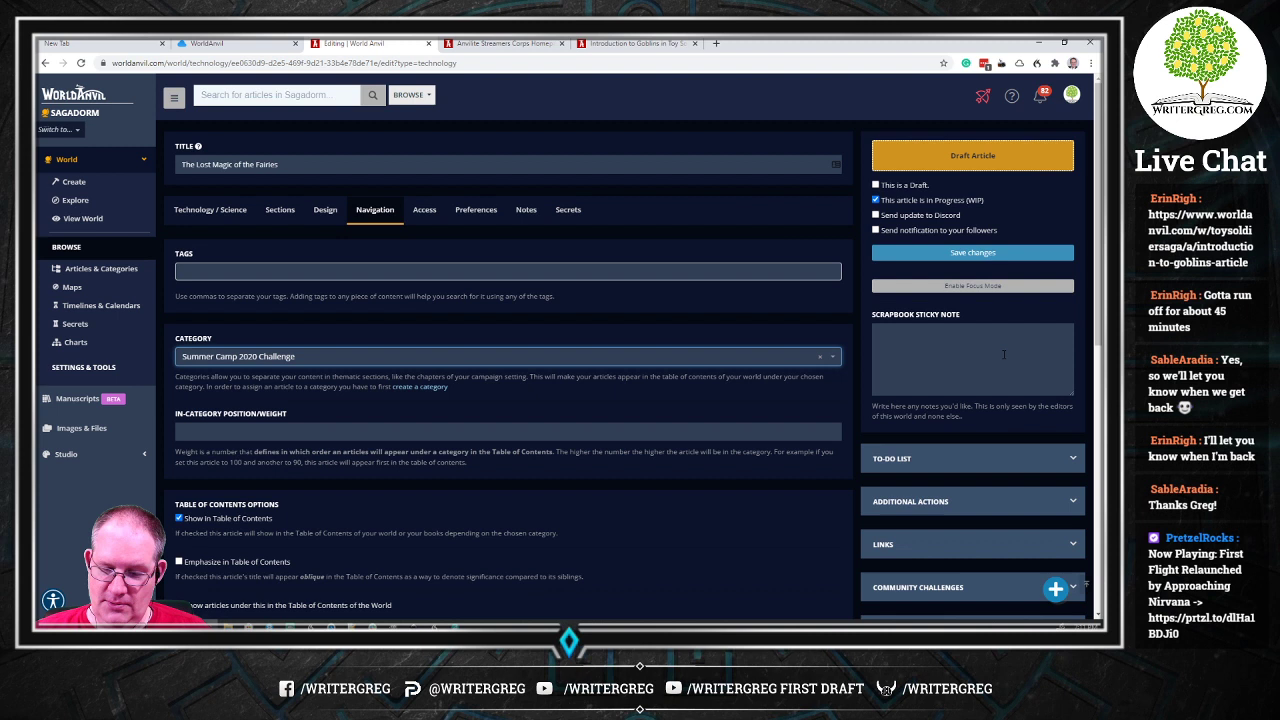
{"action": "left_click", "coordinate": [975, 255]}
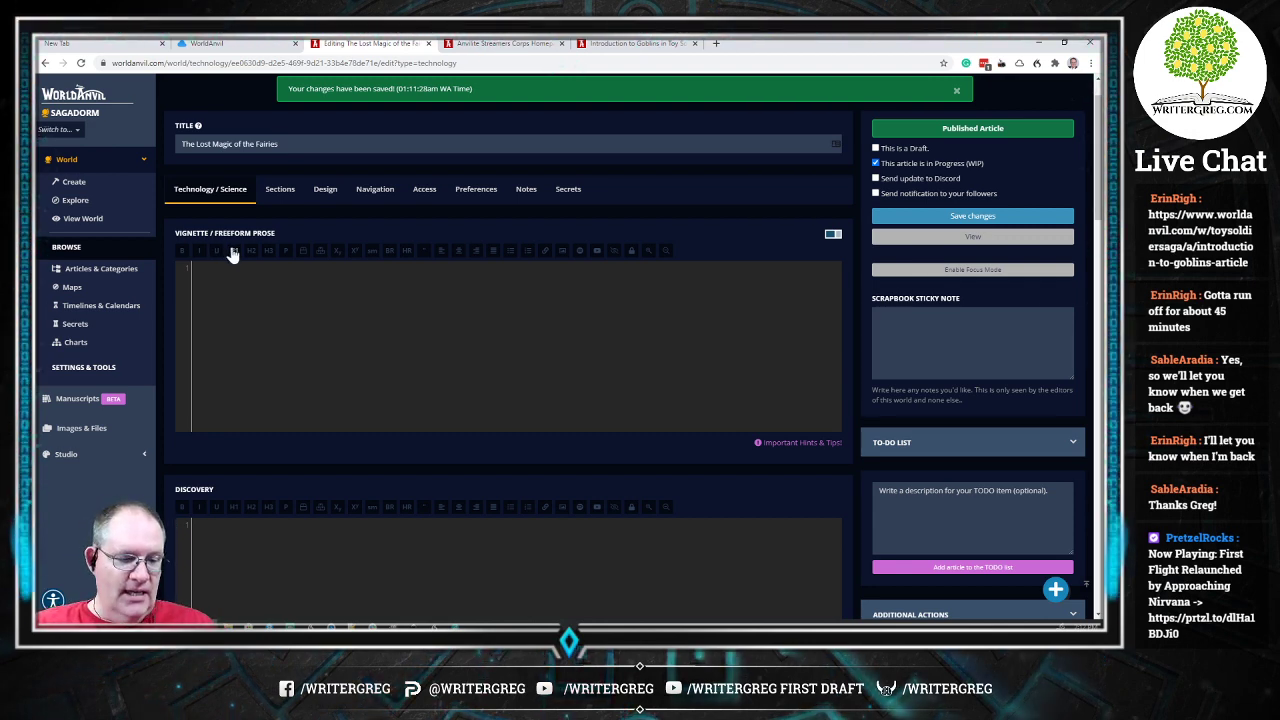
Step: Examine the technology template's sections from Discovery to Parent Technologies and the list of article types available for creation
{"action": "scroll", "coordinate": [260, 280], "scroll_direction": "down", "scroll_amount": 3}
{"action": "scroll", "coordinate": [290, 380], "scroll_direction": "down", "scroll_amount": 1}
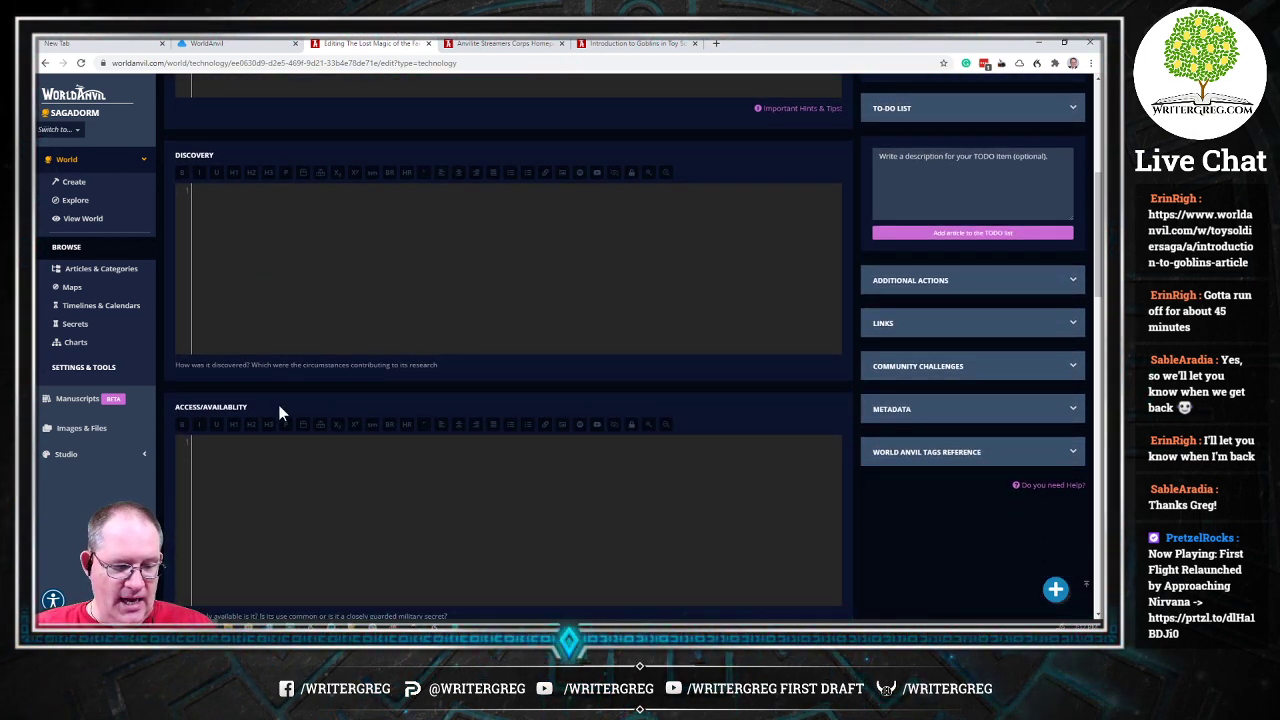
{"action": "scroll", "coordinate": [280, 390], "scroll_direction": "down", "scroll_amount": 3}
{"action": "scroll", "coordinate": [228, 278], "scroll_direction": "down", "scroll_amount": 1}
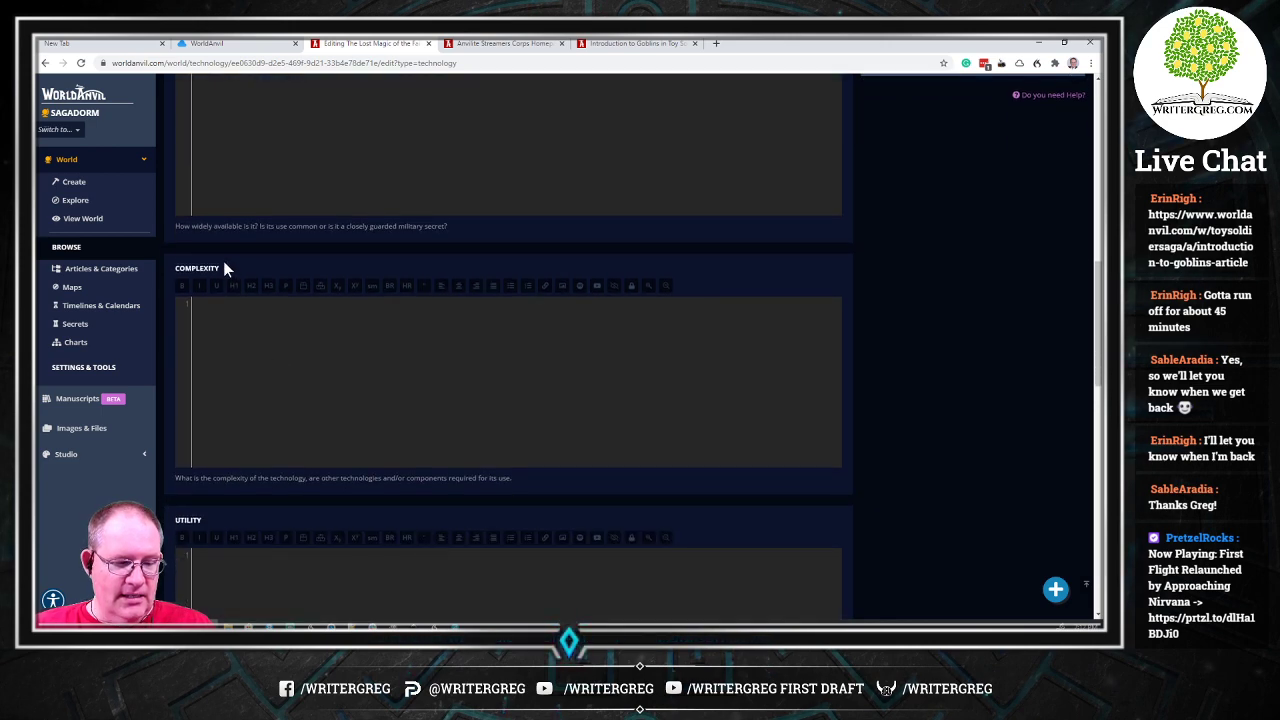
{"action": "scroll", "coordinate": [223, 268], "scroll_direction": "down", "scroll_amount": 5}
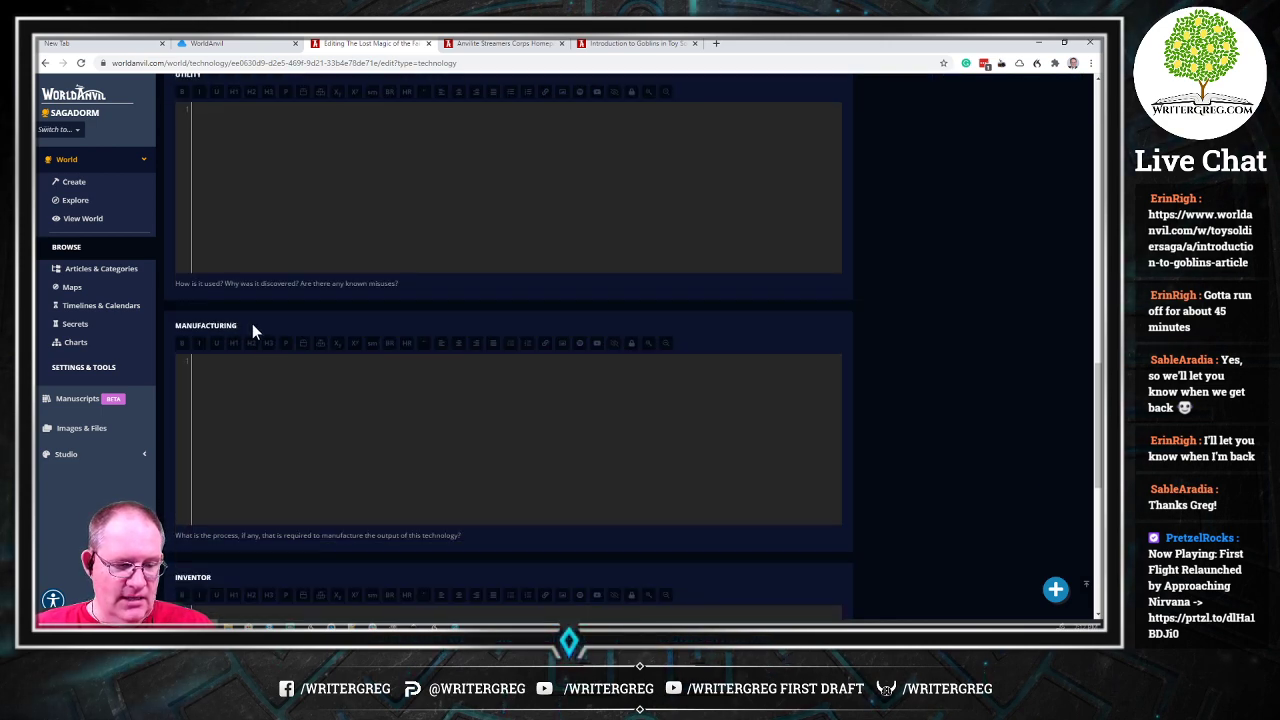
{"action": "scroll", "coordinate": [250, 330], "scroll_direction": "down", "scroll_amount": 4}
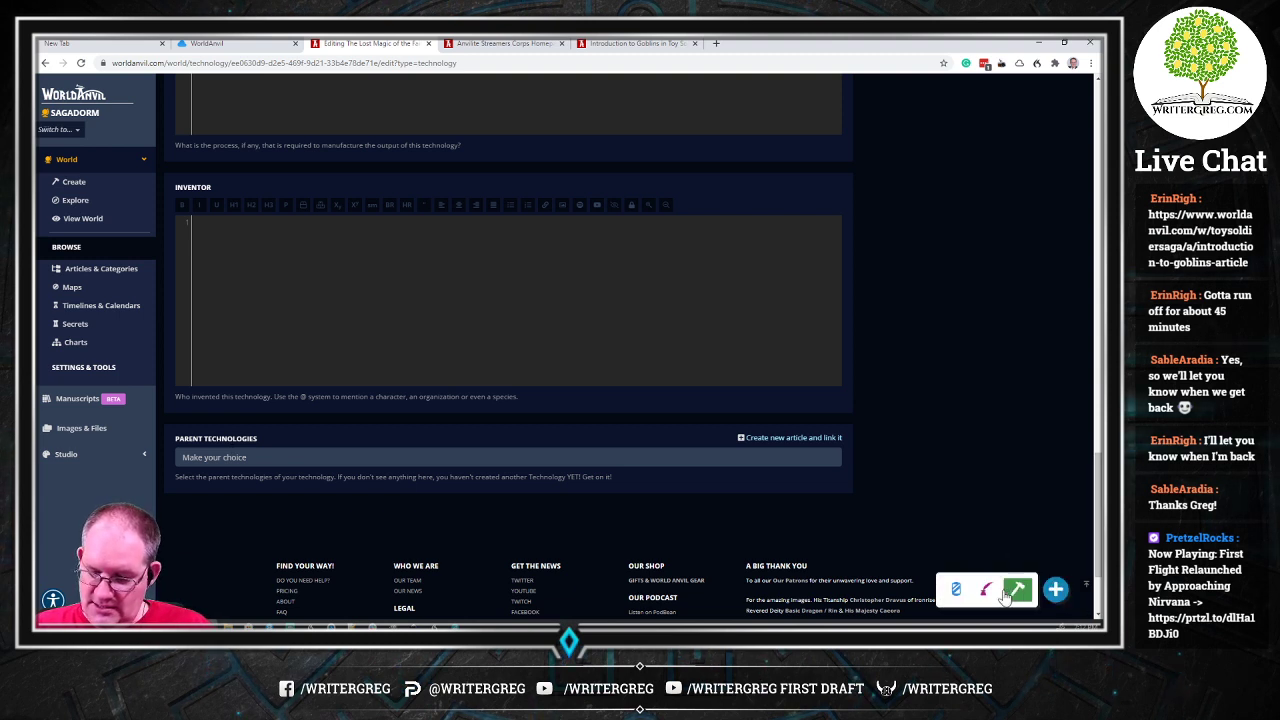
{"action": "left_click", "coordinate": [1057, 591]}
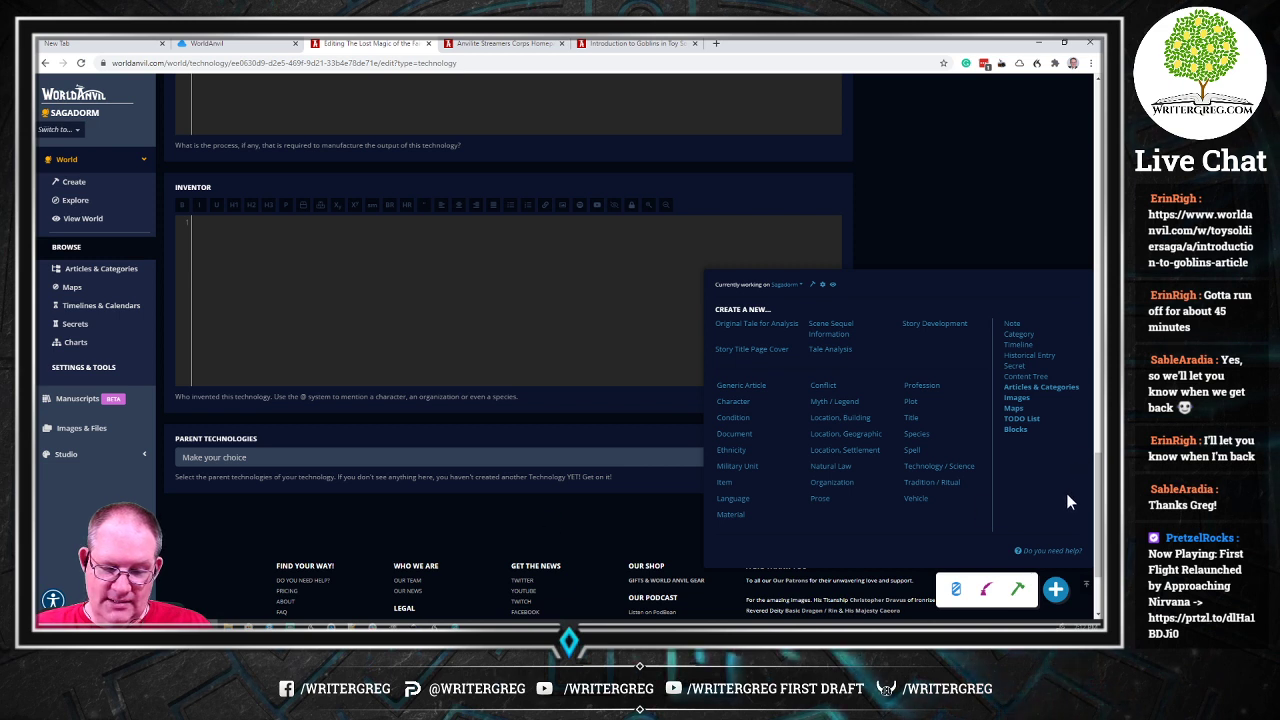
{"action": "left_click", "coordinate": [1056, 592]}
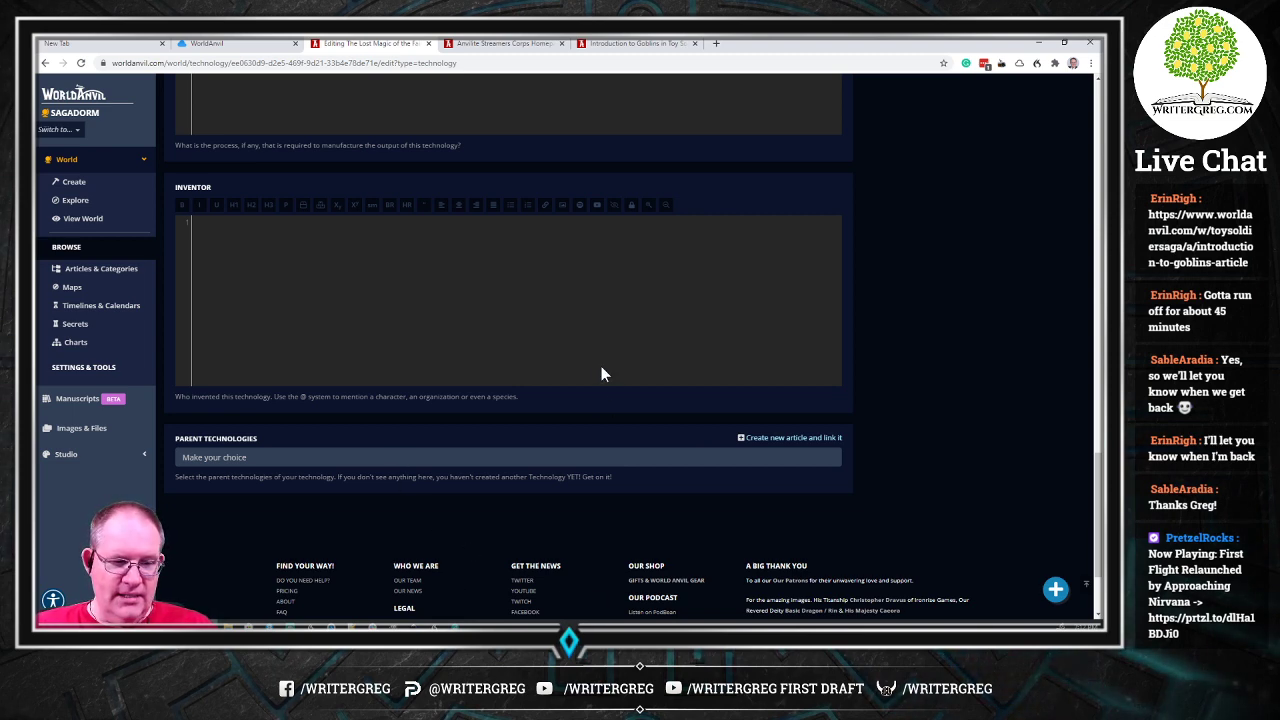
Step: Switch to the blank DragonPad document and begin it with "The magic of the fairies of saga dorm"
{"action": "scroll", "coordinate": [590, 370], "scroll_direction": "up", "scroll_amount": 15}
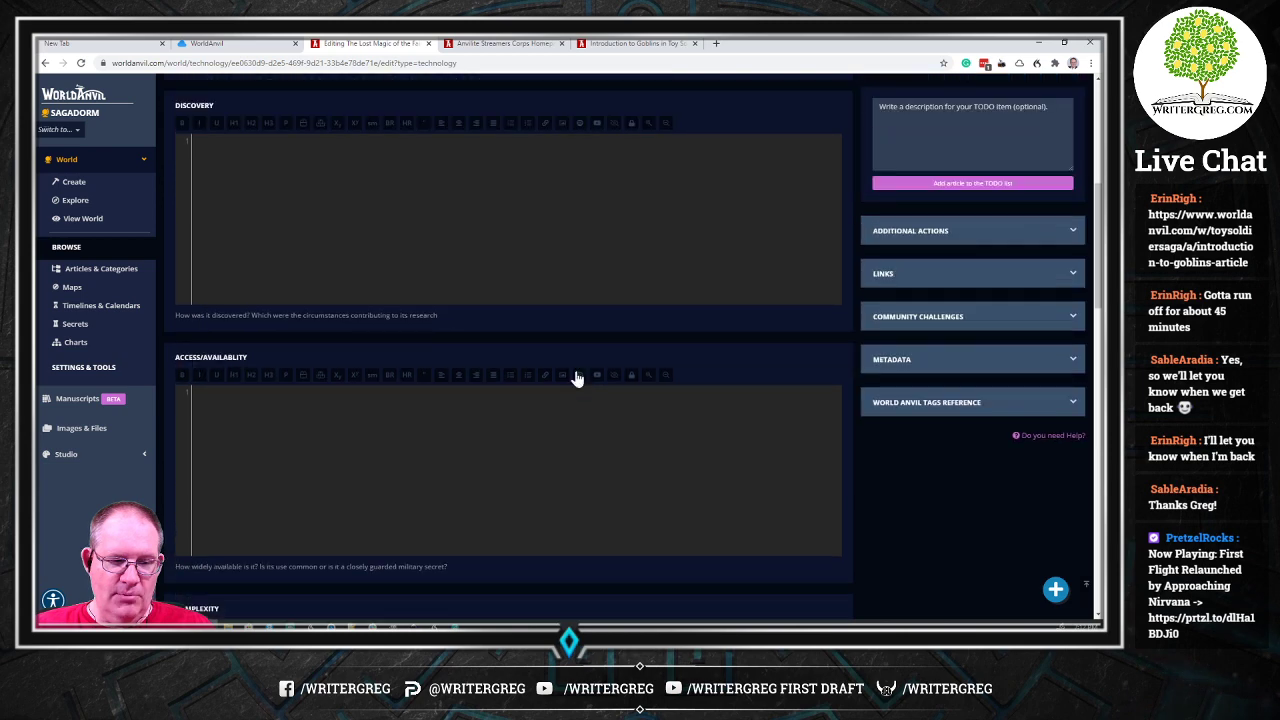
{"action": "scroll", "coordinate": [576, 378], "scroll_direction": "up", "scroll_amount": 3}
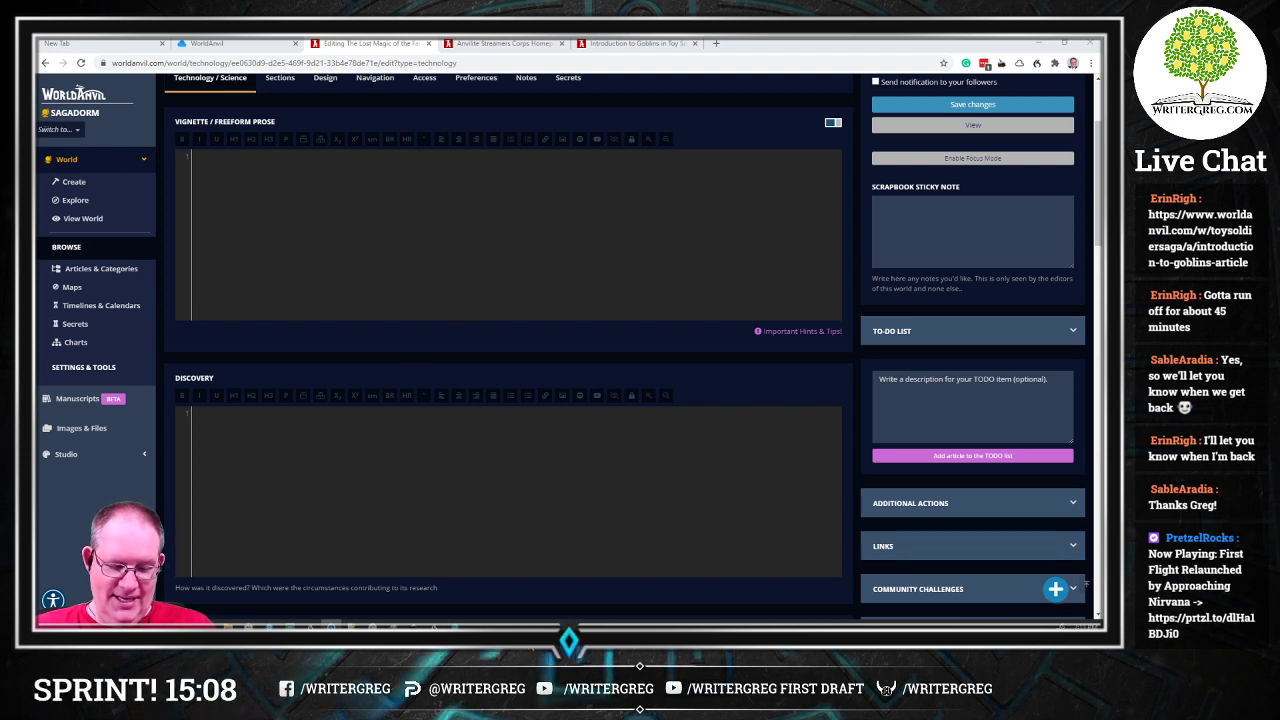
{"action": "mouse_move", "coordinate": [310, 627]}
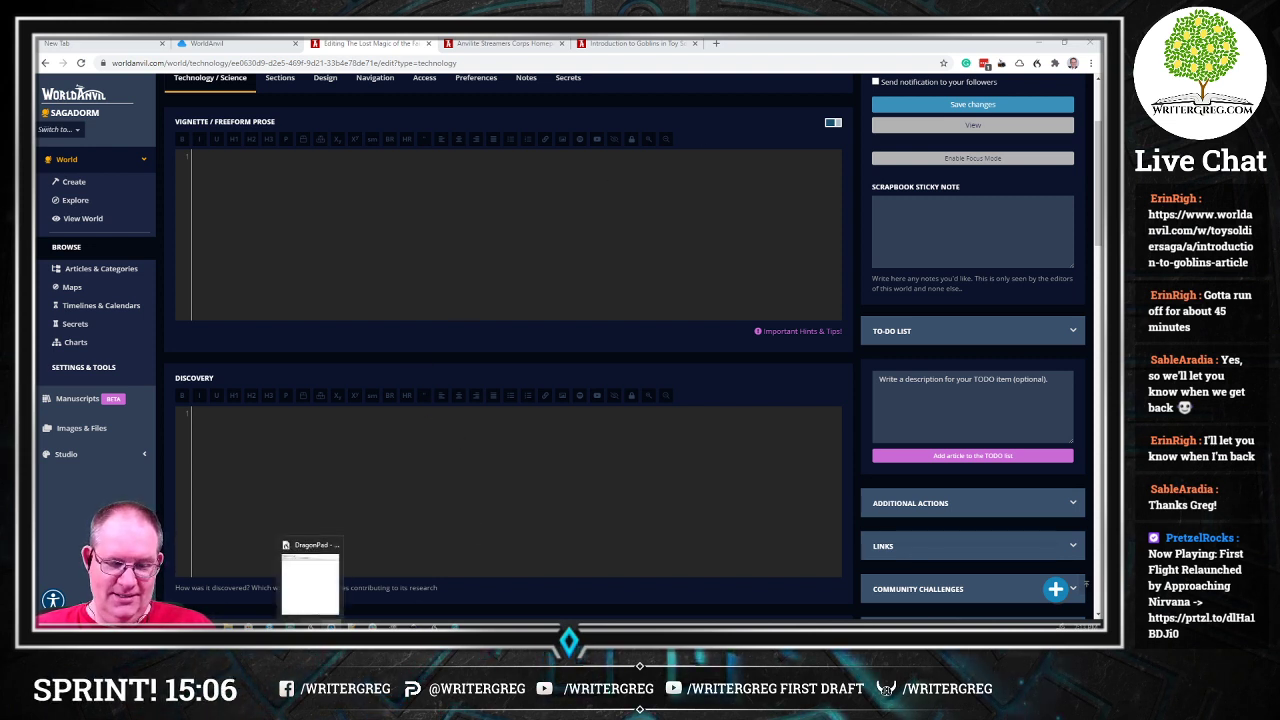
{"action": "left_click", "coordinate": [329, 591]}
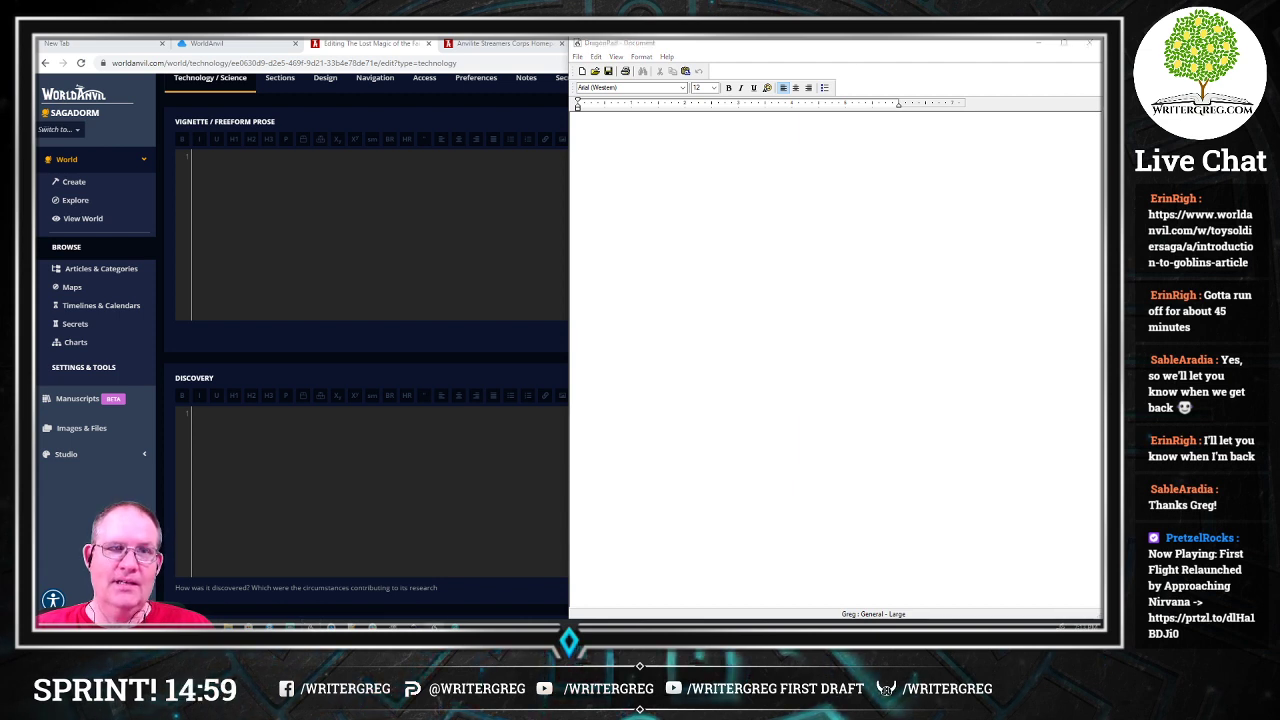
{"action": "left_click", "coordinate": [608, 150]}
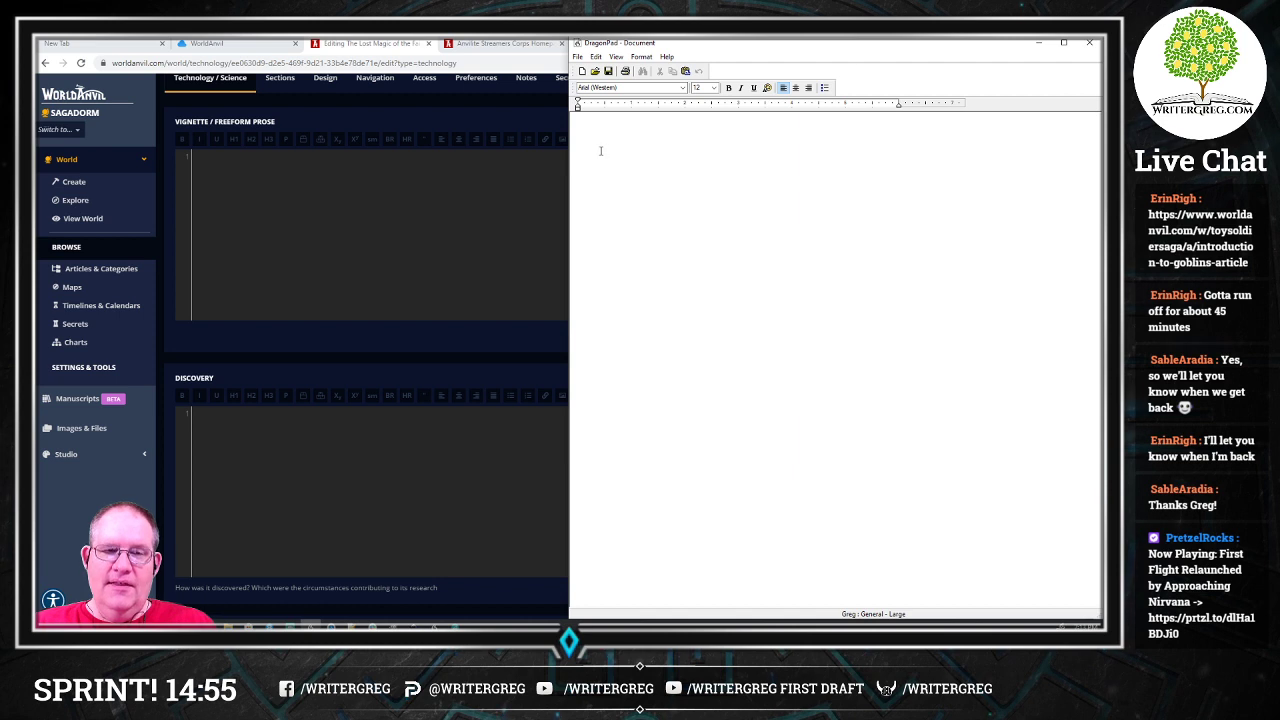
{"action": "type", "text": "The magic"}
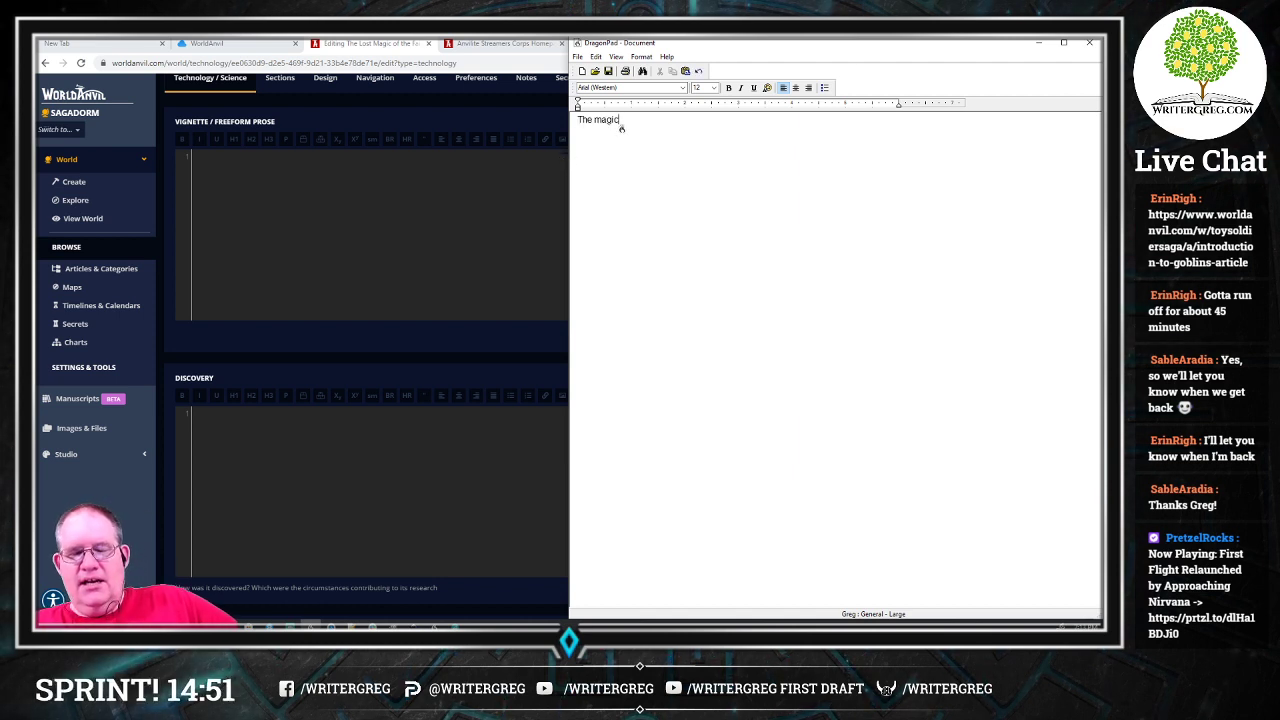
{"action": "type", "text": " of the fairies of saga dorm"}
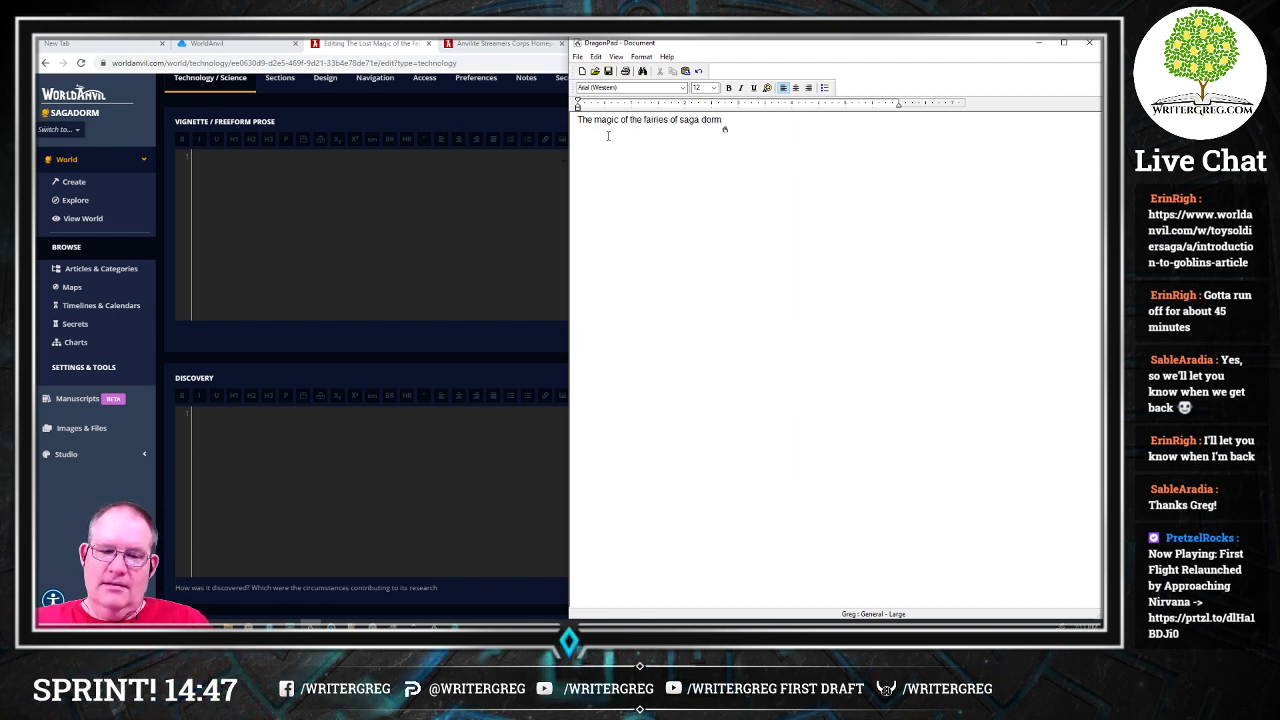
Step: Replace the word "magic" in the opening line with "magical era"
{"action": "left_click", "coordinate": [617, 120]}
{"action": "double_click", "coordinate": [609, 127]}
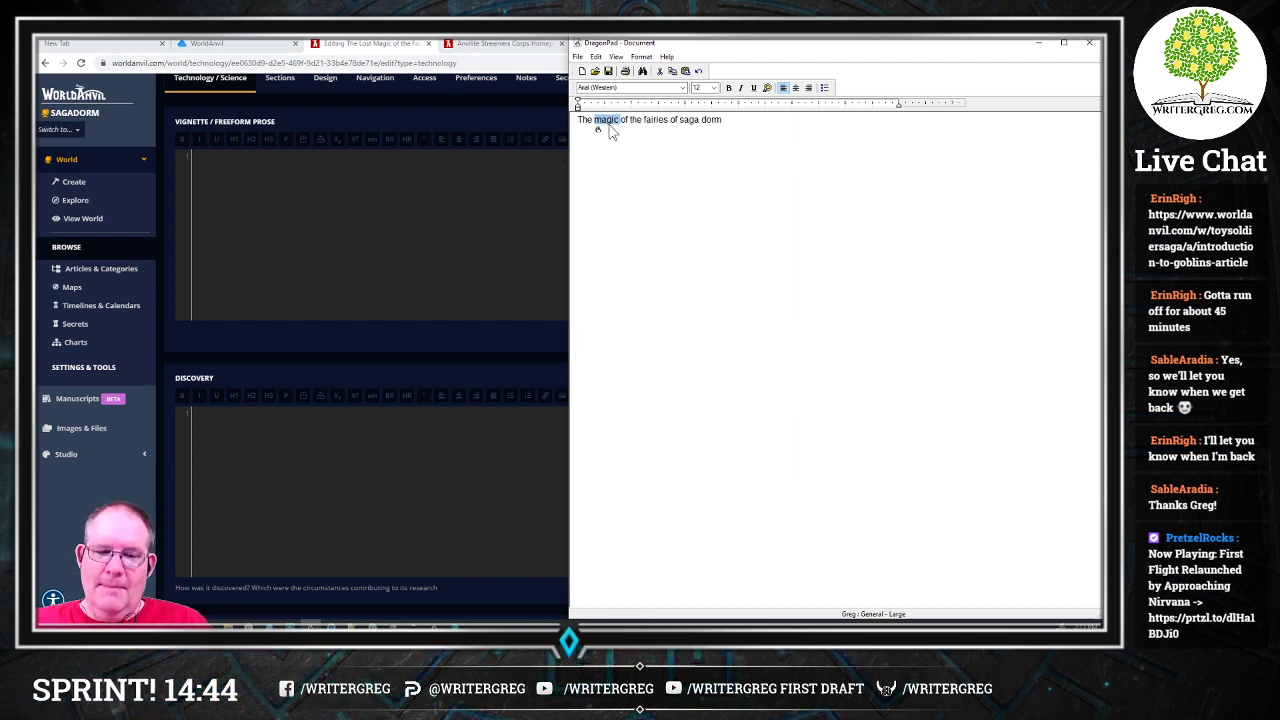
{"action": "type", "text": "magical era"}
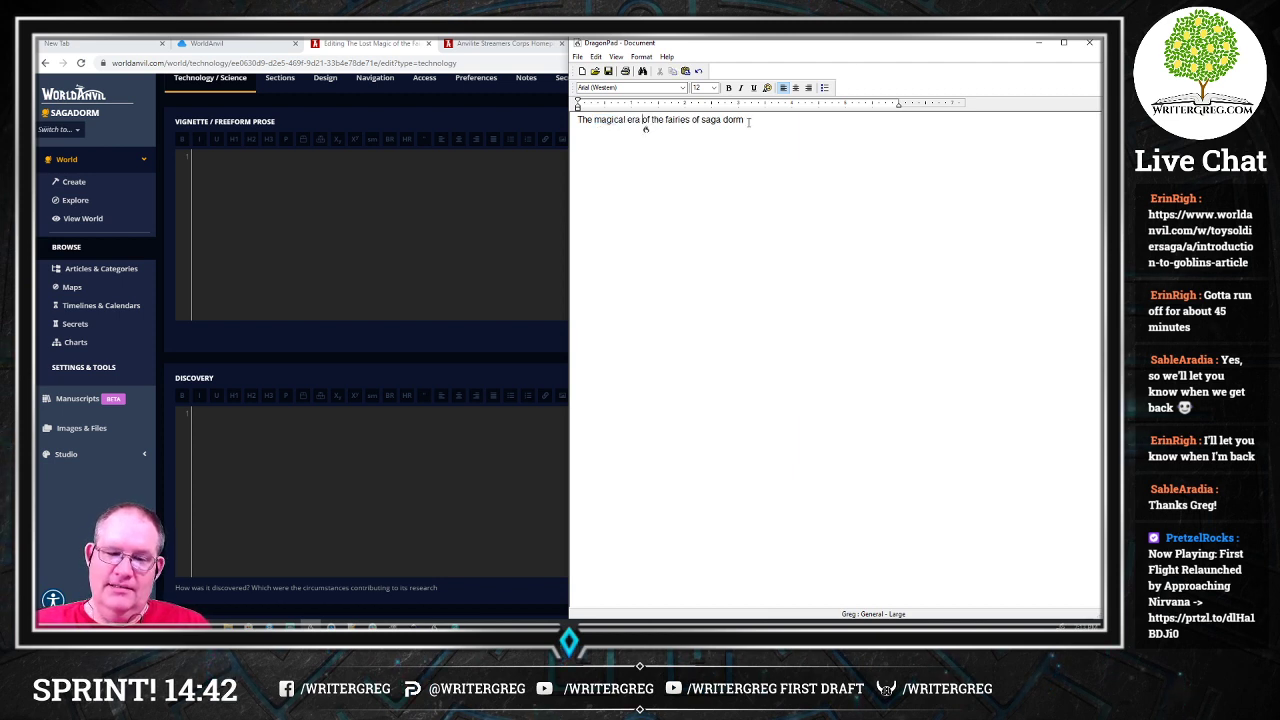
Step: Replace "saga dorm" with the capitalized "Saga Dorm" and remove the stray word "unit" after it
{"action": "left_click_drag", "start_coordinate": [748, 121], "coordinate": [701, 121]}
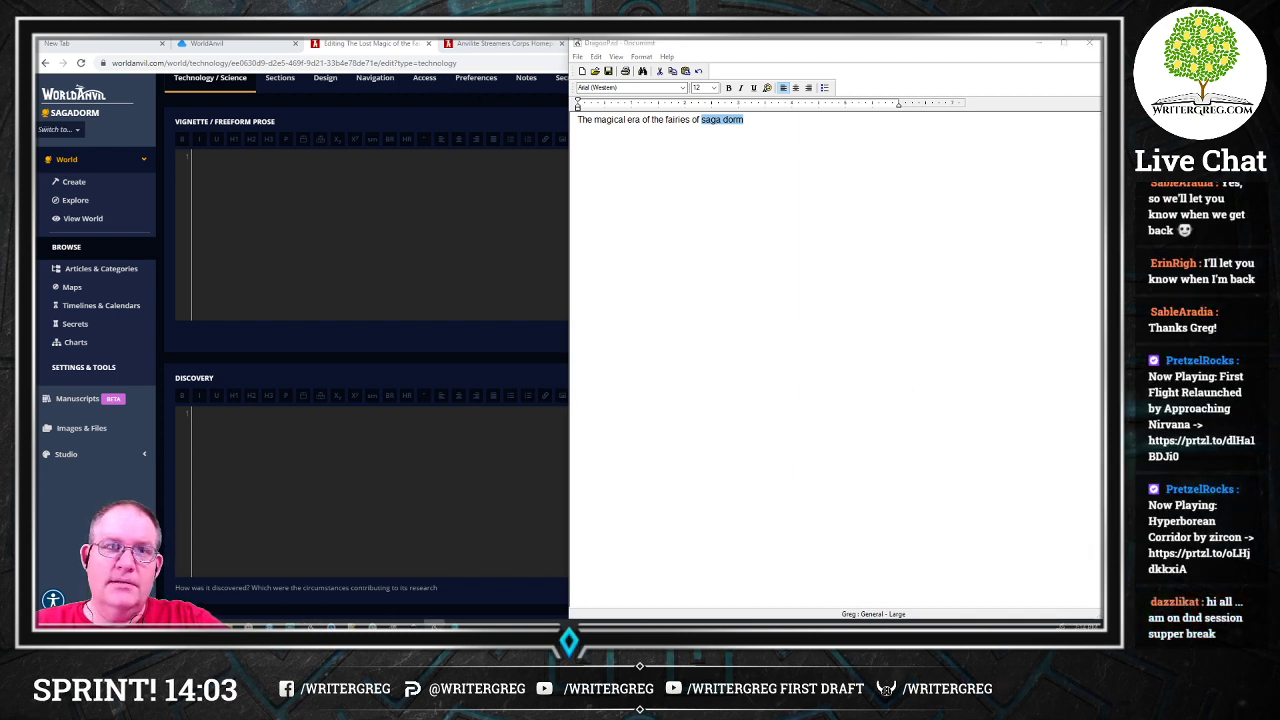
{"action": "left_click", "coordinate": [747, 121]}
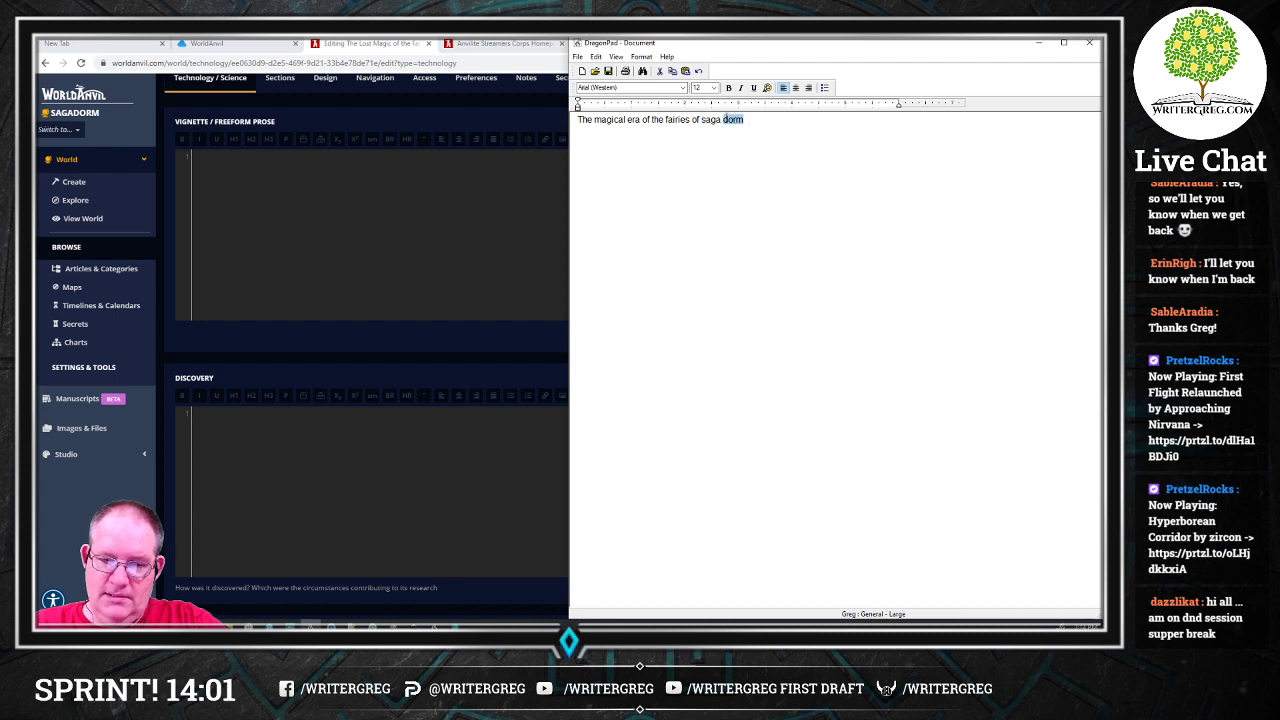
{"action": "left_click_drag", "start_coordinate": [723, 119], "coordinate": [702, 119]}
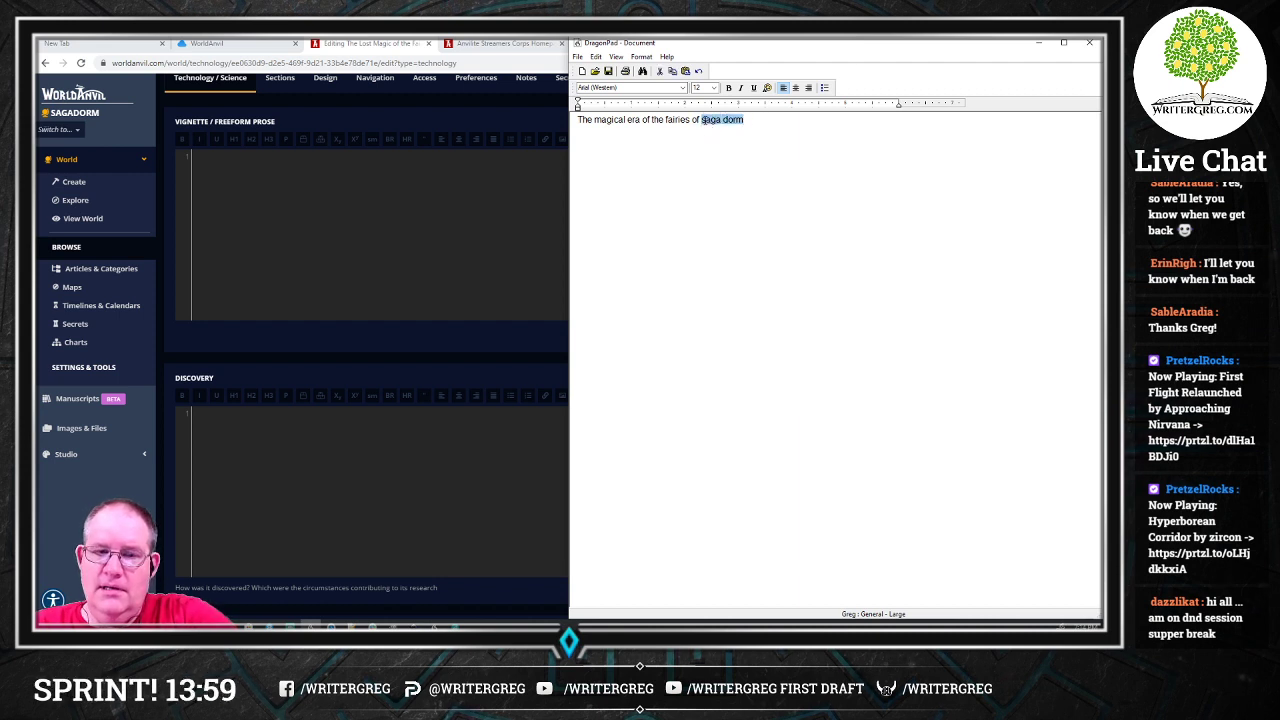
{"action": "key", "text": "BackSpace"}
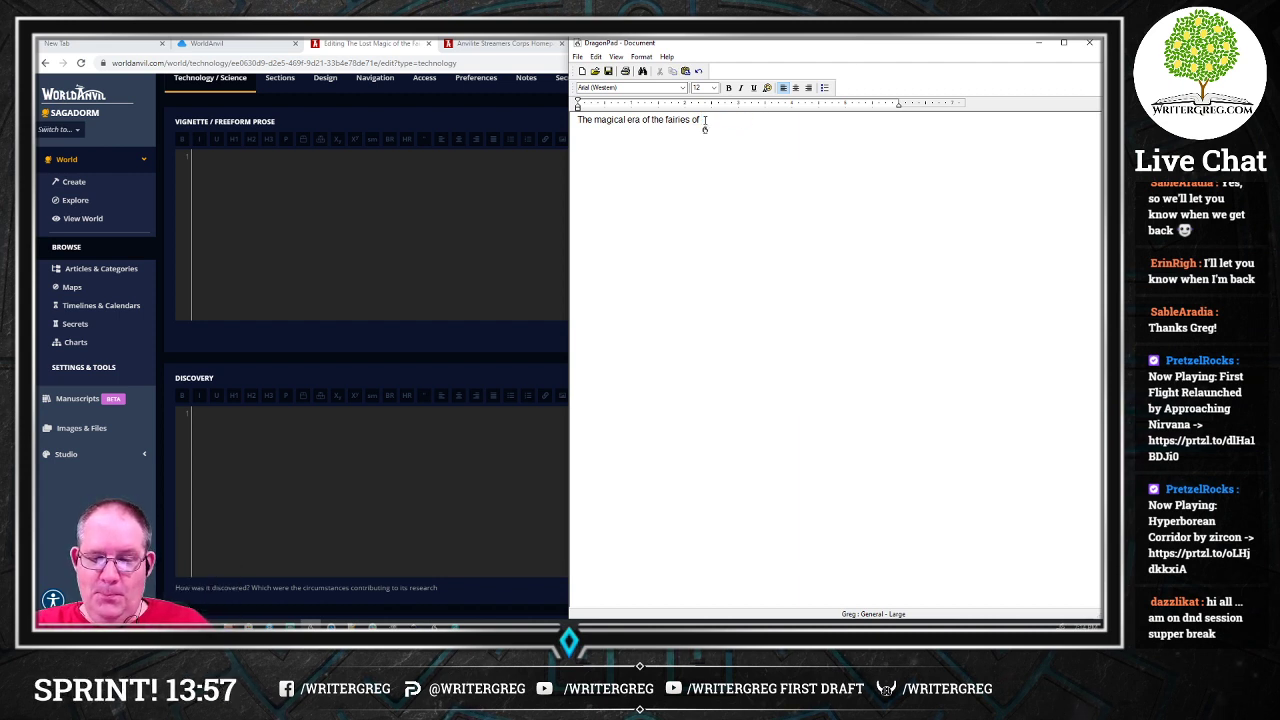
{"action": "key", "text": "ctrl+z"}
{"action": "left_click_drag", "start_coordinate": [750, 120], "coordinate": [723, 120]}
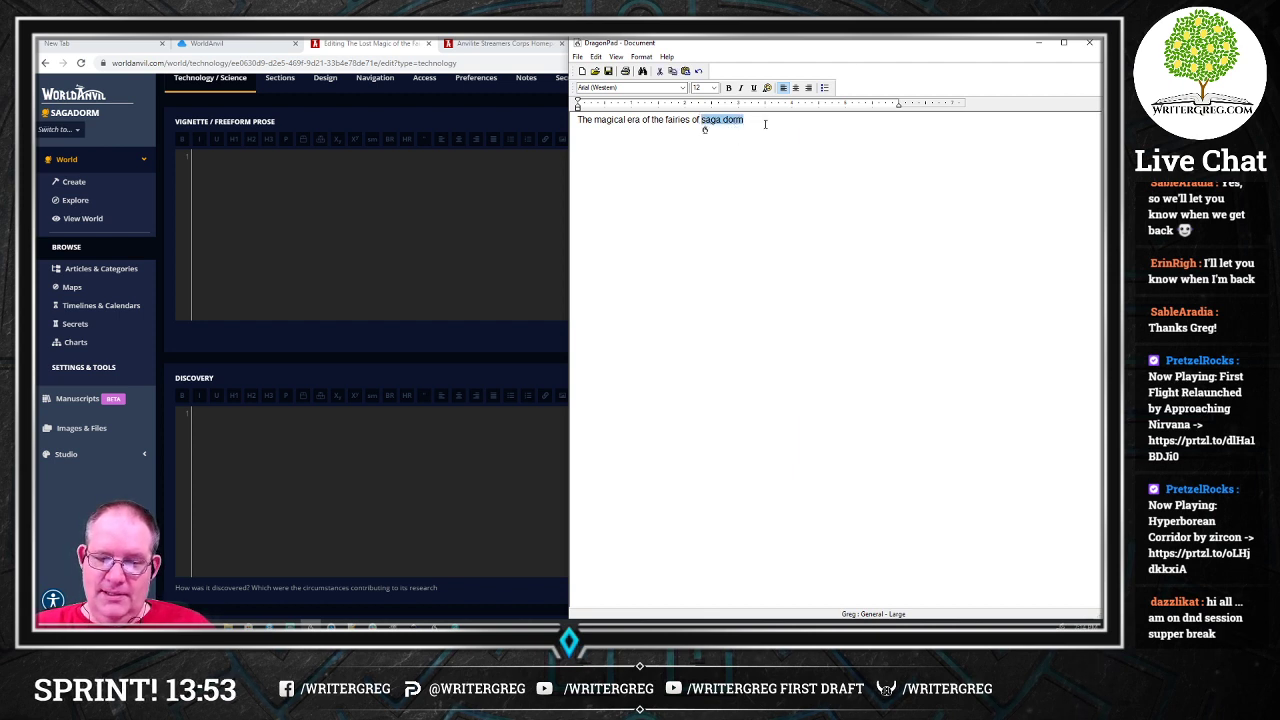
{"action": "type", "text": "Saga Dorm"}
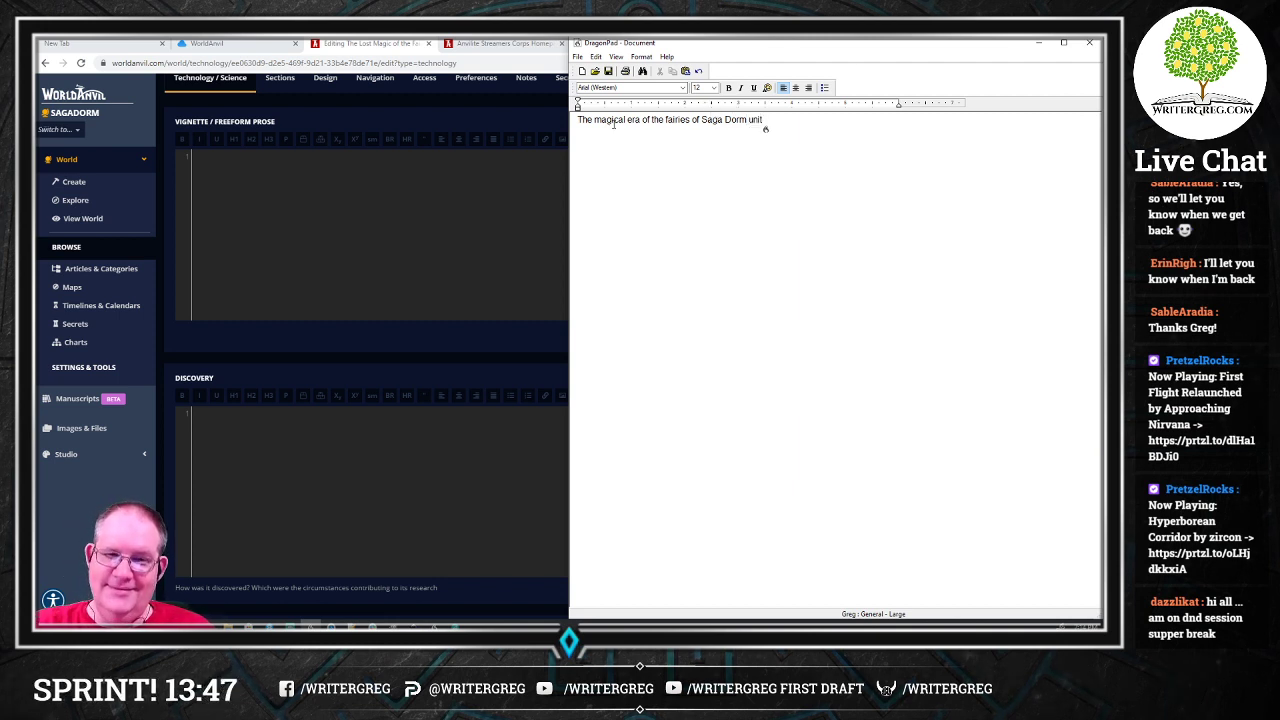
{"action": "key", "text": "BackSpace"}
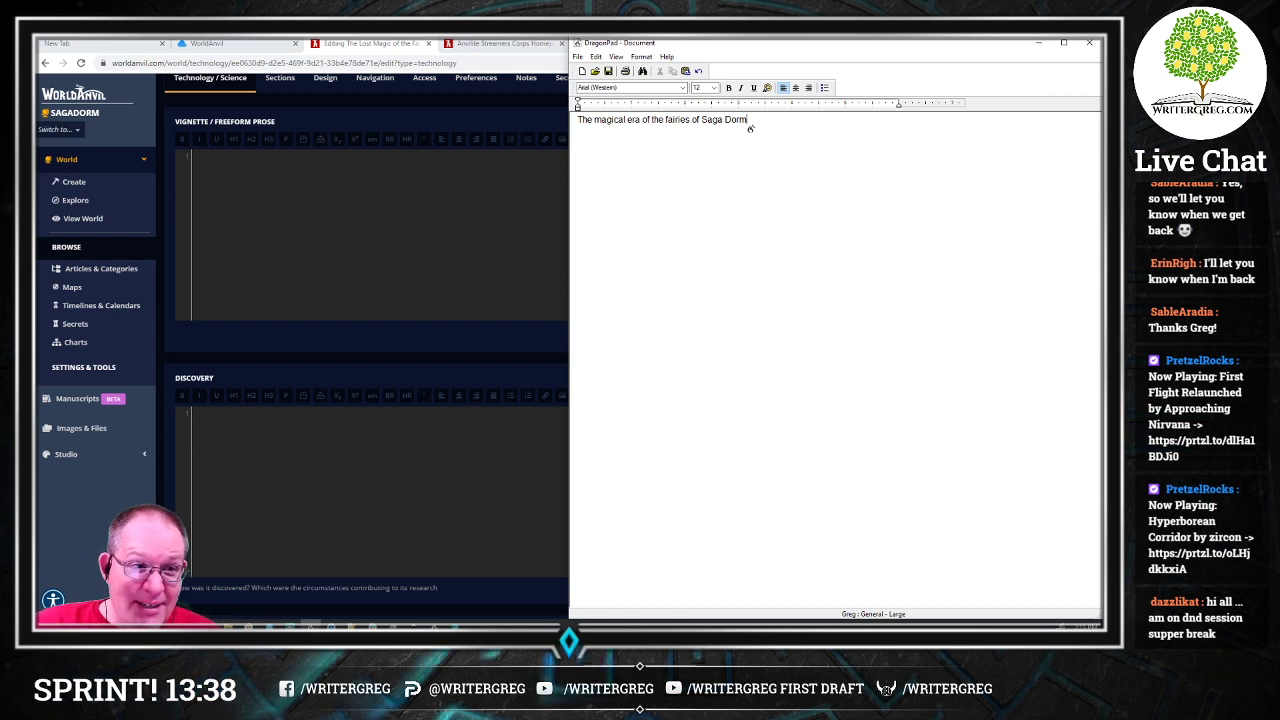
Step: Complete the opening sentence with "lasted between the years 623 BCE and 1123 CE."
{"action": "type", "text": "."}
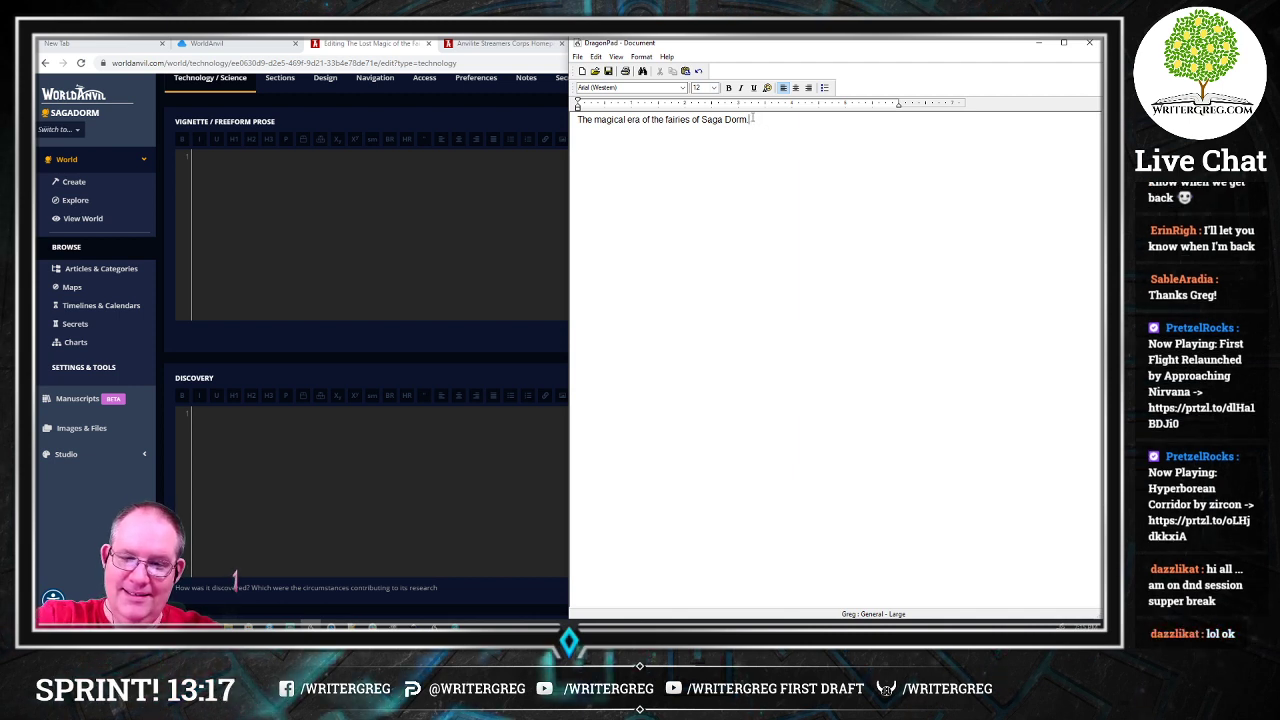
{"action": "key", "text": "BackSpace"}
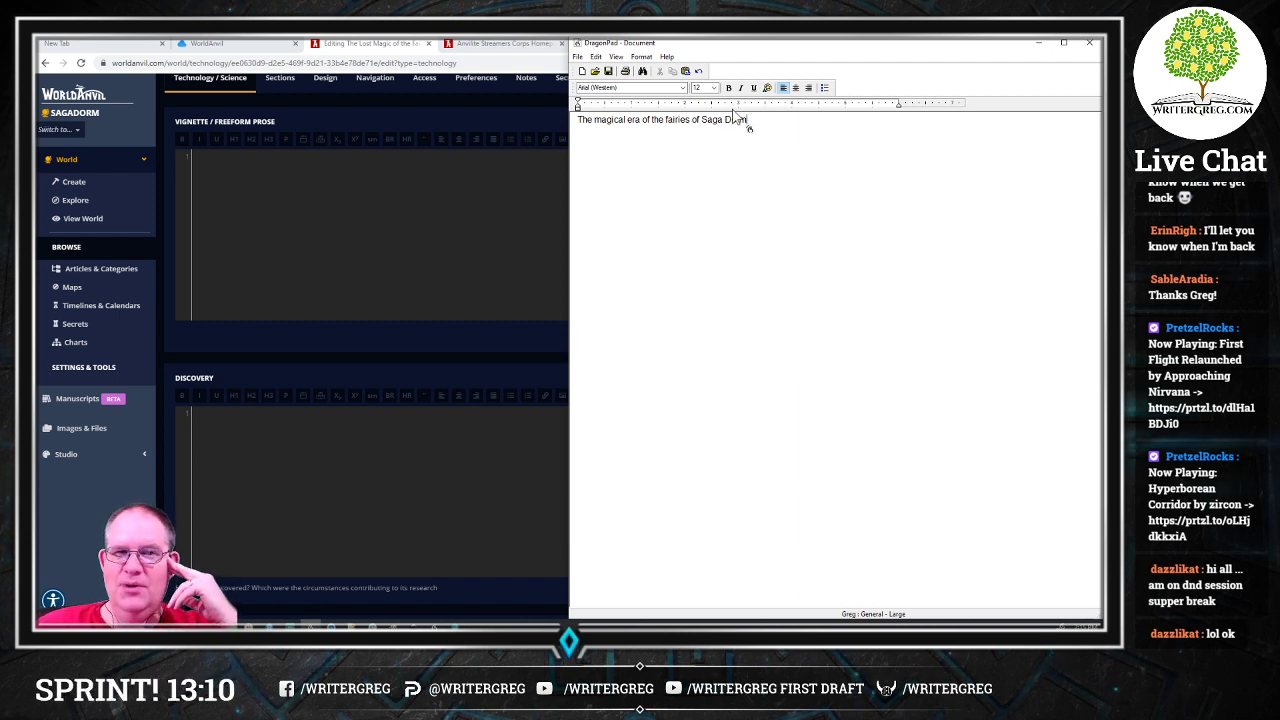
{"action": "type", "text": "lasted between the years 623"}
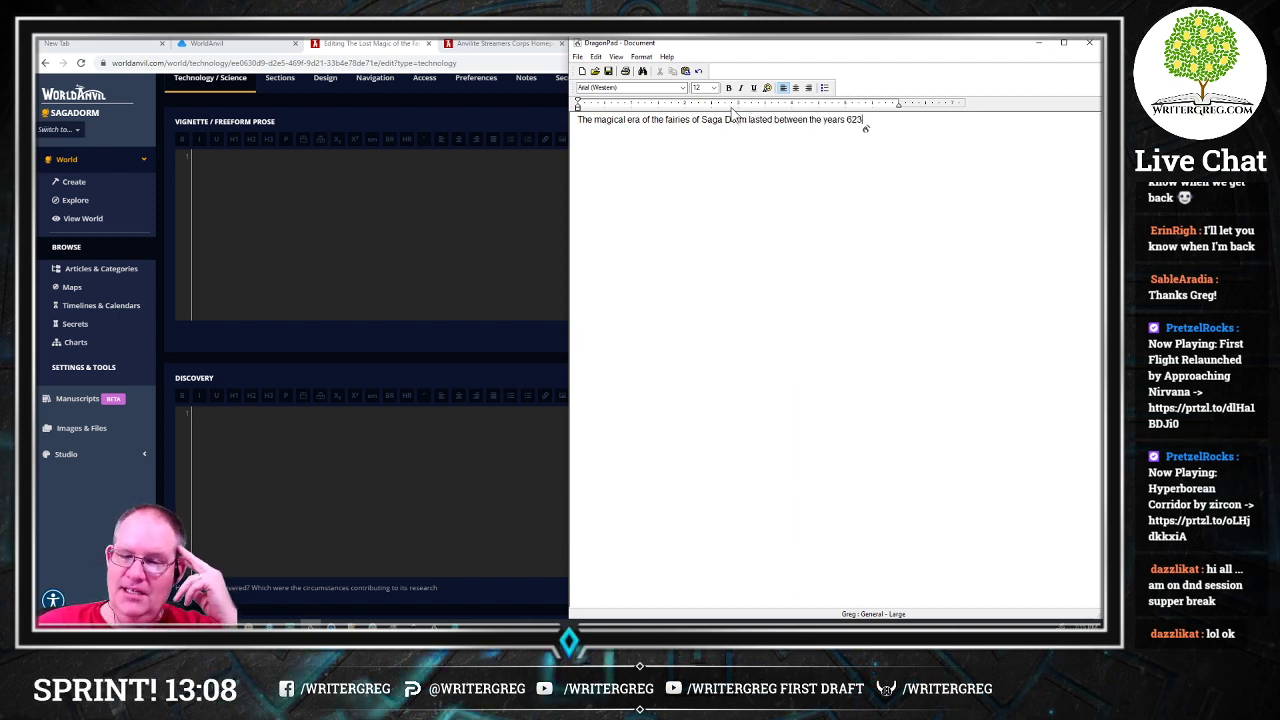
{"action": "type", "text": " BCE"}
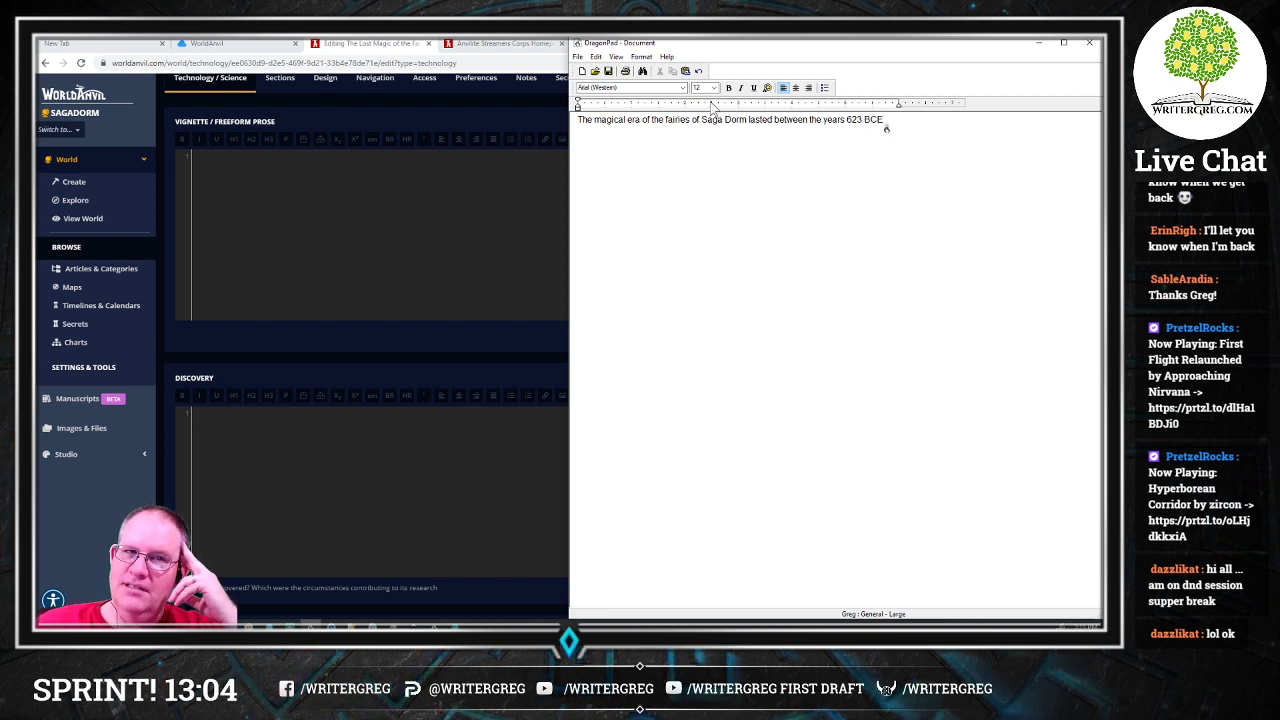
{"action": "type", "text": " and 11"}
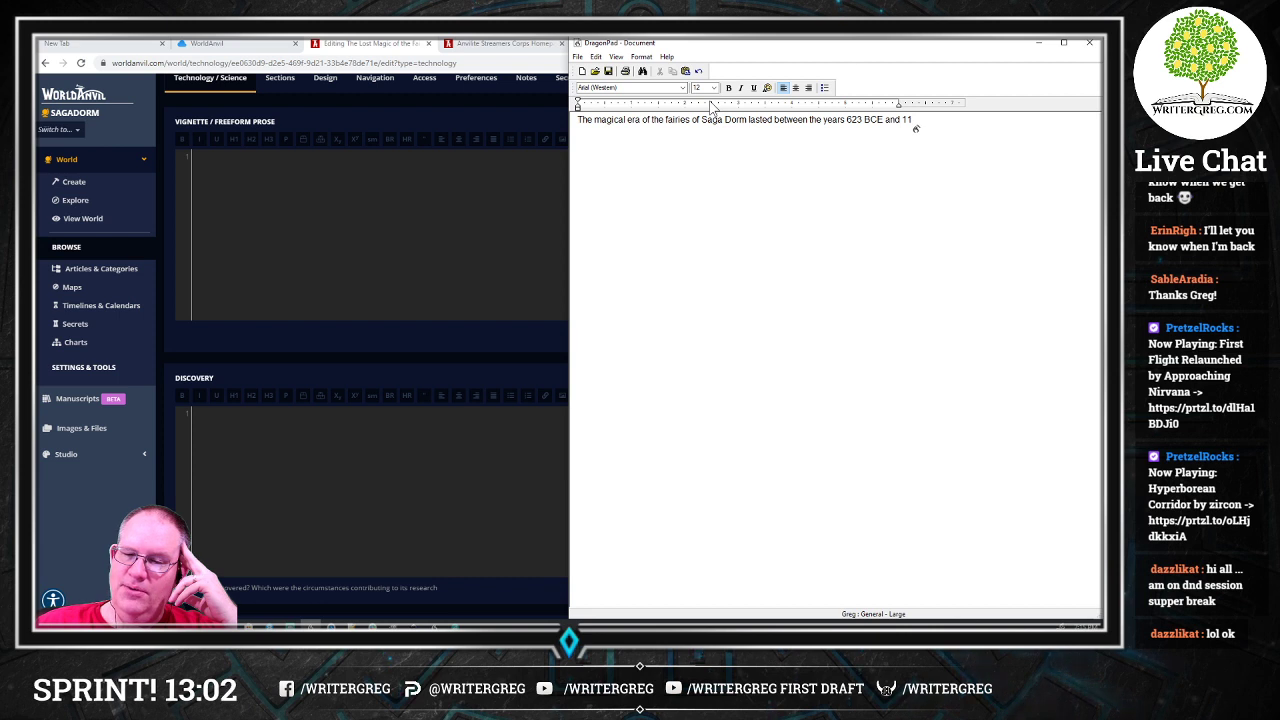
{"action": "type", "text": "23"}
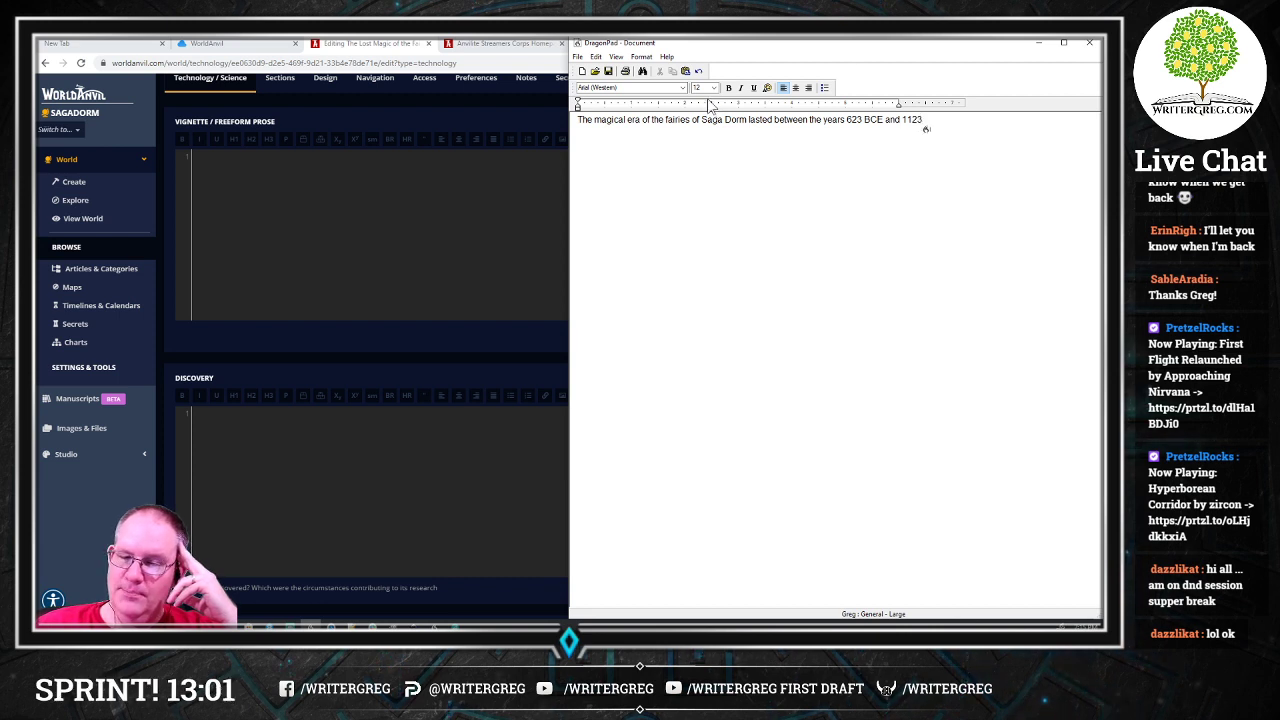
{"action": "type", "text": " CE"}
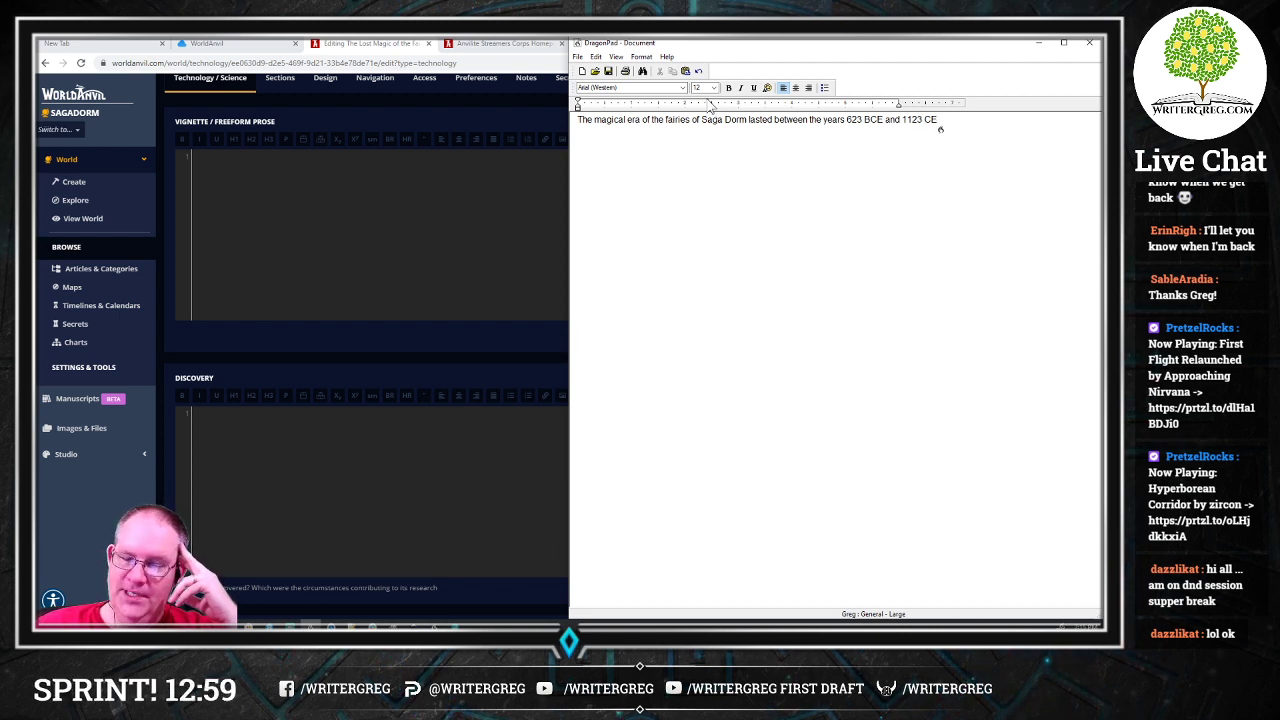
{"action": "type", "text": ".  "}
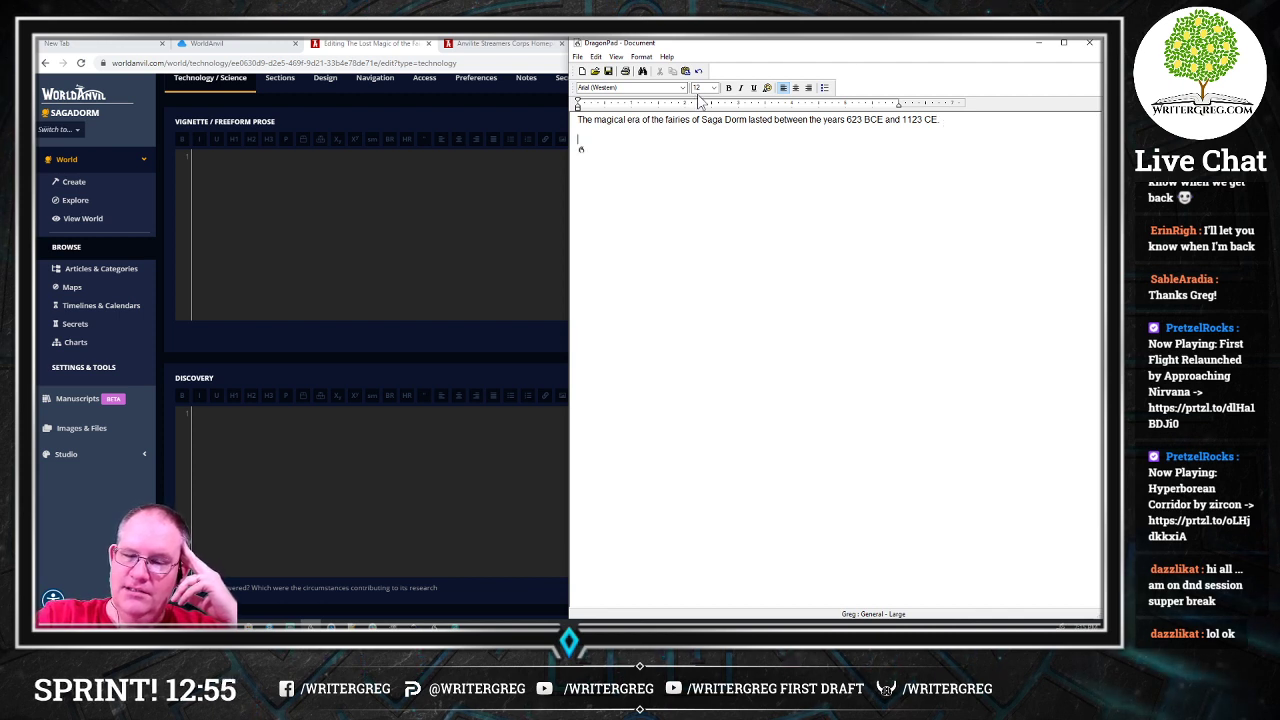
Step: Add a new paragraph reading "During these hundreds of years, fairies were able to perform the magics once reserved for the dragons."
{"action": "type", "text": "During"}
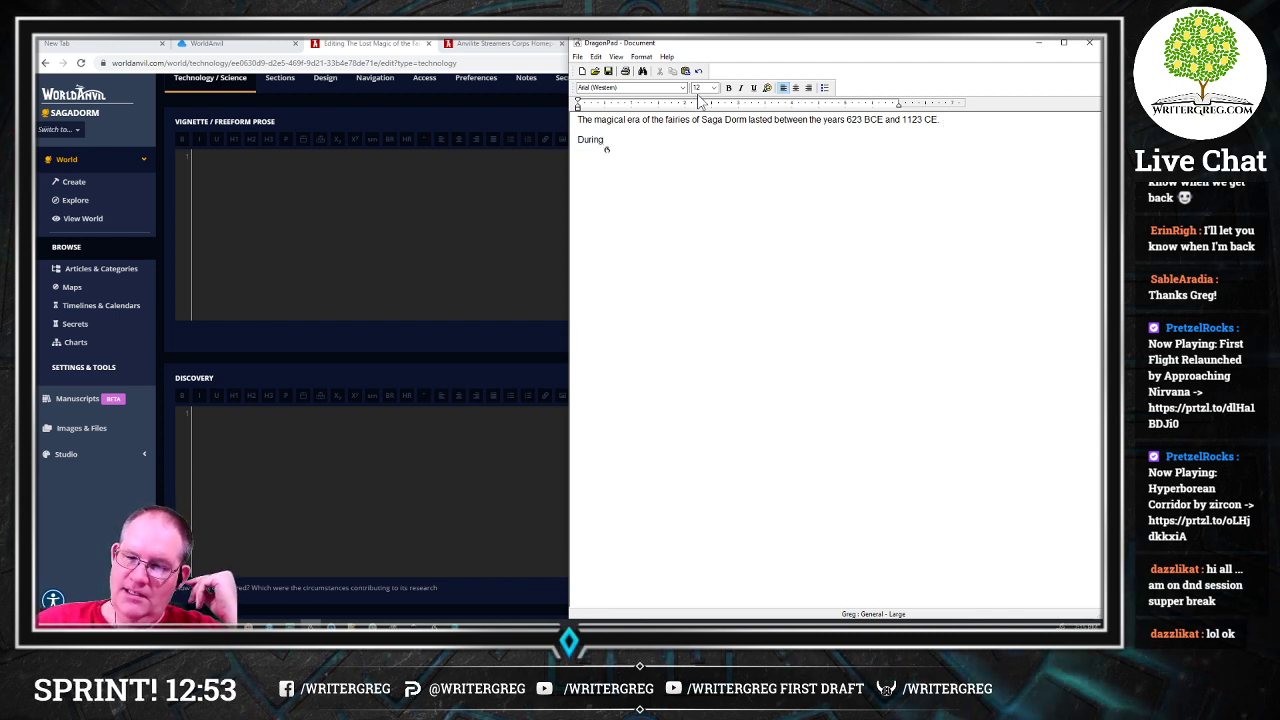
{"action": "left_click", "coordinate": [703, 88]}
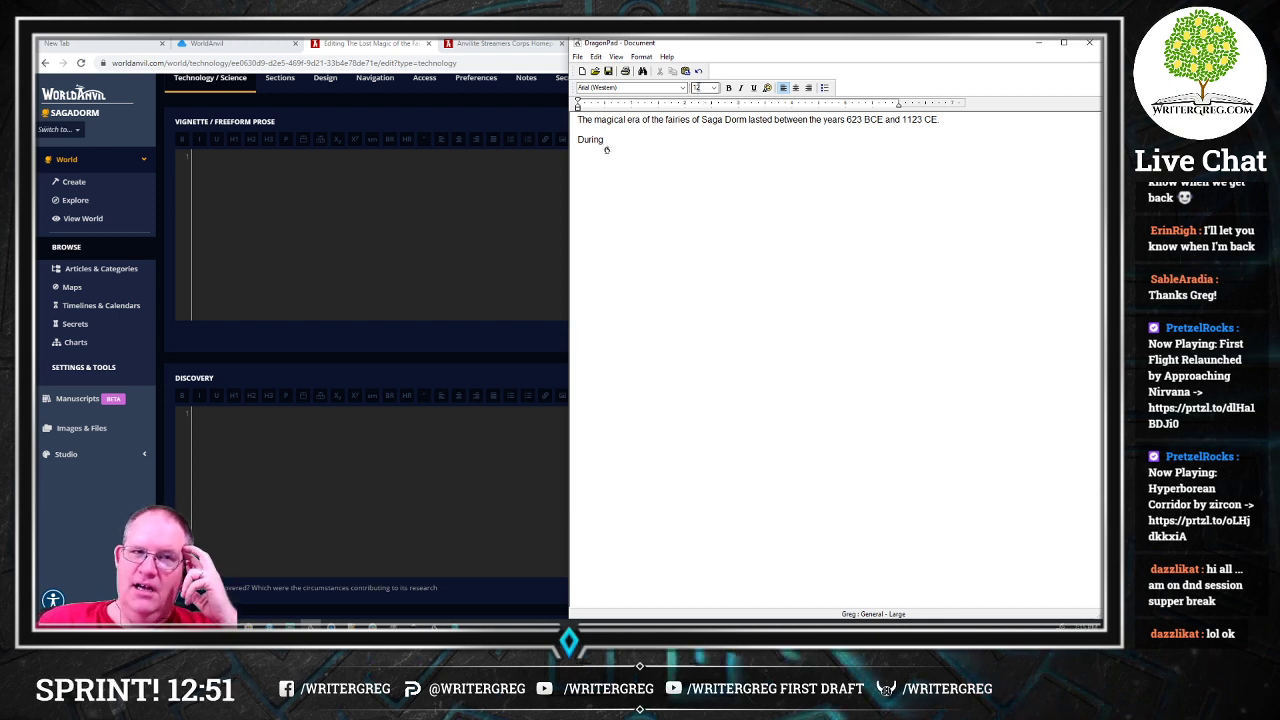
{"action": "type", "text": "these hundreds"}
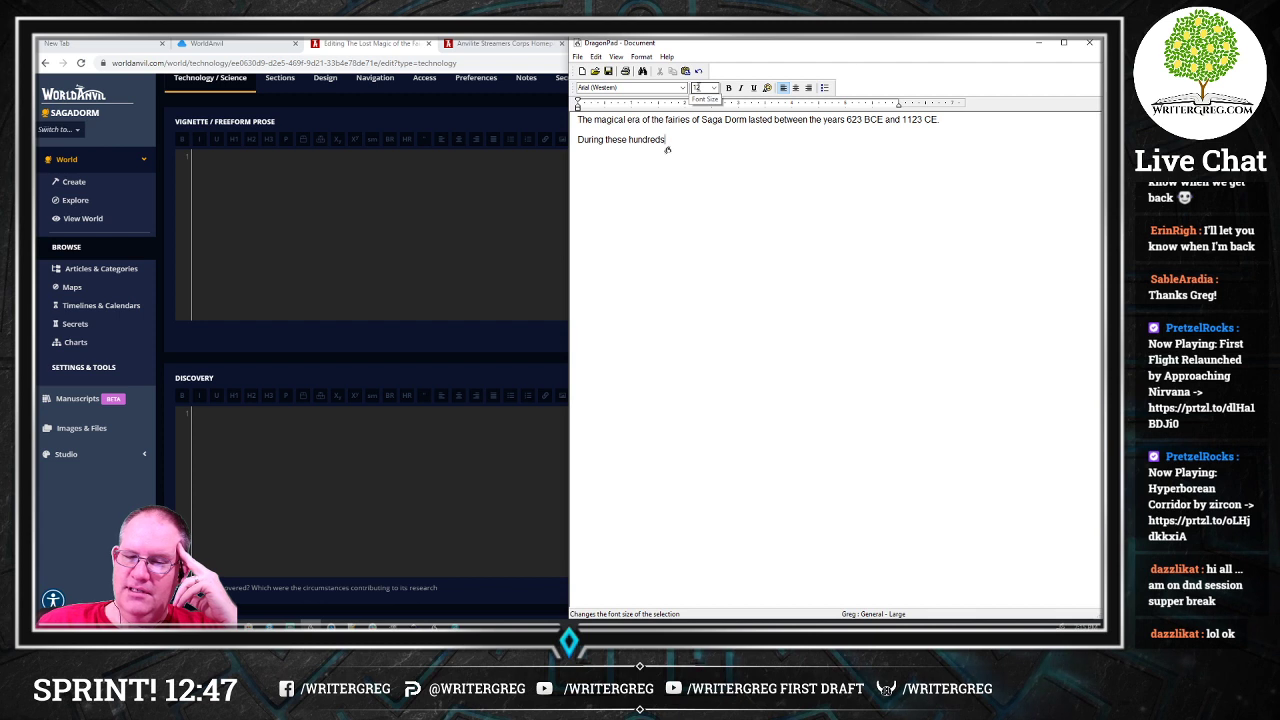
{"action": "type", "text": " of years"}
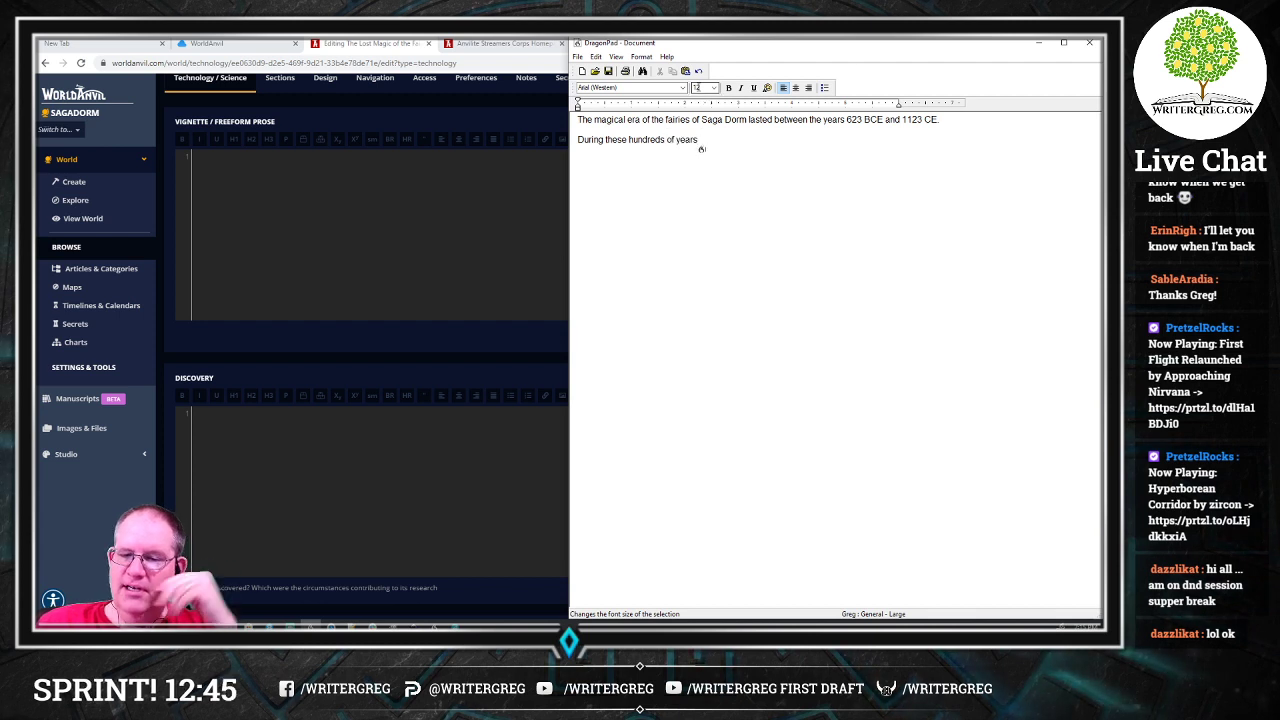
{"action": "type", "text": ", fairies"}
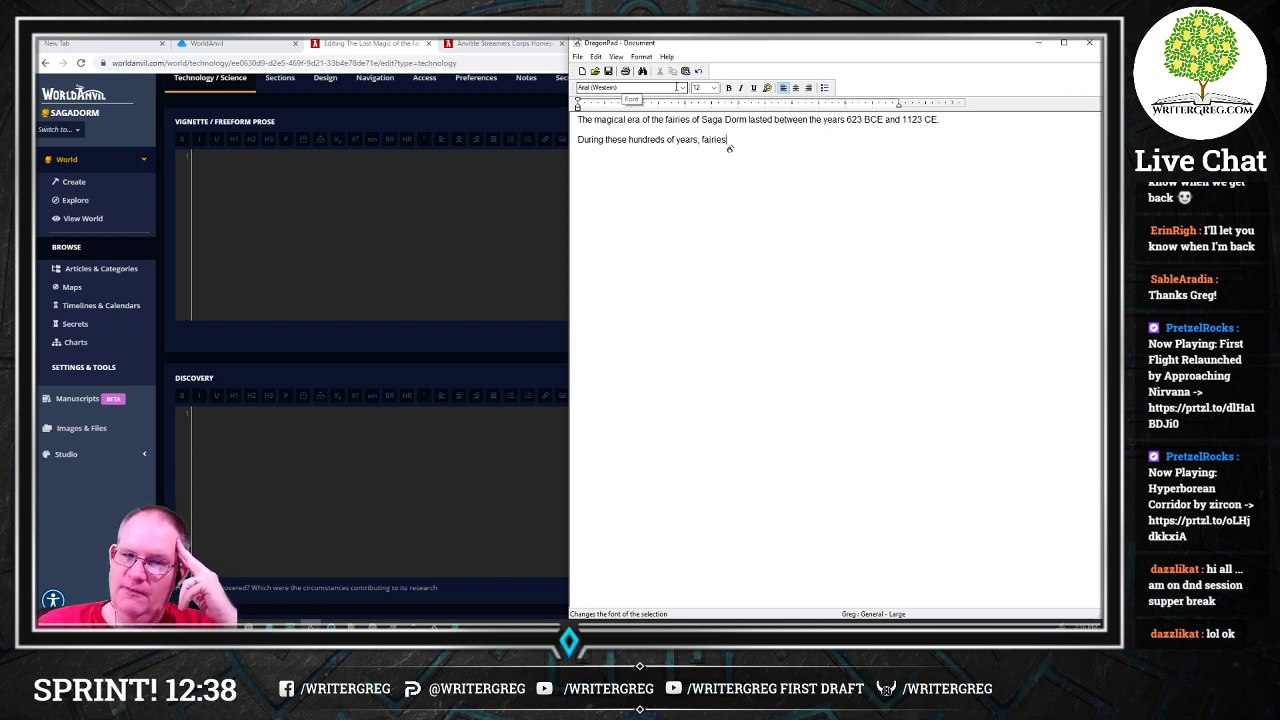
{"action": "type", "text": " were able to perform the magics once reserved"}
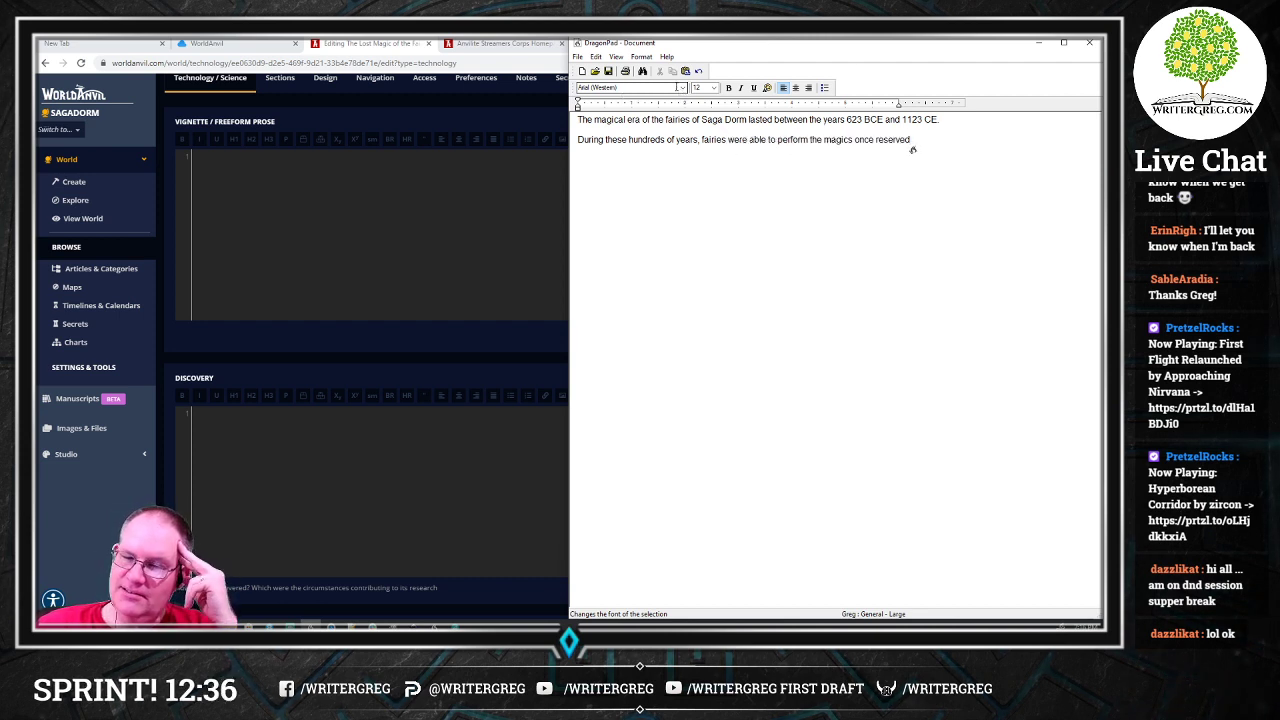
{"action": "type", "text": " for the dragons"}
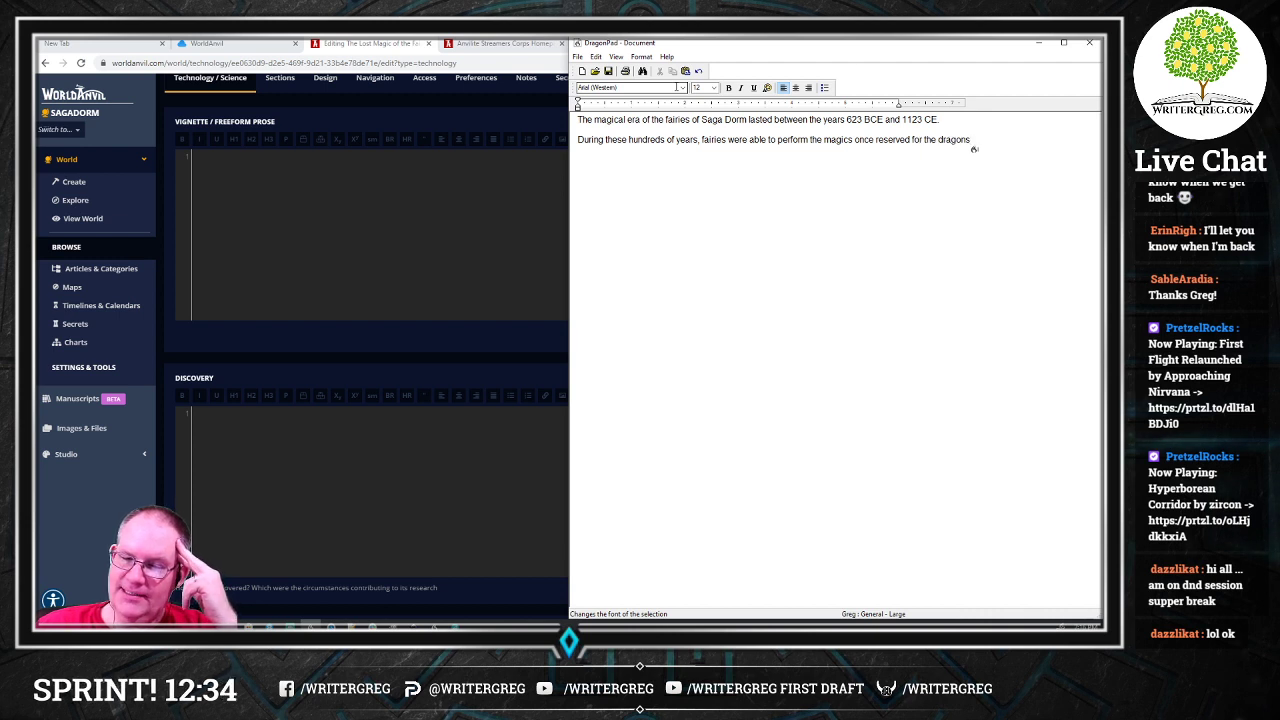
{"action": "type", "text": "."}
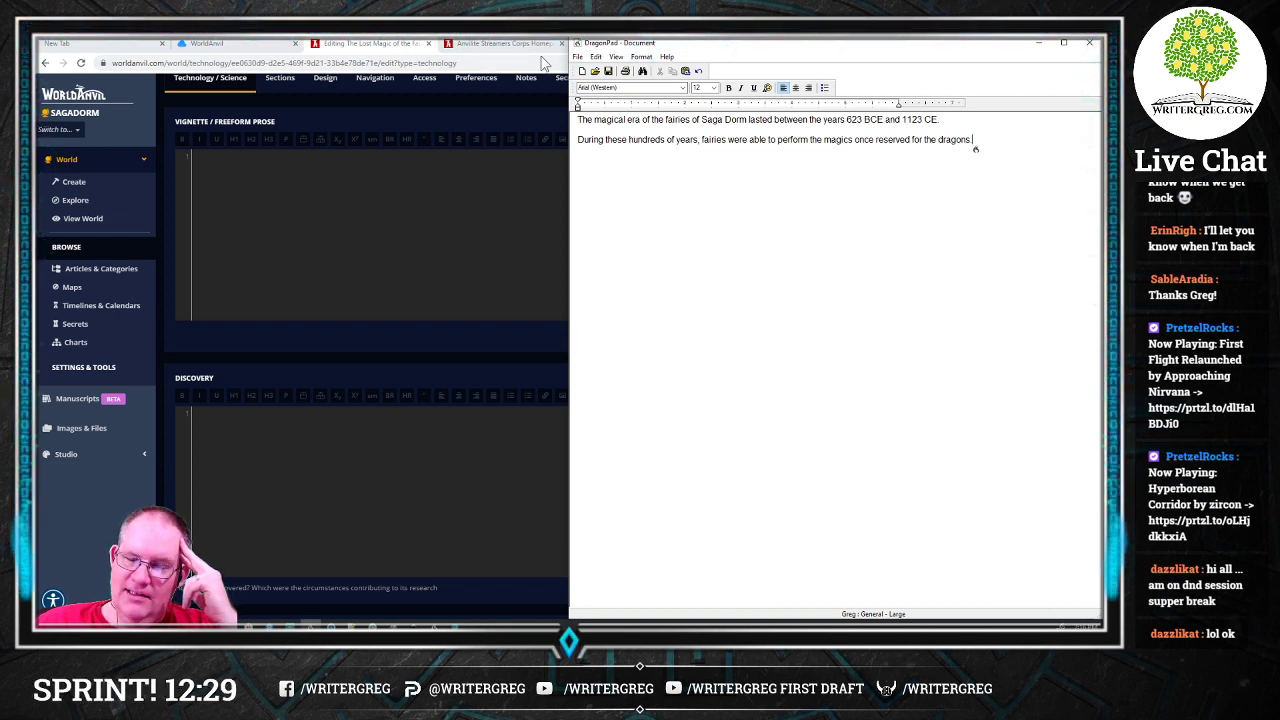
Step: End the second paragraph with "The magics ended during the great decimation of 1123 CE." and start another with "The first practitioner of magic was Vola rough Anna."
{"action": "type", "text": ". The magics ended during the great decimation of 1123 CE."}
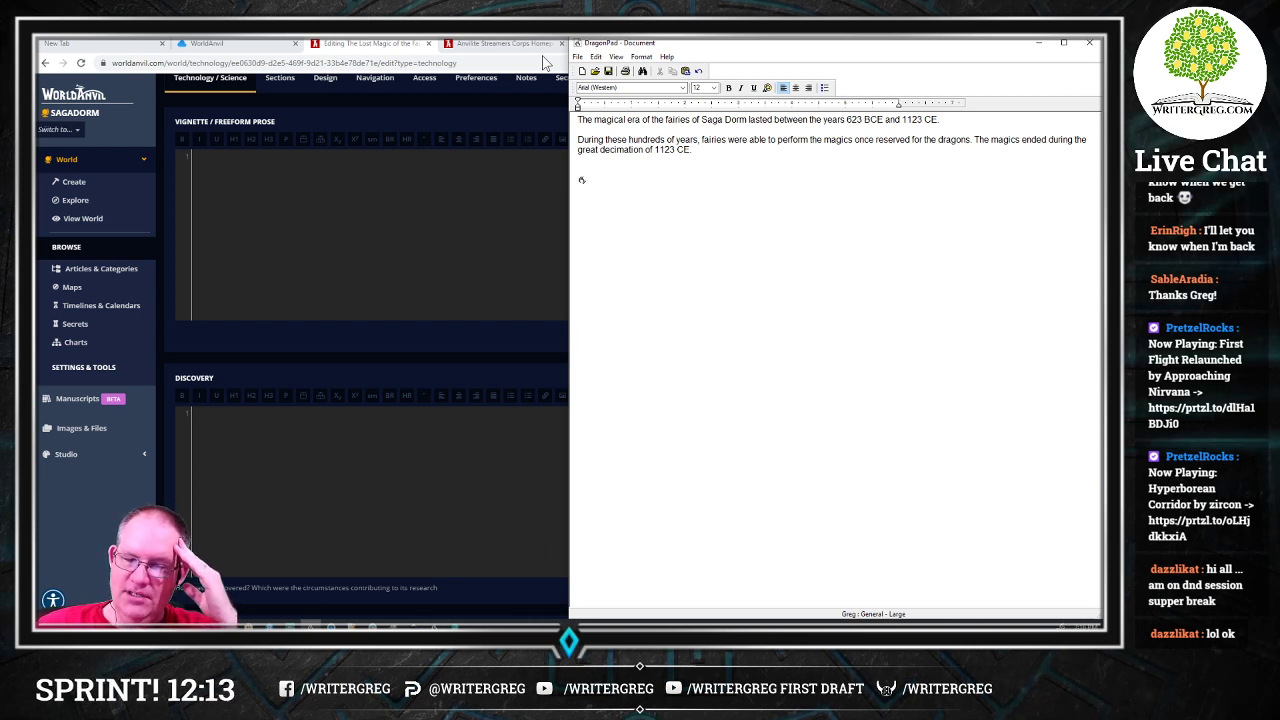
{"action": "type", "text": "The first practitioner of magic"}
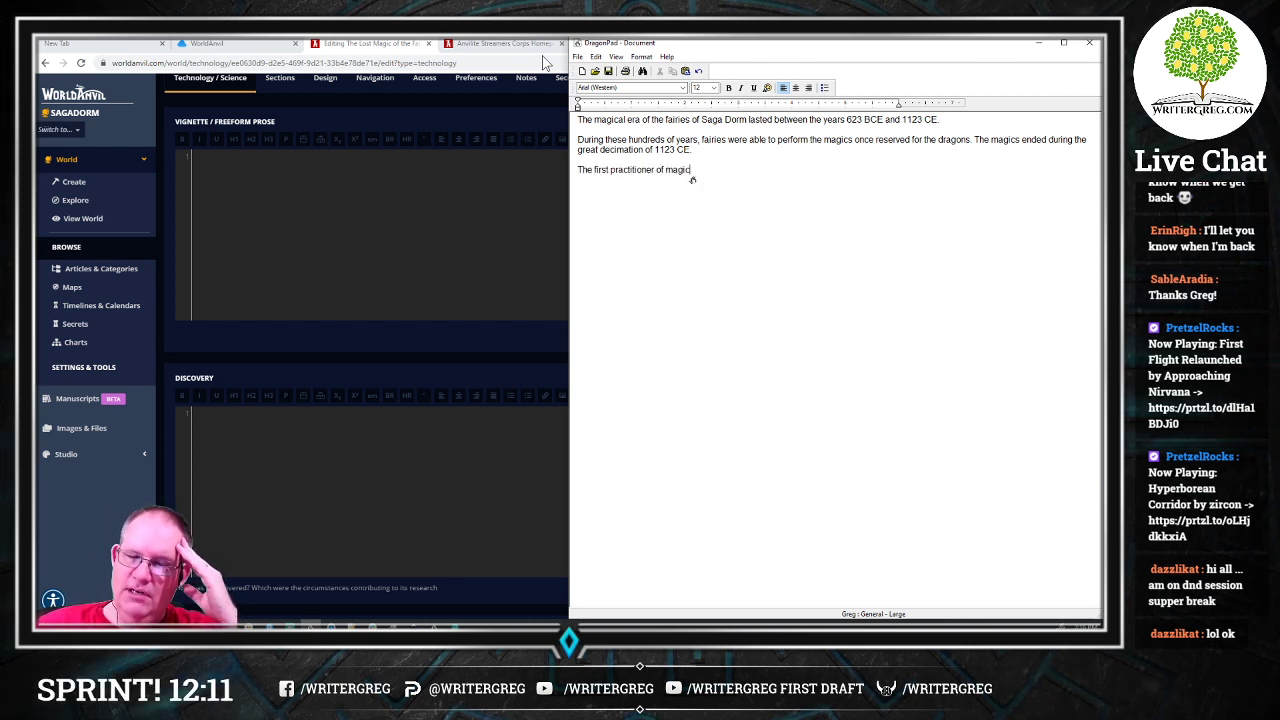
{"action": "type", "text": " was Vola rough Anna"}
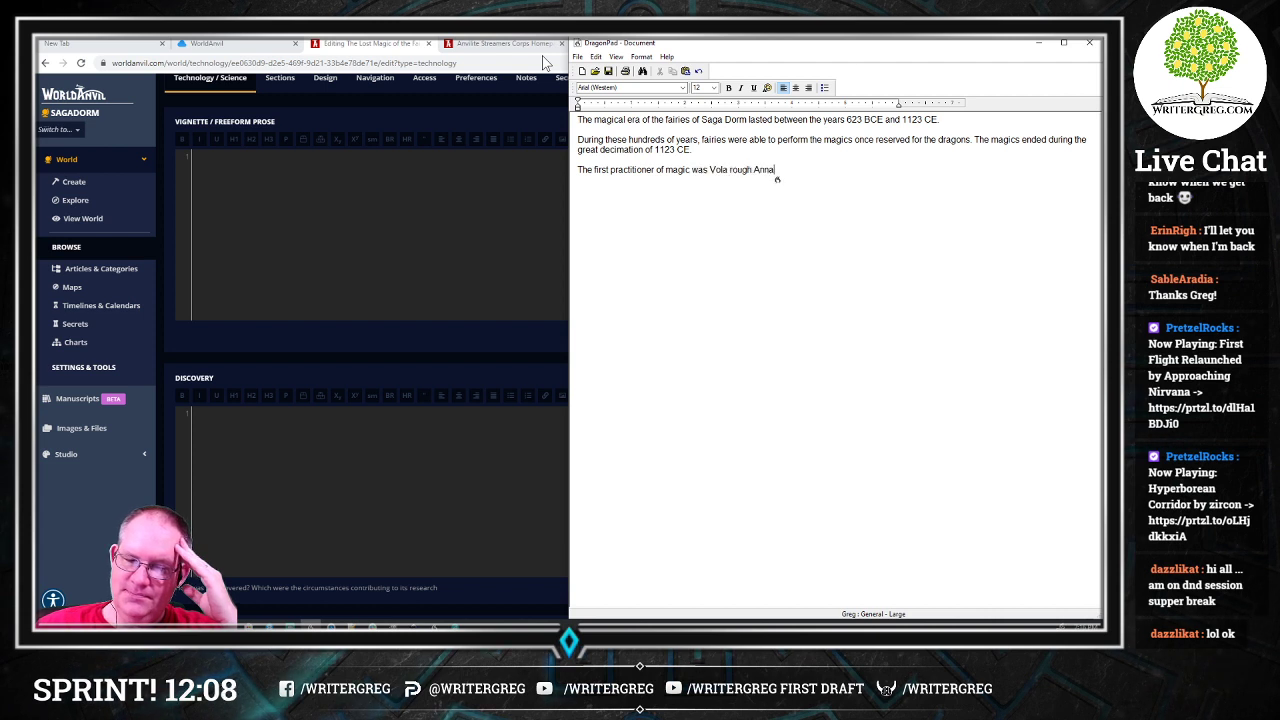
{"action": "type", "text": "."}
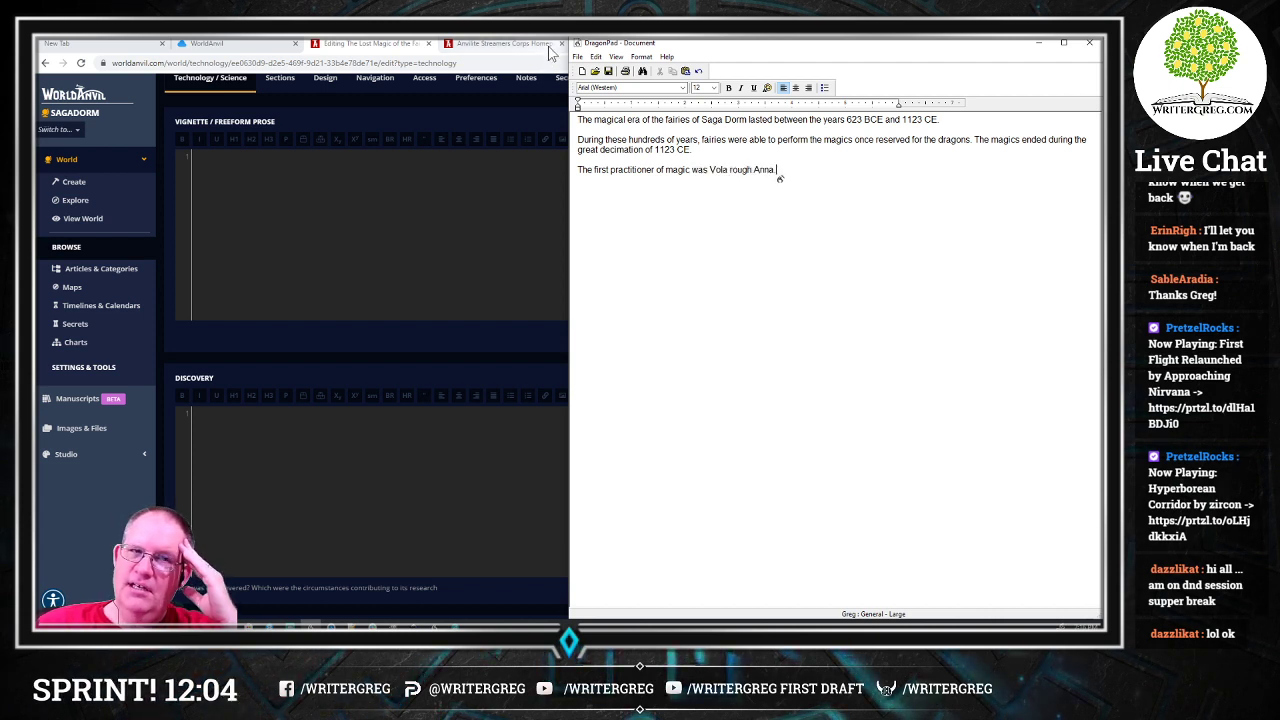
Step: Continue the third paragraph with "She was a slave to the last Dragon of saga dorm, named Sue the Clark."
{"action": "type", "text": " She"}
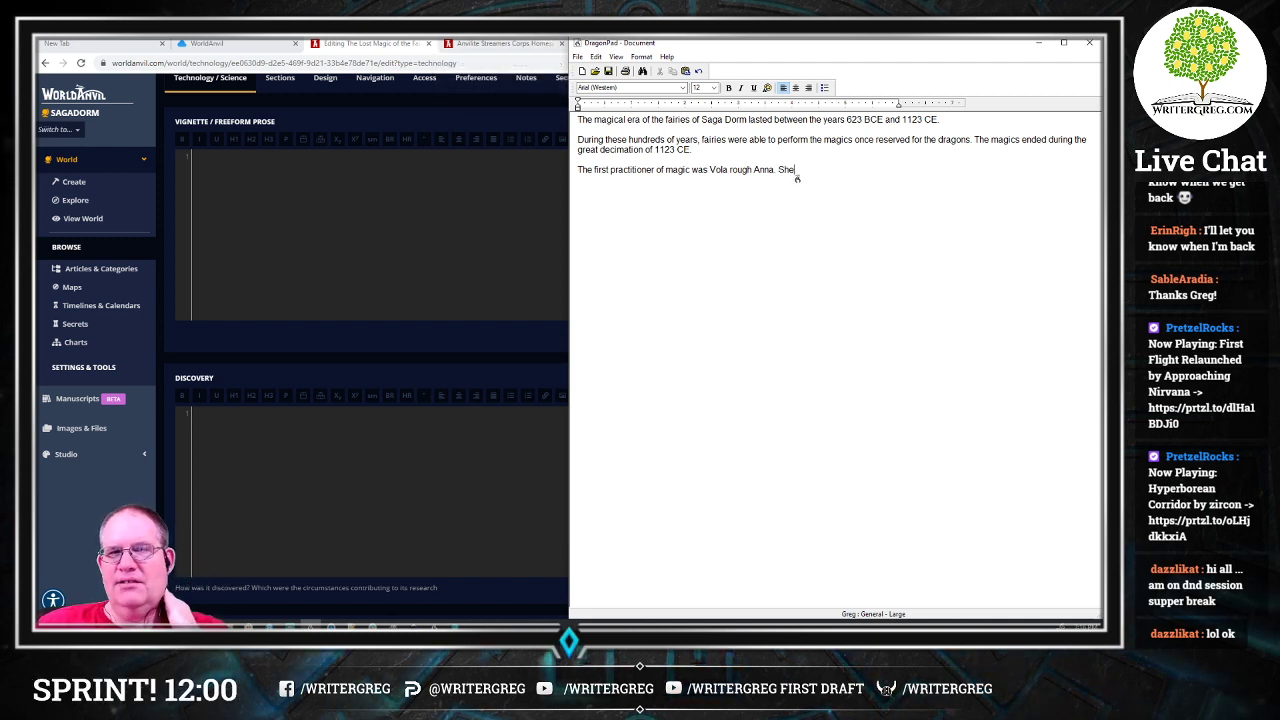
{"action": "type", "text": " was a slave to the last Dragon"}
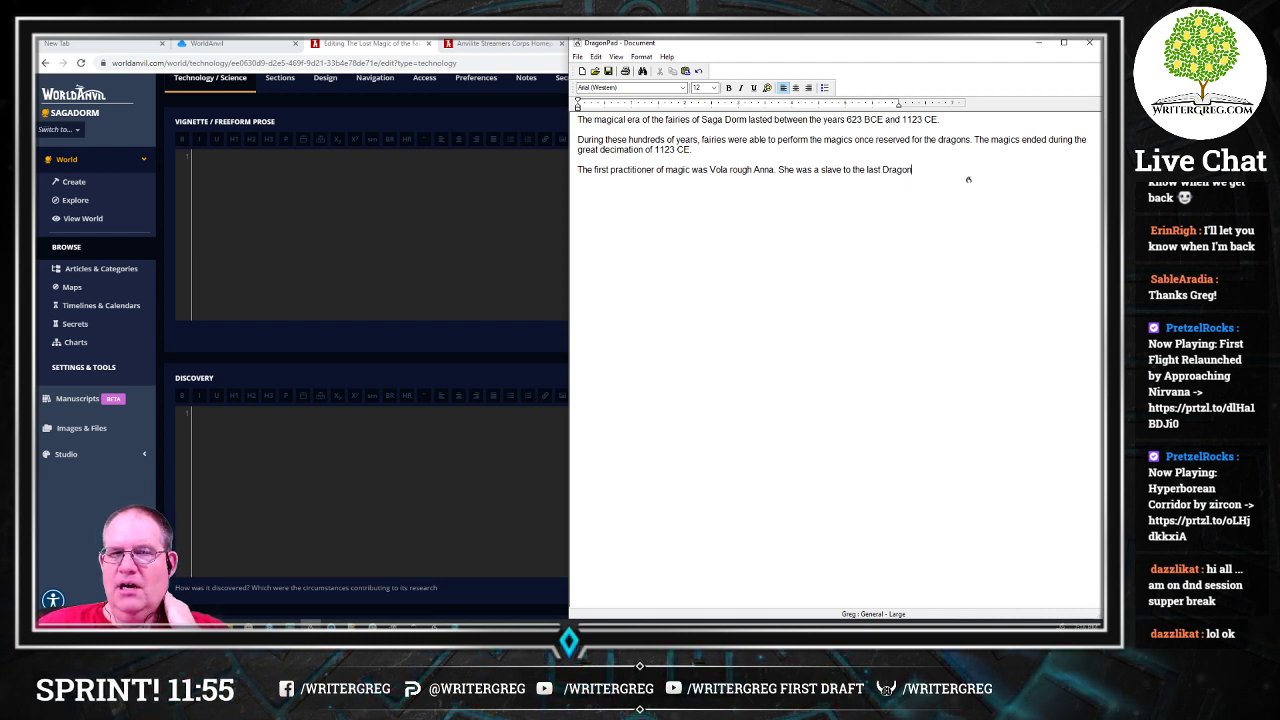
{"action": "type", "text": " of saga dorm"}
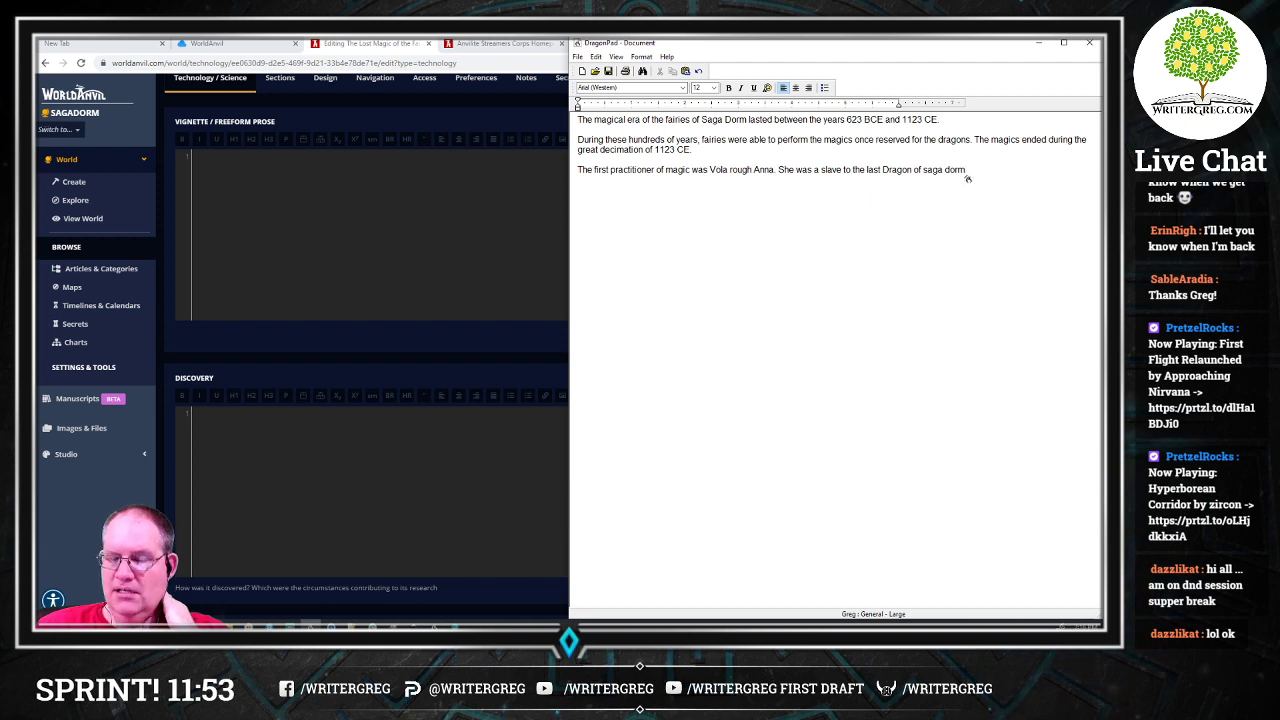
{"action": "type", "text": ", named Sue the Clark"}
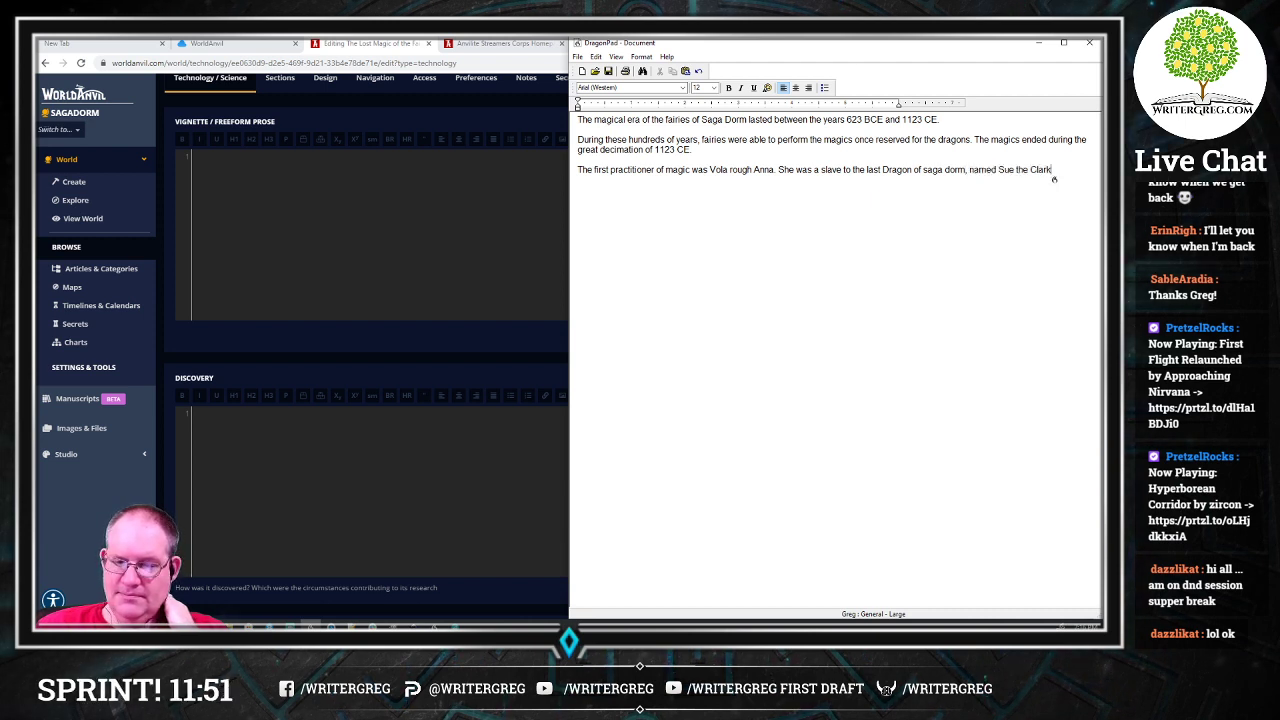
{"action": "type", "text": "."}
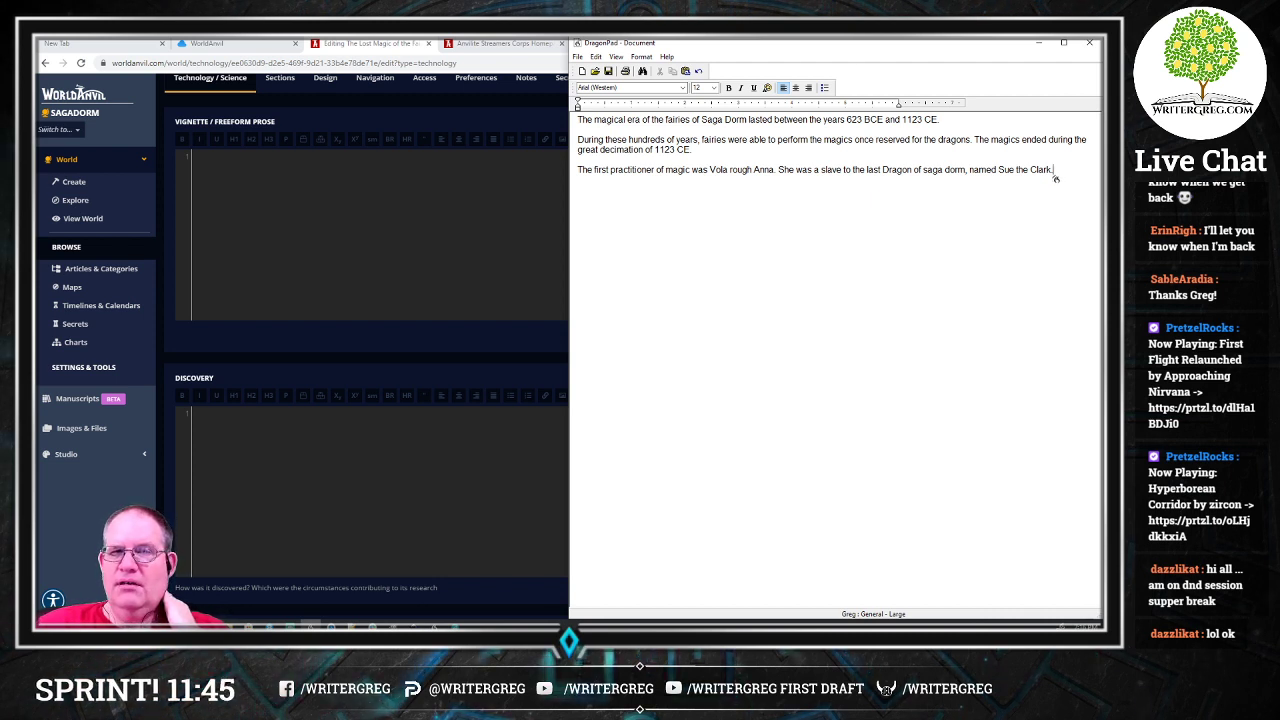
Step: Add the sentence "During an altercation in which Sue the Clark died, all of his powers and knowledge were transferred to Vola."
{"action": "type", "text": " During an altercation"}
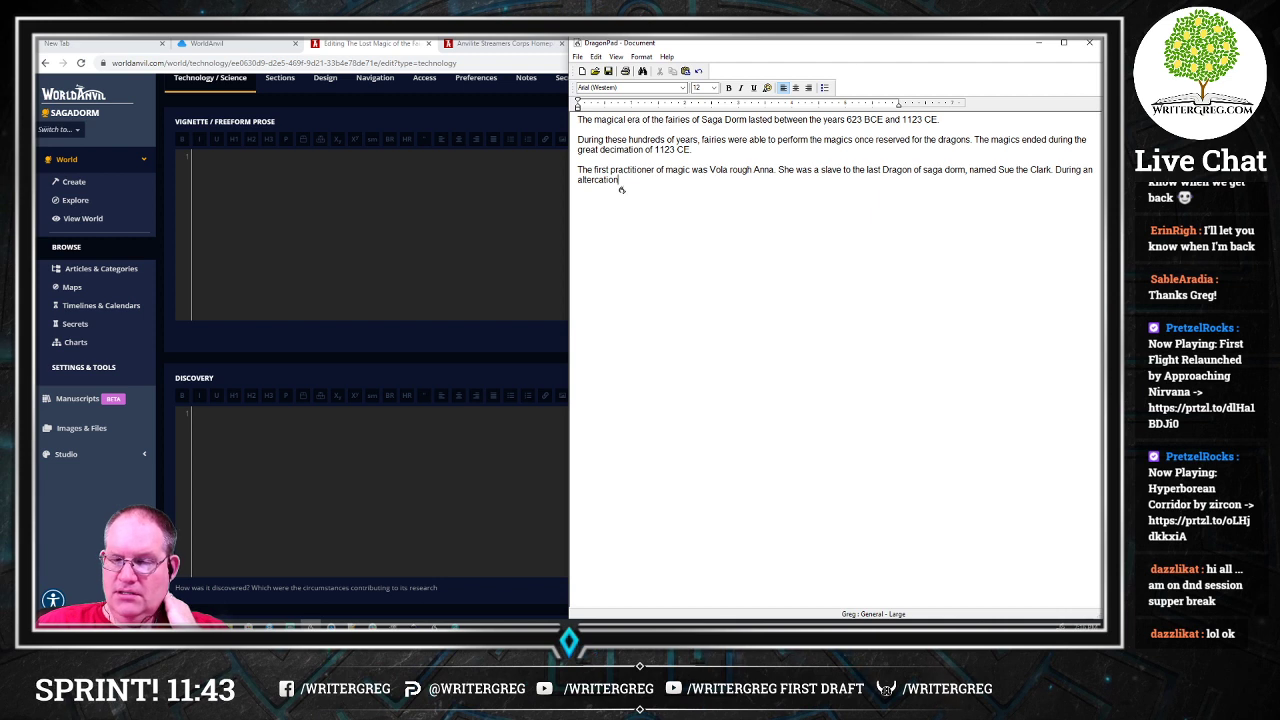
{"action": "type", "text": " in which"}
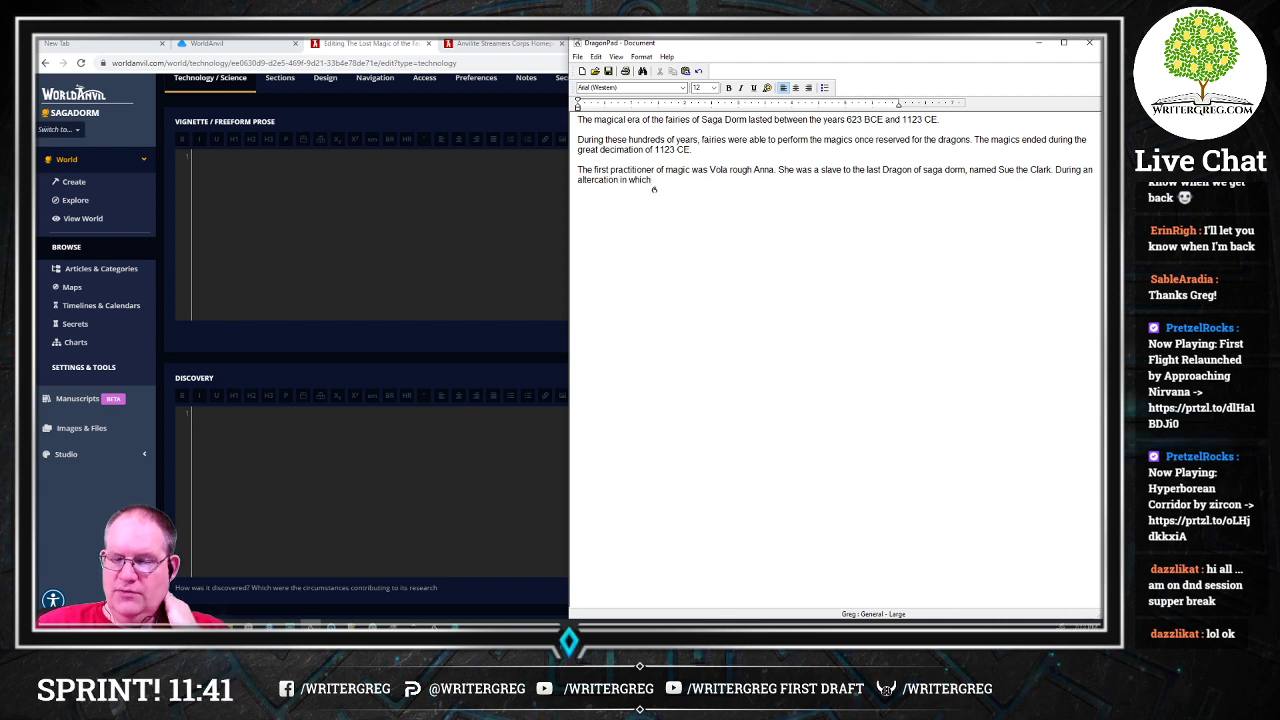
{"action": "type", "text": " Sue the Clark died"}
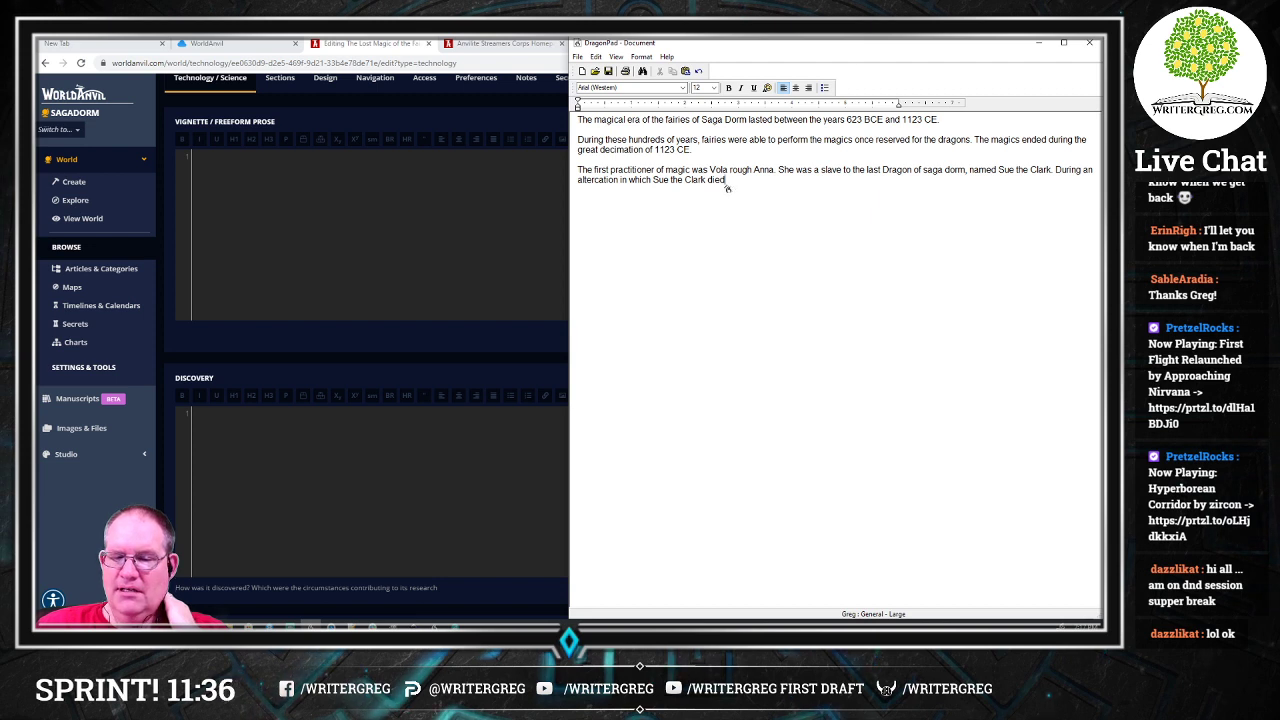
{"action": "type", "text": ", all of his"}
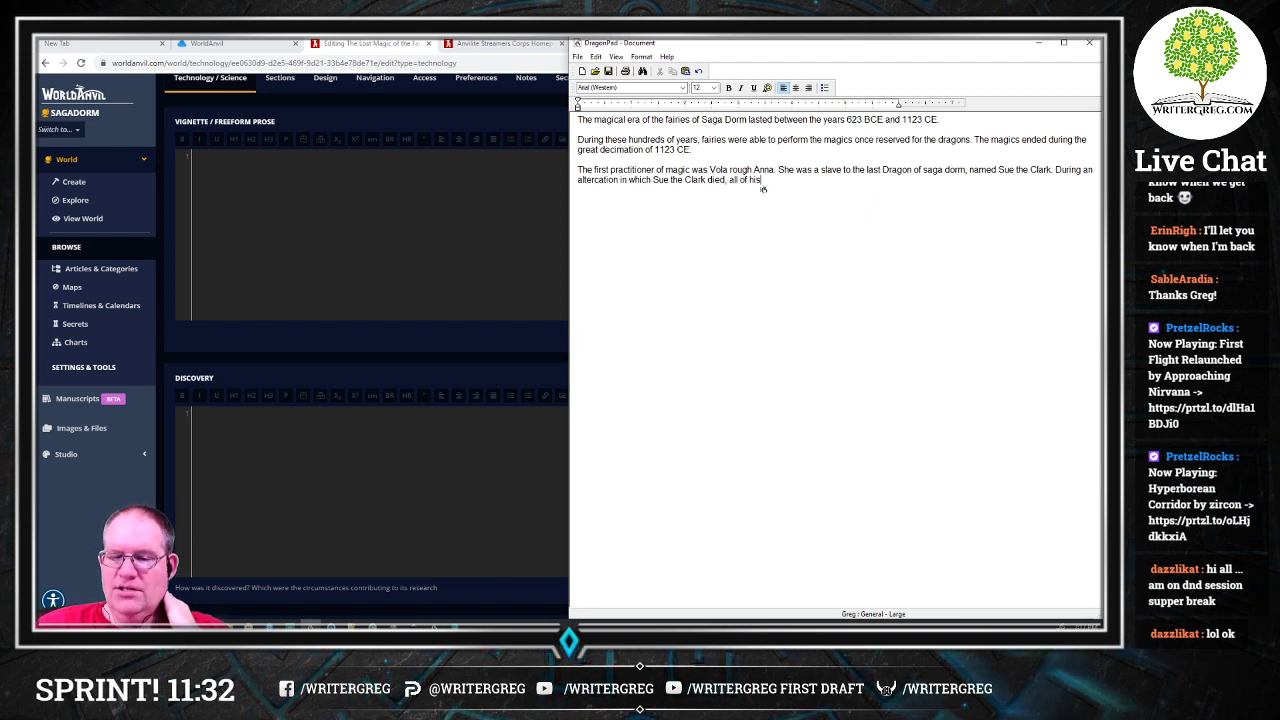
{"action": "type", "text": " powers and knowledge were transferred to Vola"}
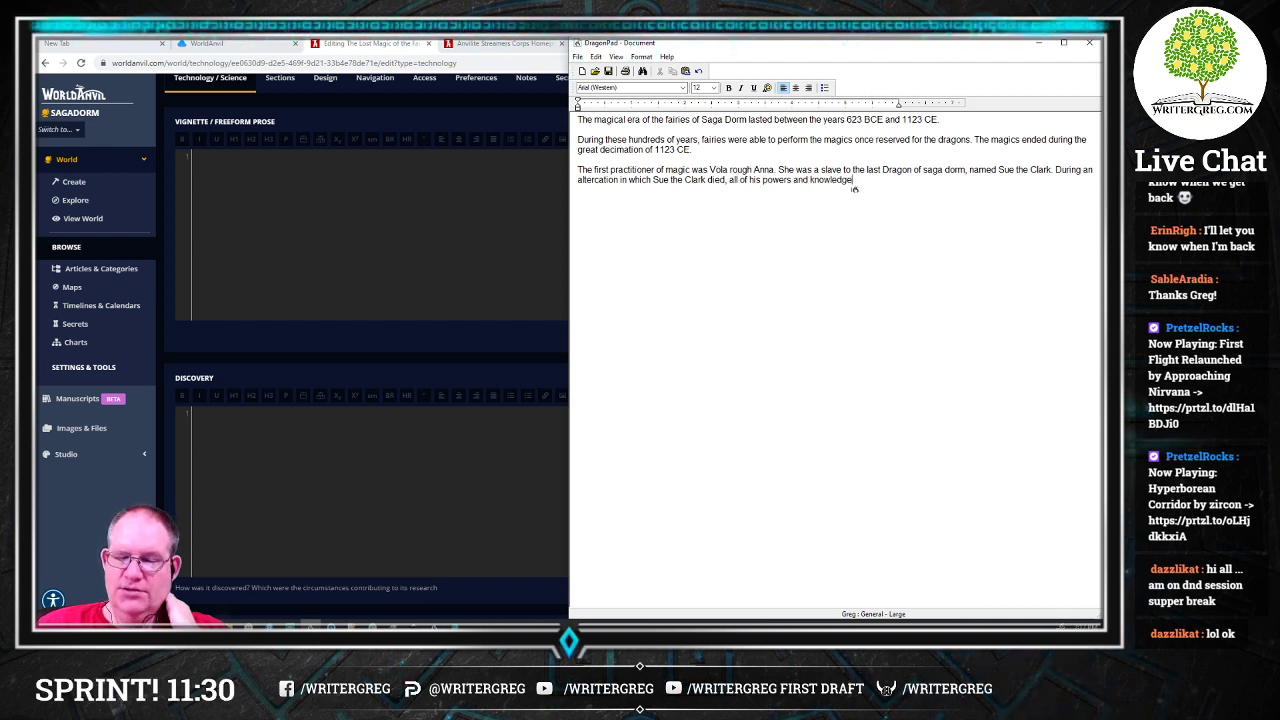
{"action": "type", "text": "."}
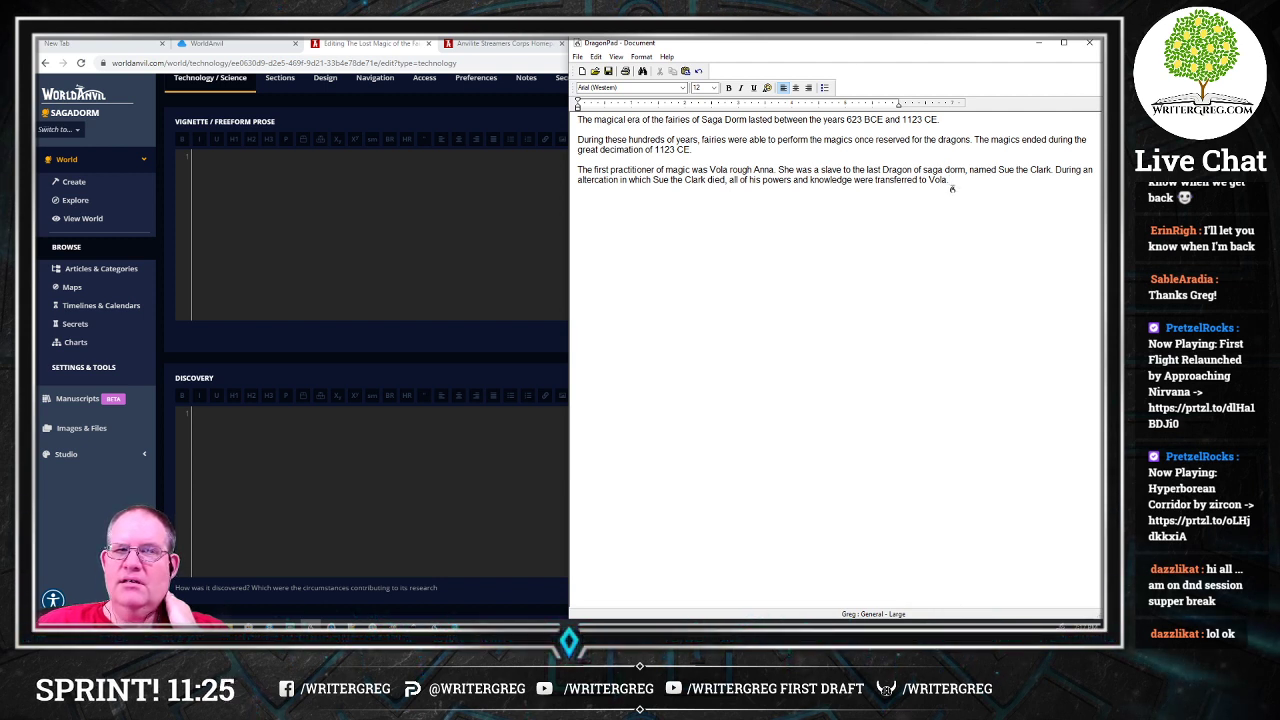
Step: Add a reference to the story, reading "Please see the manuscript, the fairies hope", at the end of the third paragraph
{"action": "type", "text": " Please see the"}
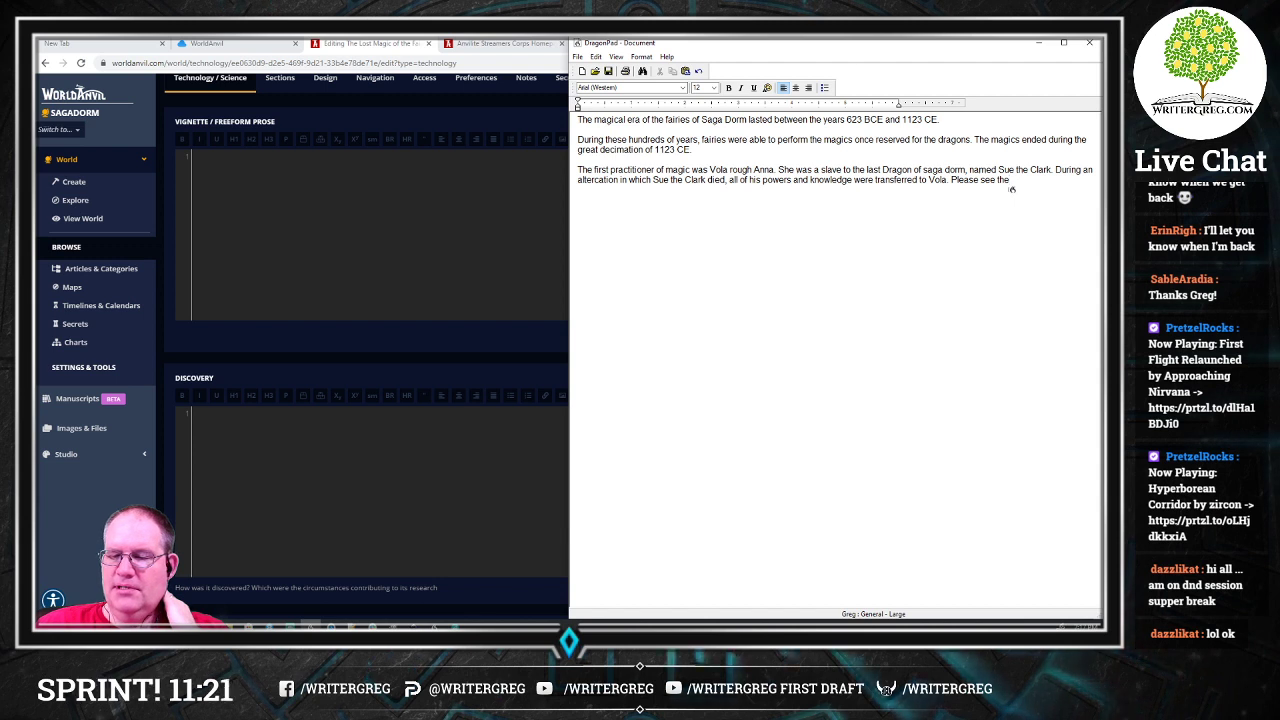
{"action": "type", "text": " manuscript."}
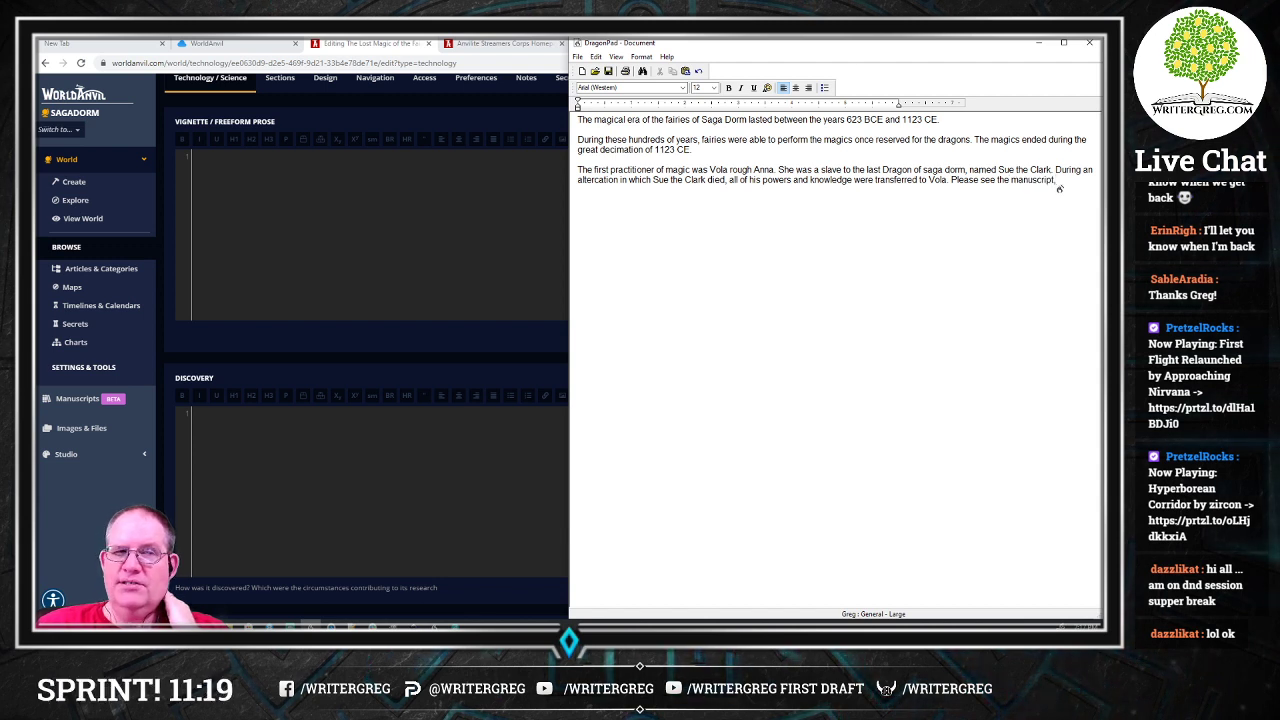
{"action": "key", "text": "BackSpace"}
{"action": "type", "text": ", the fairies hope"}
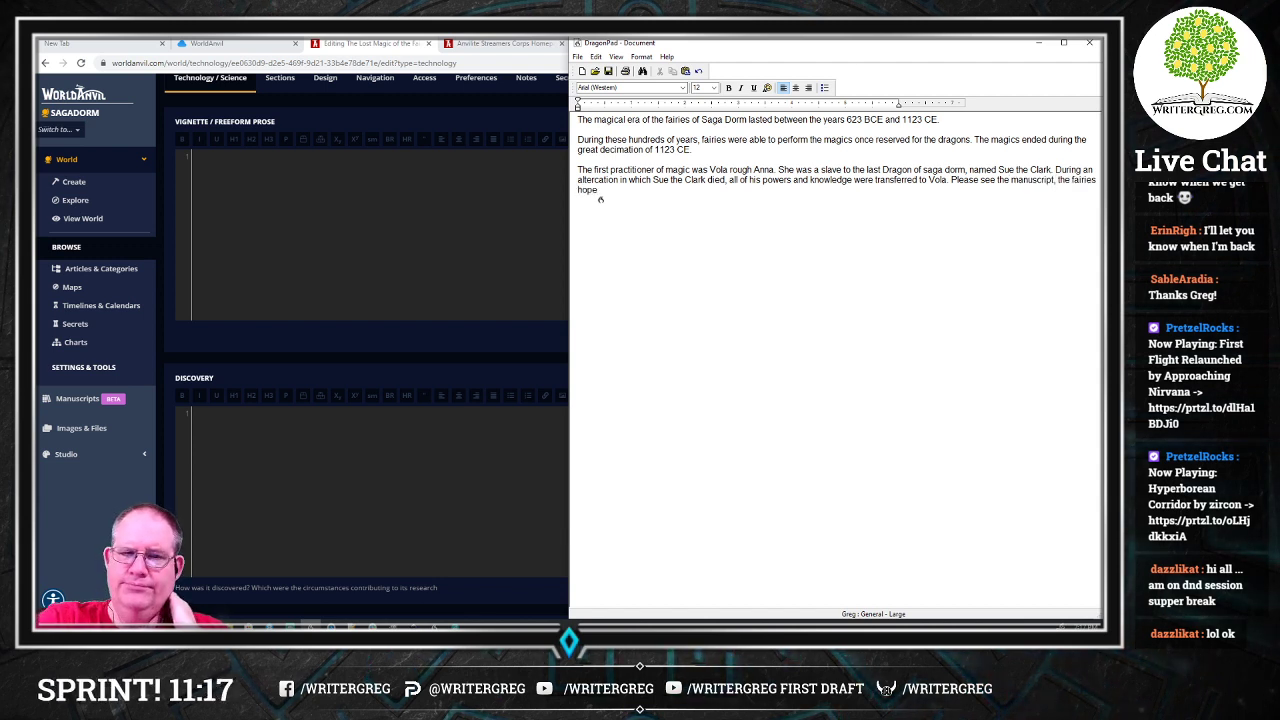
Step: Replace "the fairies hope" with "the runaways hope, for details." and begin a new paragraph
{"action": "key", "text": "BackSpace"}
{"action": "key", "text": "BackSpace"}
{"action": "key", "text": "BackSpace"}
{"action": "key", "text": "BackSpace"}
{"action": "key", "text": "BackSpace"}
{"action": "key", "text": "BackSpace"}
{"action": "key", "text": "BackSpace"}
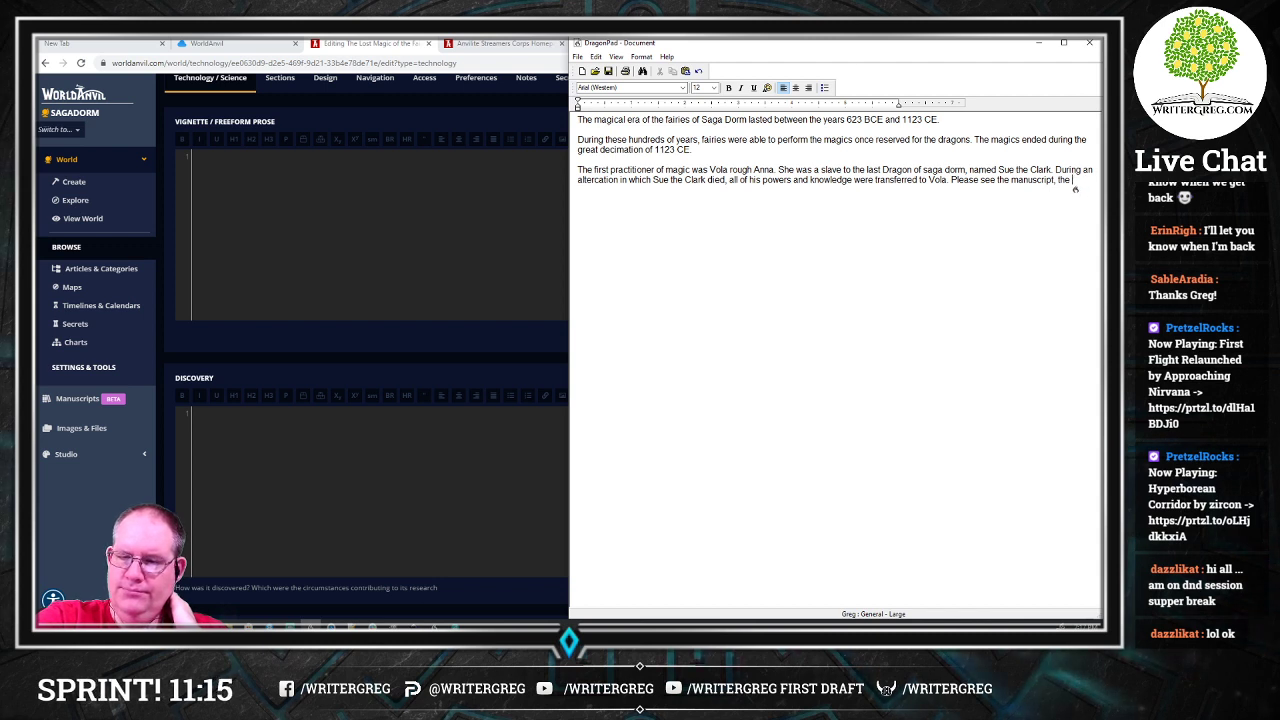
{"action": "key", "text": "BackSpace"}
{"action": "key", "text": "BackSpace"}
{"action": "key", "text": "BackSpace"}
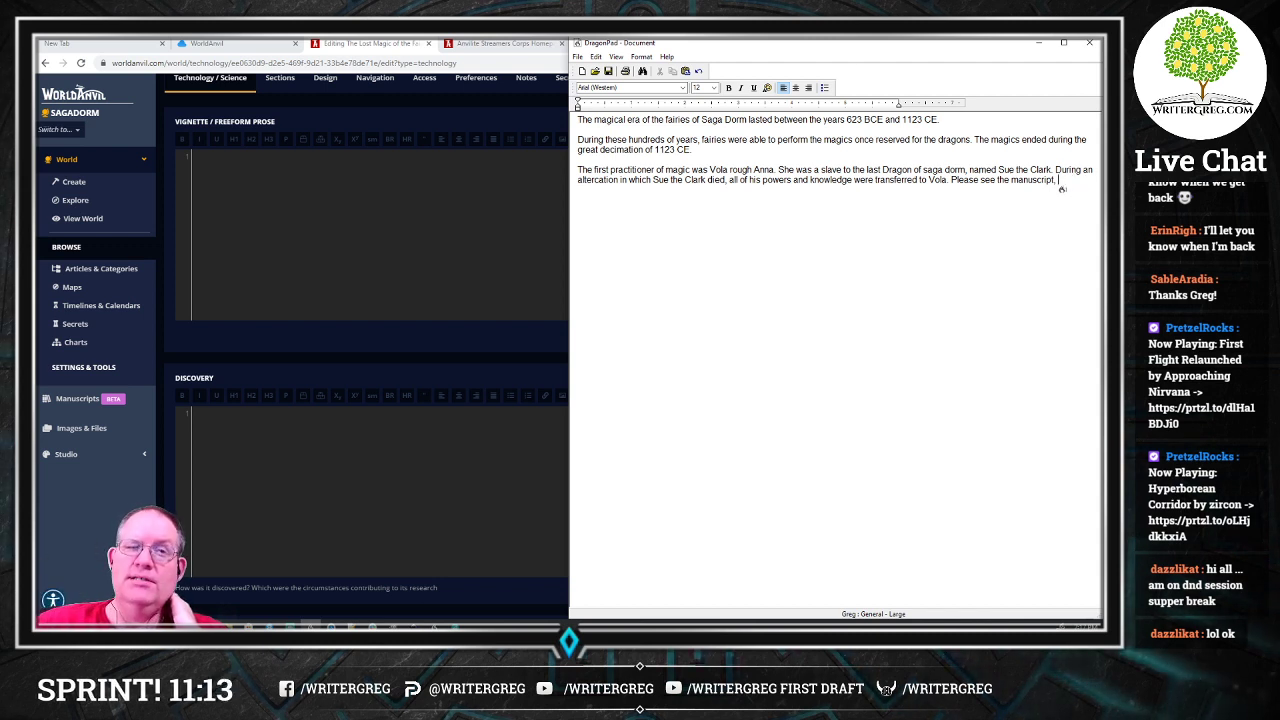
{"action": "type", "text": "the runaways hope, for details"}
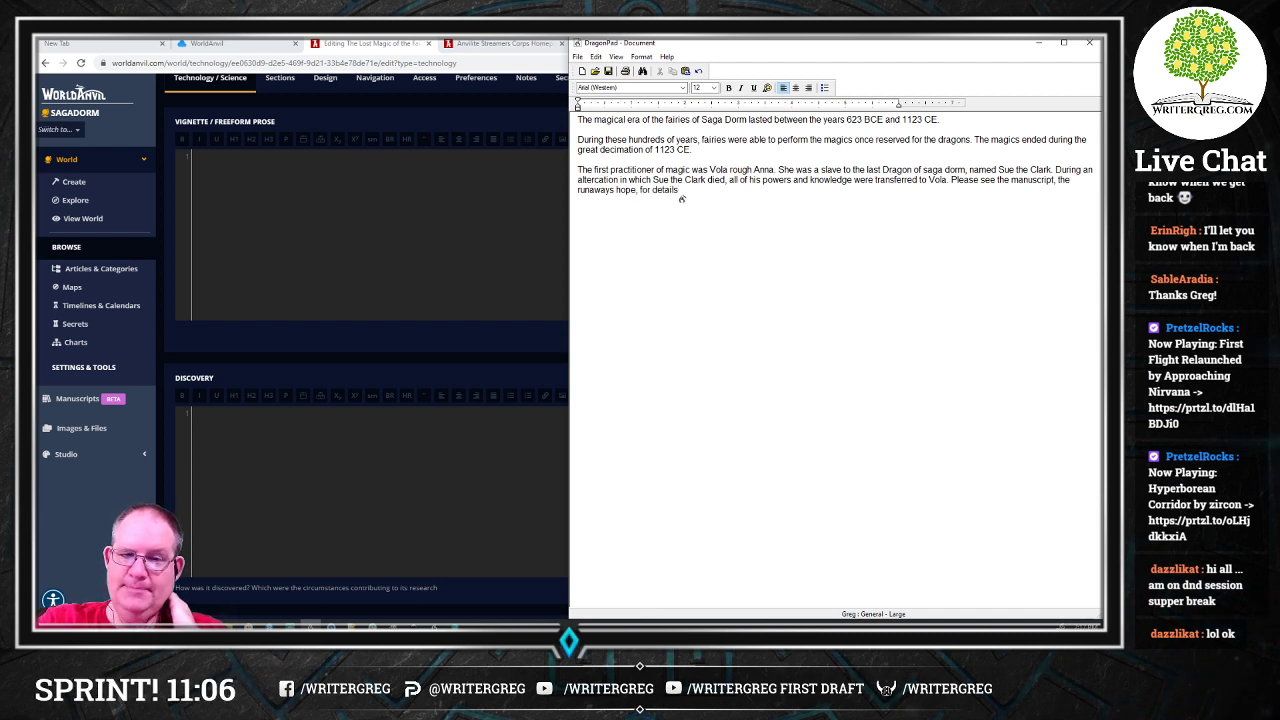
{"action": "key", "text": "Return"}
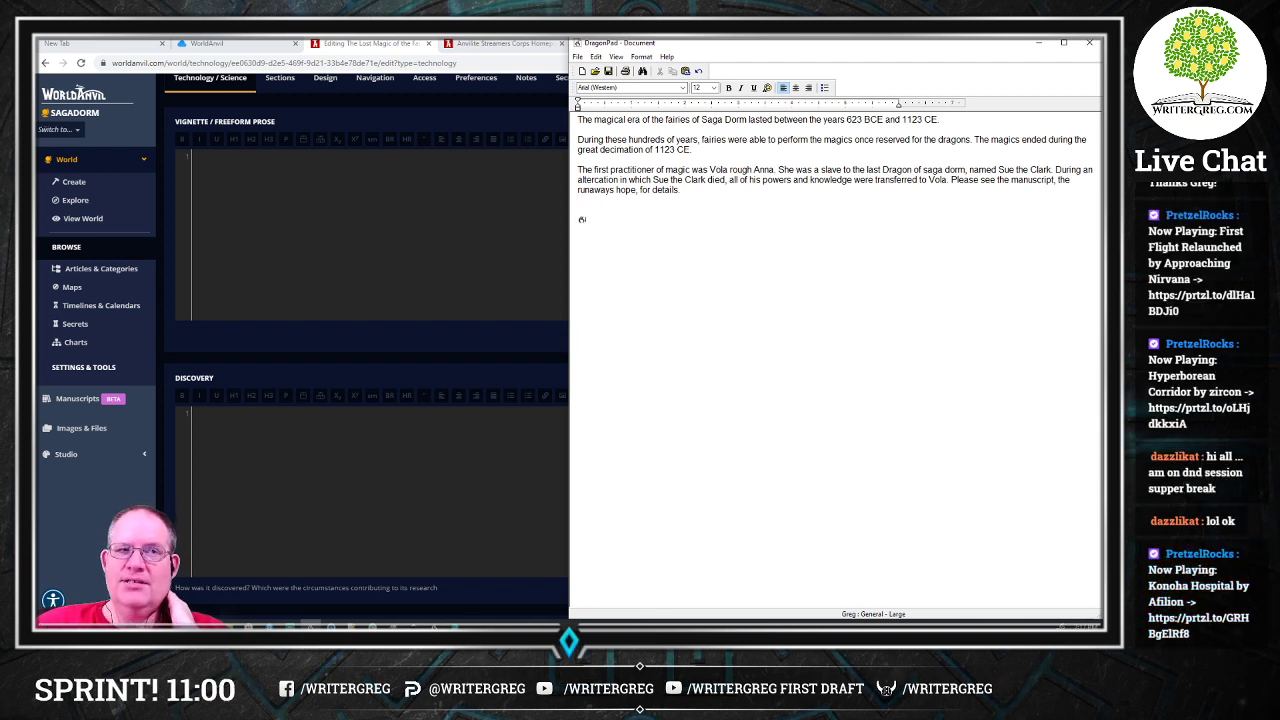
Step: Start the paragraph with "As the ability to perform magic was based on being a descendent of a fairy, very few practitioners were available for many decades"
{"action": "type", "text": "As magic was"}
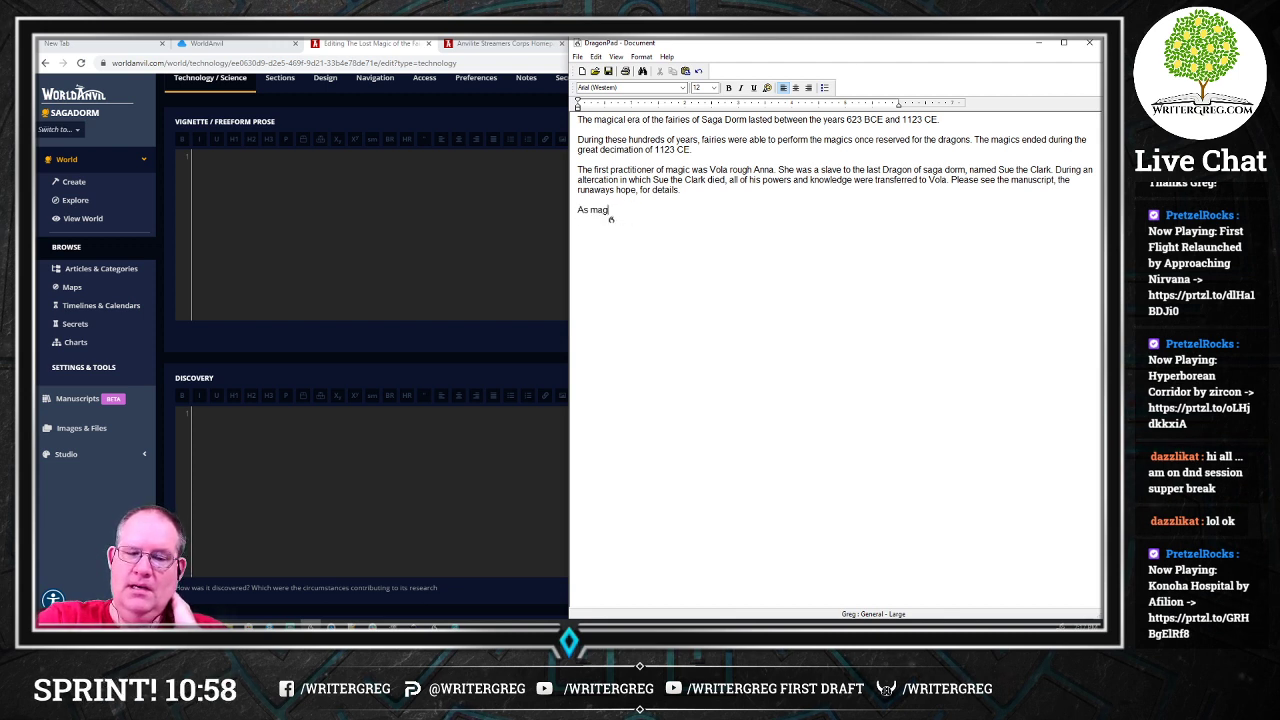
{"action": "key", "text": "BackSpace"}
{"action": "key", "text": "BackSpace"}
{"action": "key", "text": "BackSpace"}
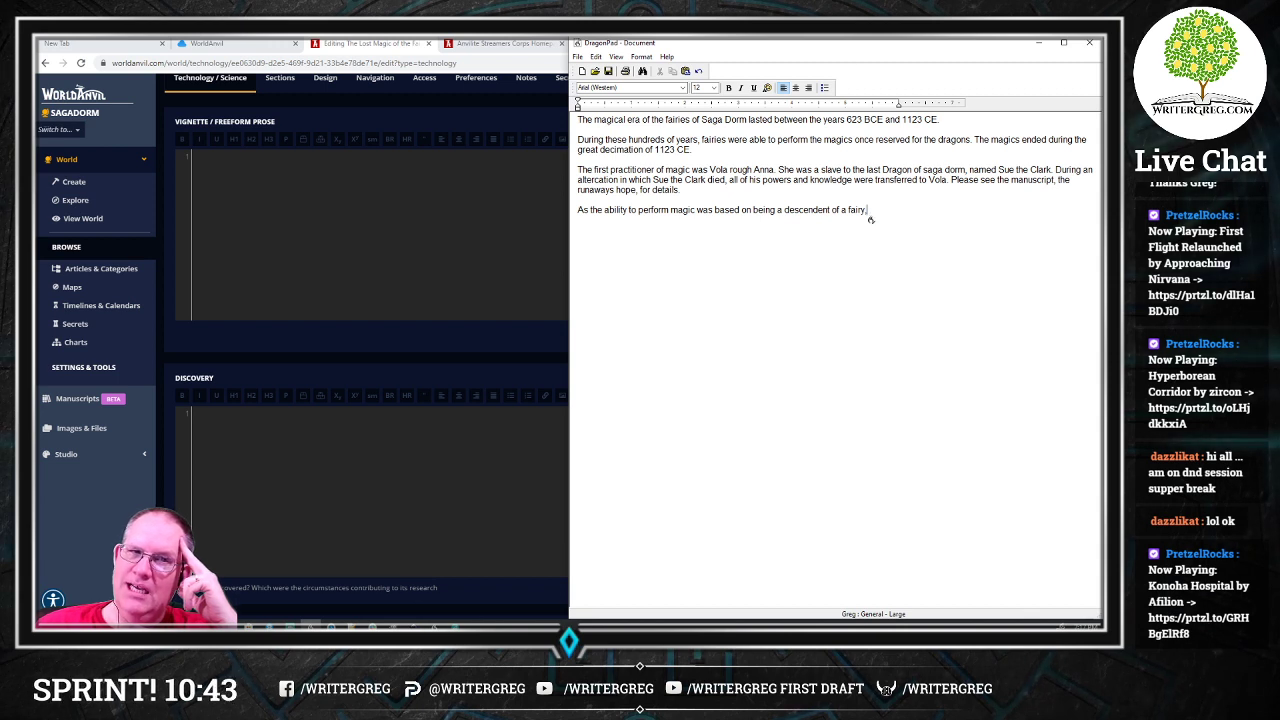
{"action": "type", "text": "very few practitioners were available for many decades"}
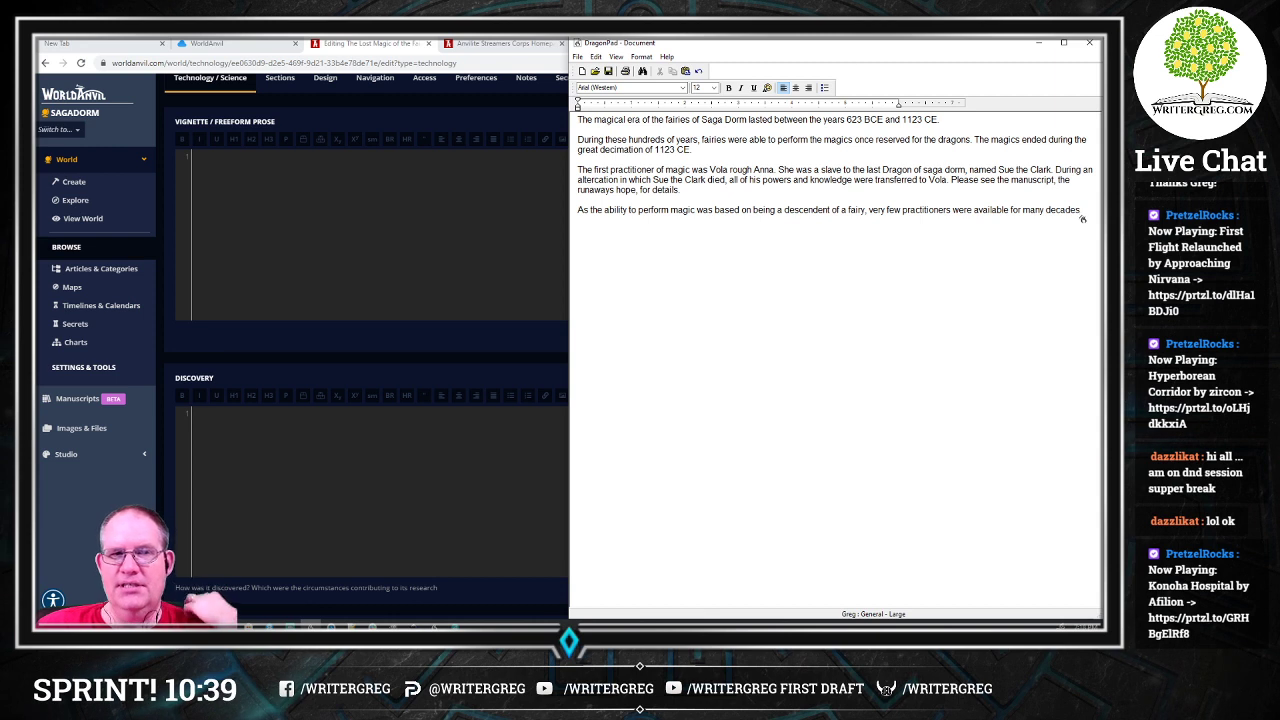
Step: Add the sentence "After centuries however the fairies spoke had spread throughout the world." to the fourth paragraph
{"action": "type", "text": ". After centuries however"}
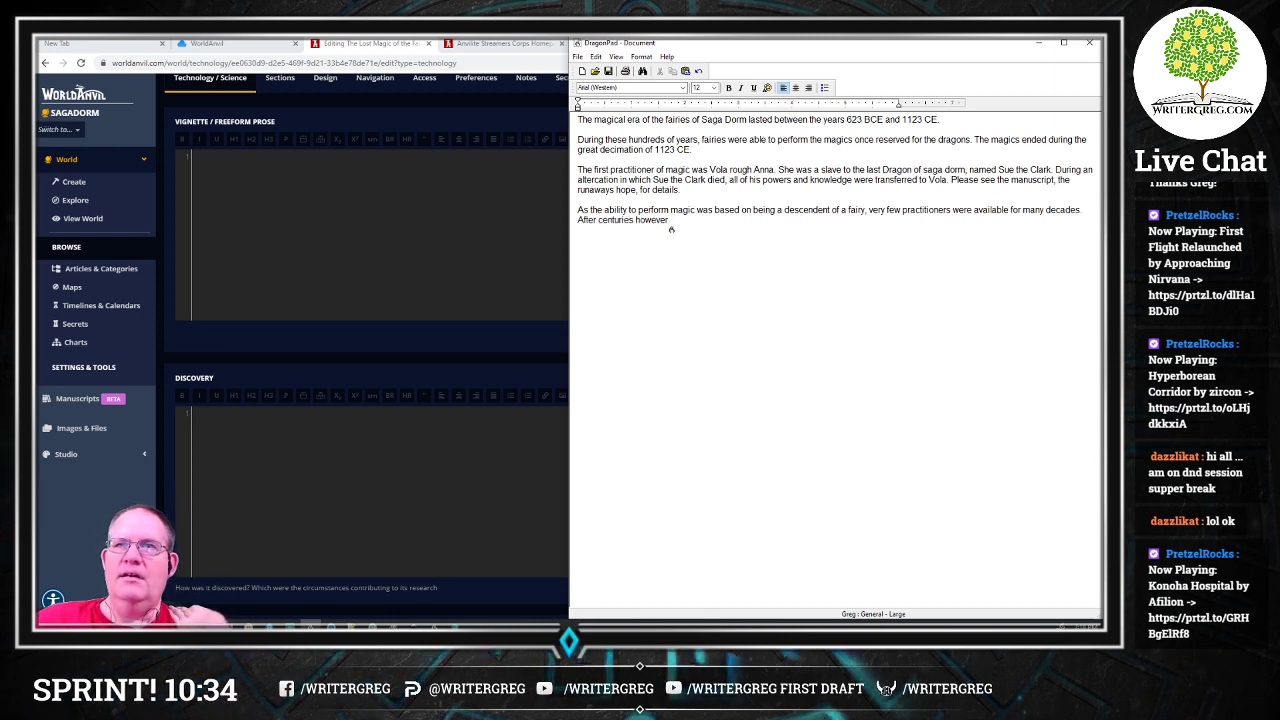
{"action": "type", "text": " the fairies"}
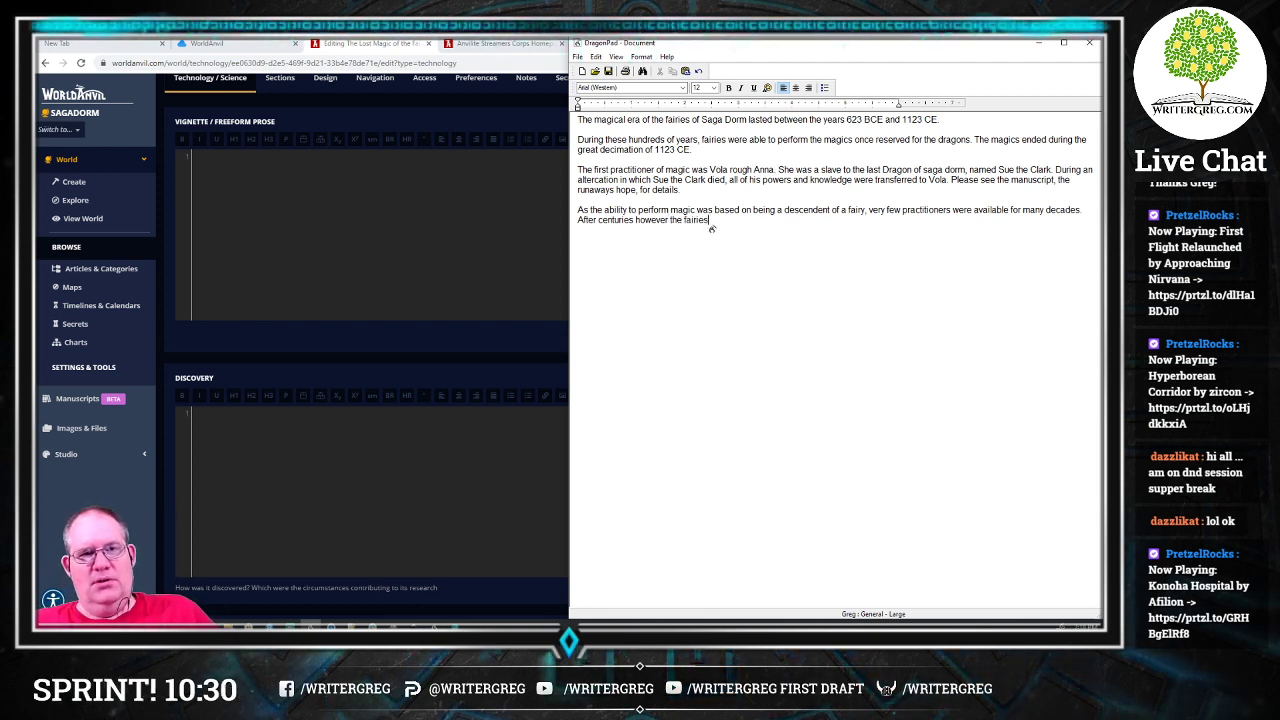
{"action": "type", "text": " spoke had spread throughout the world"}
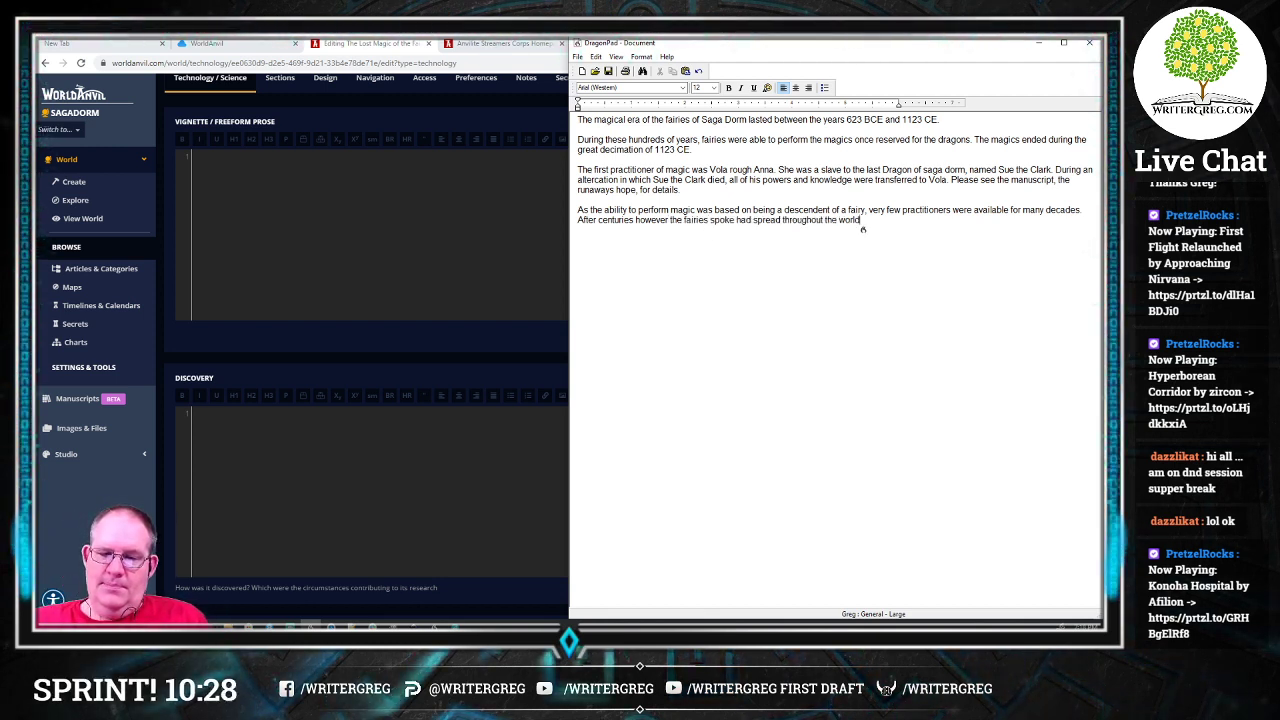
{"action": "type", "text": "."}
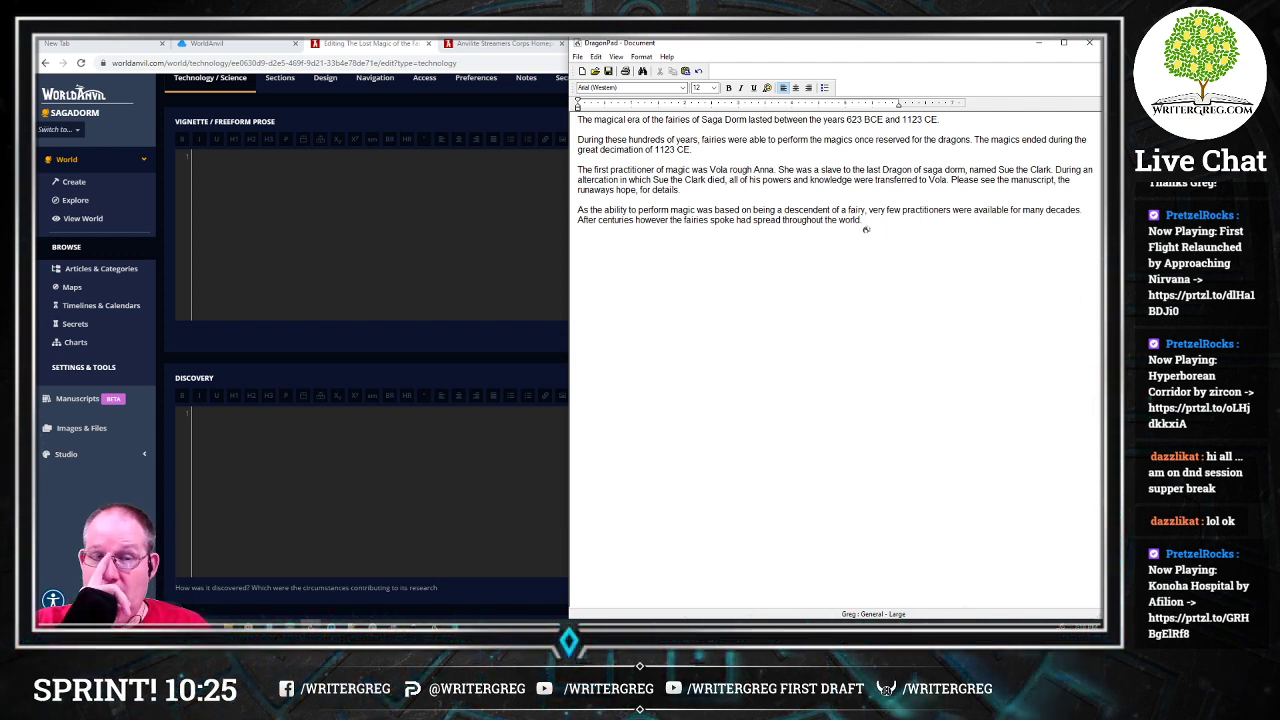
Step: Continue the fourth paragraph with "Eventually they formed a ferry council to help establish peace amongst the different countries of saga dorm"
{"action": "type", "text": " Eventually they"}
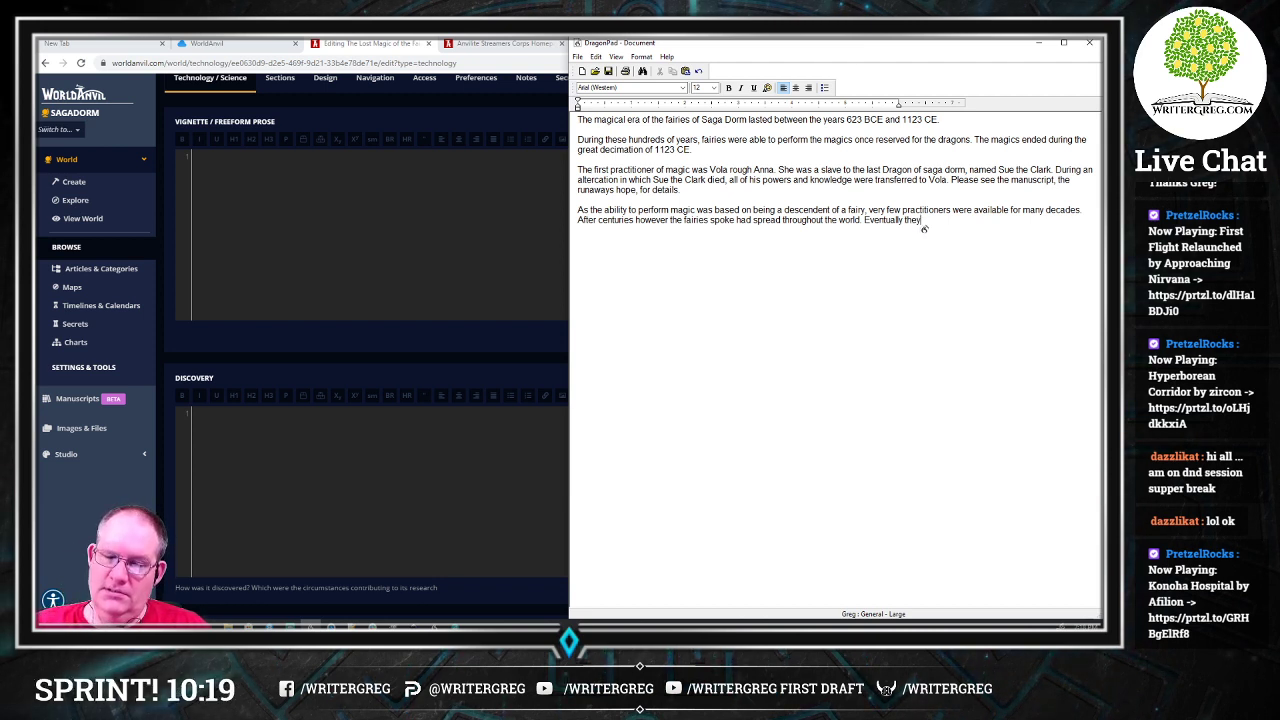
{"action": "type", "text": " formed a ferry council"}
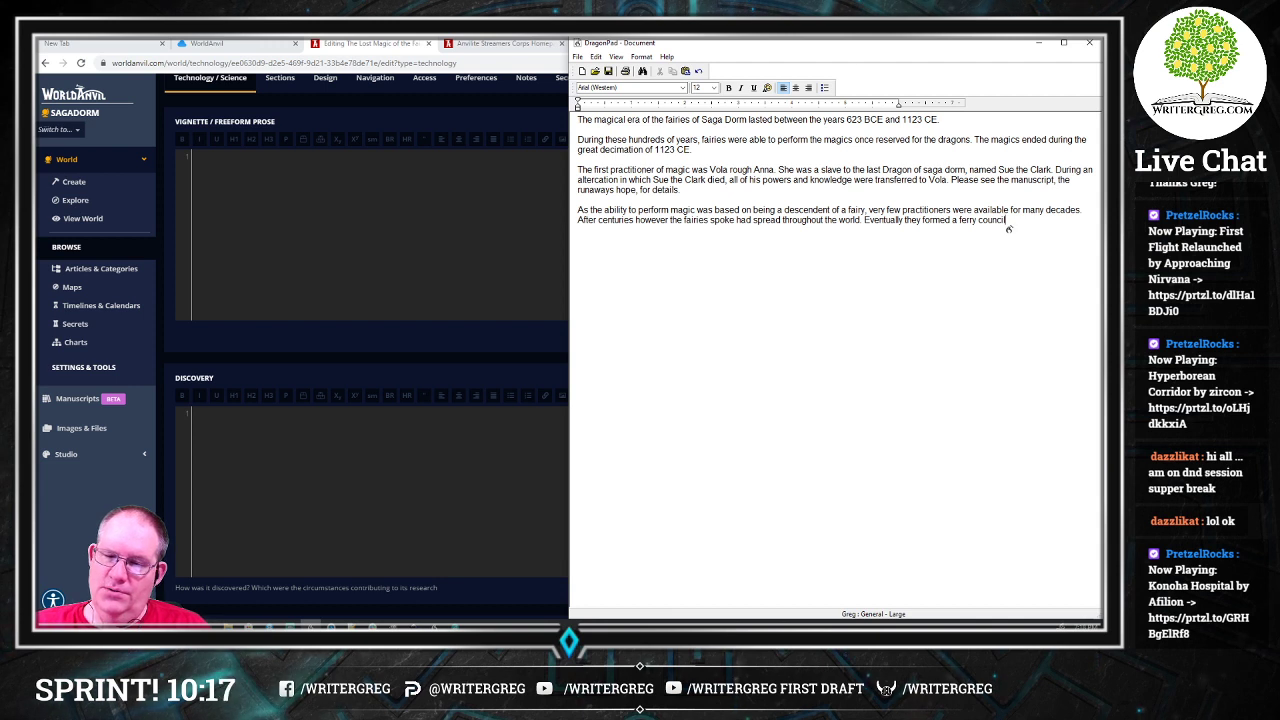
{"action": "type", "text": " to"}
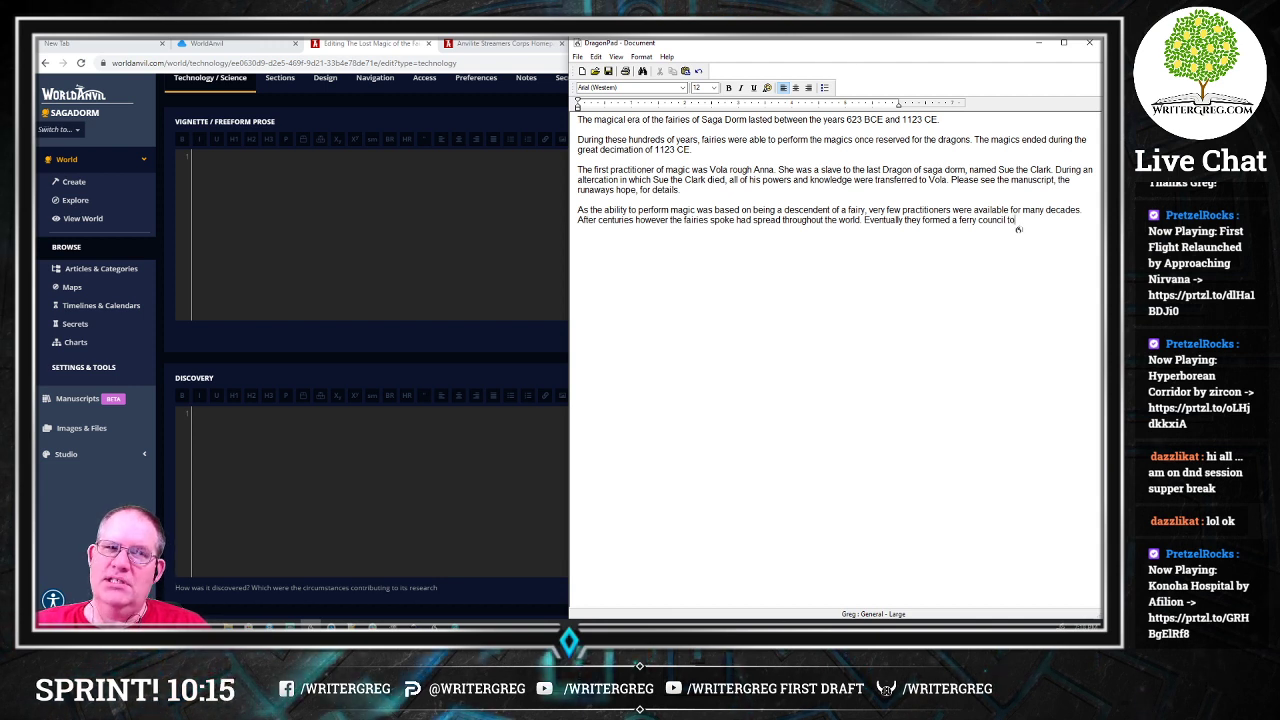
{"action": "type", "text": " help establish peace"}
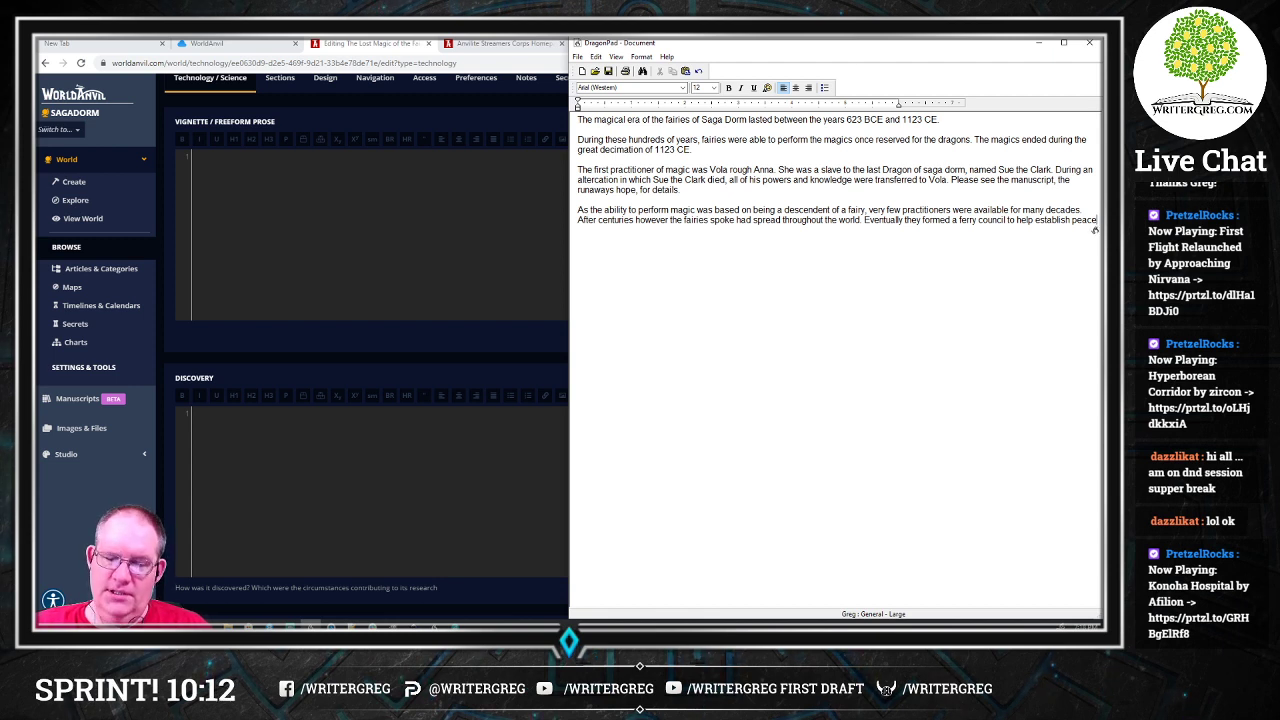
{"action": "type", "text": "."}
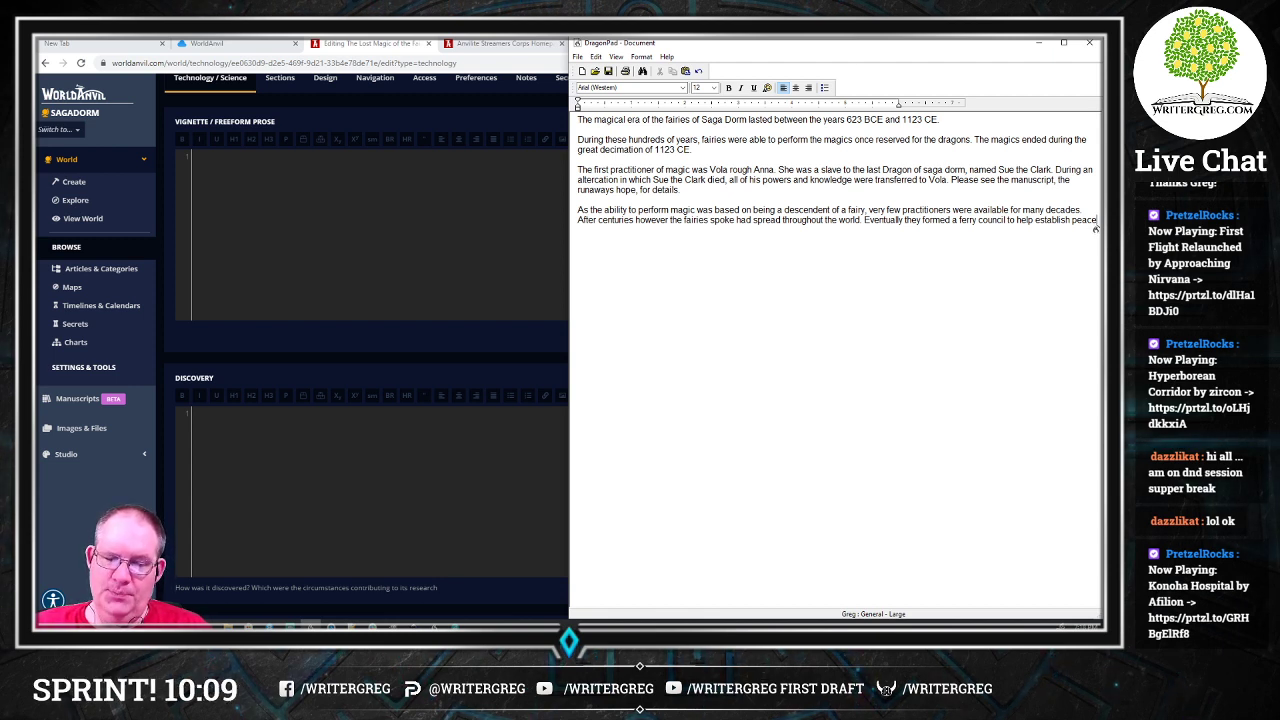
{"action": "type", "text": " amongst the different countries of saga dorm"}
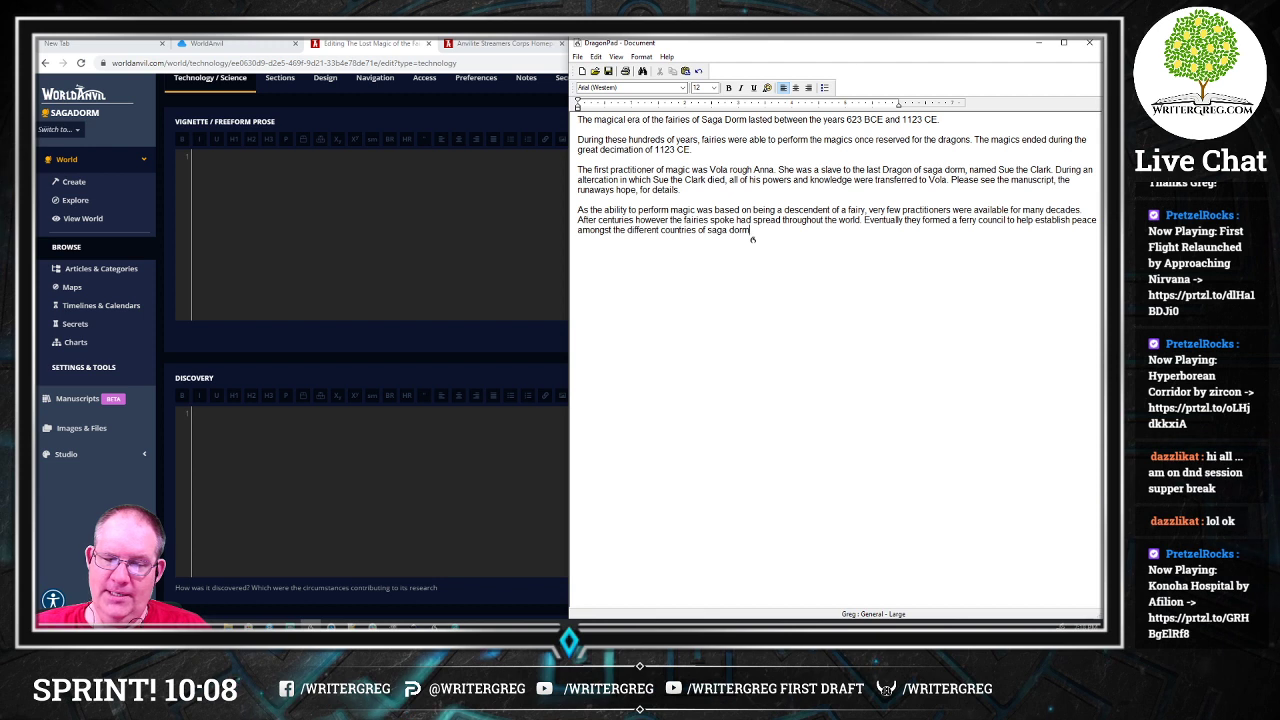
Step: End the paragraph and start a new one: "Due to rising tension between countries and anti-fairy sentiments, it was decided that all magics would be 'destroyed.'"
{"action": "type", "text": "."}
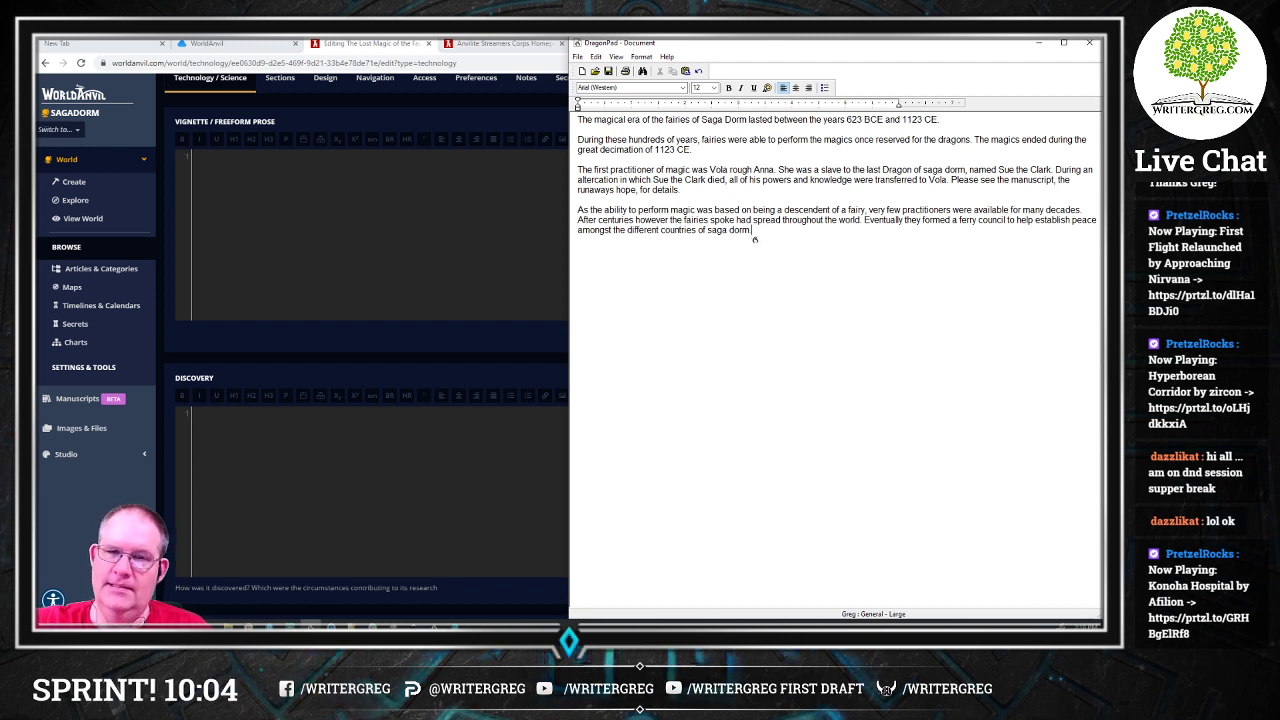
{"action": "key", "text": "Return"}
{"action": "key", "text": "Return"}
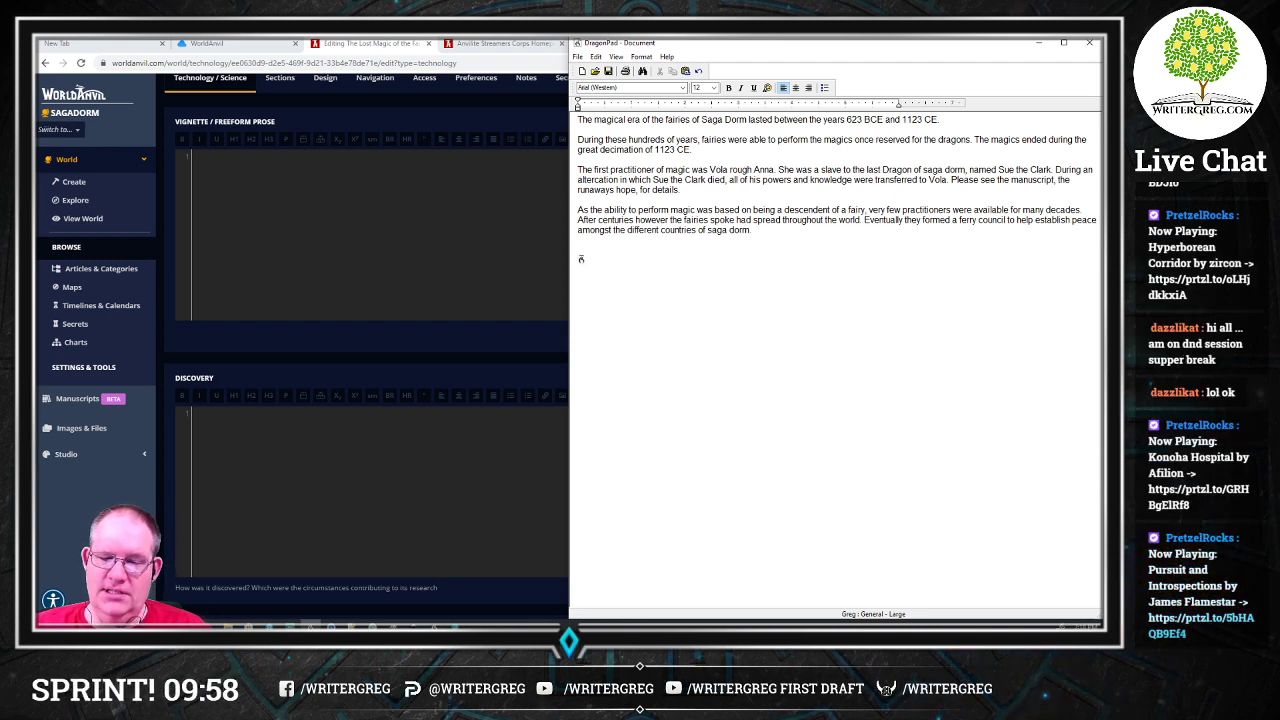
{"action": "type", "text": "Due to rising tension between countries"}
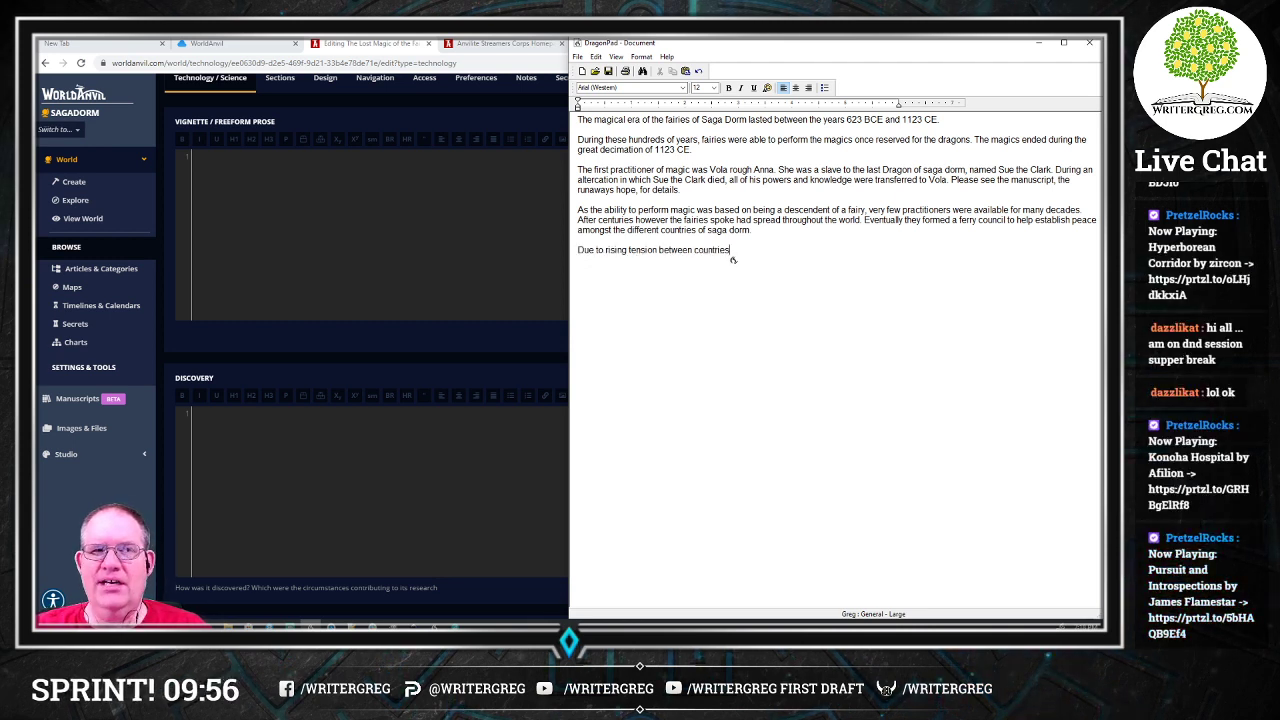
{"action": "type", "text": " and anti-fairy"}
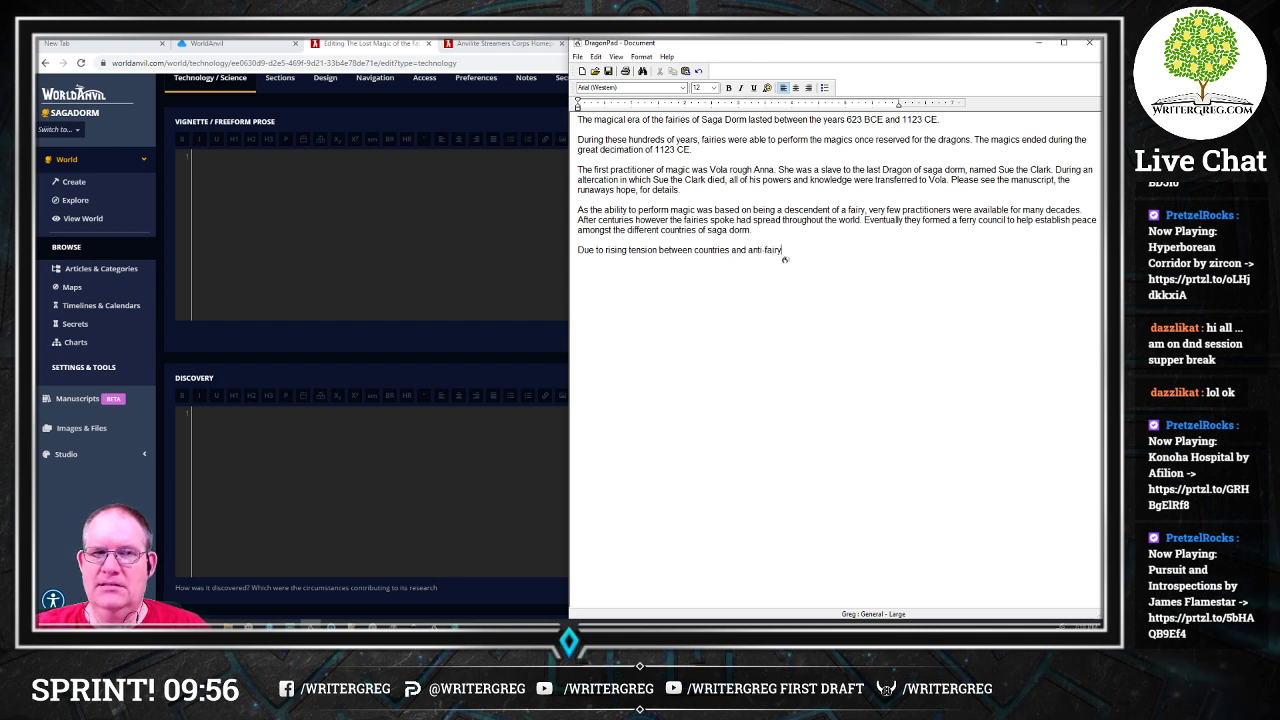
{"action": "type", "text": " sentiments."}
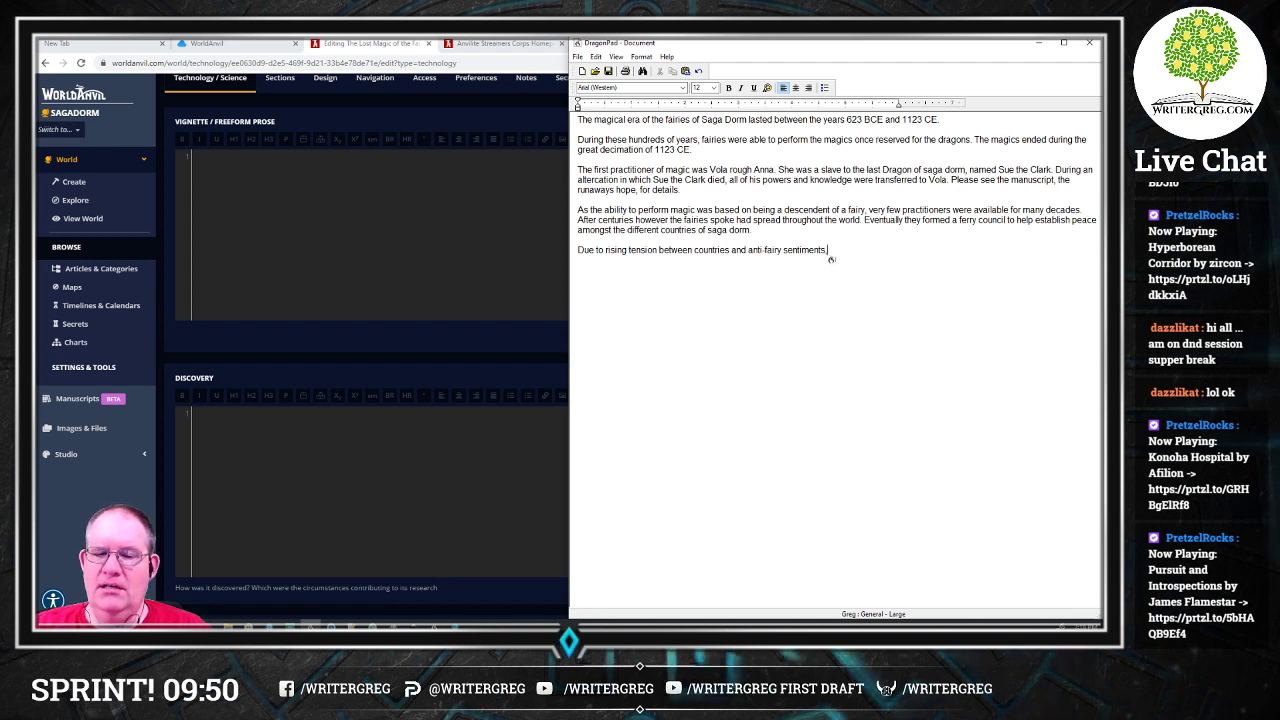
{"action": "type", "text": " it was decided that all magics would be"}
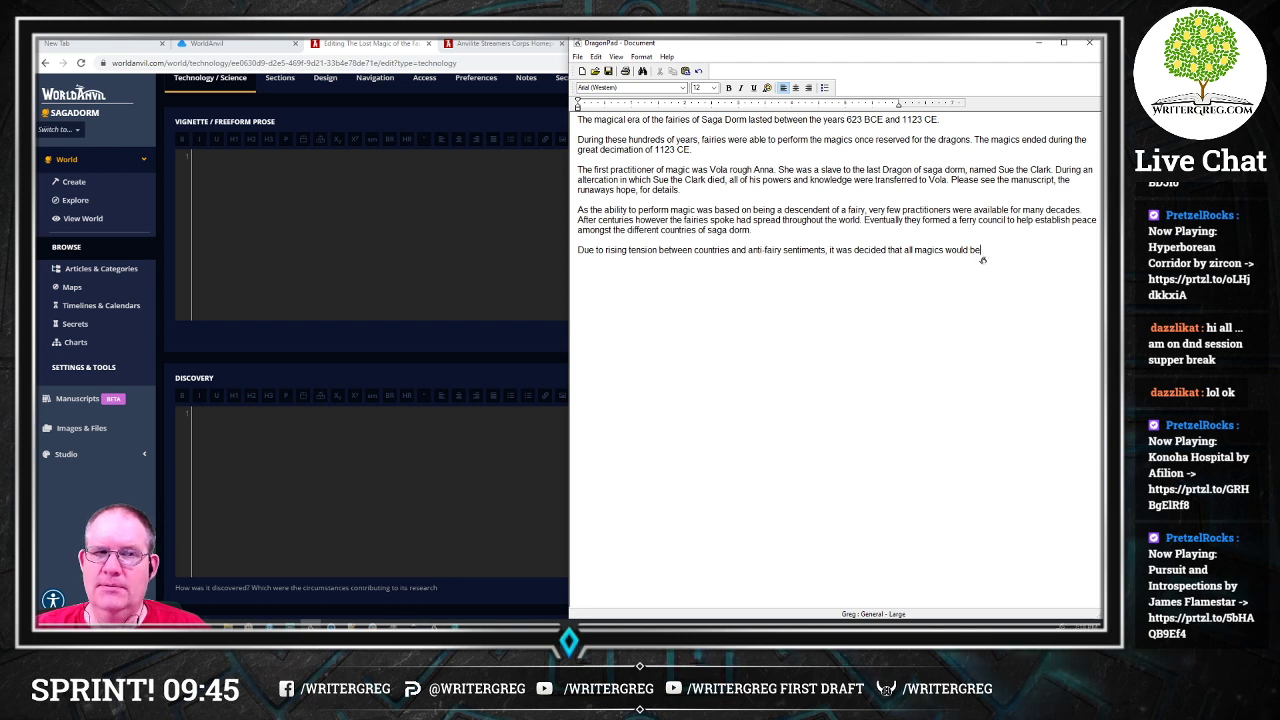
{"action": "type", "text": " \"destroyed.\" All"}
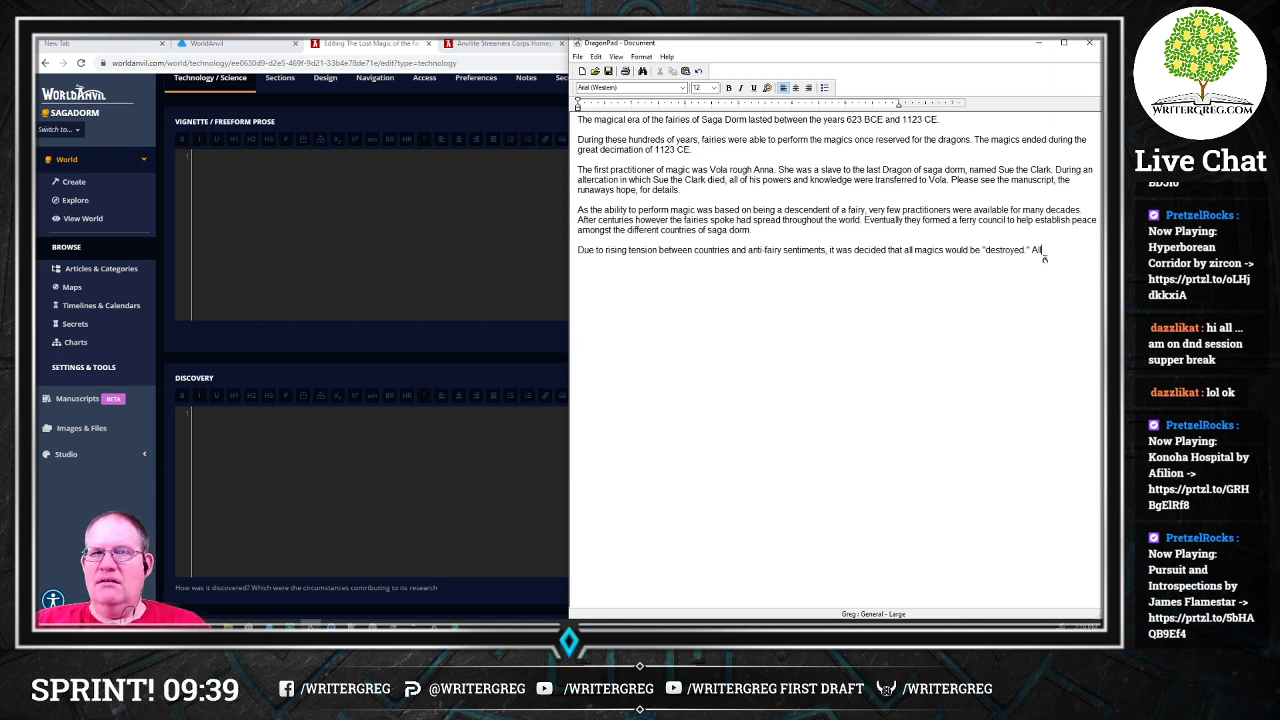
Step: Add "All 16 variants of magic were placed within the 16 totems of true Linea's." and begin a new paragraph
{"action": "type", "text": "16 variants of magic."}
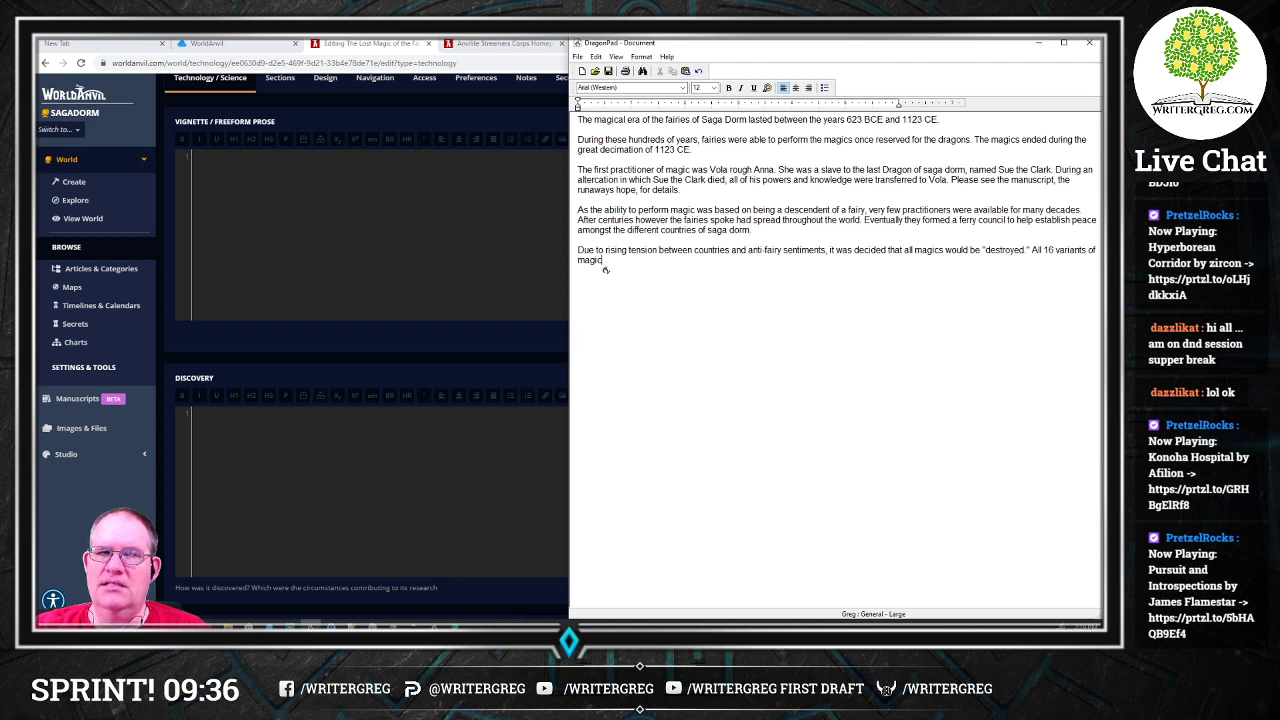
{"action": "type", "text": " were placed within"}
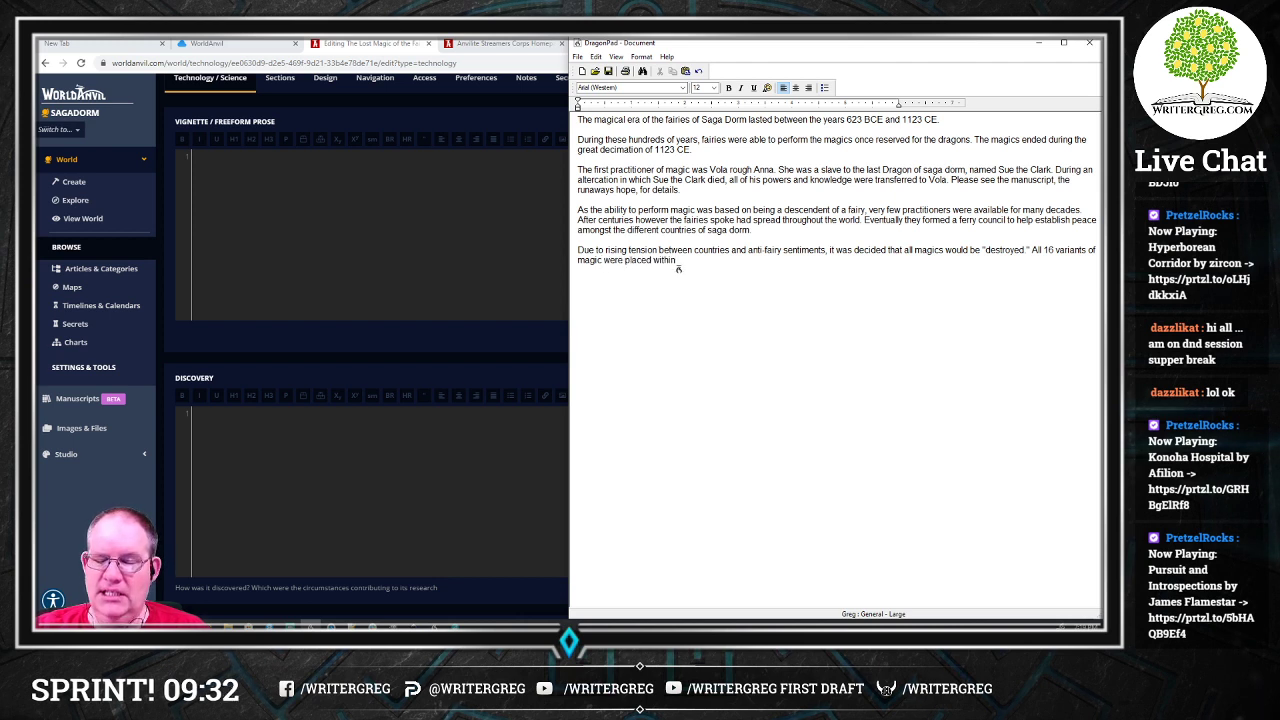
{"action": "type", "text": " the 16 totems of true Linea's"}
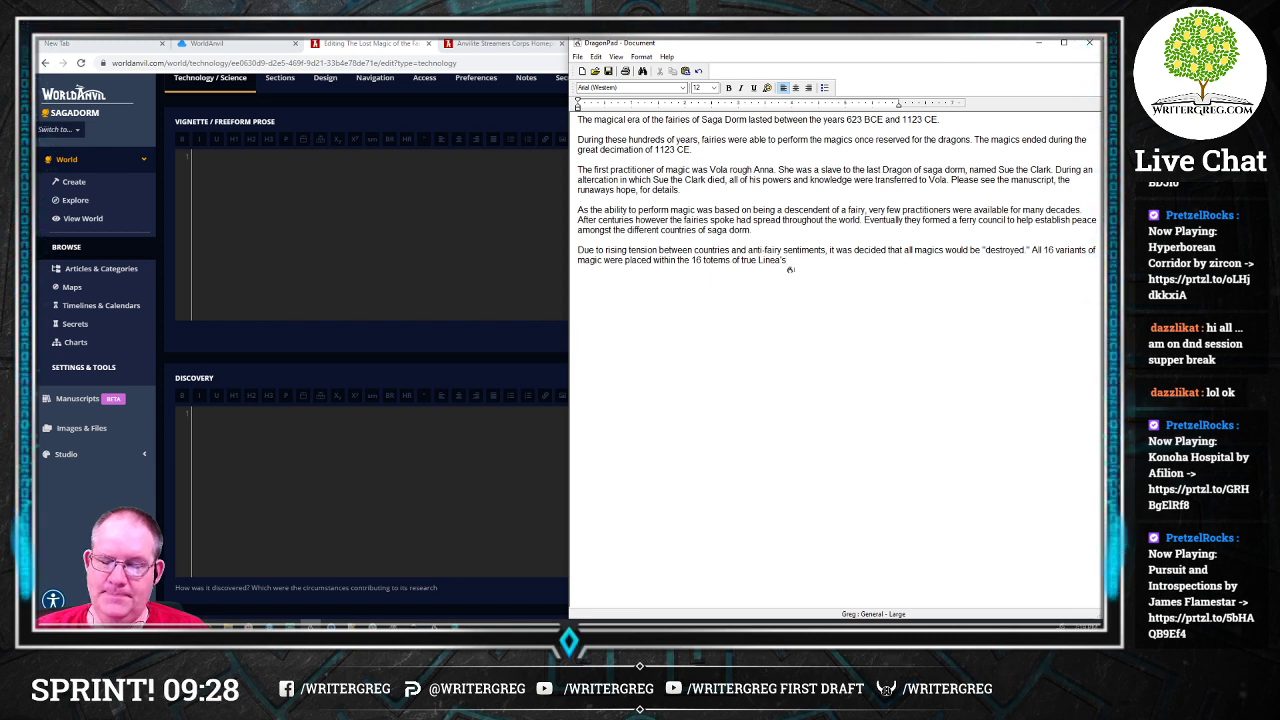
{"action": "key", "text": "Return"}
{"action": "key", "text": "Return"}
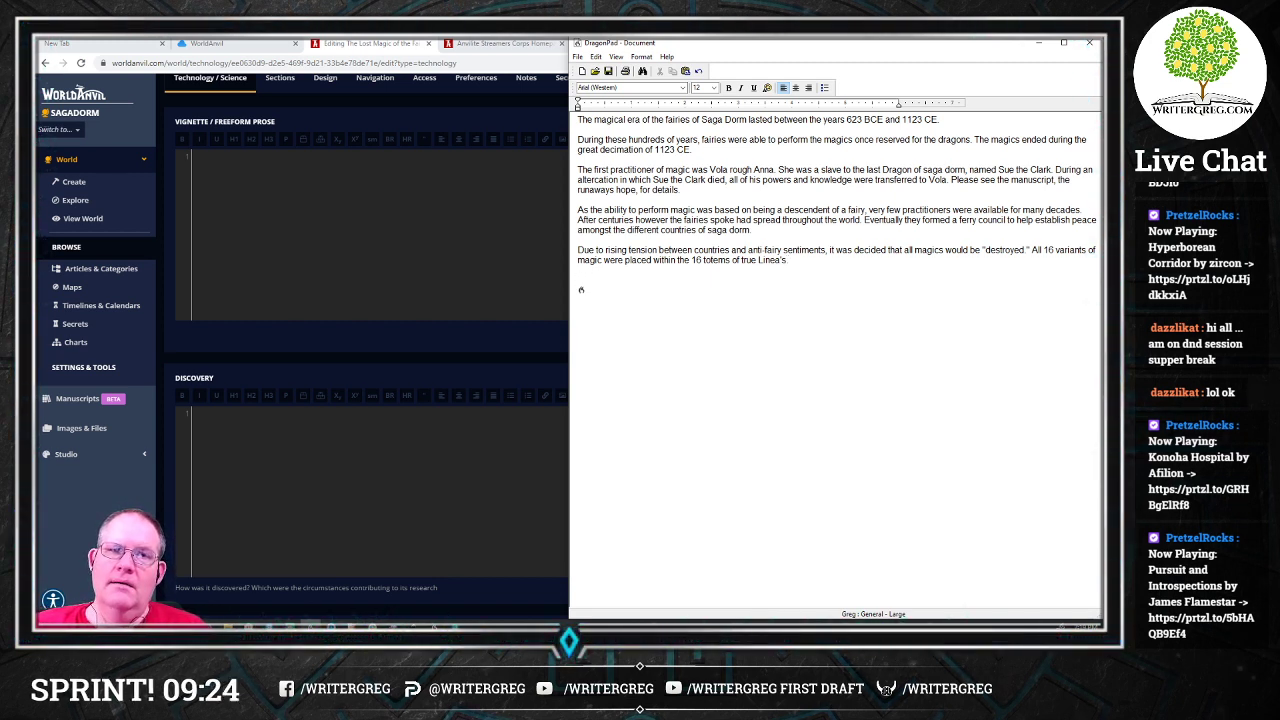
{"action": "type", "text": "Magic"}
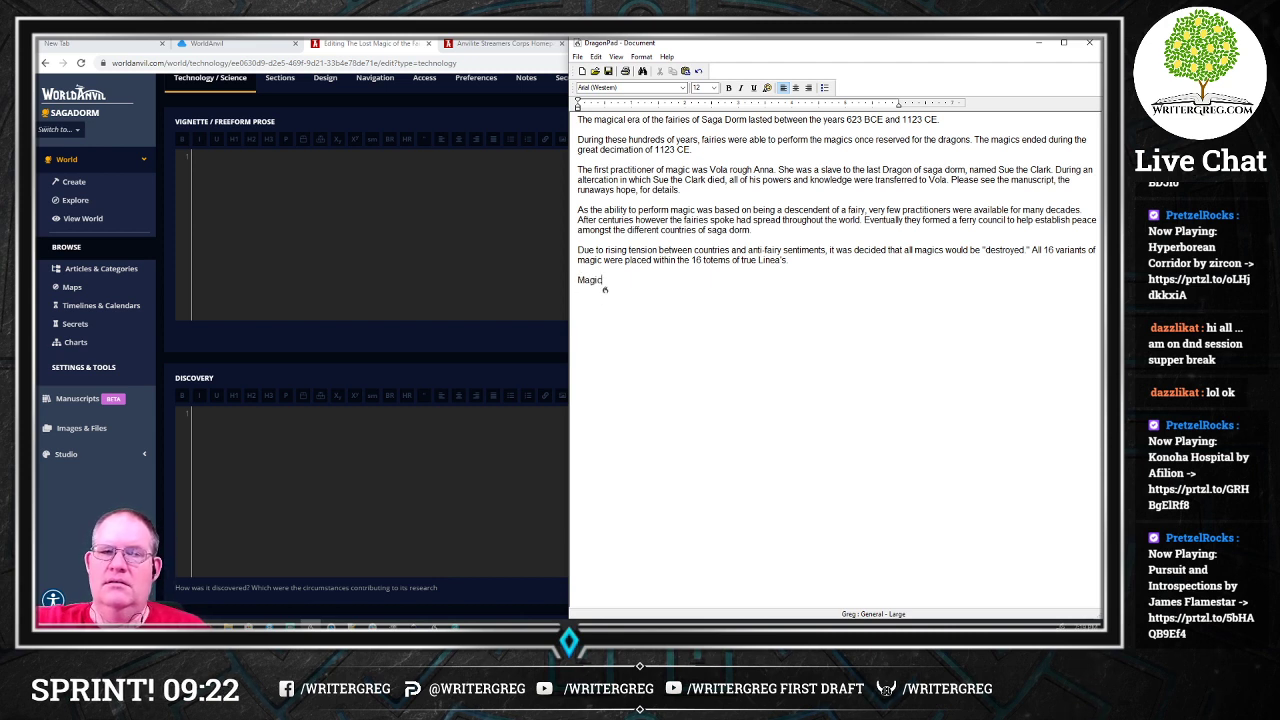
{"action": "key", "text": "BackSpace"}
{"action": "key", "text": "BackSpace"}
{"action": "key", "text": "BackSpace"}
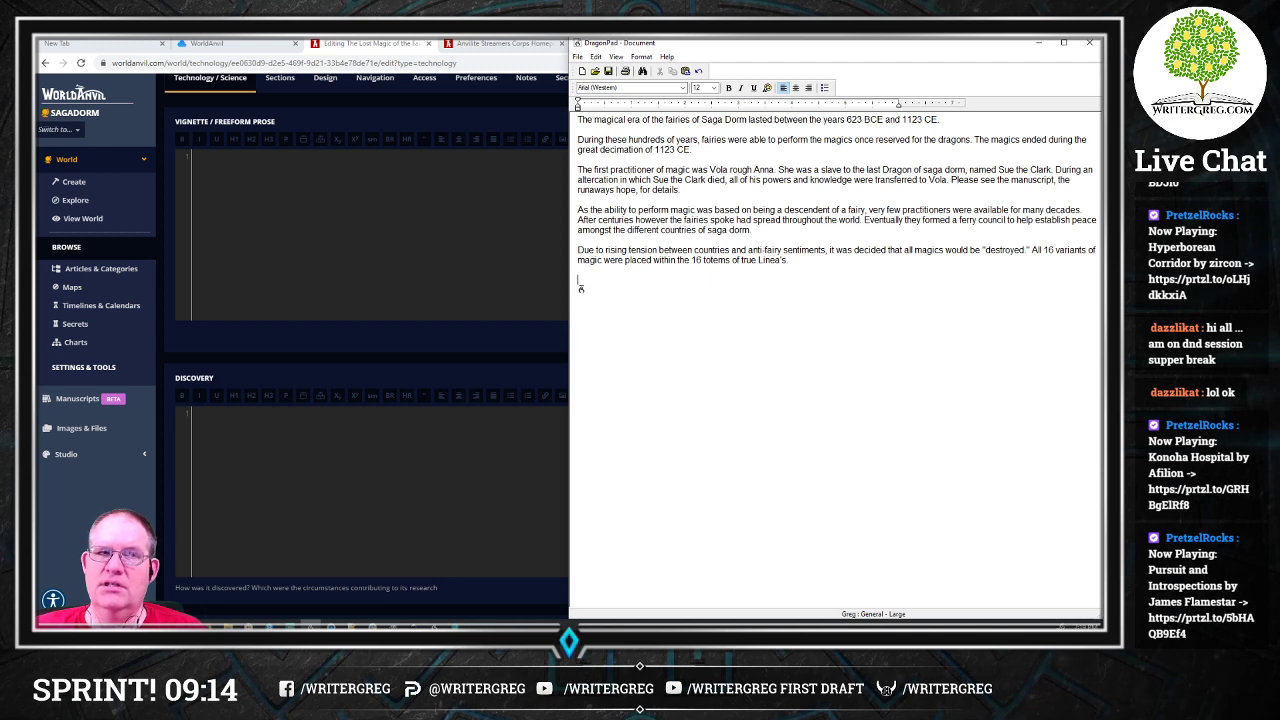
Step: Write the paragraph "The magic of the dragons and fairies followed very specific rules for them to be performed." and begin a new one
{"action": "type", "text": "The magic of the dragons and fairies followed very specific rules"}
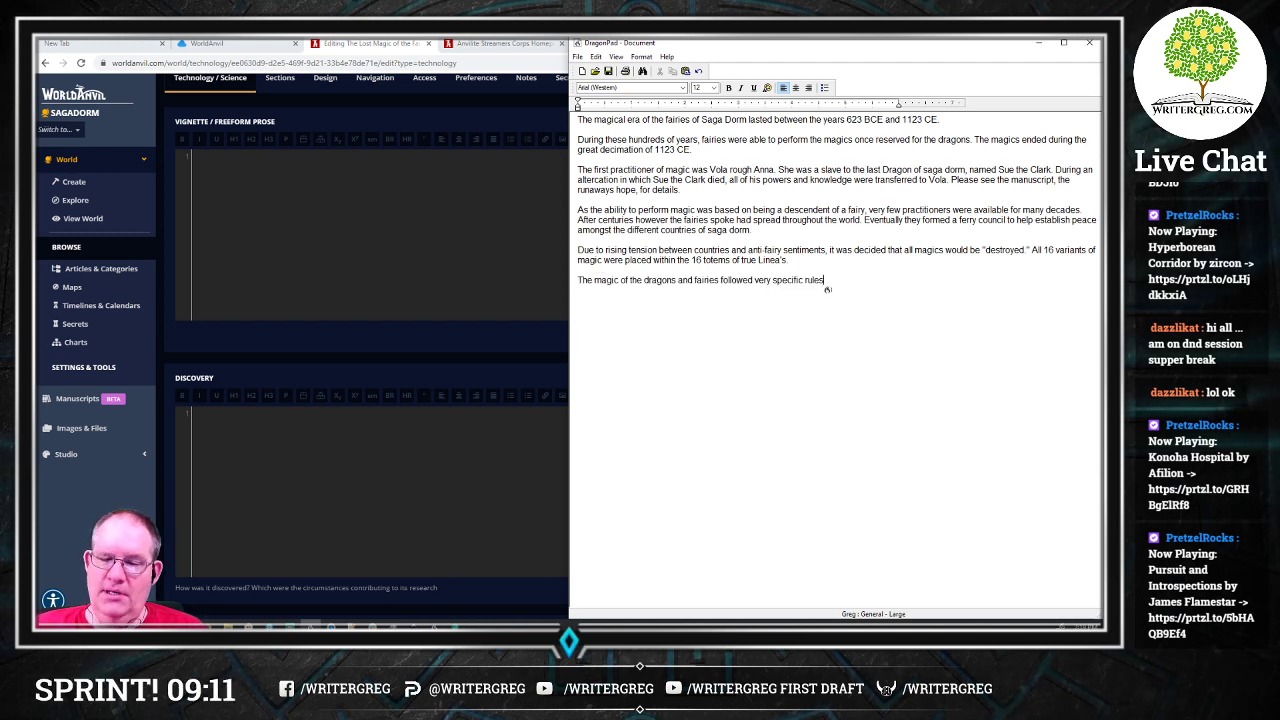
{"action": "type", "text": " for them to be performed"}
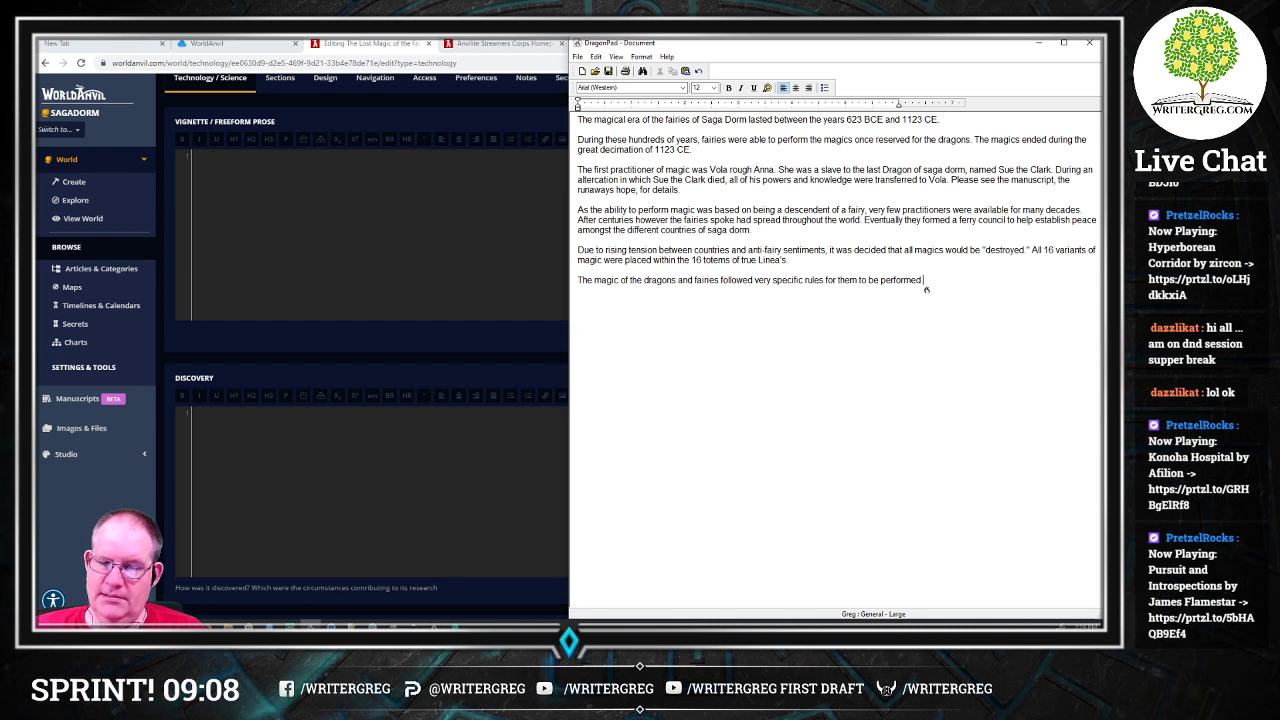
{"action": "type", "text": "."}
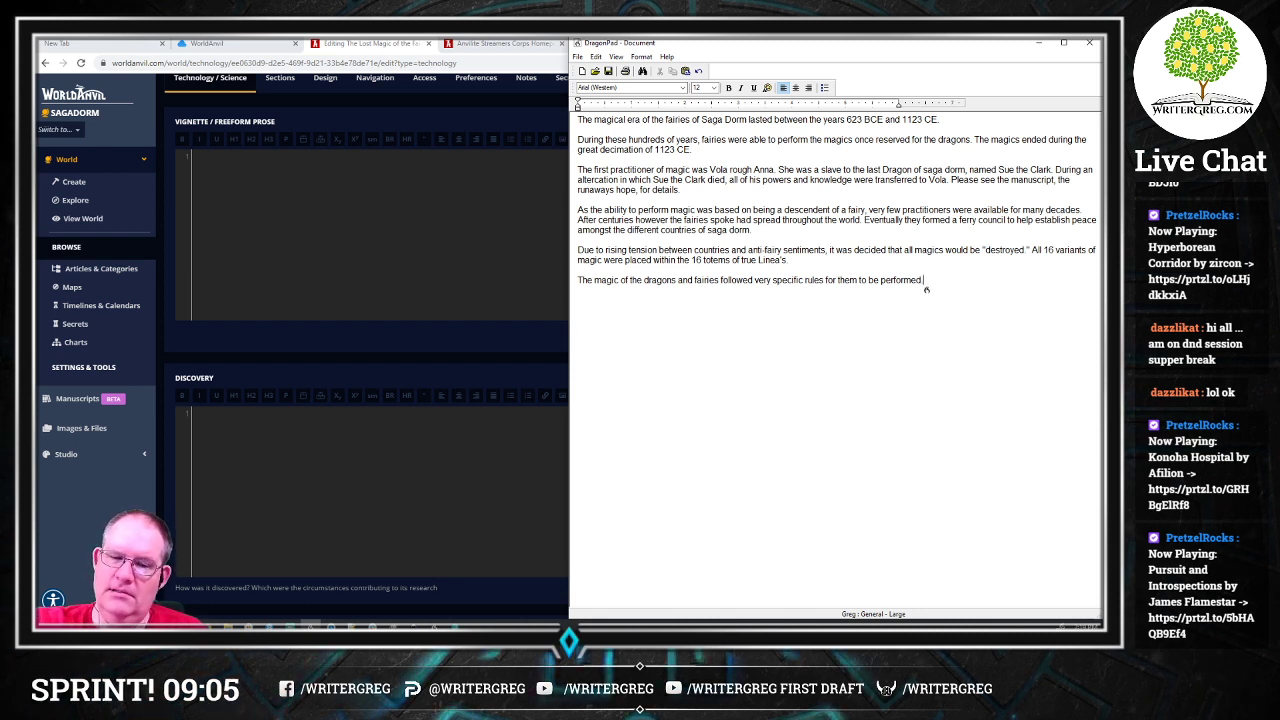
{"action": "key", "text": "Return"}
{"action": "key", "text": "Return"}
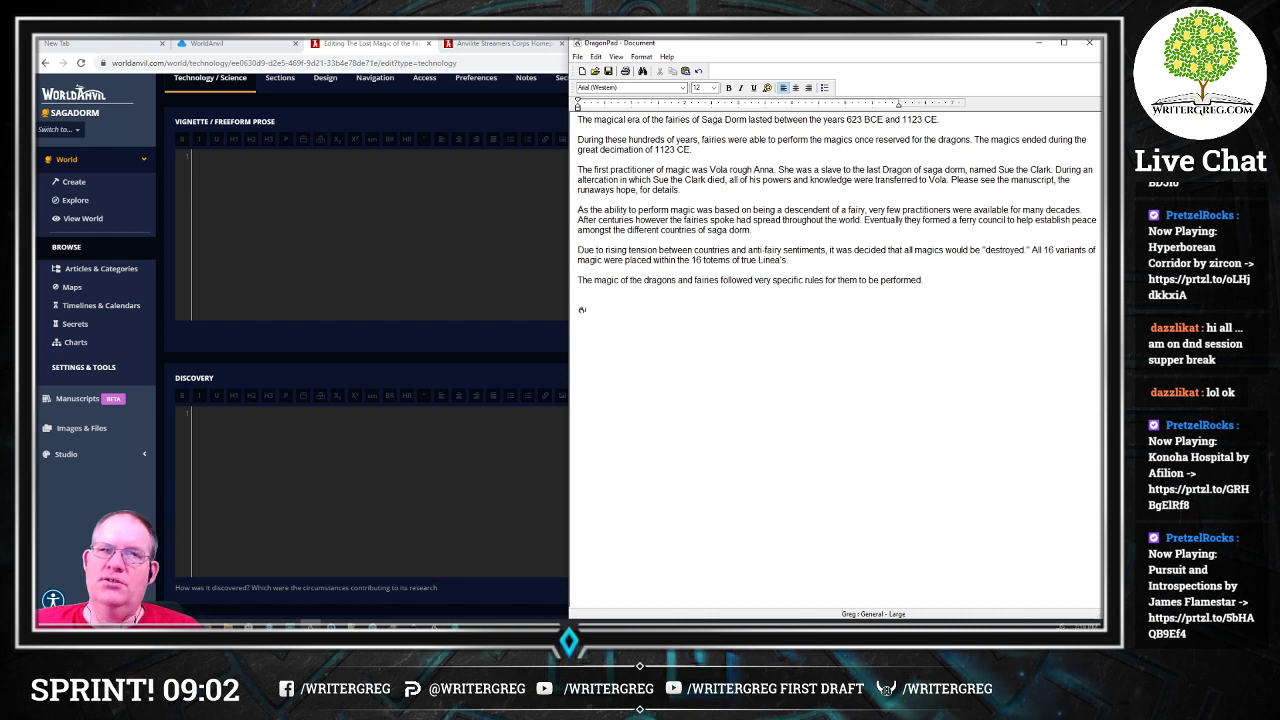
Step: Start the seventh paragraph with "Foundational to all magic or the cores of the blessed animals"
{"action": "type", "text": "Foundational to all magic"}
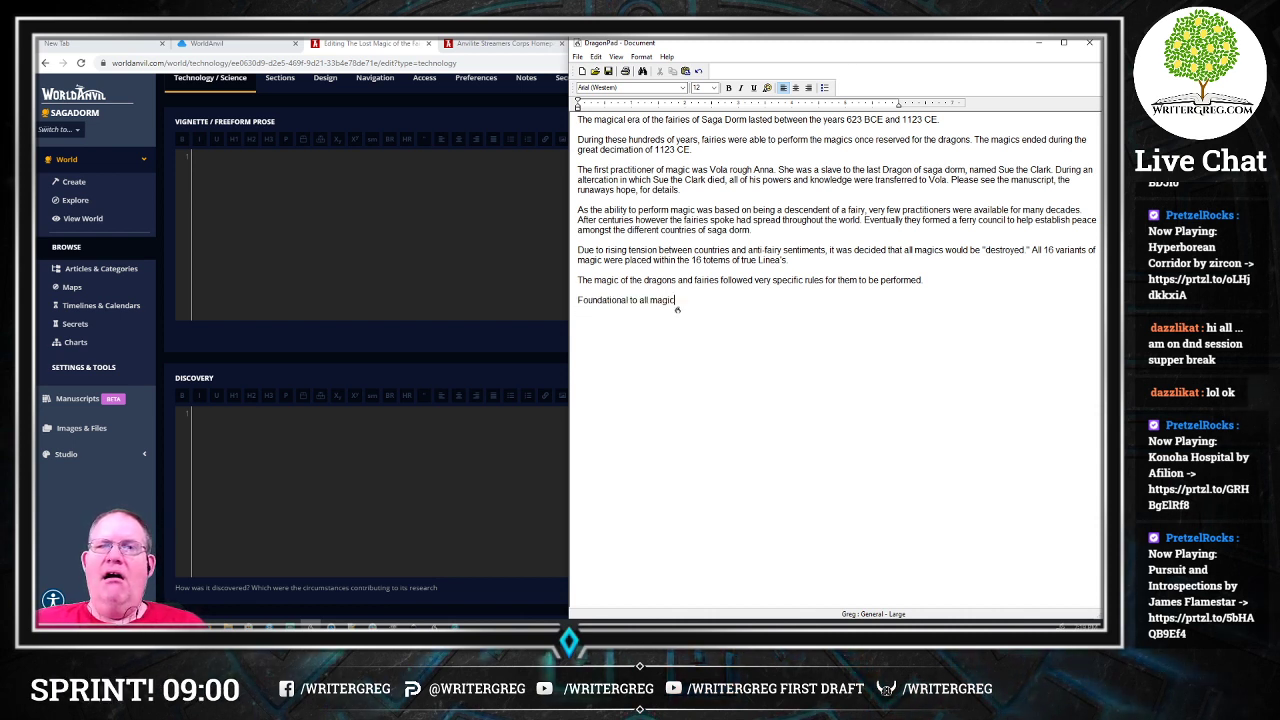
{"action": "type", "text": " or the"}
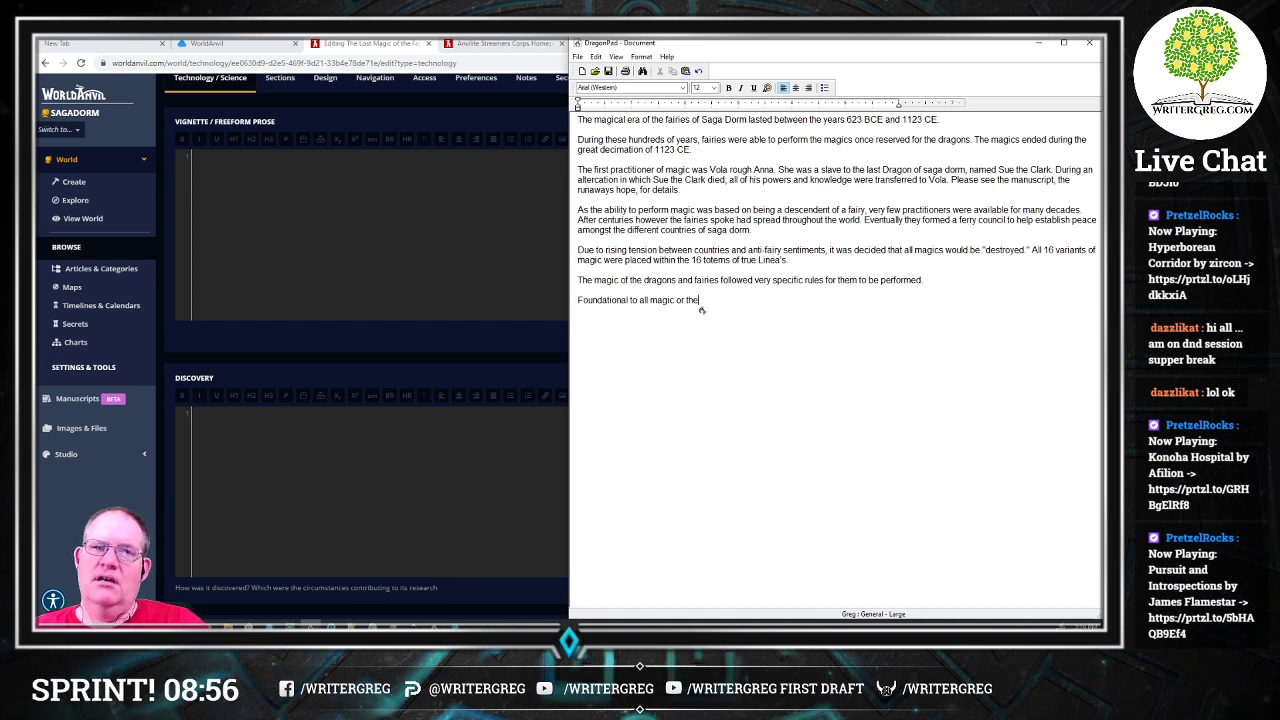
{"action": "type", "text": " cores of the blessed animals"}
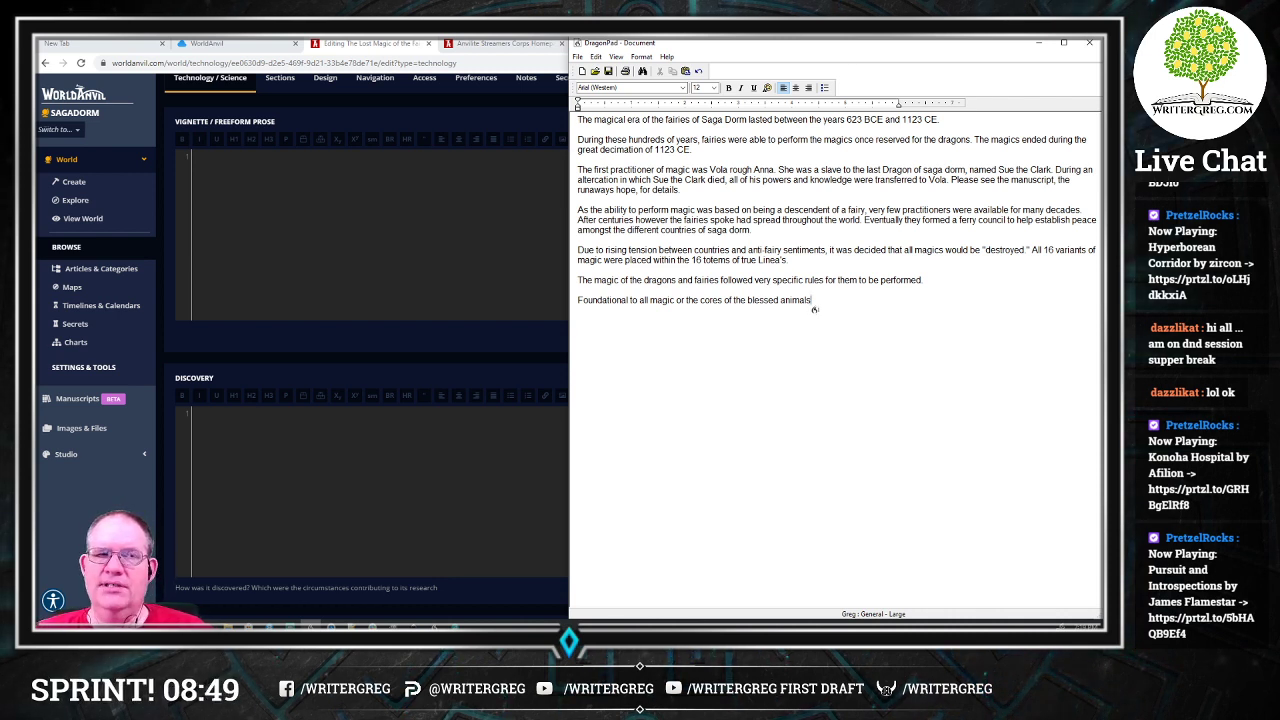
Step: Add the sentence "These petrified crystals consolidated the magical energies of the blessed animals and powered the spells that were used by the fairies"
{"action": "type", "text": ". These petrified crystals"}
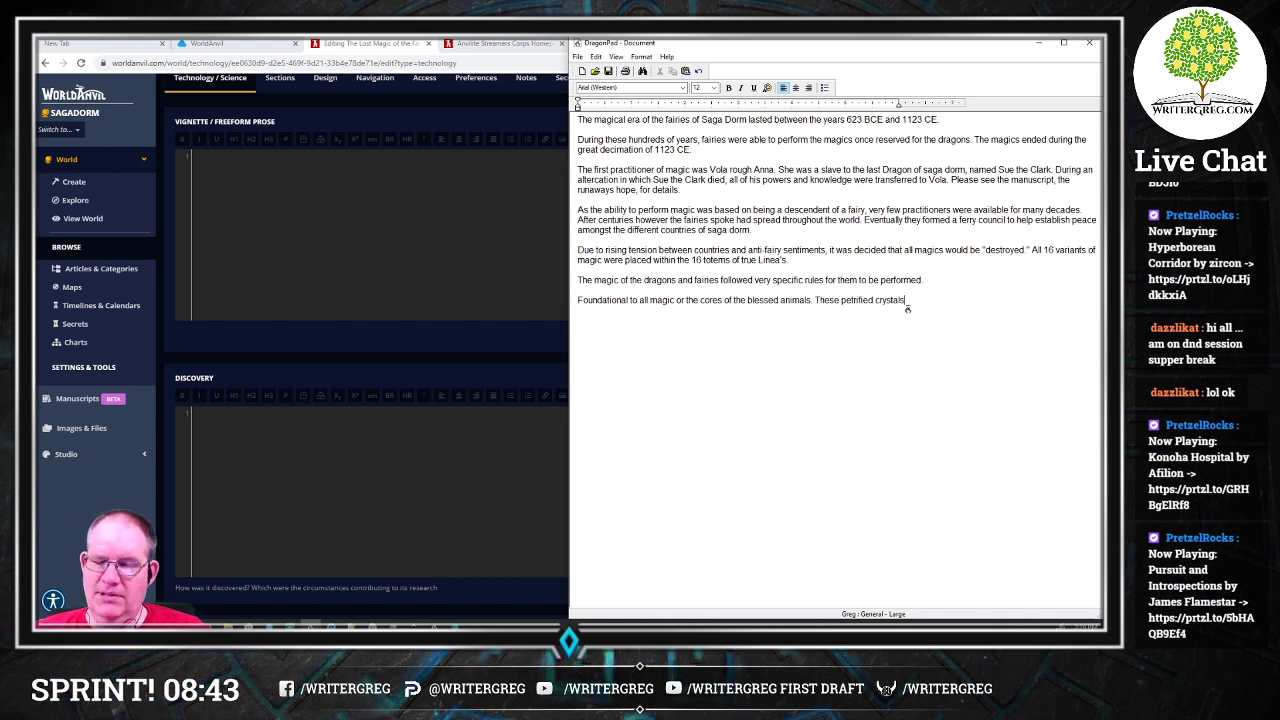
{"action": "type", "text": "consolidated the magical energies of the blessed animals."}
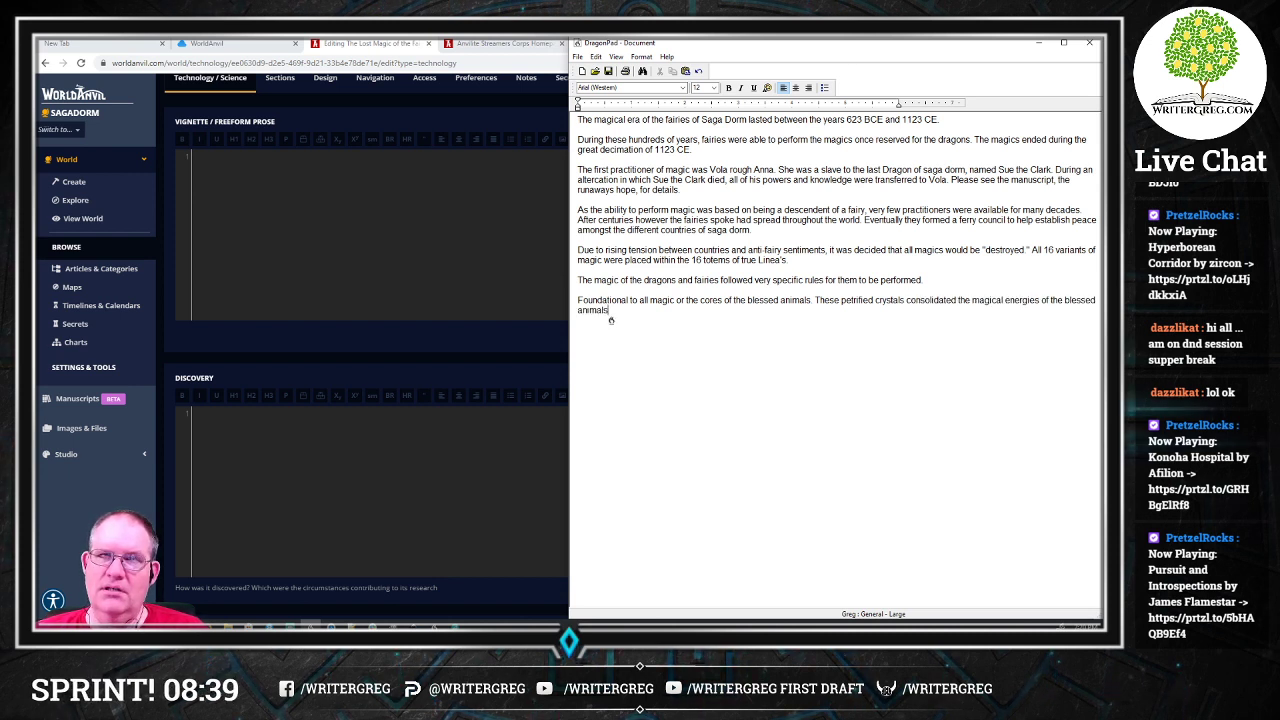
{"action": "key", "text": "BackSpace"}
{"action": "type", "text": " and powered"}
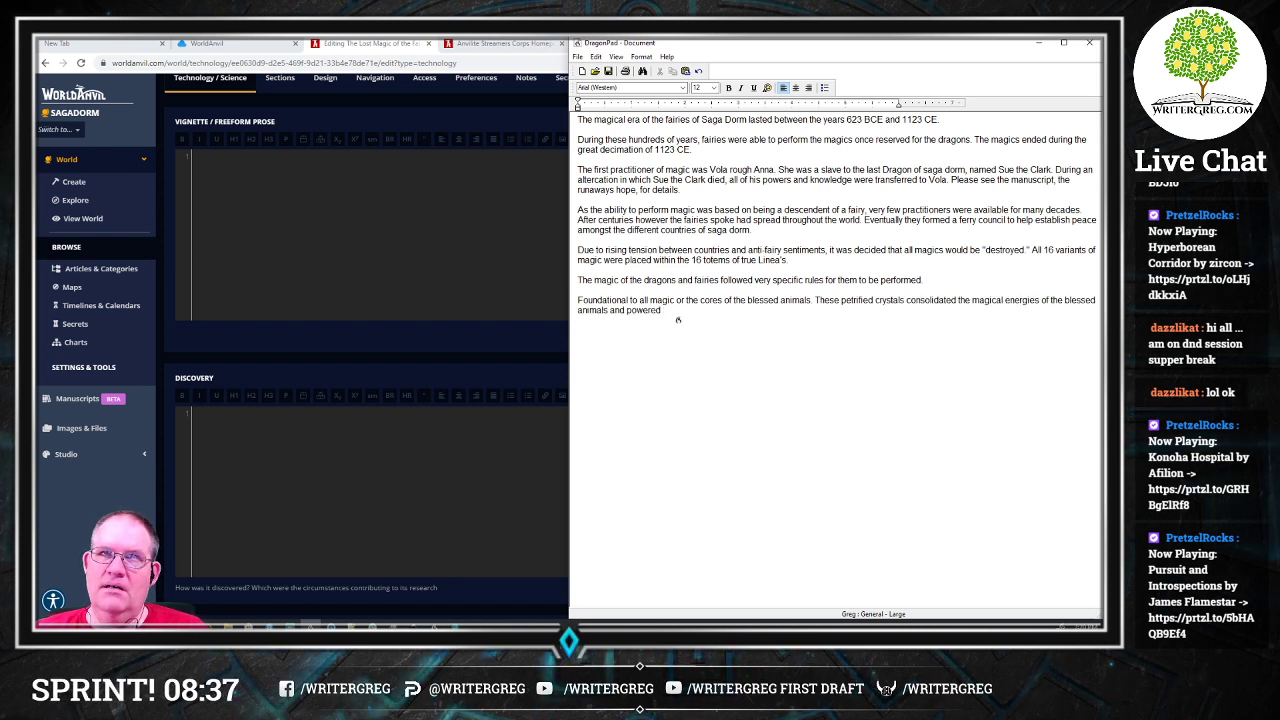
{"action": "type", "text": " the"}
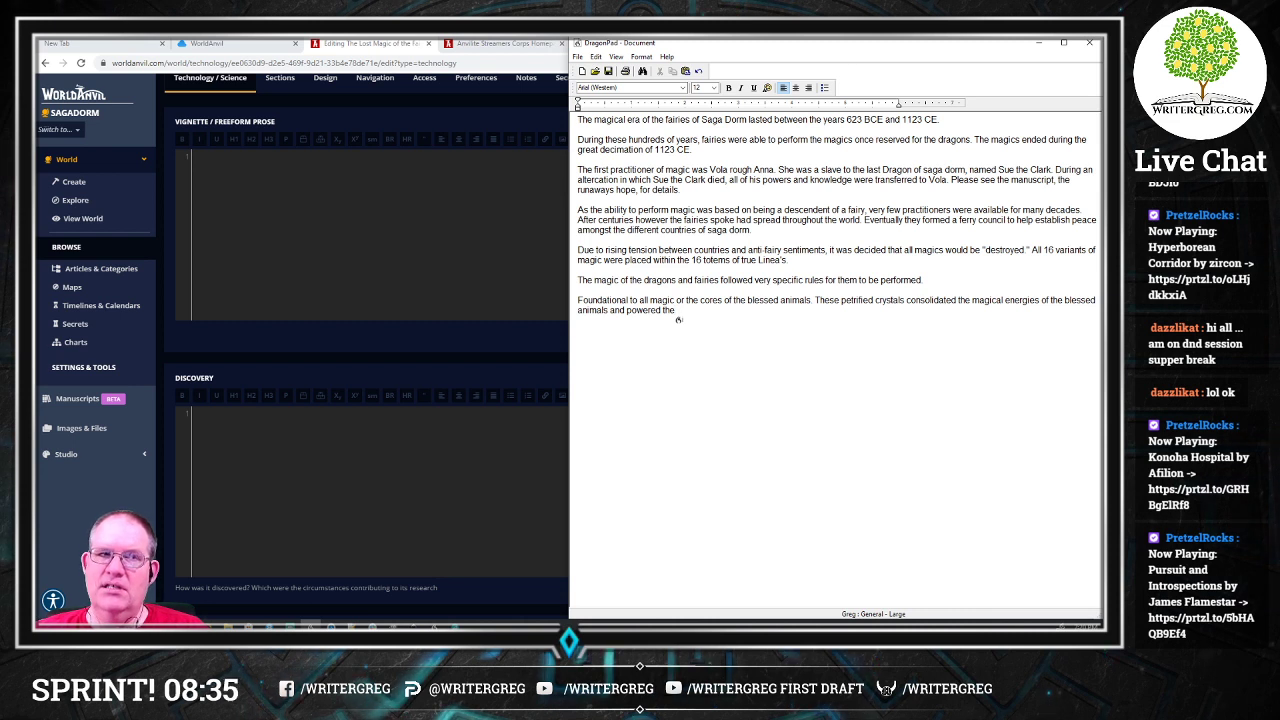
{"action": "type", "text": " spells."}
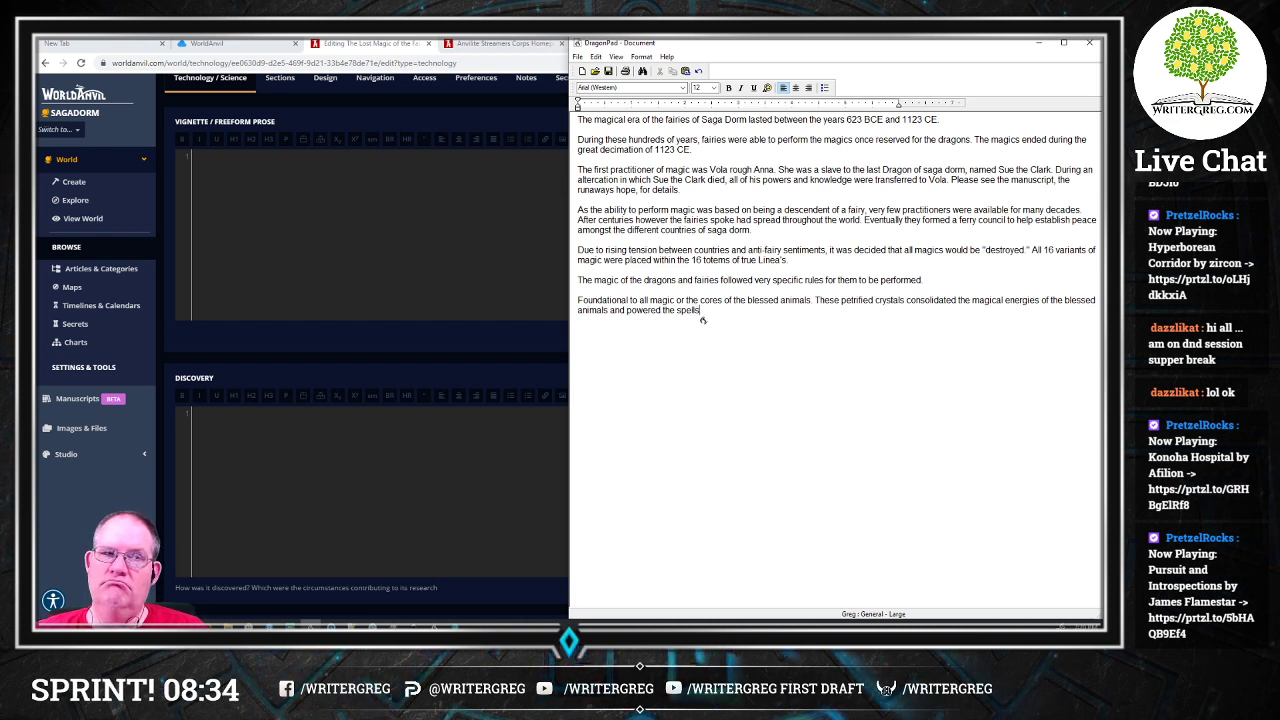
{"action": "type", "text": " that were"}
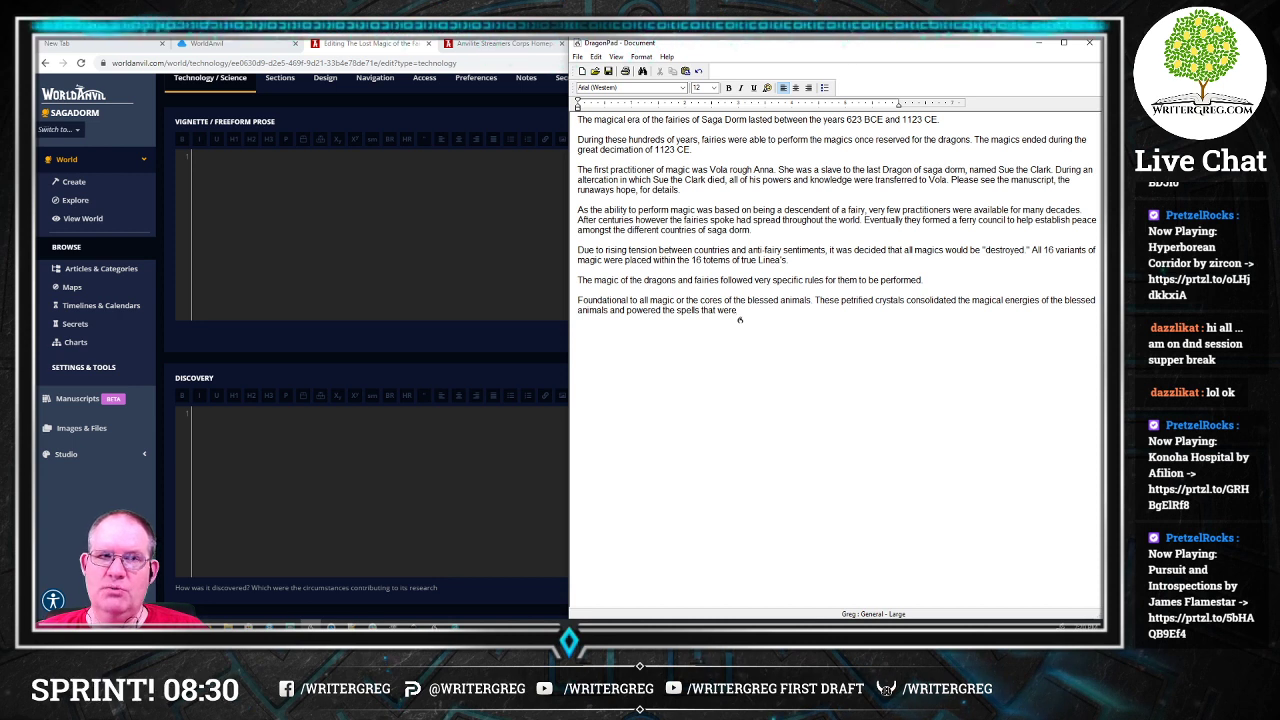
{"action": "type", "text": " used by the fairies"}
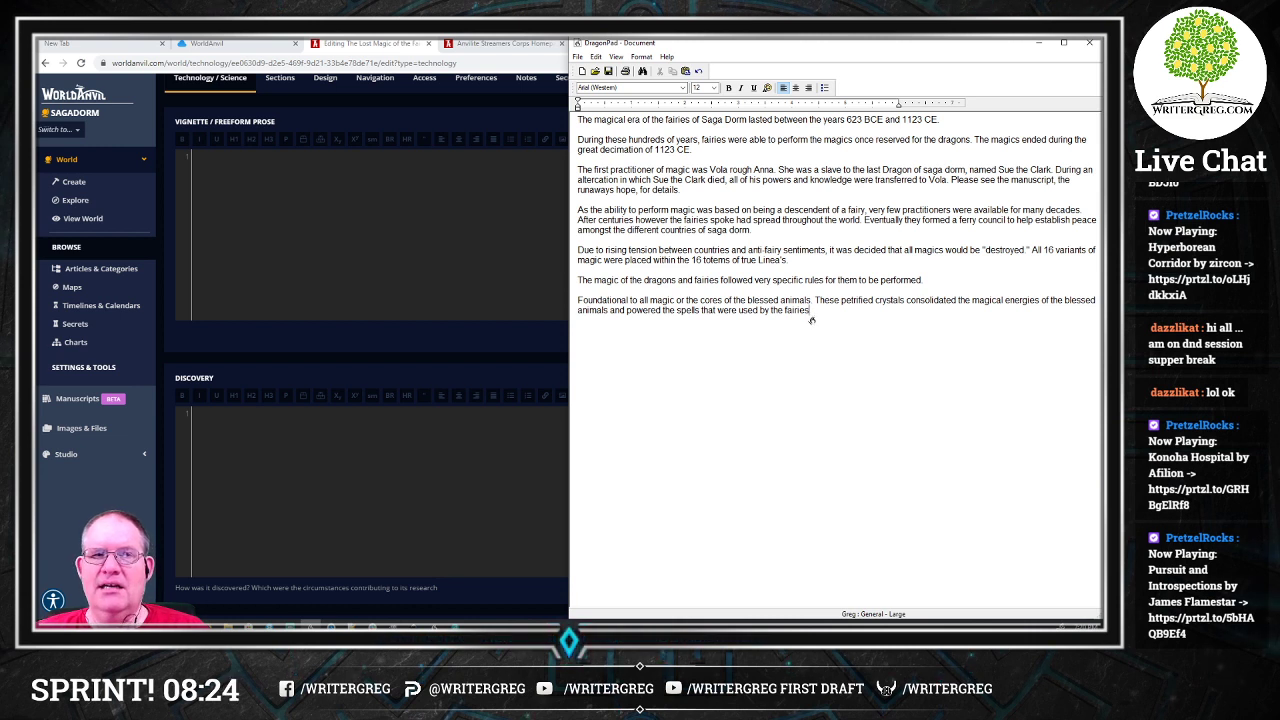
Step: Add the sentence "Depending on the level and complexity of the magic being performed, one or more crystals would be required."
{"action": "type", "text": ". Depending on the level and complexity of"}
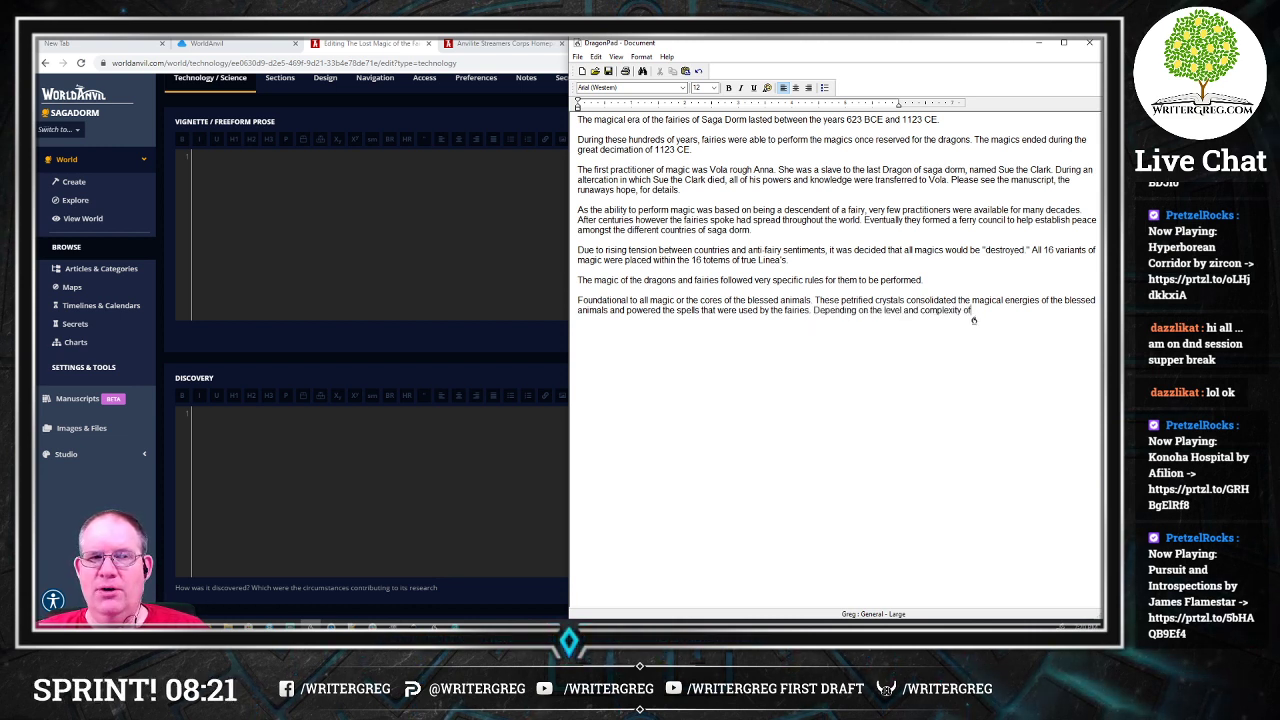
{"action": "type", "text": " the magic being formed"}
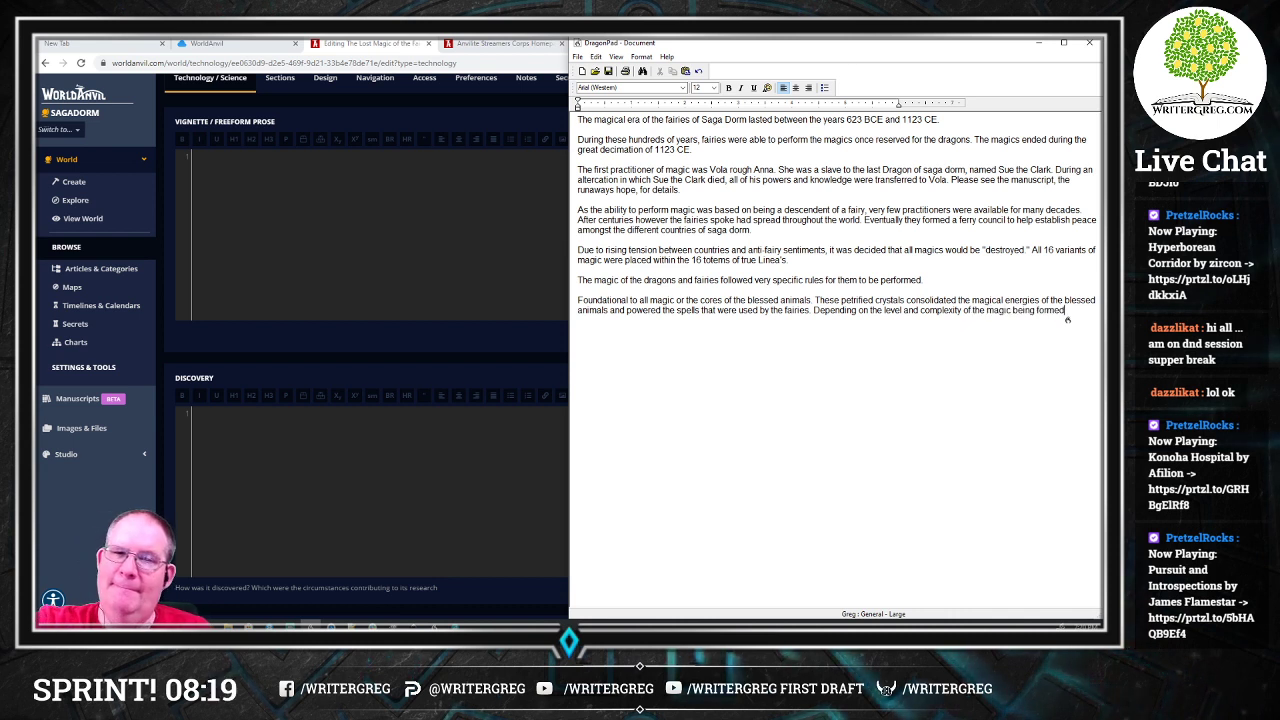
{"action": "key", "text": "BackSpace"}
{"action": "key", "text": "BackSpace"}
{"action": "key", "text": "BackSpace"}
{"action": "key", "text": "BackSpace"}
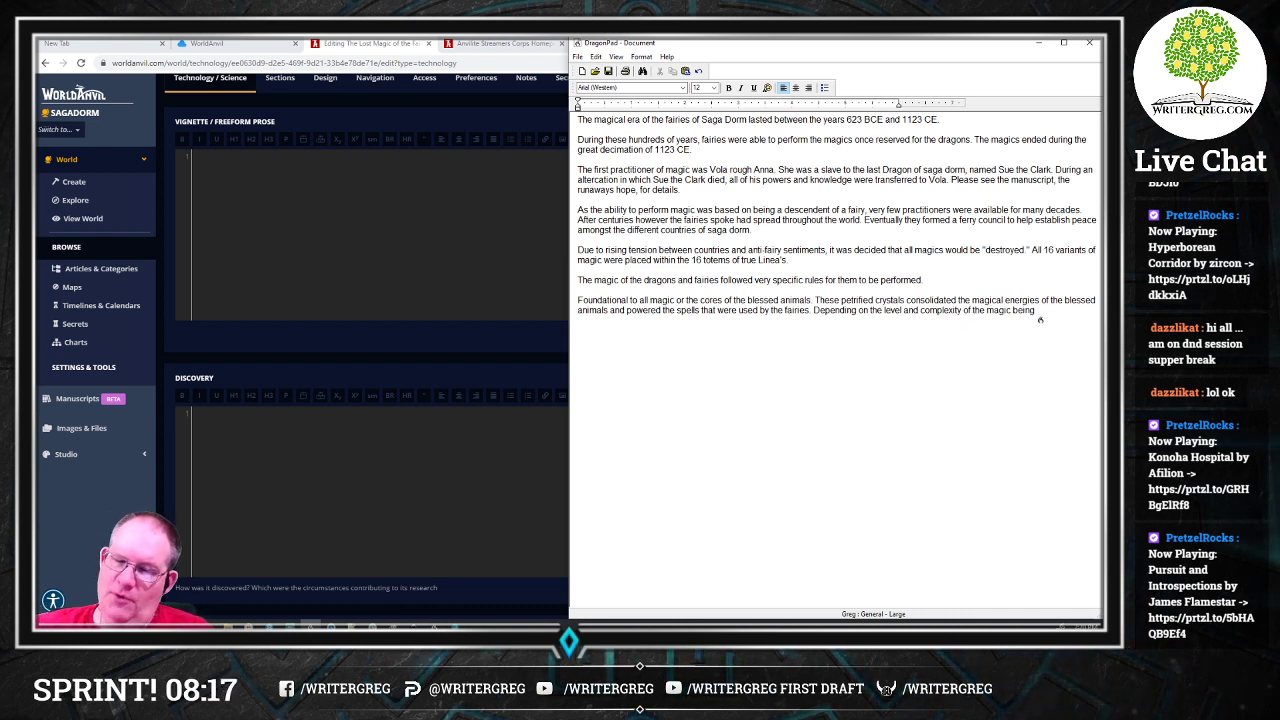
{"action": "type", "text": "performed"}
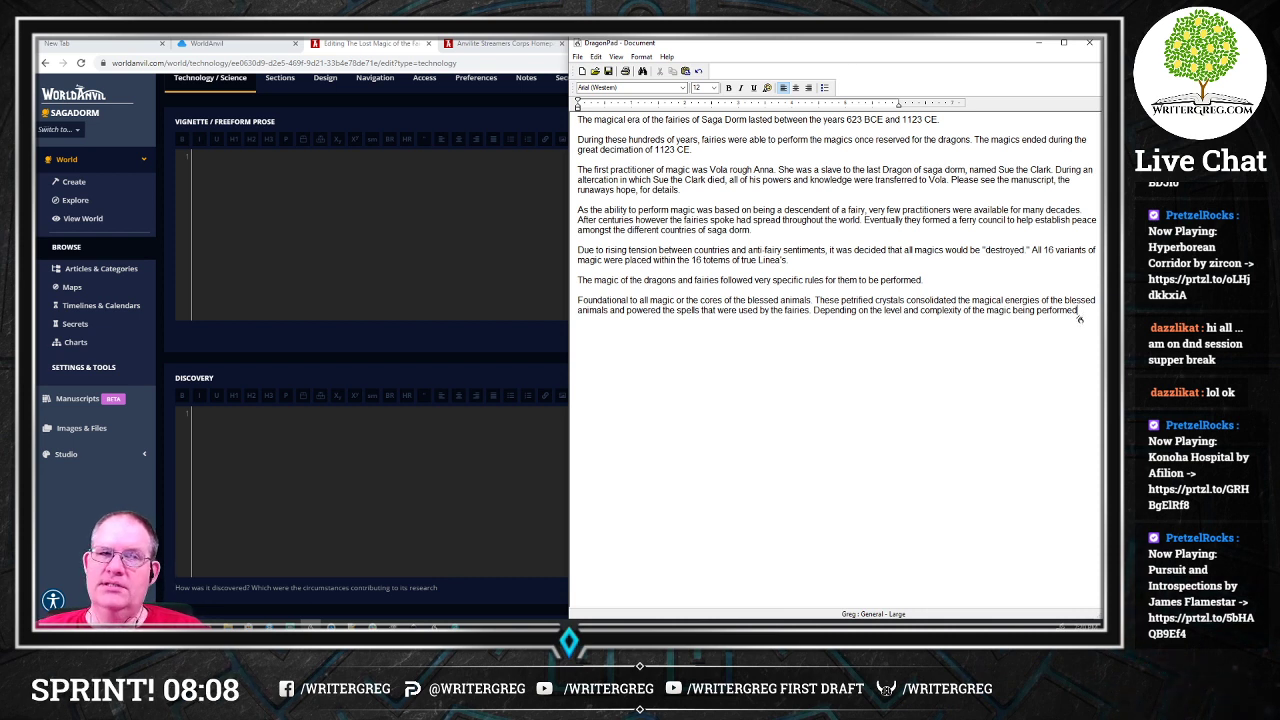
{"action": "type", "text": ", one or more crystals."}
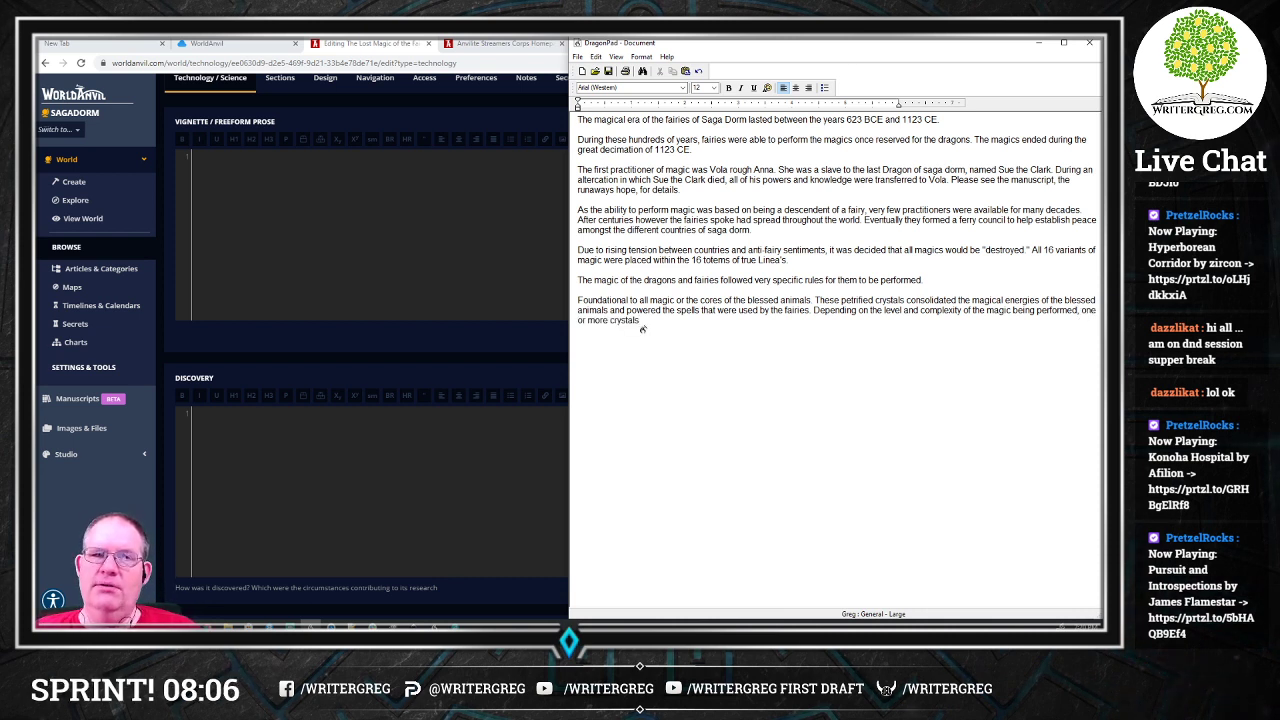
{"action": "type", "text": " would be required."}
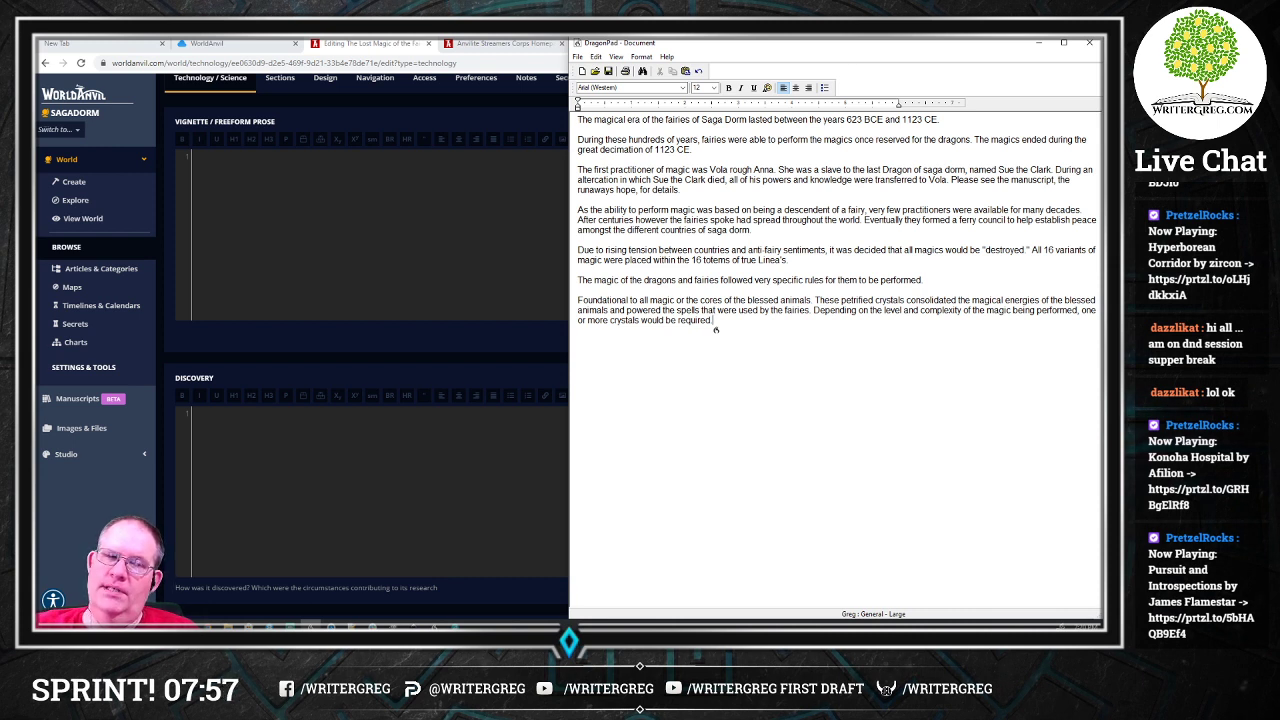
Step: Close the seventh paragraph with the sentence "Please see cores for more details." and begin a new paragraph
{"action": "type", "text": "Please see"}
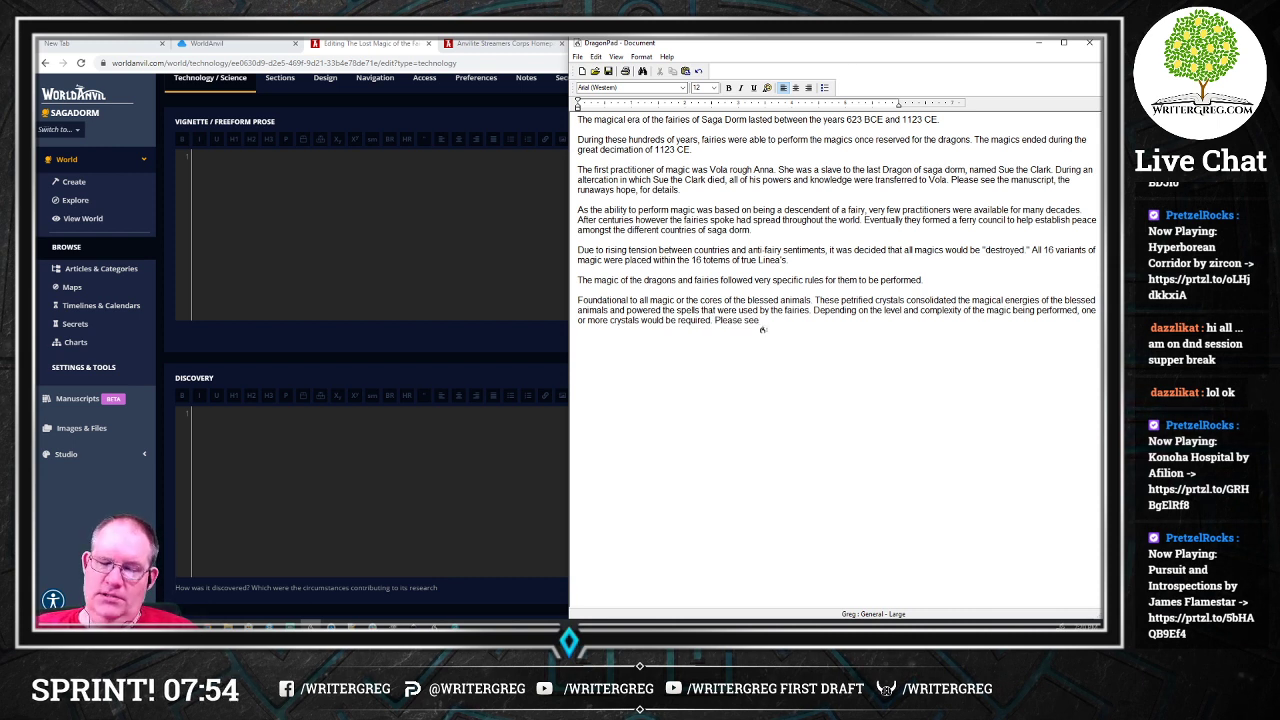
{"action": "type", "text": " cores"}
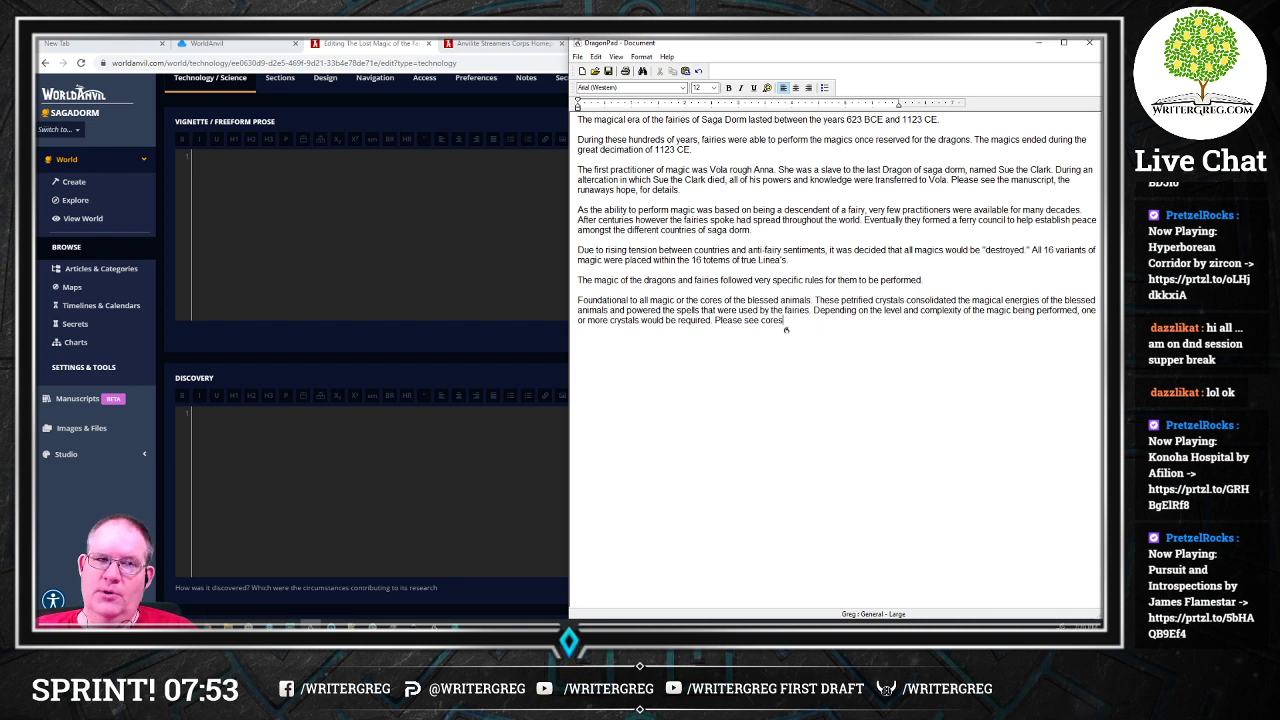
{"action": "type", "text": " for more details"}
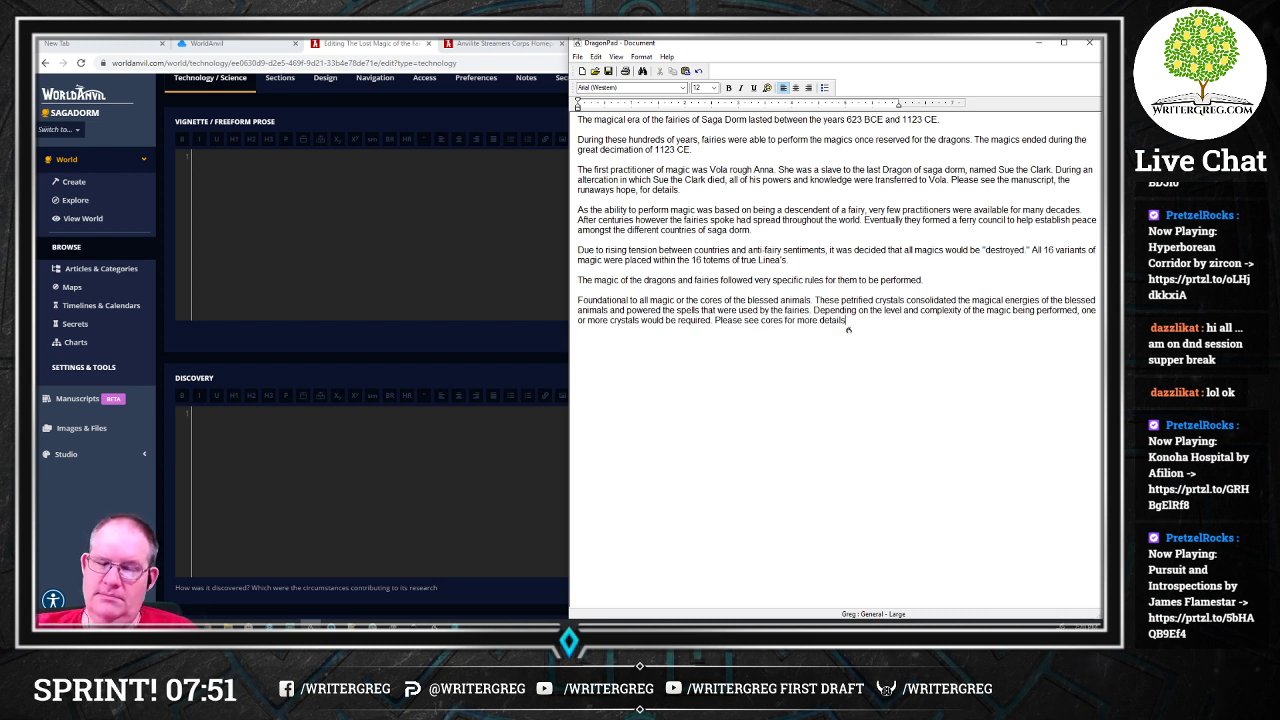
{"action": "key", "text": "Return"}
{"action": "key", "text": "Return"}
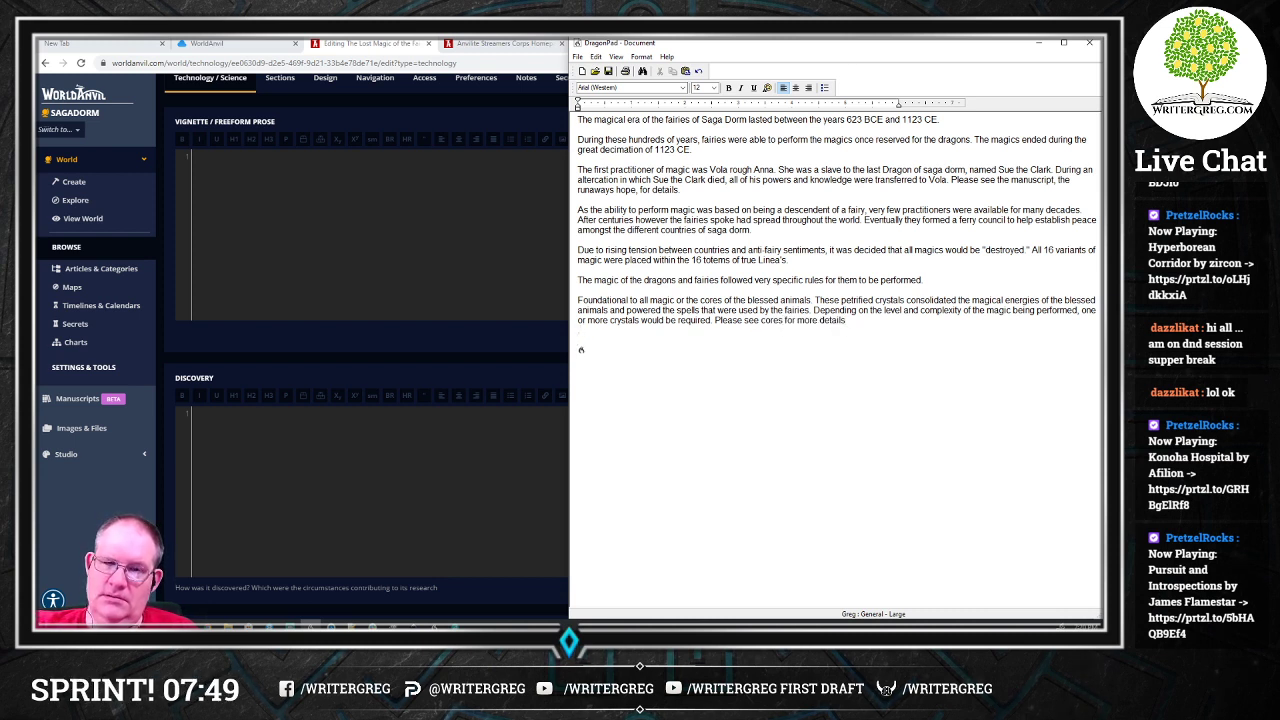
{"action": "key", "text": "BackSpace"}
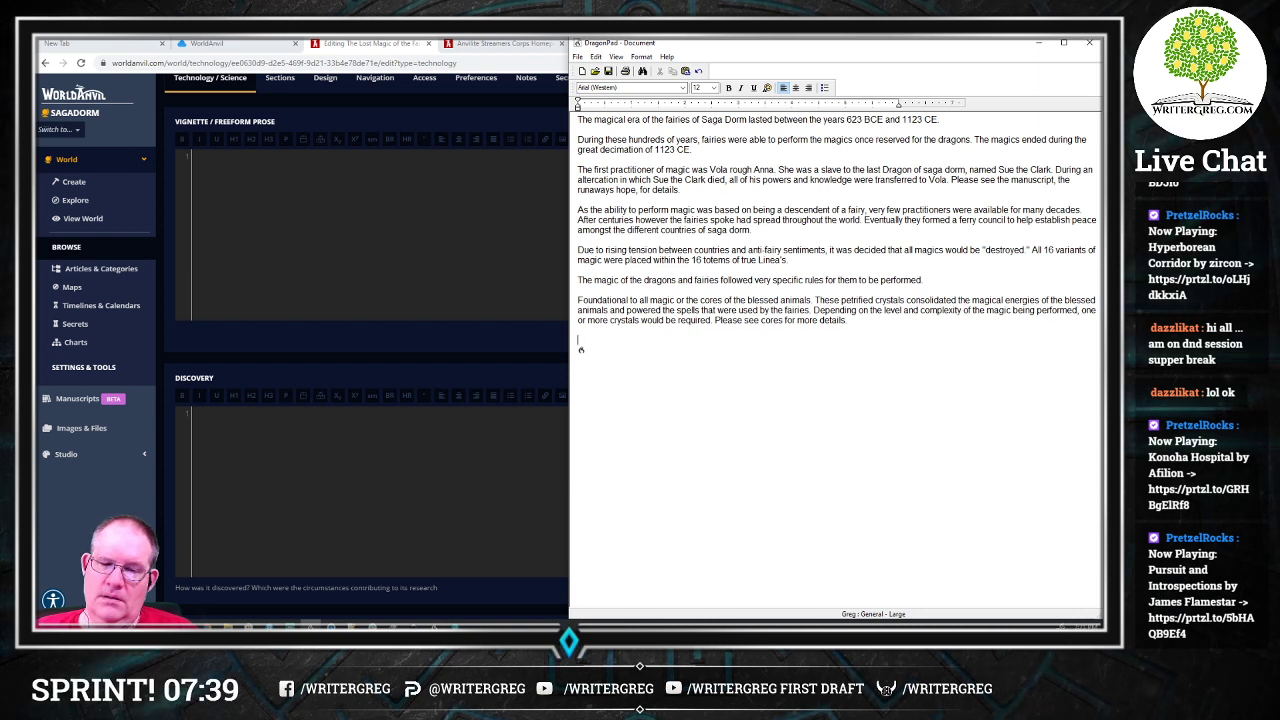
Step: Start the eighth paragraph with the sentence "The magical spells performed by the fairies came in multiple forms."
{"action": "type", "text": "The"}
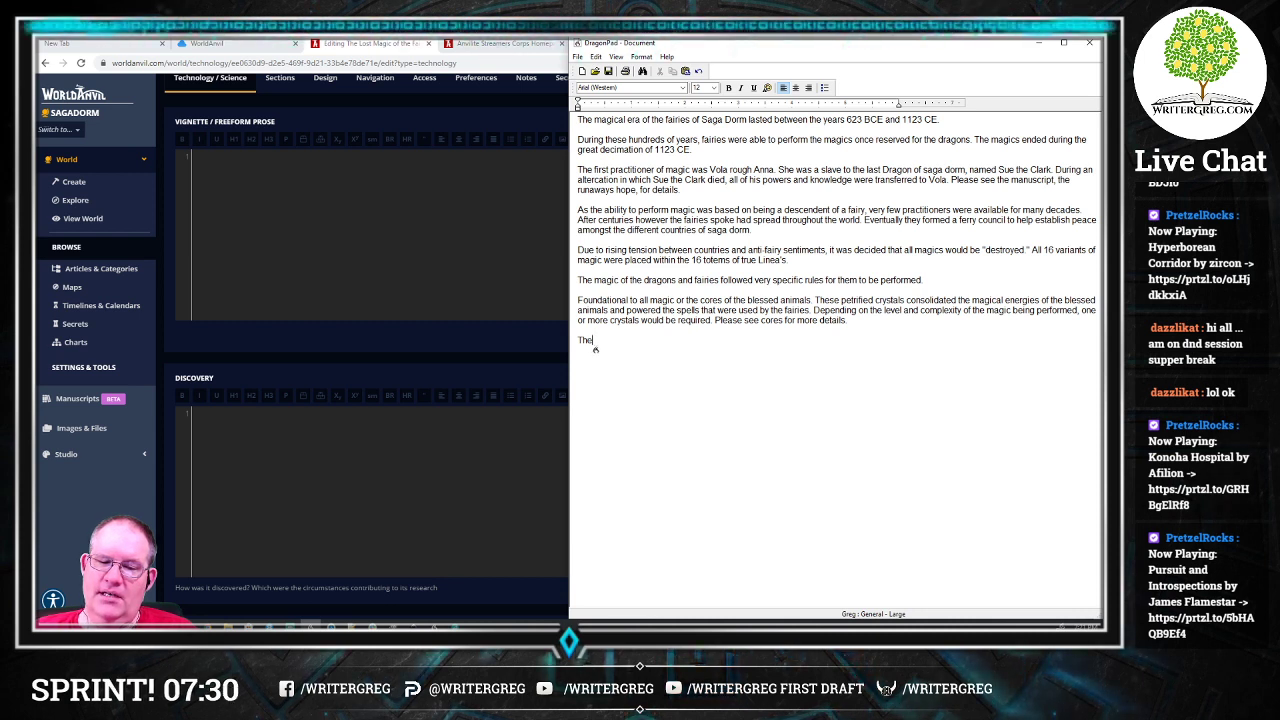
{"action": "type", "text": "magical spells performed by the fairies"}
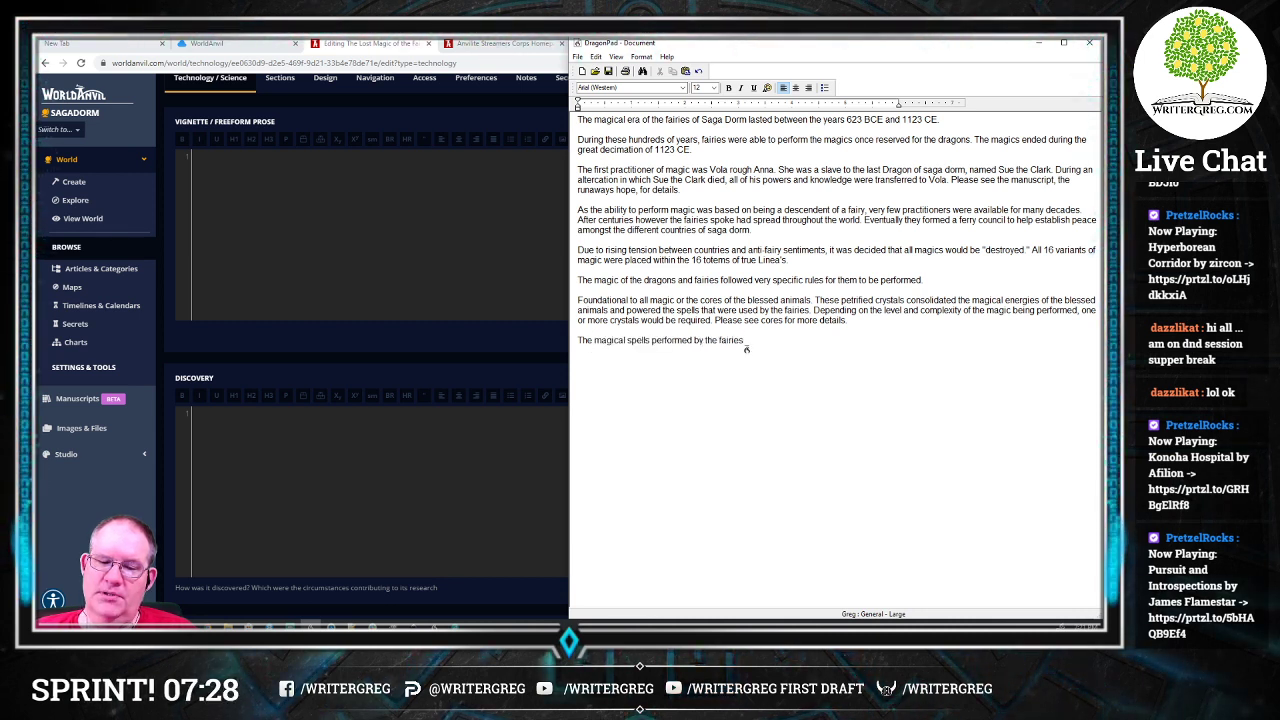
{"action": "type", "text": " came in multiple forms"}
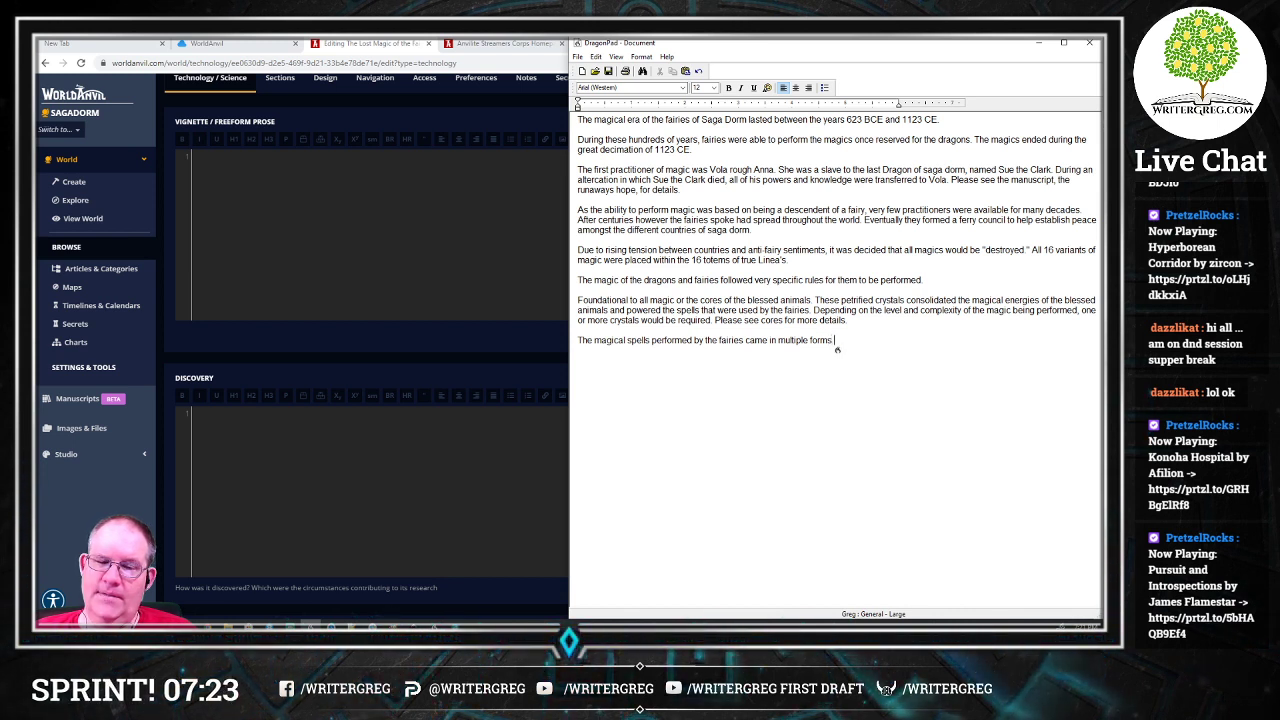
{"action": "type", "text": "."}
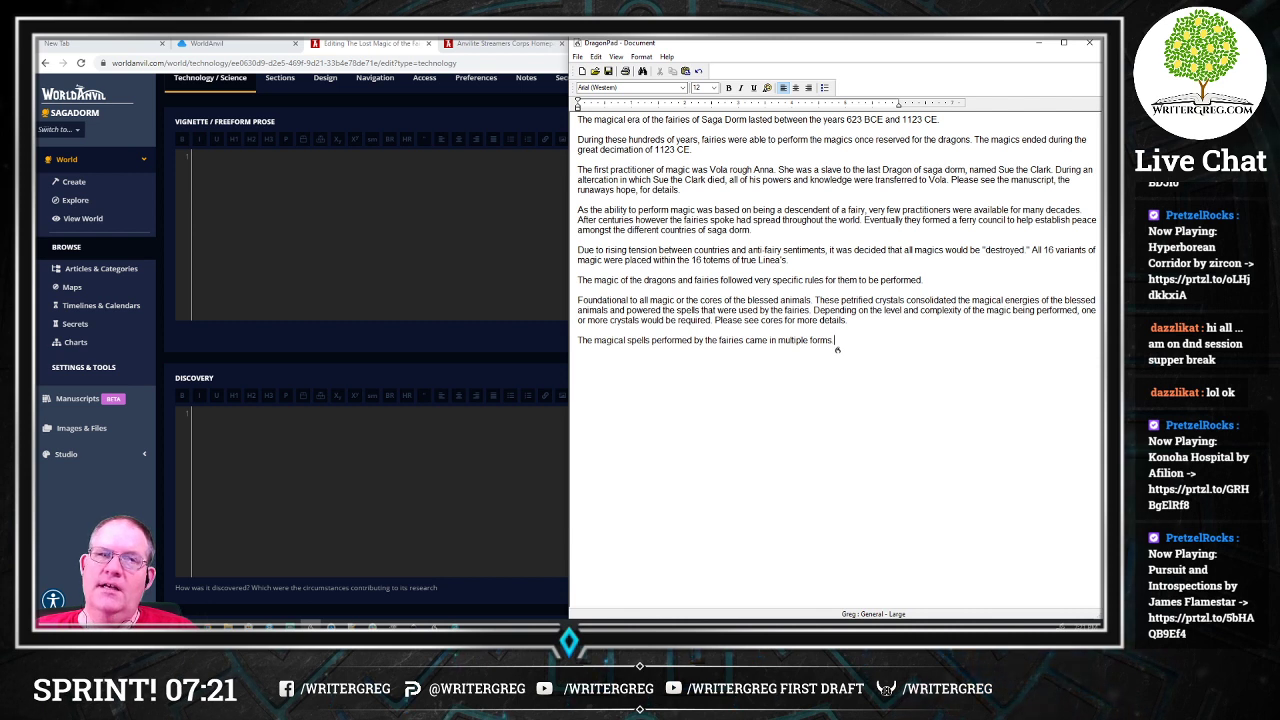
Step: Add the sentence "The lowest level of magic that was performed required a sign language to be cast."
{"action": "type", "text": " The lowest"}
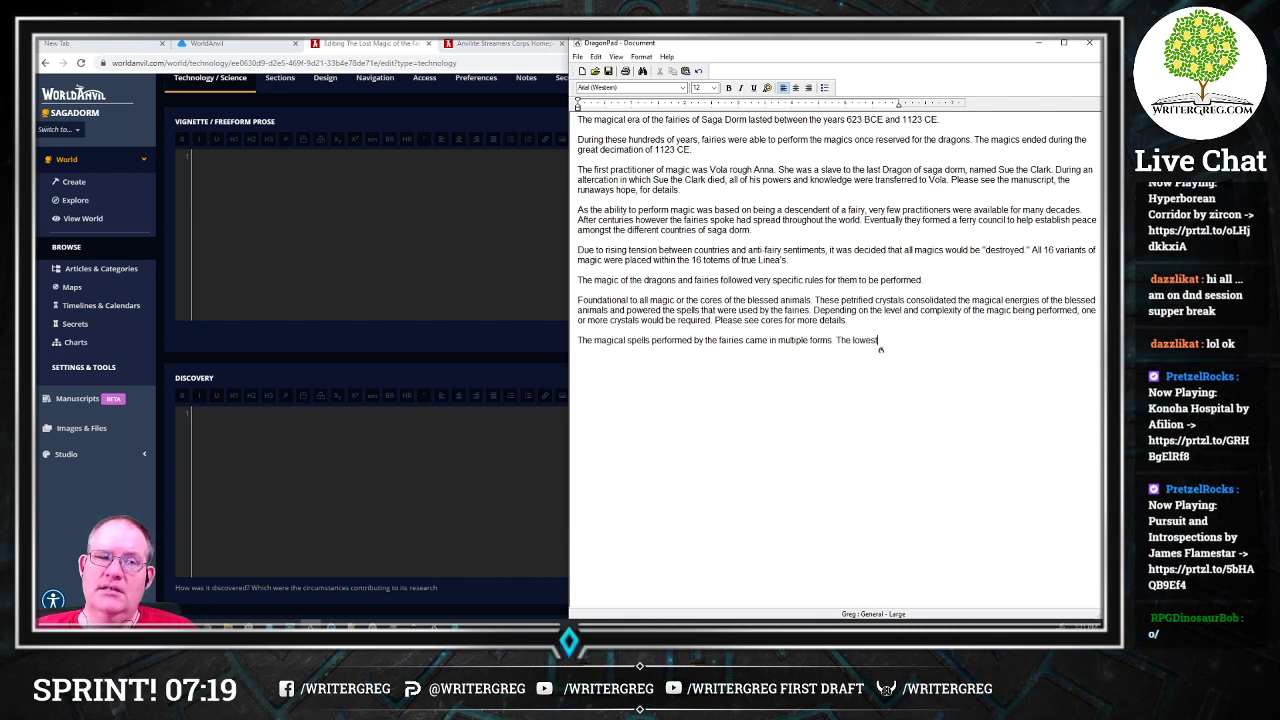
{"action": "type", "text": " level of"}
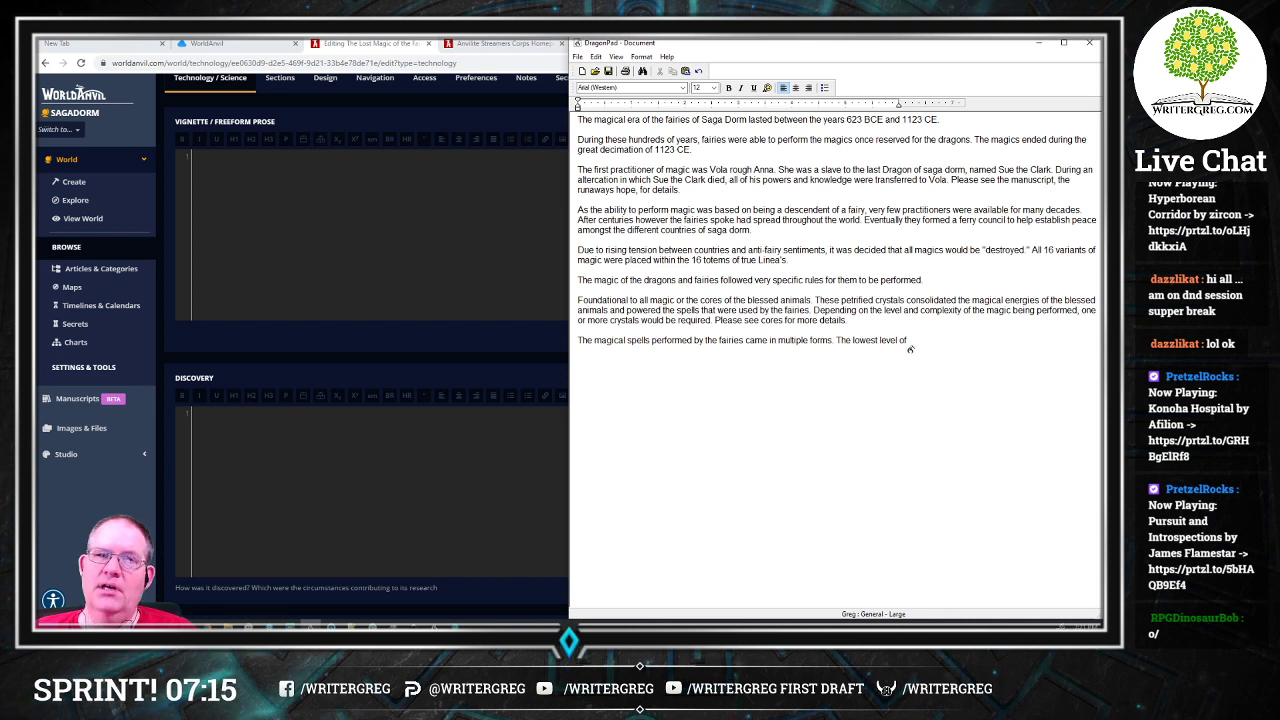
{"action": "type", "text": " magic that was performed"}
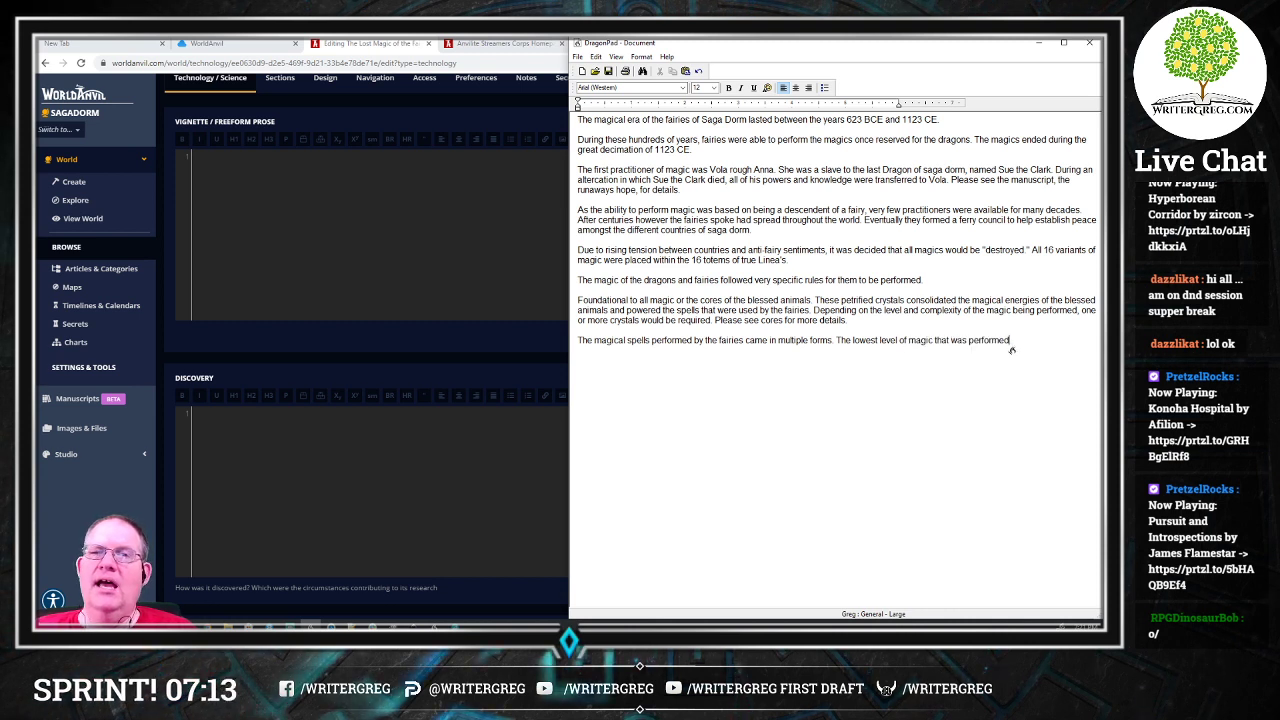
{"action": "type", "text": " required"}
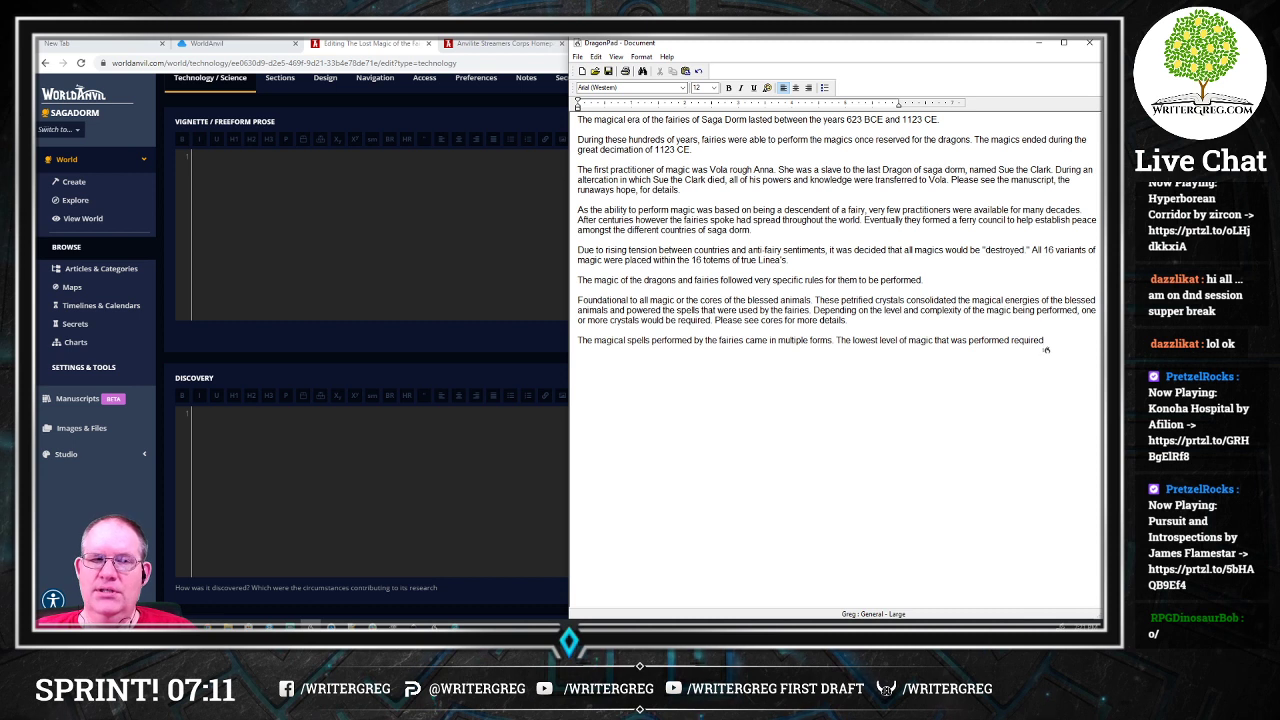
{"action": "type", "text": " a sign language"}
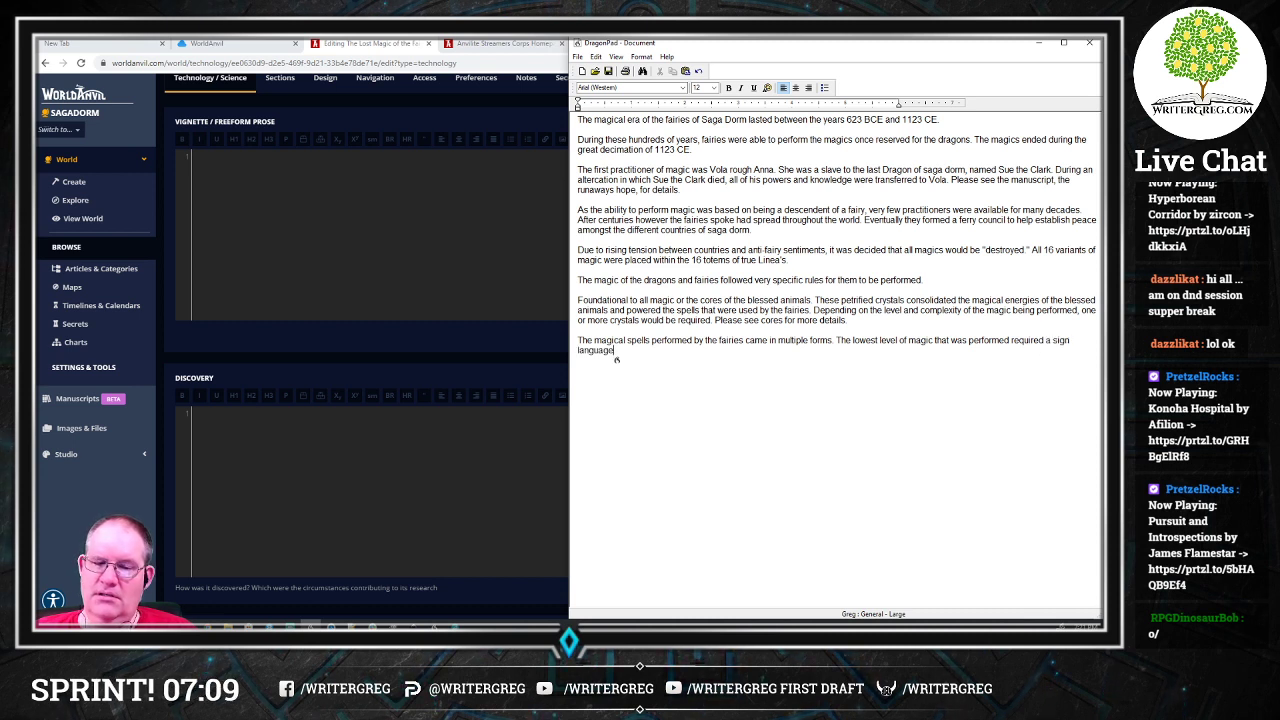
{"action": "type", "text": "."}
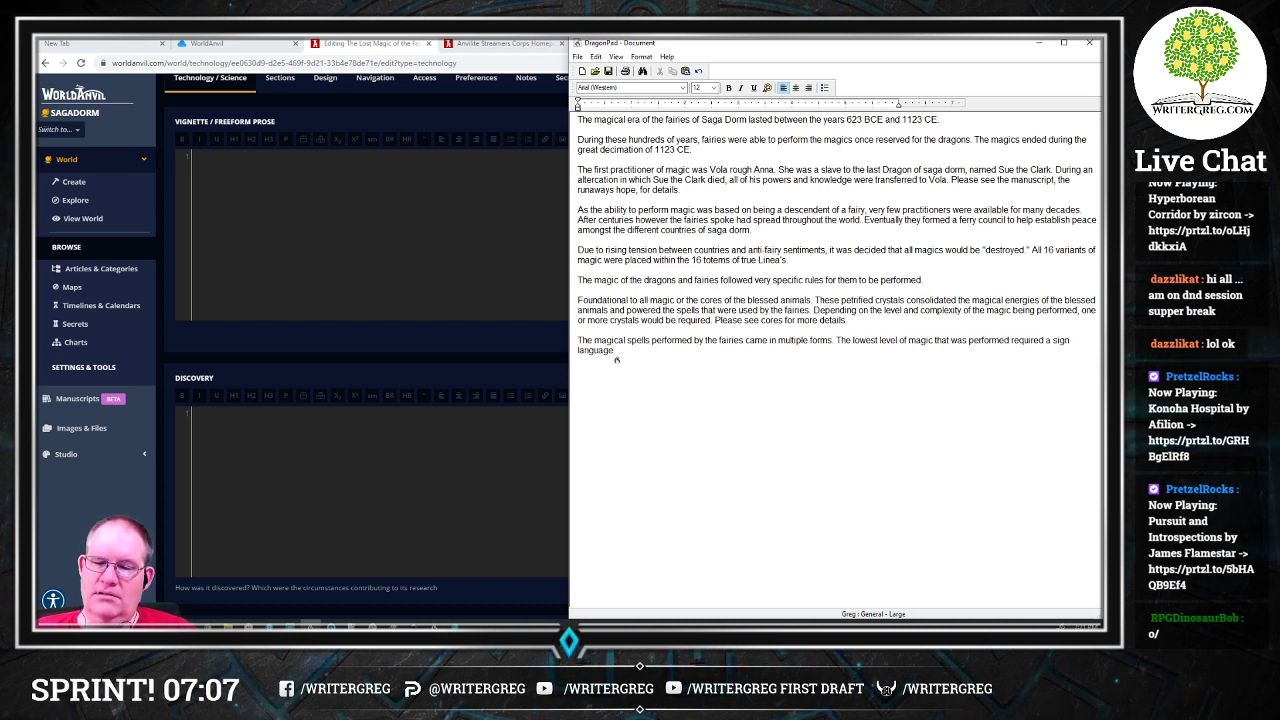
{"action": "key", "text": "BackSpace"}
{"action": "type", "text": "to be cast"}
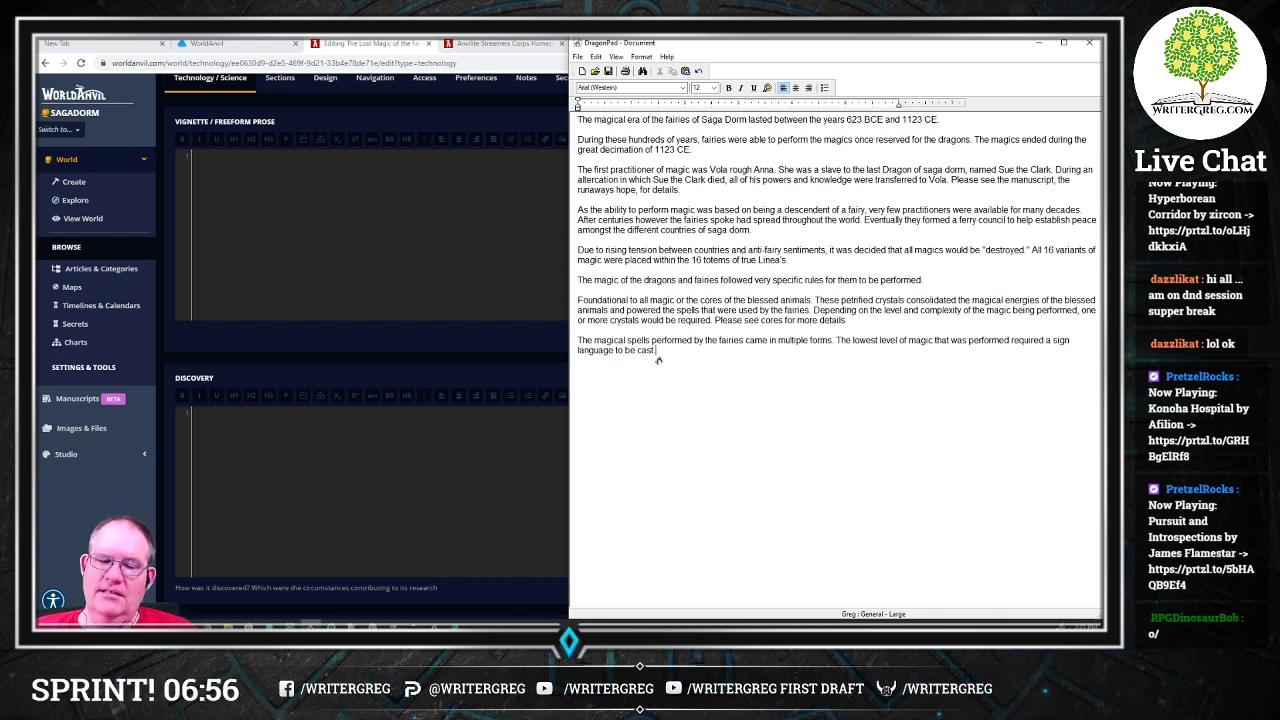
Step: Add the sentence "The dragons when they performed their magic, would waive their clause through the air and trace glyphs to invoke the magics"
{"action": "type", "text": "The dragons"}
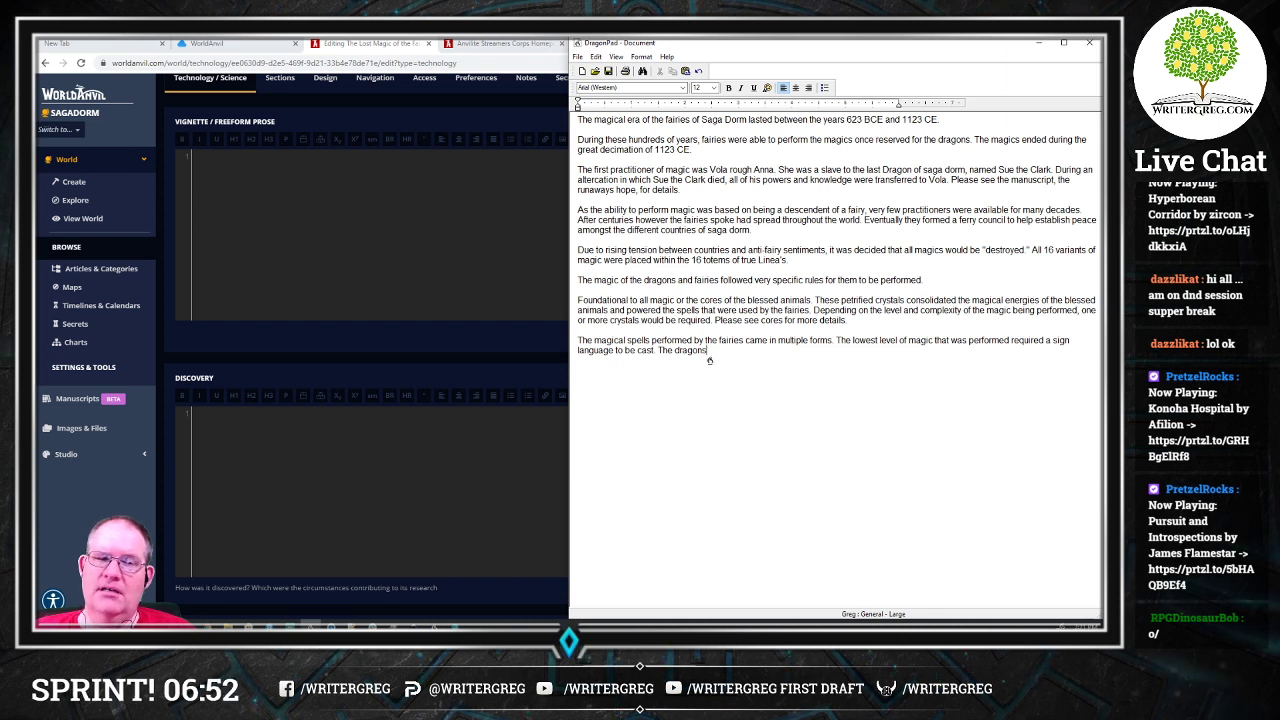
{"action": "type", "text": " when they performed their magic, would"}
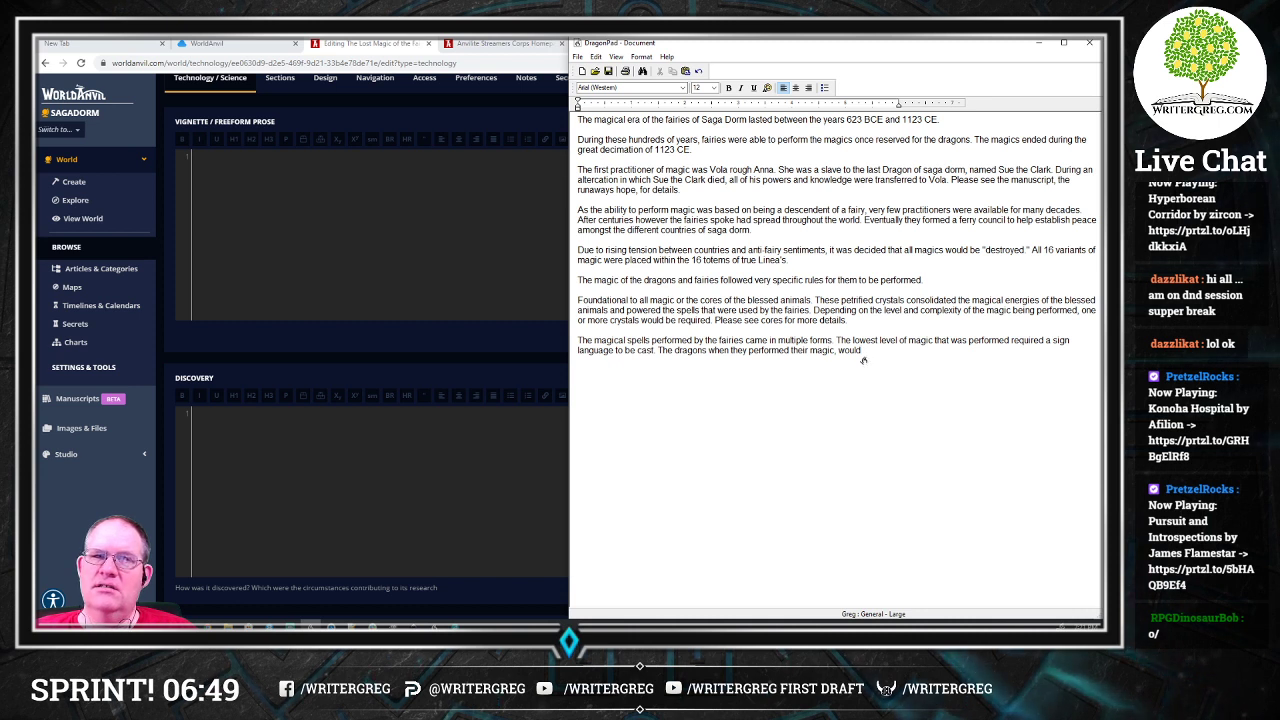
{"action": "type", "text": " waive their clause."}
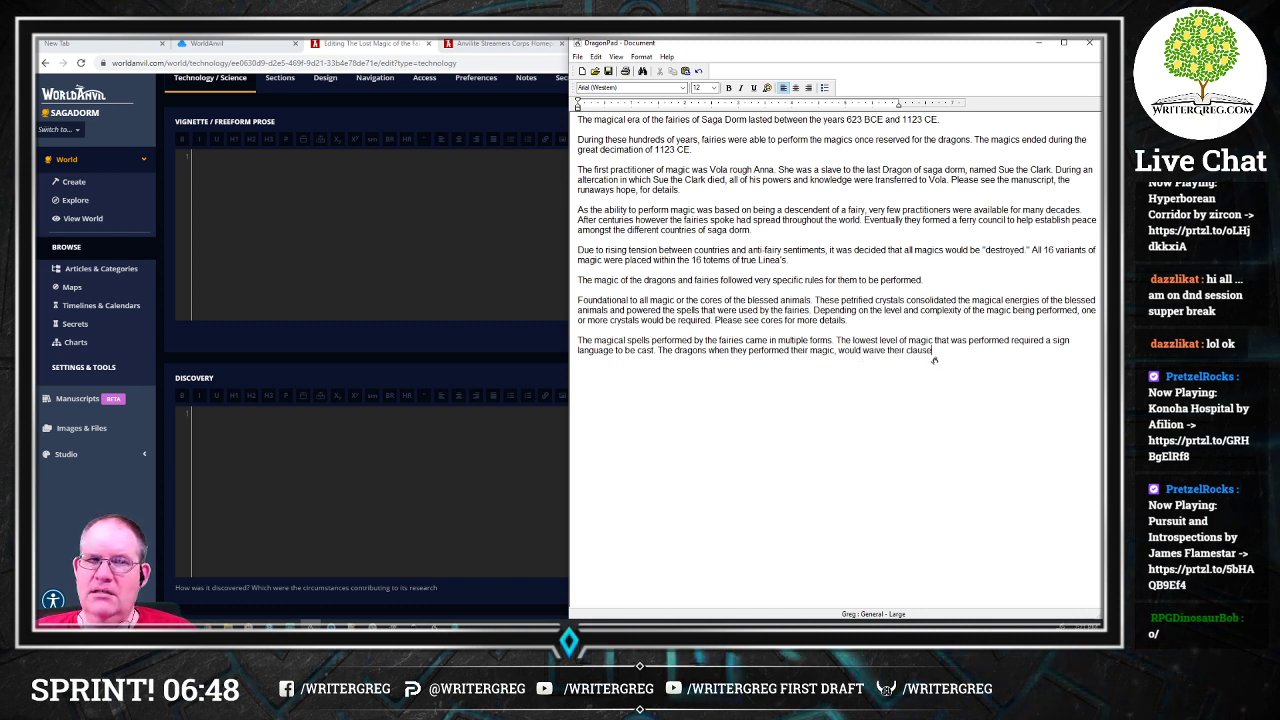
{"action": "key", "text": "BackSpace"}
{"action": "type", "text": "through the air"}
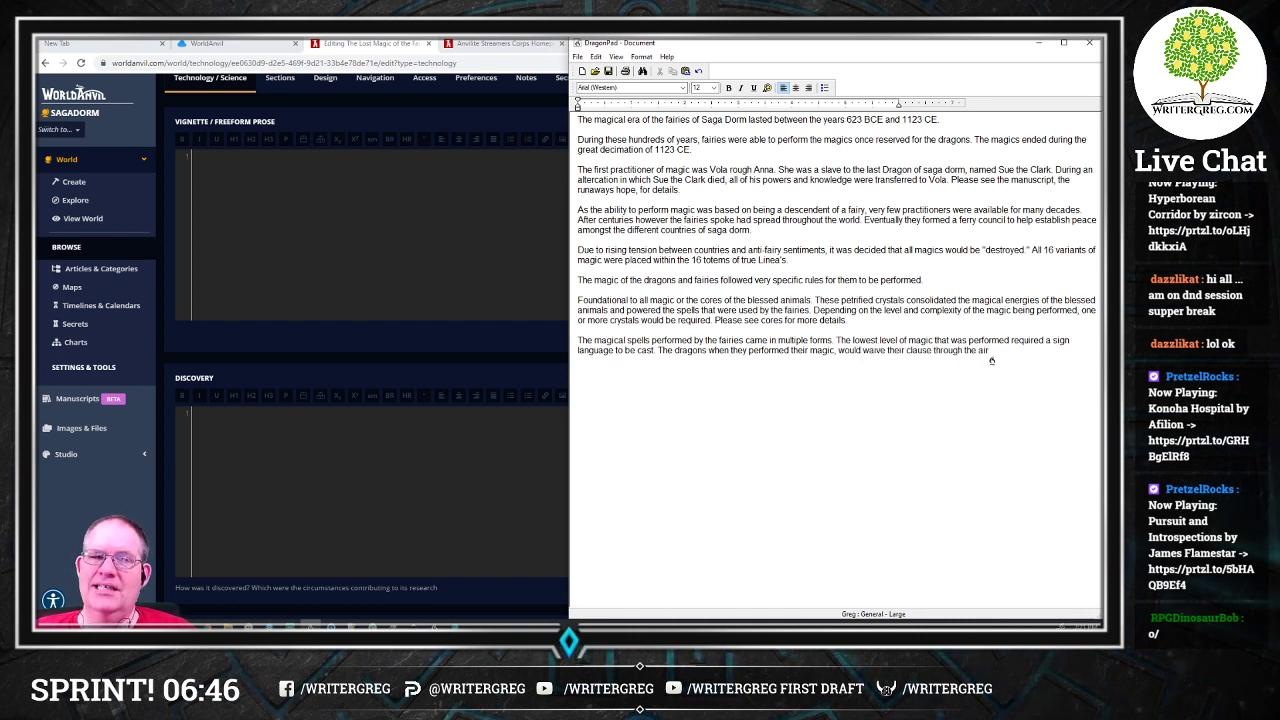
{"action": "type", "text": " and trace glyphs"}
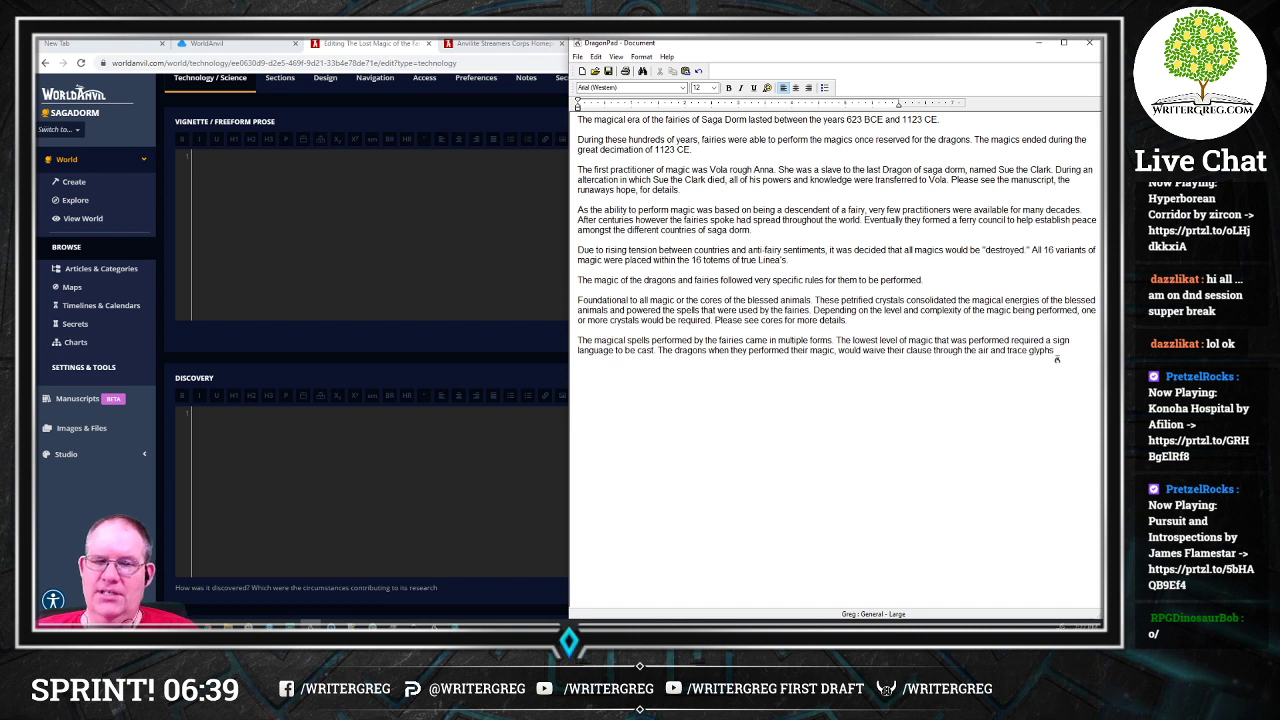
{"action": "type", "text": "to invoke the magics"}
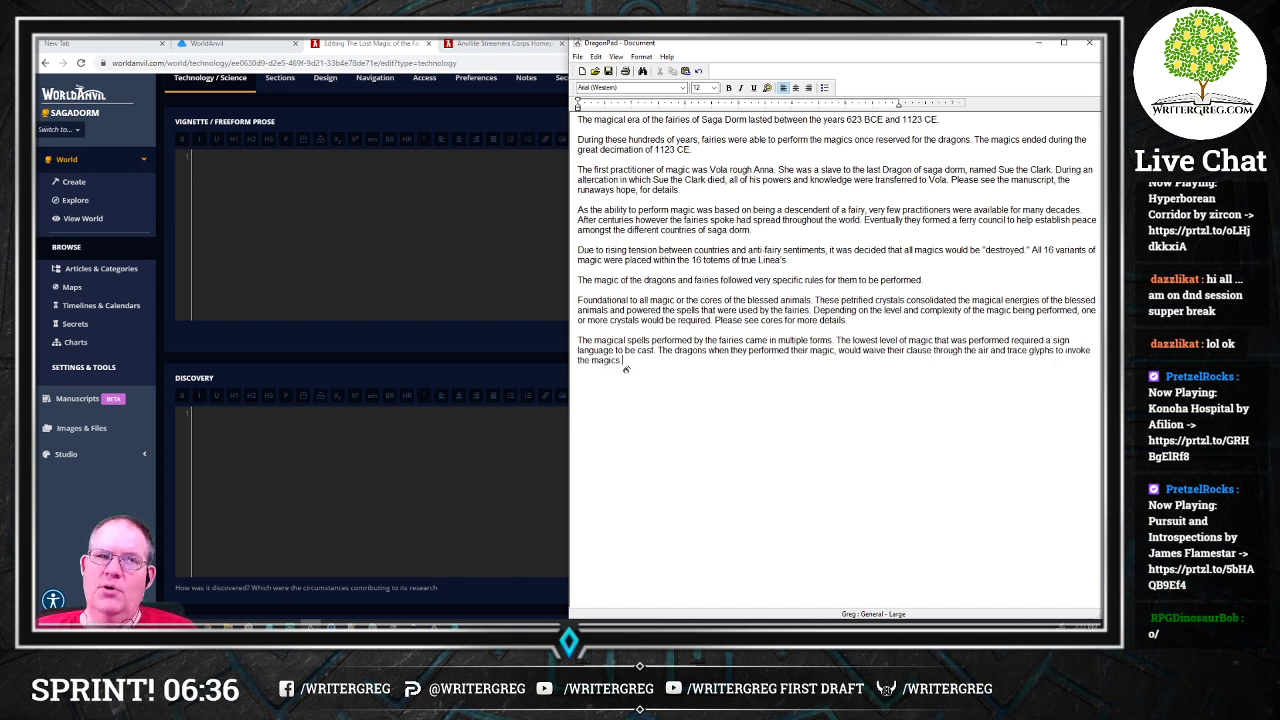
Step: Add the sentence "The more dexterous or flexible the dragons appendages, the more complicated the magic being performed could be"
{"action": "type", "text": ". The more"}
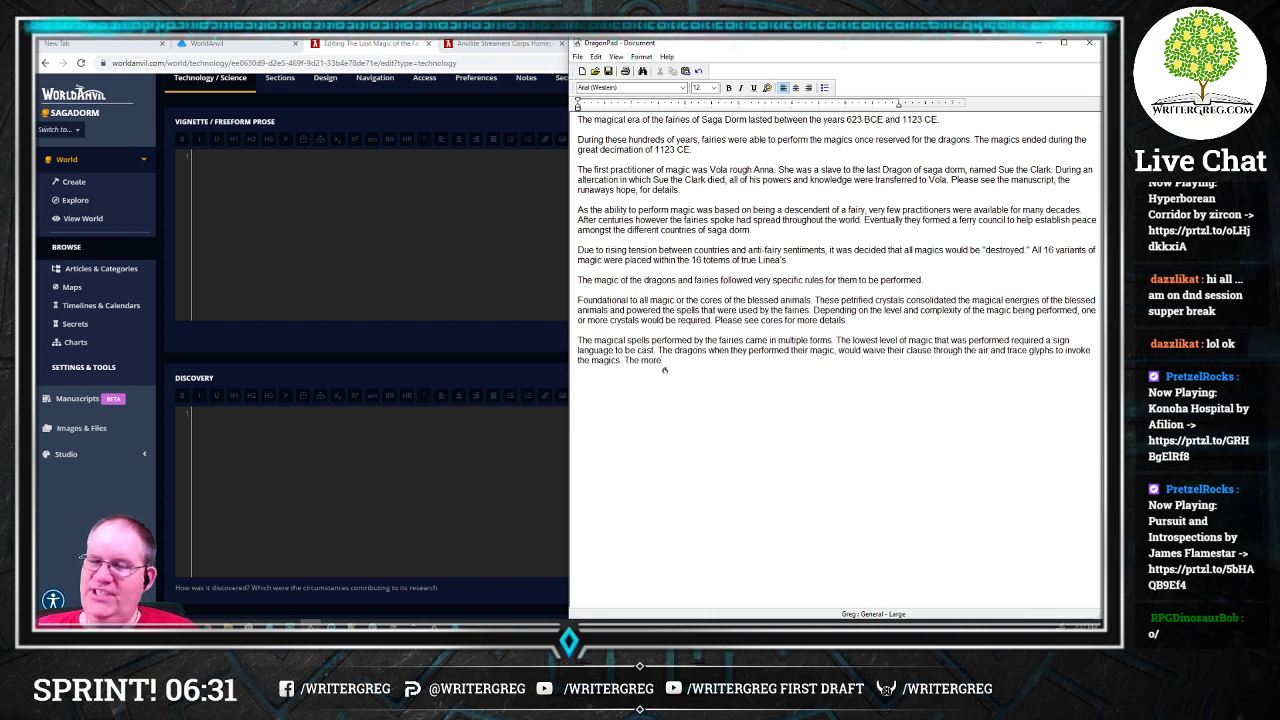
{"action": "type", "text": " dexterous"}
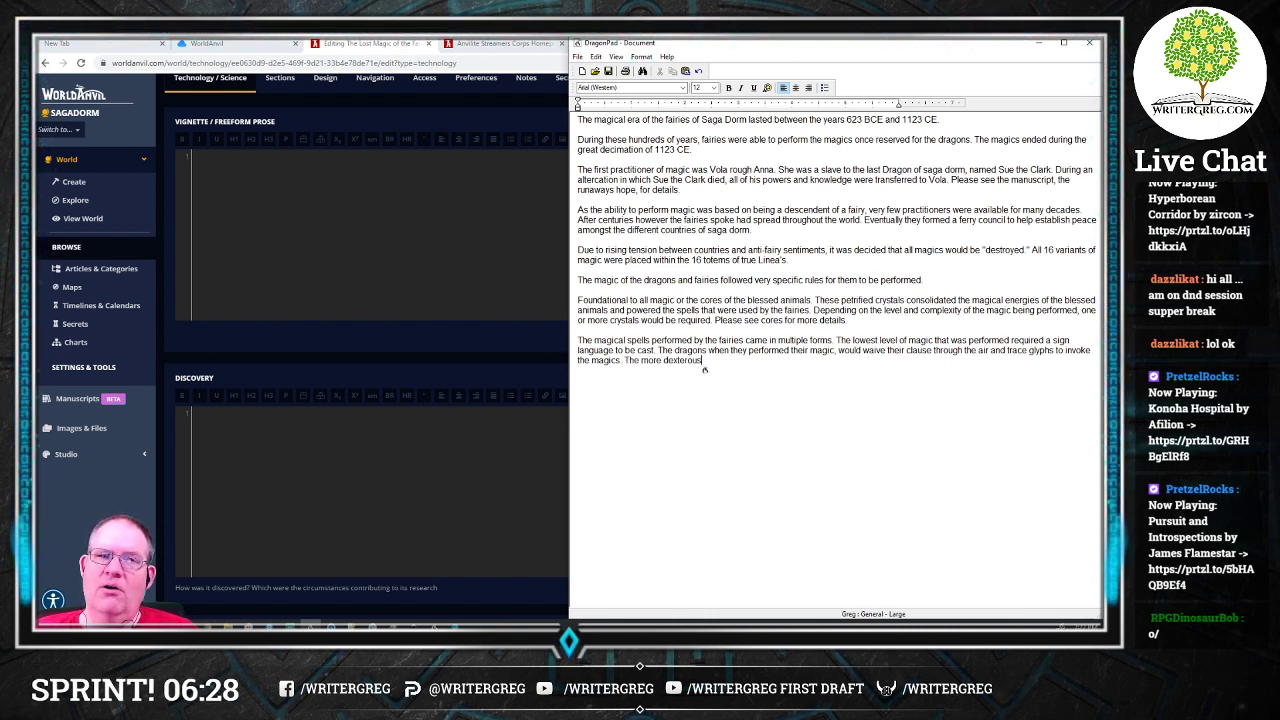
{"action": "type", "text": " or flexible"}
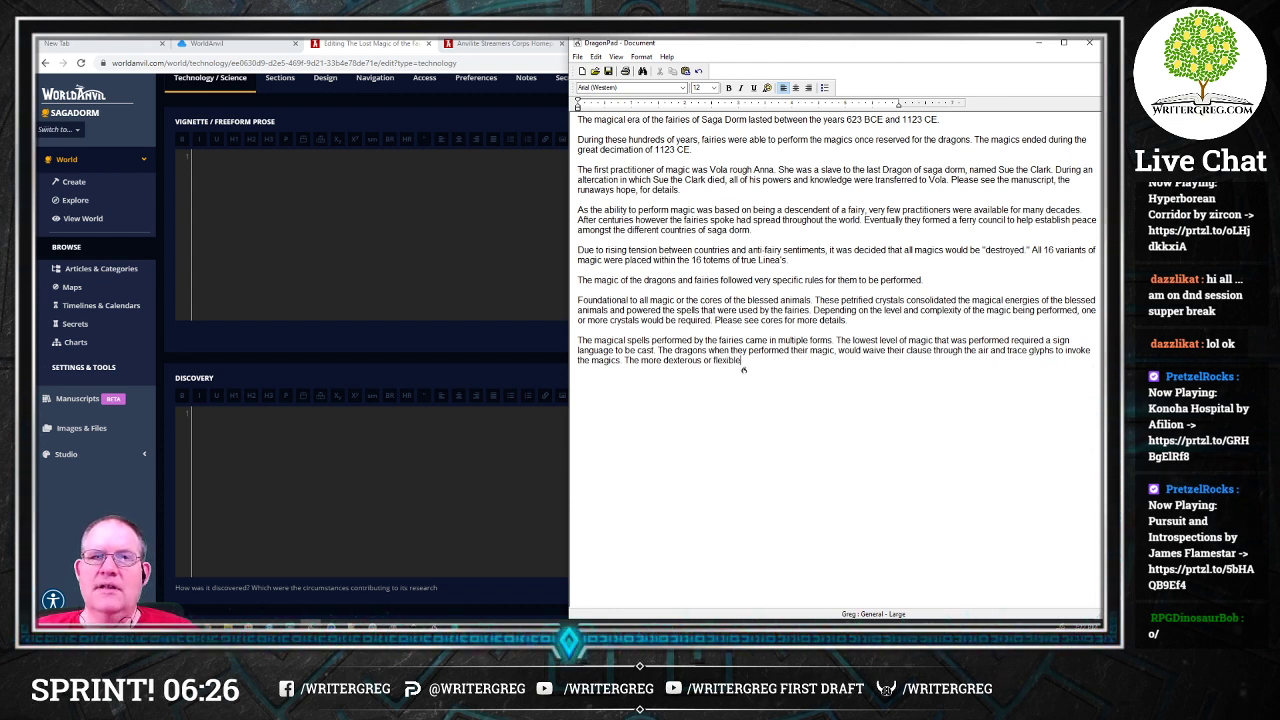
{"action": "type", "text": ", the"}
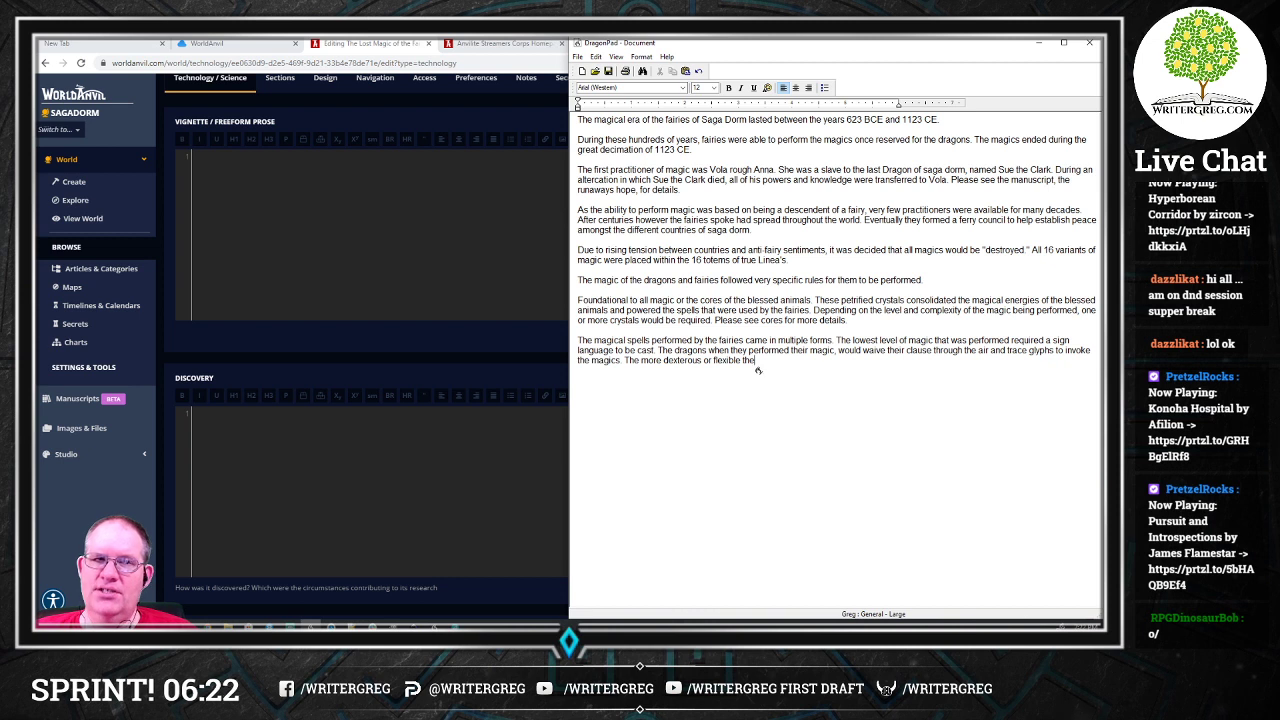
{"action": "type", "text": " dragons appendages"}
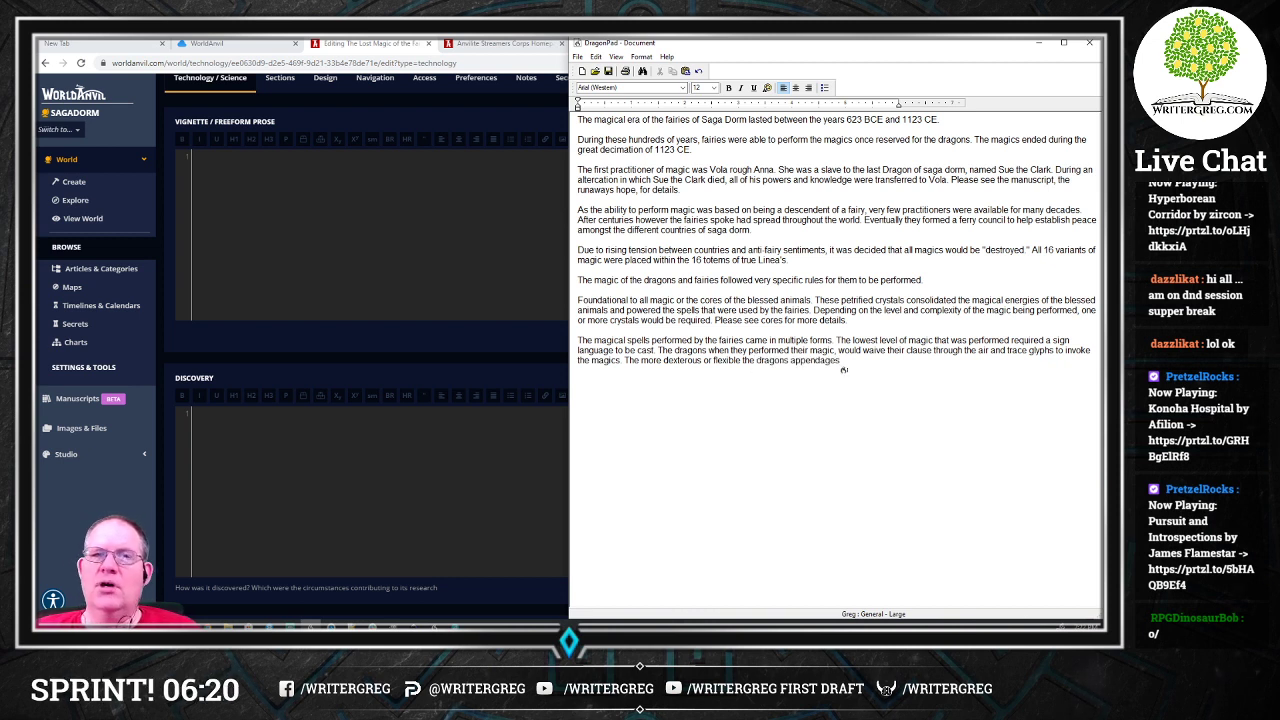
{"action": "type", "text": ", the more complicated the magic"}
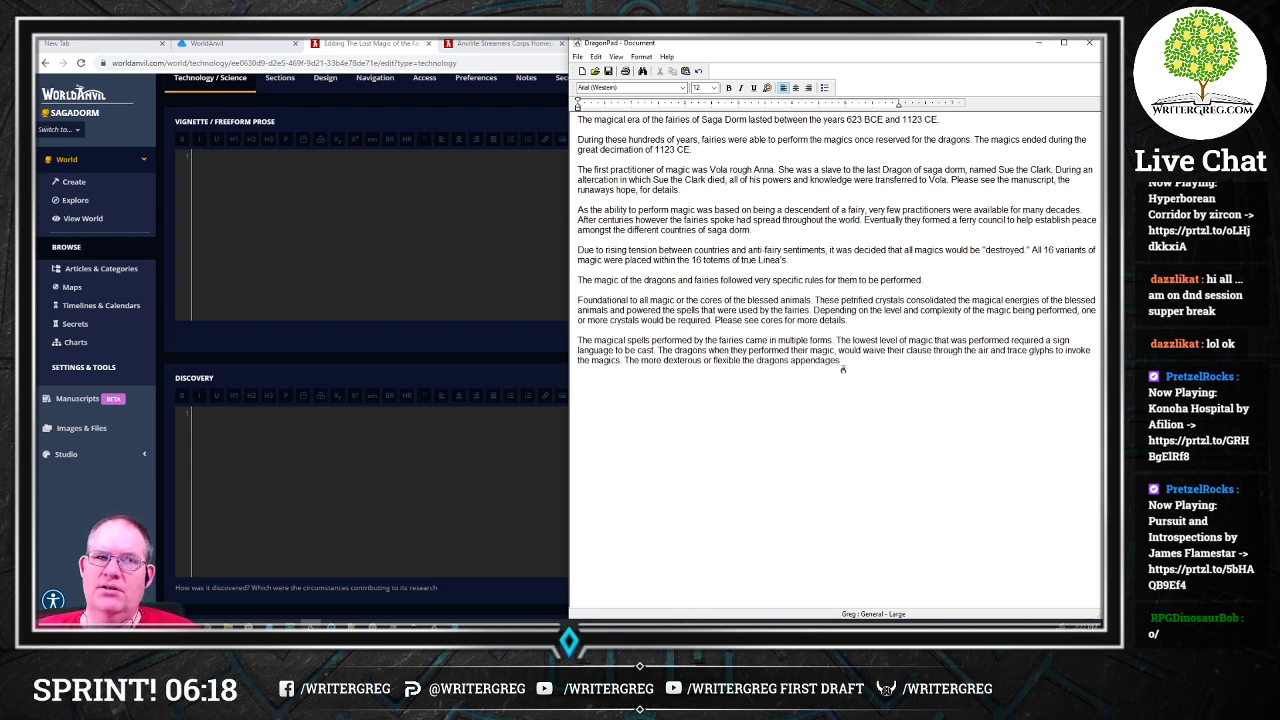
{"action": "type", "text": " c"}
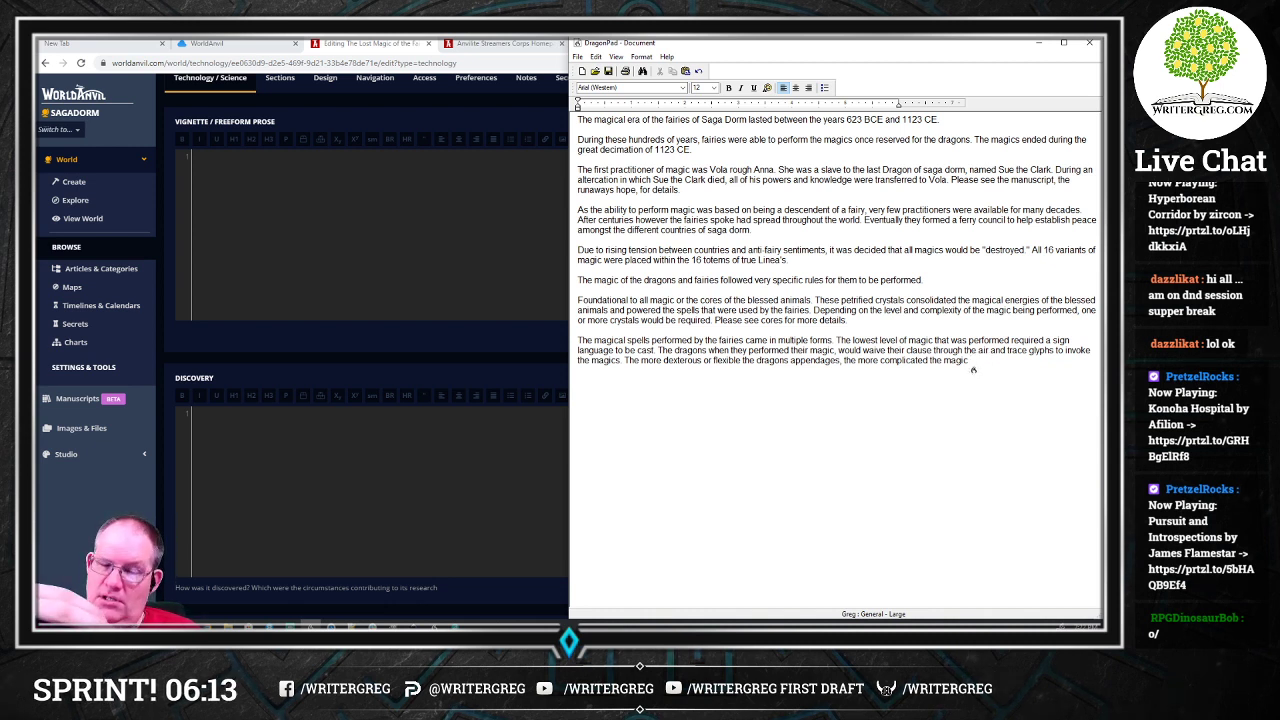
{"action": "type", "text": "ould being performed."}
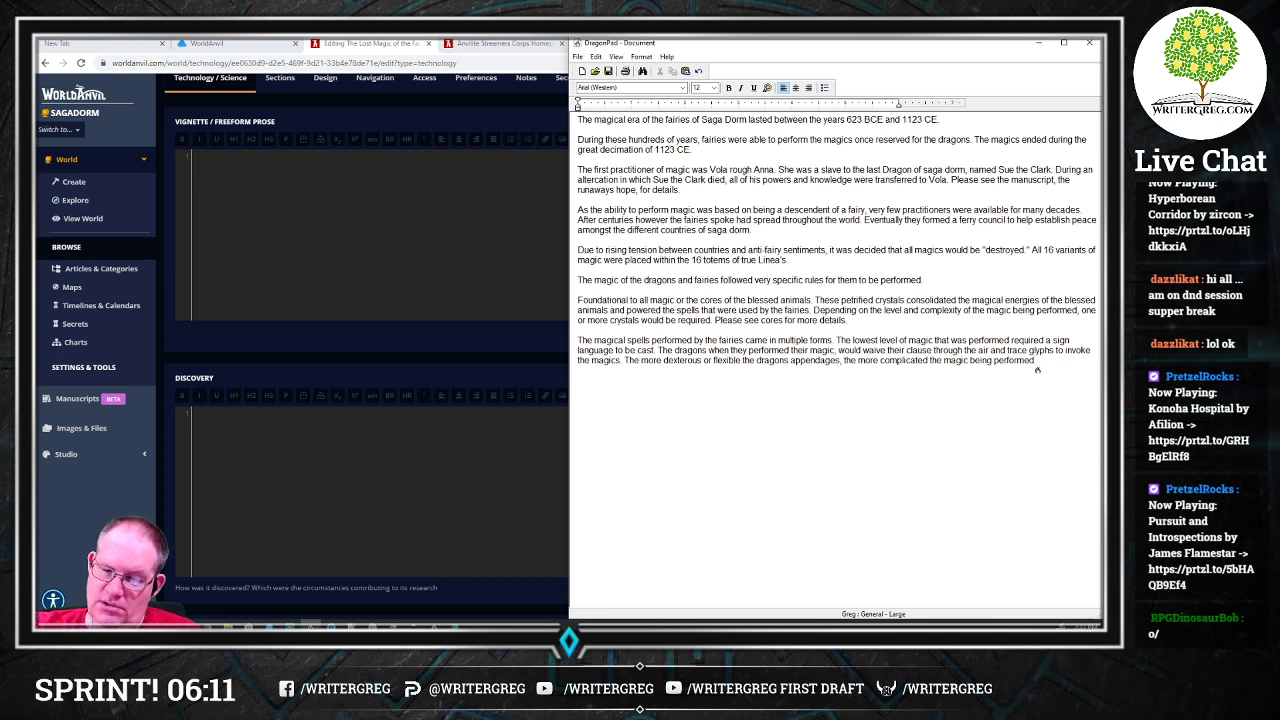
{"action": "key", "text": "BackSpace"}
{"action": "type", "text": "could be"}
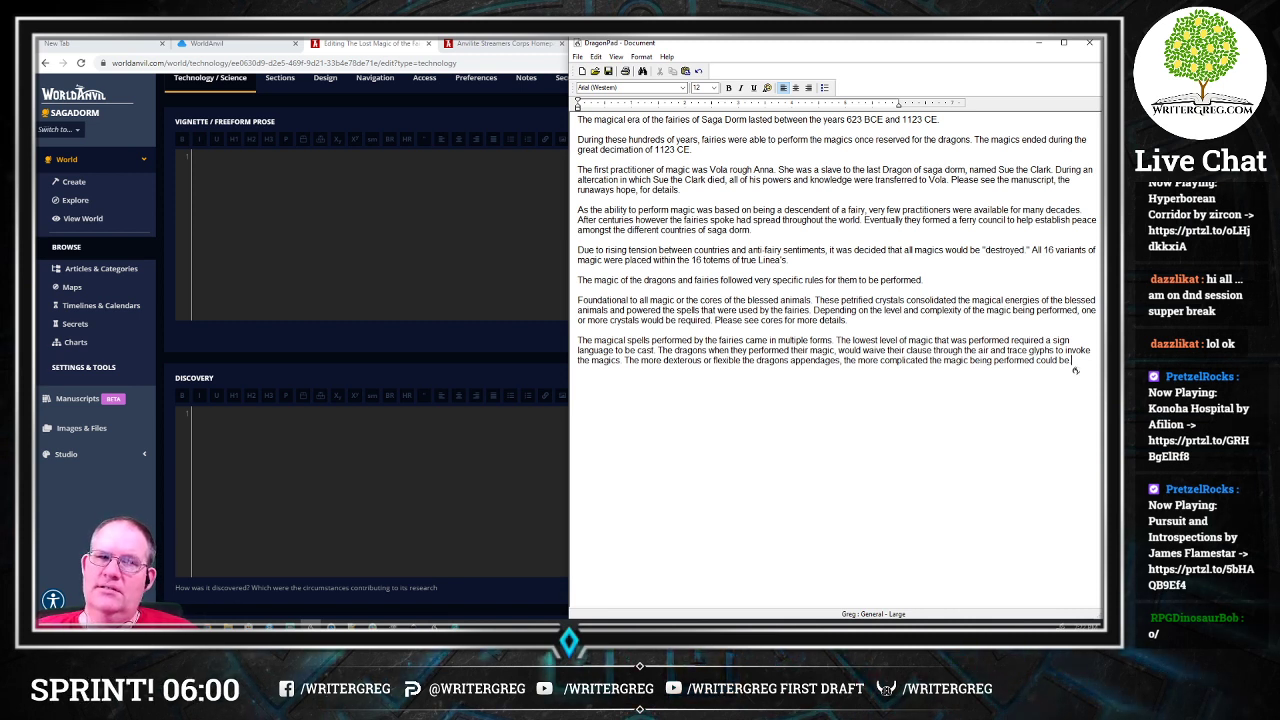
Step: End the open sentence with a period and continue with "The dragons, never went beyond the crude sign language to perform their magics because"
{"action": "type", "text": ". The dragons"}
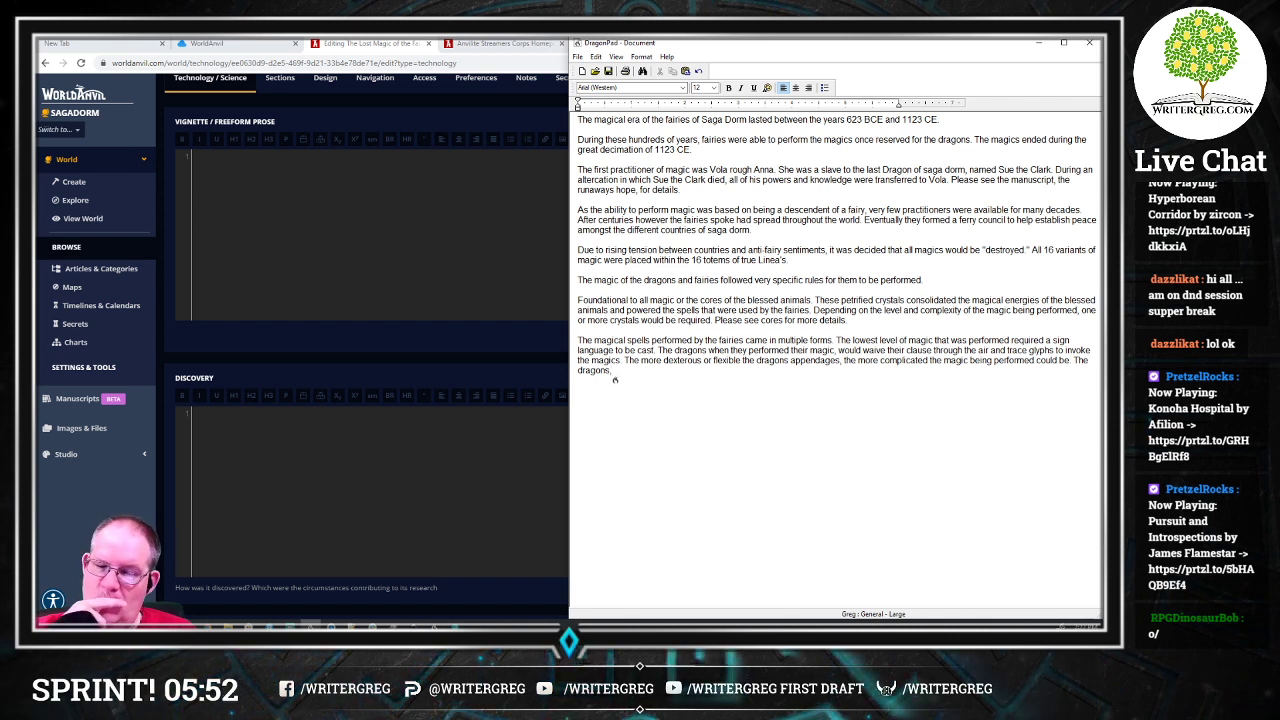
{"action": "type", "text": ", never"}
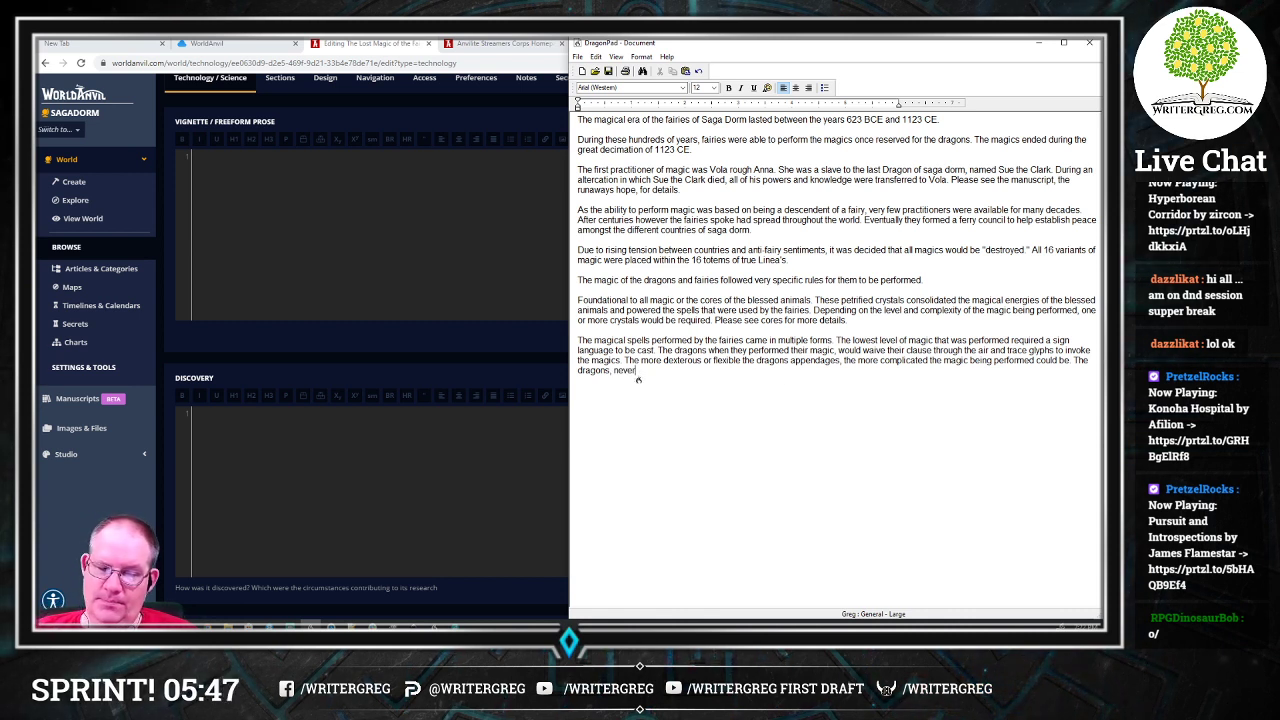
{"action": "type", "text": " went beyond the crude sign language."}
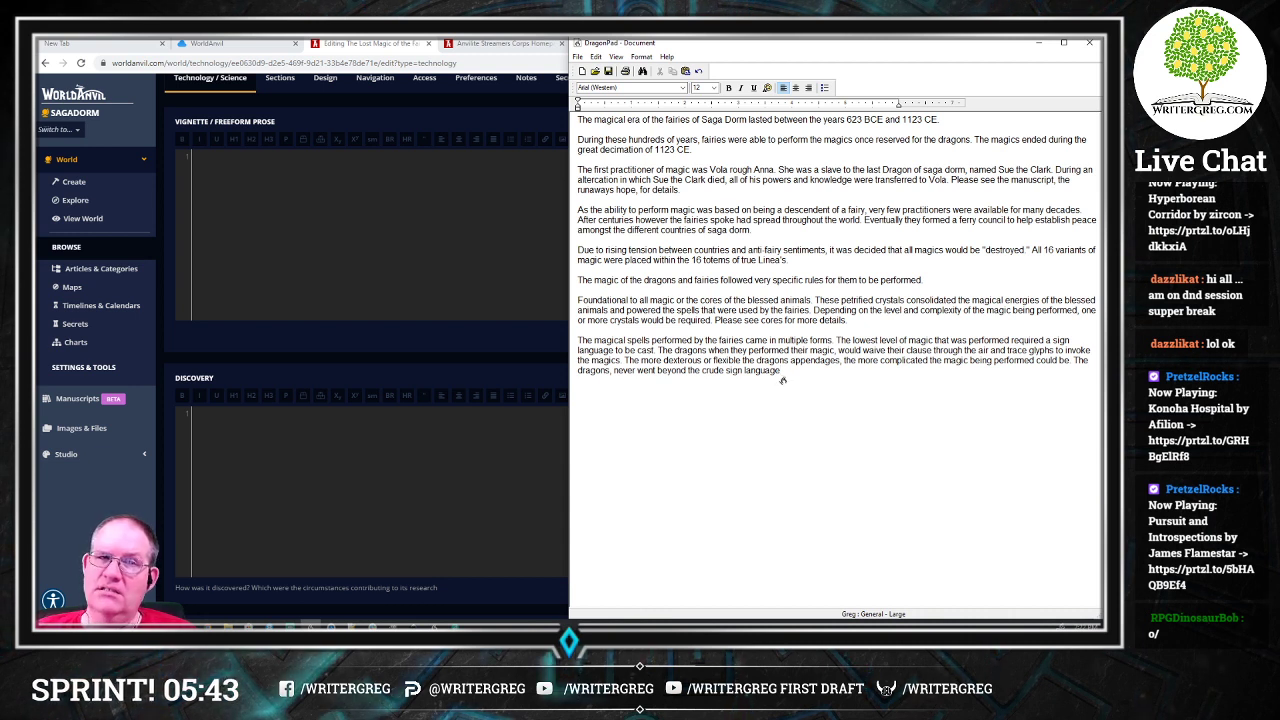
{"action": "key", "text": "BackSpace"}
{"action": "type", "text": " to perform their magics because"}
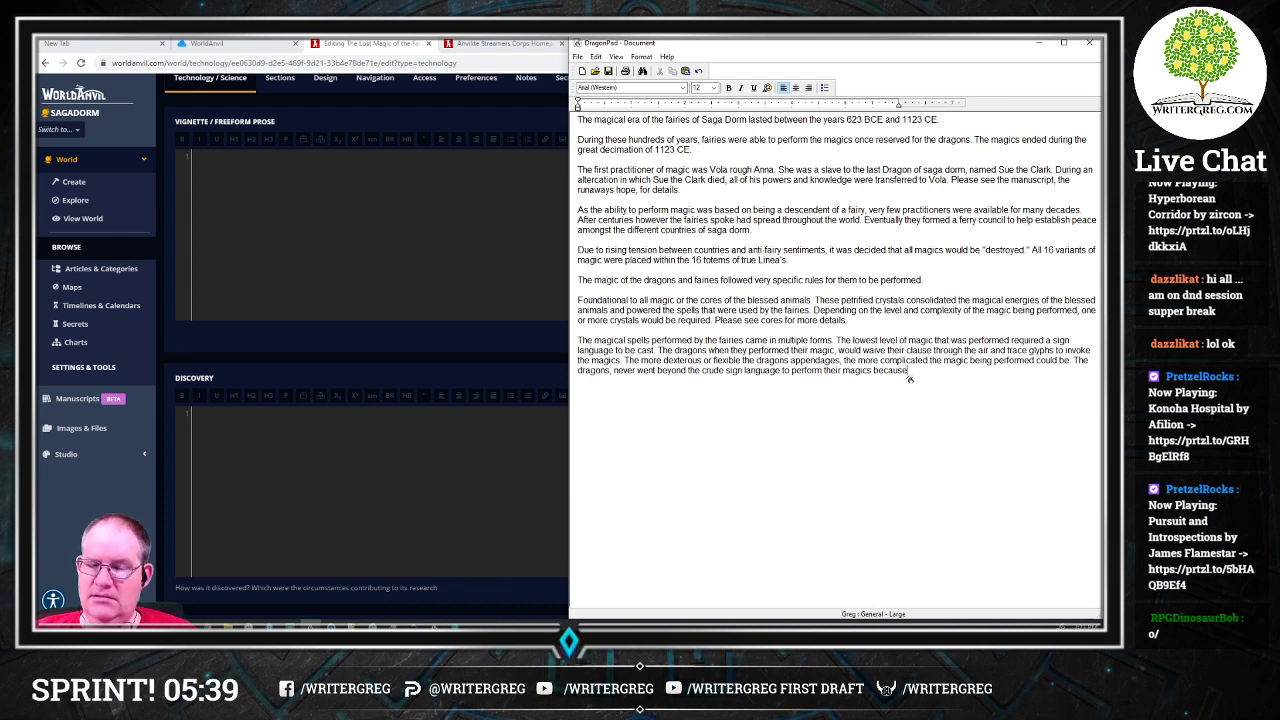
Step: Complete the sentence about the dragons with "they were not able to verbalize and they spoke and communicated telepathically."
{"action": "type", "text": " they were not able to verbalize"}
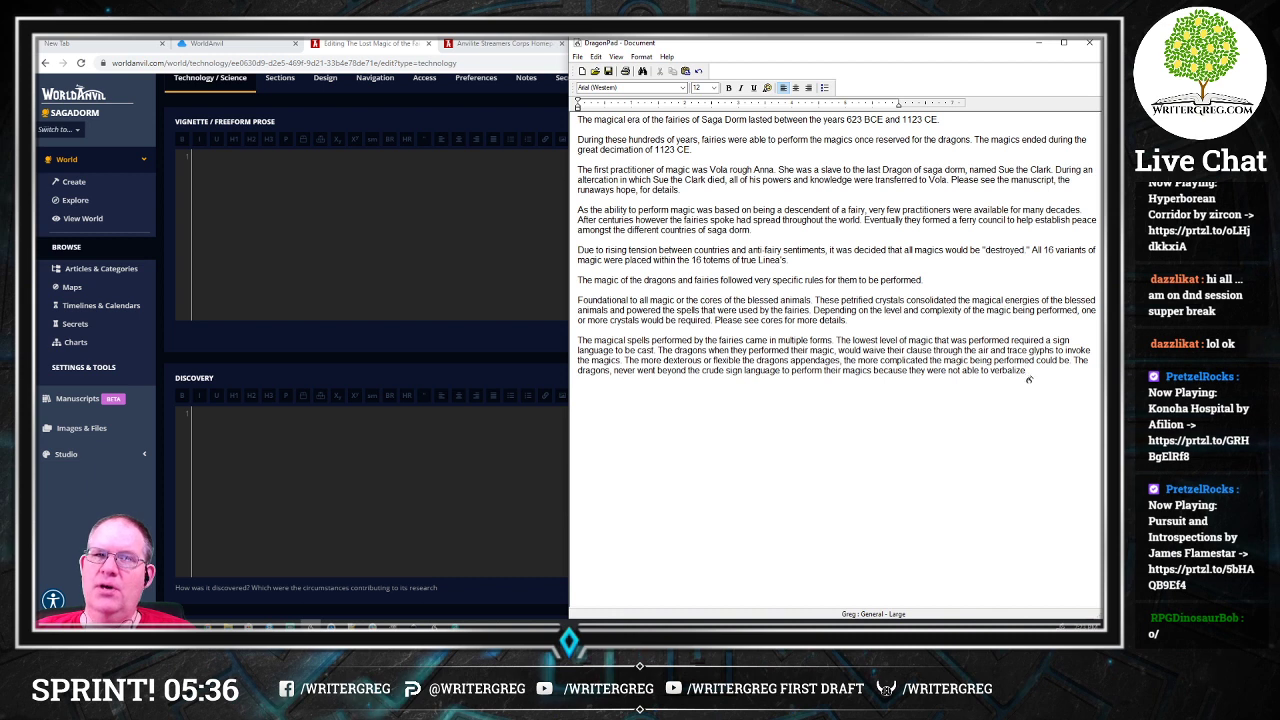
{"action": "type", "text": " and they spoke"}
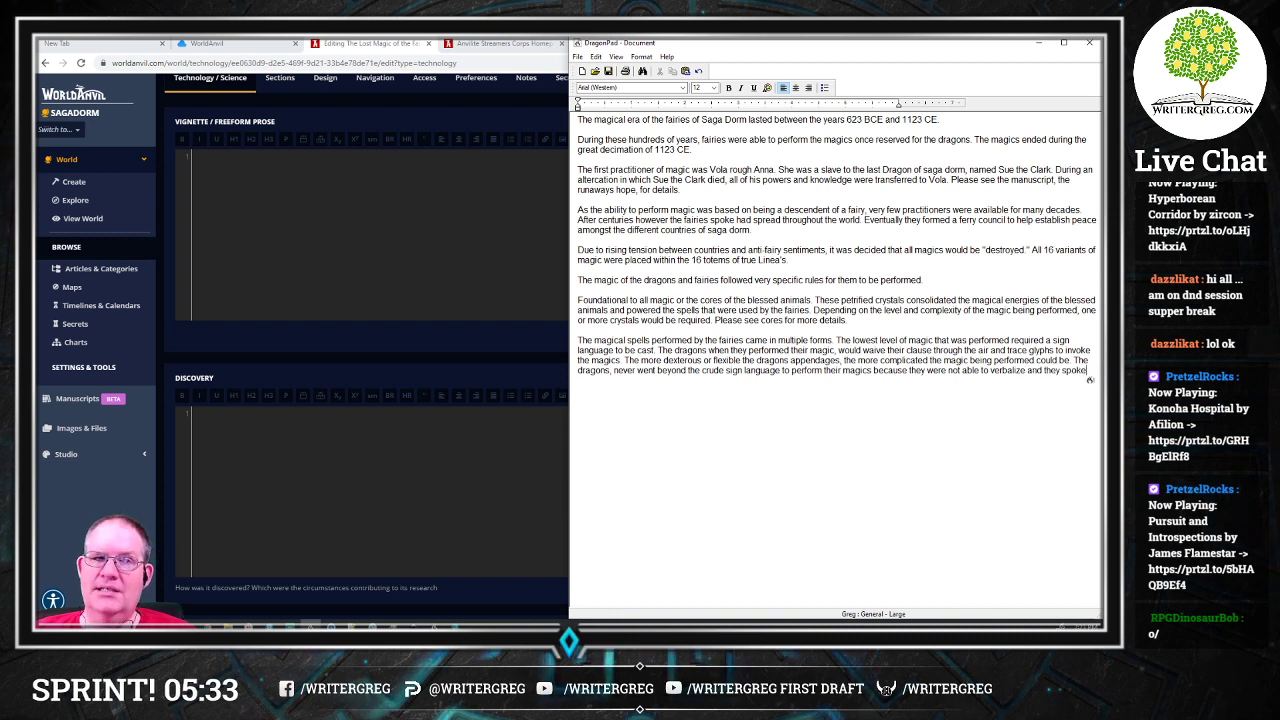
{"action": "type", "text": " and communicated telepathically"}
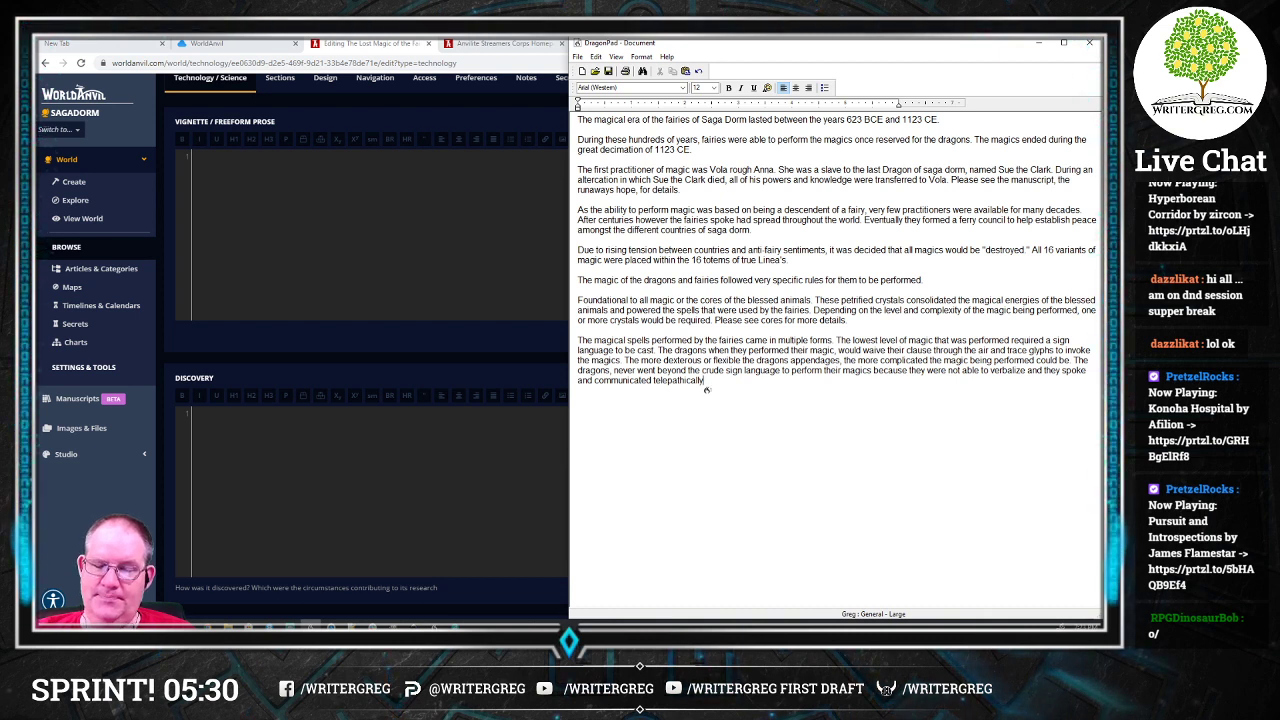
{"action": "type", "text": "."}
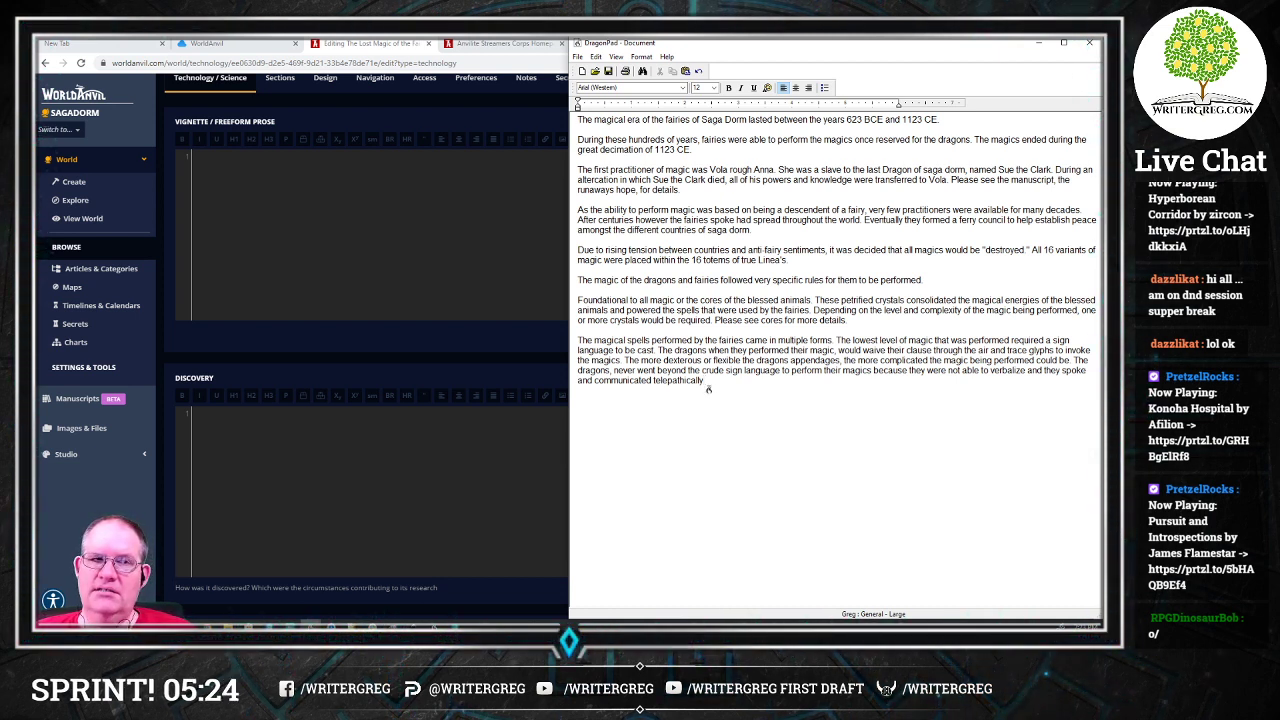
Step: Add the sentence "It wasn't until the fairies that spoken incantations for spells were discovered."
{"action": "type", "text": " It wasn't until the fairies"}
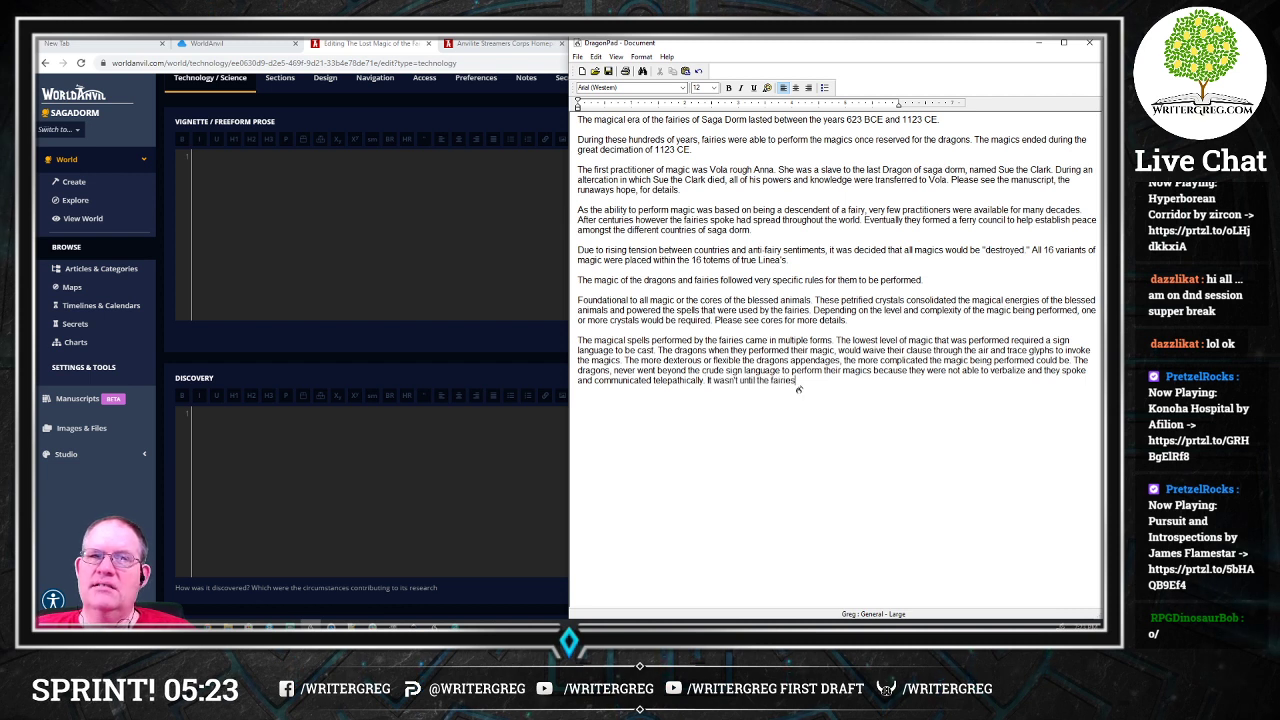
{"action": "type", "text": " that"}
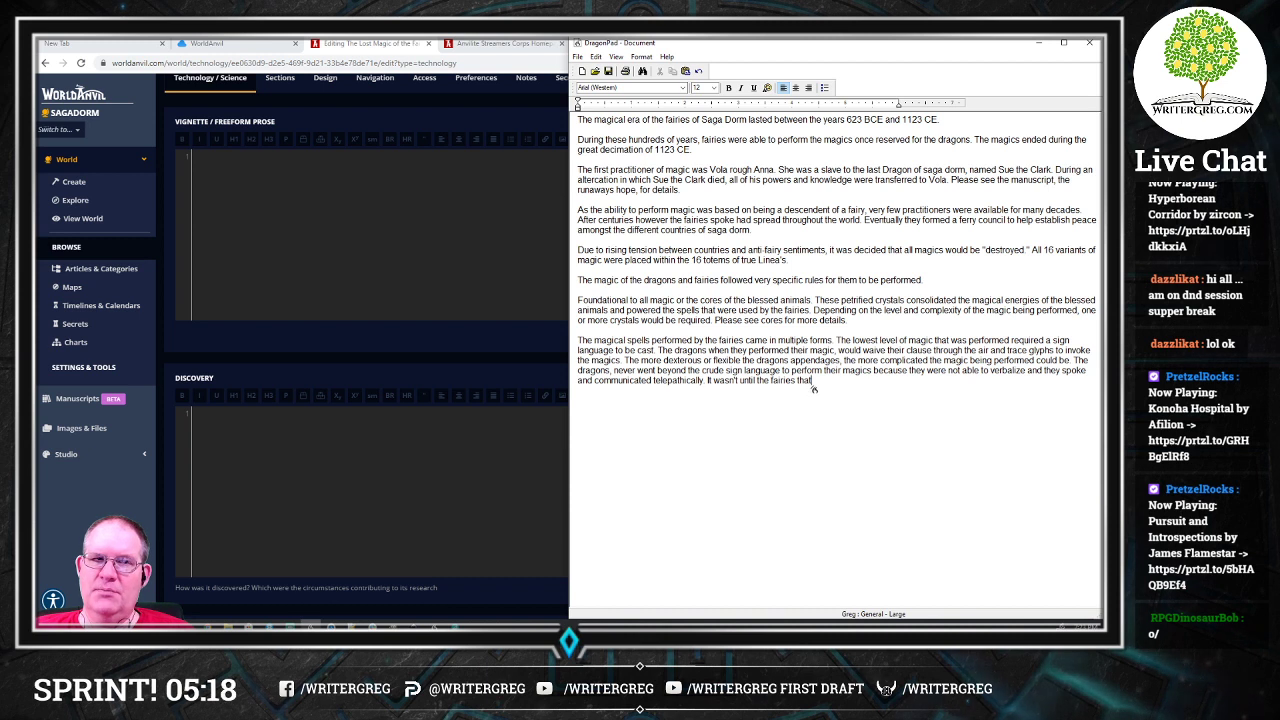
{"action": "type", "text": " spoken incantations for spells"}
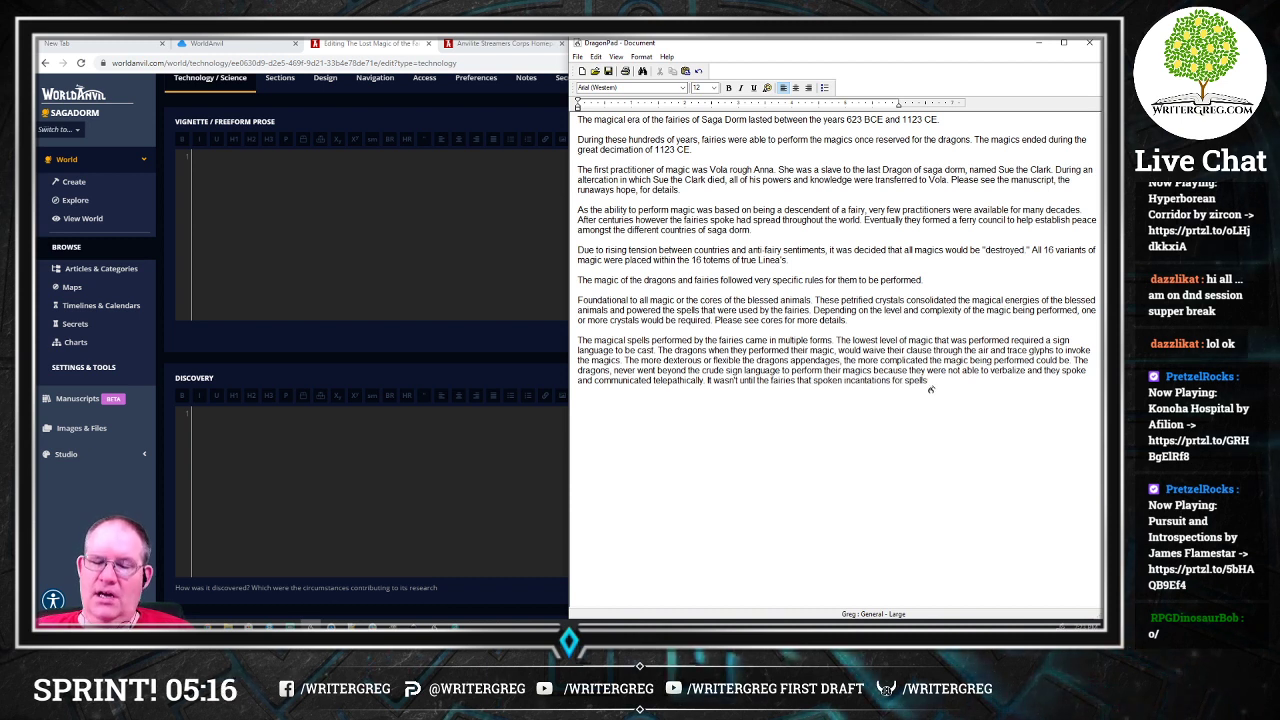
{"action": "type", "text": " were discovered."}
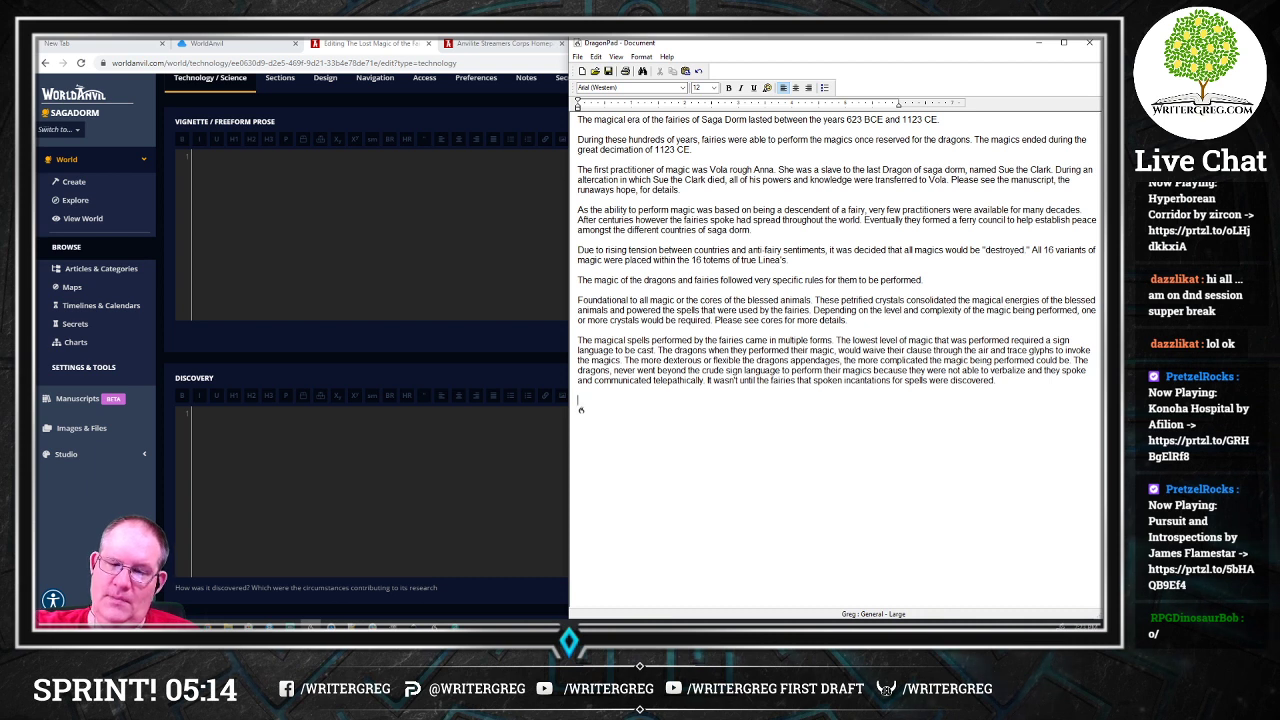
Step: Start a new paragraph with the sentence "The next tier of magic are those that require spoken incantations."
{"action": "key", "text": "Return"}
{"action": "key", "text": "Return"}
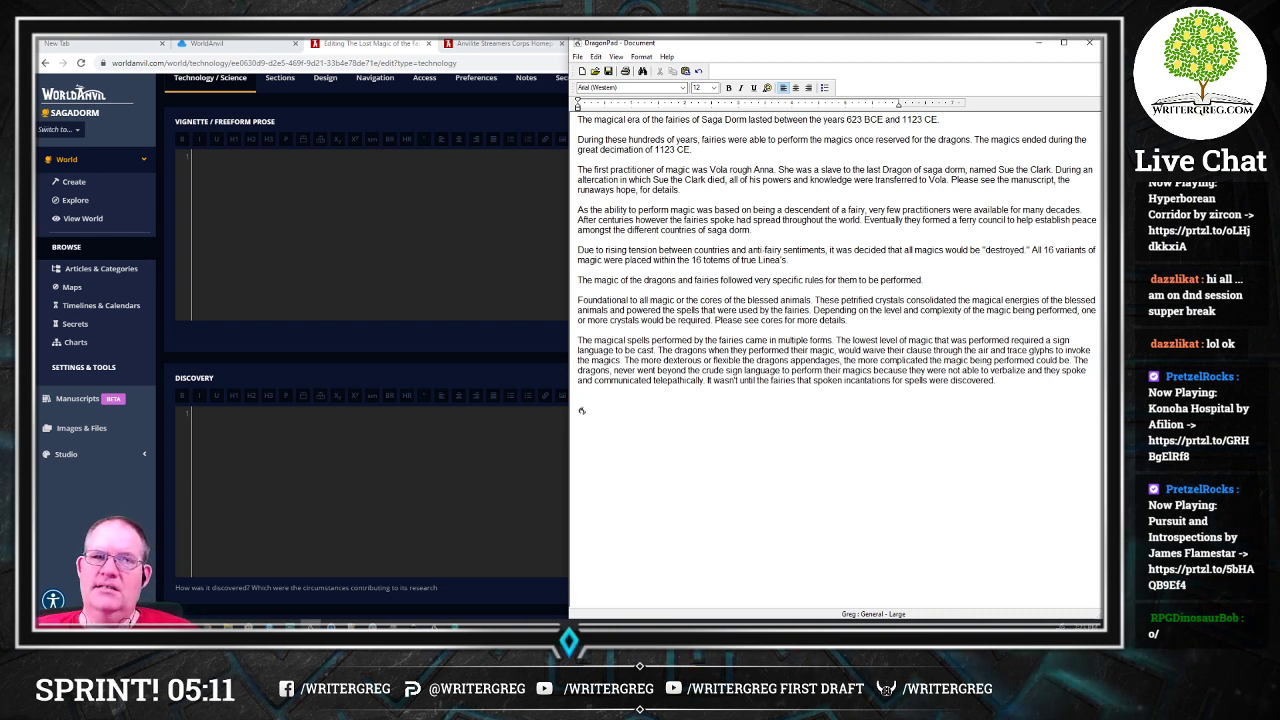
{"action": "type", "text": "The next tier"}
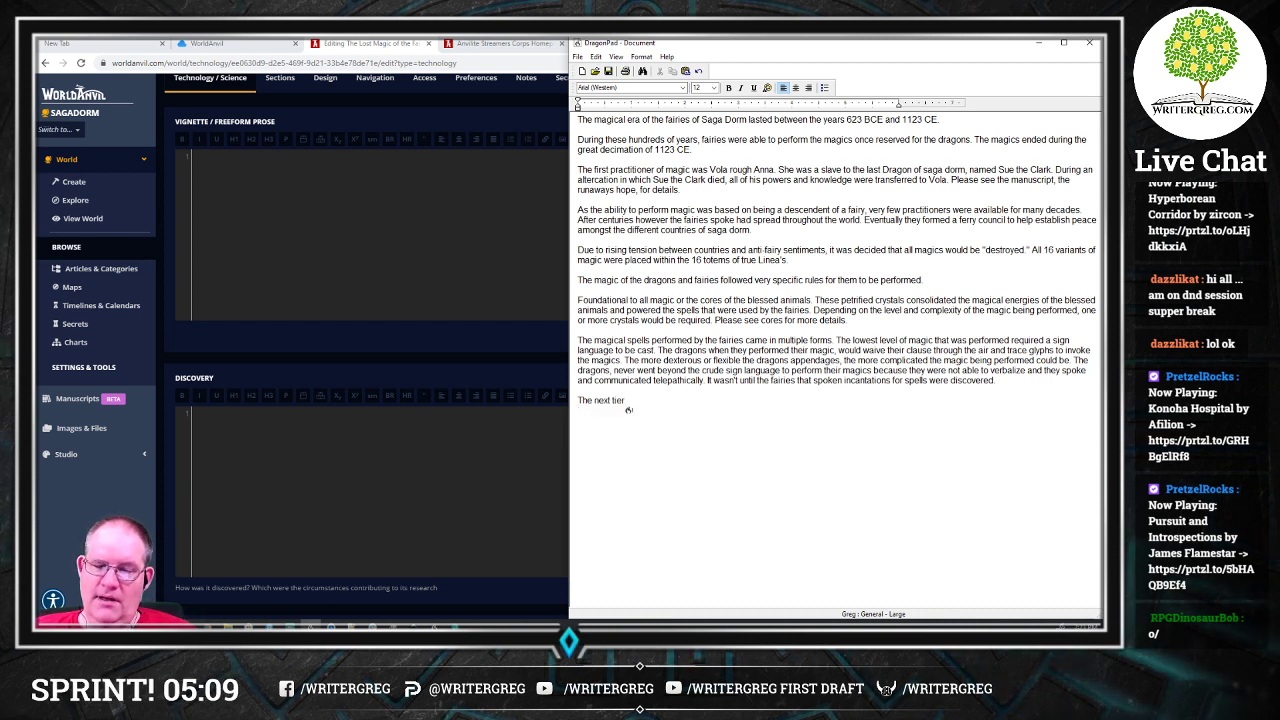
{"action": "type", "text": " of"}
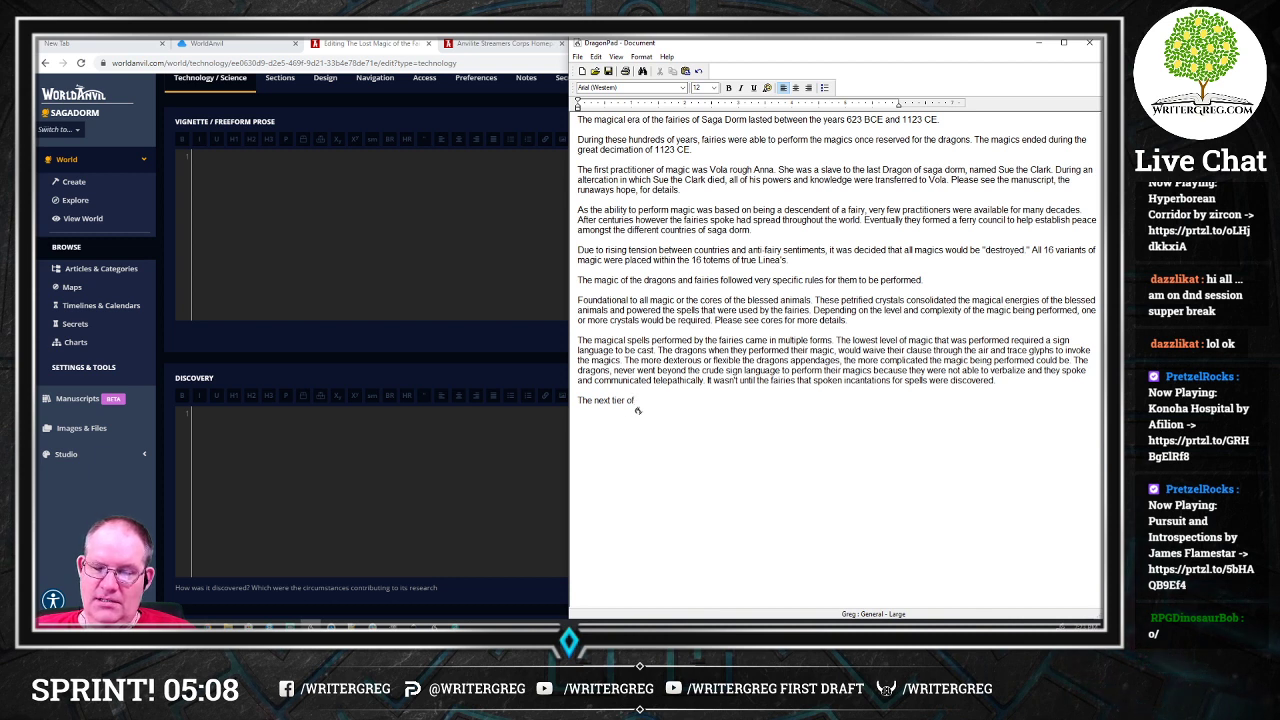
{"action": "type", "text": " magic"}
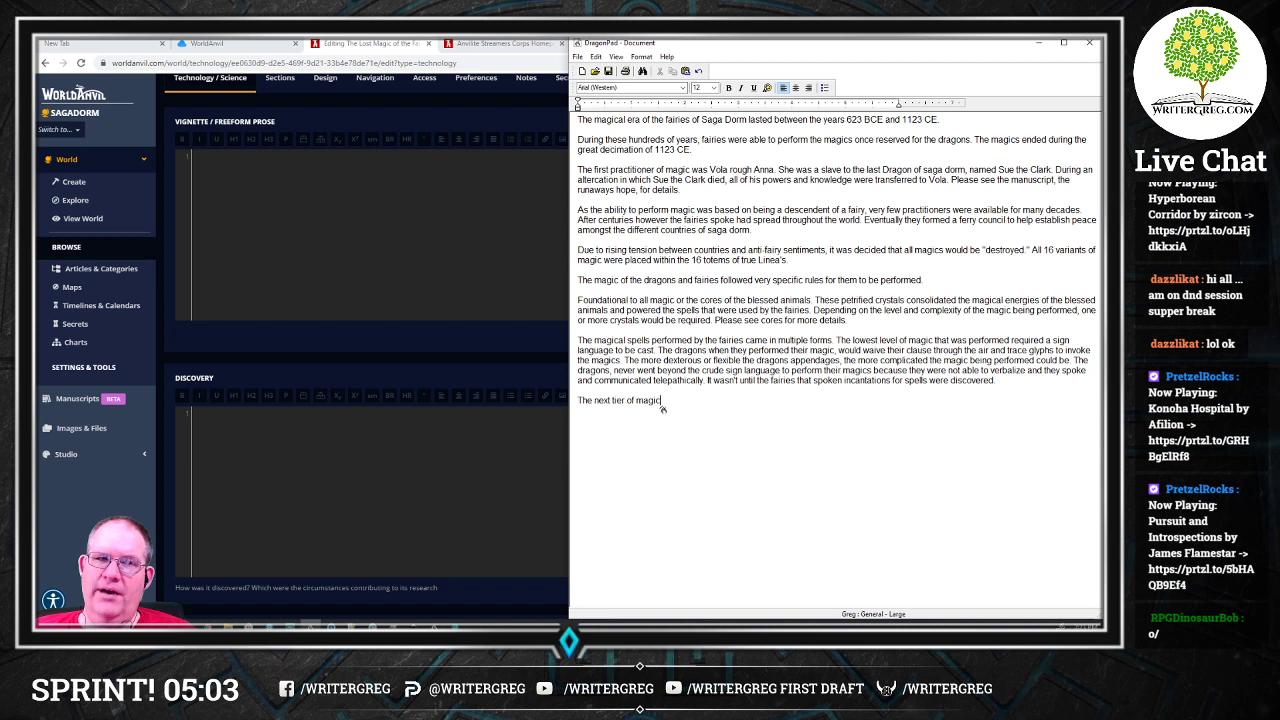
{"action": "type", "text": " are those that require"}
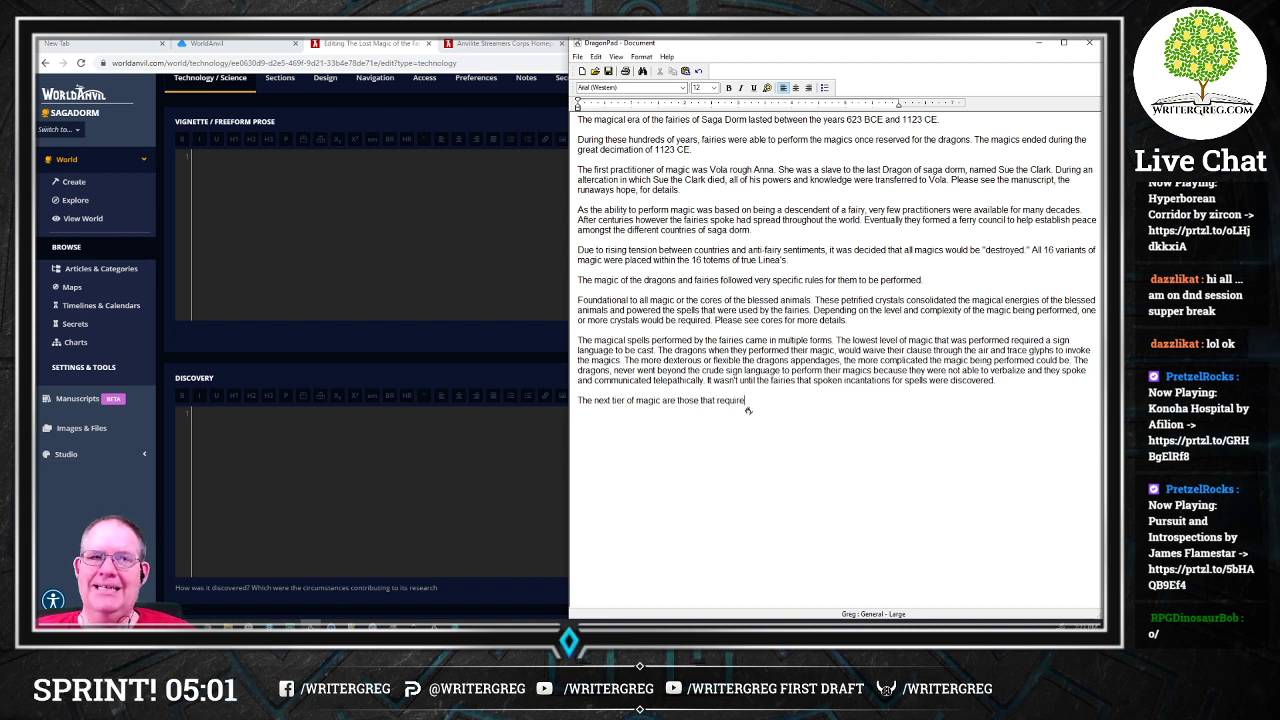
{"action": "type", "text": " spoken incantations."}
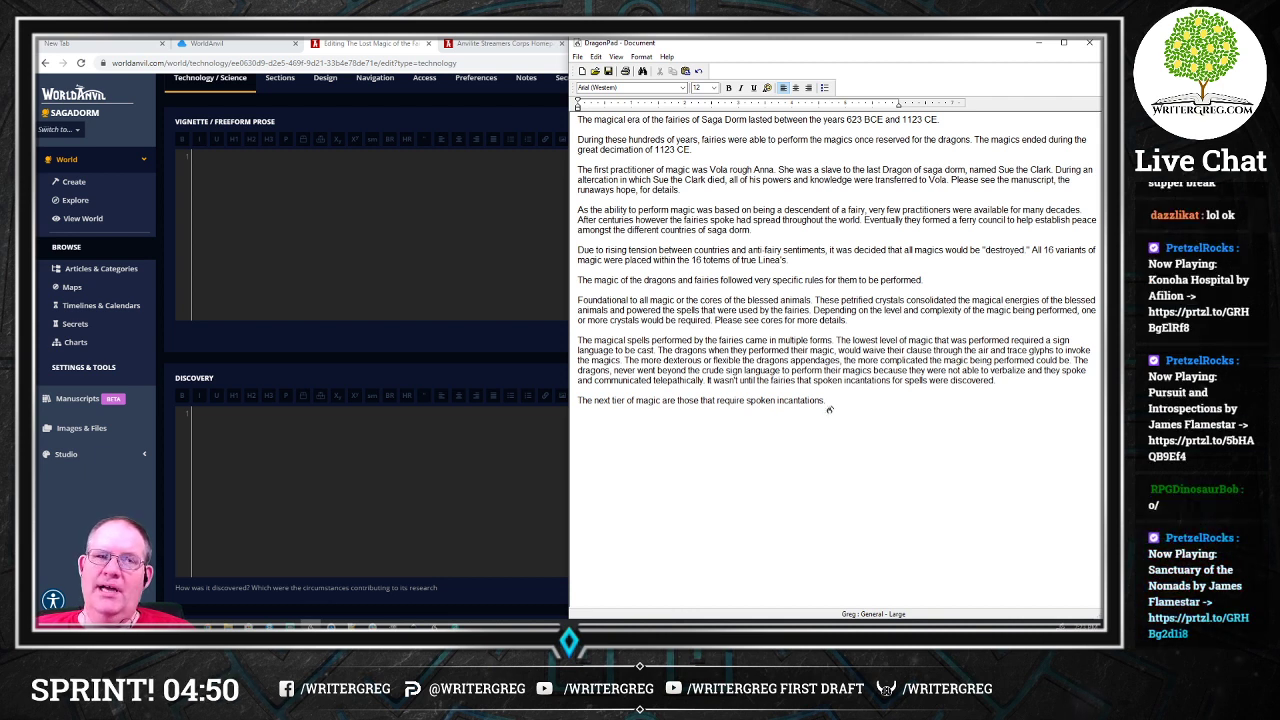
Step: Begin the next sentence with "Magic that is able to be performed by a fairy who has the ability to speak, unlike the dragons"
{"action": "type", "text": "Magic that is able to be performed by a fairy"}
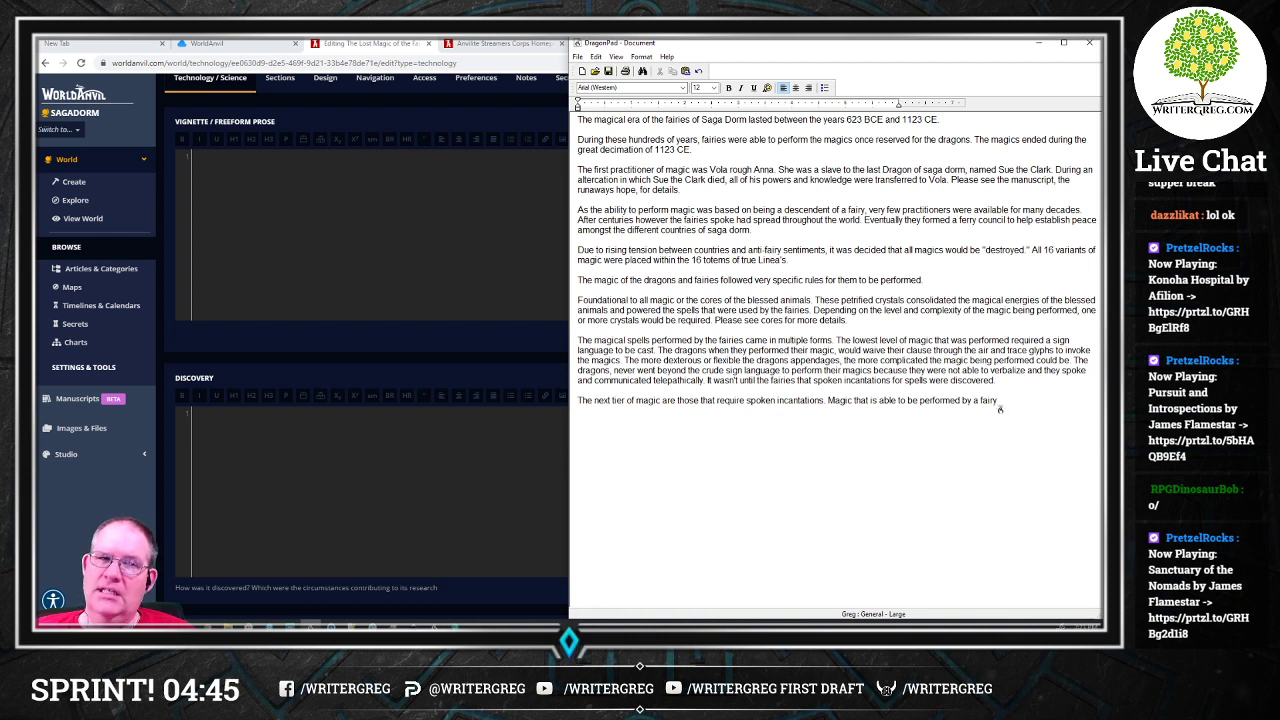
{"action": "type", "text": "who has the ability to speak, unlike the dragons"}
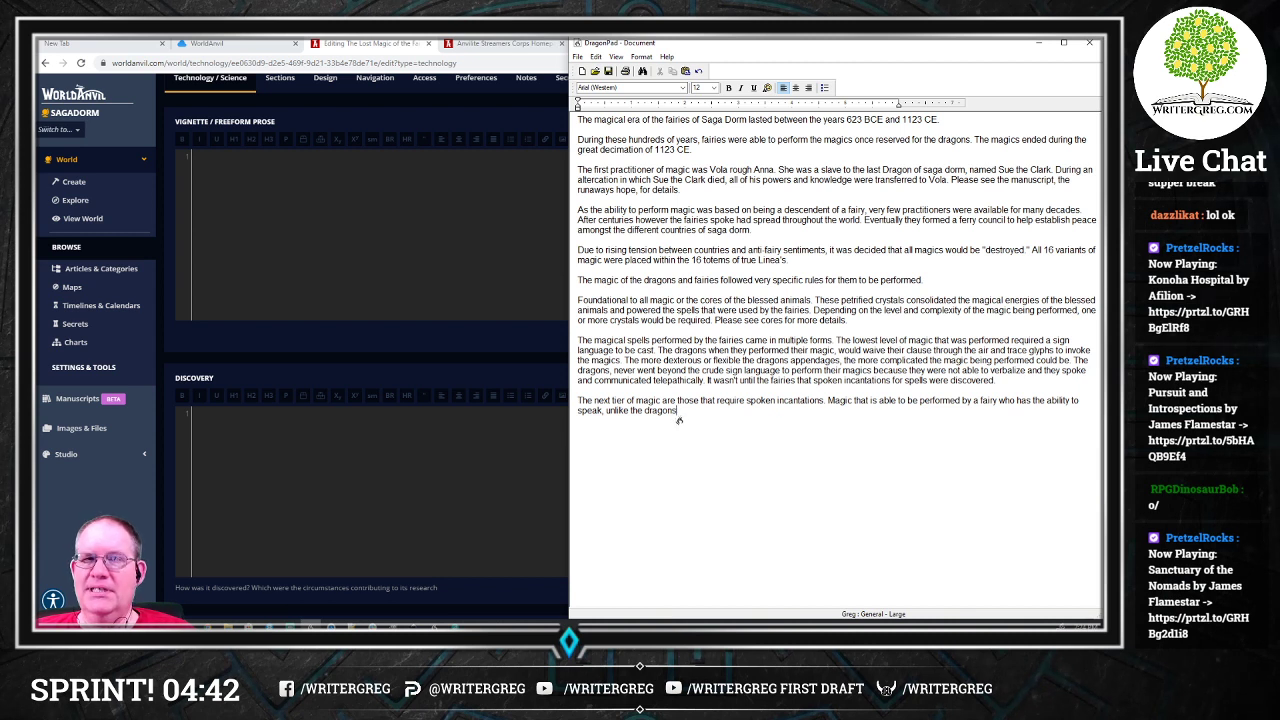
Step: Complete the sentence with ", opened up huge possibilities for new magics to be discovered."
{"action": "type", "text": ", opened up huge possibilities"}
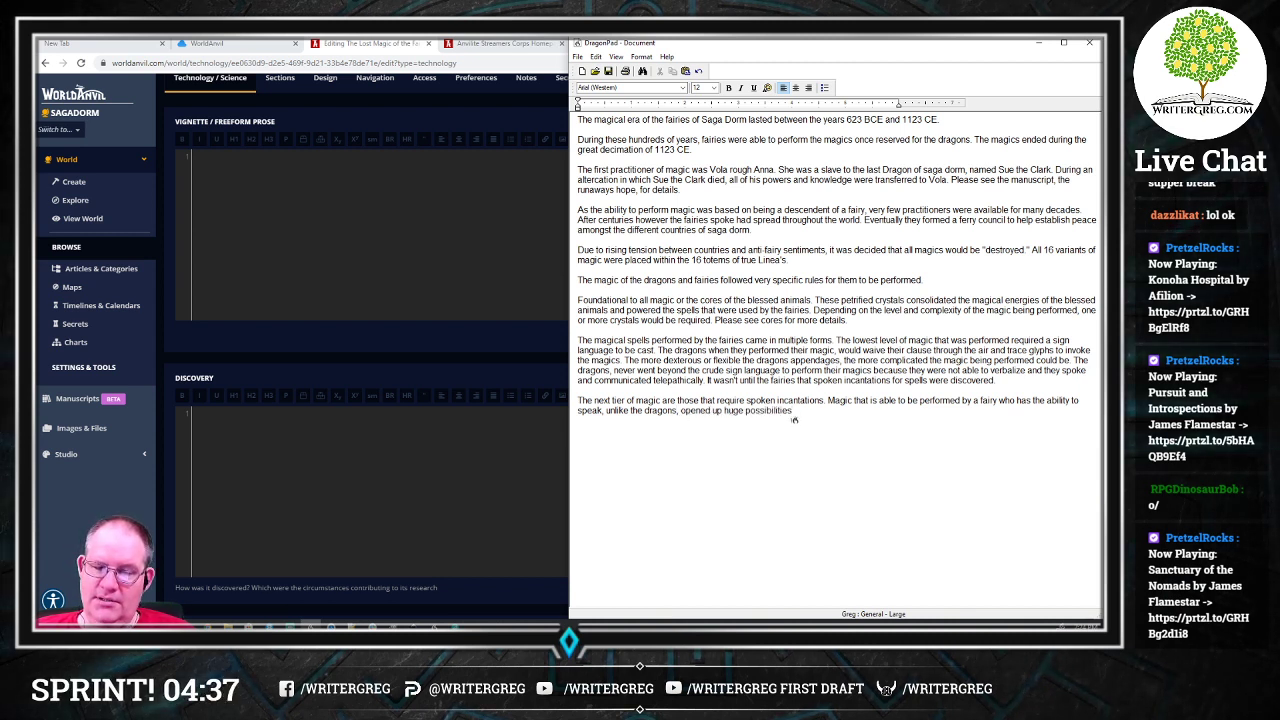
{"action": "type", "text": " for new magics to be discovered"}
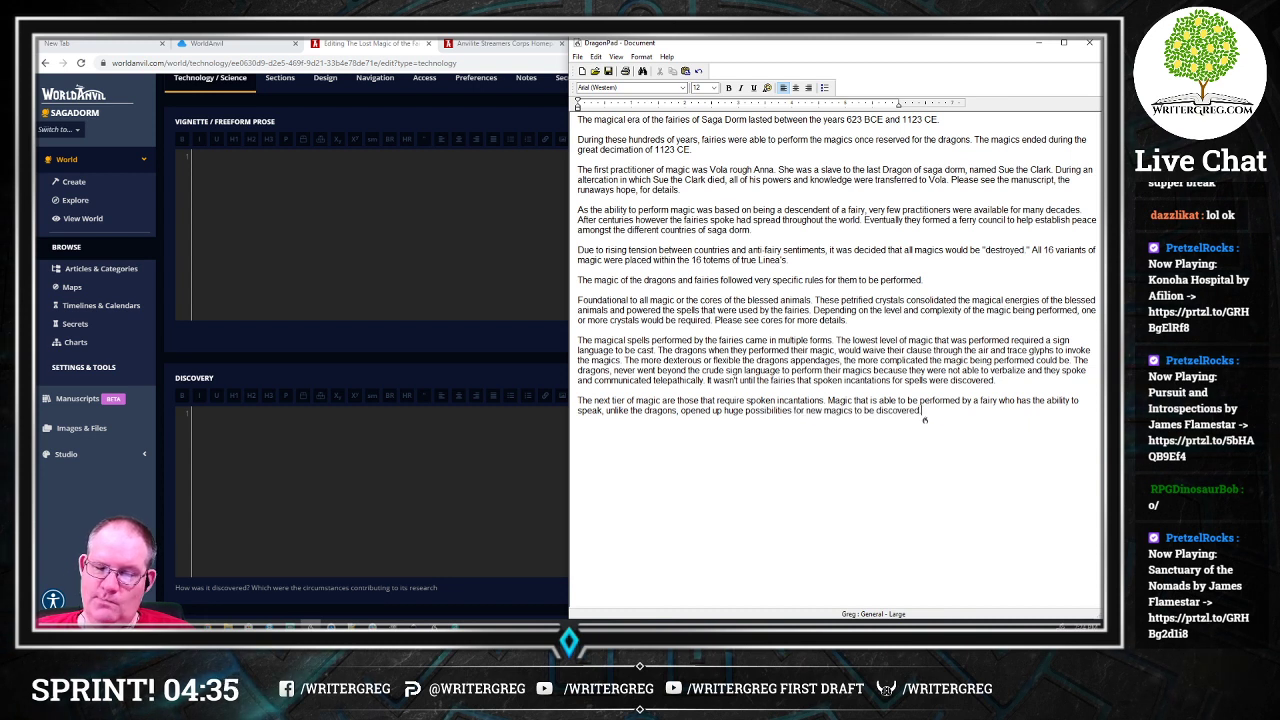
{"action": "type", "text": "."}
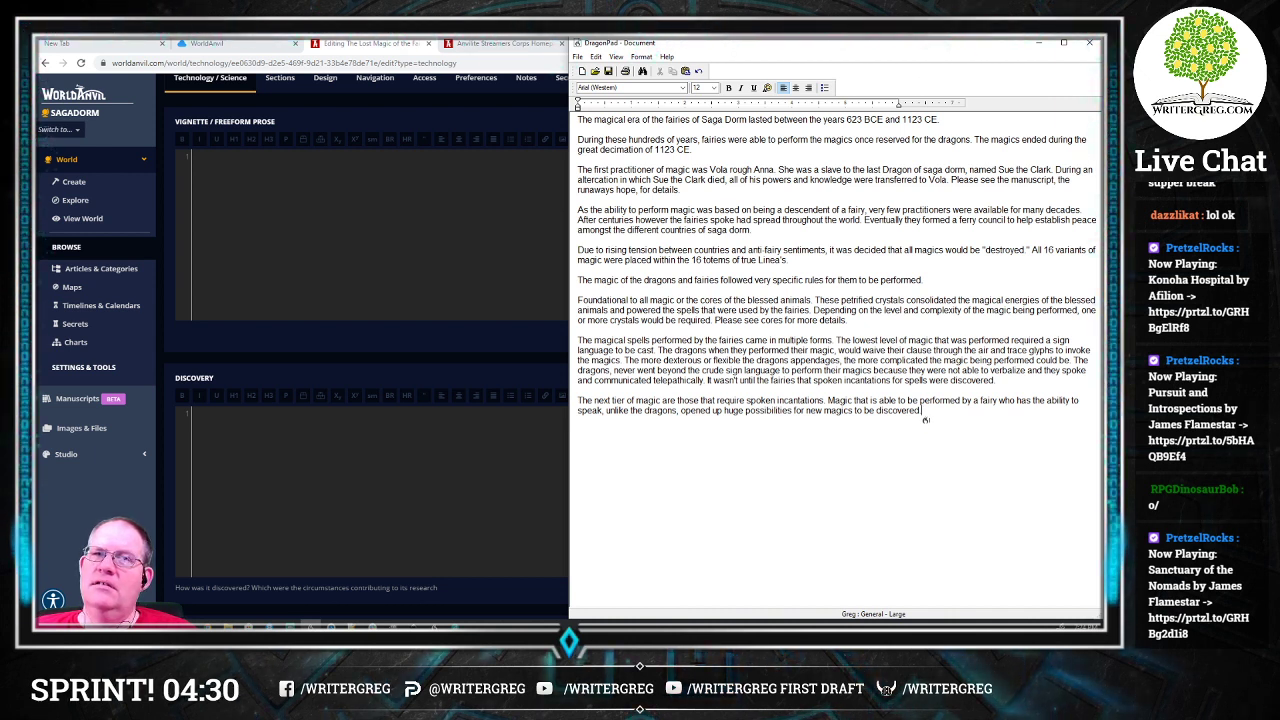
Step: Add the sentence "These spoken incantations were more powerful when paired with the fine sign language skills developed by the fairies."
{"action": "type", "text": "These"}
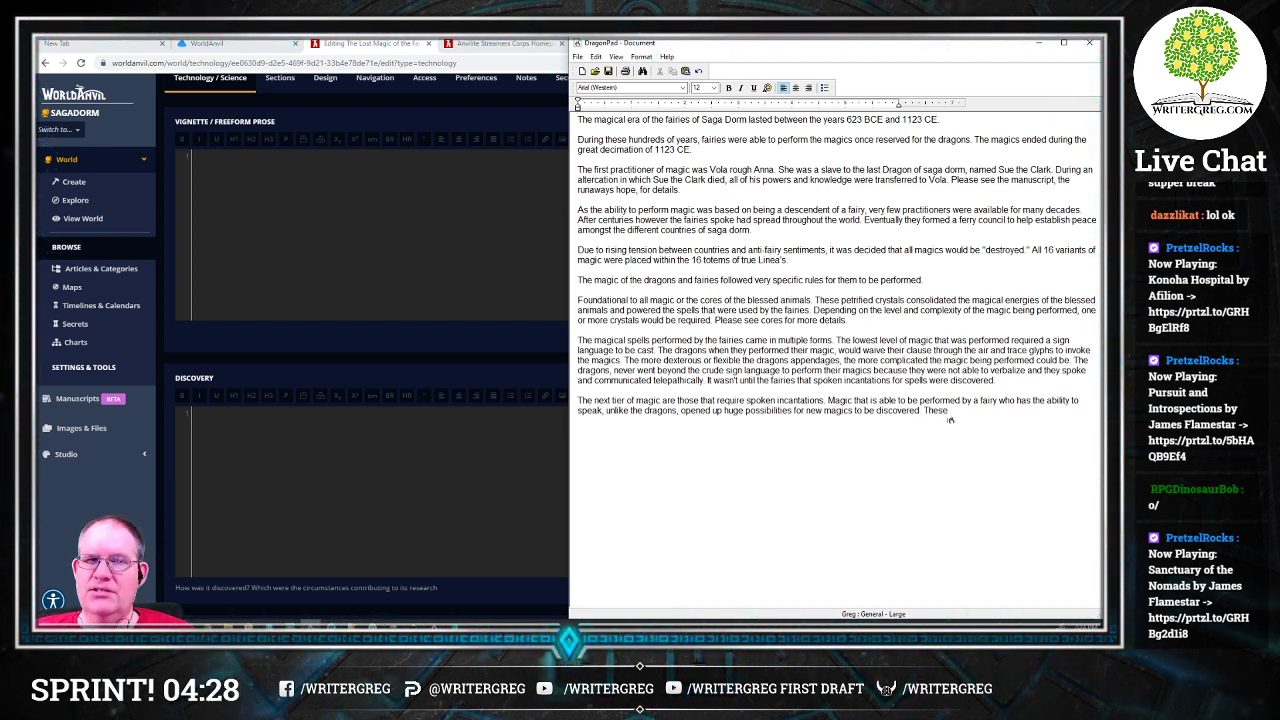
{"action": "type", "text": " spoken incantations were"}
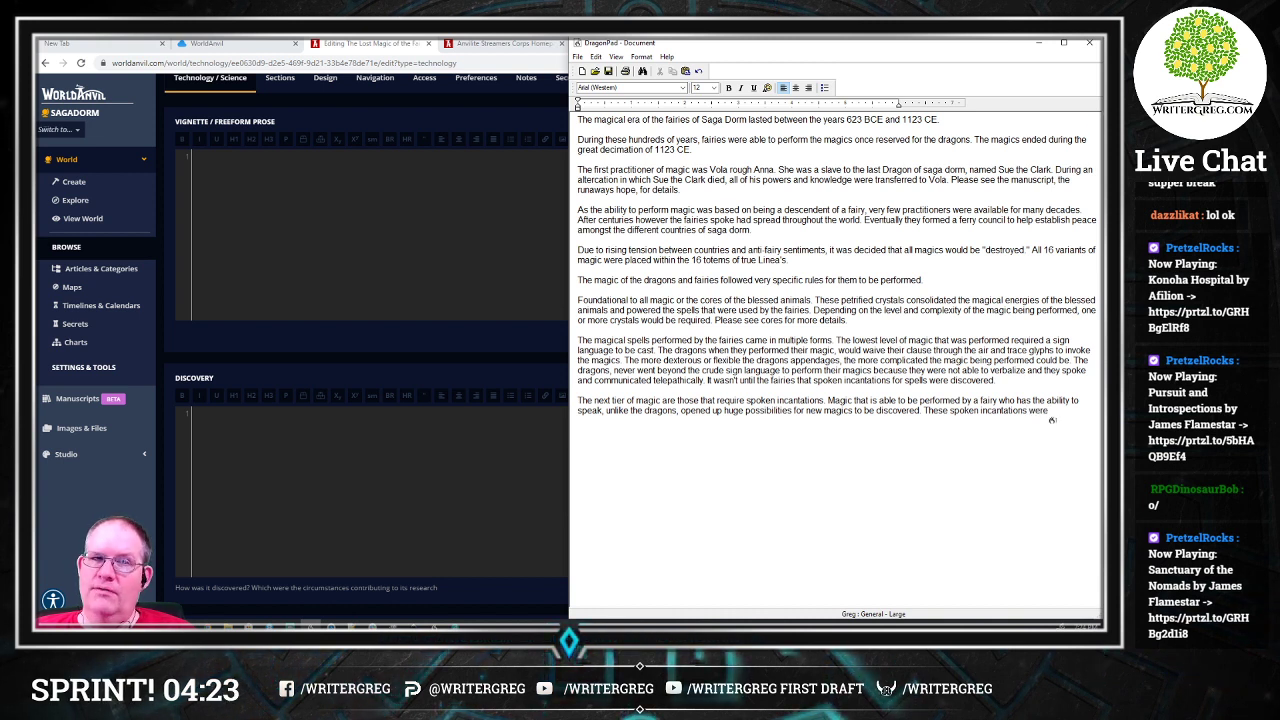
{"action": "type", "text": " more powerful when paired"}
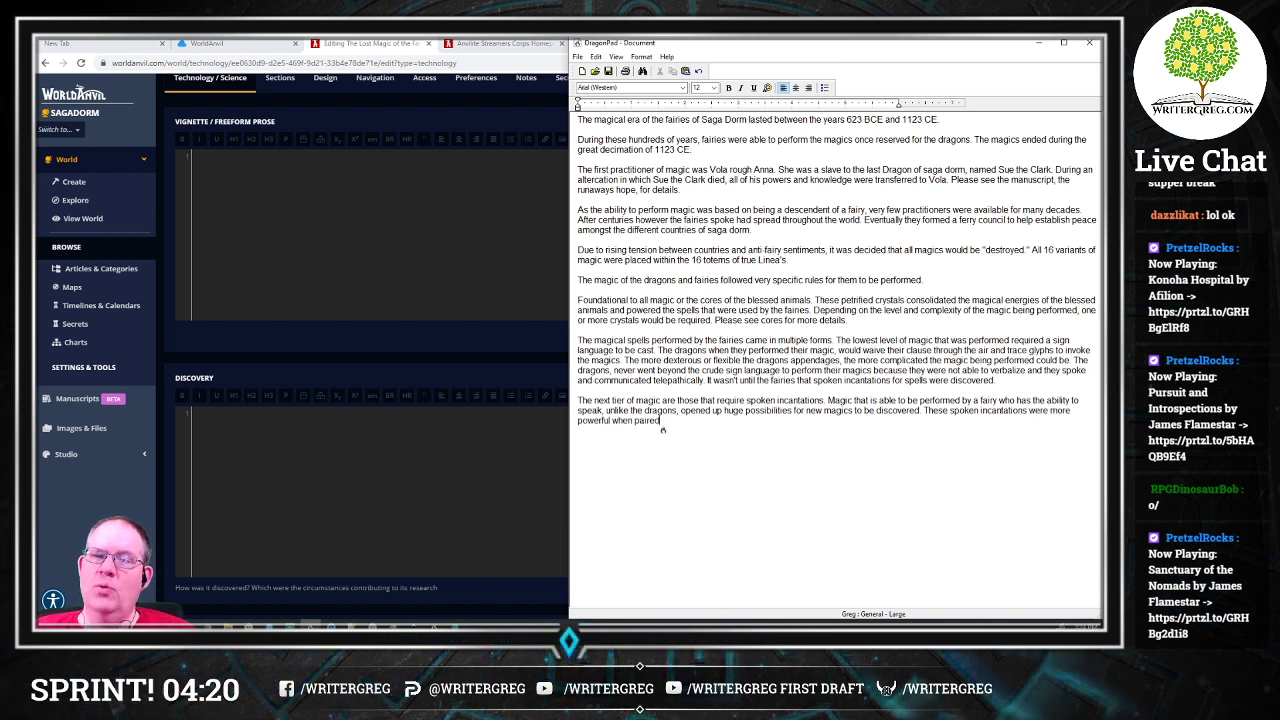
{"action": "type", "text": " with"}
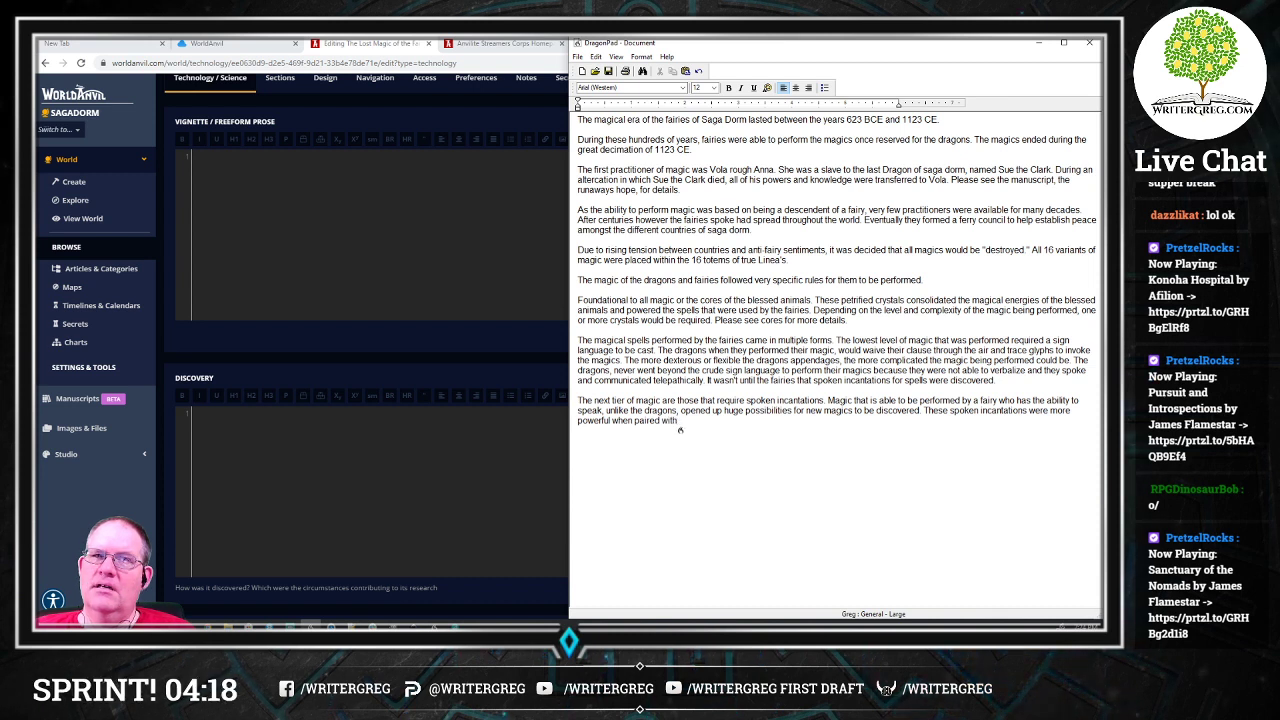
{"action": "type", "text": " the fine"}
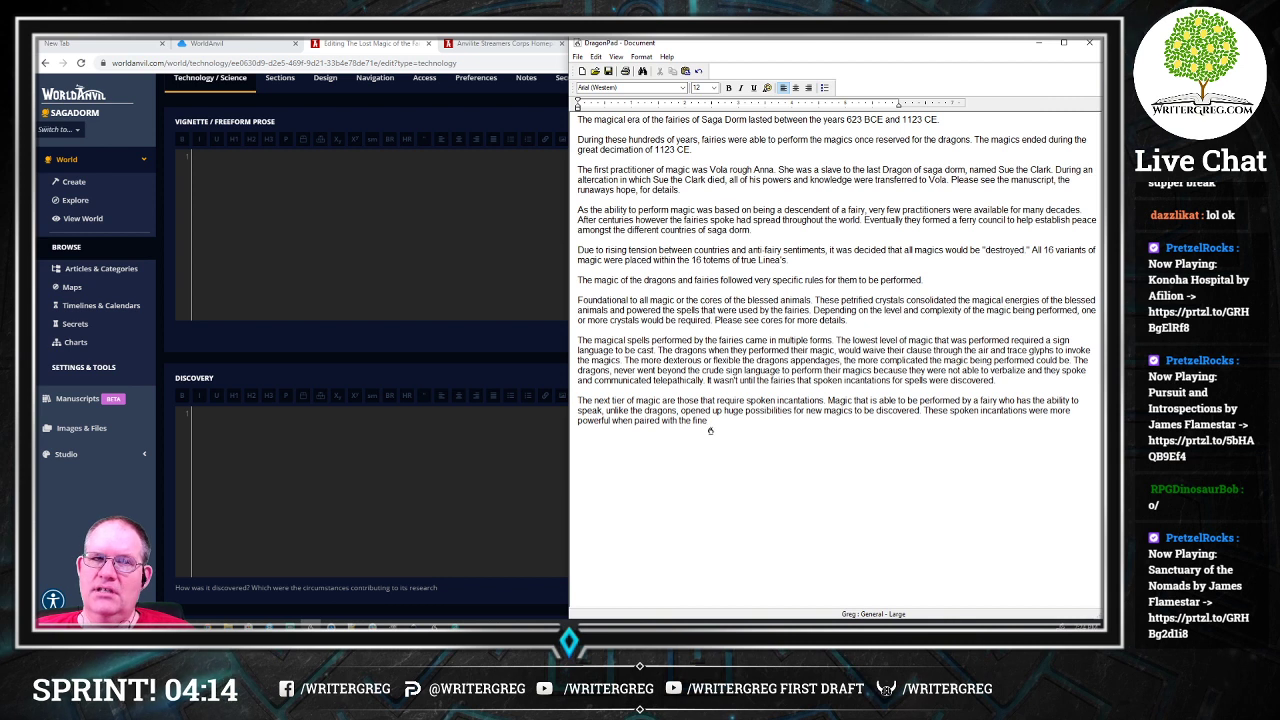
{"action": "type", "text": " sign language skills"}
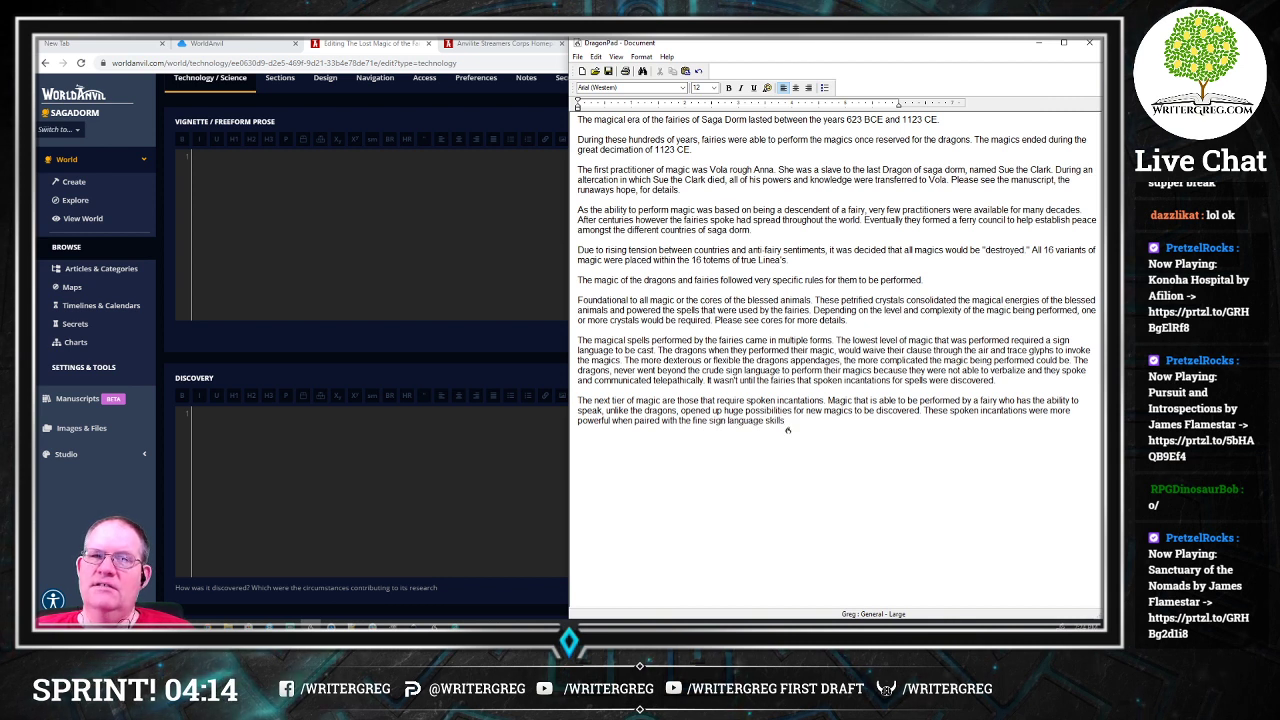
{"action": "type", "text": " developed by the fairies."}
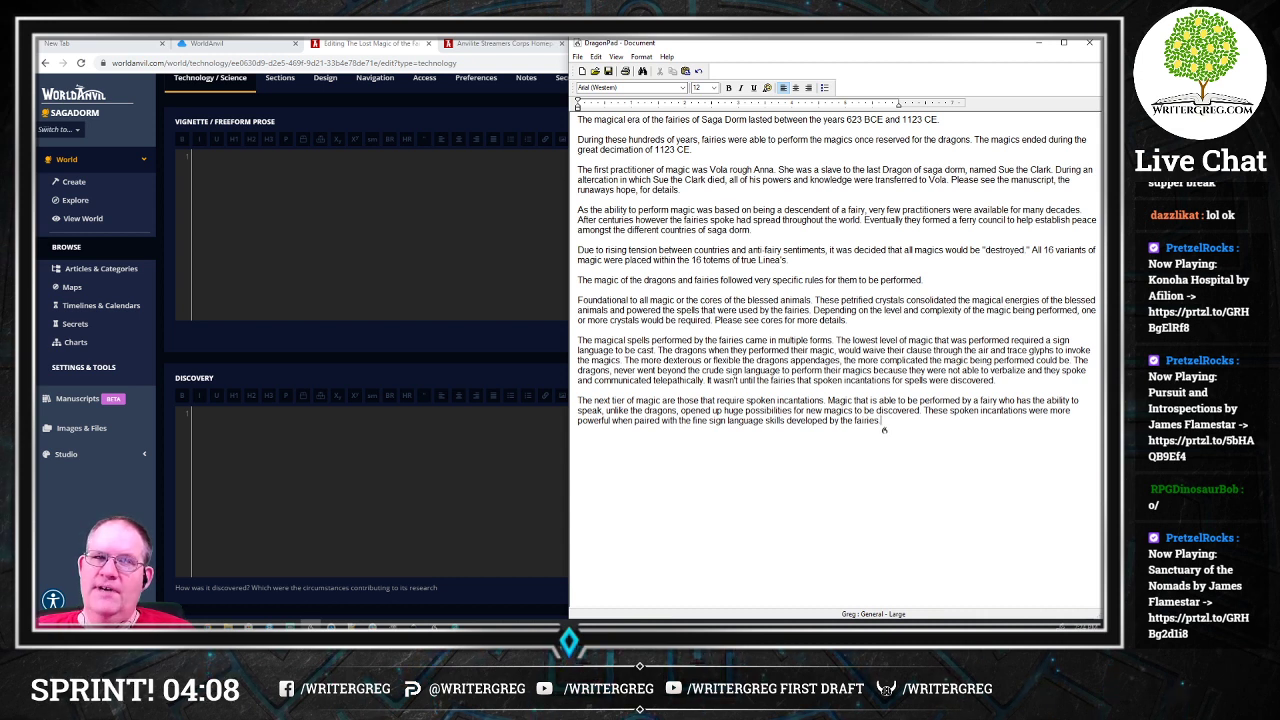
Step: Add the sentence "Fairies being able to make intricate traces and hand gestures were able to refine the crude nature of the magic previously performed by the dragons."
{"action": "type", "text": "Fairies"}
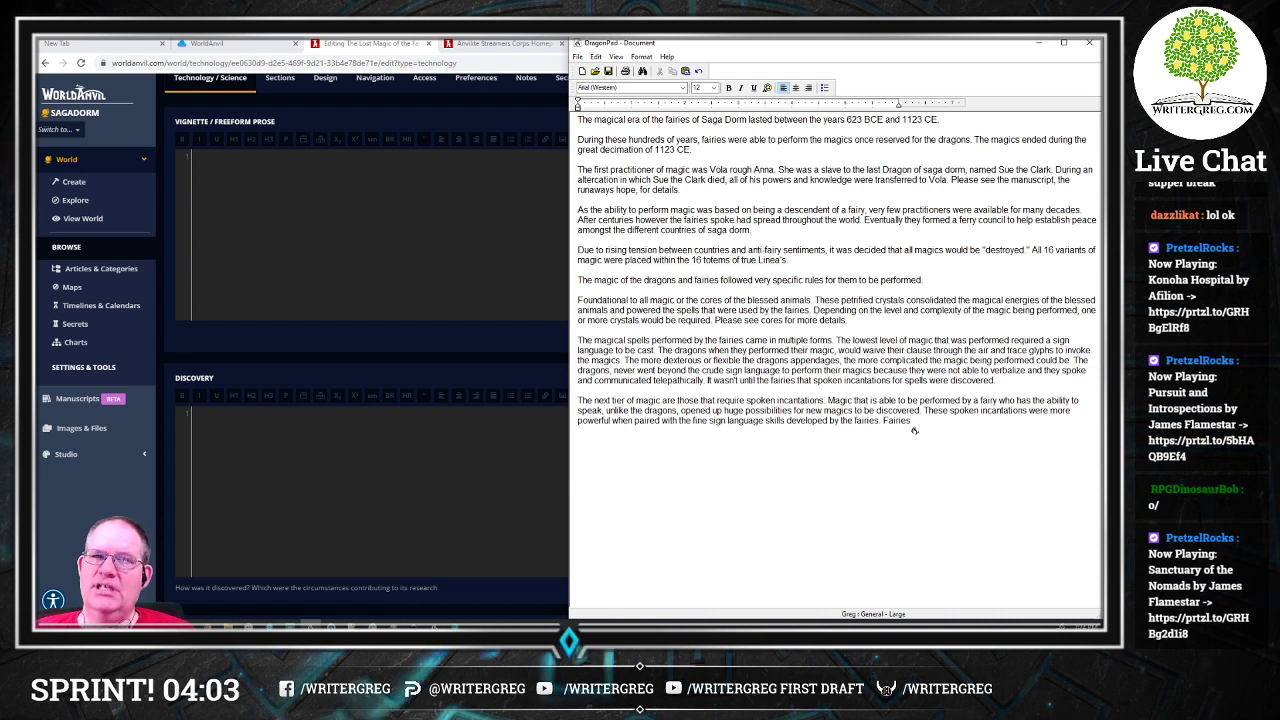
{"action": "type", "text": " being able to make intricate"}
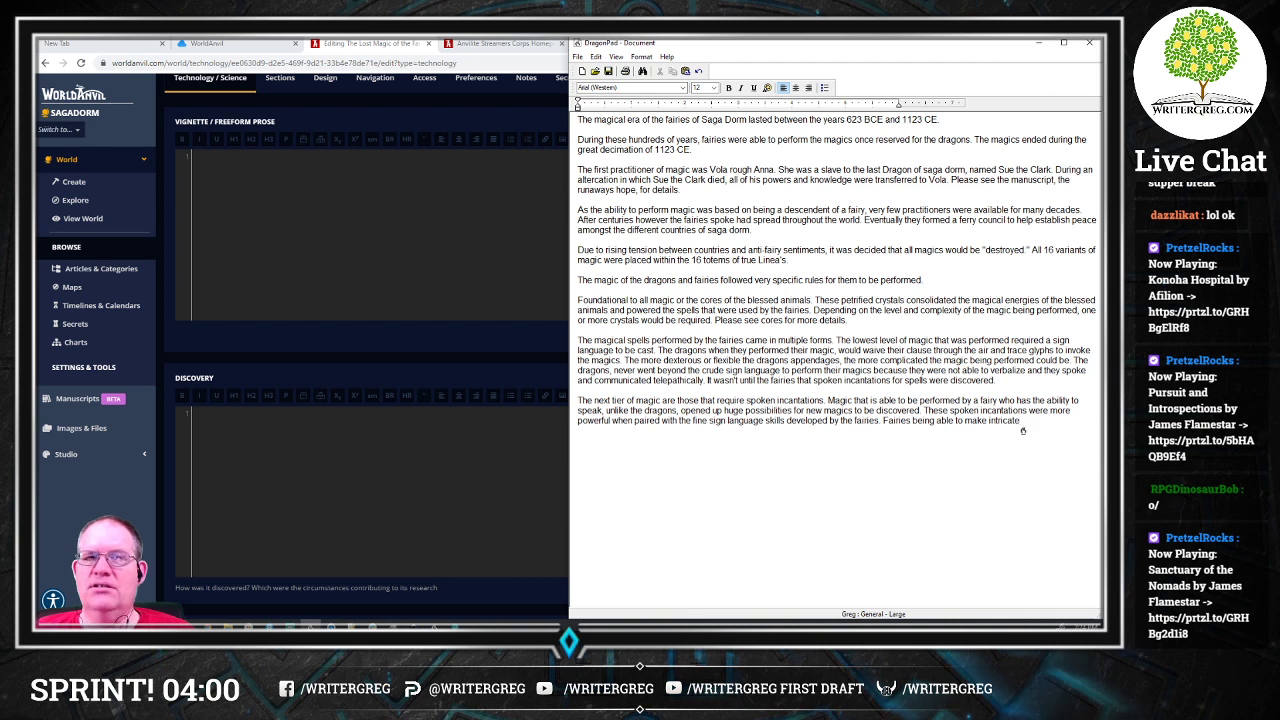
{"action": "type", "text": " traces and hand gestures"}
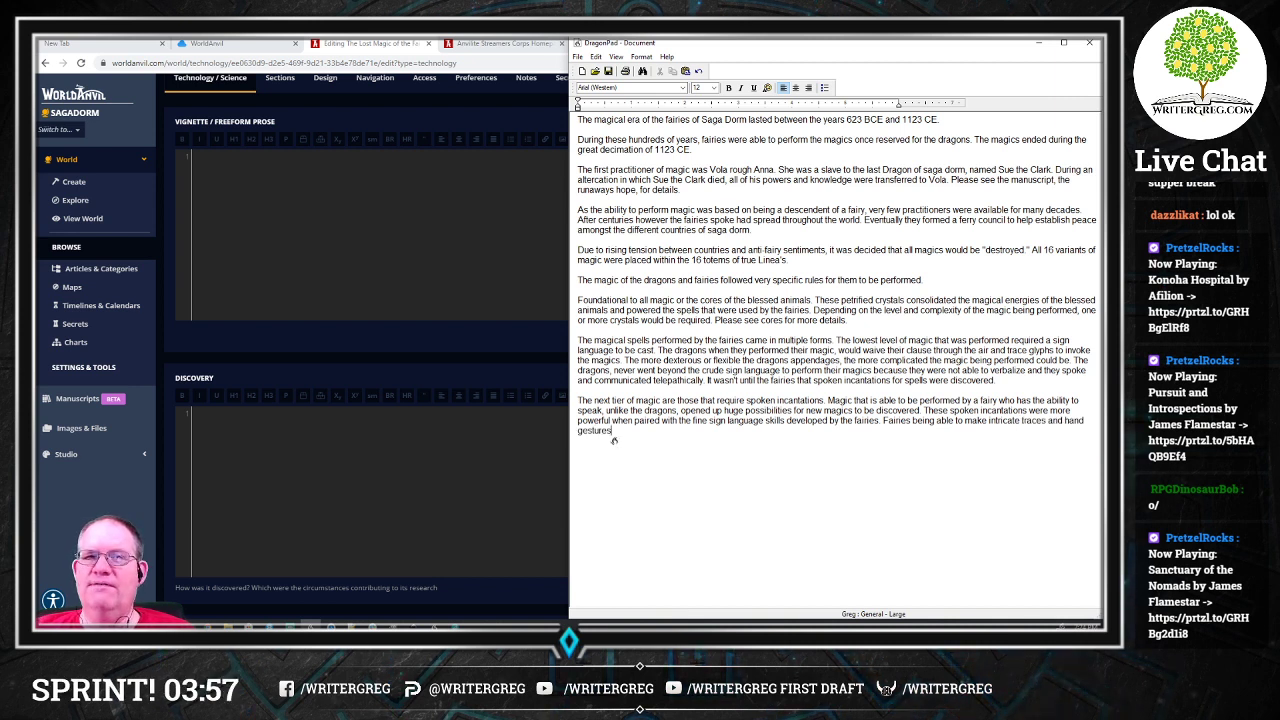
{"action": "type", "text": " were able to refine"}
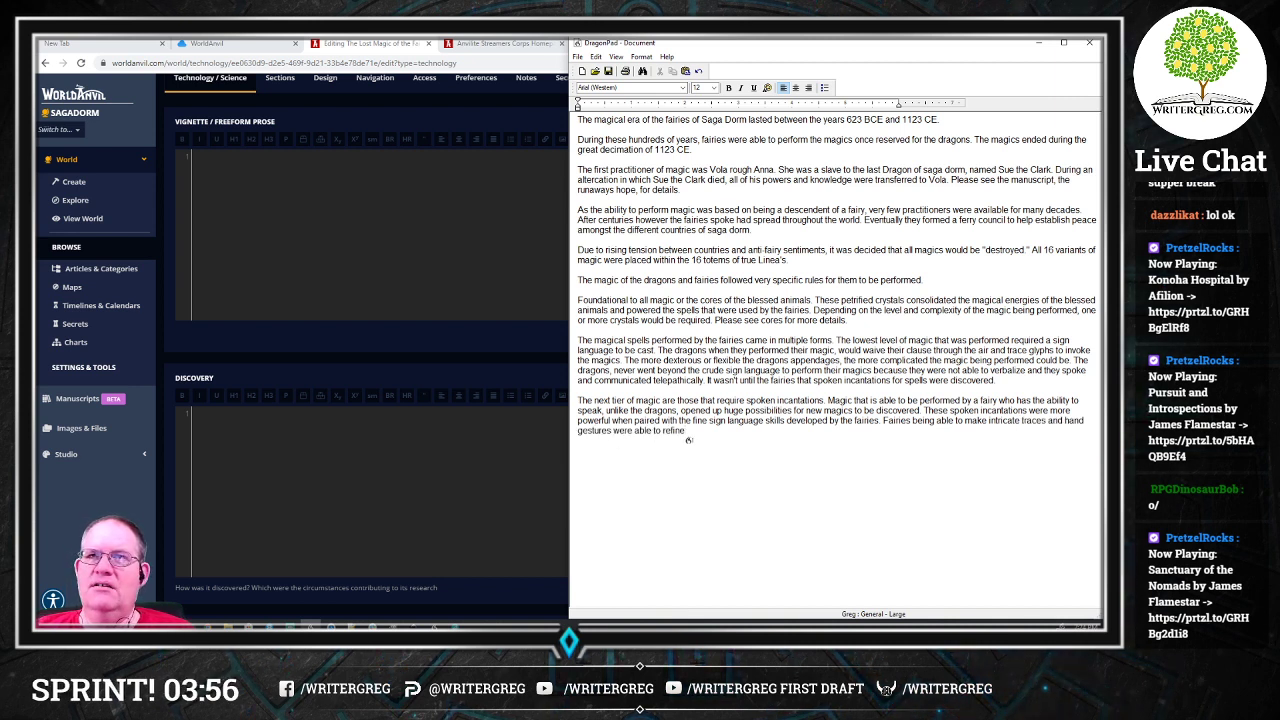
{"action": "type", "text": "."}
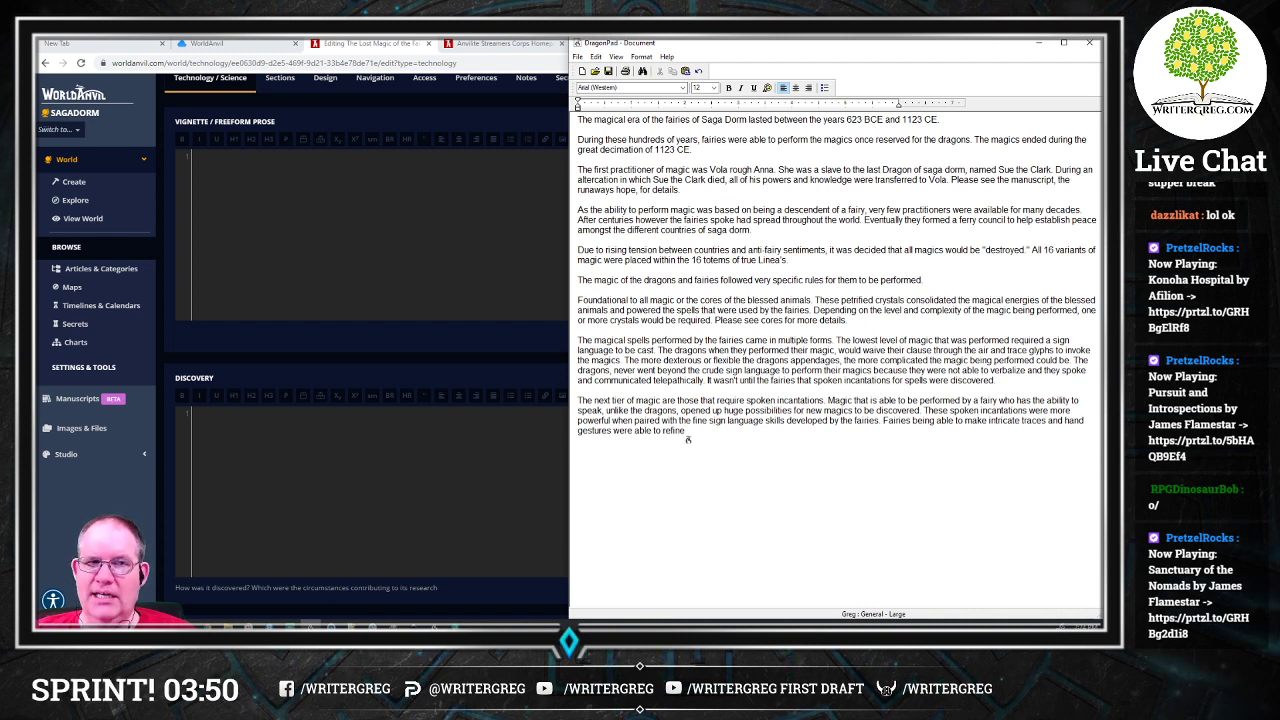
{"action": "type", "text": " the crude nature of the magic previously performed by the dragons"}
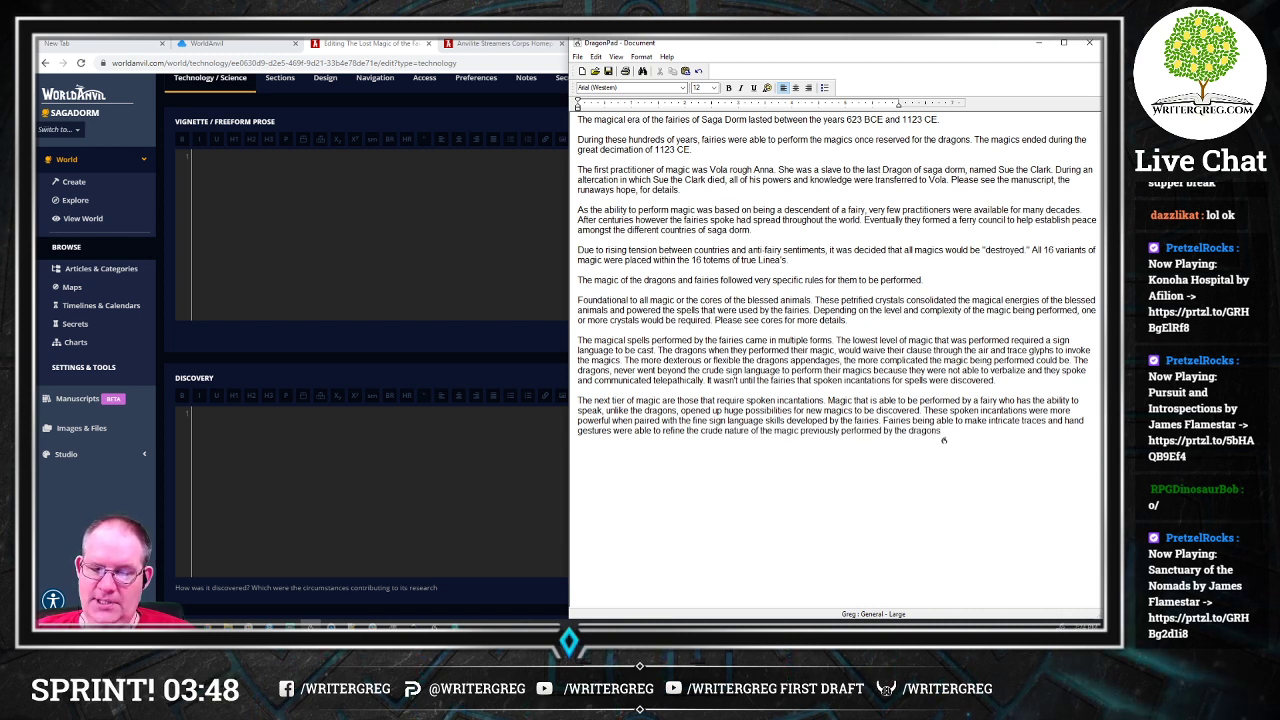
{"action": "type", "text": "."}
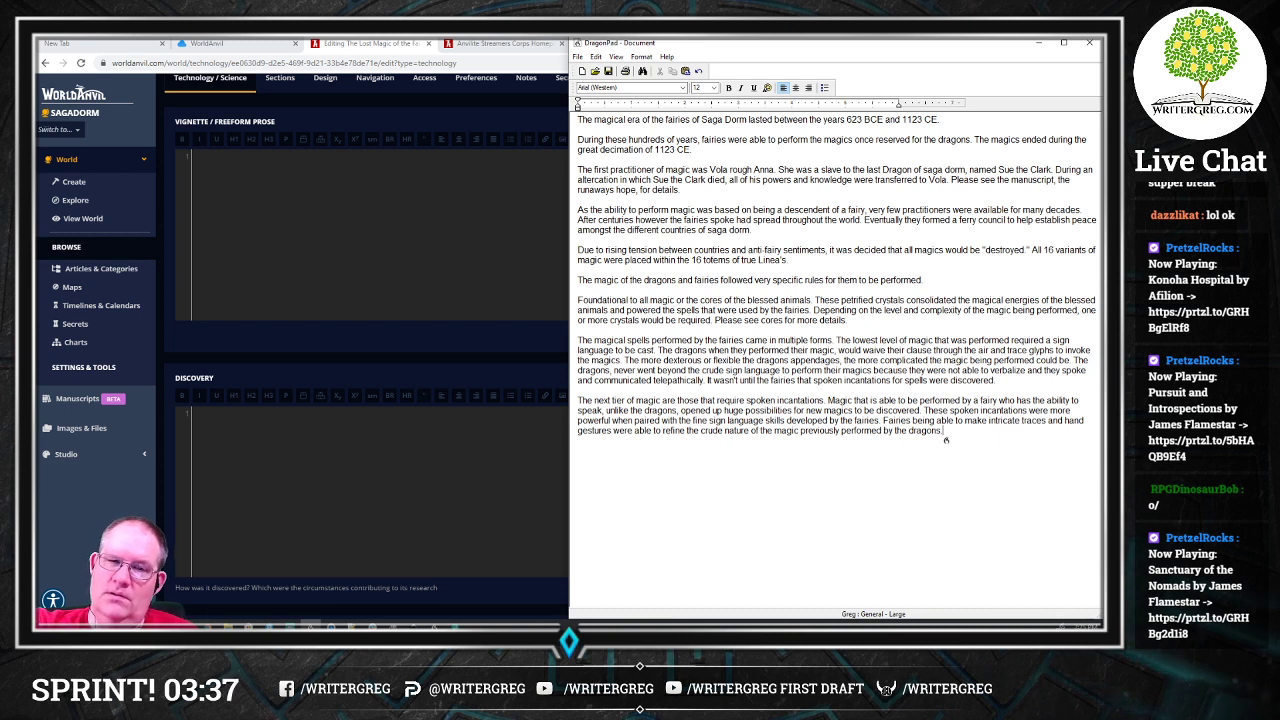
Step: Start a new paragraph with "The final tier of magic are those that require components to be added to the incantation and sign language to be performed."
{"action": "key", "text": "Return"}
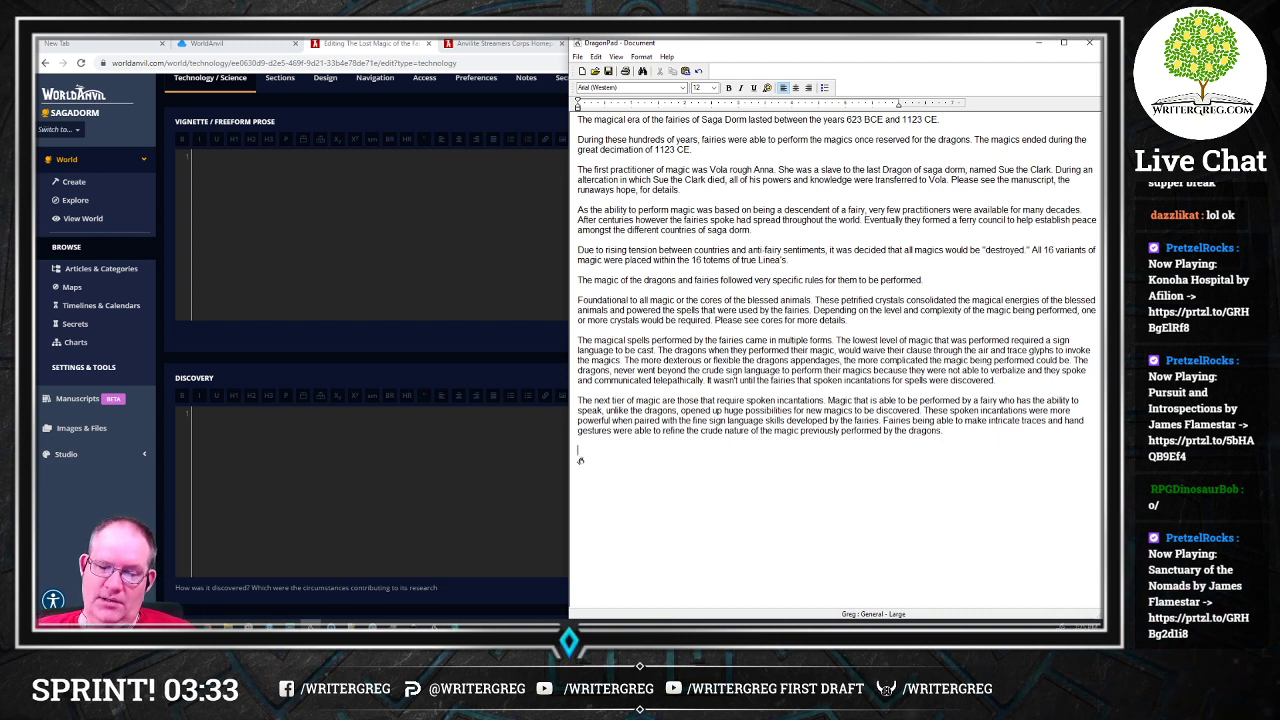
{"action": "type", "text": "The final tier of magic"}
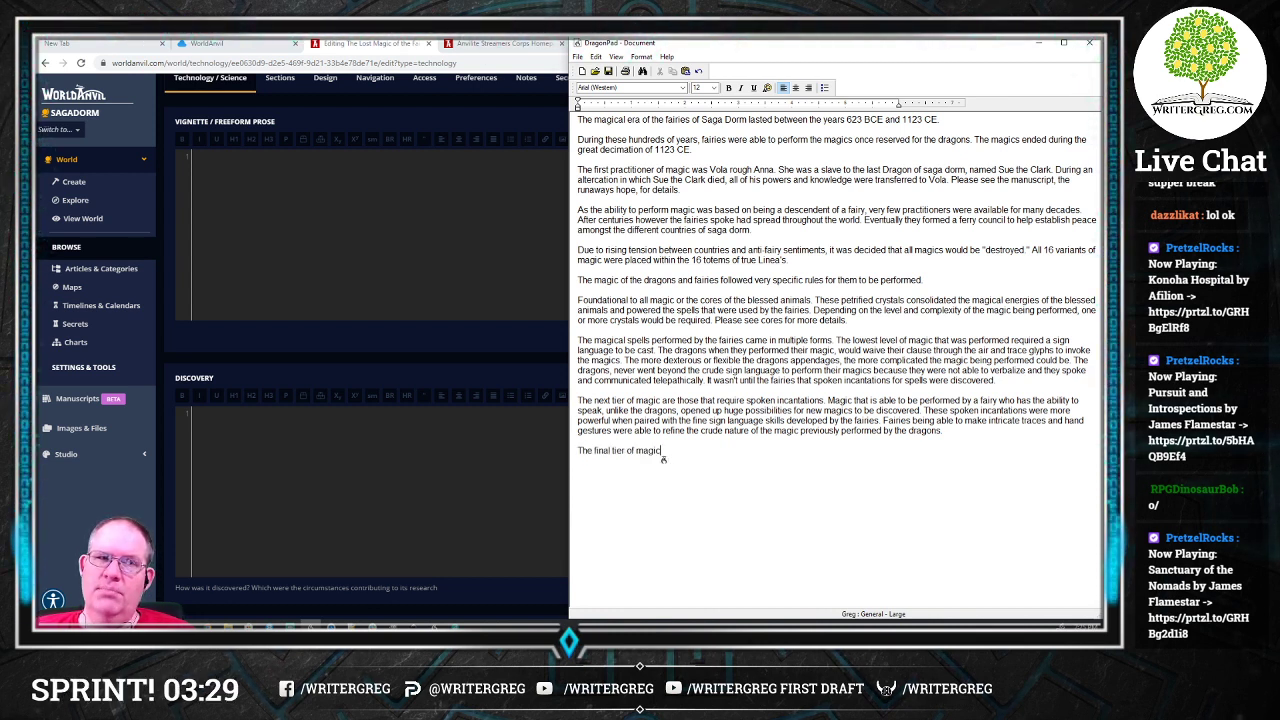
{"action": "type", "text": " are those that require components"}
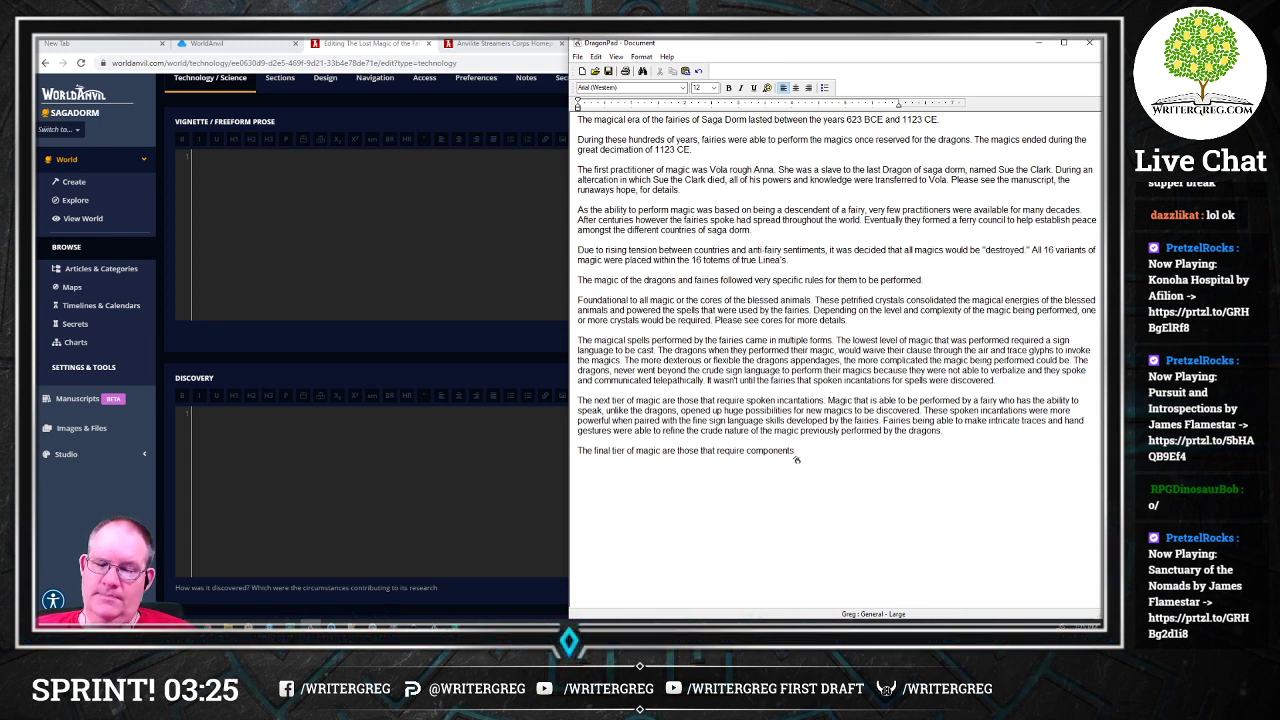
{"action": "type", "text": " to be added to the spells"}
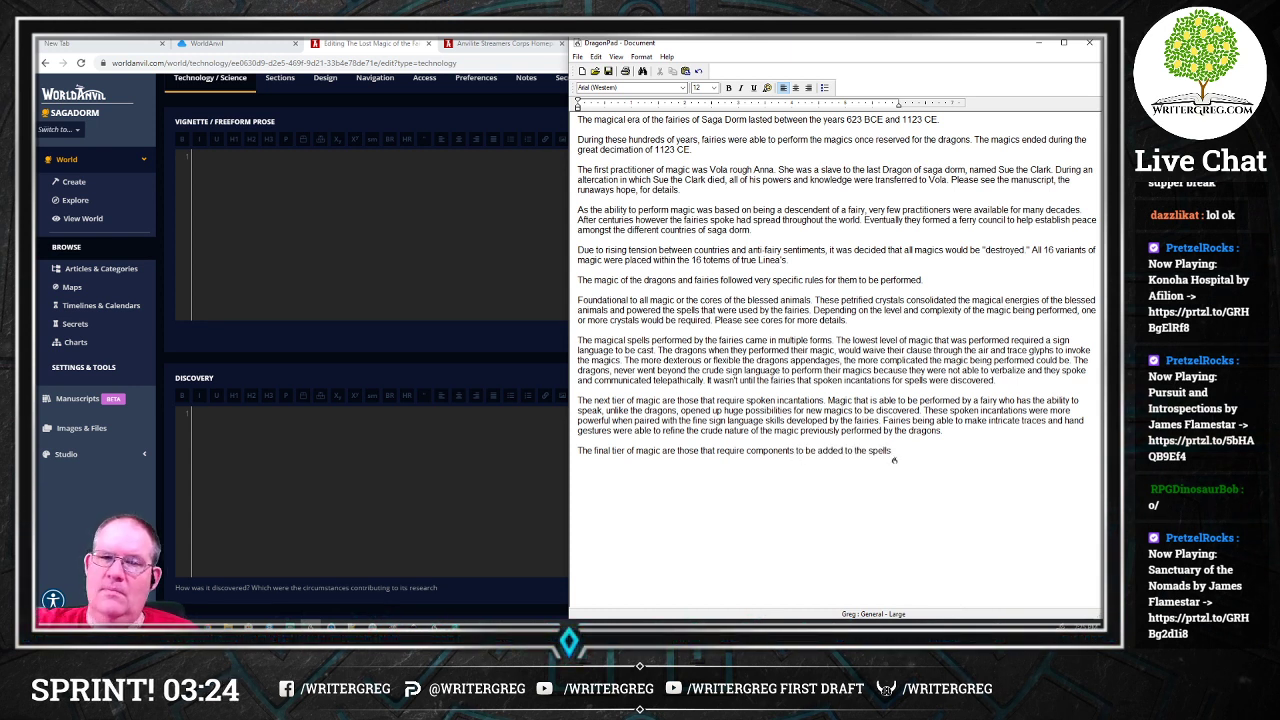
{"action": "key", "text": "BackSpace"}
{"action": "key", "text": "BackSpace"}
{"action": "key", "text": "BackSpace"}
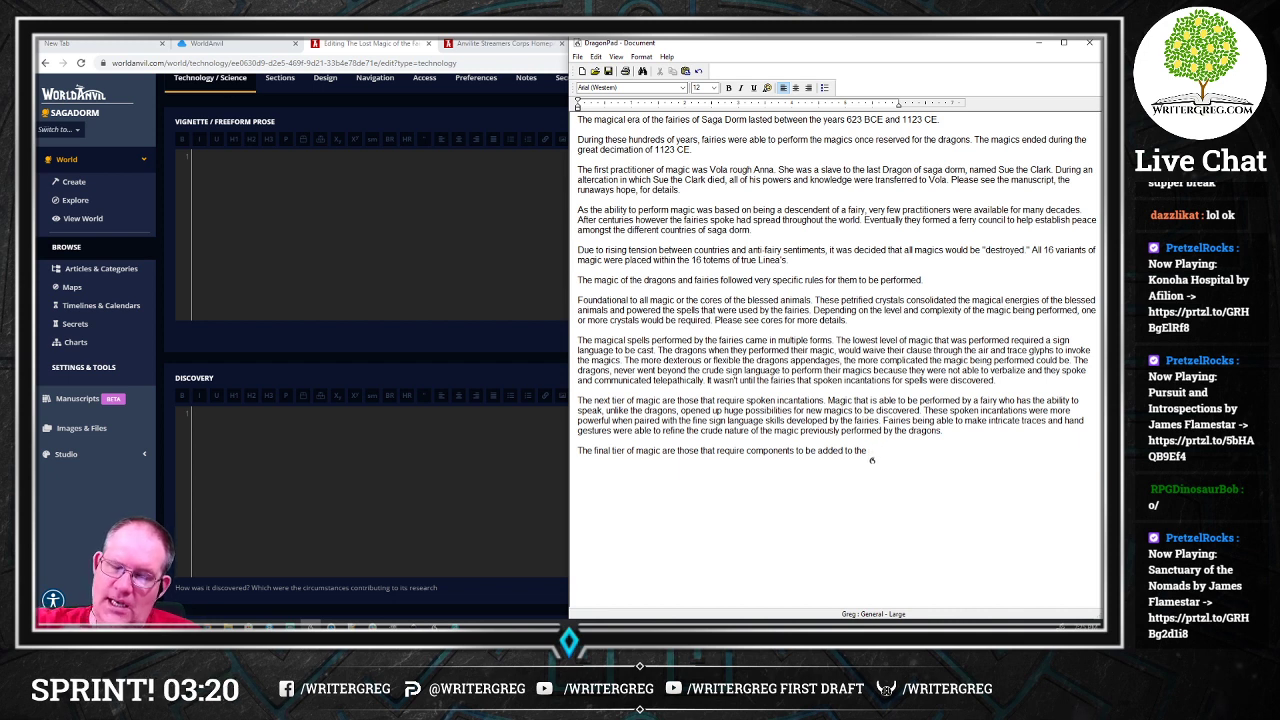
{"action": "type", "text": "incantation and"}
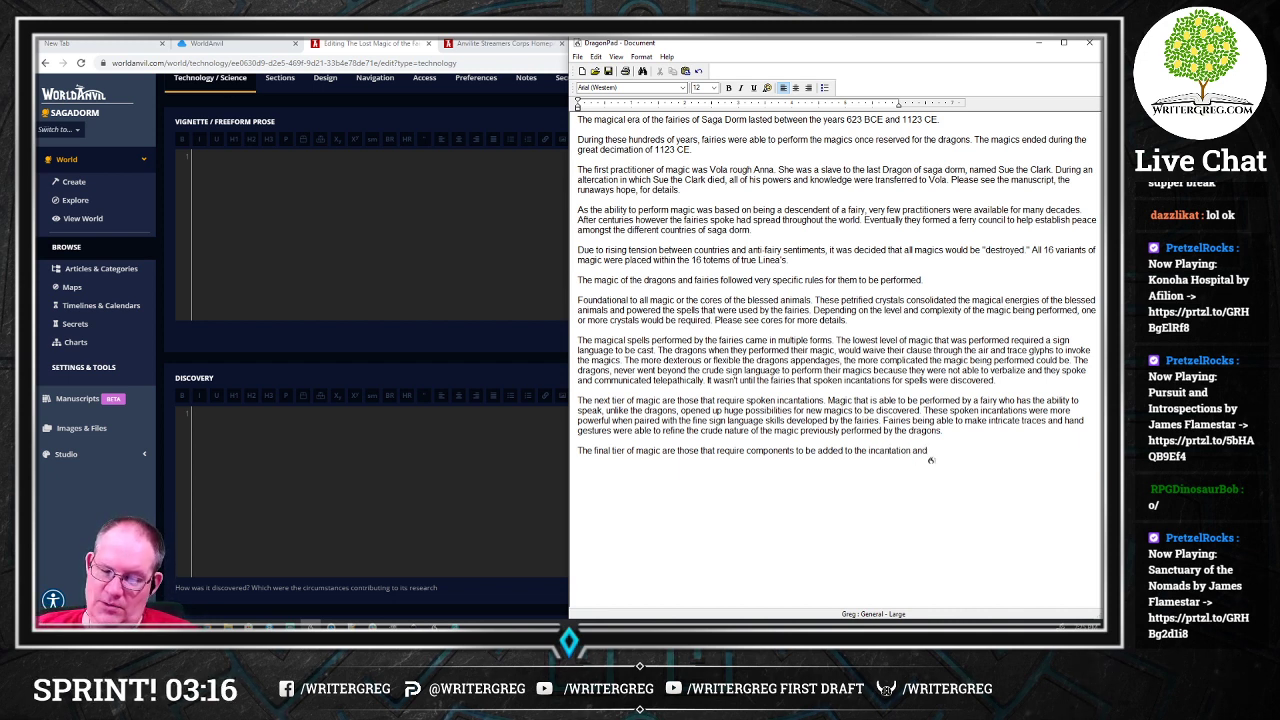
{"action": "type", "text": " sign language"}
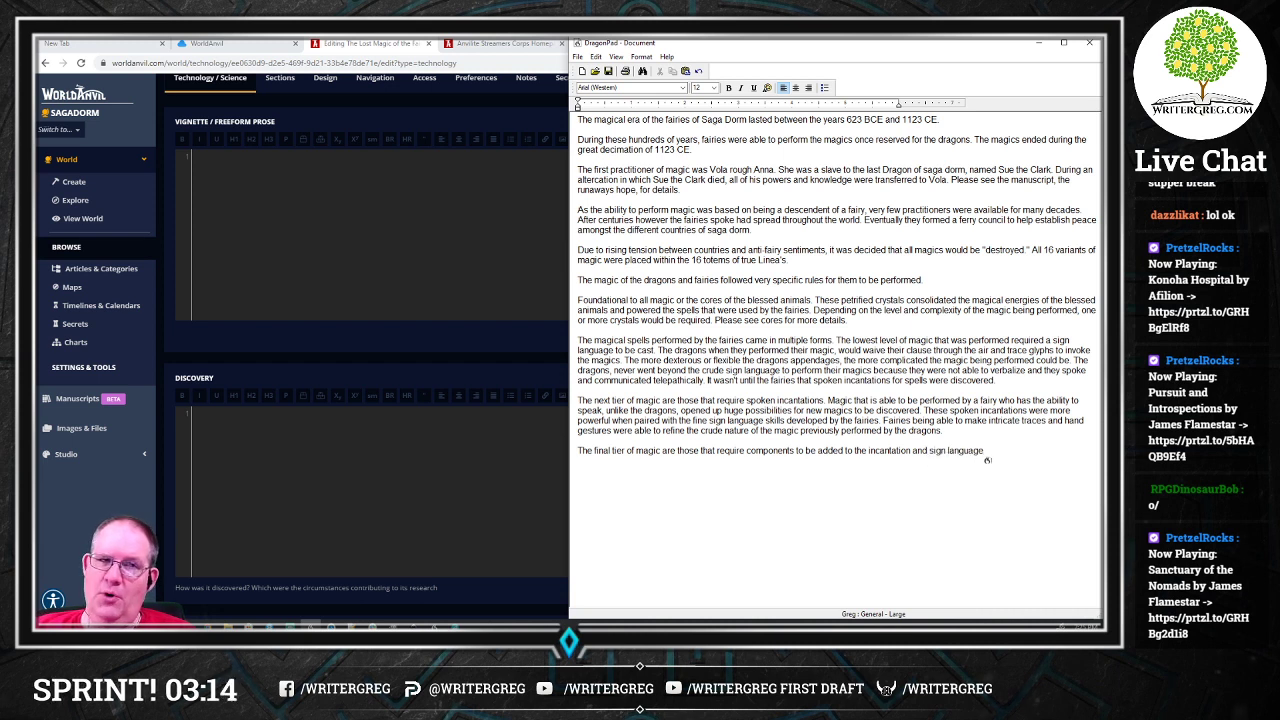
{"action": "type", "text": " to be performed."}
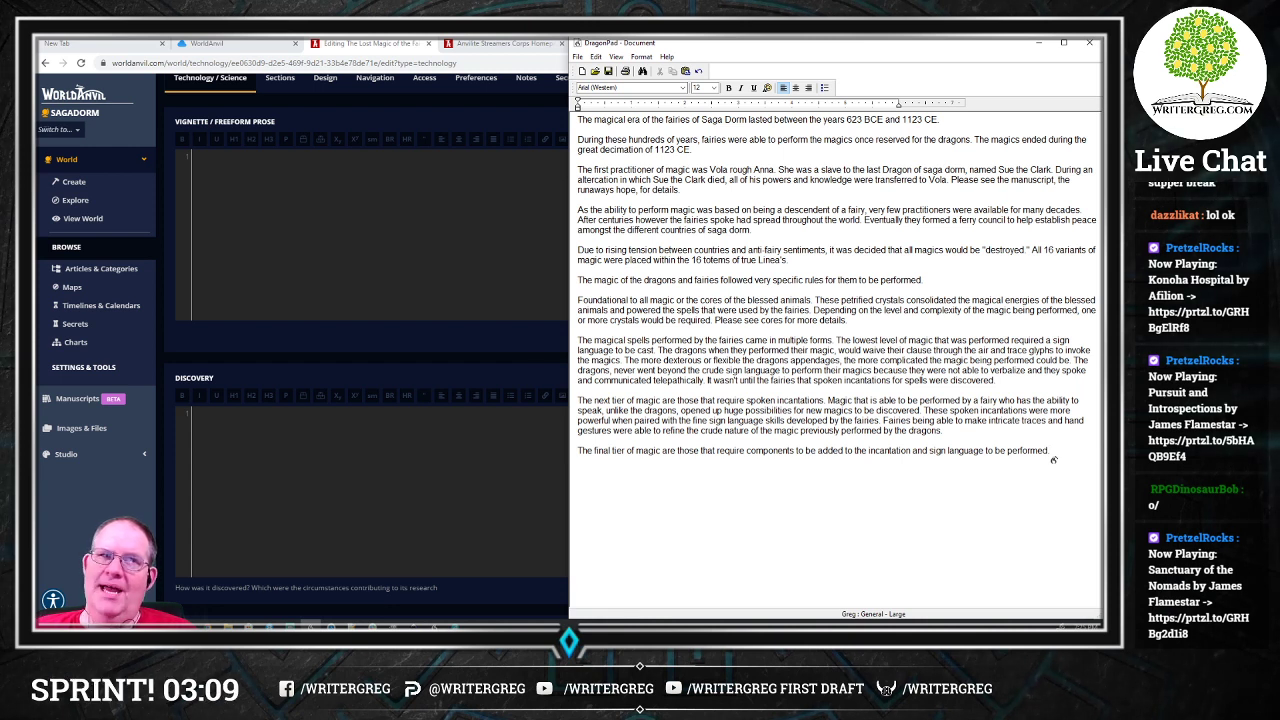
Step: Begin the next sentence with "These magics revolve primarily around the reconstituting of petrified blessed animal body parts"
{"action": "type", "text": "These magics"}
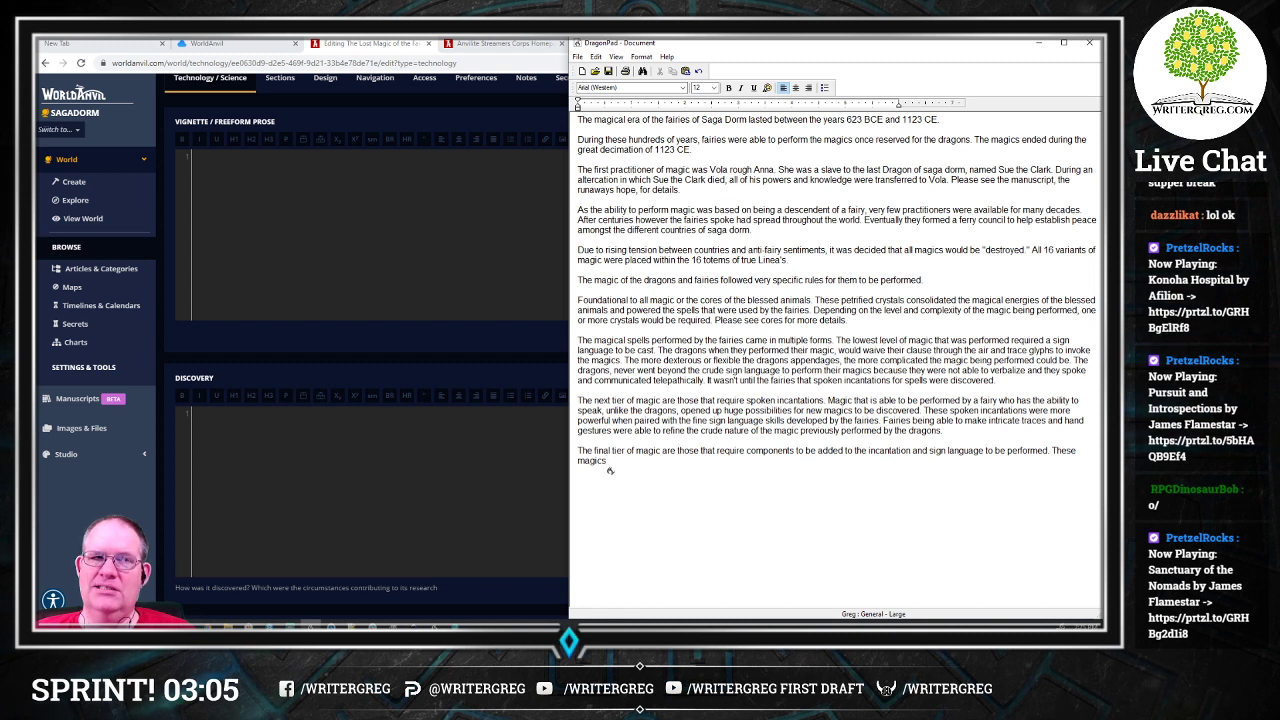
{"action": "type", "text": " revolve primarily around the reconstituting of"}
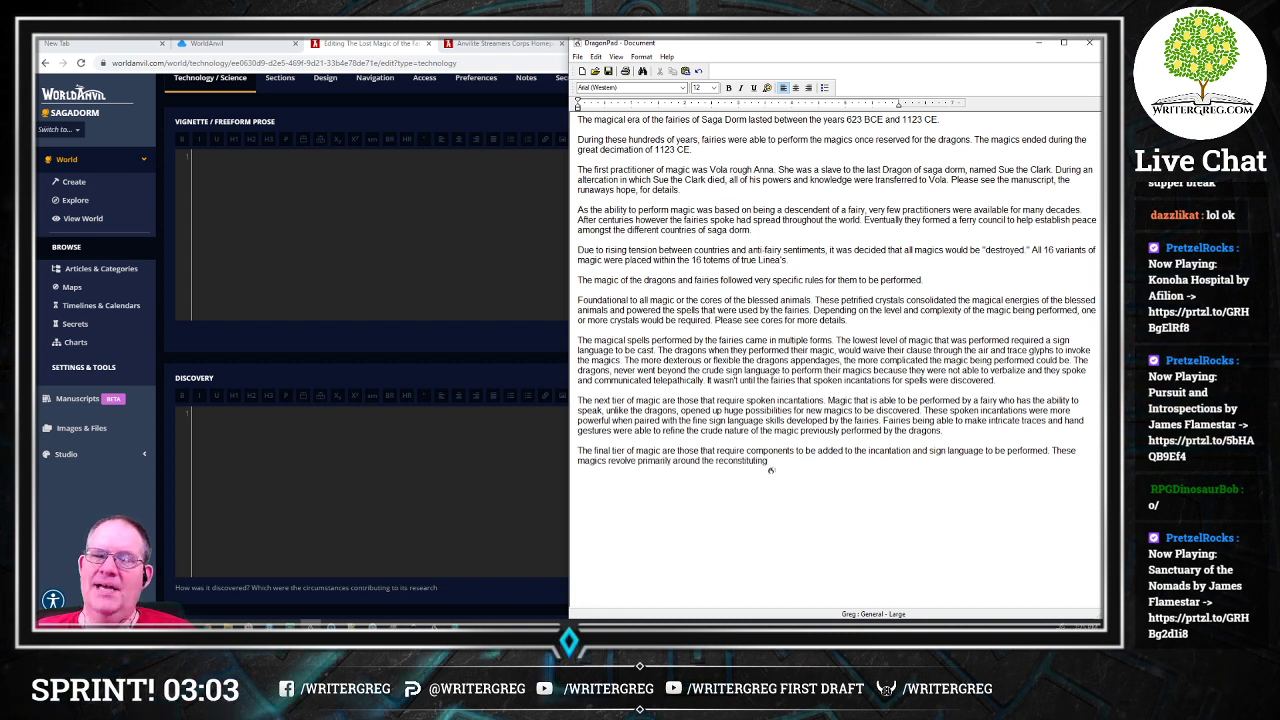
{"action": "type", "text": " petrified"}
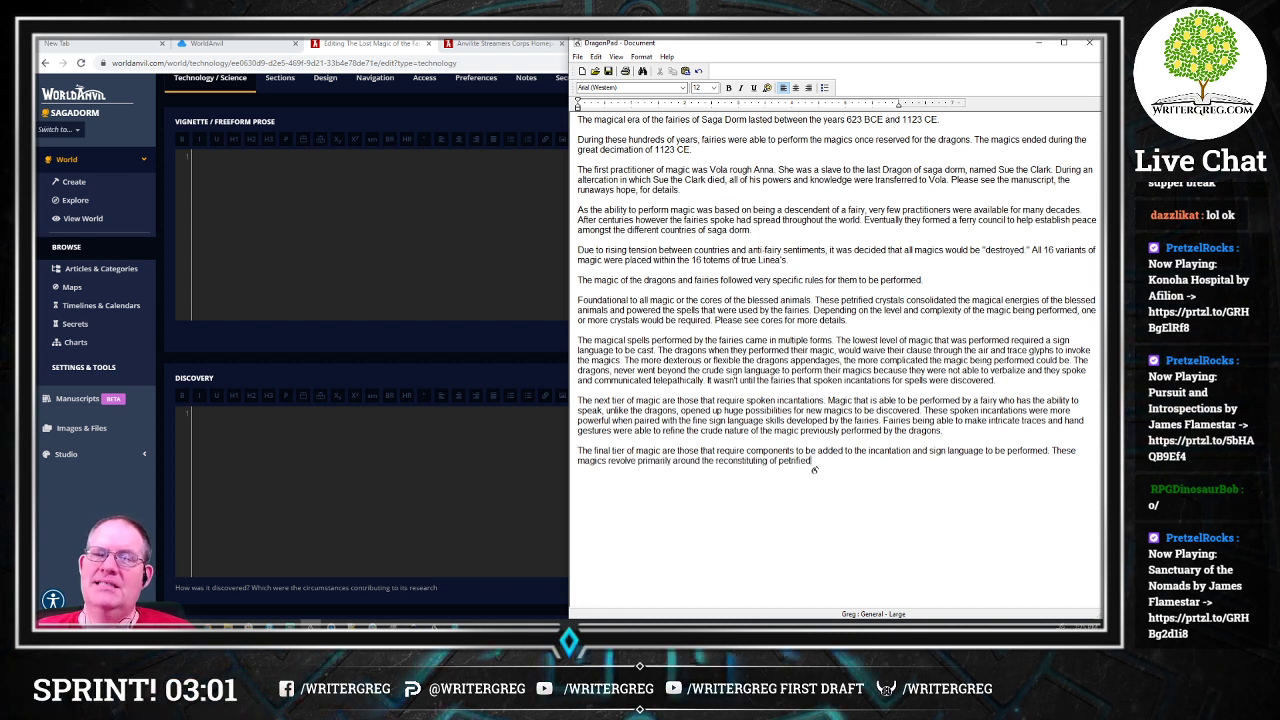
{"action": "type", "text": " blessed animal"}
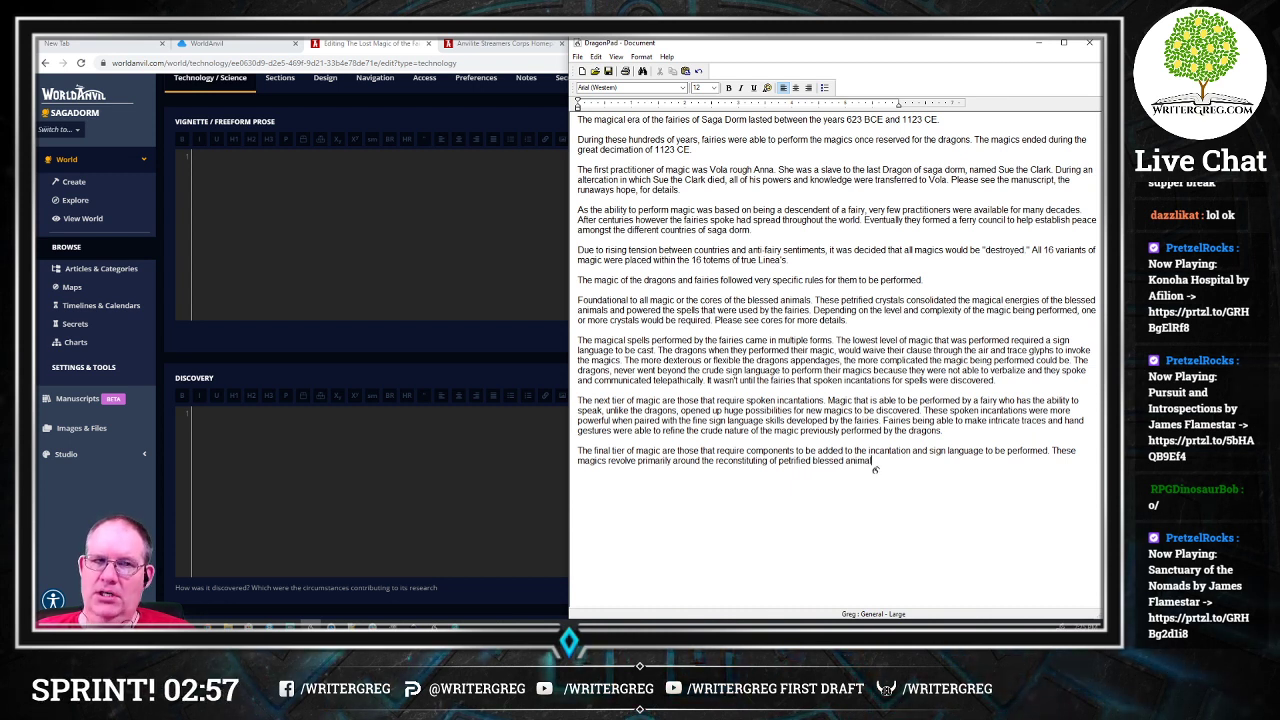
{"action": "type", "text": " body parts"}
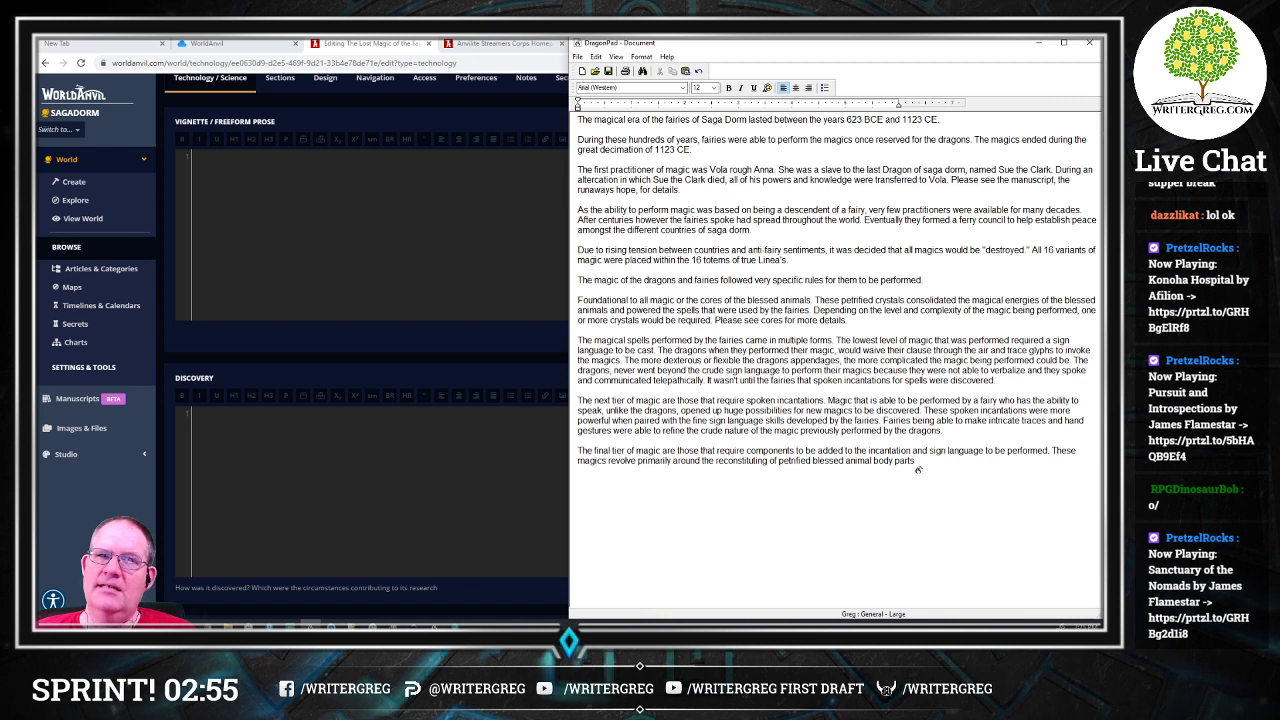
Step: Complete the sentence with "and imbuing magic within them that could then be released at a later time when consumed by the ferry."
{"action": "type", "text": " and"}
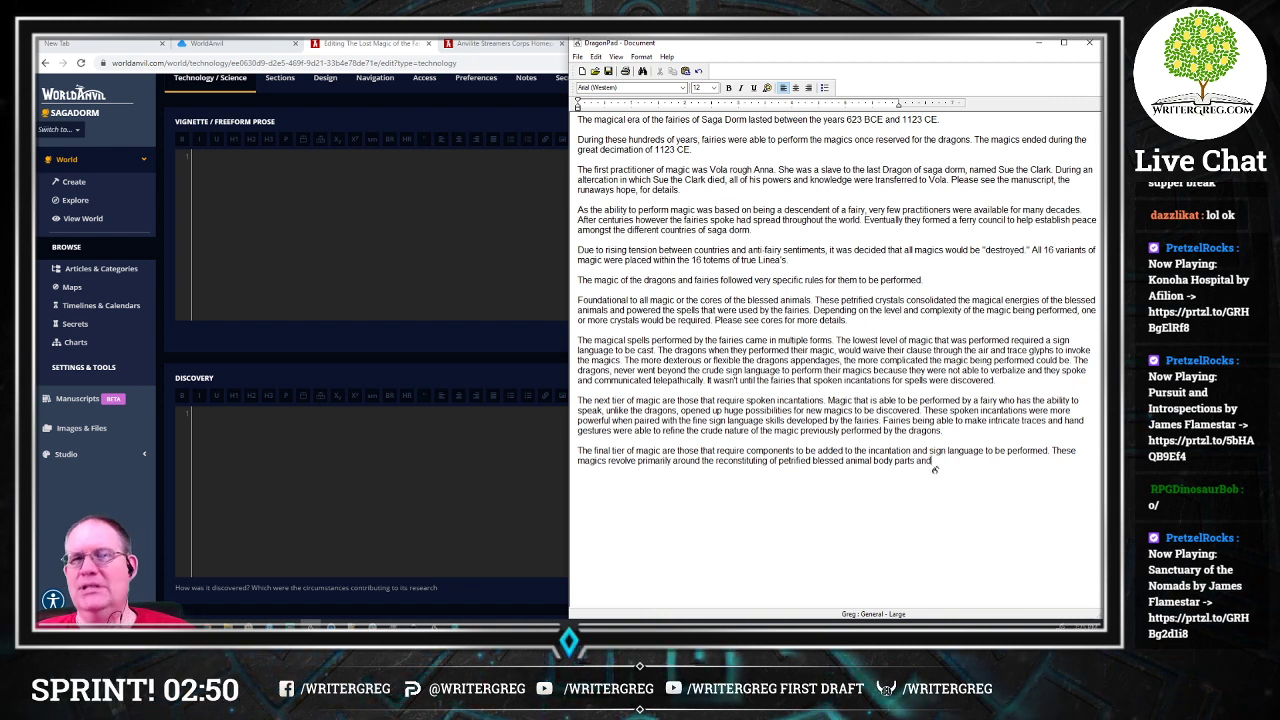
{"action": "type", "text": " imbuing magic within them that could then be released"}
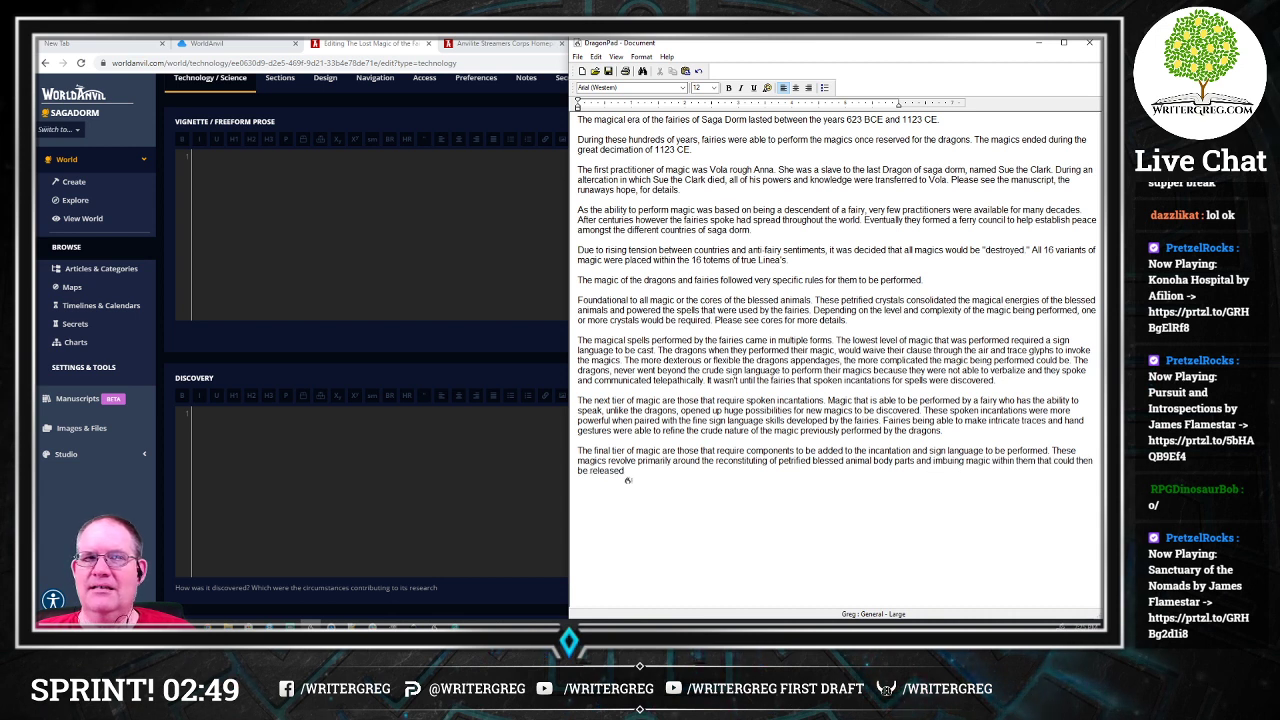
{"action": "type", "text": " alt"}
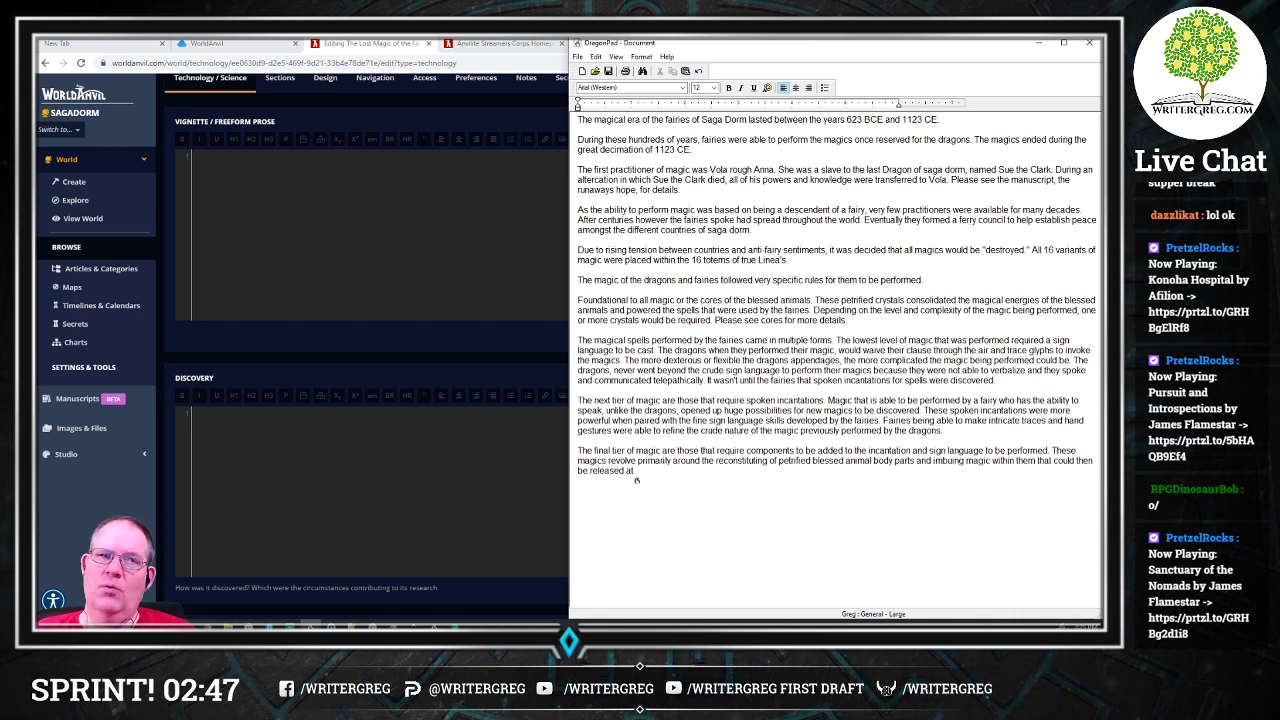
{"action": "type", "text": " a later time"}
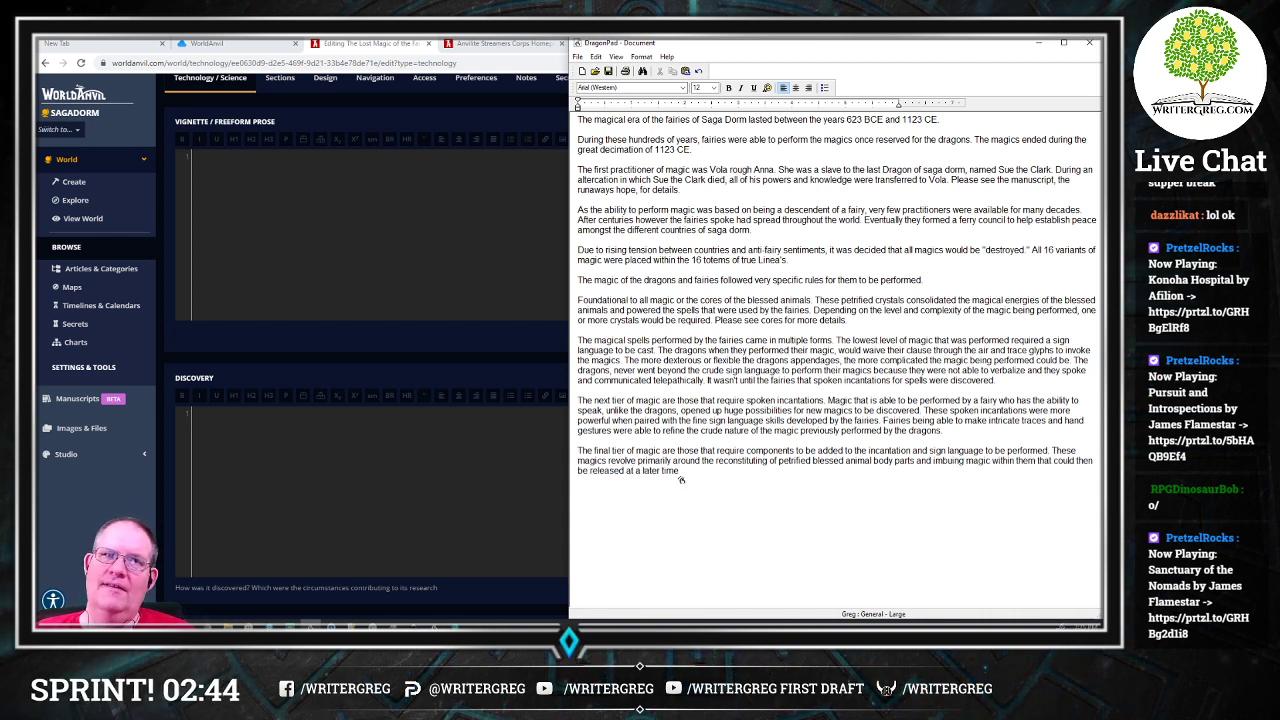
{"action": "type", "text": " when consumed by the"}
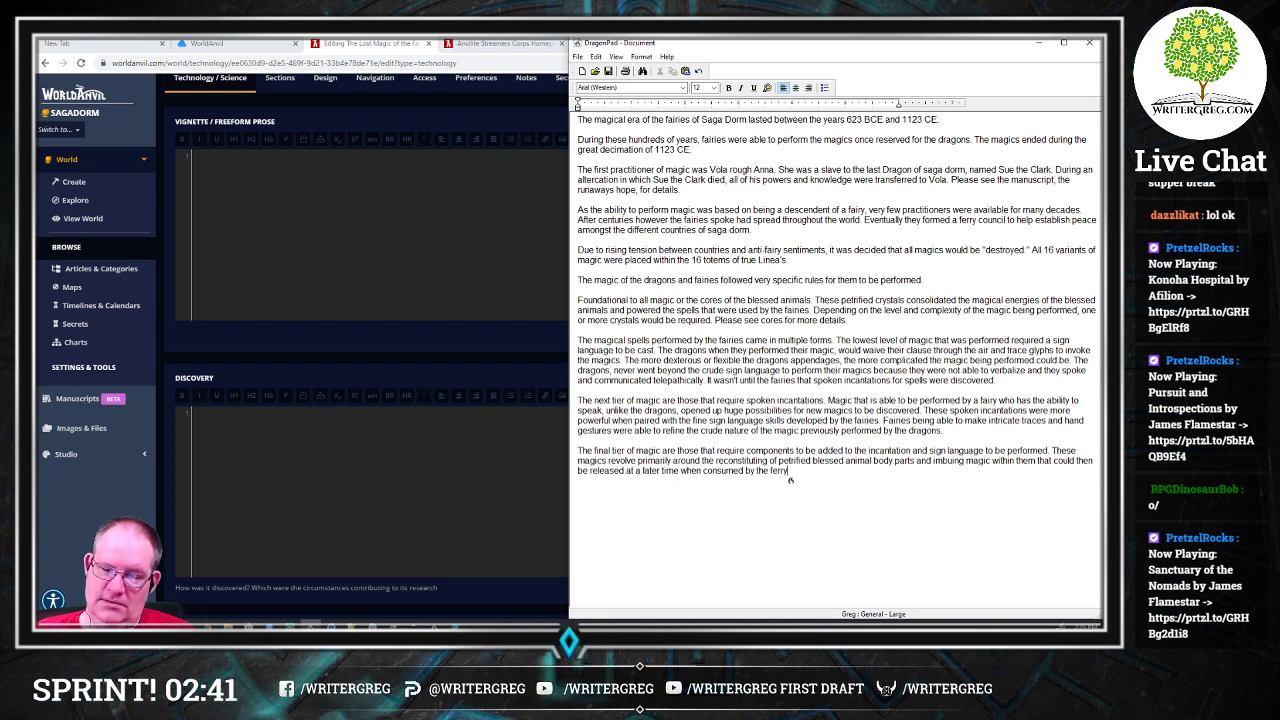
{"action": "type", "text": " ferry."}
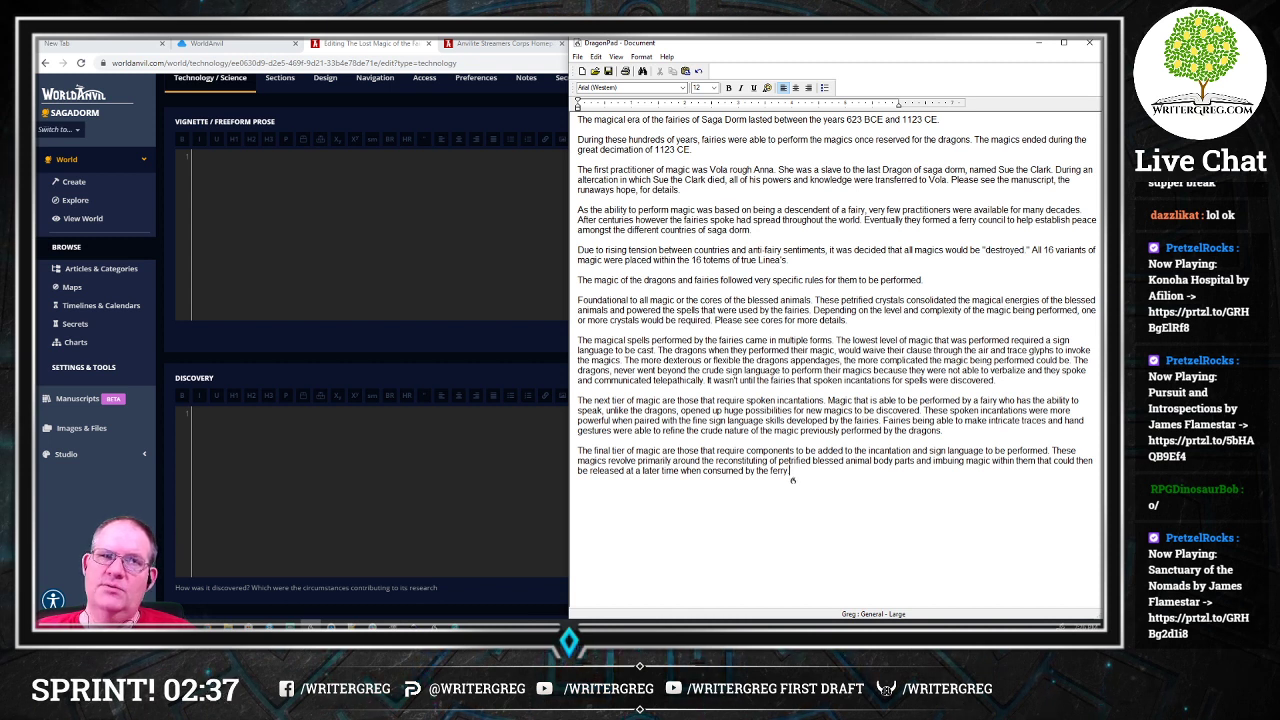
Step: Add the sentence "This was the last classification of magic that was discovered prior to the great decimation."
{"action": "type", "text": " This was the last"}
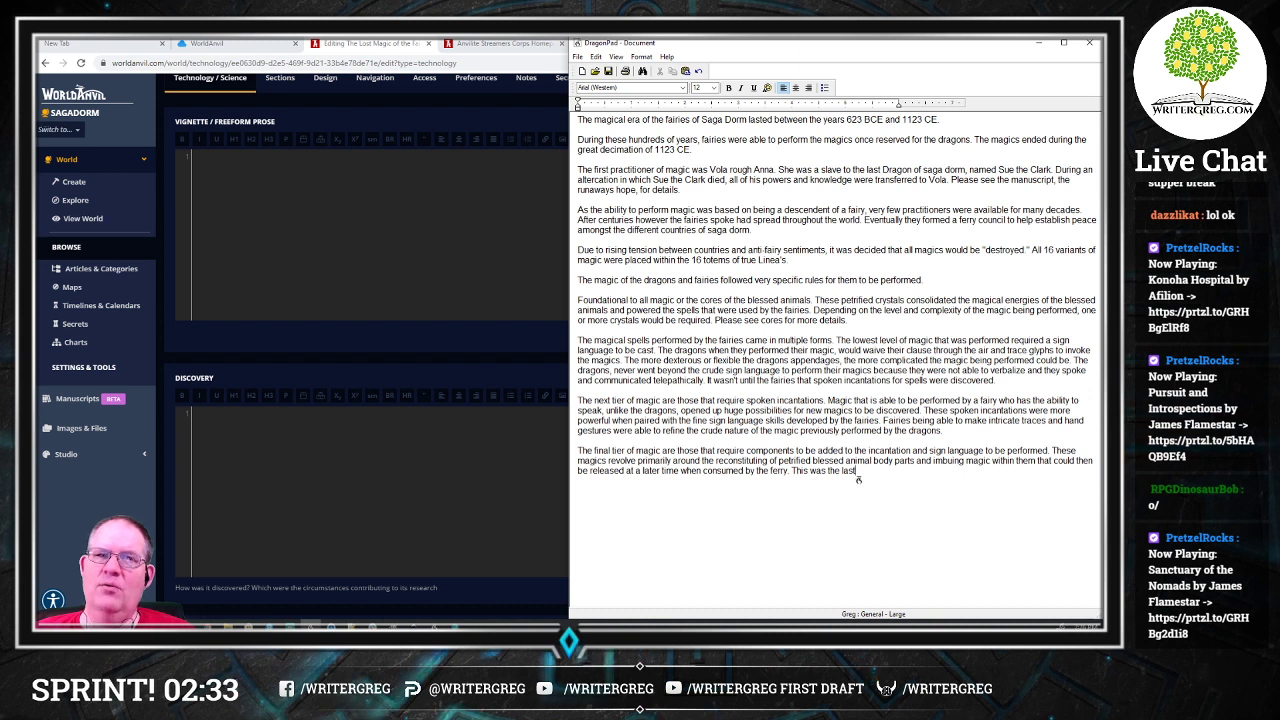
{"action": "type", "text": " classification of magic that was discovered"}
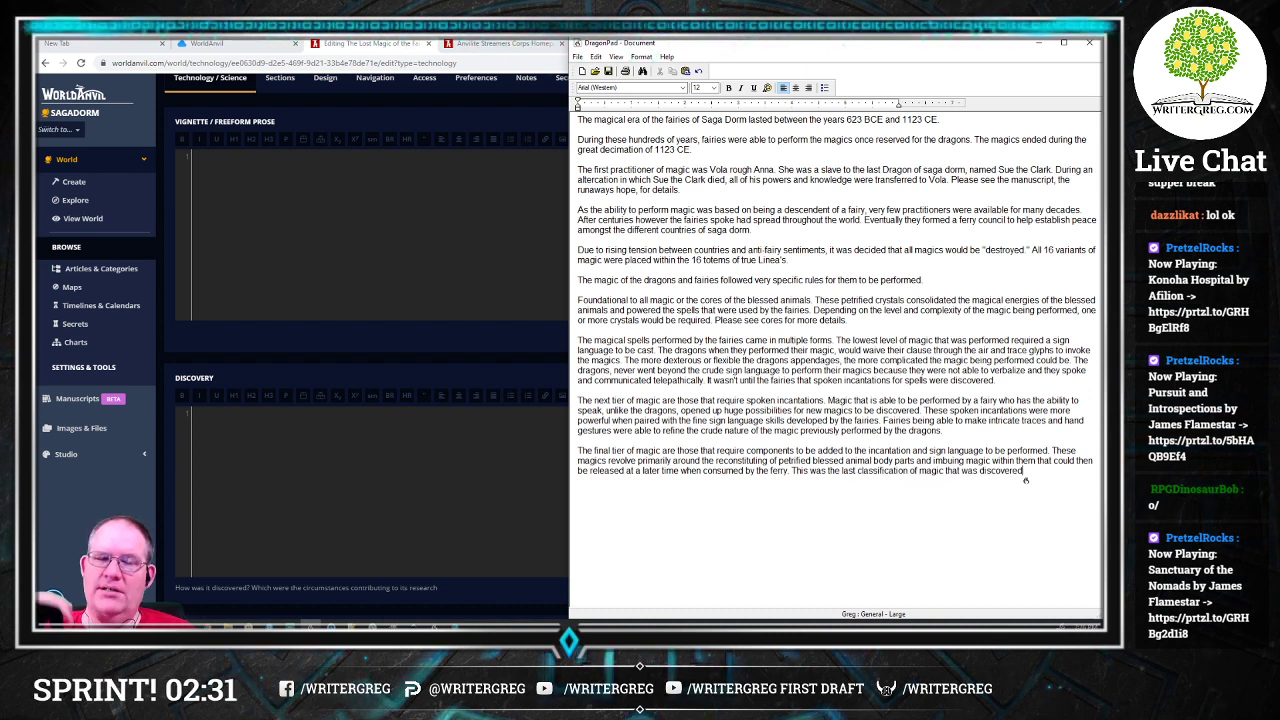
{"action": "type", "text": " prior to"}
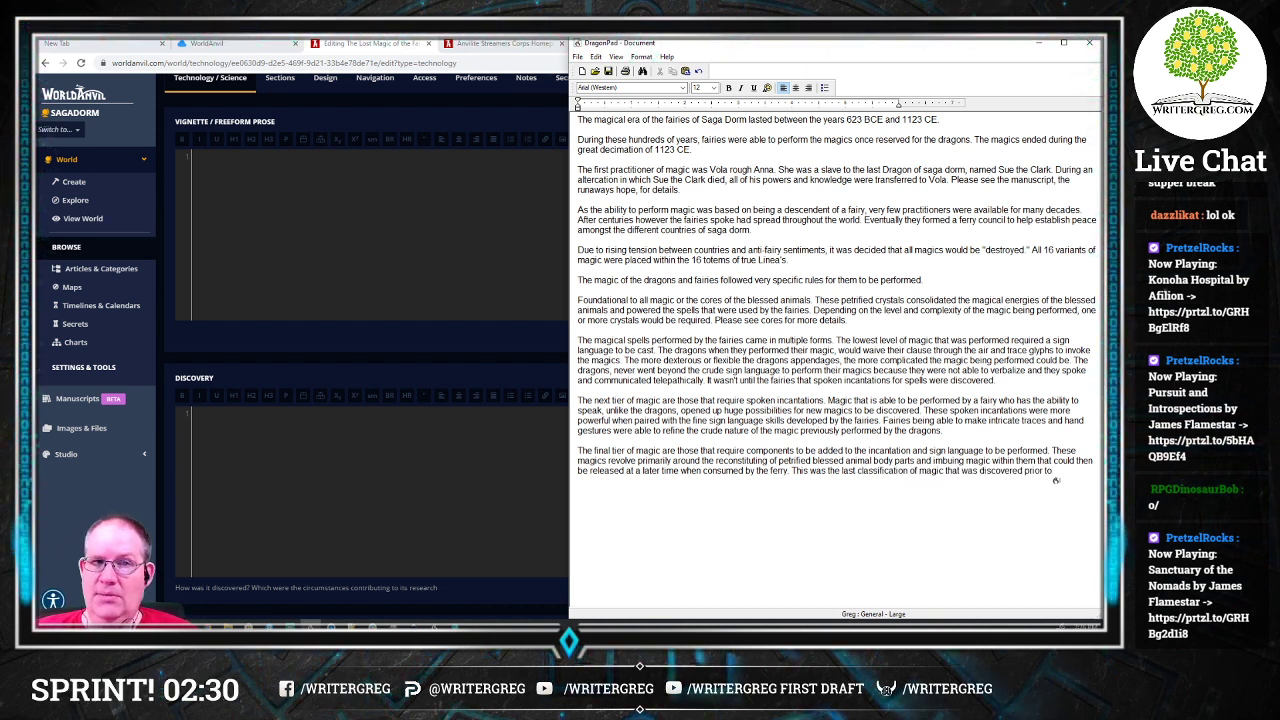
{"action": "type", "text": " the great decimation."}
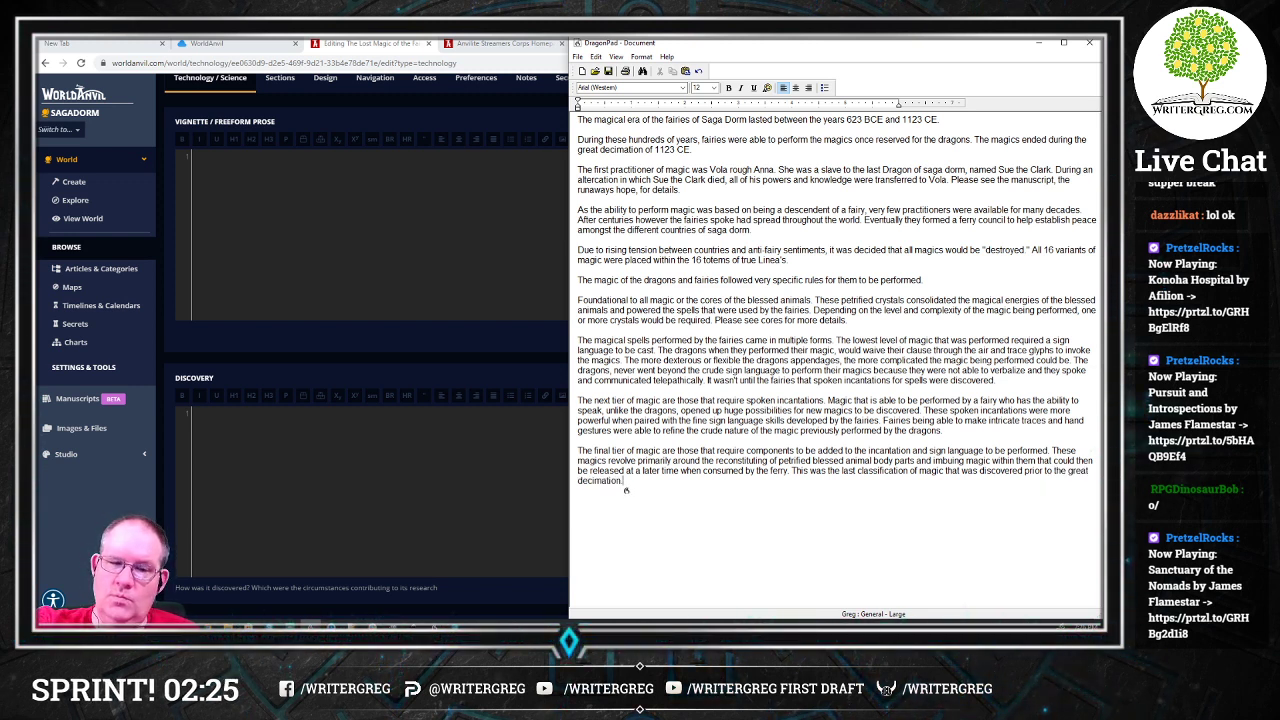
Step: Start a new paragraph with "There were many experiments performed to see if non-magical humans would be able to consume the potions that were crafted by the fairies."
{"action": "key", "text": "Return"}
{"action": "key", "text": "Return"}
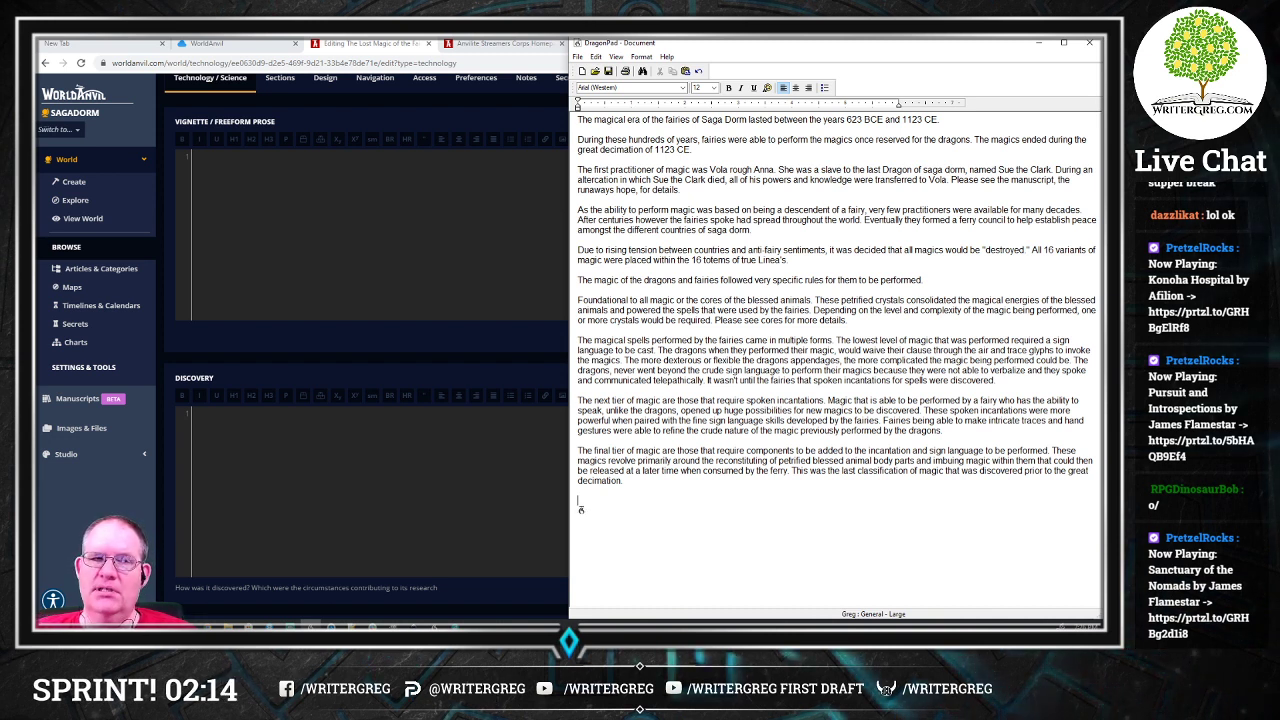
{"action": "type", "text": "There were many experiments performed to"}
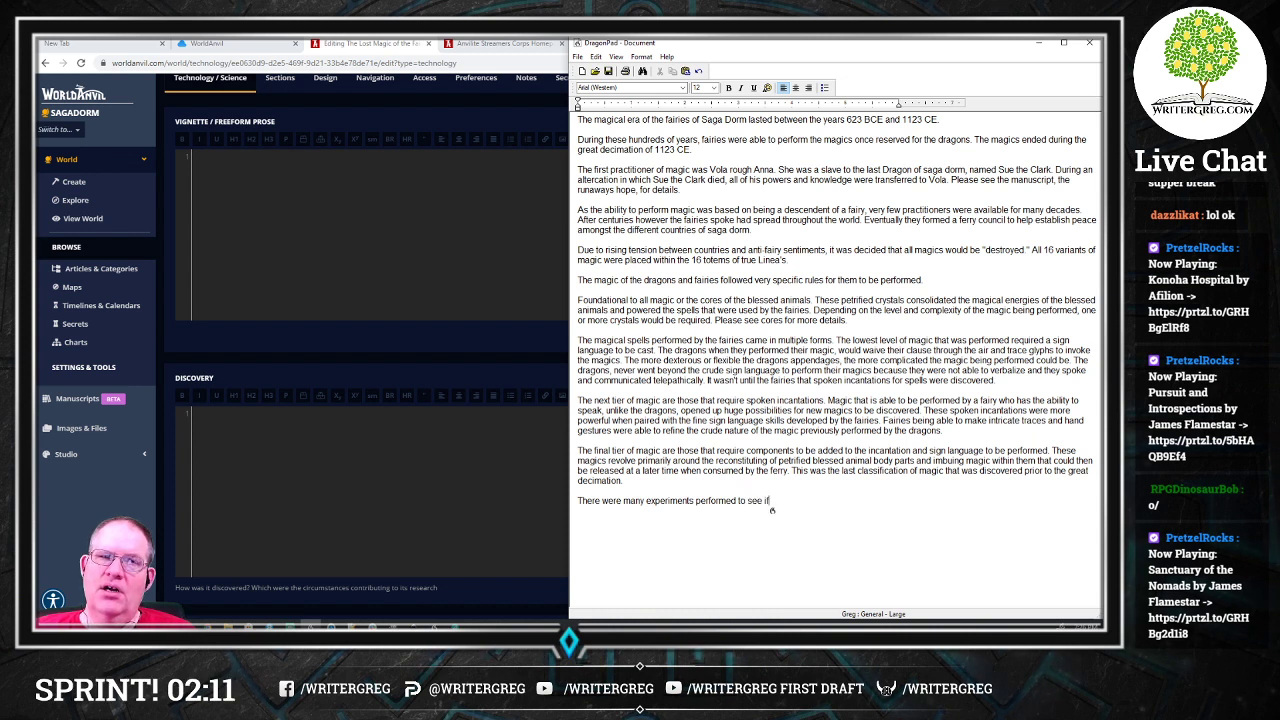
{"action": "type", "text": " see if"}
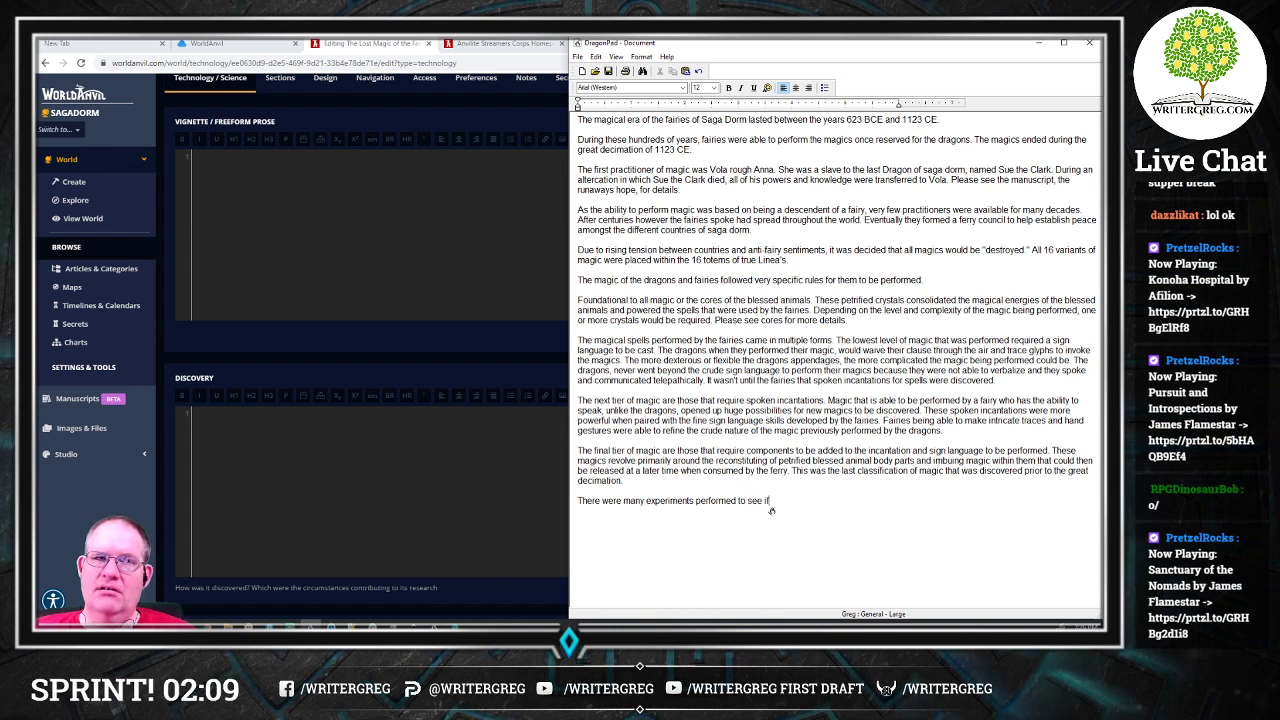
{"action": "type", "text": " non-magical humans"}
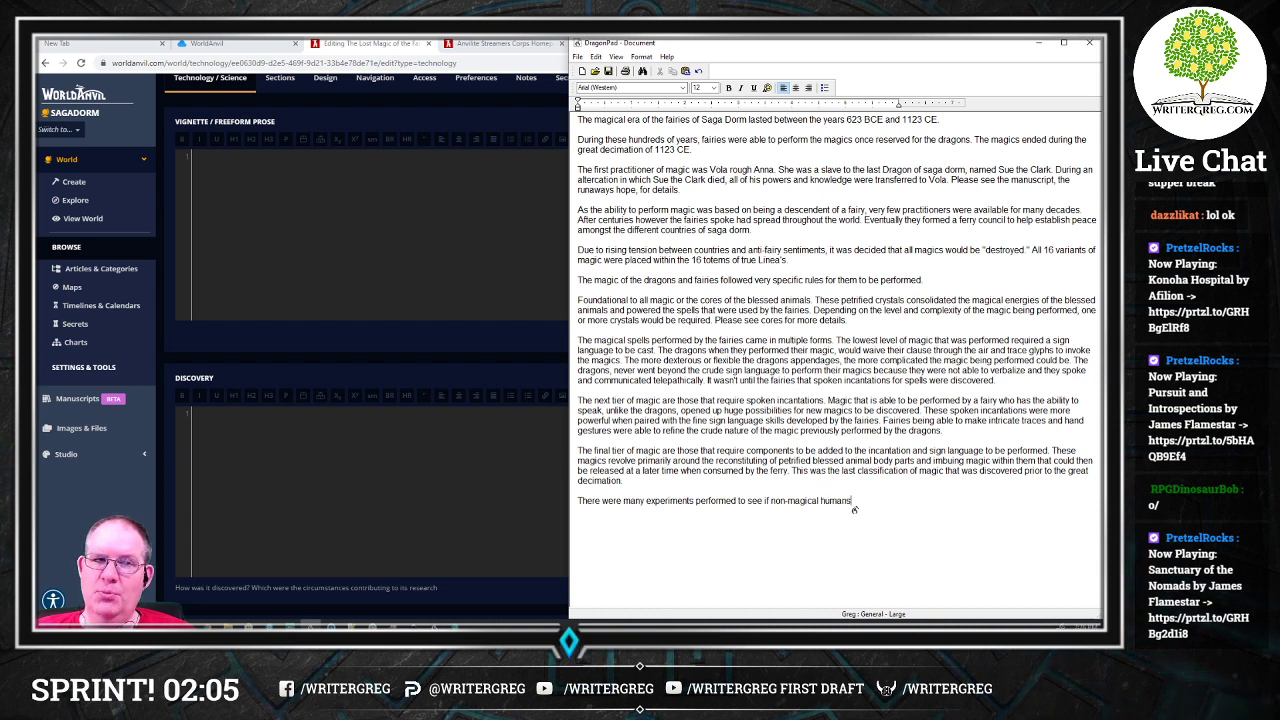
{"action": "type", "text": " would be able to consume"}
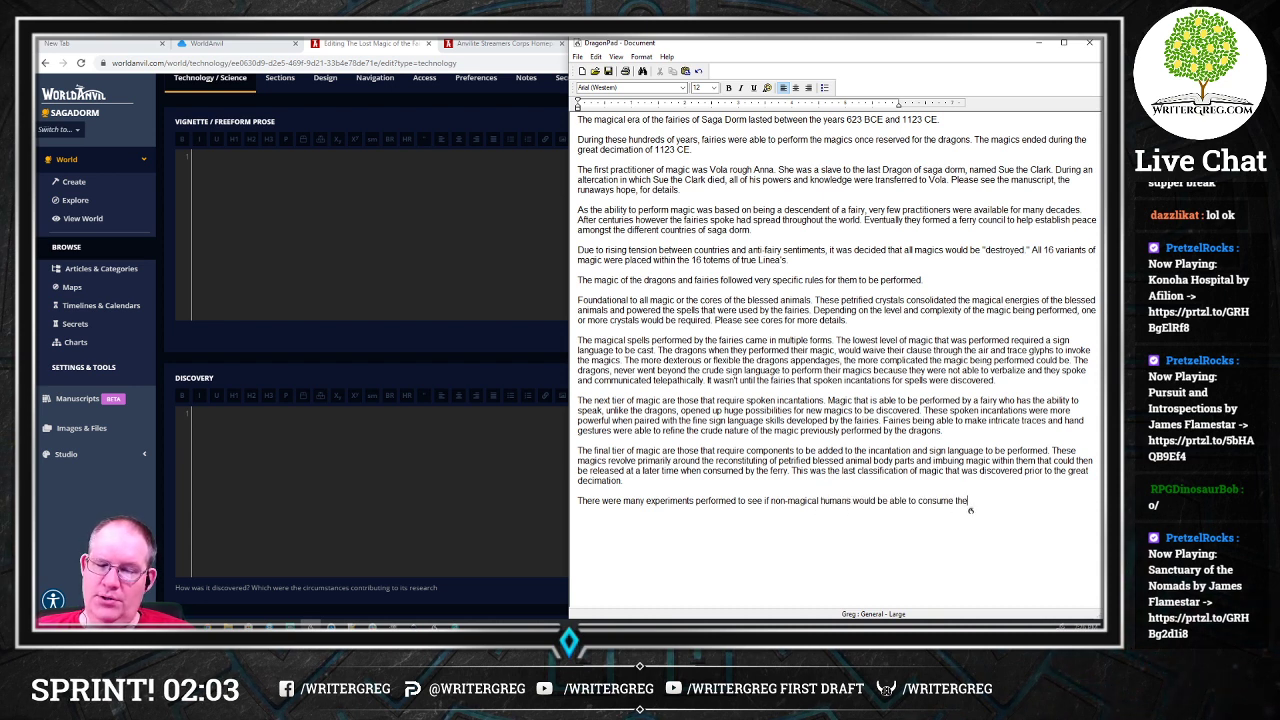
{"action": "type", "text": " the potions"}
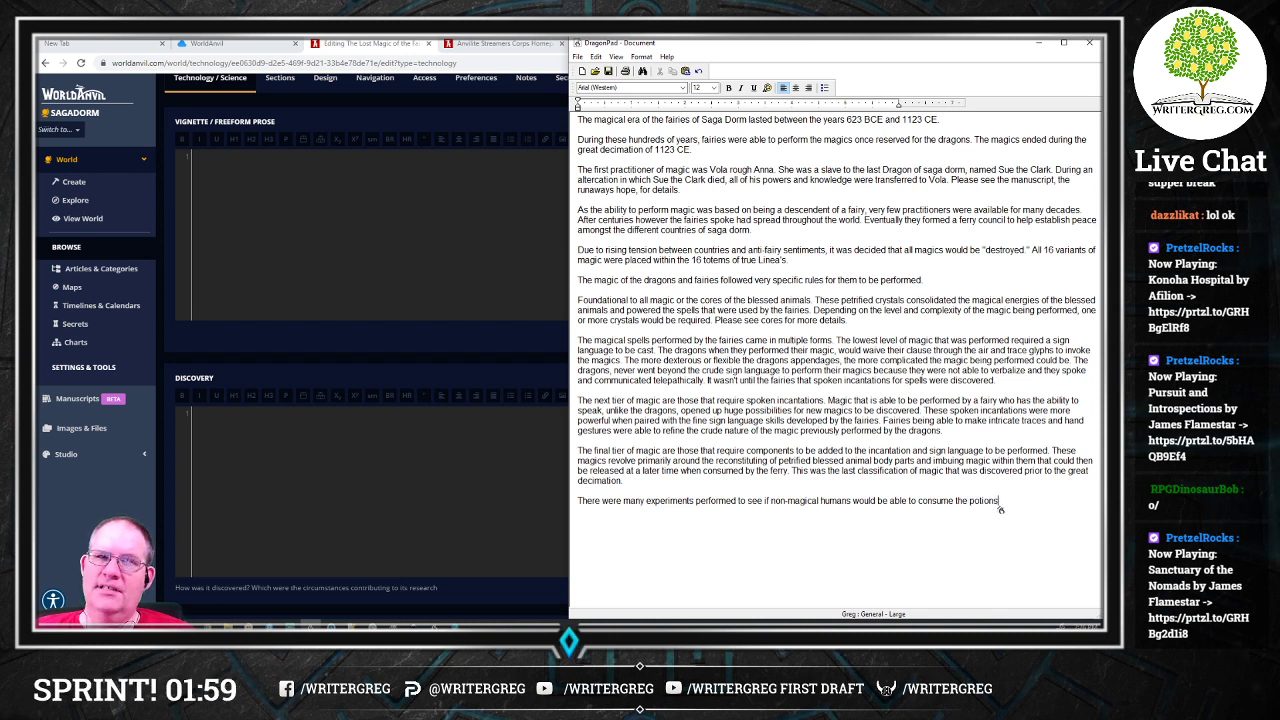
{"action": "type", "text": " that were crafted"}
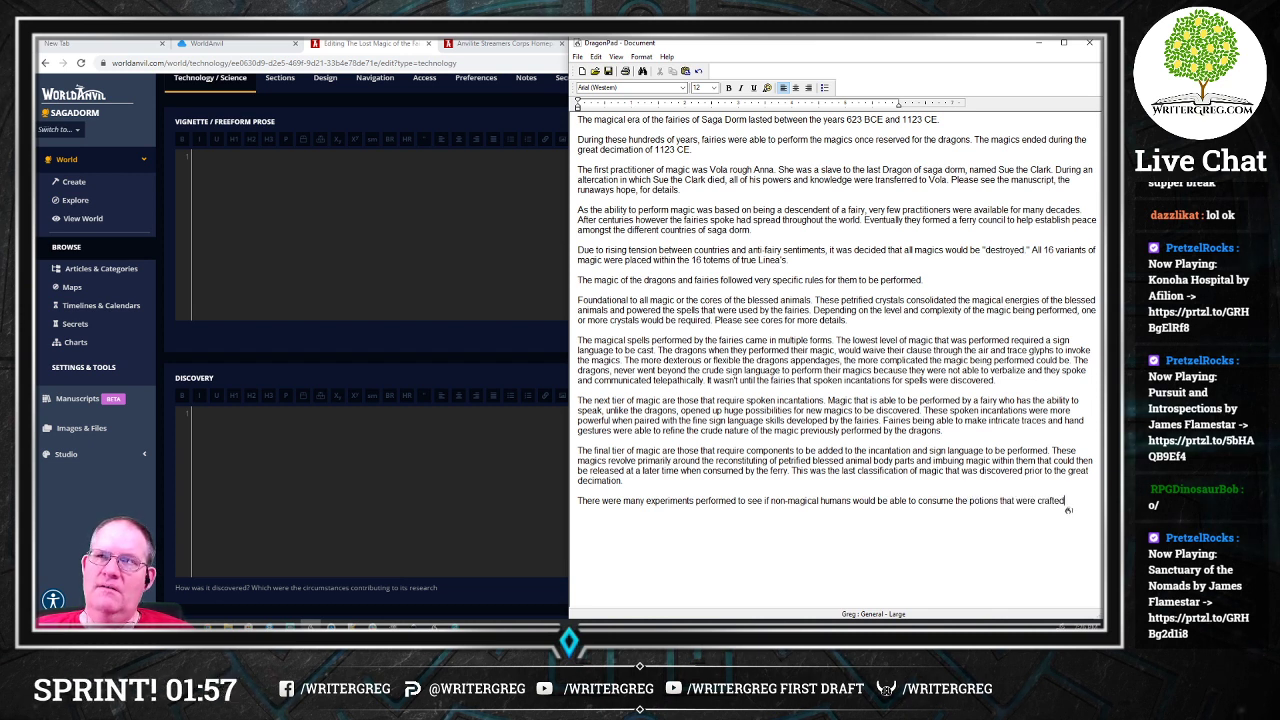
{"action": "type", "text": " by the fairies"}
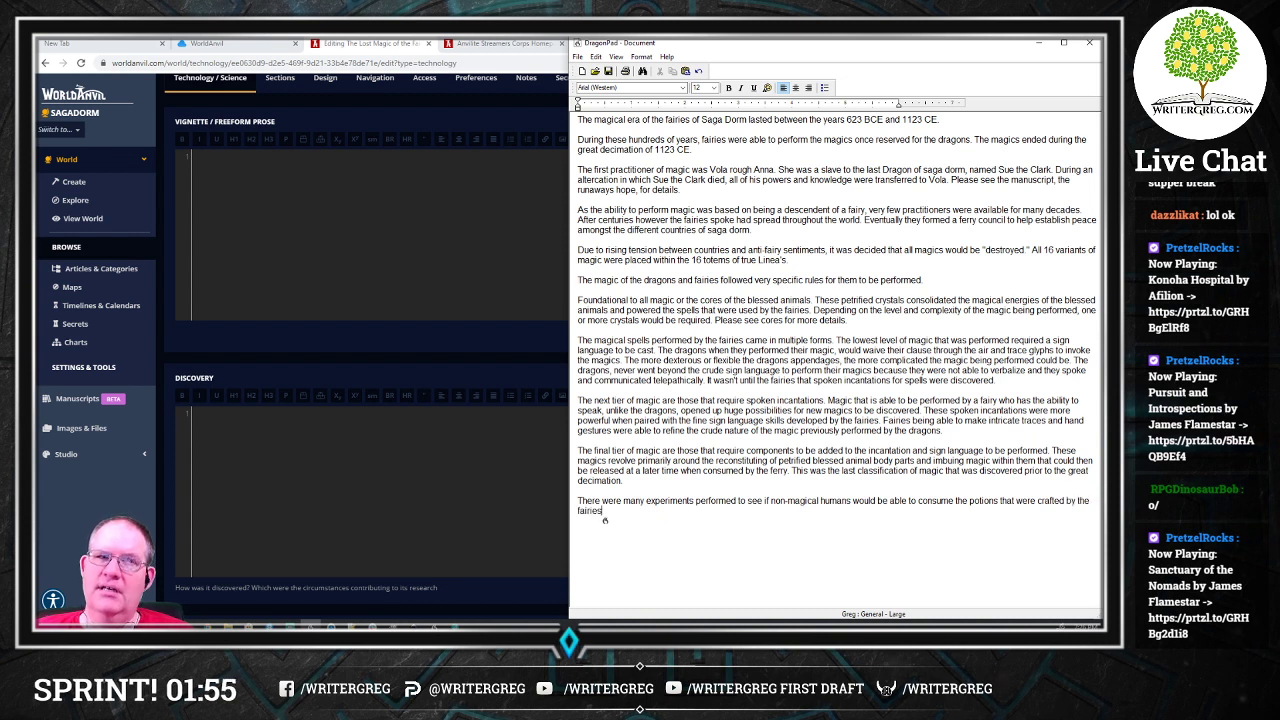
{"action": "type", "text": "."}
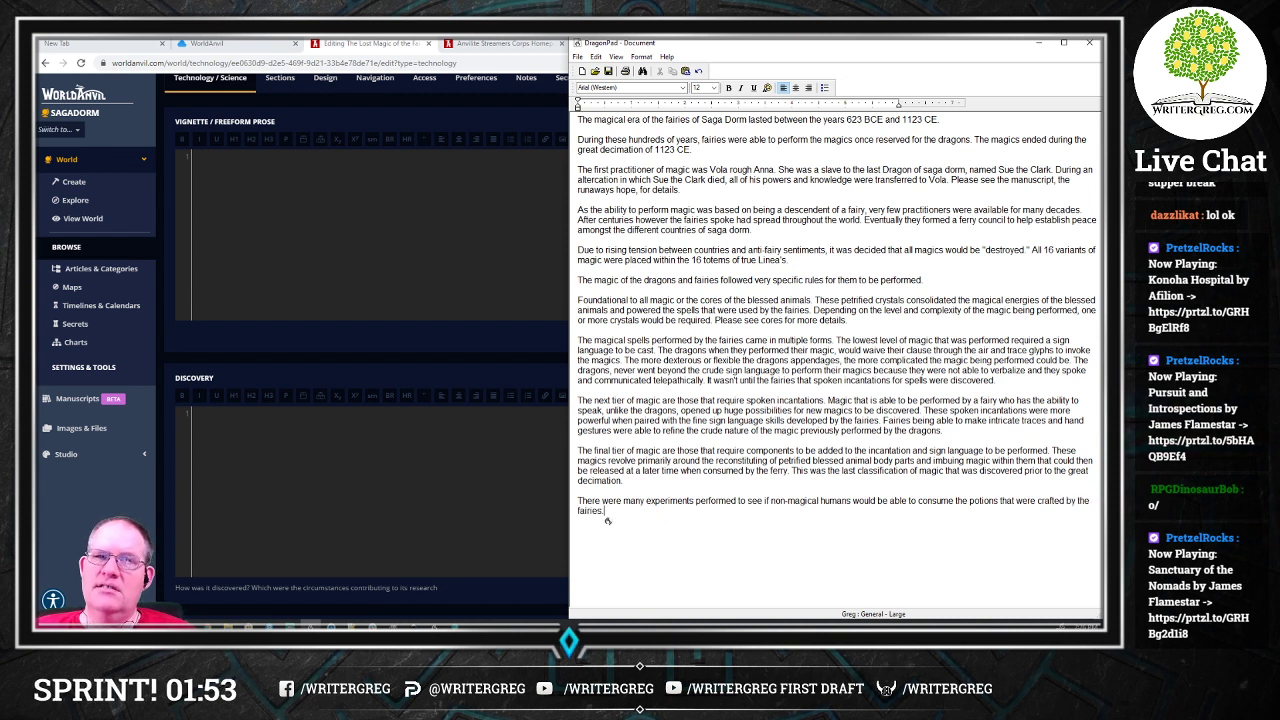
Step: Add the sentence "The earliest assumptions were that you had to be magical to be able to consume magic." and begin the next with "However"
{"action": "type", "text": " The earliest assumptions"}
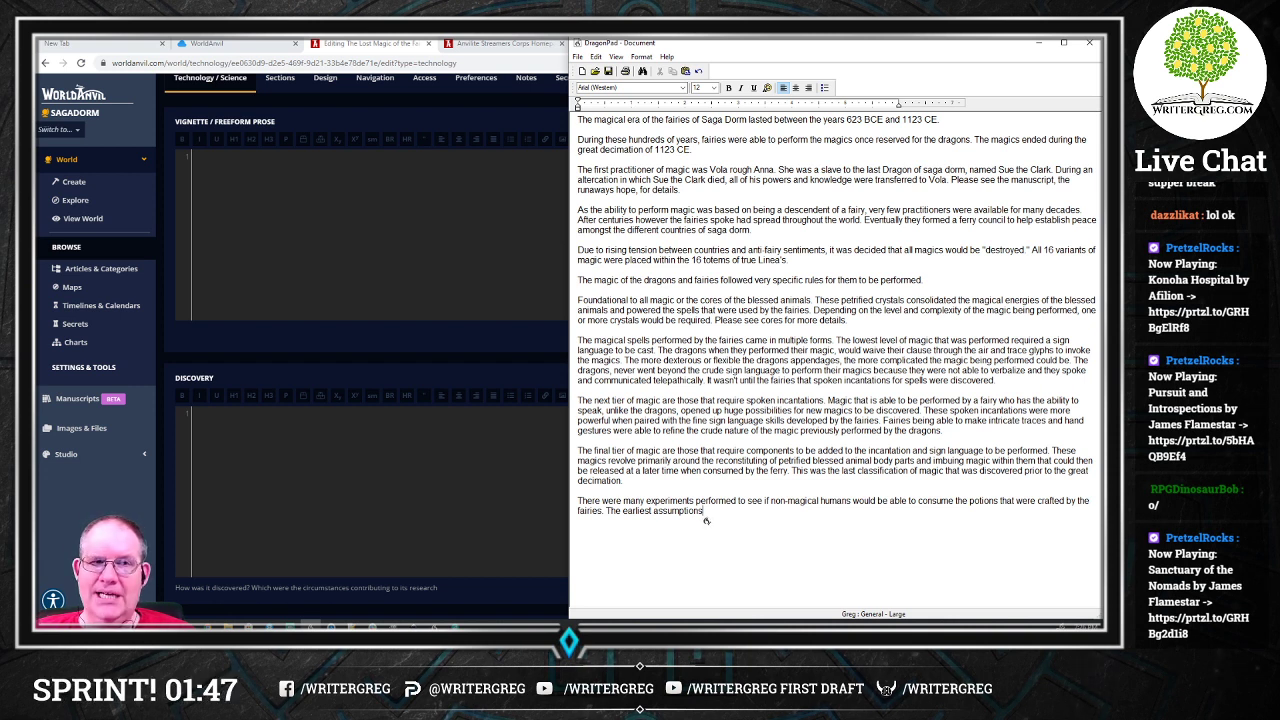
{"action": "type", "text": "were that you had to be magical to be able to consume magic"}
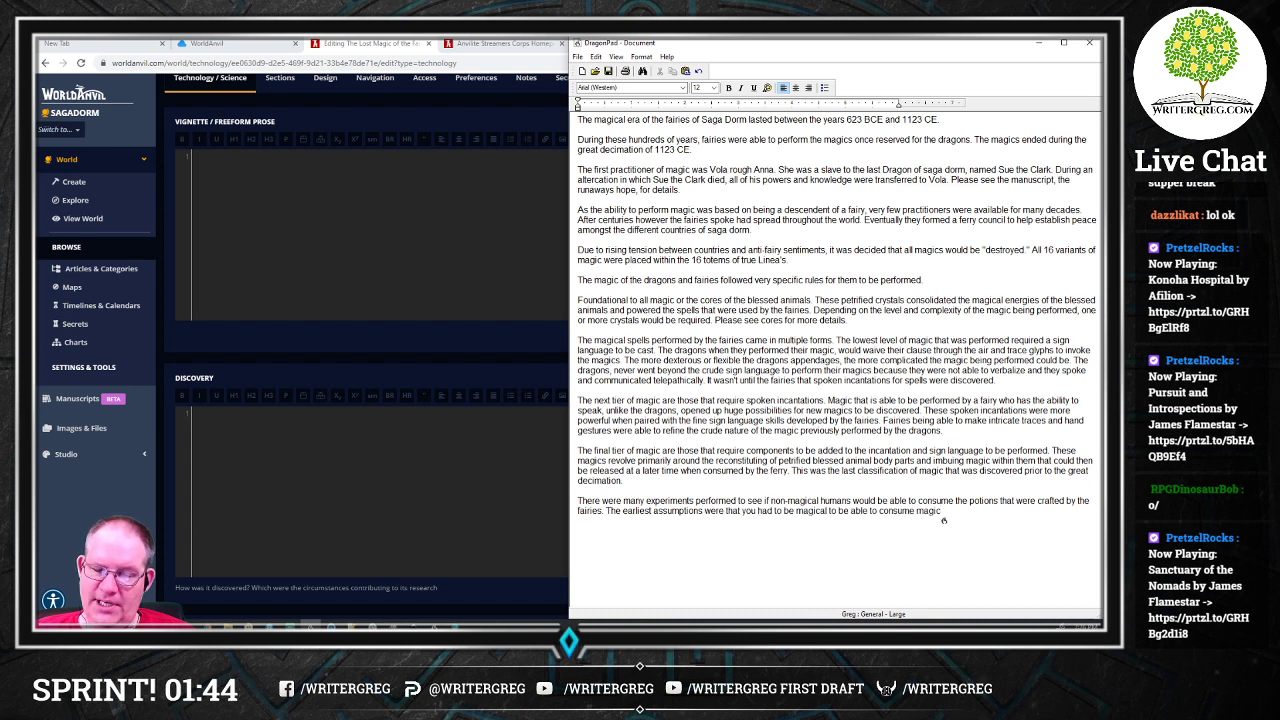
{"action": "type", "text": ". However"}
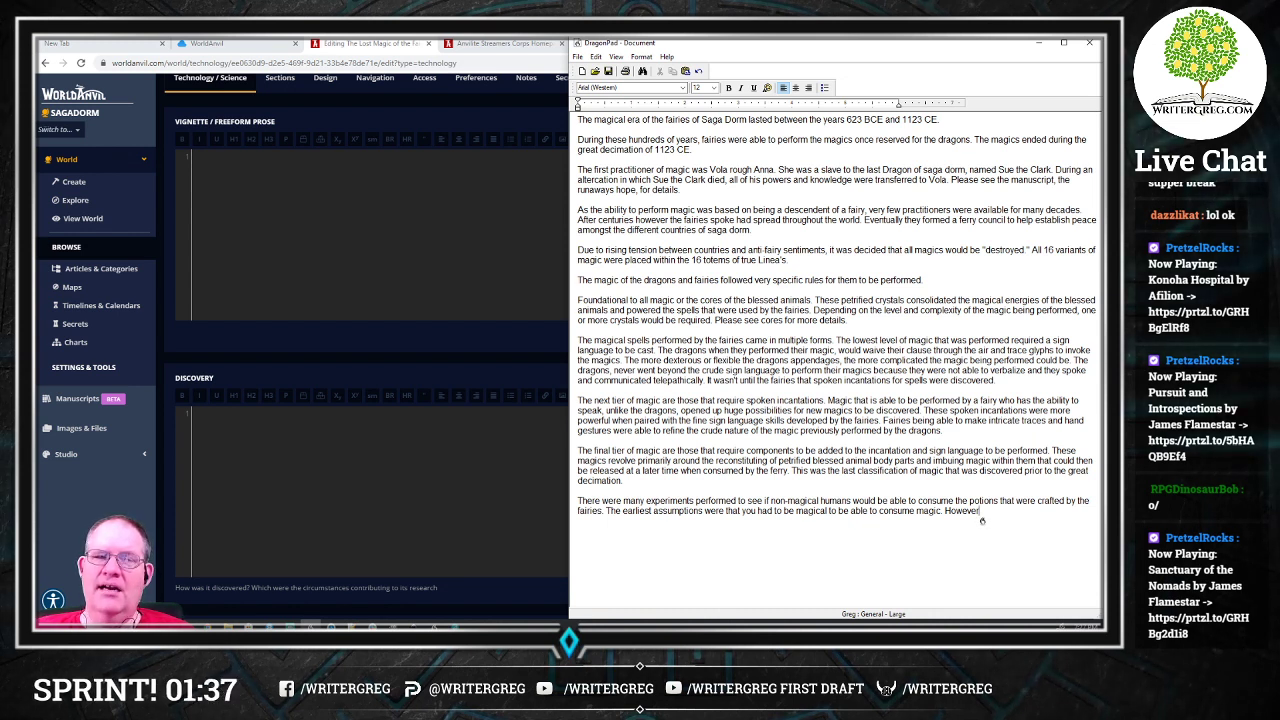
Step: Continue the sentence after "However" with "through illicit means and unauthorized experimentation on human subjects"
{"action": "type", "text": "through illicit means and unauthorized"}
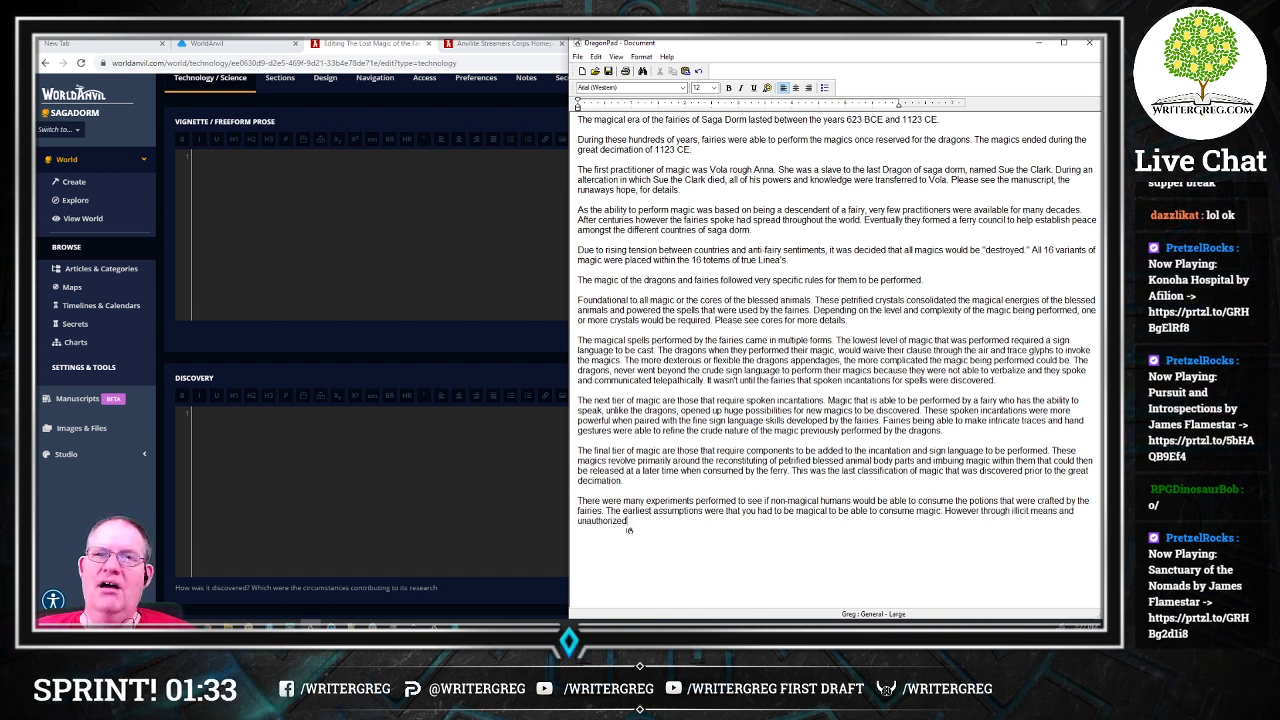
{"action": "type", "text": " experimentation on"}
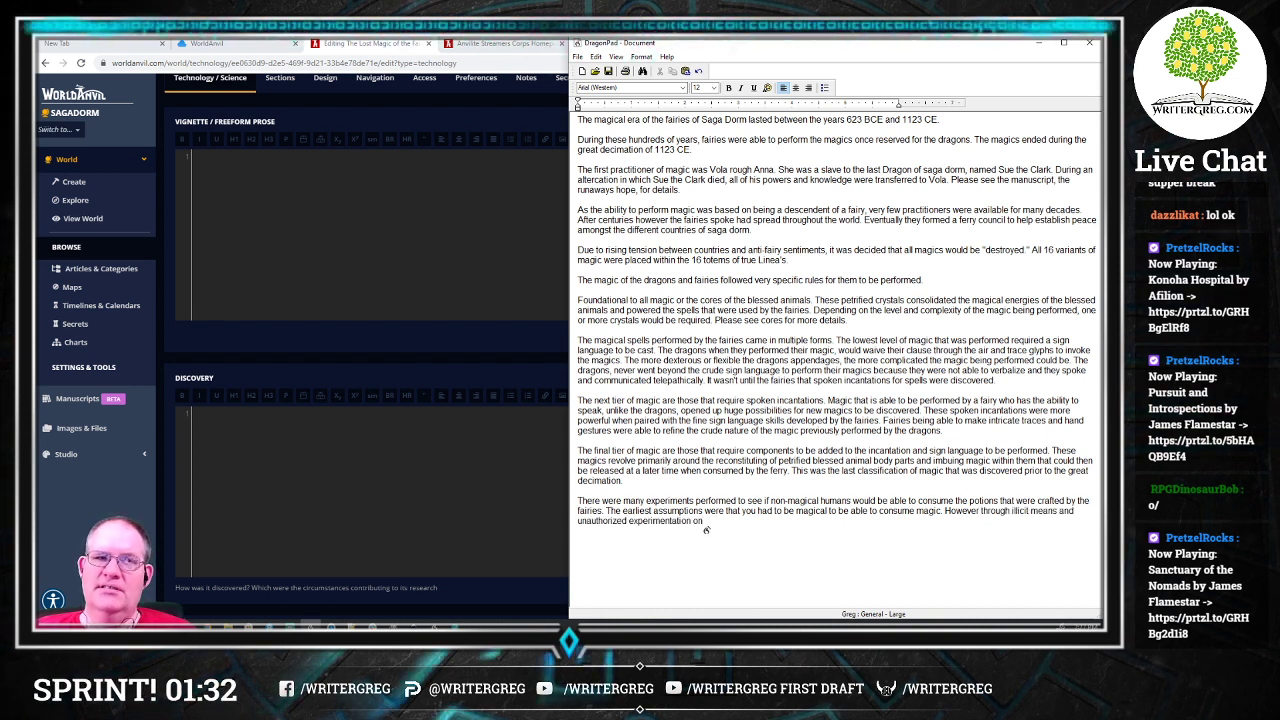
{"action": "type", "text": " human subjects"}
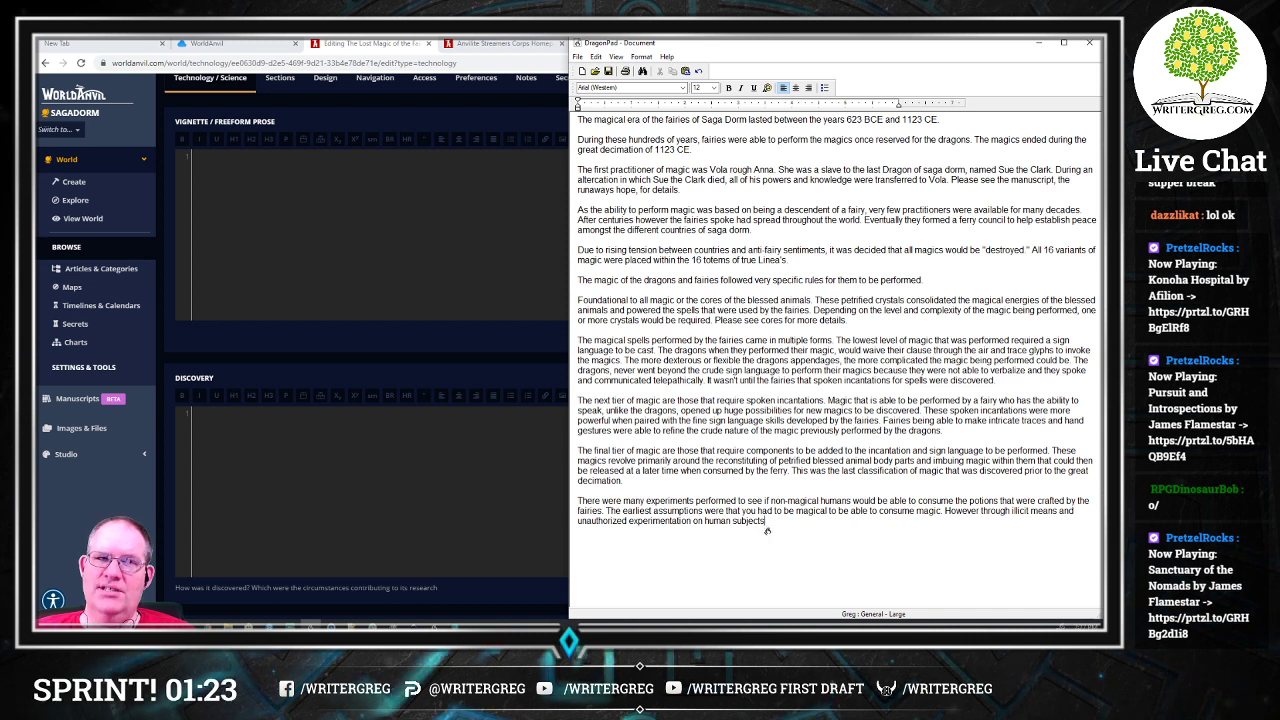
Step: Complete the sentence with ", the Faye were able to discover methods to change the magical potions to be able to work on humans."
{"action": "type", "text": ", the Faye were able to discover methods to change the magics"}
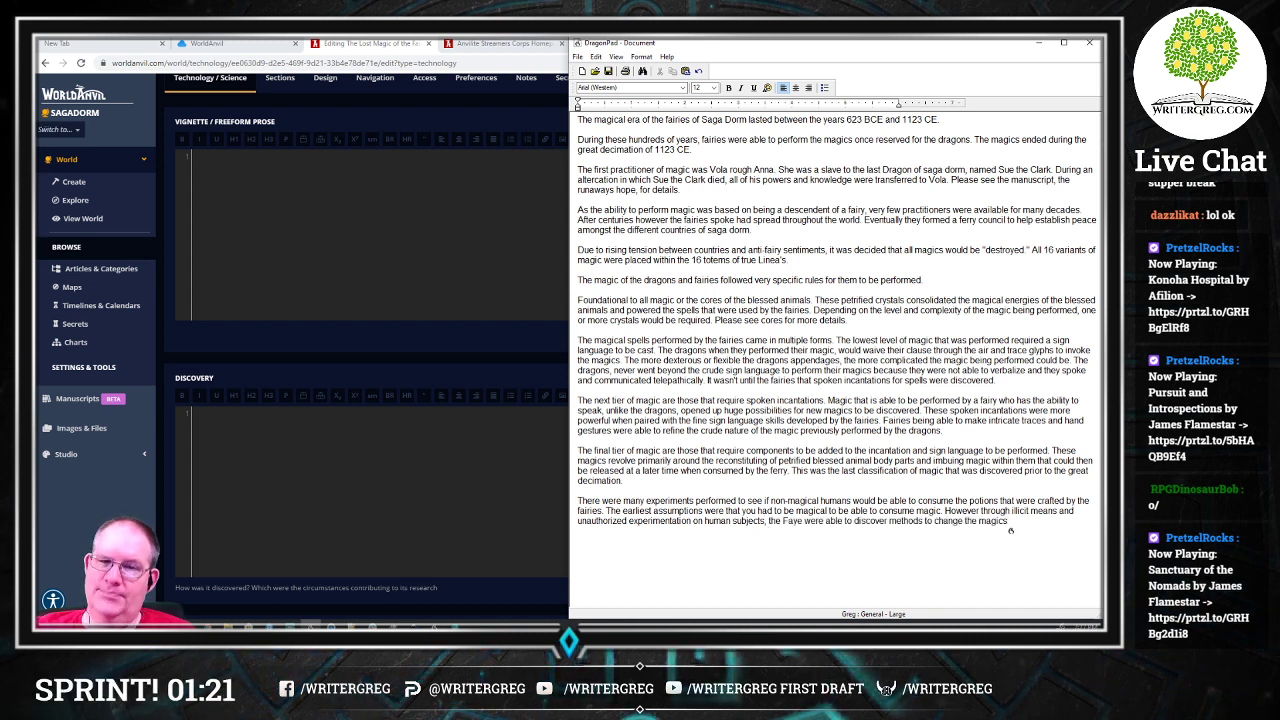
{"action": "key", "text": "ctrl+BackSpace"}
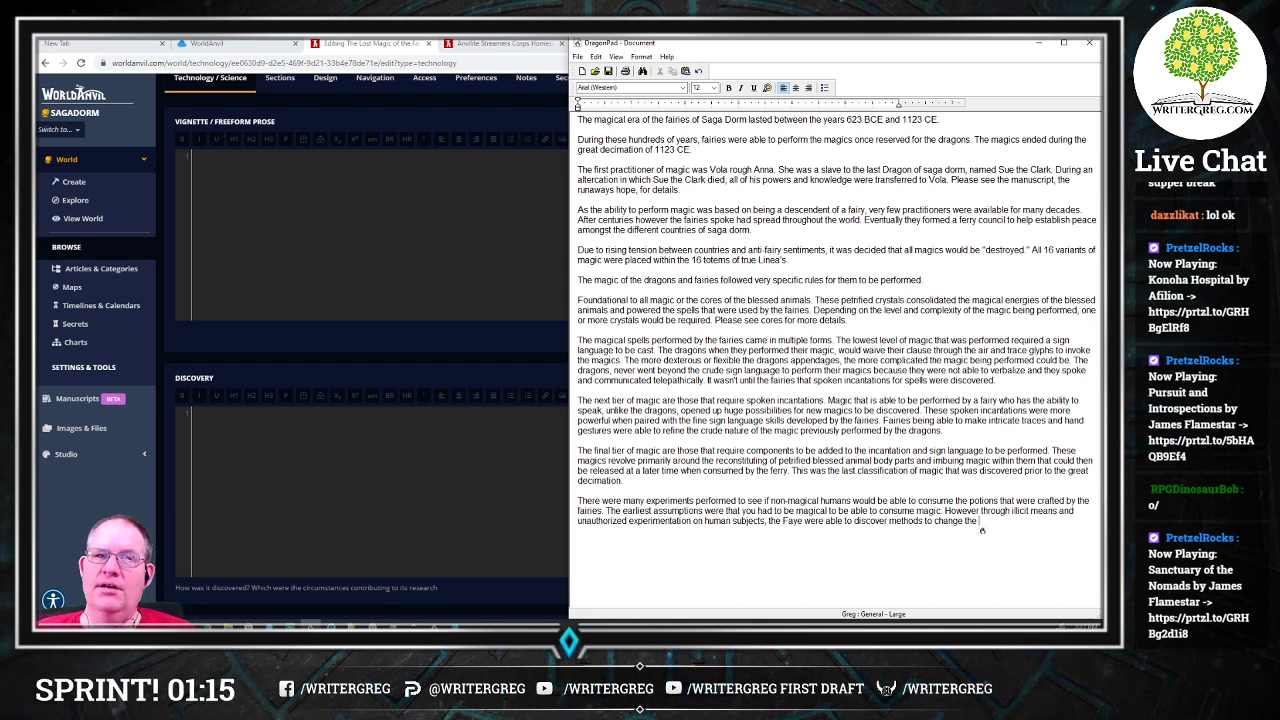
{"action": "type", "text": "magical potions to be able to work on humans"}
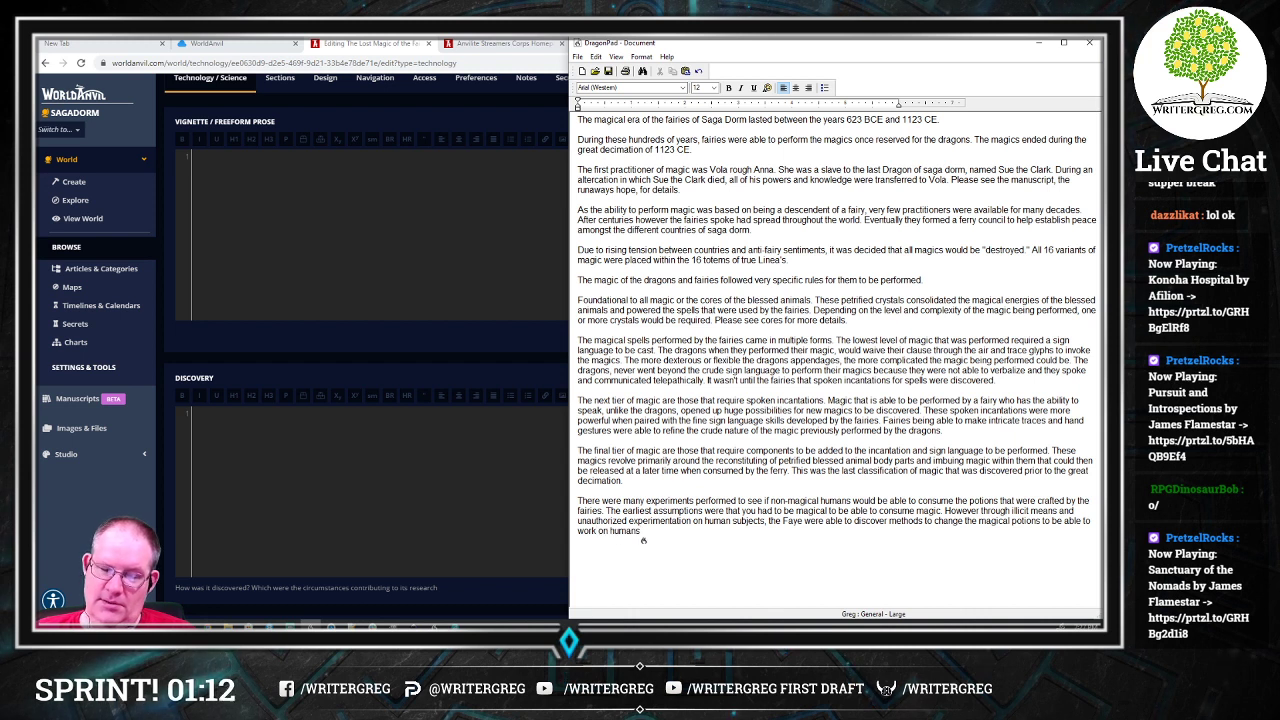
{"action": "type", "text": "."}
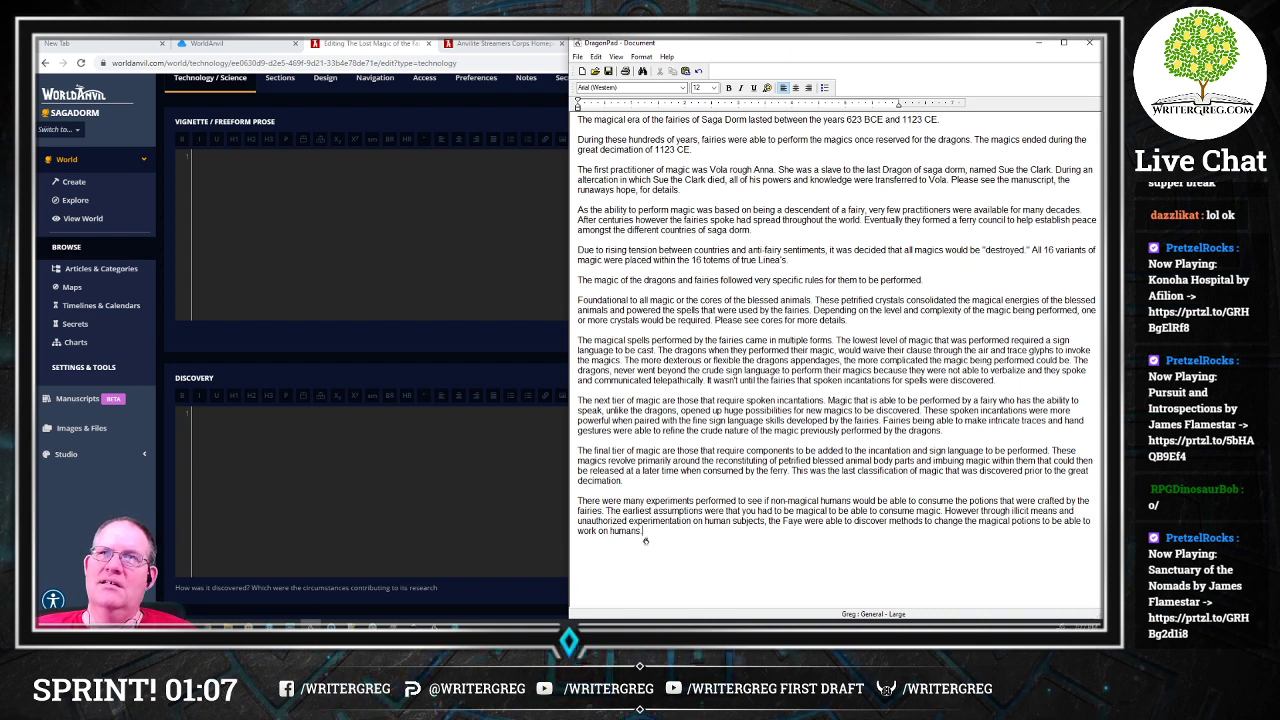
Step: Begin the next sentence with "Though the means of this discovery was illicit, once proven by the ferry council to be safe"
{"action": "type", "text": " Though the means of this discovery was illicit"}
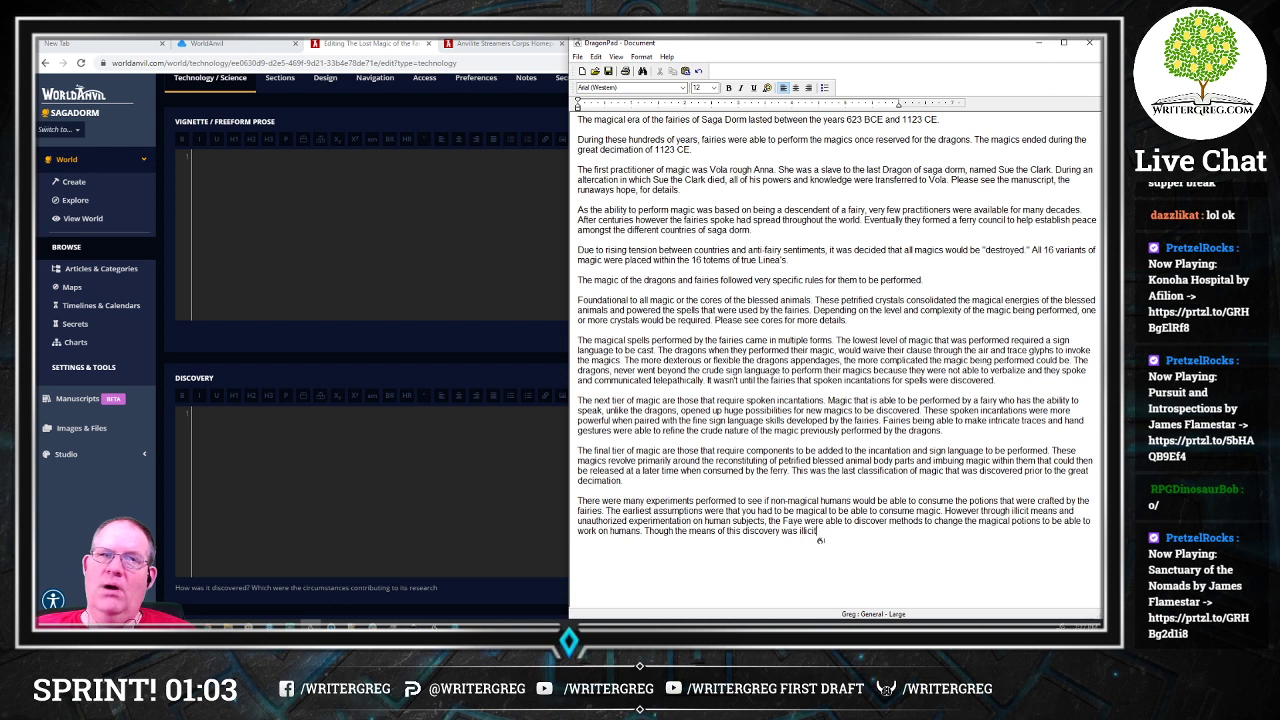
{"action": "type", "text": ", once"}
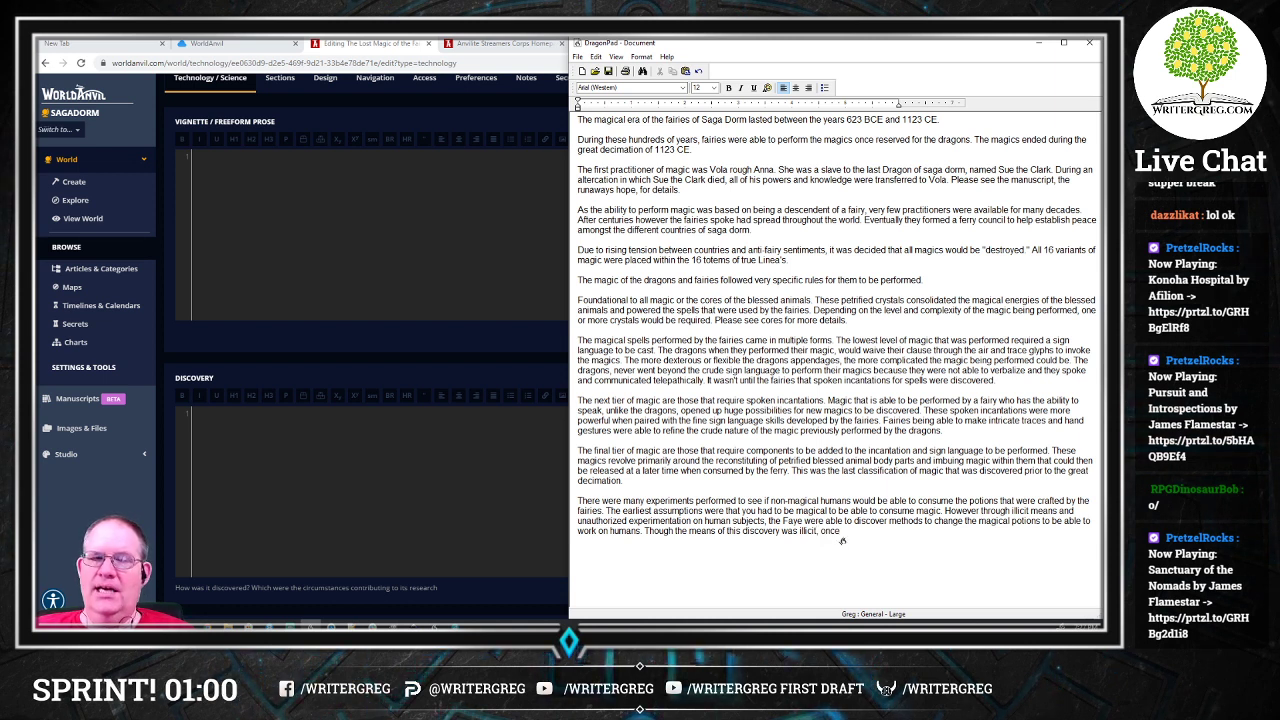
{"action": "type", "text": " proven by"}
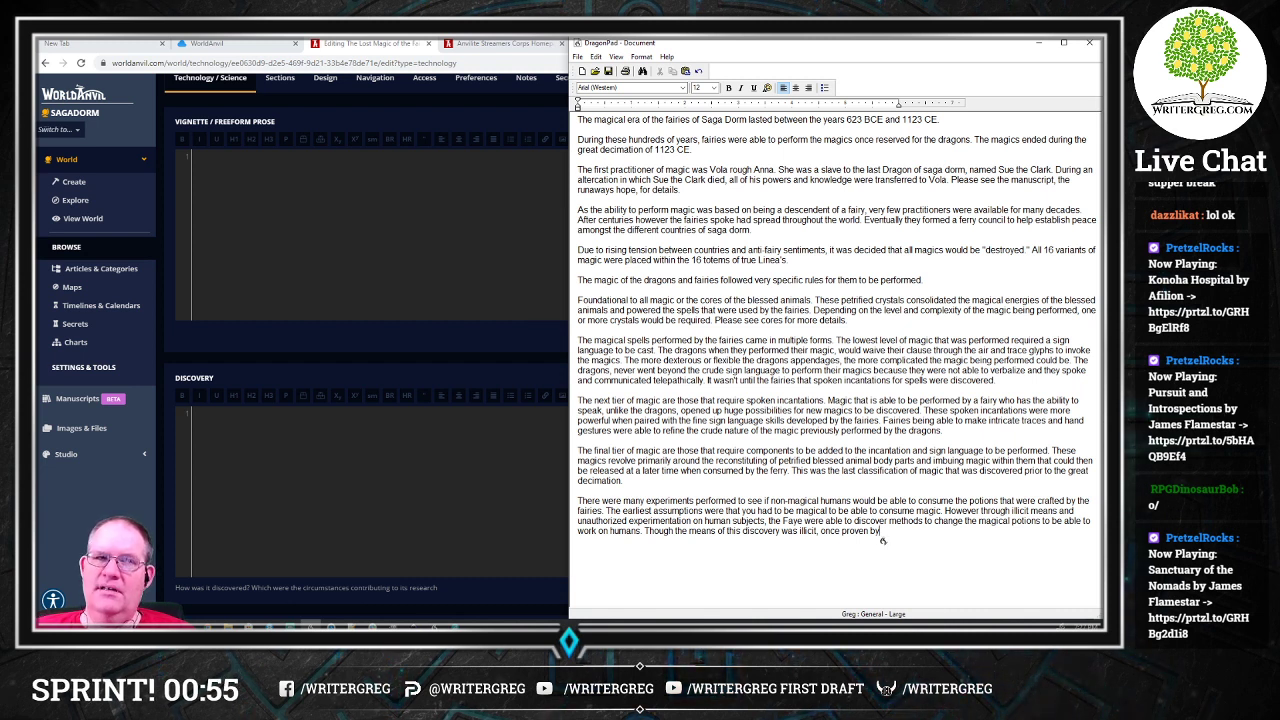
{"action": "type", "text": " the ferry council to be safe"}
{"action": "type", "text": "."}
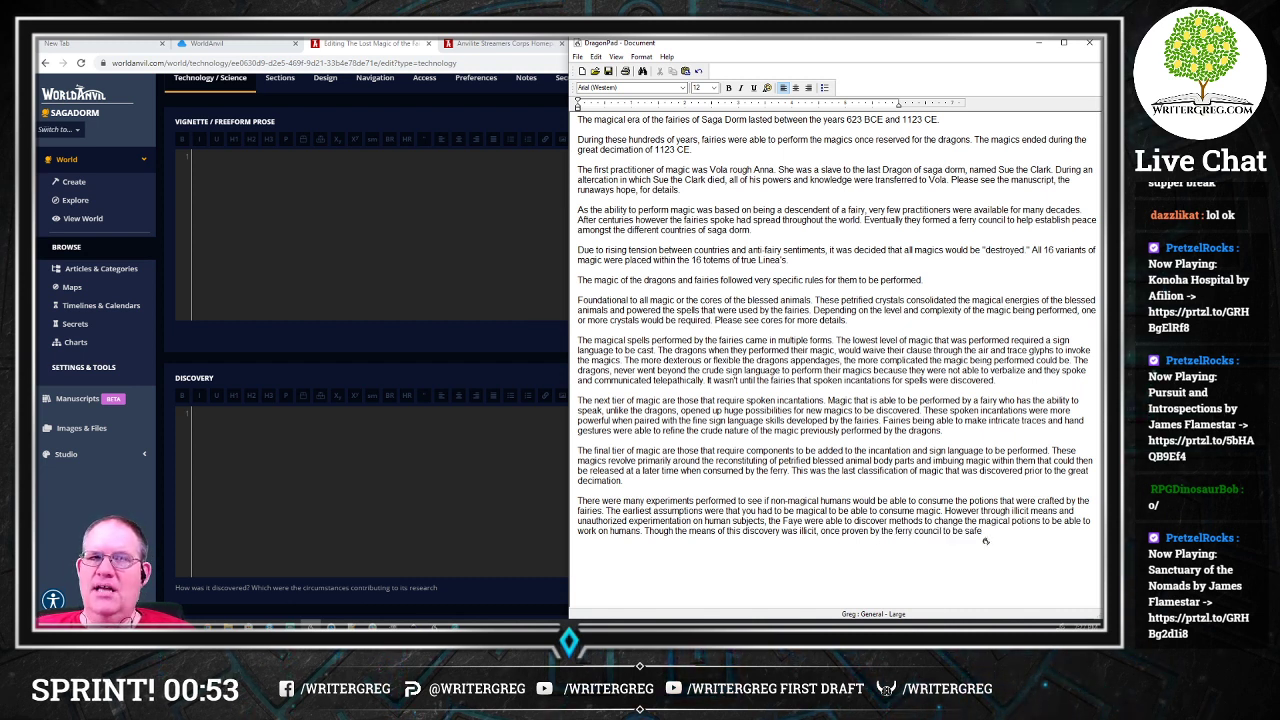
Step: Complete the sentence with "these practices and constructions were readily and frequently practiced."
{"action": "type", "text": " these practices and"}
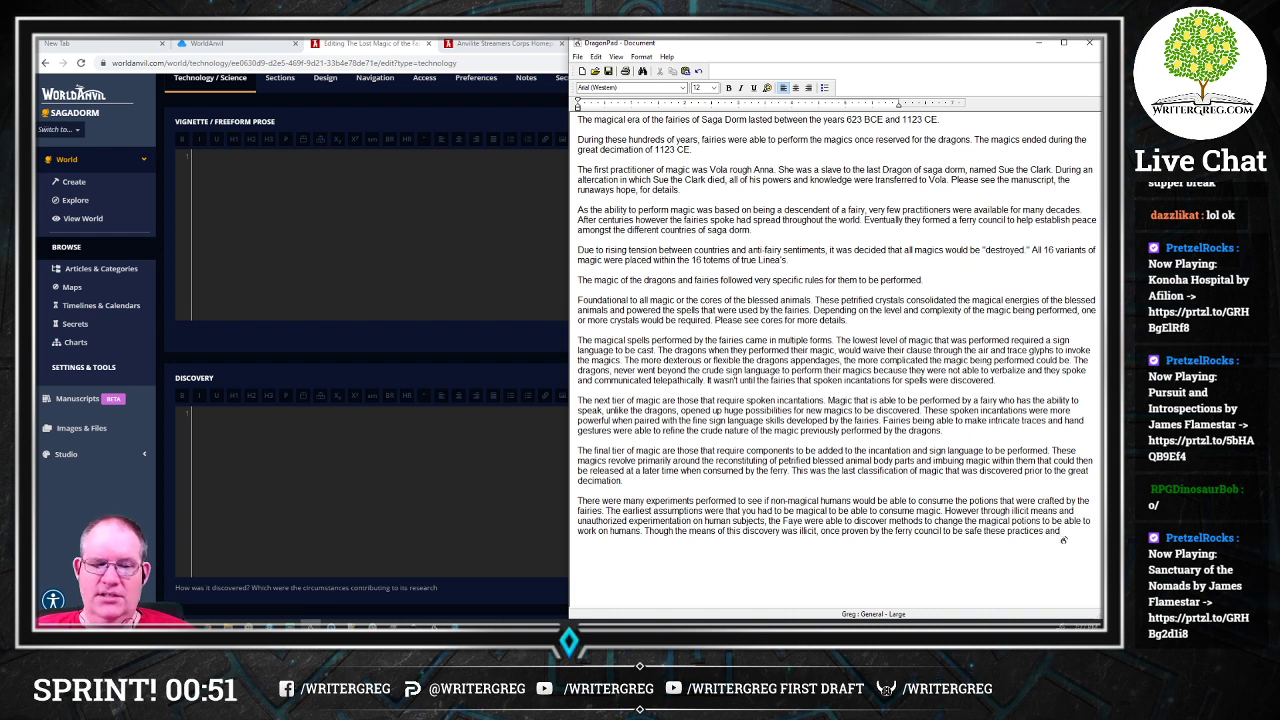
{"action": "type", "text": " constructions were"}
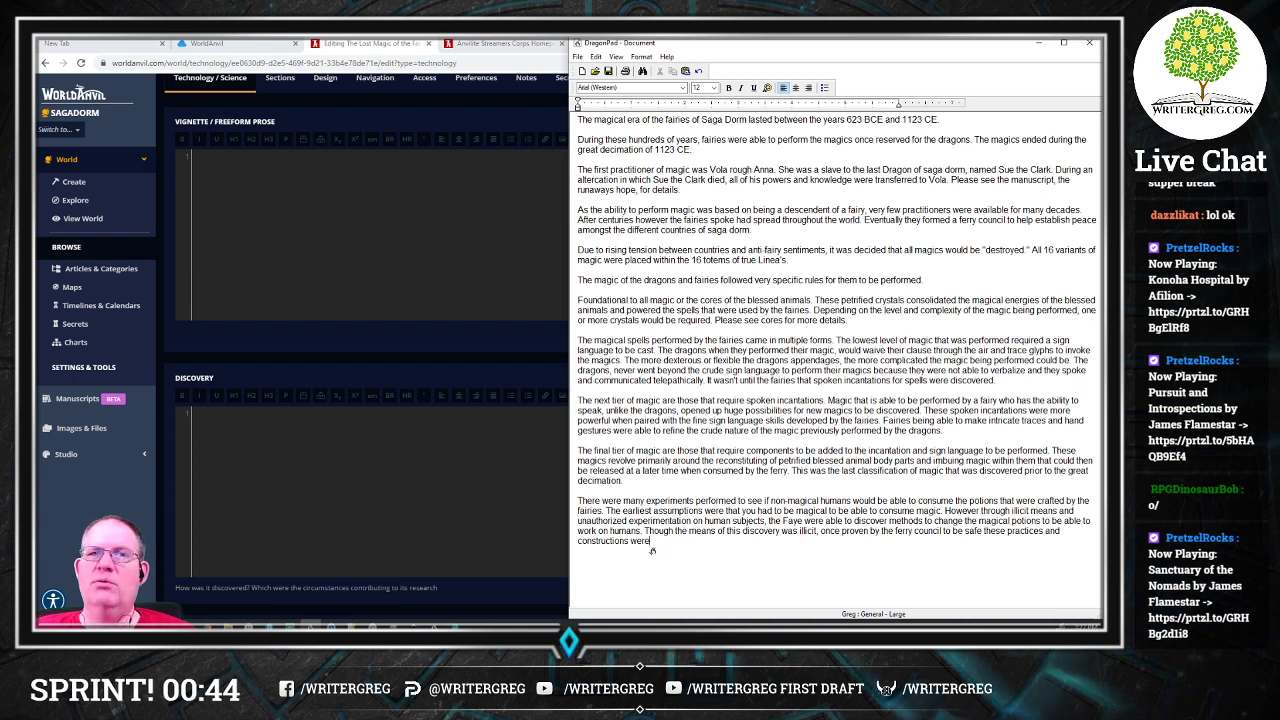
{"action": "type", "text": "readily and frequently practice"}
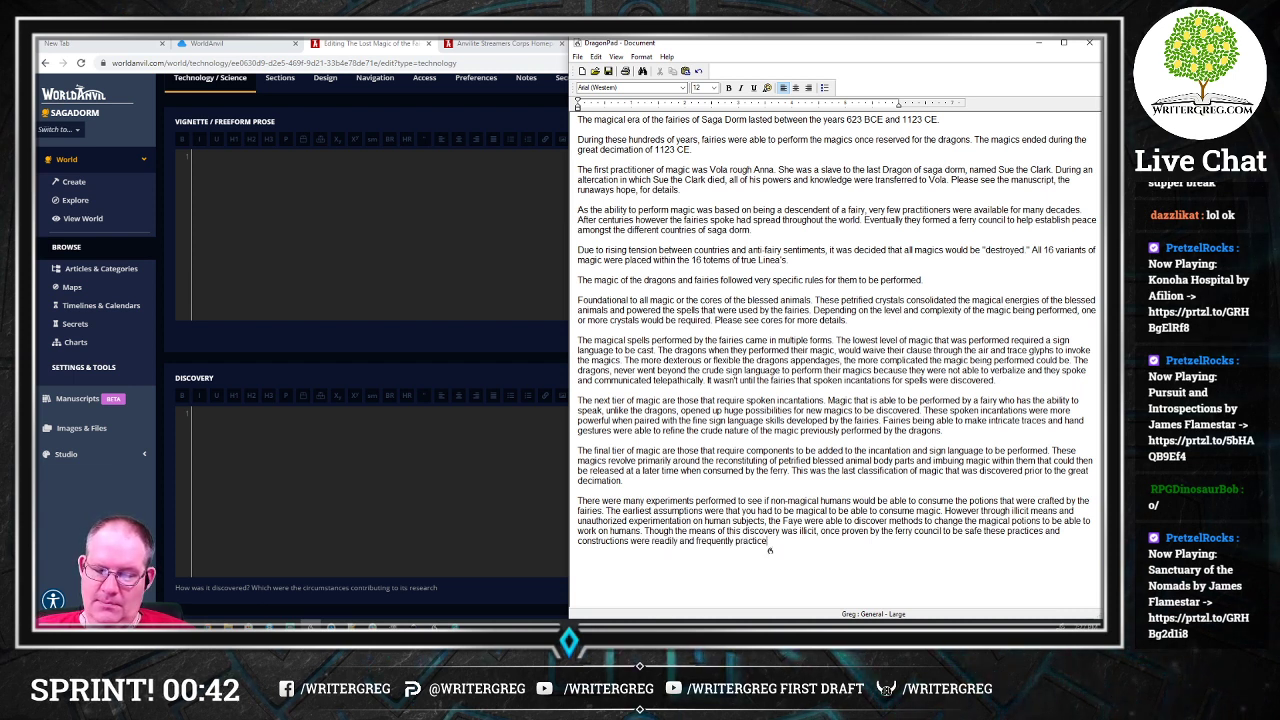
{"action": "type", "text": "d."}
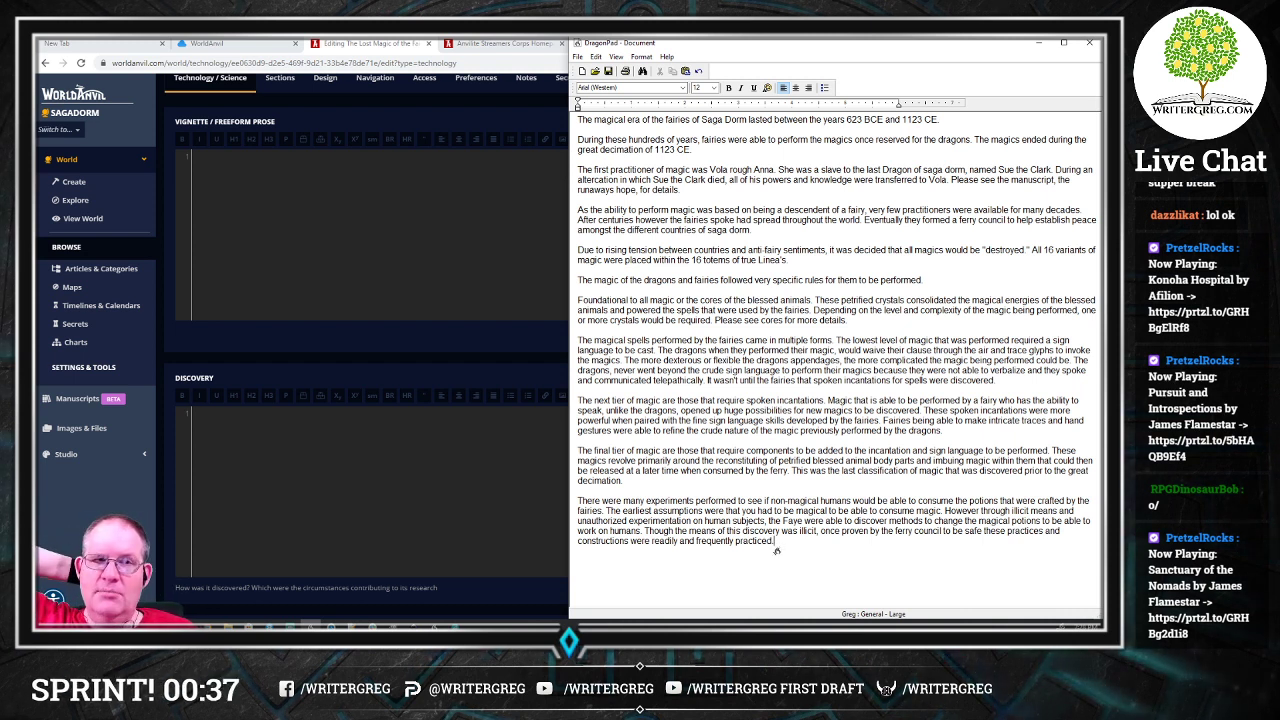
Step: Add the sentence "this allowed in some small measure to allow magics to be given to everyone" to the experiments paragraph
{"action": "type", "text": "this allowed in some small measure"}
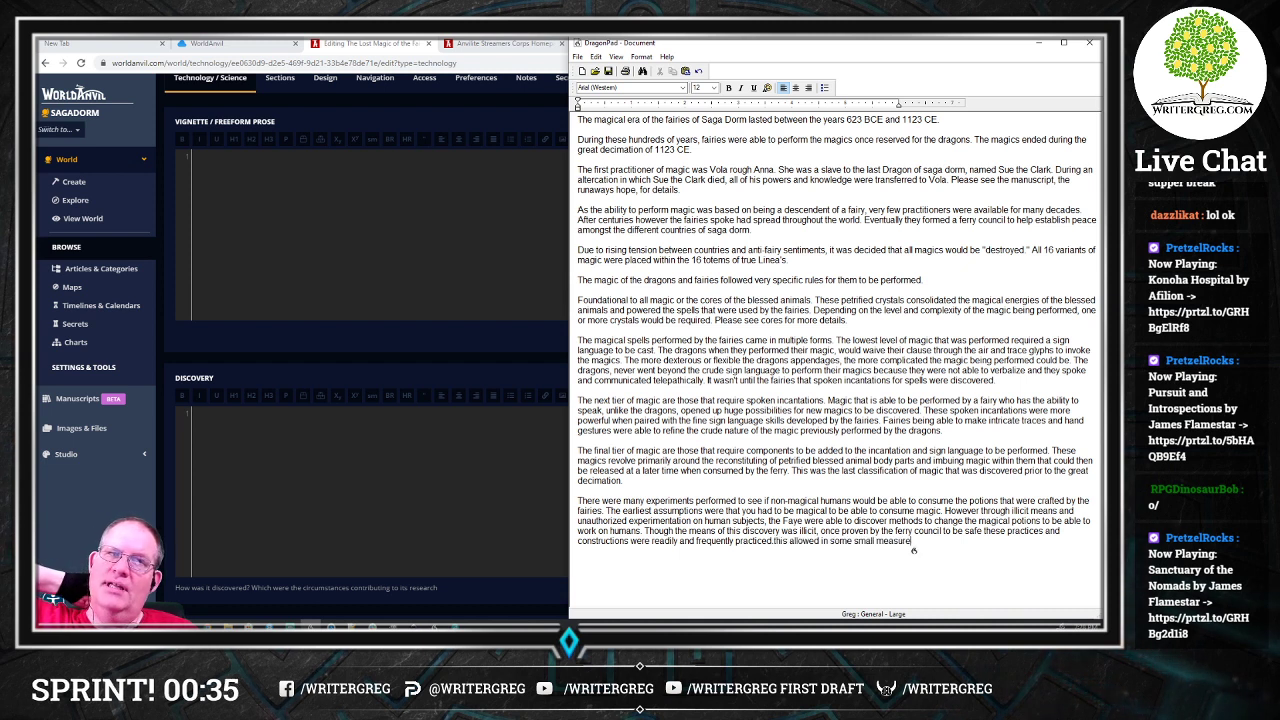
{"action": "type", "text": " to allow"}
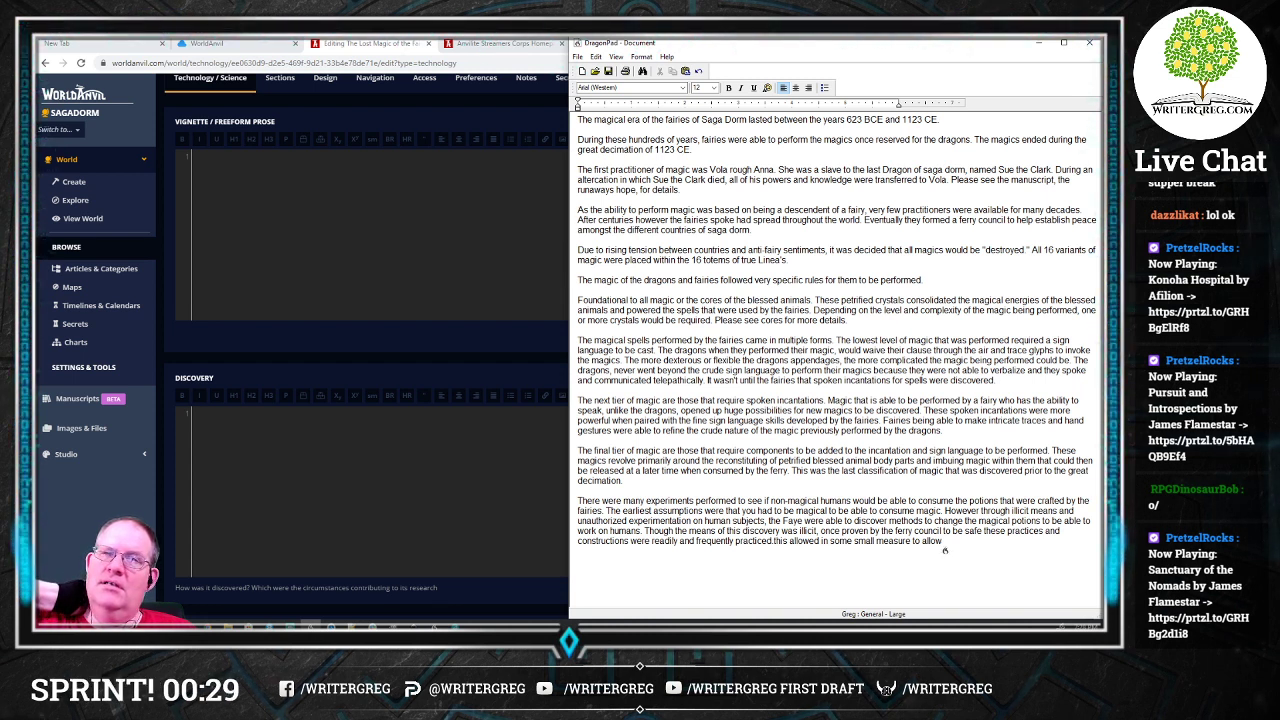
{"action": "type", "text": " magics to be given to everyone"}
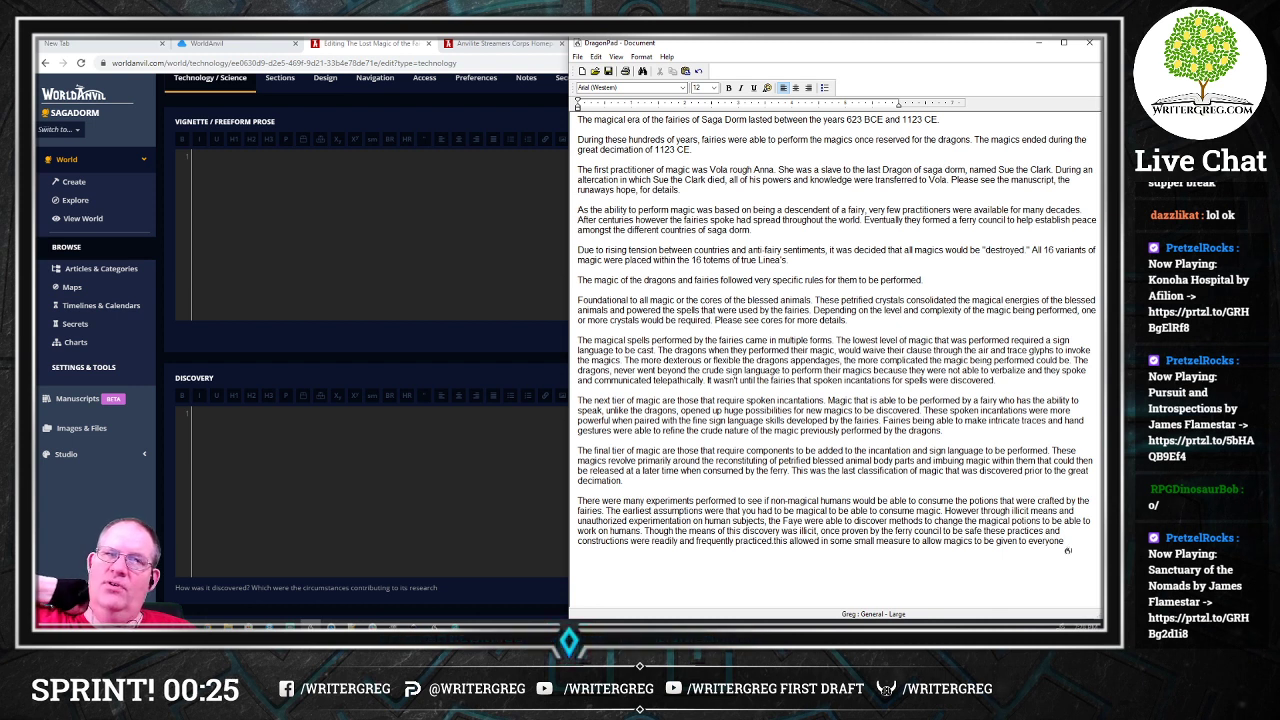
Step: End the experiments paragraph with the sentence "This was especially helpful in the role of medicine and healings."
{"action": "type", "text": ". This was especially helpful"}
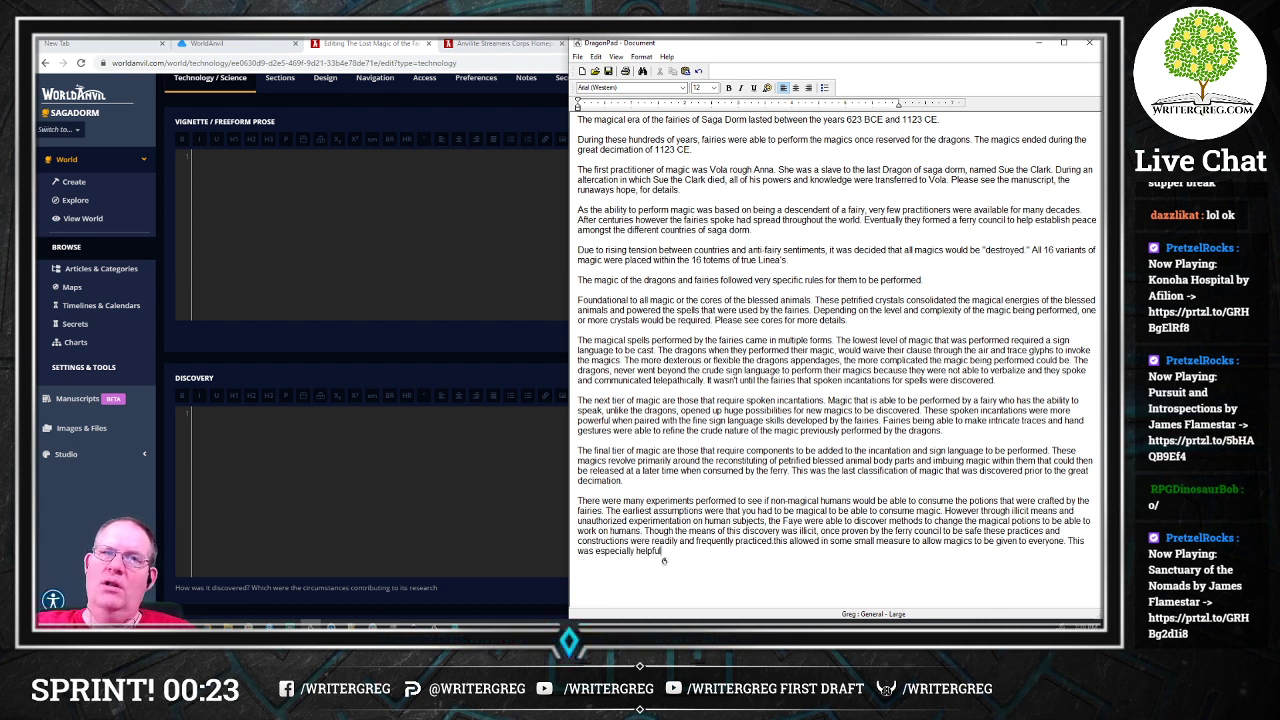
{"action": "type", "text": " in the role of"}
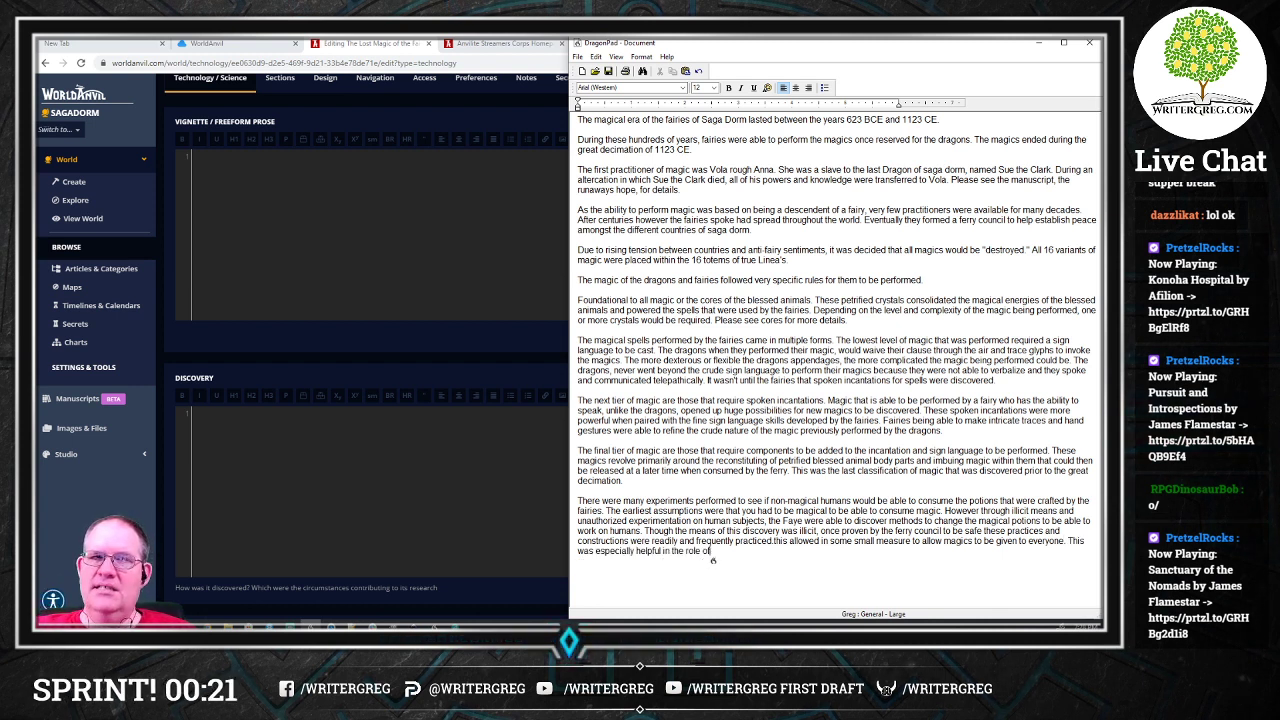
{"action": "type", "text": " medicine and healings"}
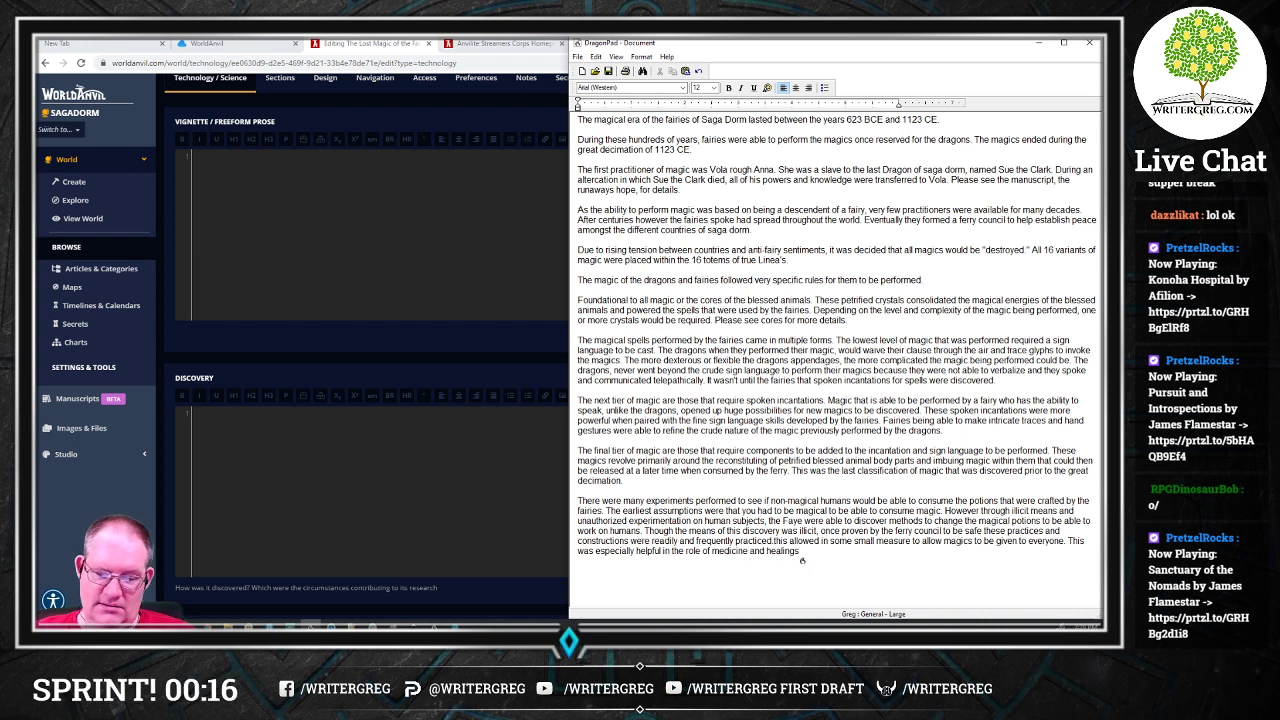
{"action": "type", "text": "."}
{"action": "scroll", "coordinate": [292, 461], "scroll_direction": "down", "scroll_amount": 5}
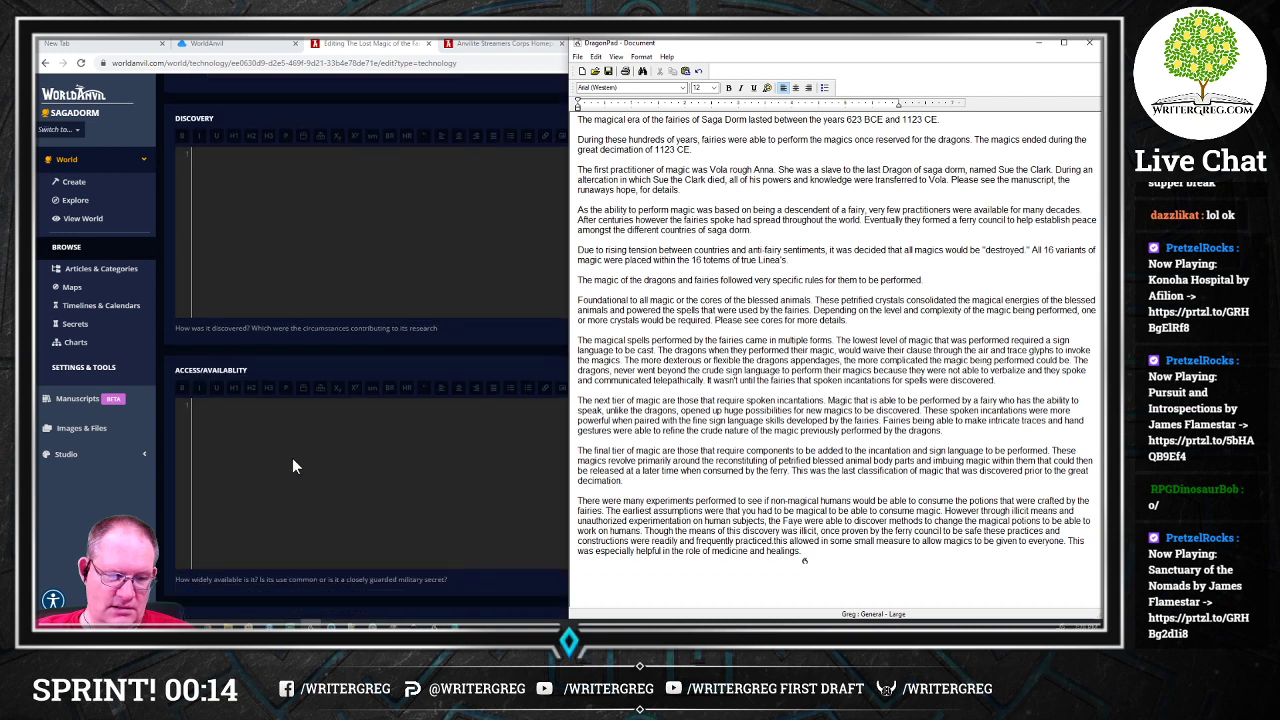
Step: Copy the entire DragonPad document into the article's Vignette / Freeform Prose field and save the changes
{"action": "scroll", "coordinate": [292, 464], "scroll_direction": "down", "scroll_amount": 5}
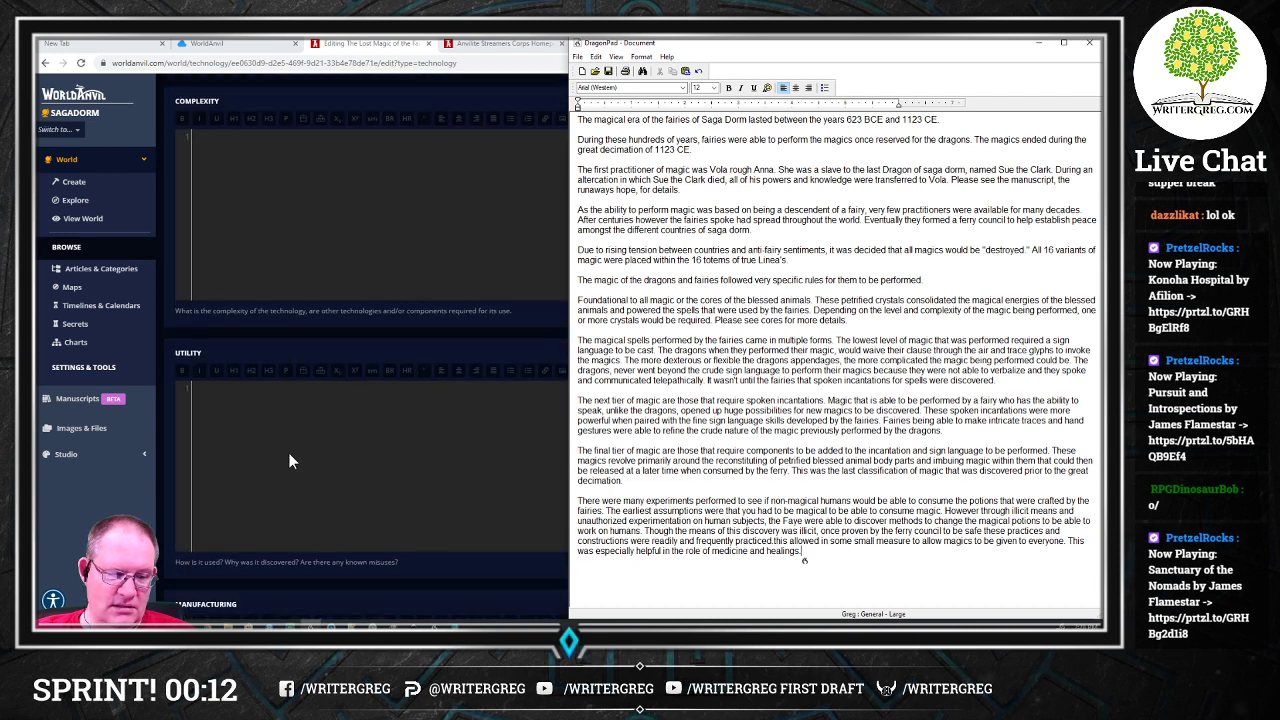
{"action": "scroll", "coordinate": [290, 460], "scroll_direction": "down", "scroll_amount": 5}
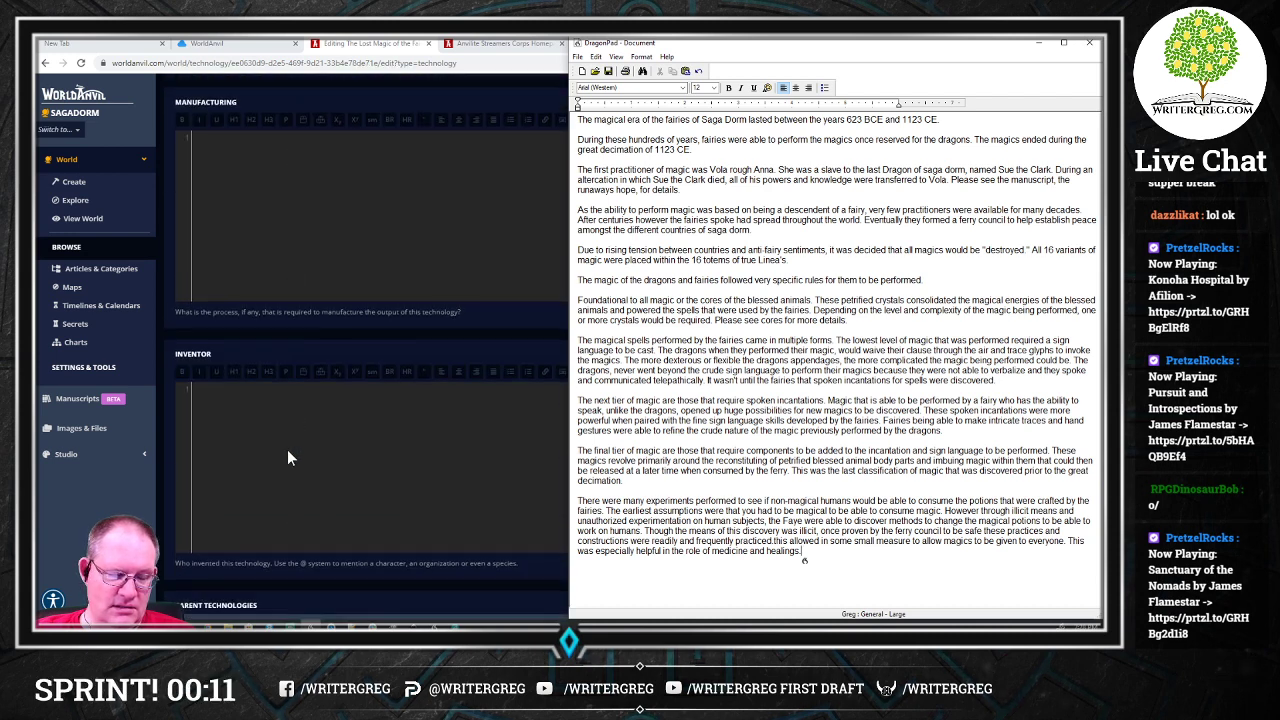
{"action": "scroll", "coordinate": [287, 452], "scroll_direction": "up", "scroll_amount": 4}
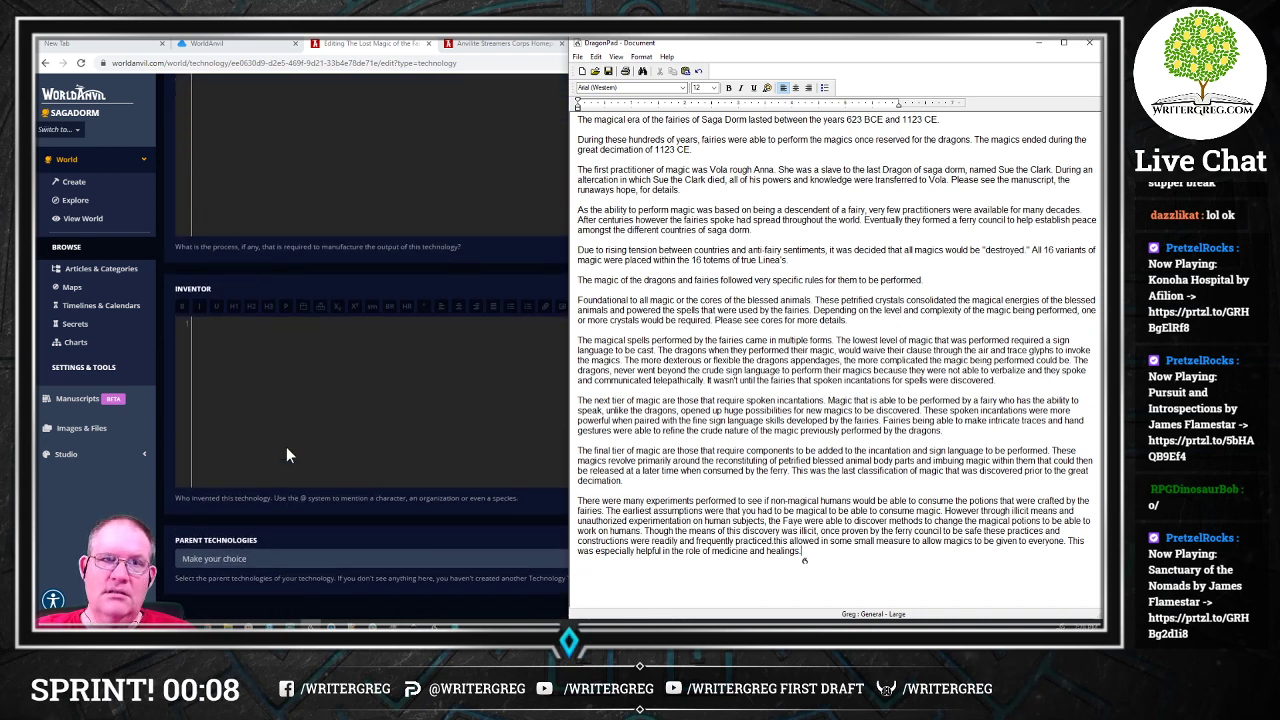
{"action": "scroll", "coordinate": [289, 447], "scroll_direction": "up", "scroll_amount": 3}
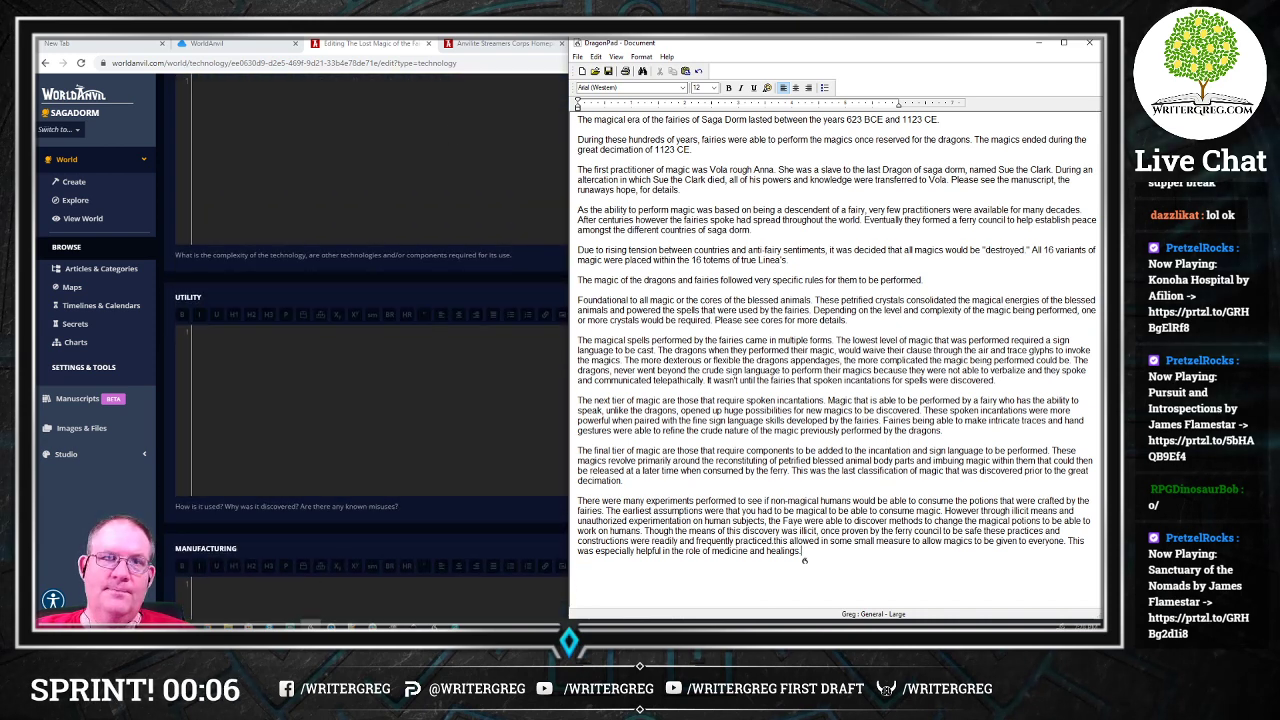
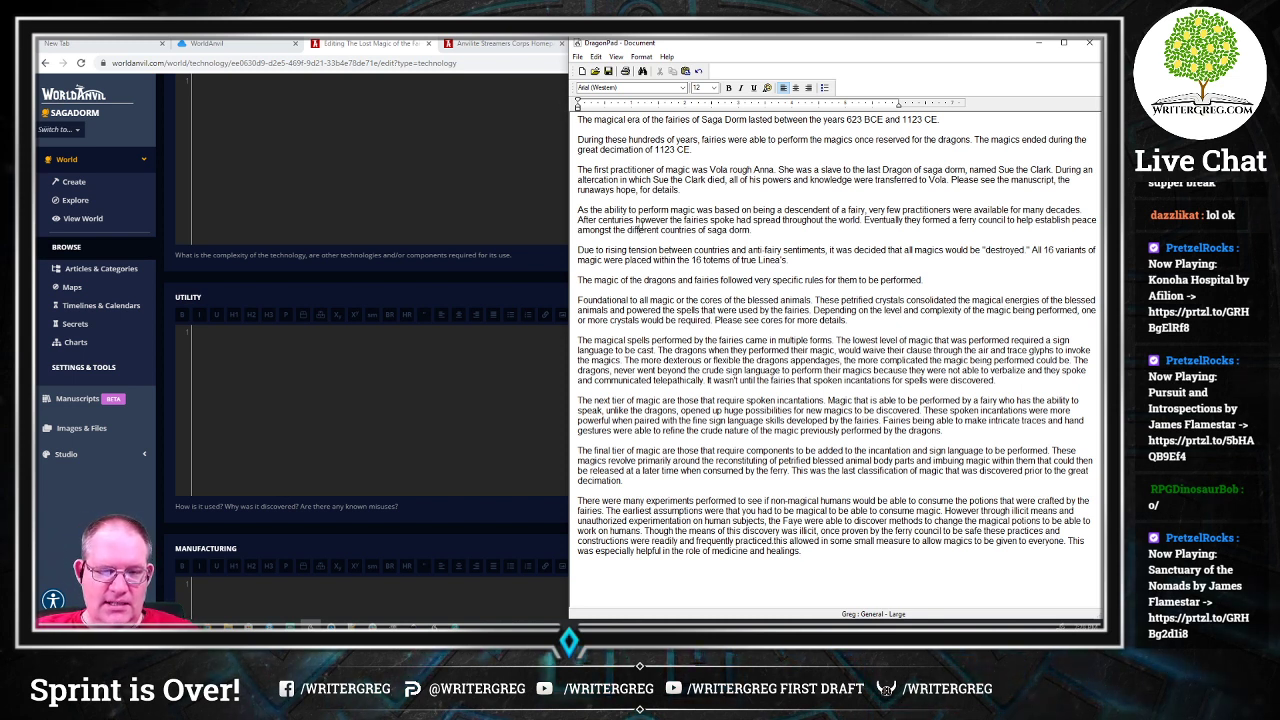
{"action": "key", "text": "ctrl+a"}
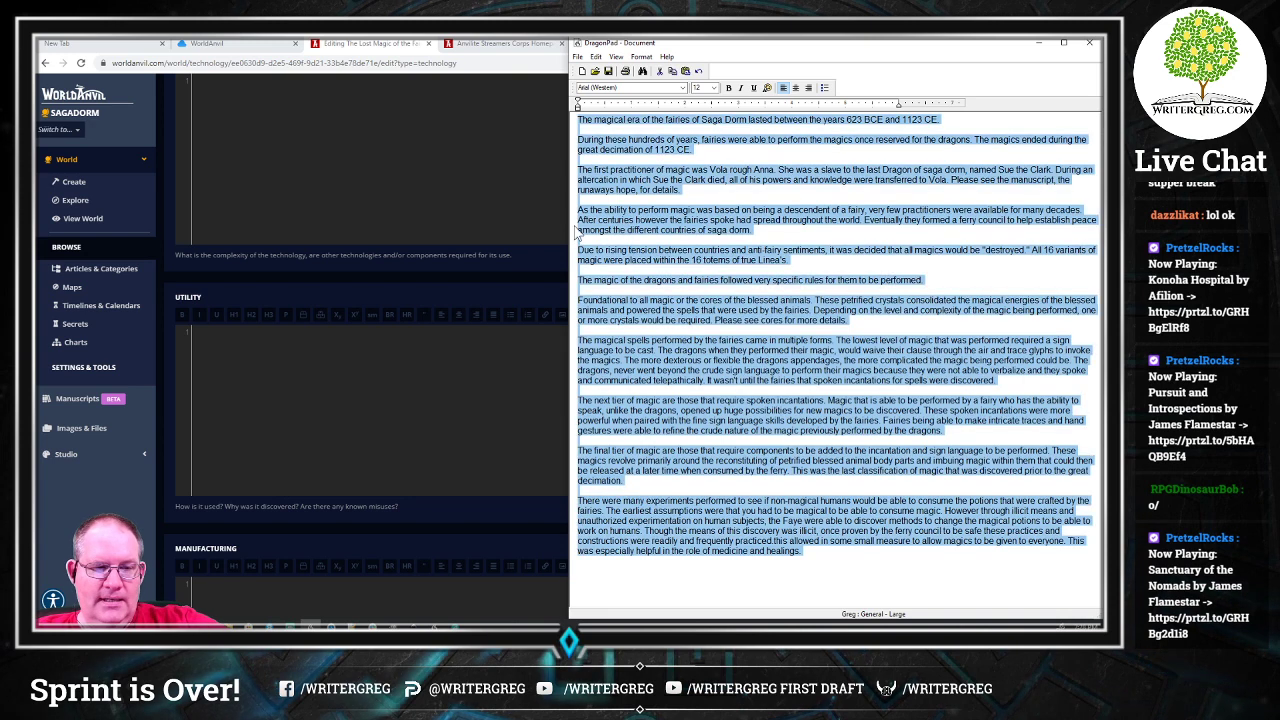
{"action": "left_click", "coordinate": [364, 178]}
{"action": "scroll", "coordinate": [372, 178], "scroll_direction": "up", "scroll_amount": 10}
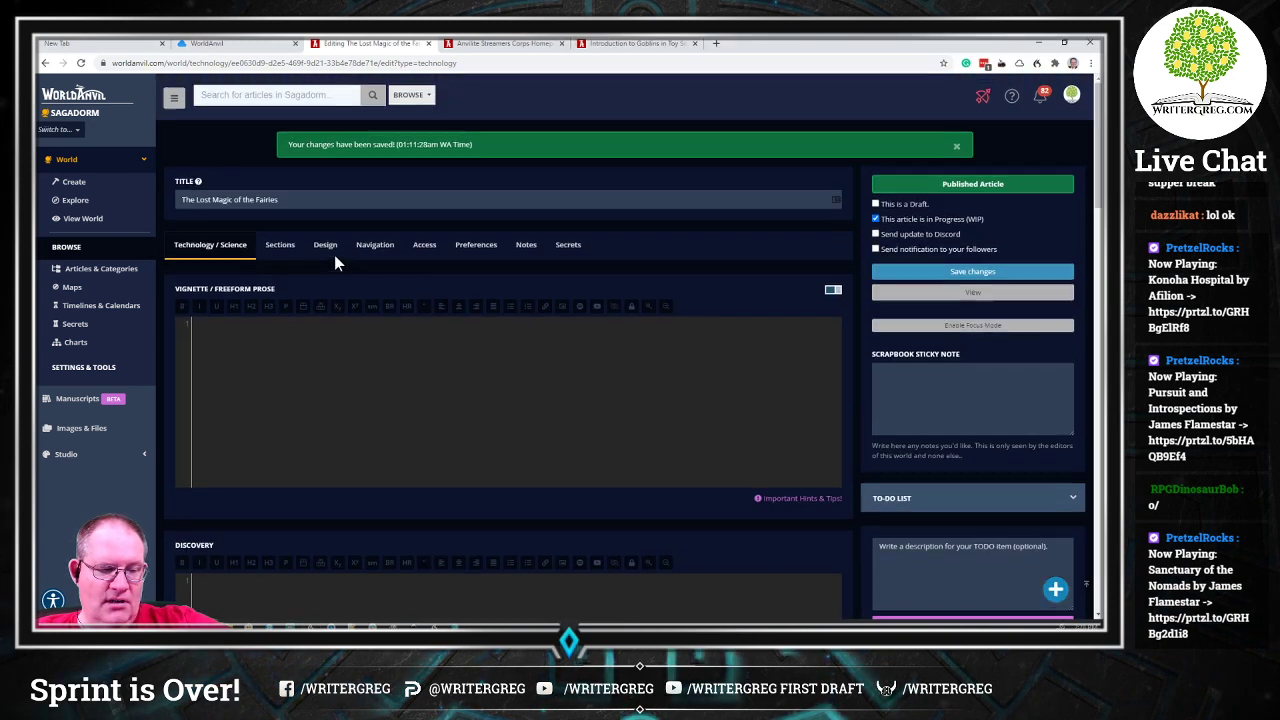
{"action": "left_click", "coordinate": [304, 370]}
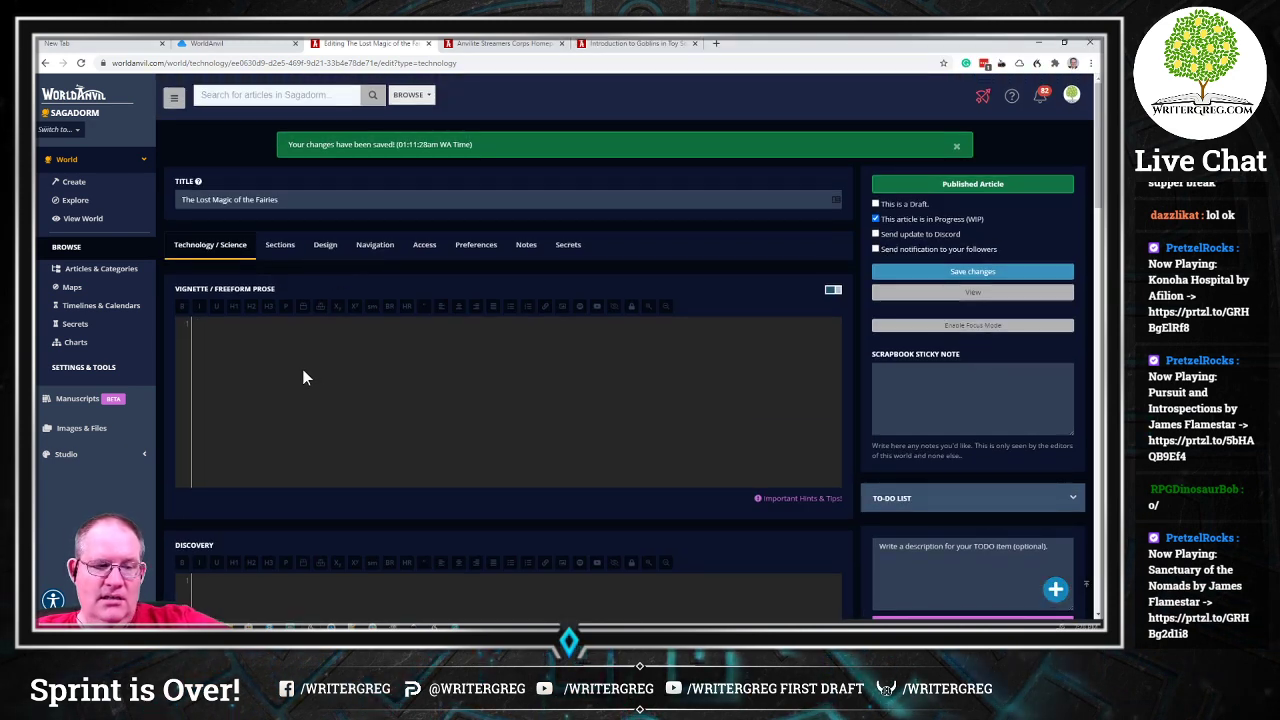
{"action": "key", "text": "ctrl+v"}
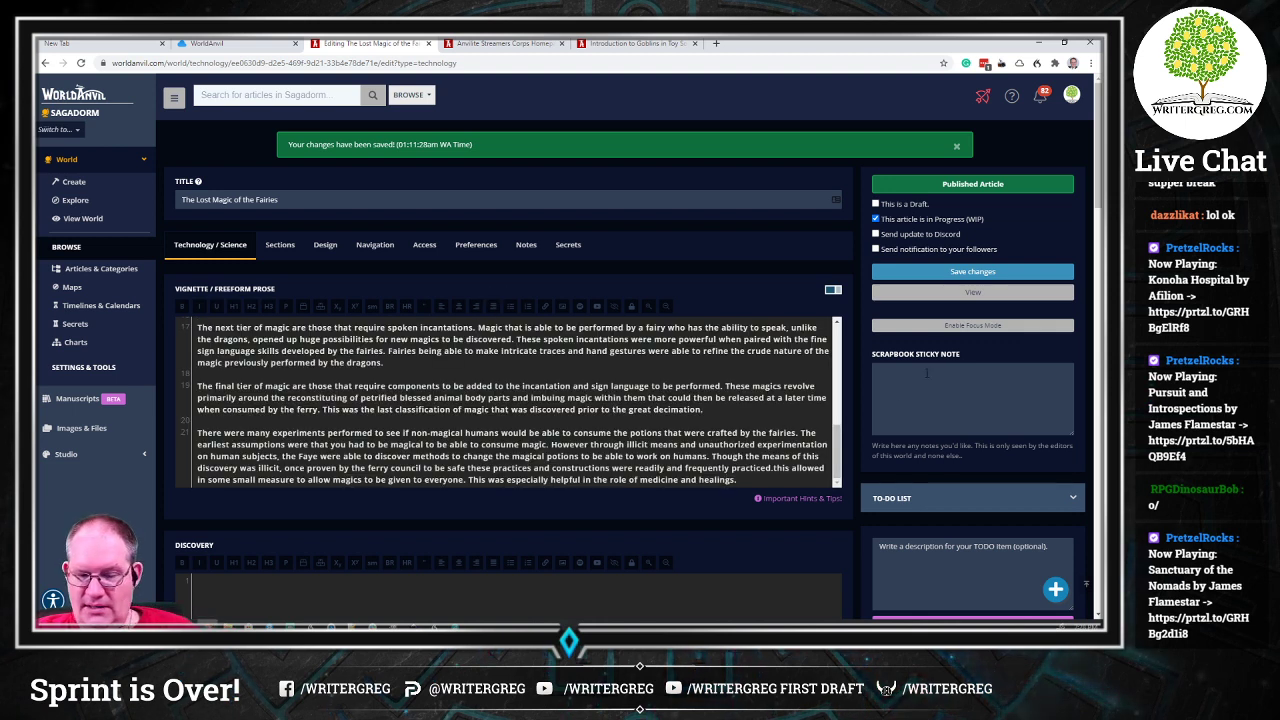
{"action": "left_click", "coordinate": [945, 280]}
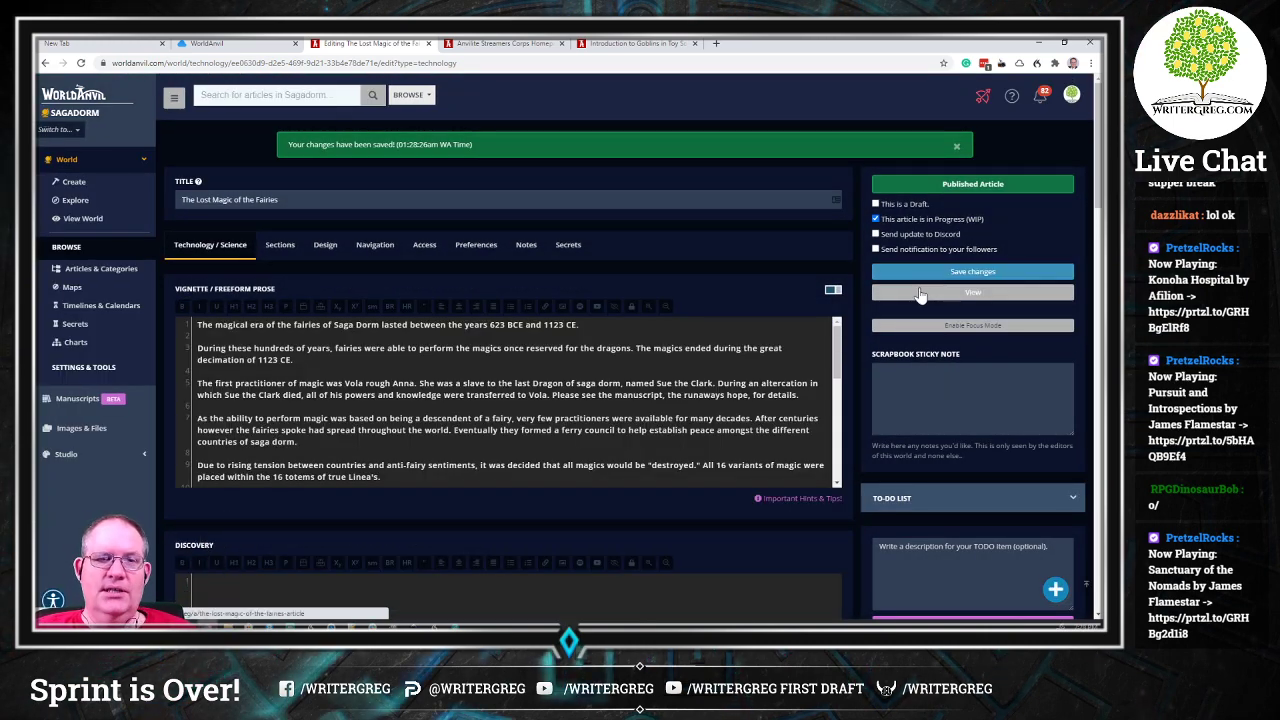
Step: Expand the article's metadata and copy its word count
{"action": "scroll", "coordinate": [916, 300], "scroll_direction": "down", "scroll_amount": 5}
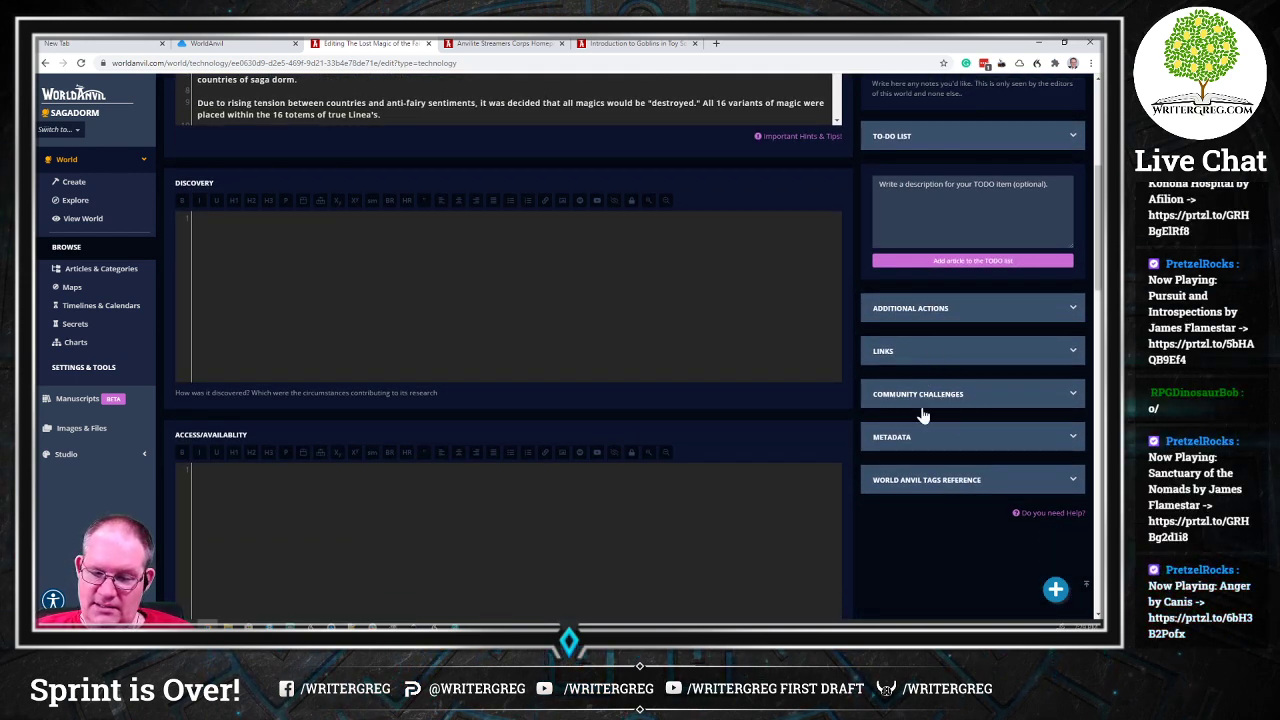
{"action": "left_click", "coordinate": [889, 440]}
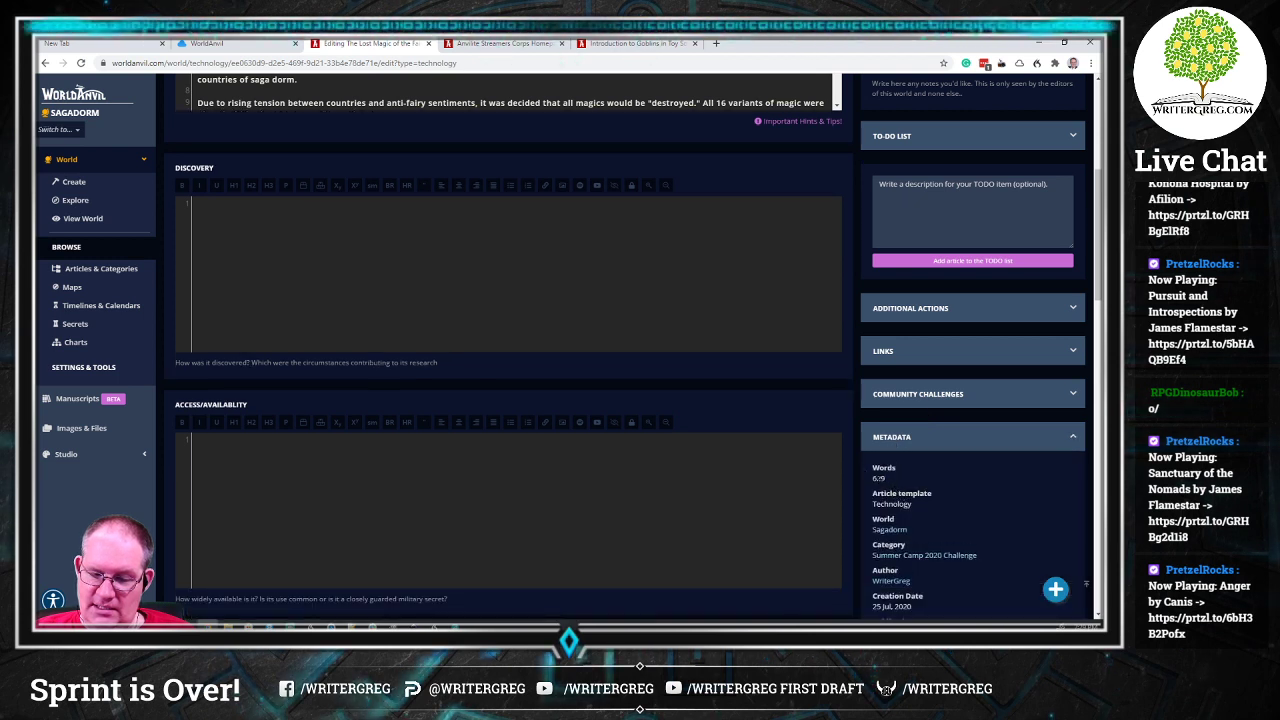
{"action": "right_click", "coordinate": [878, 478]}
{"action": "left_click", "coordinate": [900, 487]}
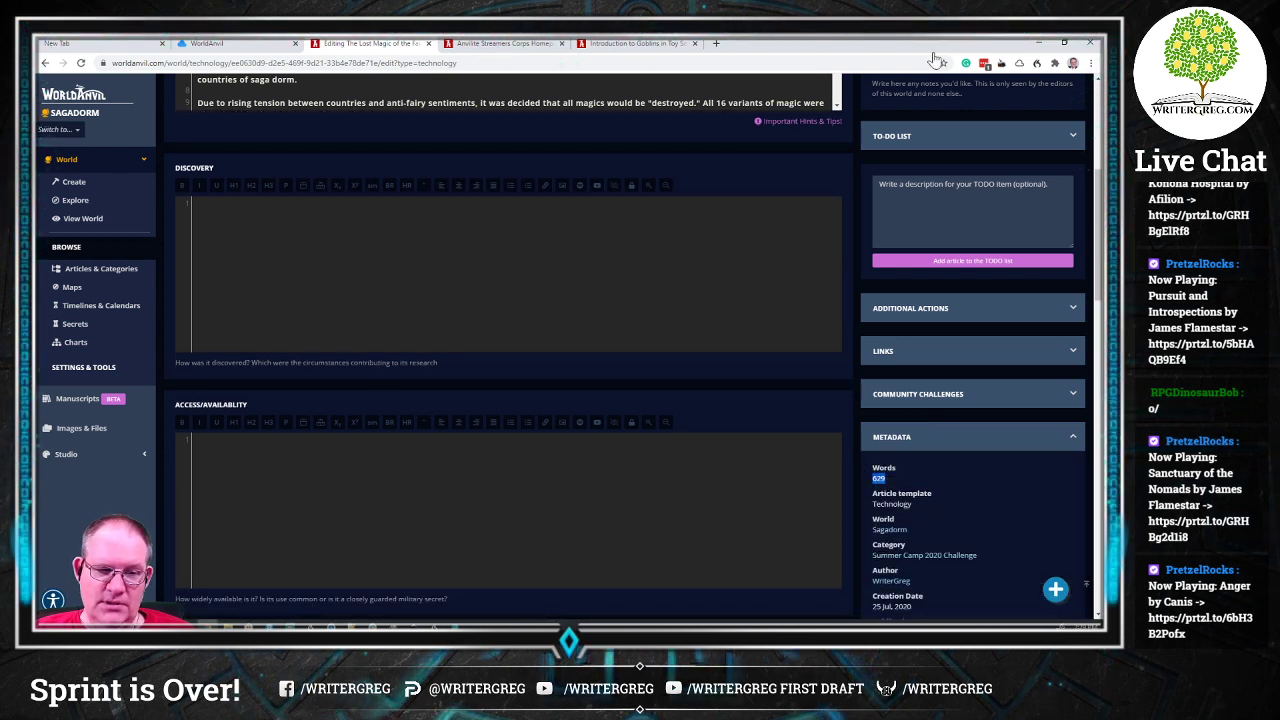
Step: Open the NaNoWriMo site in a new browser tab
{"action": "left_click", "coordinate": [713, 43]}
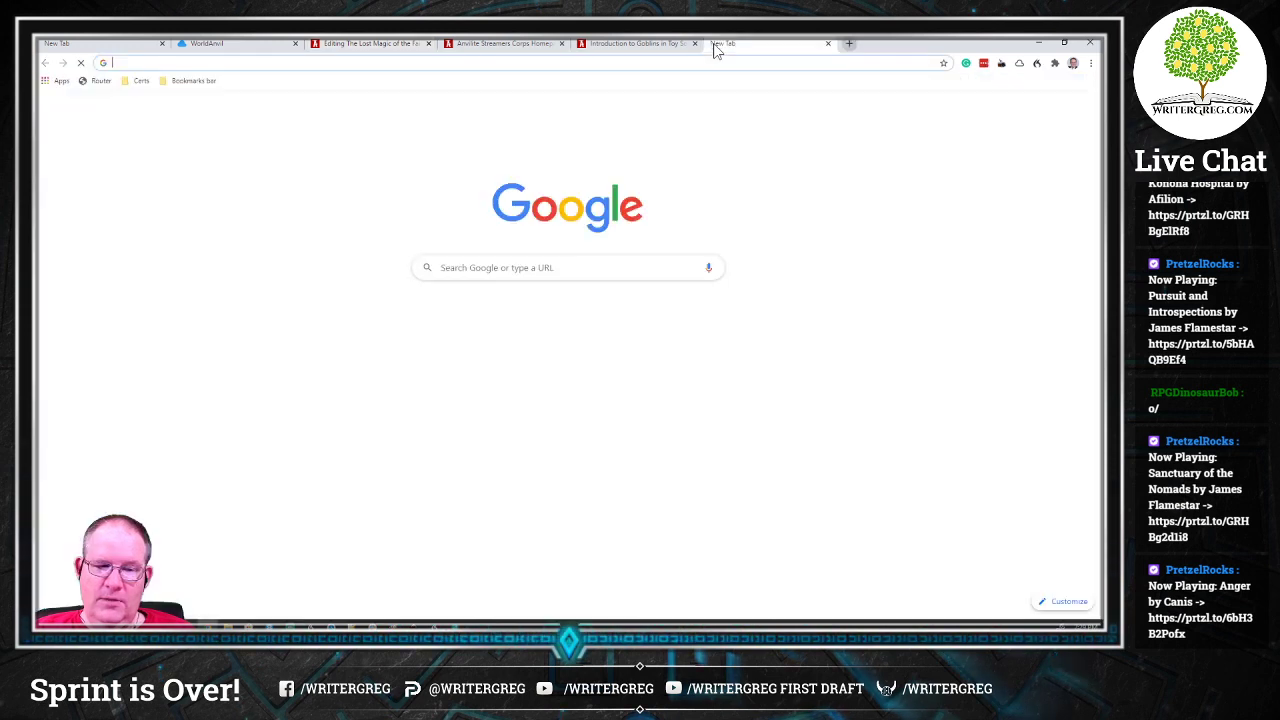
{"action": "type", "text": "n"}
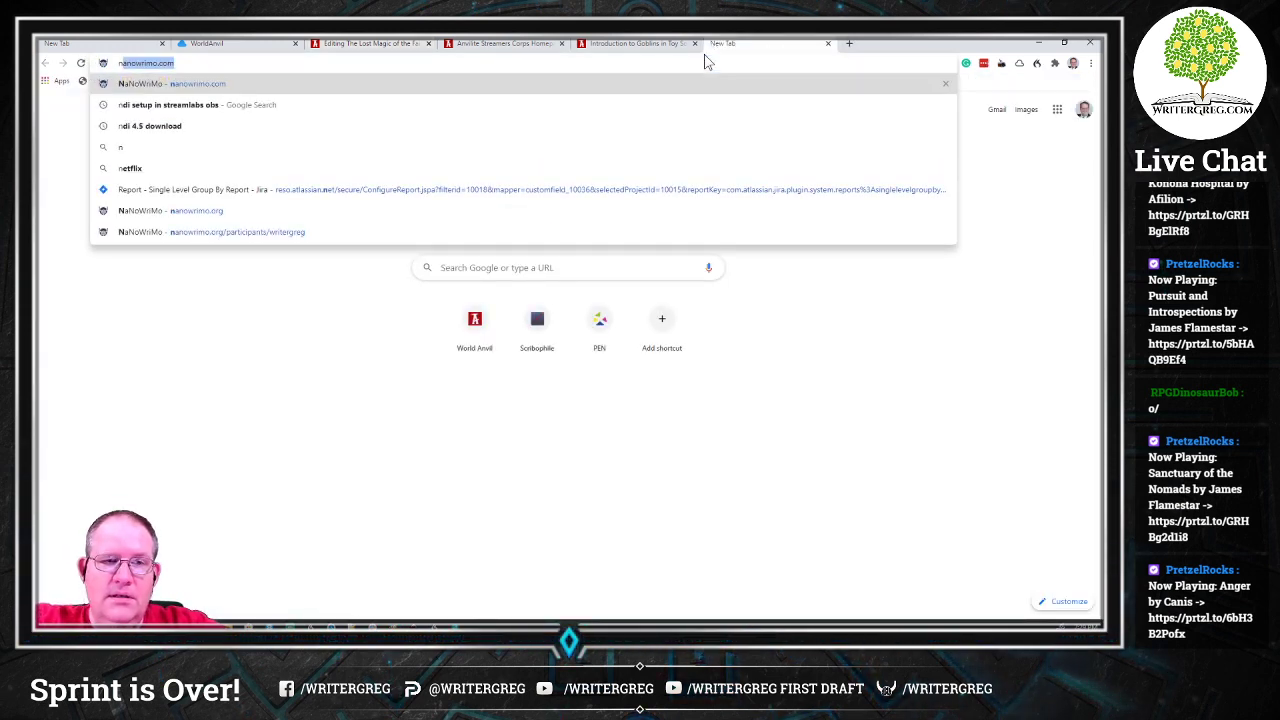
{"action": "key", "text": "Return"}
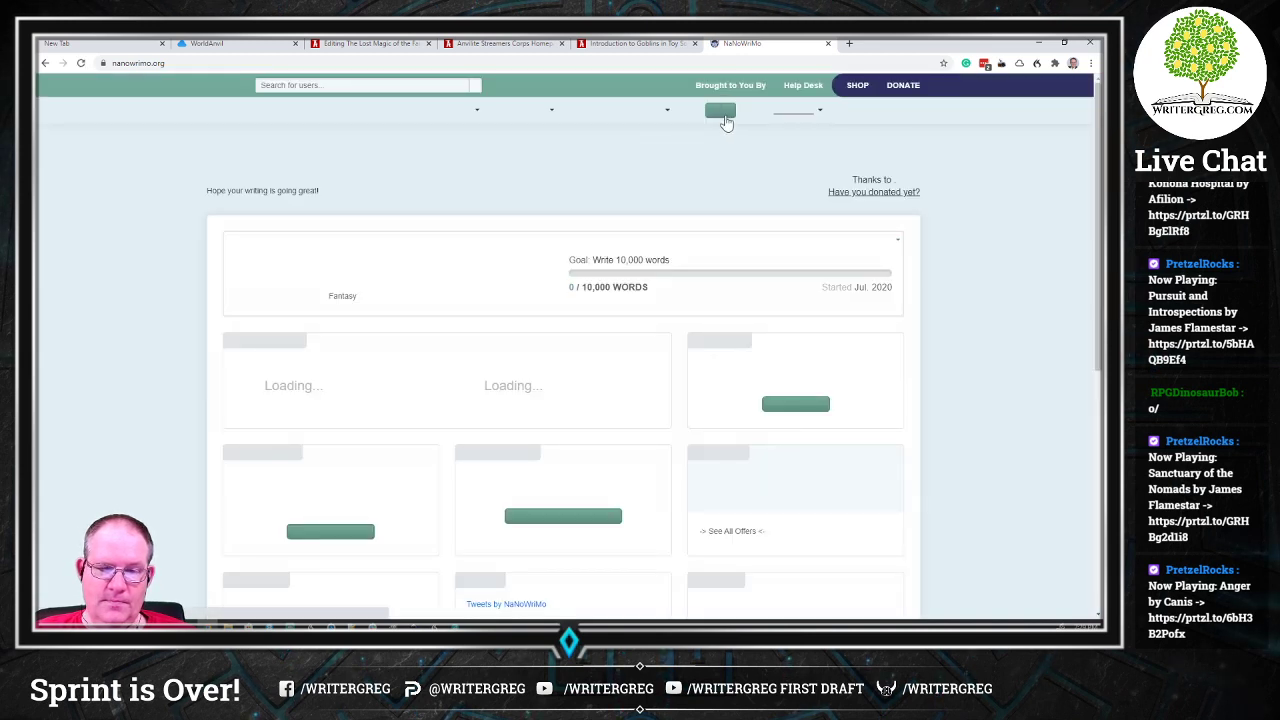
Step: Log 629 words this session for the Sagadorm WorldAnvil Summer Camp 2020 Competition project and close the NaNoWriMo page
{"action": "left_click", "coordinate": [702, 111]}
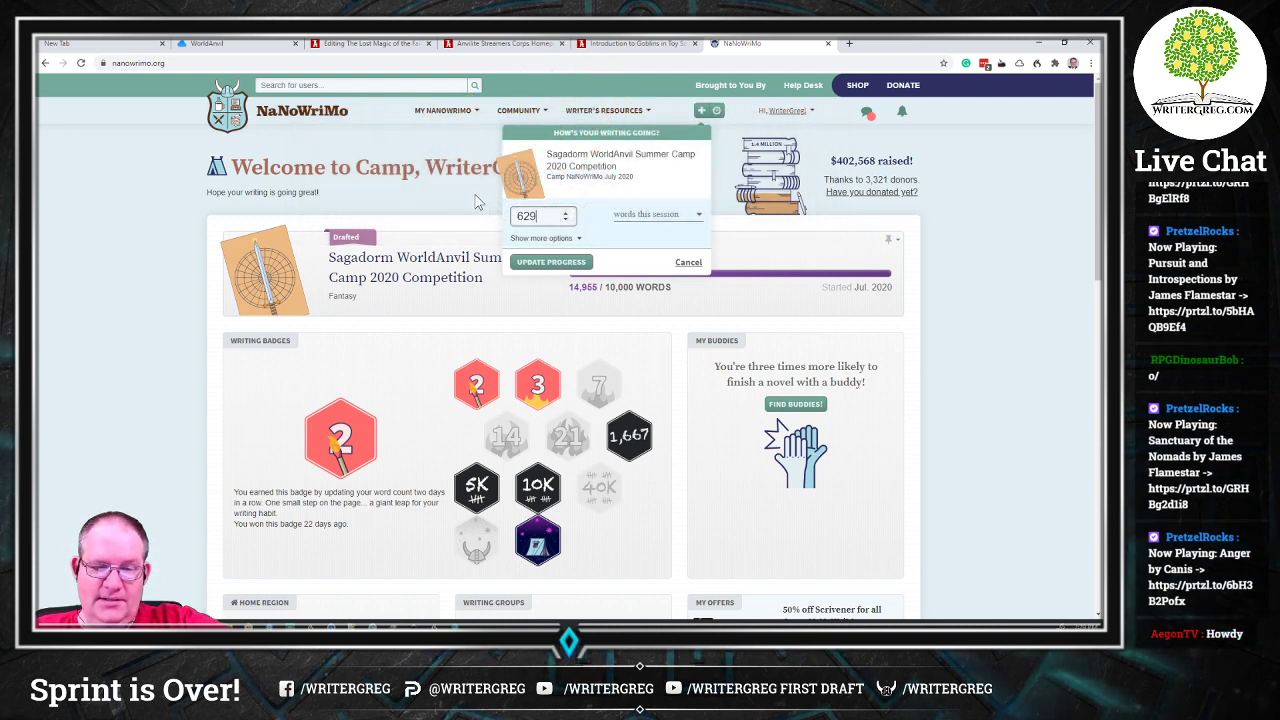
{"action": "left_click", "coordinate": [558, 264]}
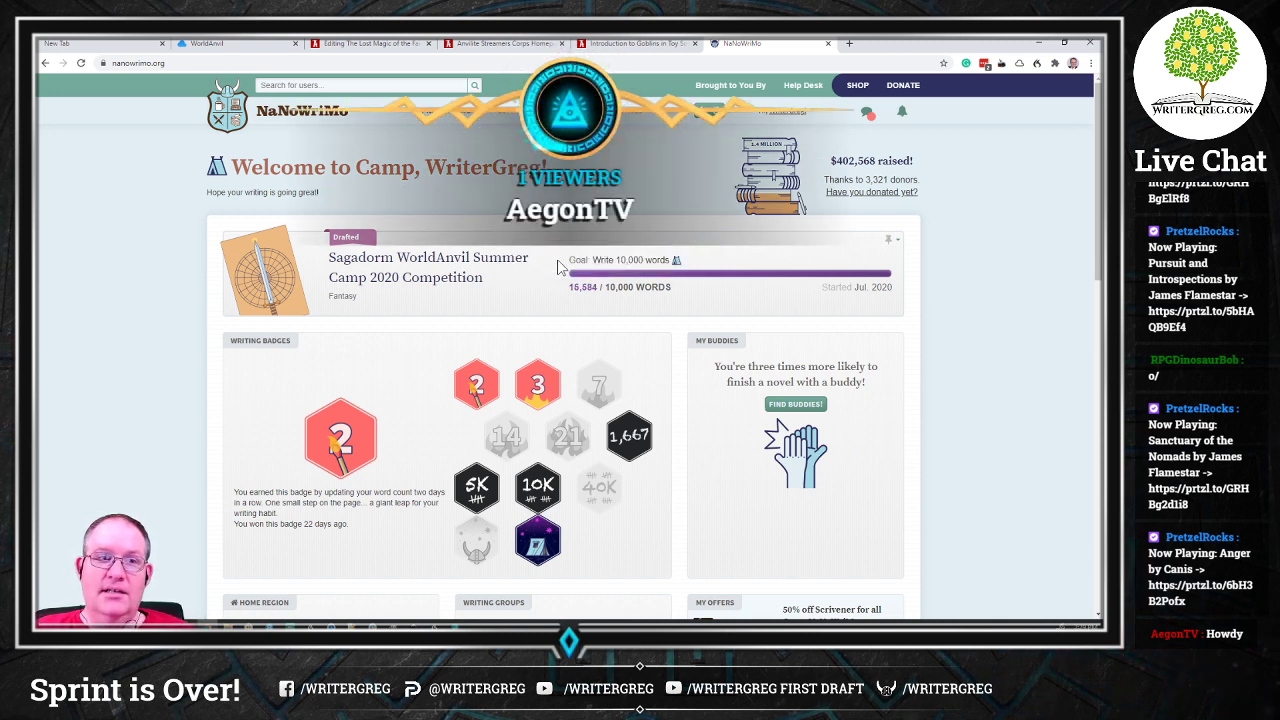
{"action": "left_click", "coordinate": [827, 45]}
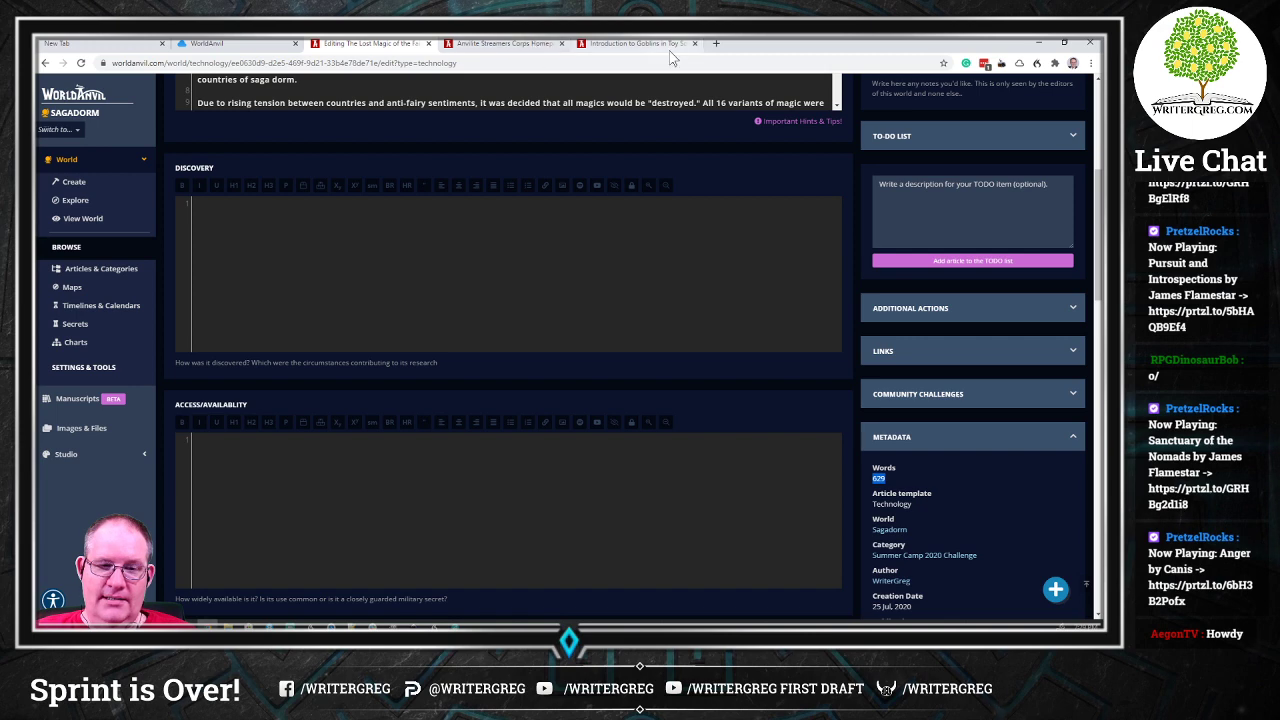
{"action": "scroll", "coordinate": [380, 346], "scroll_direction": "down", "scroll_amount": 3}
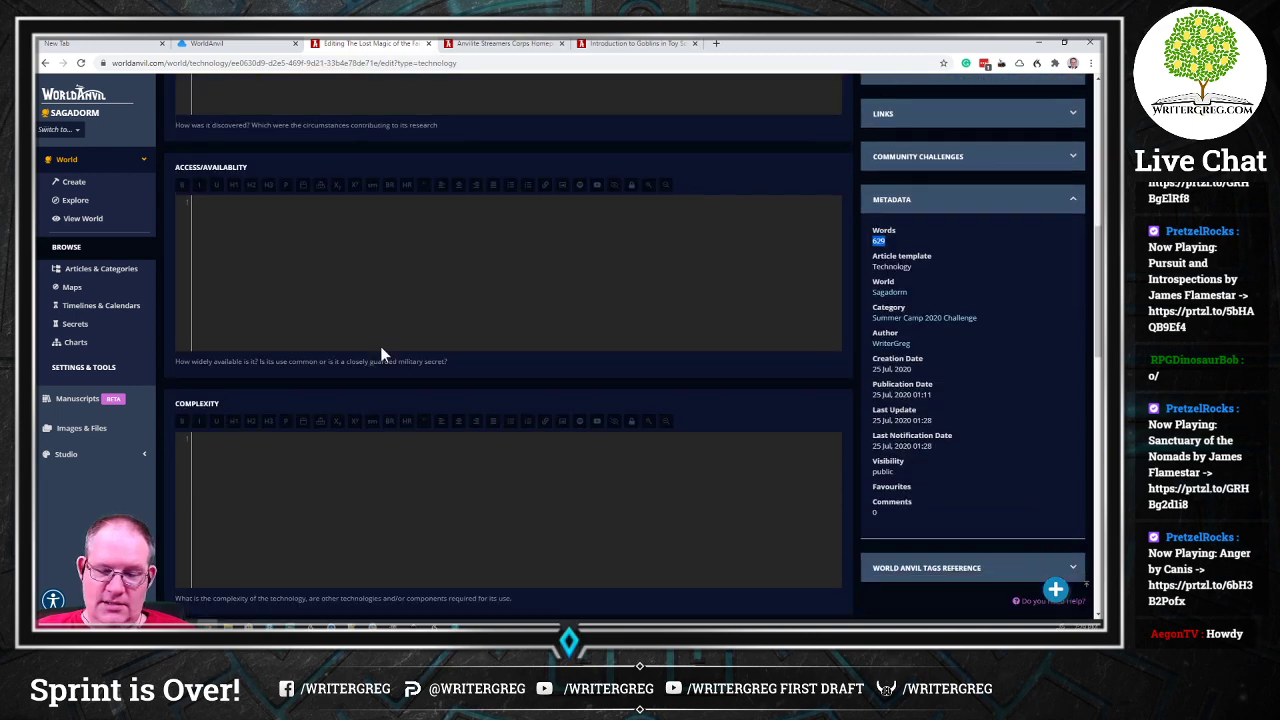
{"action": "scroll", "coordinate": [380, 335], "scroll_direction": "up", "scroll_amount": 5}
{"action": "scroll", "coordinate": [380, 326], "scroll_direction": "up", "scroll_amount": 2}
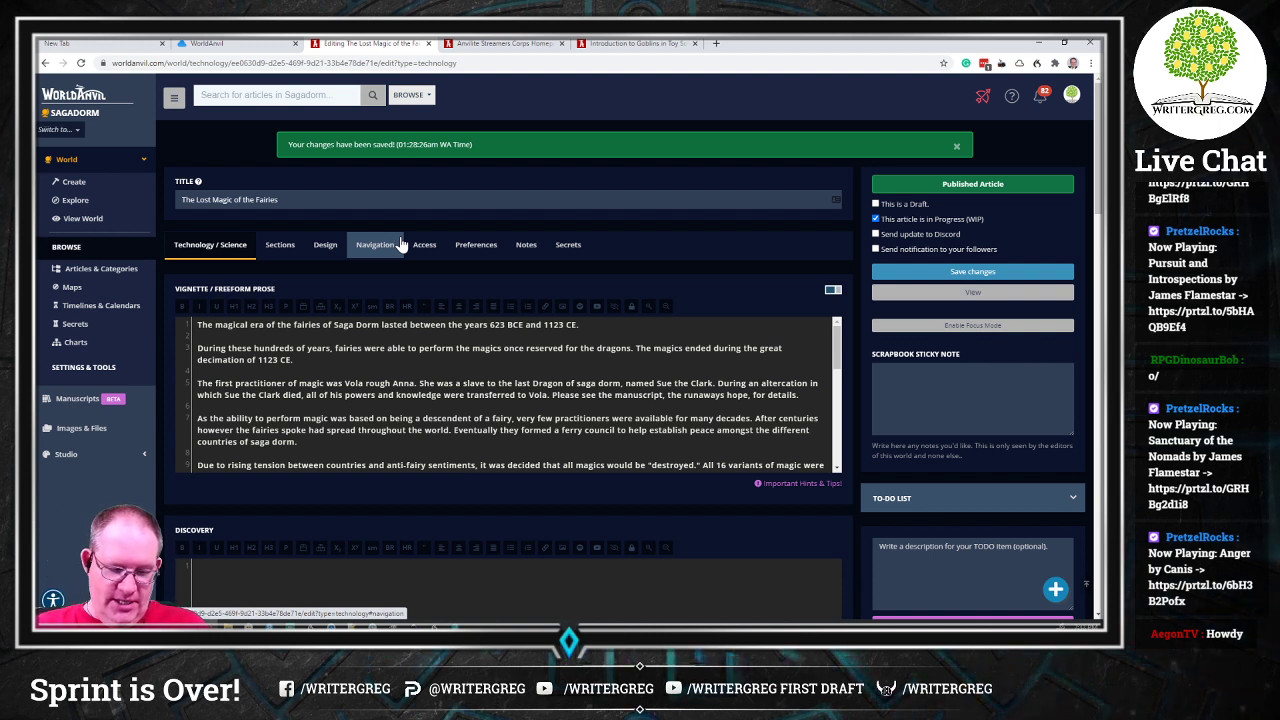
Step: Switch to Inkscape, preview the LemonRAID emote at a tiny size, fit the page back in view and minimize the window
{"action": "key", "text": "alt+Tab"}
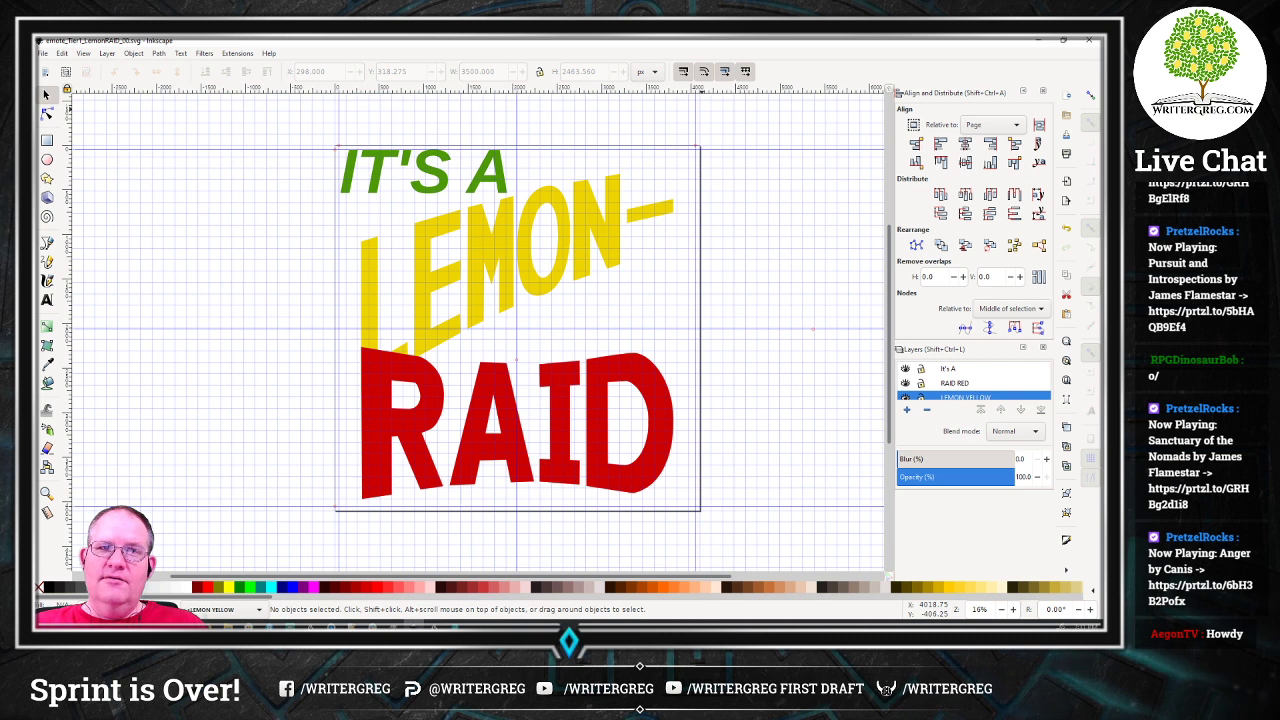
{"action": "key", "text": "alt+Tab"}
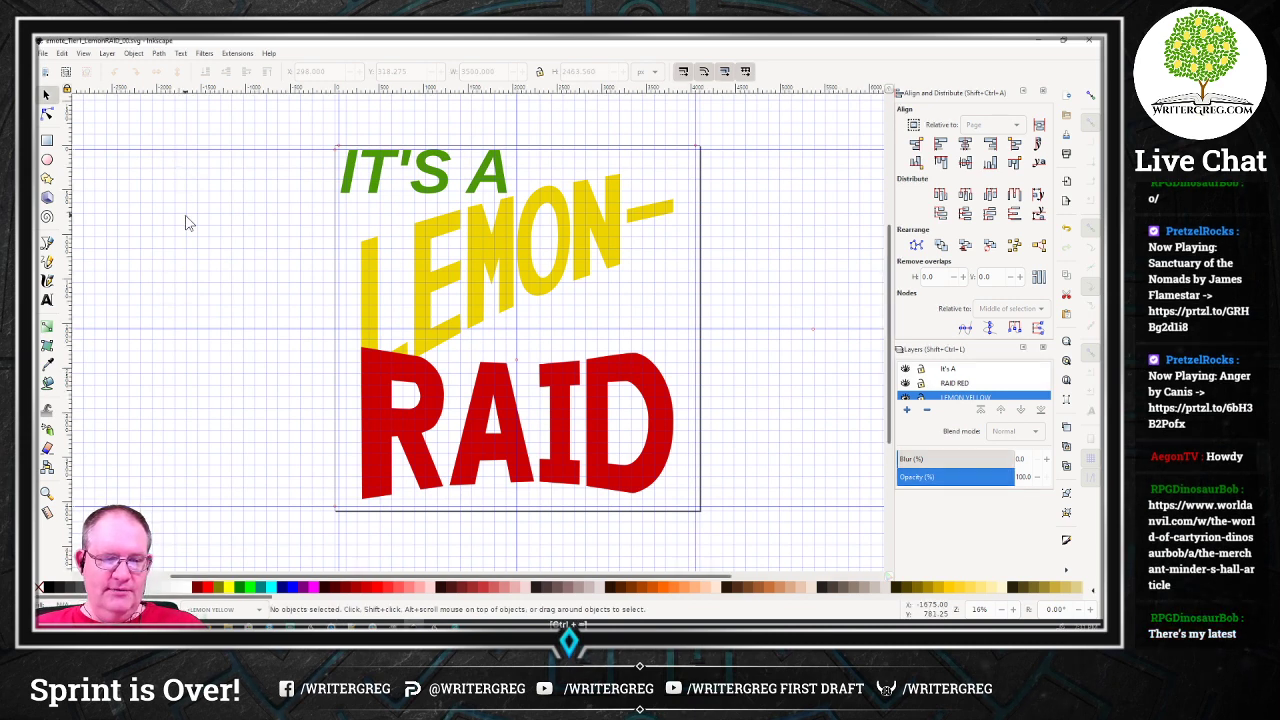
{"action": "key", "text": "minus"}
{"action": "key", "text": "minus"}
{"action": "key", "text": "minus"}
{"action": "key", "text": "minus"}
{"action": "key", "text": "minus"}
{"action": "key", "text": "minus"}
{"action": "key", "text": "minus"}
{"action": "key", "text": "minus"}
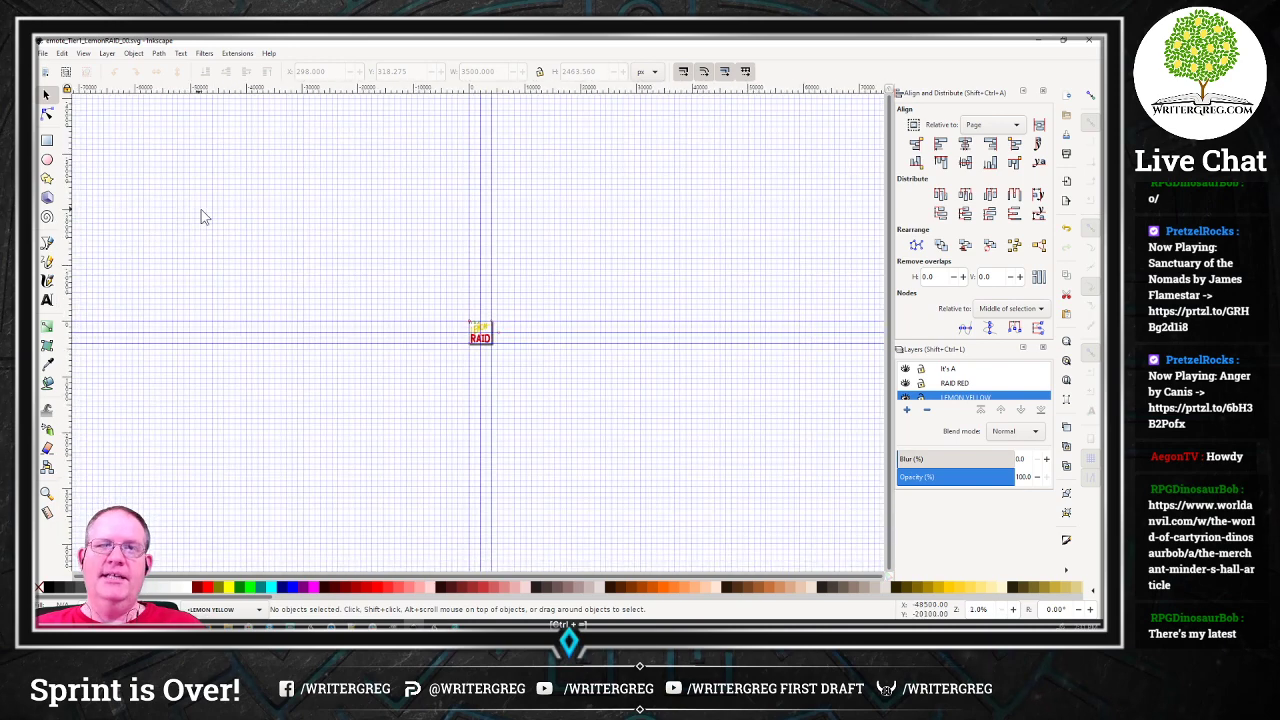
{"action": "key", "text": "5"}
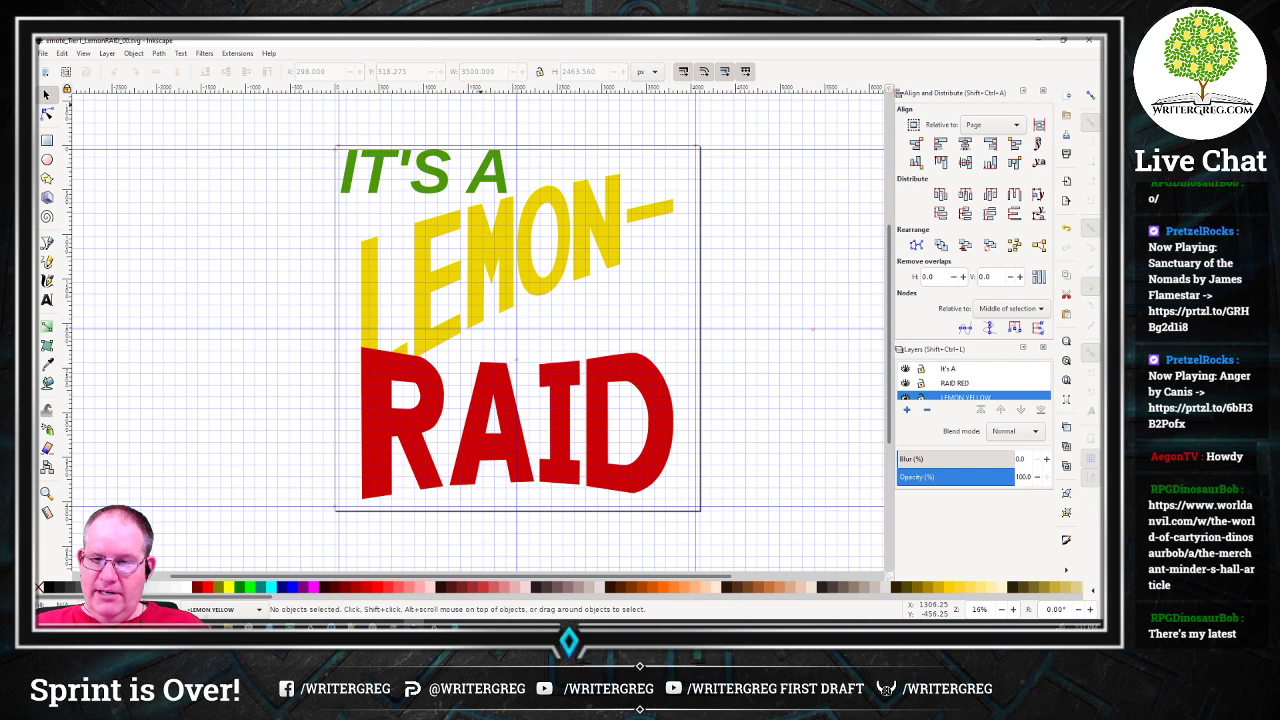
{"action": "left_click", "coordinate": [1043, 42]}
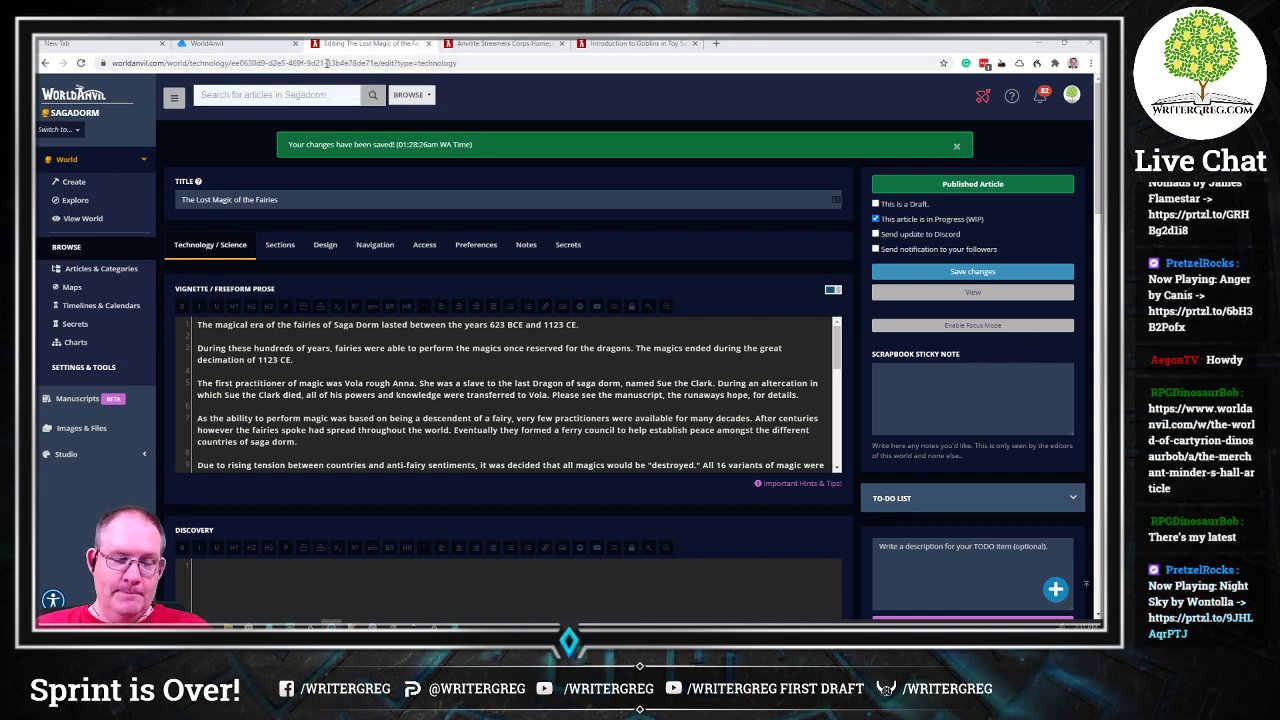
Step: Close the Lost Magic of the Fairies editor and enlarge the Merchant Minder's Hall article for easier reading
{"action": "left_click", "coordinate": [428, 43]}
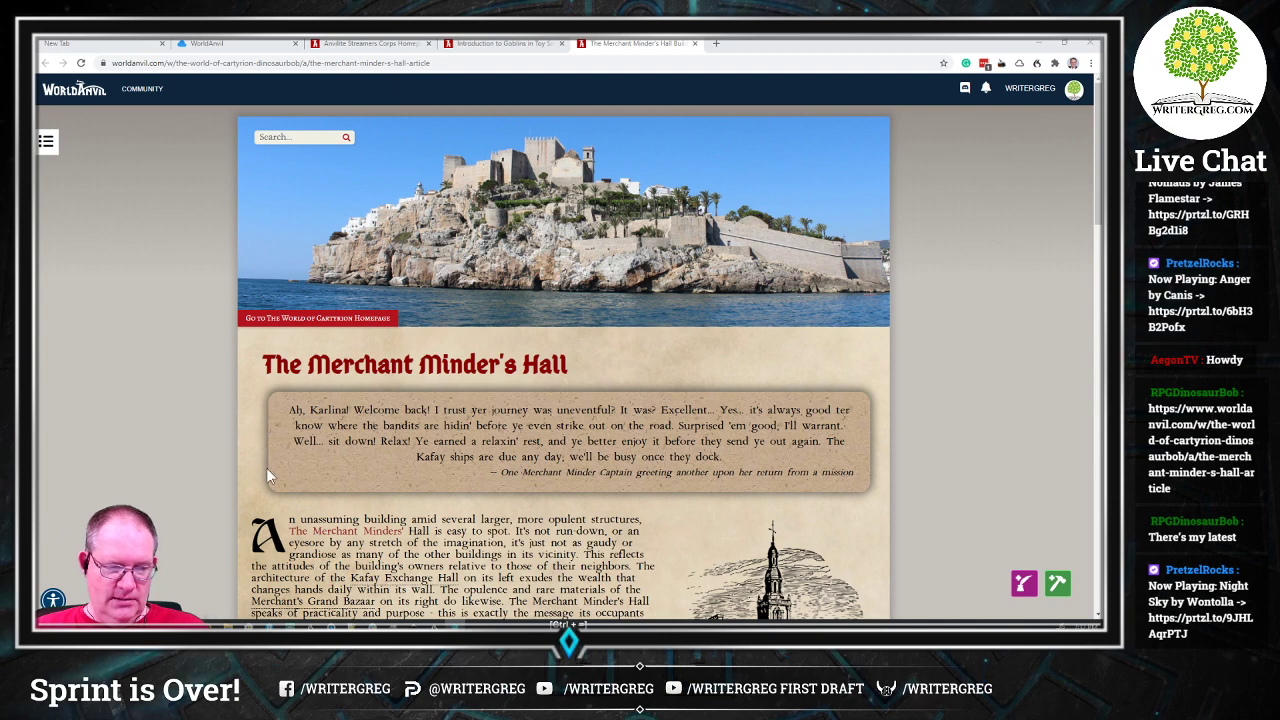
{"action": "key", "text": "ctrl+equal"}
{"action": "key", "text": "ctrl+equal"}
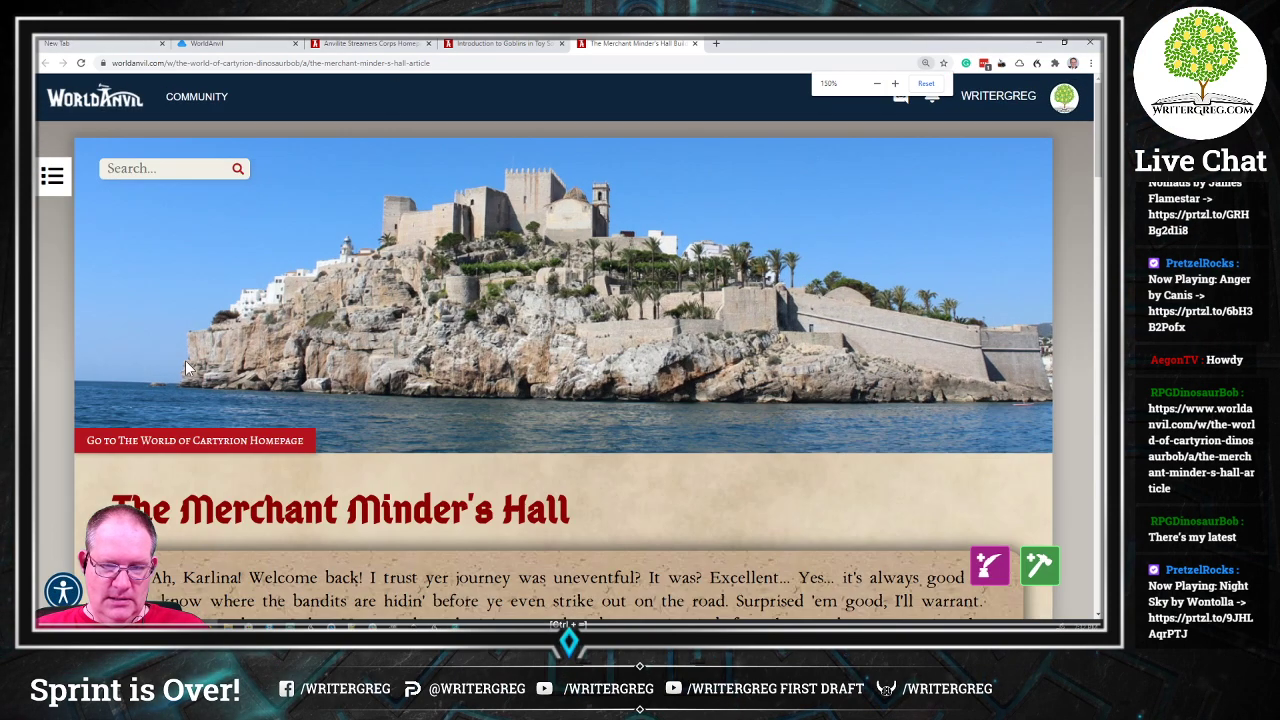
{"action": "key", "text": "ctrl+equal"}
{"action": "scroll", "coordinate": [443, 432], "scroll_direction": "down", "scroll_amount": 2}
{"action": "key", "text": "ctrl+equal"}
{"action": "key", "text": "ctrl+equal"}
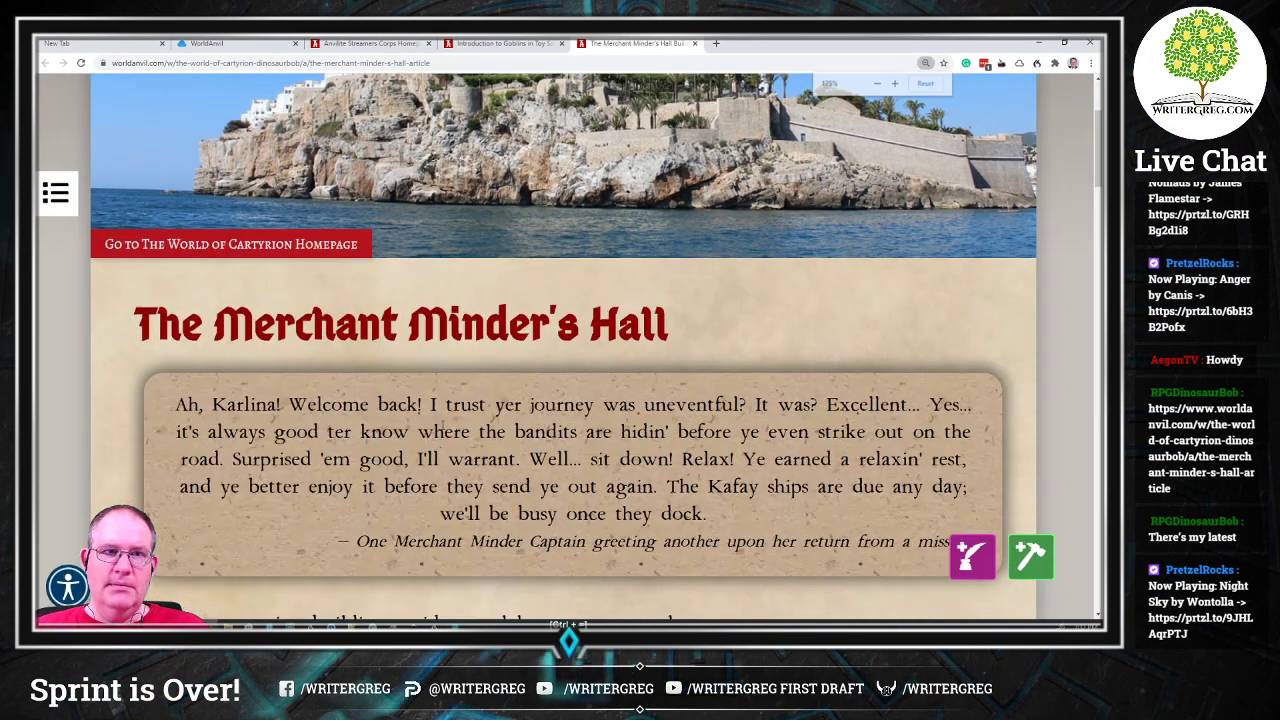
{"action": "scroll", "coordinate": [456, 398], "scroll_direction": "down", "scroll_amount": 1}
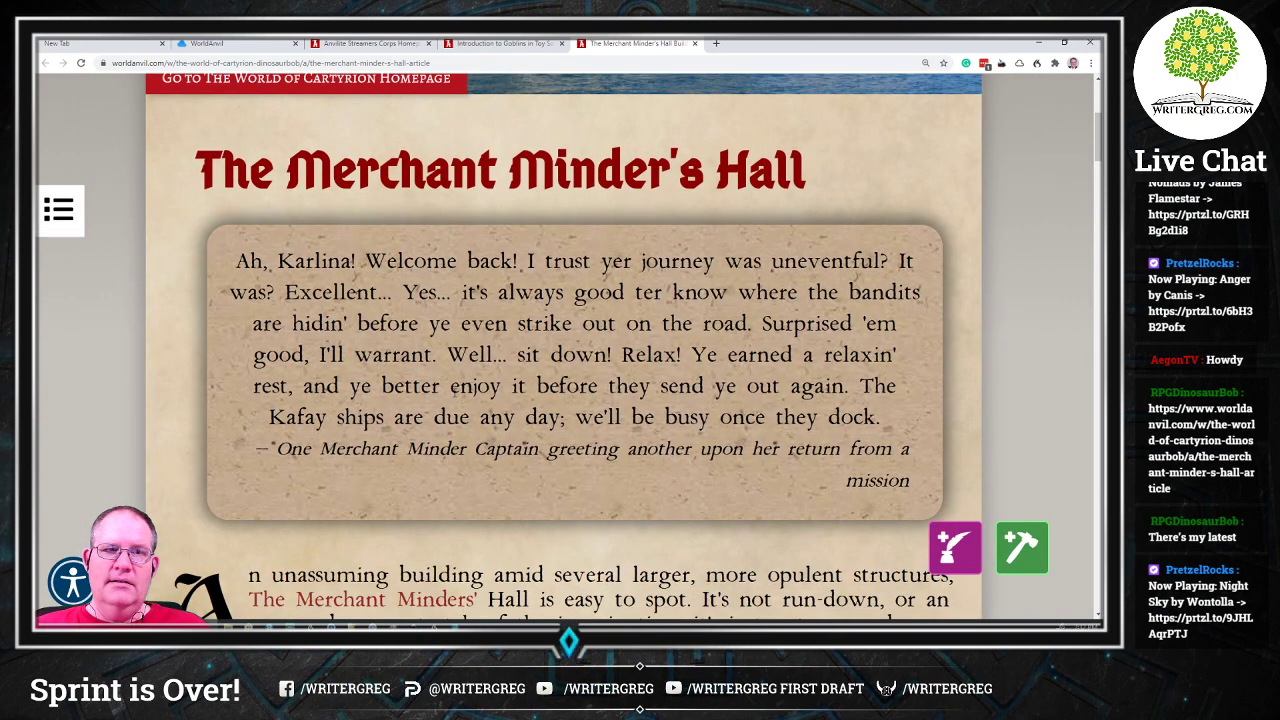
{"action": "key", "text": "ctrl+equal"}
{"action": "key", "text": "ctrl+minus"}
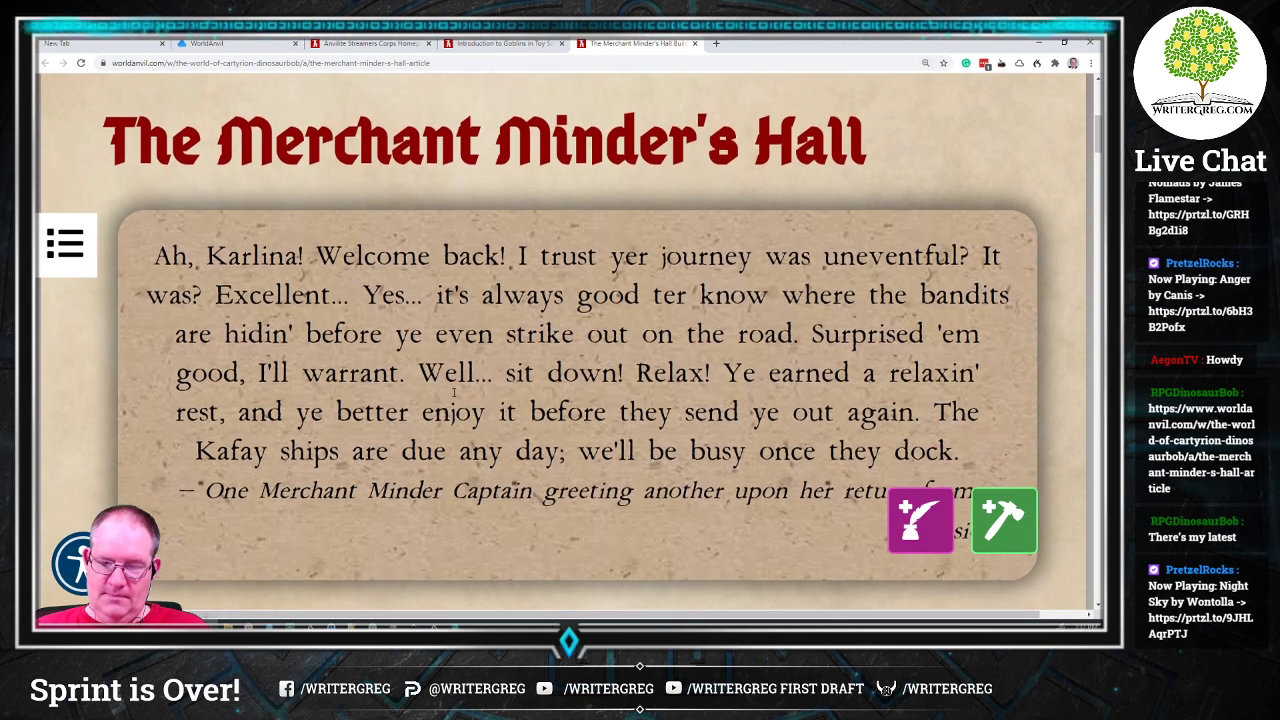
Step: Read the opening quote of the Merchant Minder's Hall article
{"action": "scroll", "coordinate": [453, 397], "scroll_direction": "down", "scroll_amount": 1}
{"action": "key", "text": "ctrl+equal"}
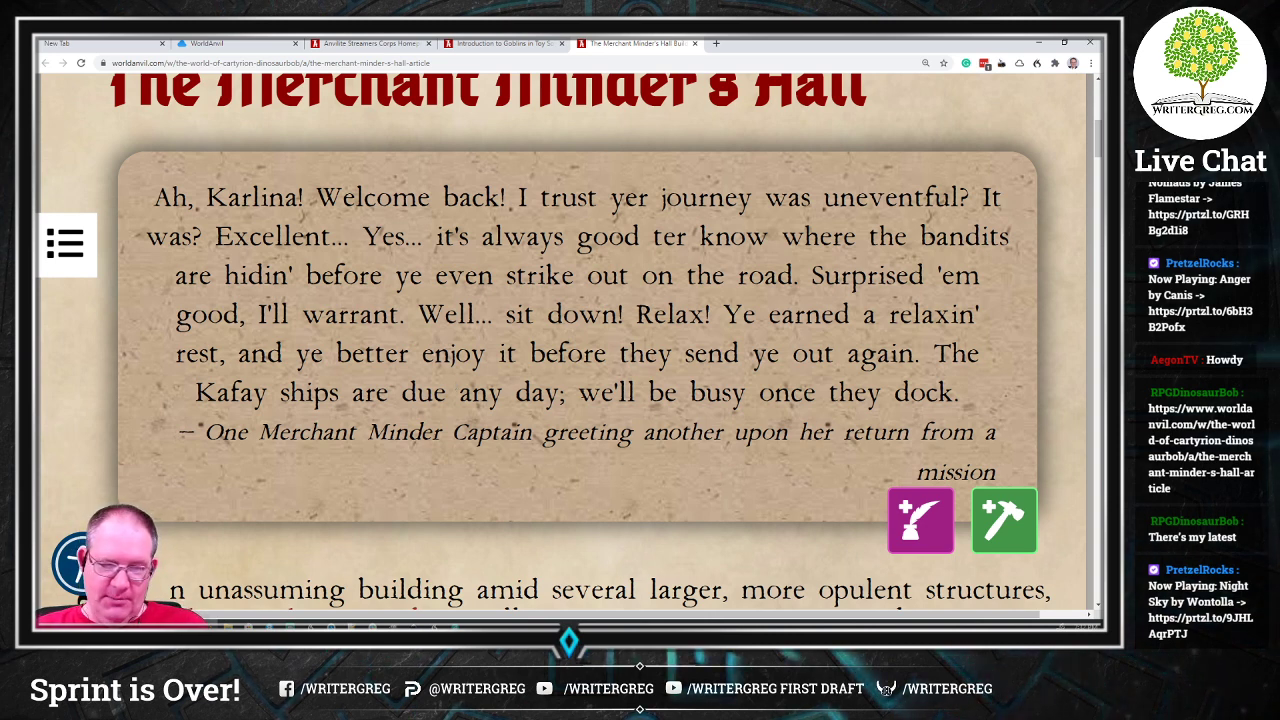
{"action": "scroll", "coordinate": [563, 380], "scroll_direction": "up", "scroll_amount": 1}
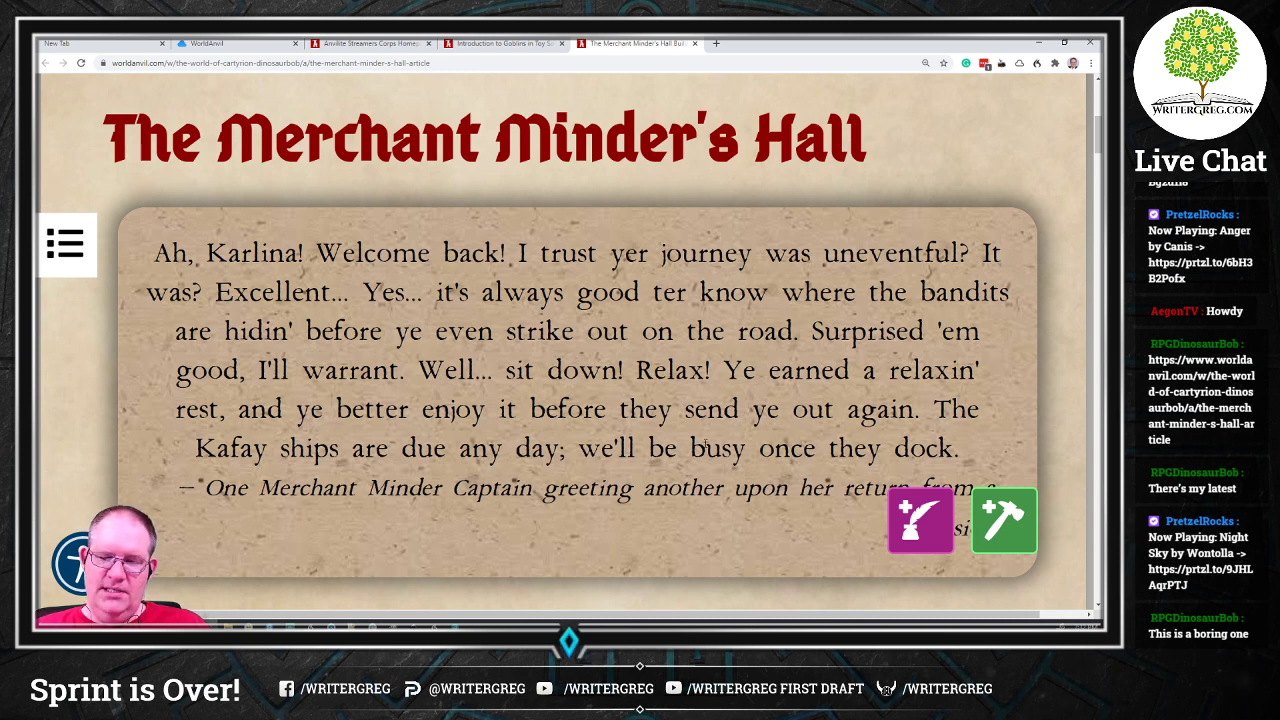
{"action": "scroll", "coordinate": [674, 412], "scroll_direction": "down", "scroll_amount": 1}
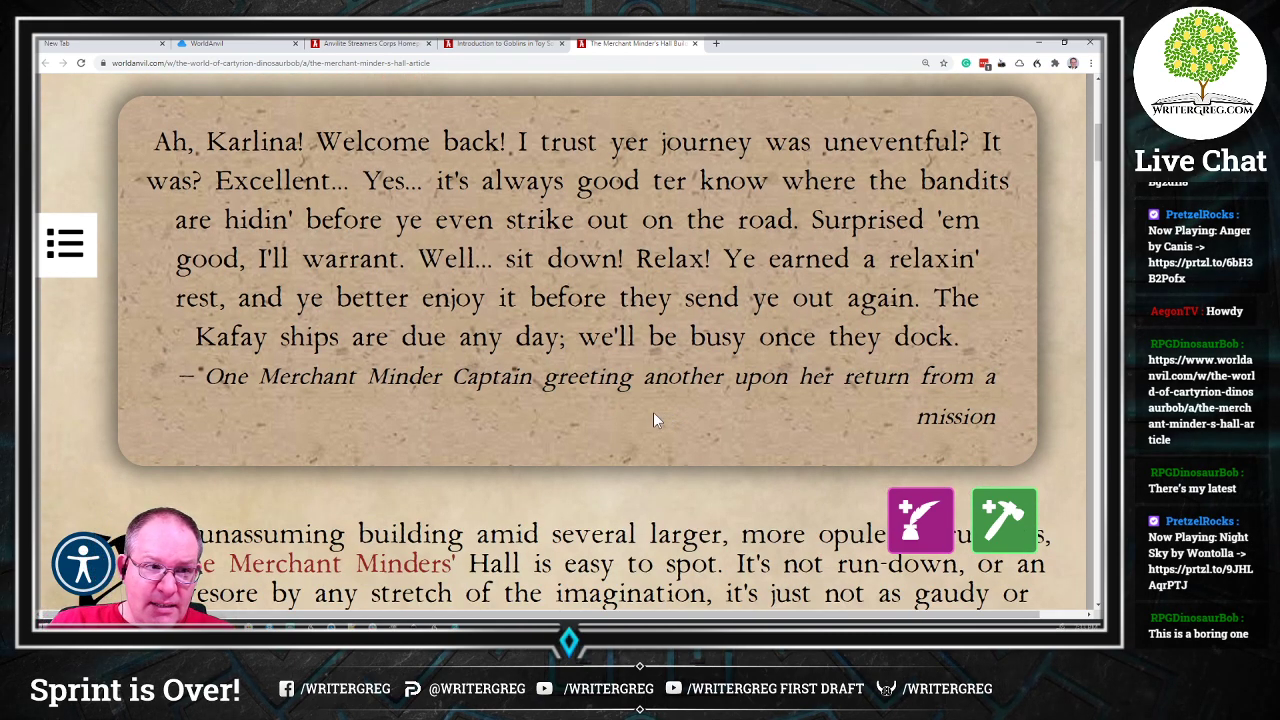
{"action": "scroll", "coordinate": [601, 402], "scroll_direction": "up", "scroll_amount": 4}
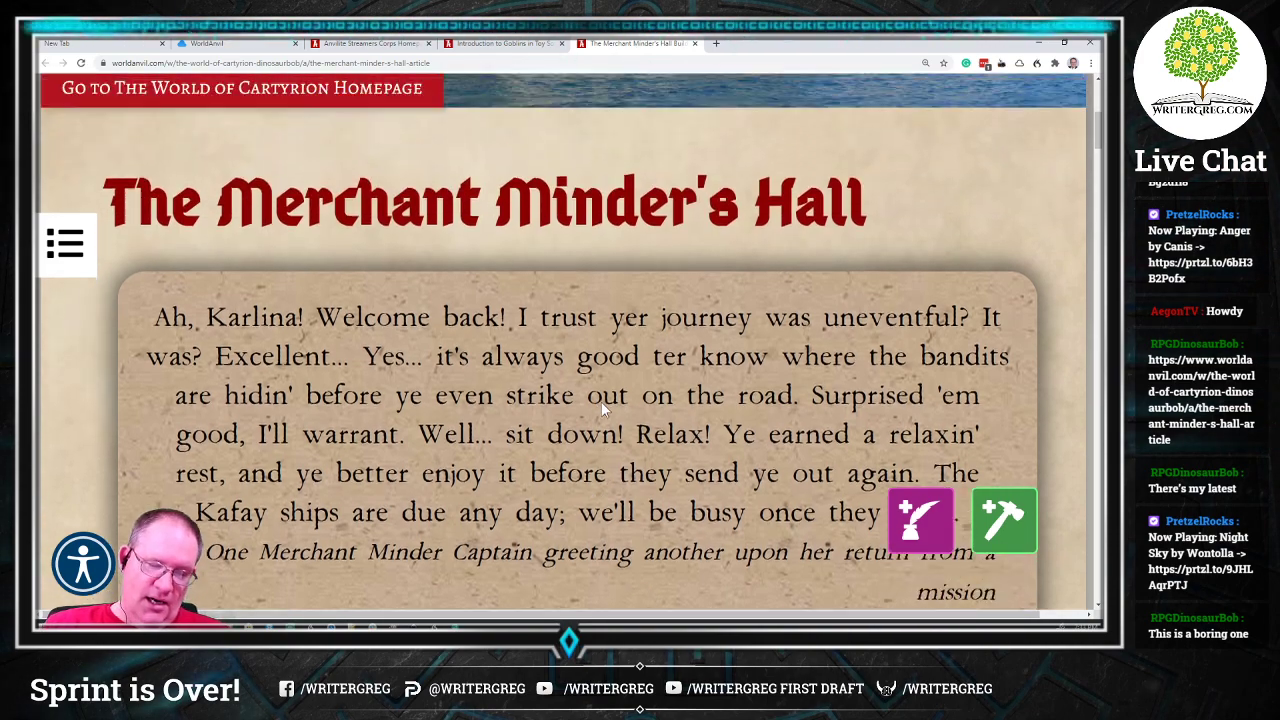
Step: Read the introductory paragraph below the opening quote of the Merchant Minder's Hall article
{"action": "scroll", "coordinate": [595, 404], "scroll_direction": "up", "scroll_amount": 1}
{"action": "scroll", "coordinate": [588, 391], "scroll_direction": "down", "scroll_amount": 3}
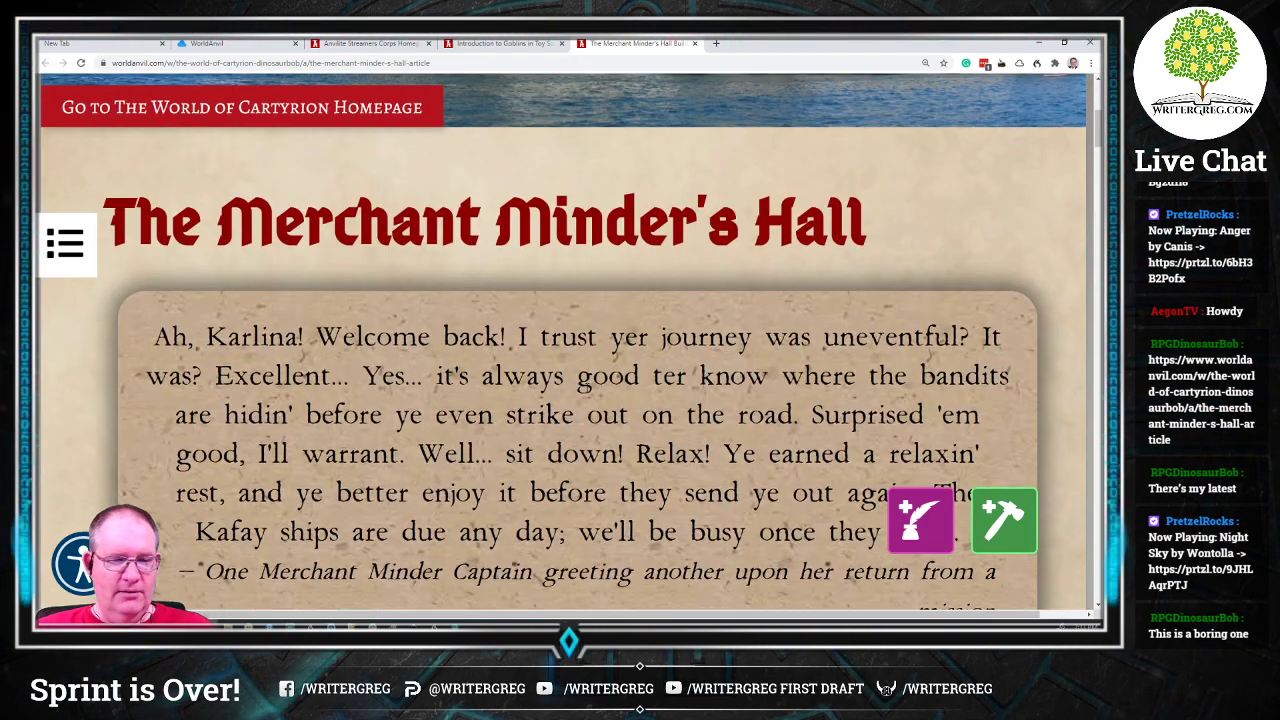
{"action": "scroll", "coordinate": [578, 390], "scroll_direction": "down", "scroll_amount": 5}
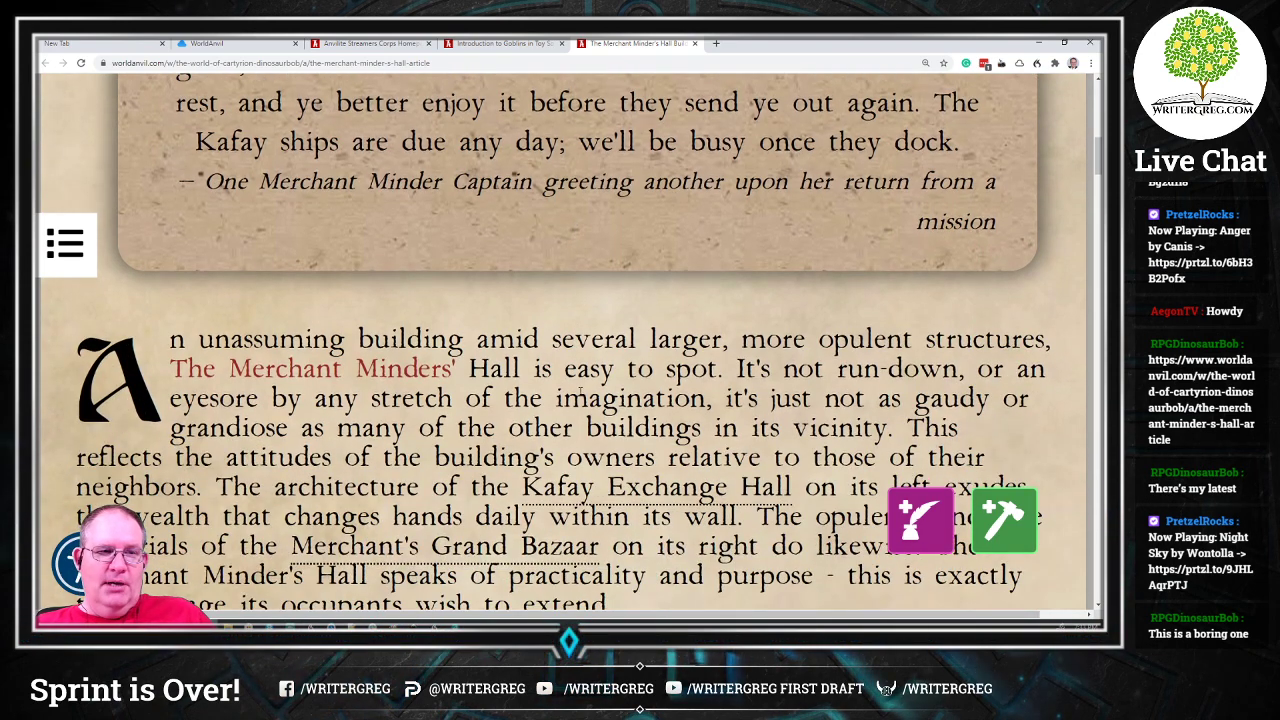
{"action": "scroll", "coordinate": [579, 396], "scroll_direction": "down", "scroll_amount": 1}
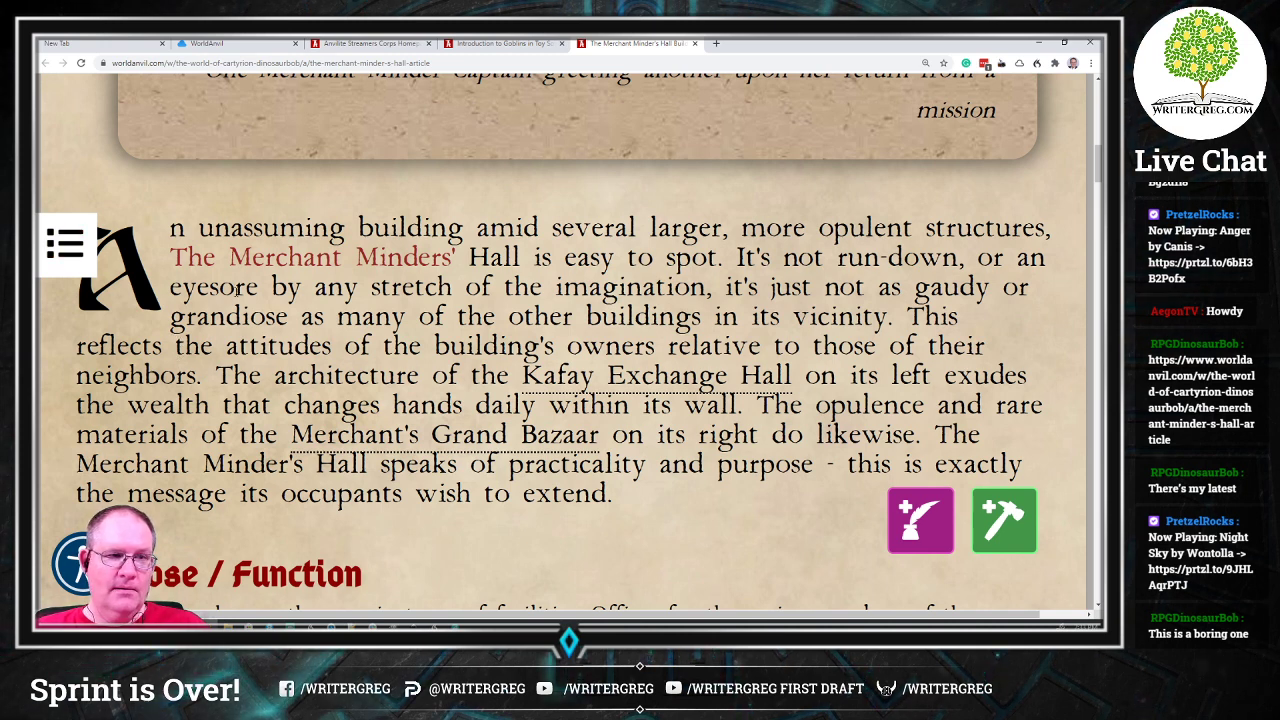
{"action": "scroll", "coordinate": [226, 288], "scroll_direction": "down", "scroll_amount": 1}
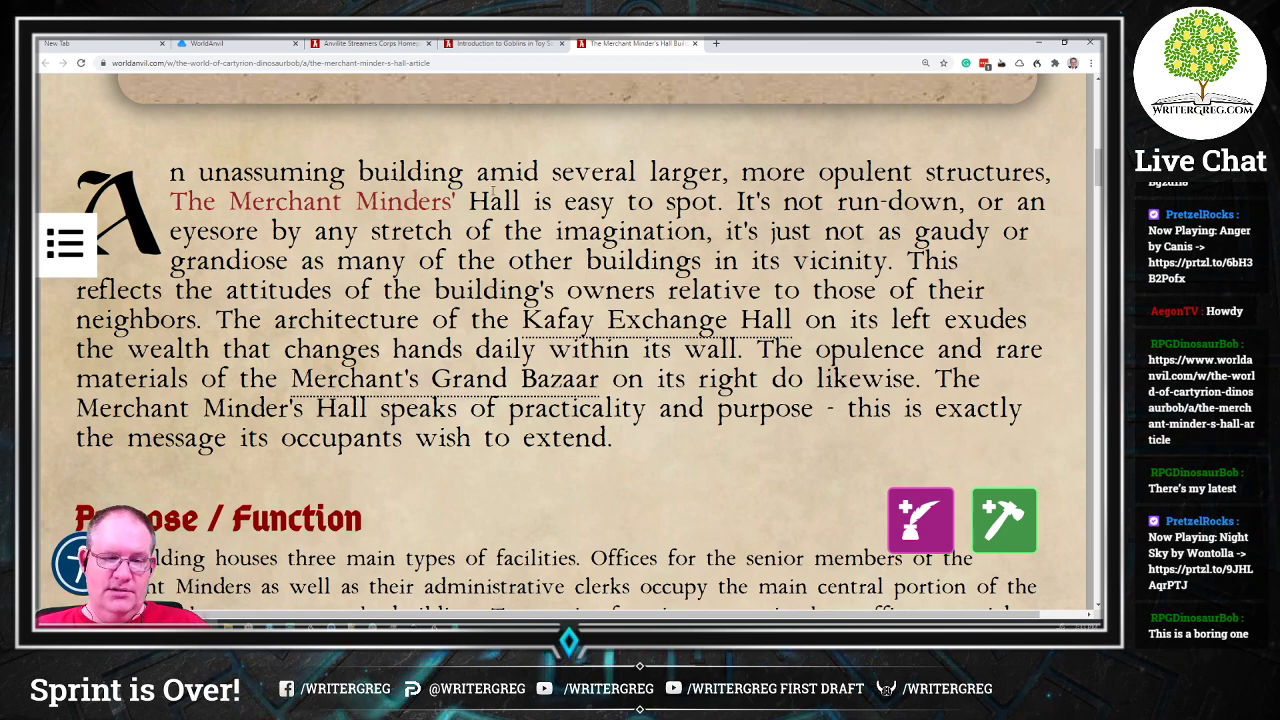
{"action": "mouse_move", "coordinate": [326, 214]}
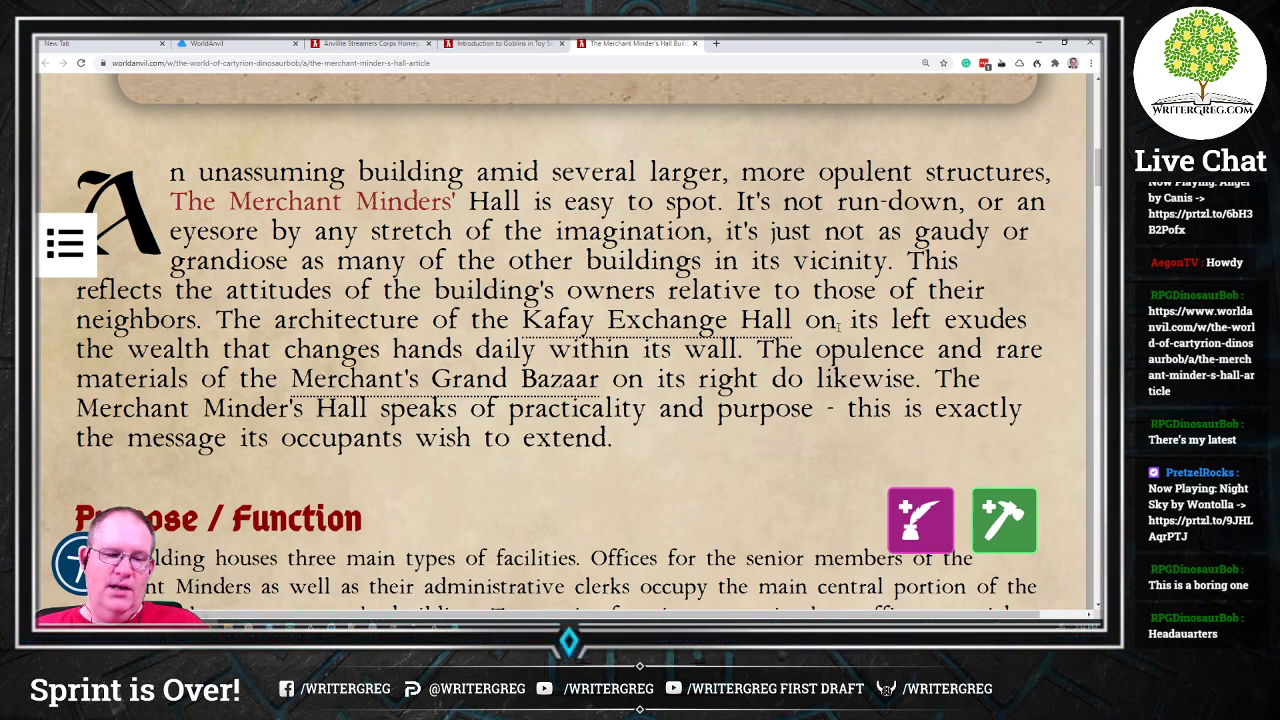
{"action": "scroll", "coordinate": [838, 318], "scroll_direction": "down", "scroll_amount": 1}
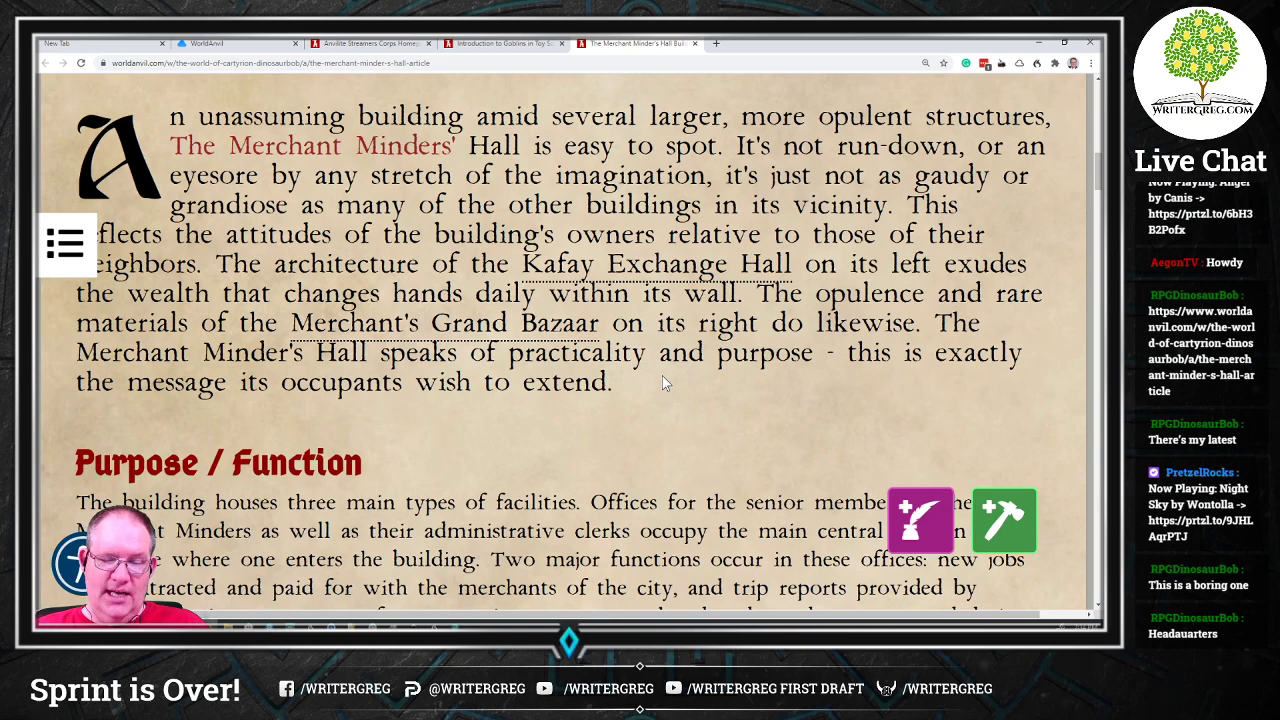
Step: Read the first paragraph of the Purpose / Function section about the building's main facilities
{"action": "scroll", "coordinate": [662, 382], "scroll_direction": "down", "scroll_amount": 3}
{"action": "scroll", "coordinate": [662, 382], "scroll_direction": "up", "scroll_amount": 1}
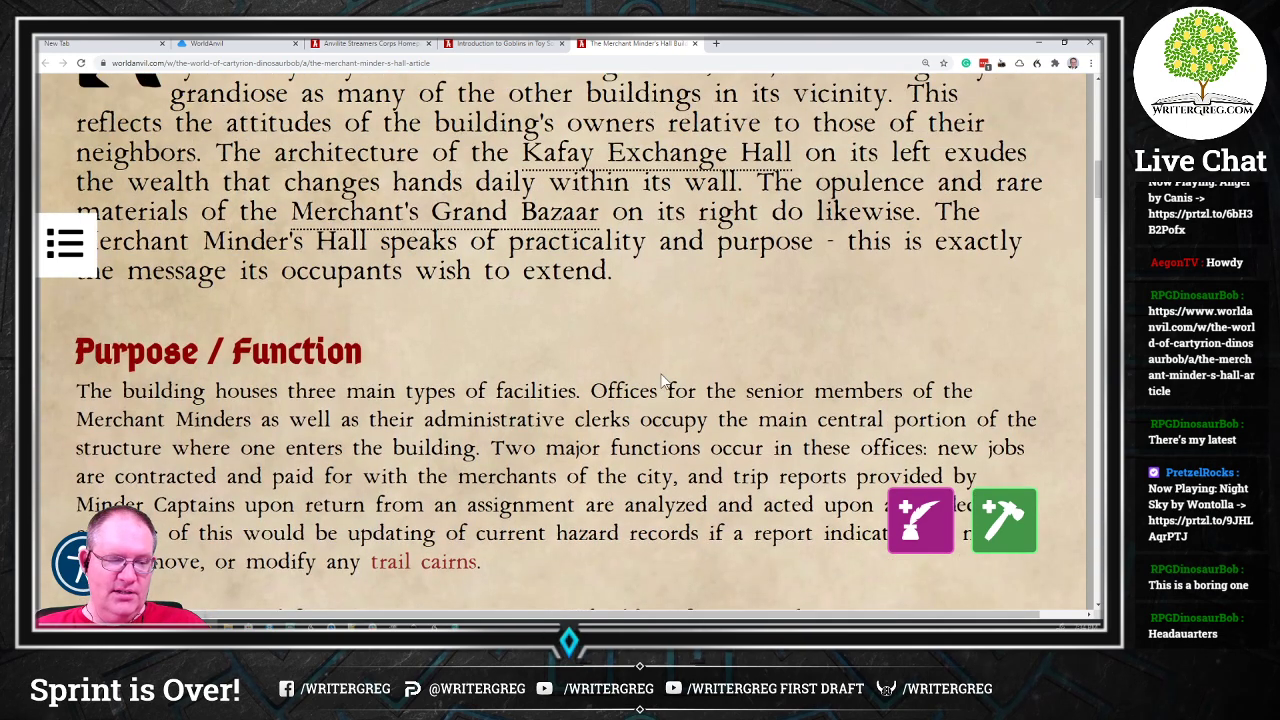
{"action": "scroll", "coordinate": [662, 382], "scroll_direction": "down", "scroll_amount": 3}
{"action": "scroll", "coordinate": [662, 375], "scroll_direction": "up", "scroll_amount": 1}
{"action": "scroll", "coordinate": [662, 372], "scroll_direction": "up", "scroll_amount": 1}
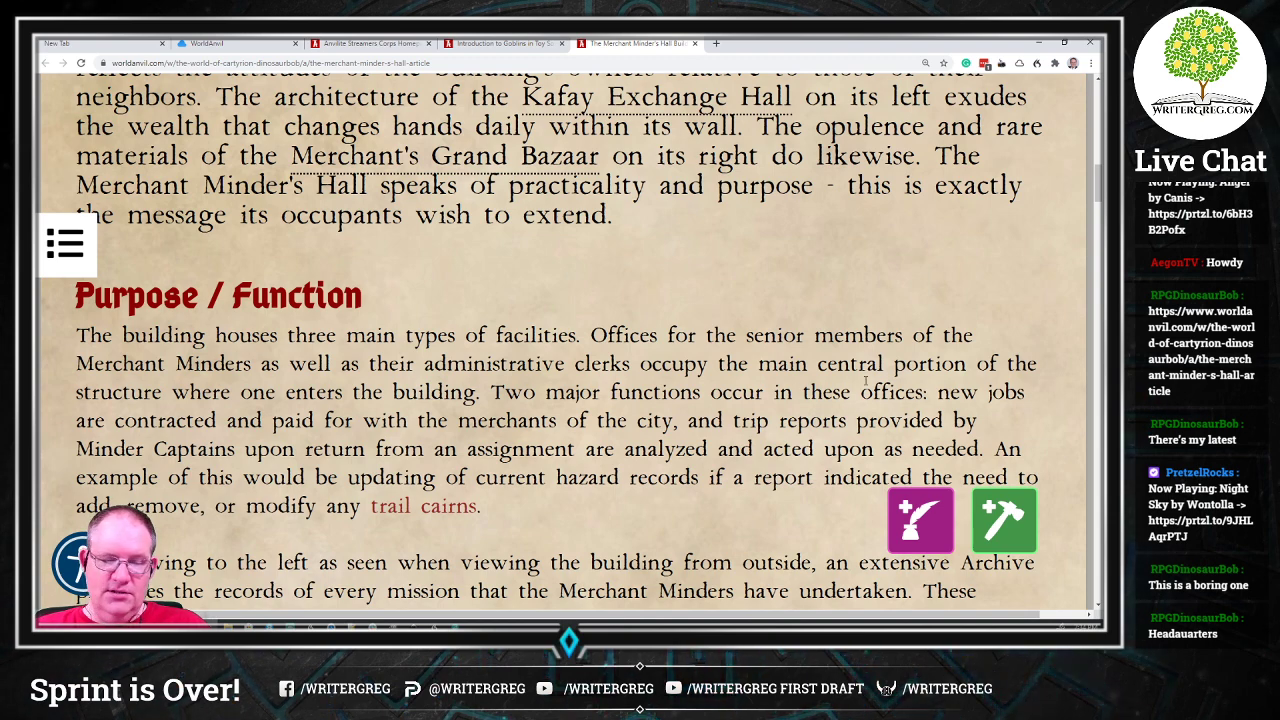
{"action": "scroll", "coordinate": [686, 366], "scroll_direction": "down", "scroll_amount": 1}
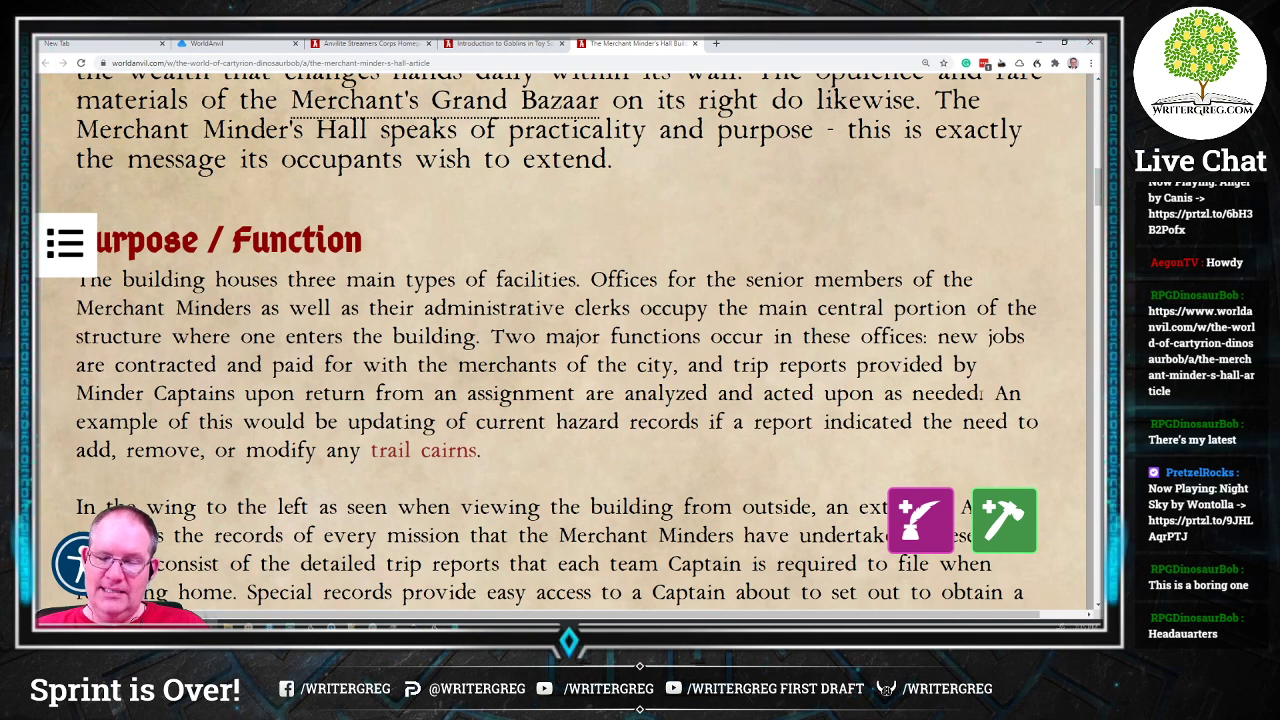
Step: Highlight the sentence starting "Two major functions occur in these offices" piece by piece, down to the comma after "city", to examine its structure
{"action": "left_click_drag", "start_coordinate": [981, 393], "coordinate": [490, 336]}
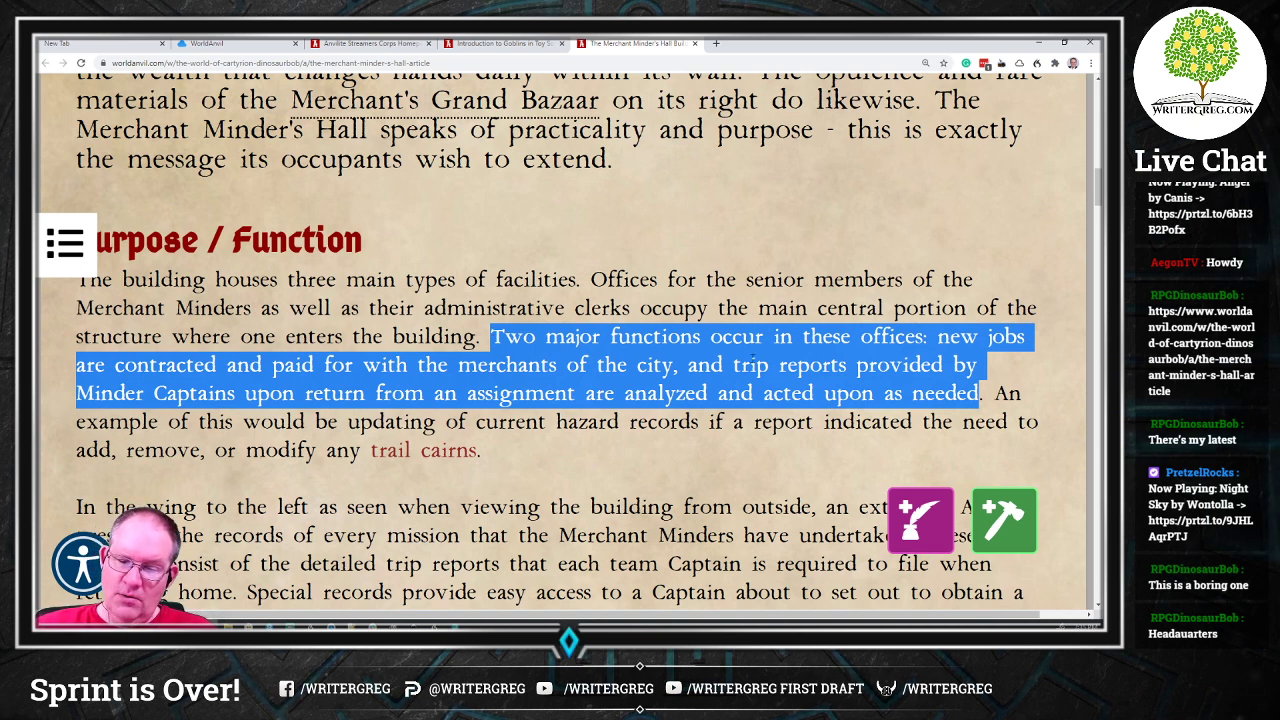
{"action": "left_click", "coordinate": [752, 362]}
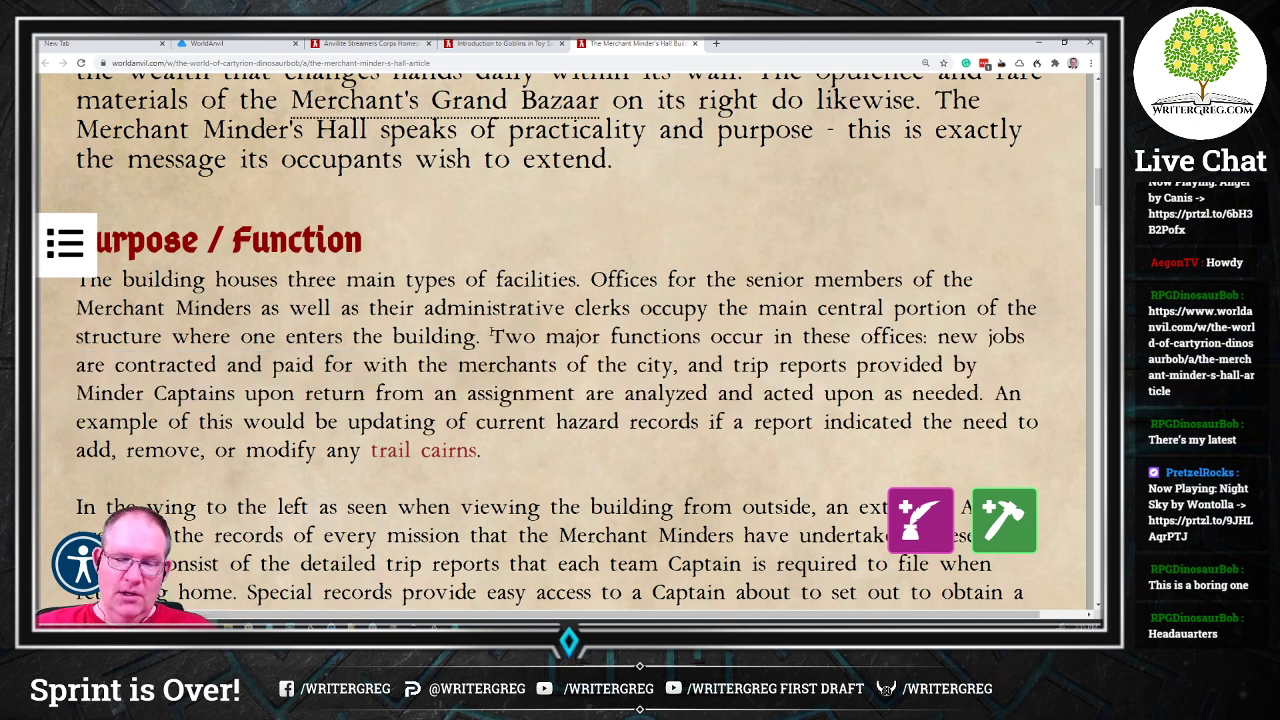
{"action": "left_click_drag", "start_coordinate": [491, 336], "coordinate": [931, 337]}
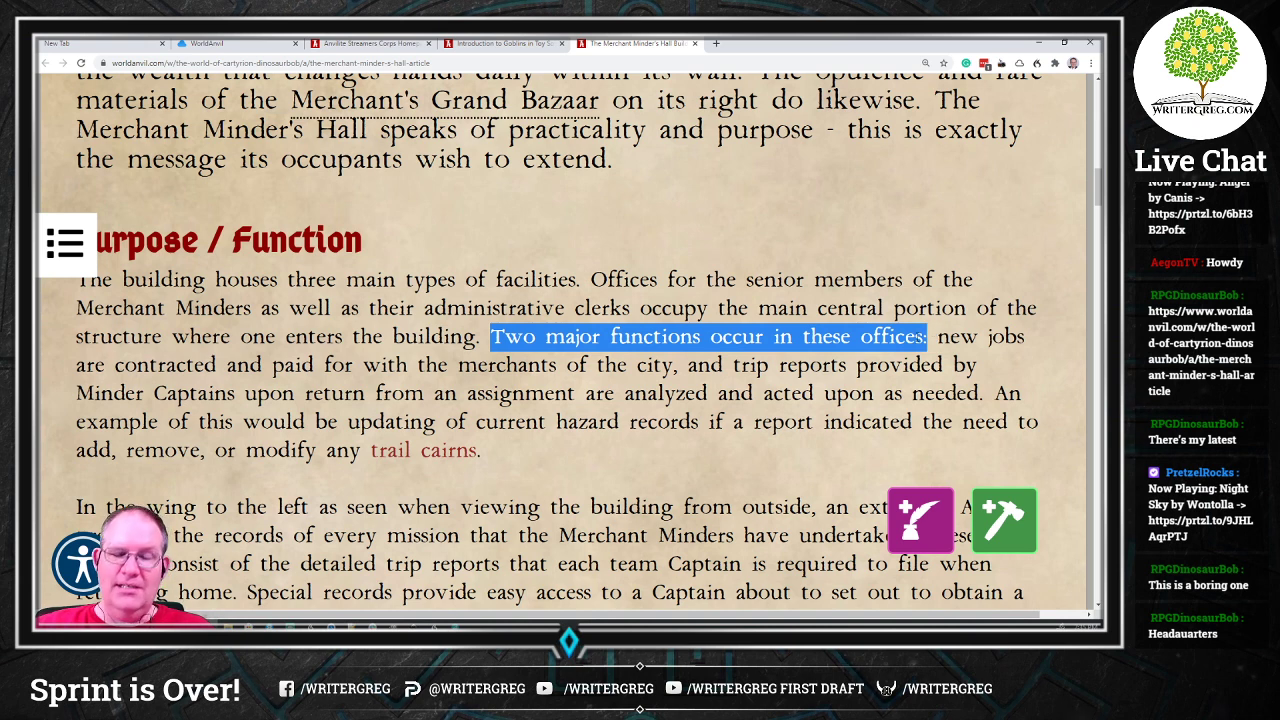
{"action": "left_click_drag", "start_coordinate": [940, 337], "coordinate": [982, 393]}
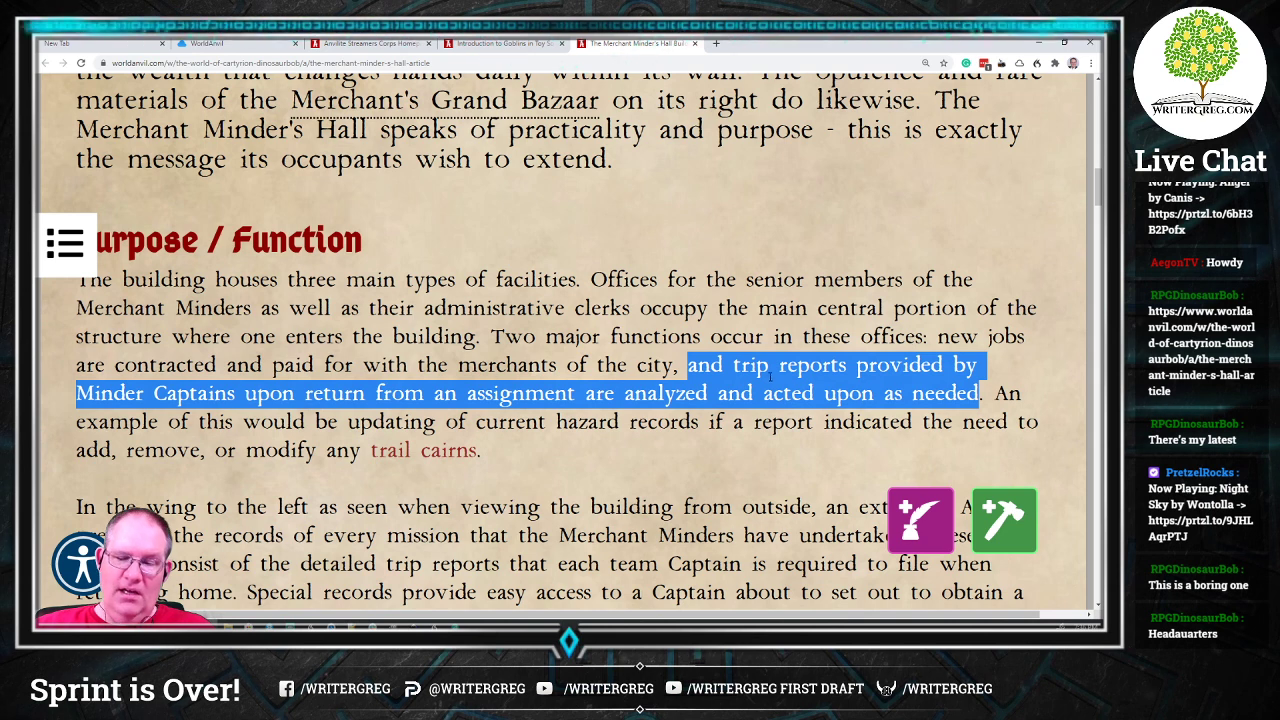
{"action": "left_click_drag", "start_coordinate": [673, 365], "coordinate": [937, 337]}
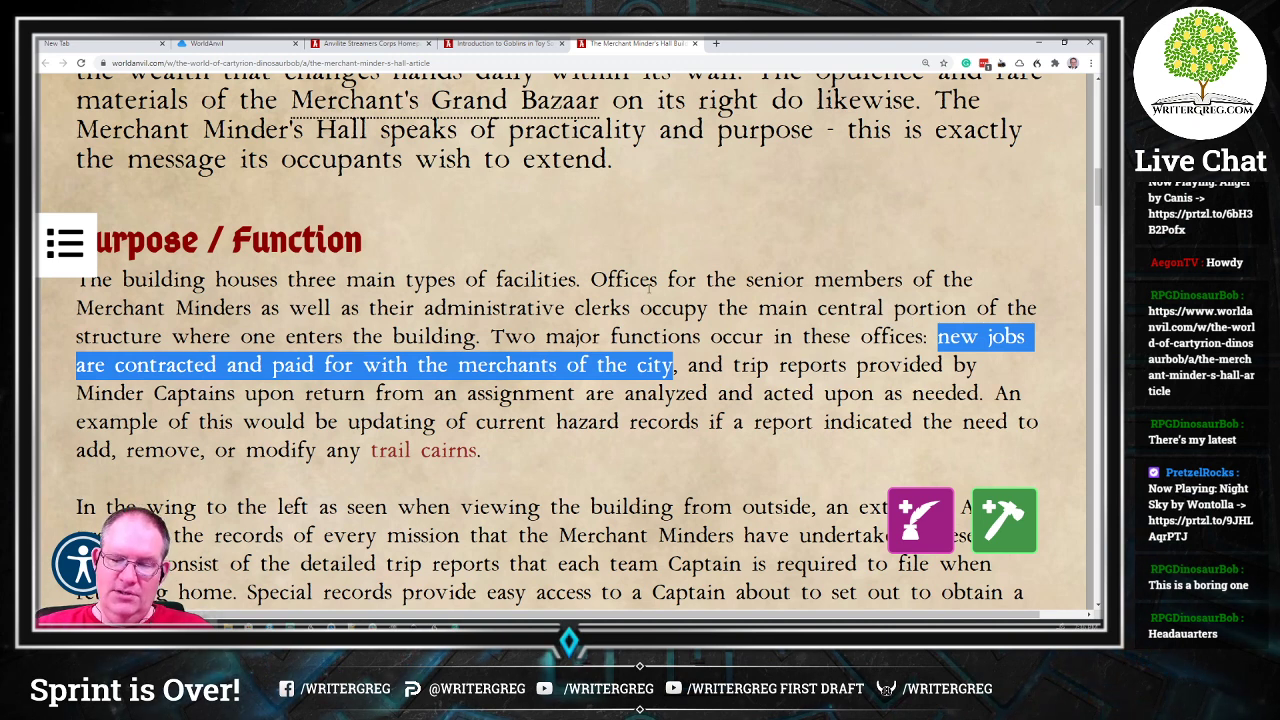
{"action": "left_click", "coordinate": [676, 366]}
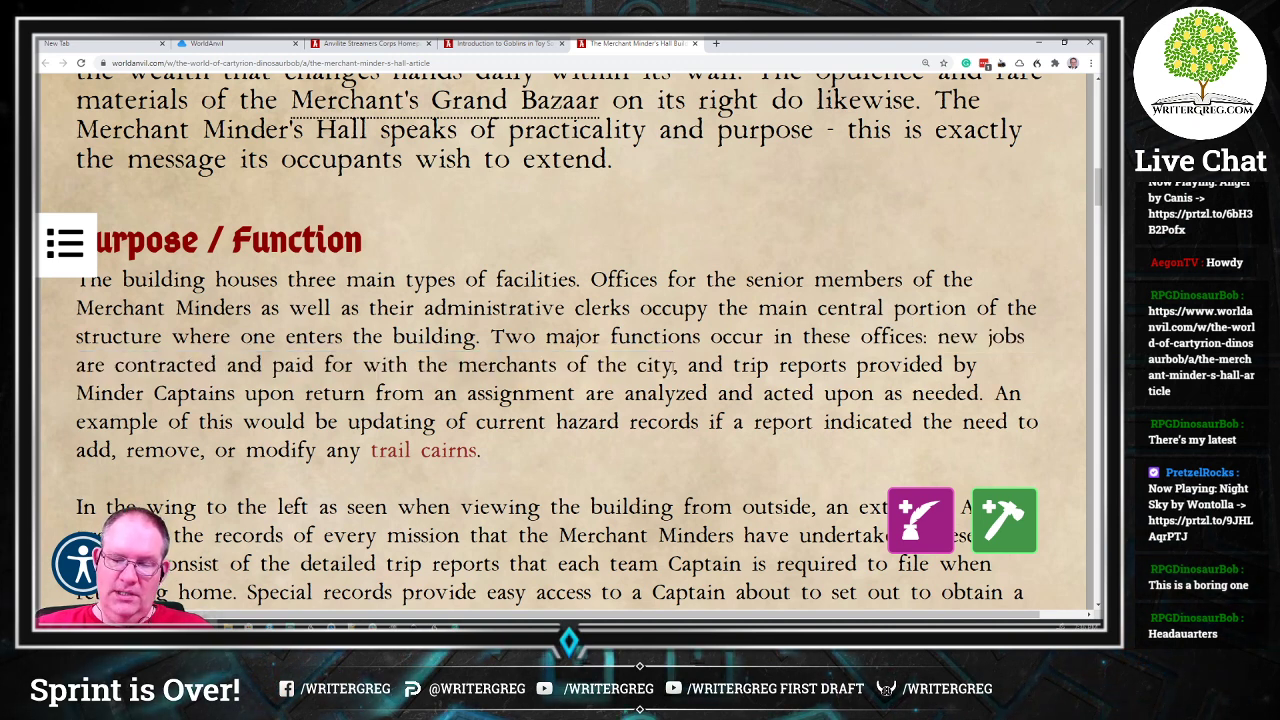
{"action": "double_click", "coordinate": [676, 366]}
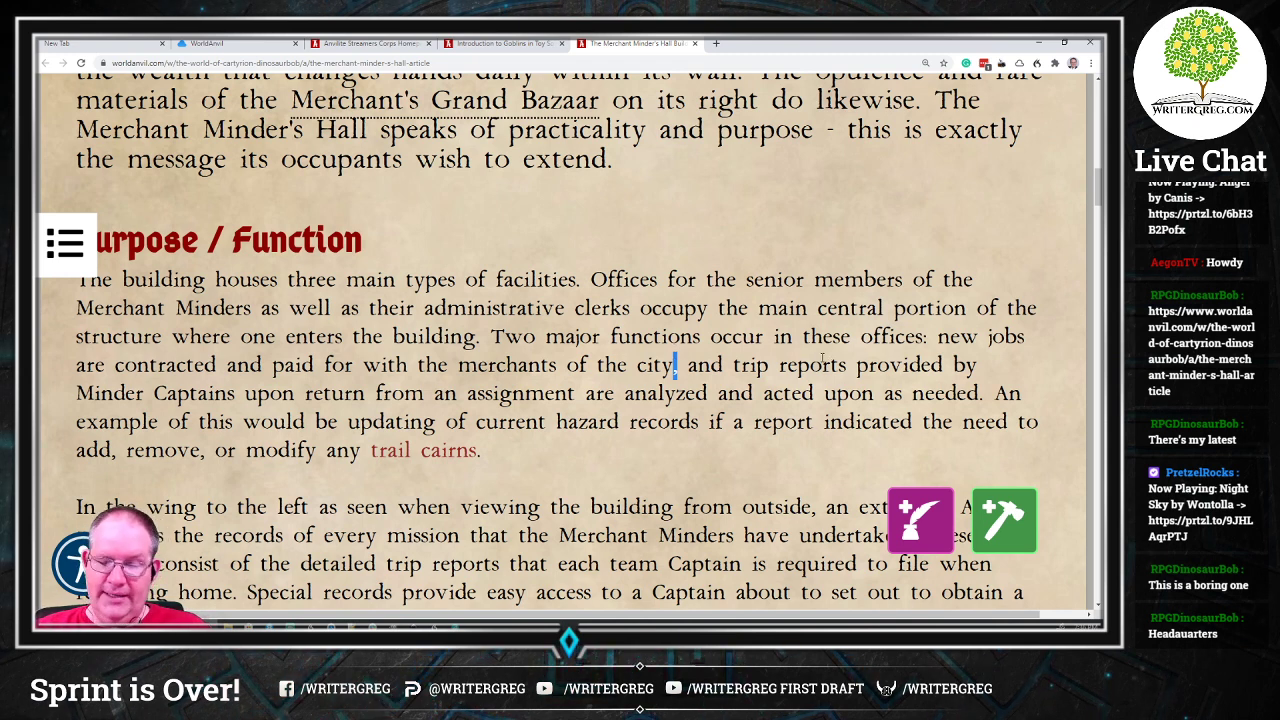
{"action": "type", "text": ","}
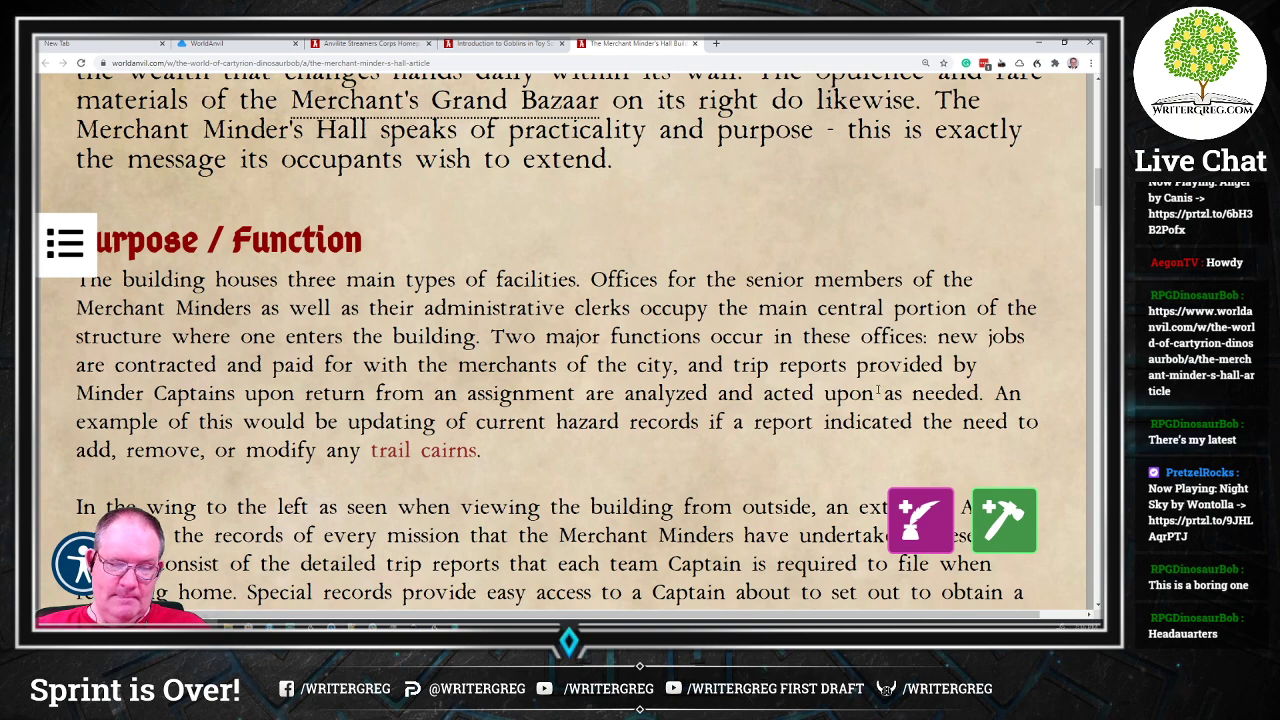
Step: Read the remaining Purpose / Function paragraphs about the archive wing, the meeting-room wing and the courtyard
{"action": "scroll", "coordinate": [920, 365], "scroll_direction": "down", "scroll_amount": 1}
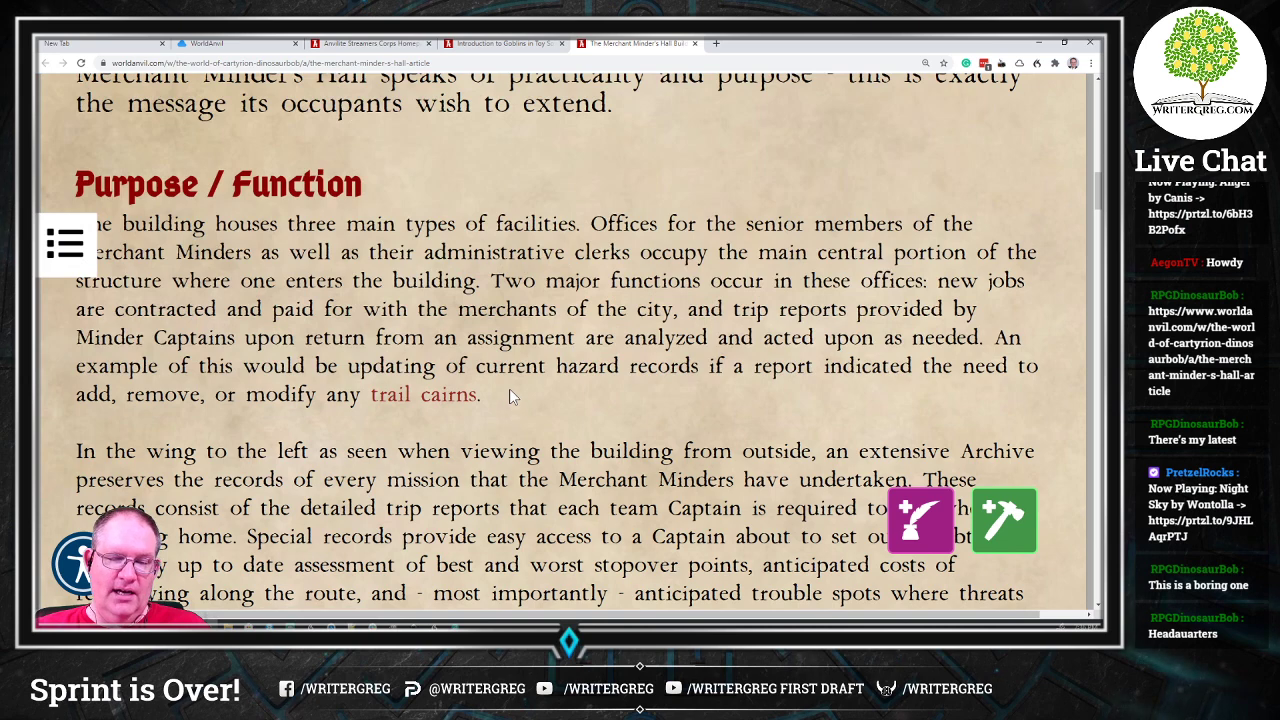
{"action": "scroll", "coordinate": [509, 388], "scroll_direction": "down", "scroll_amount": 1}
{"action": "scroll", "coordinate": [222, 349], "scroll_direction": "down", "scroll_amount": 1}
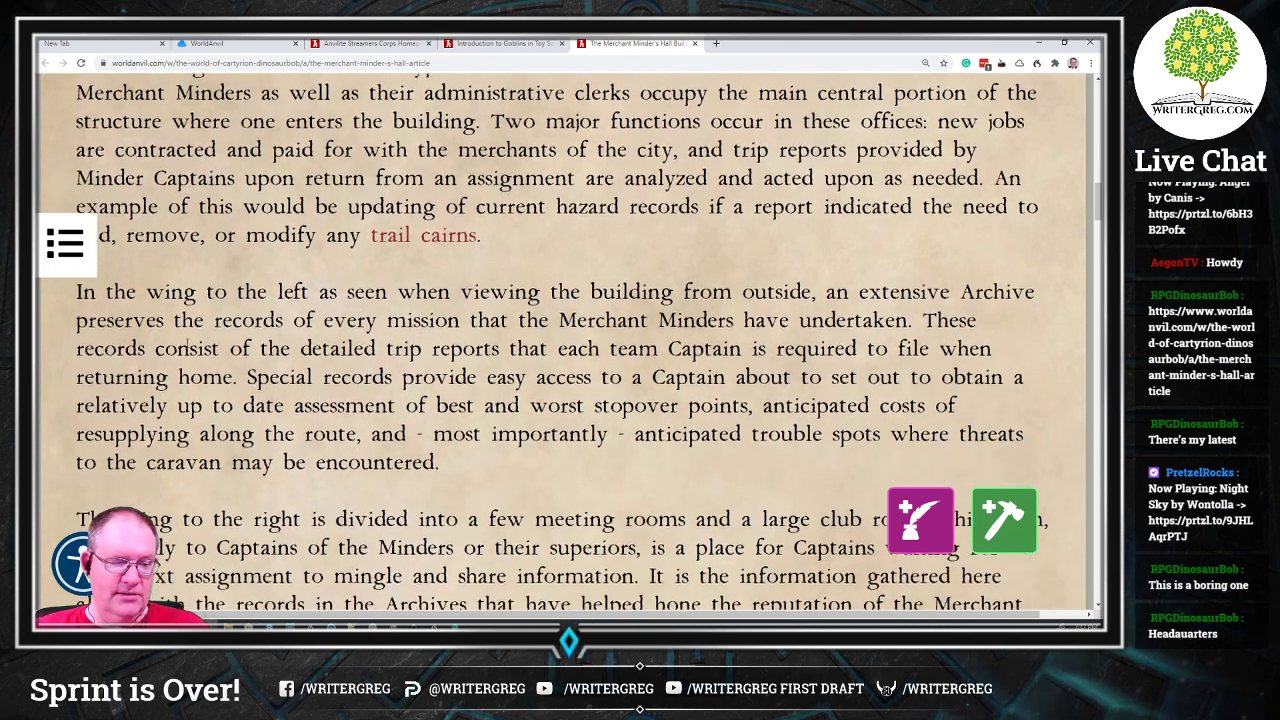
{"action": "scroll", "coordinate": [210, 345], "scroll_direction": "up", "scroll_amount": 1}
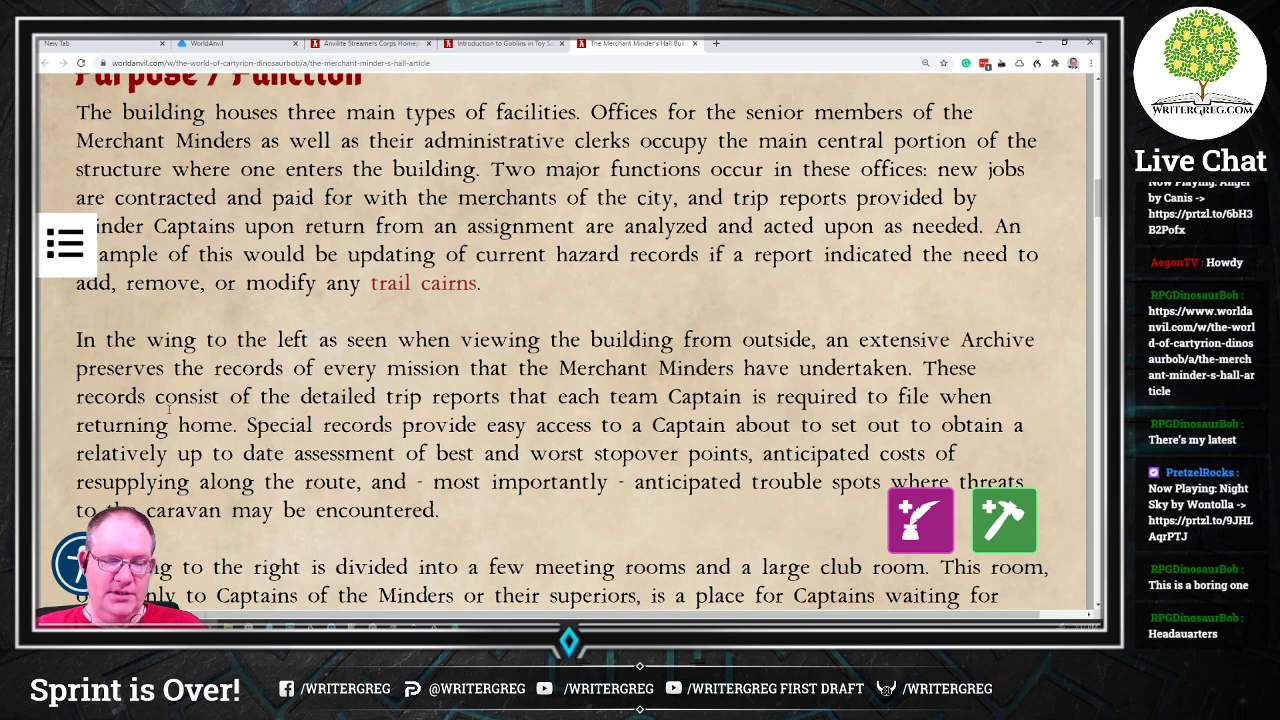
{"action": "scroll", "coordinate": [252, 393], "scroll_direction": "down", "scroll_amount": 1}
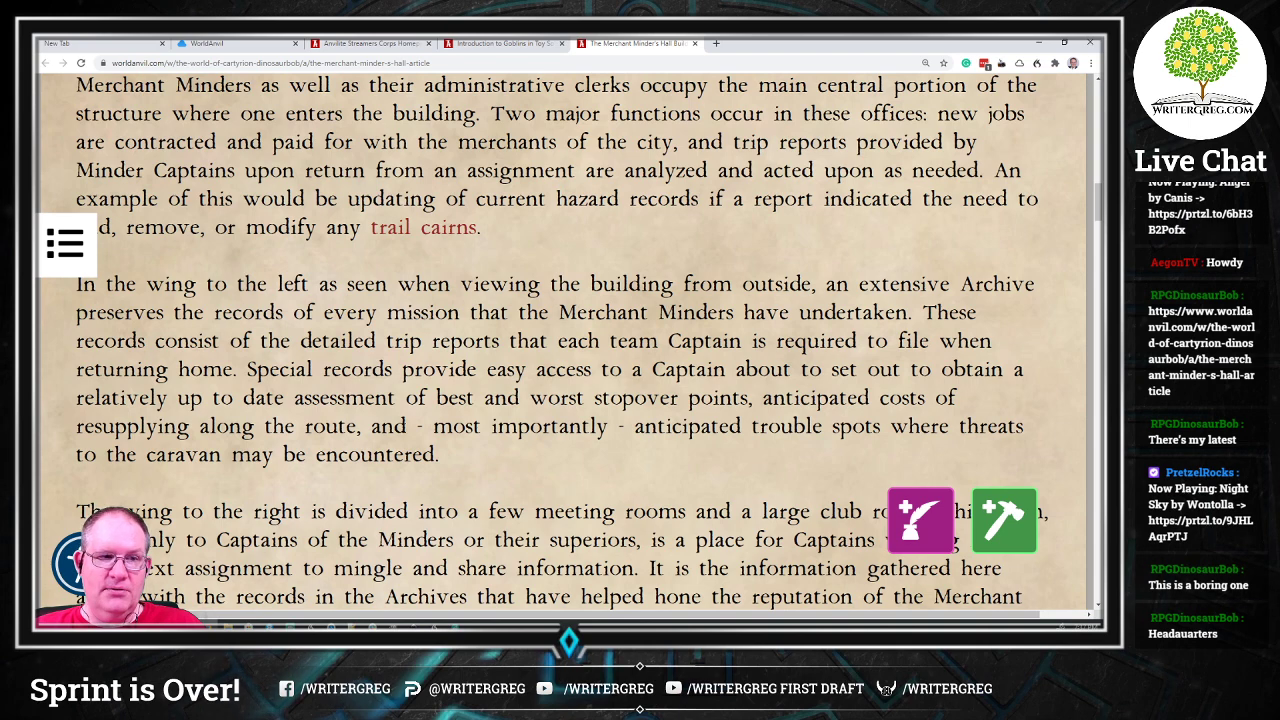
{"action": "scroll", "coordinate": [403, 427], "scroll_direction": "down", "scroll_amount": 3}
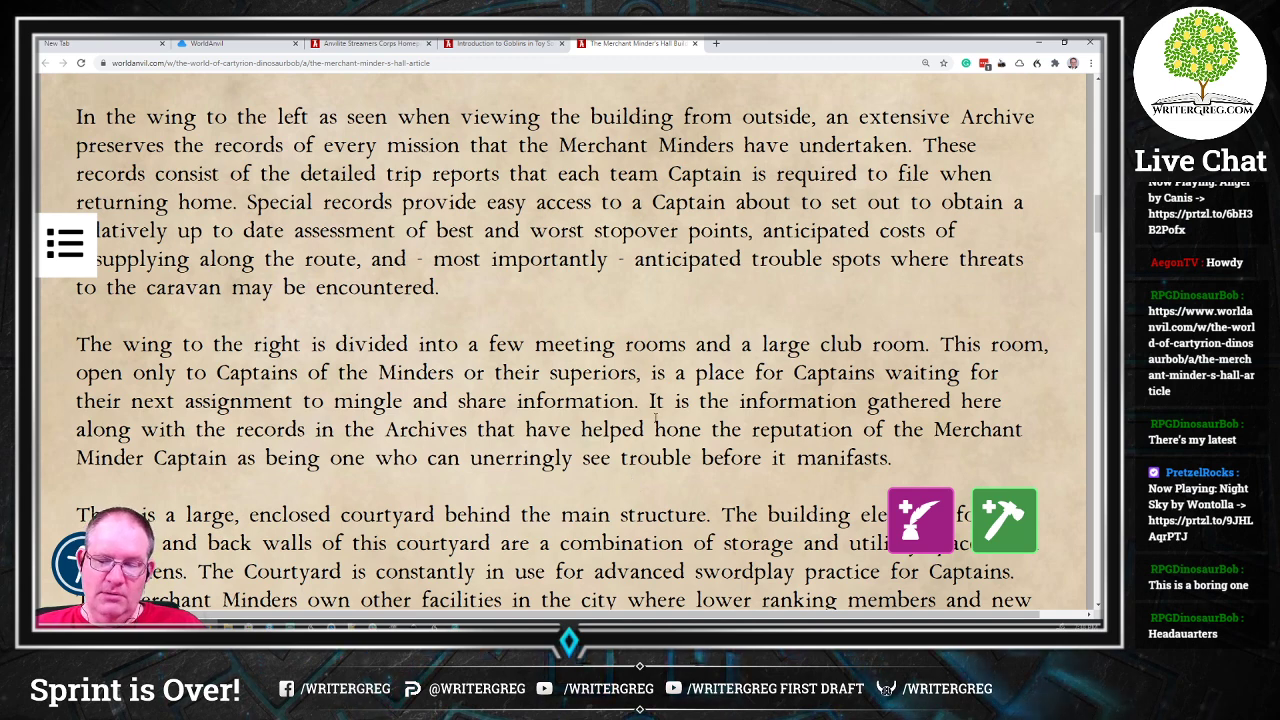
{"action": "scroll", "coordinate": [526, 390], "scroll_direction": "down", "scroll_amount": 3}
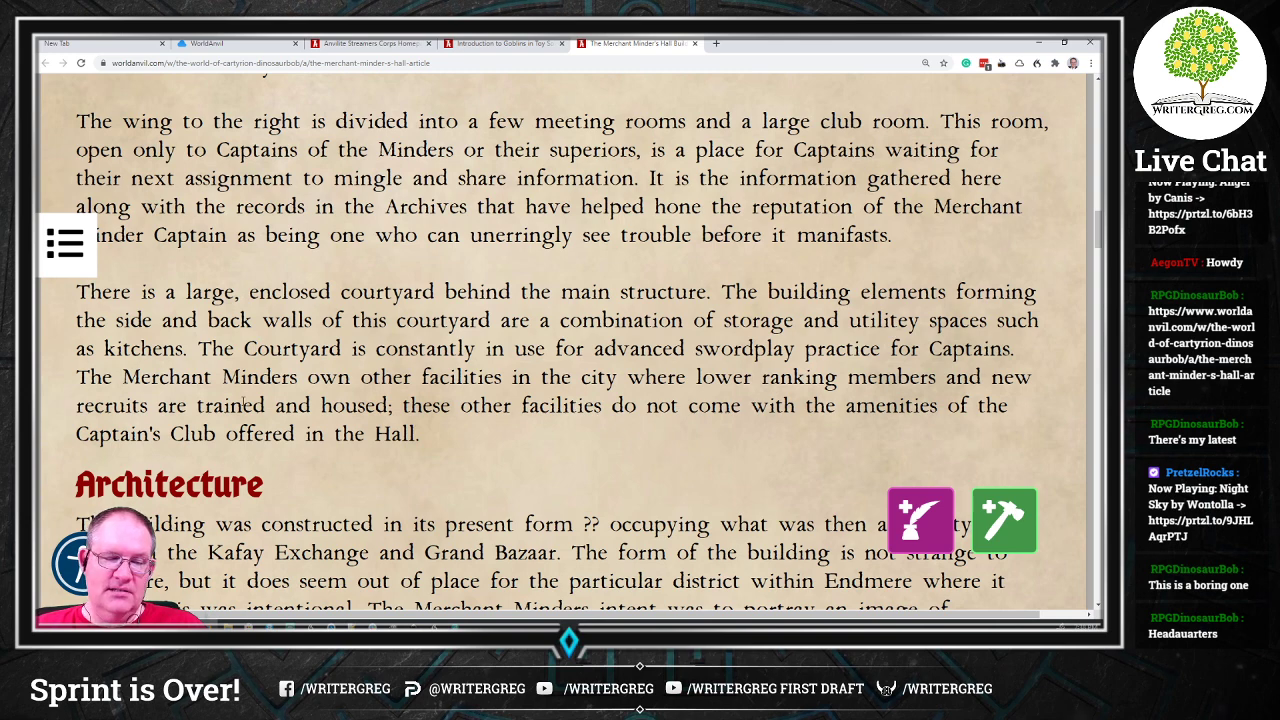
Step: Review the Architecture section and highlight the "??" placeholder after "present form"
{"action": "scroll", "coordinate": [463, 398], "scroll_direction": "down", "scroll_amount": 5}
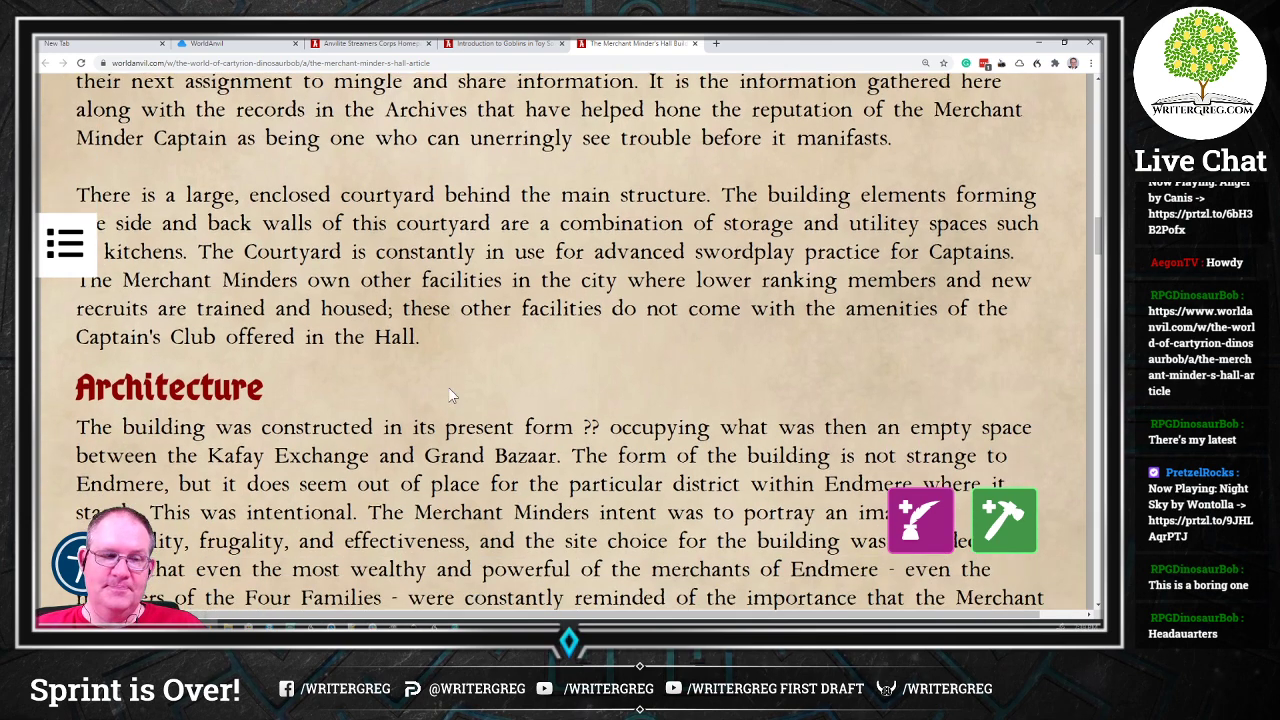
{"action": "scroll", "coordinate": [438, 390], "scroll_direction": "down", "scroll_amount": 10}
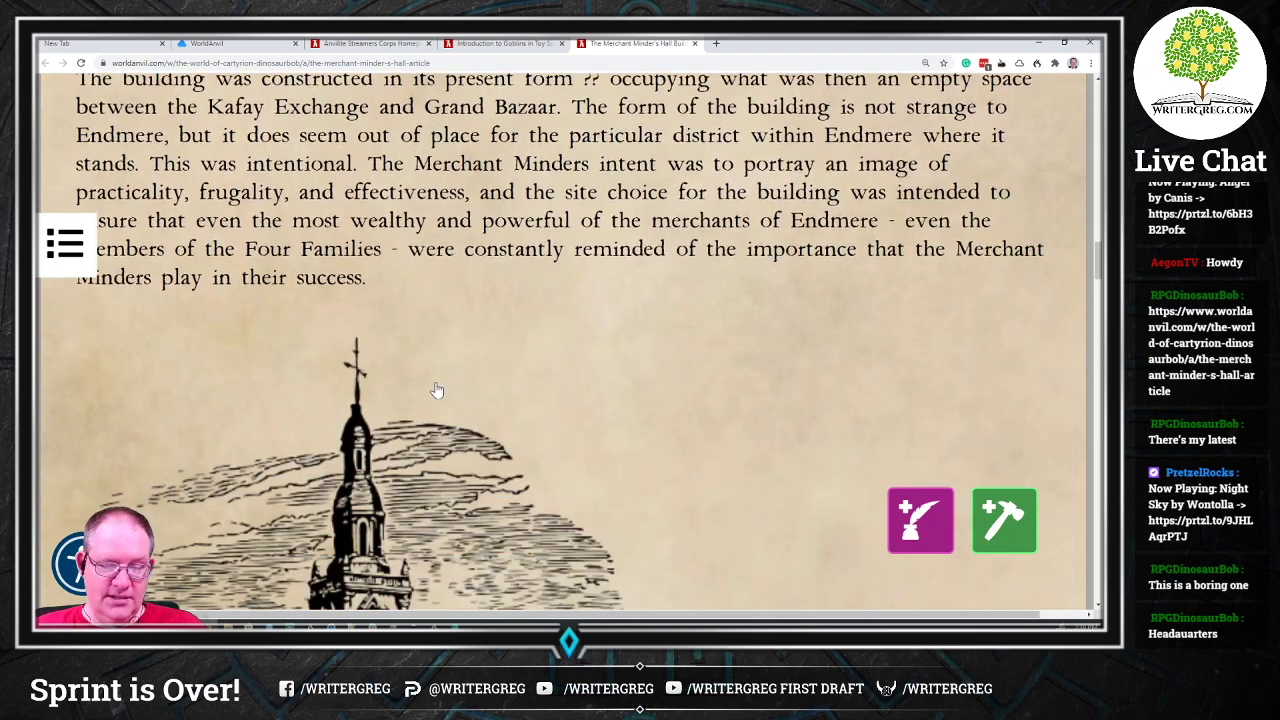
{"action": "scroll", "coordinate": [433, 386], "scroll_direction": "up", "scroll_amount": 1}
{"action": "scroll", "coordinate": [433, 386], "scroll_direction": "up", "scroll_amount": 8}
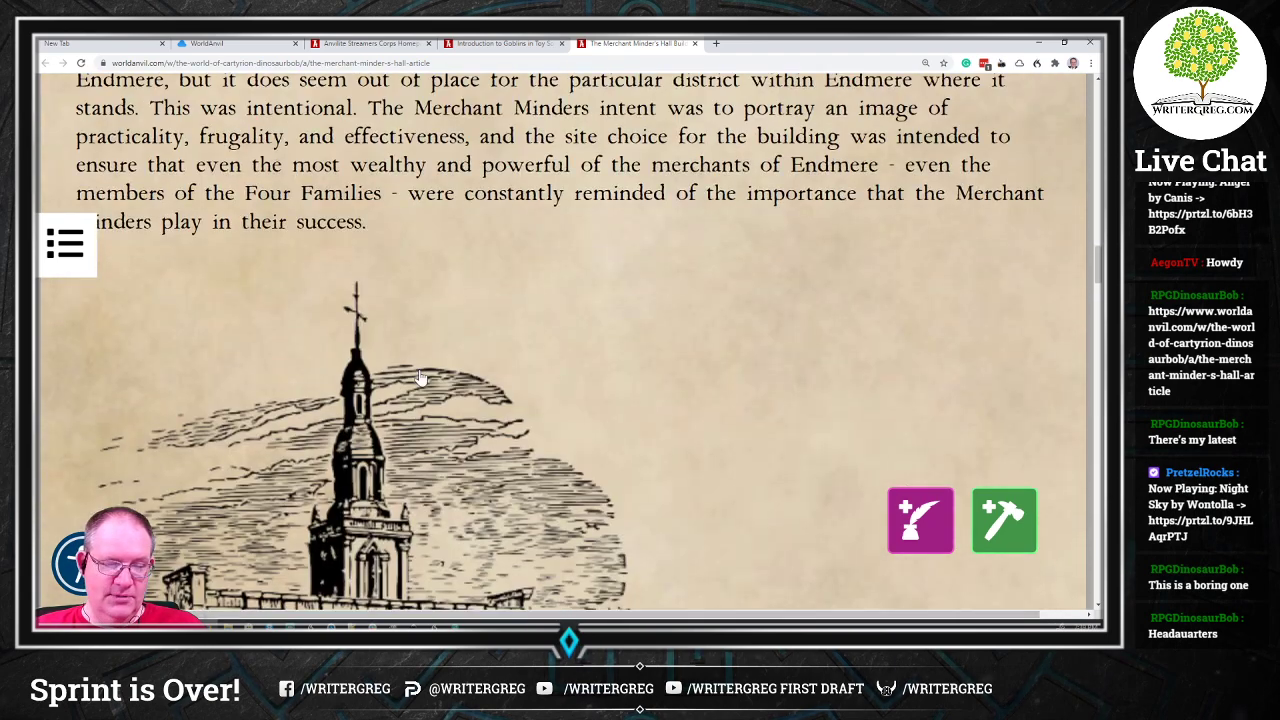
{"action": "scroll", "coordinate": [418, 362], "scroll_direction": "down", "scroll_amount": 1}
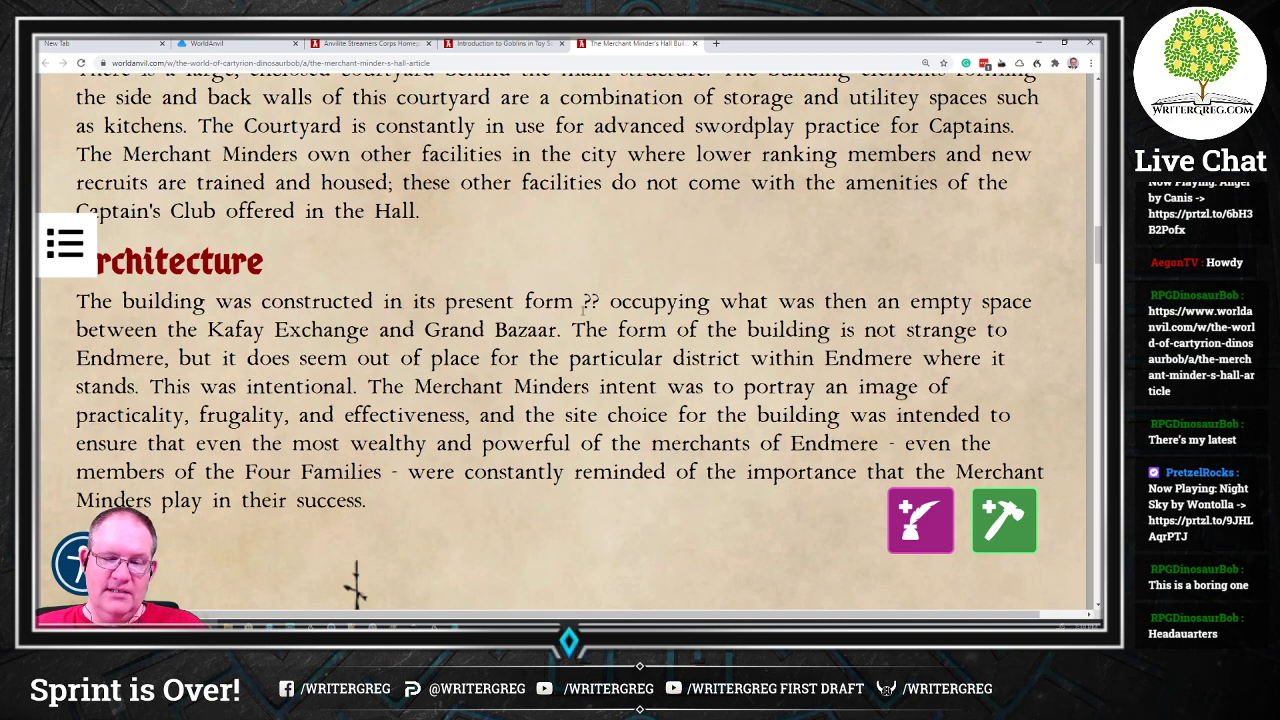
{"action": "left_click_drag", "start_coordinate": [573, 302], "coordinate": [610, 303]}
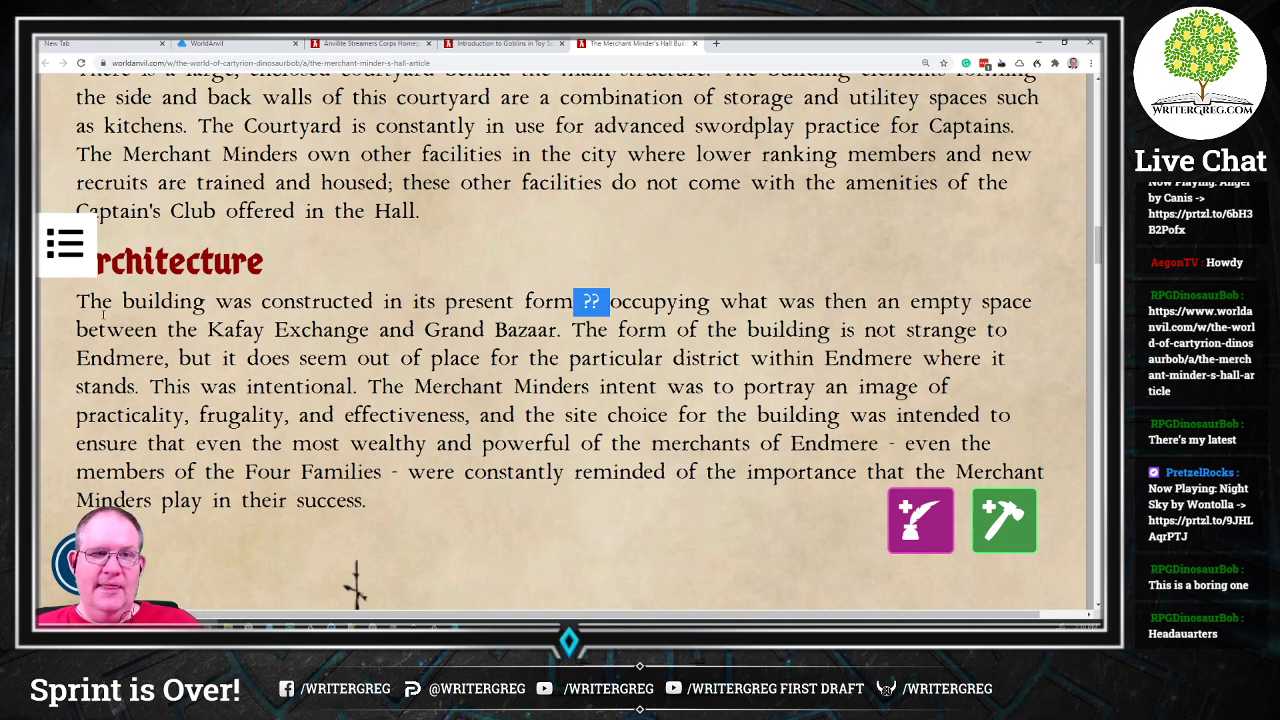
Step: Look over the hall's illustration and the details panel with founding date, type, parent location and owning organization
{"action": "scroll", "coordinate": [338, 305], "scroll_direction": "down", "scroll_amount": 10}
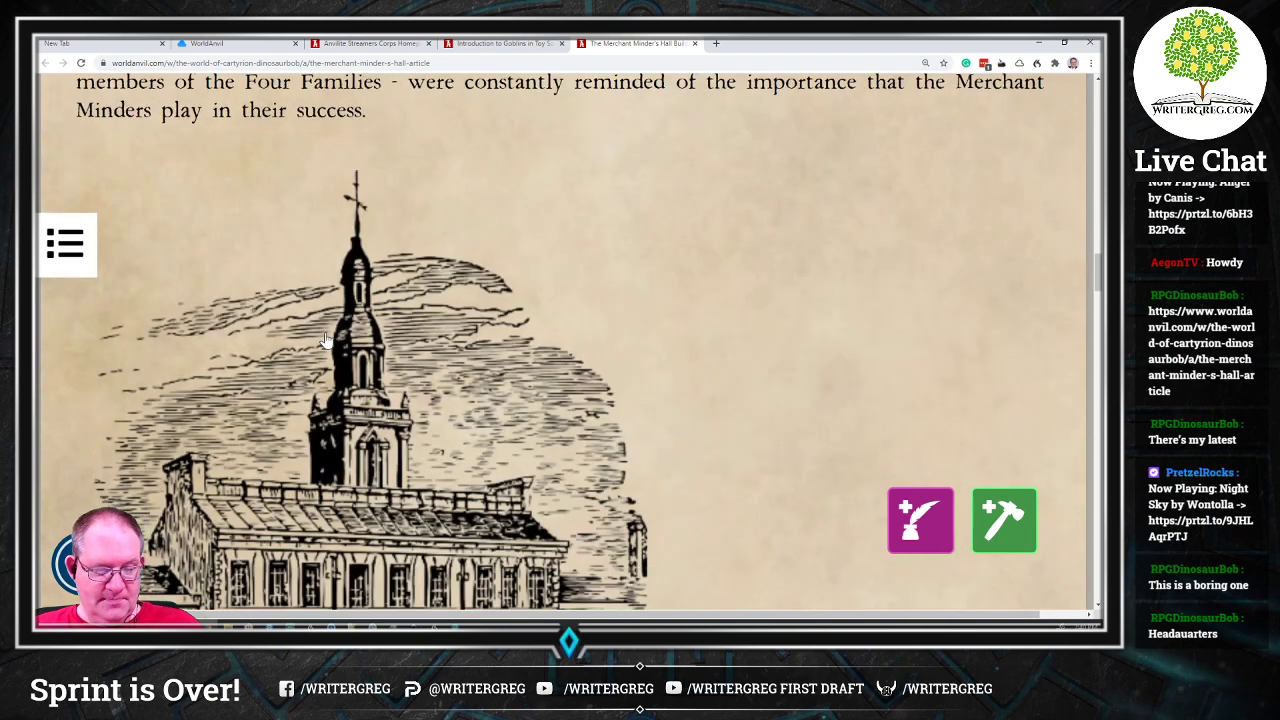
{"action": "scroll", "coordinate": [340, 300], "scroll_direction": "down", "scroll_amount": 1}
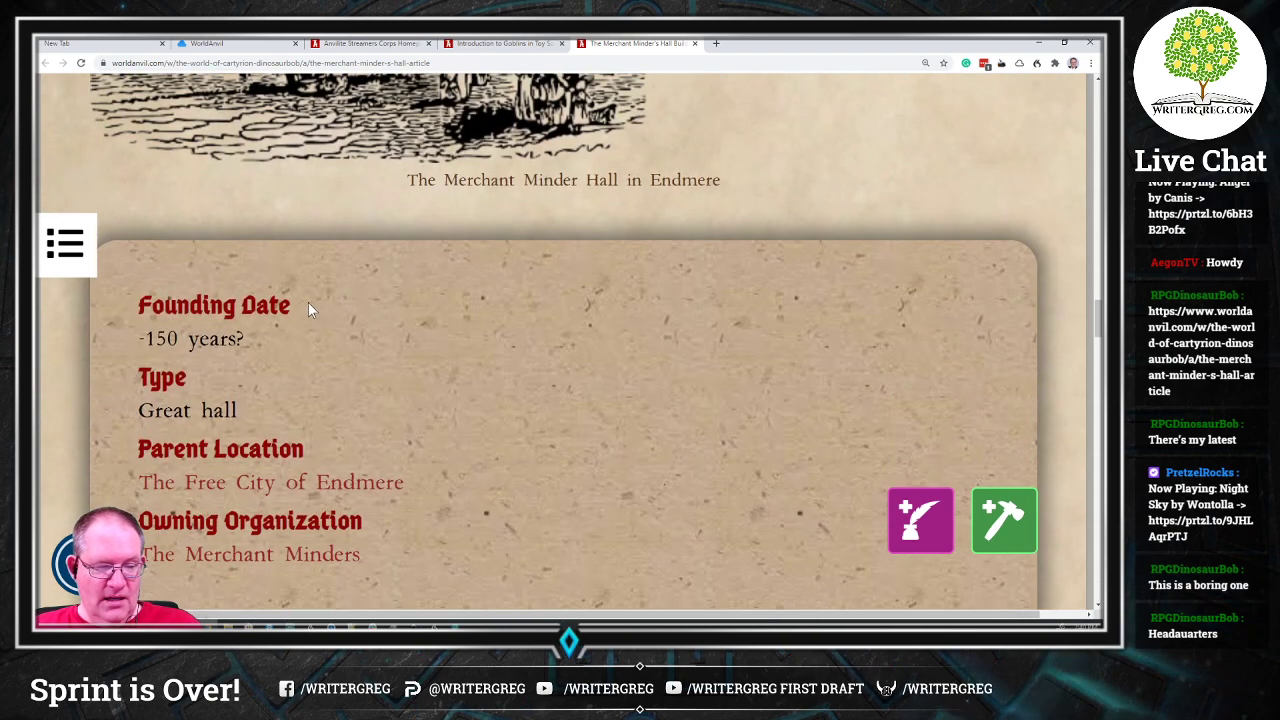
{"action": "scroll", "coordinate": [222, 360], "scroll_direction": "down", "scroll_amount": 1}
{"action": "mouse_move", "coordinate": [316, 380]}
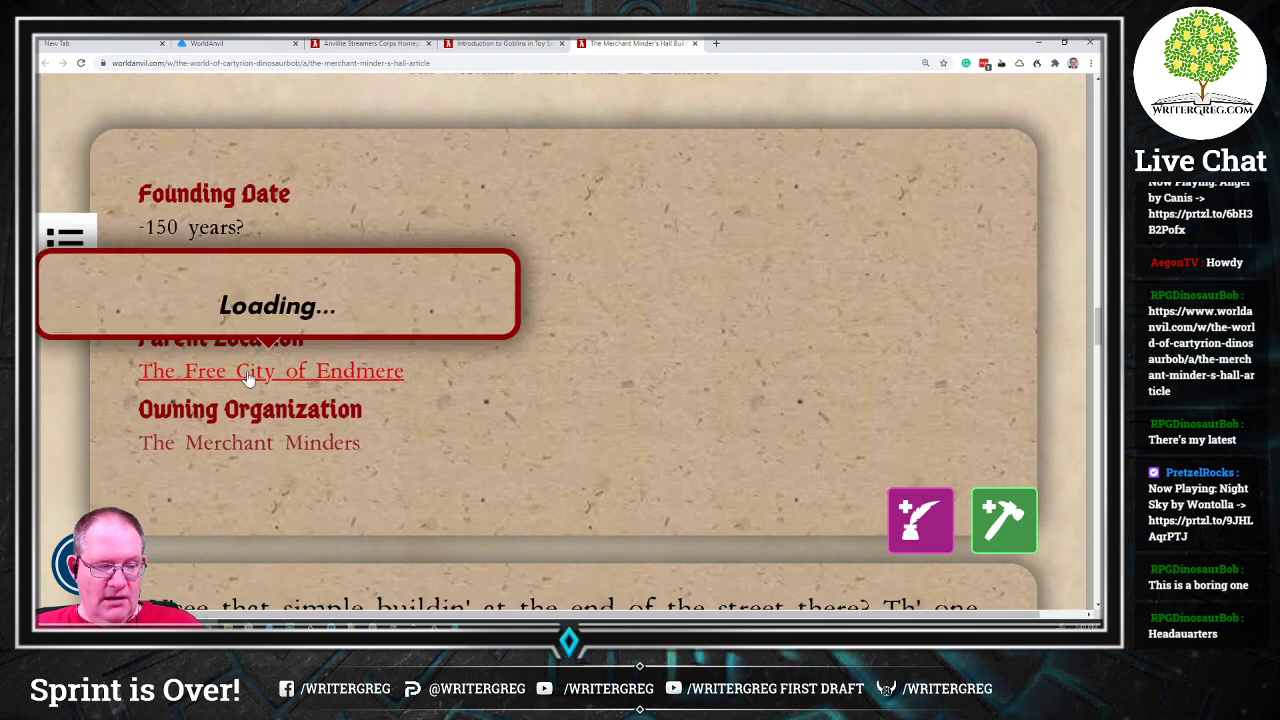
{"action": "scroll", "coordinate": [410, 378], "scroll_direction": "down", "scroll_amount": 3}
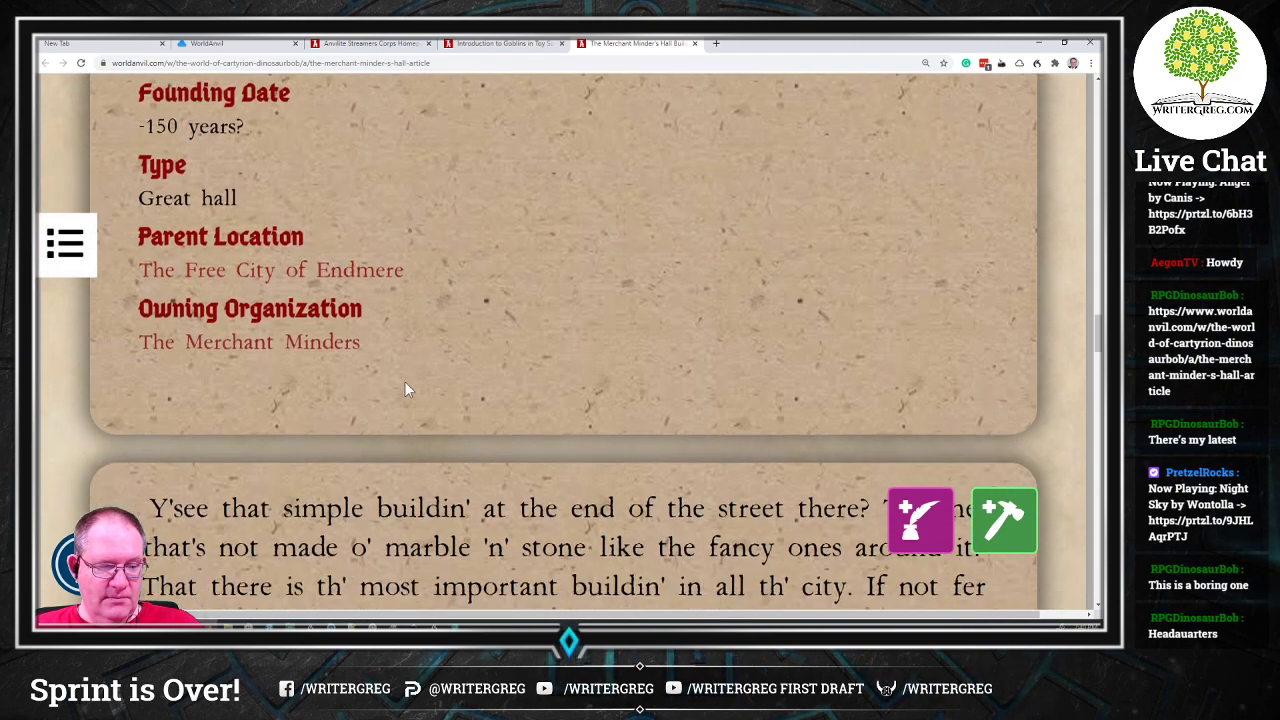
Step: Read the closing quote attributed to the appreciative merchant at the end of the article
{"action": "scroll", "coordinate": [330, 316], "scroll_direction": "down", "scroll_amount": 3}
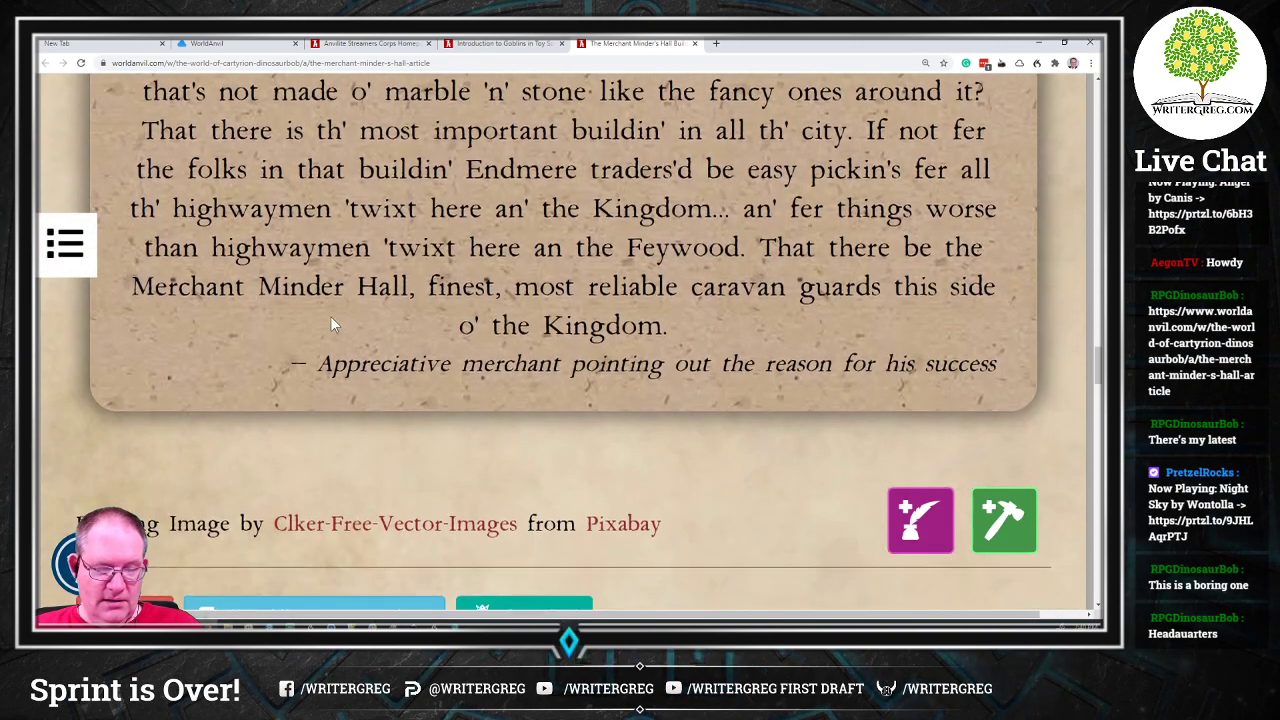
{"action": "scroll", "coordinate": [330, 316], "scroll_direction": "down", "scroll_amount": 3}
{"action": "scroll", "coordinate": [330, 316], "scroll_direction": "up", "scroll_amount": 5}
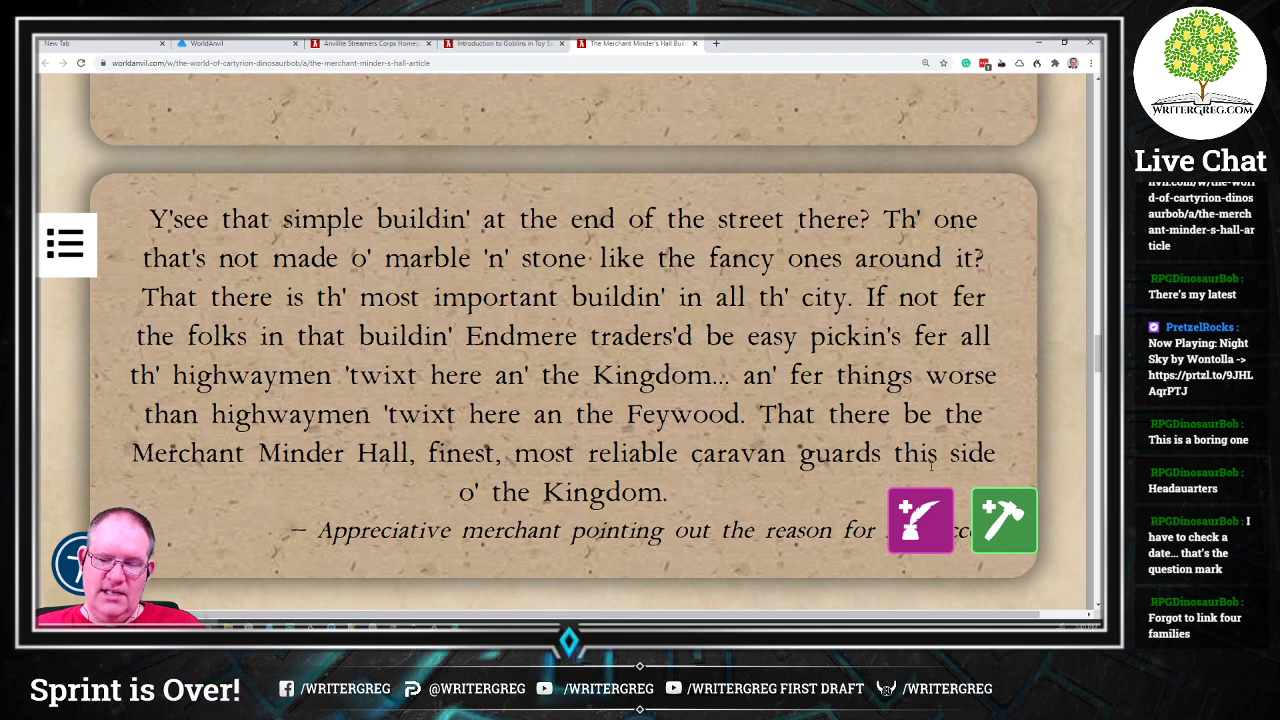
{"action": "scroll", "coordinate": [631, 458], "scroll_direction": "down", "scroll_amount": 2}
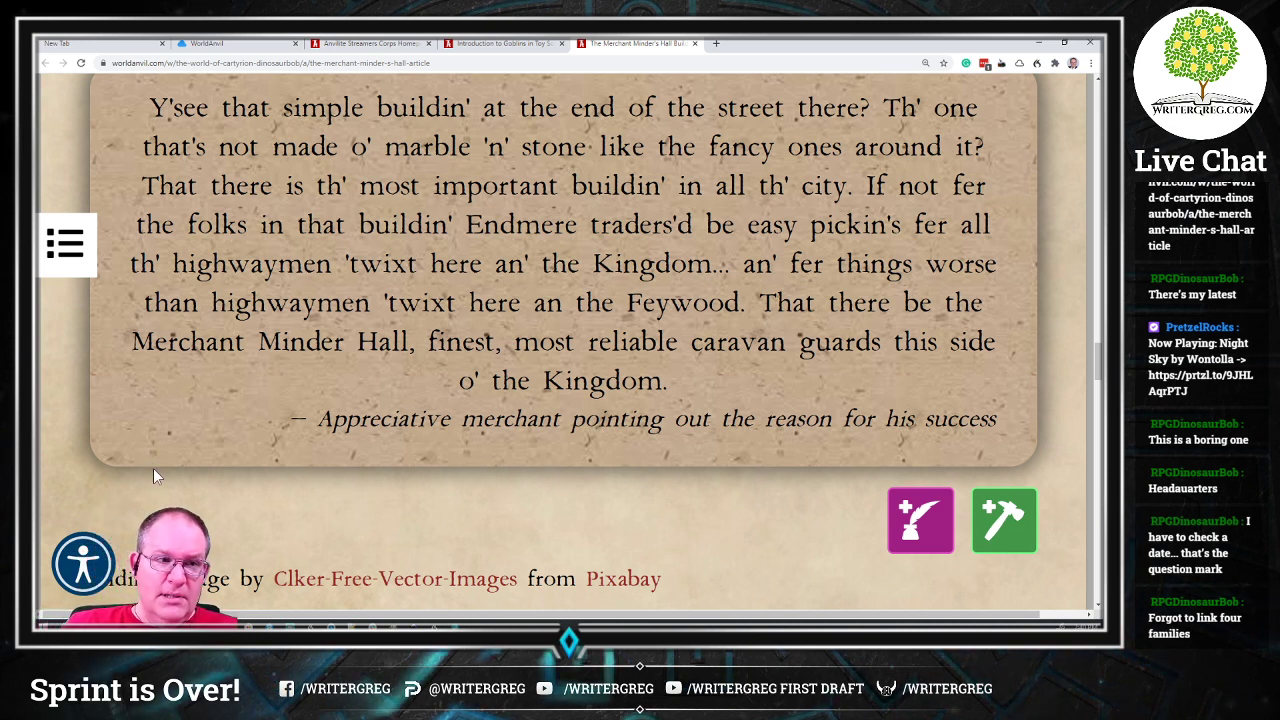
Step: Recheck the closing quote, the Architecture section and the building image credit at the end of the article
{"action": "scroll", "coordinate": [359, 432], "scroll_direction": "up", "scroll_amount": 4}
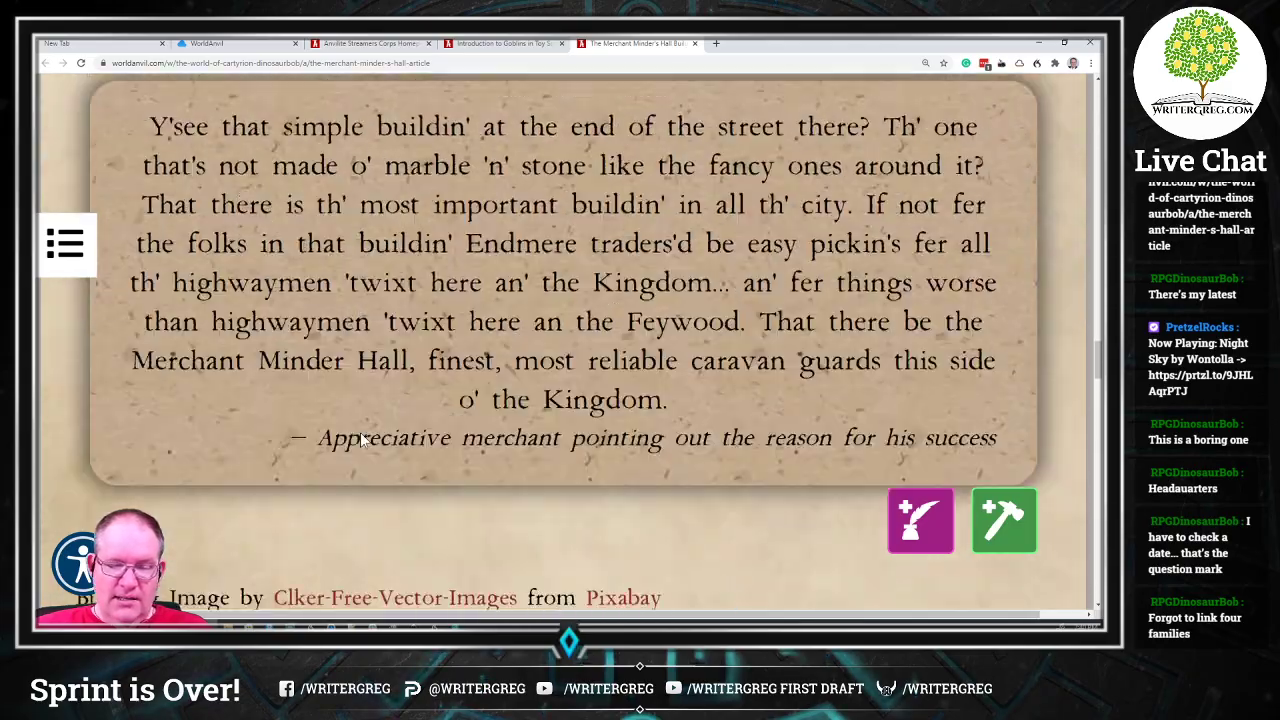
{"action": "scroll", "coordinate": [359, 432], "scroll_direction": "up", "scroll_amount": 12}
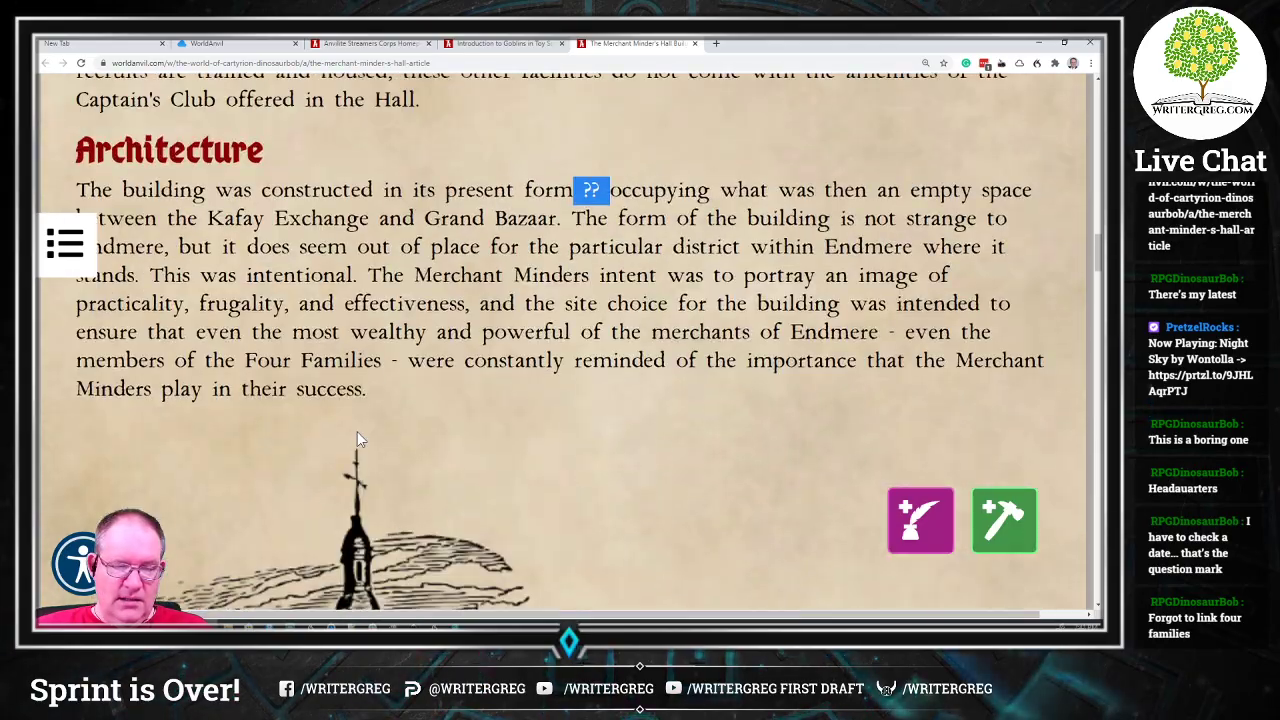
{"action": "scroll", "coordinate": [355, 432], "scroll_direction": "down", "scroll_amount": 18}
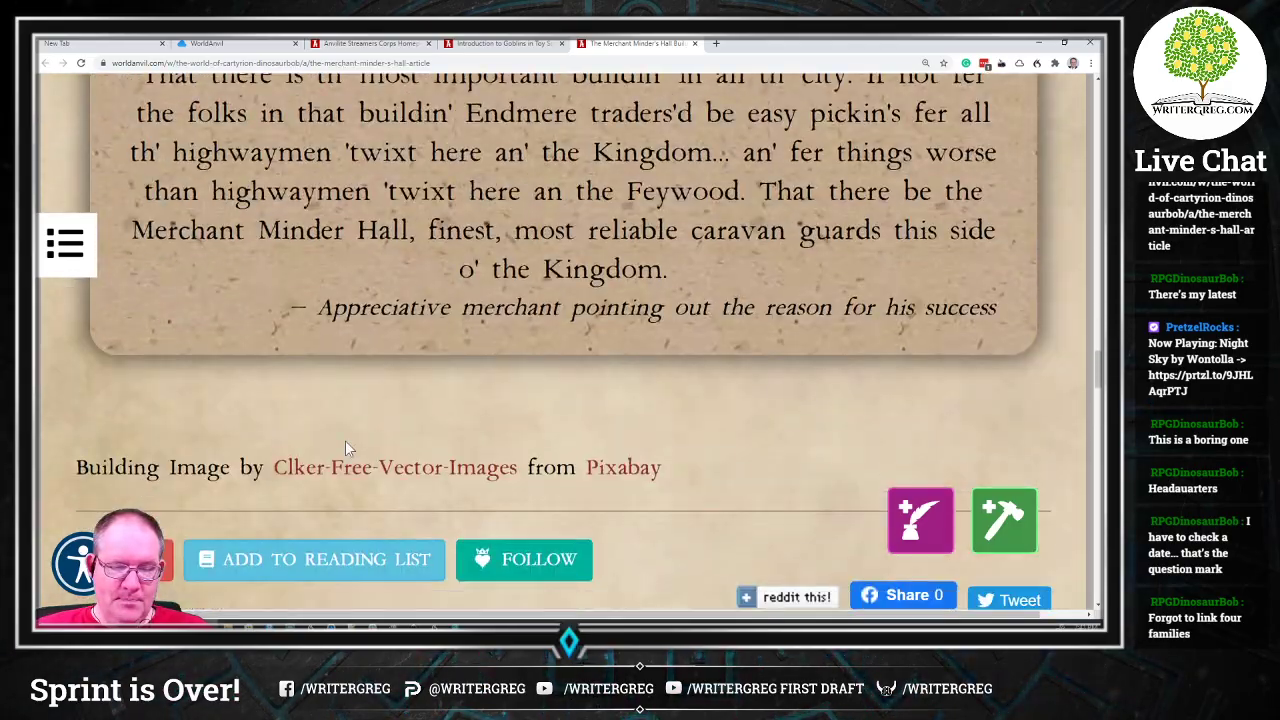
{"action": "scroll", "coordinate": [345, 440], "scroll_direction": "up", "scroll_amount": 4}
{"action": "scroll", "coordinate": [345, 440], "scroll_direction": "down", "scroll_amount": 1}
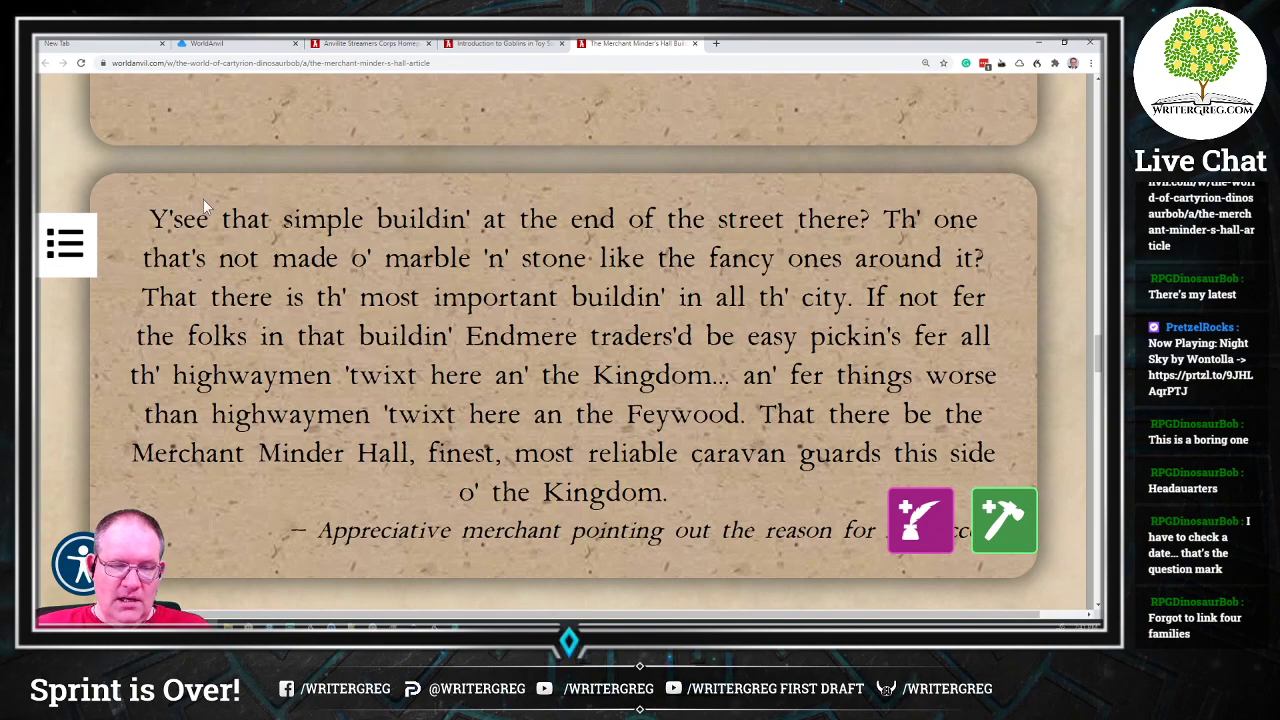
Step: Look back over the Architecture section and the upper part of the hall's illustration, from the spire to the roof
{"action": "scroll", "coordinate": [305, 300], "scroll_direction": "up", "scroll_amount": 3}
{"action": "scroll", "coordinate": [304, 298], "scroll_direction": "up", "scroll_amount": 8}
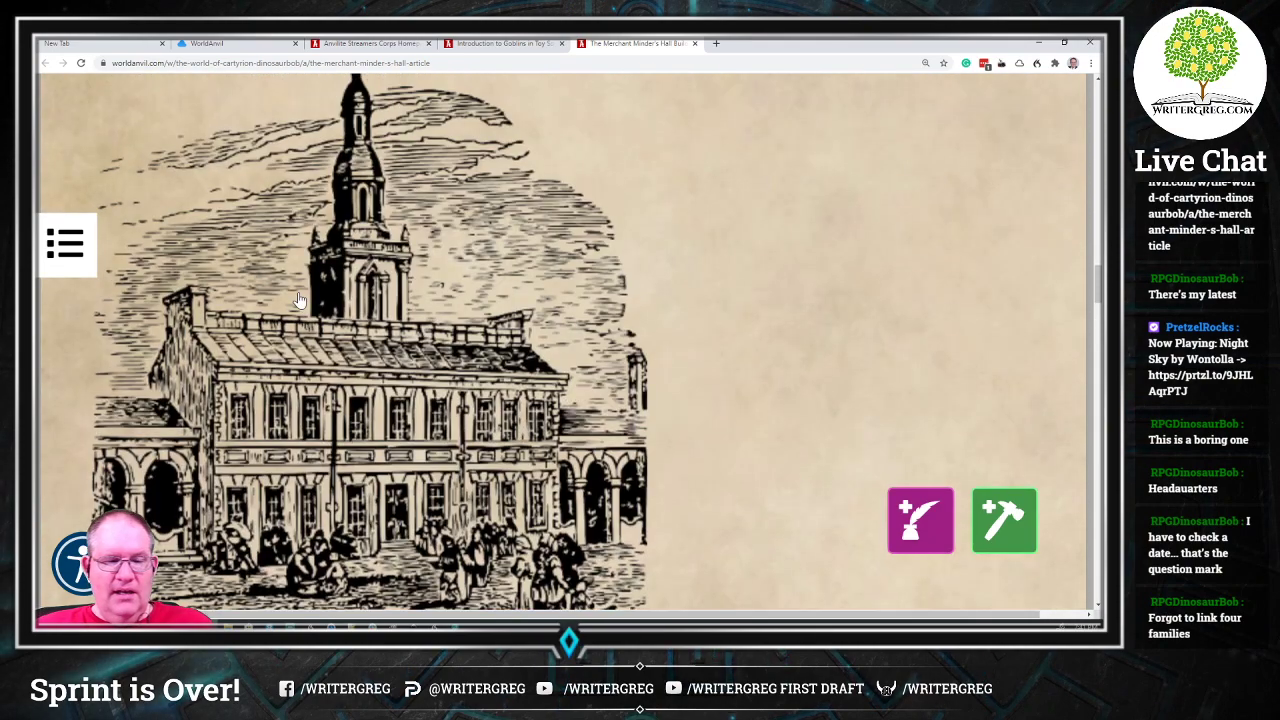
{"action": "scroll", "coordinate": [299, 299], "scroll_direction": "up", "scroll_amount": 3}
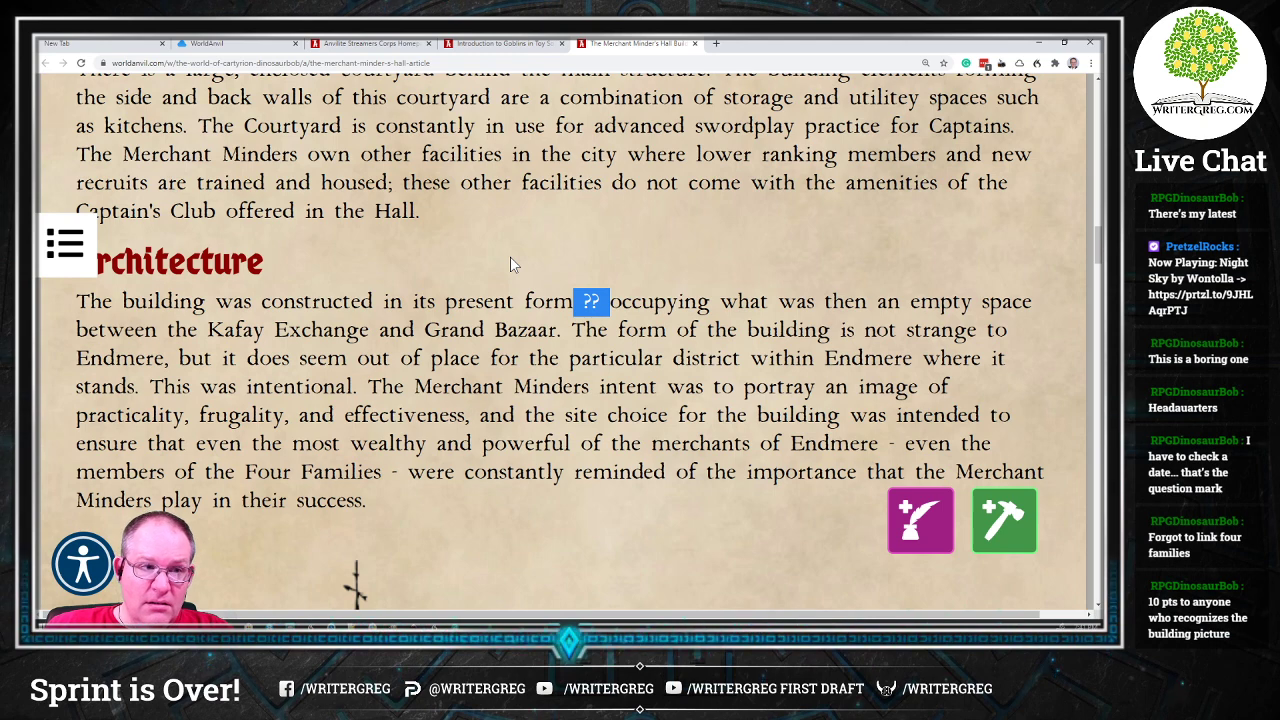
{"action": "scroll", "coordinate": [510, 264], "scroll_direction": "down", "scroll_amount": 3}
{"action": "scroll", "coordinate": [509, 264], "scroll_direction": "down", "scroll_amount": 1}
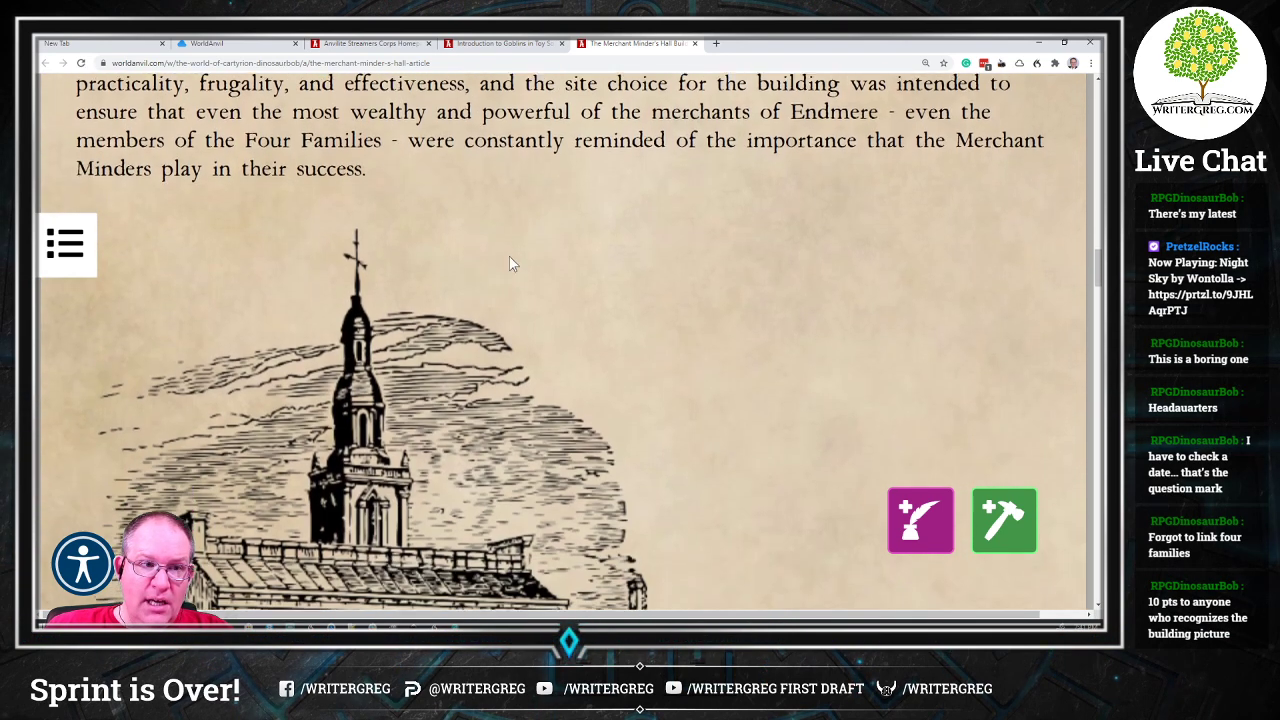
{"action": "scroll", "coordinate": [509, 264], "scroll_direction": "down", "scroll_amount": 2}
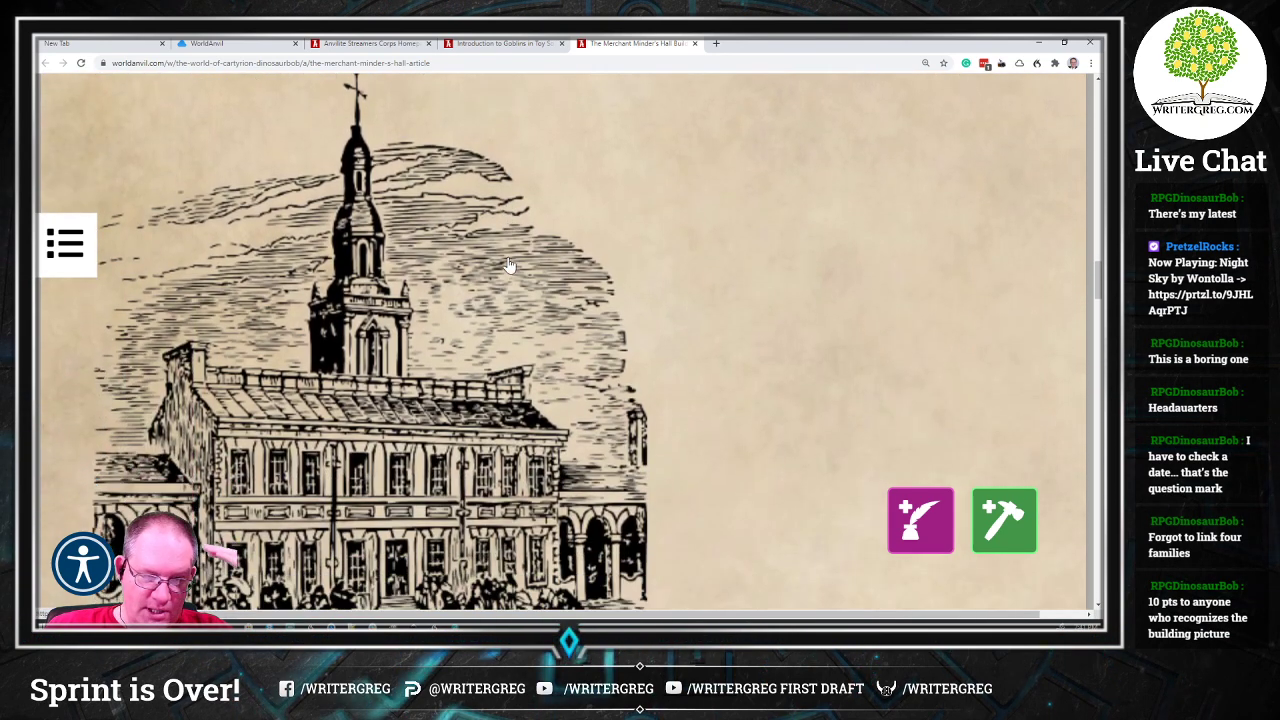
{"action": "scroll", "coordinate": [509, 264], "scroll_direction": "up", "scroll_amount": 1}
{"action": "scroll", "coordinate": [397, 178], "scroll_direction": "down", "scroll_amount": 1}
{"action": "scroll", "coordinate": [397, 178], "scroll_direction": "down", "scroll_amount": 1}
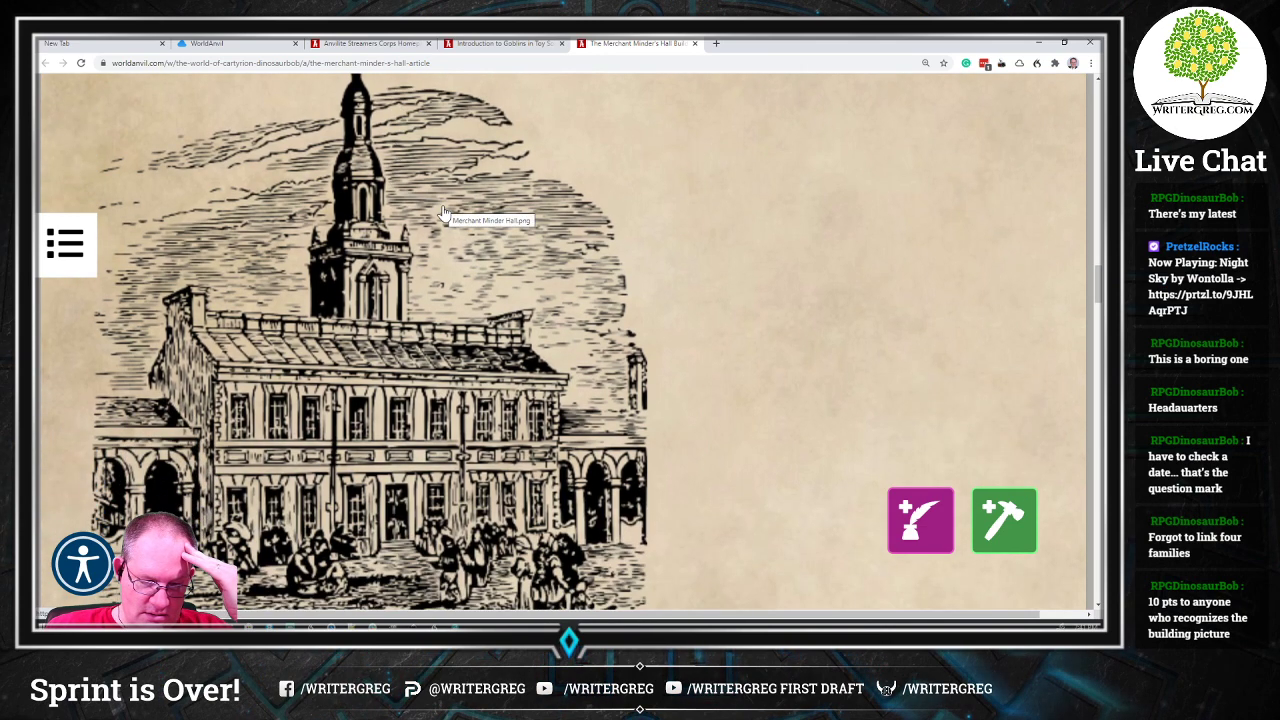
Step: Check the illustration's caption and the building image credit below the closing quote
{"action": "scroll", "coordinate": [444, 213], "scroll_direction": "down", "scroll_amount": 1}
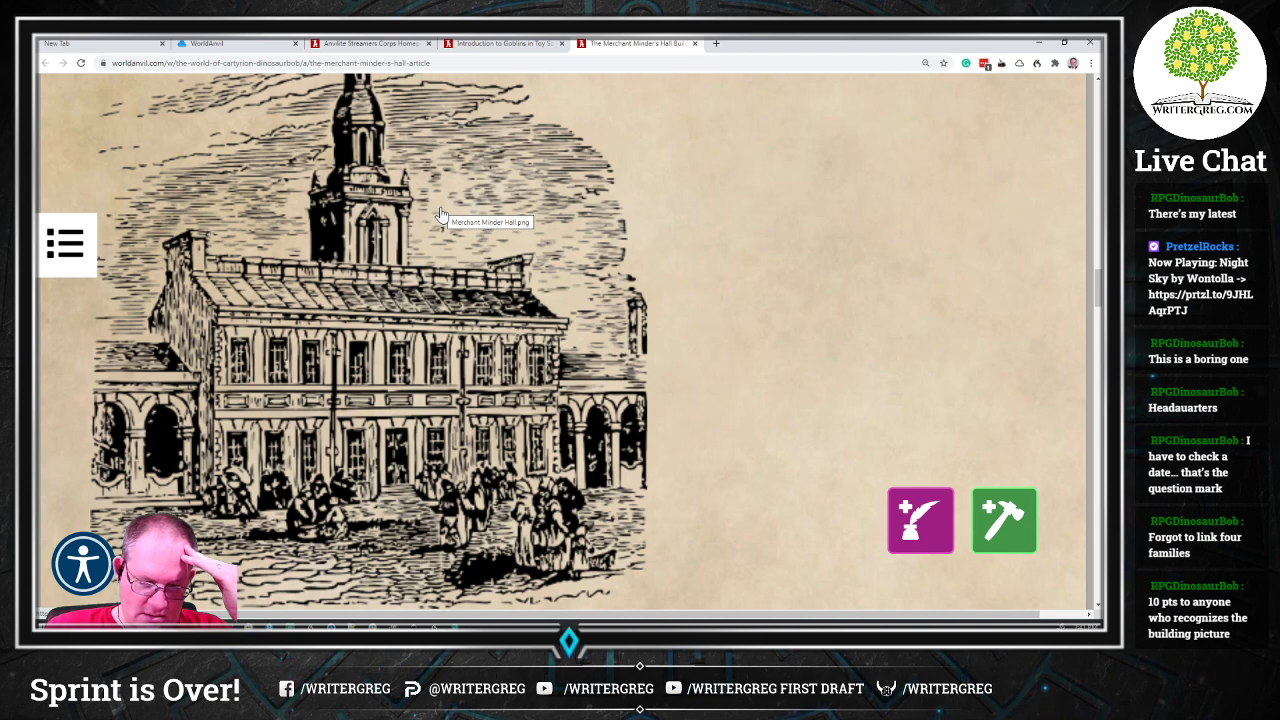
{"action": "scroll", "coordinate": [441, 214], "scroll_direction": "down", "scroll_amount": 2}
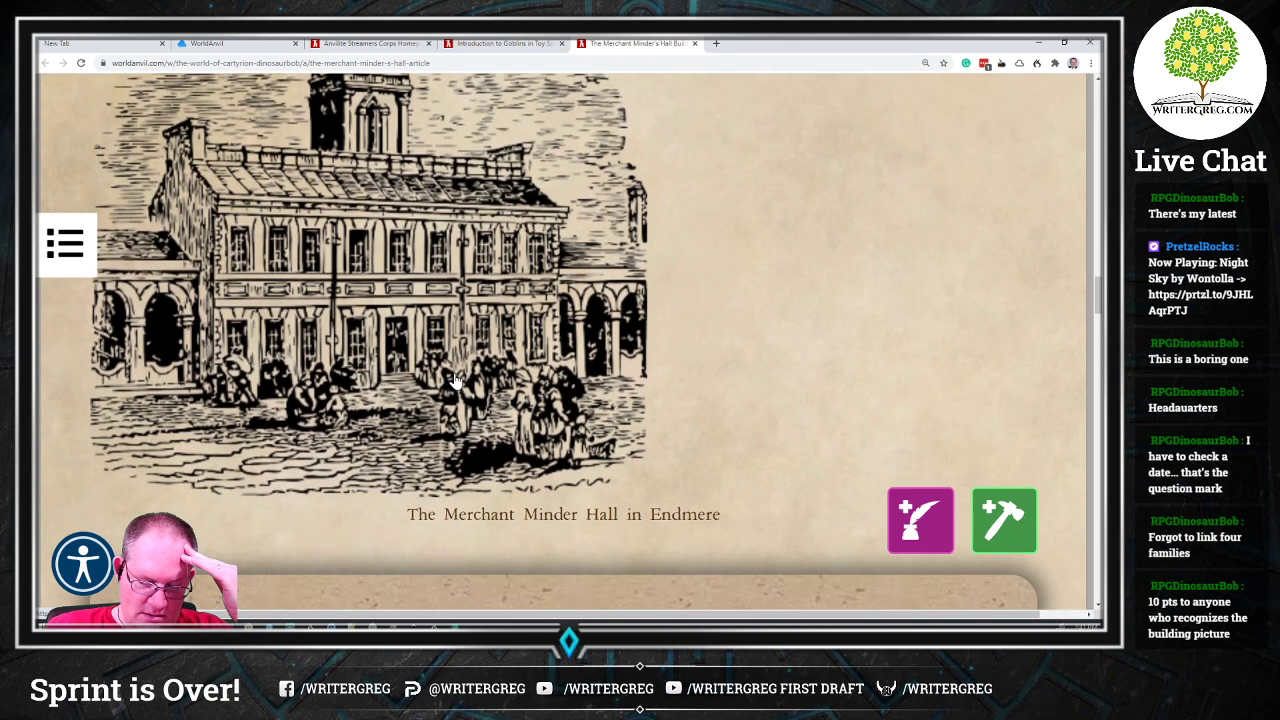
{"action": "scroll", "coordinate": [454, 381], "scroll_direction": "down", "scroll_amount": 10}
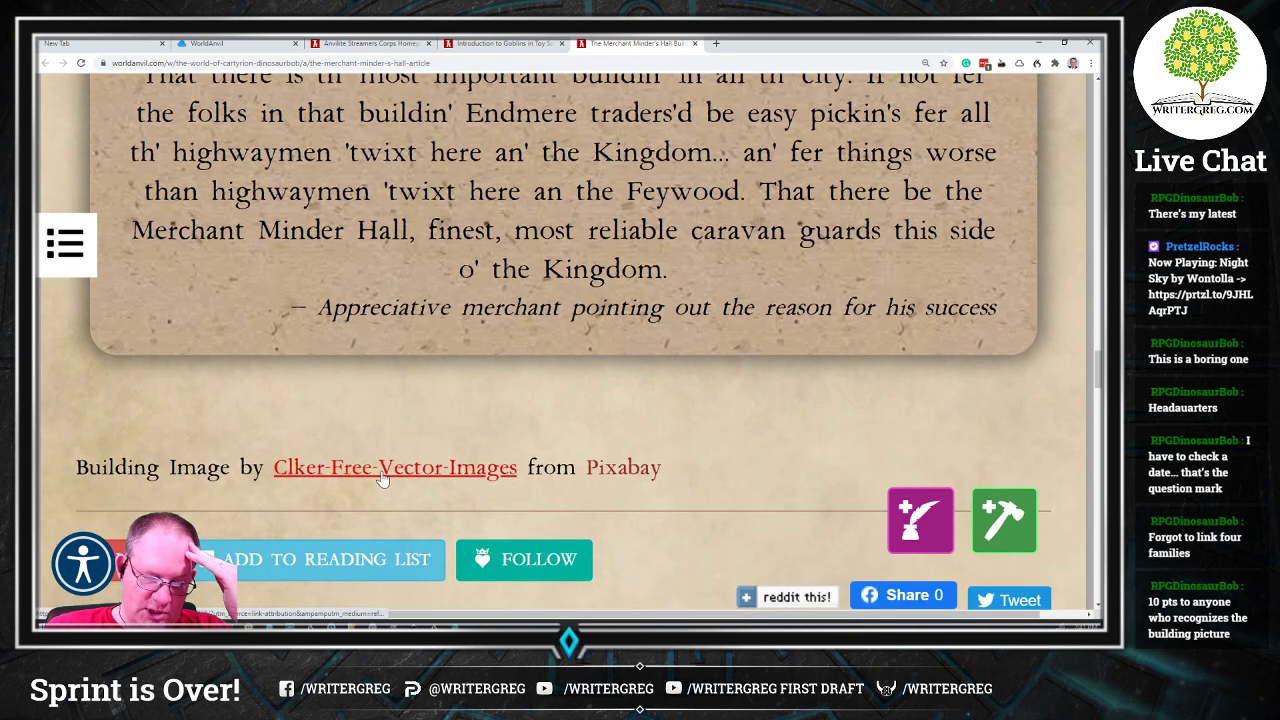
{"action": "scroll", "coordinate": [470, 398], "scroll_direction": "up", "scroll_amount": 8}
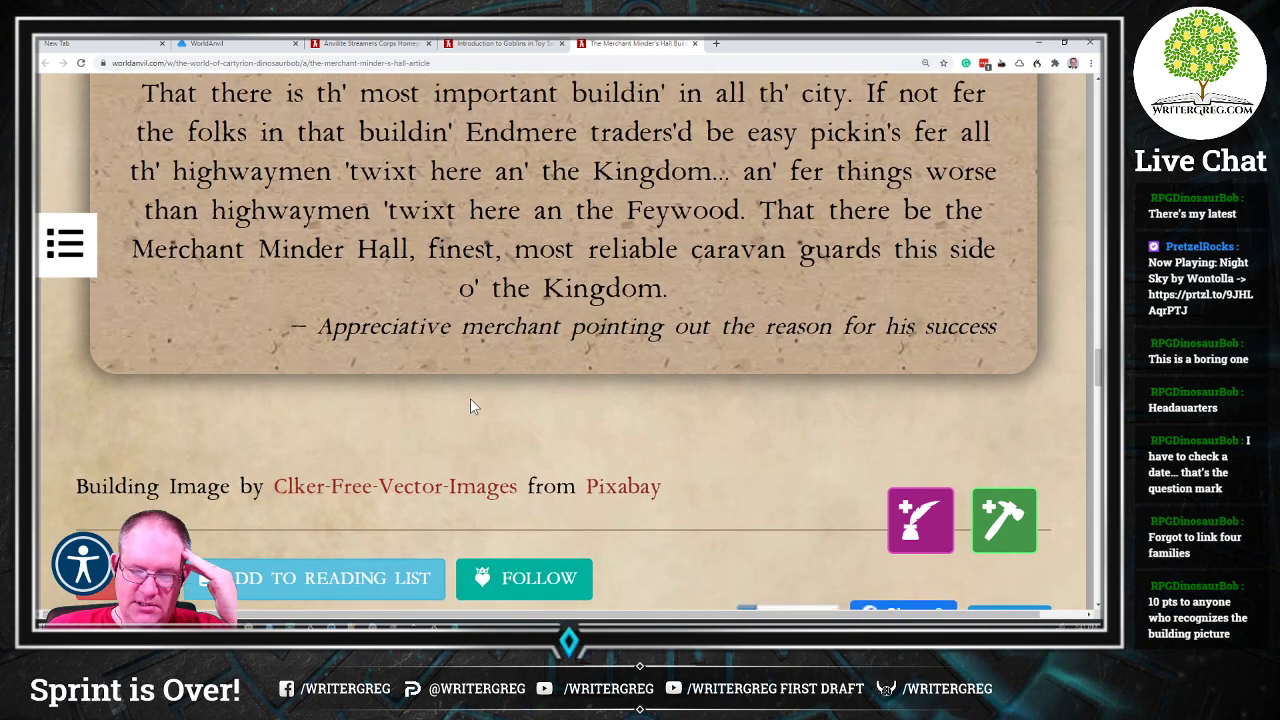
Step: Study the hall's illustration, including its spire, facade and arched side wings, to identify the real building it depicts
{"action": "scroll", "coordinate": [473, 397], "scroll_direction": "up", "scroll_amount": 3}
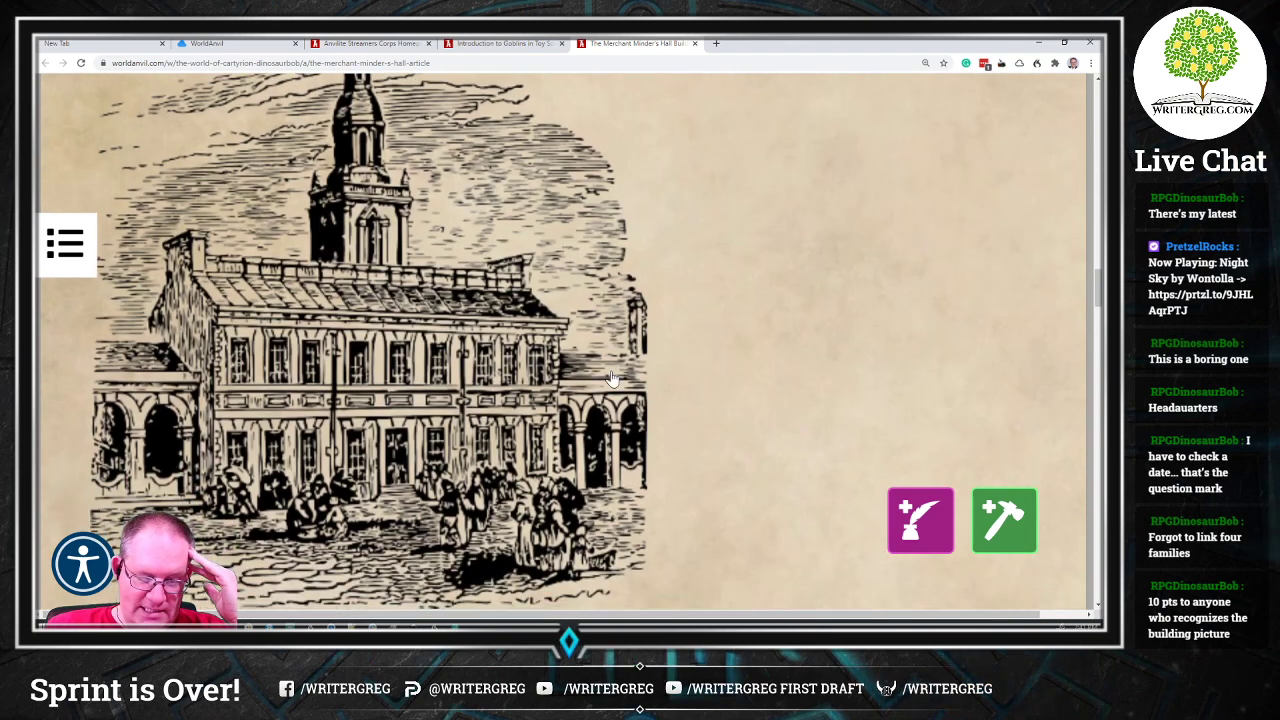
{"action": "scroll", "coordinate": [700, 381], "scroll_direction": "down", "scroll_amount": 2}
{"action": "scroll", "coordinate": [700, 381], "scroll_direction": "up", "scroll_amount": 1}
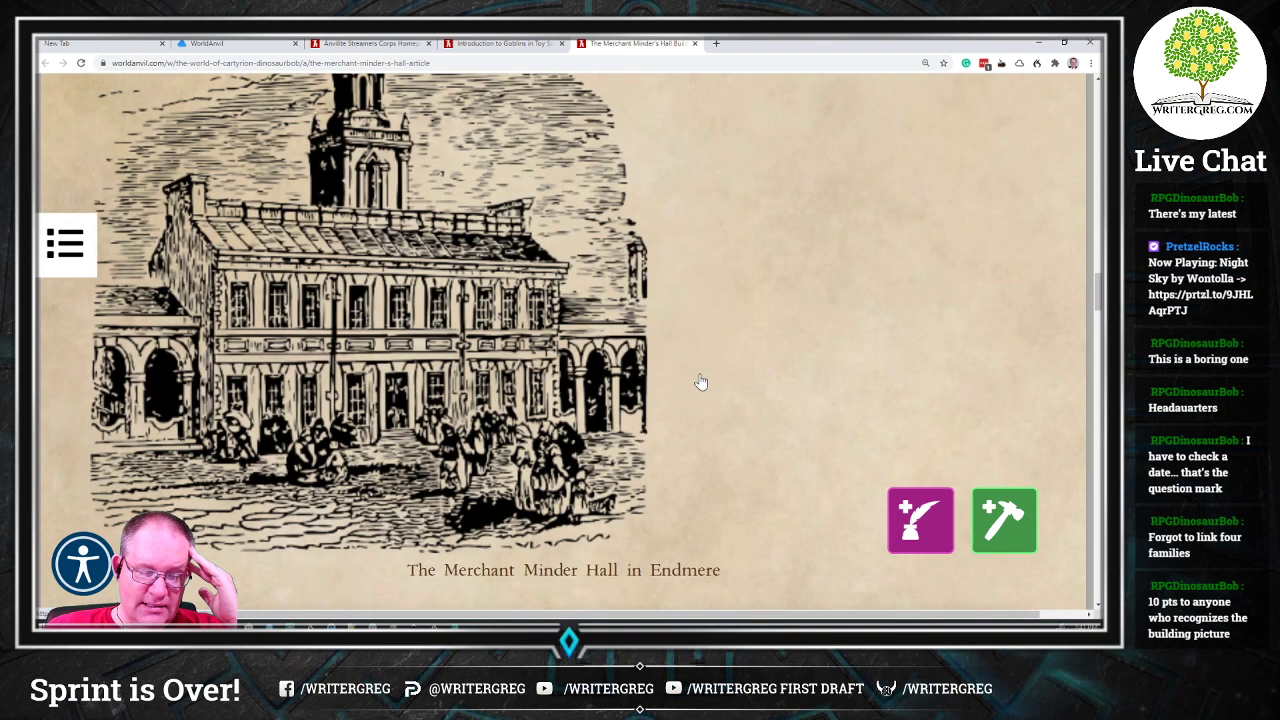
{"action": "scroll", "coordinate": [700, 382], "scroll_direction": "up", "scroll_amount": 1}
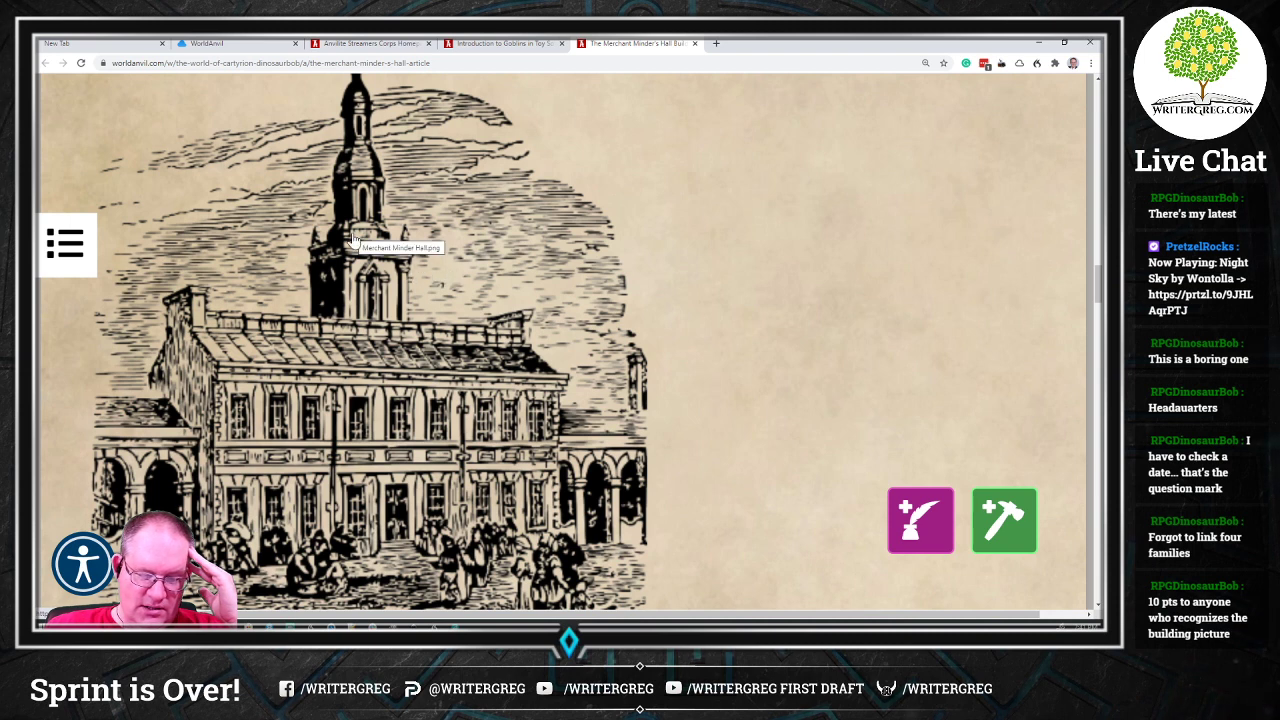
{"action": "scroll", "coordinate": [471, 356], "scroll_direction": "down", "scroll_amount": 1}
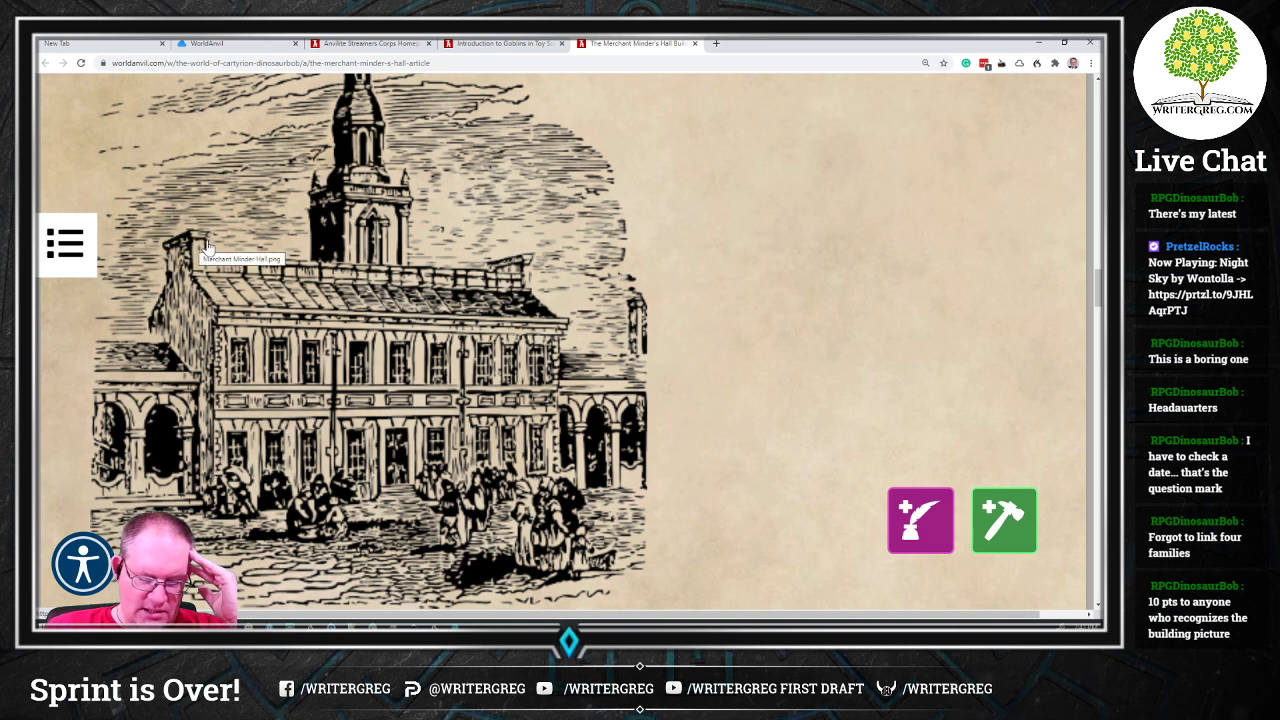
{"action": "scroll", "coordinate": [396, 251], "scroll_direction": "up", "scroll_amount": 2}
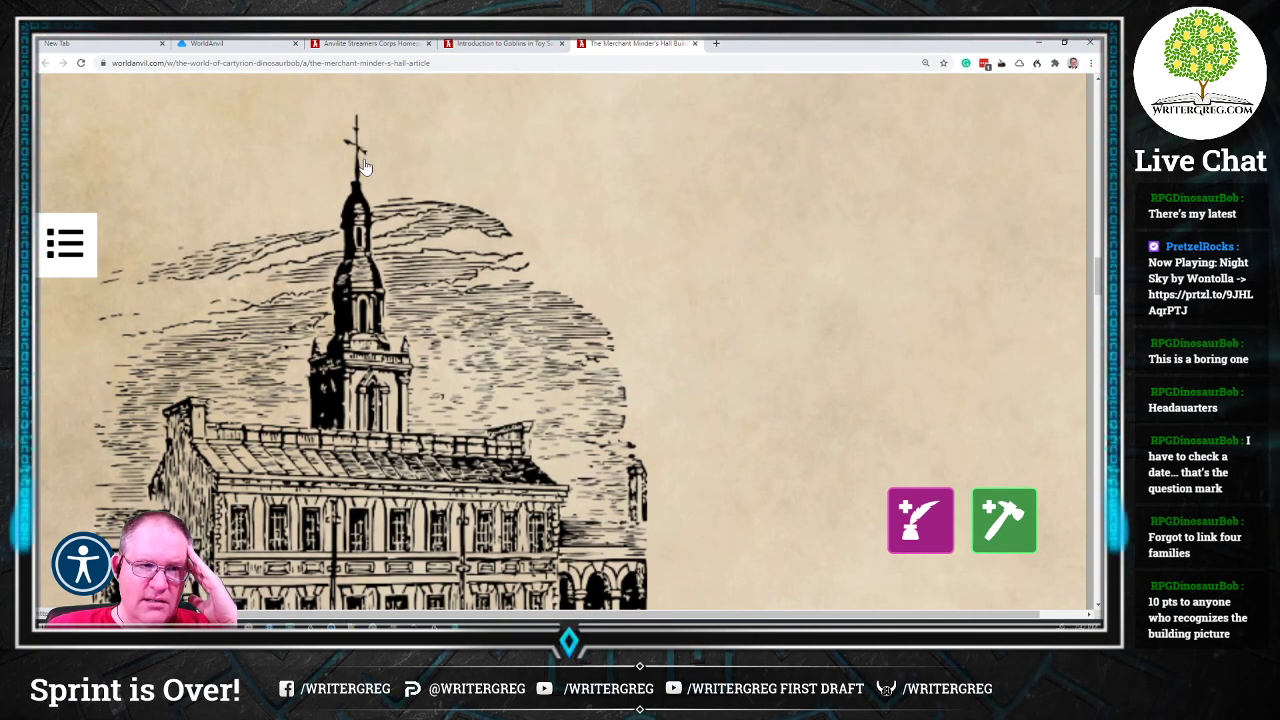
{"action": "scroll", "coordinate": [678, 351], "scroll_direction": "down", "scroll_amount": 2}
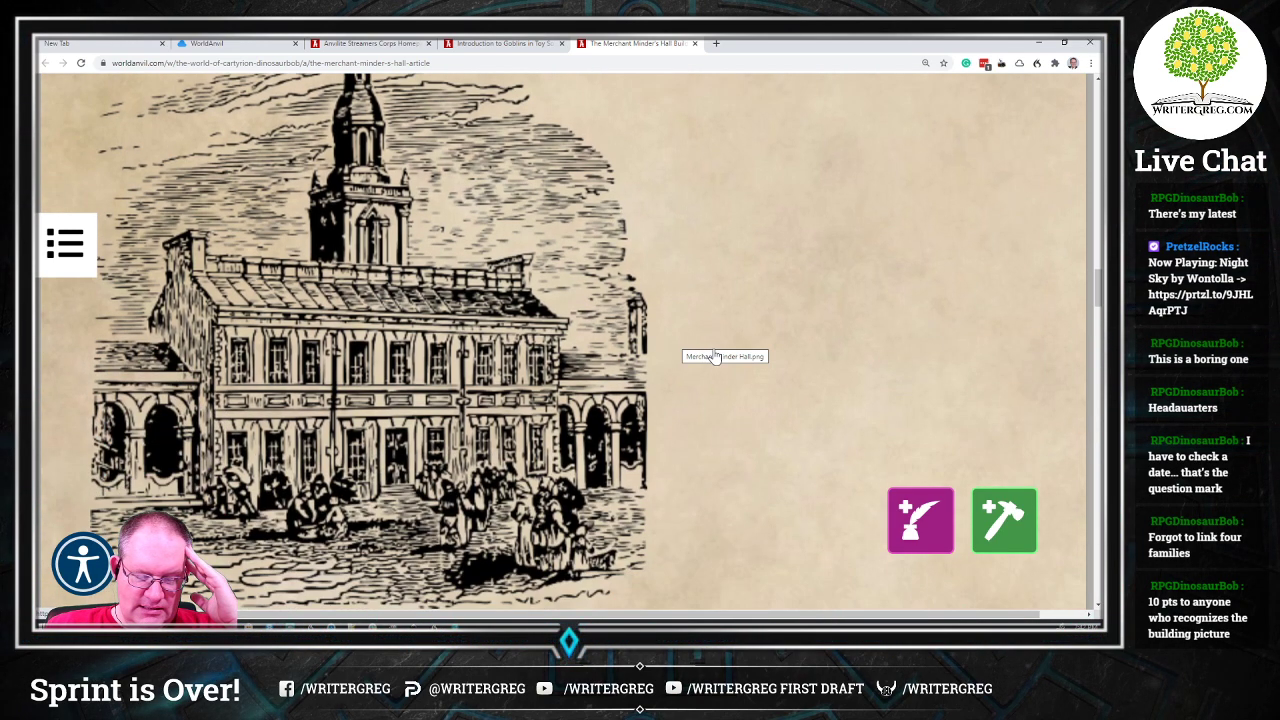
{"action": "scroll", "coordinate": [714, 357], "scroll_direction": "down", "scroll_amount": 2}
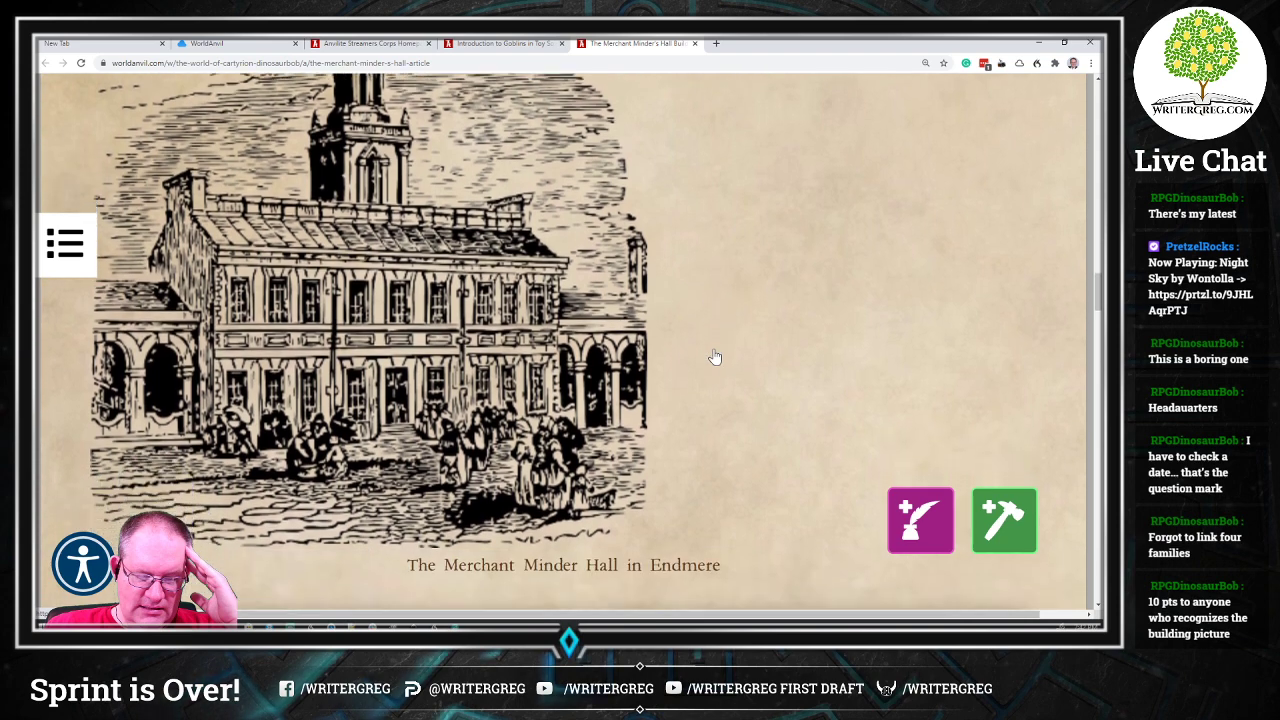
{"action": "scroll", "coordinate": [714, 357], "scroll_direction": "up", "scroll_amount": 1}
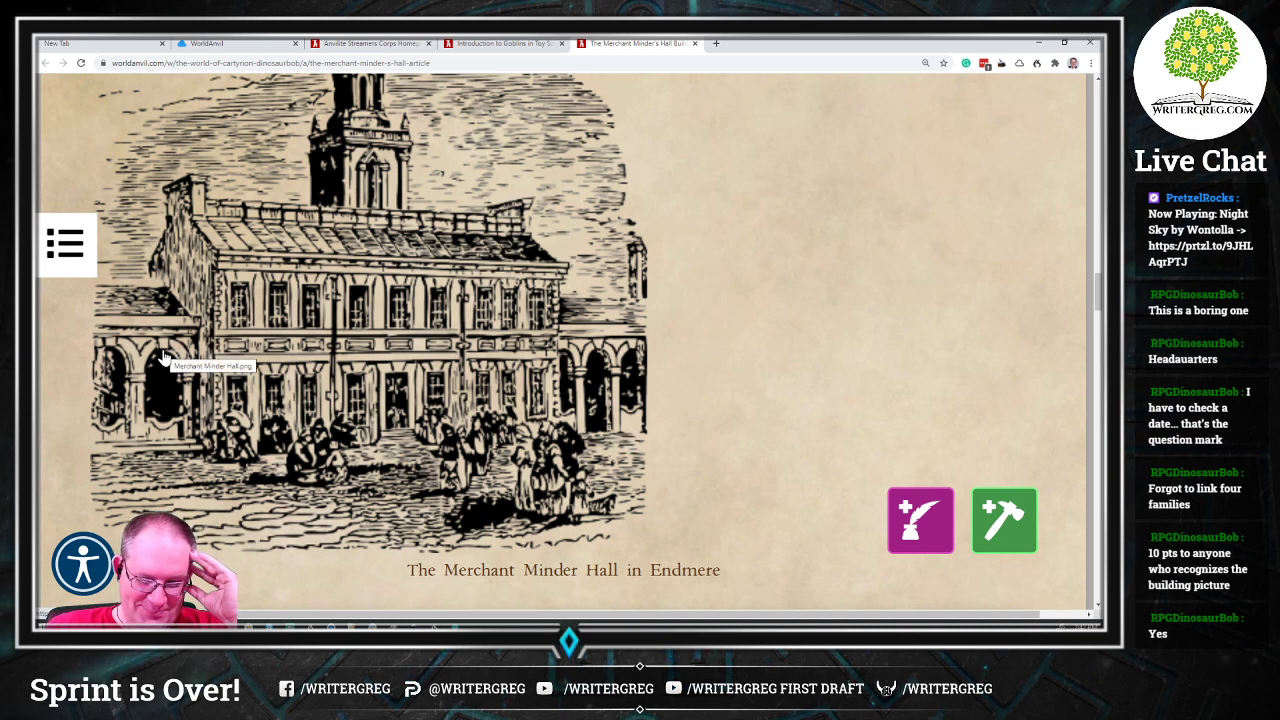
{"action": "scroll", "coordinate": [250, 385], "scroll_direction": "up", "scroll_amount": 1}
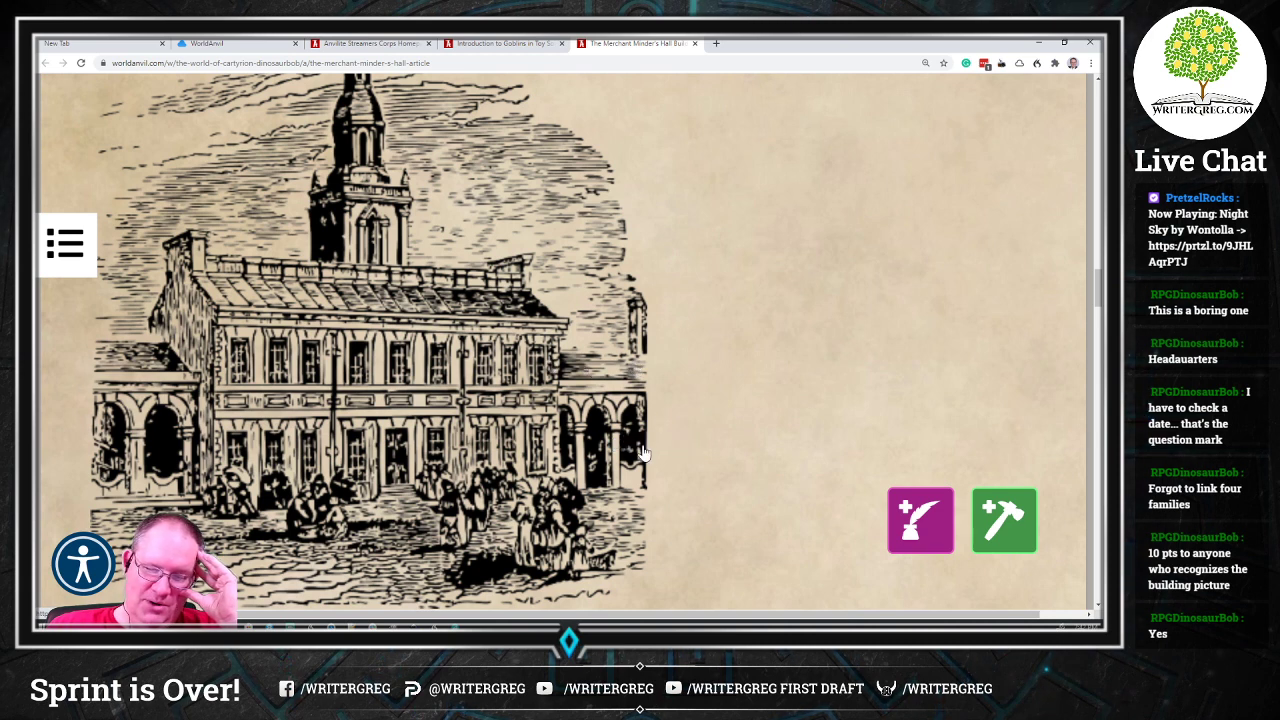
{"action": "scroll", "coordinate": [527, 360], "scroll_direction": "up", "scroll_amount": 3}
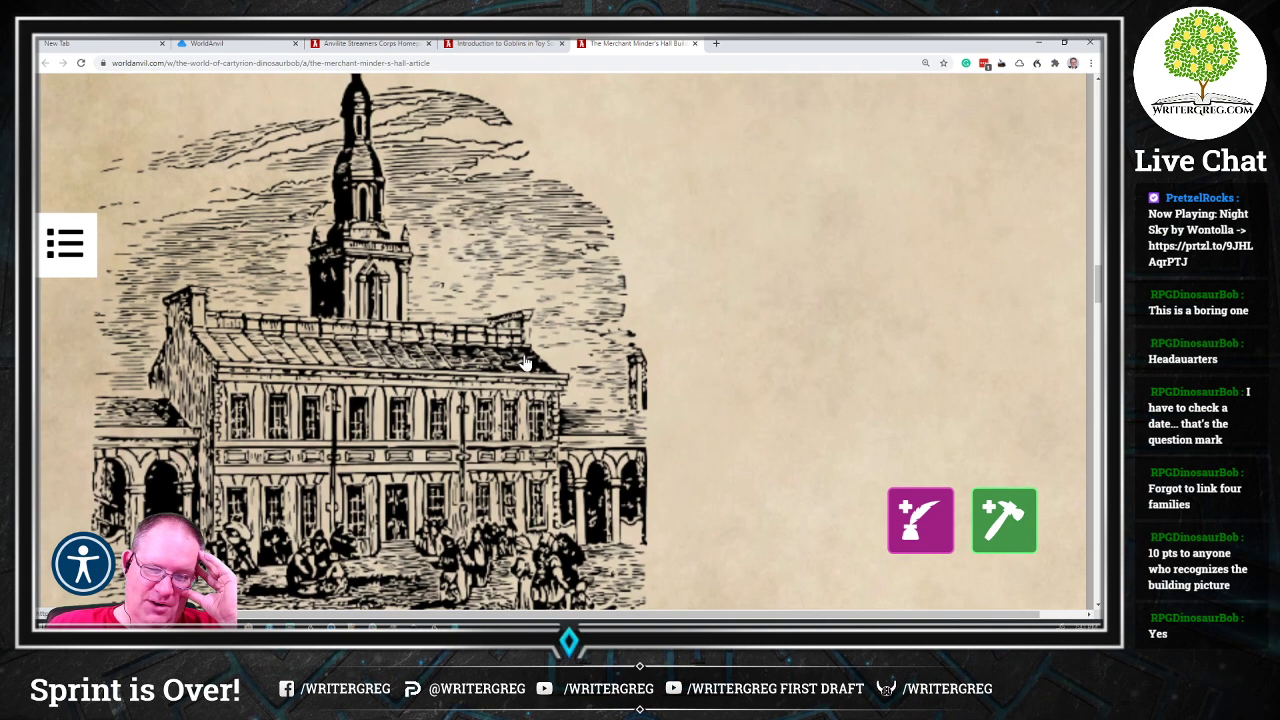
{"action": "scroll", "coordinate": [527, 368], "scroll_direction": "down", "scroll_amount": 1}
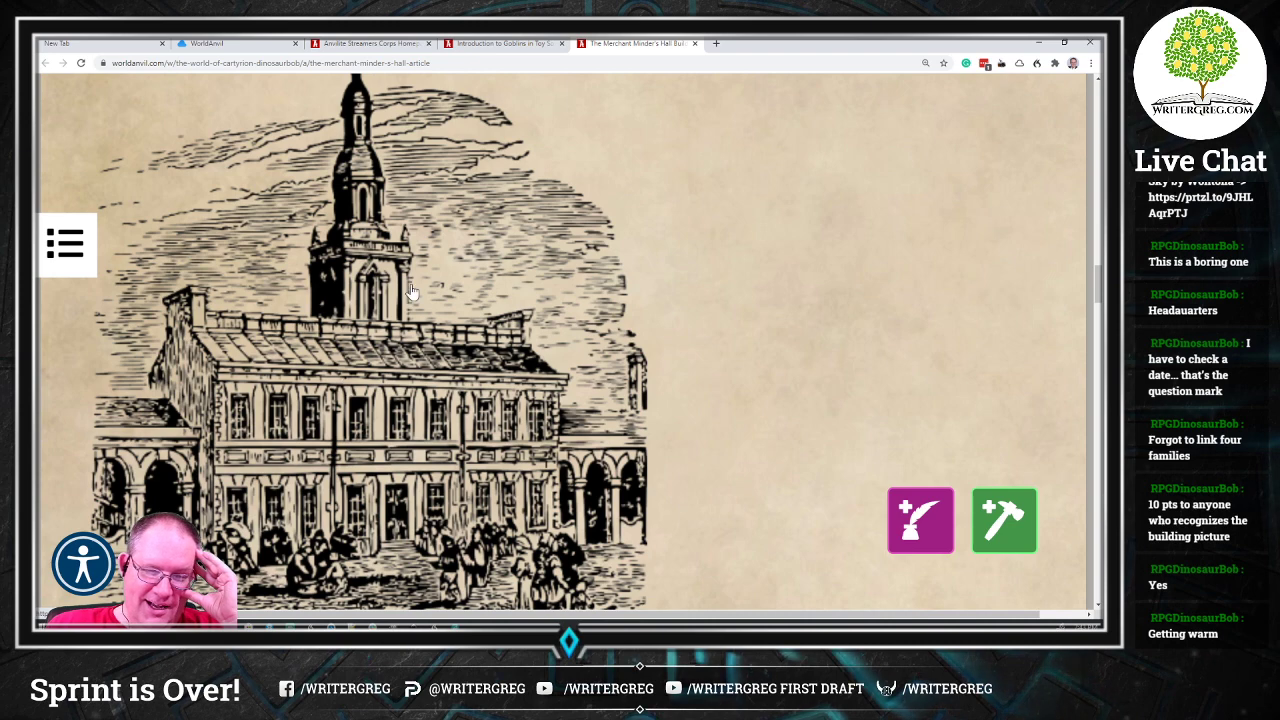
{"action": "scroll", "coordinate": [410, 303], "scroll_direction": "up", "scroll_amount": 1}
{"action": "scroll", "coordinate": [457, 334], "scroll_direction": "down", "scroll_amount": 2}
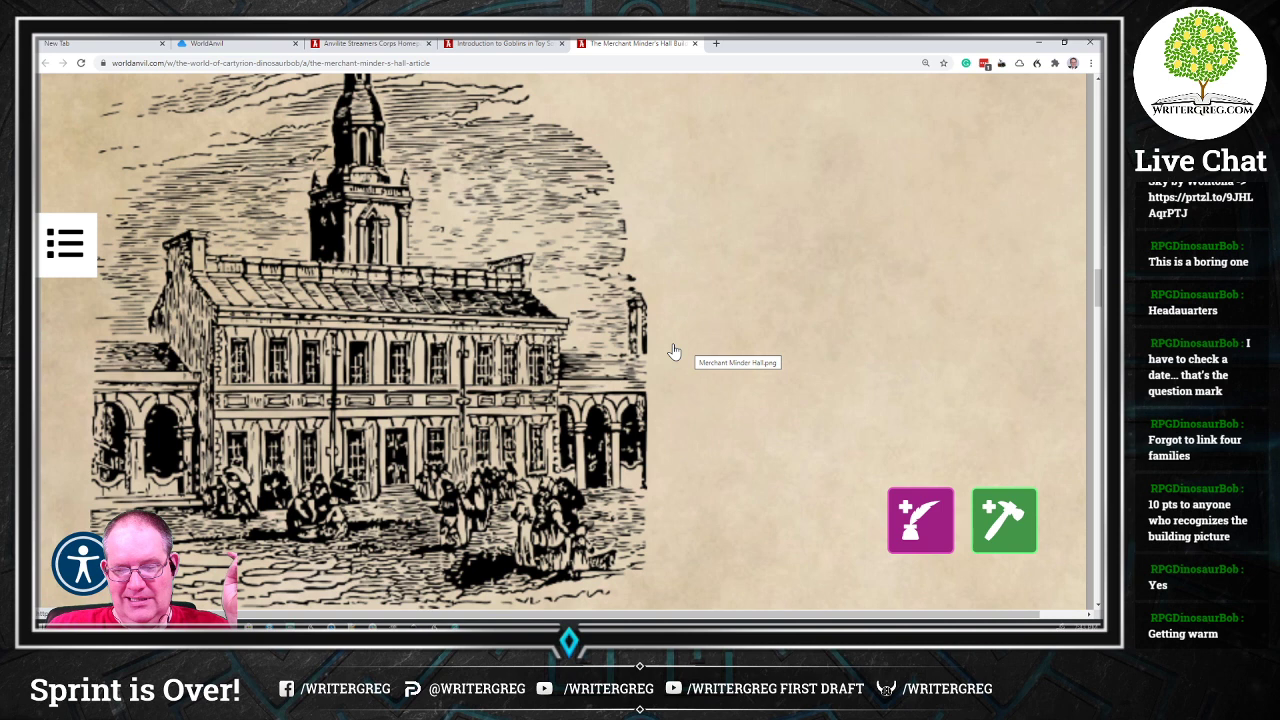
{"action": "scroll", "coordinate": [674, 351], "scroll_direction": "up", "scroll_amount": 2}
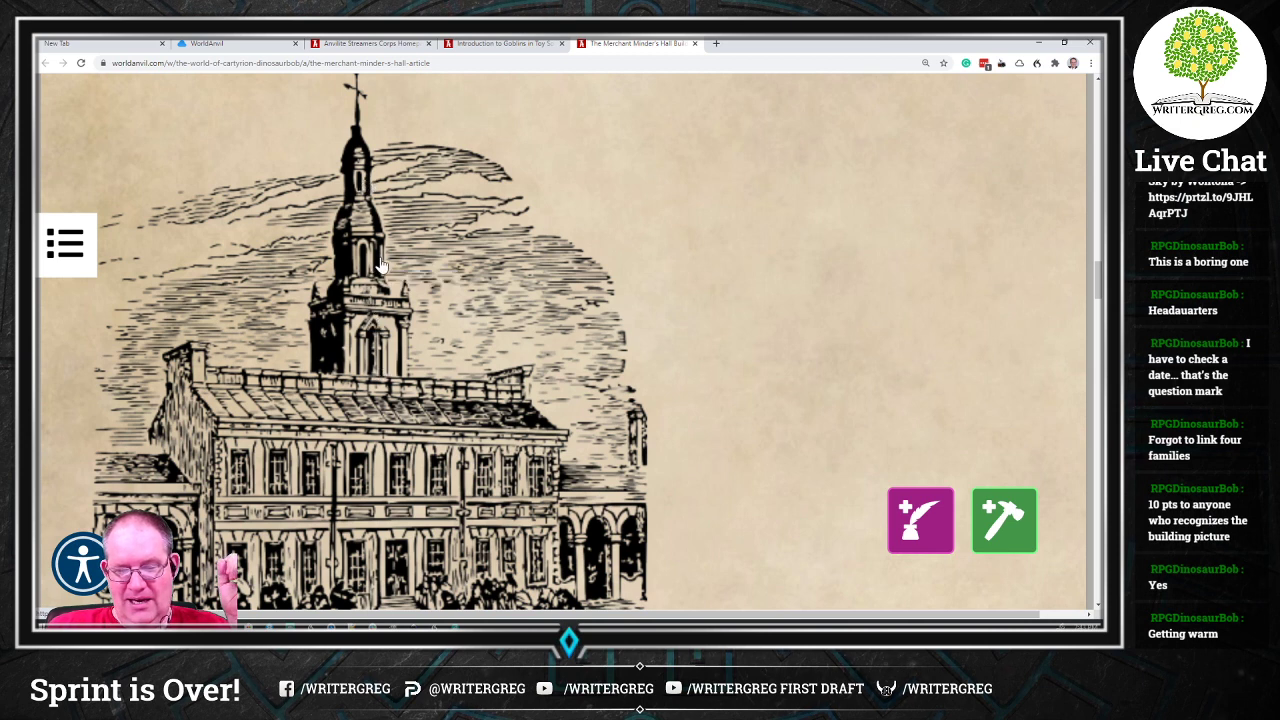
{"action": "scroll", "coordinate": [707, 317], "scroll_direction": "down", "scroll_amount": 1}
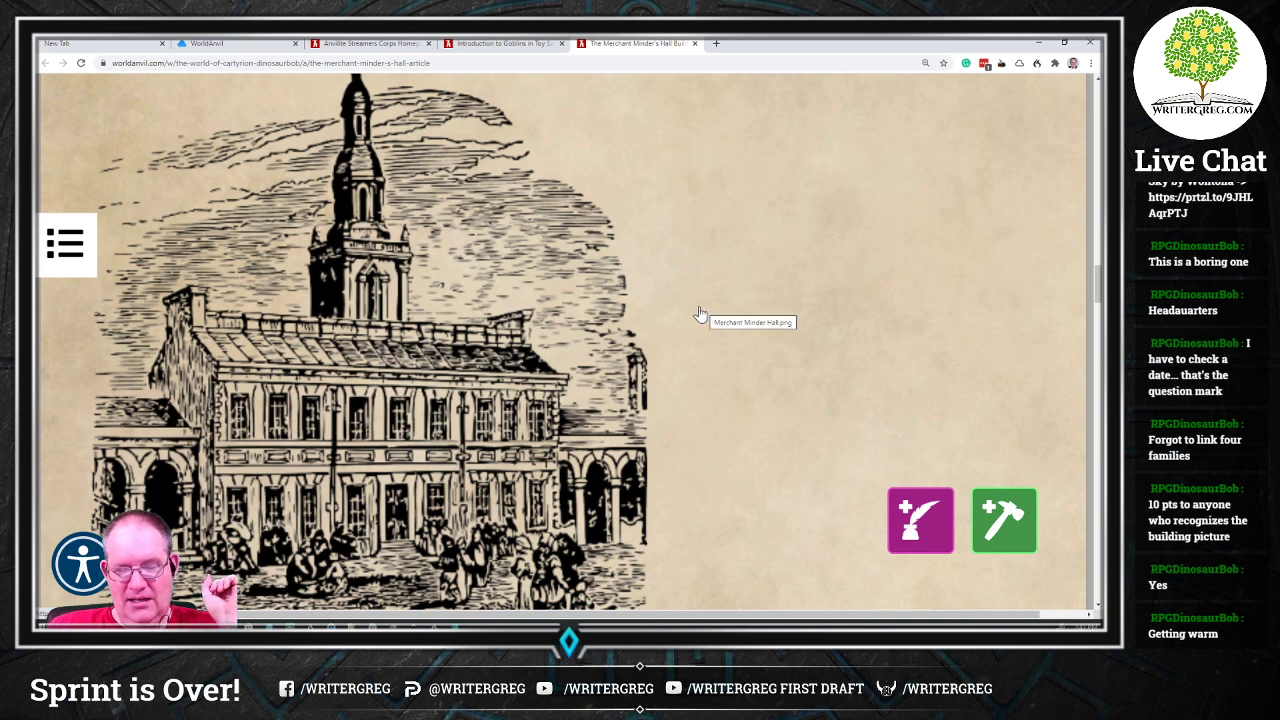
{"action": "scroll", "coordinate": [698, 314], "scroll_direction": "down", "scroll_amount": 1}
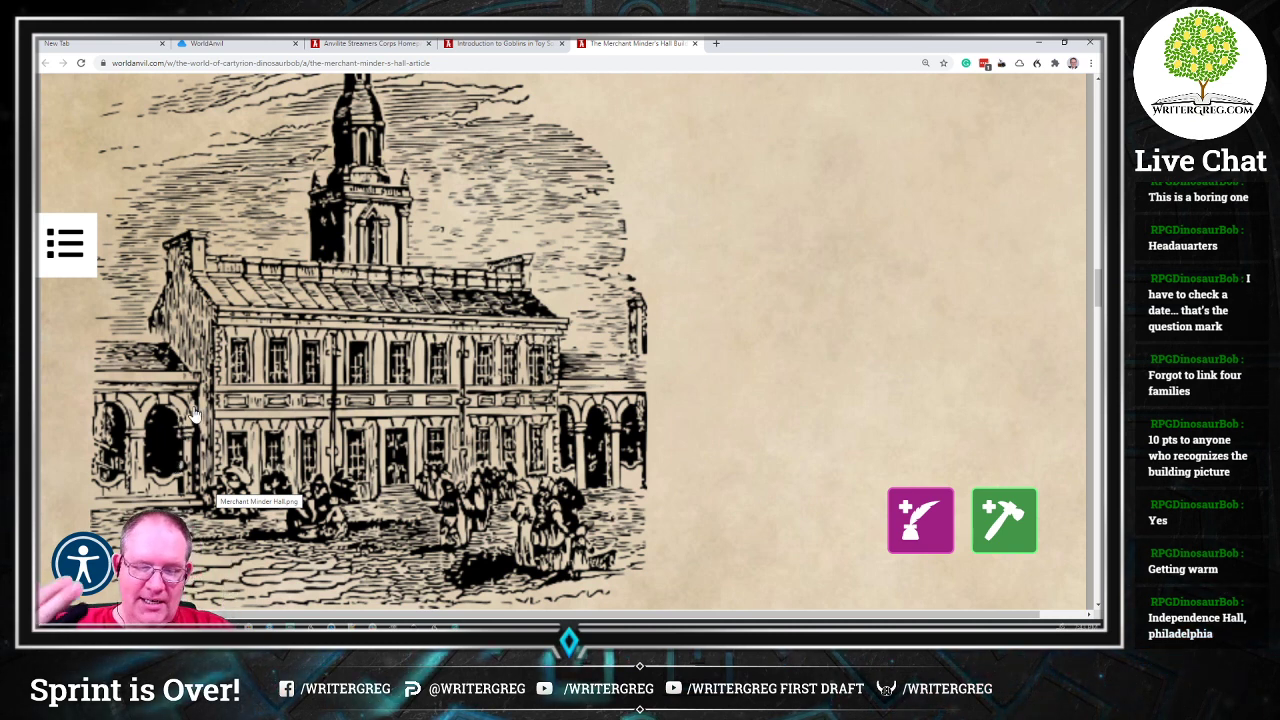
{"action": "scroll", "coordinate": [400, 420], "scroll_direction": "up", "scroll_amount": 2}
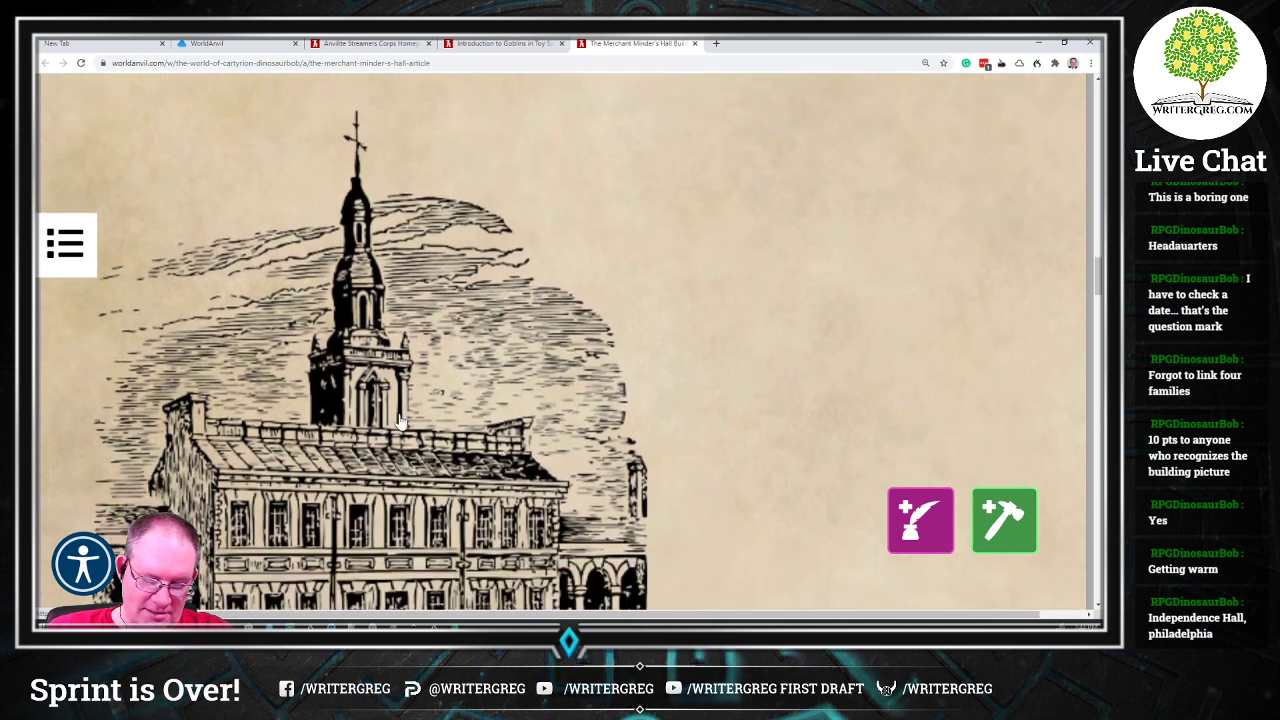
{"action": "scroll", "coordinate": [400, 420], "scroll_direction": "down", "scroll_amount": 2}
{"action": "scroll", "coordinate": [395, 428], "scroll_direction": "up", "scroll_amount": 1}
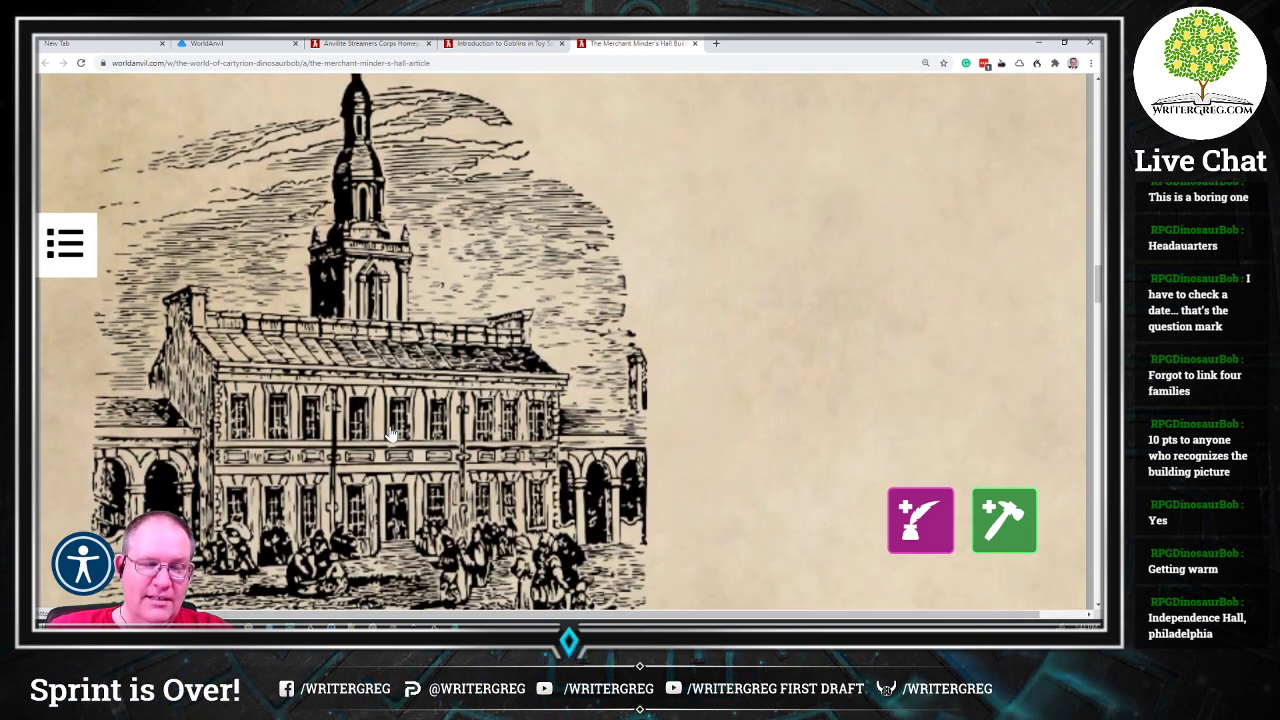
{"action": "scroll", "coordinate": [392, 433], "scroll_direction": "down", "scroll_amount": 1}
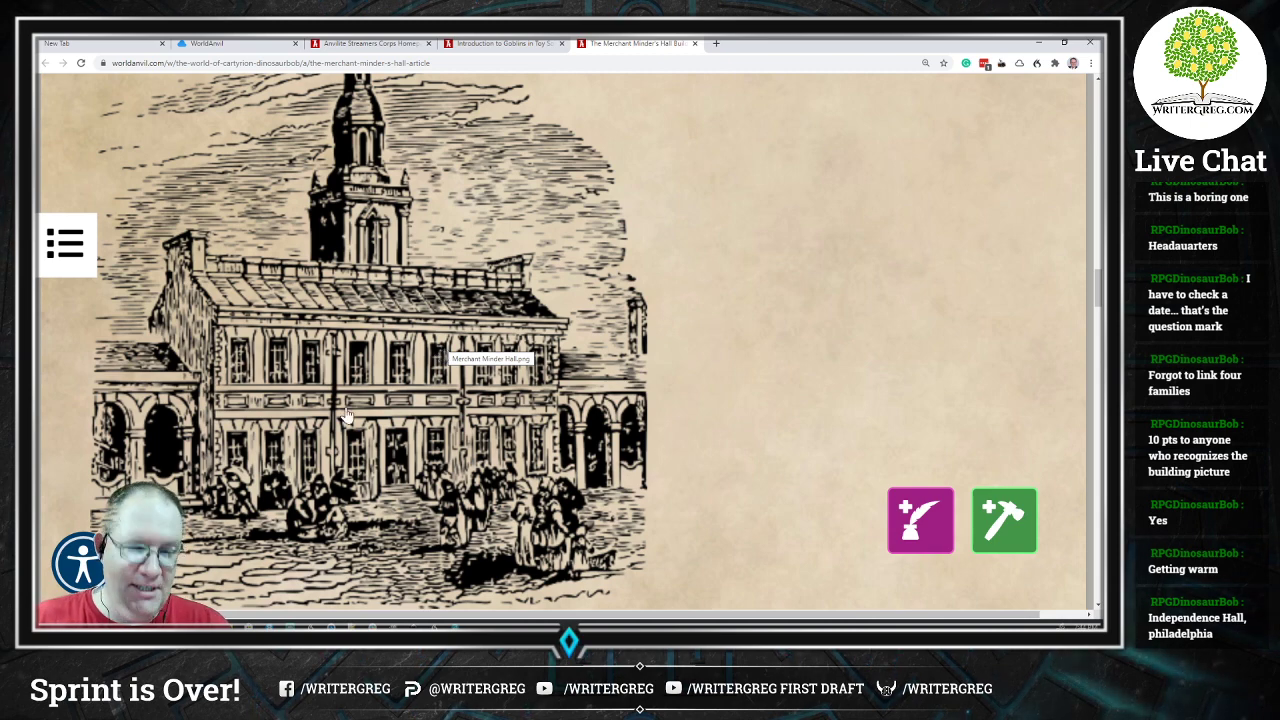
{"action": "scroll", "coordinate": [461, 376], "scroll_direction": "up", "scroll_amount": 3}
{"action": "scroll", "coordinate": [461, 376], "scroll_direction": "up", "scroll_amount": 1}
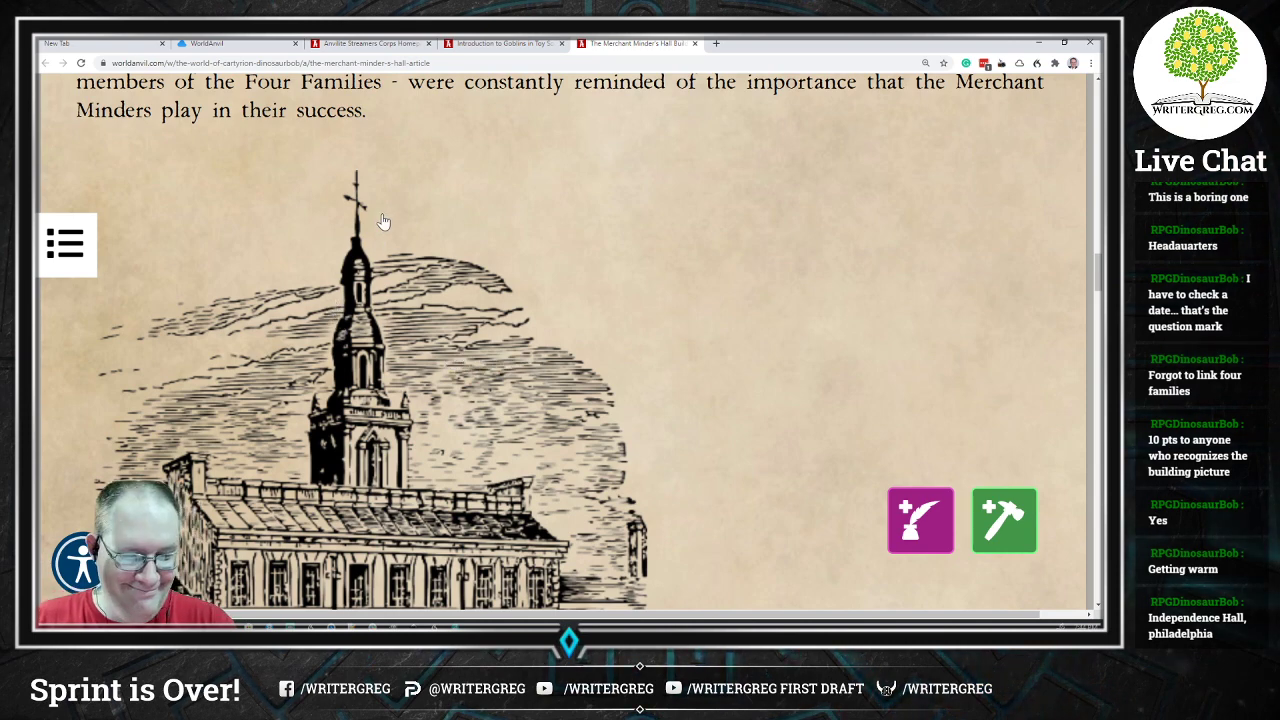
Step: Clear the "??" highlight in the Architecture section and look back at the meeting-room wing and courtyard paragraphs
{"action": "scroll", "coordinate": [493, 209], "scroll_direction": "up", "scroll_amount": 7}
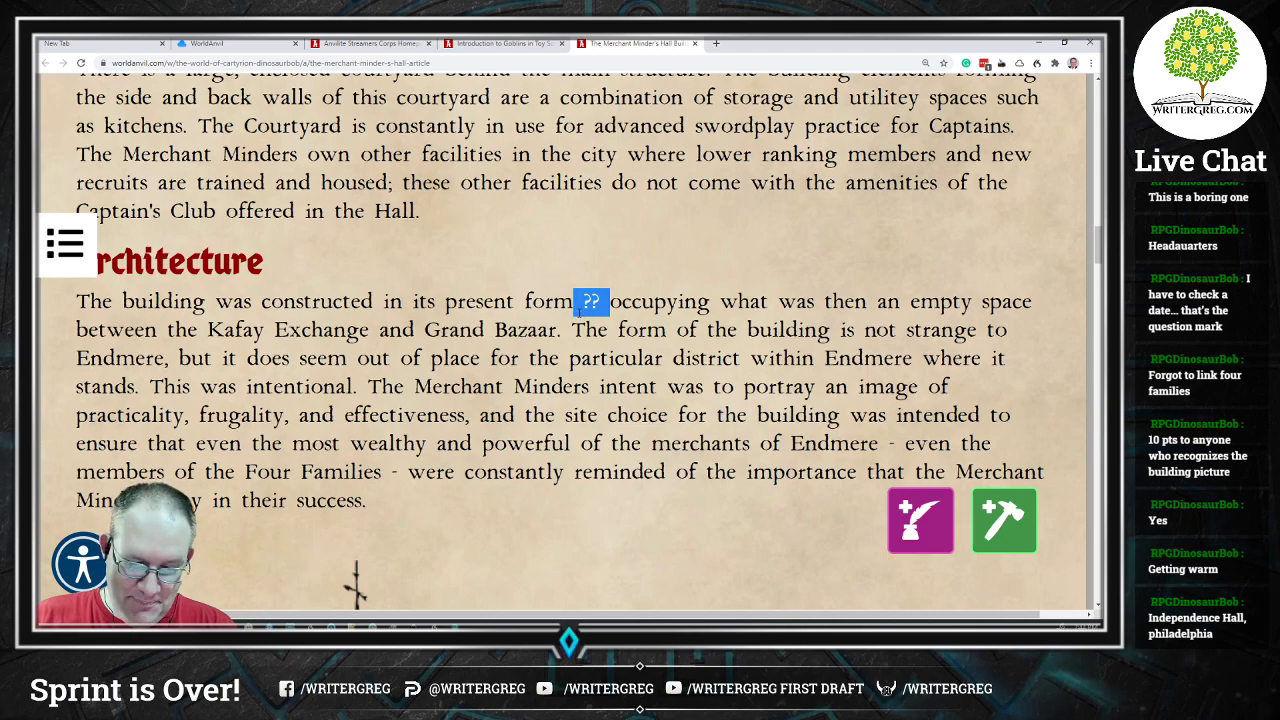
{"action": "left_click", "coordinate": [559, 275]}
{"action": "scroll", "coordinate": [547, 285], "scroll_direction": "down", "scroll_amount": 2}
{"action": "scroll", "coordinate": [547, 285], "scroll_direction": "down", "scroll_amount": 1}
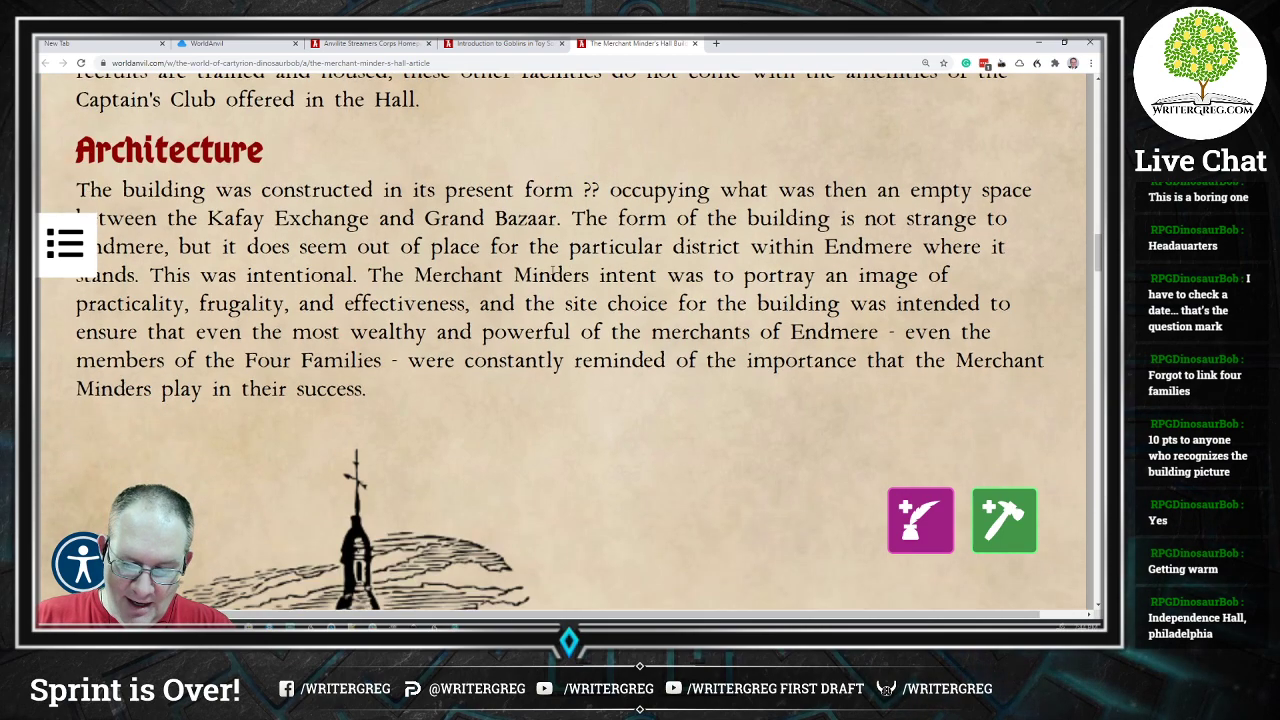
{"action": "scroll", "coordinate": [547, 276], "scroll_direction": "up", "scroll_amount": 7}
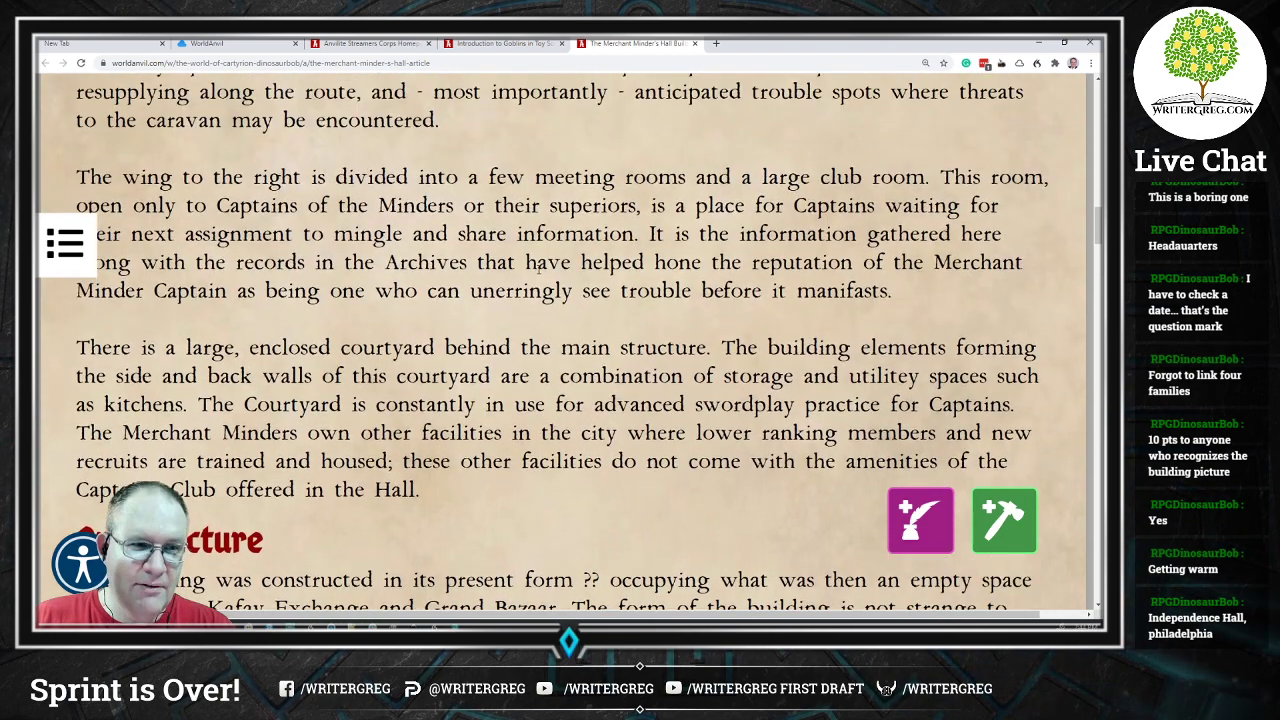
Step: Look back through the Purpose / Function section to the opening quote and highlight part of the captain's greeting
{"action": "scroll", "coordinate": [499, 345], "scroll_direction": "up", "scroll_amount": 5}
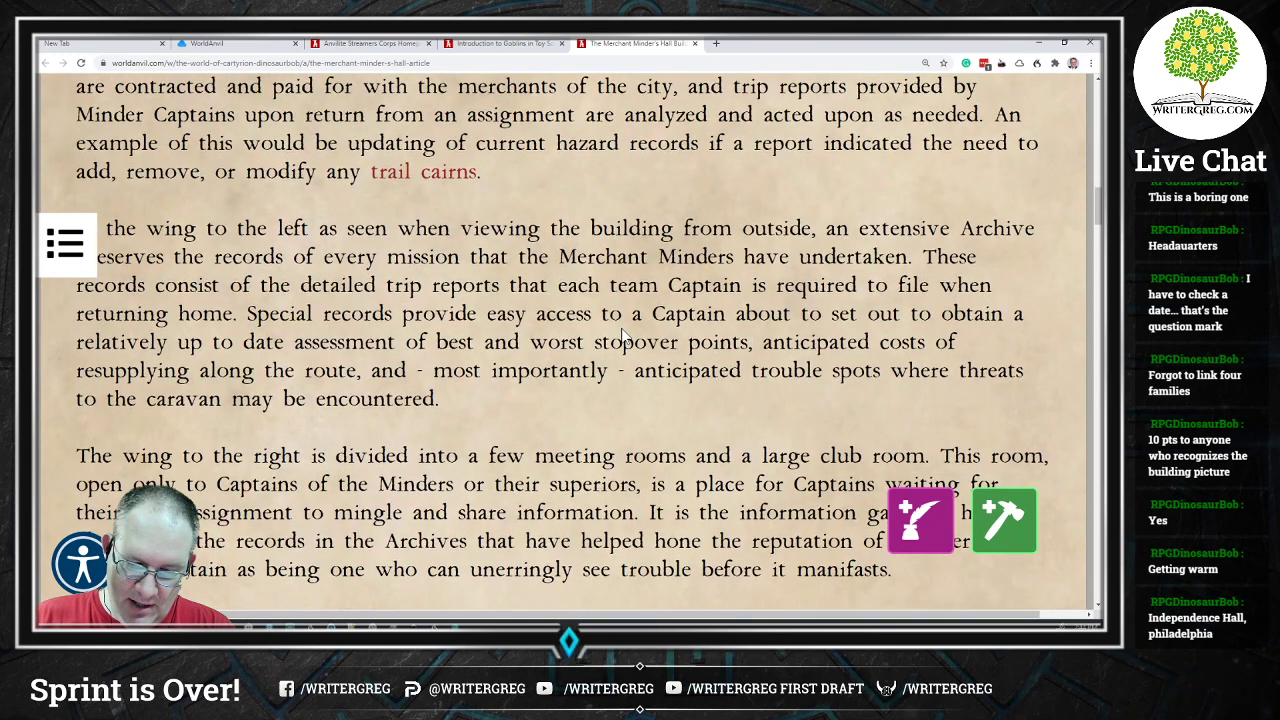
{"action": "scroll", "coordinate": [622, 335], "scroll_direction": "up", "scroll_amount": 4}
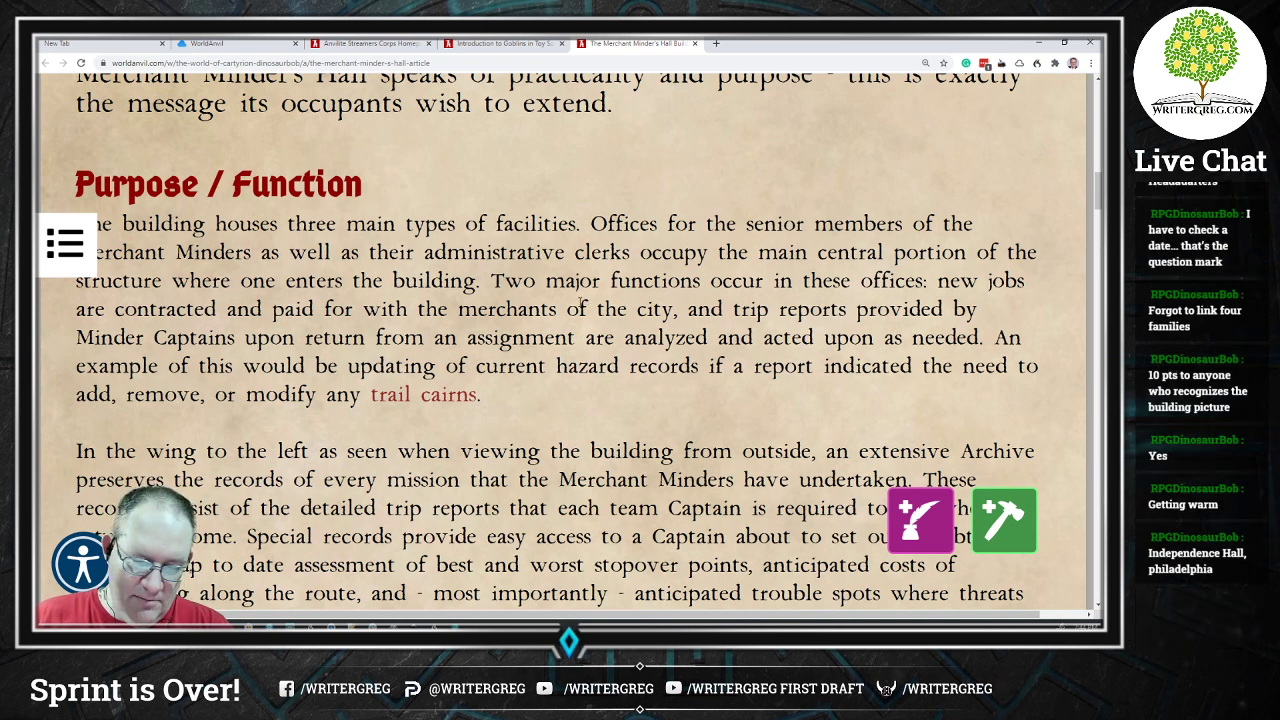
{"action": "scroll", "coordinate": [659, 372], "scroll_direction": "up", "scroll_amount": 12}
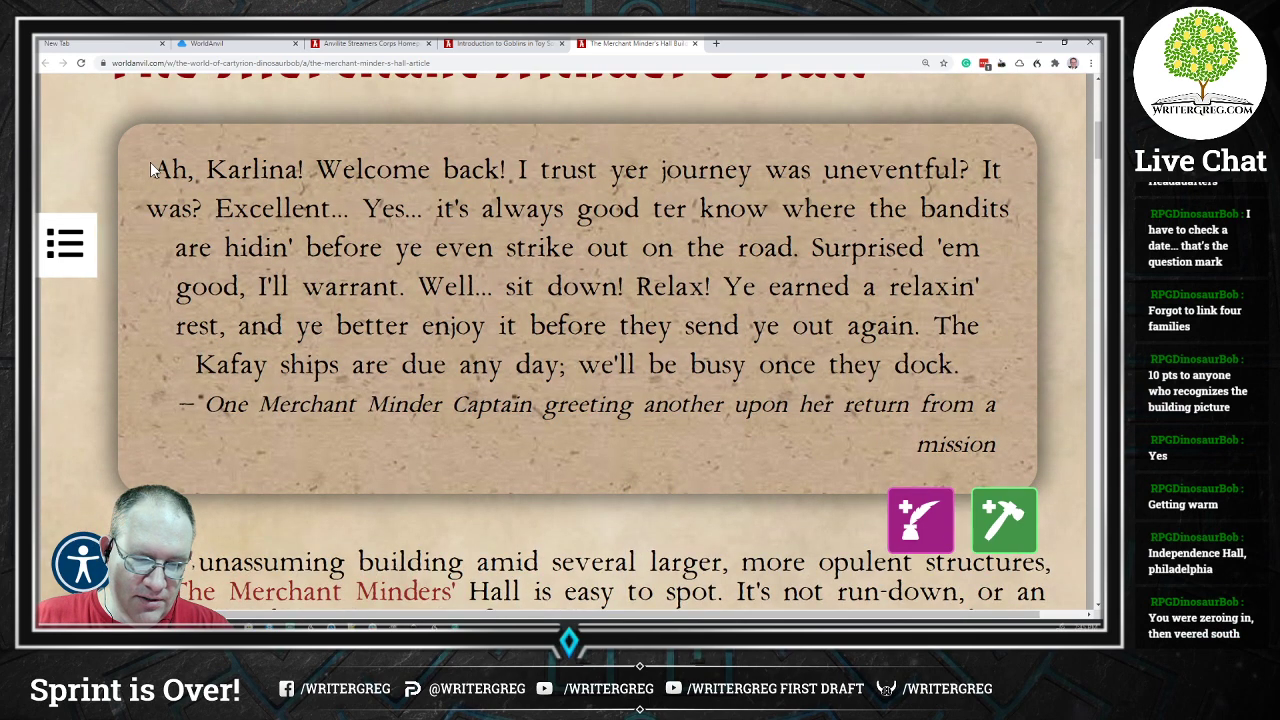
{"action": "left_click_drag", "start_coordinate": [150, 170], "coordinate": [410, 286]}
{"action": "left_click", "coordinate": [410, 238]}
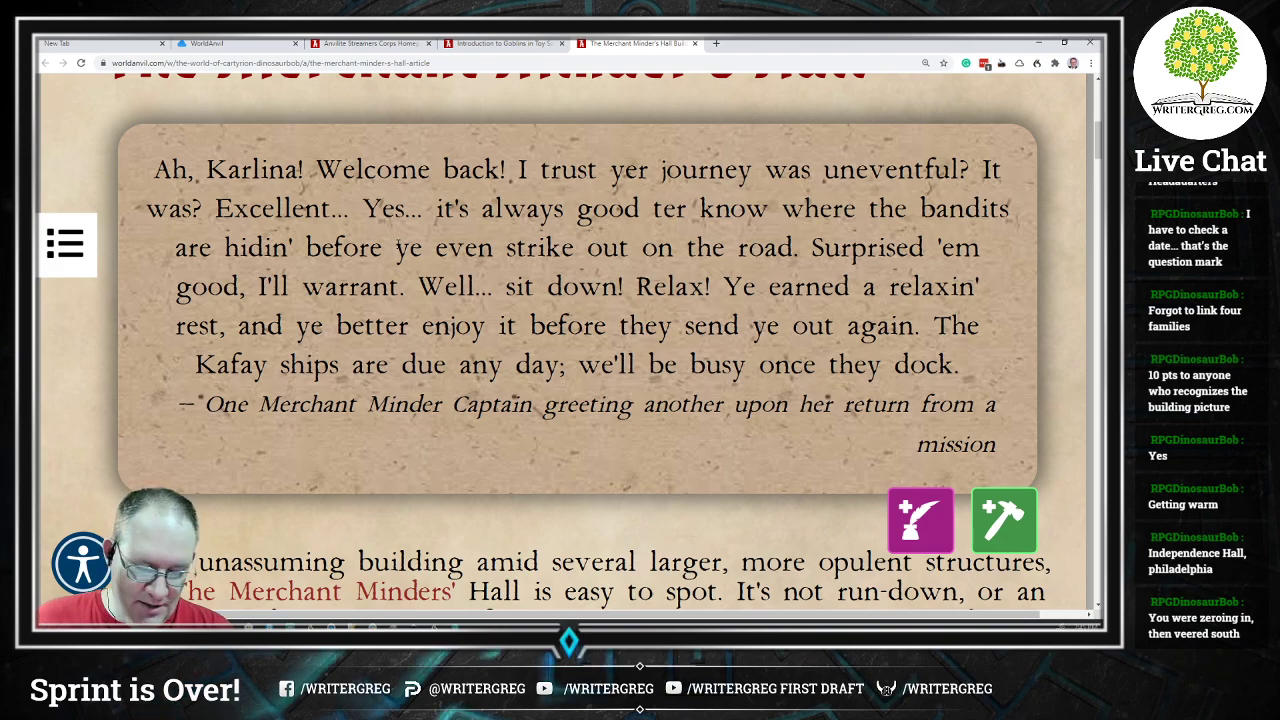
Step: Look over the Architecture section and the hall's illustration again, returning to the Purpose / Function text
{"action": "scroll", "coordinate": [403, 308], "scroll_direction": "down", "scroll_amount": 20}
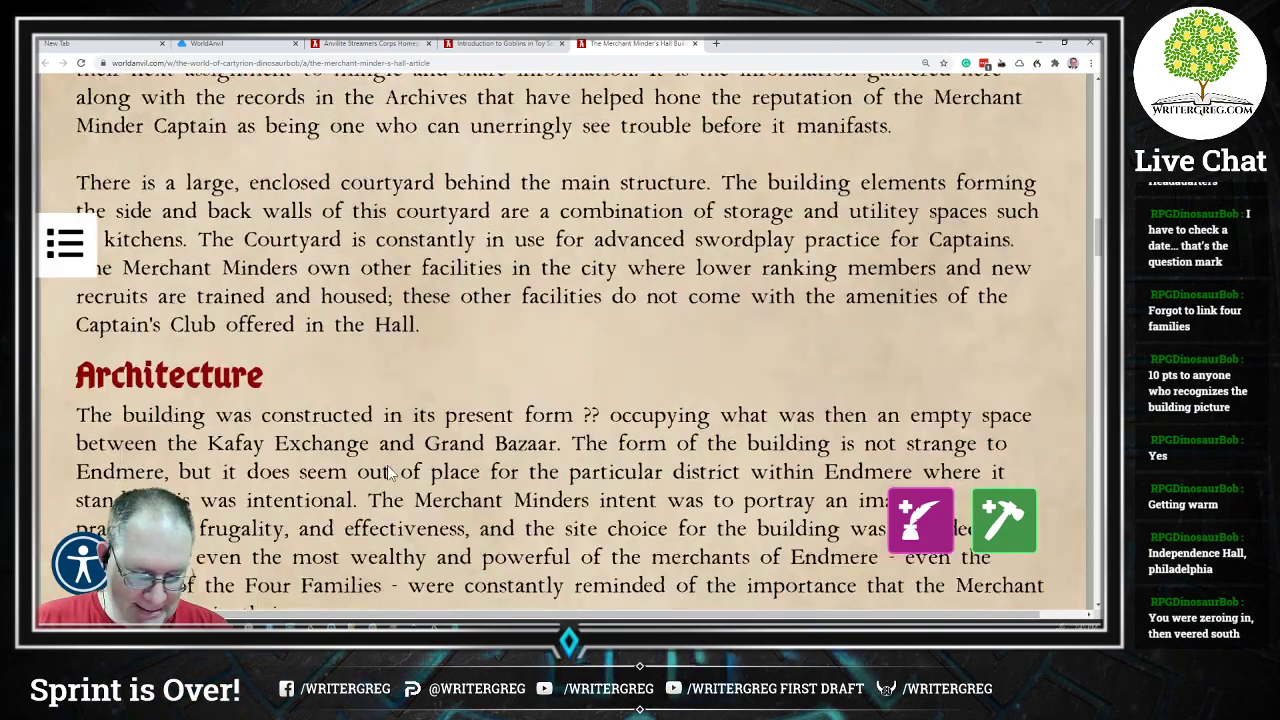
{"action": "scroll", "coordinate": [410, 466], "scroll_direction": "down", "scroll_amount": 2}
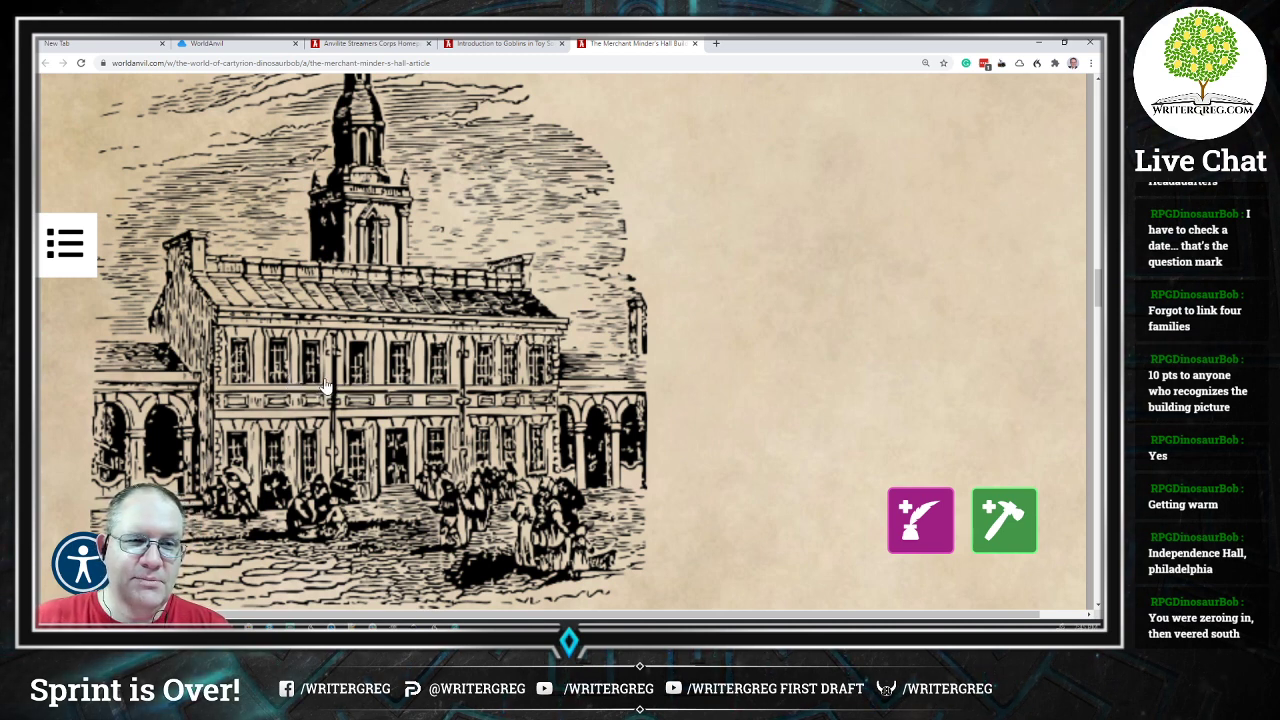
{"action": "scroll", "coordinate": [452, 352], "scroll_direction": "up", "scroll_amount": 6}
{"action": "scroll", "coordinate": [452, 350], "scroll_direction": "up", "scroll_amount": 10}
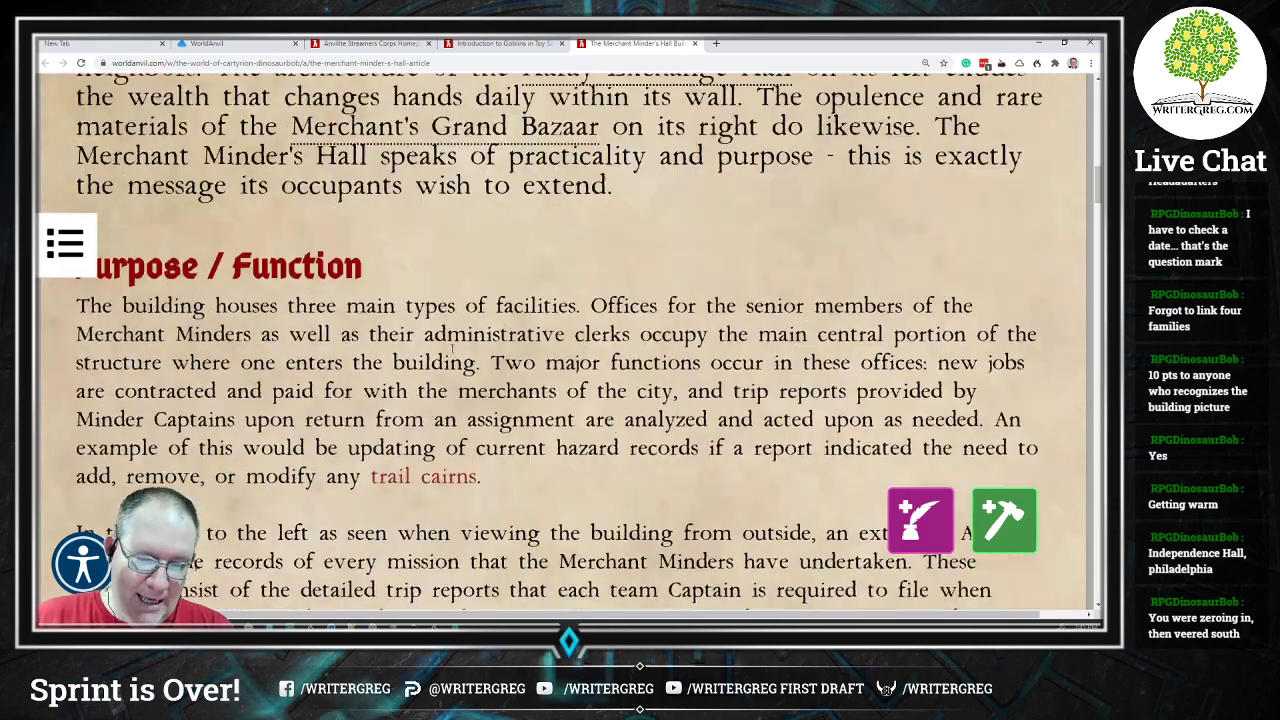
{"action": "scroll", "coordinate": [468, 313], "scroll_direction": "down", "scroll_amount": 1}
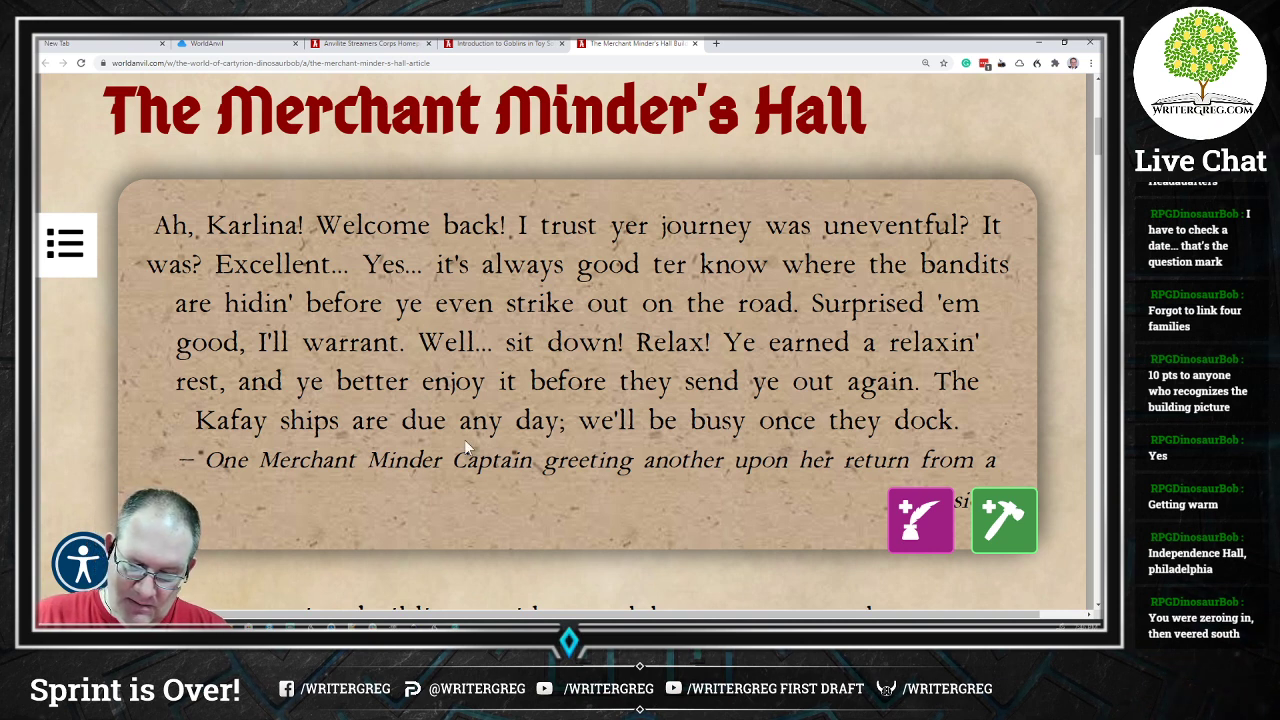
Step: Highlight the dialect words "ye" and "yer" in the opening quote to examine the captain's manner of speech
{"action": "double_click", "coordinate": [310, 381]}
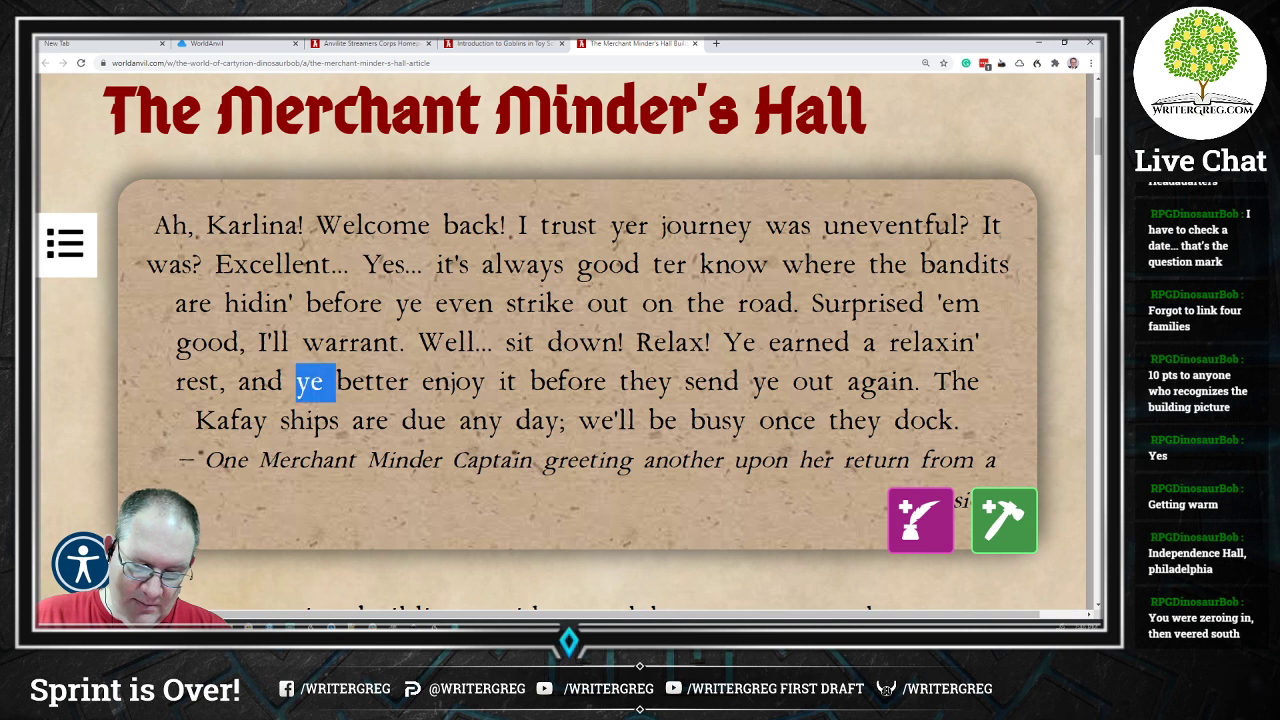
{"action": "left_click_drag", "start_coordinate": [297, 381], "coordinate": [323, 381]}
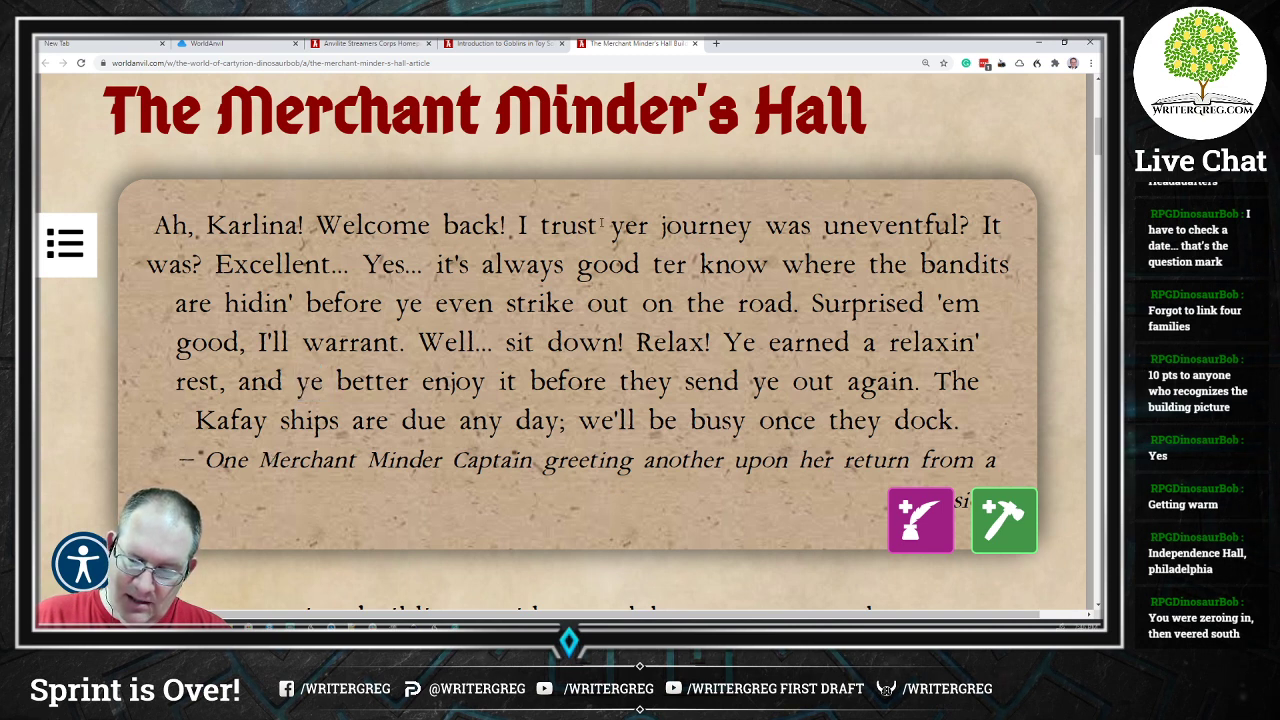
{"action": "left_click_drag", "start_coordinate": [598, 226], "coordinate": [650, 226]}
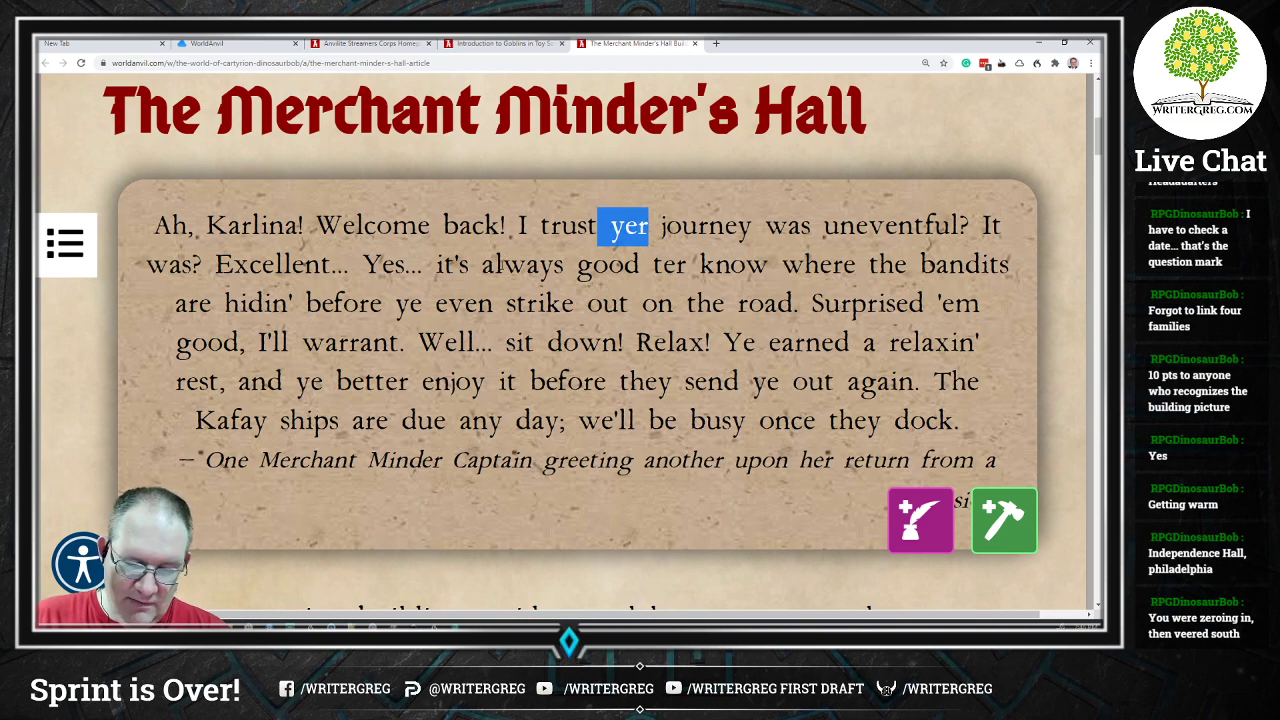
Step: Examine the dialect in the closing merchant's quote, highlighting contractions such as "'n'" and "an'", and clear the highlight
{"action": "scroll", "coordinate": [488, 340], "scroll_direction": "down", "scroll_amount": 15}
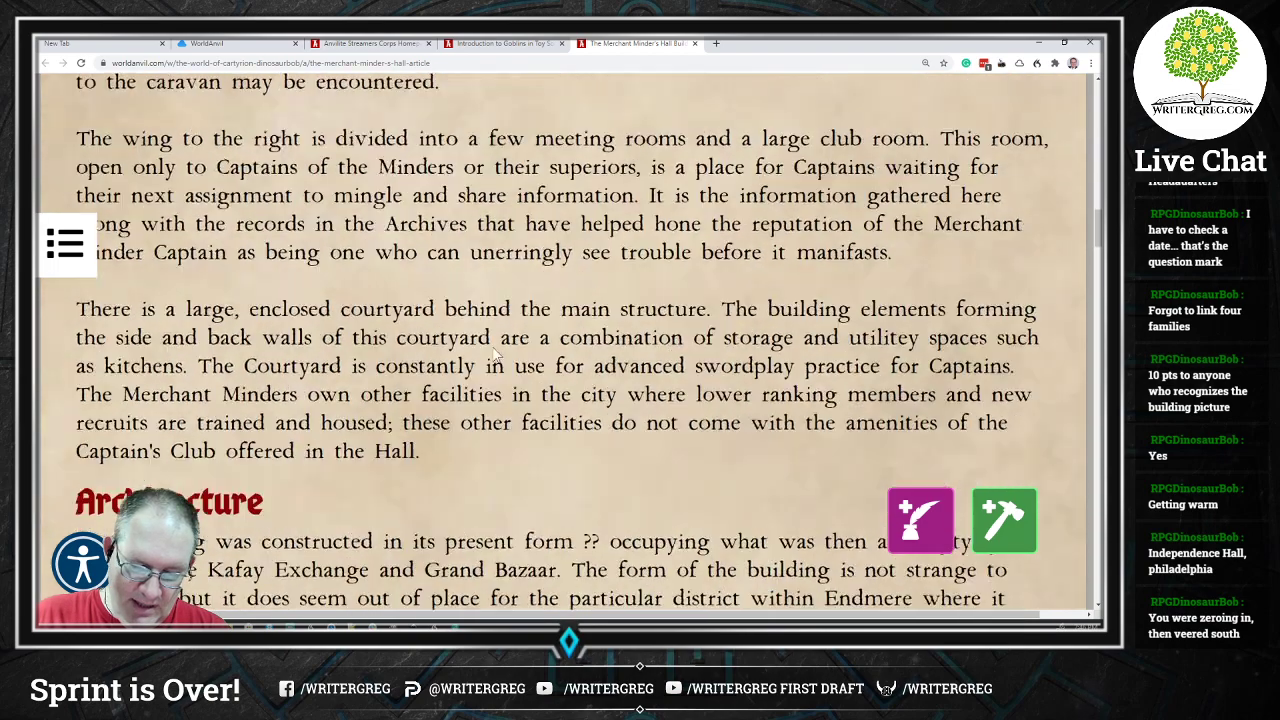
{"action": "scroll", "coordinate": [492, 348], "scroll_direction": "down", "scroll_amount": 10}
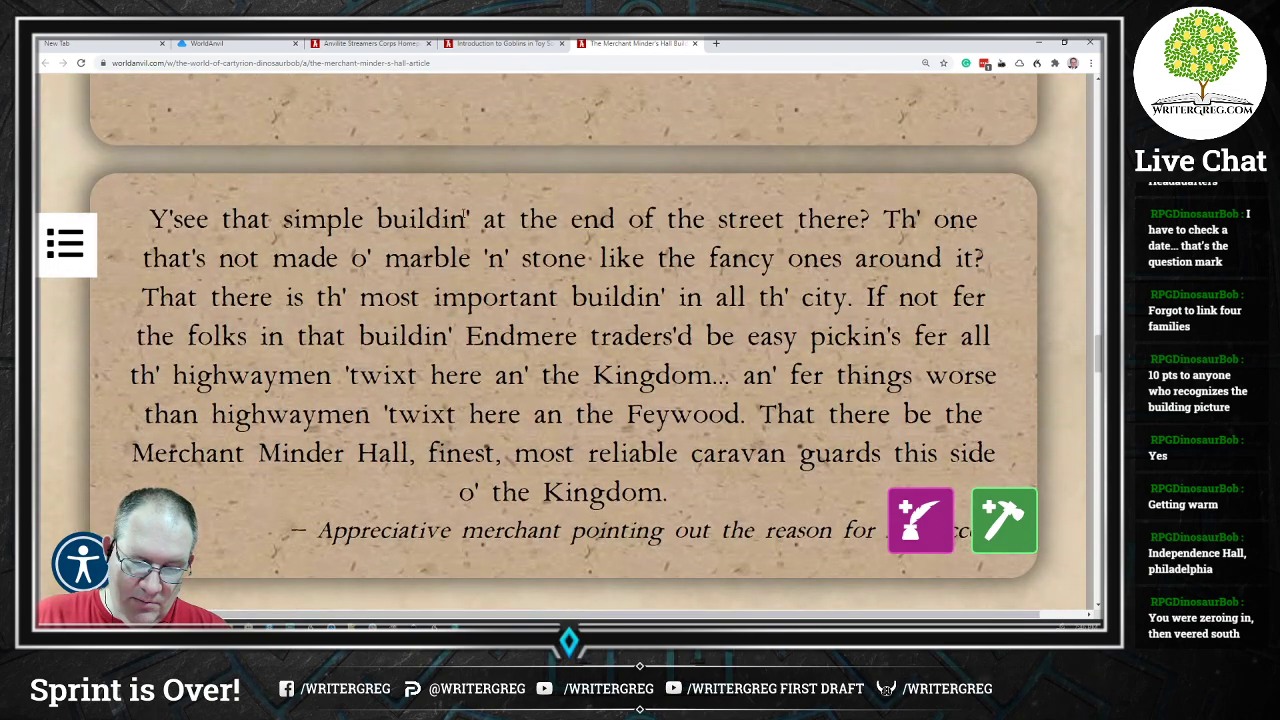
{"action": "double_click", "coordinate": [466, 218]}
{"action": "left_click_drag", "start_coordinate": [484, 258], "coordinate": [510, 257]}
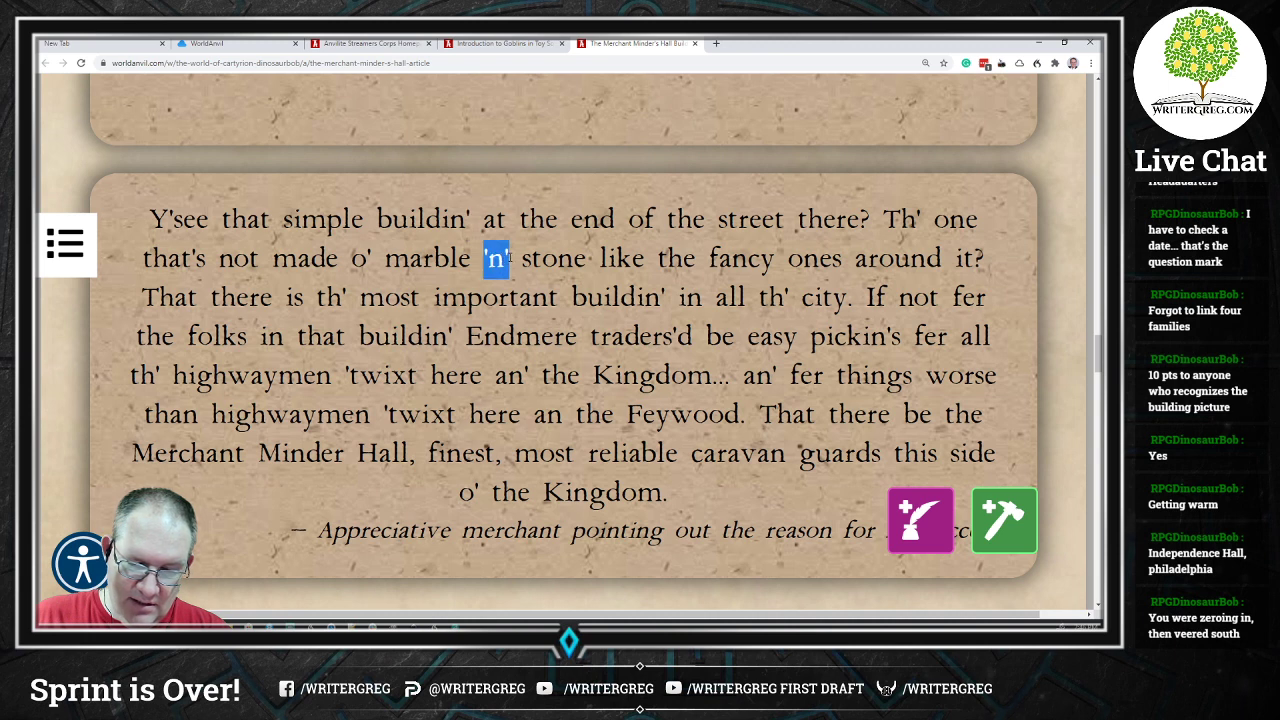
{"action": "left_click_drag", "start_coordinate": [673, 300], "coordinate": [662, 297]}
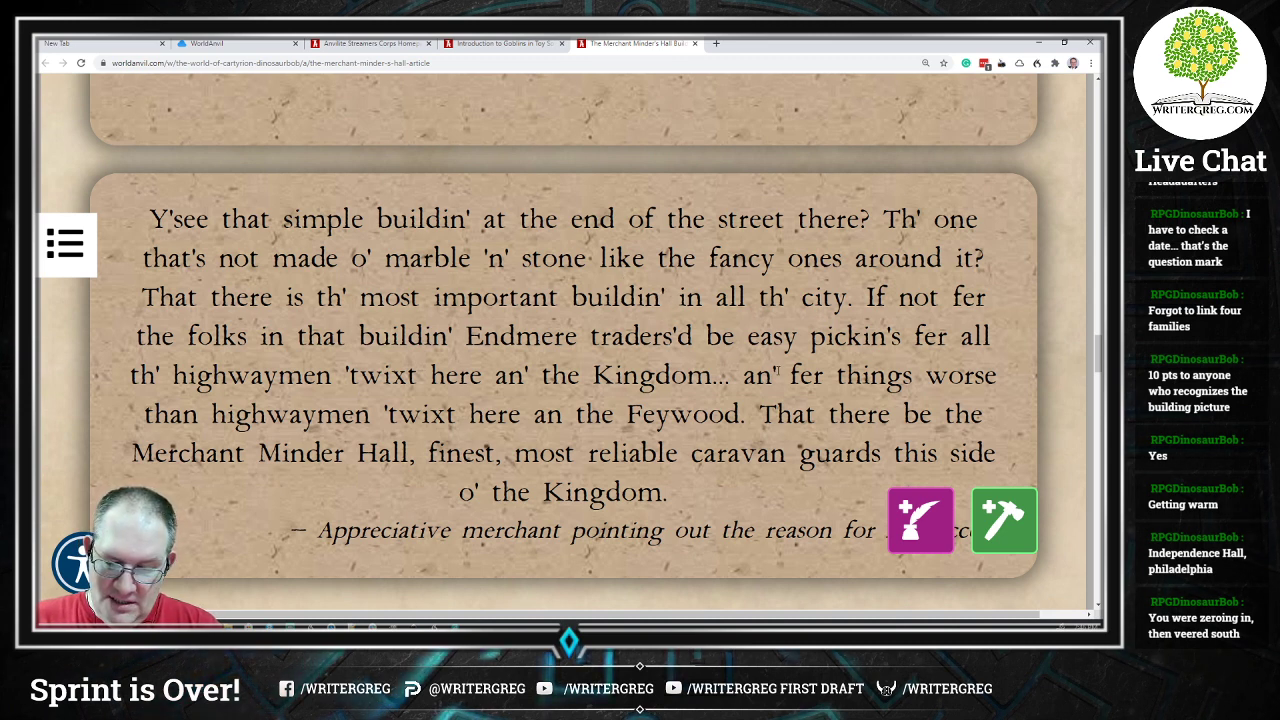
{"action": "double_click", "coordinate": [758, 375]}
{"action": "left_click", "coordinate": [758, 375]}
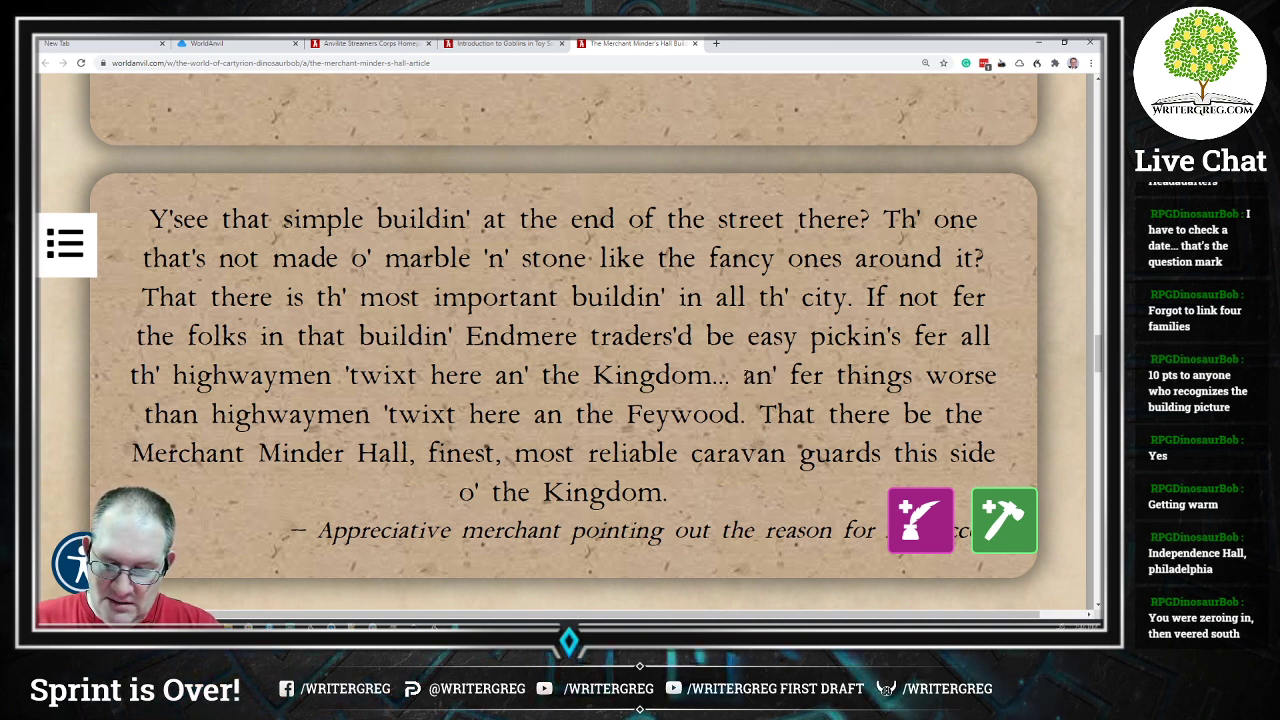
{"action": "left_click_drag", "start_coordinate": [742, 375], "coordinate": [782, 375]}
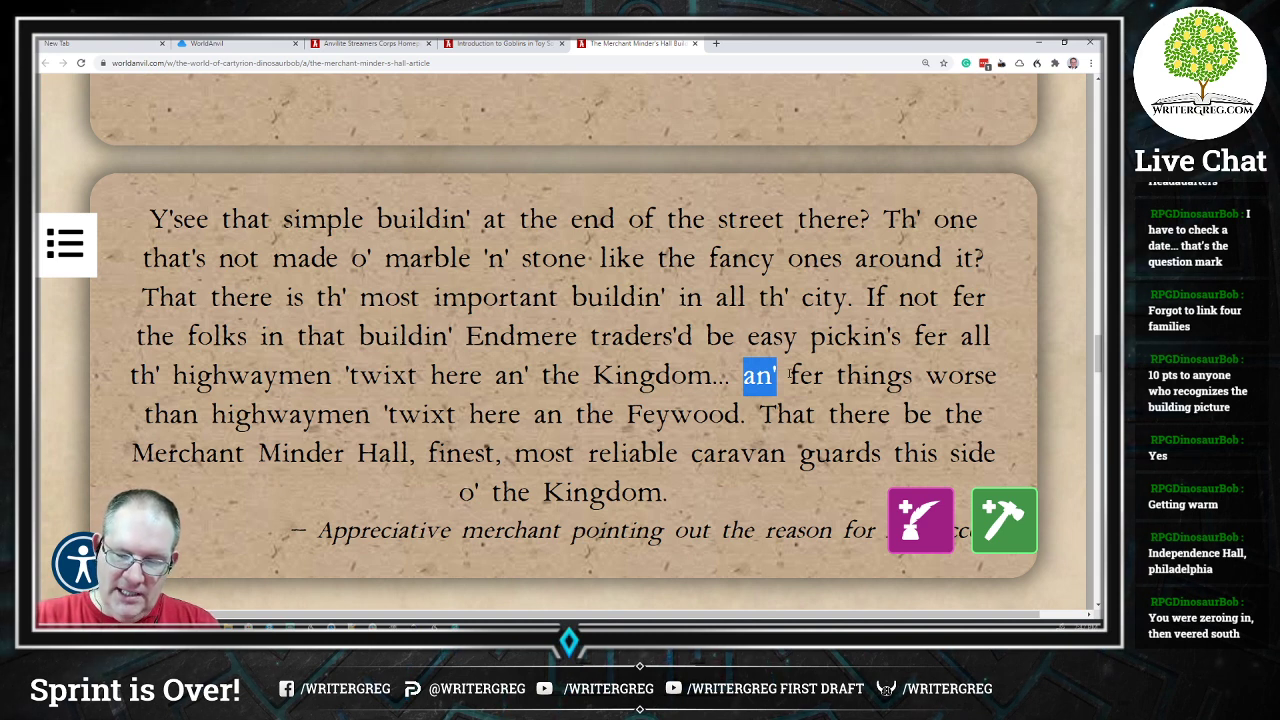
{"action": "left_click", "coordinate": [188, 250]}
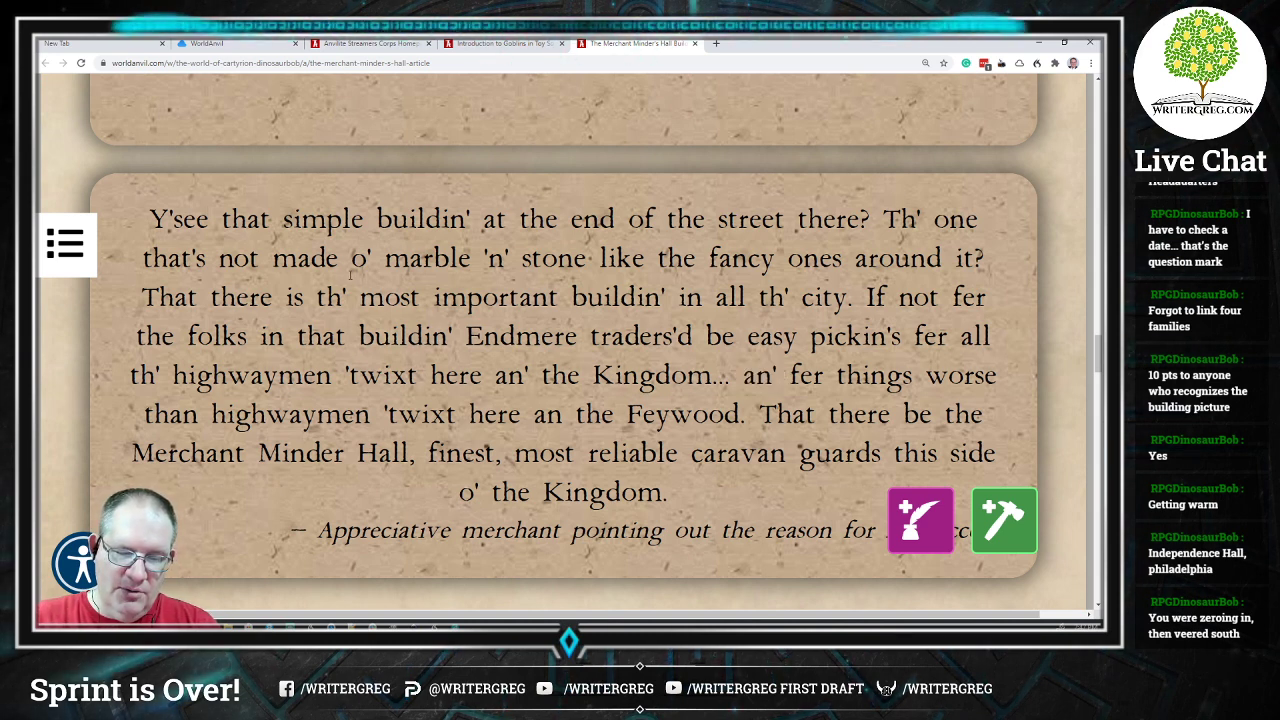
Step: Highlight the whole closing quote and its "Appreciative merchant" attribution to compare the speaker with the dialect, and clear the selection
{"action": "left_click_drag", "start_coordinate": [148, 217], "coordinate": [772, 505]}
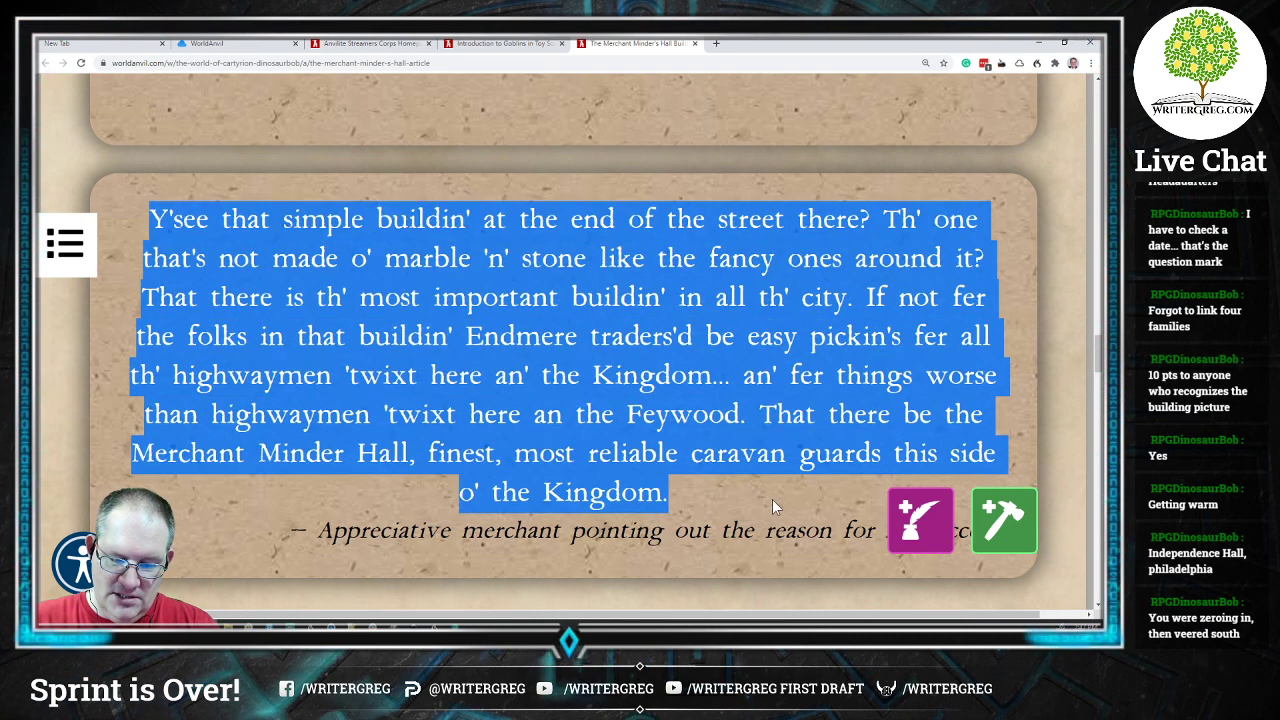
{"action": "left_click", "coordinate": [655, 380]}
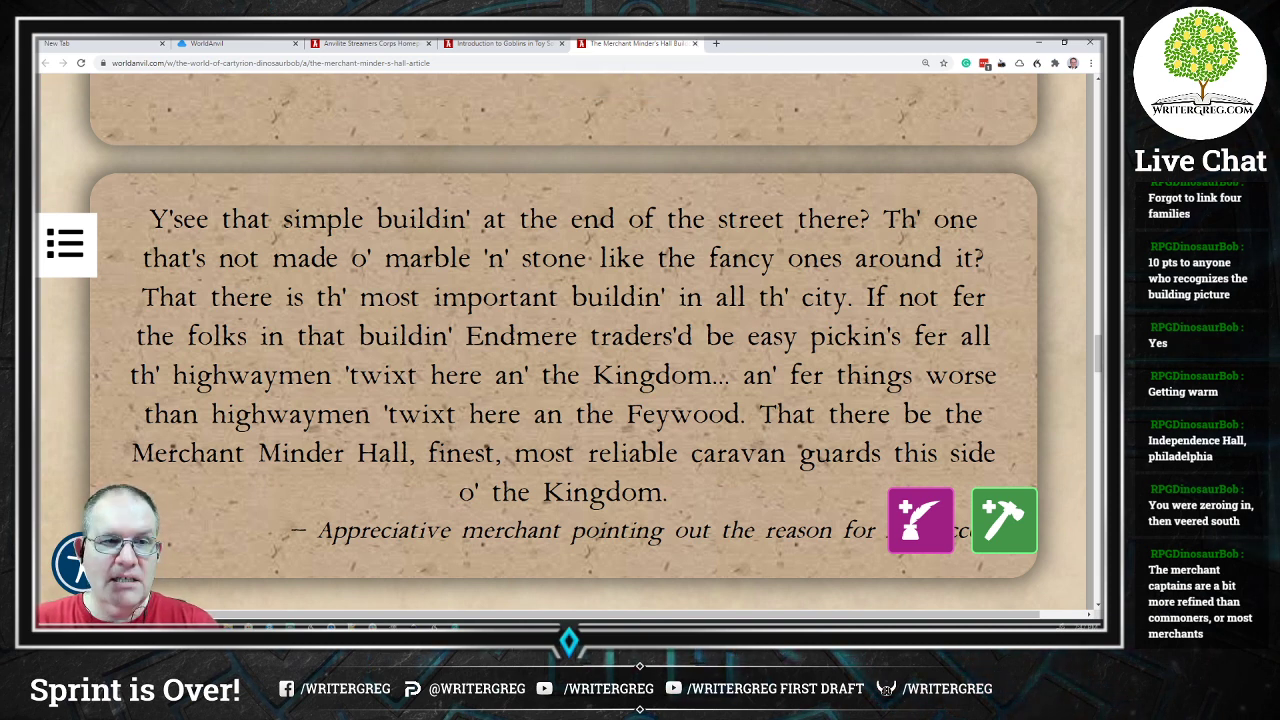
{"action": "left_click_drag", "start_coordinate": [330, 531], "coordinate": [598, 531]}
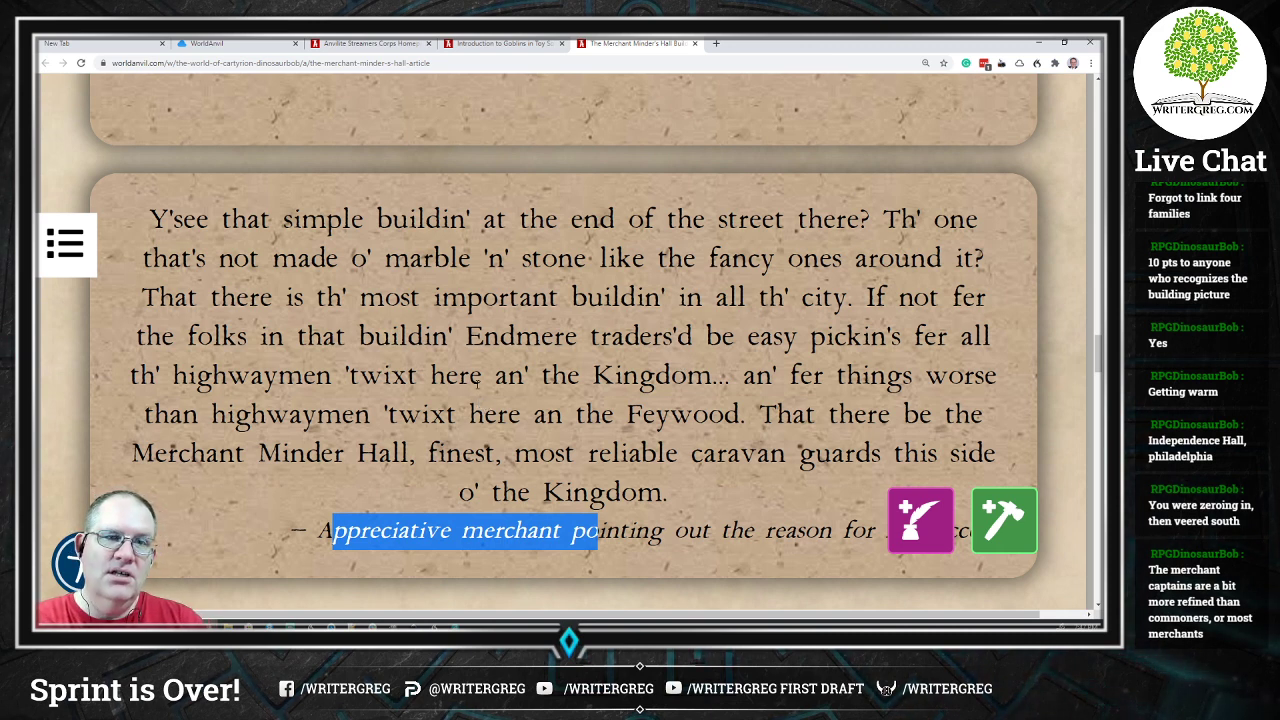
{"action": "left_click", "coordinate": [610, 557]}
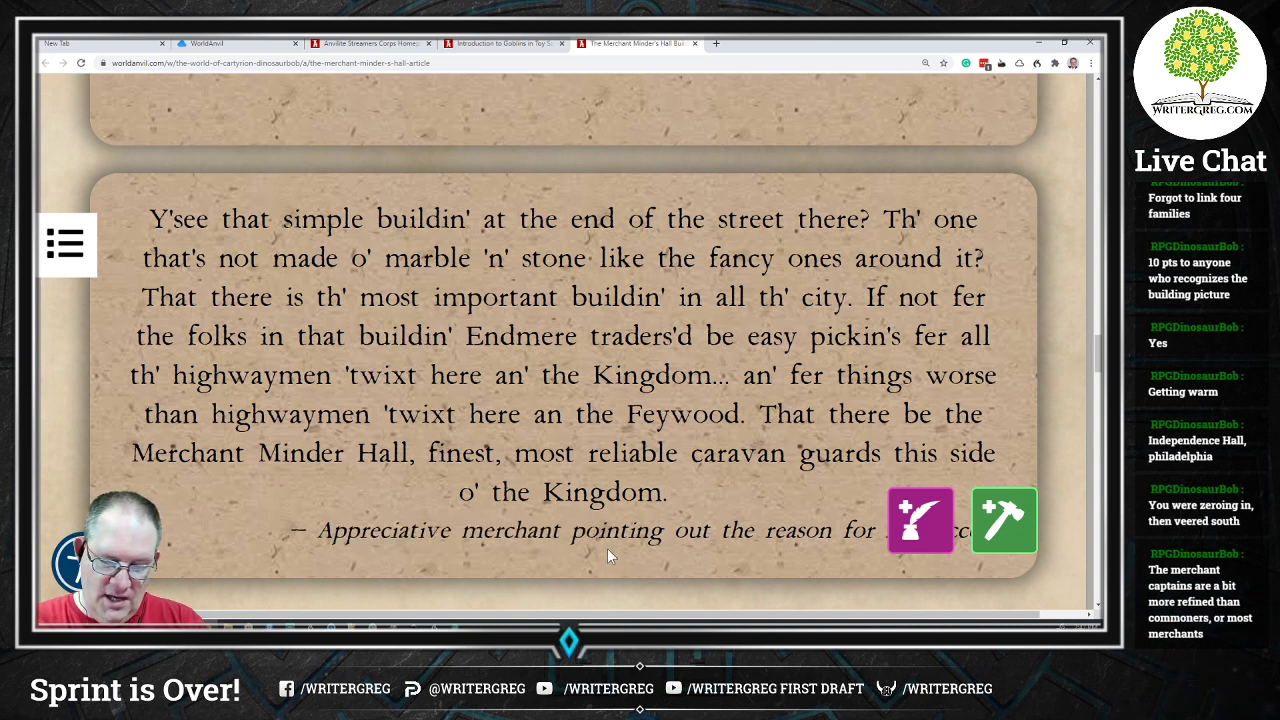
{"action": "left_click_drag", "start_coordinate": [316, 530], "coordinate": [572, 530]}
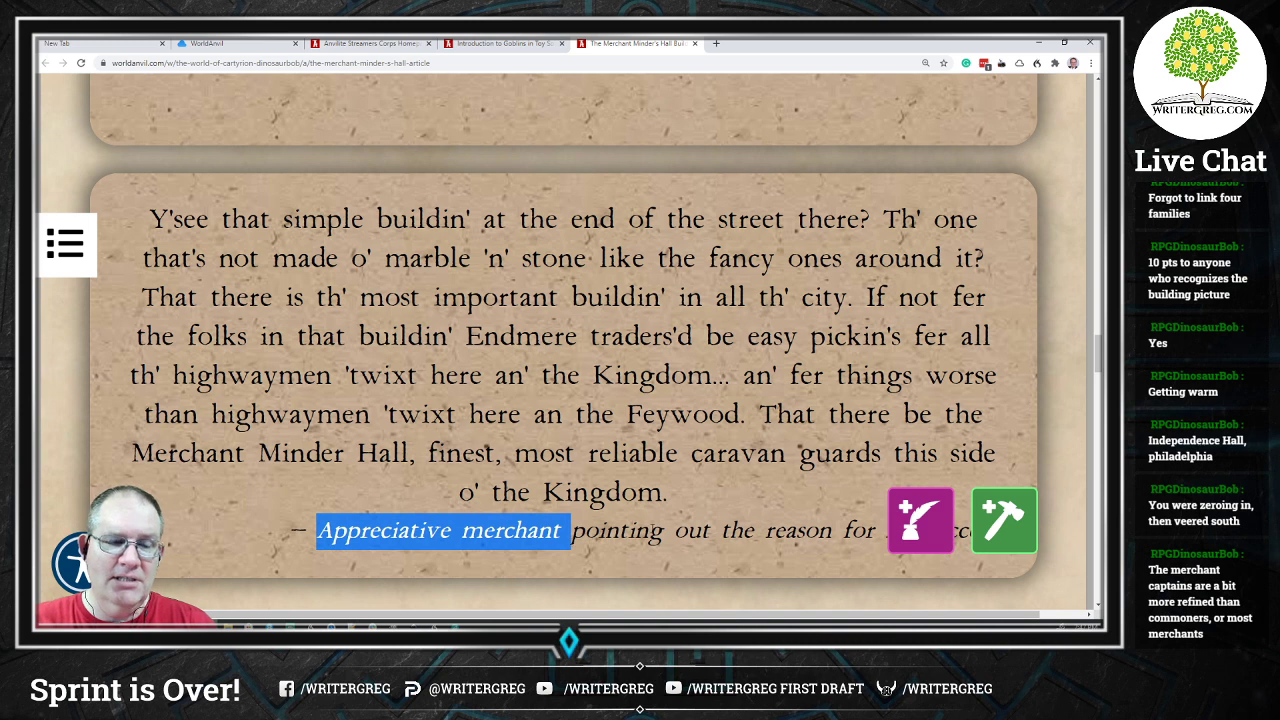
{"action": "left_click", "coordinate": [501, 463]}
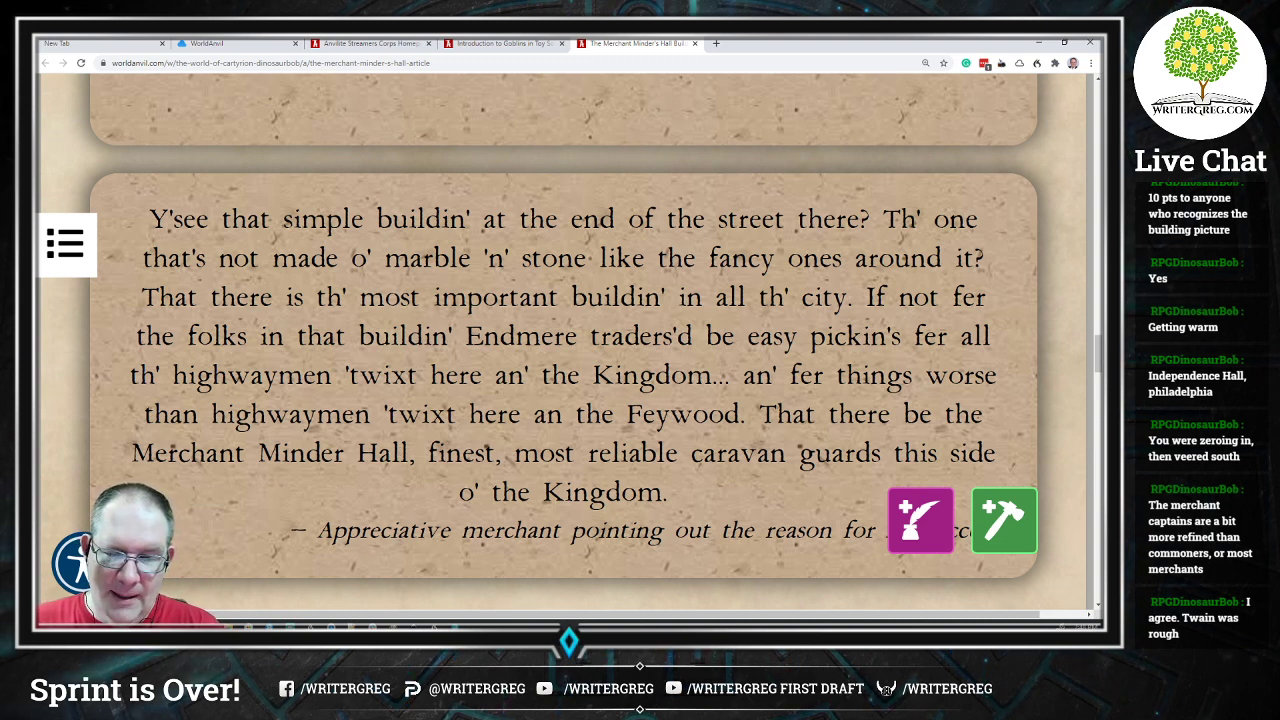
Step: Close the Merchant Minder's Hall article and the empty New Tab page, returning to the WorldAnvil bookmark collection
{"action": "left_click", "coordinate": [694, 44]}
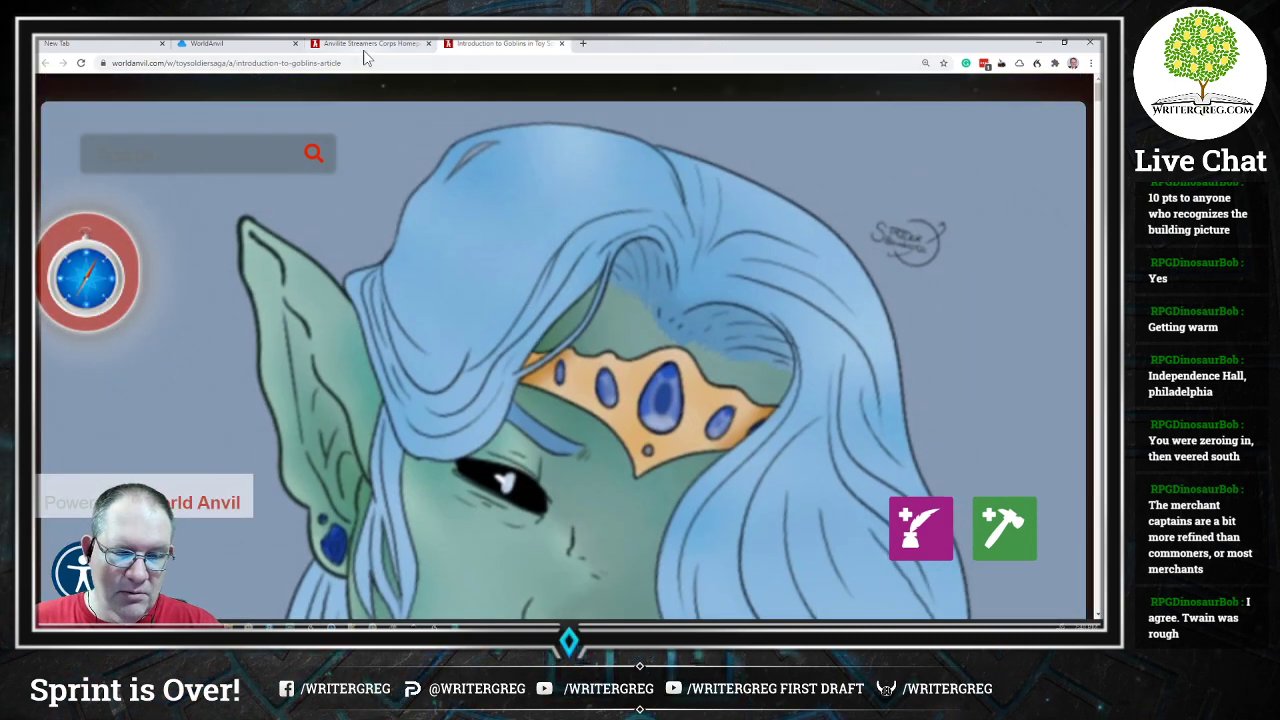
{"action": "left_click", "coordinate": [370, 44]}
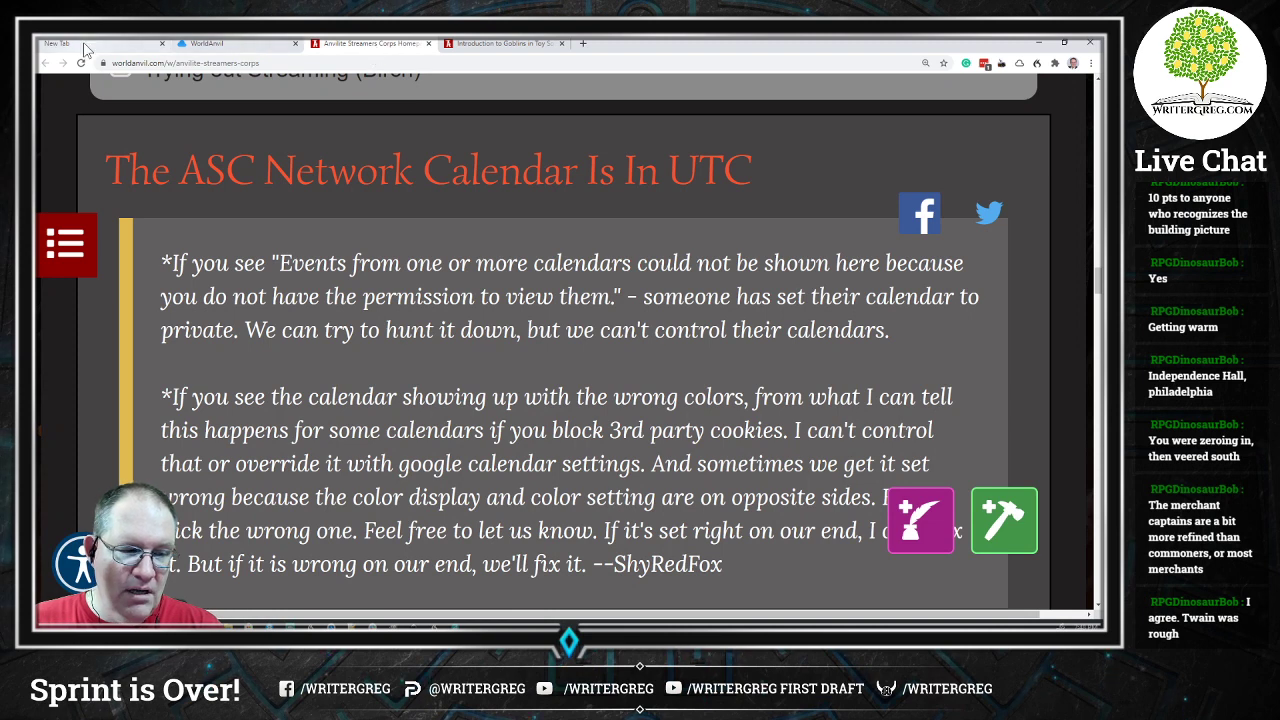
{"action": "left_click", "coordinate": [160, 44]}
{"action": "left_click", "coordinate": [162, 44]}
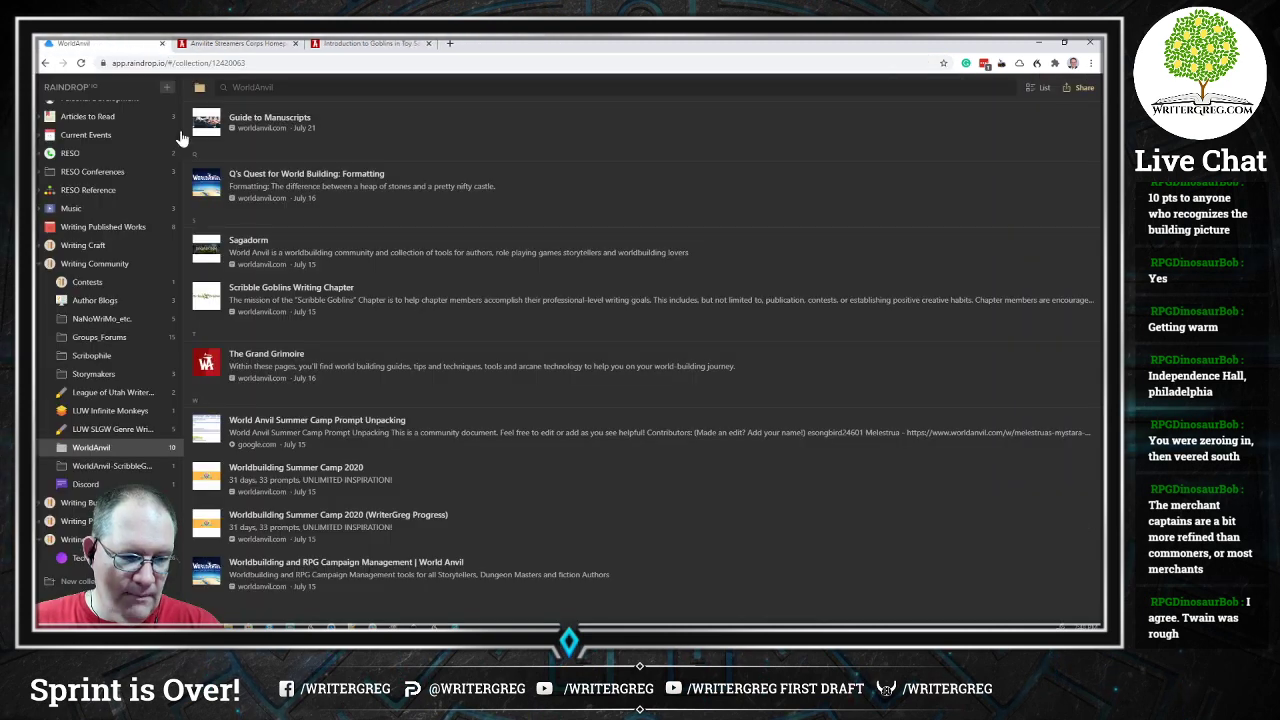
Step: Open the Worldbuilding Summer Camp 2020 (WriterGreg Progress) bookmark and review the remaining unwritten prompts at a smaller page zoom
{"action": "left_click", "coordinate": [420, 528]}
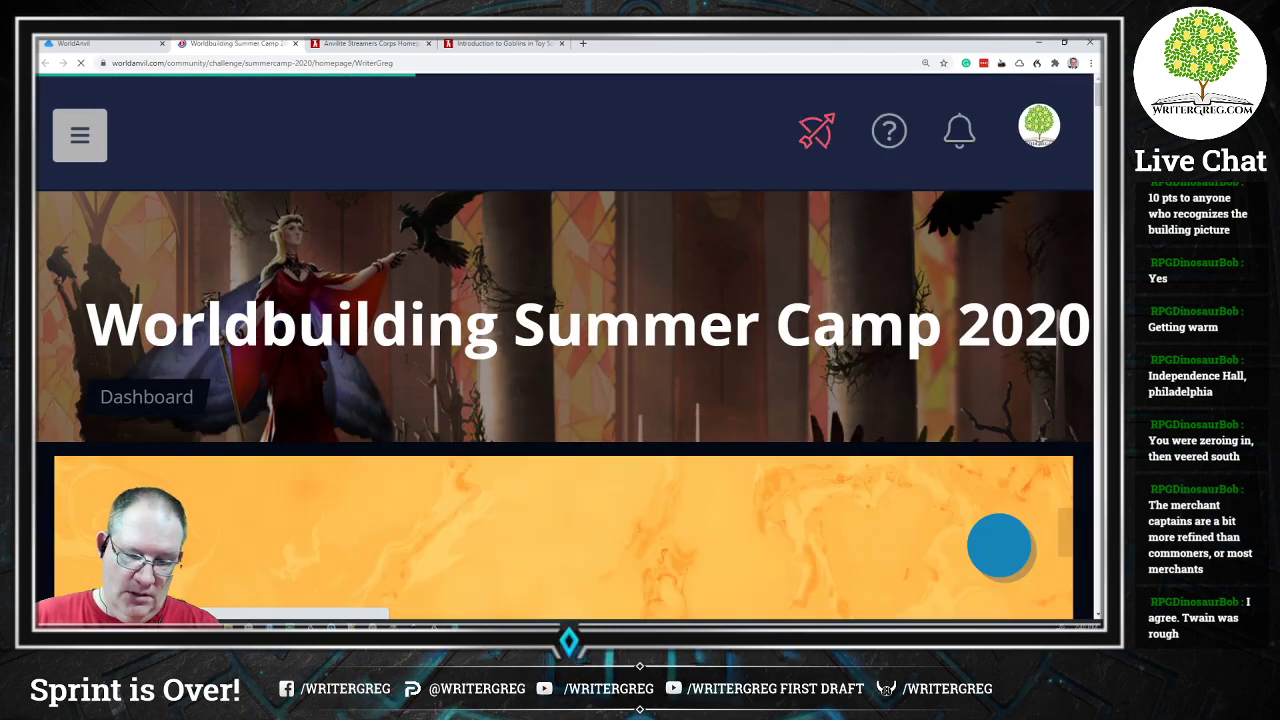
{"action": "scroll", "coordinate": [421, 340], "scroll_direction": "down", "scroll_amount": 5}
{"action": "scroll", "coordinate": [421, 340], "scroll_direction": "down", "scroll_amount": 10}
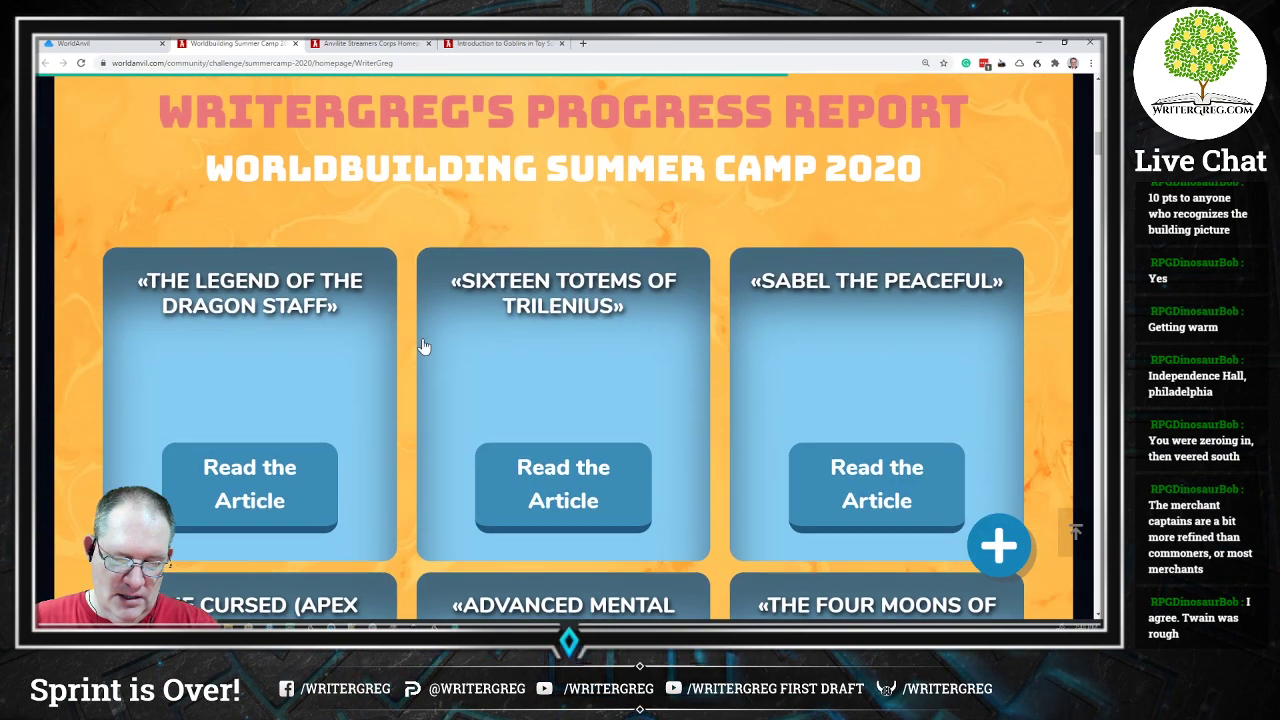
{"action": "scroll", "coordinate": [607, 347], "scroll_direction": "down", "scroll_amount": 15}
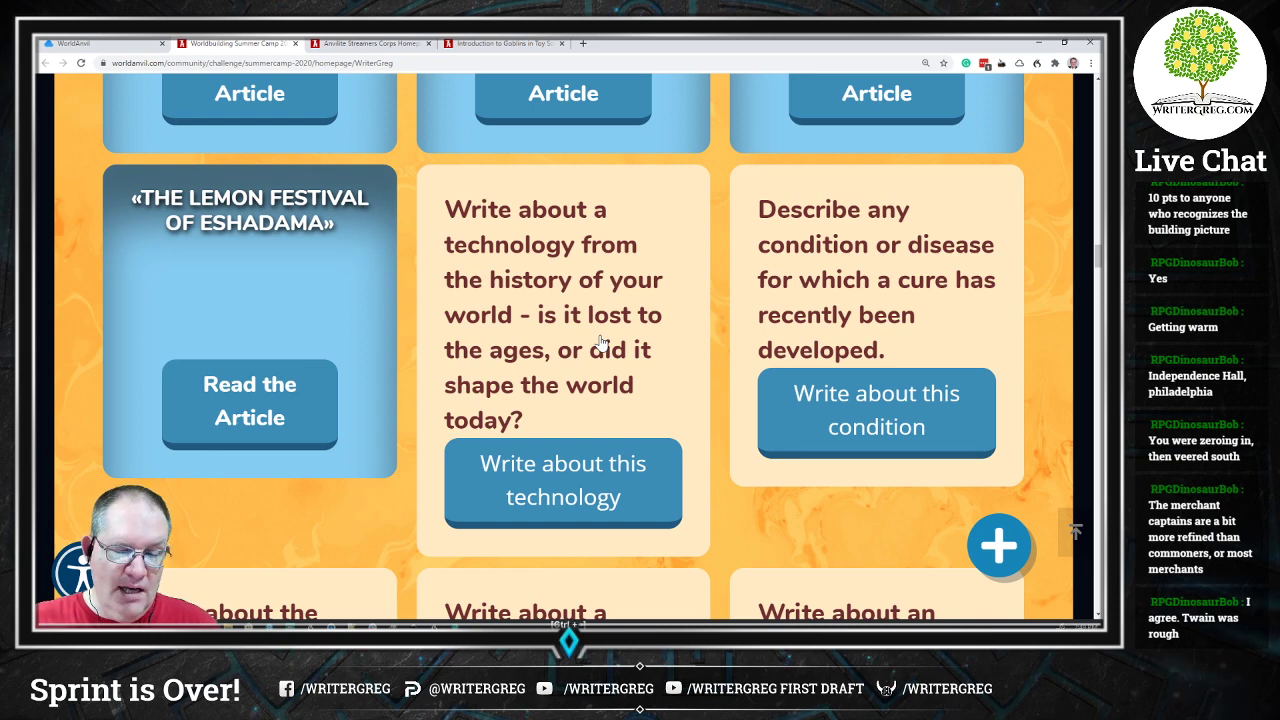
{"action": "scroll", "coordinate": [601, 343], "scroll_direction": "down", "scroll_amount": 4}
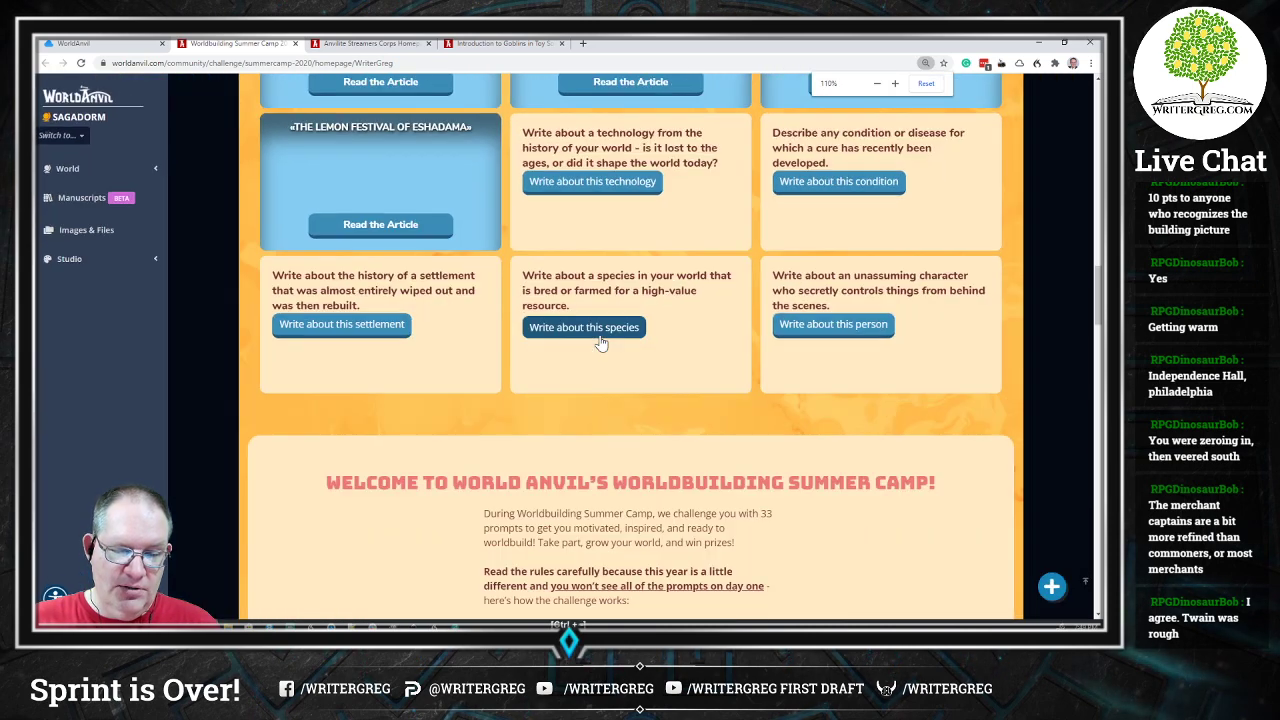
{"action": "scroll", "coordinate": [601, 343], "scroll_direction": "down", "scroll_amount": 1}
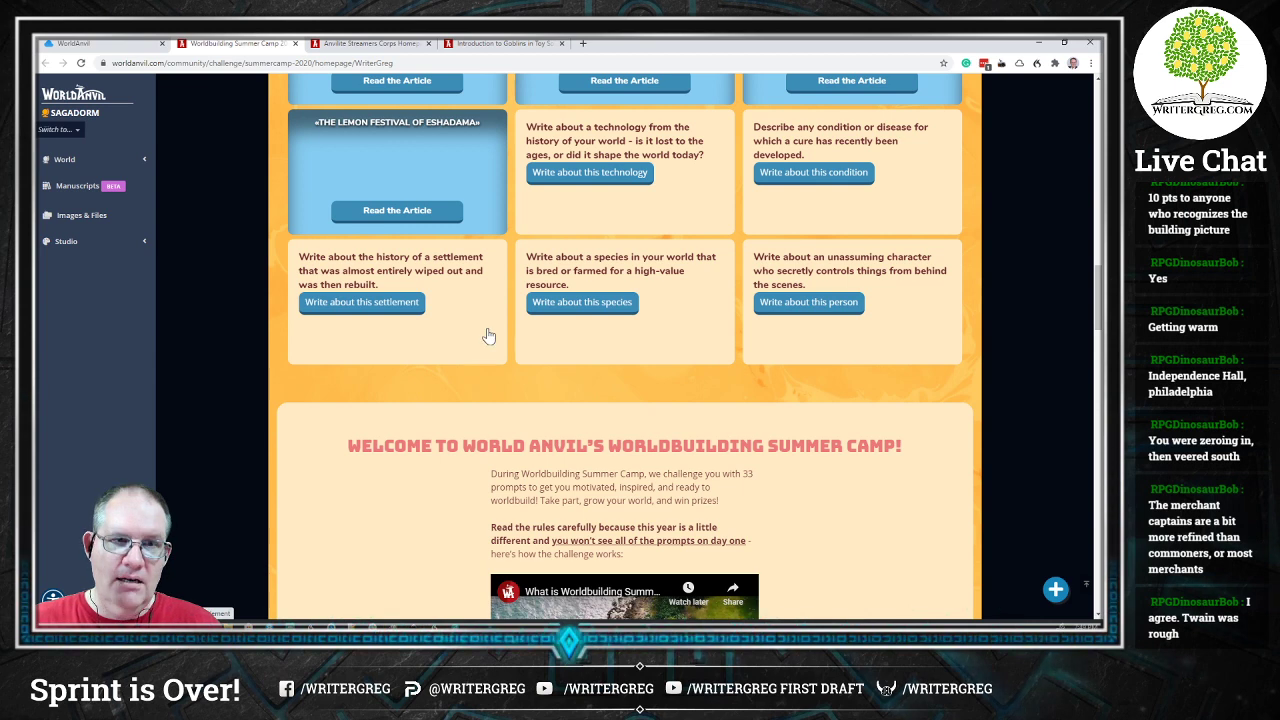
{"action": "scroll", "coordinate": [643, 310], "scroll_direction": "up", "scroll_amount": 1}
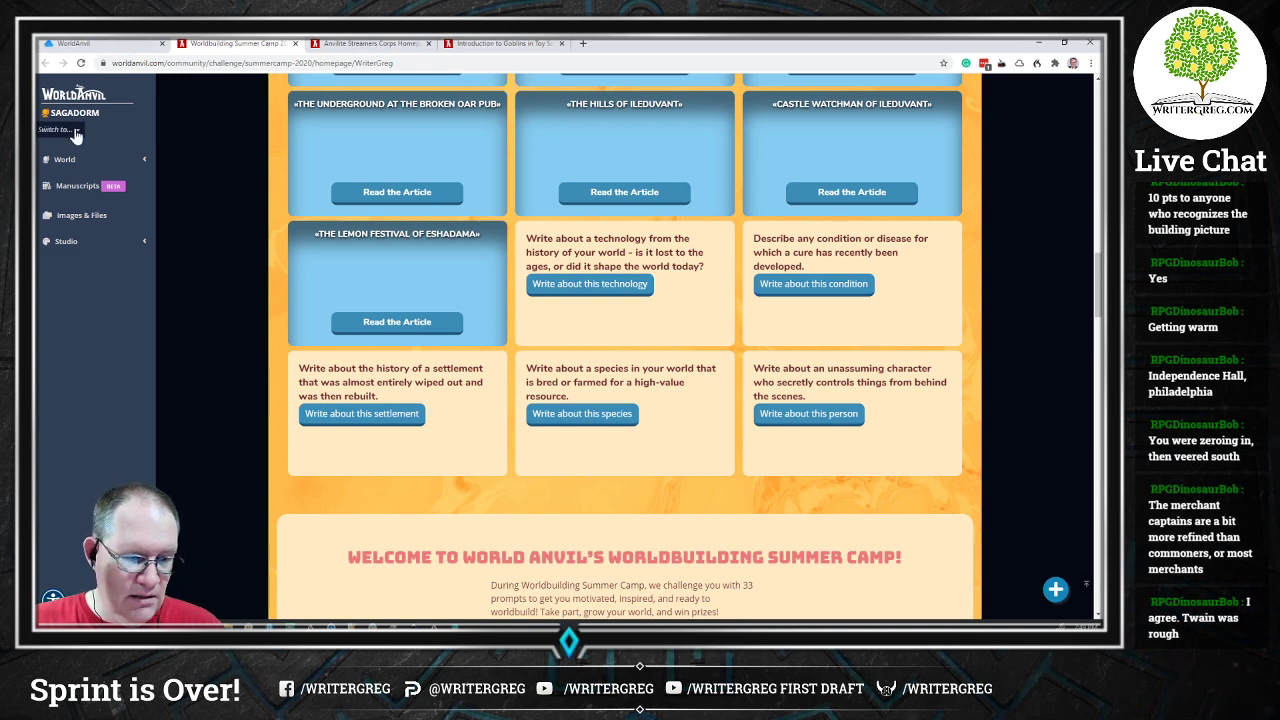
Step: Open the World Anvil dashboard in a new browser tab and switch to it
{"action": "right_click", "coordinate": [80, 95]}
{"action": "left_click", "coordinate": [120, 104]}
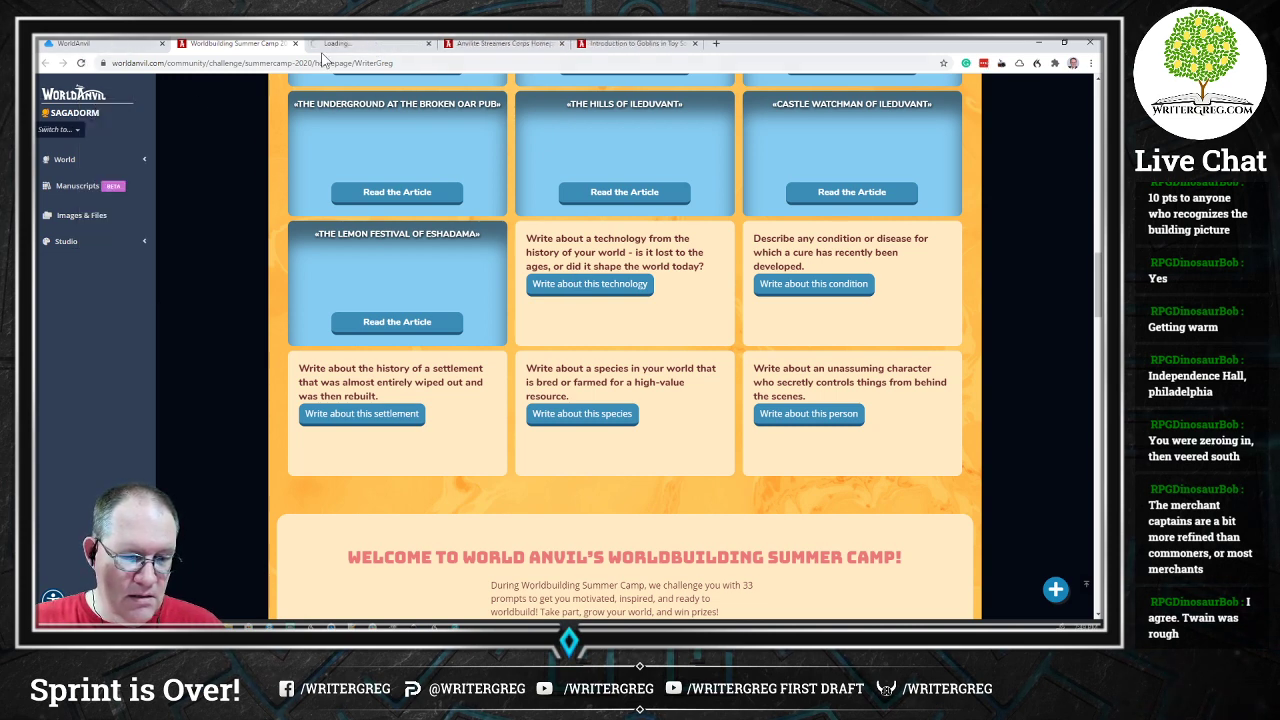
{"action": "left_click", "coordinate": [355, 46]}
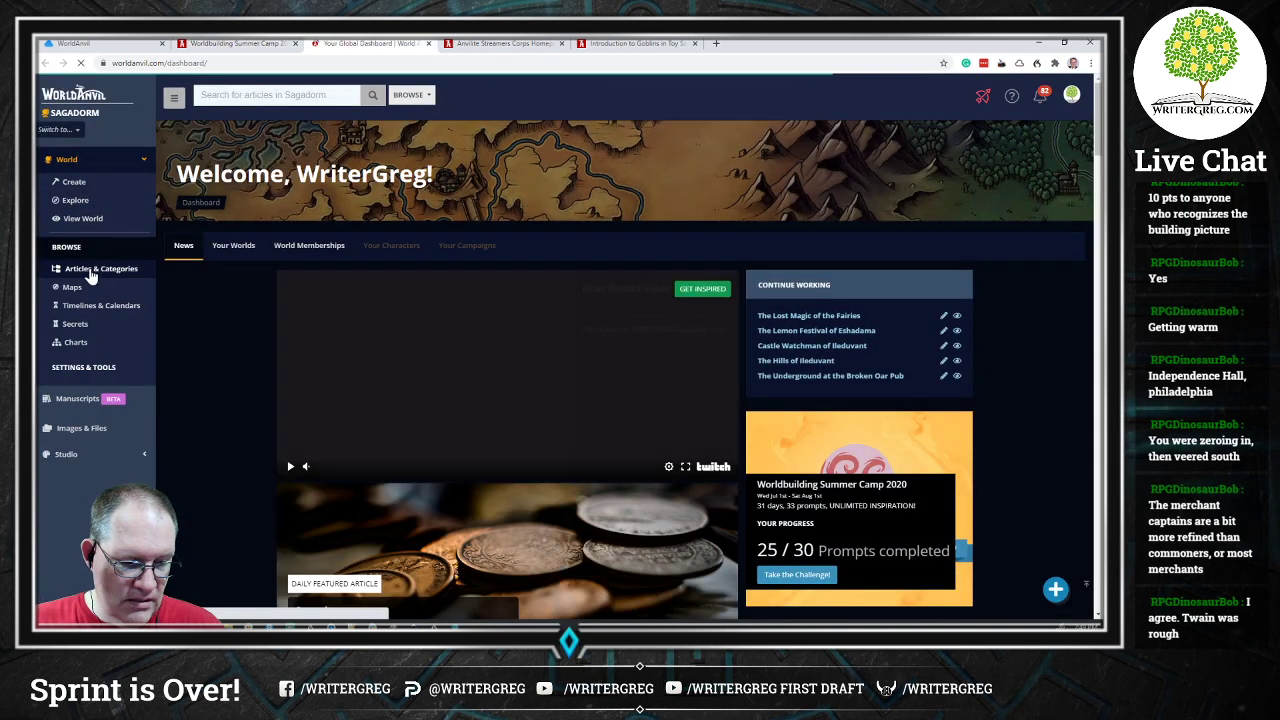
Step: Open The Lost Magic of the Fairies for editing from the world's articles list and submit it to the Summer Camp challenge
{"action": "left_click", "coordinate": [84, 267]}
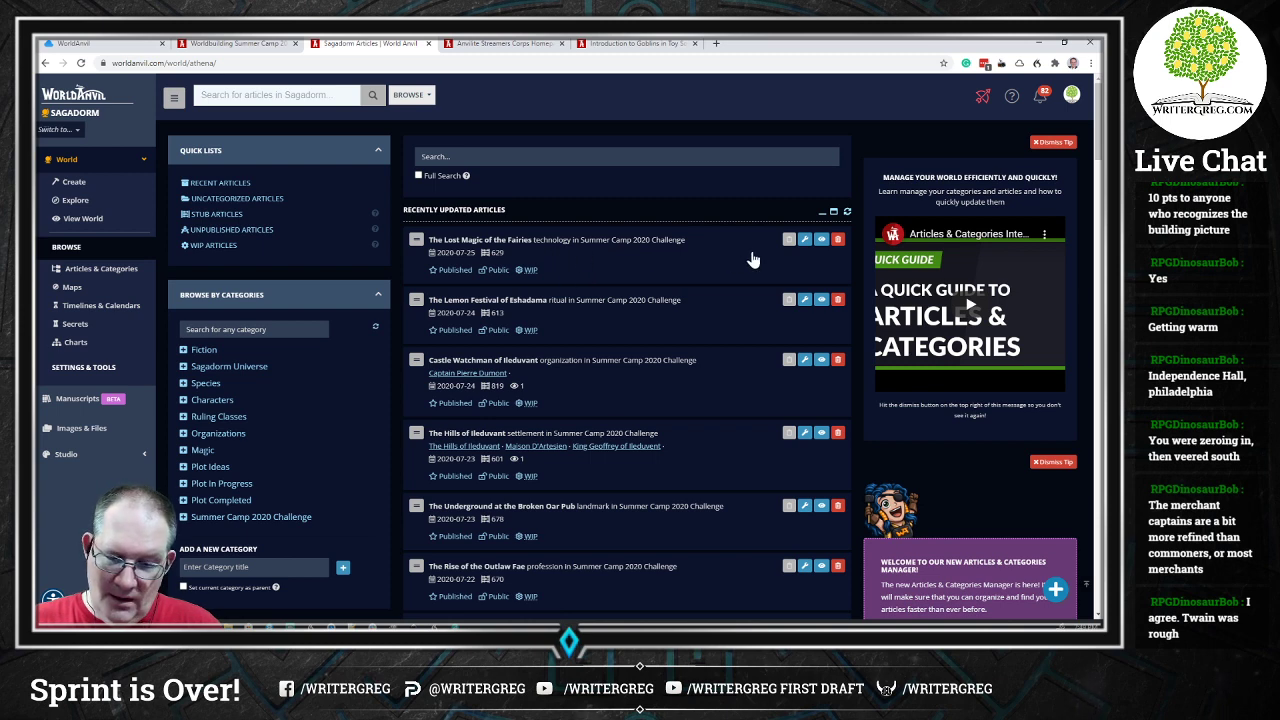
{"action": "left_click", "coordinate": [804, 241]}
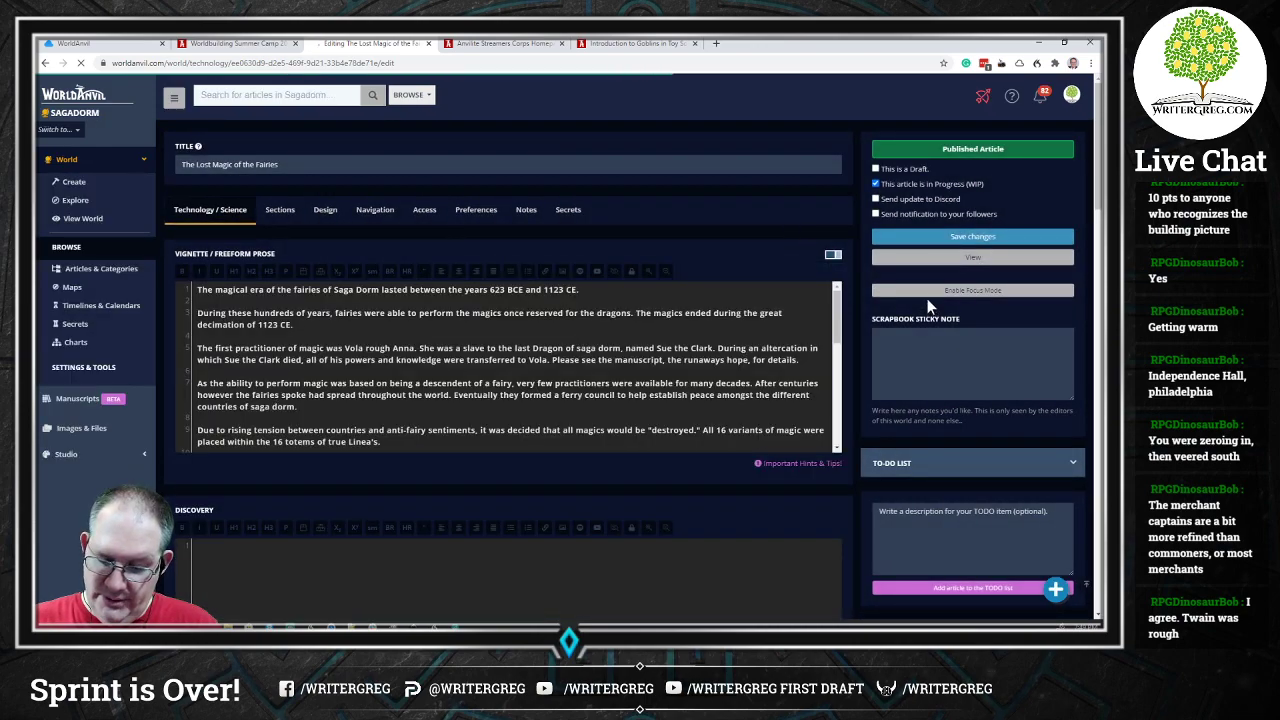
{"action": "scroll", "coordinate": [915, 275], "scroll_direction": "down", "scroll_amount": 4}
{"action": "left_click", "coordinate": [937, 337]}
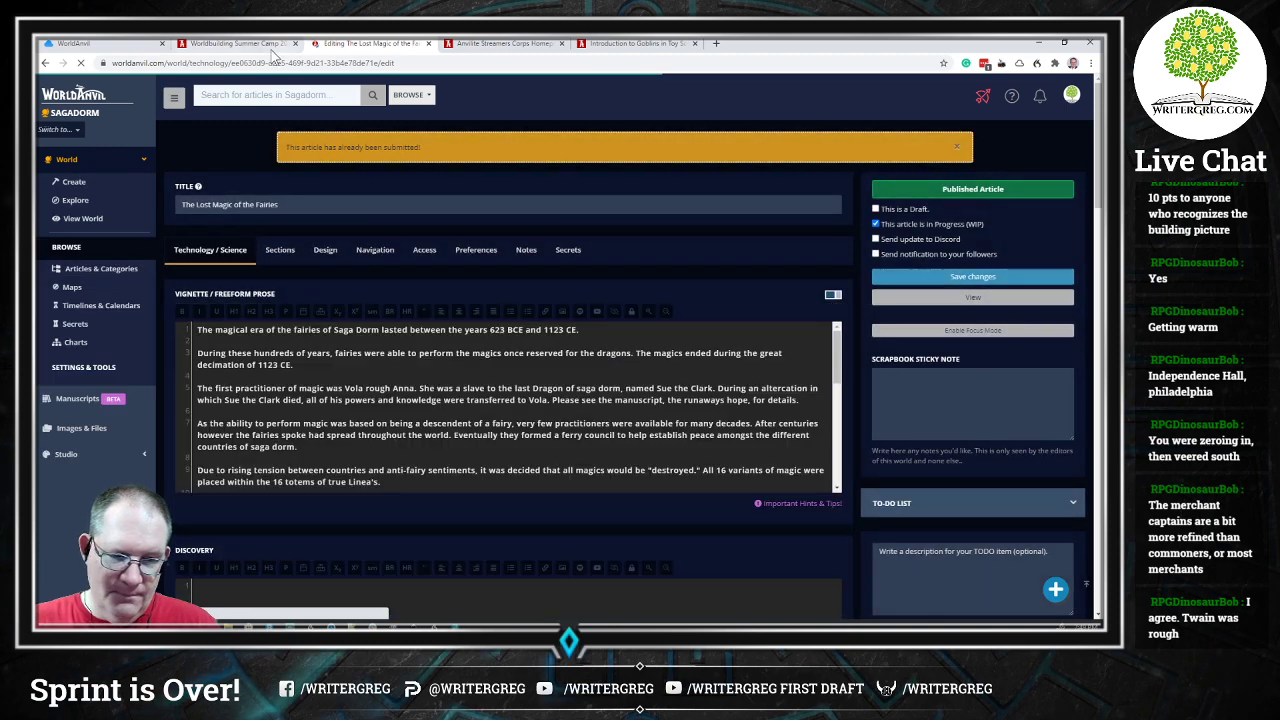
Step: Reload the Summer Camp progress page and start a condition article from the prompt about a recently developed cure
{"action": "left_click", "coordinate": [245, 43]}
{"action": "left_click", "coordinate": [82, 63]}
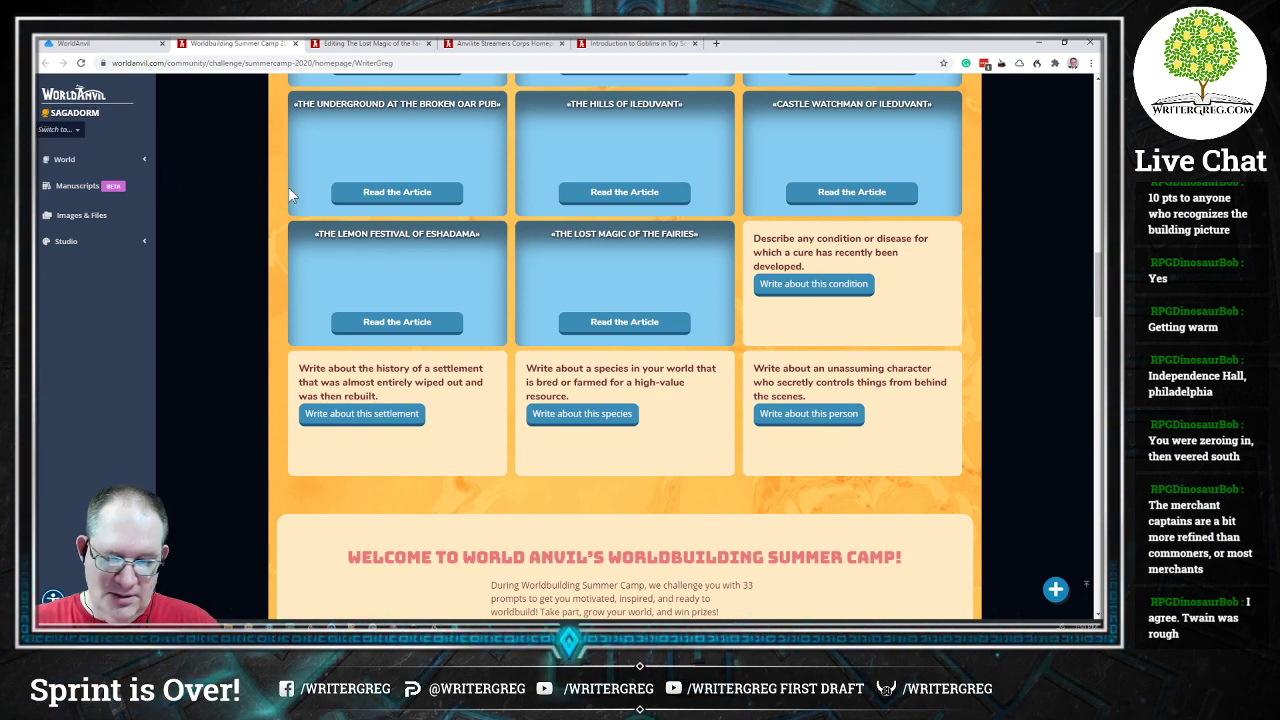
{"action": "left_click", "coordinate": [820, 288]}
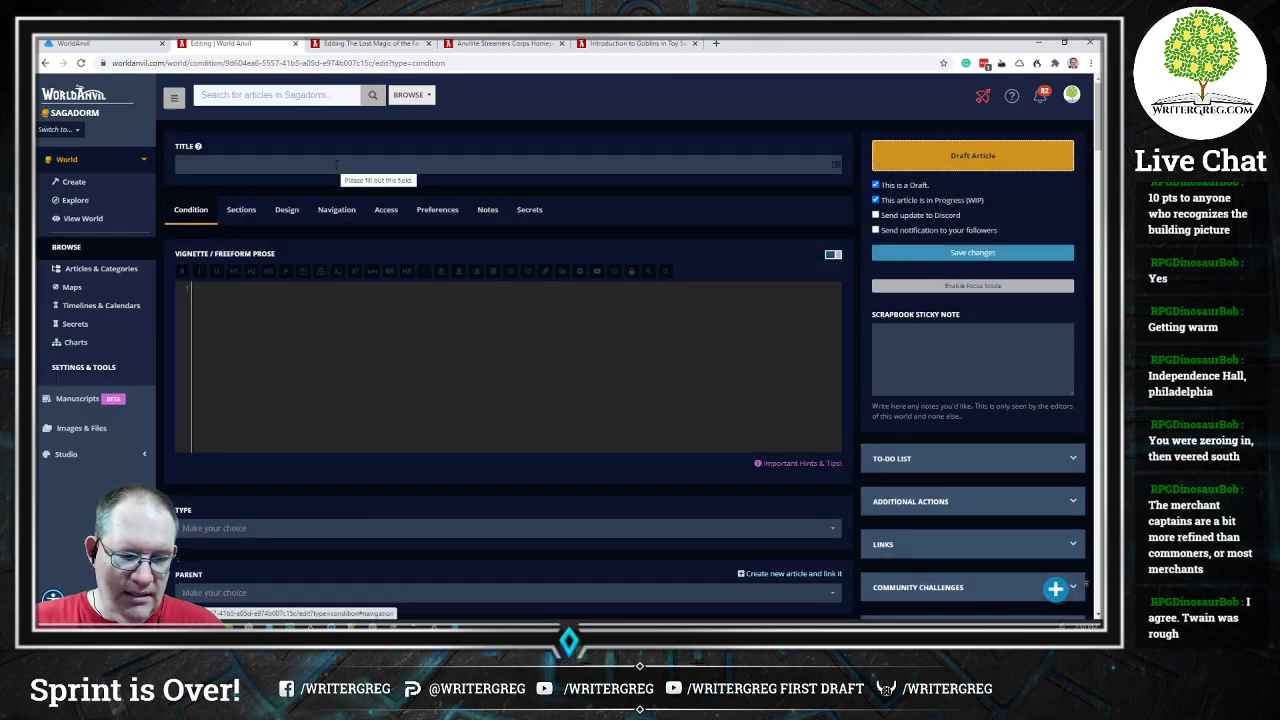
Step: Assign the untitled condition article to the Summer Camp 2020 Challenge category and clear its draft status
{"action": "left_click", "coordinate": [337, 165]}
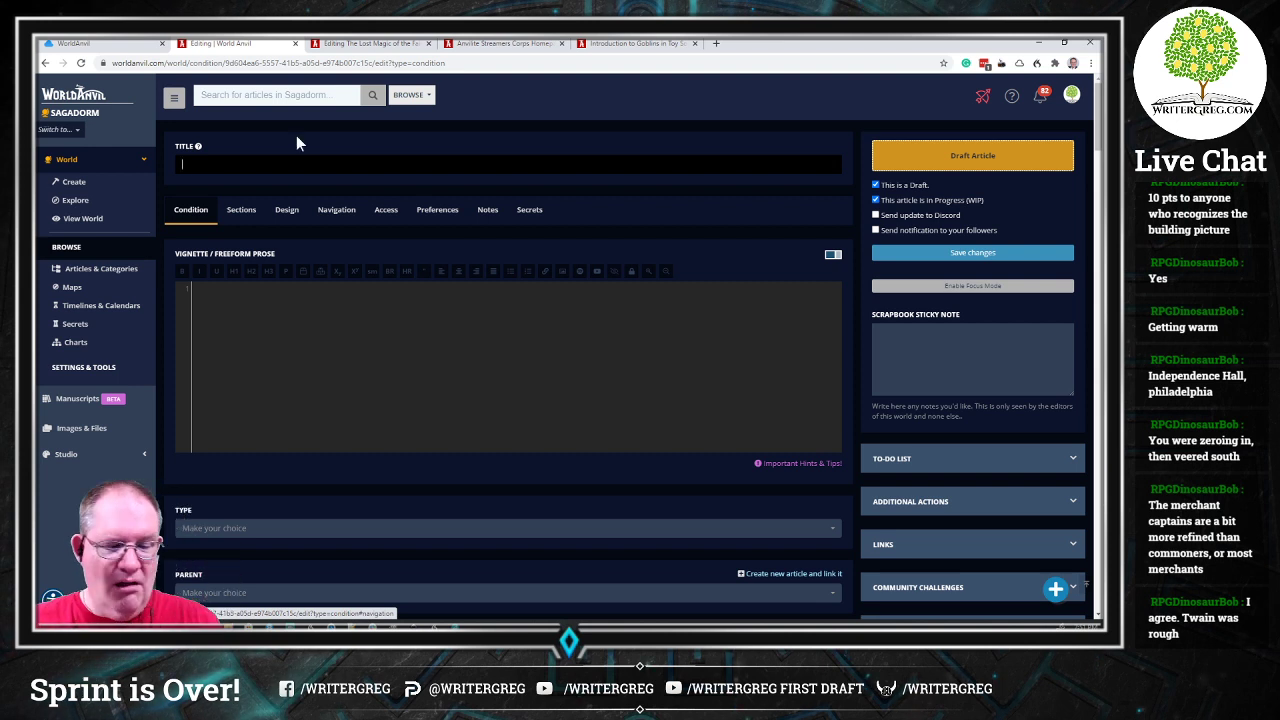
{"action": "left_click", "coordinate": [336, 209]}
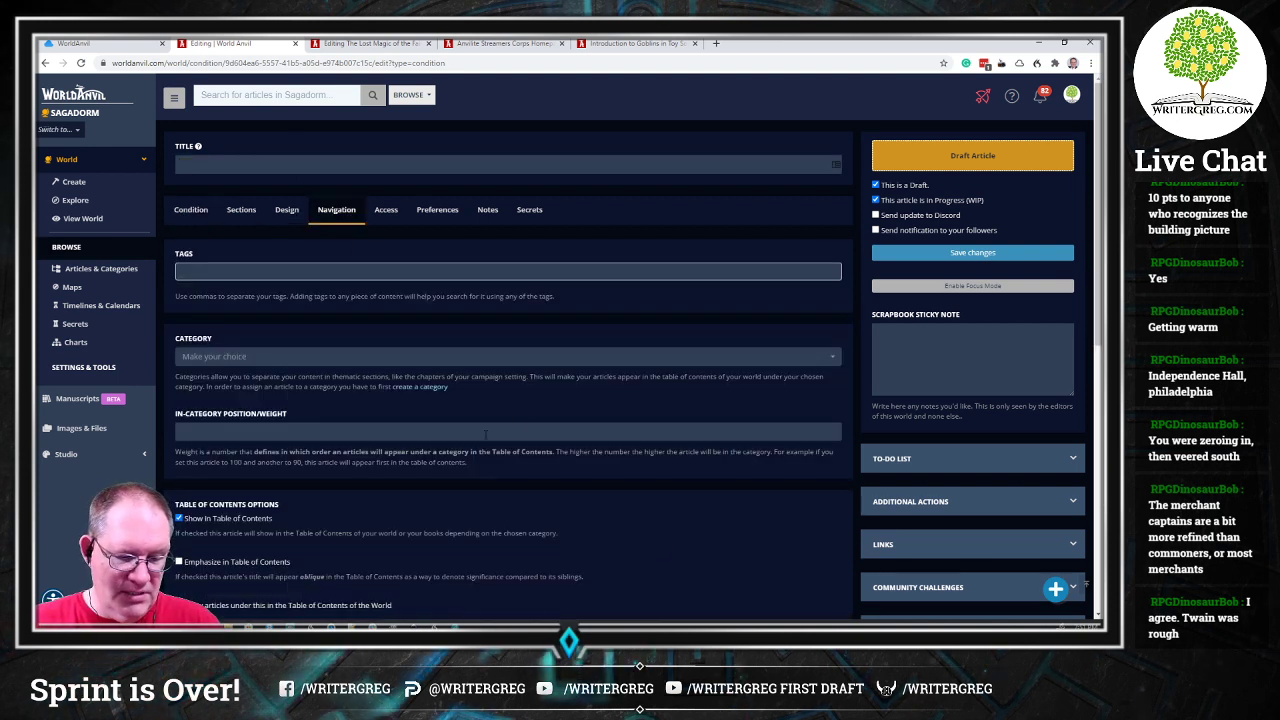
{"action": "left_click", "coordinate": [280, 357]}
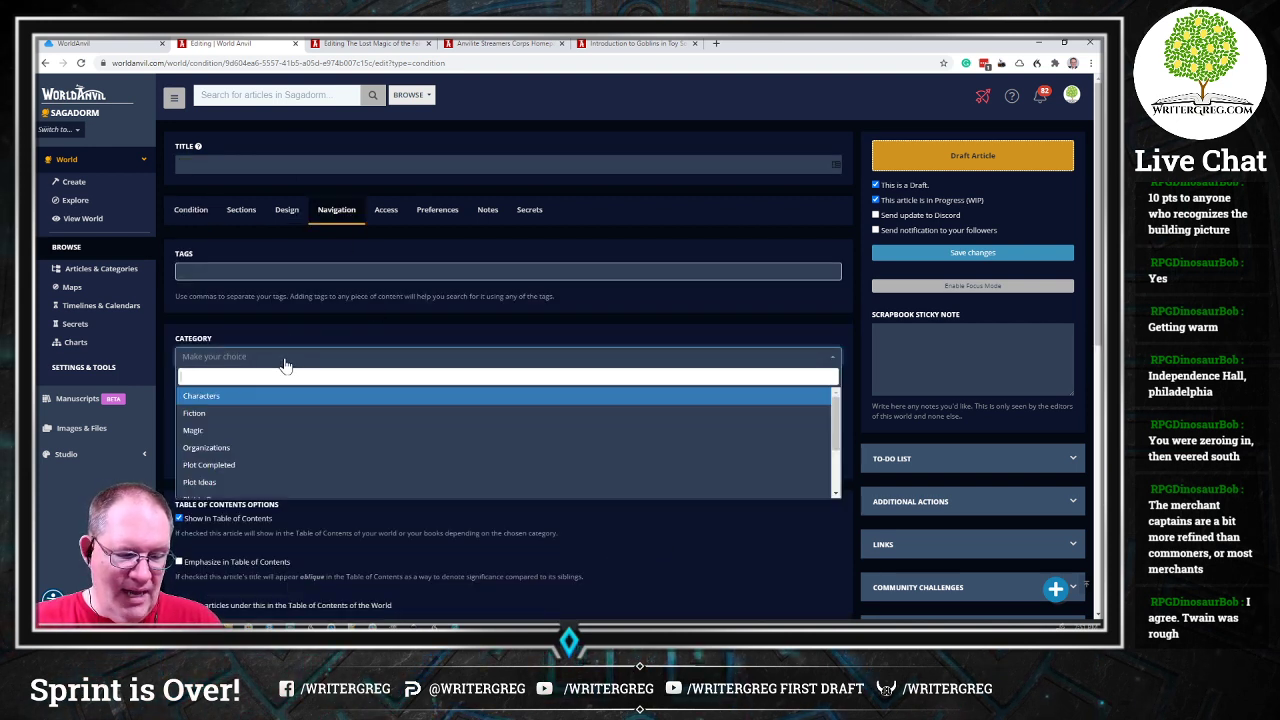
{"action": "scroll", "coordinate": [305, 440], "scroll_direction": "down", "scroll_amount": 5}
{"action": "left_click", "coordinate": [302, 491]}
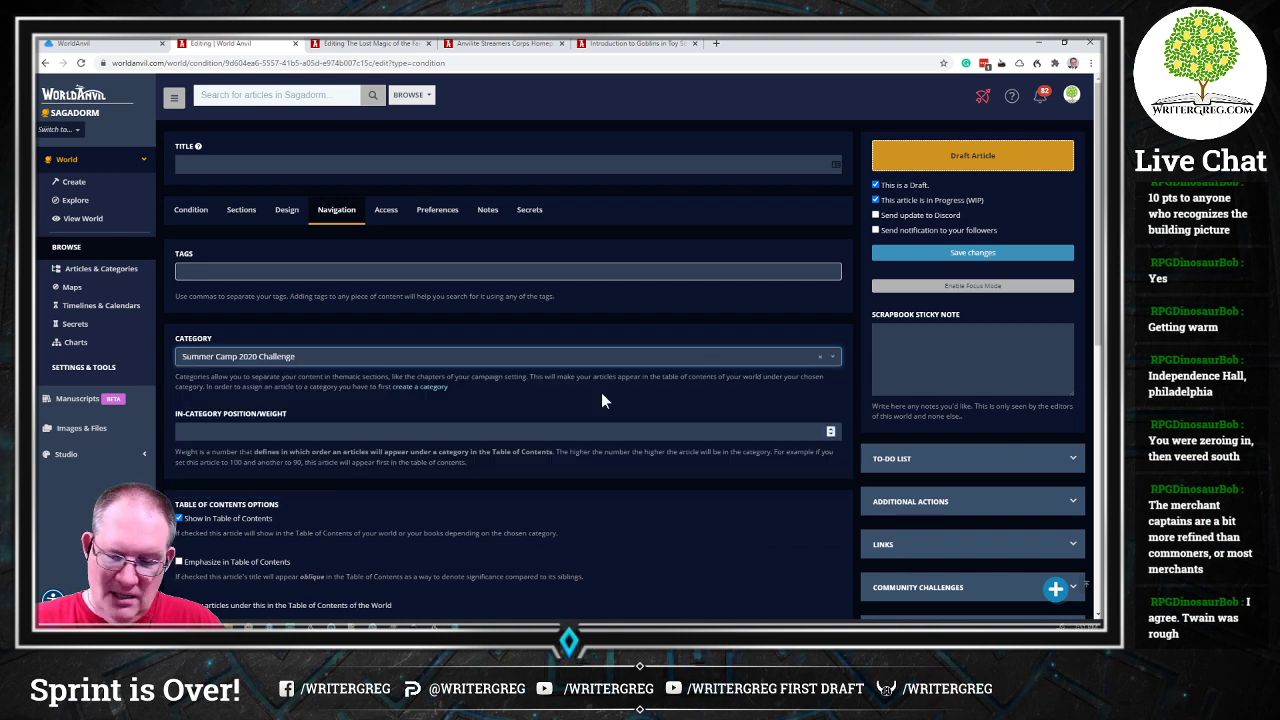
{"action": "left_click", "coordinate": [908, 190]}
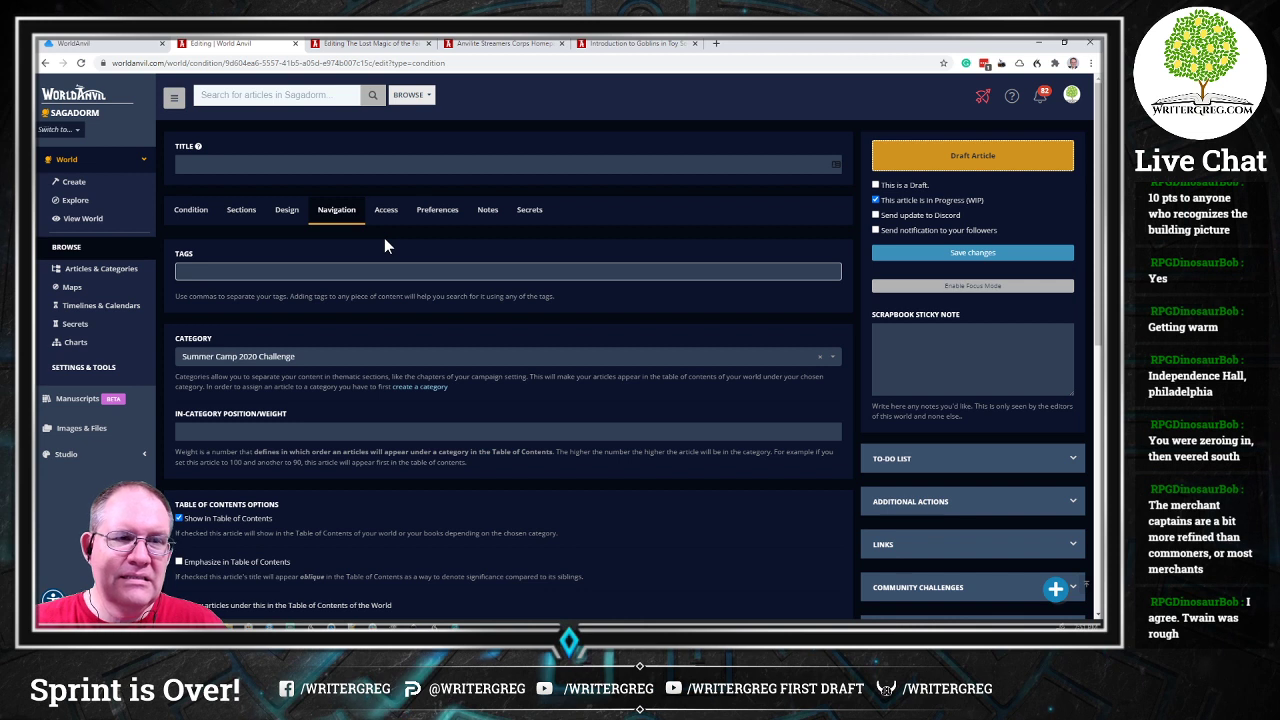
{"action": "left_click", "coordinate": [396, 168]}
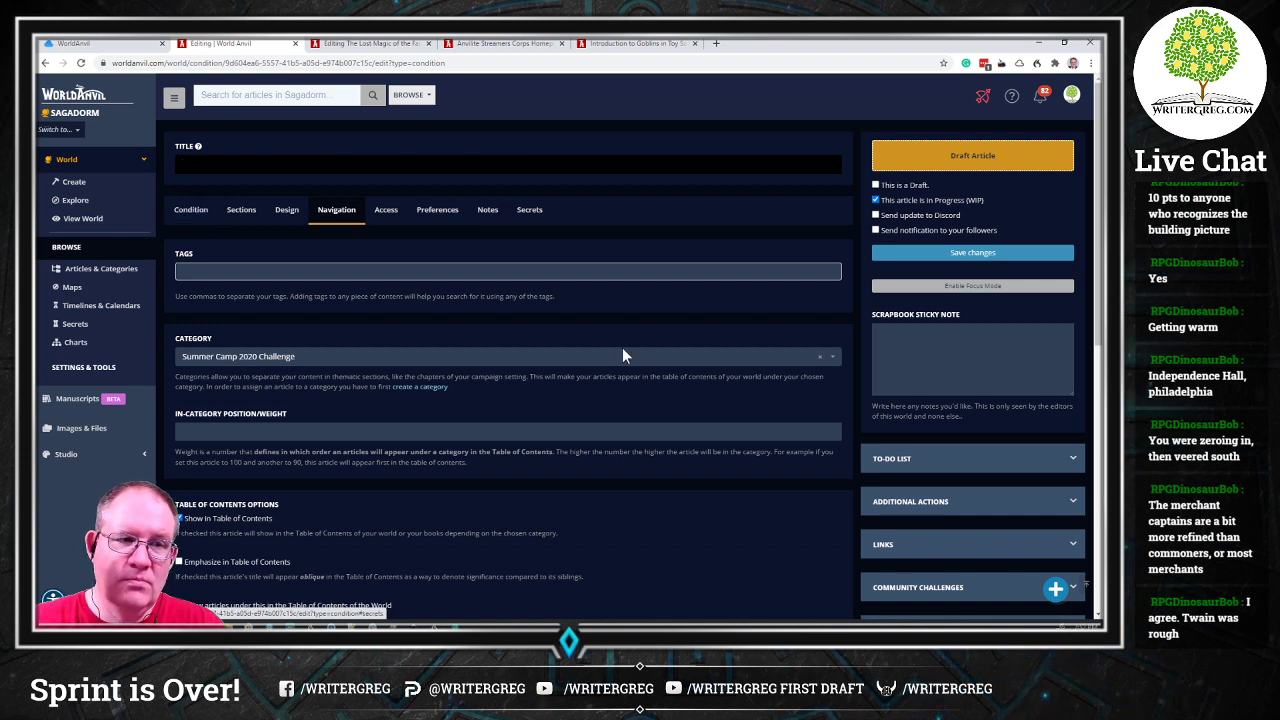
Step: Search Google in a new browser tab for "names of malnutrition diseases"
{"action": "left_click", "coordinate": [716, 44]}
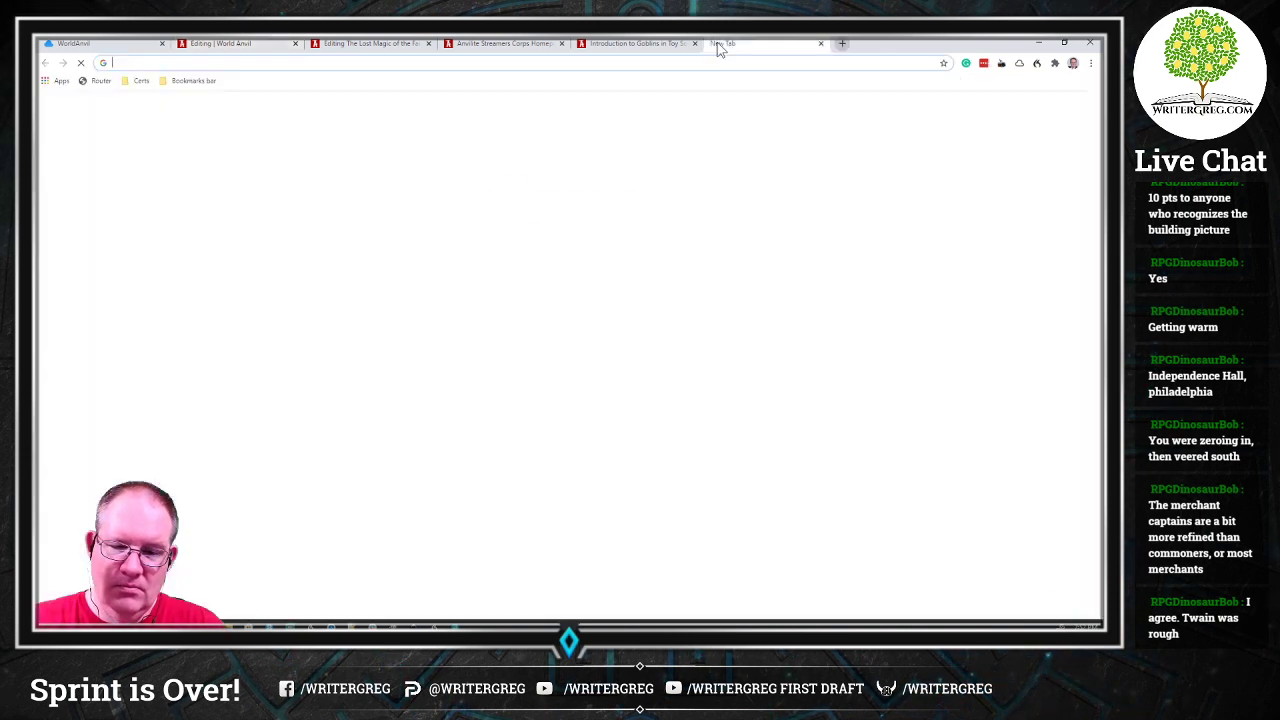
{"action": "type", "text": "NA"}
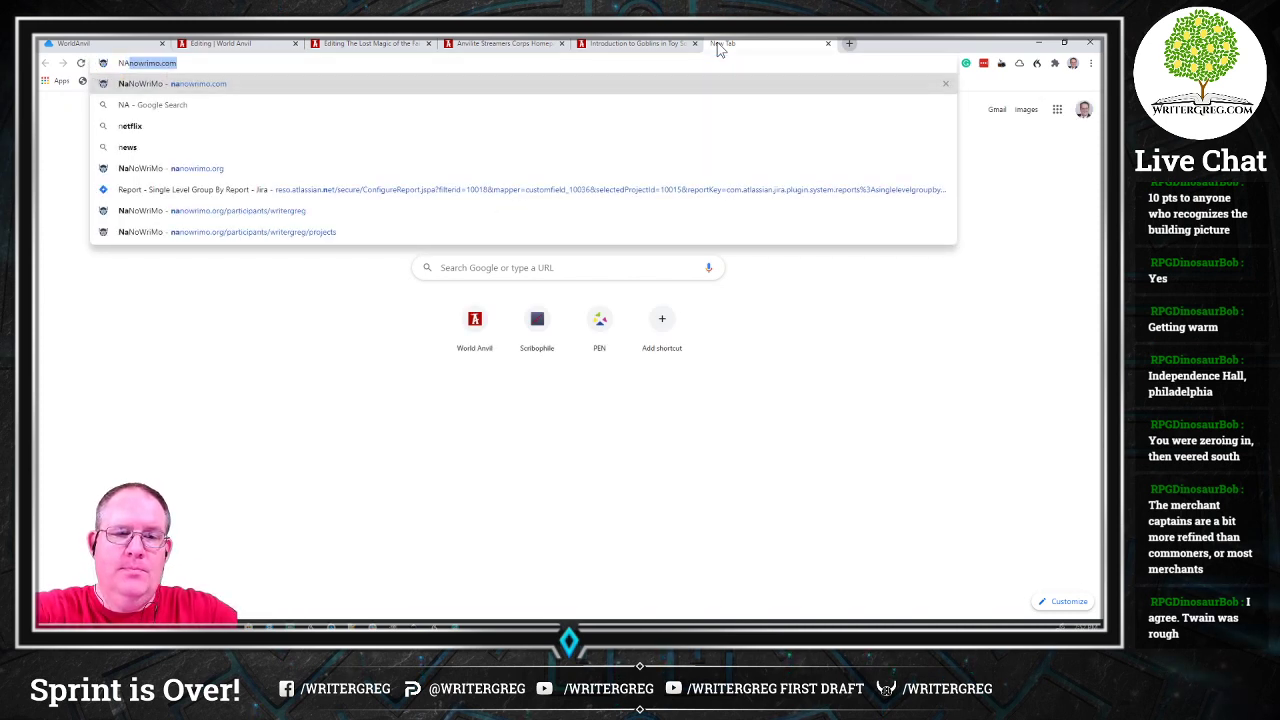
{"action": "type", "text": "MES OF"}
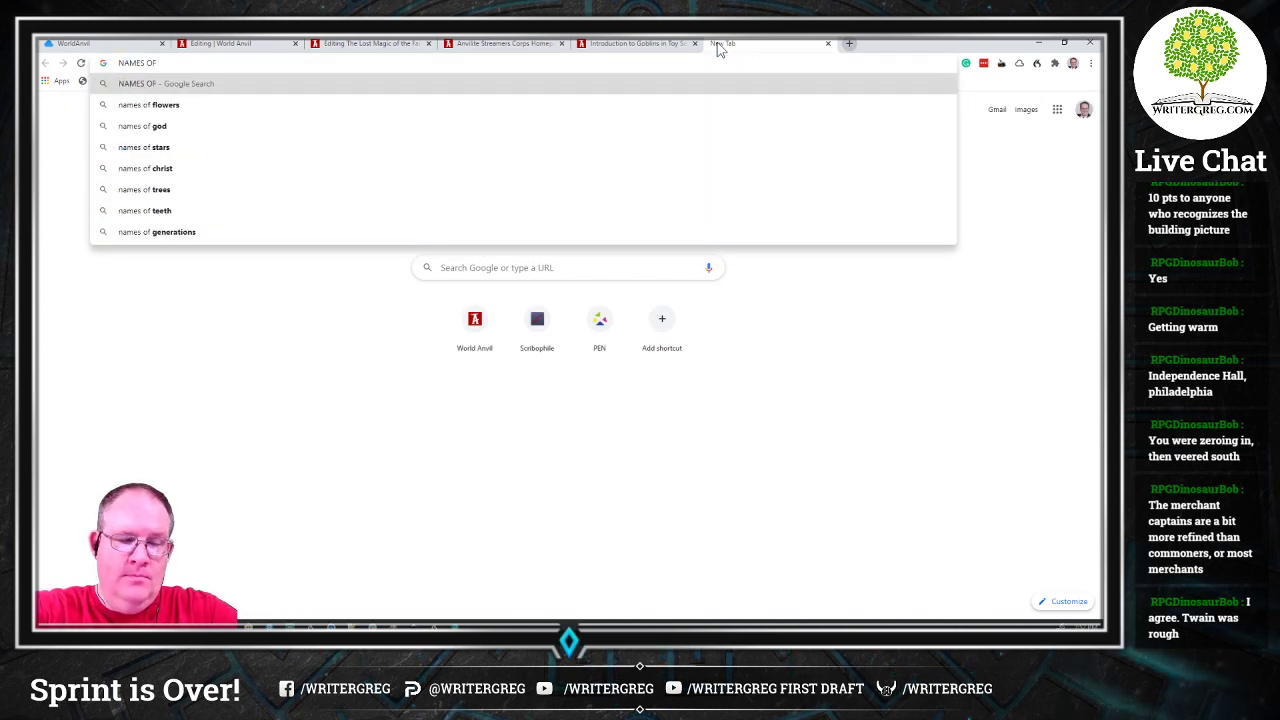
{"action": "type", "text": " MALNU"}
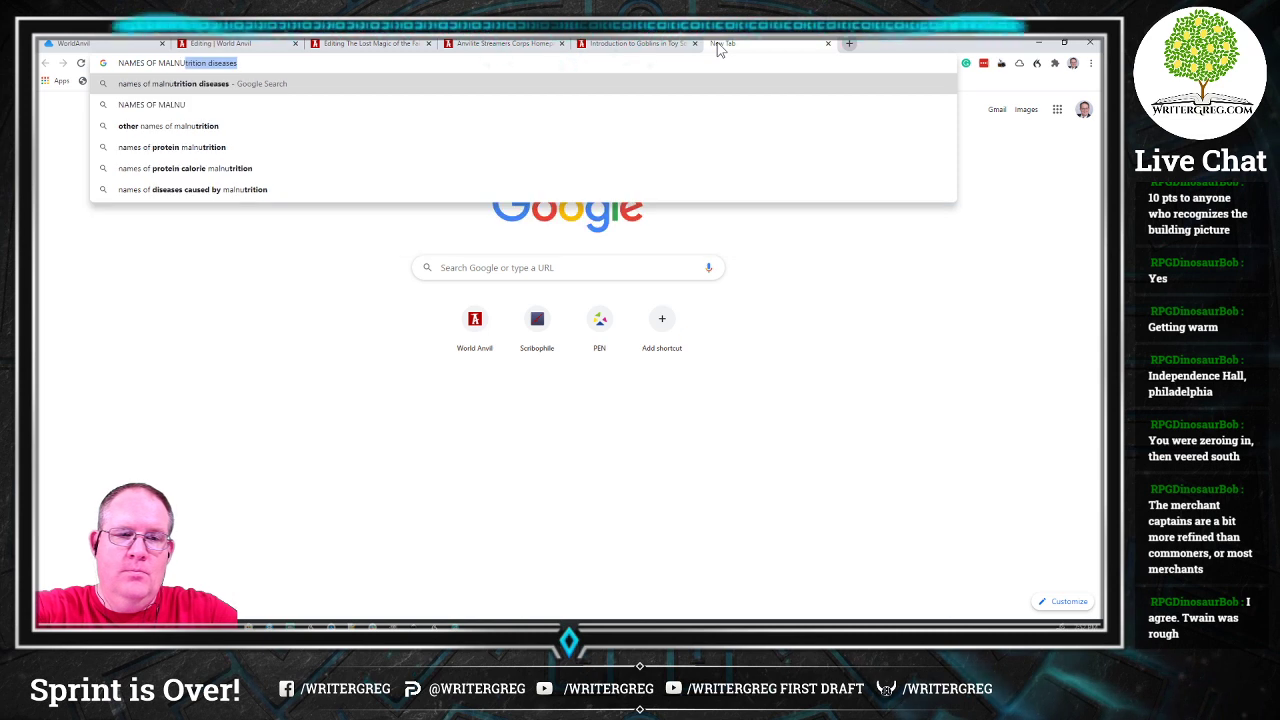
{"action": "type", "text": "TRITION"}
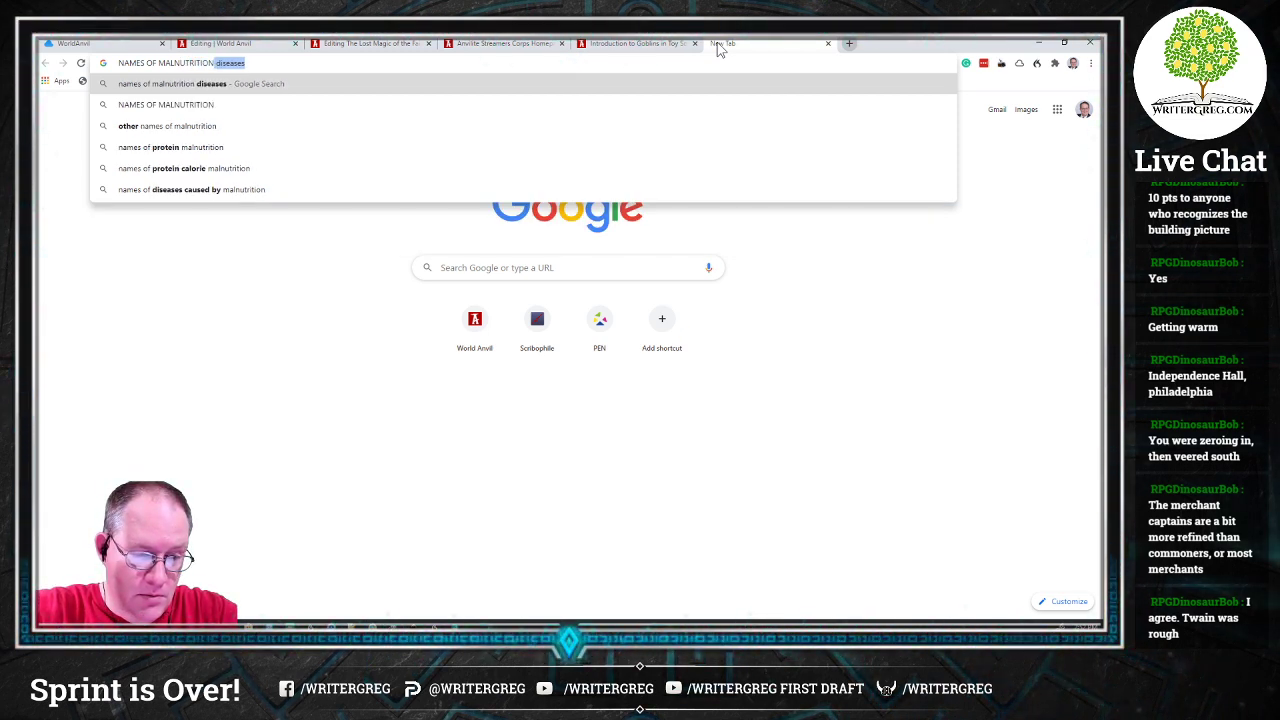
{"action": "key", "text": "Return"}
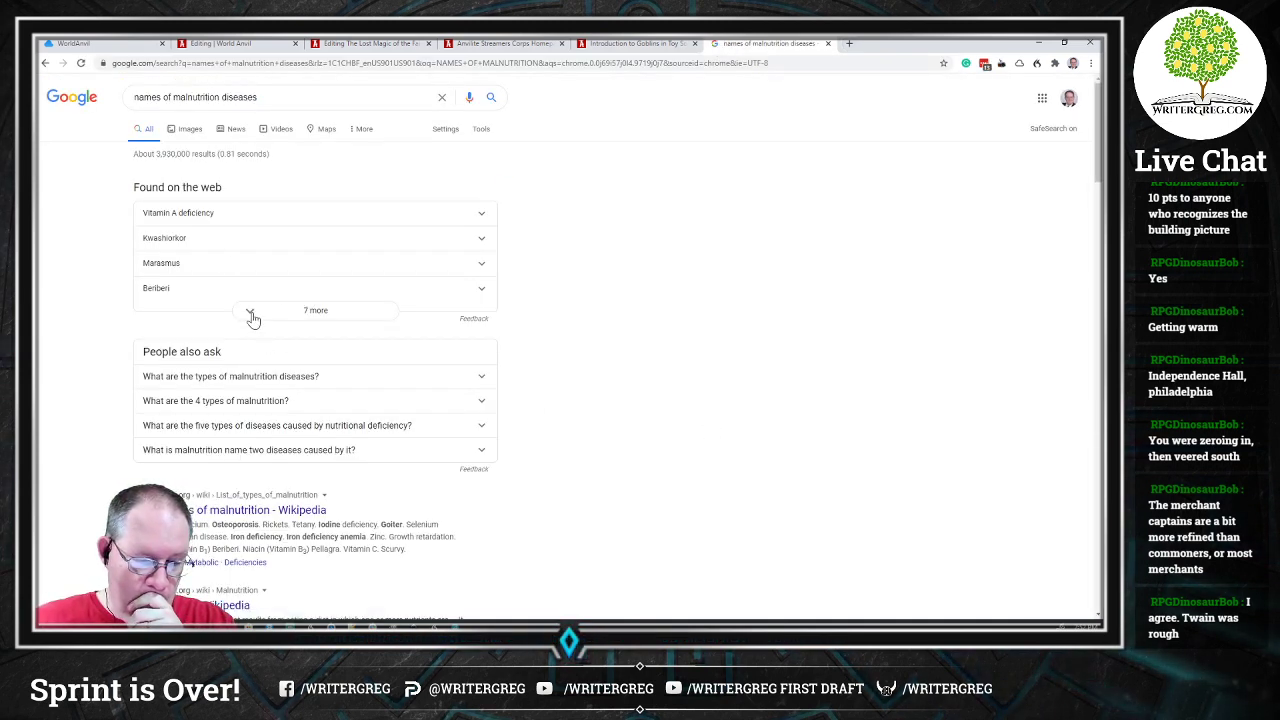
Step: Read the answers on the four types of malnutrition and the nutritional deficiency diseases, highlighting "stunting" and "wasting" as name candidates
{"action": "scroll", "coordinate": [290, 425], "scroll_direction": "down", "scroll_amount": 3}
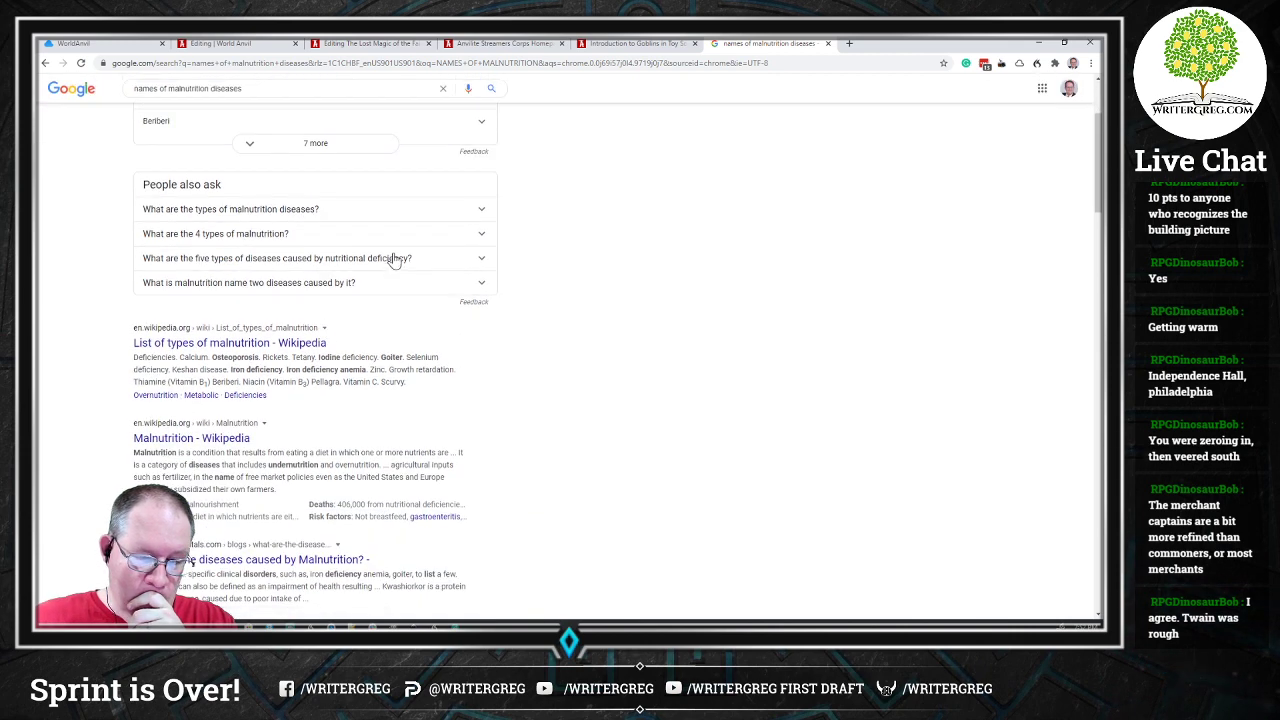
{"action": "left_click", "coordinate": [292, 237]}
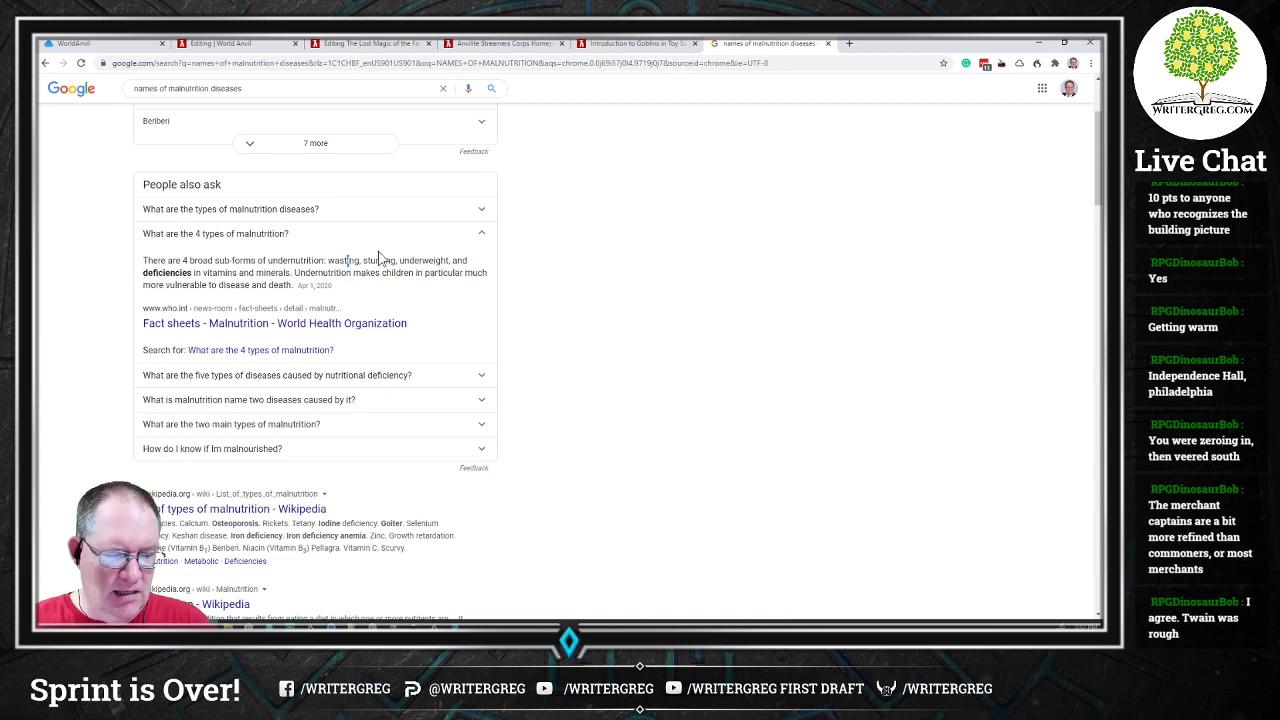
{"action": "left_click", "coordinate": [403, 378]}
{"action": "scroll", "coordinate": [359, 400], "scroll_direction": "down", "scroll_amount": 2}
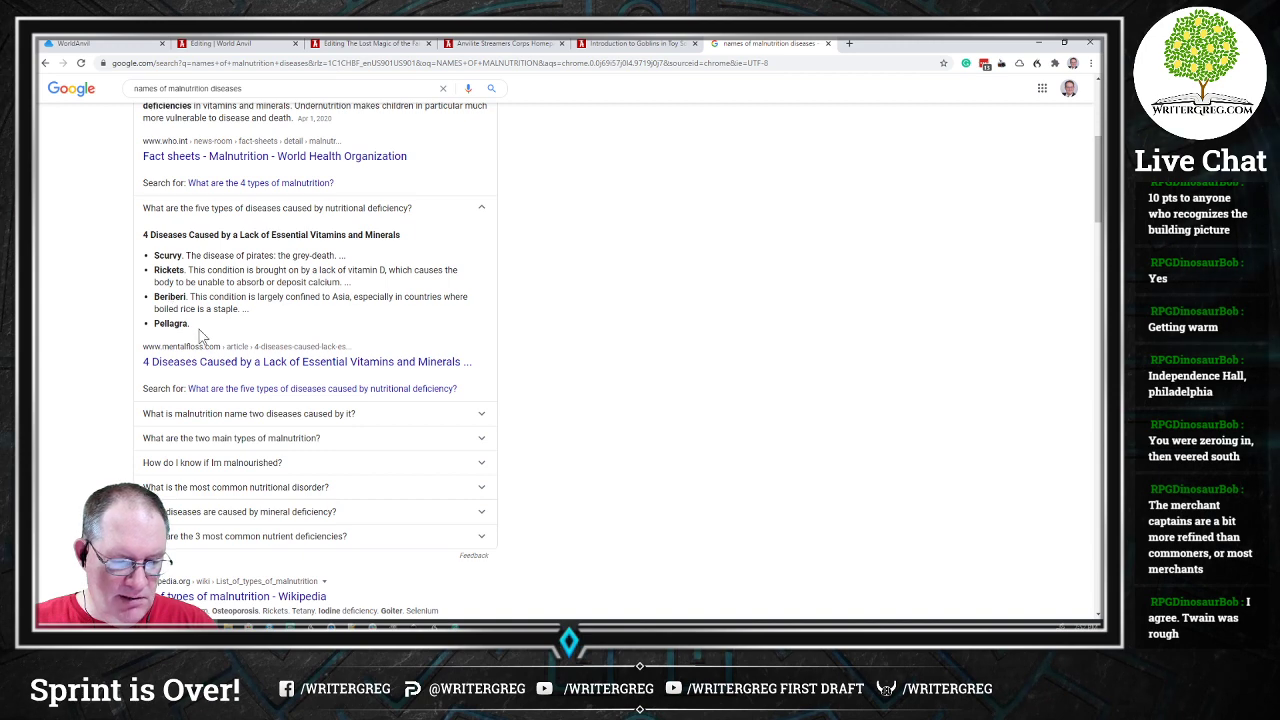
{"action": "scroll", "coordinate": [372, 315], "scroll_direction": "up", "scroll_amount": 3}
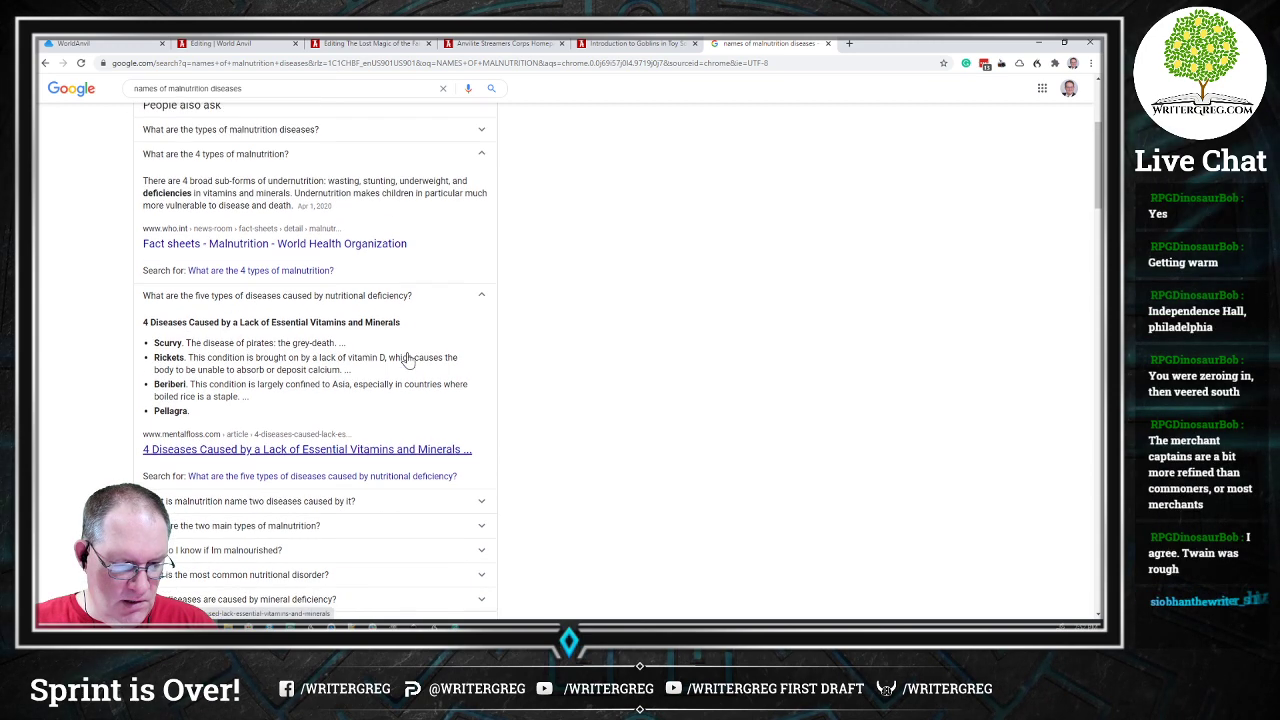
{"action": "double_click", "coordinate": [371, 316]}
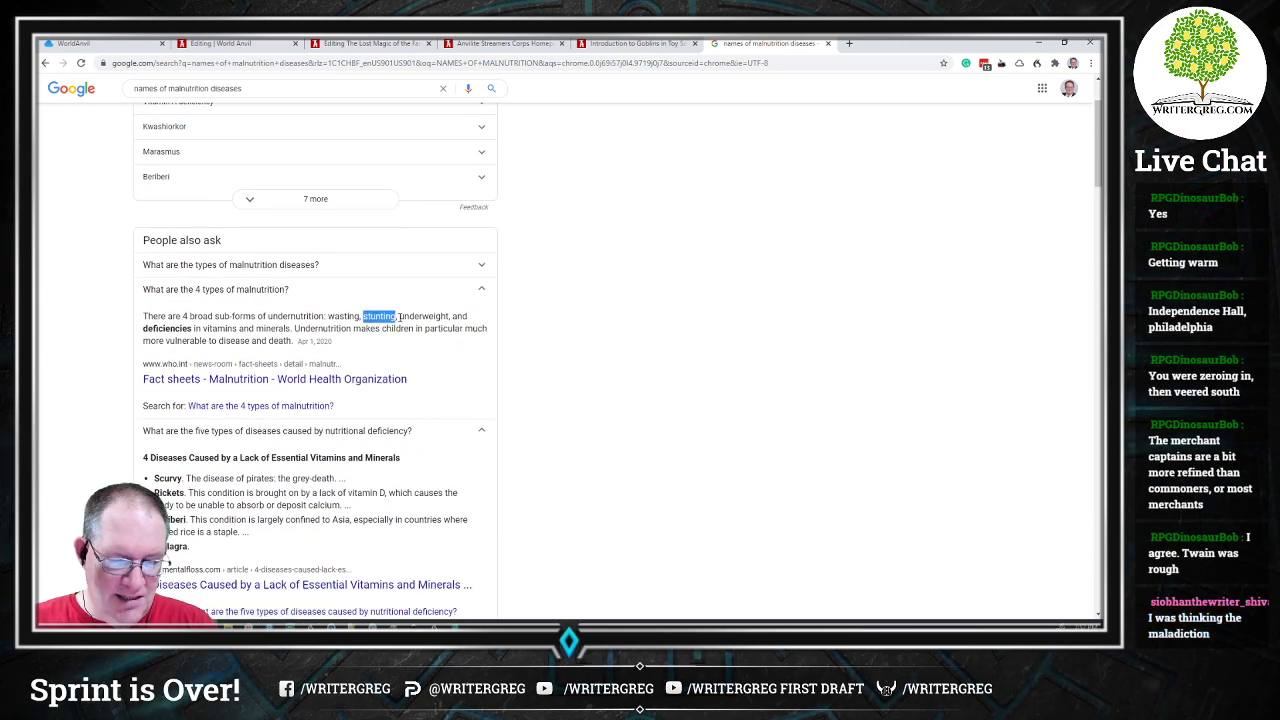
{"action": "double_click", "coordinate": [350, 316]}
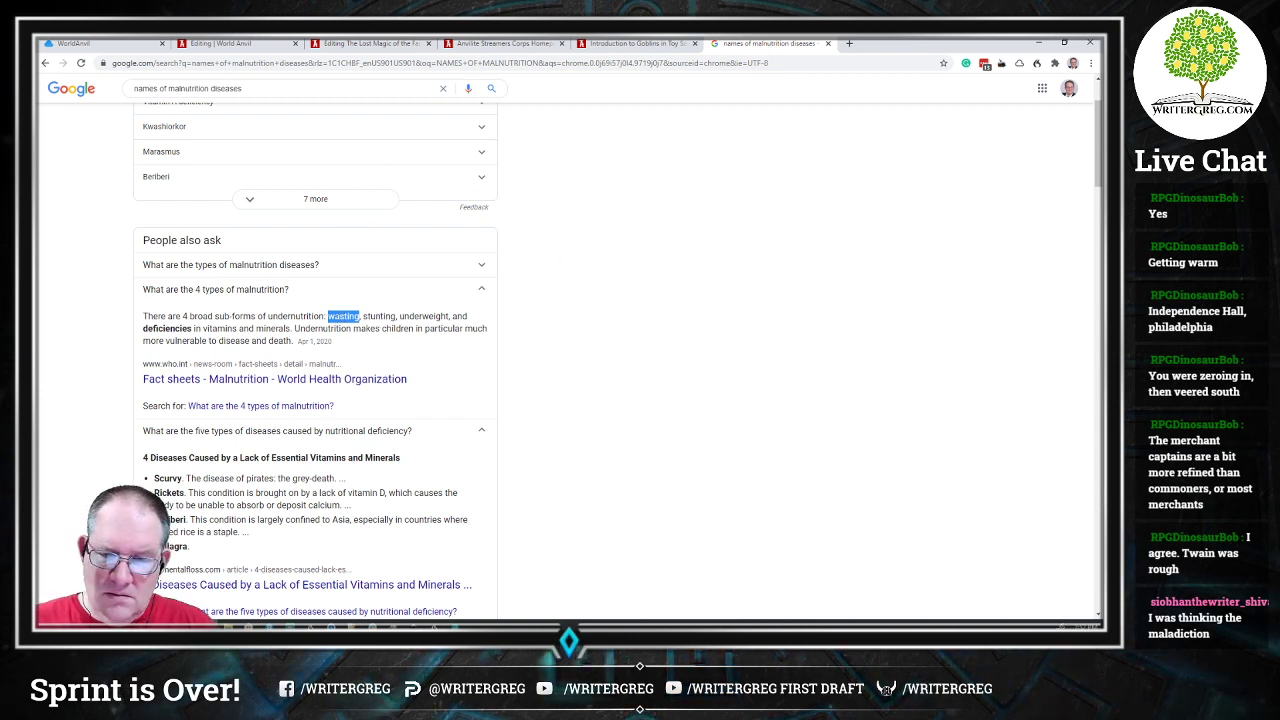
Step: Look up the definition of "malediction" among the search suggestions in another new browser tab
{"action": "left_click", "coordinate": [849, 43]}
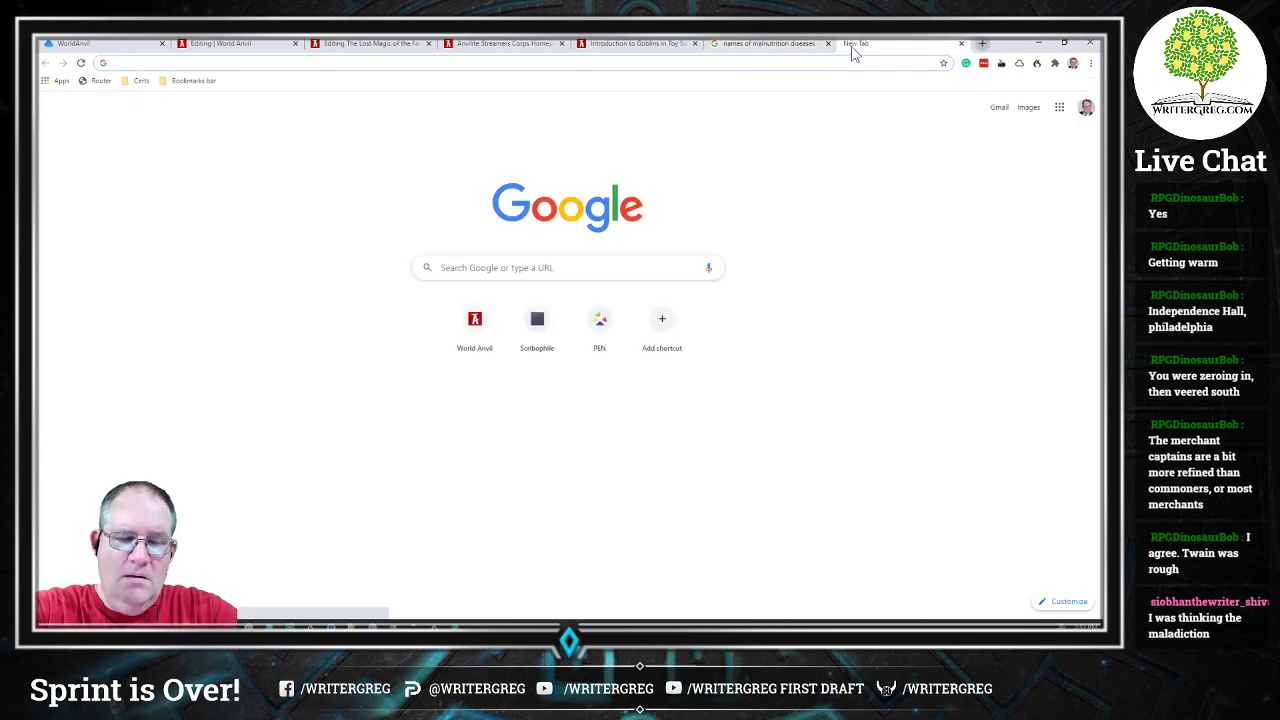
{"action": "type", "text": "MALADIC"}
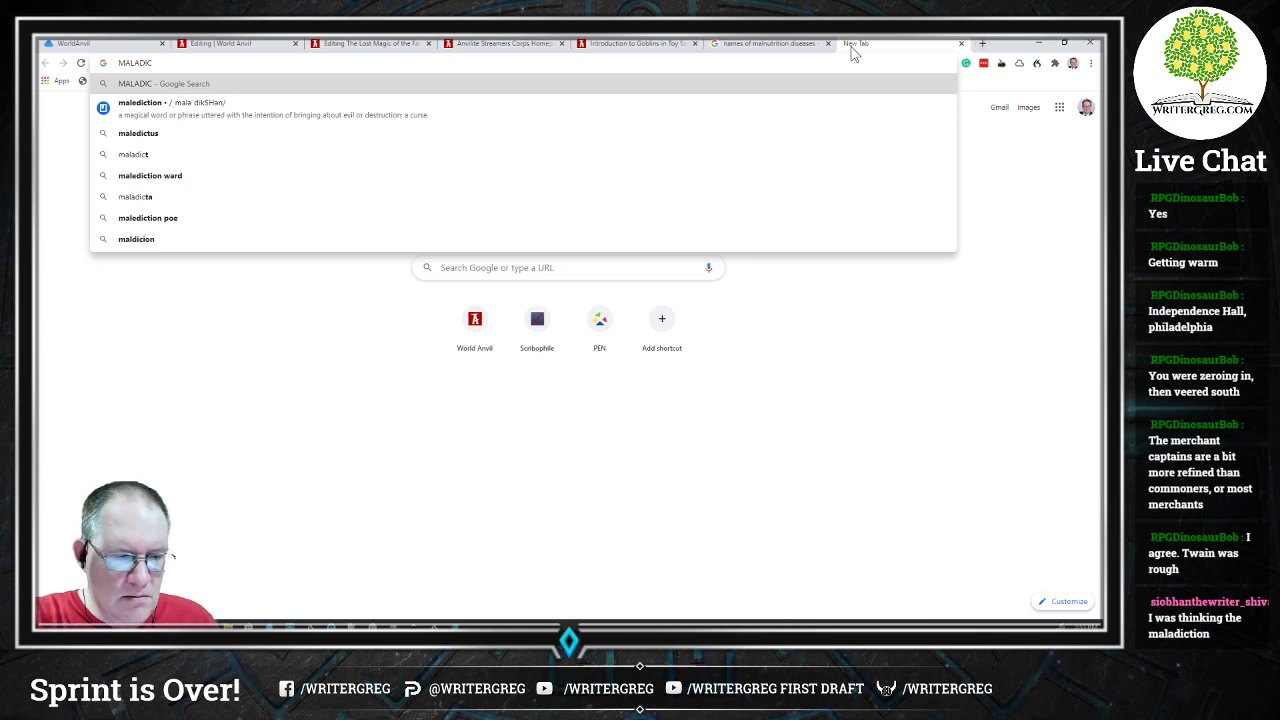
{"action": "key", "text": "Down"}
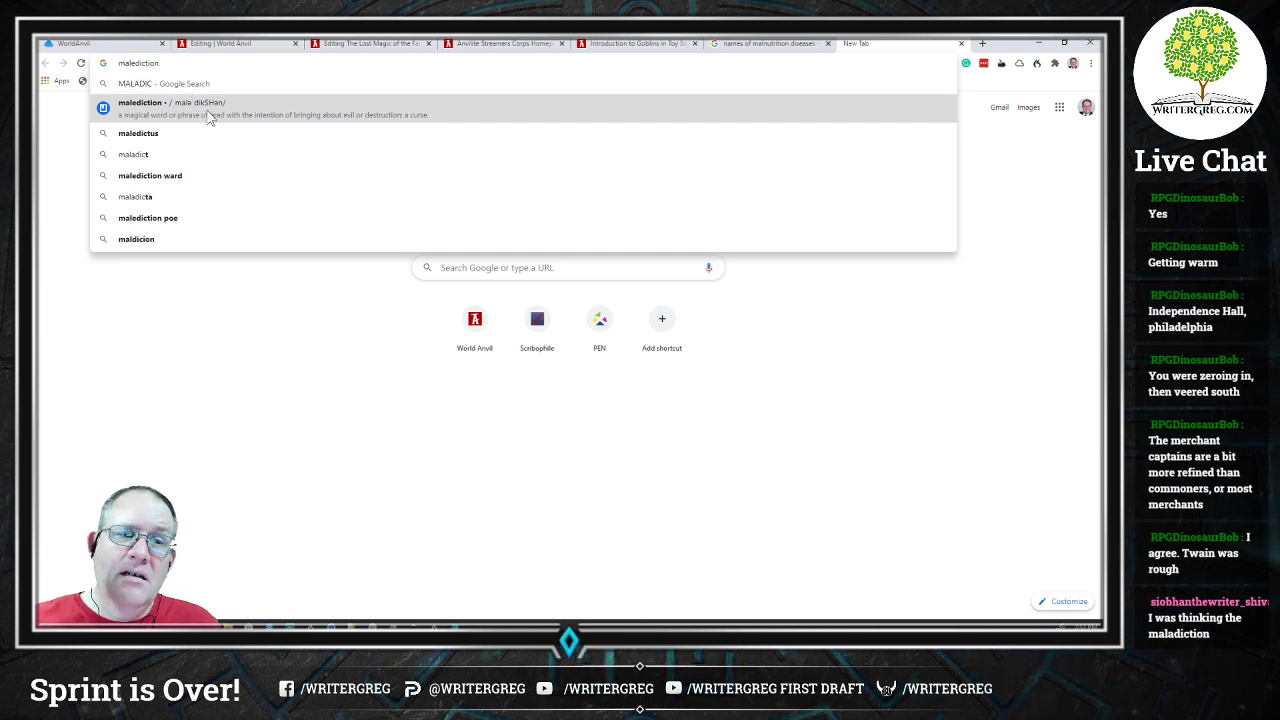
Step: Close the blank new tab and the malnutrition search tab, and return to the untitled condition article's editor
{"action": "left_click", "coordinate": [962, 44]}
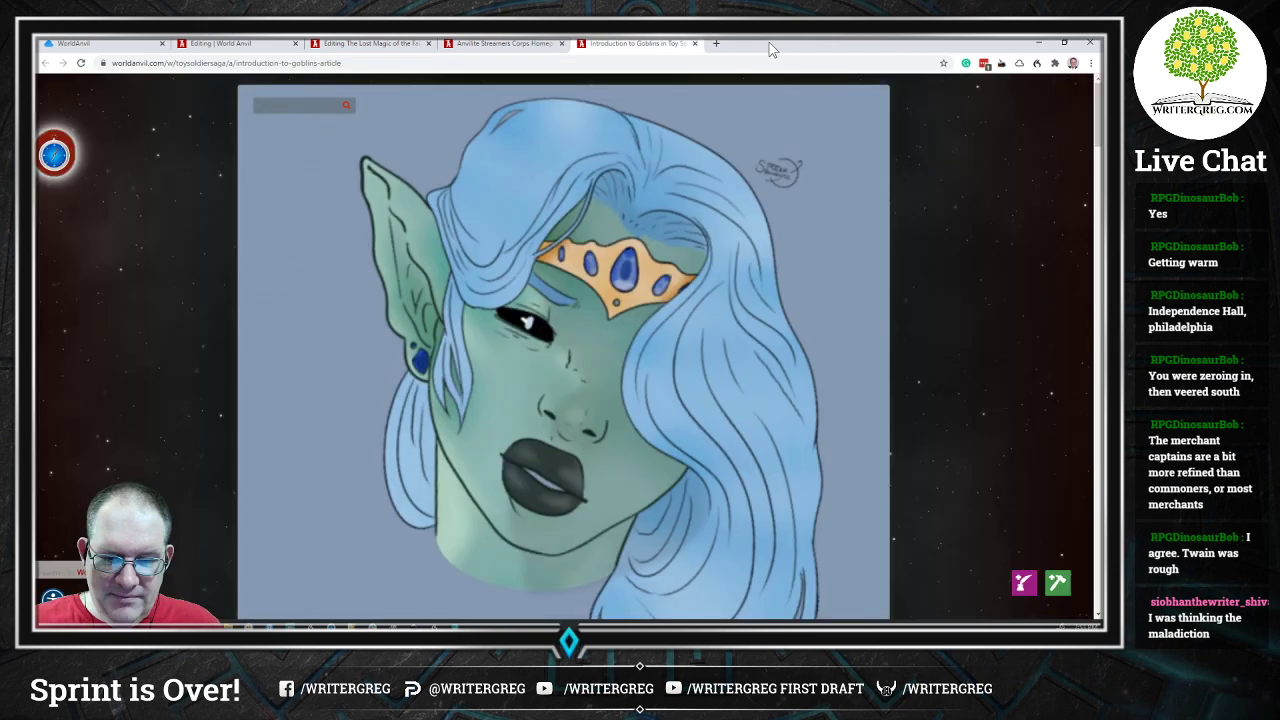
{"action": "left_click", "coordinate": [827, 43]}
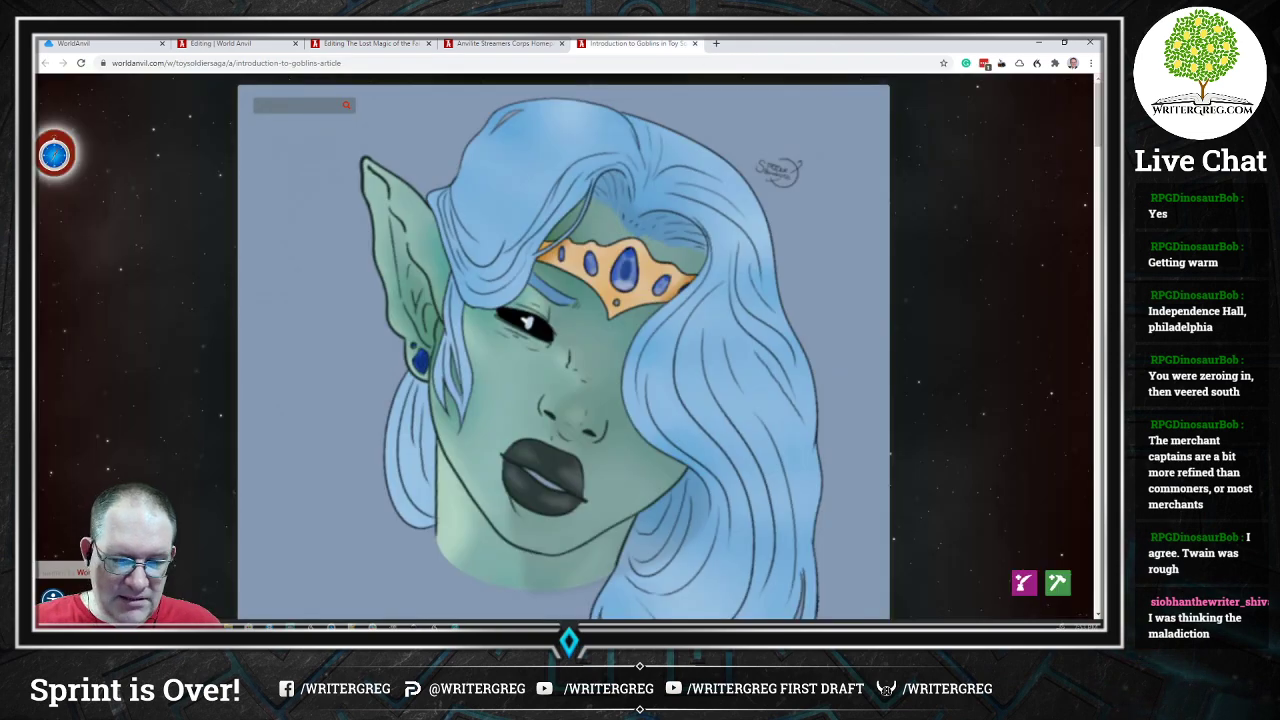
{"action": "left_click", "coordinate": [211, 46]}
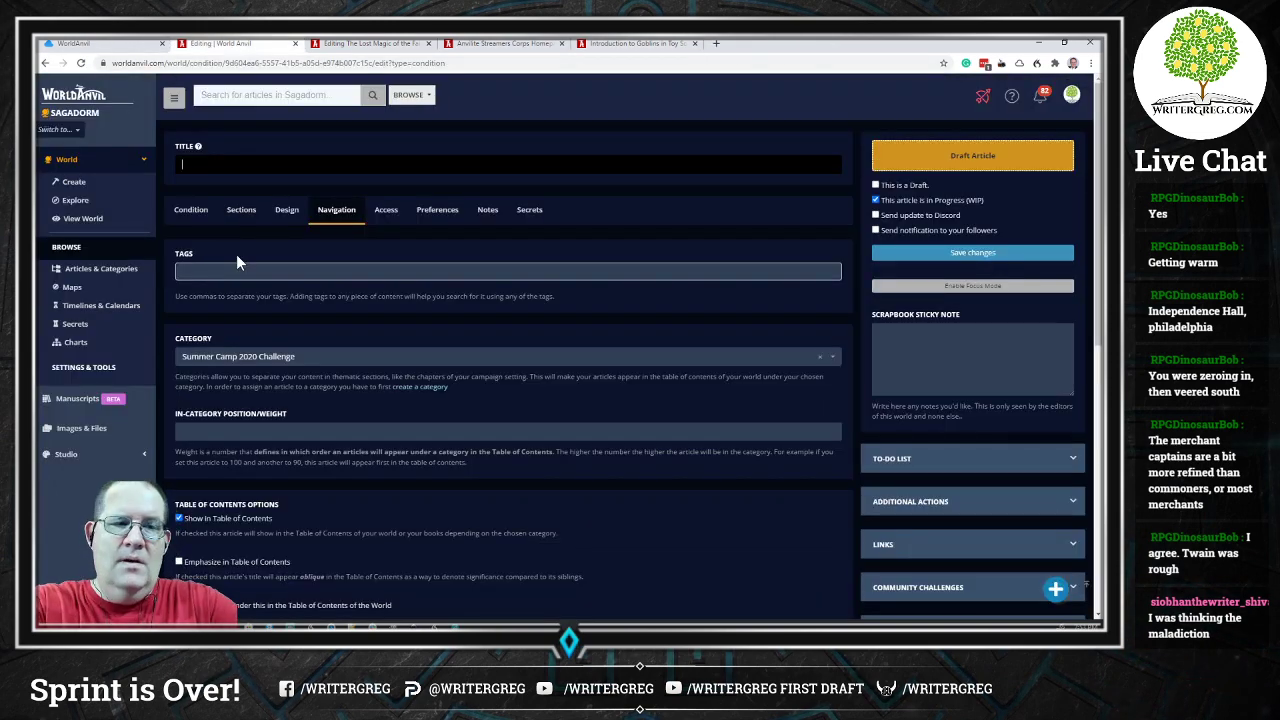
Step: Title the condition article "The Wasting", correcting its spelling, and save the article
{"action": "type", "text": "tHE"}
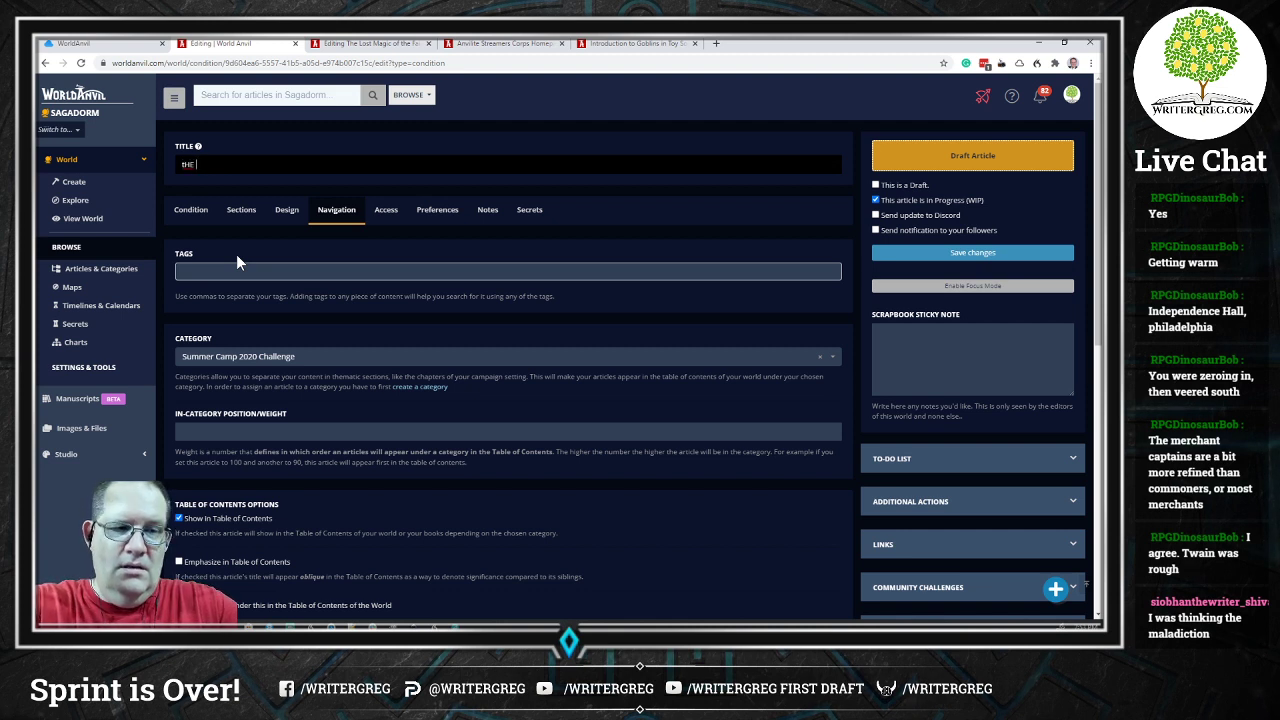
{"action": "key", "text": "BackSpace"}
{"action": "key", "text": "BackSpace"}
{"action": "key", "text": "BackSpace"}
{"action": "type", "text": "The Wa"}
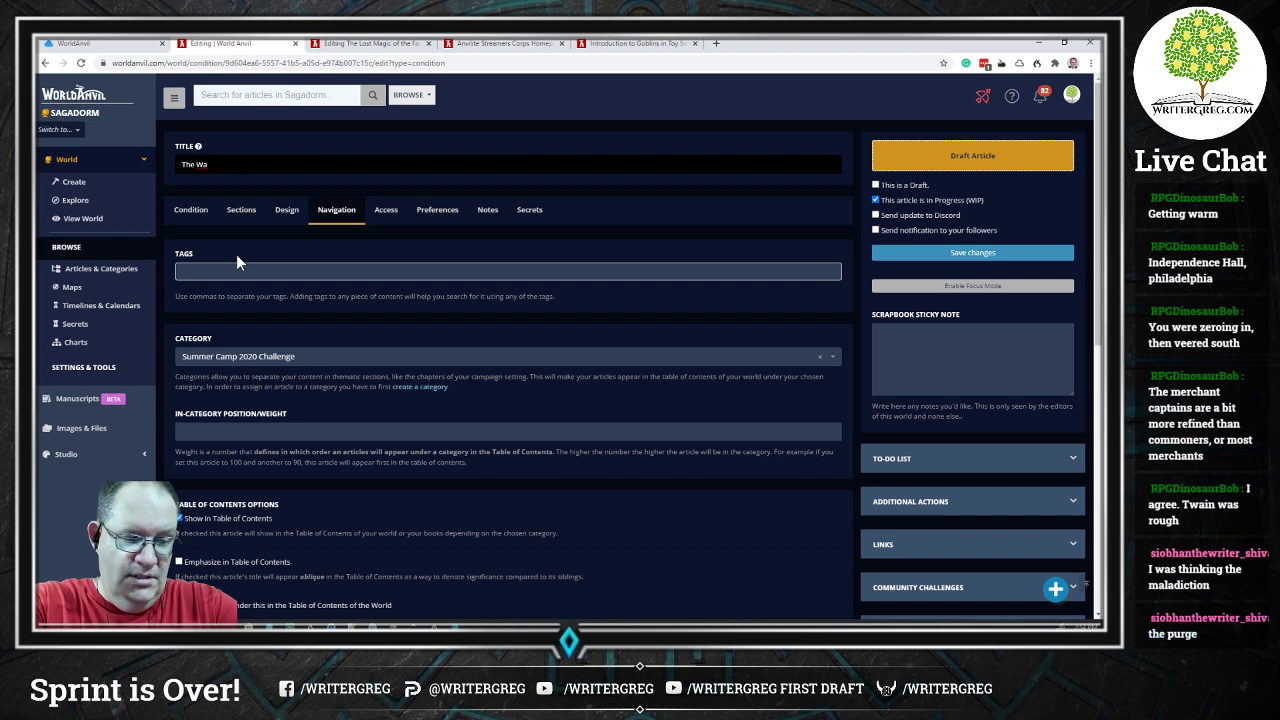
{"action": "type", "text": "isting"}
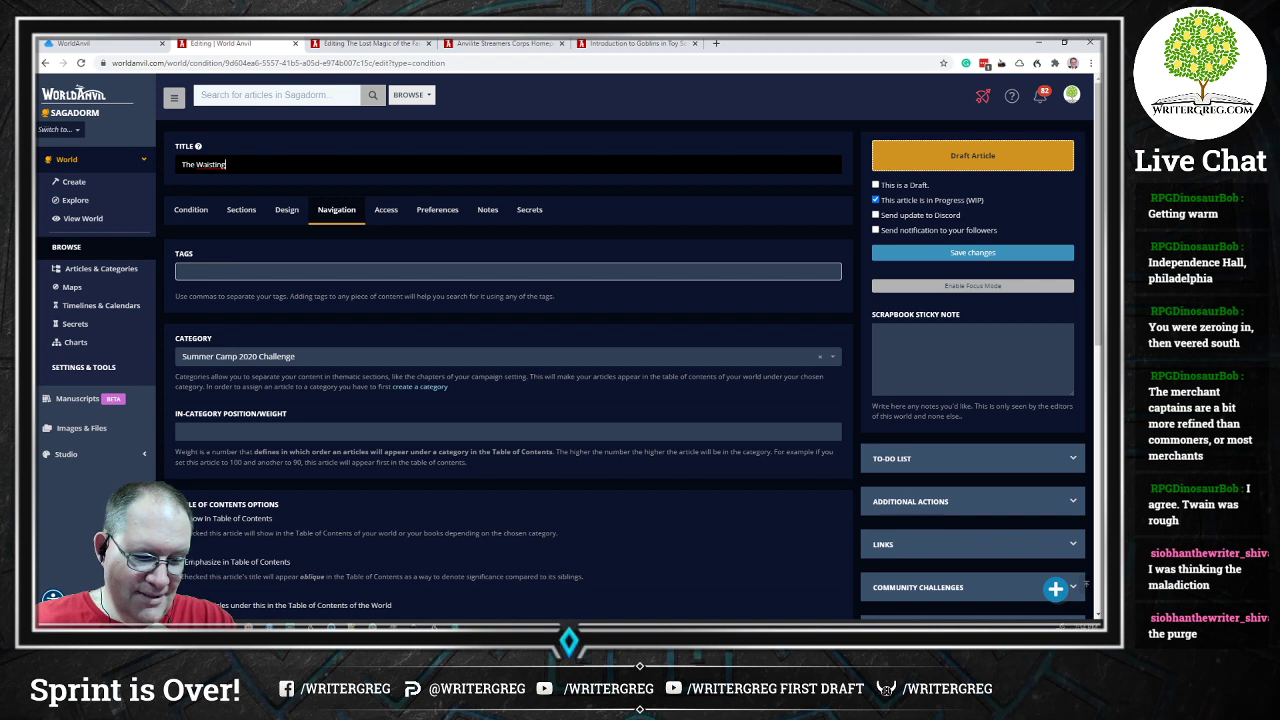
{"action": "right_click", "coordinate": [206, 164]}
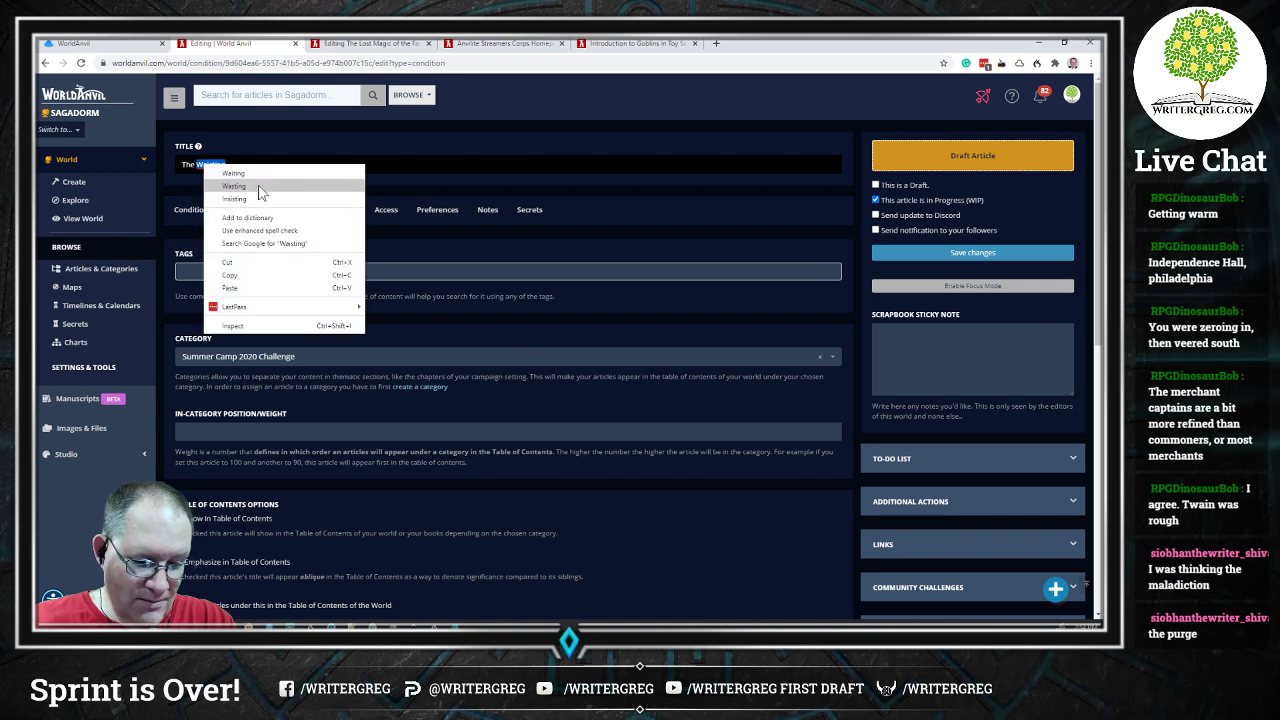
{"action": "left_click", "coordinate": [259, 187]}
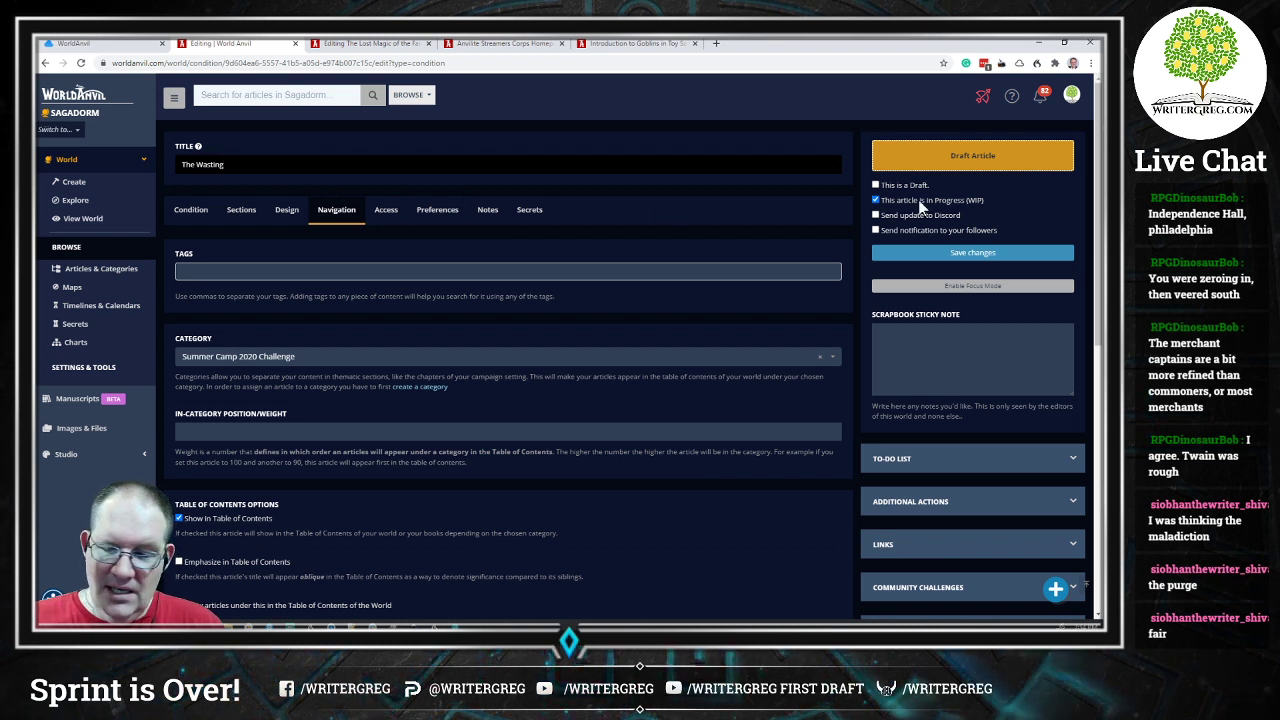
{"action": "left_click", "coordinate": [968, 255]}
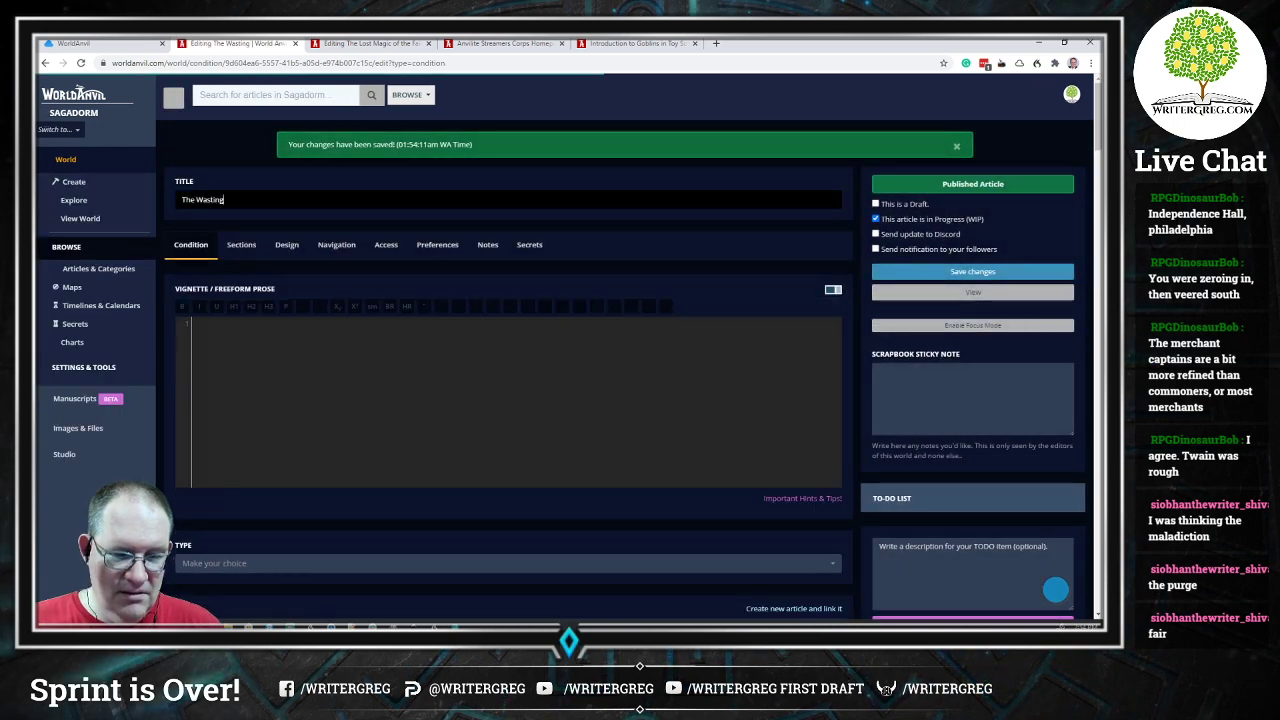
Step: Extend the article title with the opening of a parenthetical alternative name, "(The Fairy Maladiction"
{"action": "type", "text": "("}
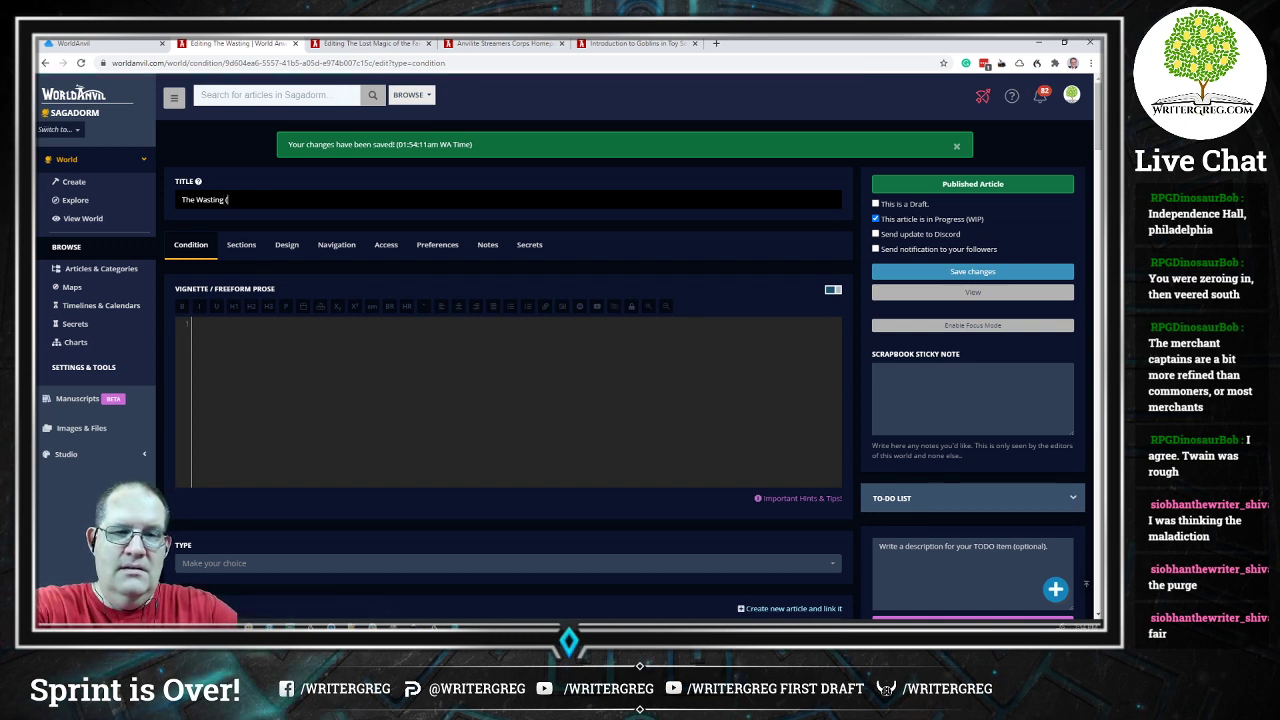
{"action": "type", "text": "Far"}
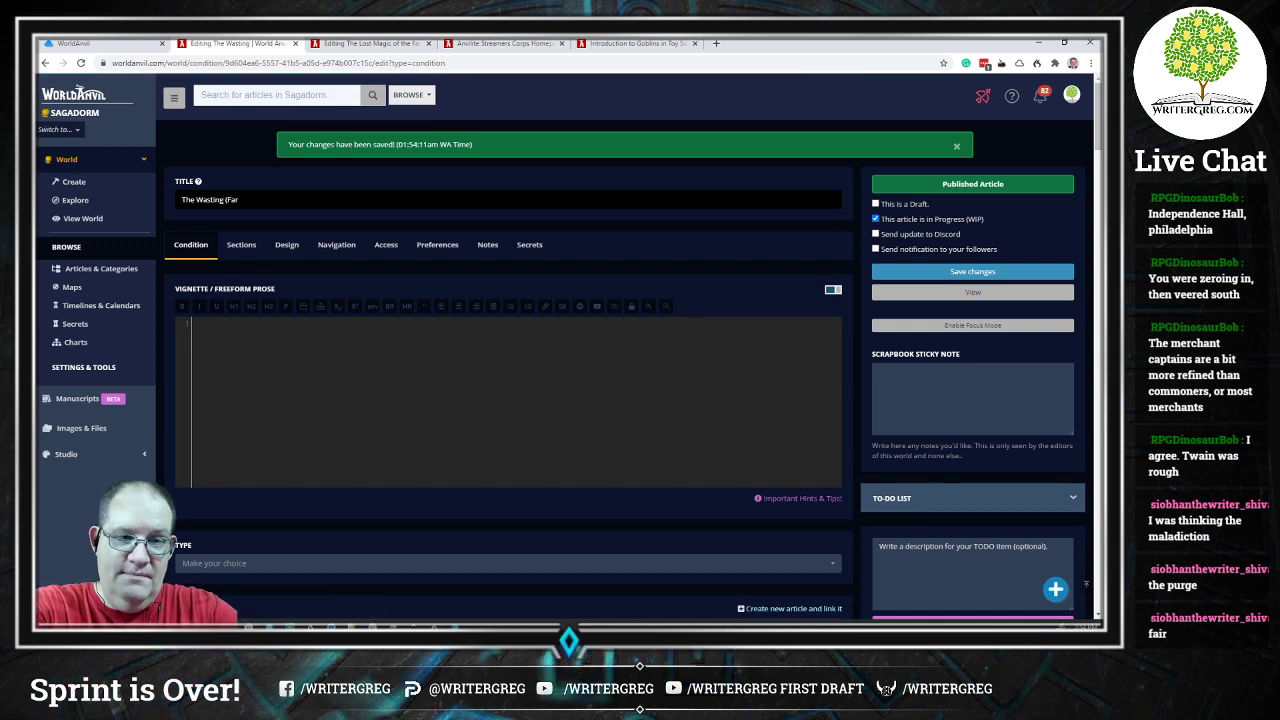
{"action": "key", "text": "BackSpace"}
{"action": "key", "text": "BackSpace"}
{"action": "key", "text": "BackSpace"}
{"action": "type", "text": "The Fa"}
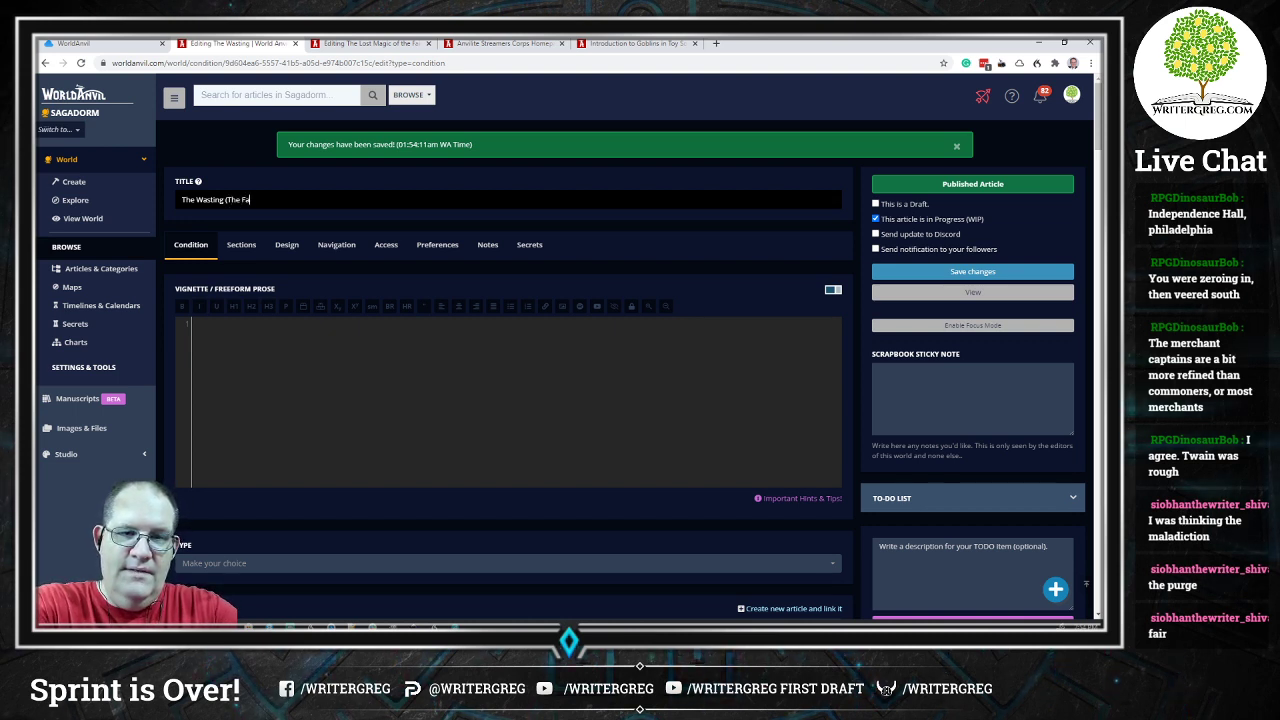
{"action": "type", "text": "i"}
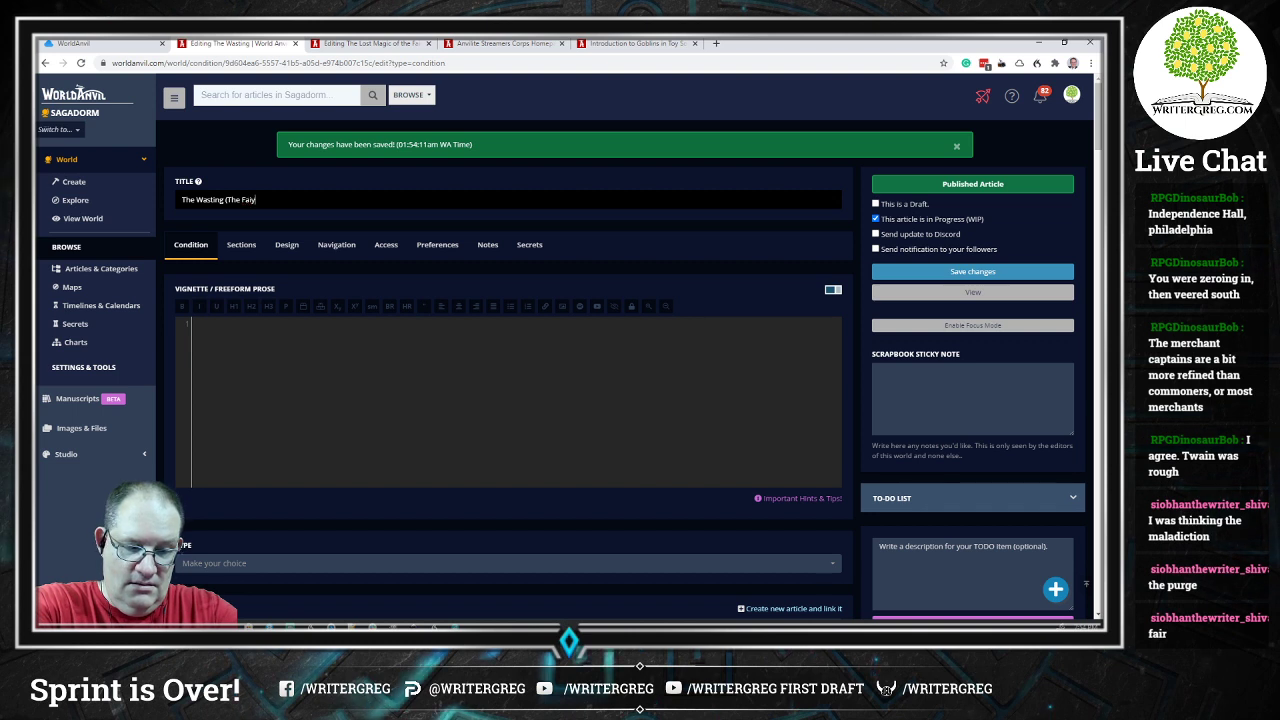
{"action": "type", "text": "ry"}
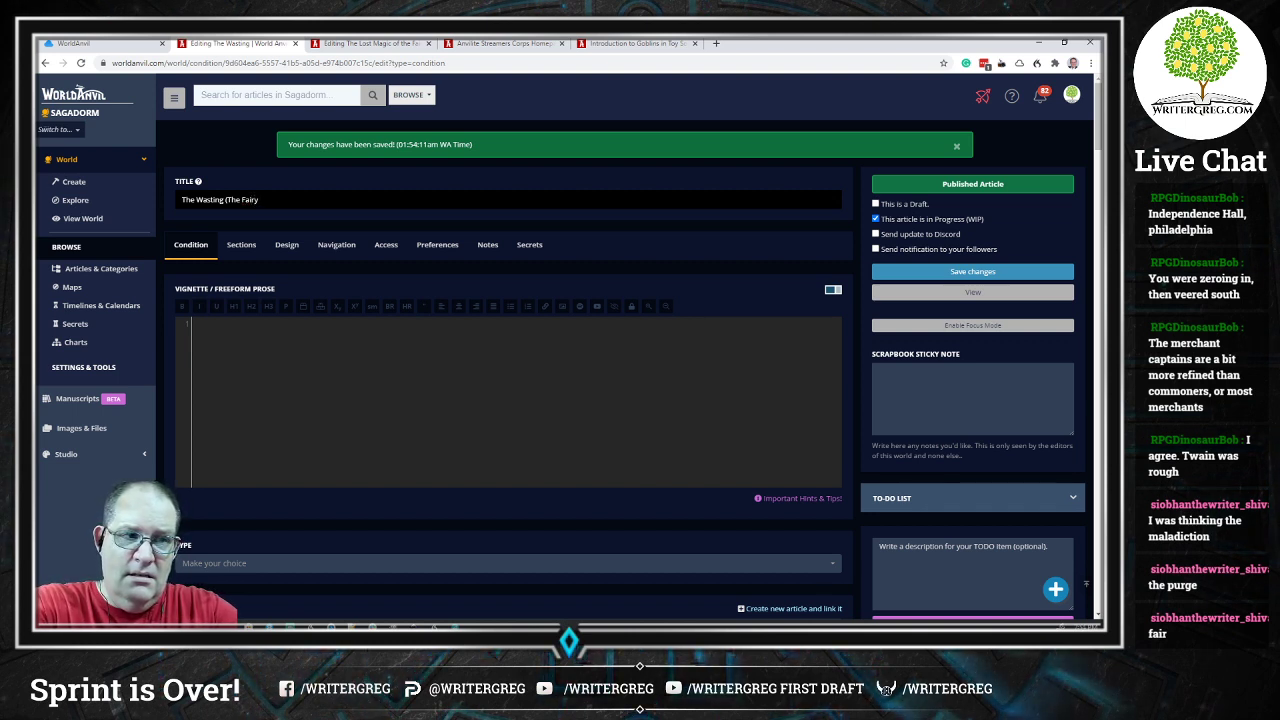
{"action": "type", "text": " Ma"}
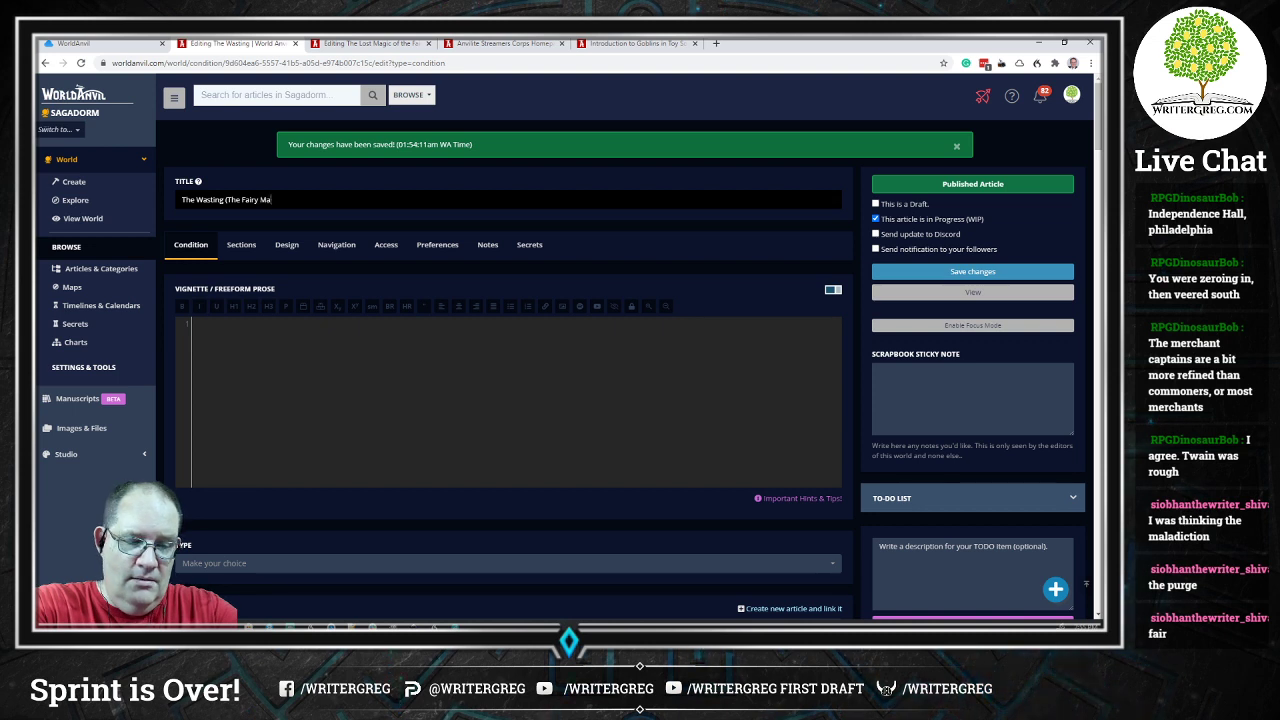
{"action": "type", "text": "ladiction"}
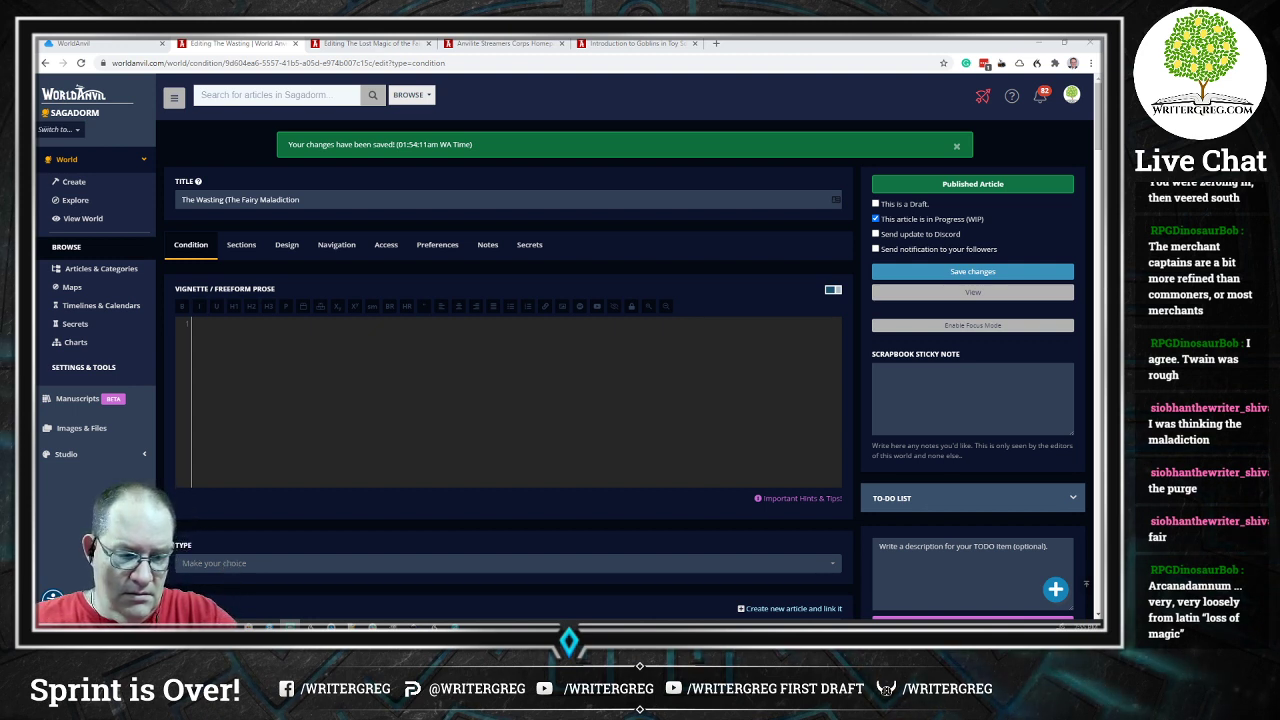
Step: Add "Arcanadamnum" to the end of the title and correct the spelling of "Maladiction" to "Malediction"
{"action": "left_click", "coordinate": [295, 199]}
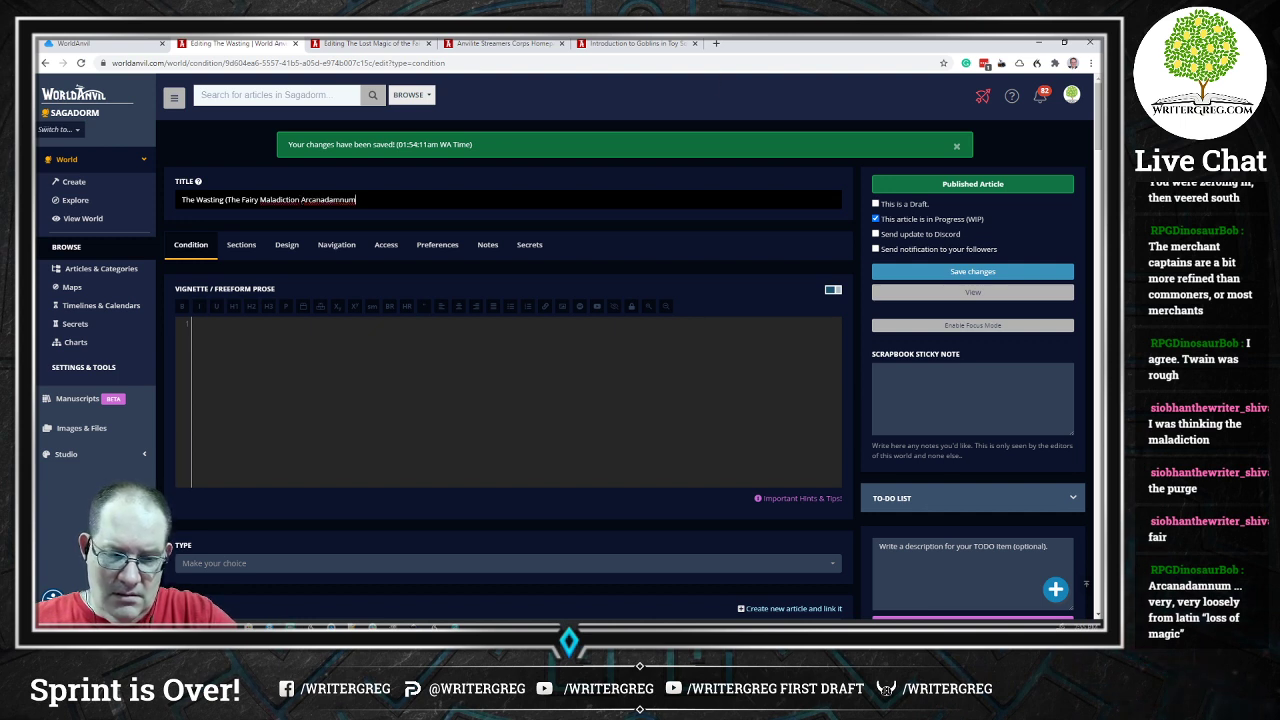
{"action": "right_click", "coordinate": [288, 199]}
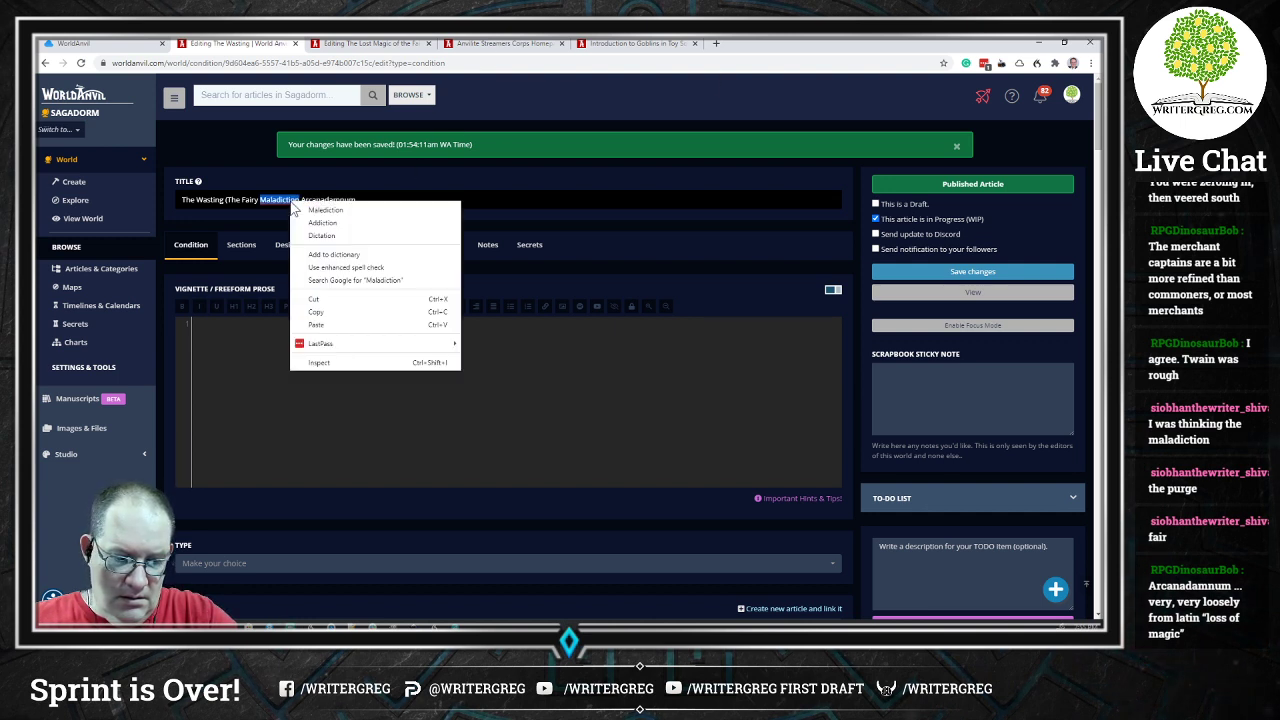
{"action": "left_click", "coordinate": [306, 210]}
{"action": "right_click", "coordinate": [324, 200]}
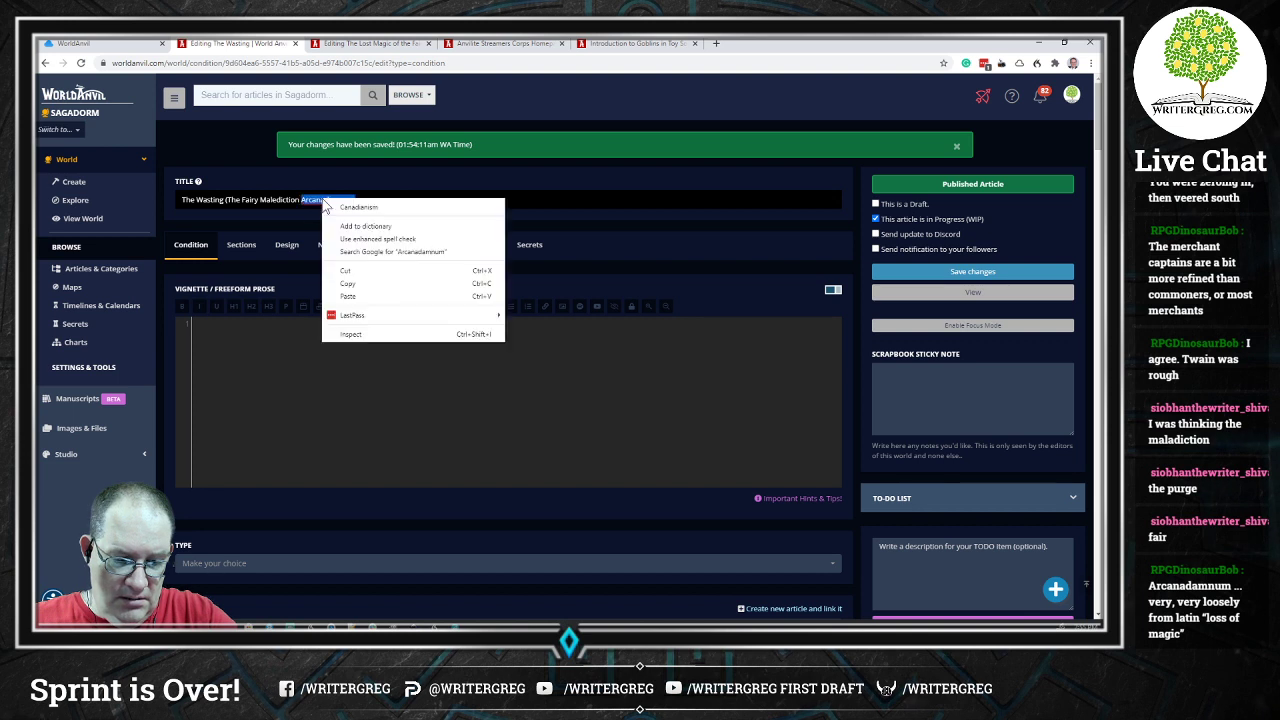
{"action": "left_click", "coordinate": [510, 199]}
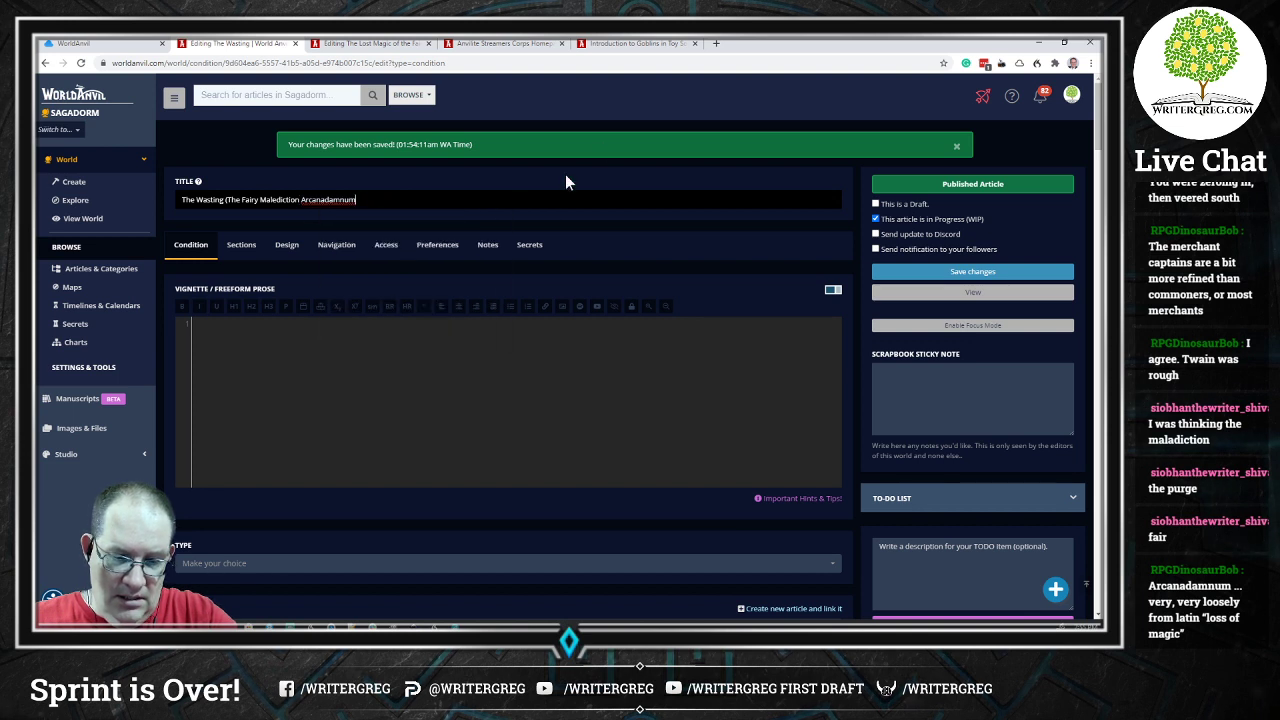
Step: Search the web for "Arcanadamnum" in a new browser tab, and close that tab to return to the article
{"action": "left_click", "coordinate": [716, 44]}
{"action": "type", "text": "Arcanadamnum"}
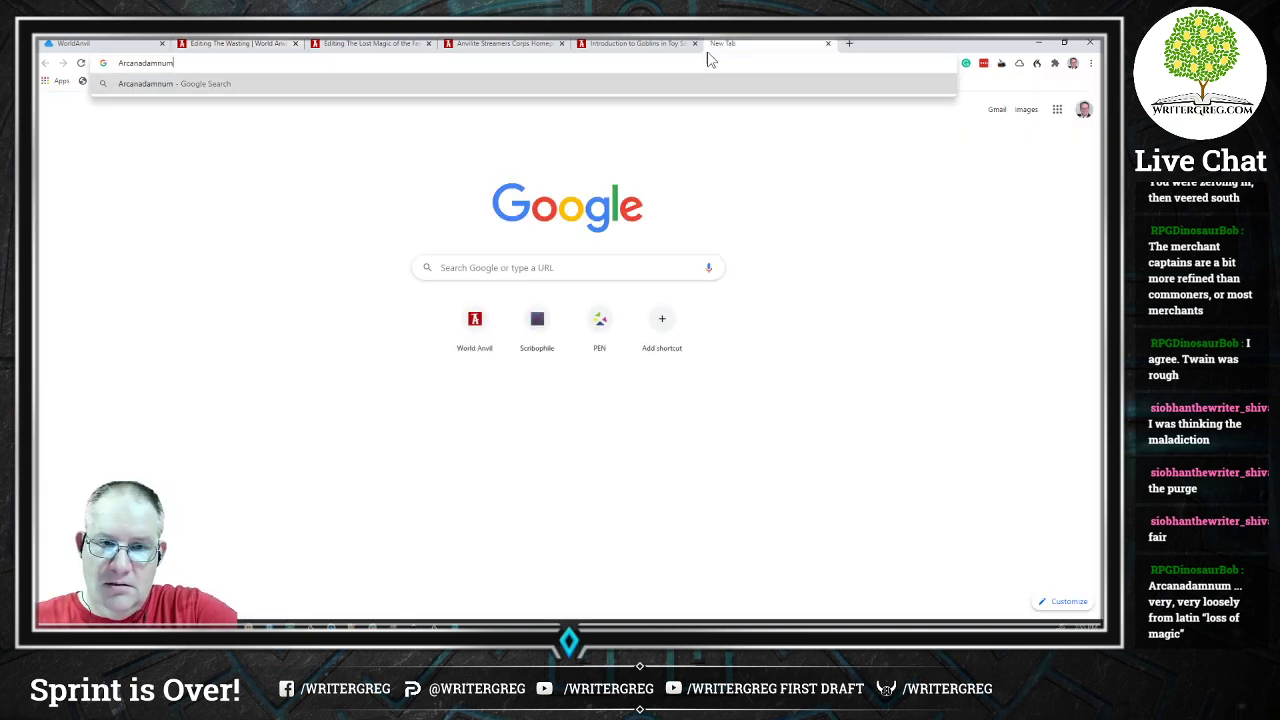
{"action": "key", "text": "Return"}
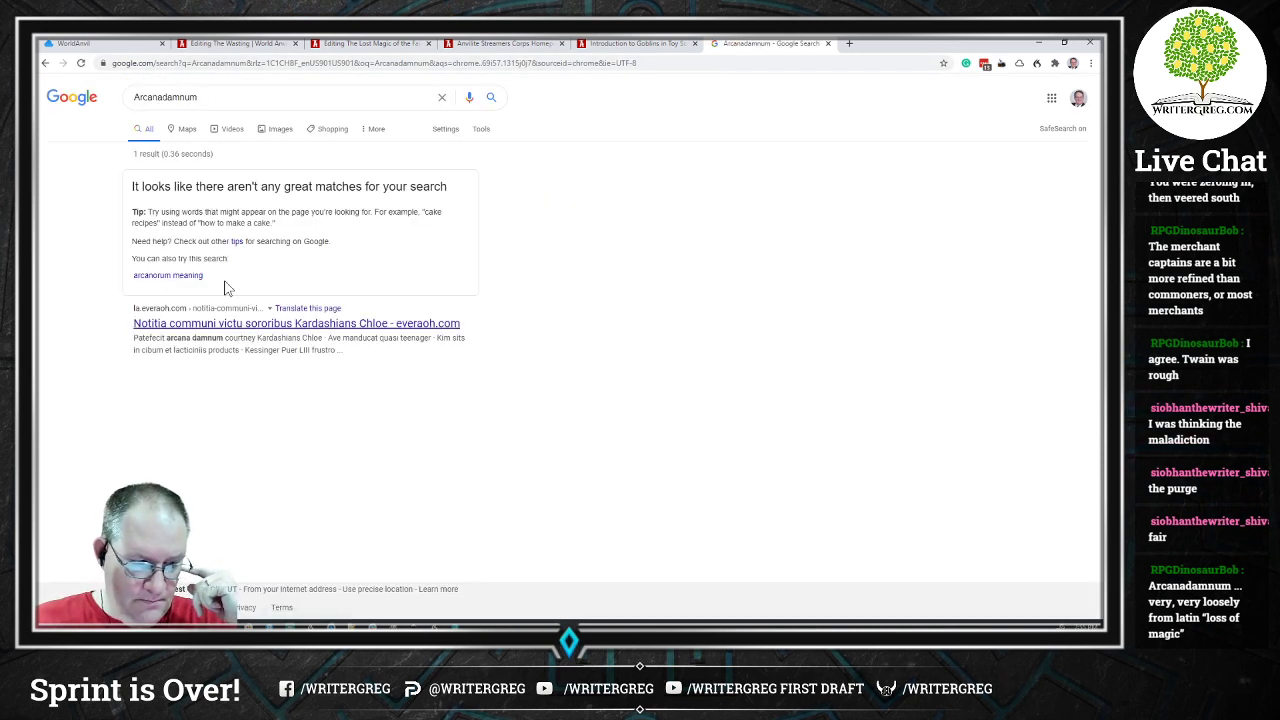
{"action": "left_click", "coordinate": [827, 44]}
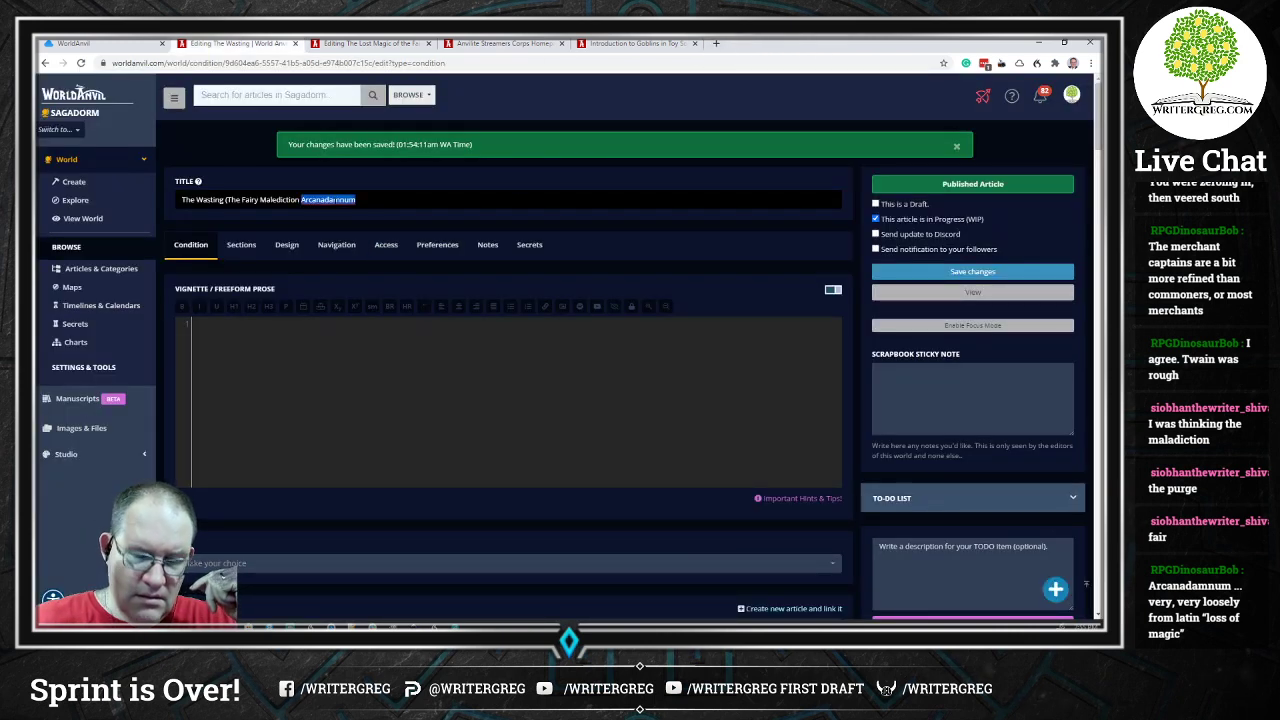
Step: Remove "Arcanadamnum" and finish the title as "The Wasting (The Fairy's Malediction)"
{"action": "key", "text": "BackSpace"}
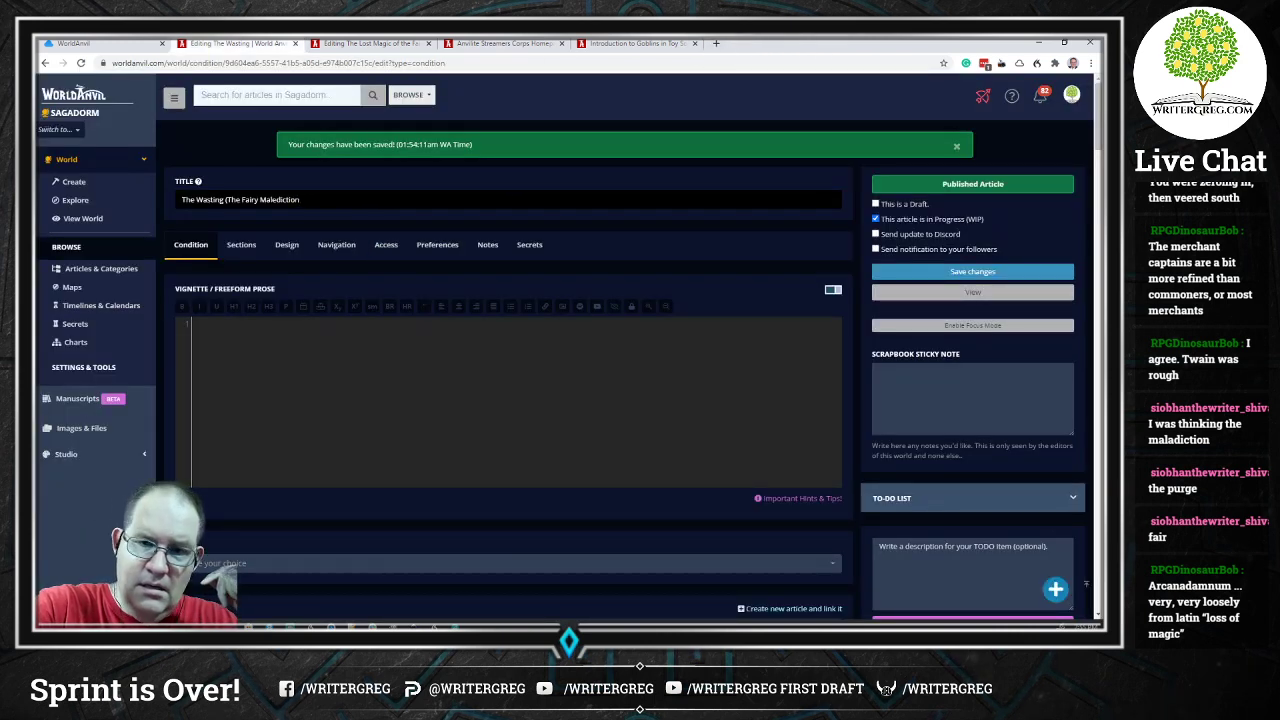
{"action": "type", "text": ")"}
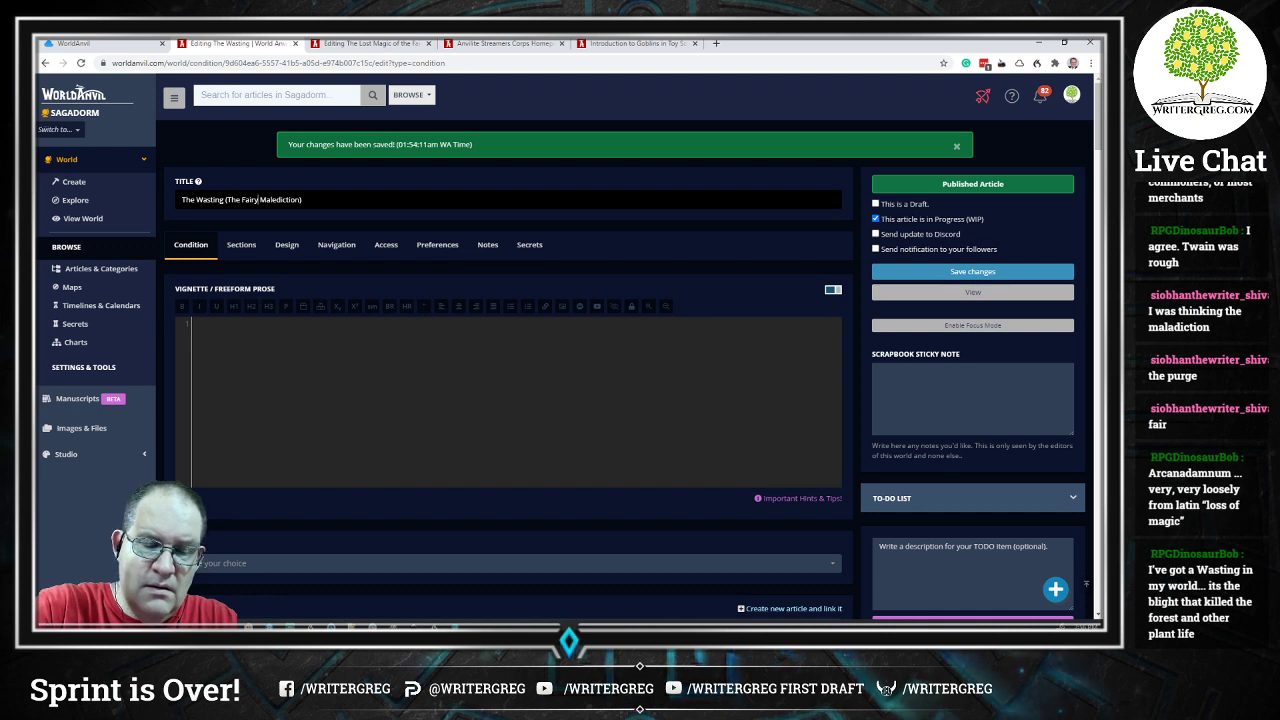
{"action": "left_click", "coordinate": [257, 199]}
{"action": "type", "text": "'s"}
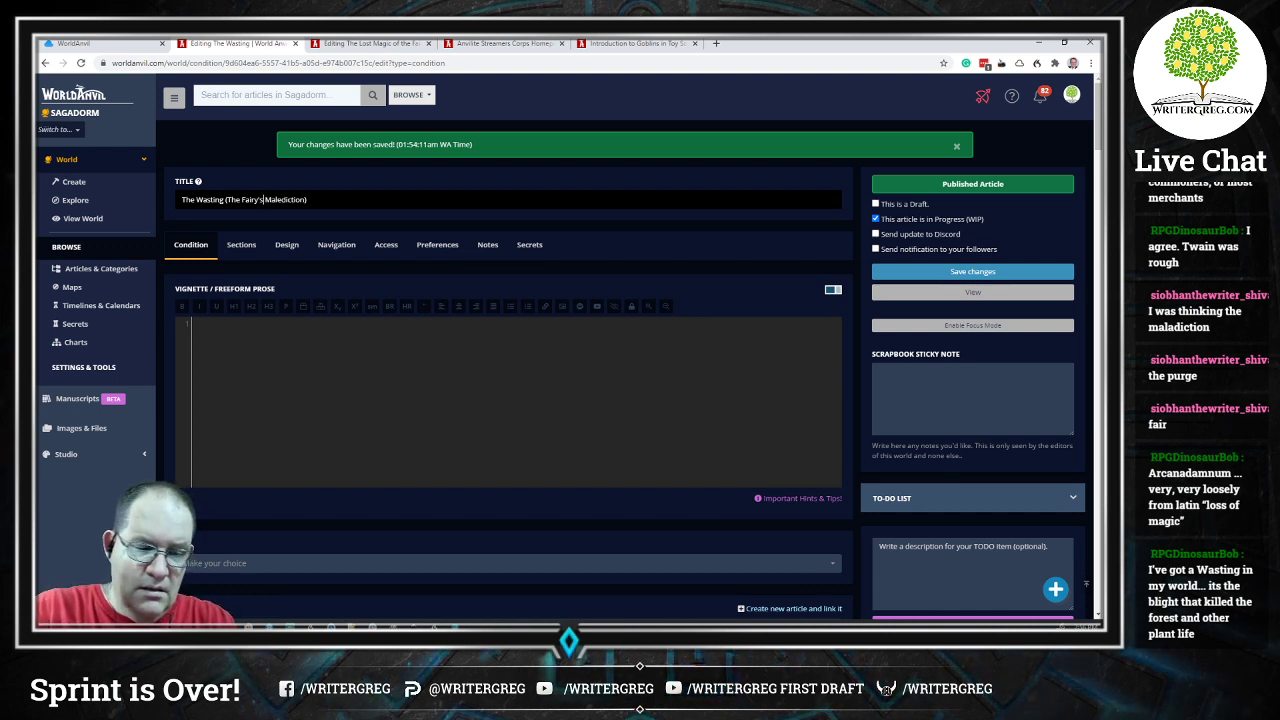
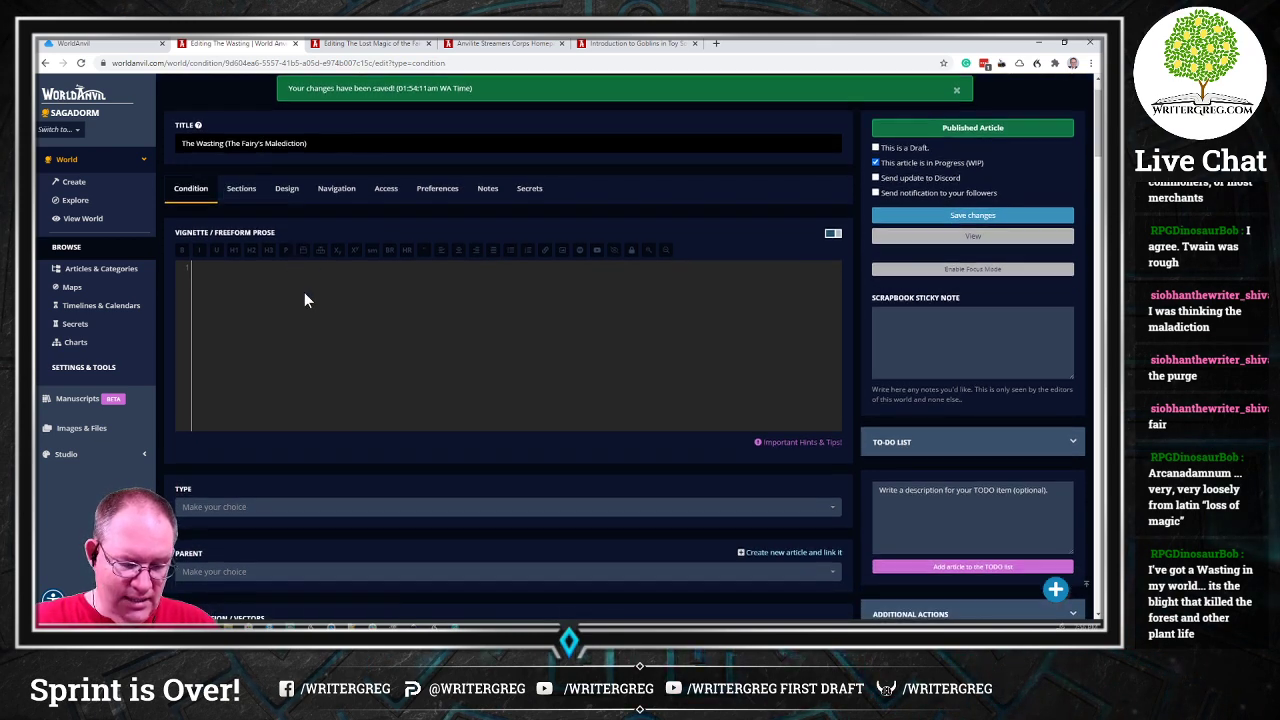
Step: Set the condition's affected species to Fairy / Fae
{"action": "scroll", "coordinate": [300, 295], "scroll_direction": "down", "scroll_amount": 4}
{"action": "scroll", "coordinate": [299, 300], "scroll_direction": "down", "scroll_amount": 10}
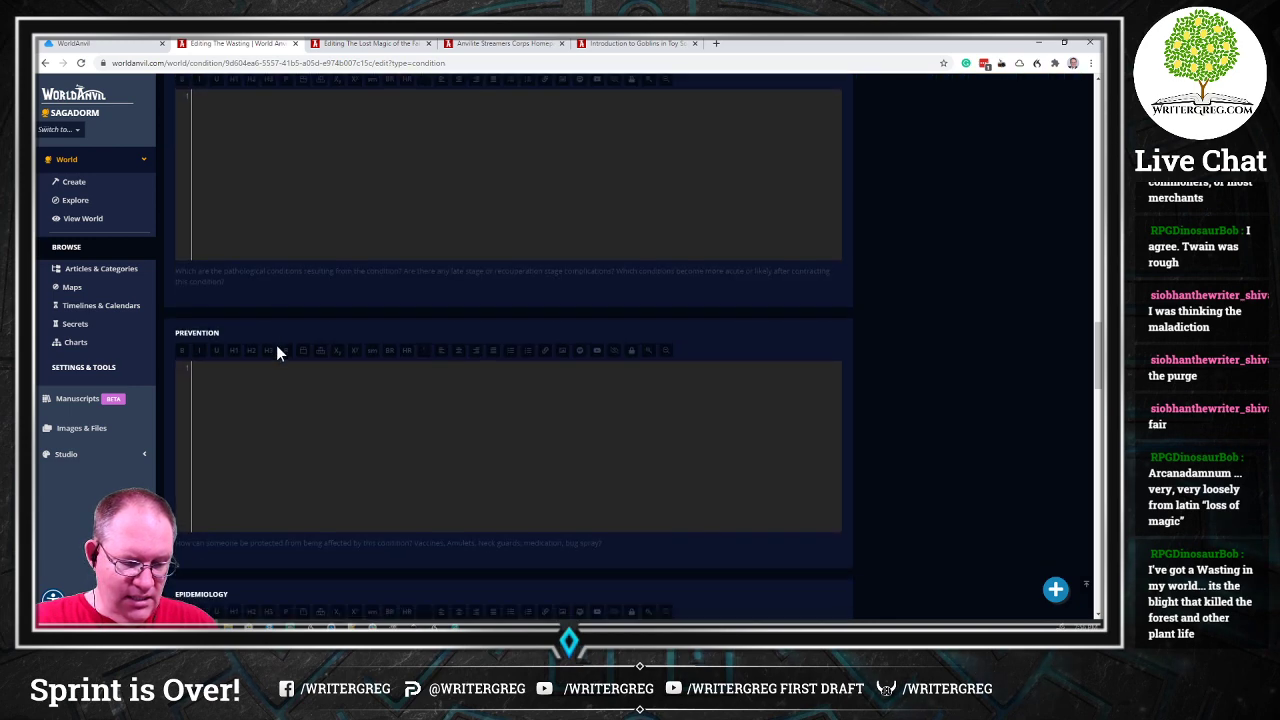
{"action": "scroll", "coordinate": [278, 350], "scroll_direction": "down", "scroll_amount": 8}
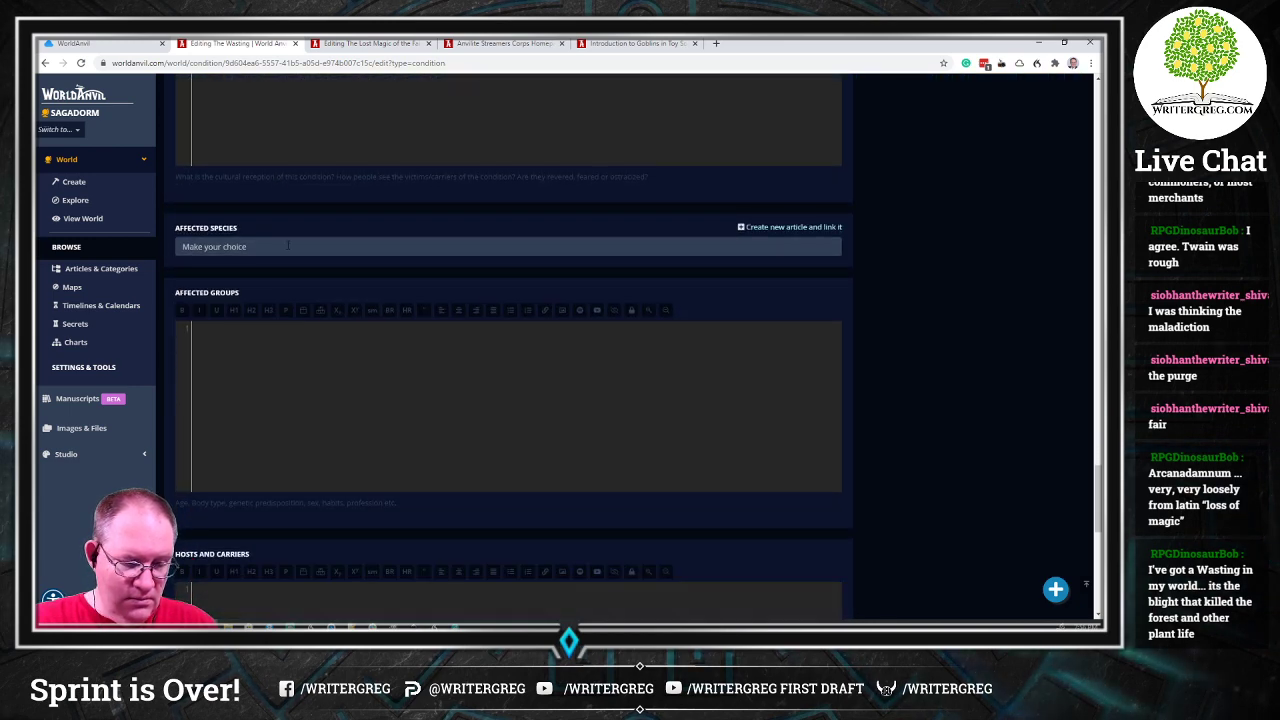
{"action": "left_click", "coordinate": [288, 245]}
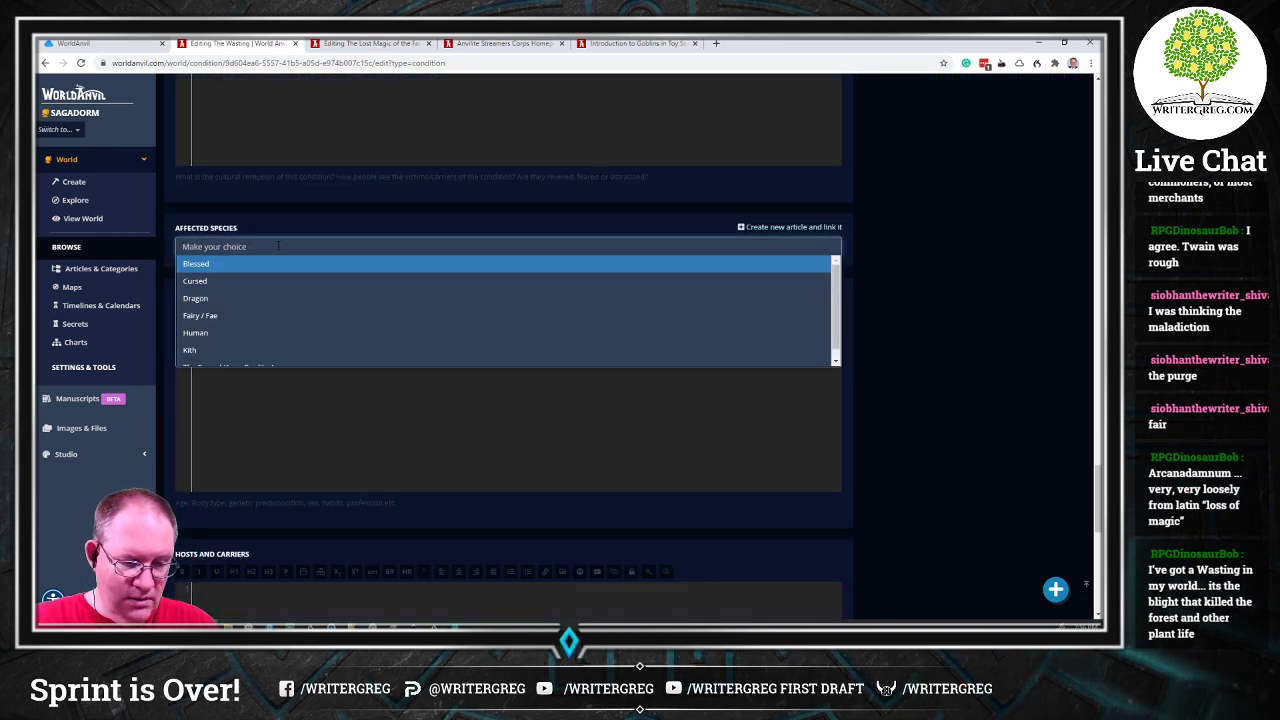
{"action": "left_click", "coordinate": [229, 317]}
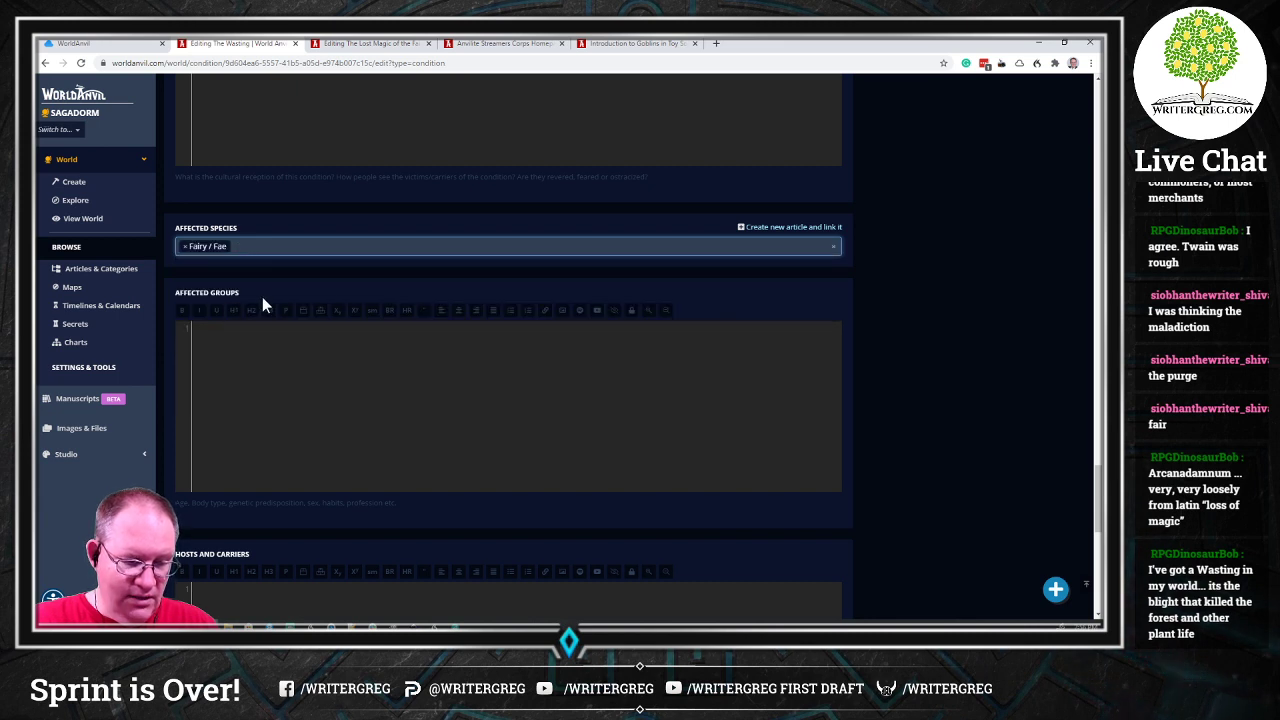
Step: Classify the condition with origin Magical, rarity Uncommon and cycle "Chronic, Congenital"
{"action": "scroll", "coordinate": [269, 306], "scroll_direction": "down", "scroll_amount": 2}
{"action": "scroll", "coordinate": [268, 322], "scroll_direction": "down", "scroll_amount": 7}
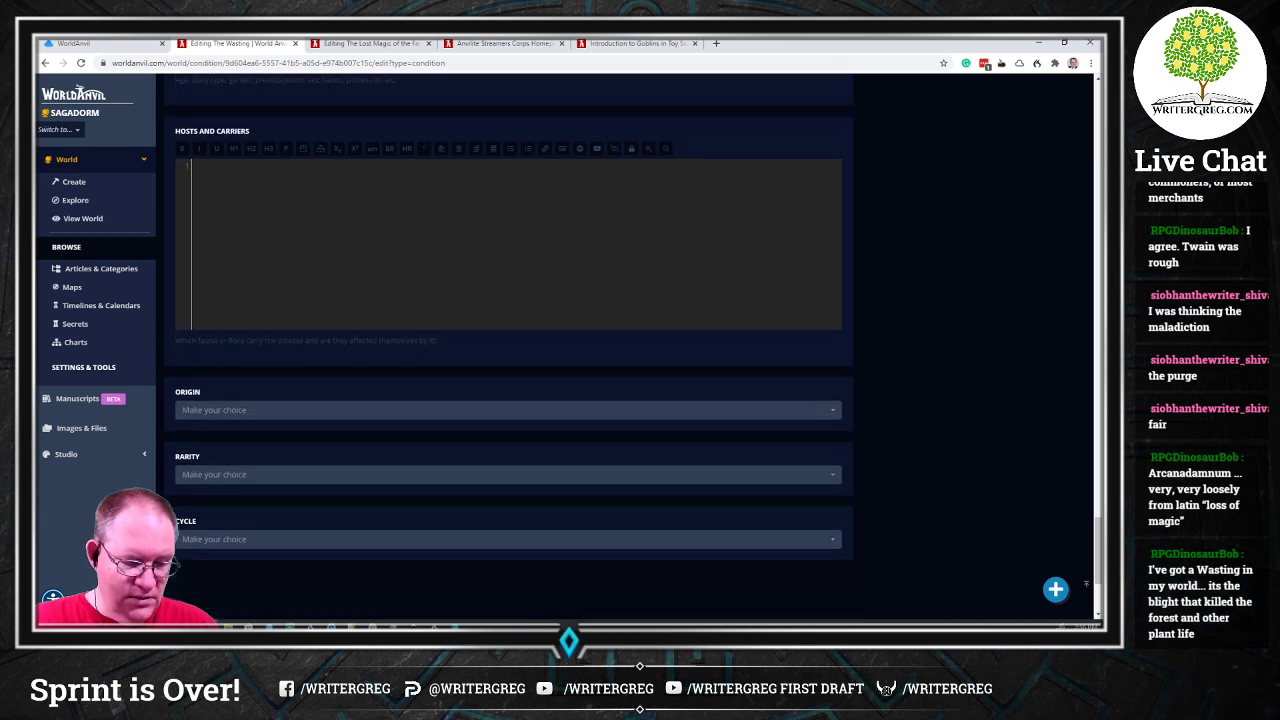
{"action": "left_click", "coordinate": [268, 335]}
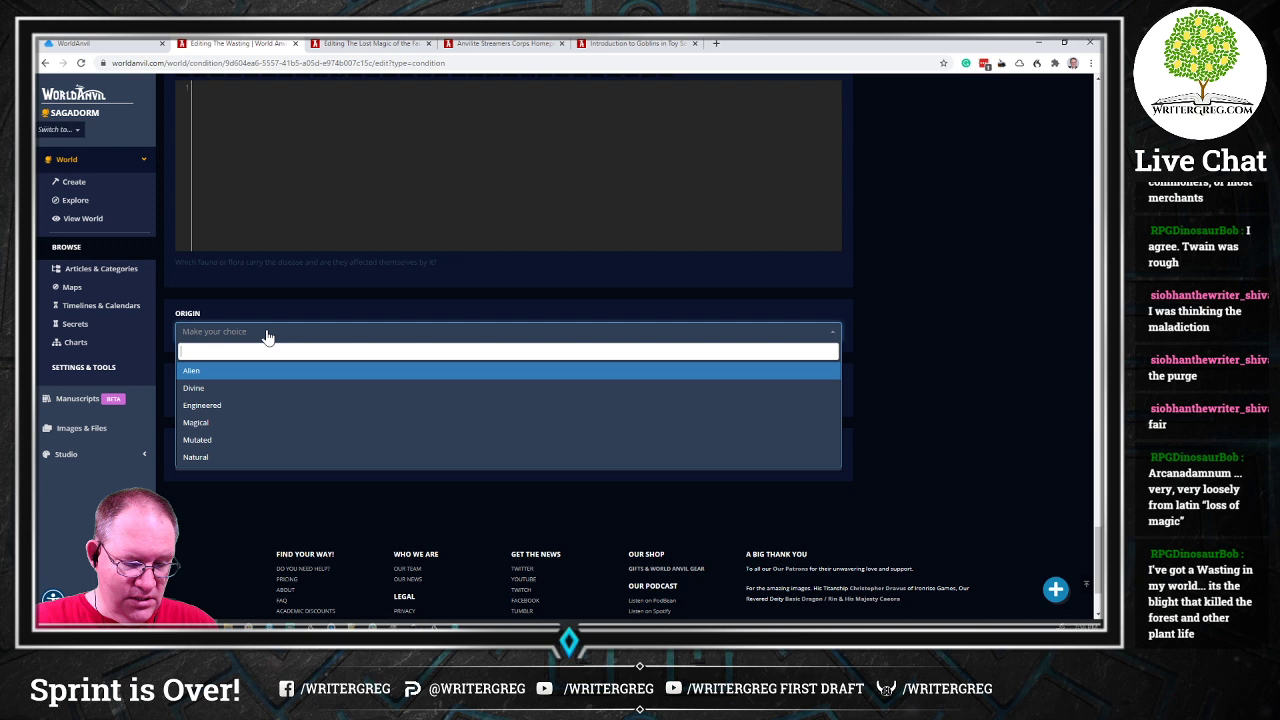
{"action": "left_click", "coordinate": [221, 424]}
{"action": "left_click", "coordinate": [242, 398]}
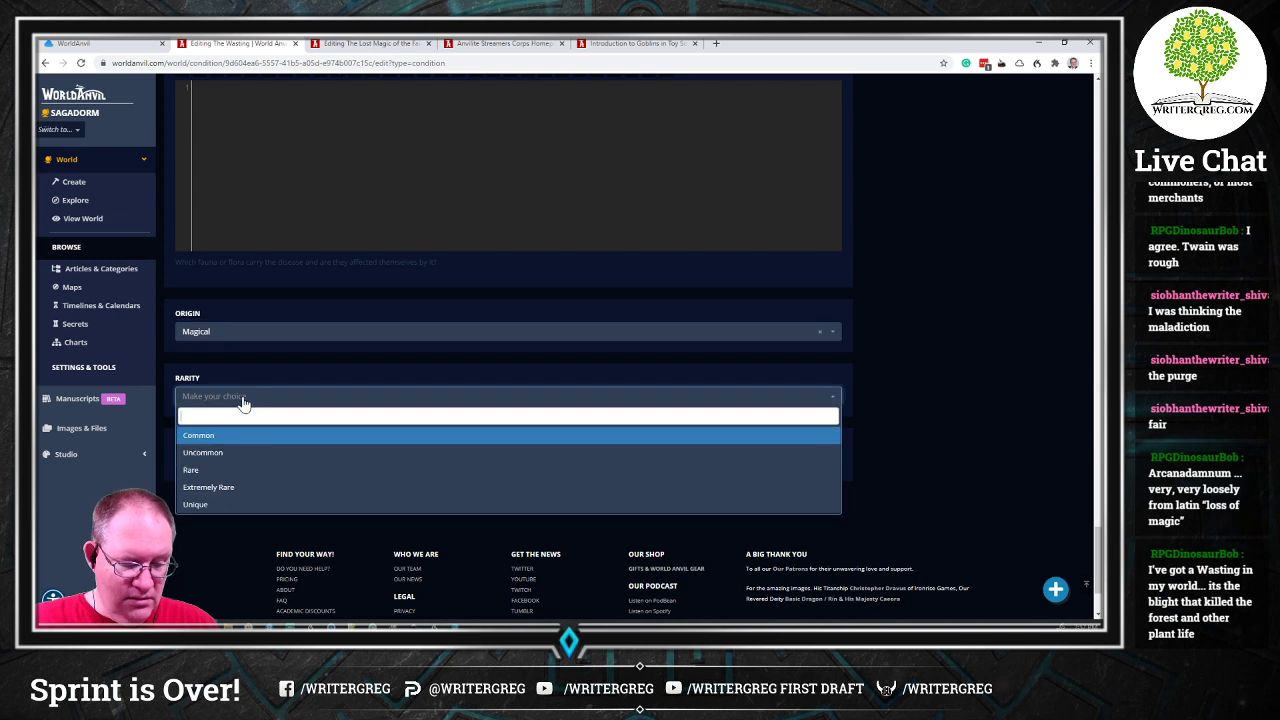
{"action": "left_click", "coordinate": [233, 456]}
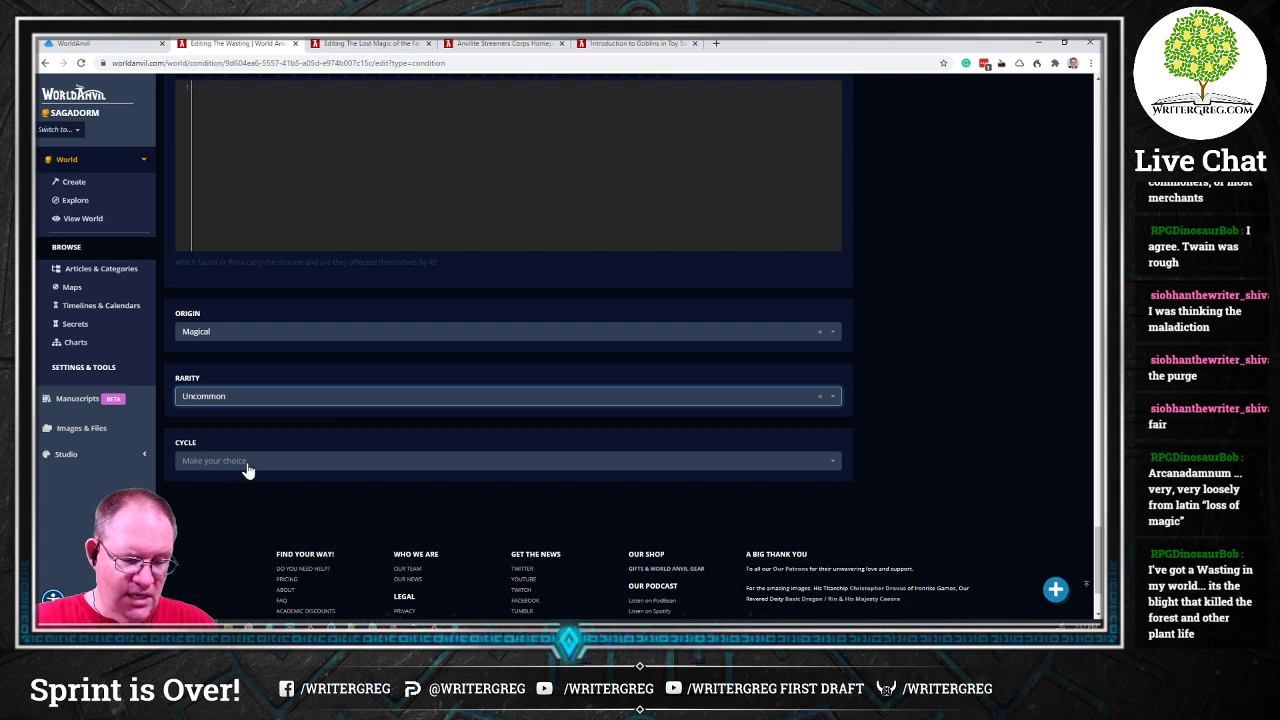
{"action": "left_click", "coordinate": [247, 465]}
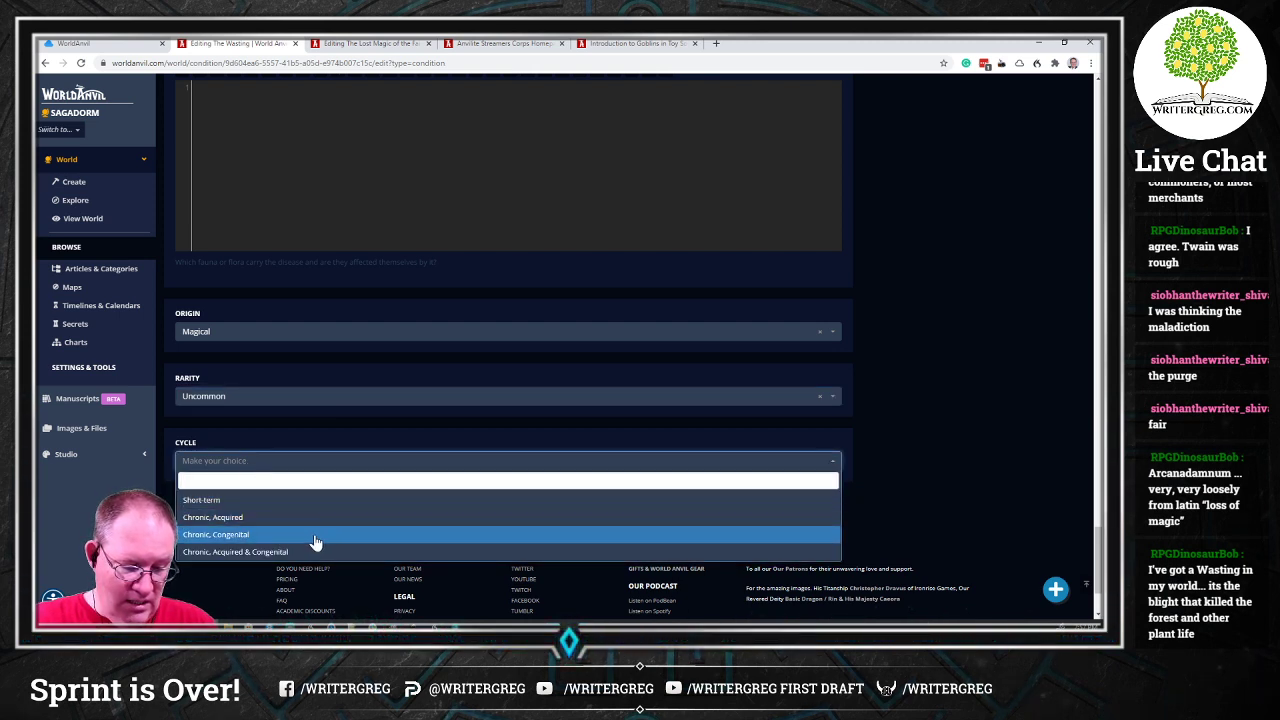
{"action": "left_click", "coordinate": [257, 535]}
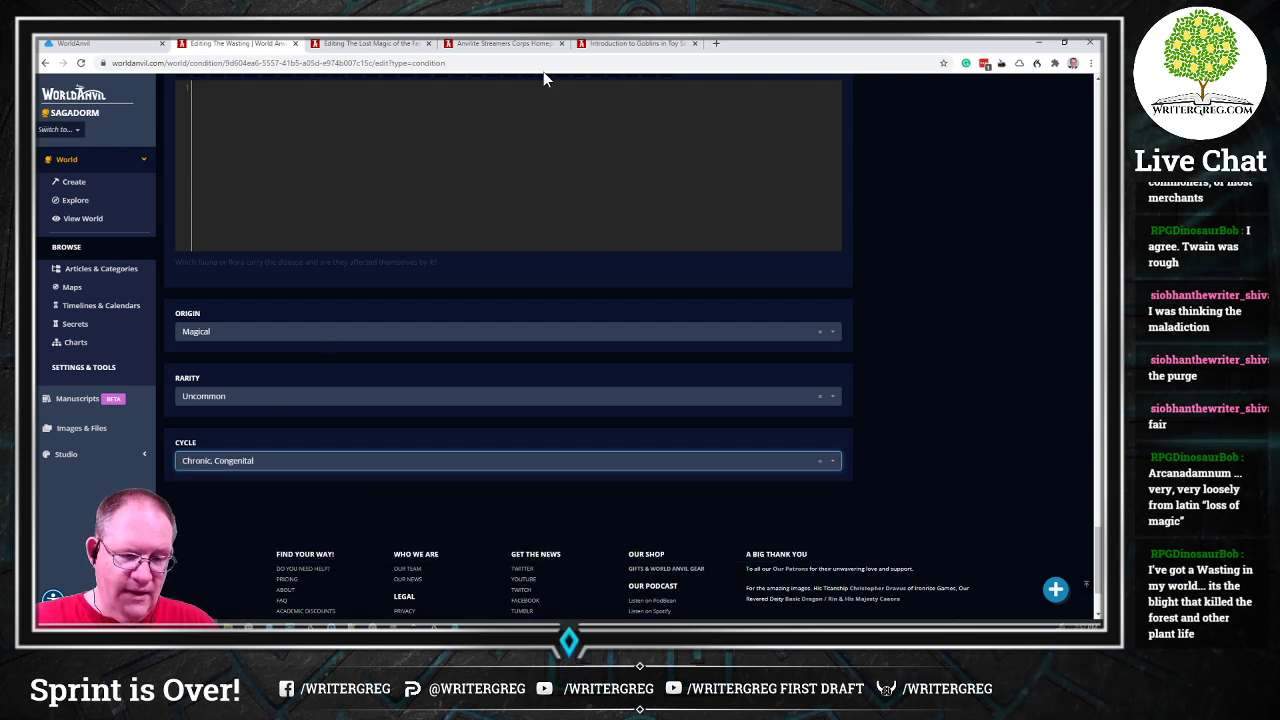
{"action": "right_click", "coordinate": [235, 465]}
{"action": "left_click", "coordinate": [238, 468]}
{"action": "left_click", "coordinate": [255, 462]}
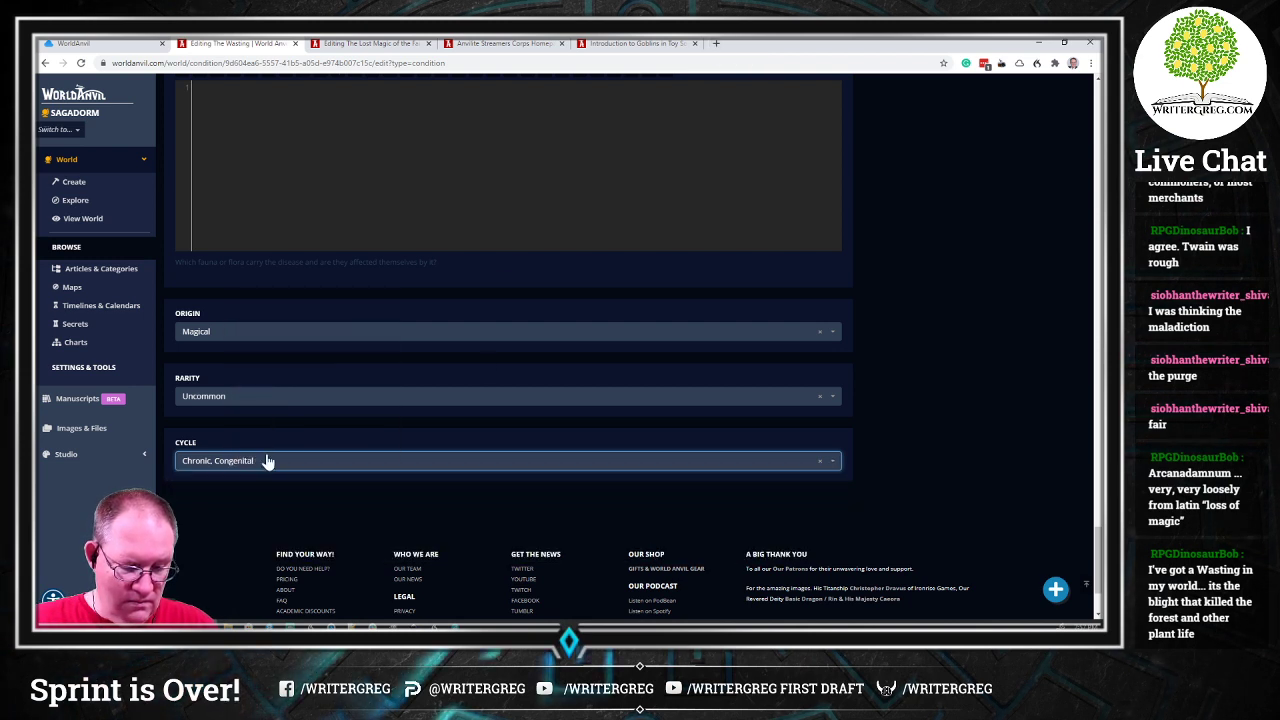
Step: Look up the definition of "congenital" in a new browser tab, and close that tab to return to the article
{"action": "left_click", "coordinate": [716, 44]}
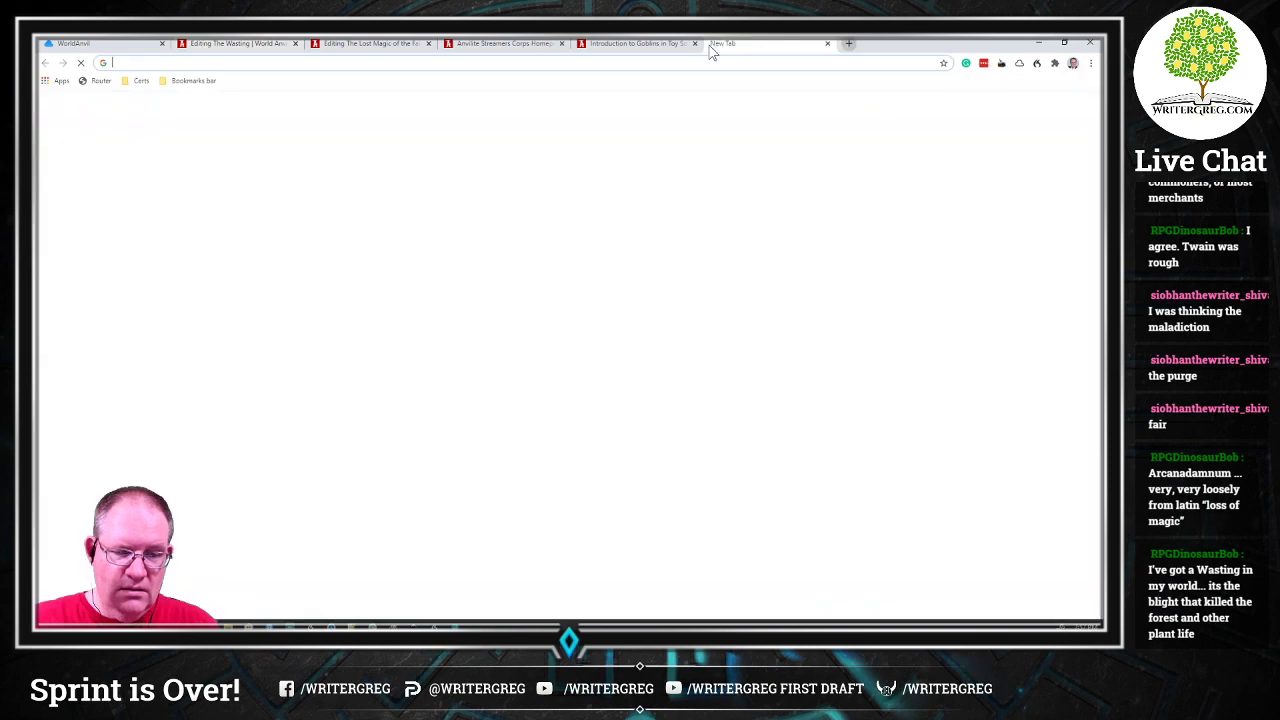
{"action": "type", "text": "congen"}
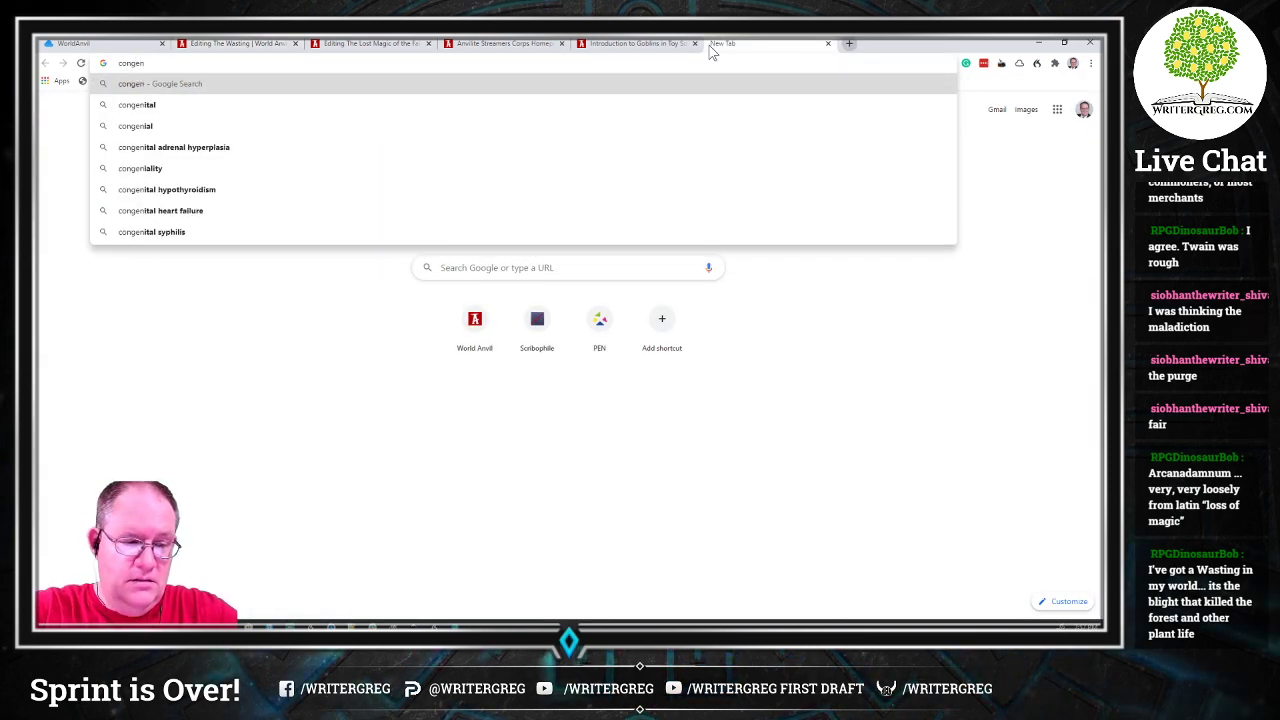
{"action": "key", "text": "Down"}
{"action": "key", "text": "Return"}
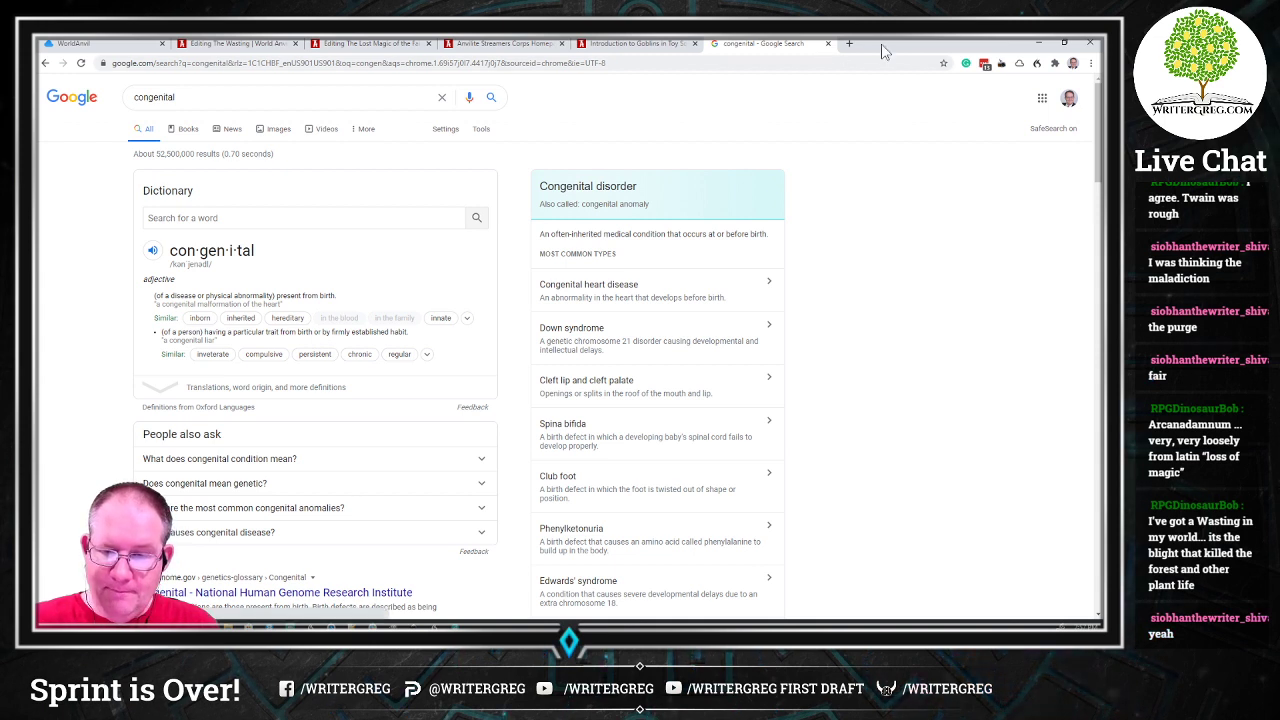
{"action": "left_click", "coordinate": [827, 43]}
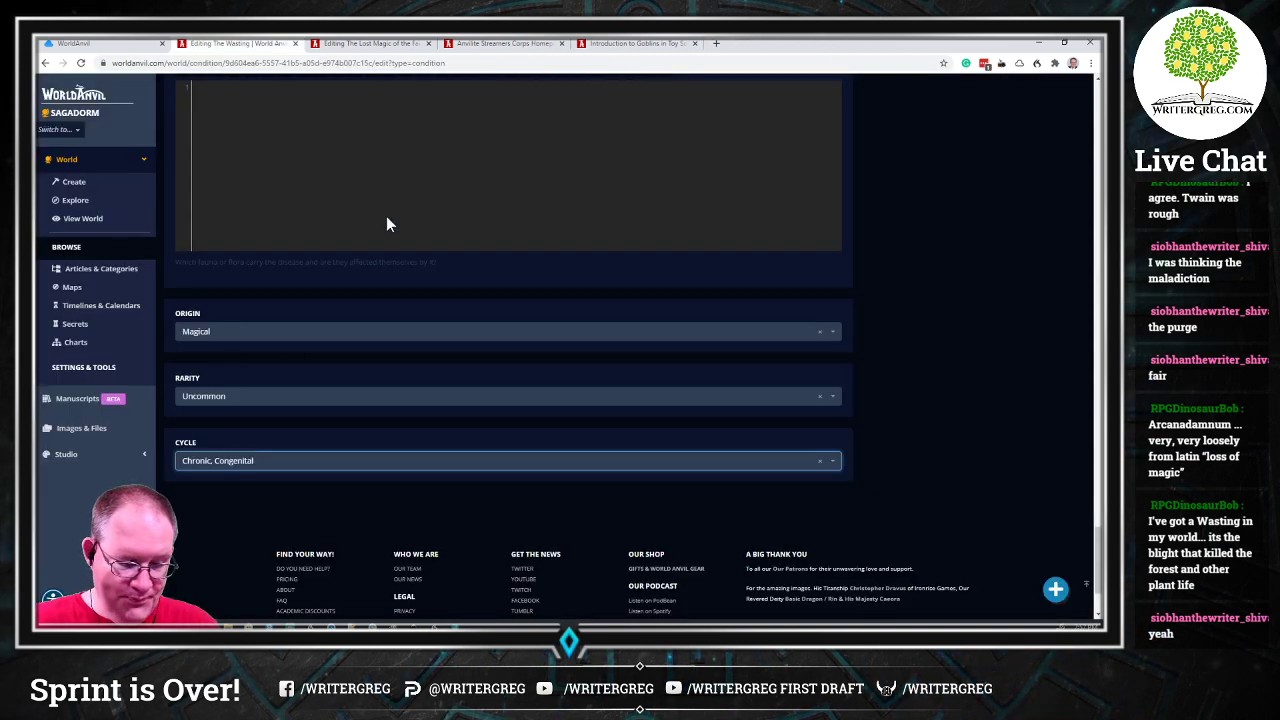
Step: Look up the meaning of the article's "Sequela" heading in a Google search, and close the search to return to the article
{"action": "scroll", "coordinate": [300, 380], "scroll_direction": "up", "scroll_amount": 10}
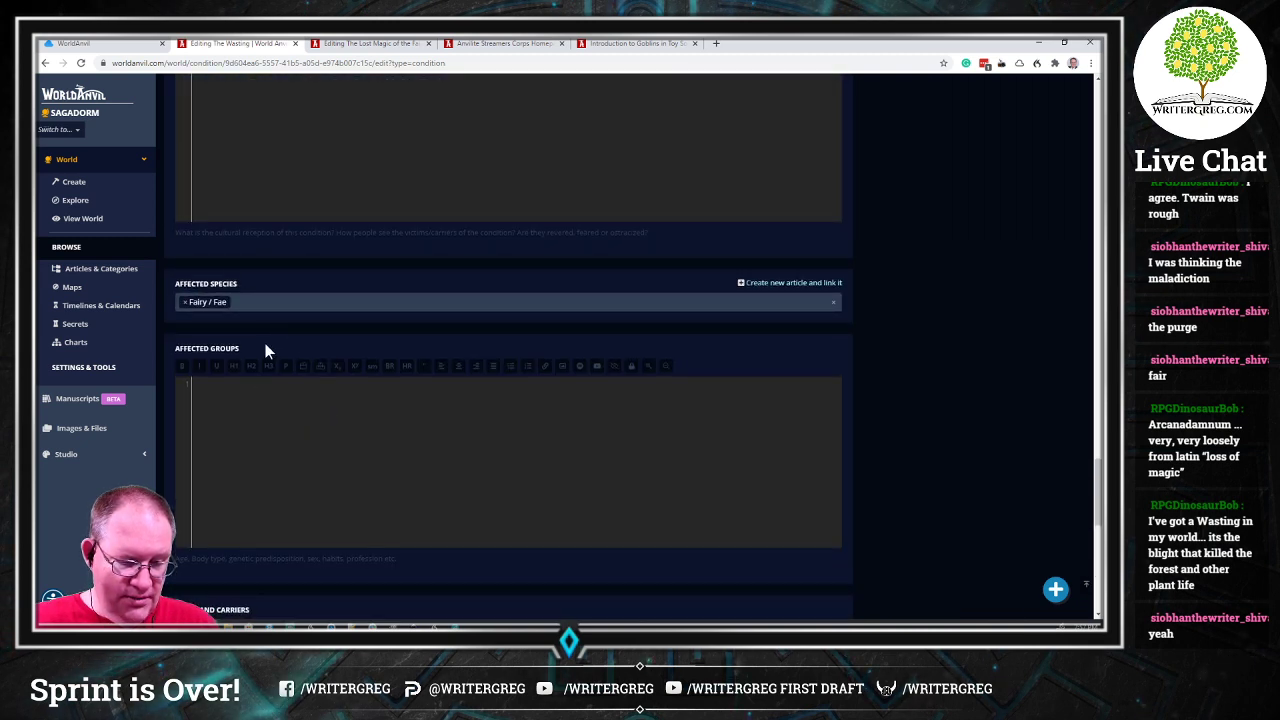
{"action": "scroll", "coordinate": [280, 350], "scroll_direction": "up", "scroll_amount": 3}
{"action": "scroll", "coordinate": [286, 355], "scroll_direction": "up", "scroll_amount": 3}
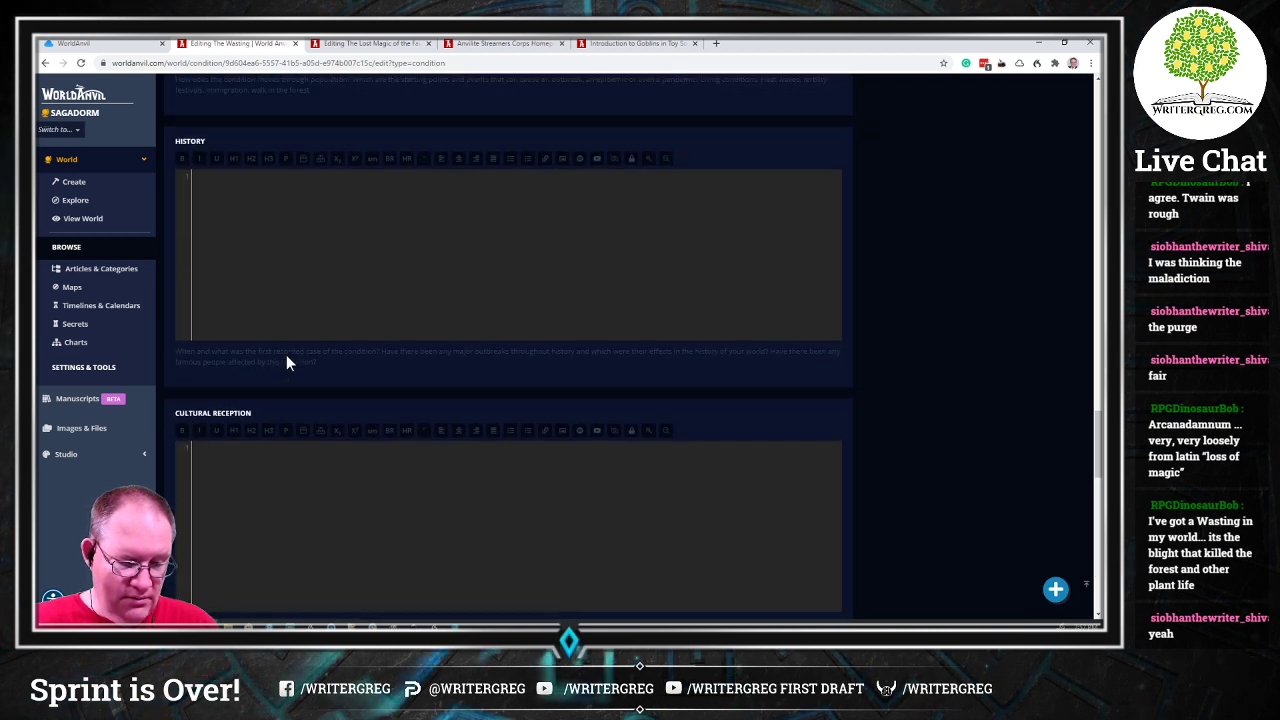
{"action": "scroll", "coordinate": [286, 355], "scroll_direction": "up", "scroll_amount": 5}
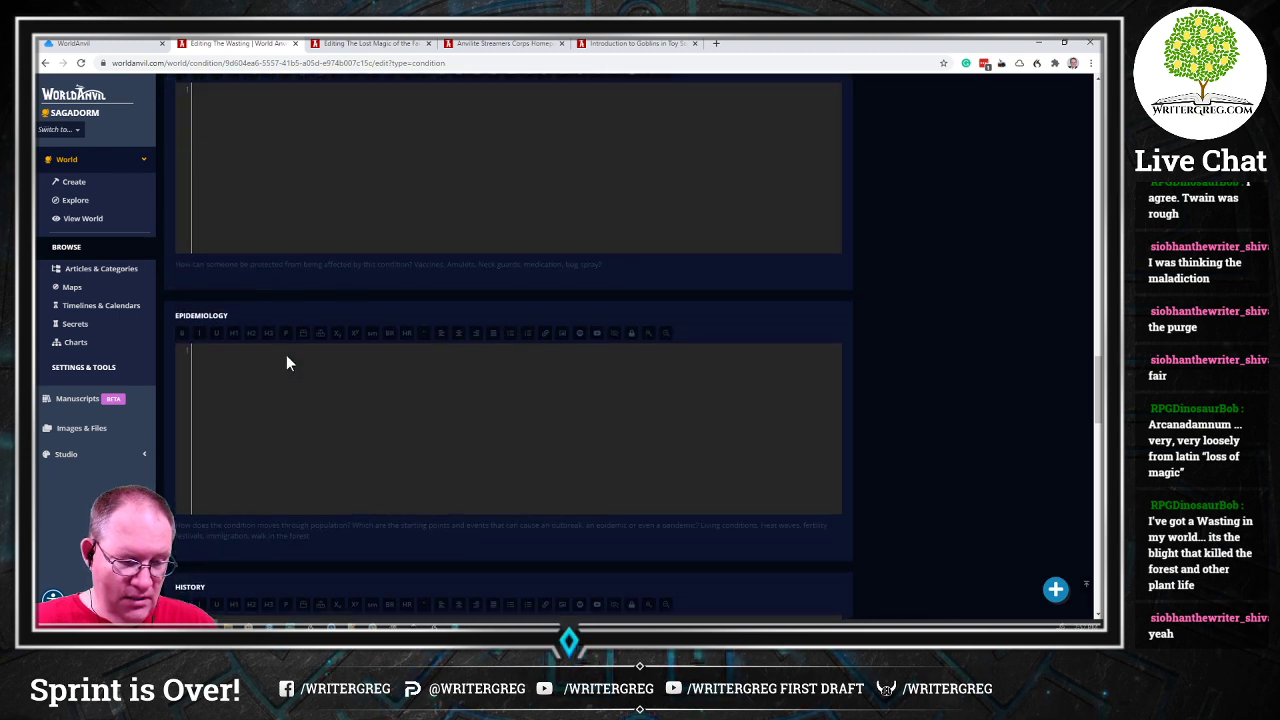
{"action": "scroll", "coordinate": [290, 300], "scroll_direction": "up", "scroll_amount": 2}
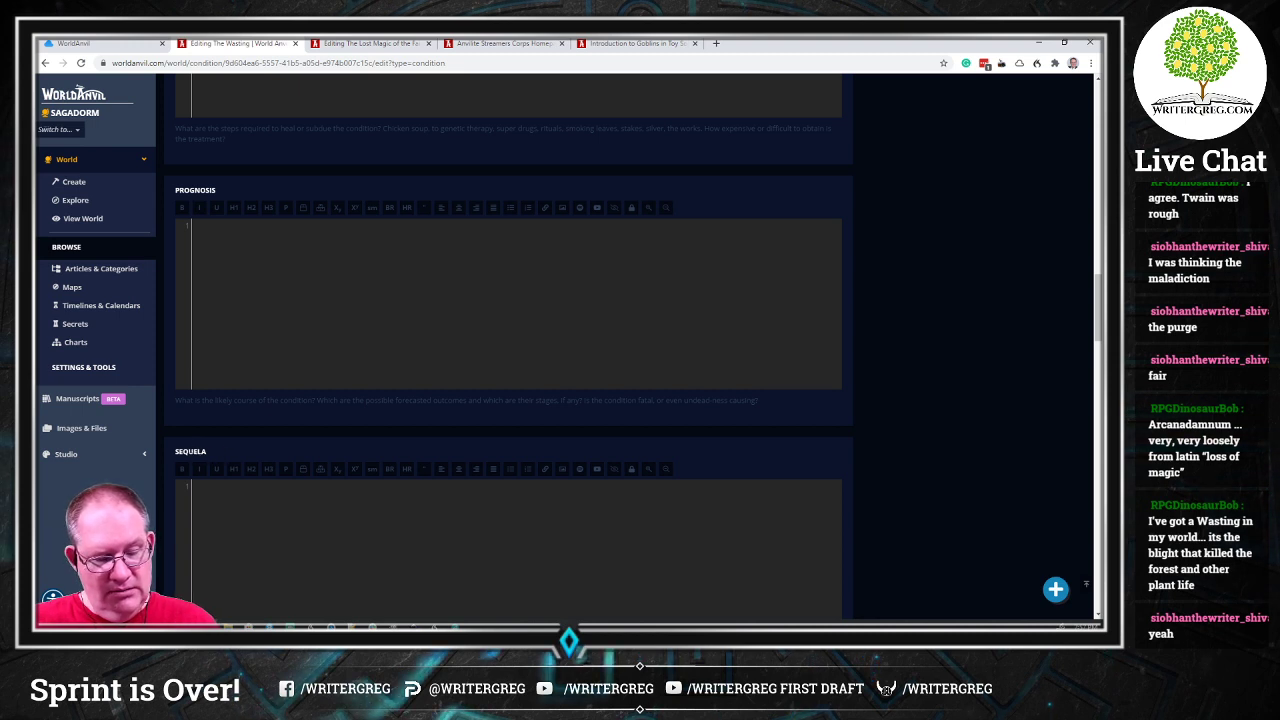
{"action": "double_click", "coordinate": [190, 451]}
{"action": "right_click", "coordinate": [186, 451]}
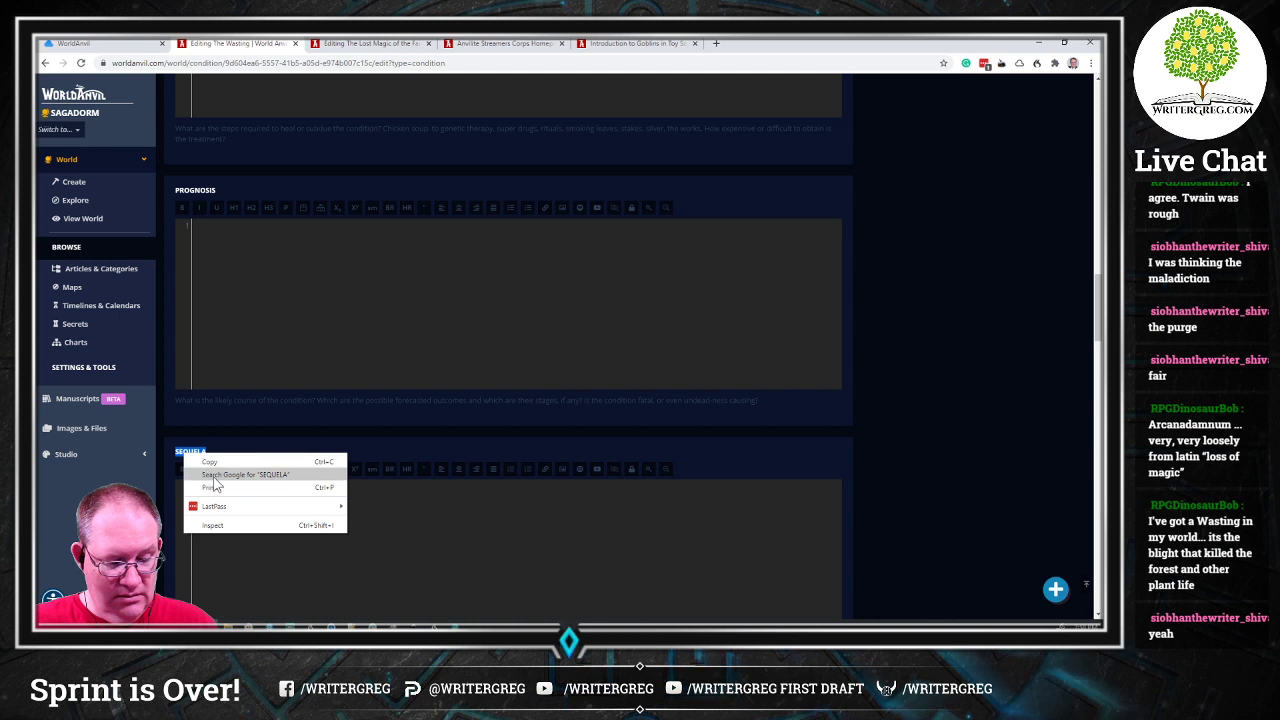
{"action": "left_click", "coordinate": [250, 472]}
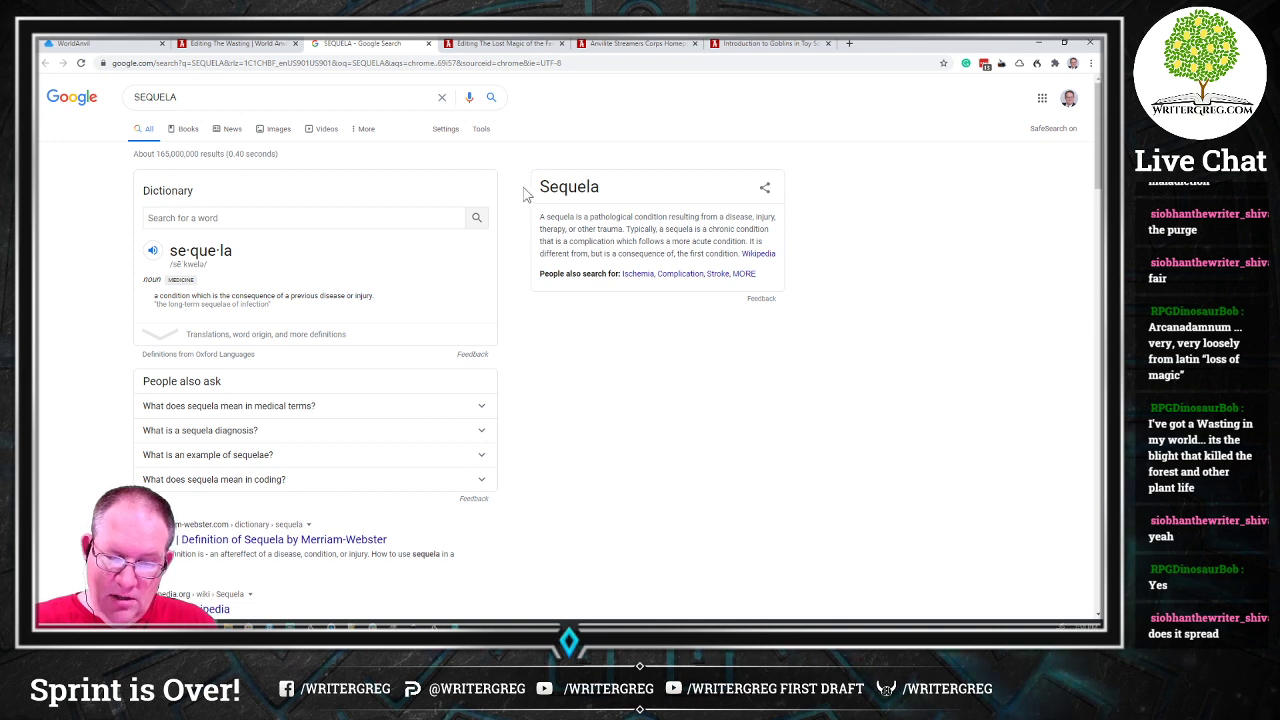
{"action": "left_click", "coordinate": [429, 43]}
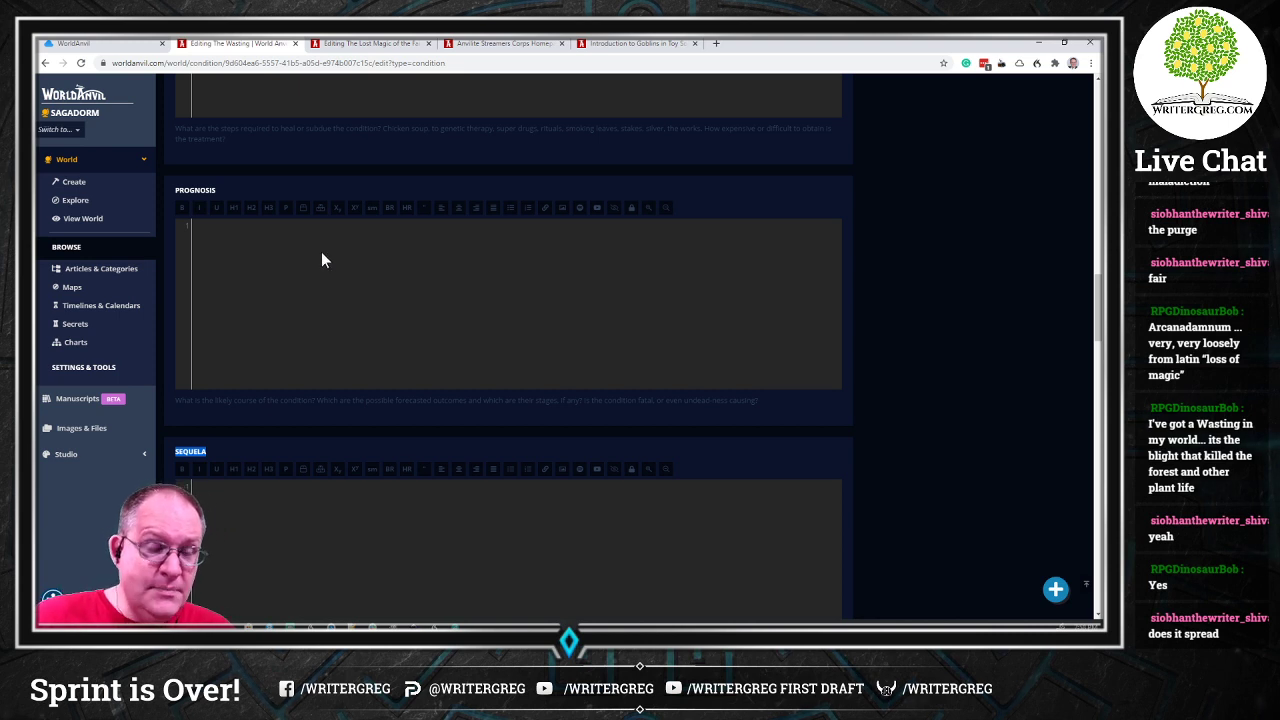
Step: Set the condition's type to Genetic
{"action": "scroll", "coordinate": [300, 272], "scroll_direction": "up", "scroll_amount": 2}
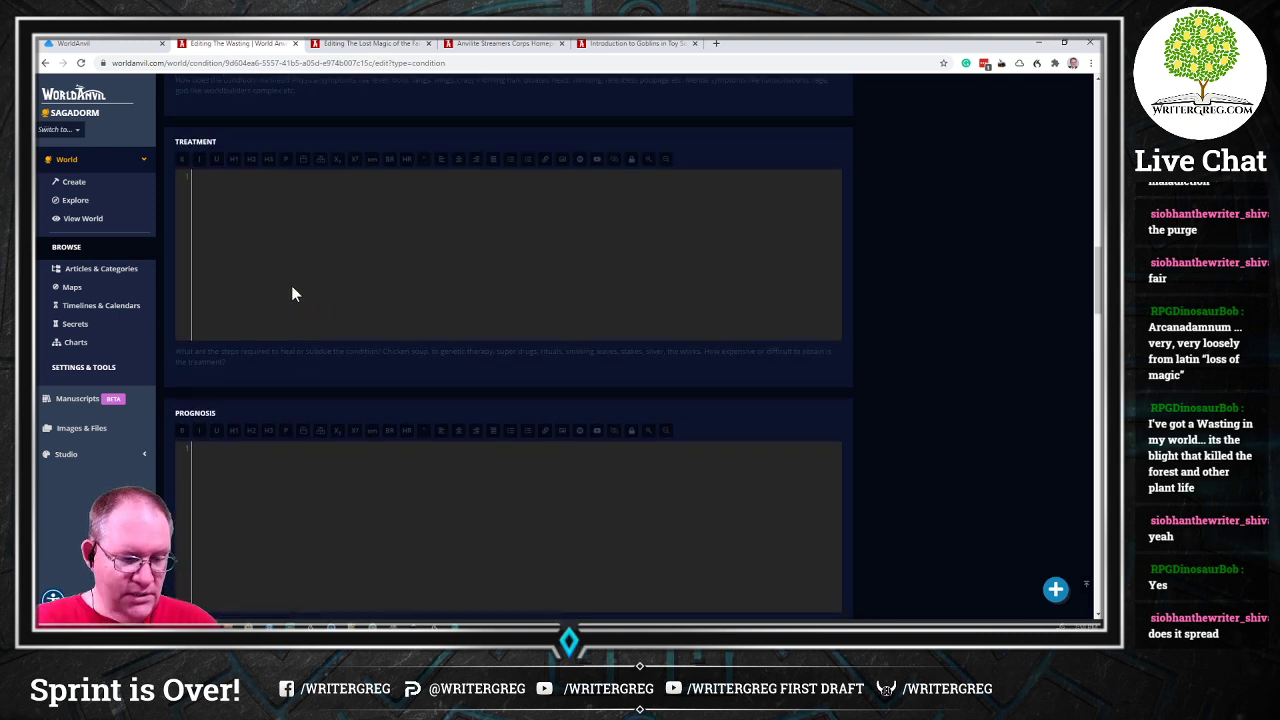
{"action": "scroll", "coordinate": [291, 285], "scroll_direction": "up", "scroll_amount": 7}
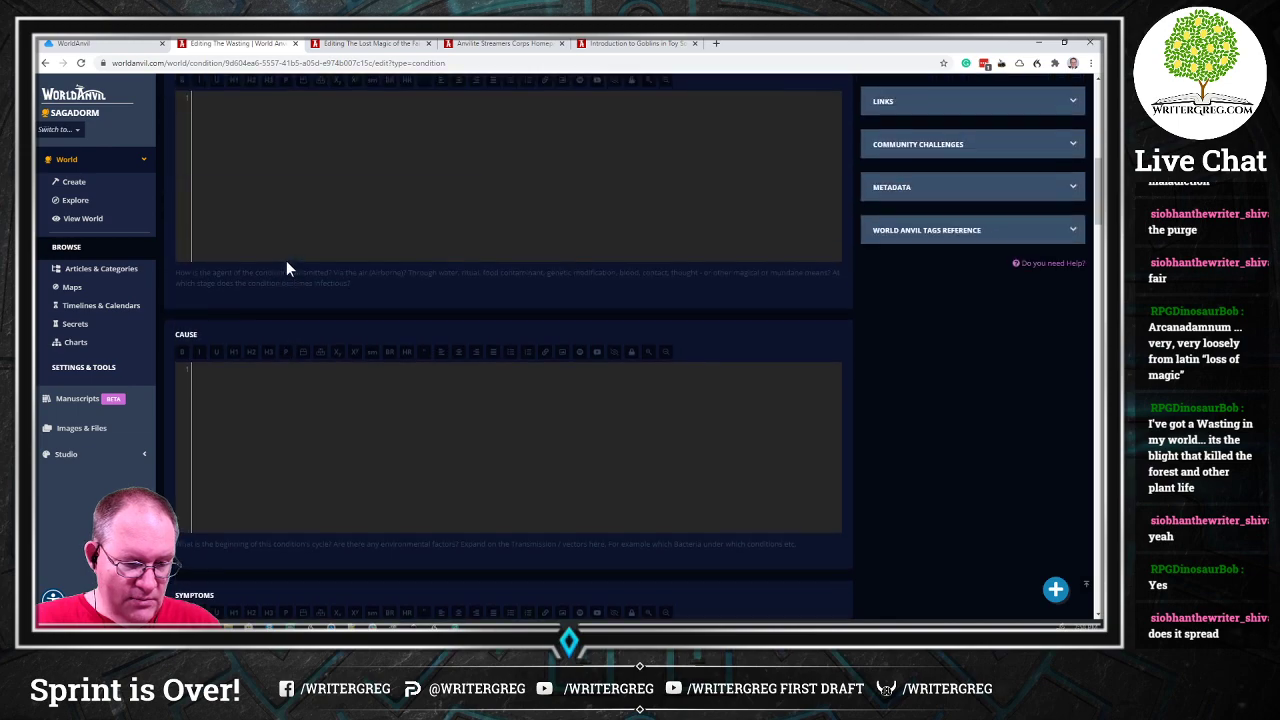
{"action": "scroll", "coordinate": [285, 262], "scroll_direction": "up", "scroll_amount": 5}
{"action": "scroll", "coordinate": [282, 270], "scroll_direction": "down", "scroll_amount": 2}
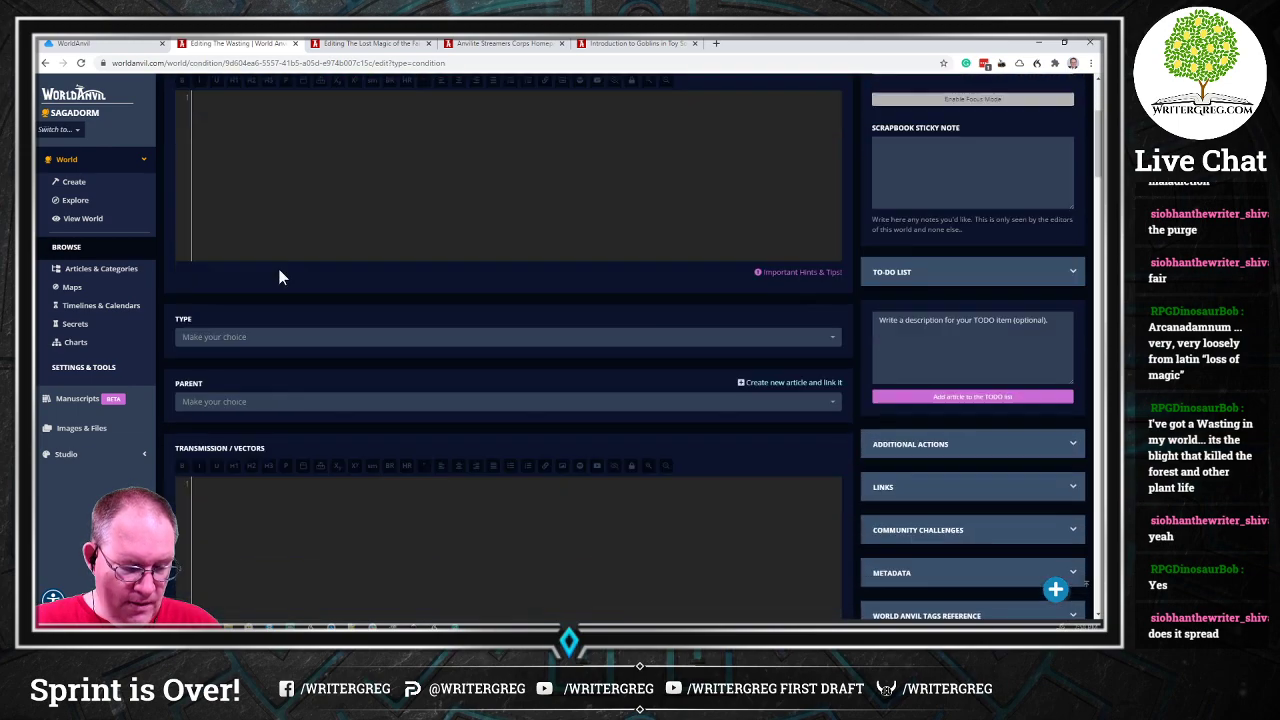
{"action": "scroll", "coordinate": [278, 272], "scroll_direction": "down", "scroll_amount": 1}
{"action": "scroll", "coordinate": [278, 270], "scroll_direction": "up", "scroll_amount": 3}
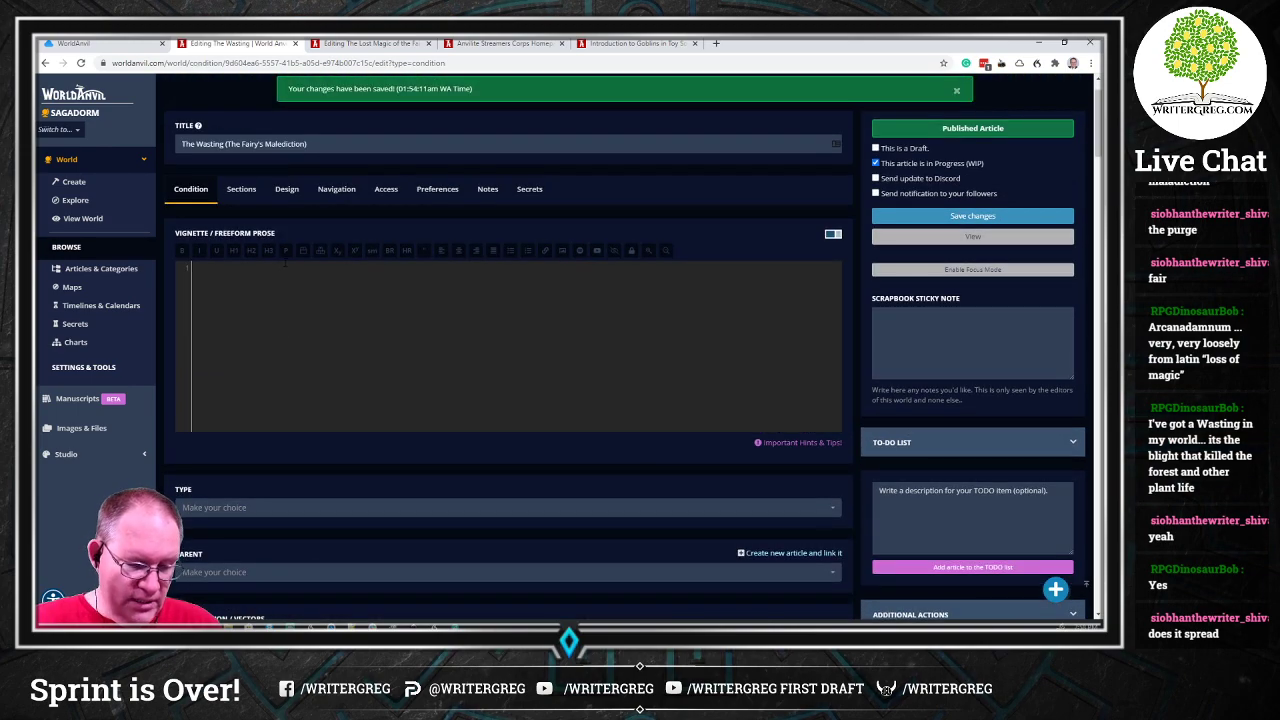
{"action": "scroll", "coordinate": [285, 263], "scroll_direction": "down", "scroll_amount": 3}
{"action": "left_click", "coordinate": [241, 356]}
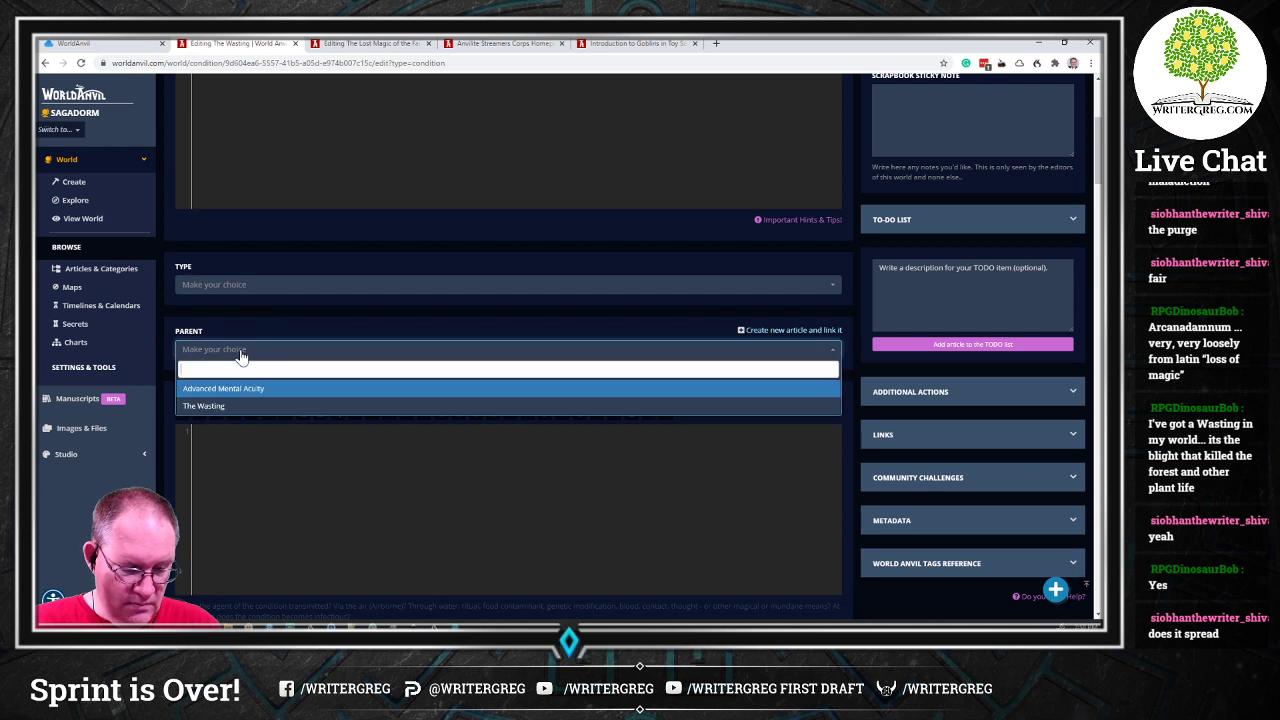
{"action": "left_click", "coordinate": [246, 356]}
{"action": "left_click", "coordinate": [265, 285]}
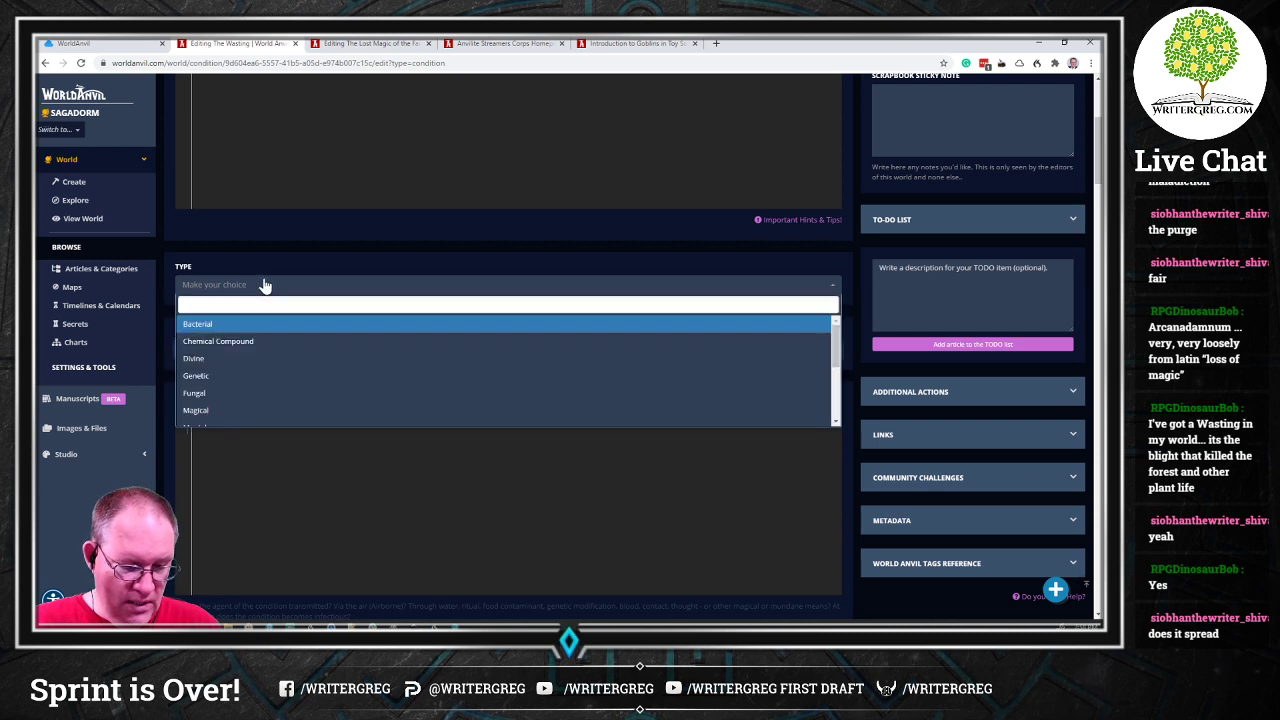
{"action": "scroll", "coordinate": [272, 304], "scroll_direction": "down", "scroll_amount": 5}
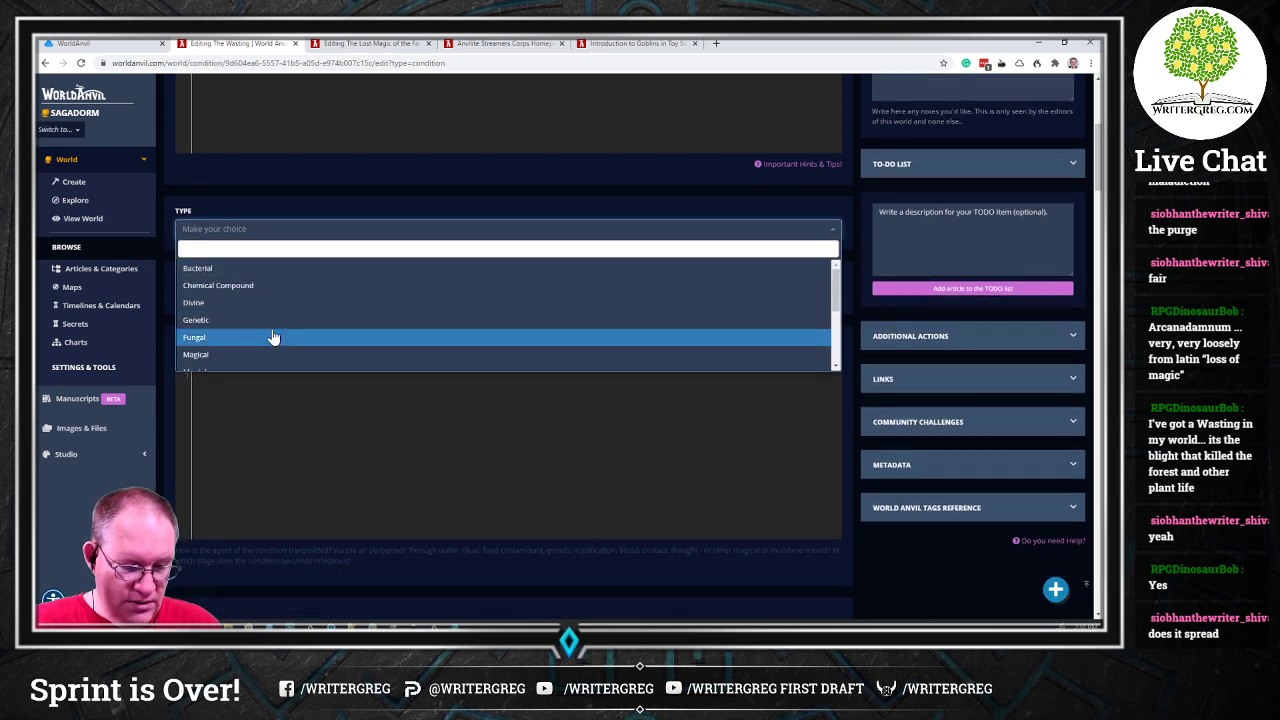
{"action": "scroll", "coordinate": [273, 309], "scroll_direction": "down", "scroll_amount": 3}
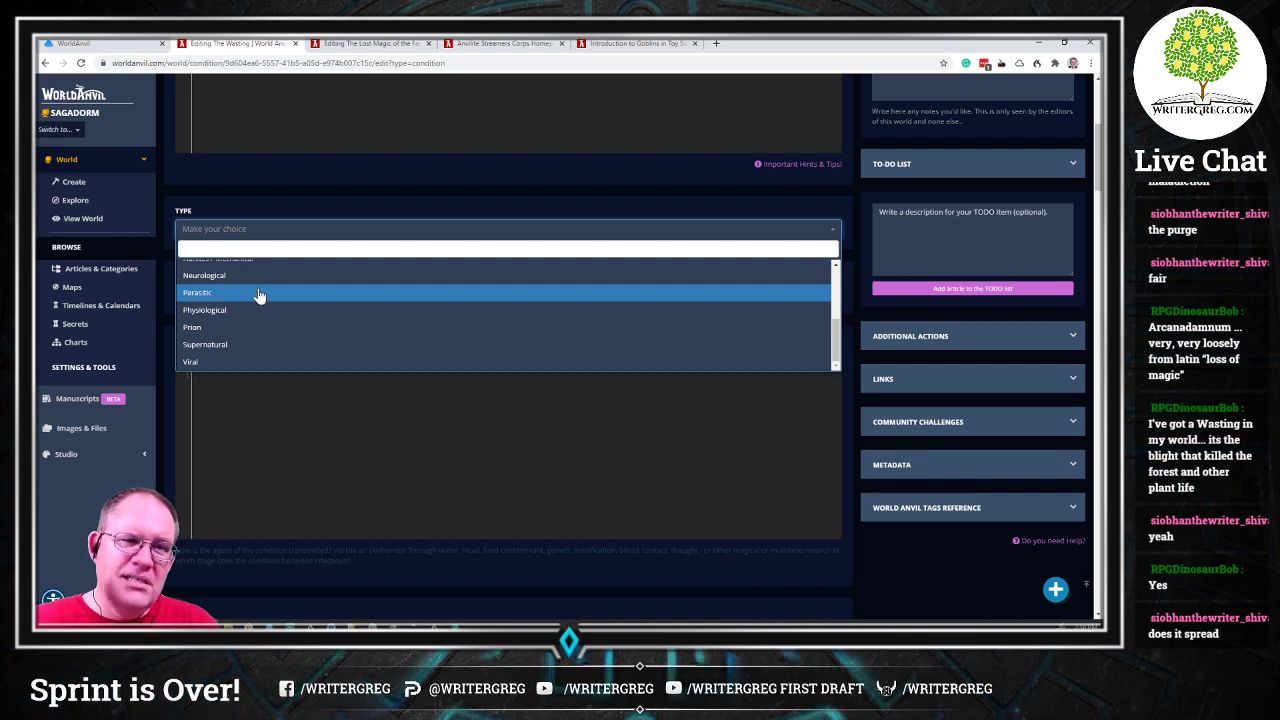
{"action": "scroll", "coordinate": [259, 300], "scroll_direction": "up", "scroll_amount": 3}
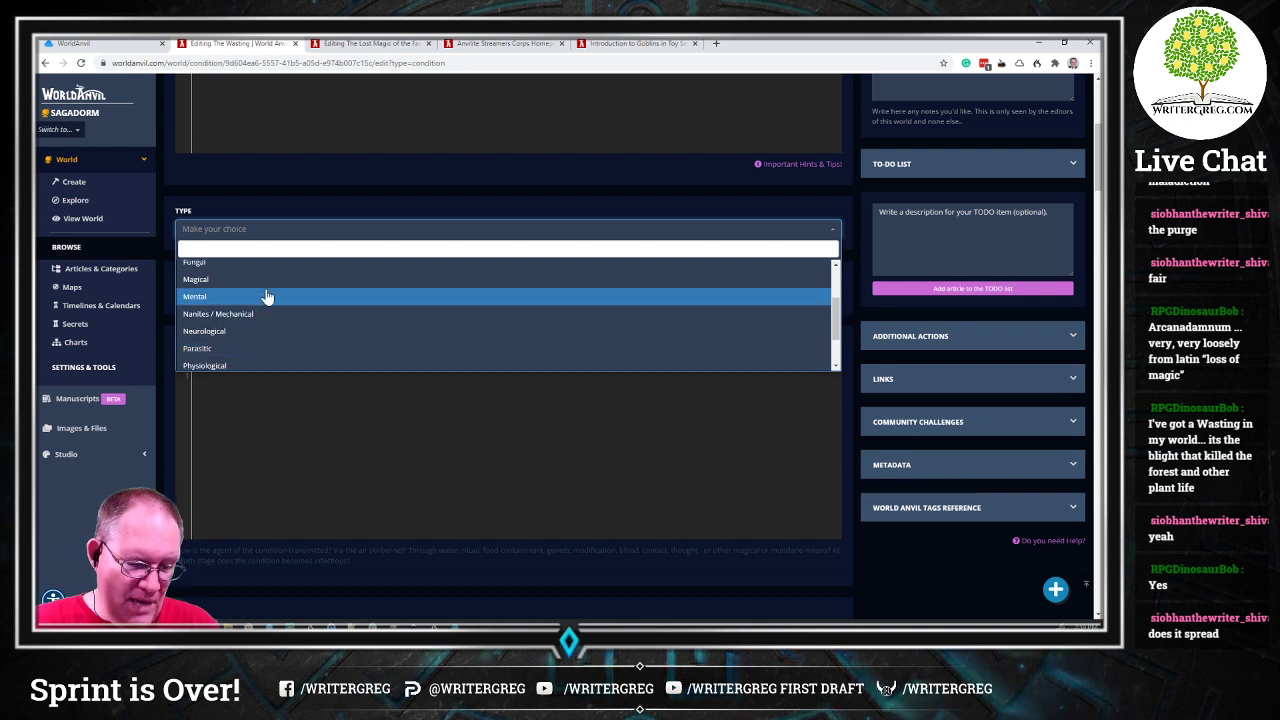
{"action": "scroll", "coordinate": [259, 318], "scroll_direction": "up", "scroll_amount": 2}
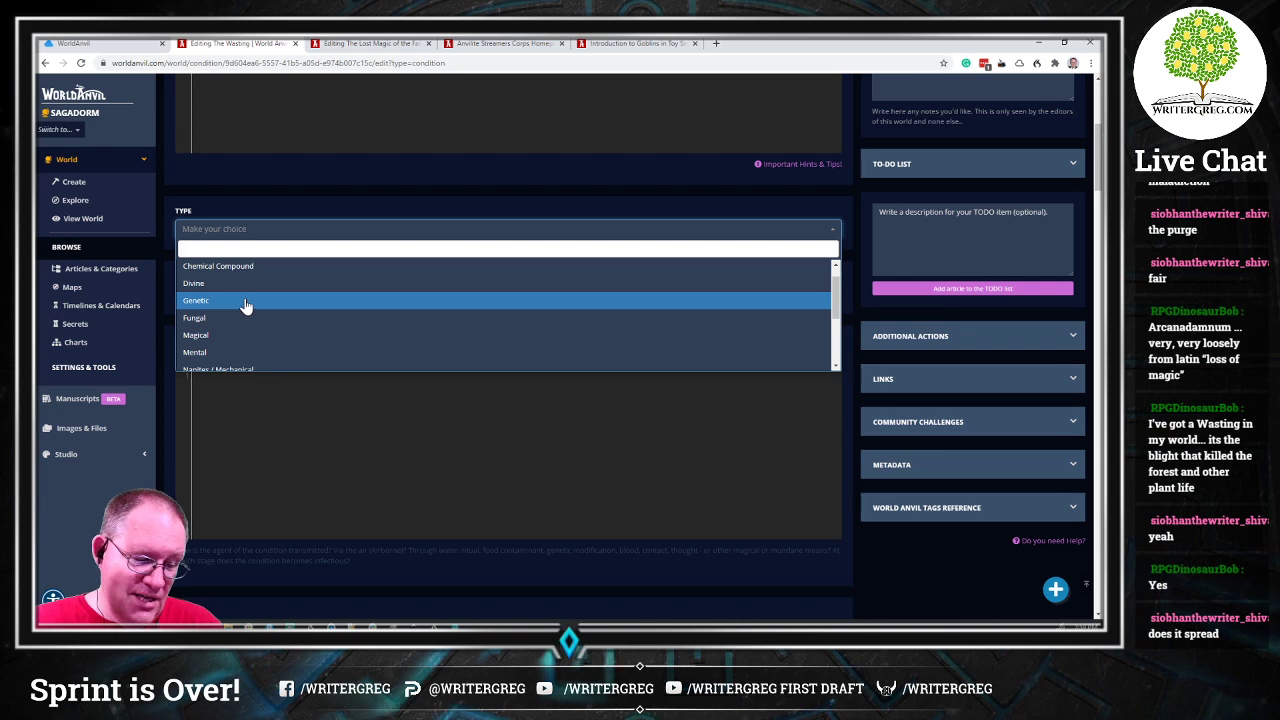
{"action": "left_click", "coordinate": [246, 302]}
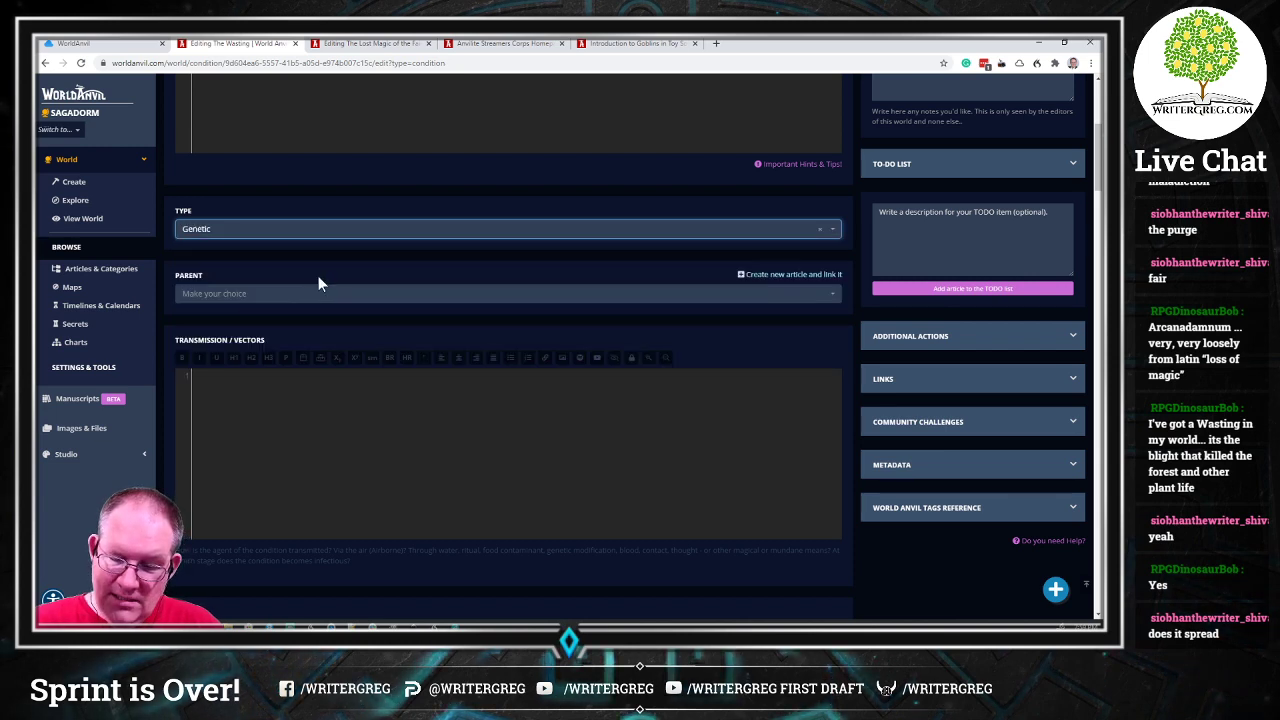
Step: Save the changes to the condition article
{"action": "scroll", "coordinate": [345, 239], "scroll_direction": "up", "scroll_amount": 3}
{"action": "key", "text": "ctrl+s"}
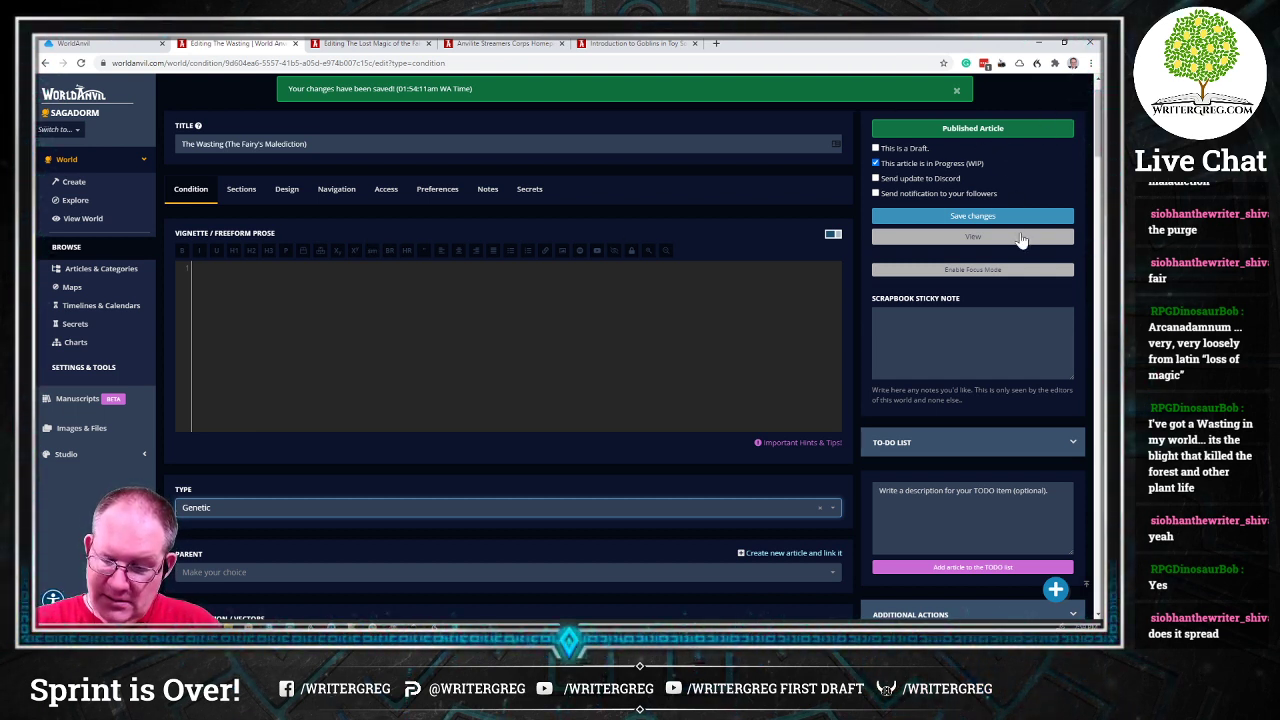
{"action": "left_click", "coordinate": [973, 217]}
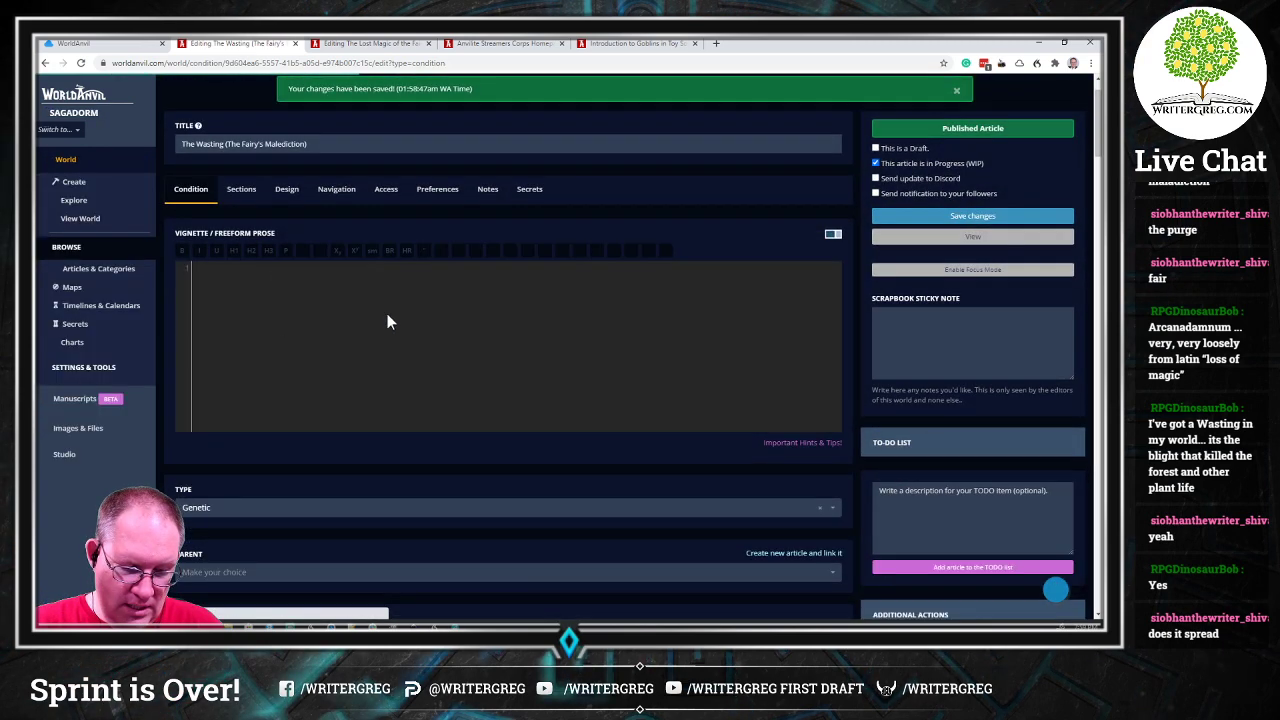
Step: Review the available condition types for a better match, keeping Genetic as the choice
{"action": "scroll", "coordinate": [393, 300], "scroll_direction": "down", "scroll_amount": 10}
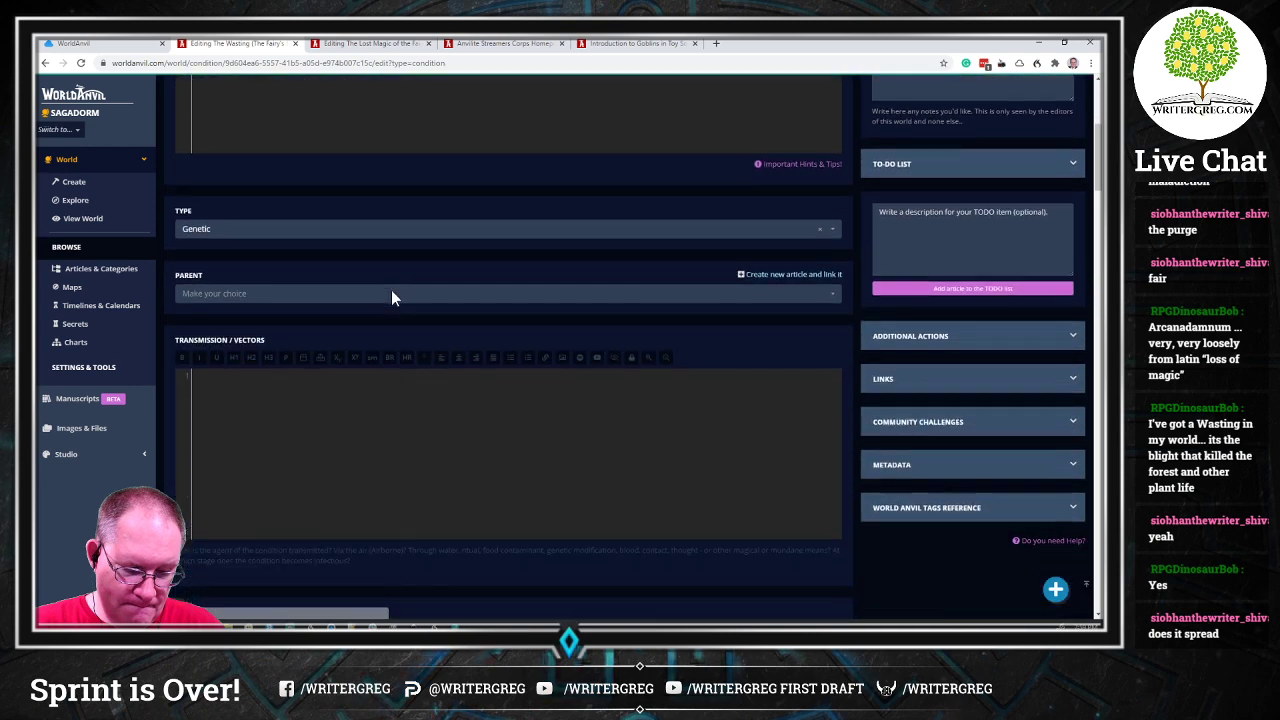
{"action": "scroll", "coordinate": [393, 297], "scroll_direction": "up", "scroll_amount": 10}
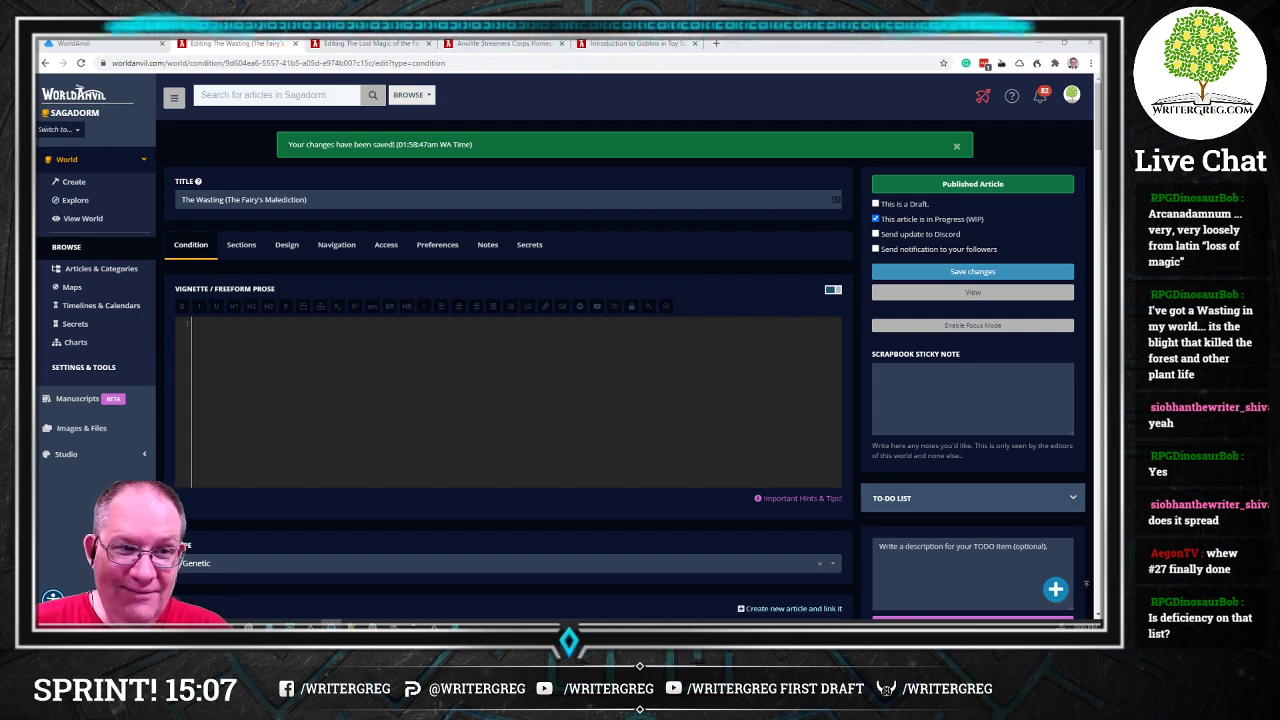
{"action": "scroll", "coordinate": [293, 458], "scroll_direction": "down", "scroll_amount": 2}
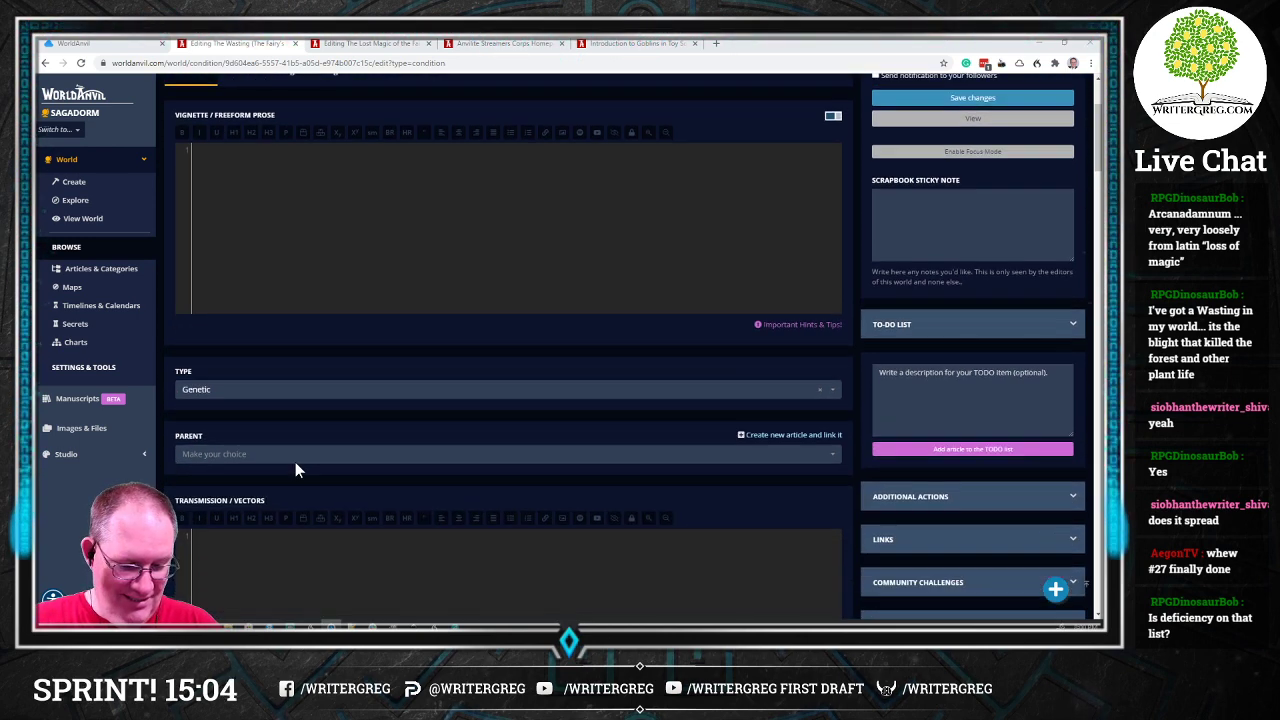
{"action": "scroll", "coordinate": [295, 462], "scroll_direction": "down", "scroll_amount": 1}
{"action": "left_click", "coordinate": [254, 286]}
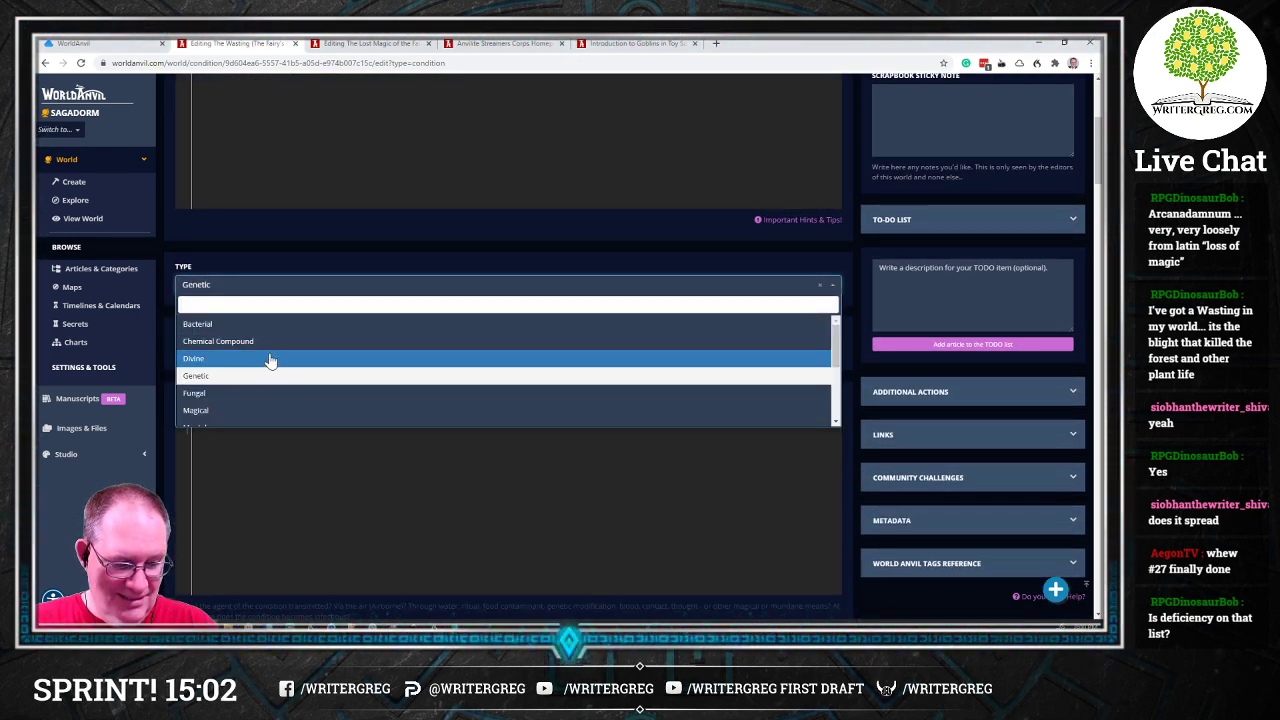
{"action": "scroll", "coordinate": [265, 362], "scroll_direction": "down", "scroll_amount": 3}
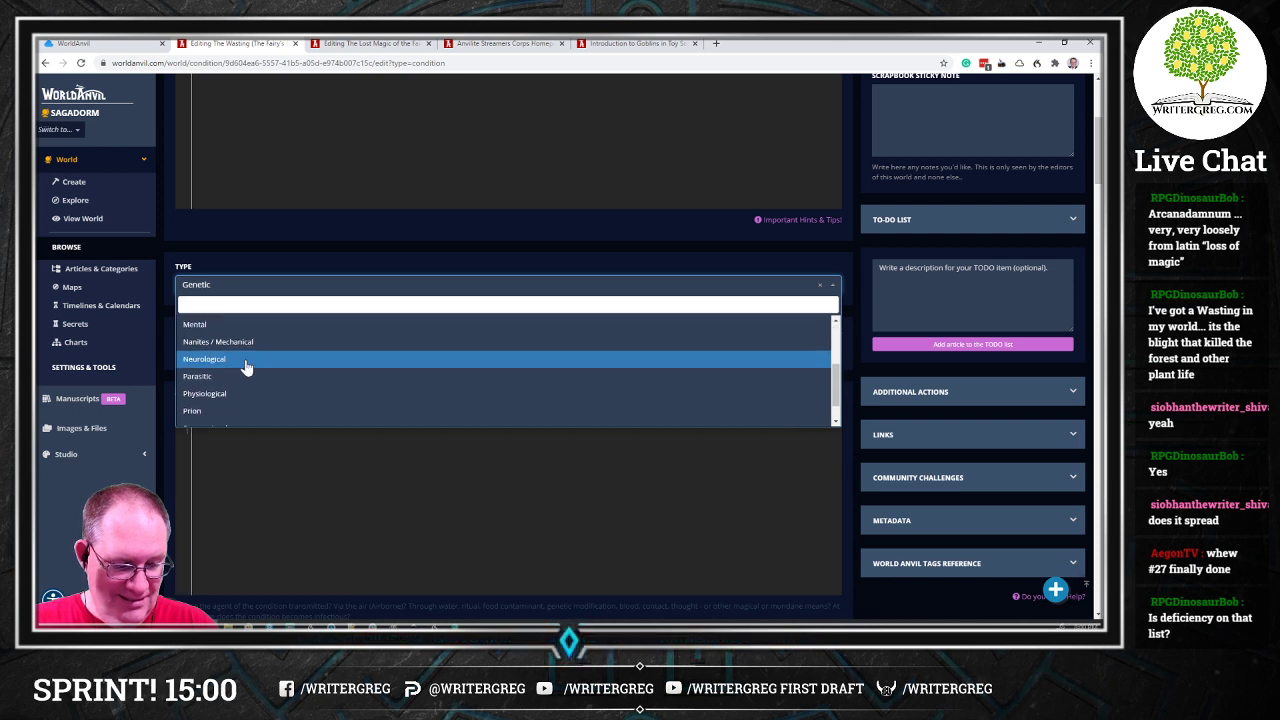
{"action": "scroll", "coordinate": [250, 388], "scroll_direction": "up", "scroll_amount": 3}
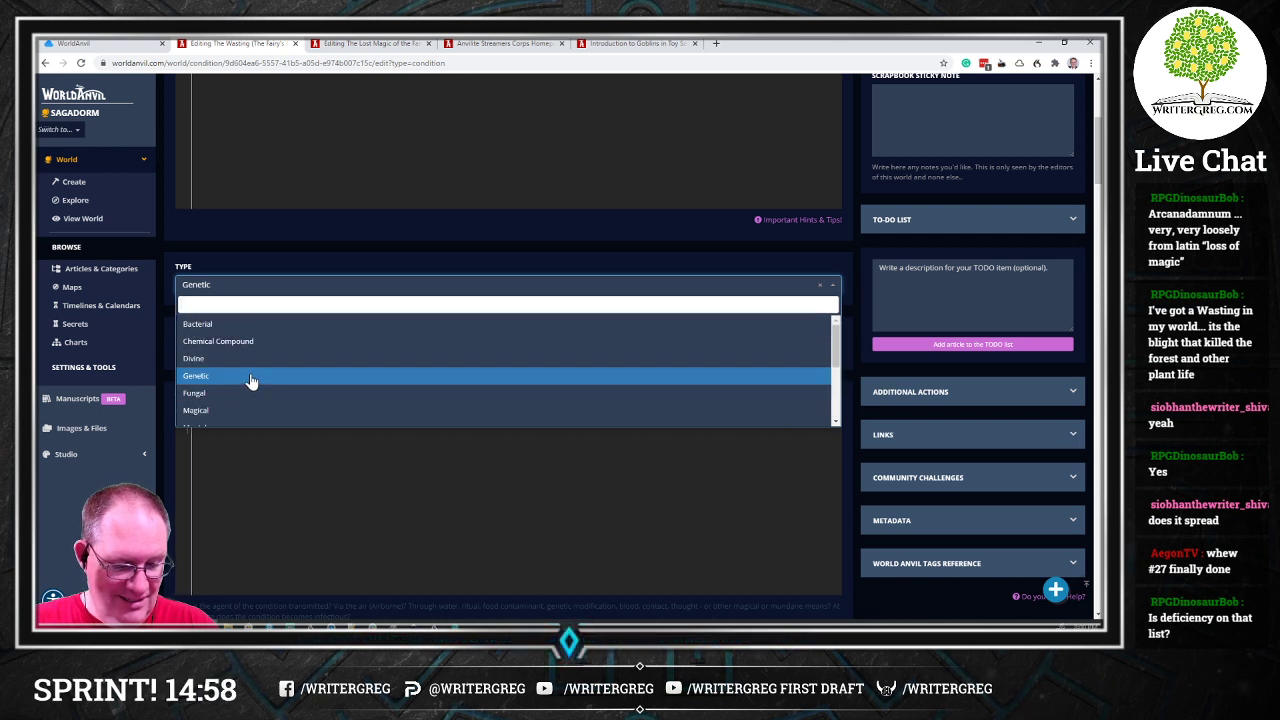
{"action": "left_click", "coordinate": [251, 378]}
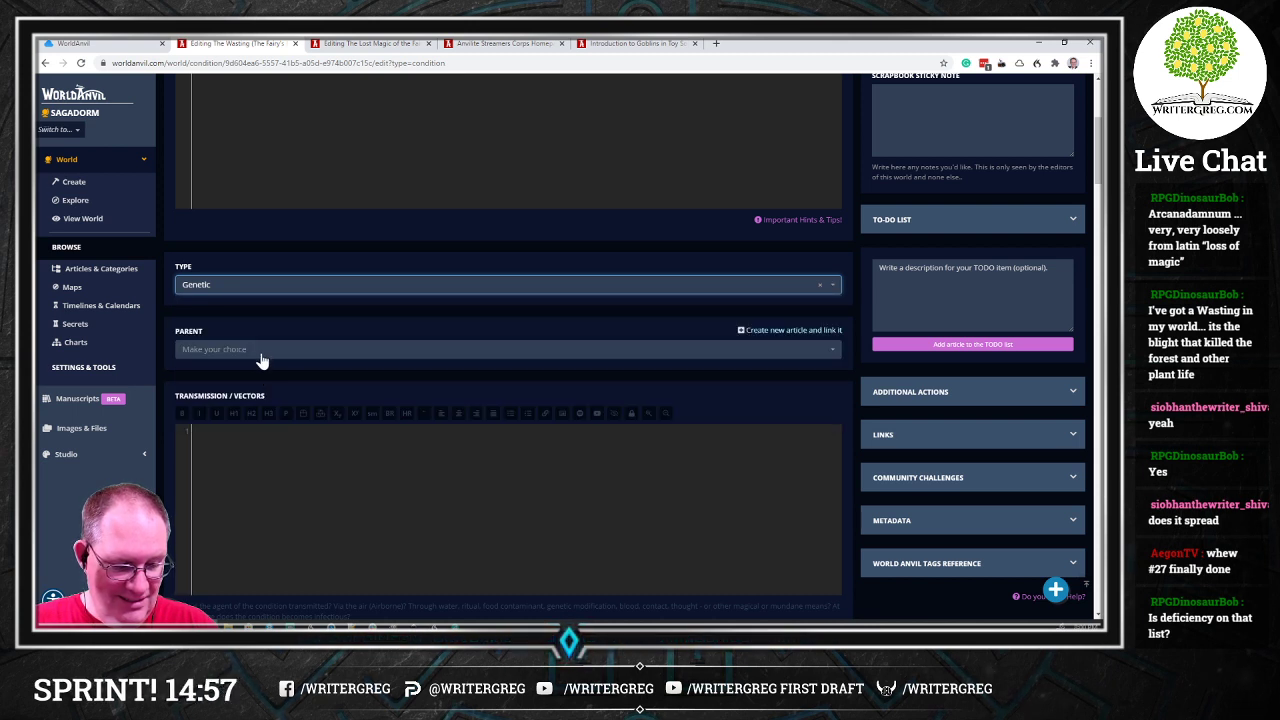
{"action": "left_click", "coordinate": [308, 295]}
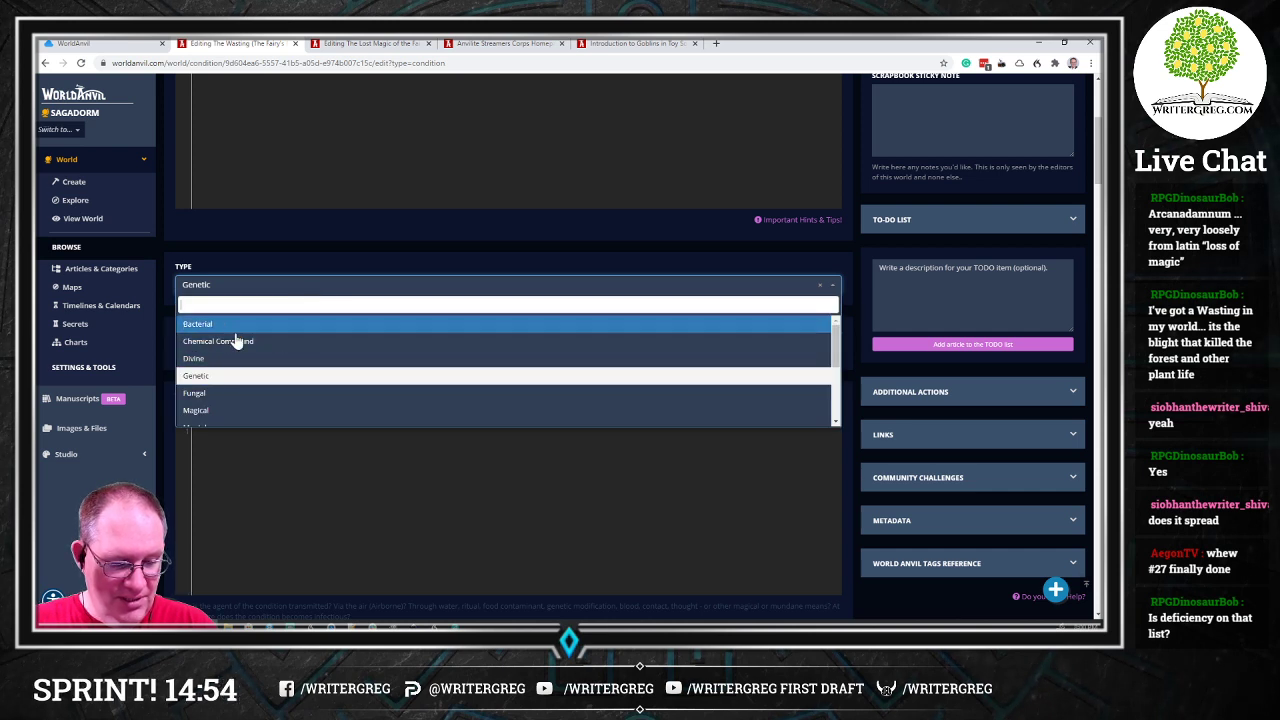
{"action": "scroll", "coordinate": [236, 341], "scroll_direction": "down", "scroll_amount": 5}
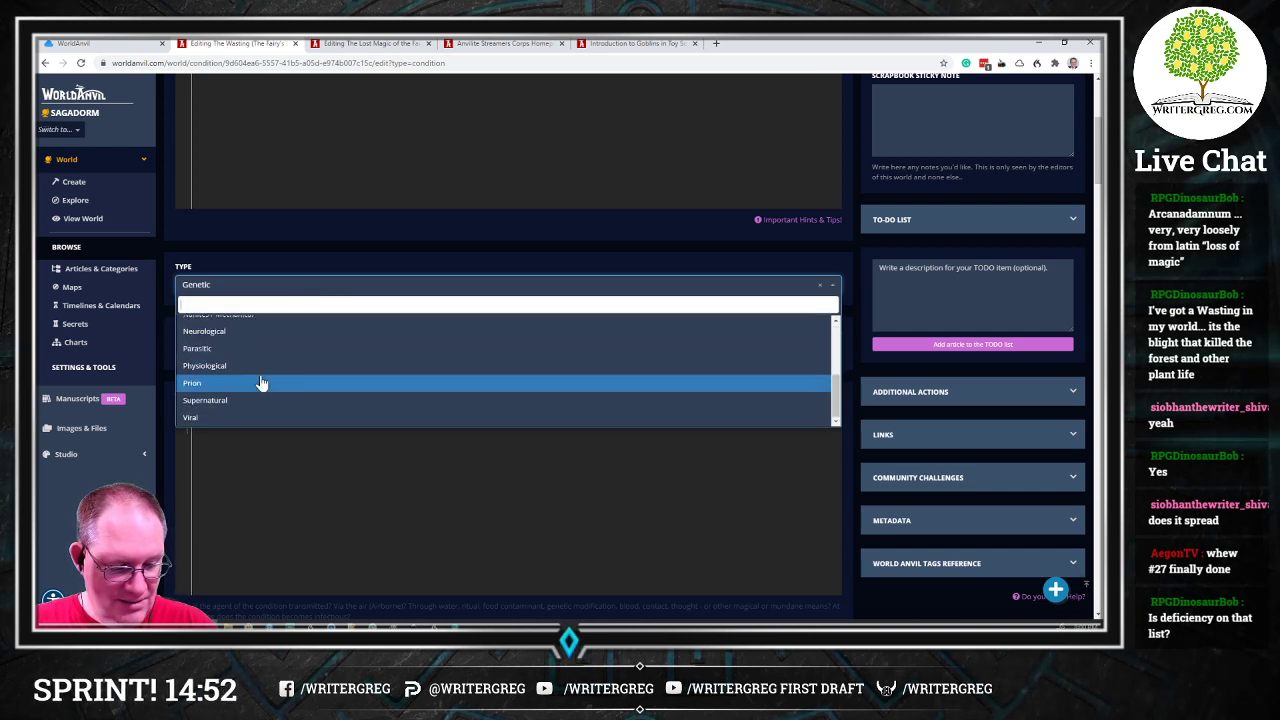
{"action": "scroll", "coordinate": [258, 390], "scroll_direction": "up", "scroll_amount": 5}
{"action": "left_click", "coordinate": [252, 376]}
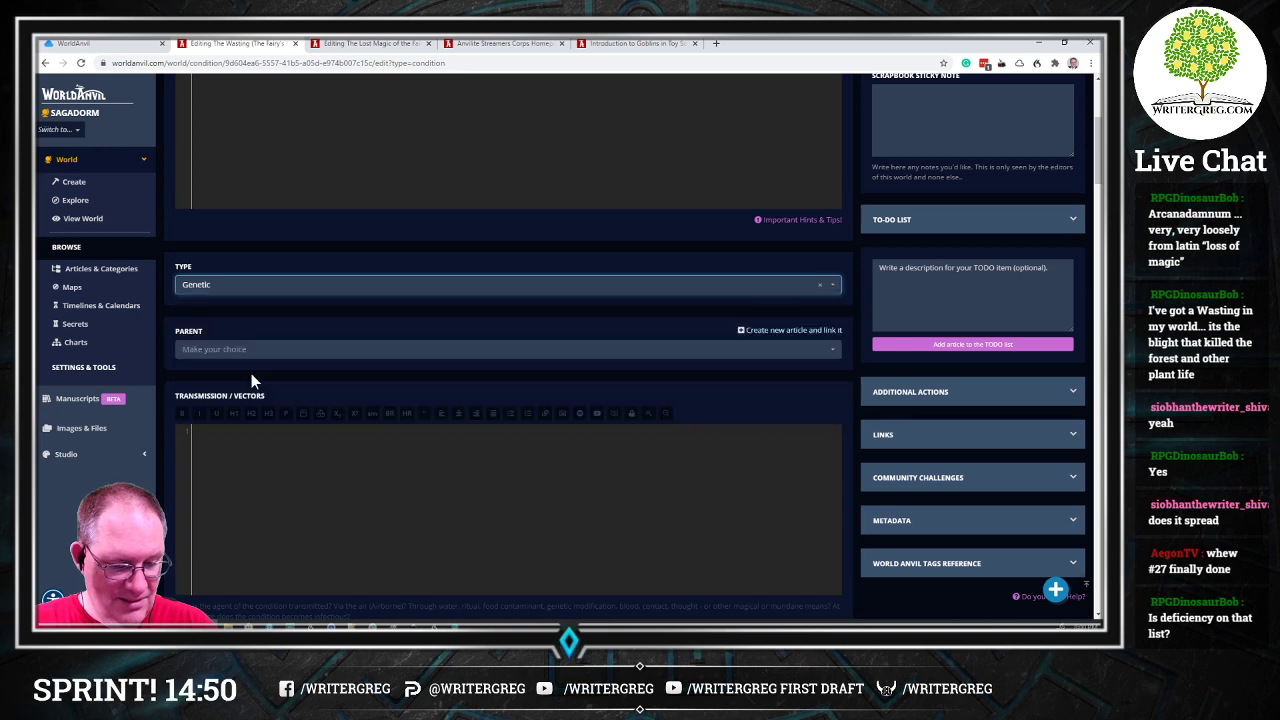
Step: Check the cycle options at the end of the condition form, keeping "Chronic, Congenital" as the choice
{"action": "scroll", "coordinate": [322, 310], "scroll_direction": "down", "scroll_amount": 6}
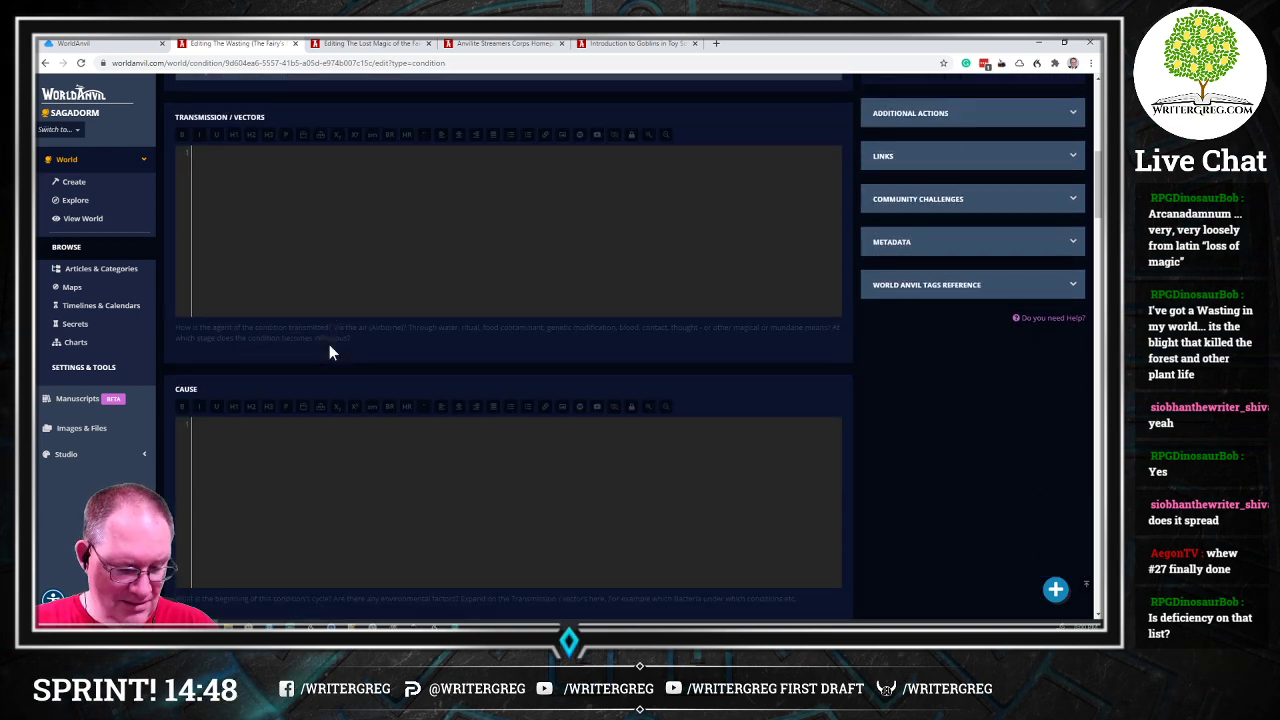
{"action": "scroll", "coordinate": [308, 369], "scroll_direction": "down", "scroll_amount": 10}
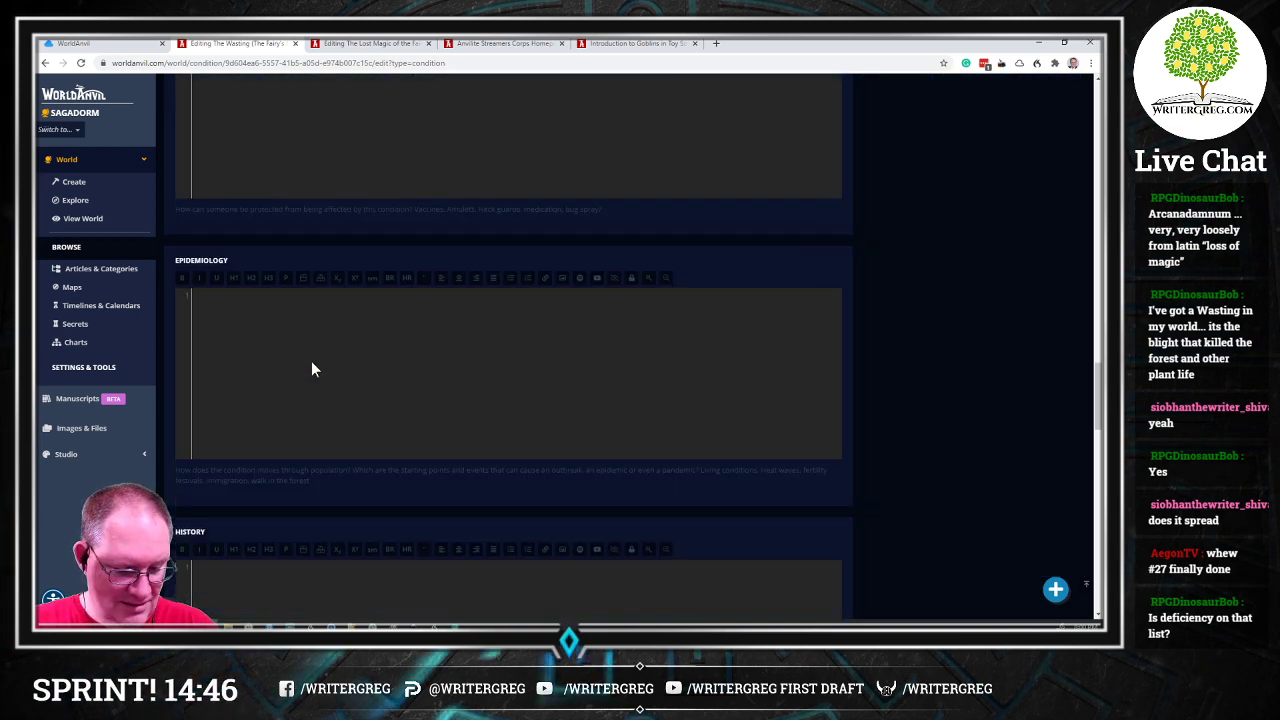
{"action": "scroll", "coordinate": [308, 363], "scroll_direction": "down", "scroll_amount": 10}
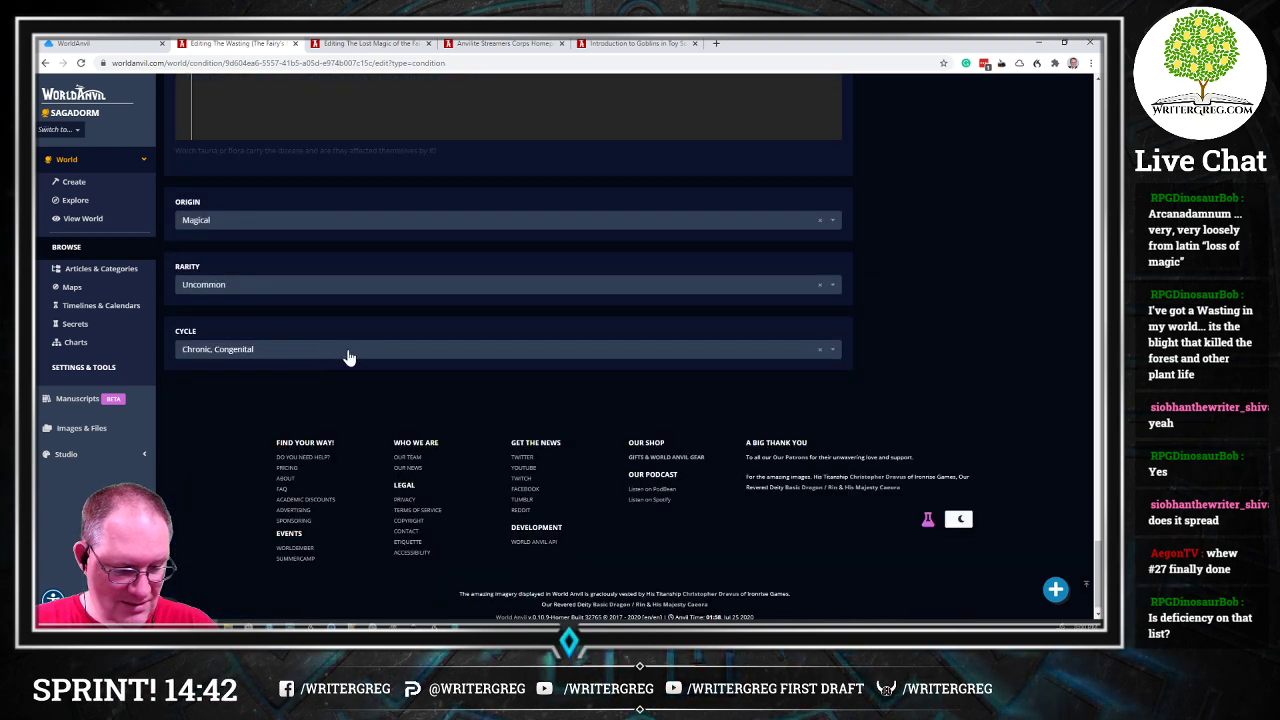
{"action": "left_click", "coordinate": [284, 356]}
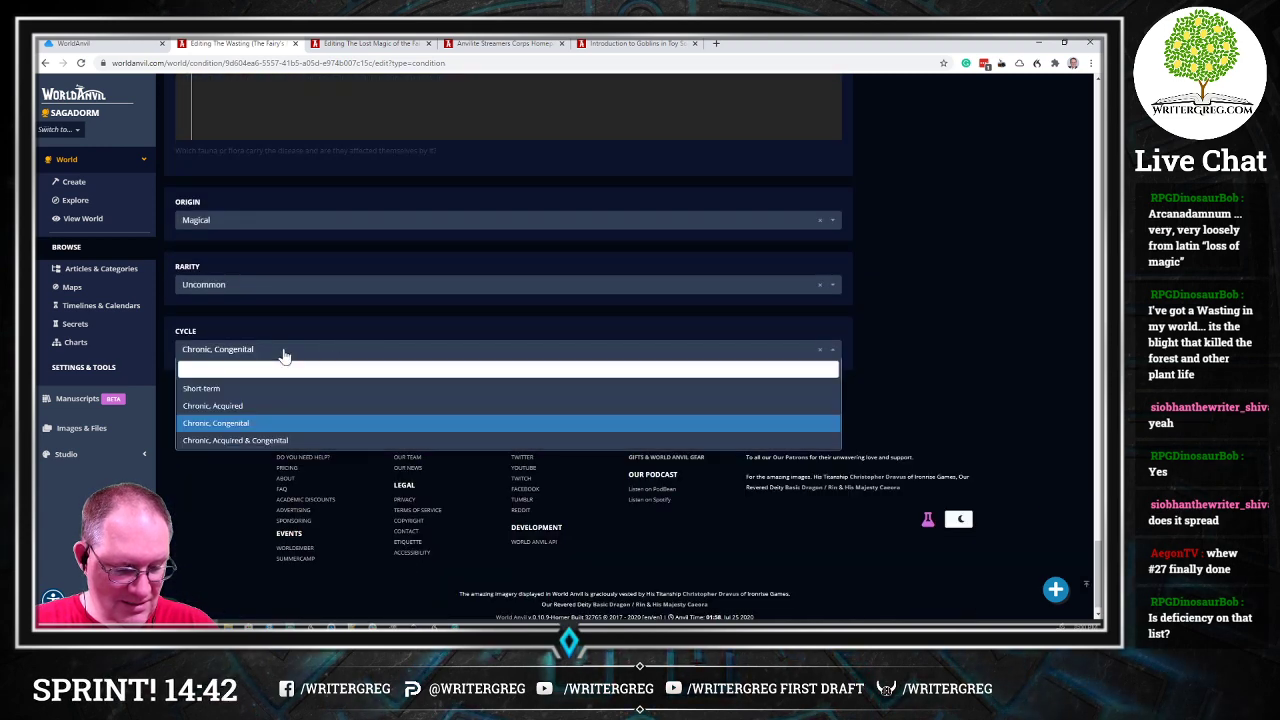
{"action": "left_click", "coordinate": [265, 425]}
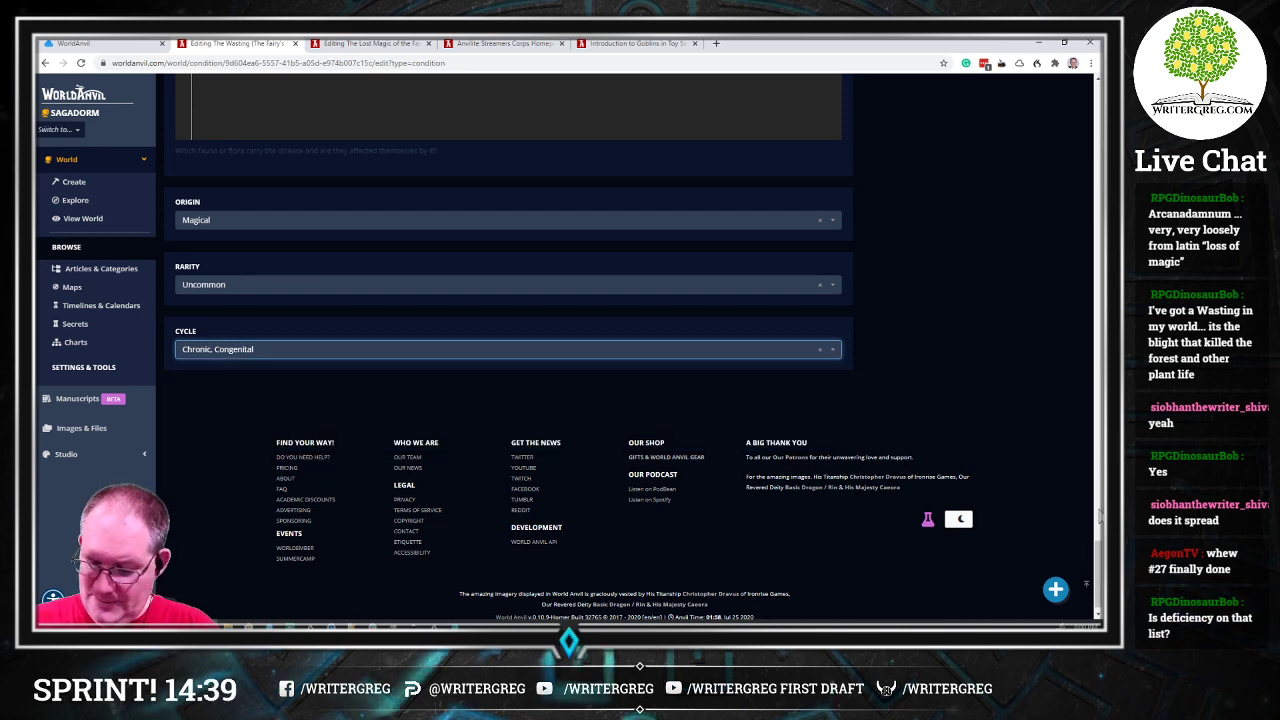
Step: Save the condition article, then switch to DragonPad and cut all the old fairy-magic text from the document
{"action": "key", "text": "ctrl+s"}
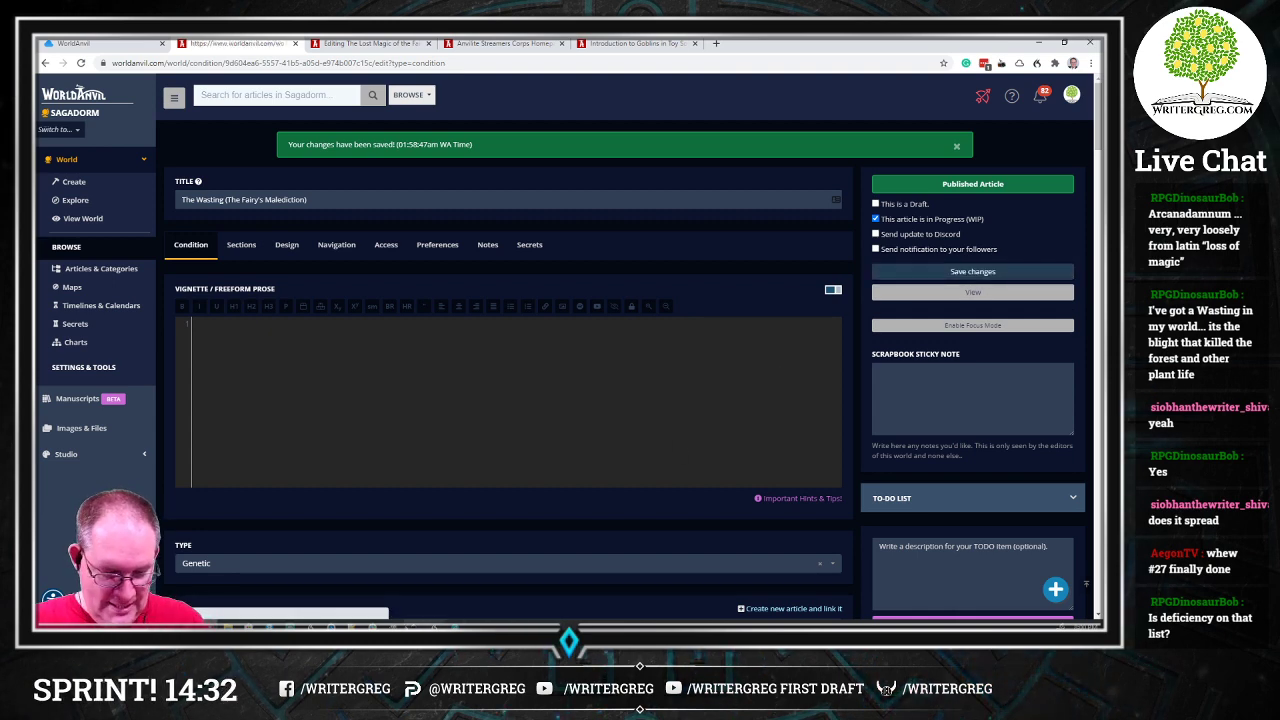
{"action": "key", "text": "alt+Tab"}
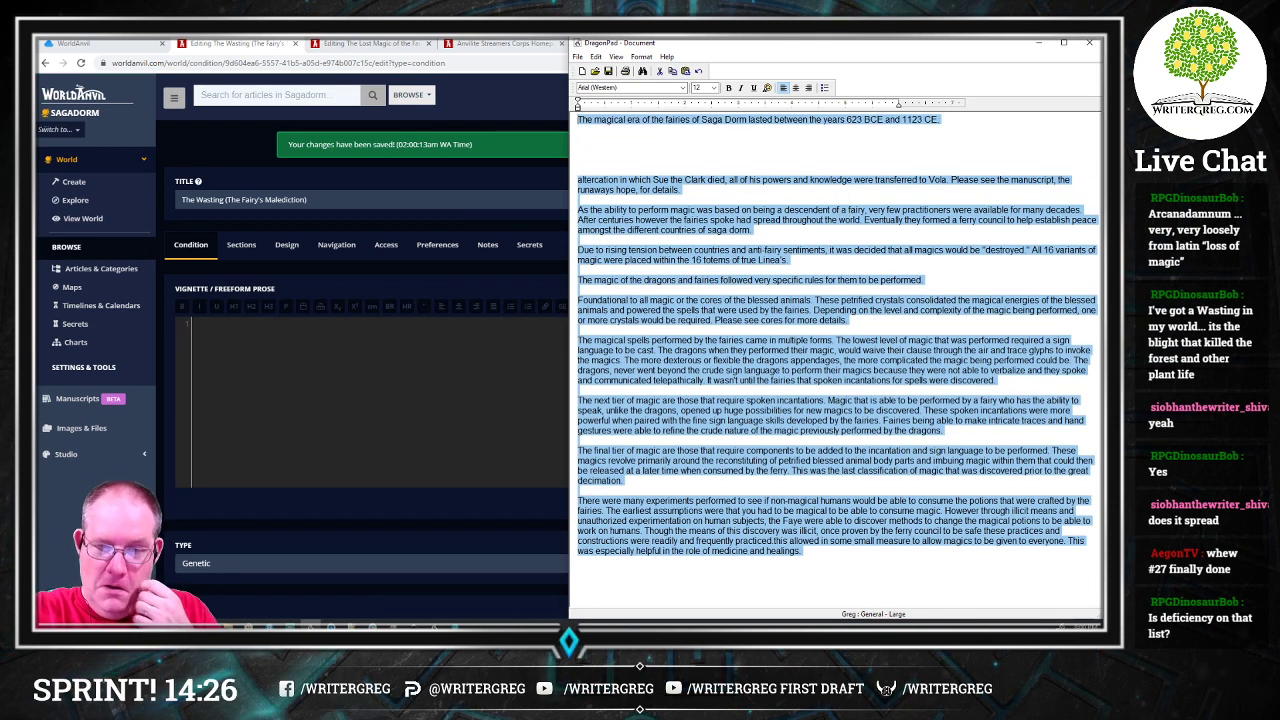
{"action": "key", "text": "ctrl+x"}
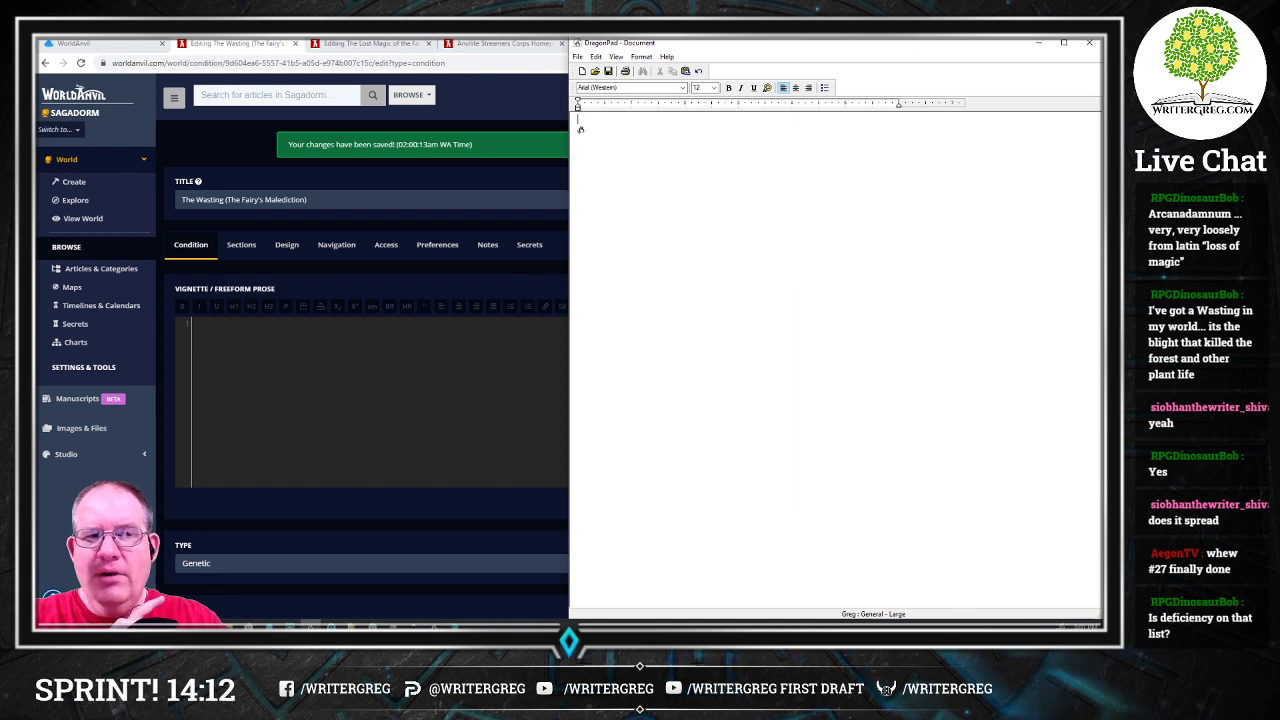
Step: Write the opening sentence "In the years following the great decimation a new plague swept throughout the ferry community."
{"action": "type", "text": "In the years following the great decimation"}
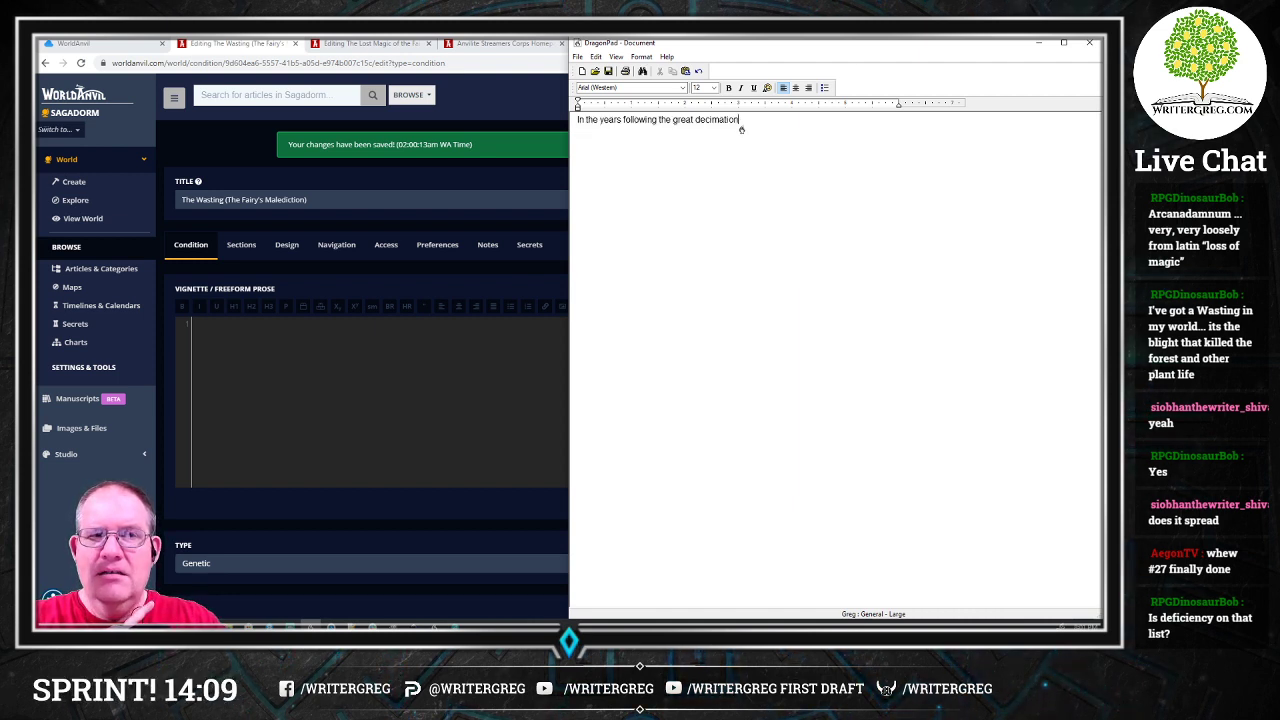
{"action": "type", "text": " a new plague"}
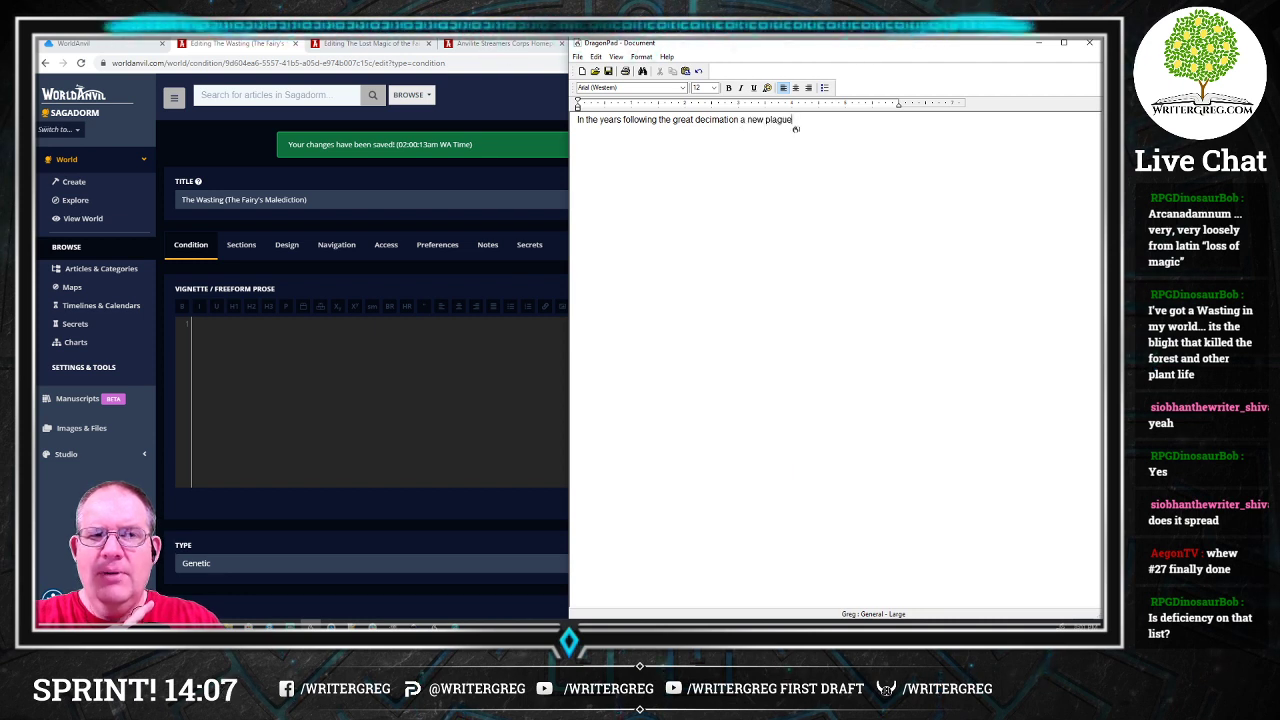
{"action": "type", "text": " swept throughout the ferry community"}
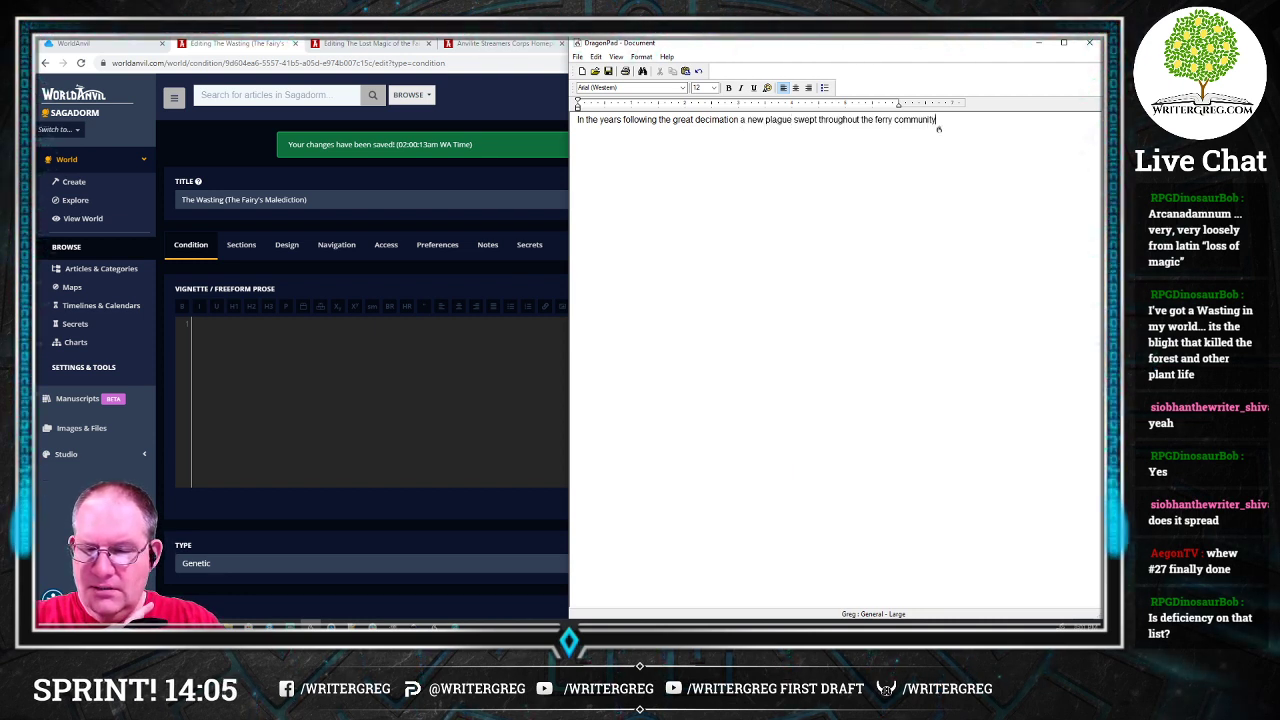
{"action": "type", "text": "."}
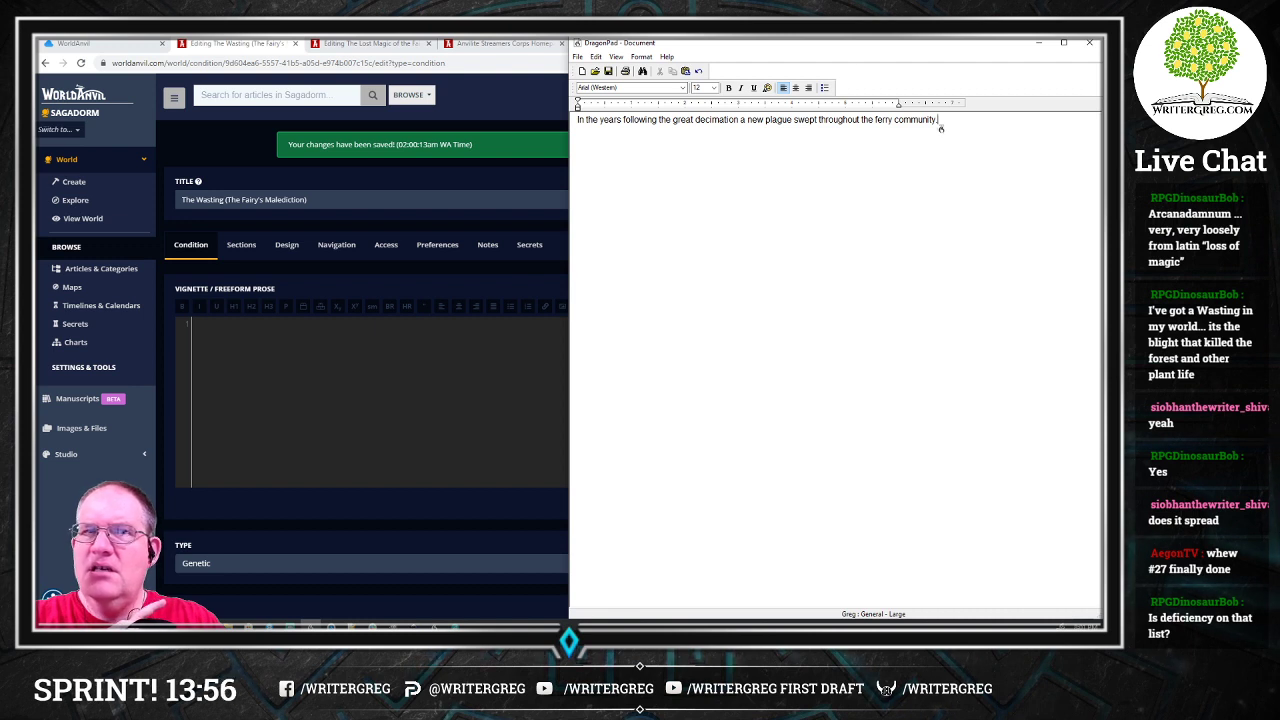
Step: Add the sentence "It was difficult to diagnose because depending on the person the symptoms was different."
{"action": "type", "text": "It was difficult to diagnose because"}
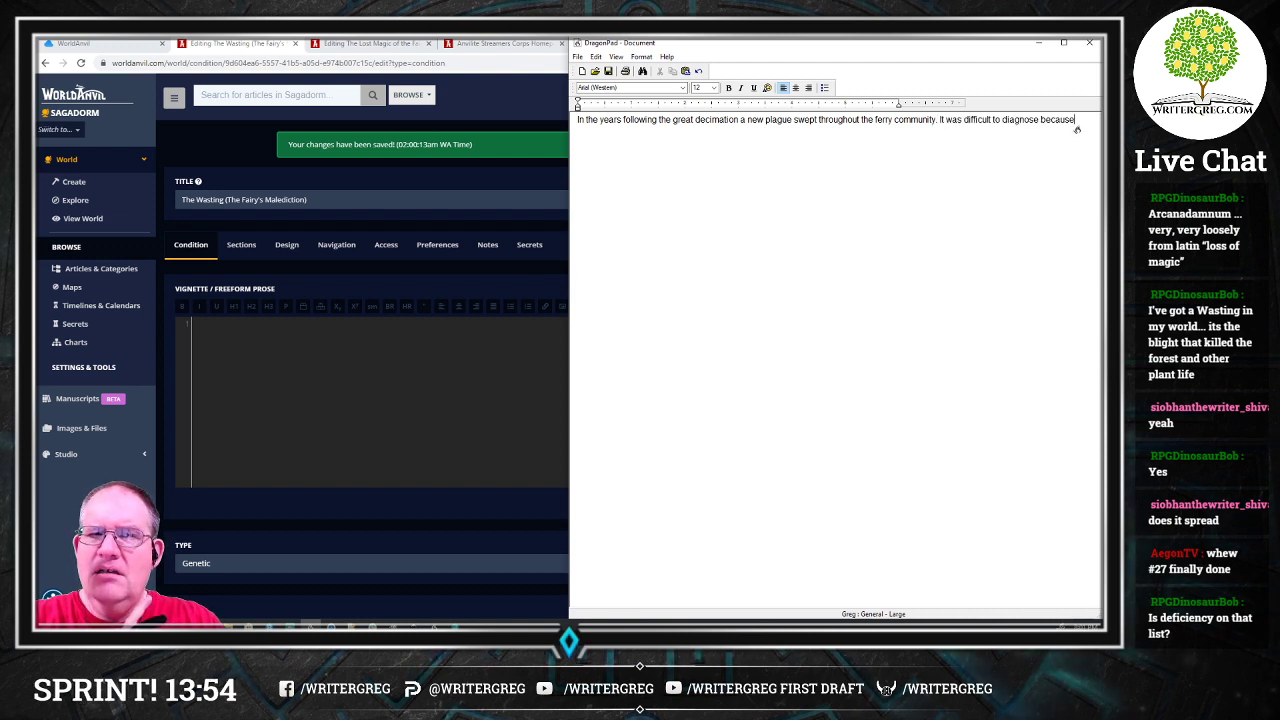
{"action": "type", "text": " depending on"}
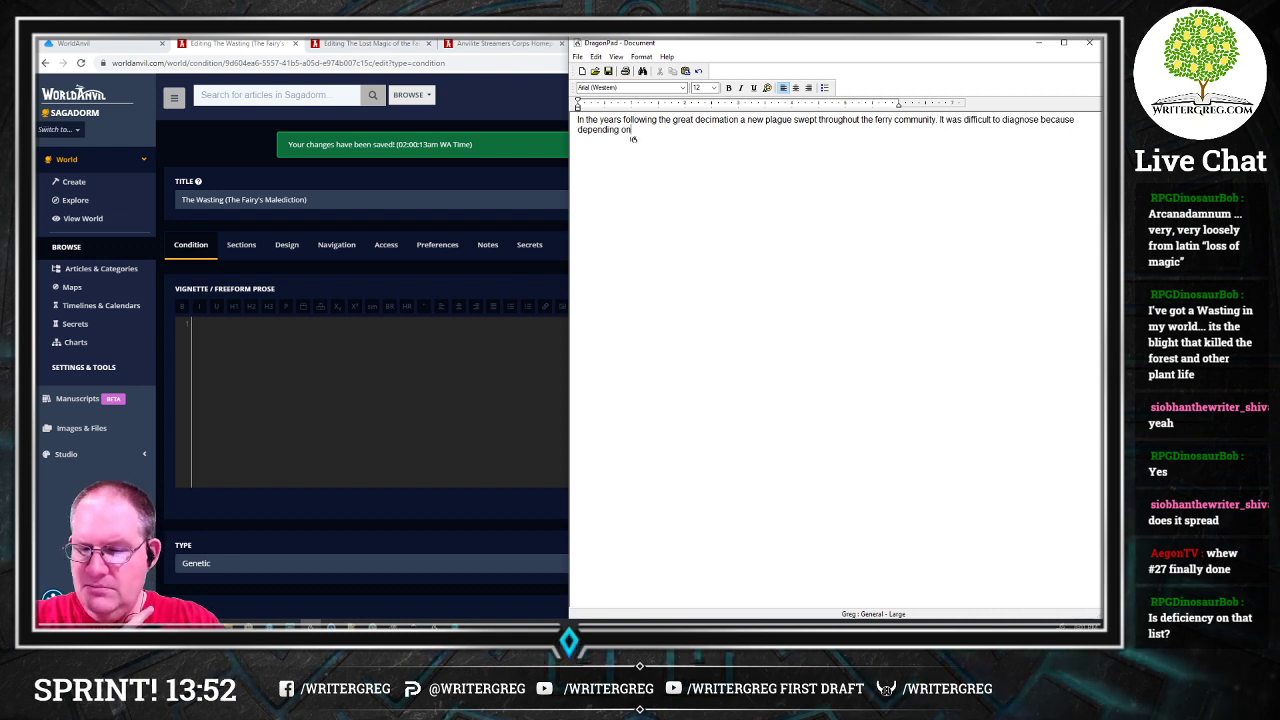
{"action": "type", "text": " the person the symptoms was different."}
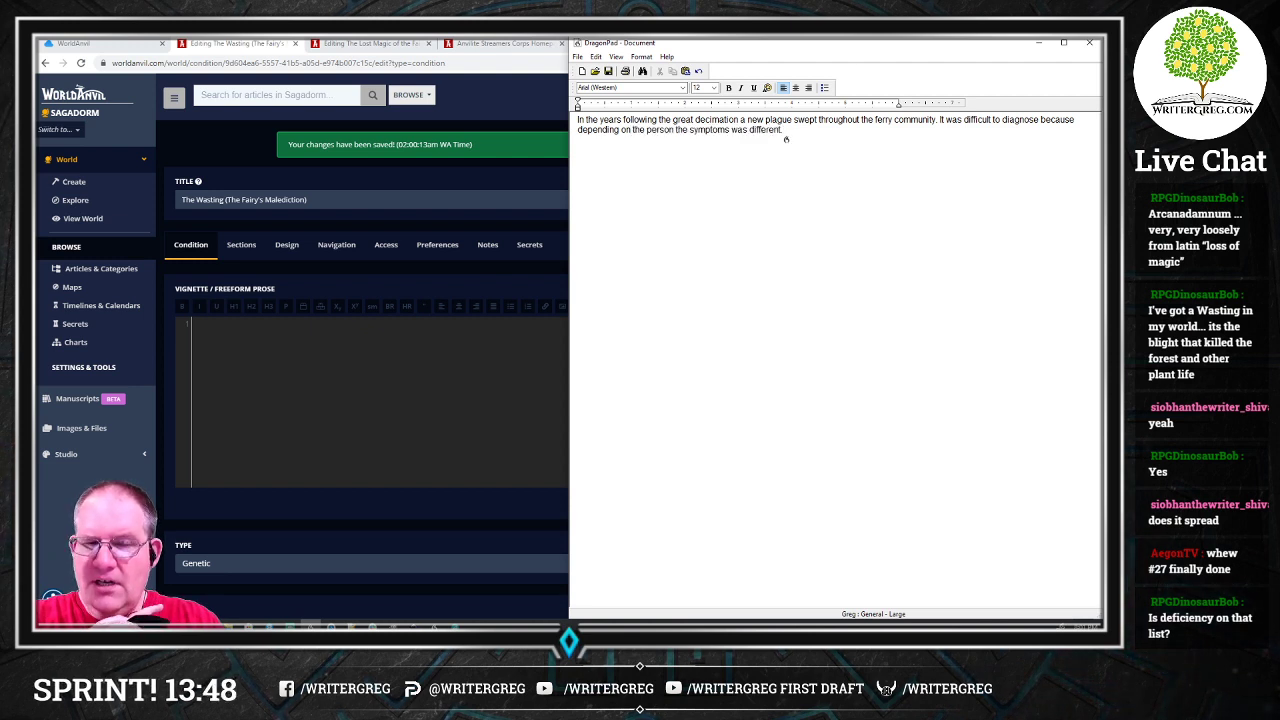
Step: Add the sentence "The common elements of the sickness included weight loss, skeletal frailties, osteoporosis, degenerative of different organ systems including eyesight and in extreme situations dementia."
{"action": "type", "text": " The common elements"}
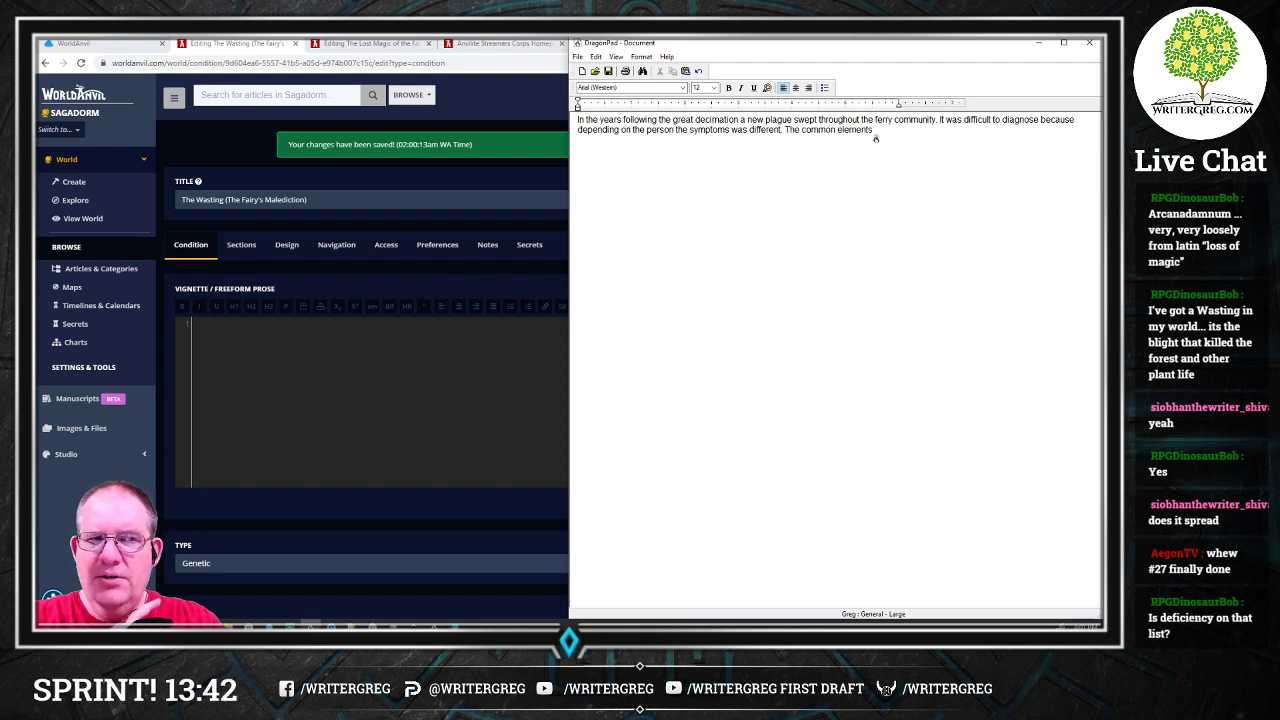
{"action": "type", "text": " of the sickness included"}
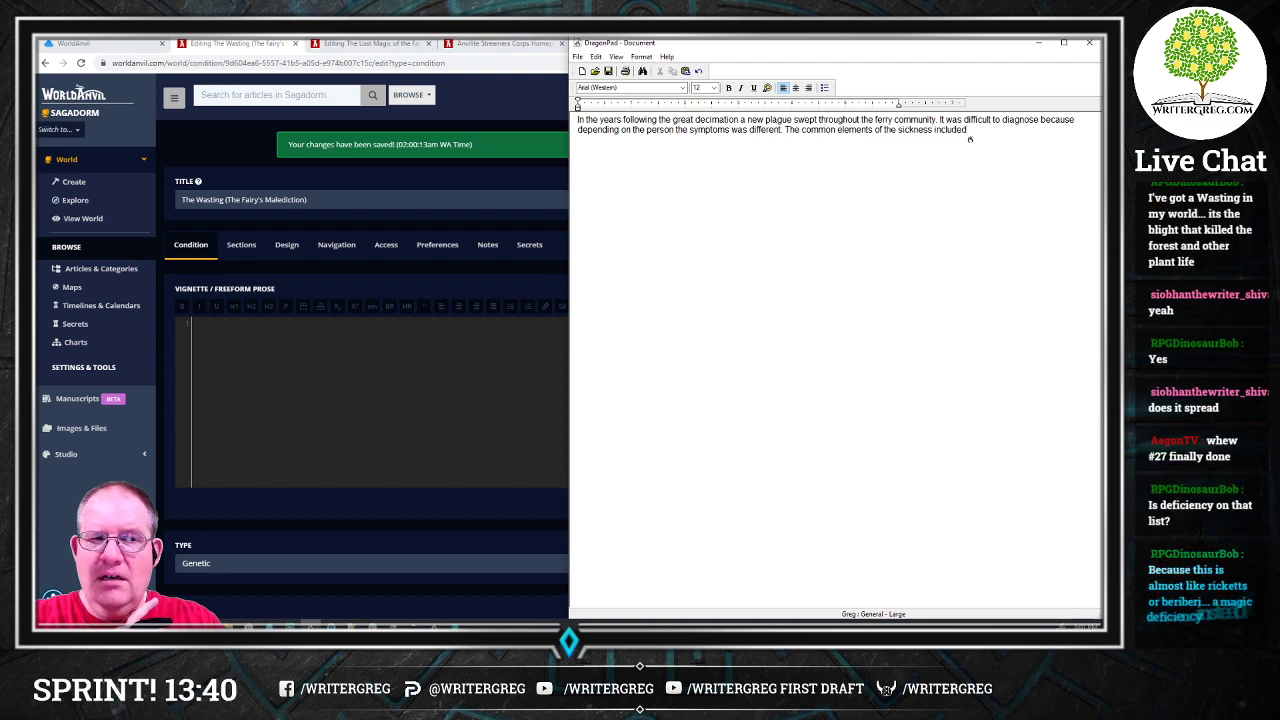
{"action": "type", "text": " weight loss,"}
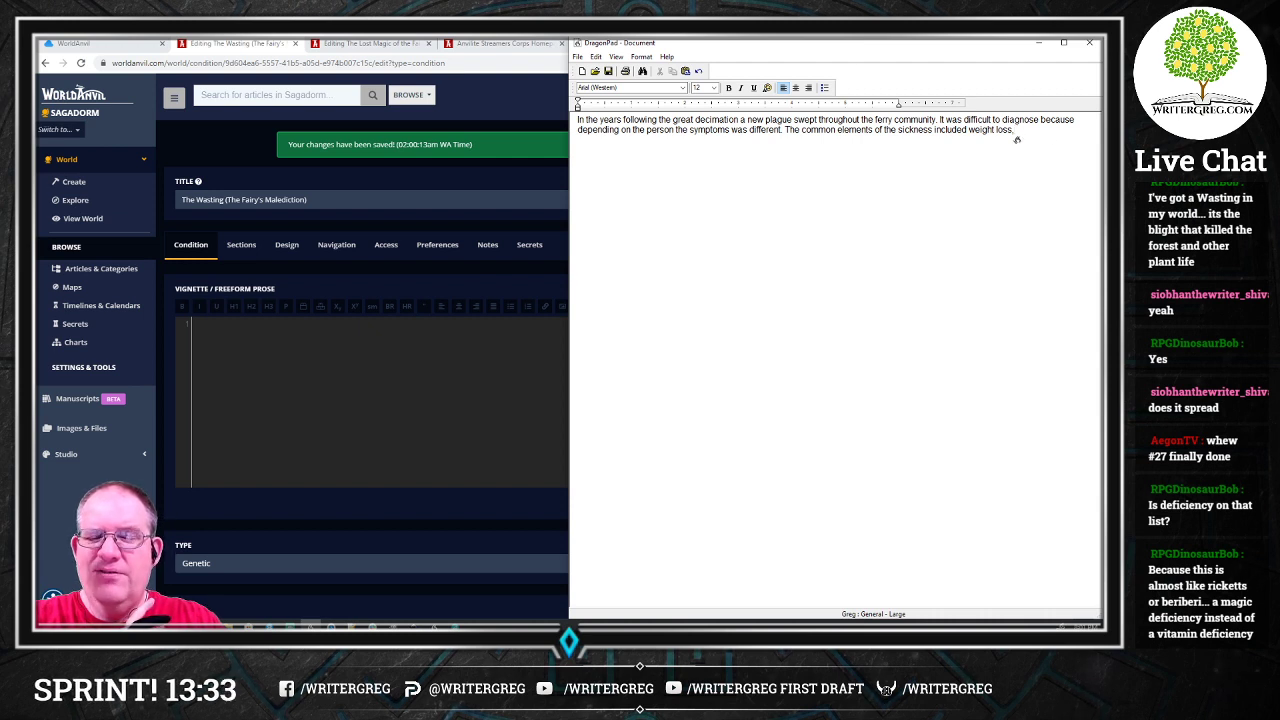
{"action": "type", "text": "skeletal"}
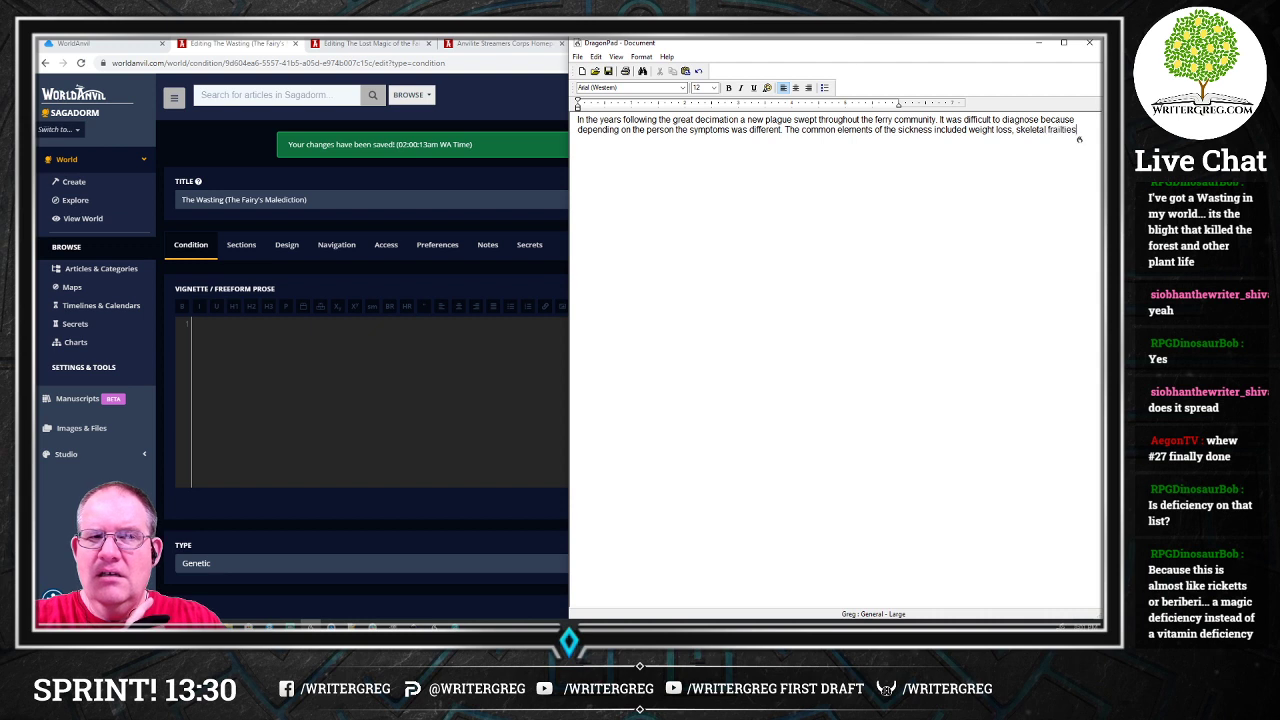
{"action": "type", "text": " frailties"}
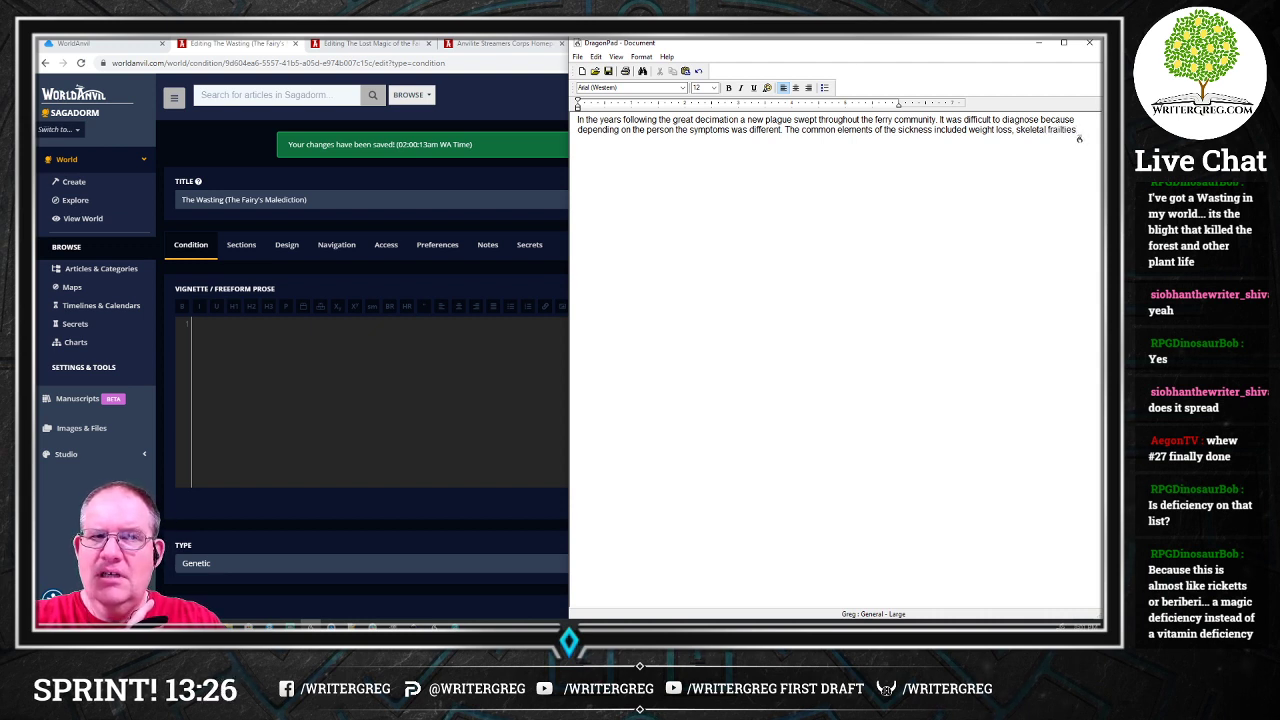
{"action": "type", "text": ", osteoporosis"}
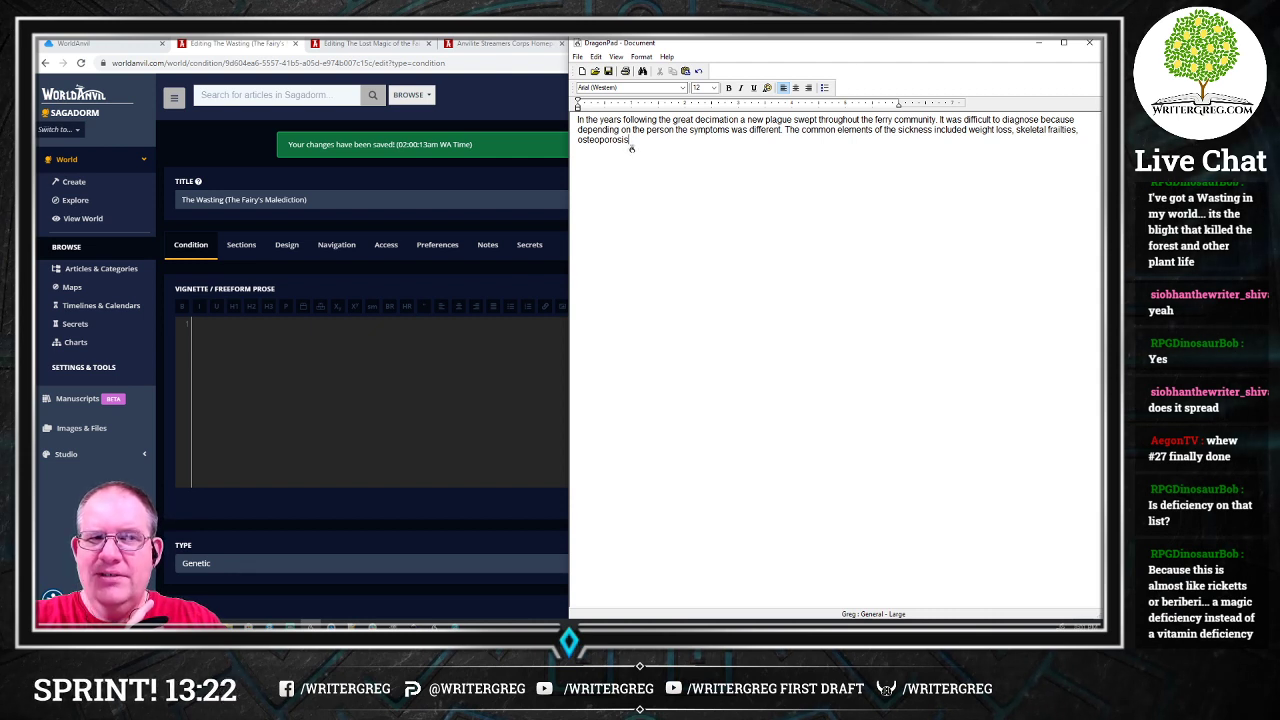
{"action": "type", "text": ", degenerative"}
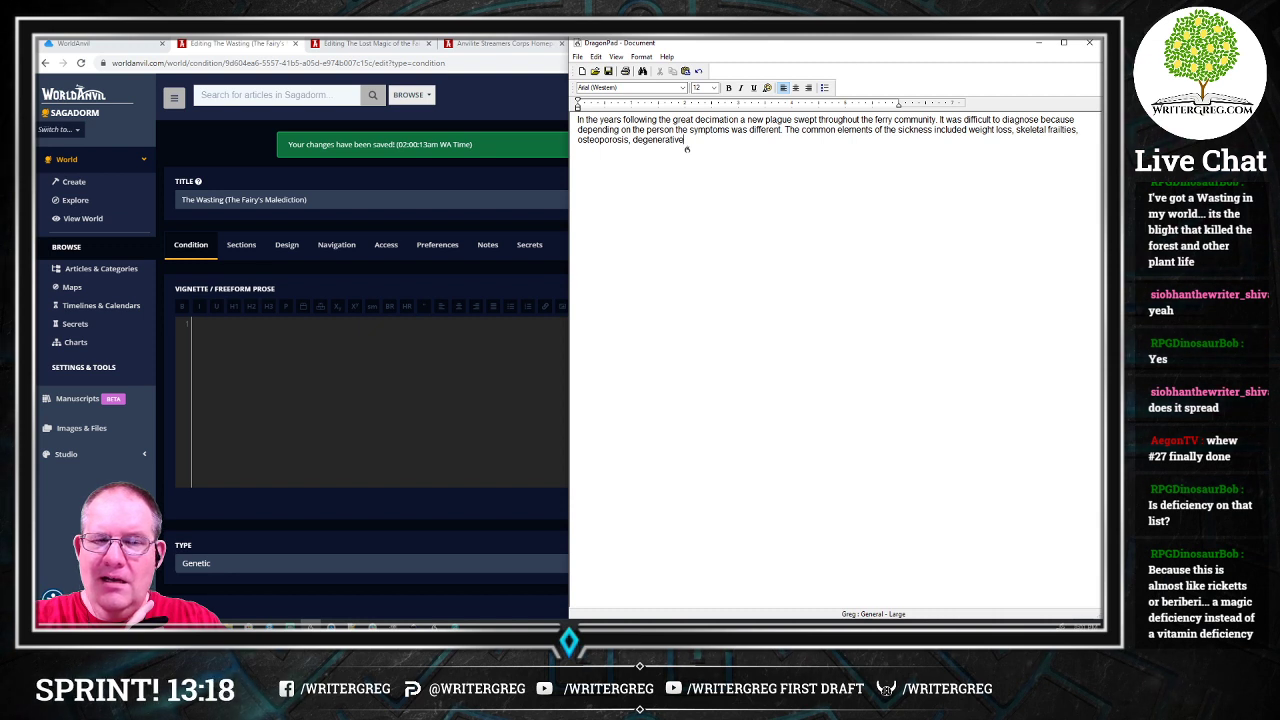
{"action": "type", "text": " of"}
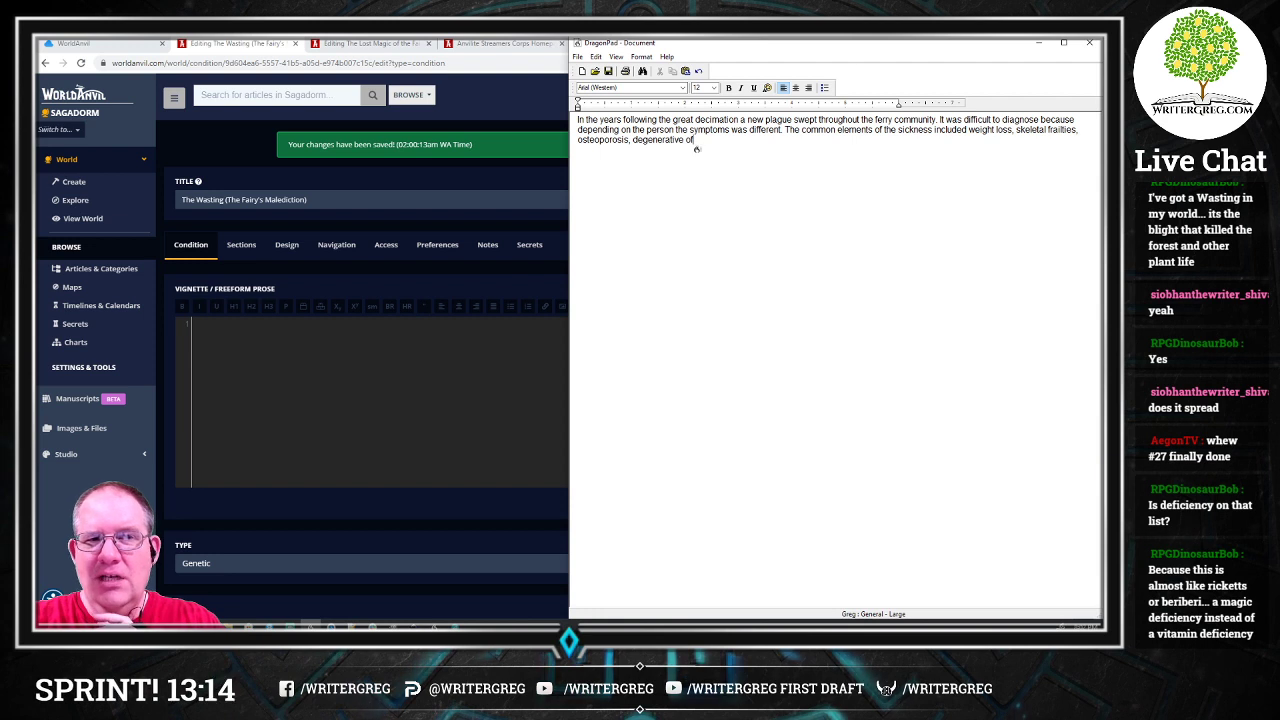
{"action": "type", "text": " different organ systems including eyesight"}
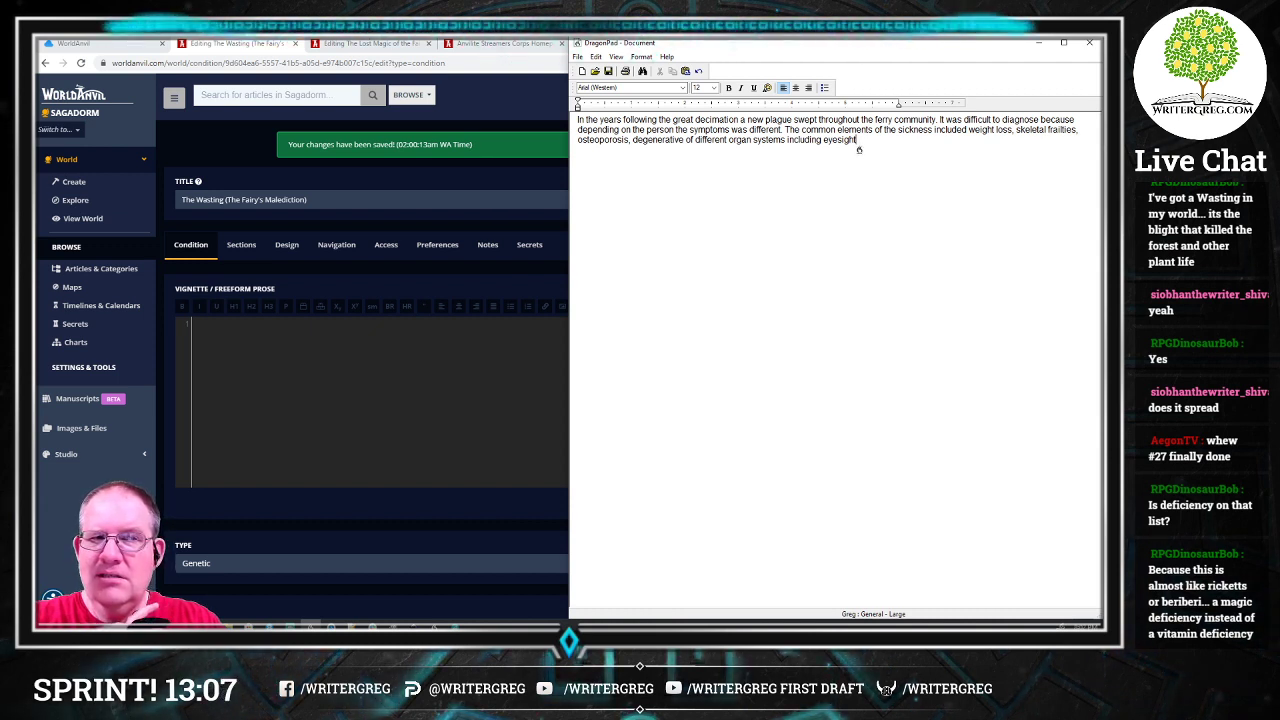
{"action": "type", "text": "and in extreme situations"}
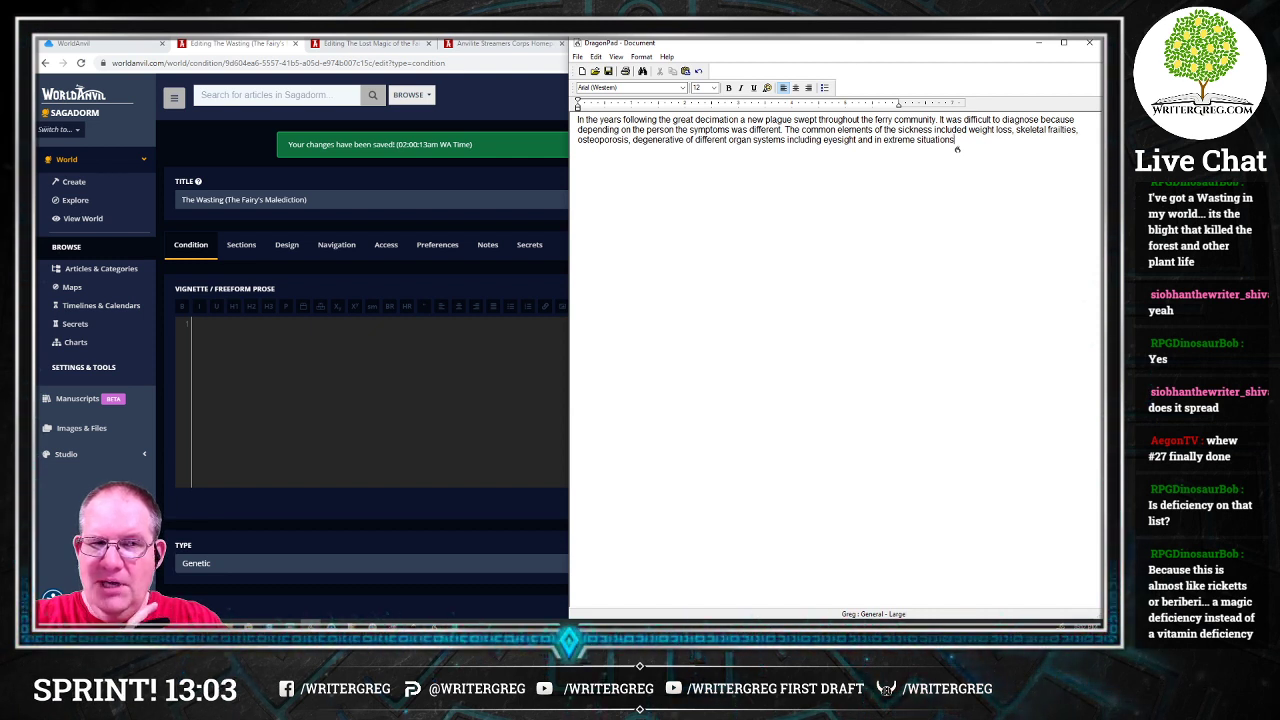
{"action": "type", "text": " dementia."}
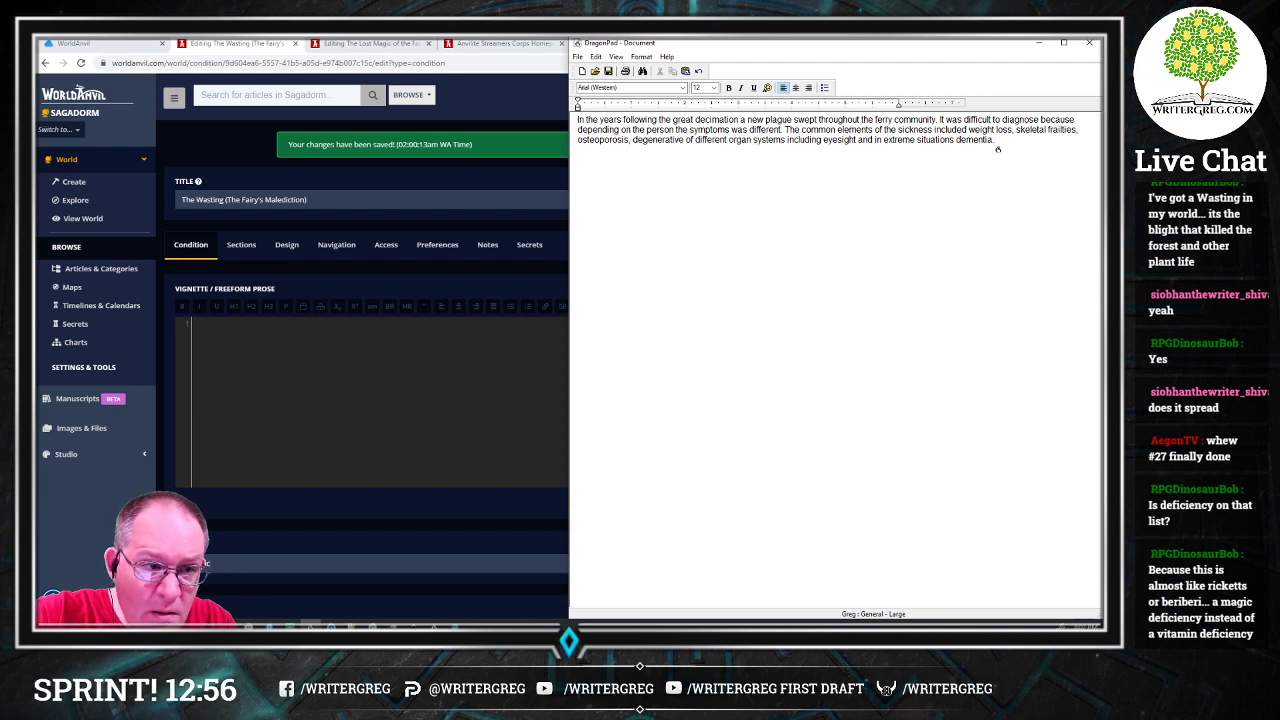
Step: Start a second paragraph reading "This malnourishment that settled upon the fairies was given the name of "the wasting""
{"action": "key", "text": "Return"}
{"action": "key", "text": "Return"}
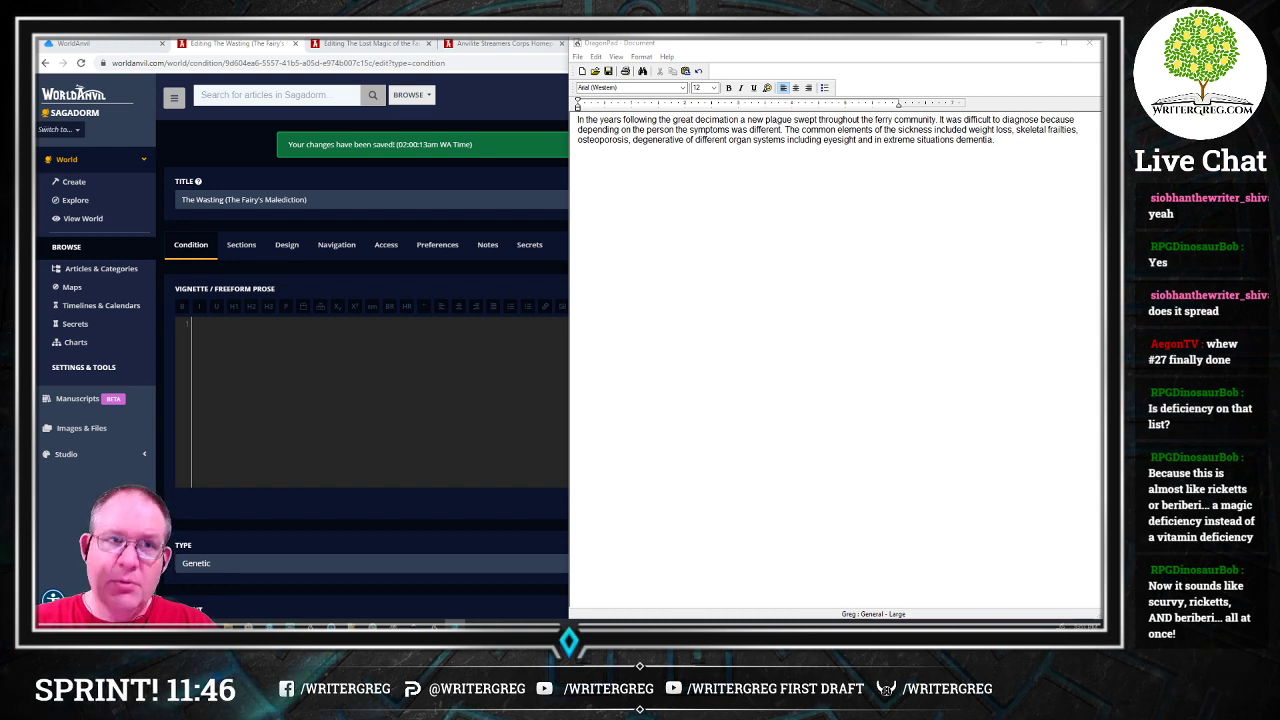
{"action": "left_click", "coordinate": [1013, 142]}
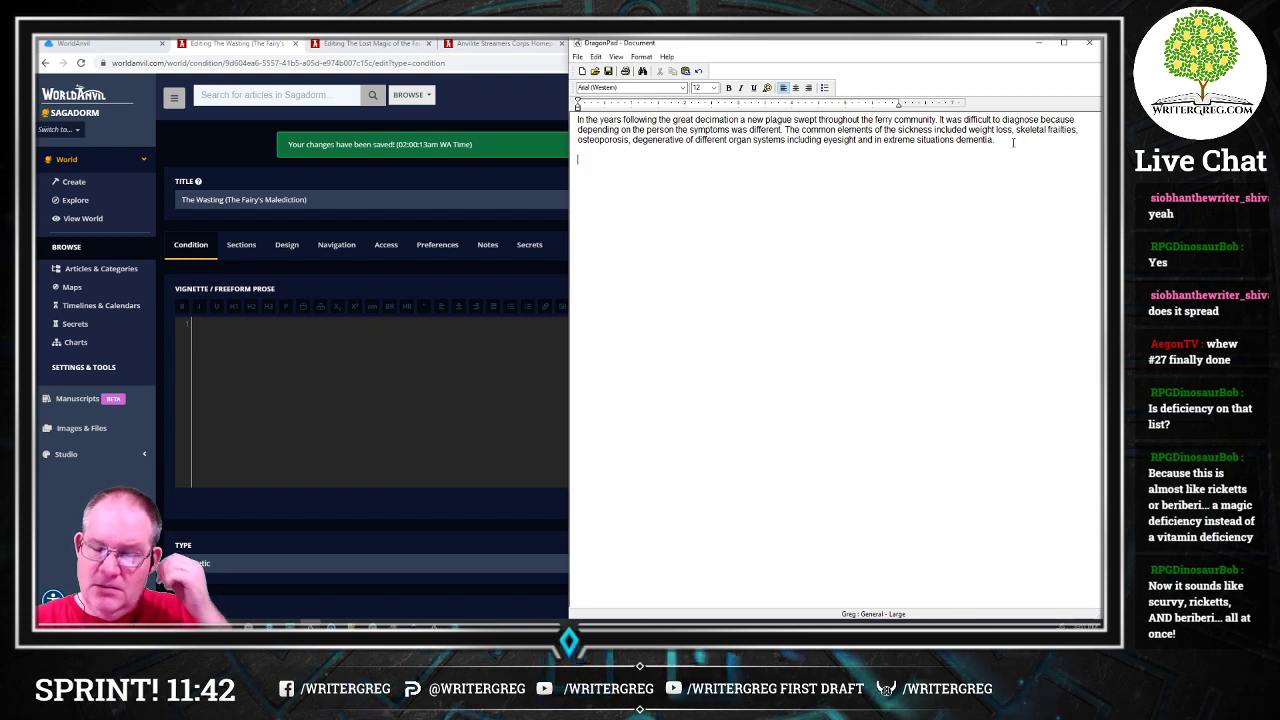
{"action": "key", "text": "Return"}
{"action": "key", "text": "Return"}
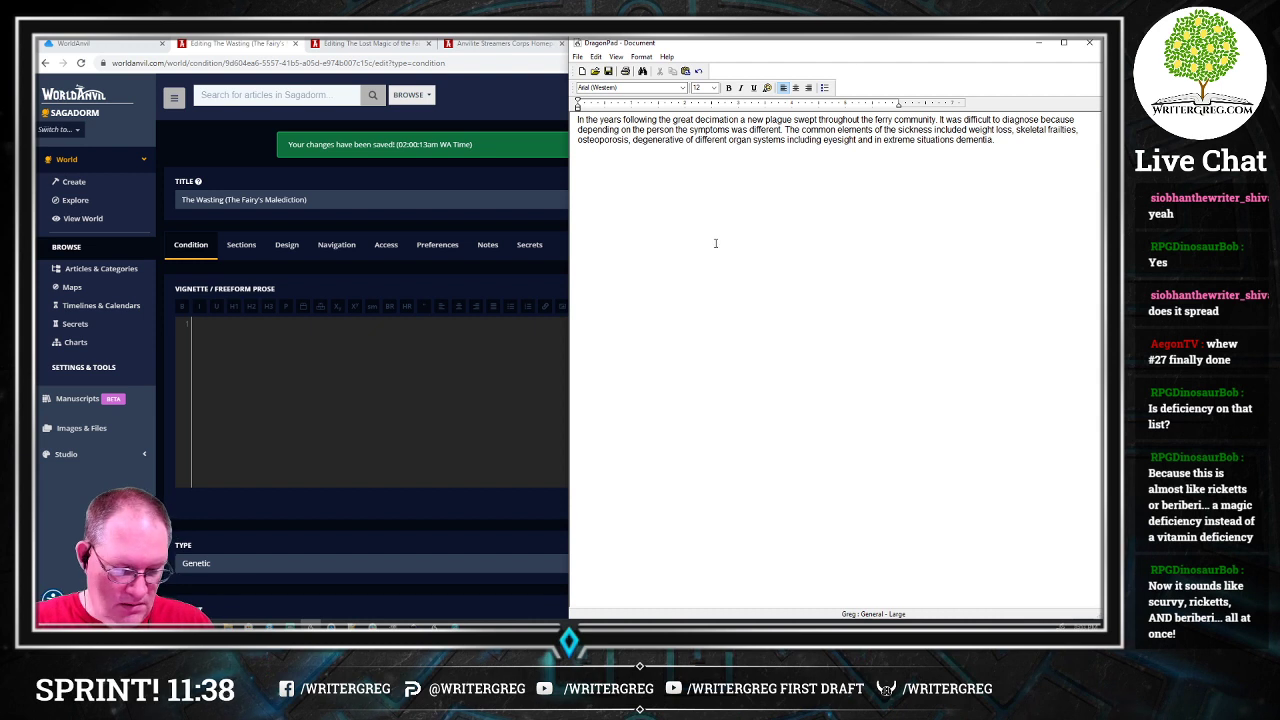
{"action": "scroll", "coordinate": [265, 374], "scroll_direction": "down", "scroll_amount": 3}
{"action": "scroll", "coordinate": [290, 372], "scroll_direction": "down", "scroll_amount": 1}
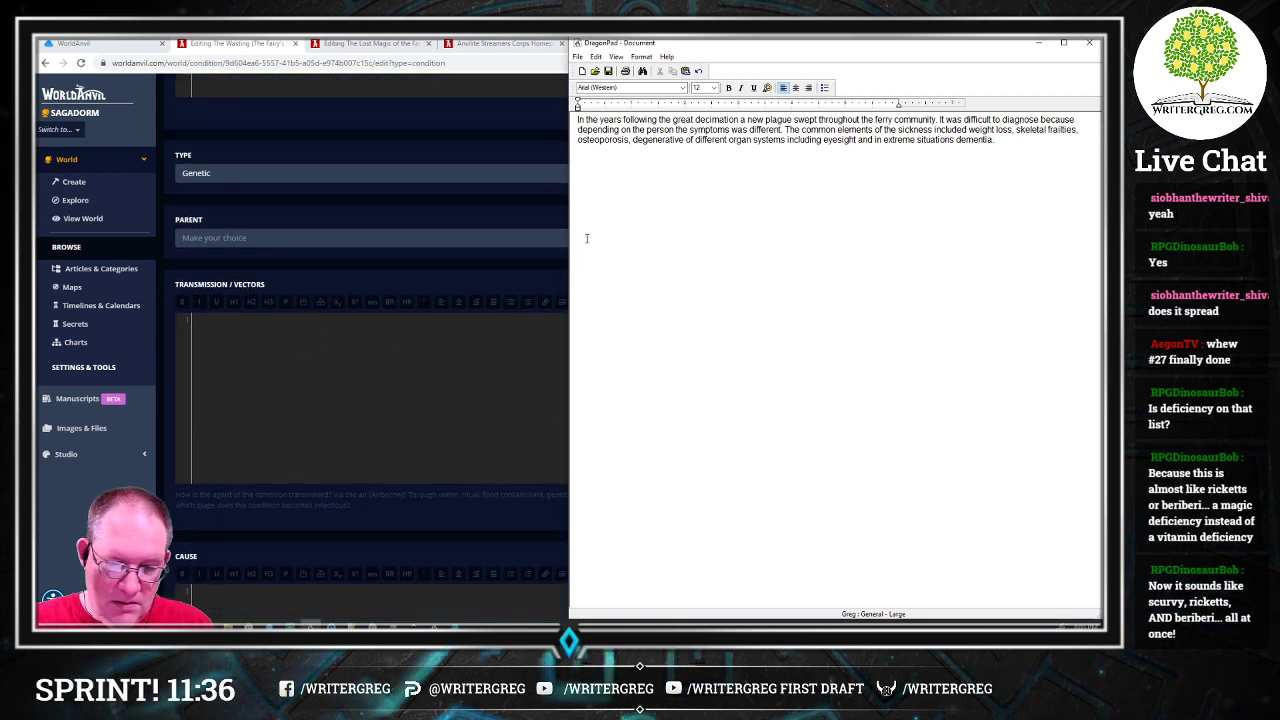
{"action": "left_click", "coordinate": [650, 163]}
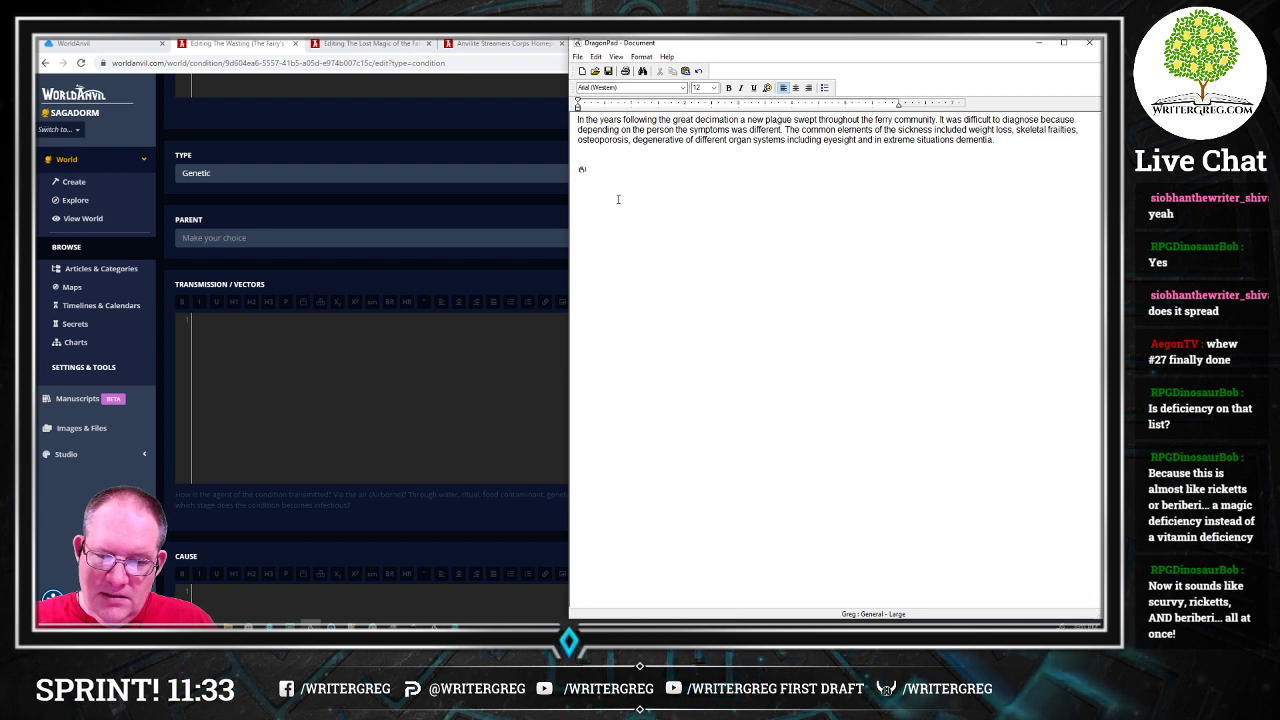
{"action": "type", "text": "This"}
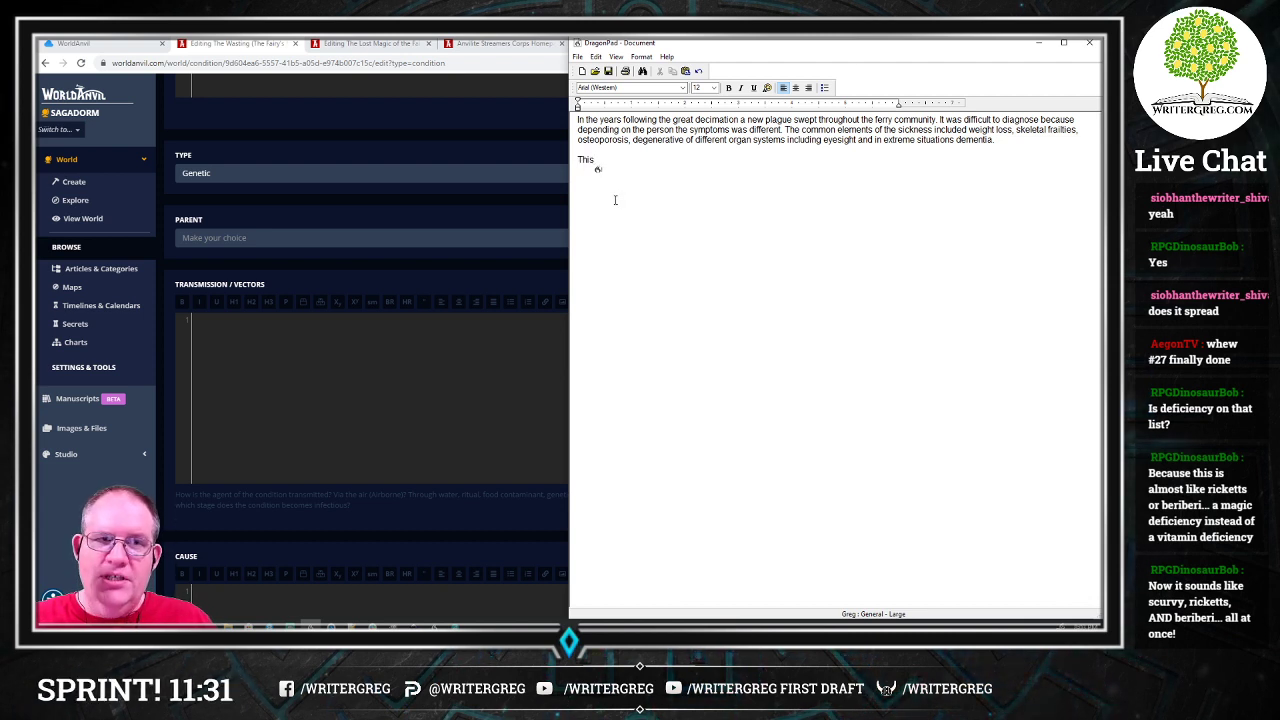
{"action": "type", "text": " malnourishment"}
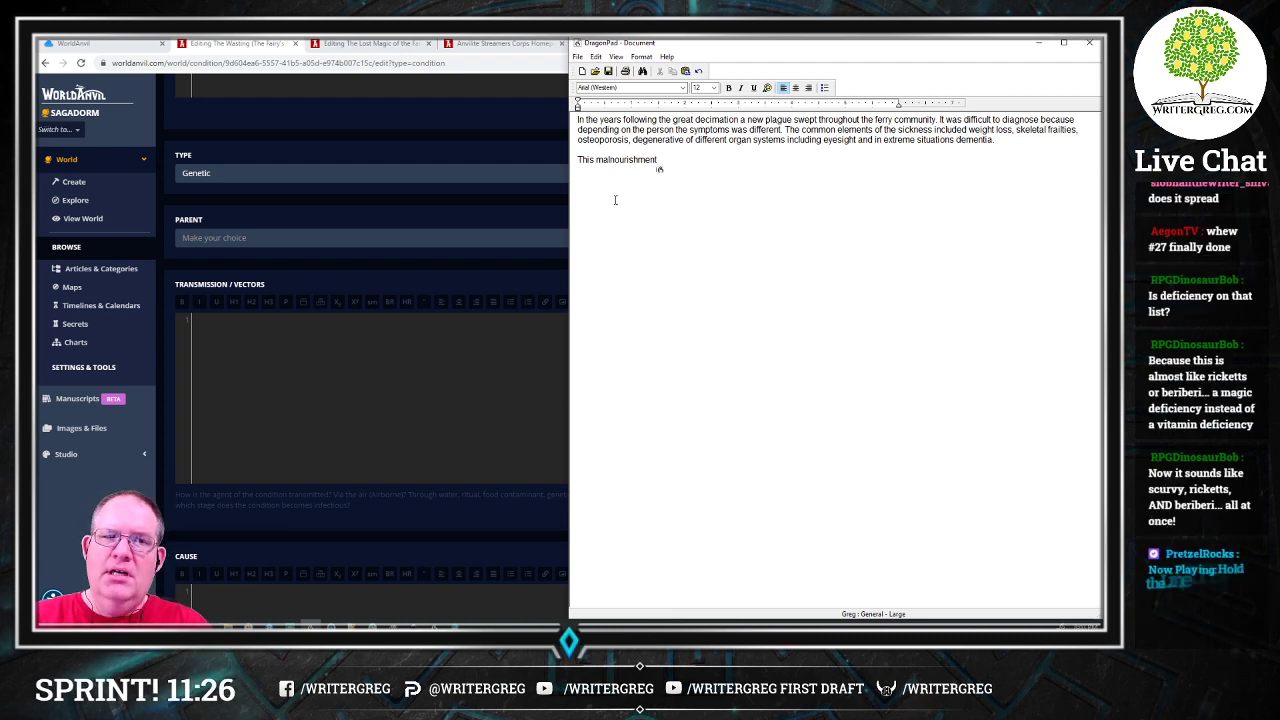
{"action": "type", "text": " that settled upon the fairies"}
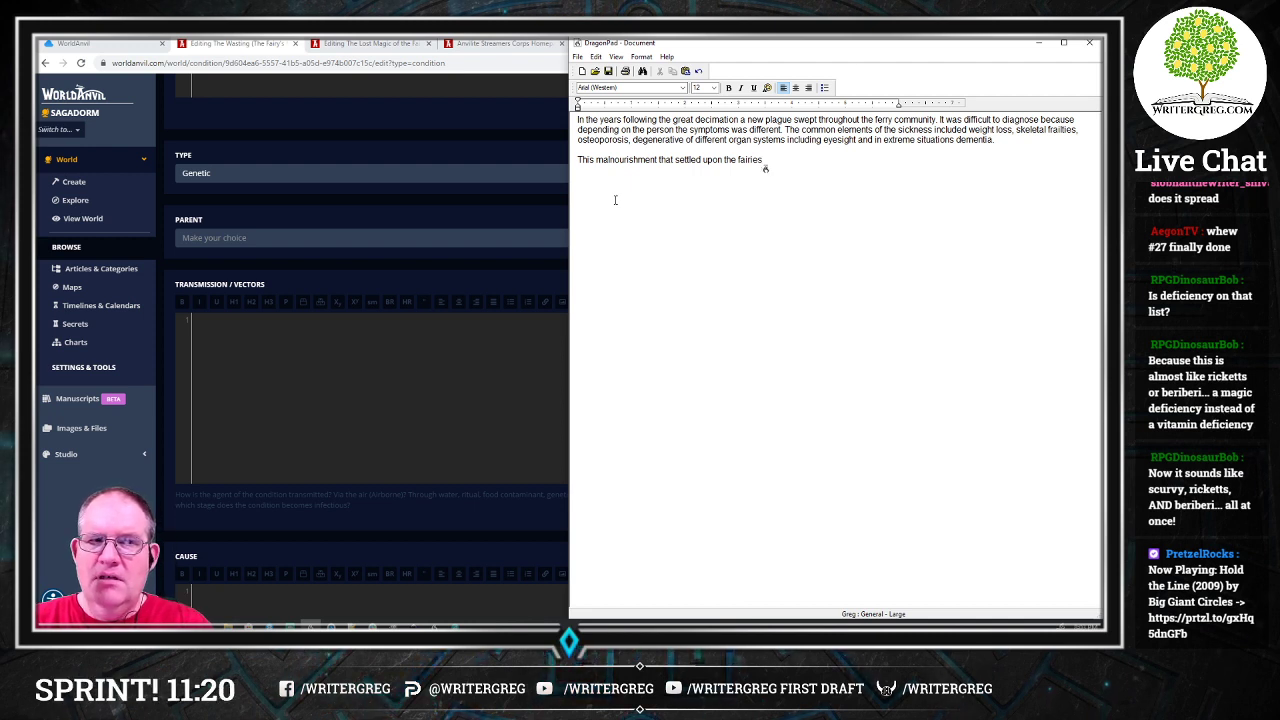
{"action": "type", "text": " was given the name of"}
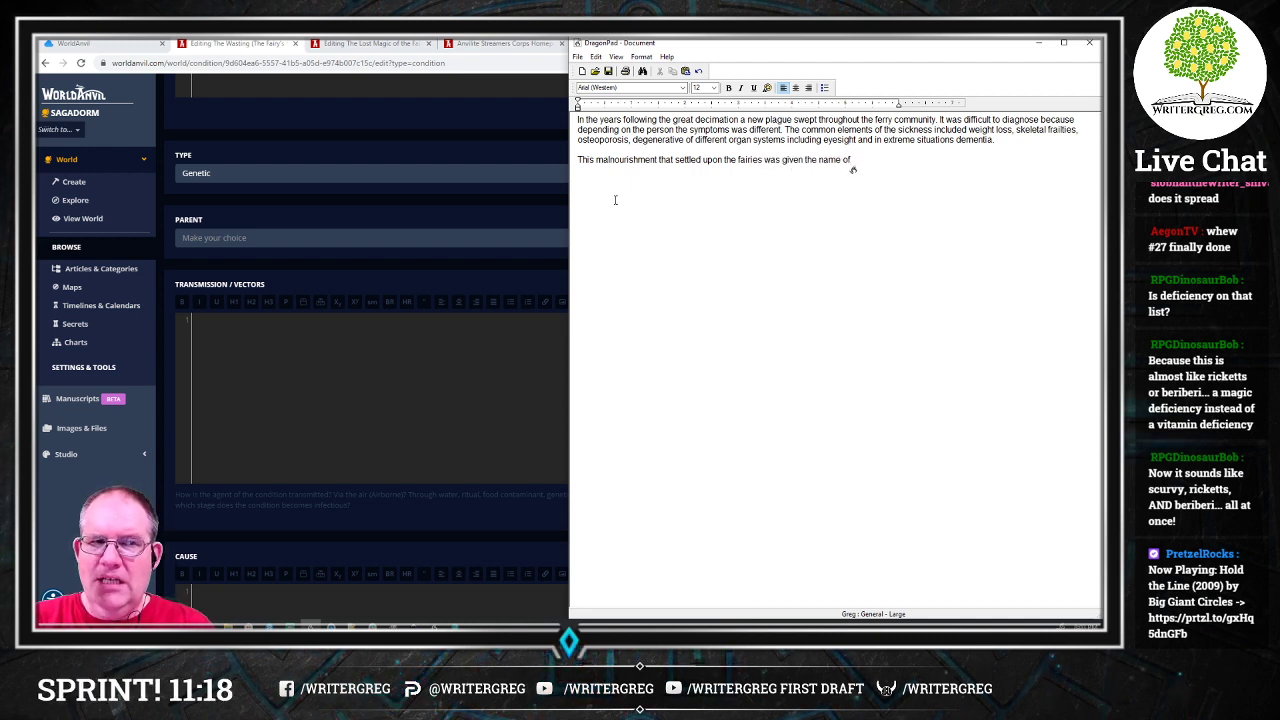
{"action": "type", "text": " \"the wasting\""}
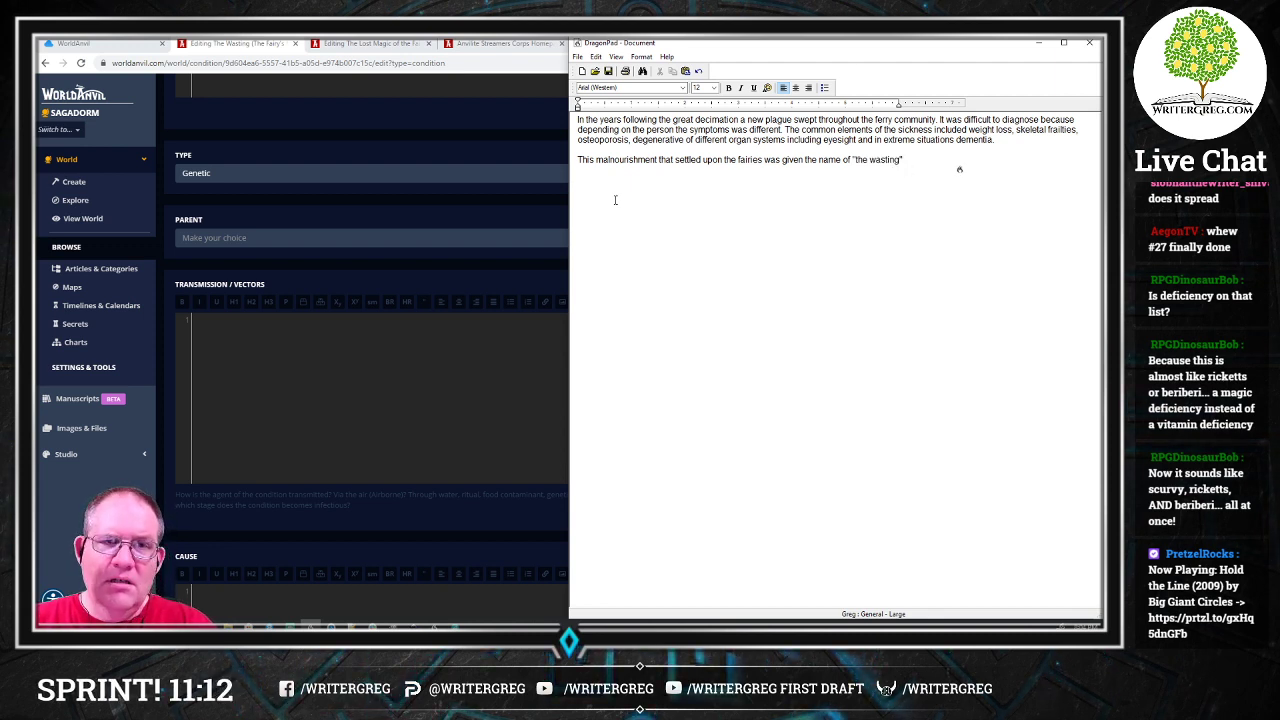
Step: Continue the second paragraph after "the wasting" with "it was difficult to find a cure"
{"action": "type", "text": " it was difficult"}
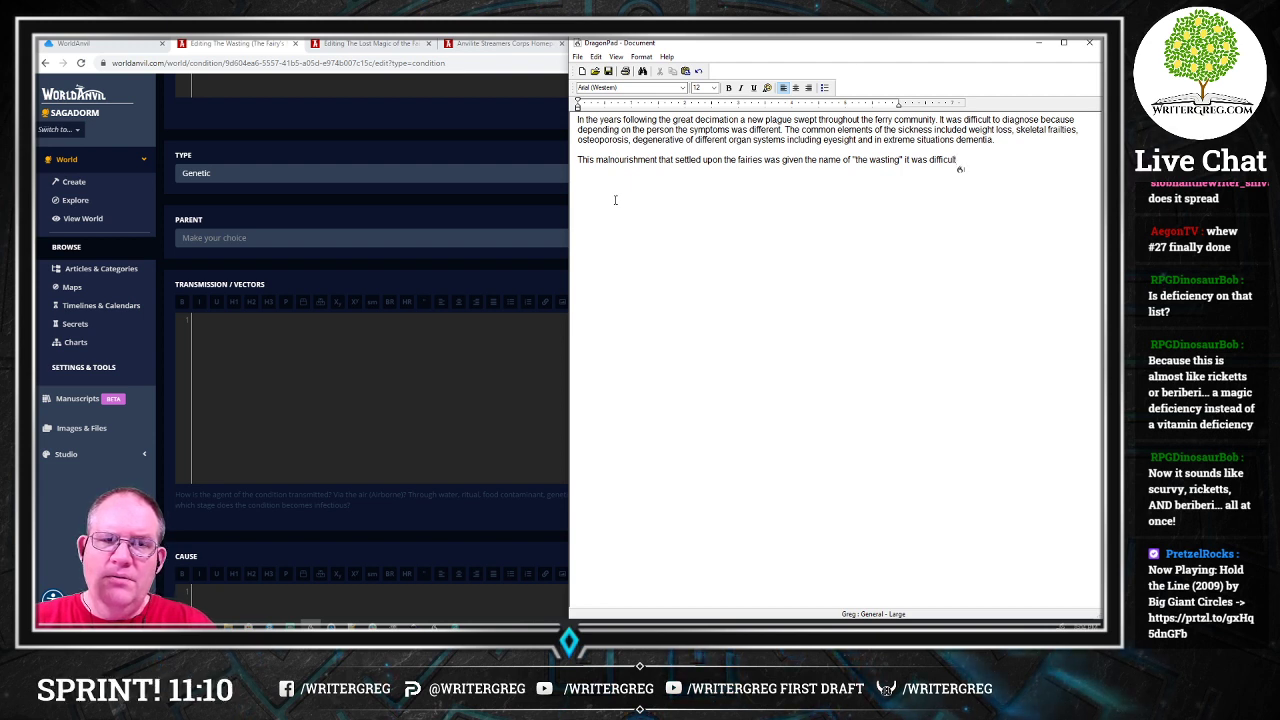
{"action": "type", "text": " to"}
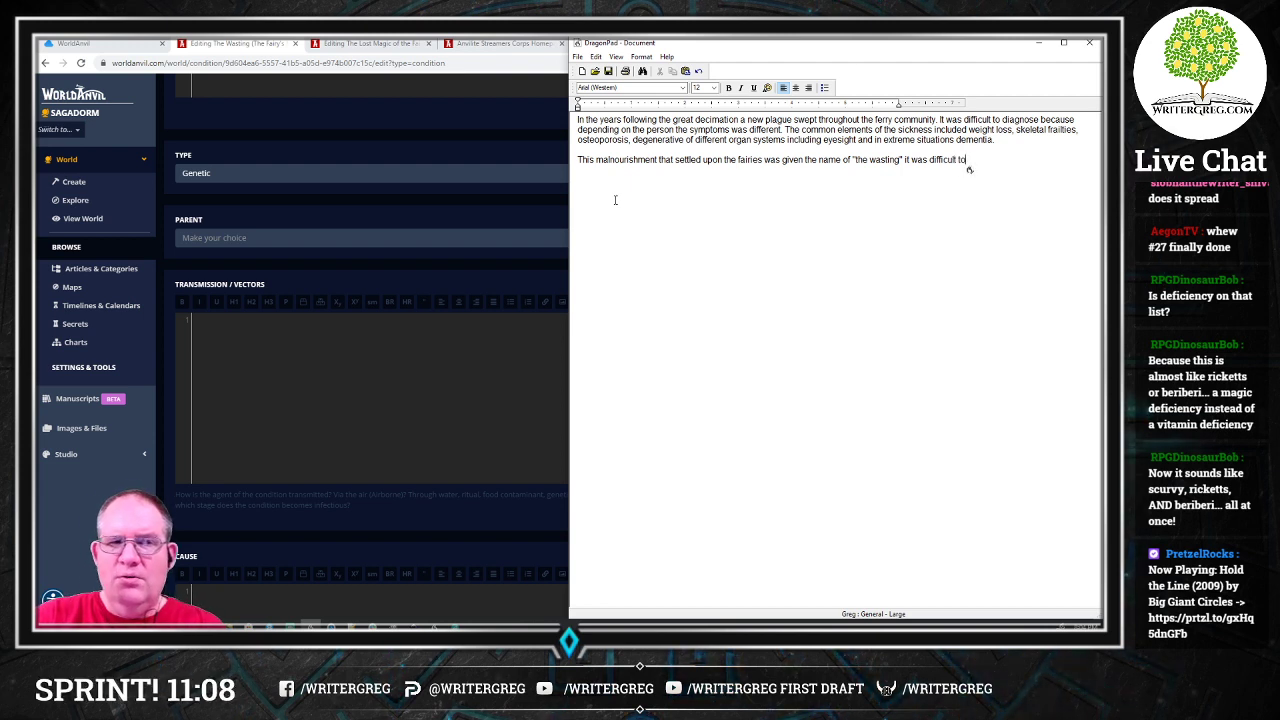
{"action": "type", "text": " find a cure"}
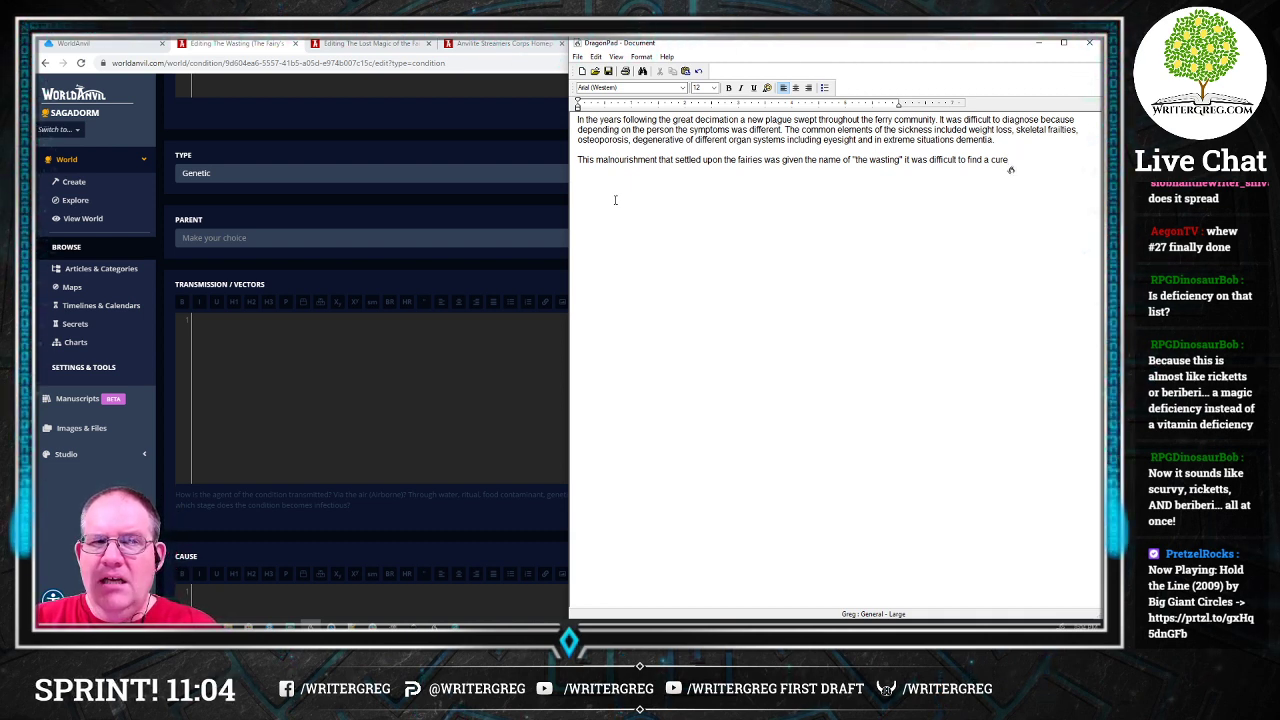
Step: End that sentence and begin another reading "Many ferry tried to improve their diets there exercise and other non-magical means"
{"action": "type", "text": ". Many ferry"}
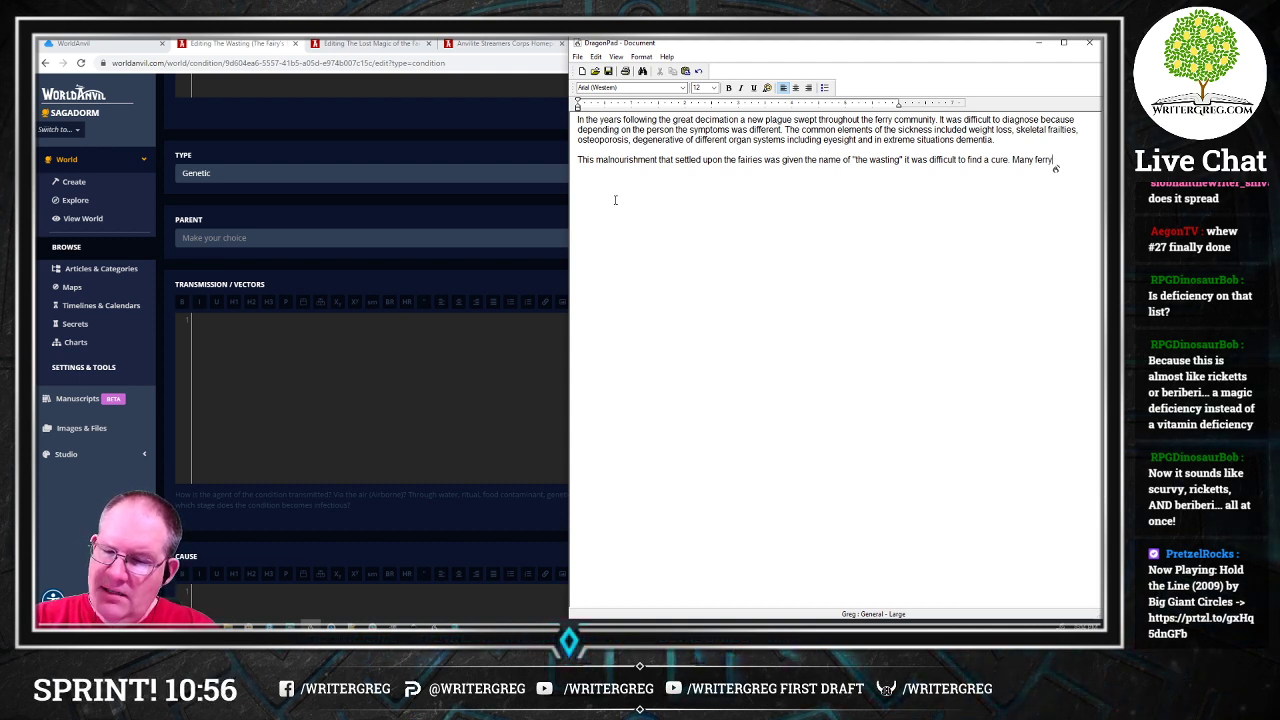
{"action": "type", "text": "tried to"}
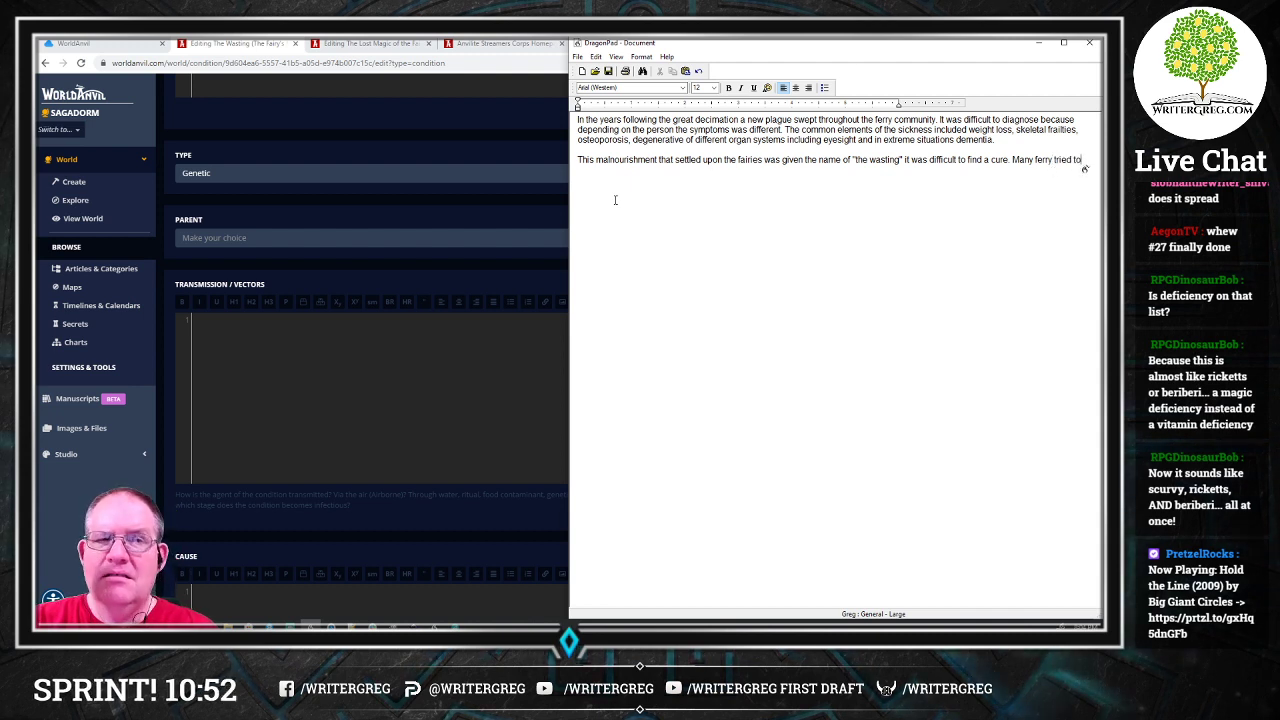
{"action": "type", "text": " improve their diets"}
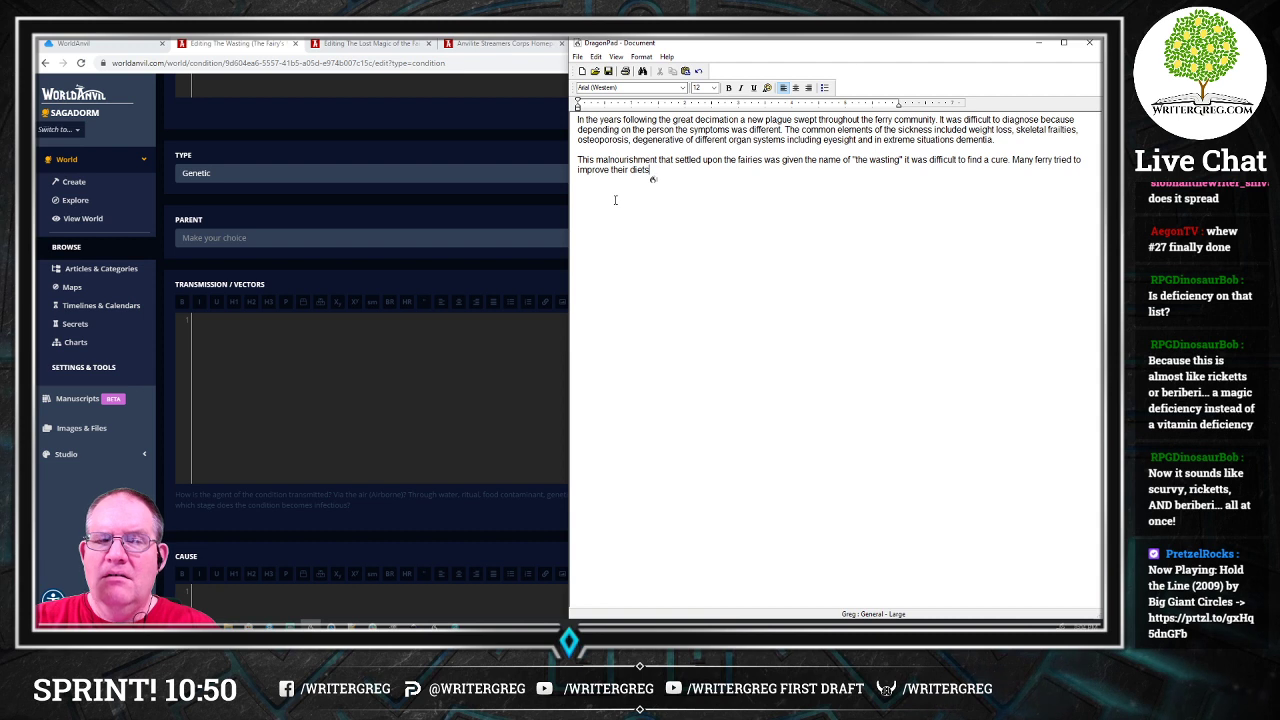
{"action": "type", "text": " there"}
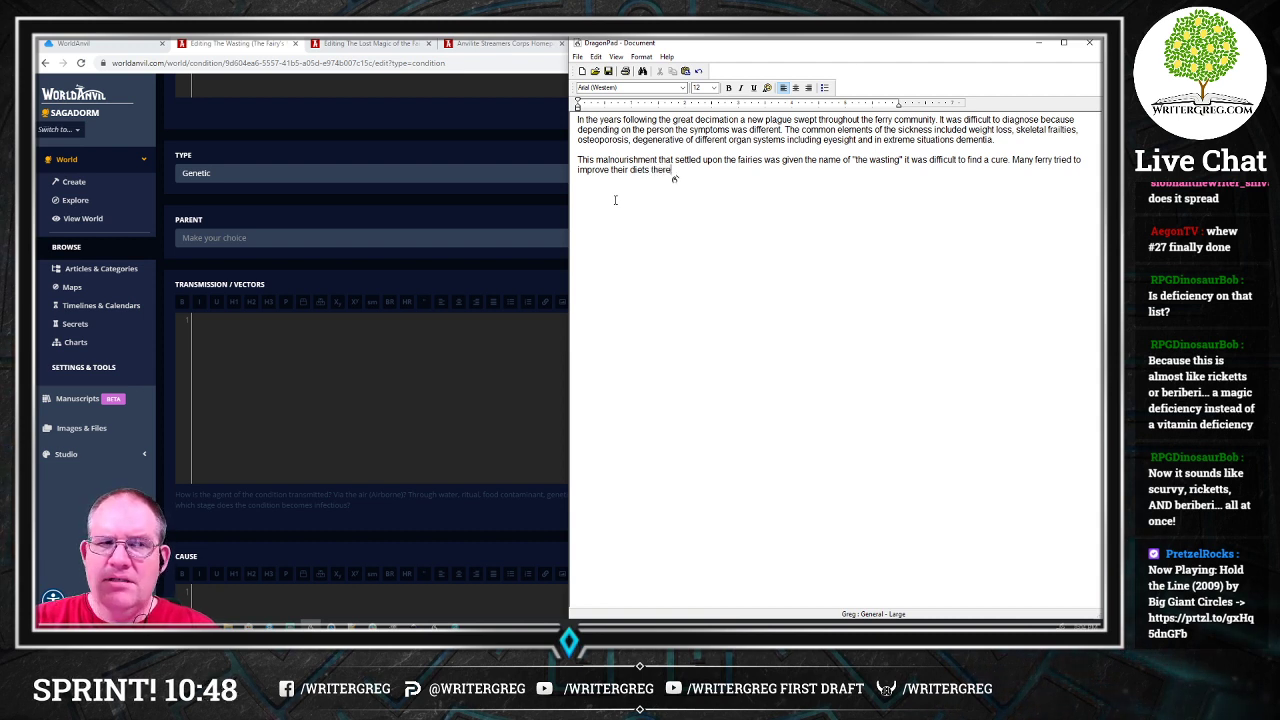
{"action": "type", "text": " exercise"}
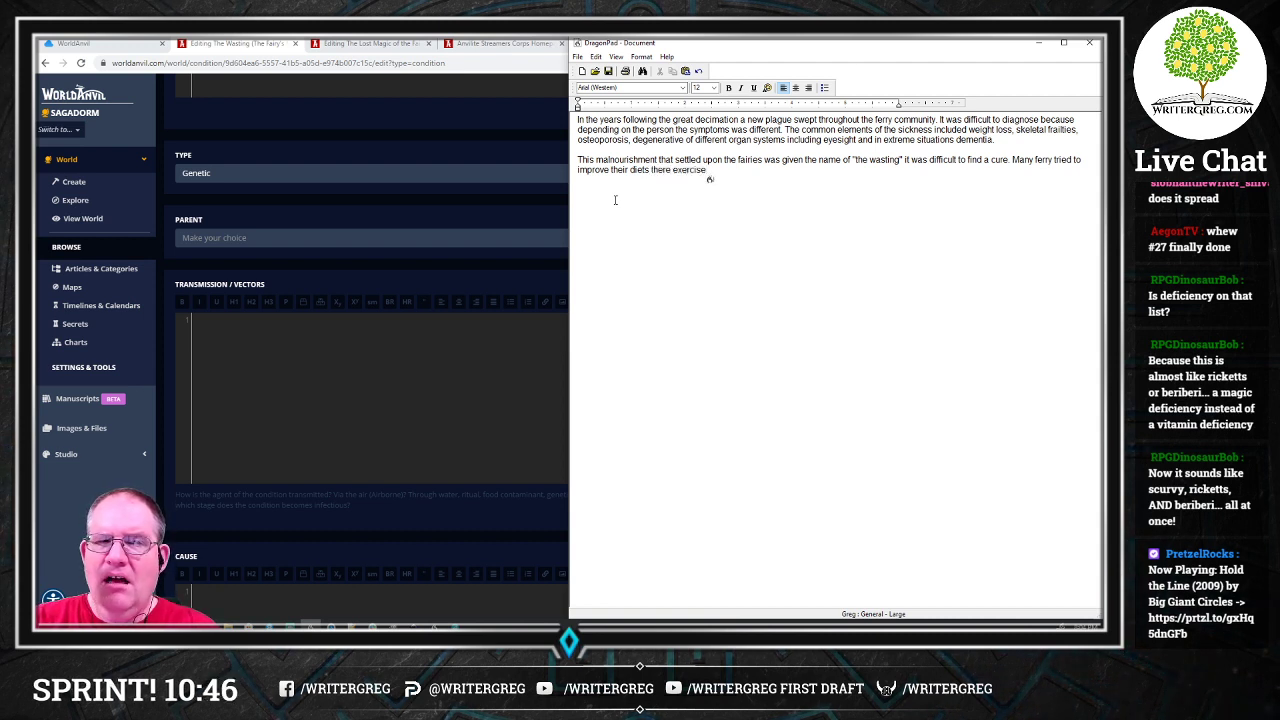
{"action": "type", "text": " and other"}
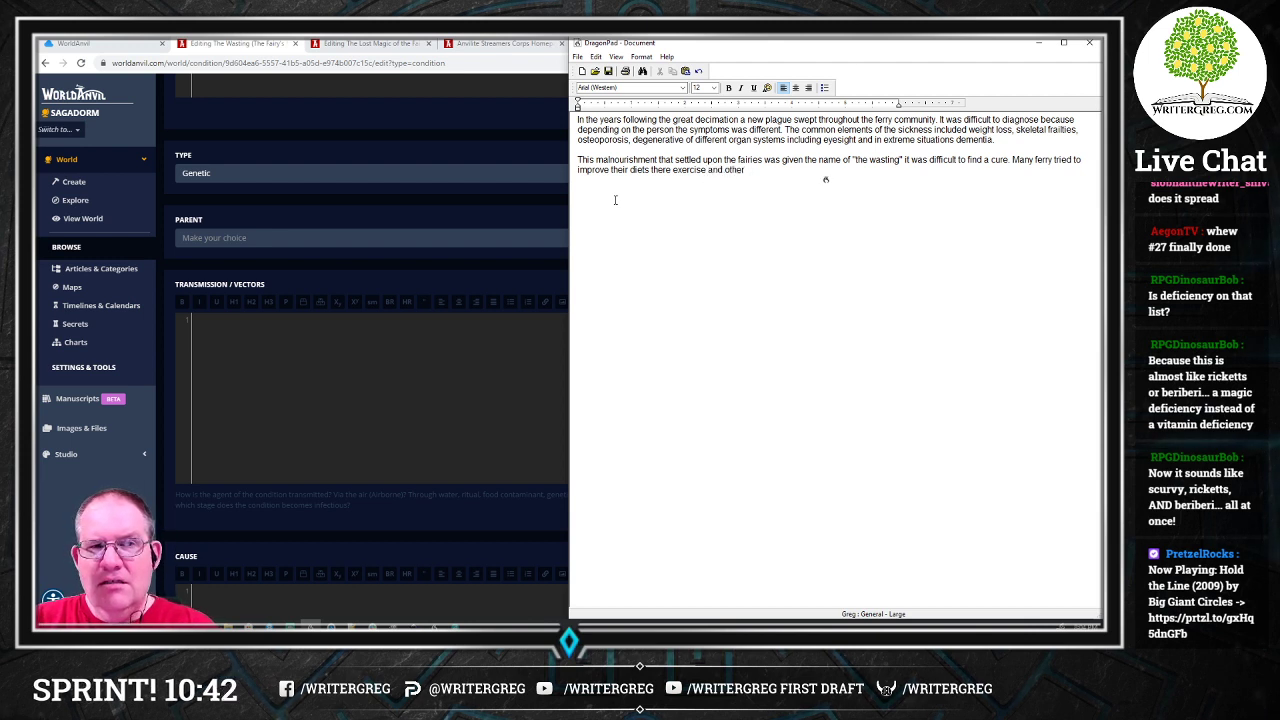
{"action": "type", "text": "non-magical means"}
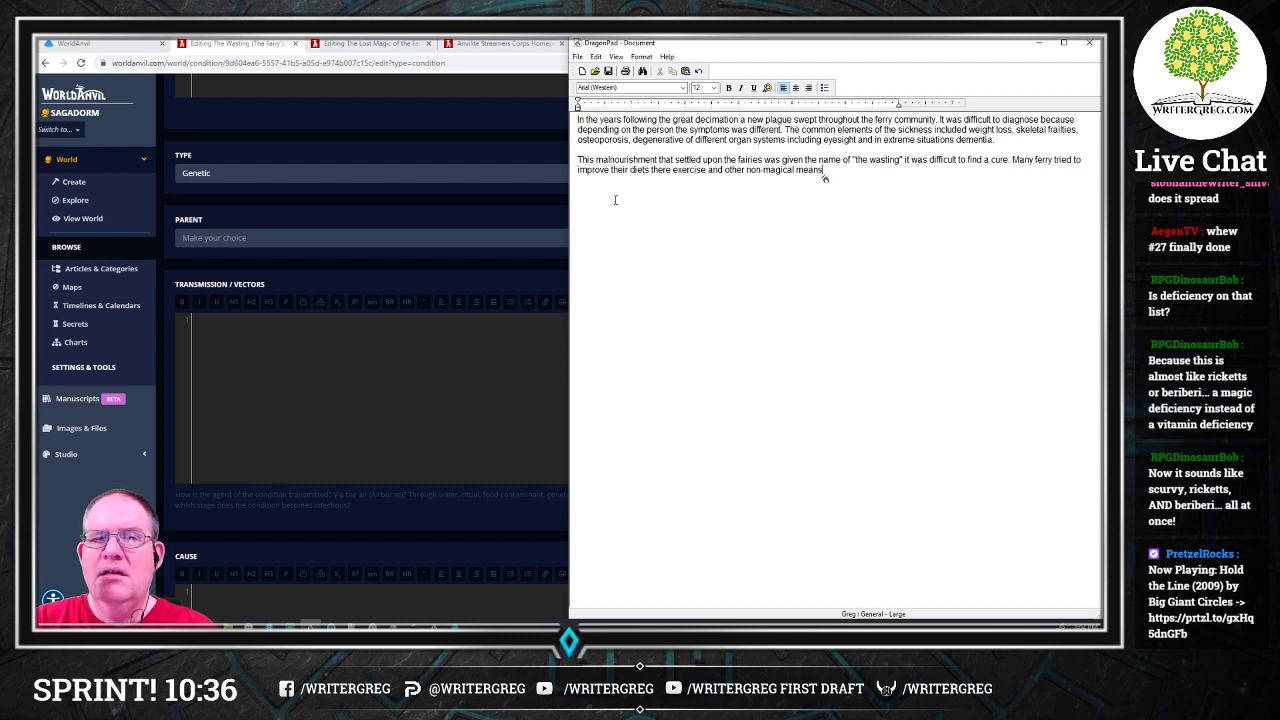
Step: Complete the sentence with "to improve their body systems and to improve their endurance but that was insufficient."
{"action": "type", "text": "to improve their body systems and to improve their endurance"}
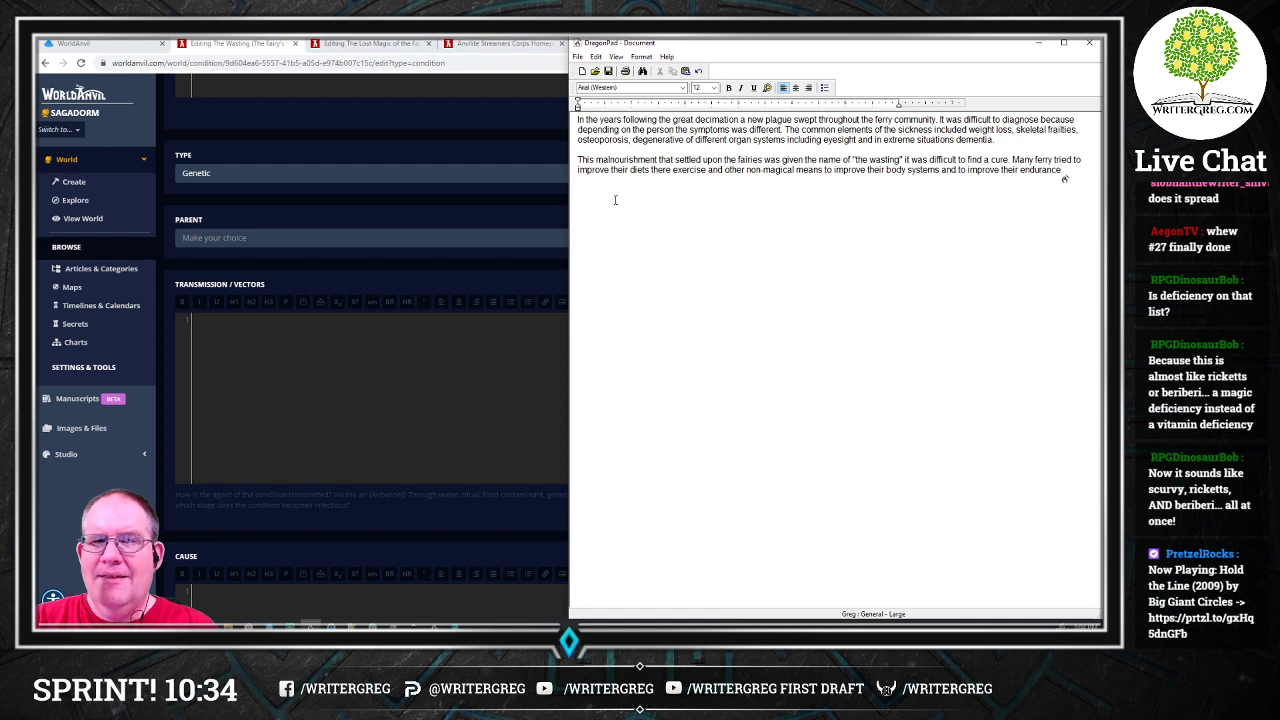
{"action": "type", "text": " but that was"}
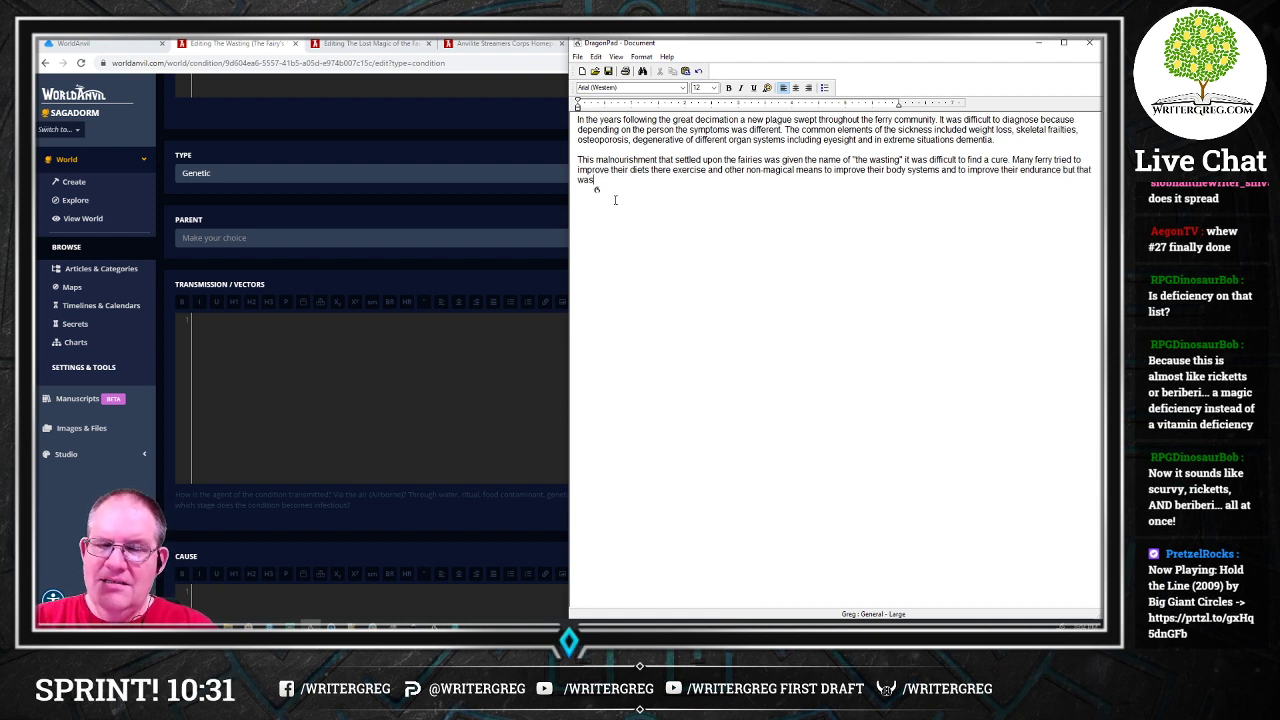
{"action": "type", "text": " insufficient."}
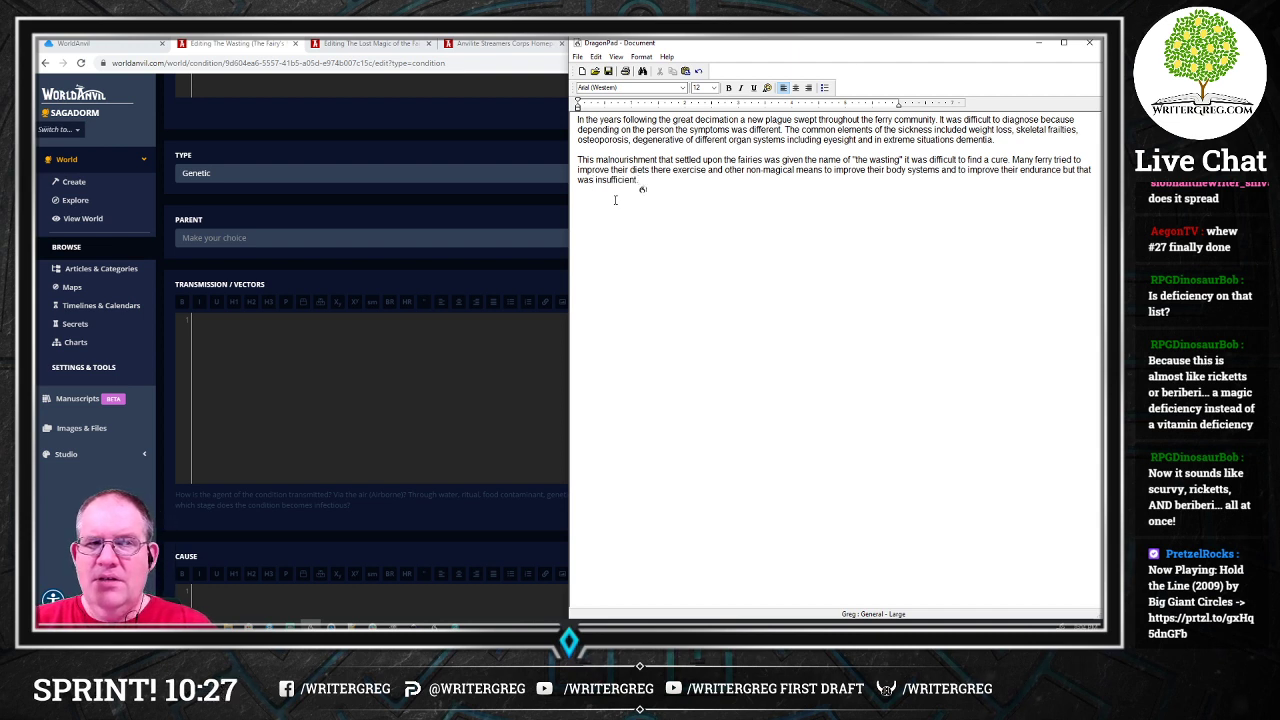
Step: Add "And due to the economic and global downturn due to the loss of magic." to the second paragraph
{"action": "type", "text": " And due to the economic"}
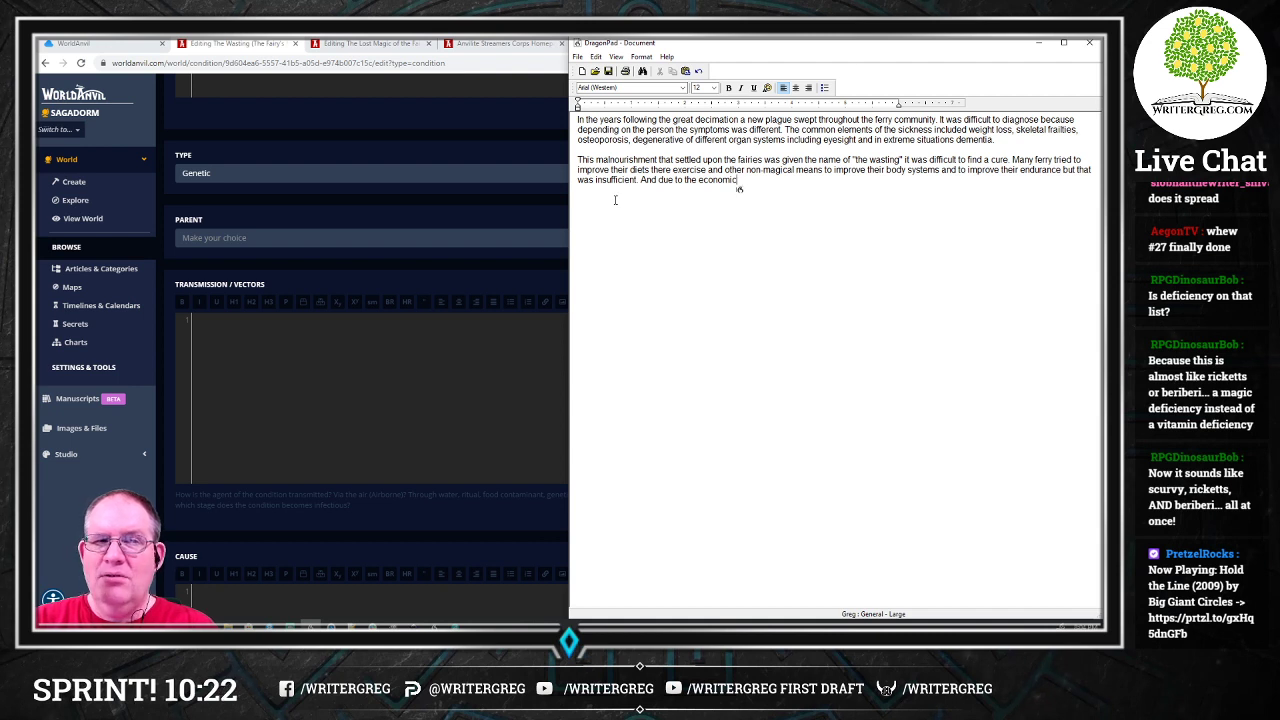
{"action": "type", "text": " and global downturn"}
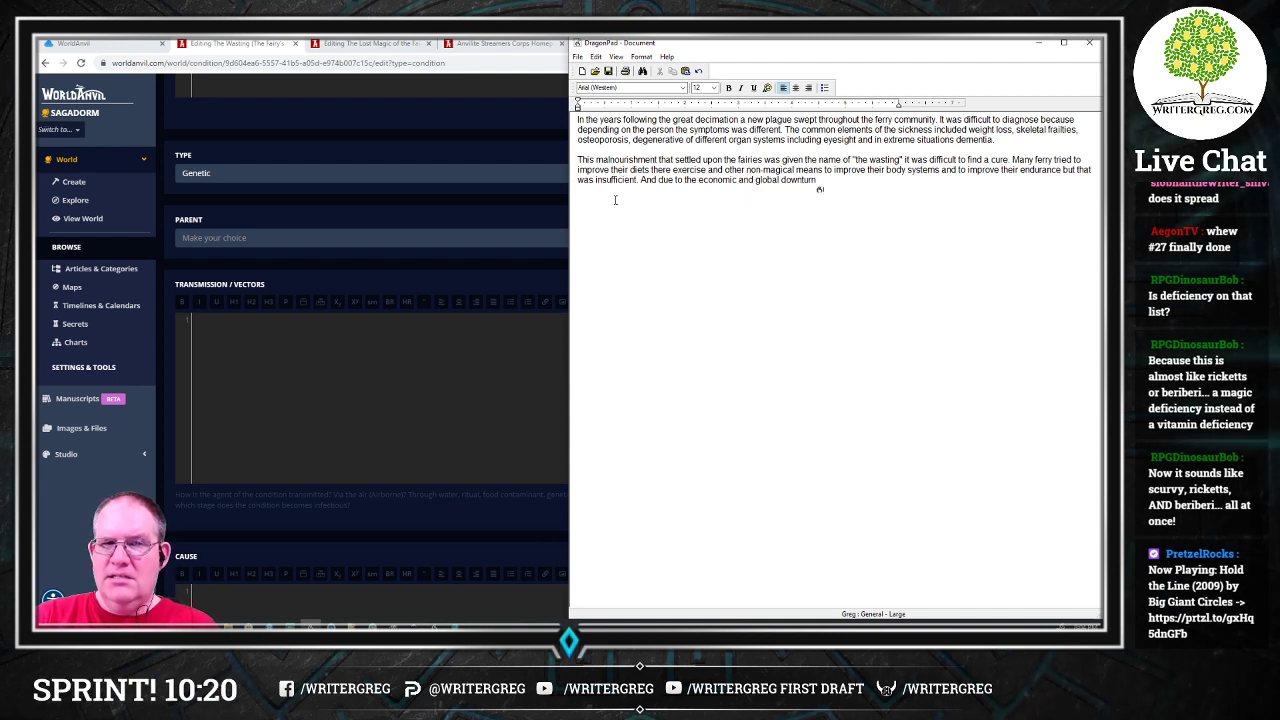
{"action": "type", "text": " due to the loss of magic"}
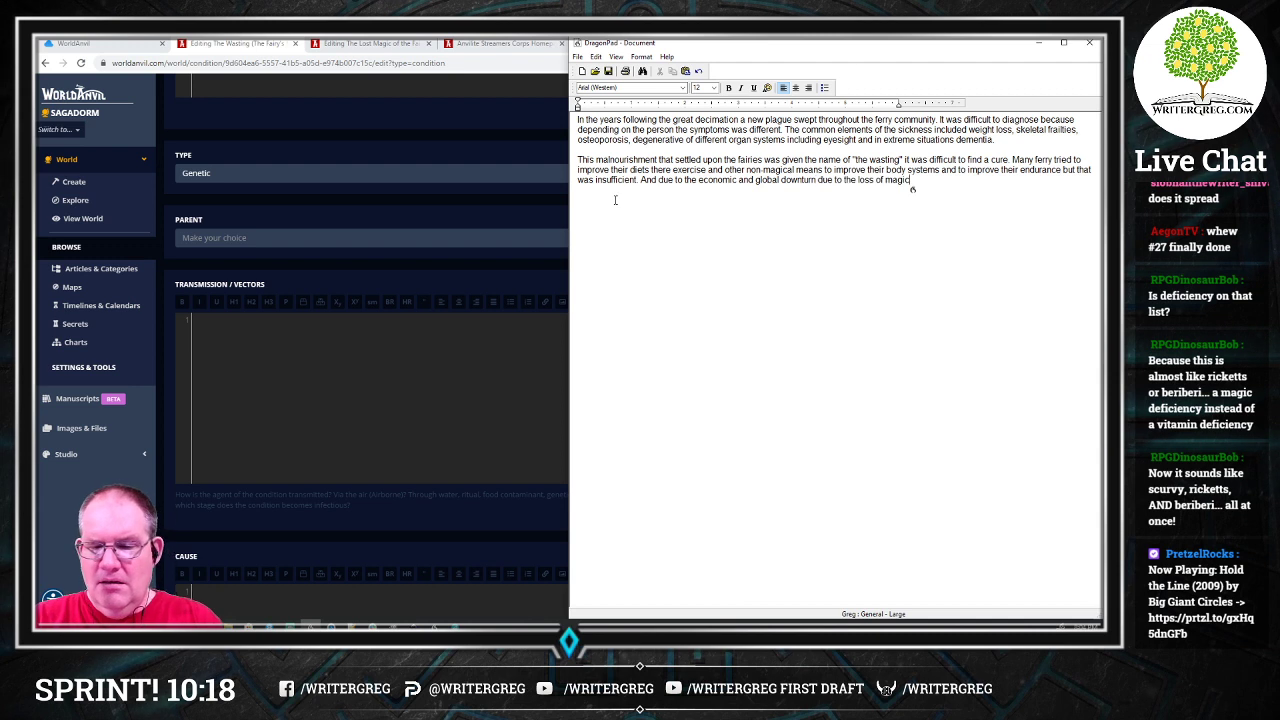
{"action": "type", "text": "."}
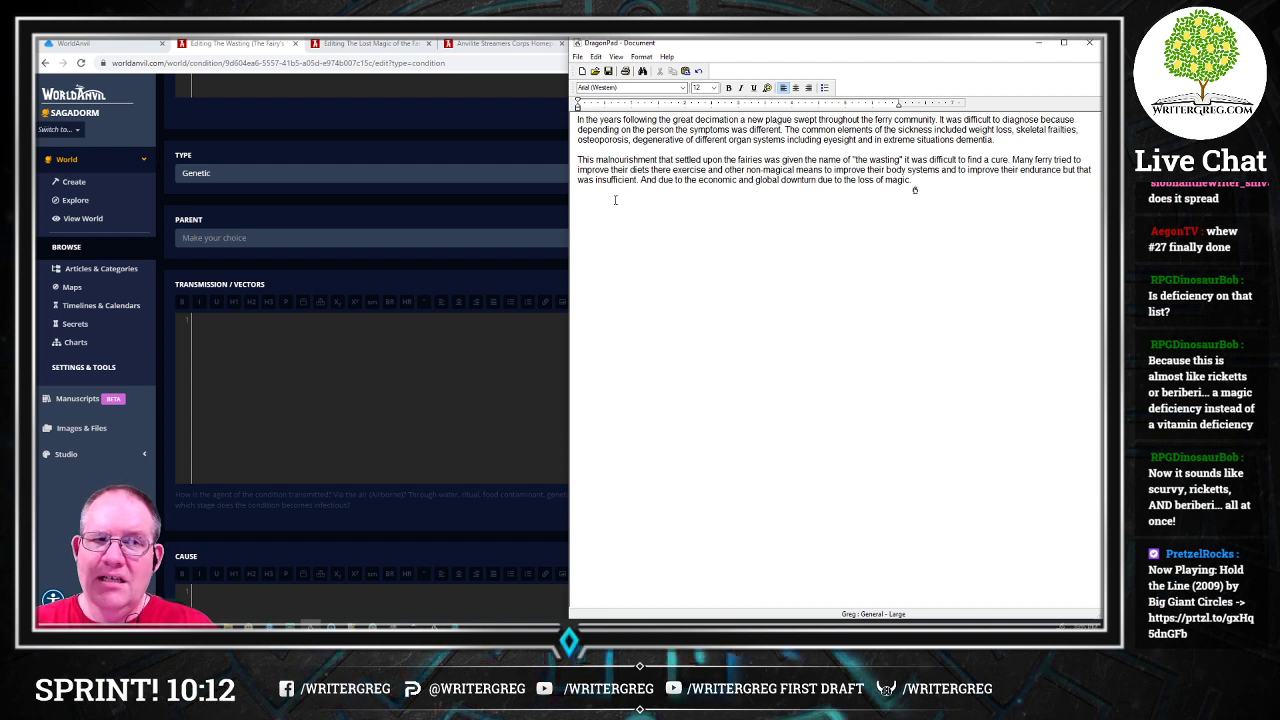
Step: Continue the second paragraph with "There were not many resources available to study this unknown condition."
{"action": "type", "text": " There were not many resources available to study"}
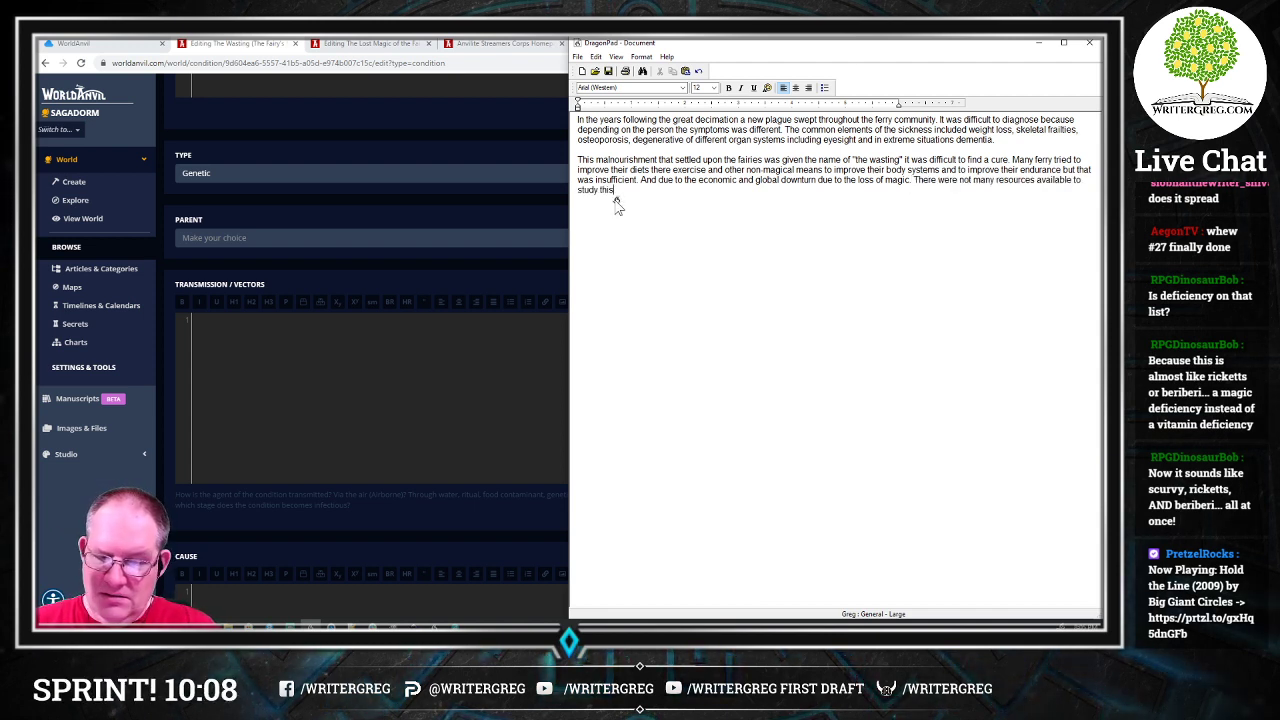
{"action": "type", "text": " this unknown condition"}
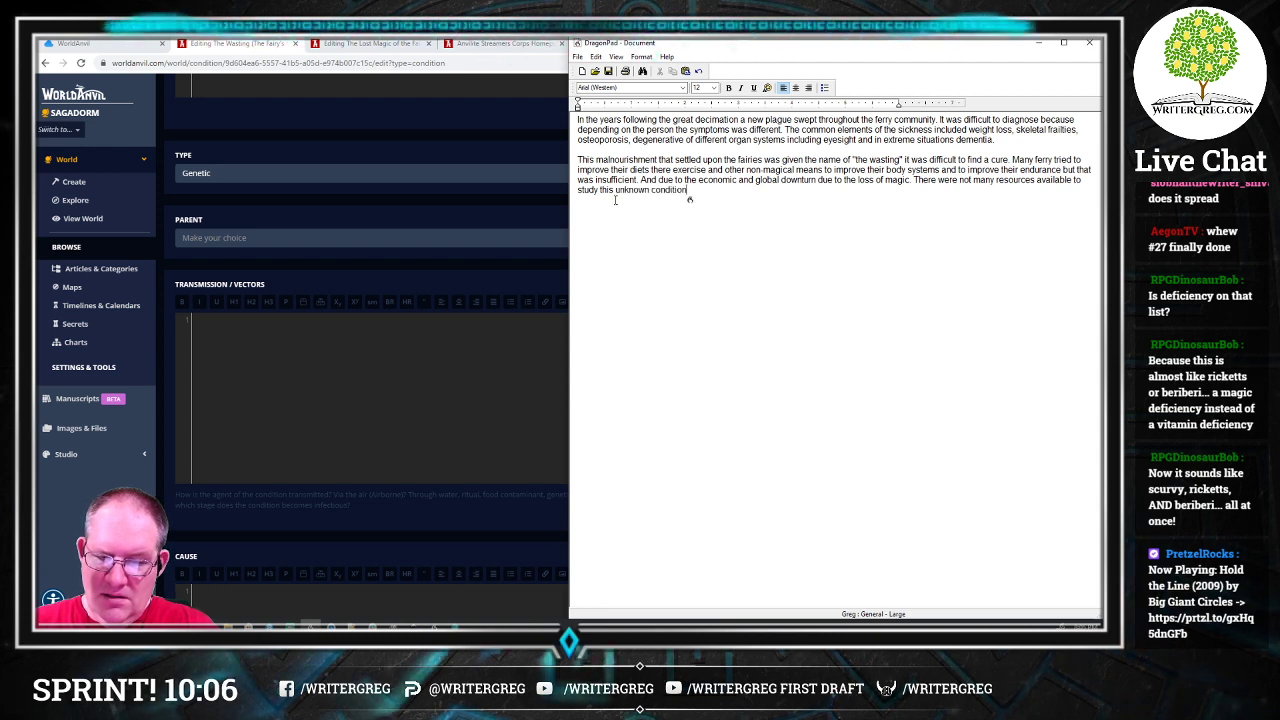
{"action": "type", "text": "."}
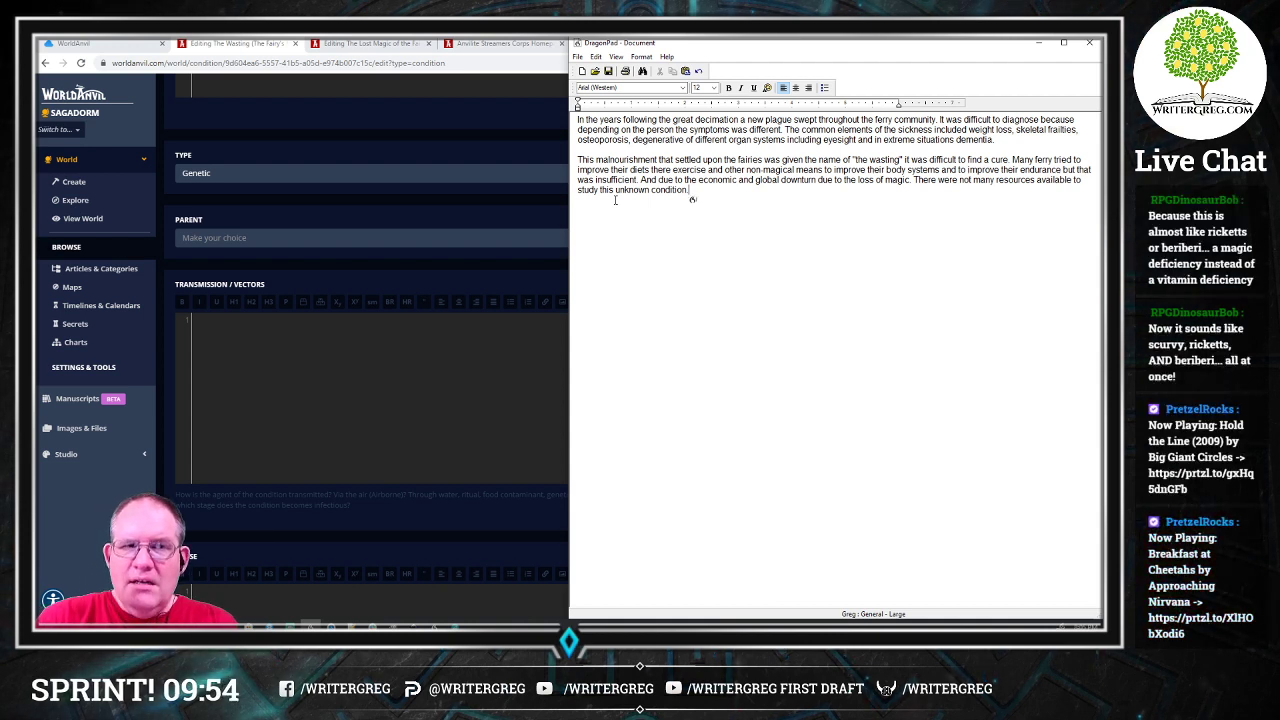
Step: Begin another sentence in the second paragraph: "It was commonly believed that moving to true Linea's or tomorrow Aki, both"
{"action": "type", "text": "It was commonly believed that moving"}
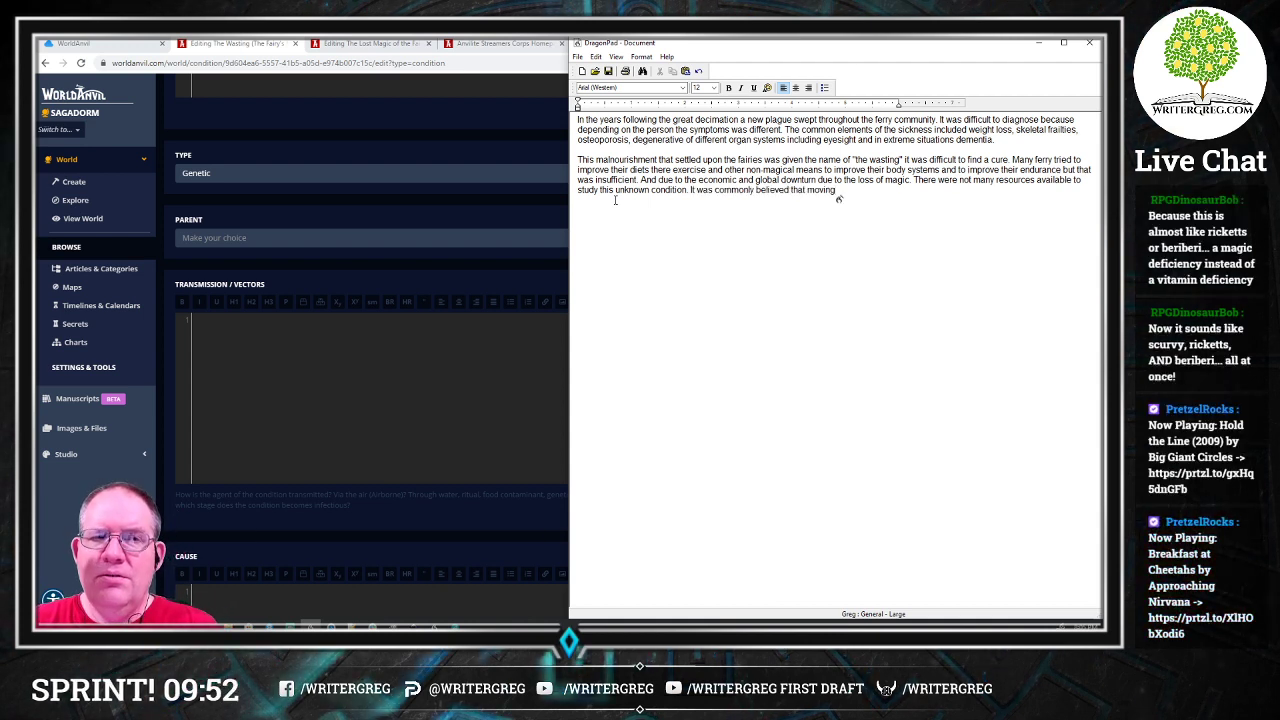
{"action": "type", "text": " to"}
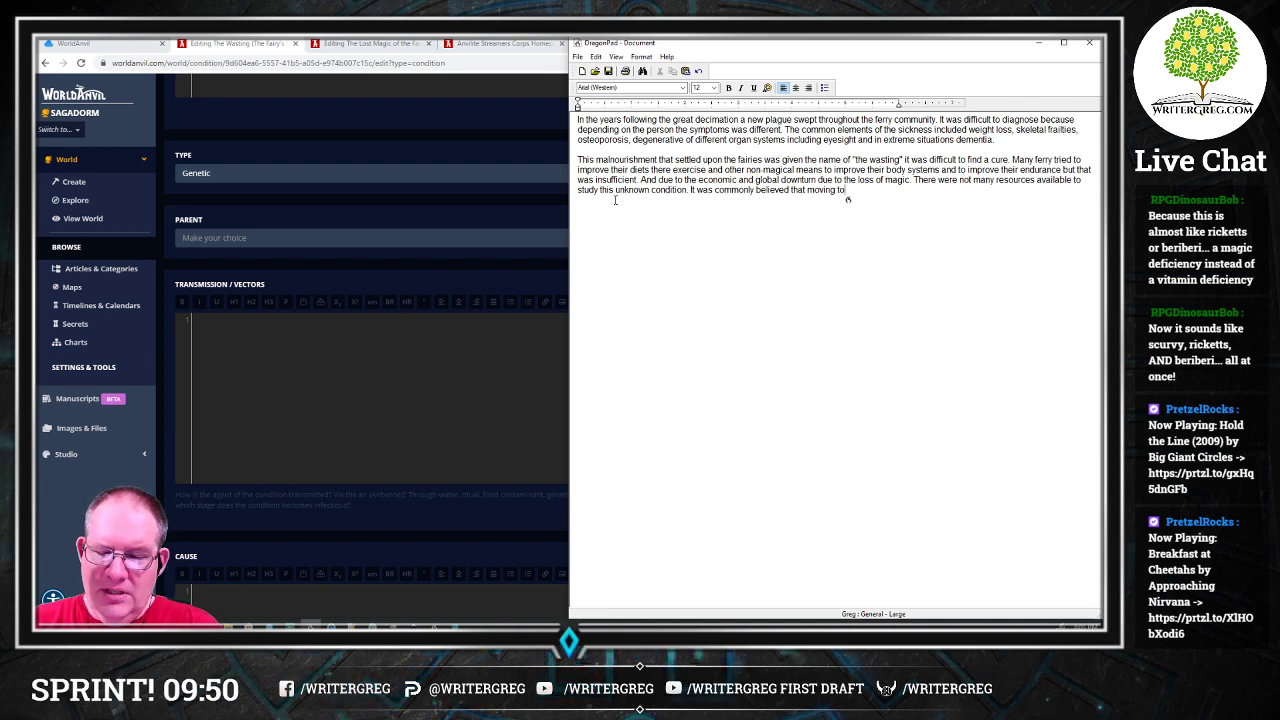
{"action": "type", "text": " true Linea's"}
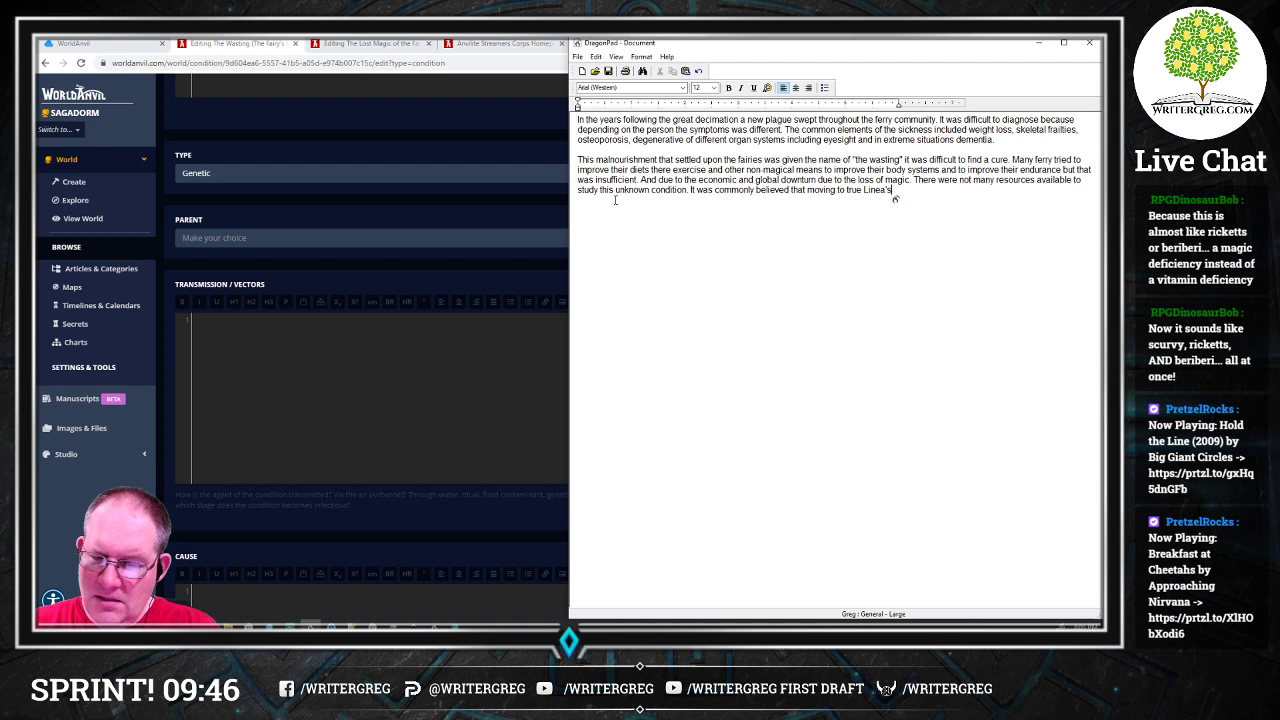
{"action": "type", "text": " or tomorrow Aki"}
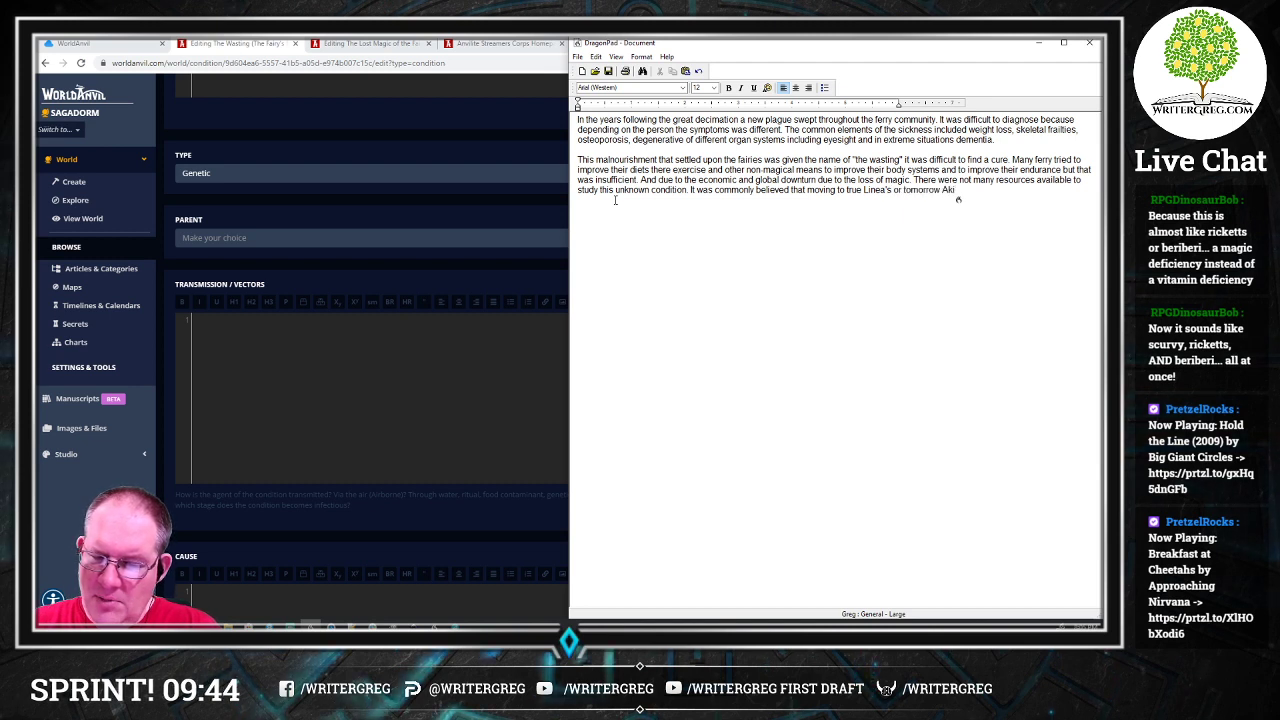
{"action": "type", "text": ", both"}
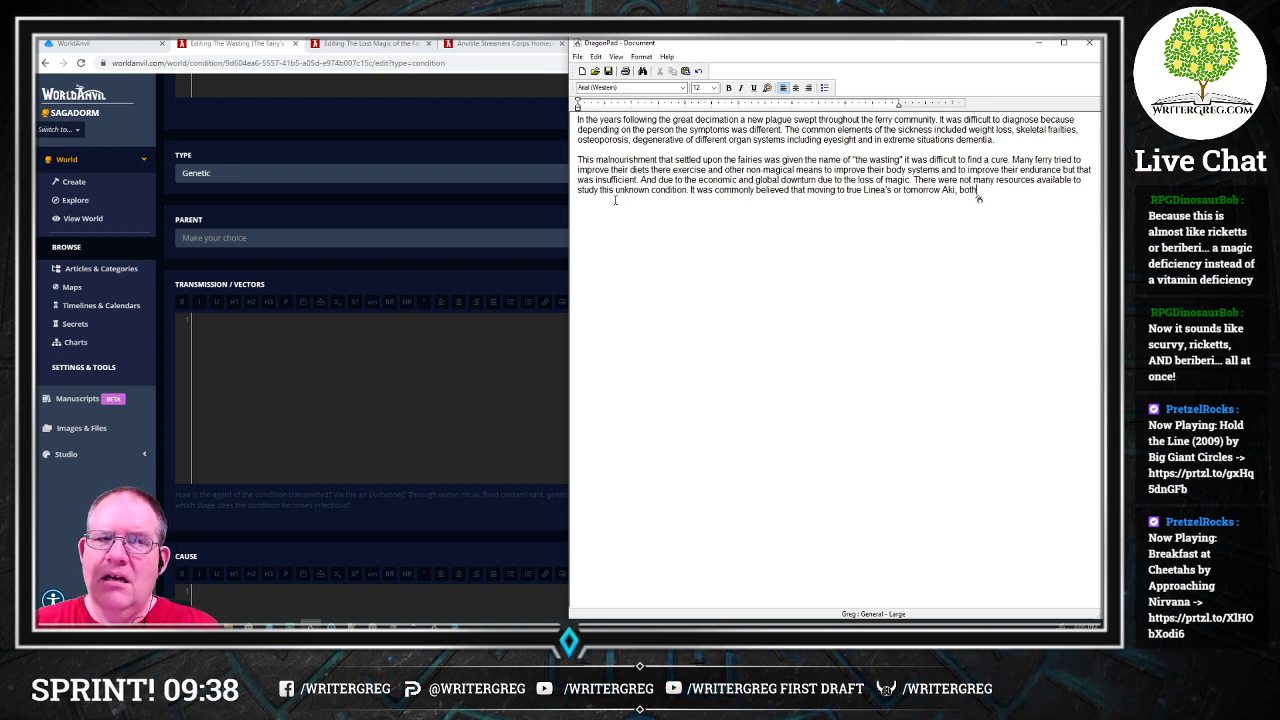
Step: Finish the sentence with "holes in the release and consumption of the magical lay lines of saga dorm below were believed to help a leave the symptoms."
{"action": "type", "text": " holes in the release and"}
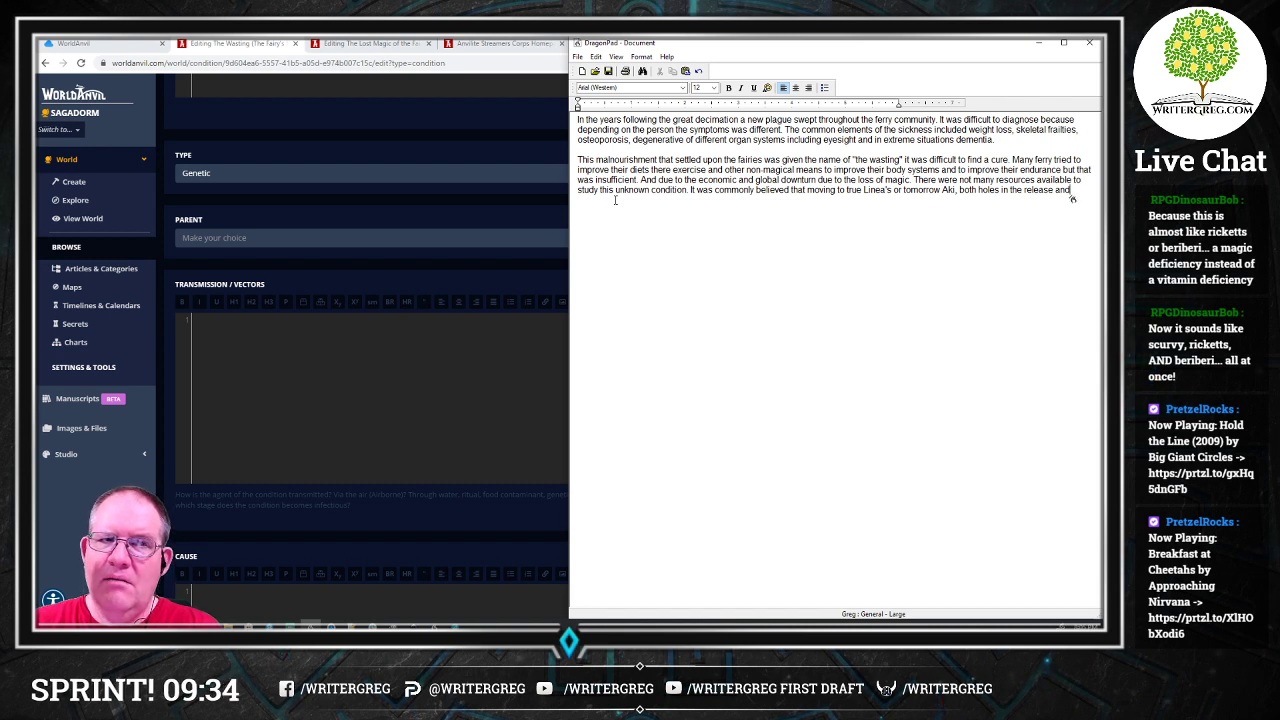
{"action": "type", "text": " consumption of the"}
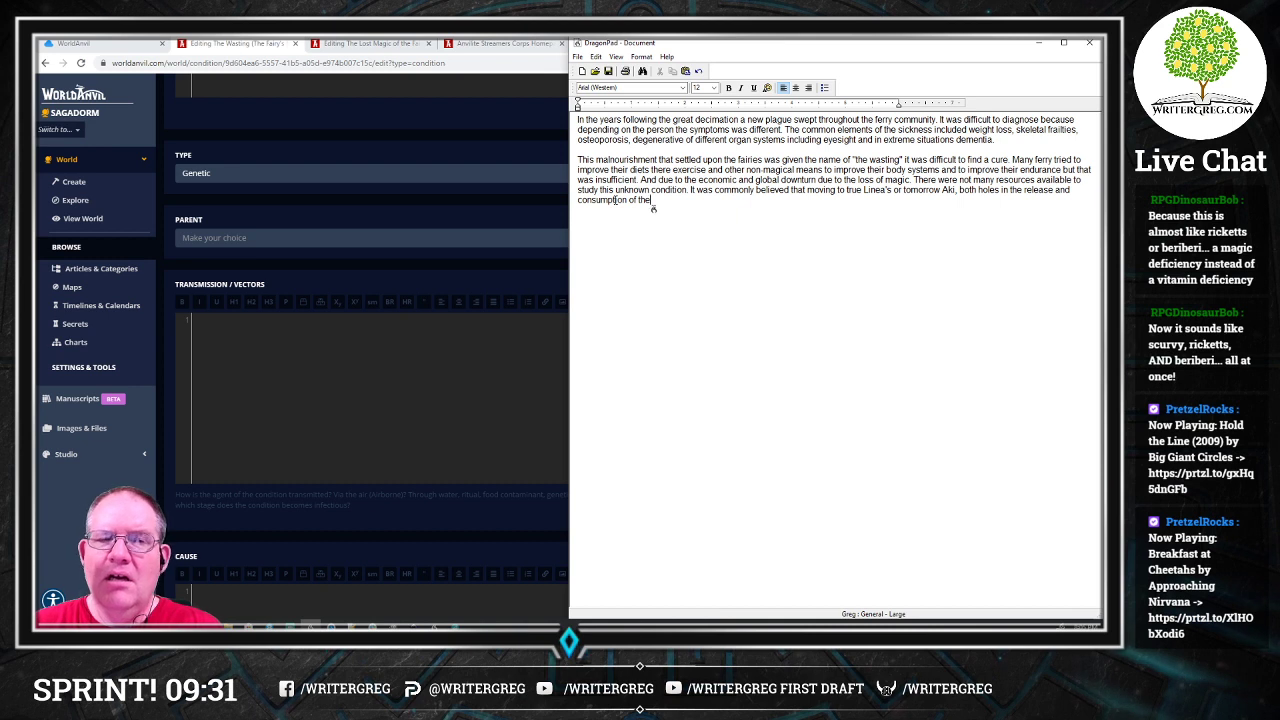
{"action": "type", "text": " magical lay lines of saga dorm below"}
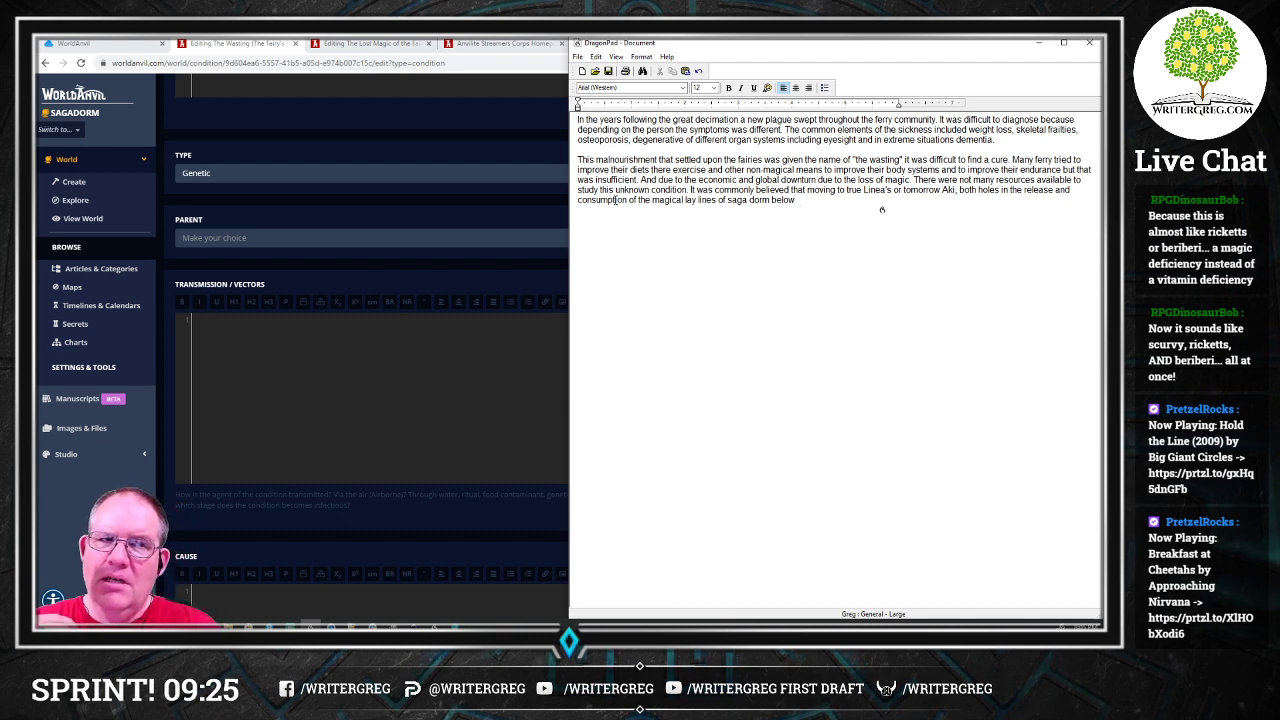
{"action": "type", "text": "ere believed to help"}
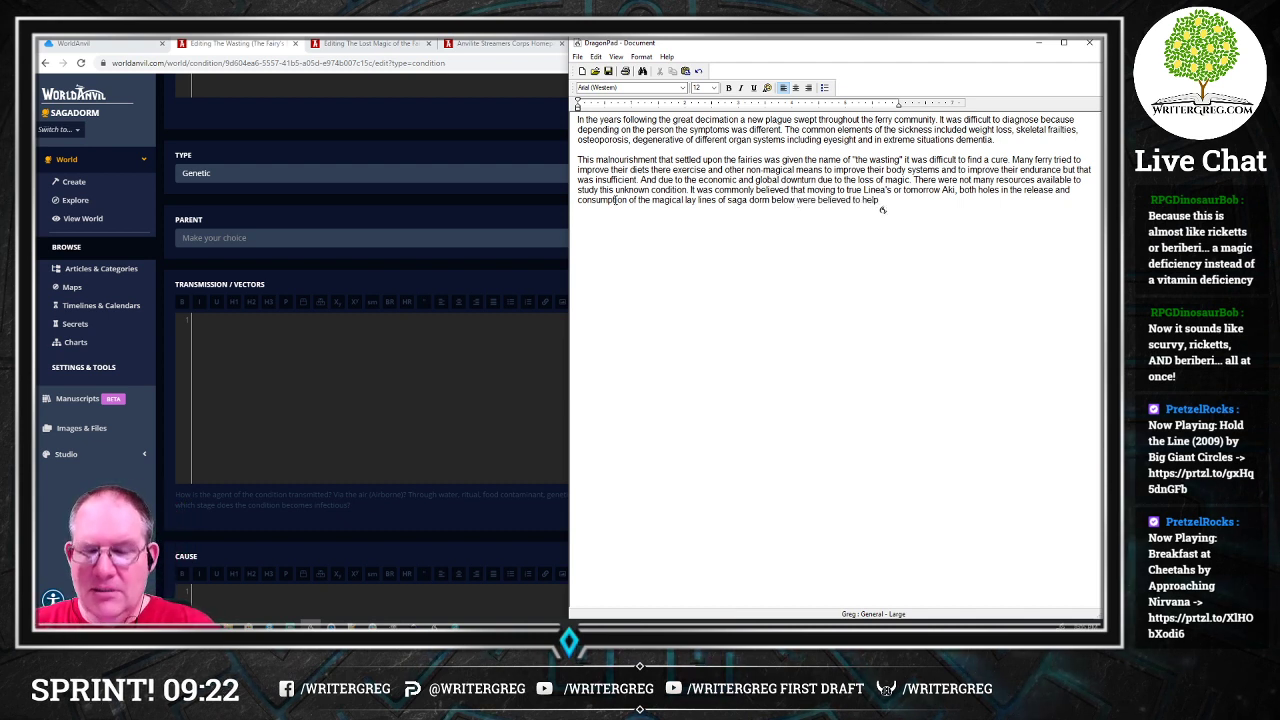
{"action": "type", "text": " a leave the symptoms"}
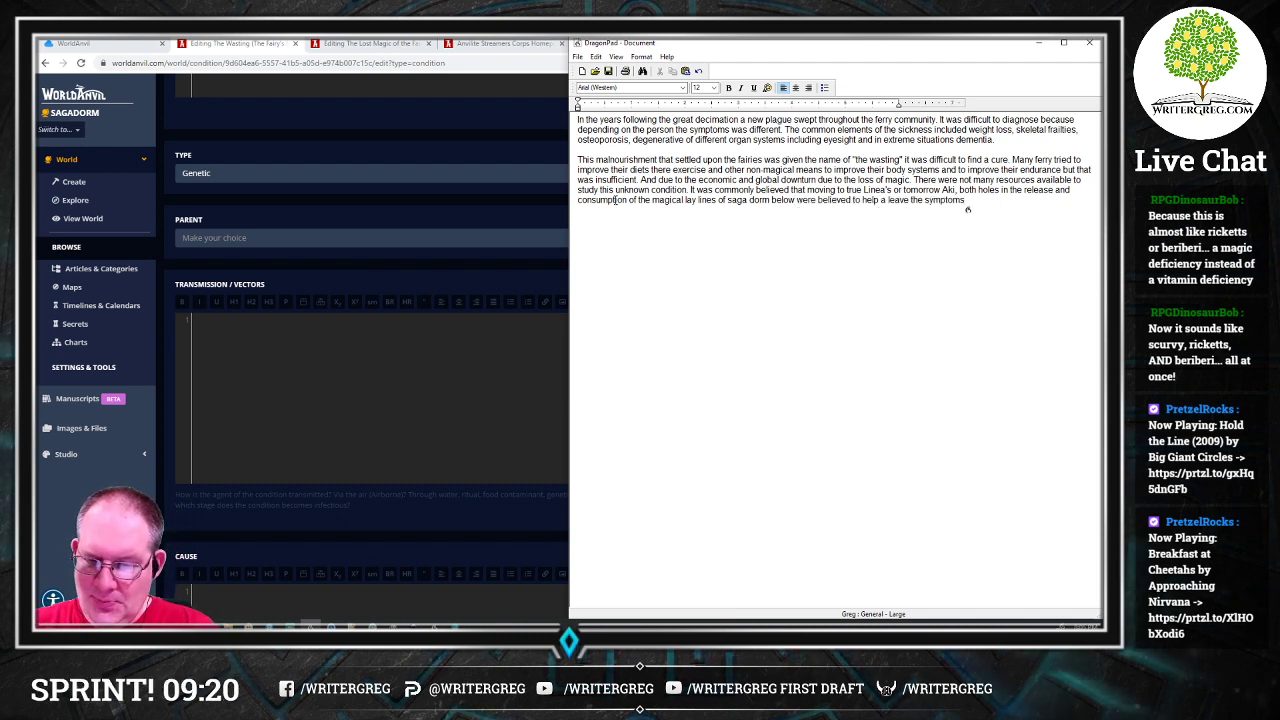
{"action": "type", "text": "."}
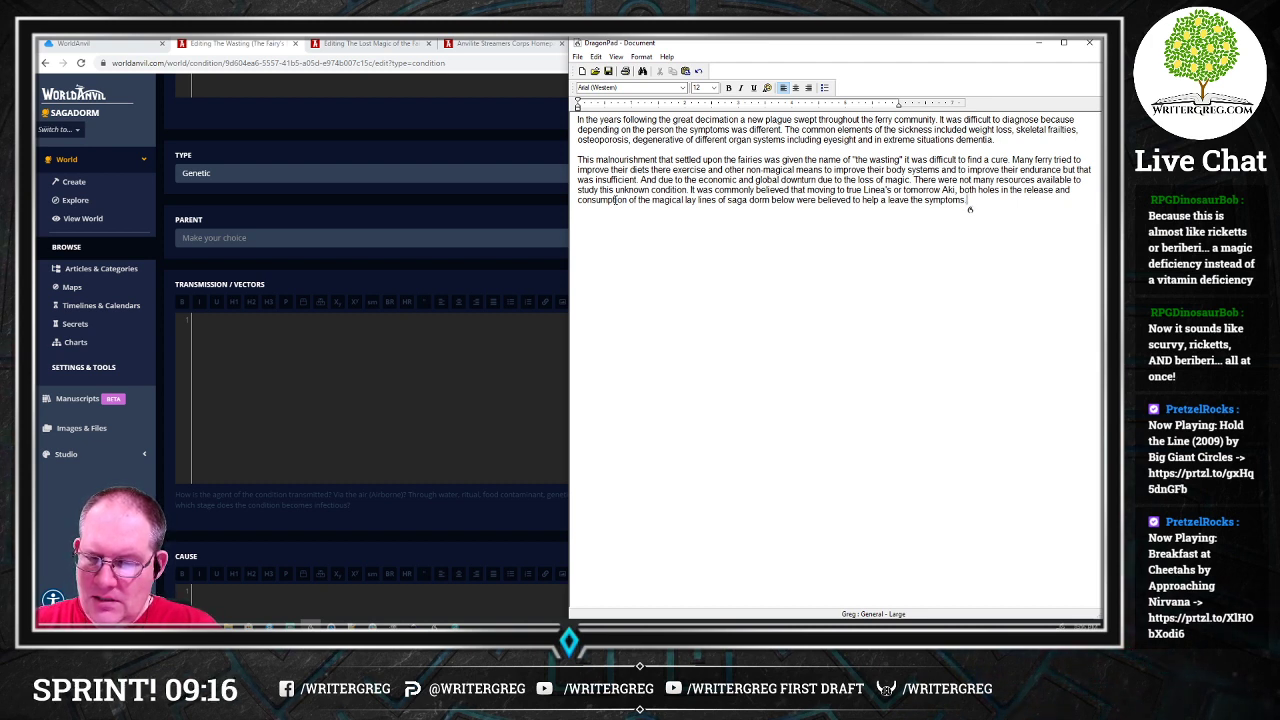
Step: Write a new paragraph reading "Colonies of ferry refugees quickly formed on these two island nations."
{"action": "key", "text": "Return"}
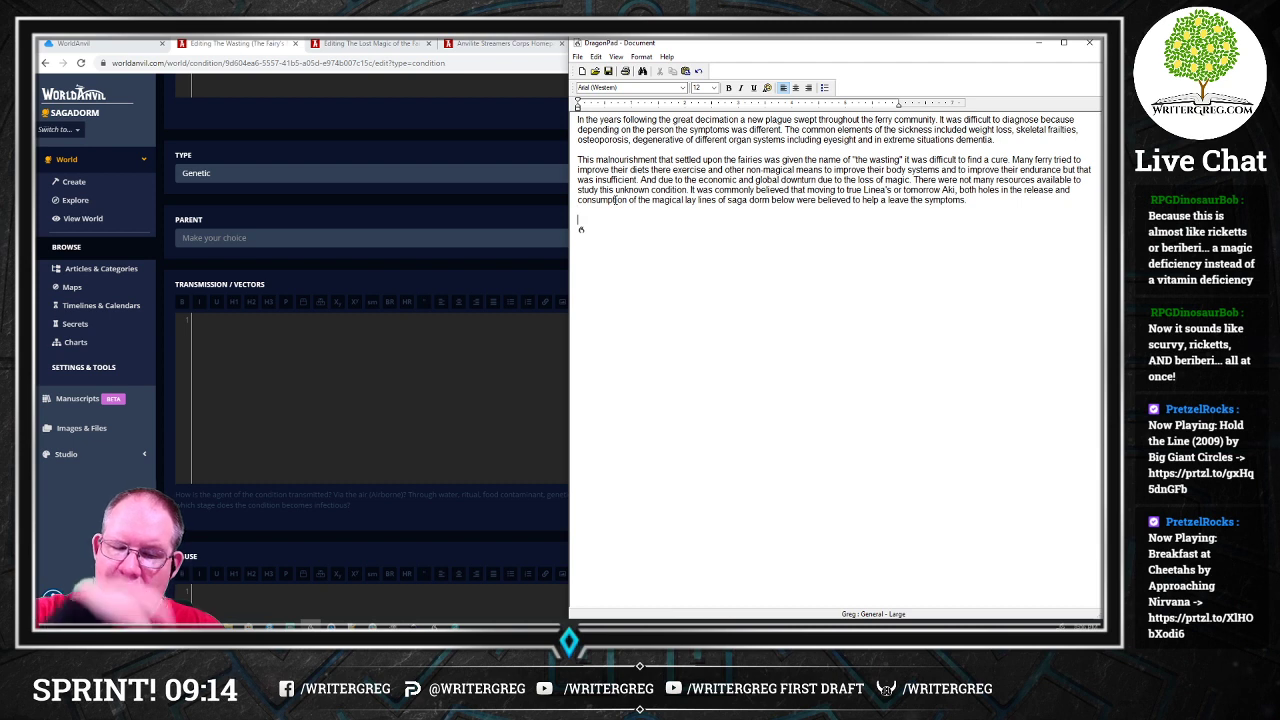
{"action": "type", "text": "Colonies of ferry"}
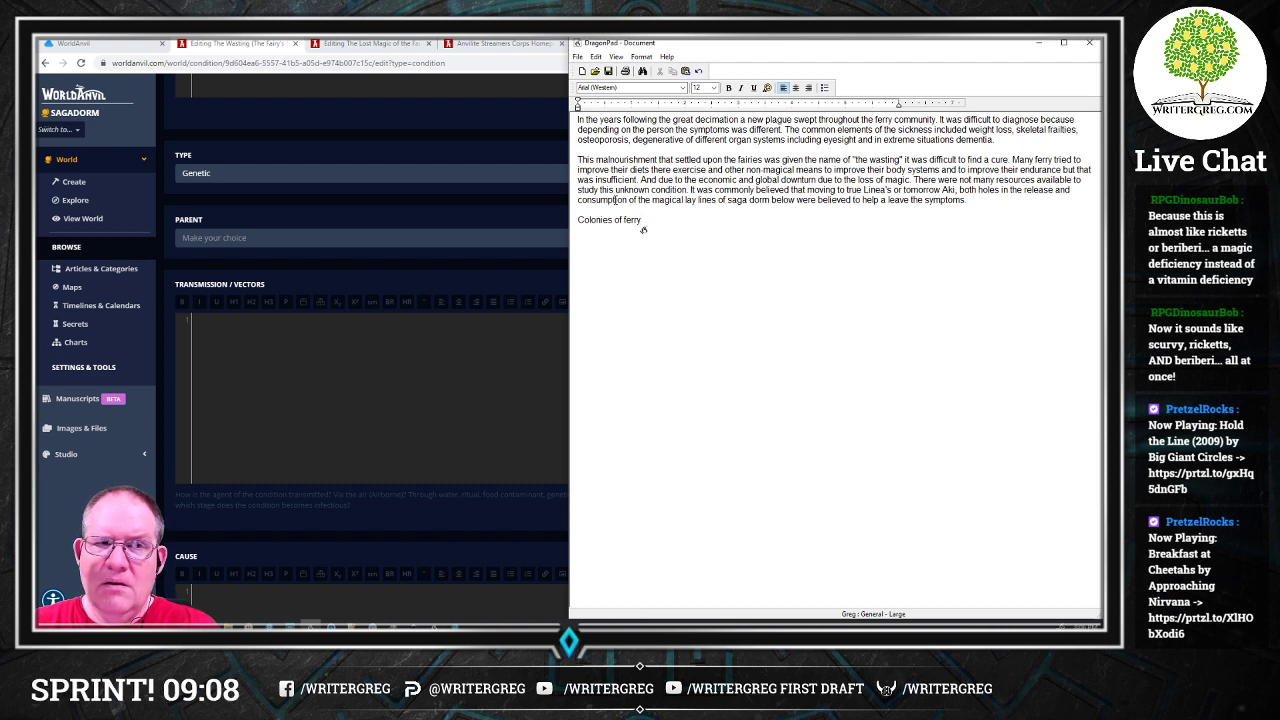
{"action": "type", "text": " refugees"}
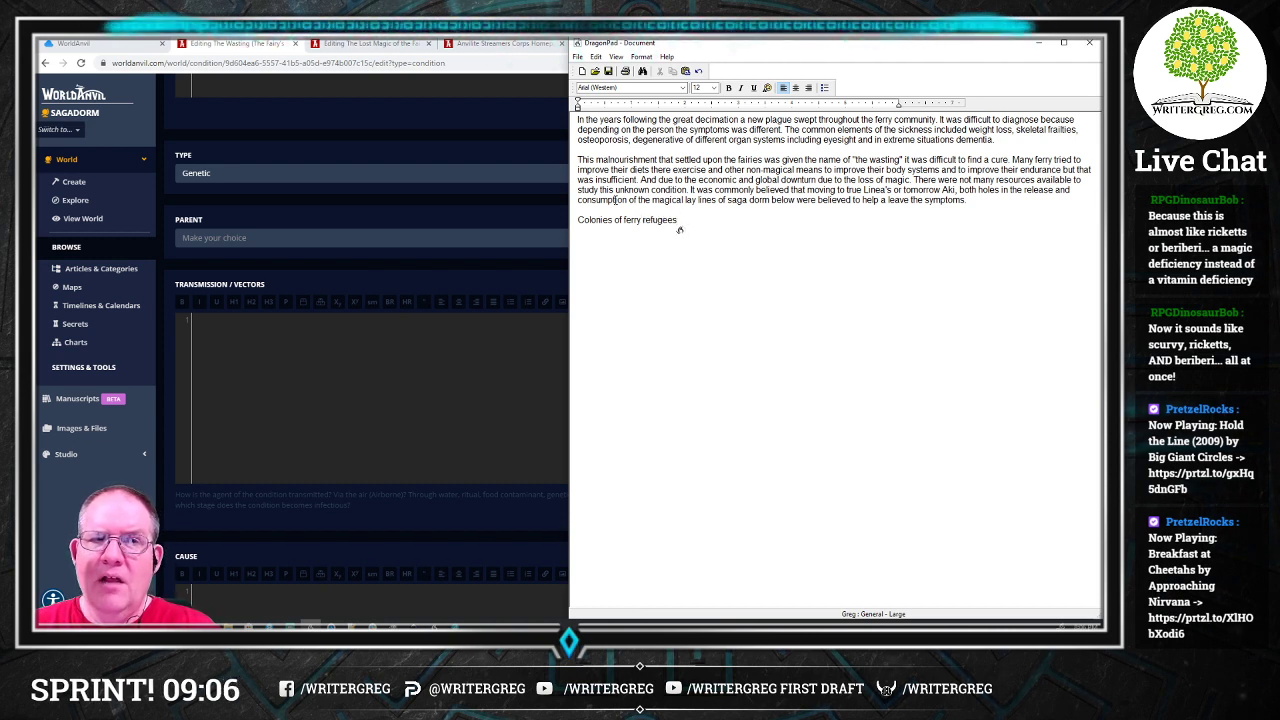
{"action": "type", "text": " quickly formed on these two"}
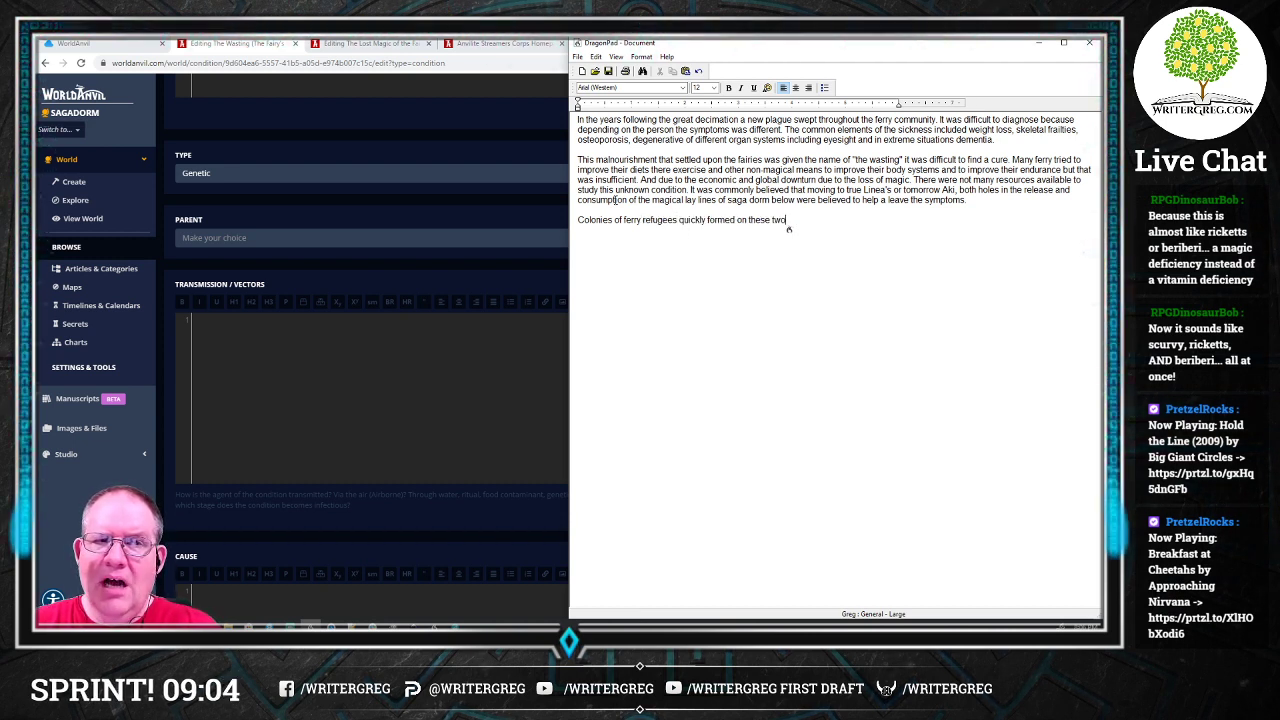
{"action": "type", "text": " island nations"}
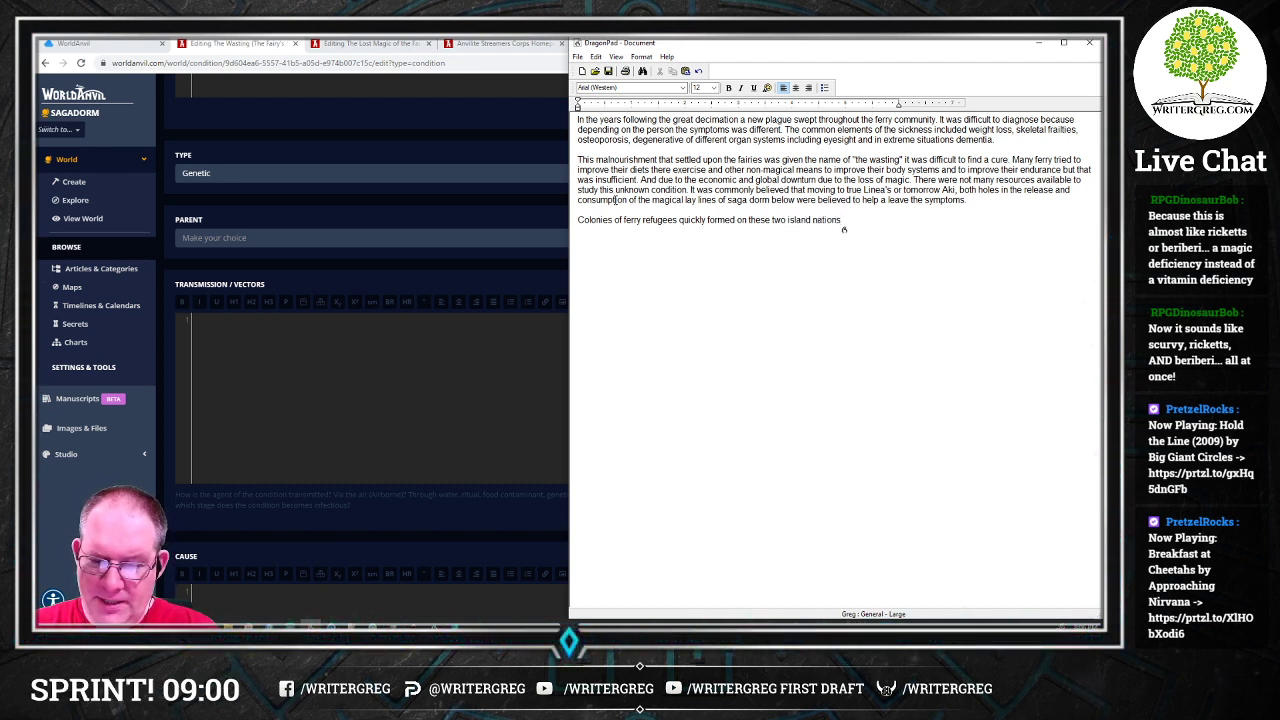
{"action": "type", "text": "."}
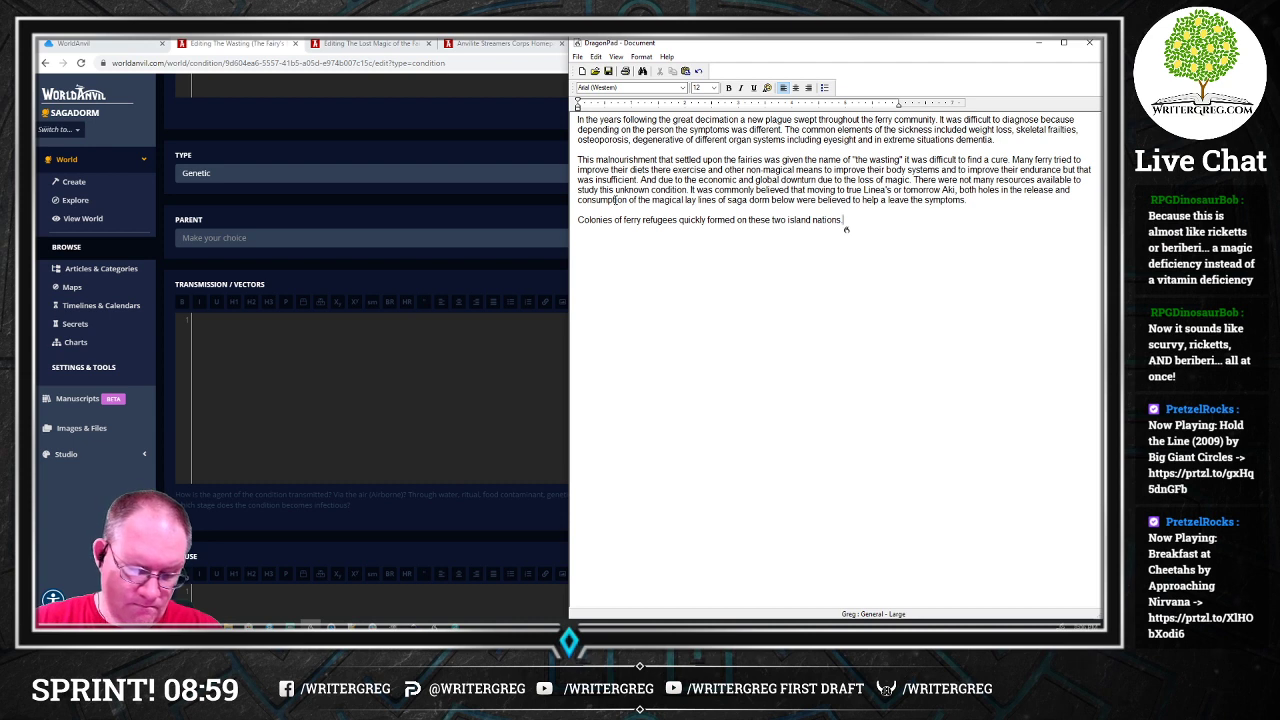
Step: Check the condition template's Cause section and start a new paragraph with "The cause of the wasting was the great decimation itself."
{"action": "scroll", "coordinate": [309, 454], "scroll_direction": "down", "scroll_amount": 5}
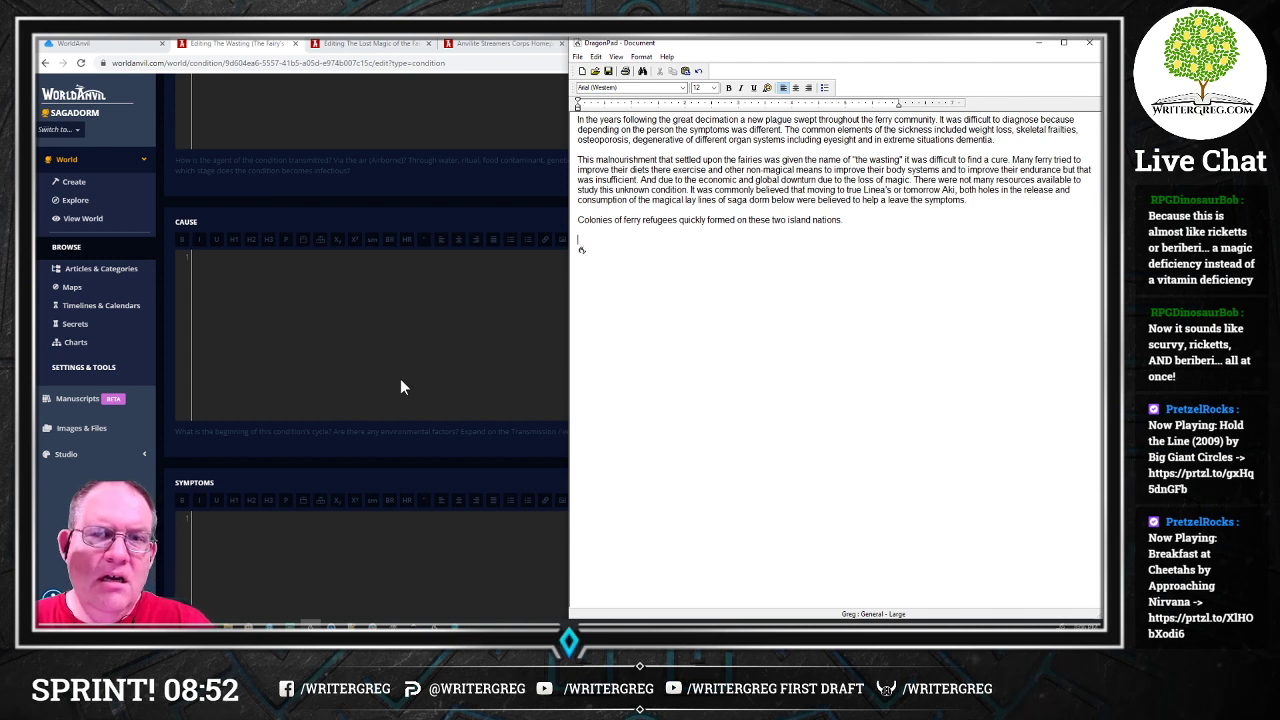
{"action": "type", "text": "The cause of the wasting"}
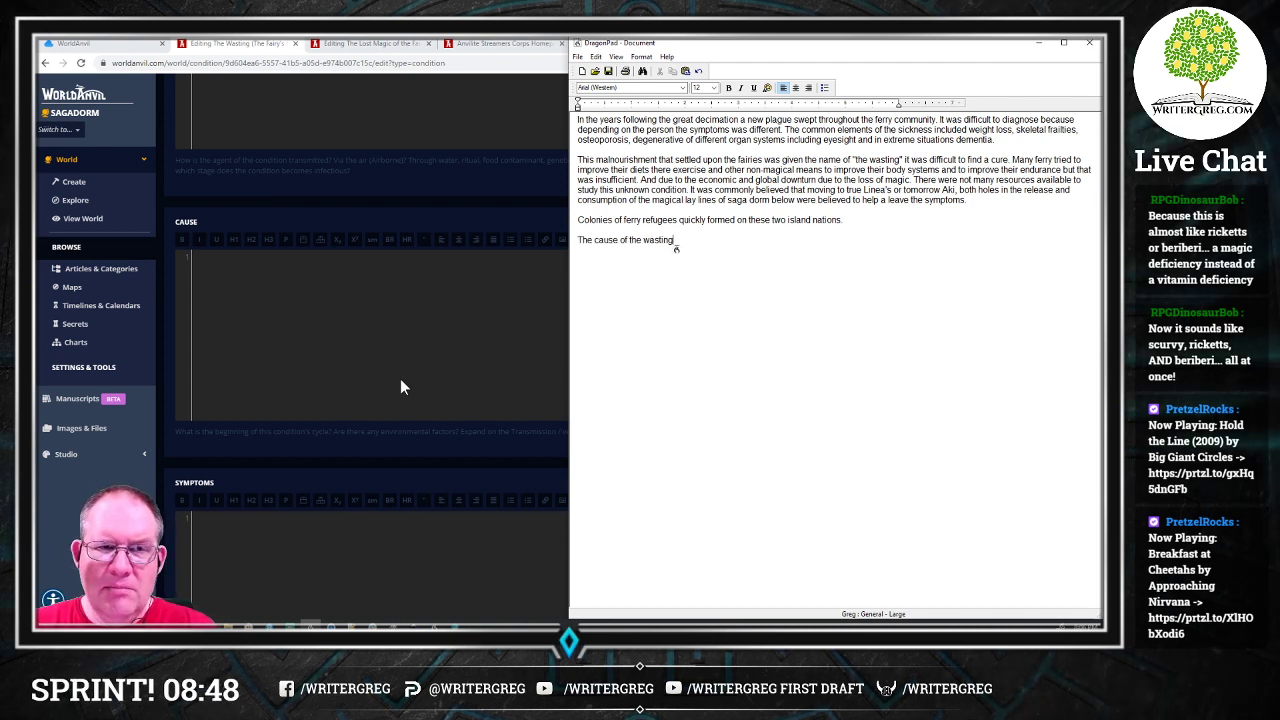
{"action": "type", "text": " was the great decimation itself"}
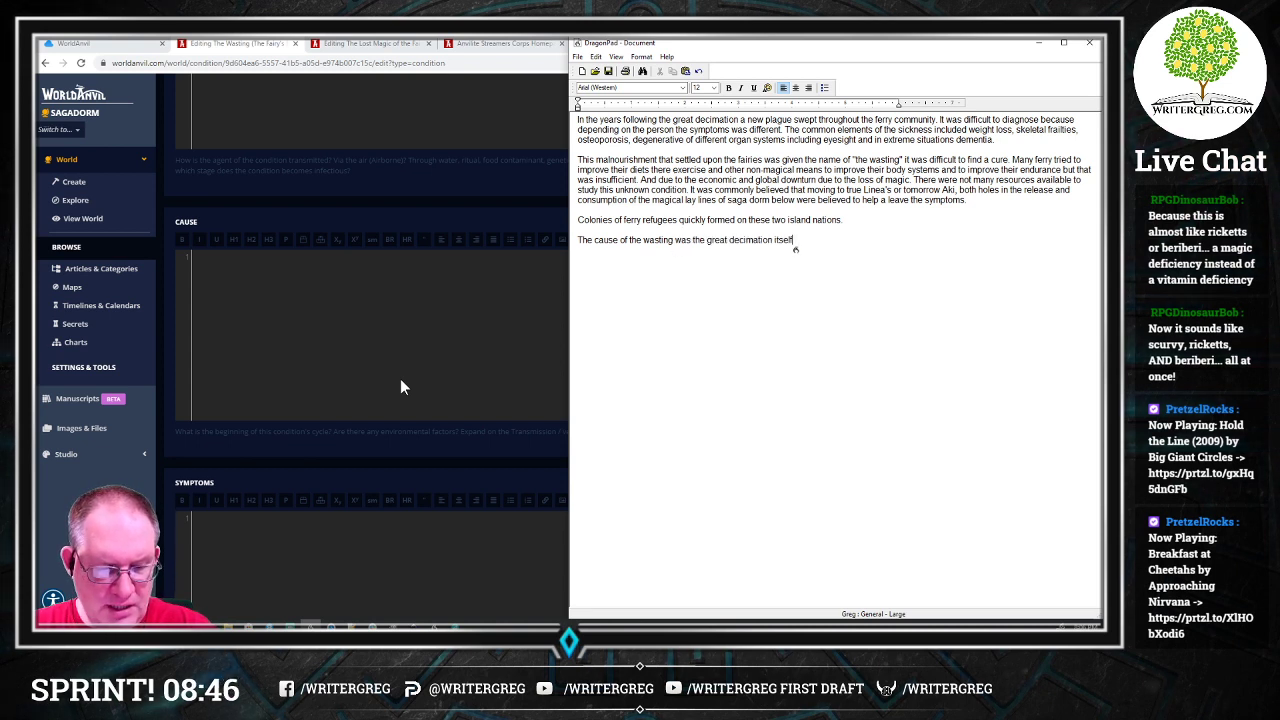
{"action": "type", "text": "."}
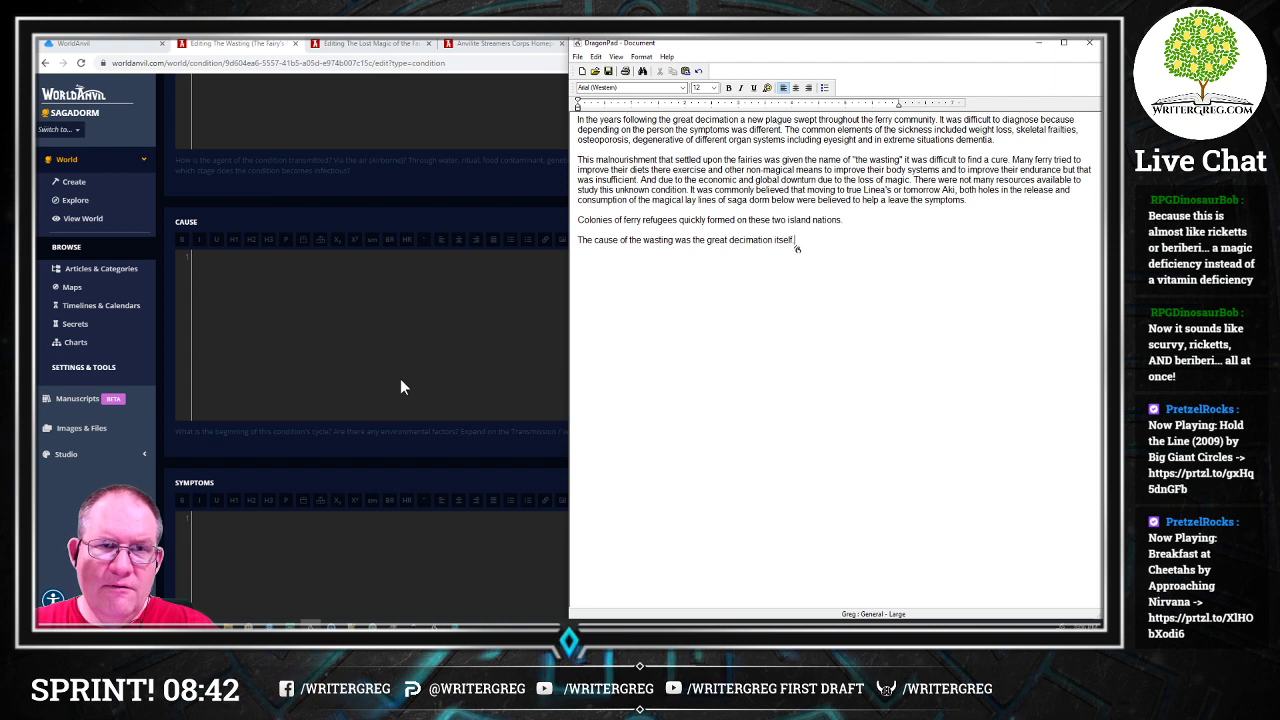
Step: Add to the cause paragraph "The fairies for over 1700 years had magic in their system and this enhanced their bodies natural abilities"
{"action": "type", "text": " The fairies for"}
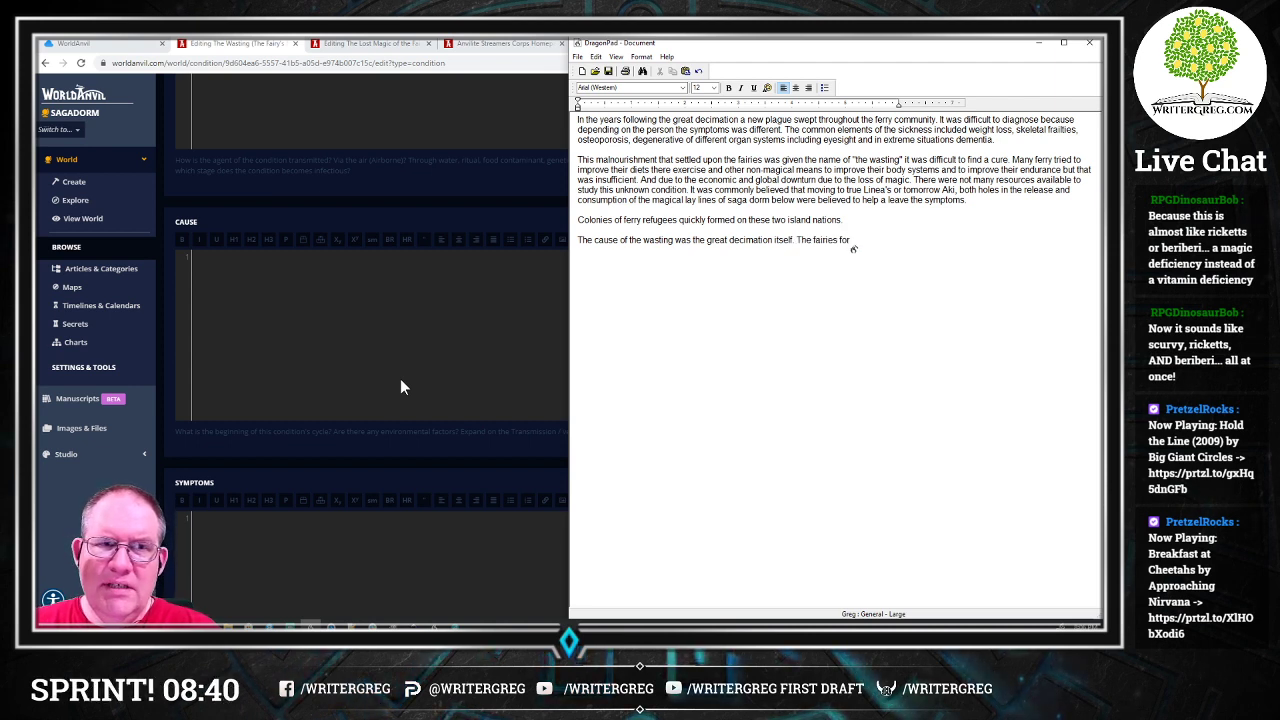
{"action": "type", "text": " over 17"}
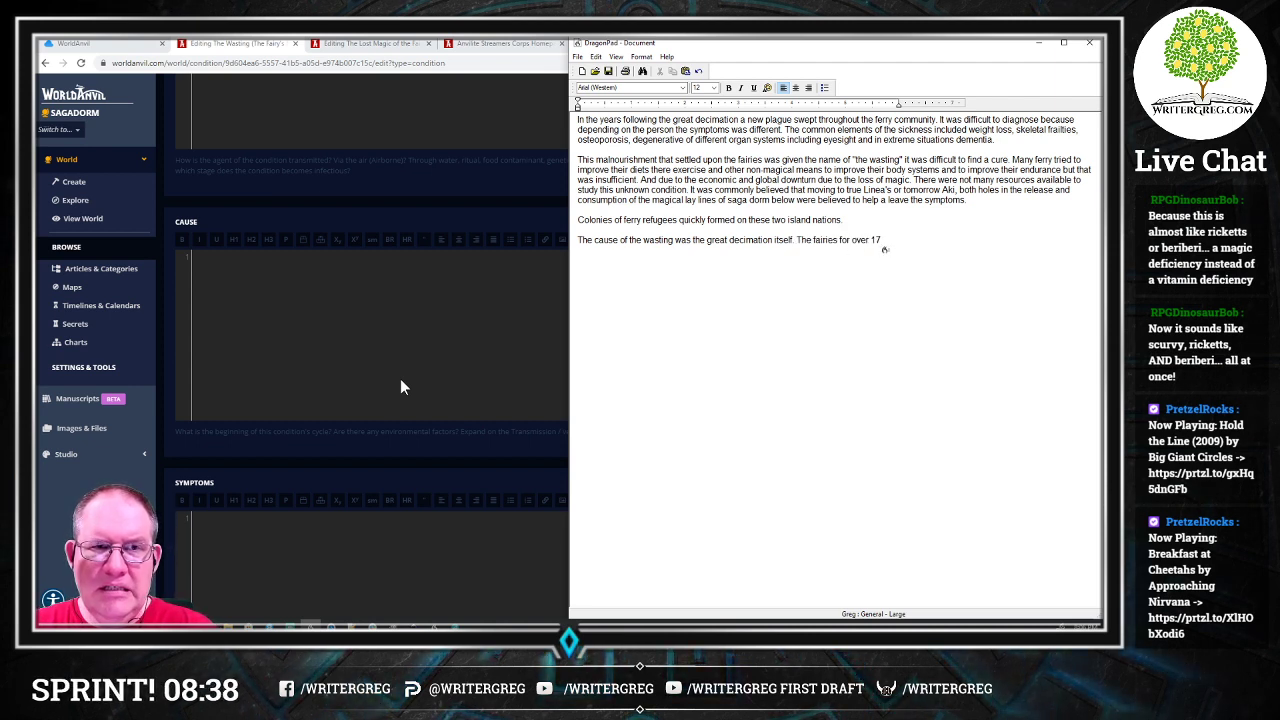
{"action": "type", "text": "00 years"}
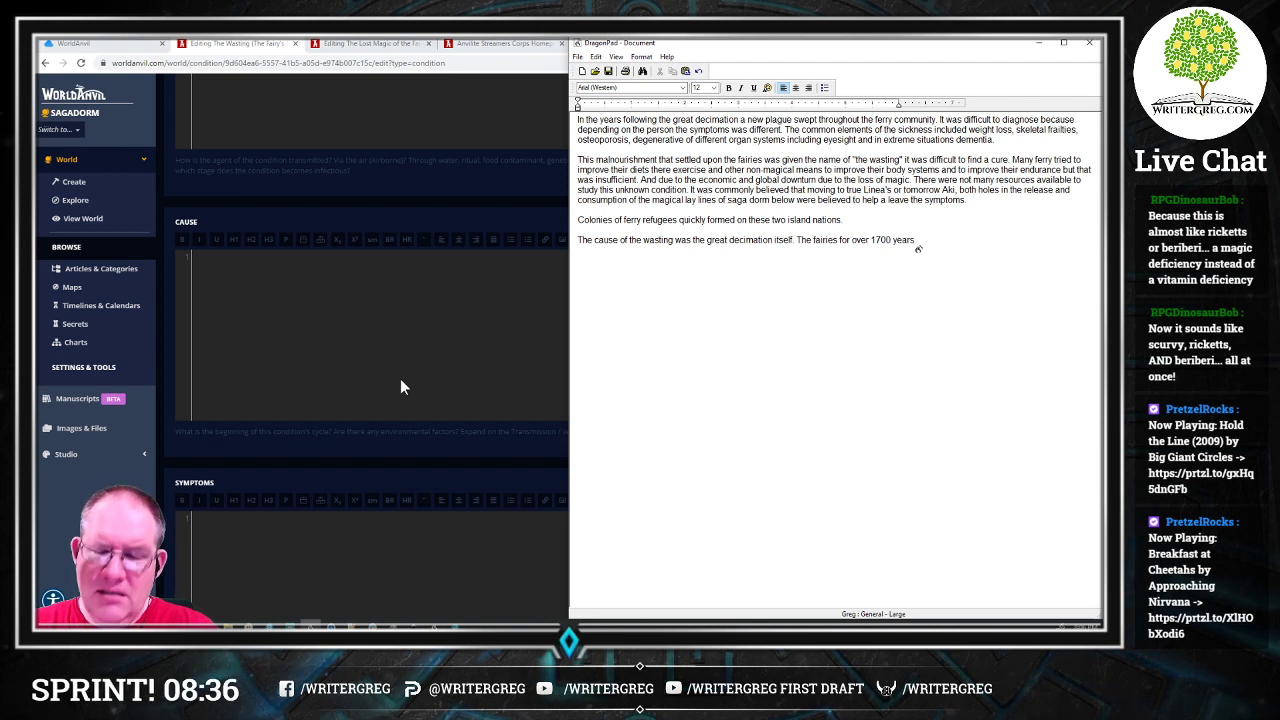
{"action": "type", "text": " had"}
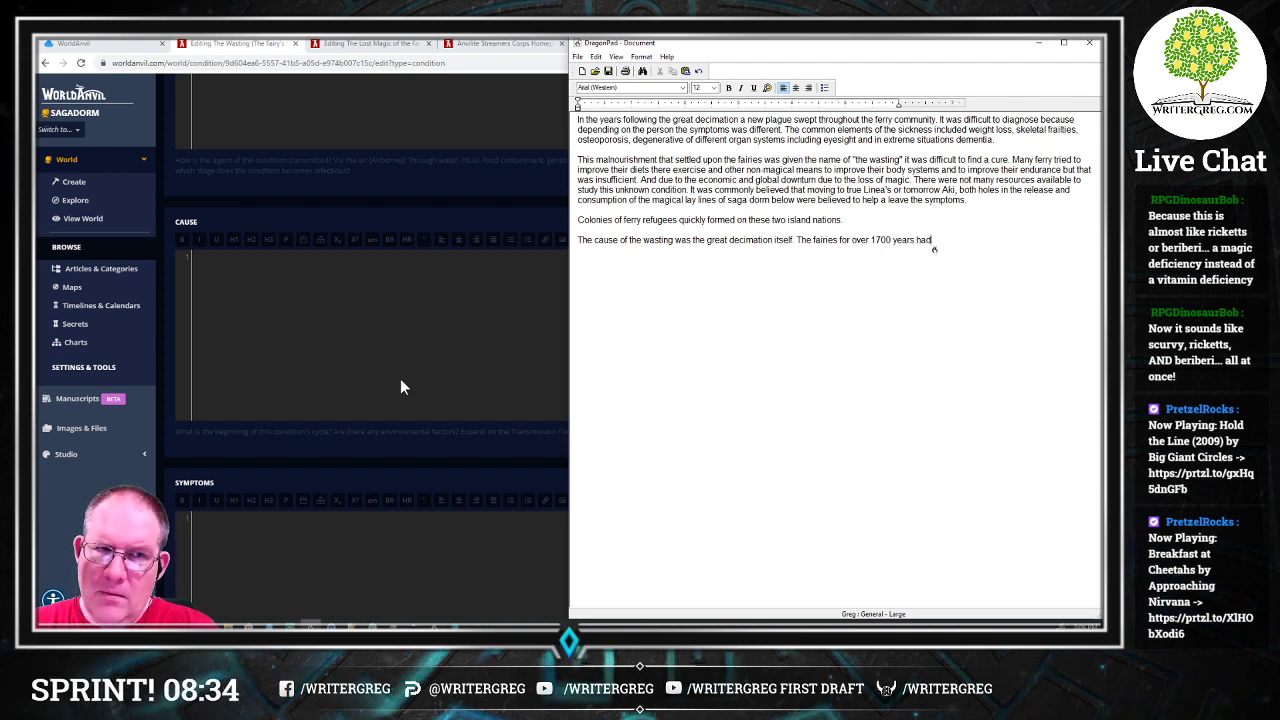
{"action": "type", "text": " magic"}
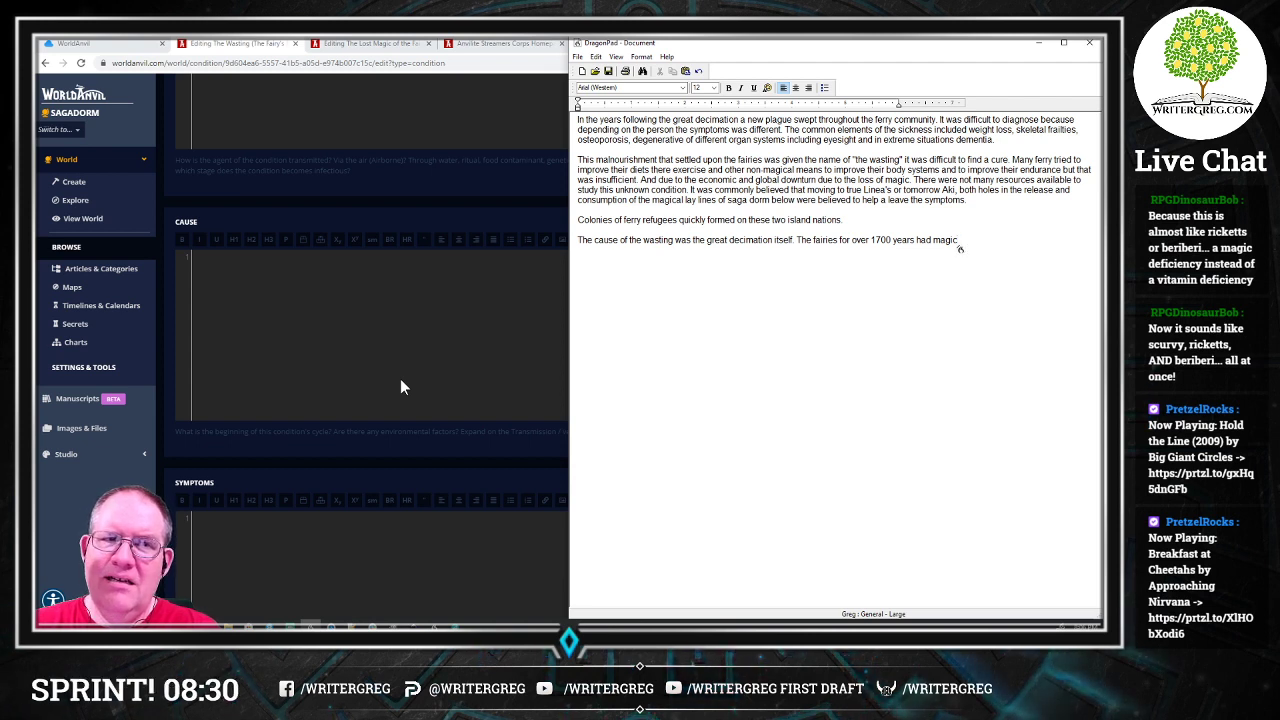
{"action": "type", "text": " in their system and"}
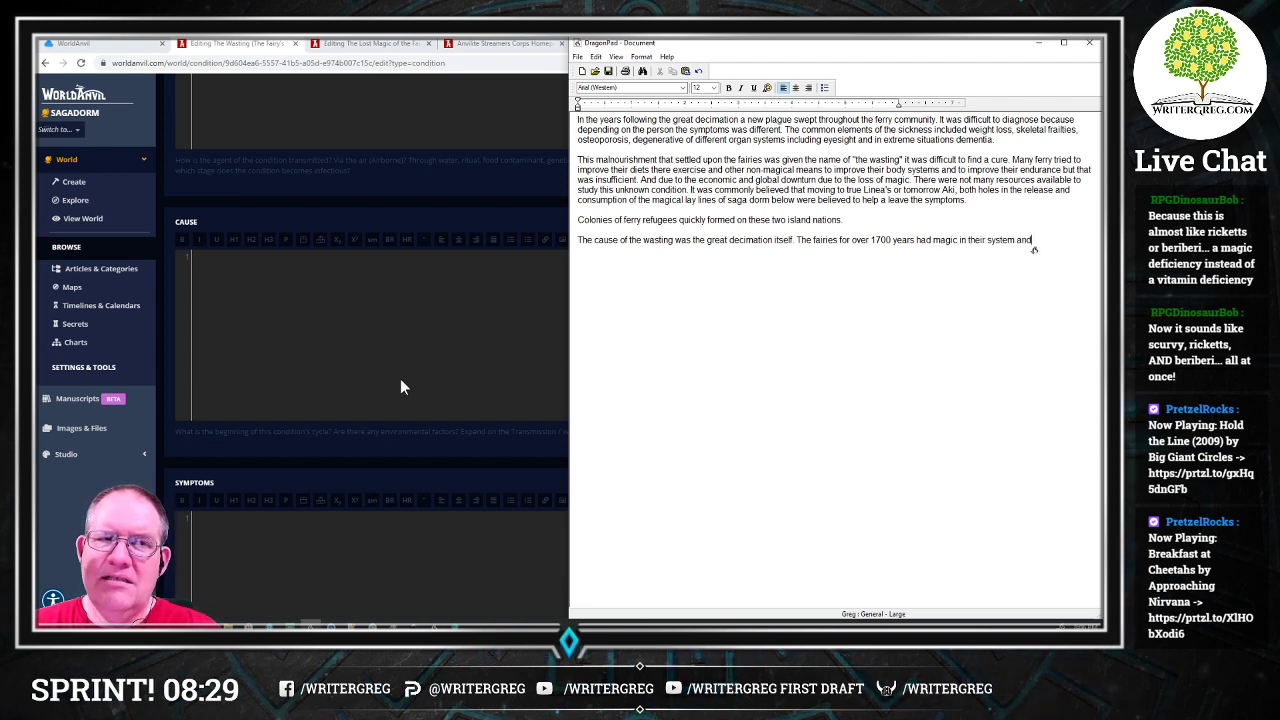
{"action": "type", "text": " this enhanced"}
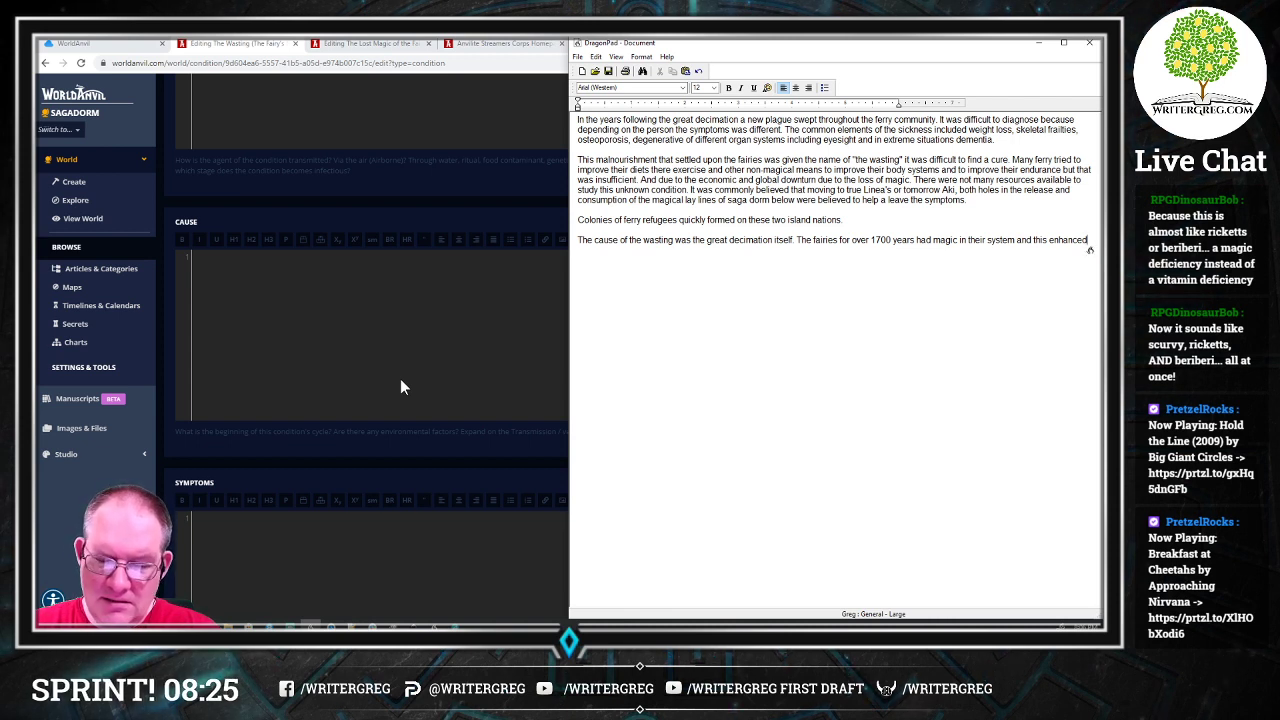
{"action": "type", "text": " their bodies natural abilities"}
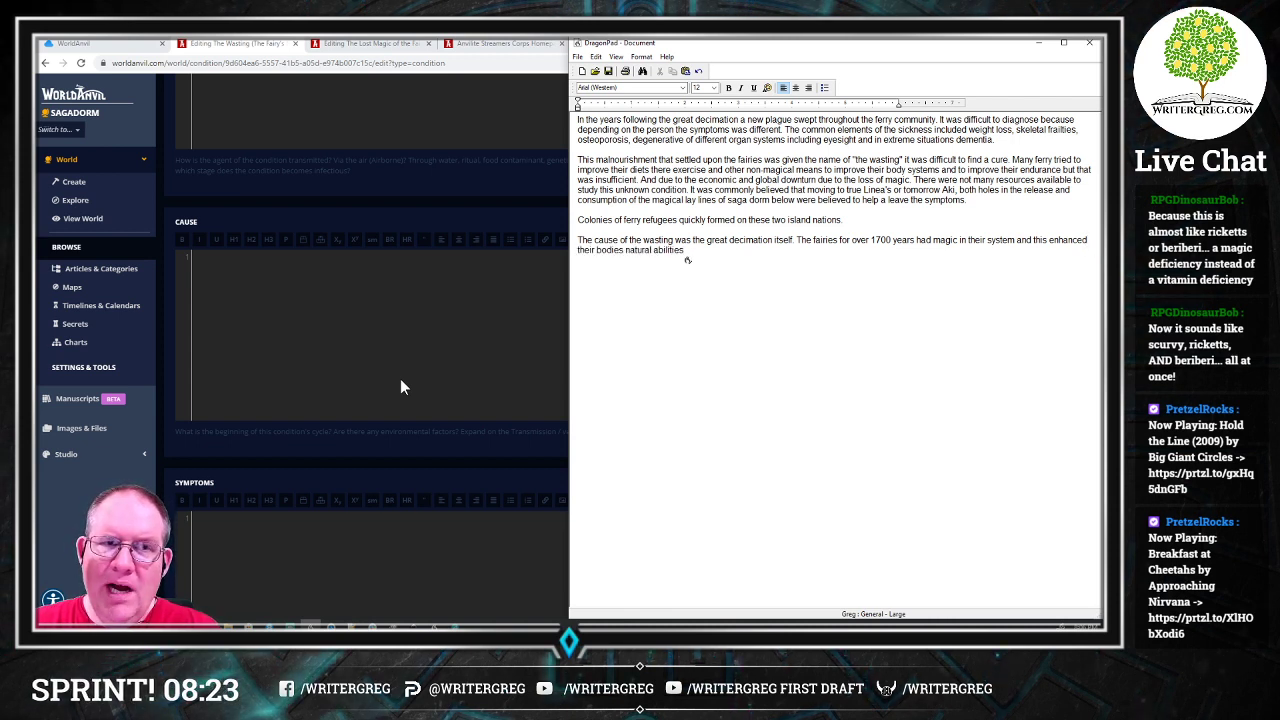
Step: Begin the following sentence of the cause paragraph with "While fairies were still basically humans with magical powers"
{"action": "type", "text": ". While"}
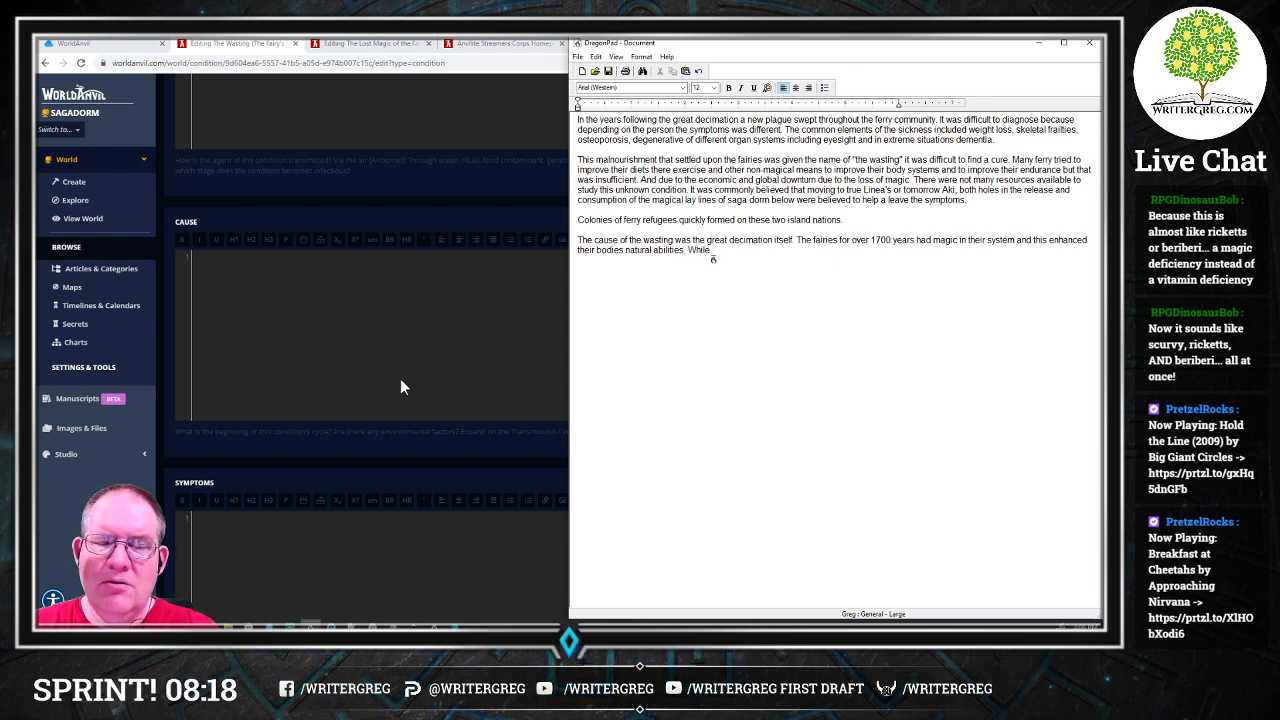
{"action": "type", "text": " fairies were still basically humans with magical powers"}
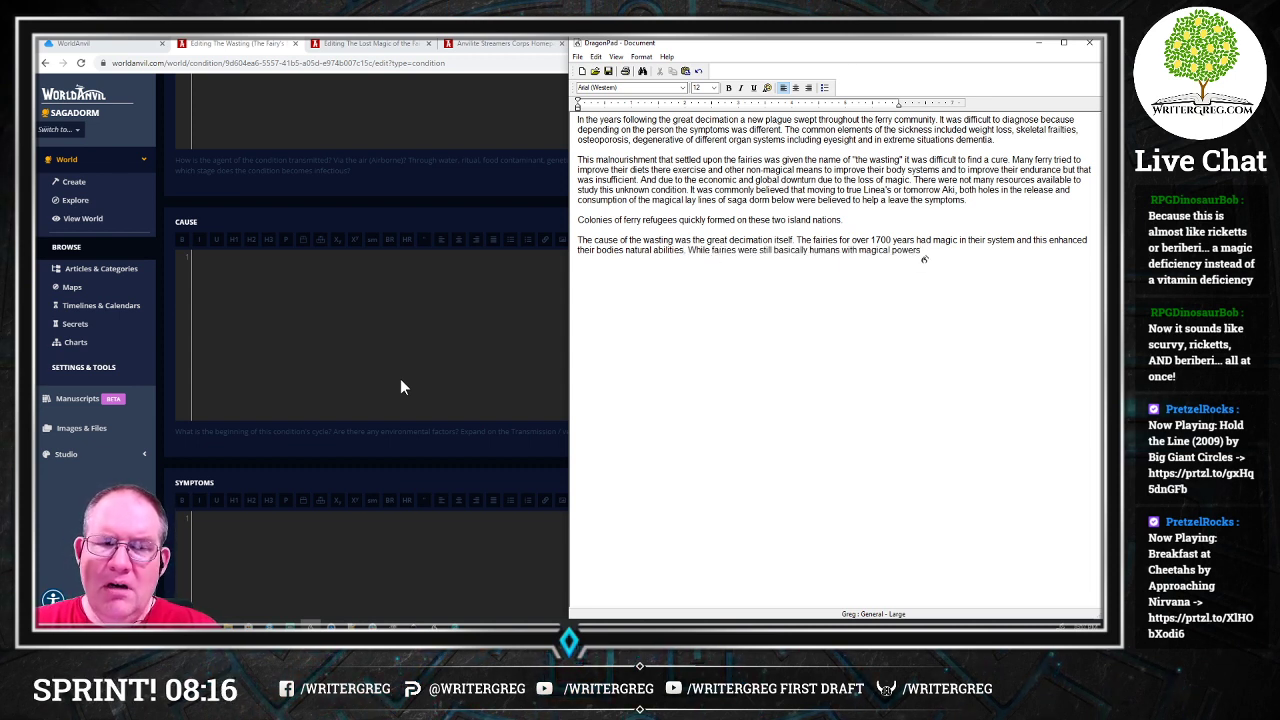
{"action": "type", "text": " they were unable"}
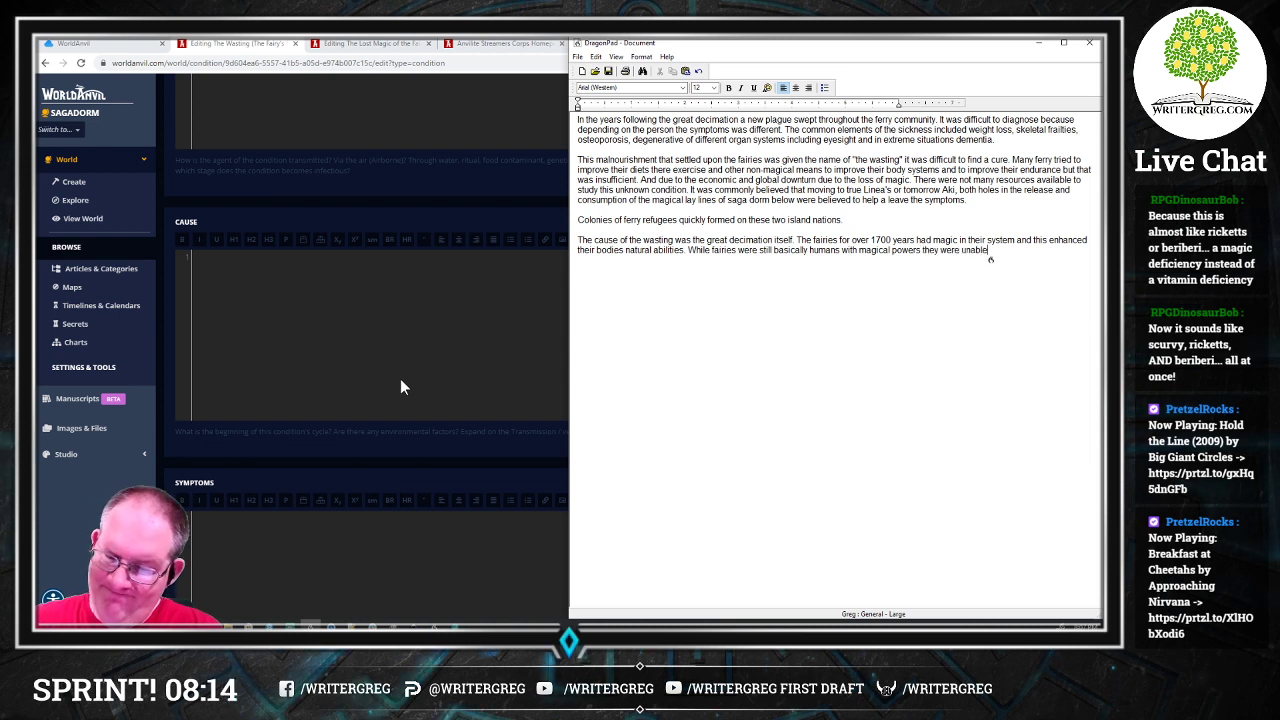
{"action": "key", "text": "BackSpace"}
{"action": "key", "text": "BackSpace"}
{"action": "key", "text": "BackSpace"}
{"action": "key", "text": "BackSpace"}
{"action": "key", "text": "BackSpace"}
{"action": "key", "text": "BackSpace"}
{"action": "key", "text": "BackSpace"}
{"action": "key", "text": "BackSpace"}
{"action": "key", "text": "BackSpace"}
{"action": "key", "text": "BackSpace"}
{"action": "key", "text": "BackSpace"}
{"action": "key", "text": "BackSpace"}
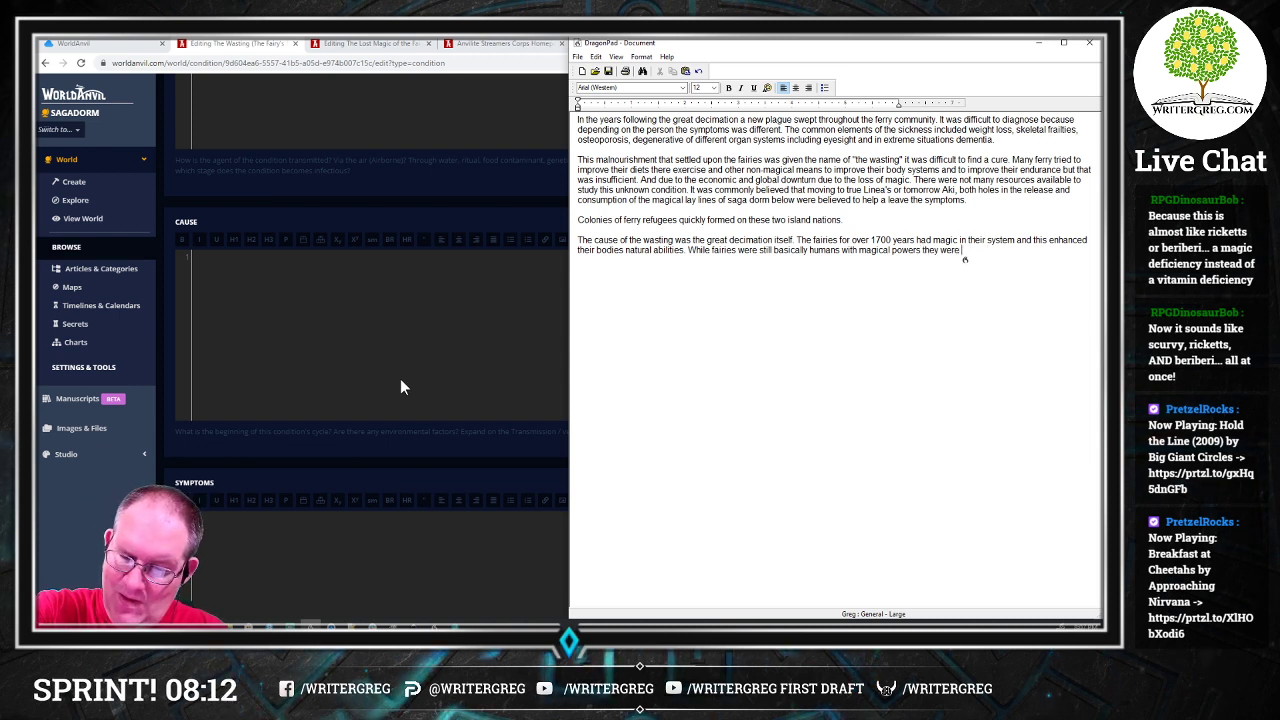
{"action": "key", "text": "BackSpace"}
{"action": "key", "text": "BackSpace"}
{"action": "key", "text": "BackSpace"}
{"action": "key", "text": "BackSpace"}
{"action": "key", "text": "BackSpace"}
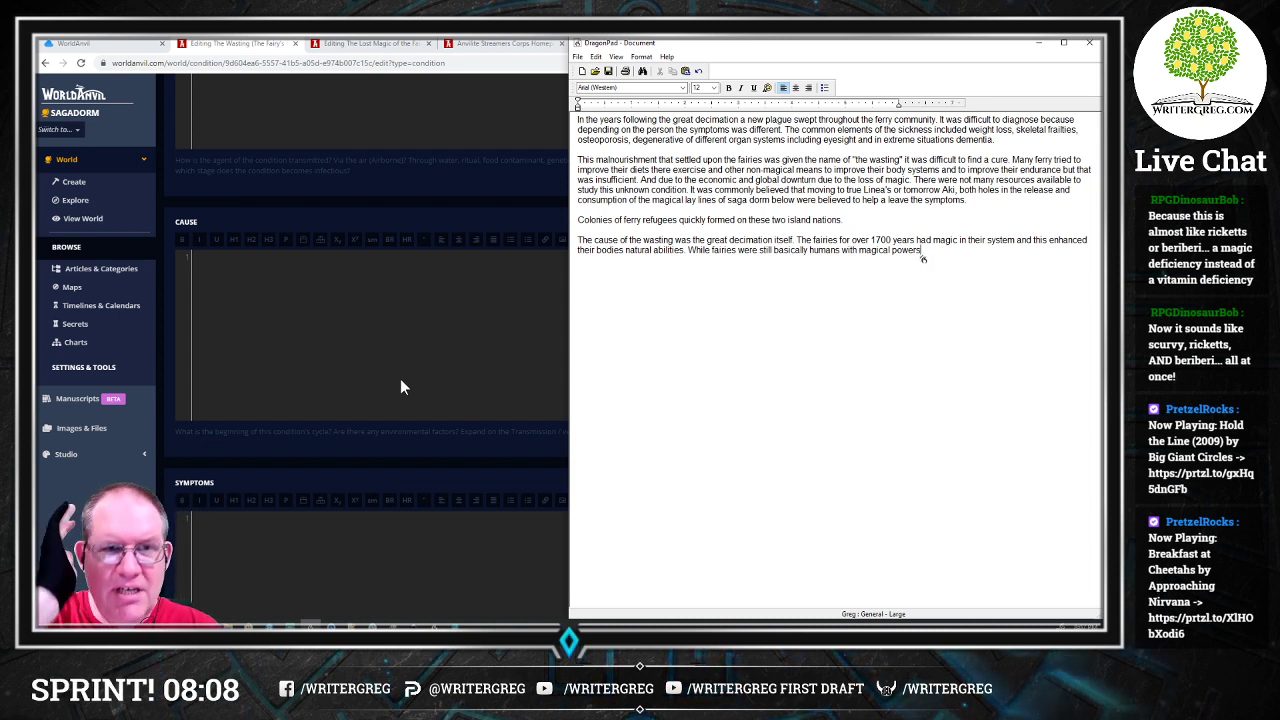
Step: Complete the sentence with ", their genetics became reliant upon the magical energies that coursed through their bodies."
{"action": "type", "text": ", their genetics"}
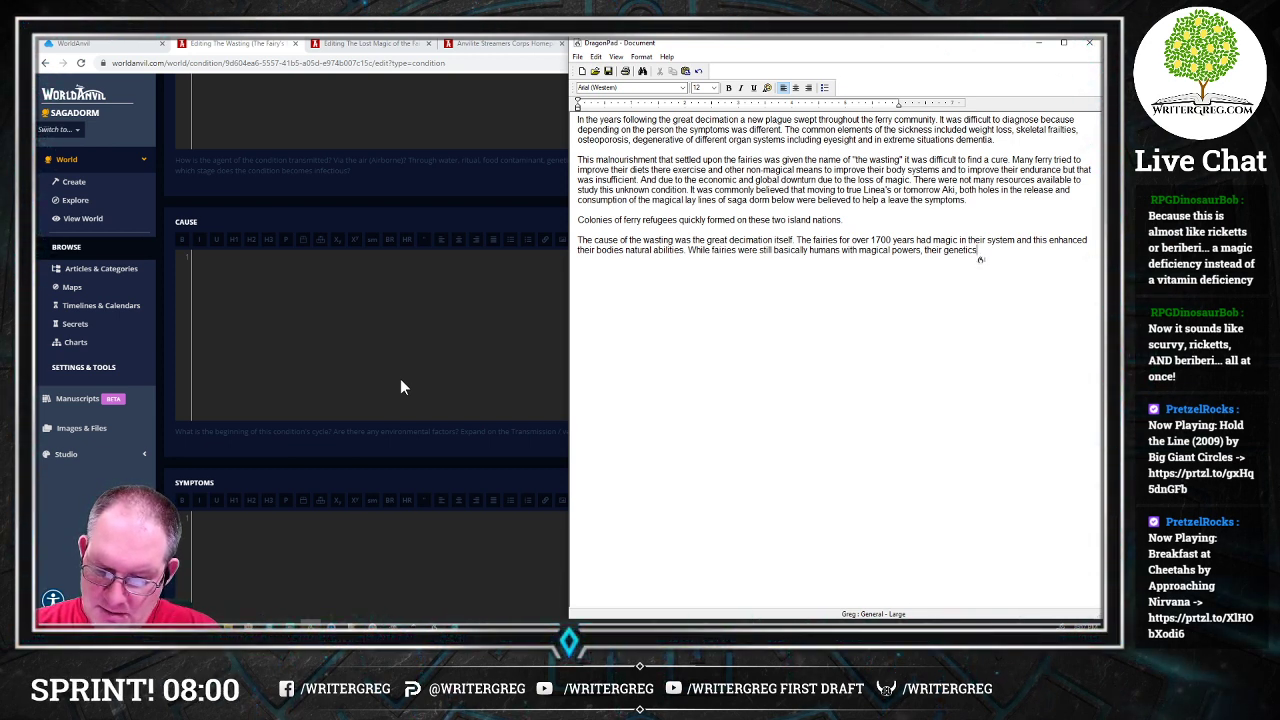
{"action": "type", "text": "became reliant upon the magical energies that coursed through their bodies."}
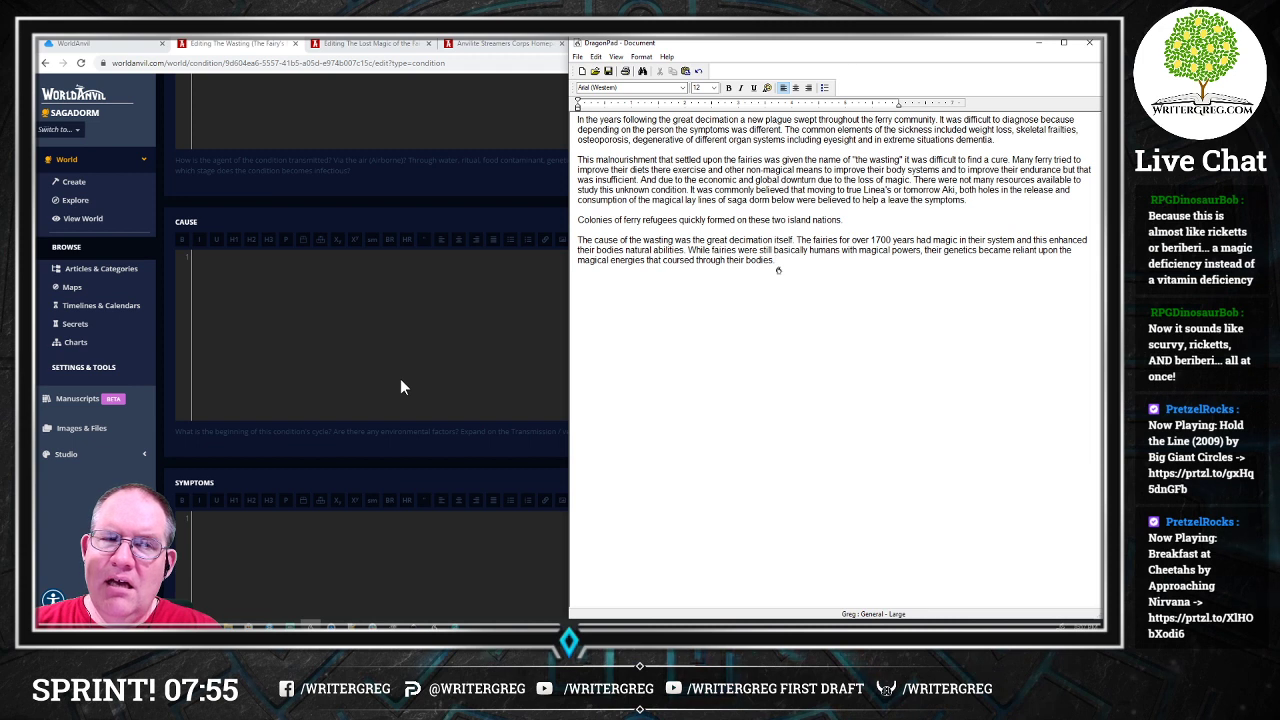
Step: Start a comparison sentence in the cause paragraph: "Much like a individual who is in a low gravity environment has their muscles atrophy"
{"action": "type", "text": "Much like"}
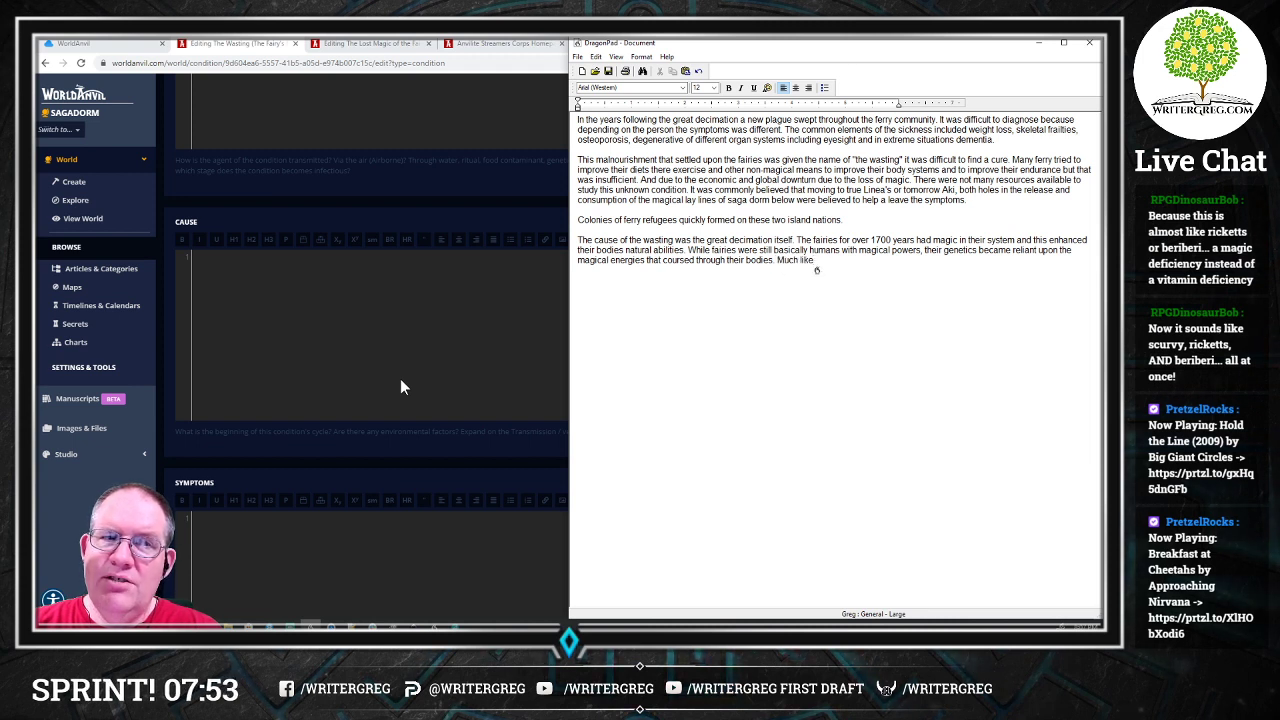
{"action": "type", "text": " a individual"}
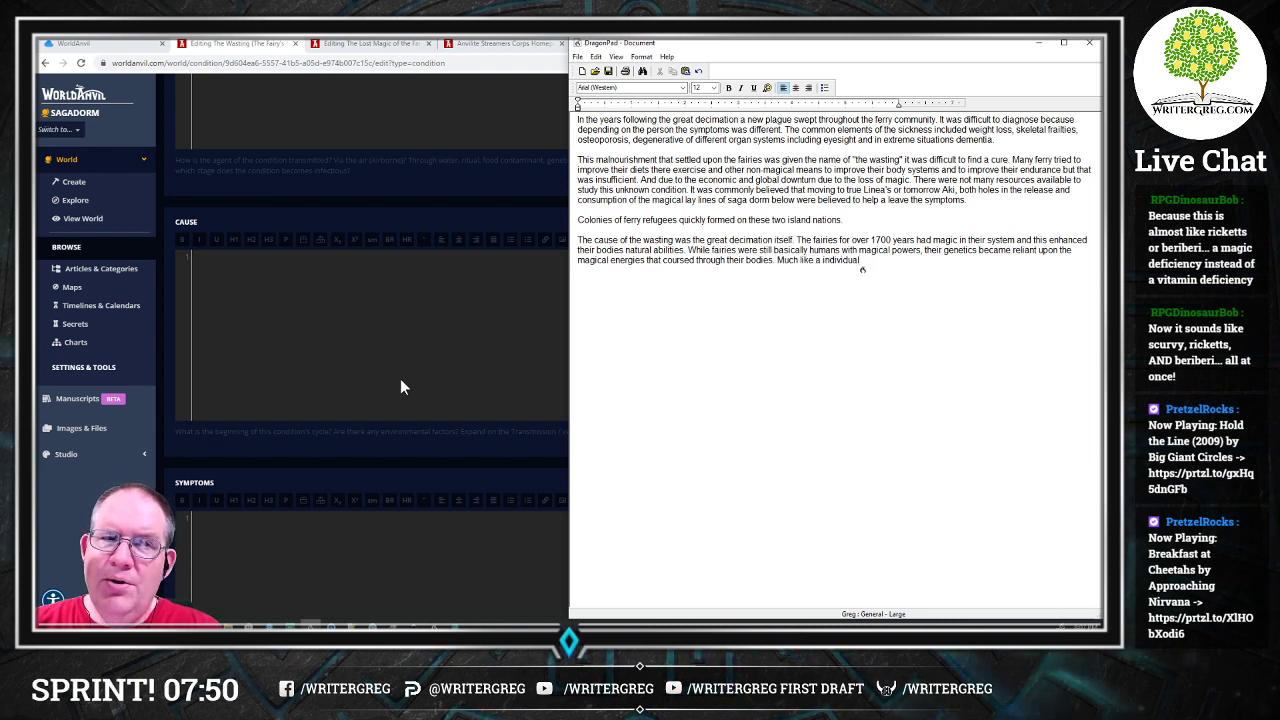
{"action": "type", "text": " who"}
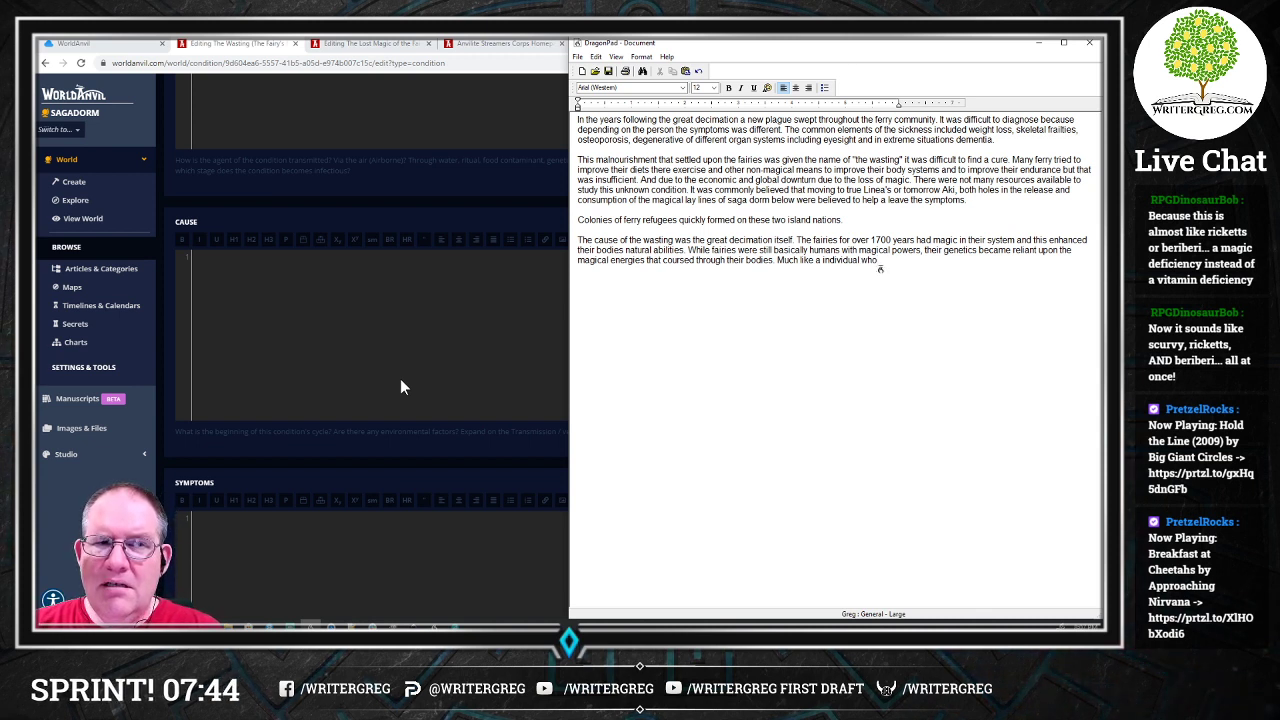
{"action": "type", "text": " is in a low gravity environment"}
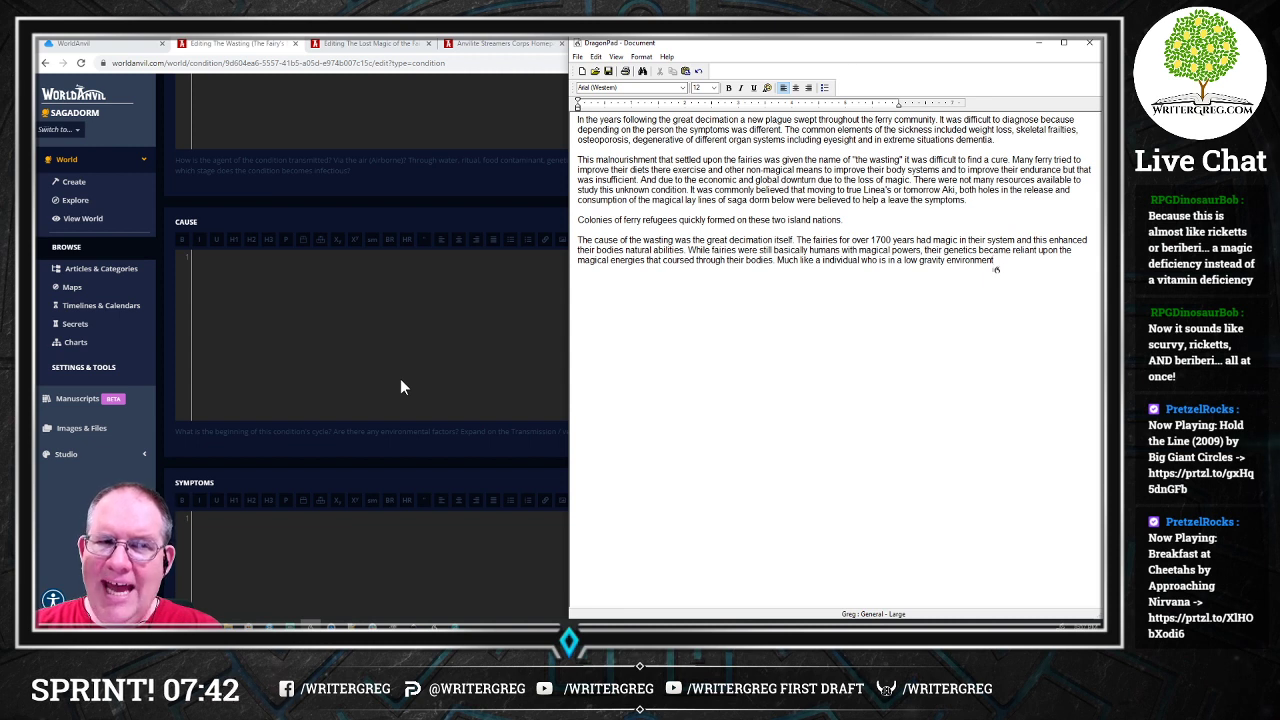
{"action": "type", "text": " has their muscles atrophy"}
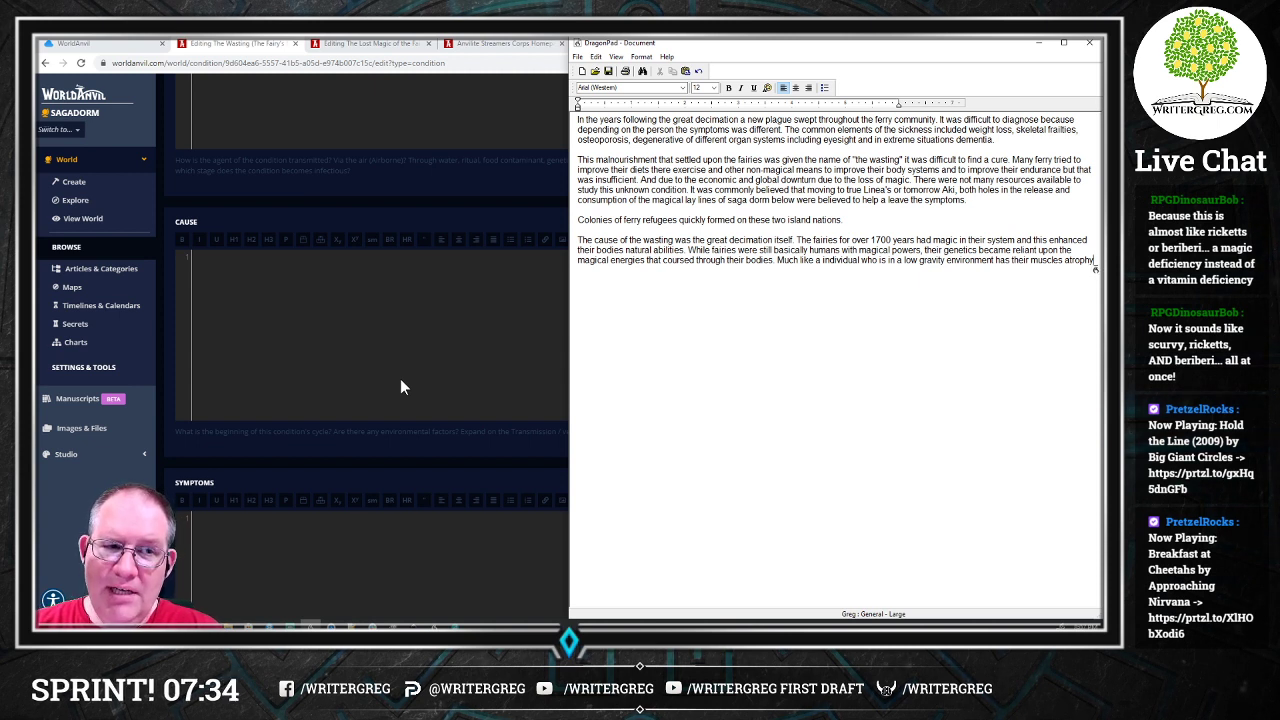
Step: Finish the comparison with ", or someone is bedridden for a long time, the natural defenses and abilities of the fairies had atrophied as well"
{"action": "type", "text": "or someone is bedridden for a long time."}
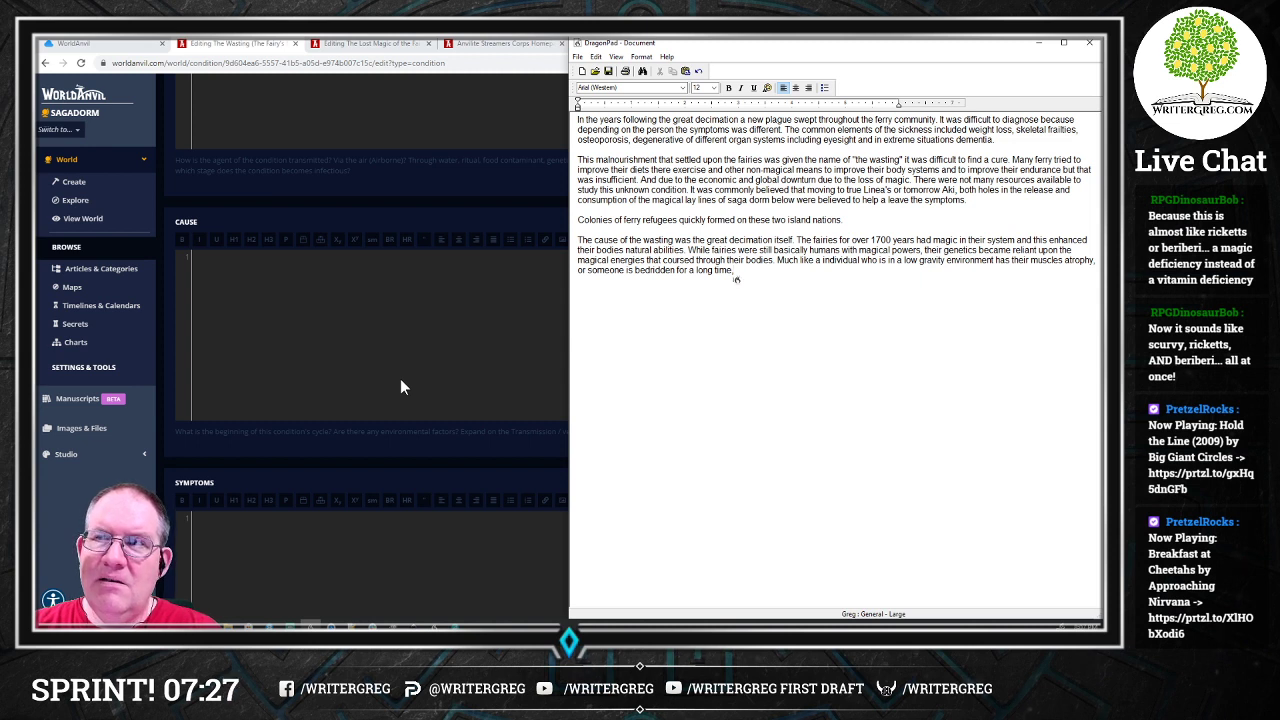
{"action": "type", "text": "the natural defenses and"}
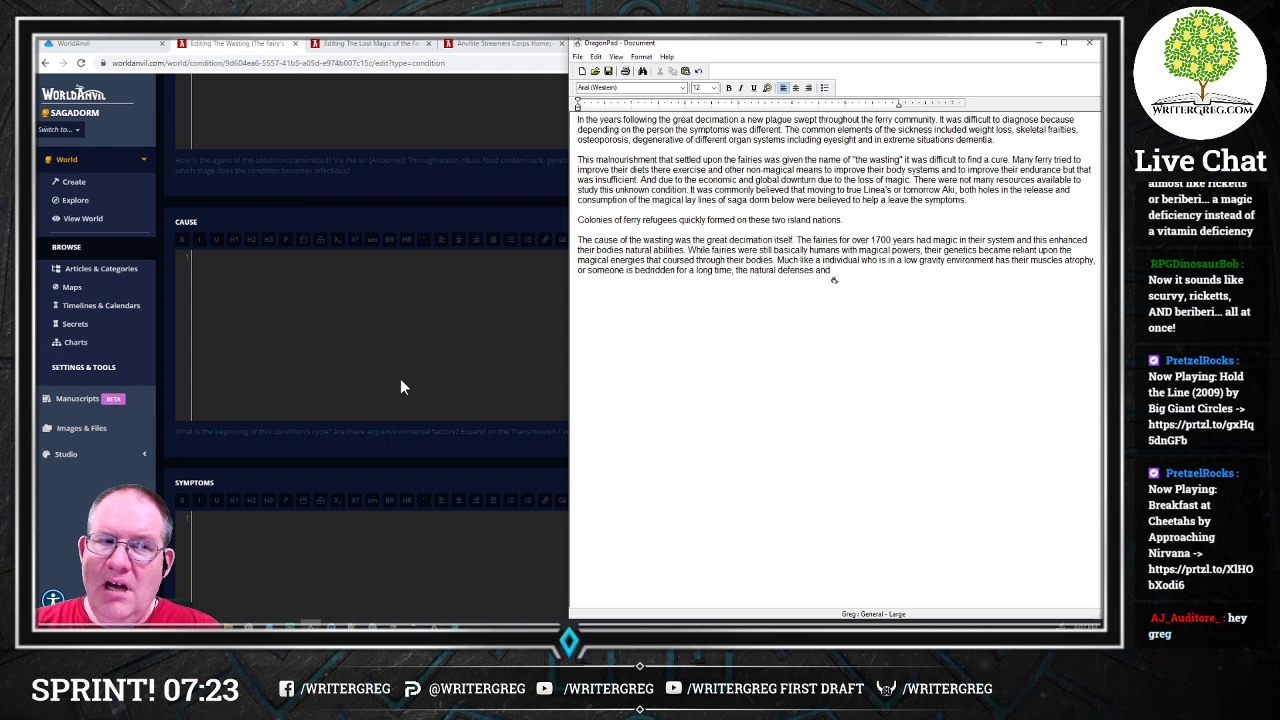
{"action": "type", "text": "abilities of the"}
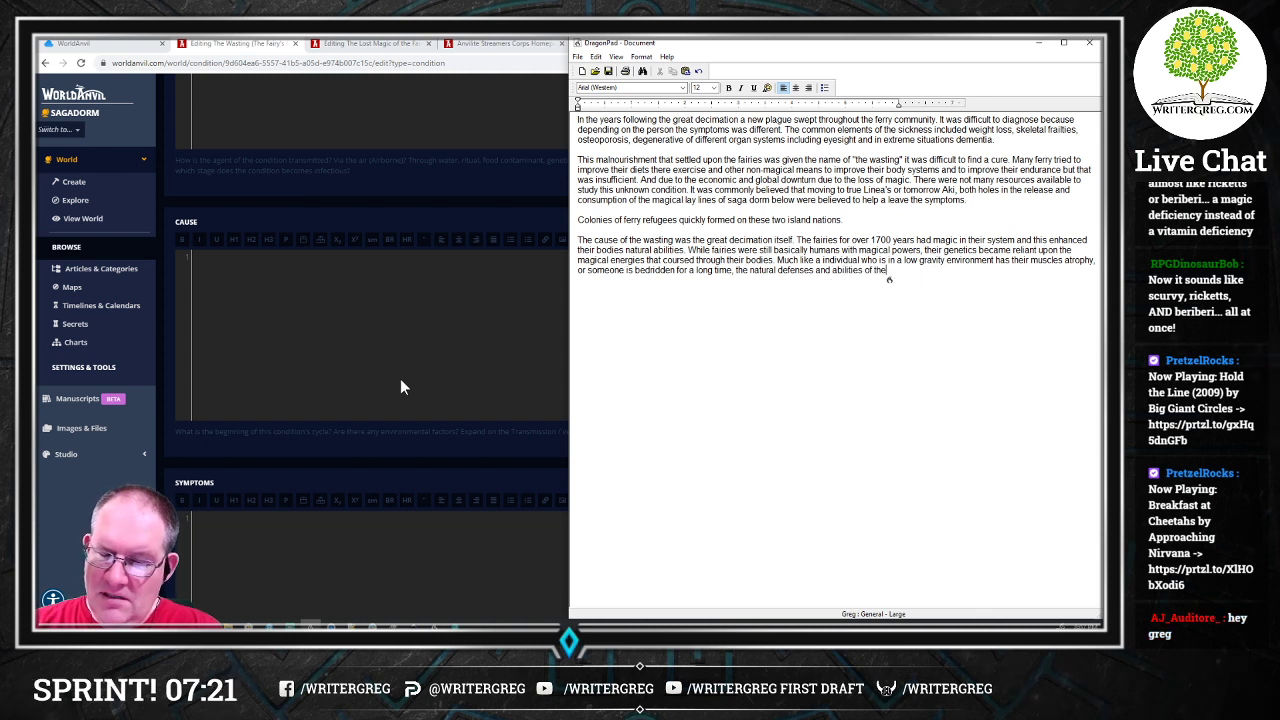
{"action": "type", "text": " fairies."}
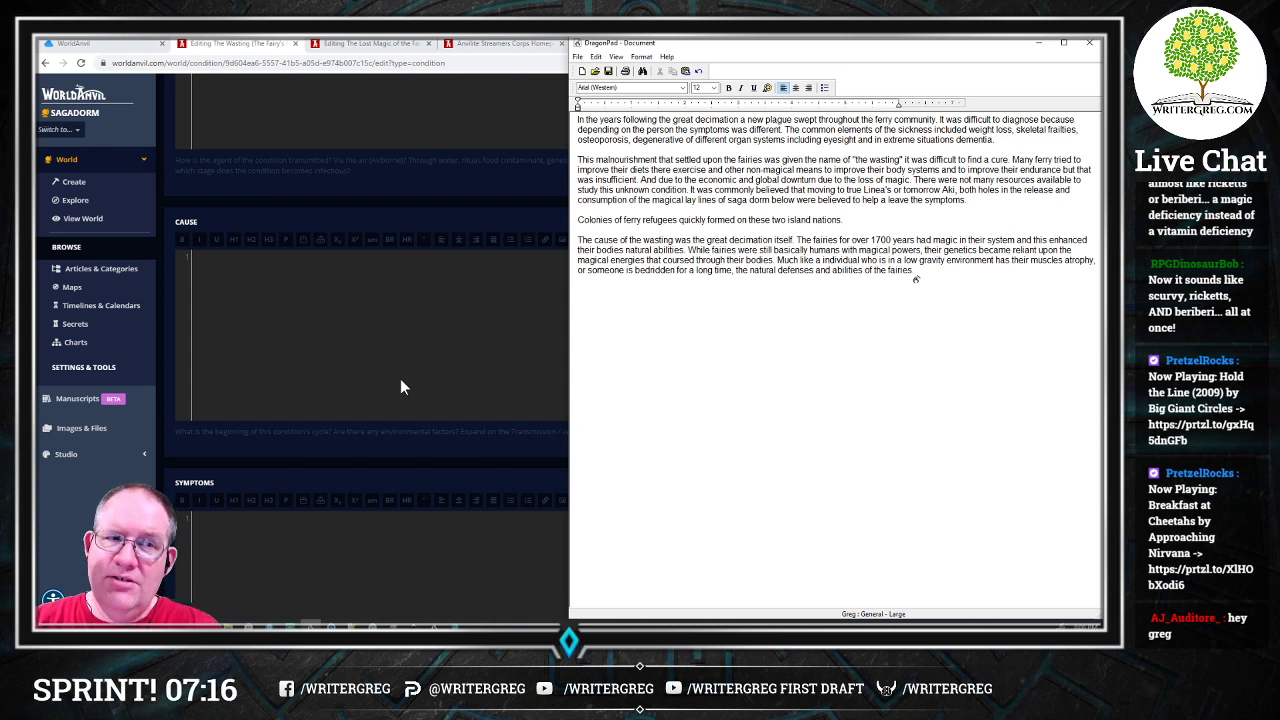
{"action": "type", "text": " had atrophied as well"}
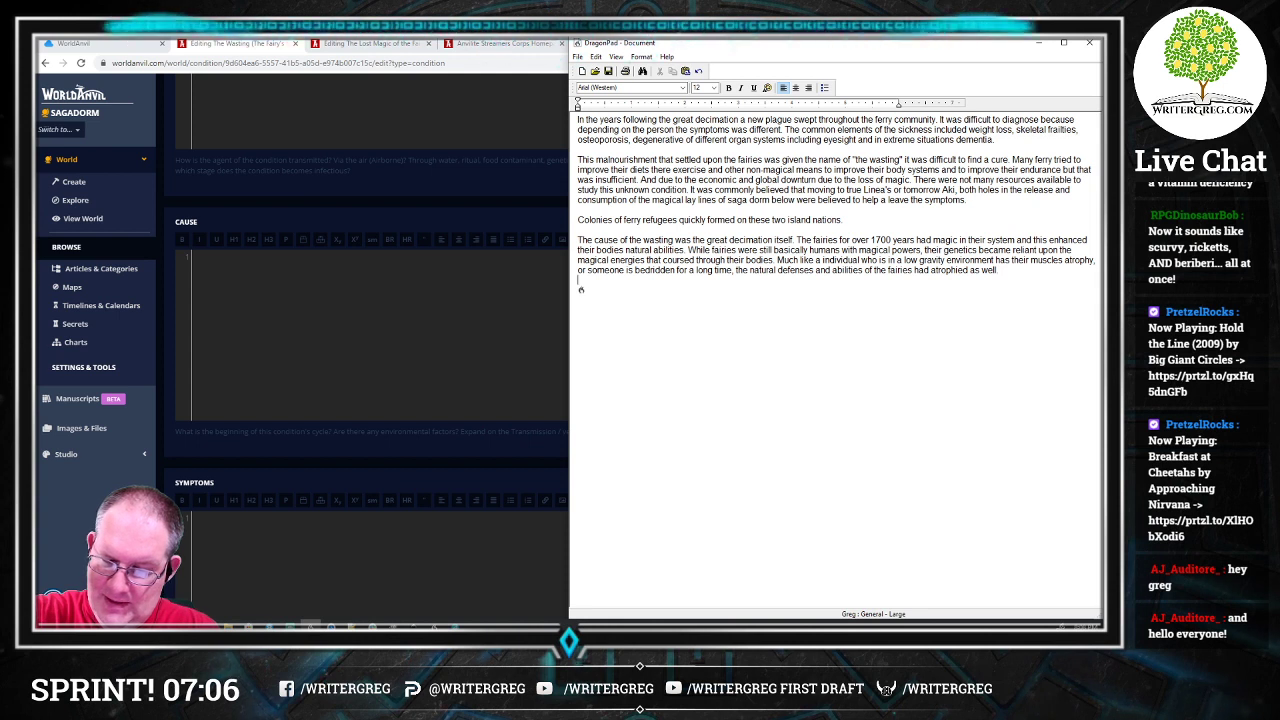
Step: Start a new paragraph with "It was many decades later that researchers at these ferry colonies had finally developed a potion"
{"action": "key", "text": "Return"}
{"action": "key", "text": "Return"}
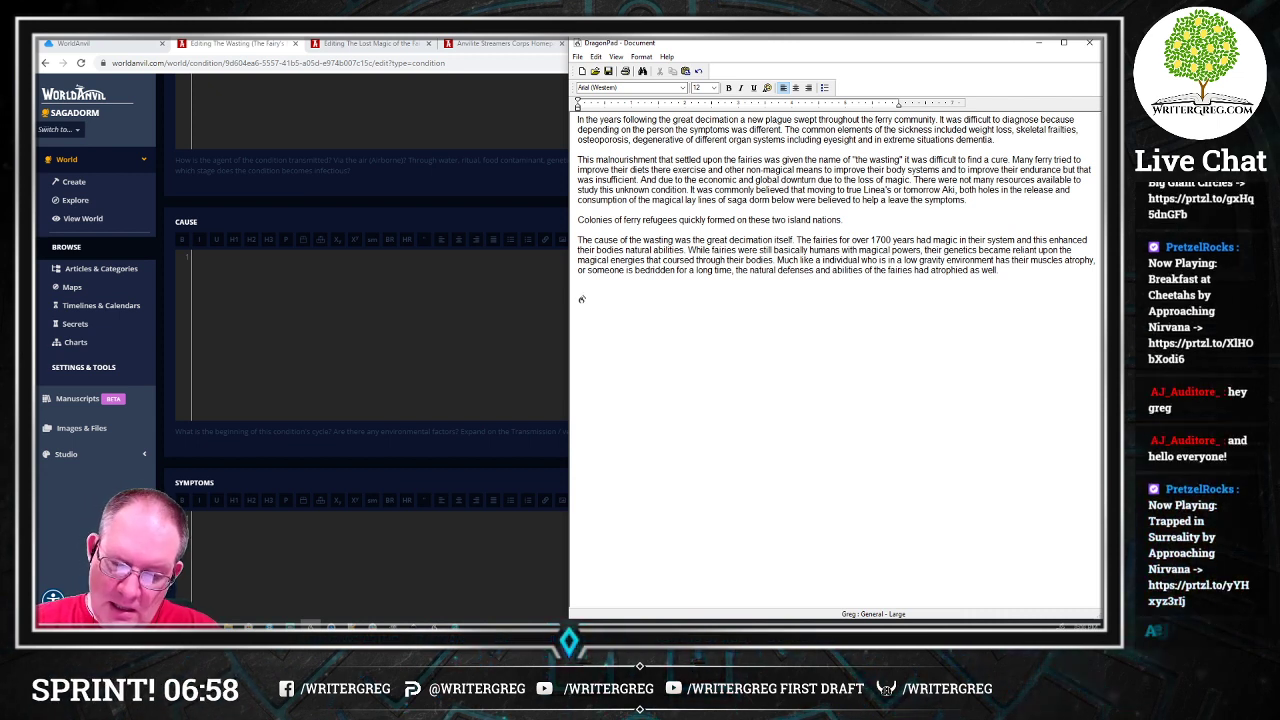
{"action": "type", "text": "It was"}
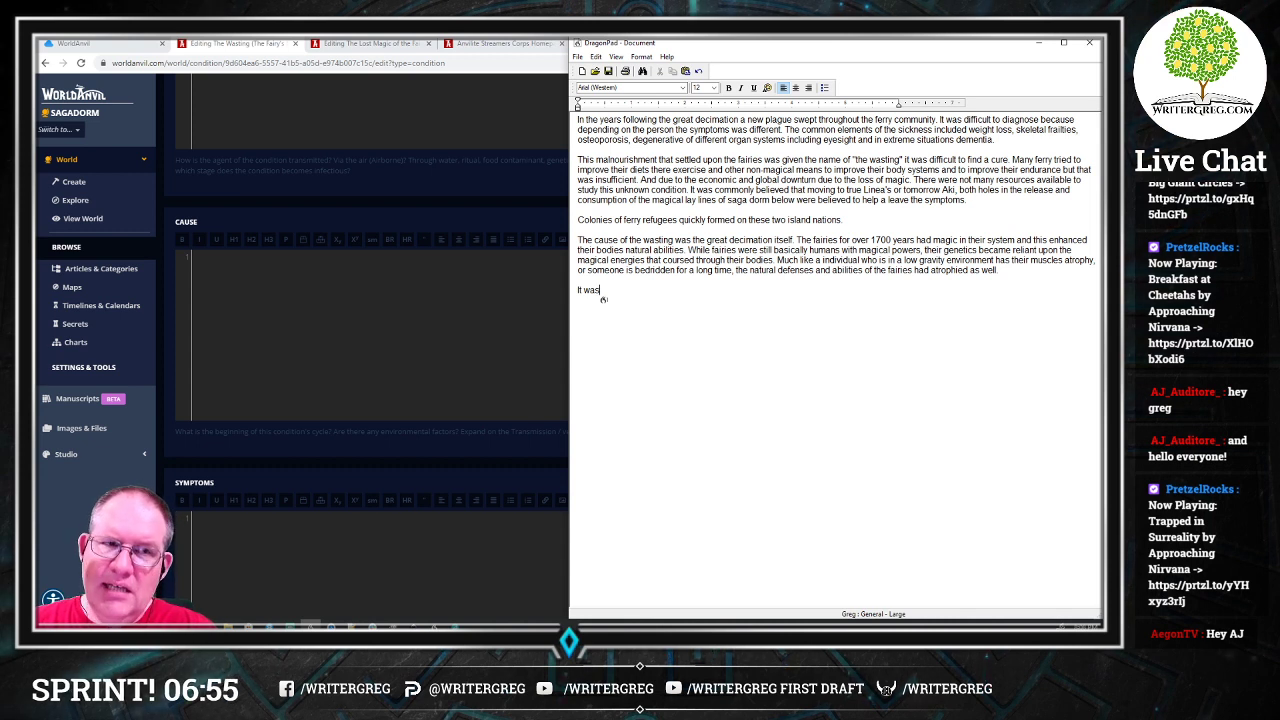
{"action": "type", "text": " many decades later"}
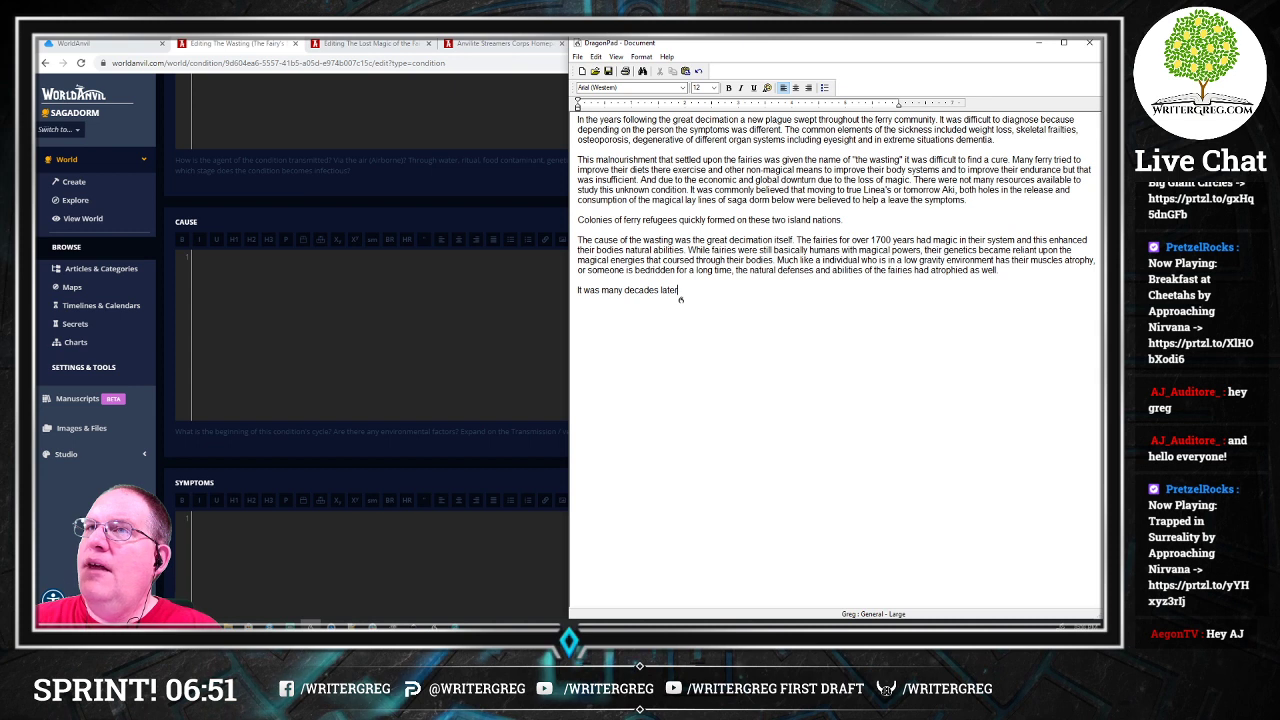
{"action": "type", "text": " that"}
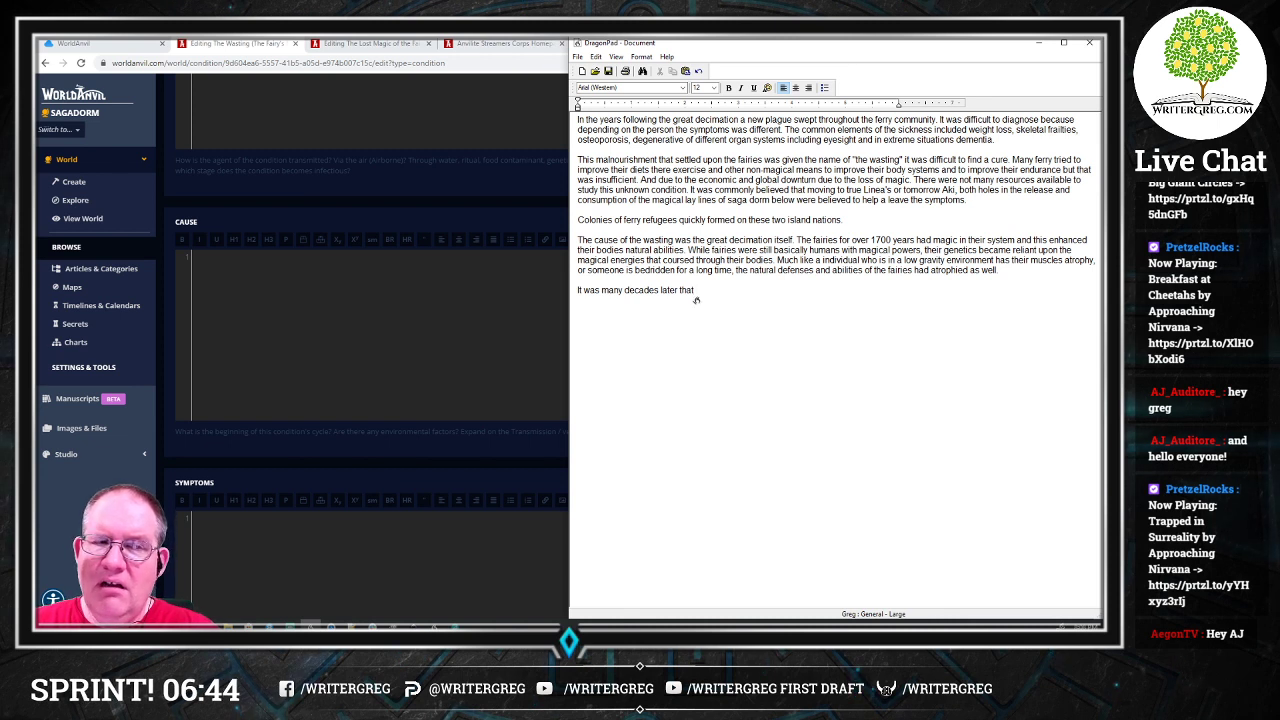
{"action": "type", "text": "researchers at these ferry colonies"}
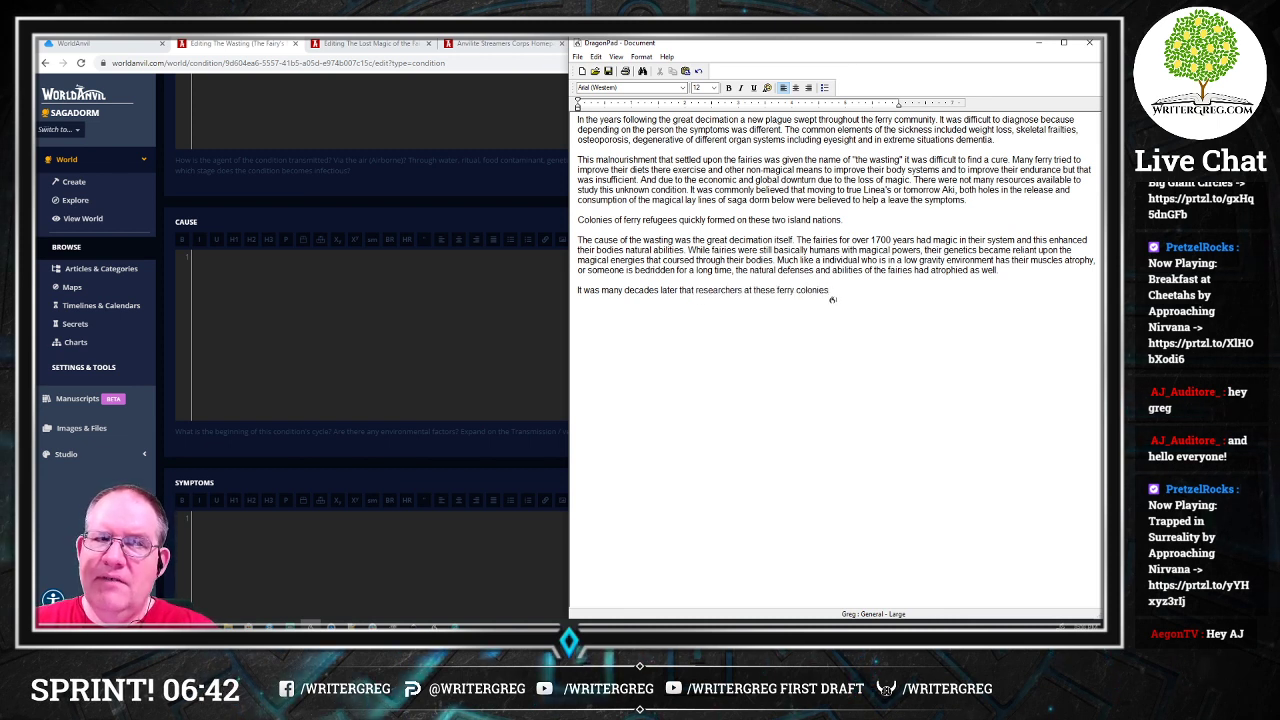
{"action": "type", "text": " had finally developed a"}
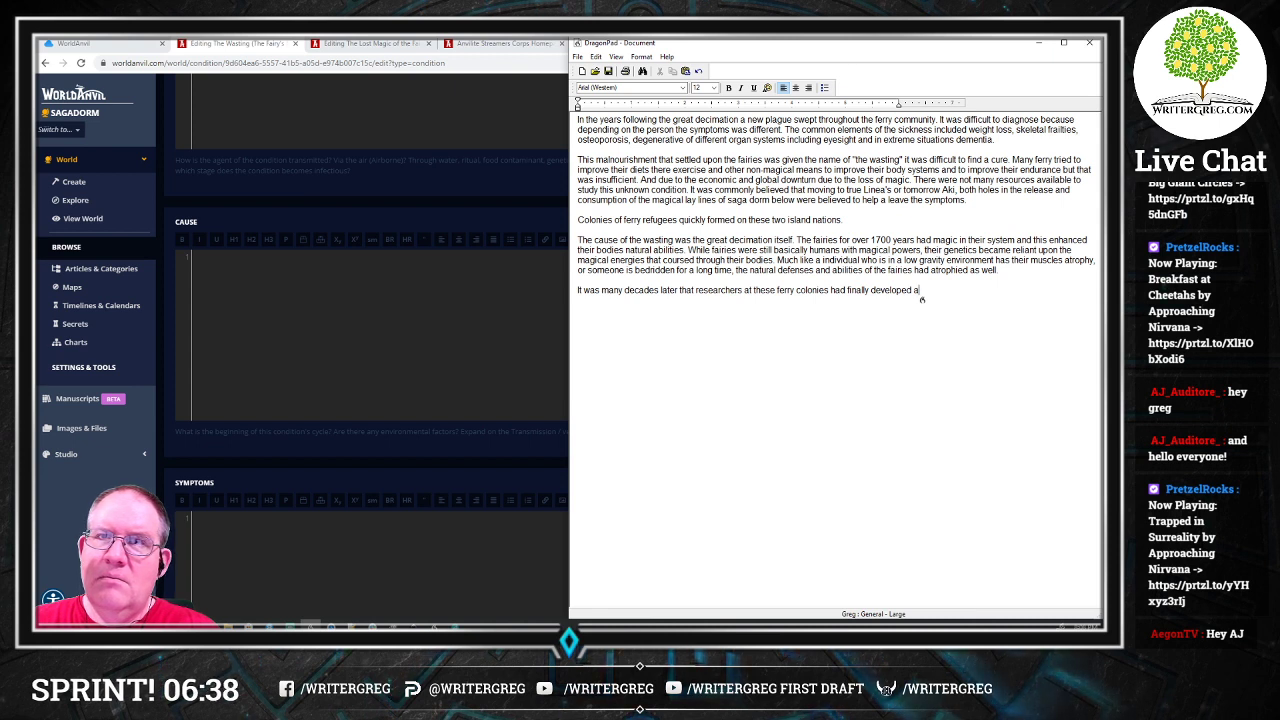
{"action": "type", "text": " potion"}
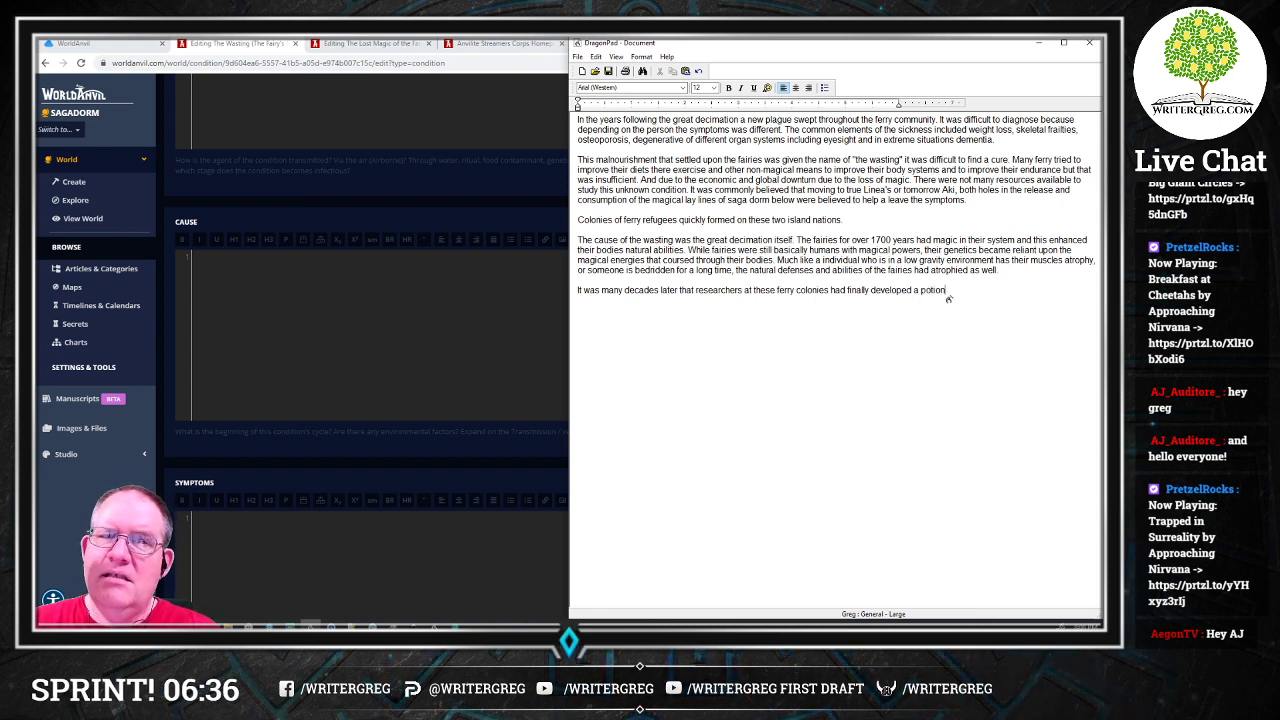
Step: Continue the potion sentence with "that allowed the fairies to be revitalized to a certain extent"
{"action": "type", "text": " that allowed"}
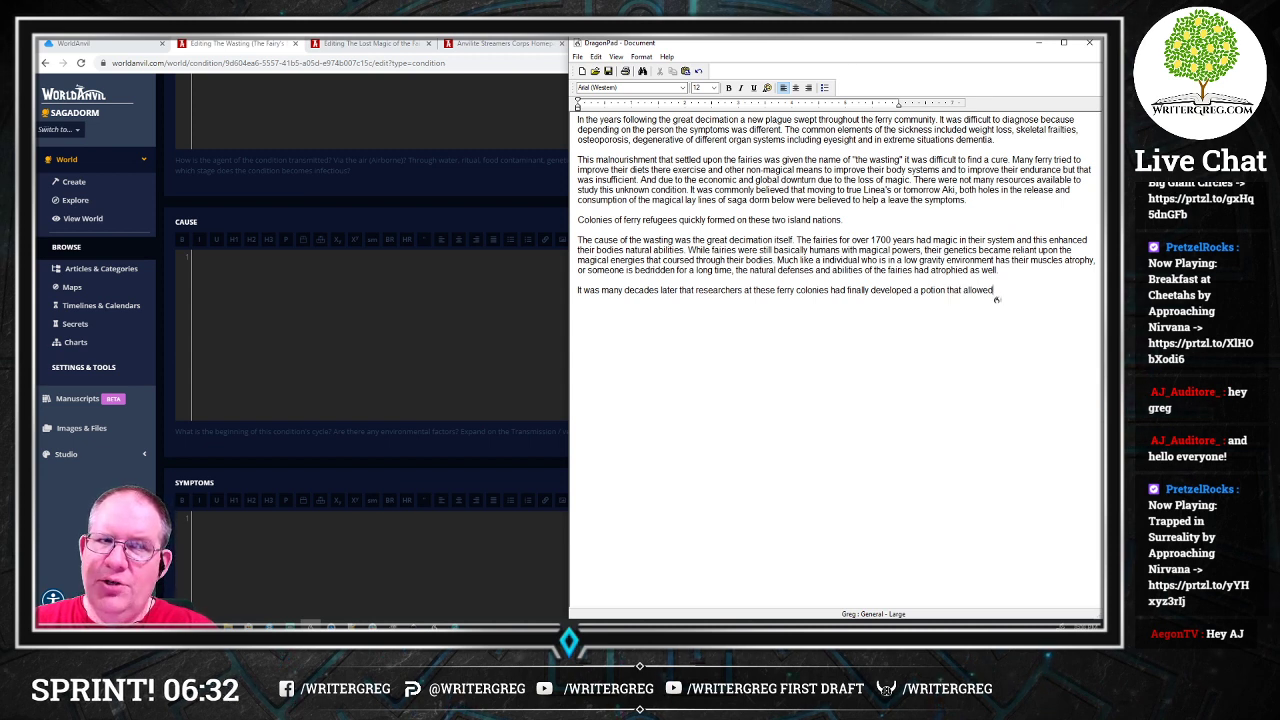
{"action": "type", "text": " the fairies to"}
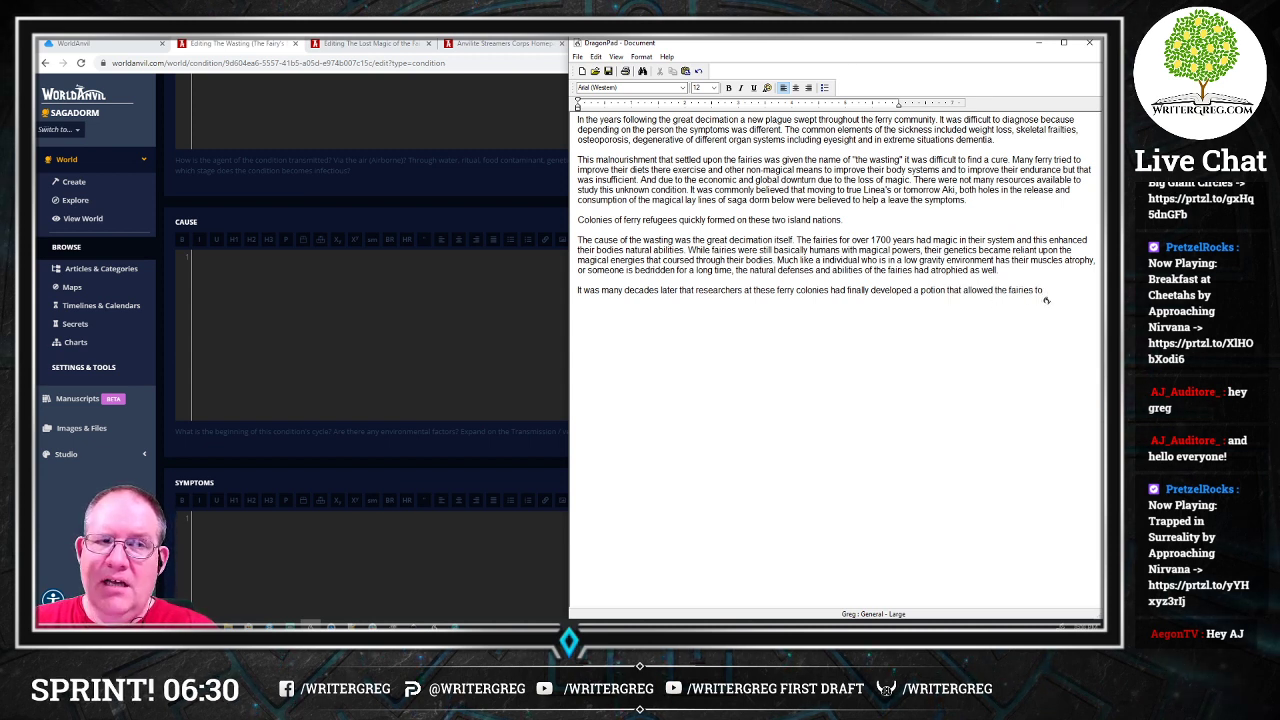
{"action": "type", "text": " be revitalized"}
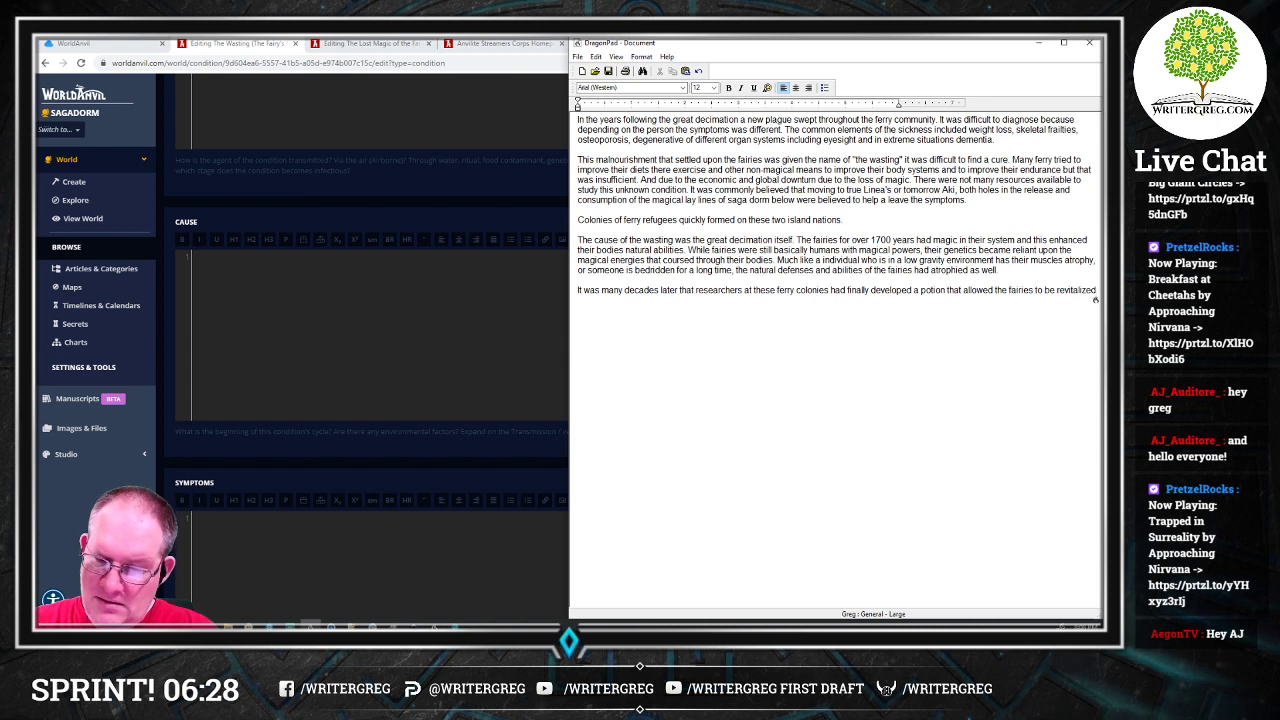
{"action": "type", "text": " to a certain extent"}
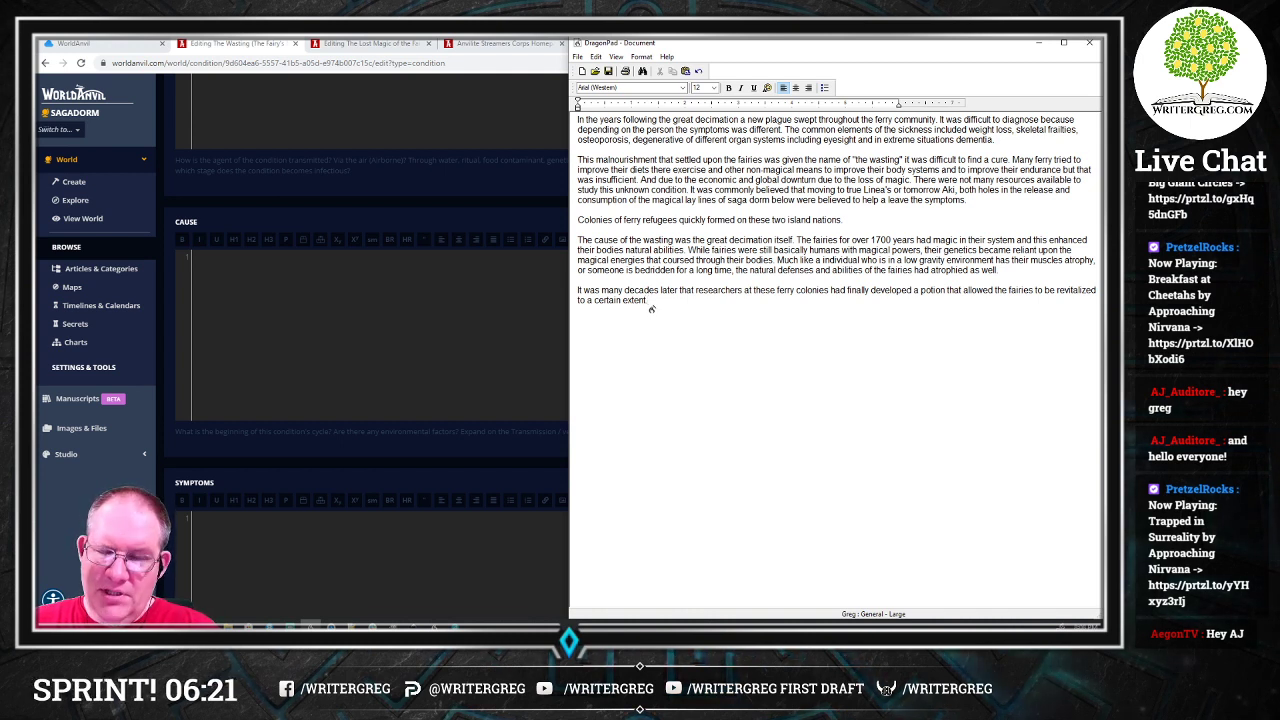
Step: Add a new sentence reading "The potions, unlike those before the great decimation, were petrified remains of the different blessed animals and they were not imbued with magic"
{"action": "type", "text": " . The potions"}
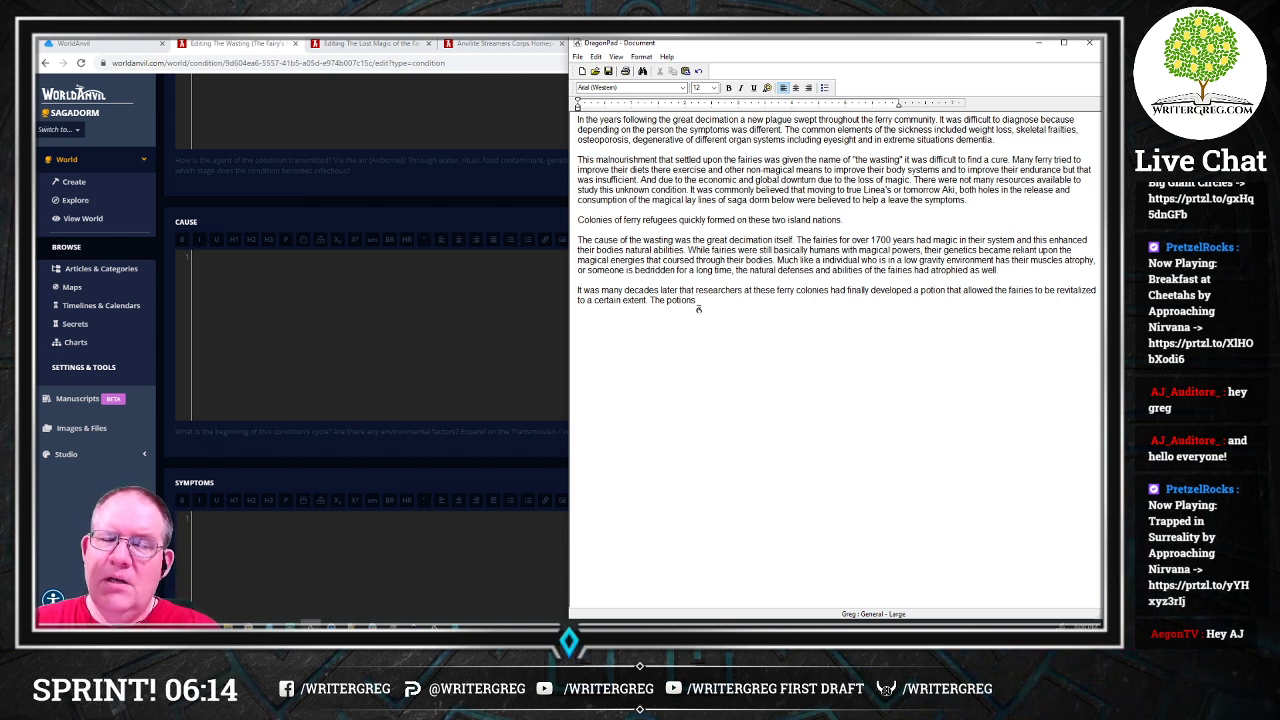
{"action": "type", "text": ", unlike those"}
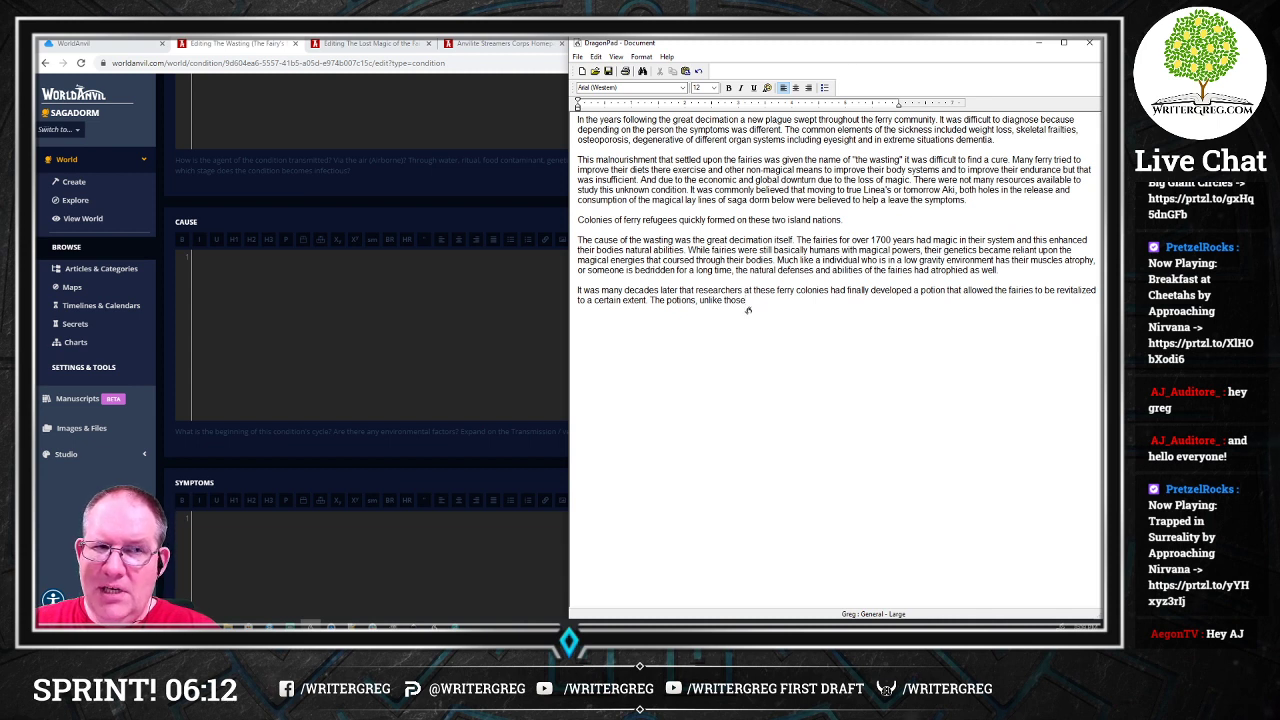
{"action": "type", "text": " before the great decimation."}
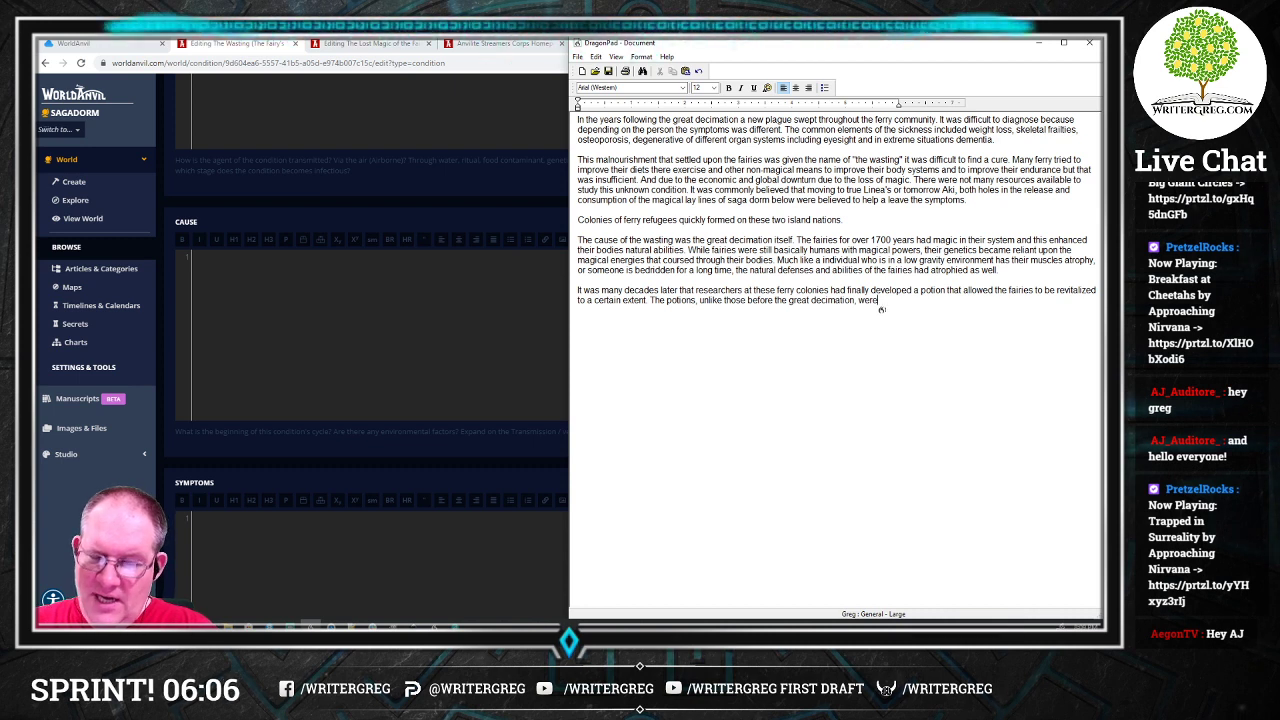
{"action": "type", "text": " were petrified remains of"}
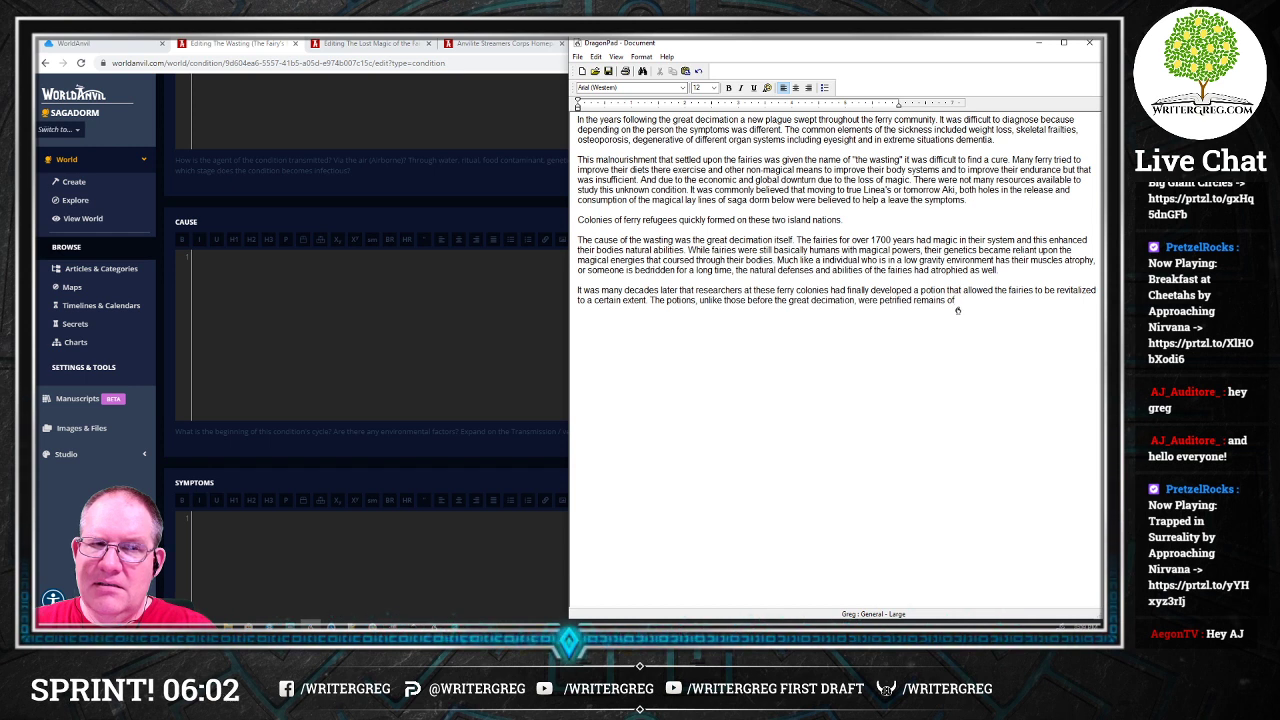
{"action": "type", "text": " the different"}
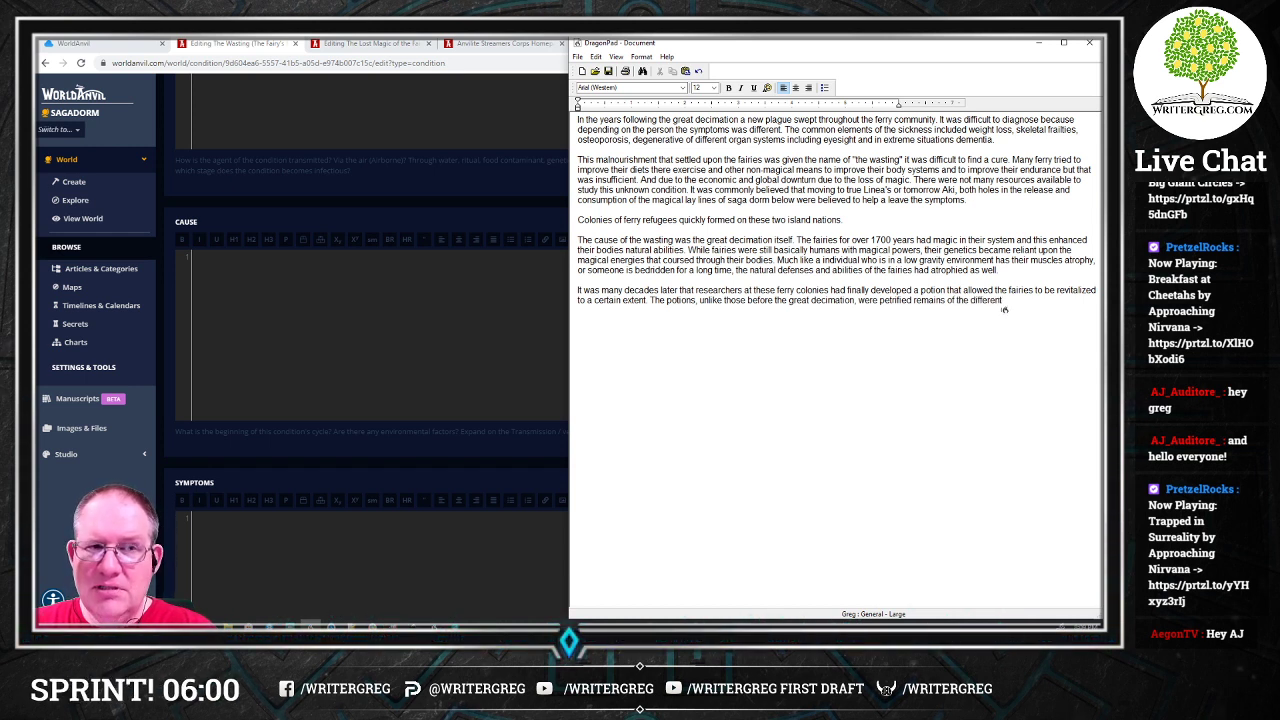
{"action": "type", "text": " blessed animals and"}
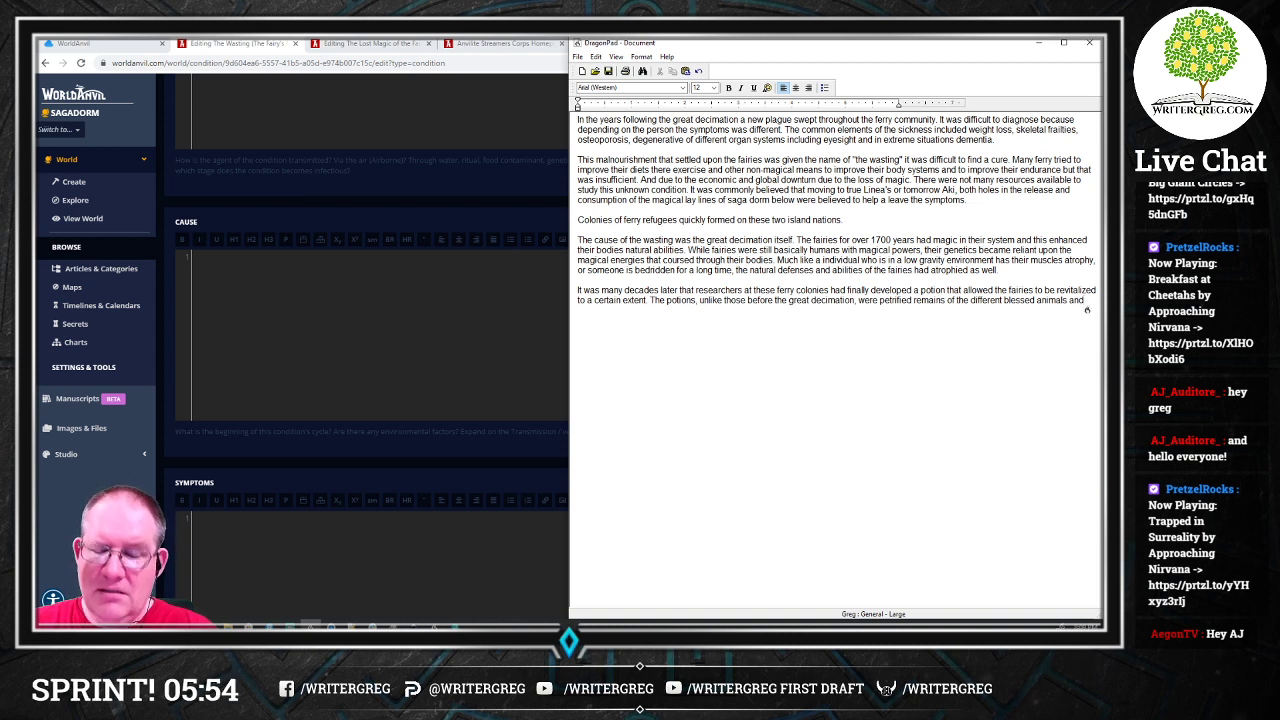
{"action": "type", "text": " they were not imbued with magic"}
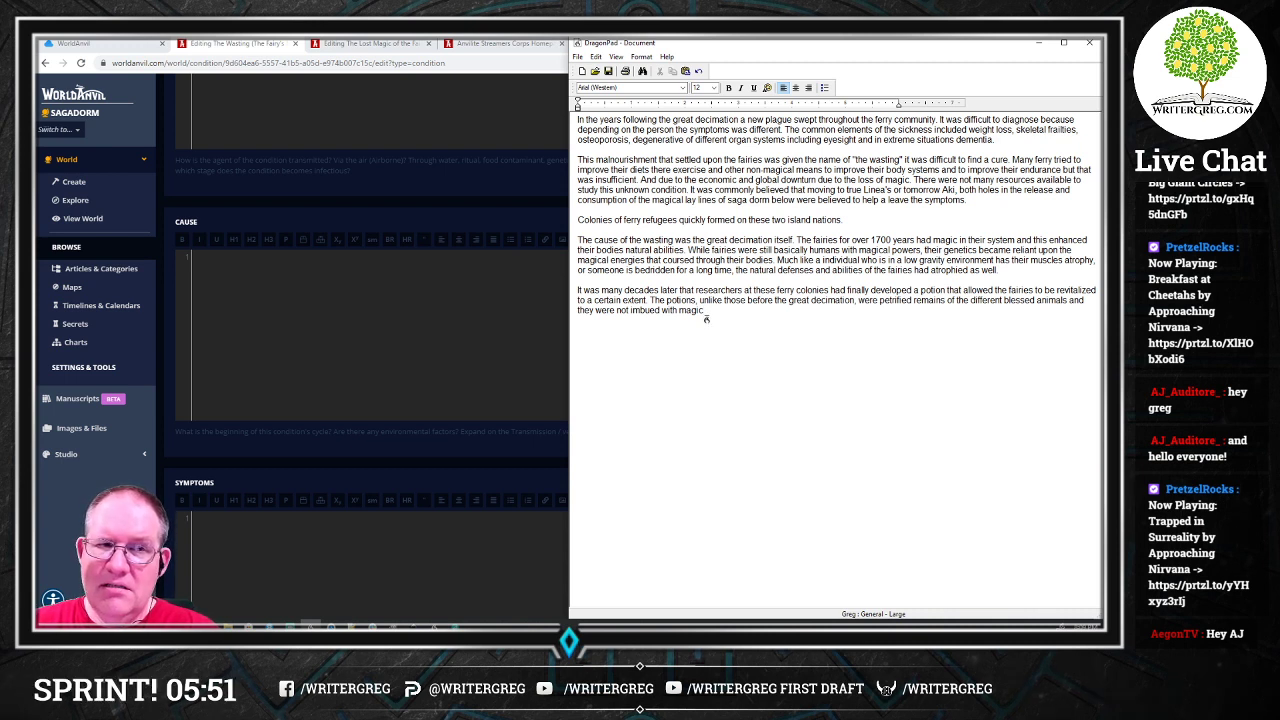
Step: Finish the potions sentence with "because there were no fairies or magic users to reconstitute the organic matter that had been previously petrified."
{"action": "type", "text": " because there were no fairies or magic users to"}
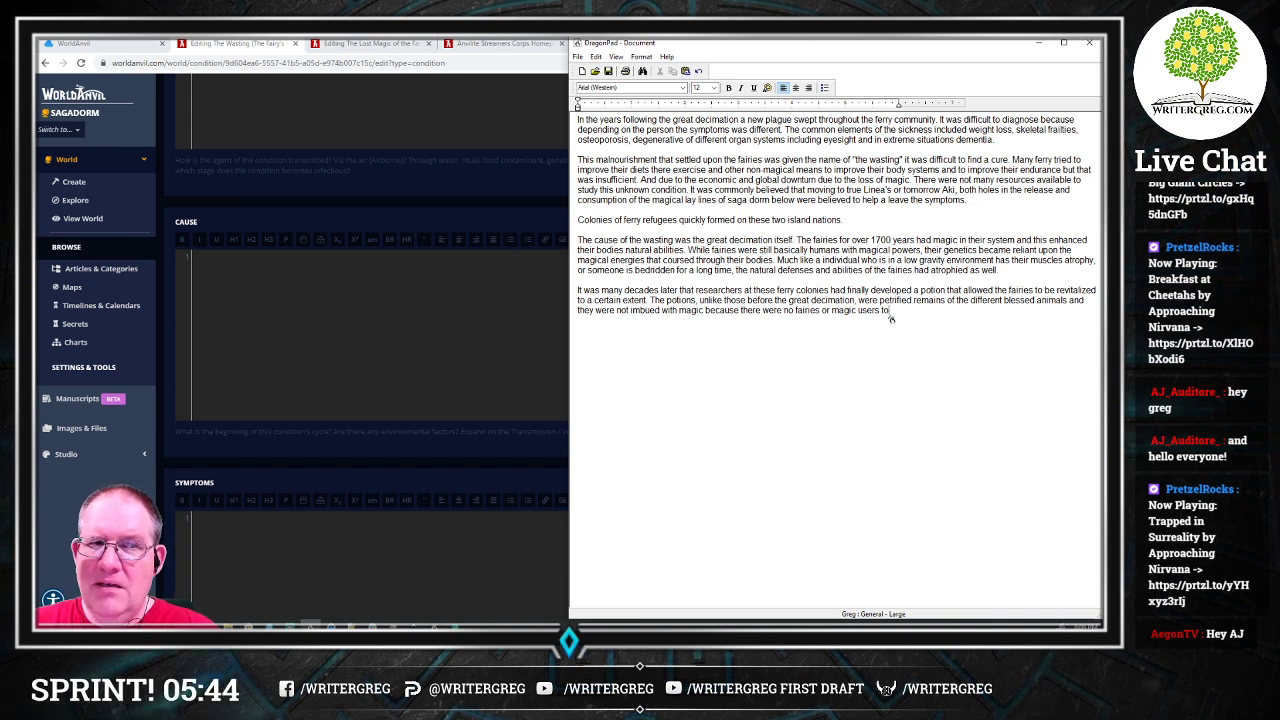
{"action": "type", "text": "reconstitute the"}
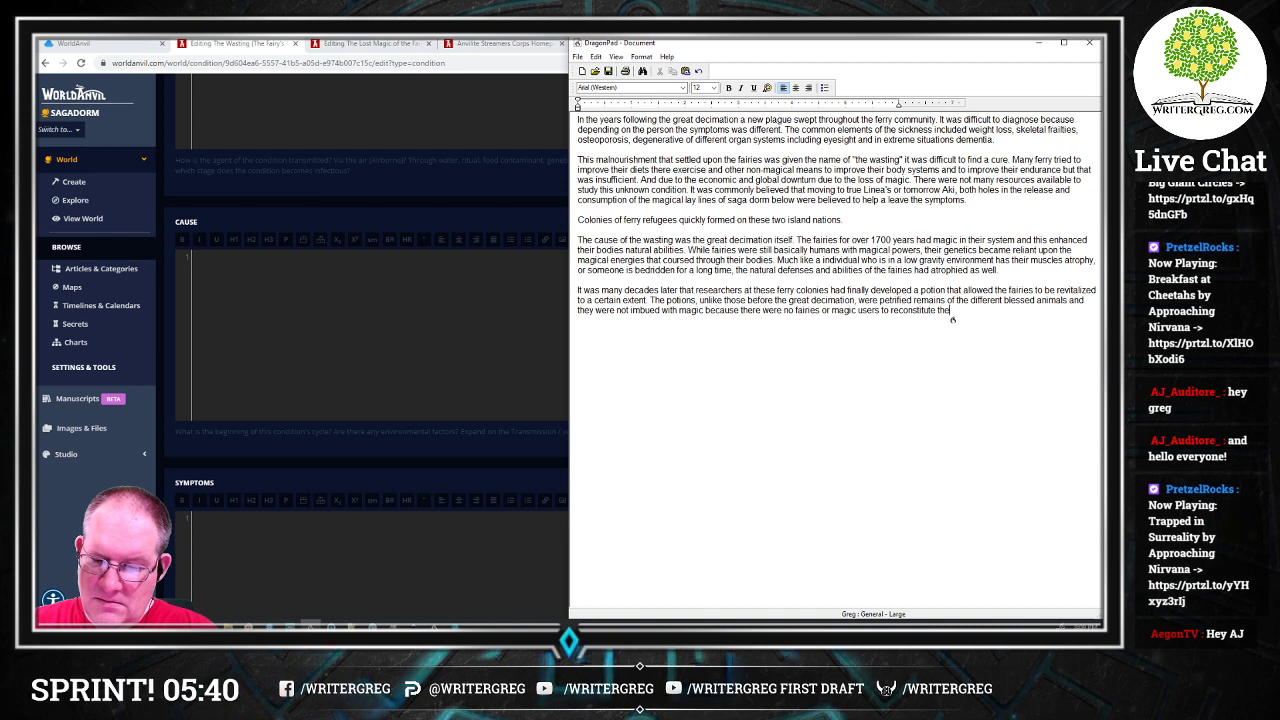
{"action": "type", "text": " organic matter"}
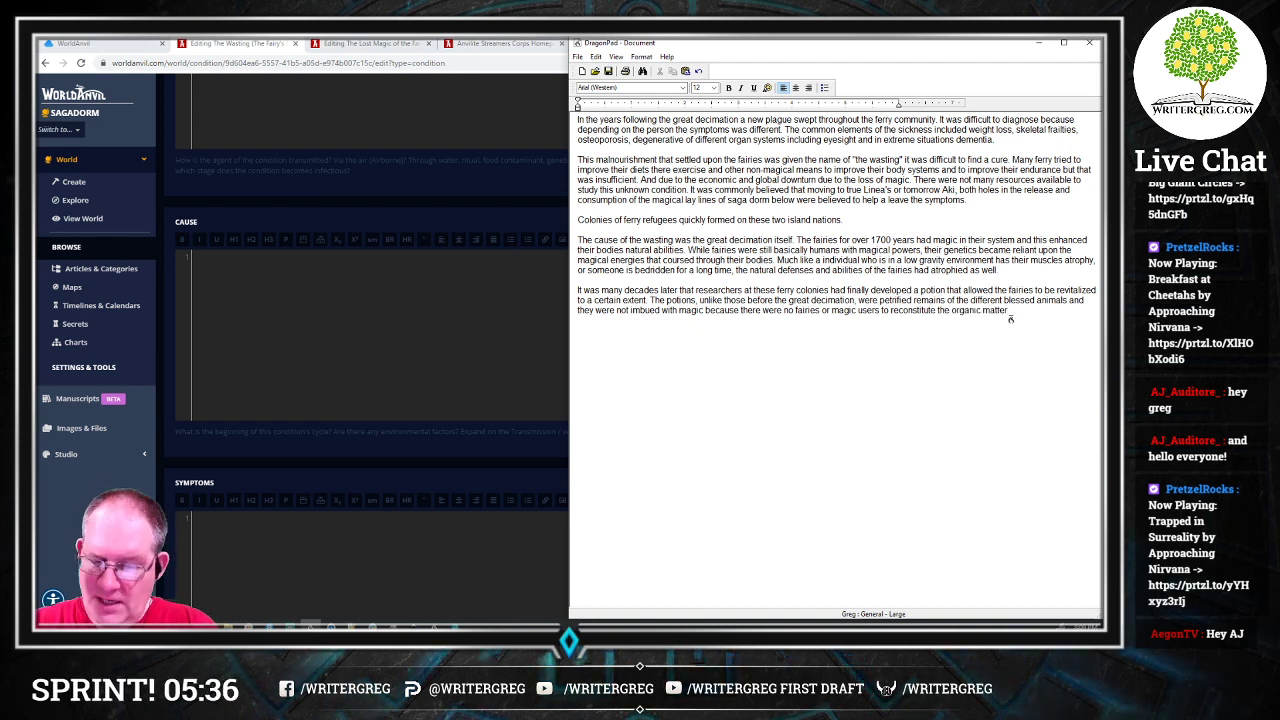
{"action": "type", "text": " that had been previously petrified"}
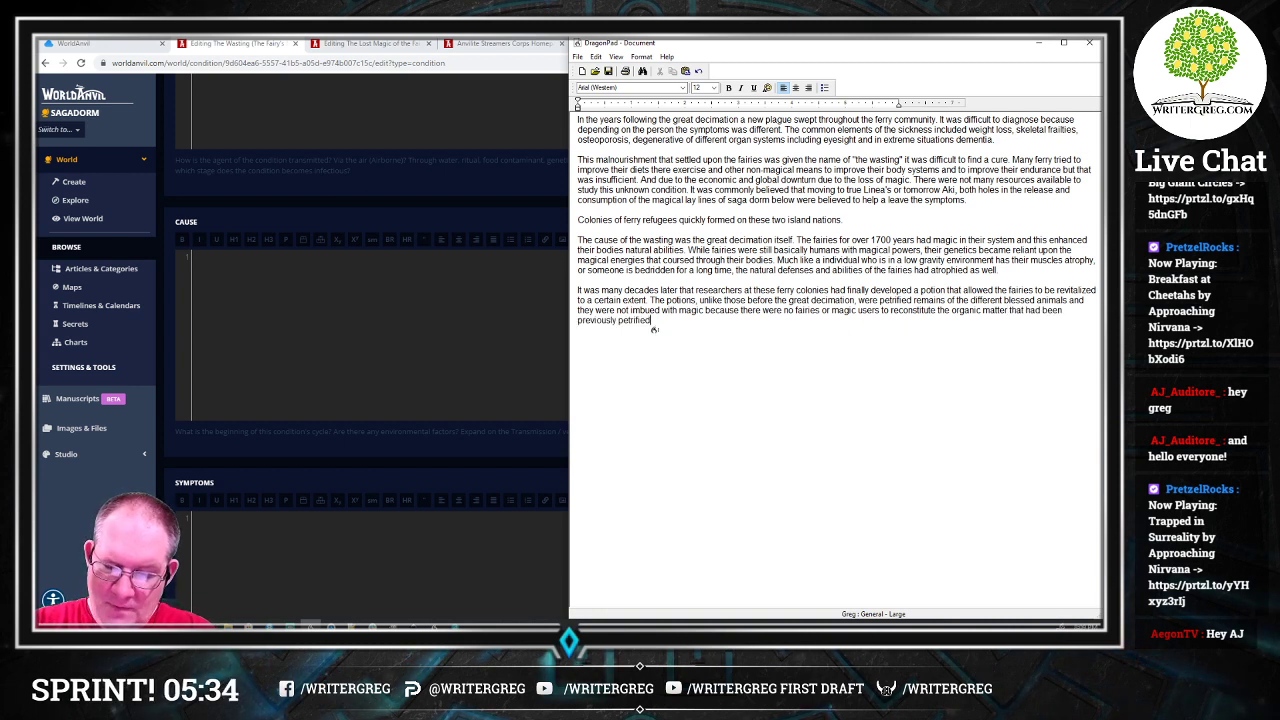
{"action": "type", "text": "."}
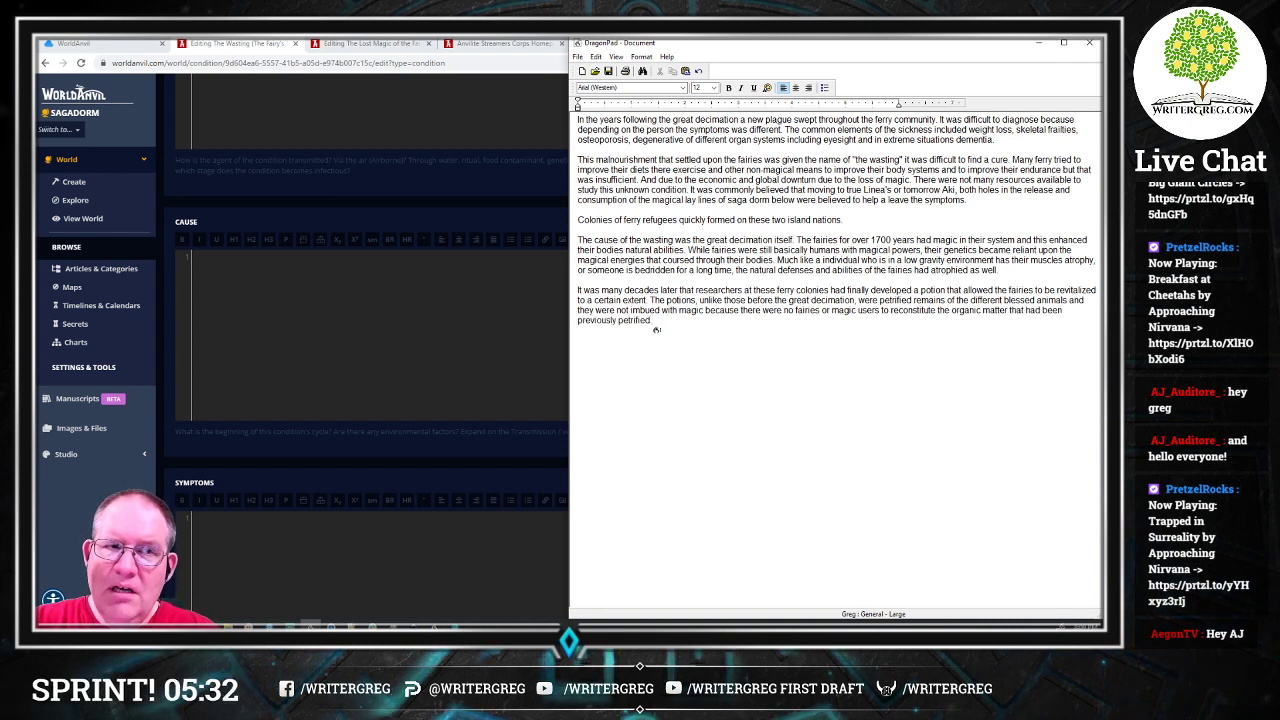
Step: Begin a new sentence reading "However depending on the fairies genetics and which element or combination thereof the would have used had they had magic"
{"action": "type", "text": " However"}
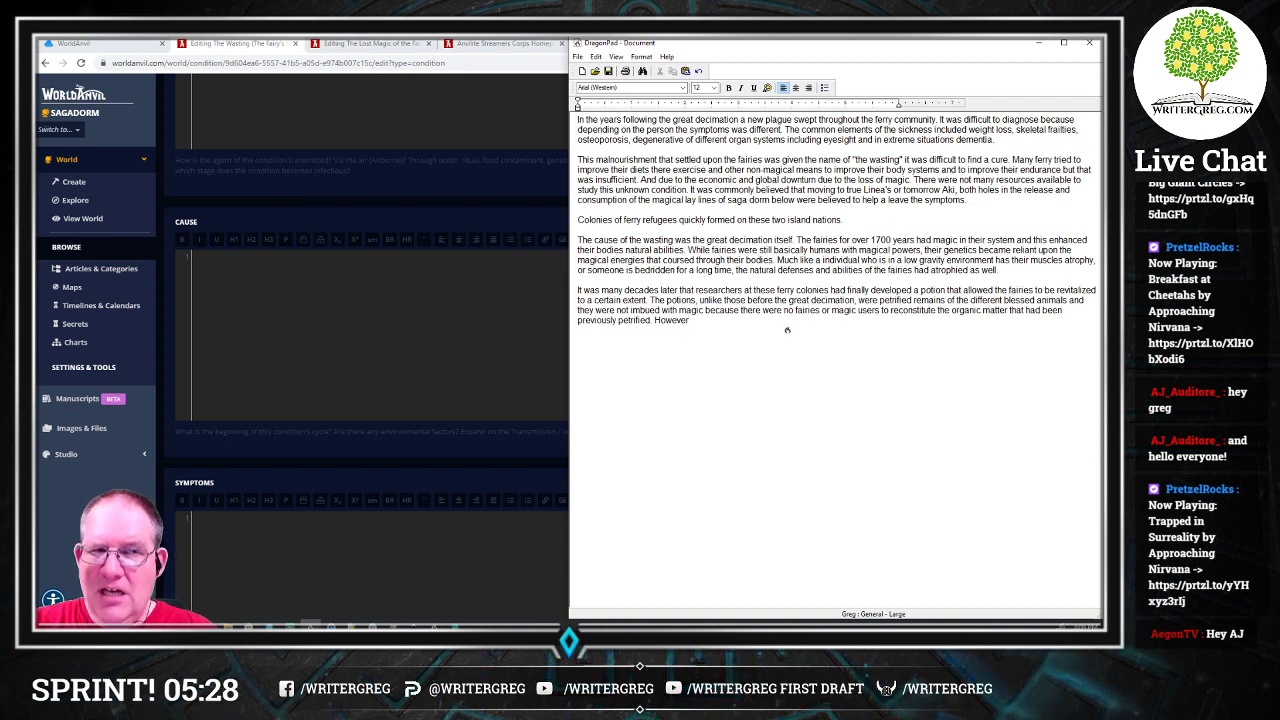
{"action": "type", "text": " depending on the fairies genetics"}
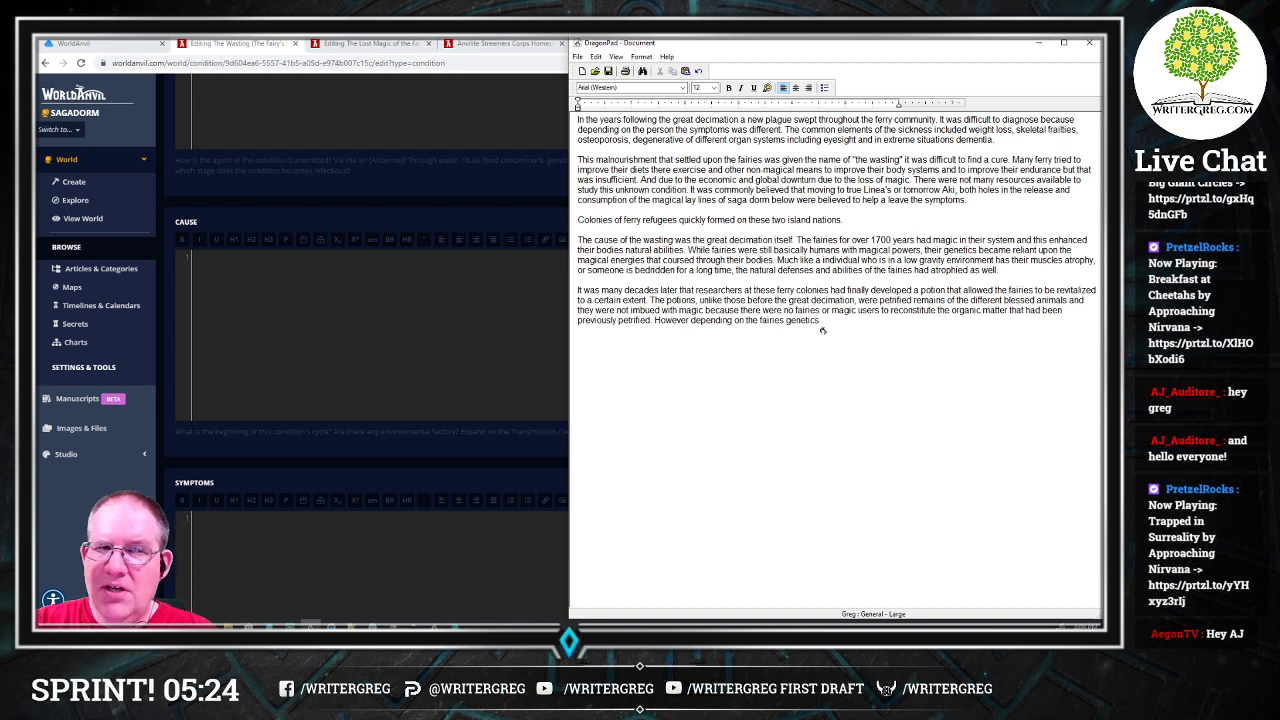
{"action": "type", "text": " and which element or combination thereof"}
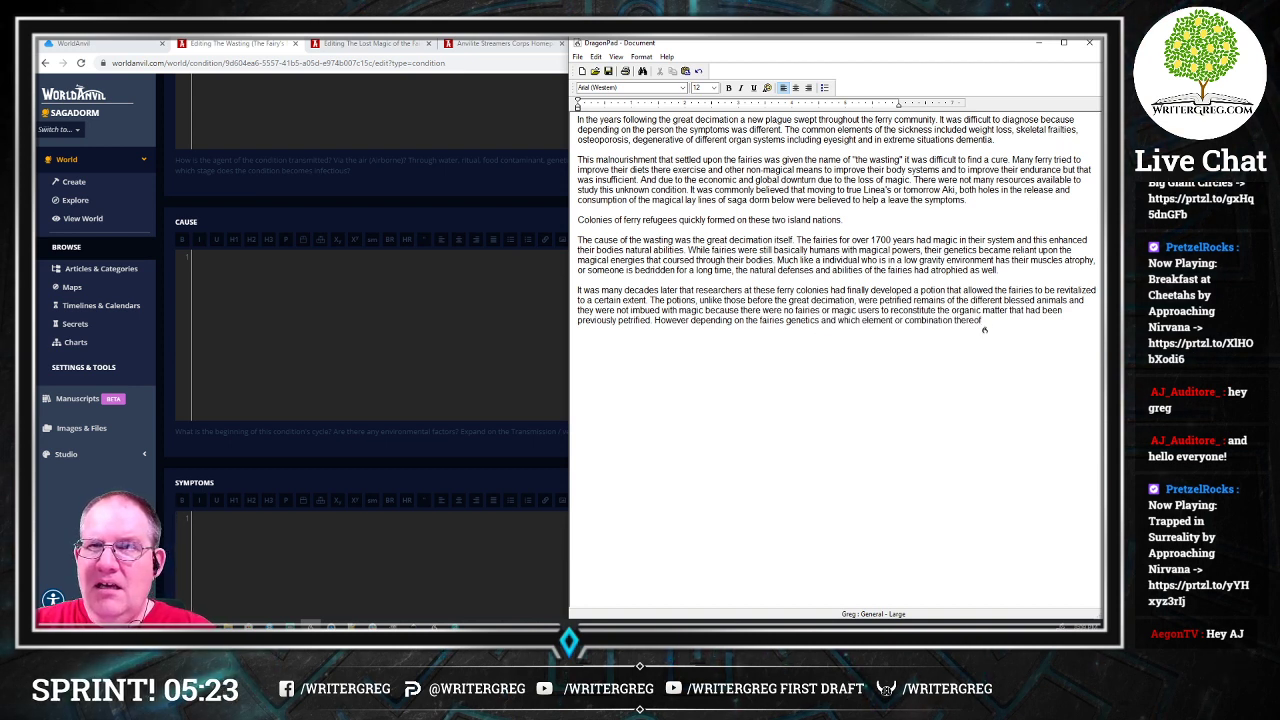
{"action": "type", "text": " the"}
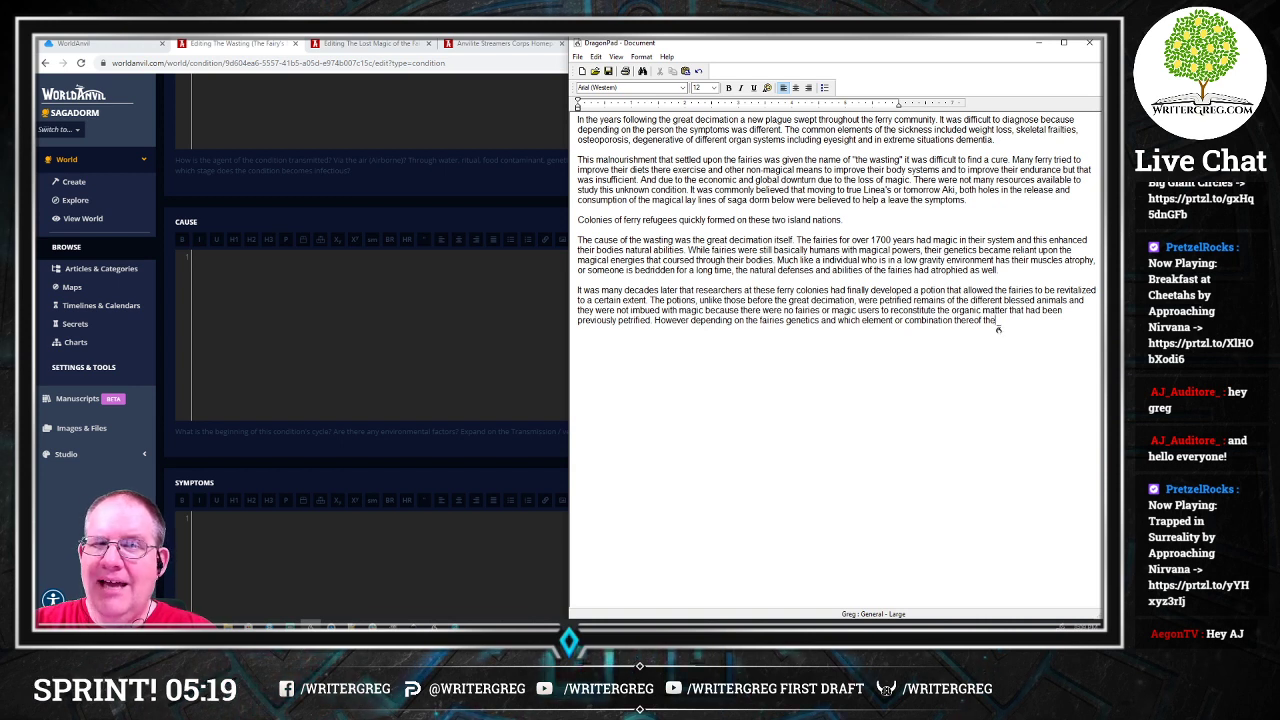
{"action": "type", "text": " would have used had they had magic"}
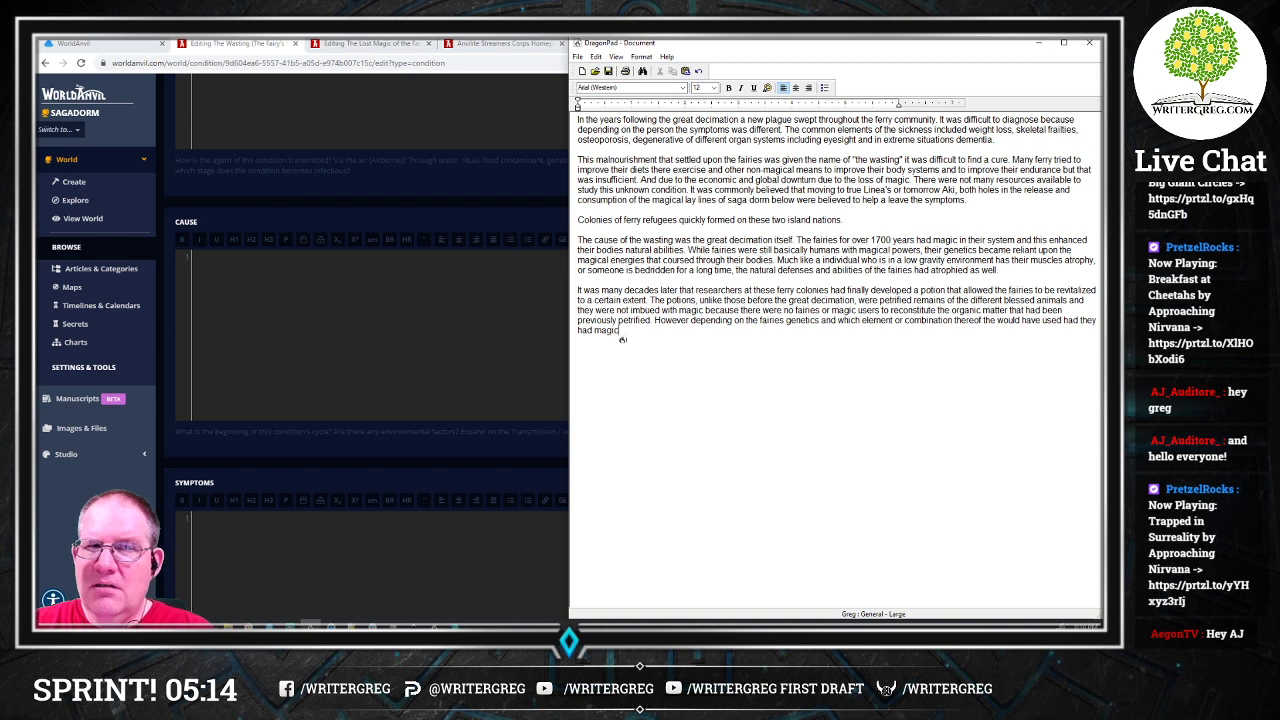
Step: Complete the genetics sentence with ", and animal core of that matching element type would alleviate this is symptoms."
{"action": "type", "text": ", and animal core"}
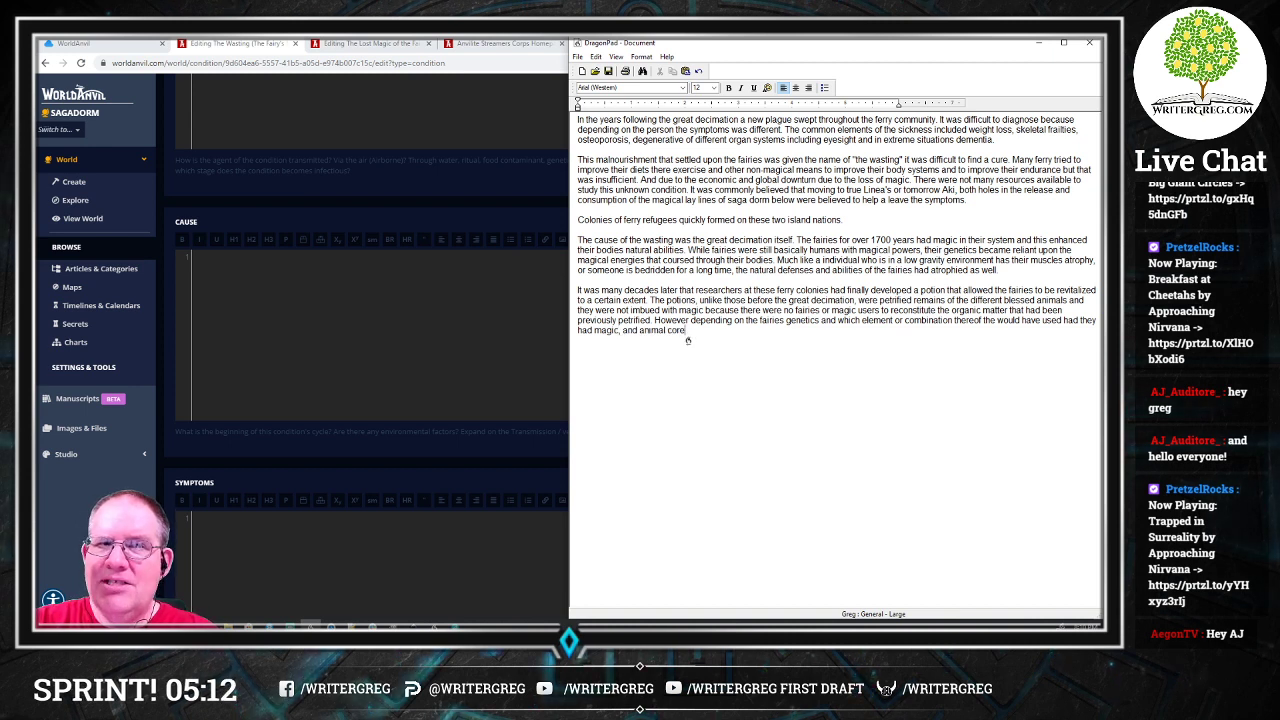
{"action": "type", "text": " of that matching"}
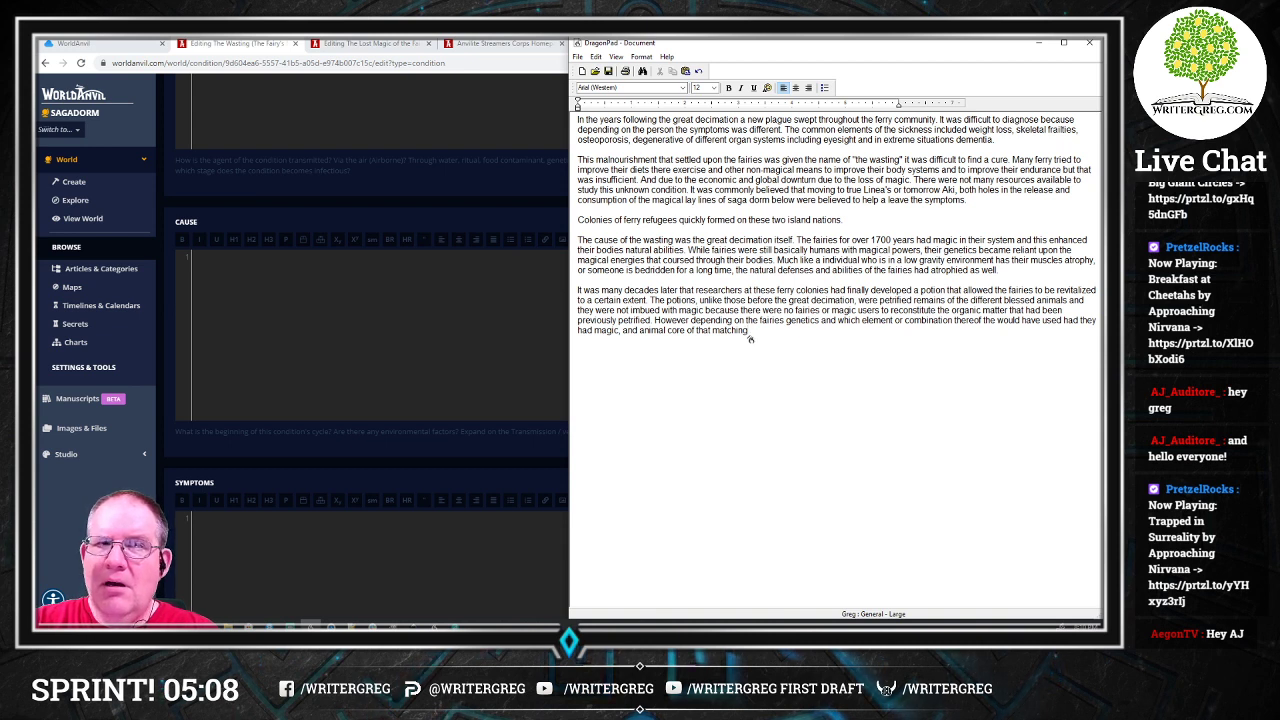
{"action": "type", "text": " element type would"}
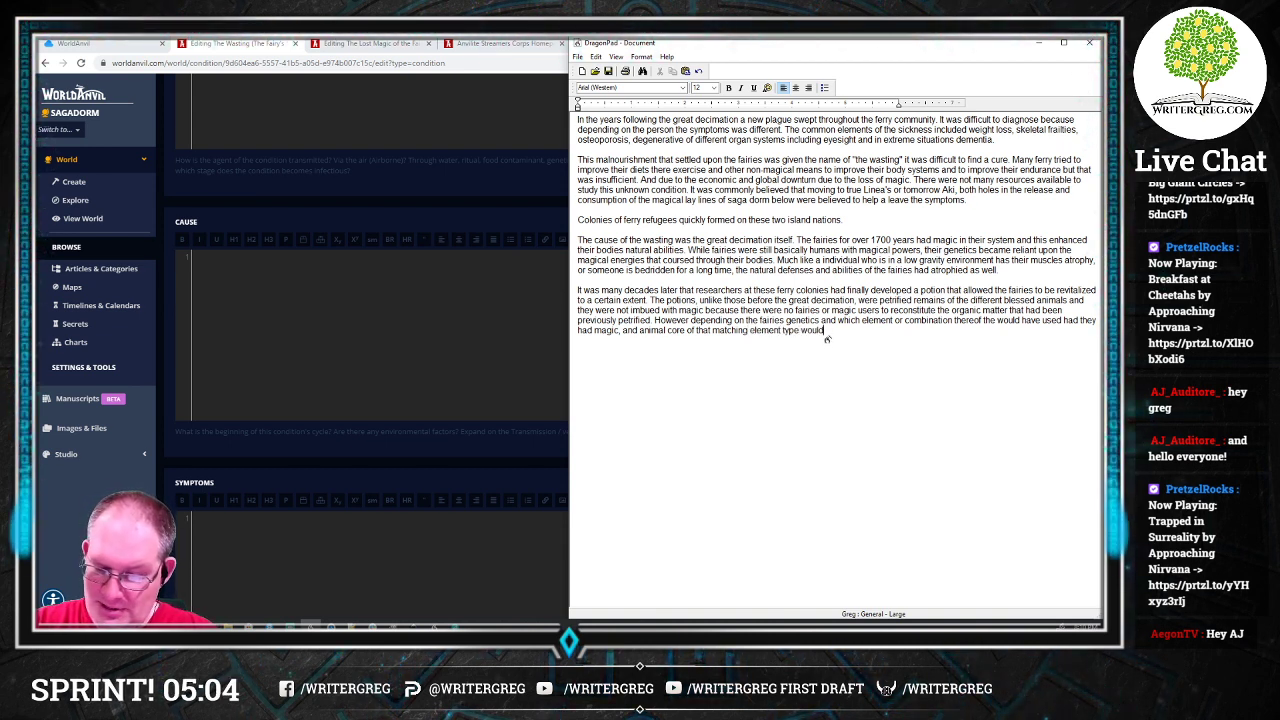
{"action": "type", "text": " alleviate this is symptoms"}
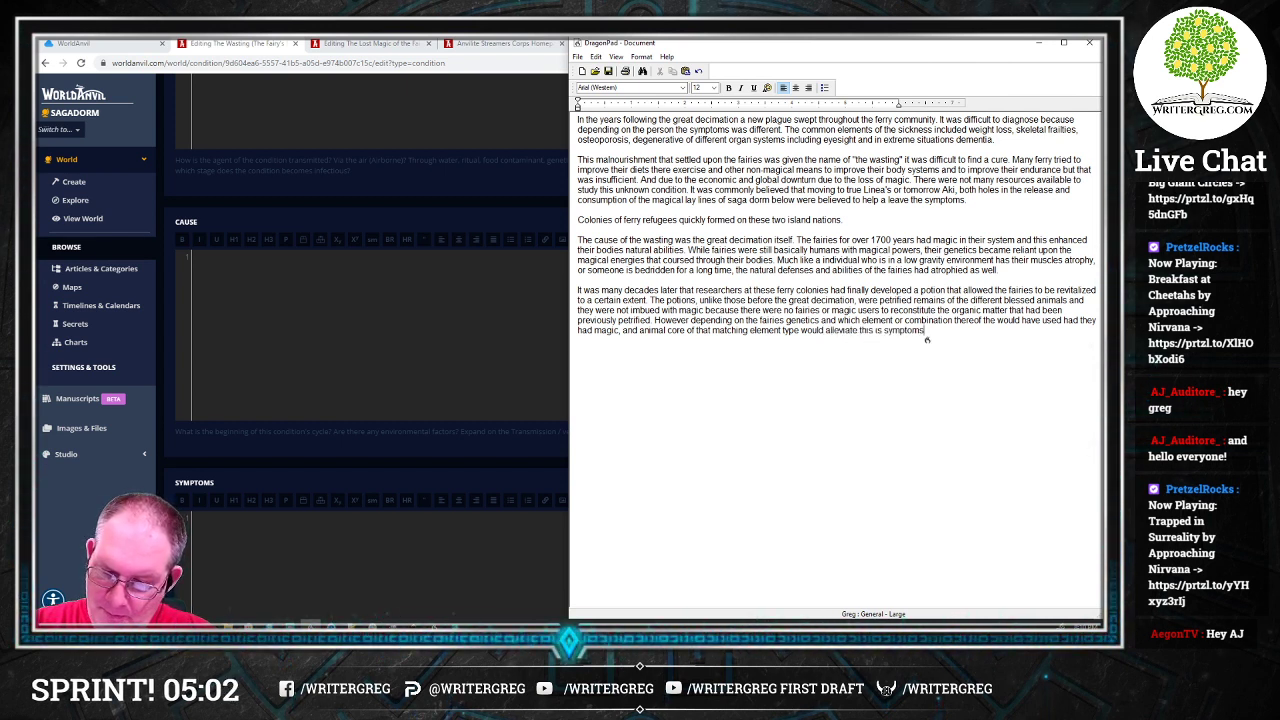
{"action": "type", "text": "."}
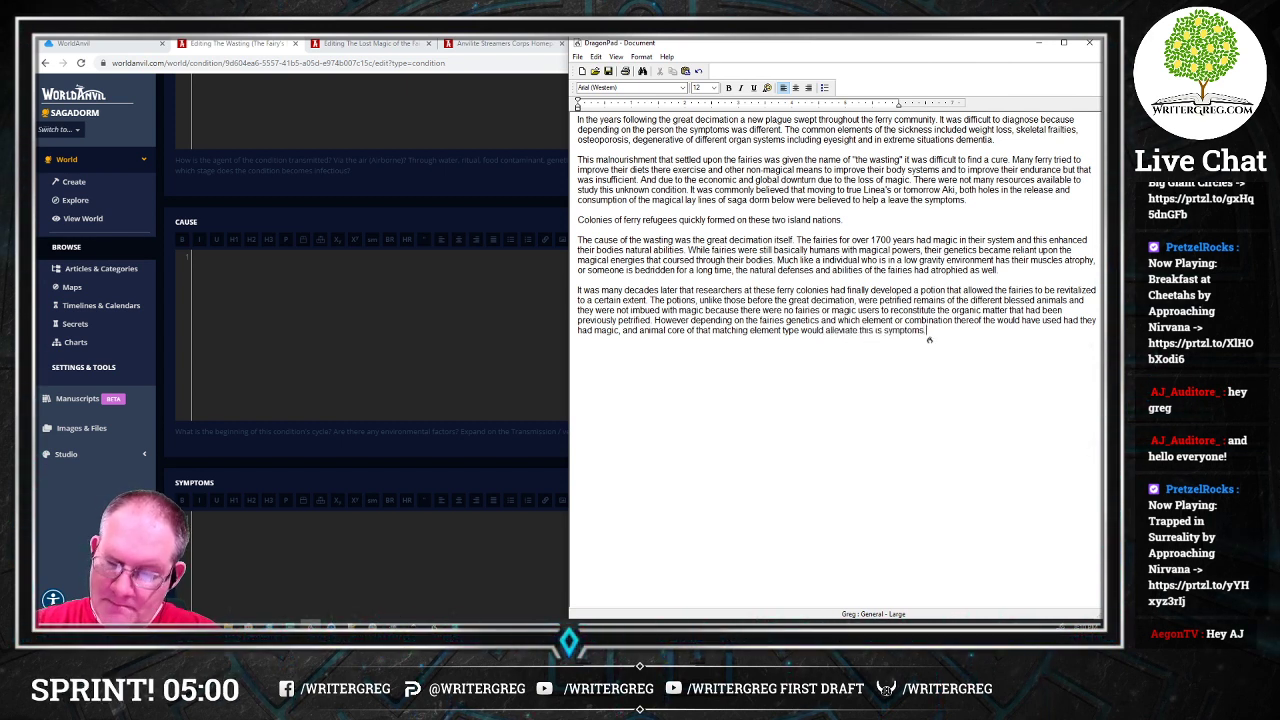
Step: Start a new paragraph with "As the discovery of these minerals that could be consumed by the former fairies spread throughout the world"
{"action": "key", "text": "Return"}
{"action": "key", "text": "Return"}
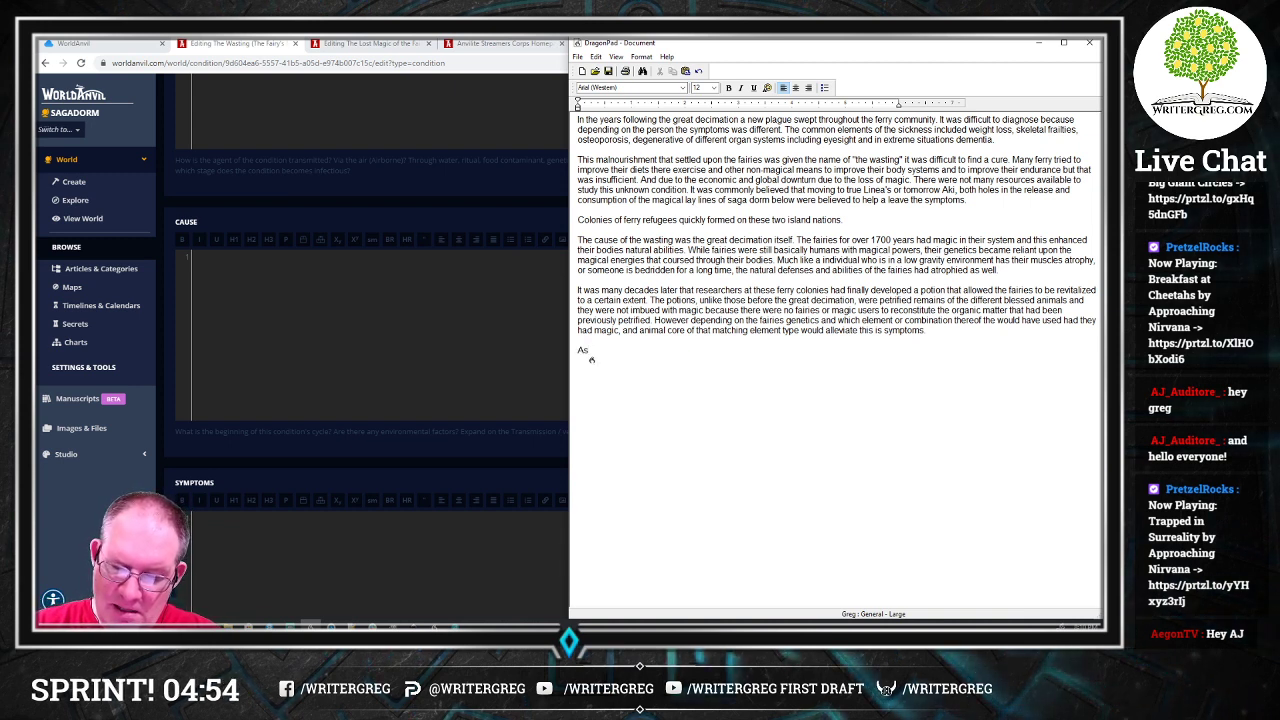
{"action": "type", "text": "As"}
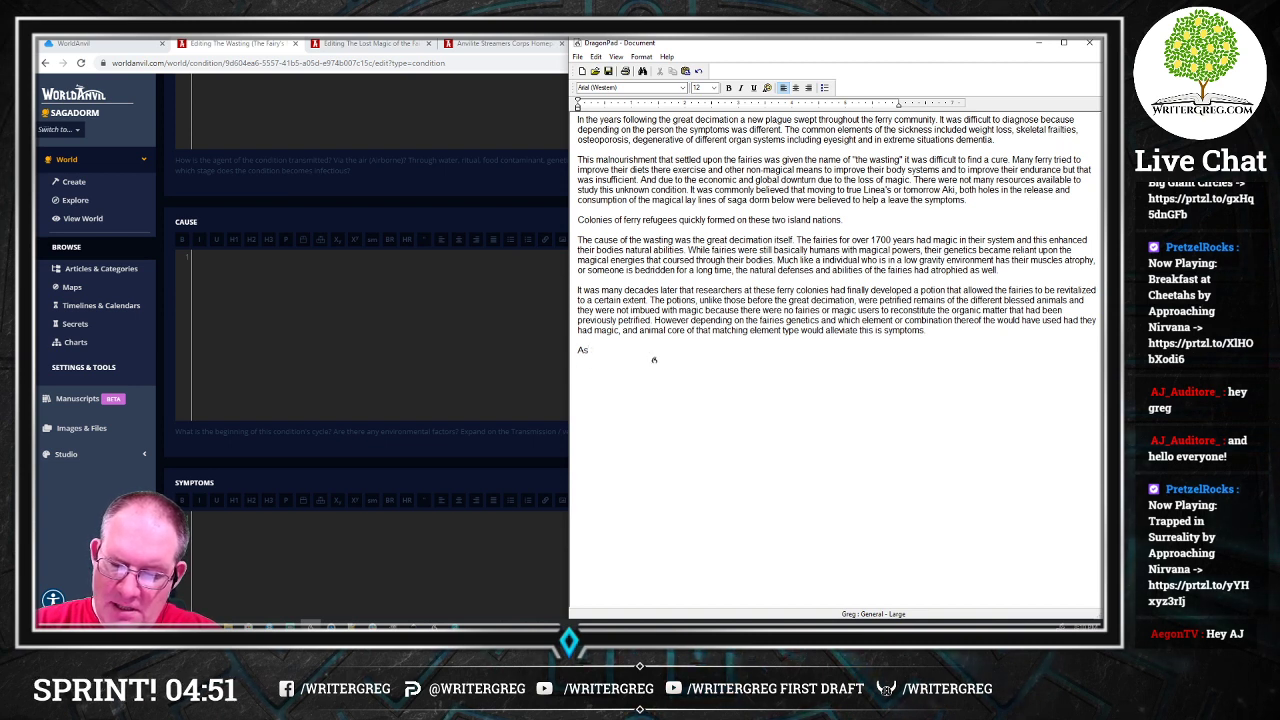
{"action": "type", "text": " the discovery of"}
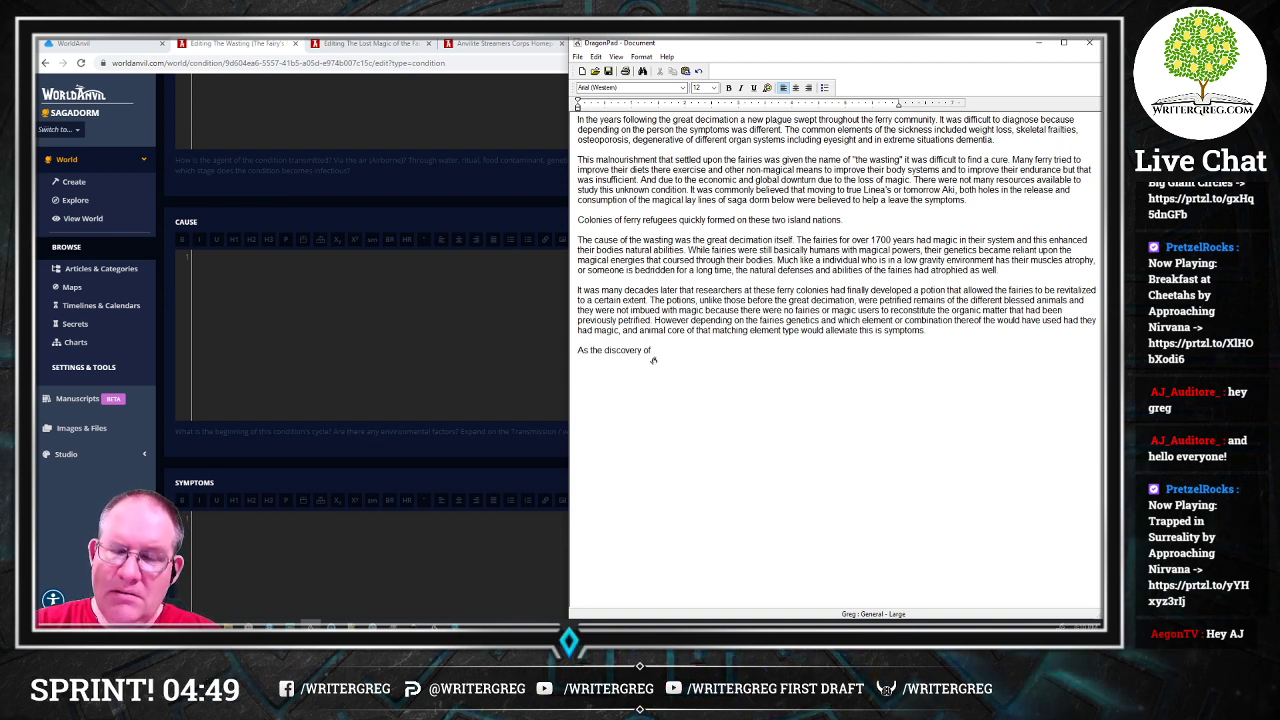
{"action": "type", "text": " these minerals"}
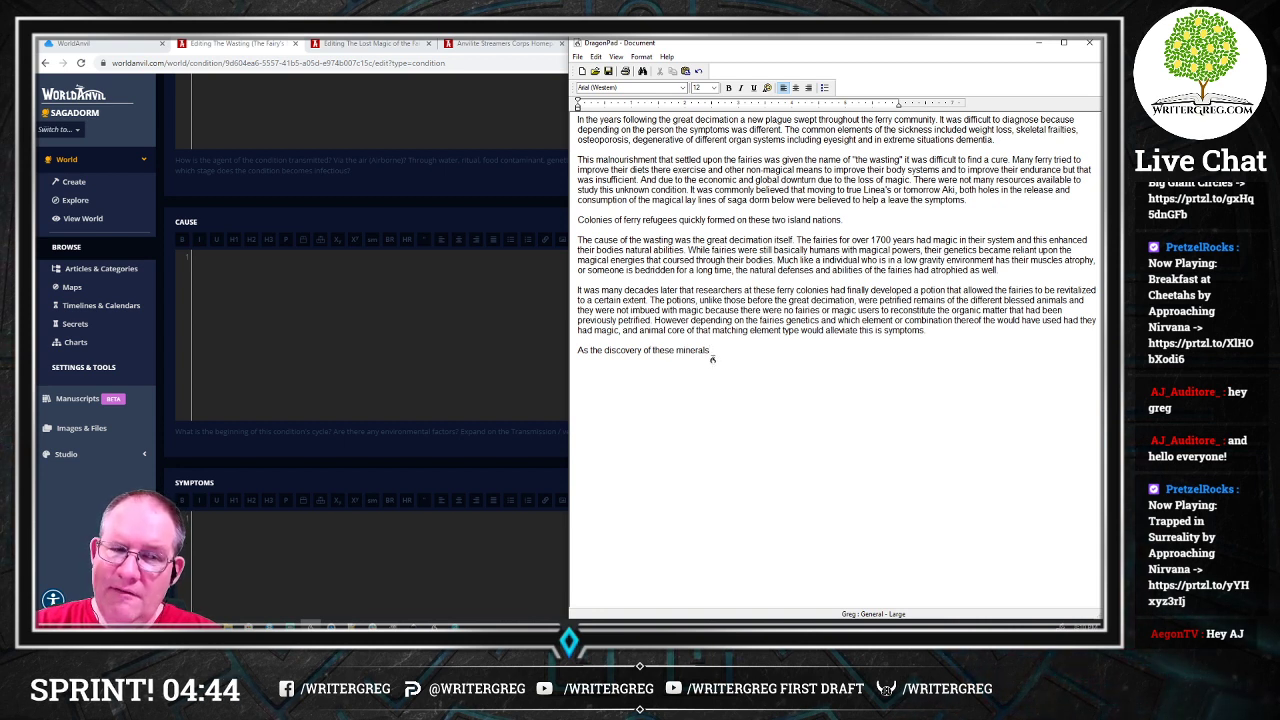
{"action": "type", "text": " that could be consumed by the fairies"}
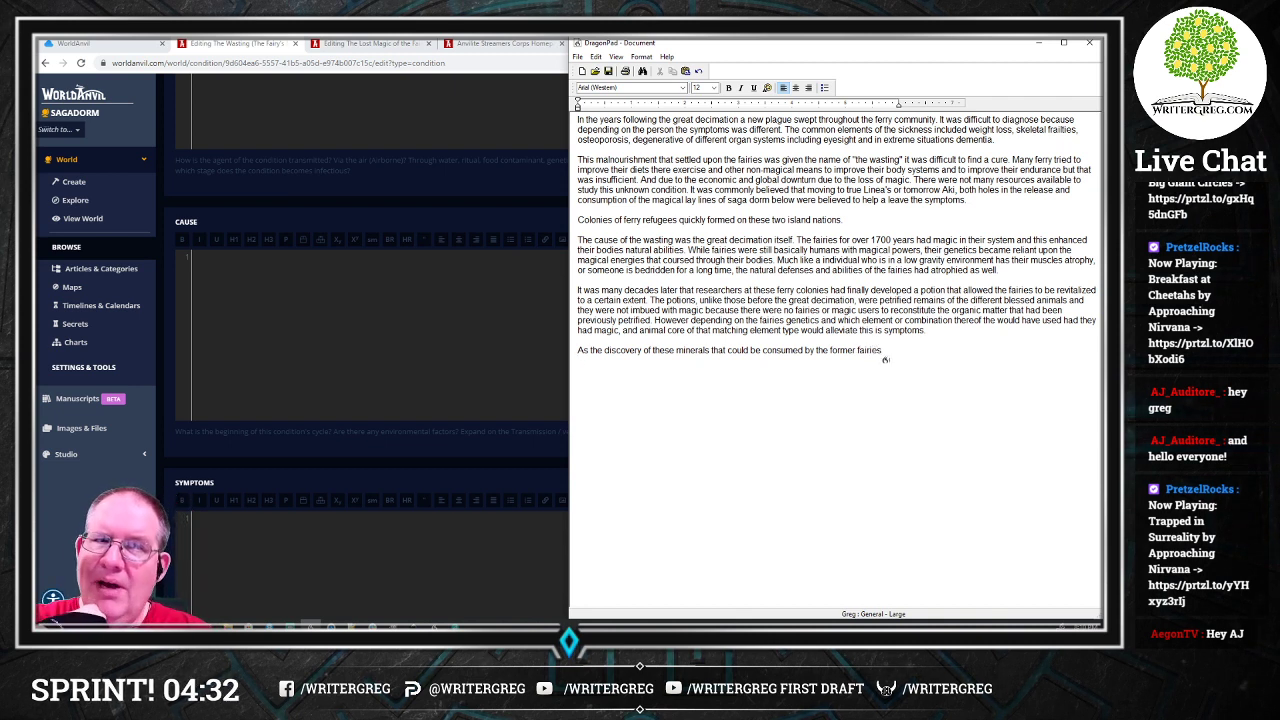
{"action": "type", "text": "spread throughout the world"}
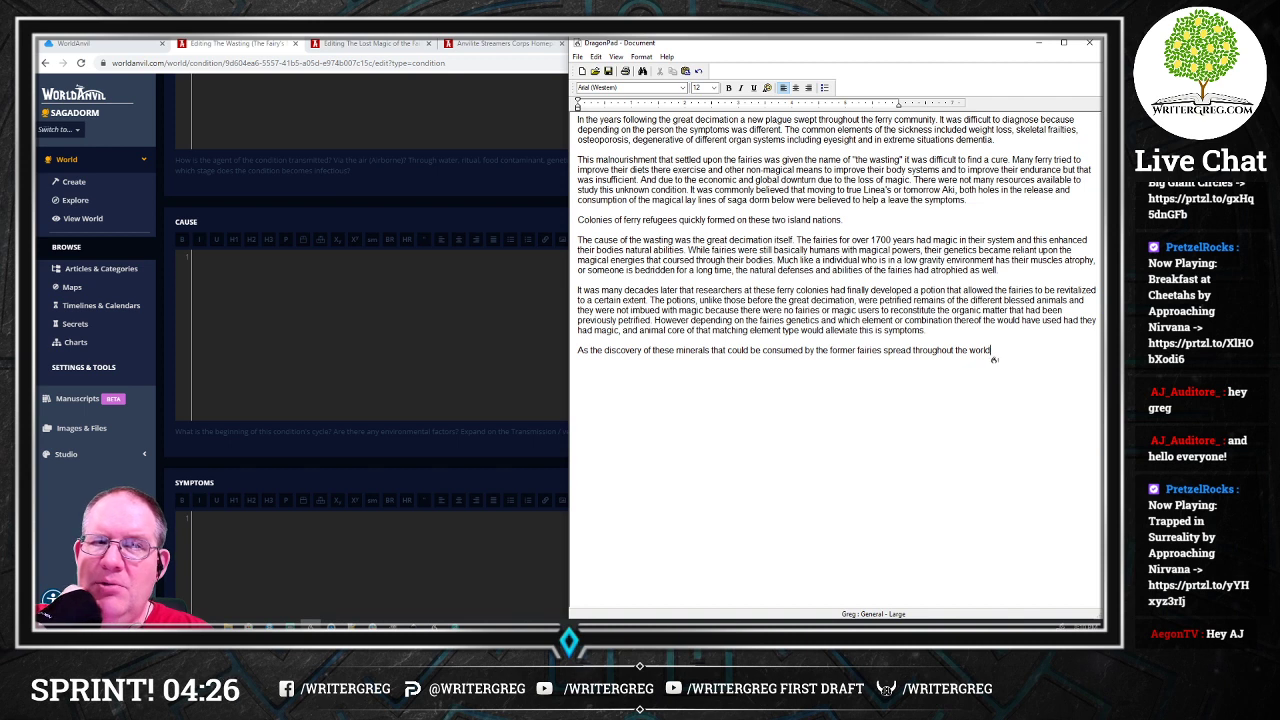
Step: Finish the minerals sentence with ", fairies were now able to have equivalent health and vitality as the humans."
{"action": "type", "text": ", fairies were now able to"}
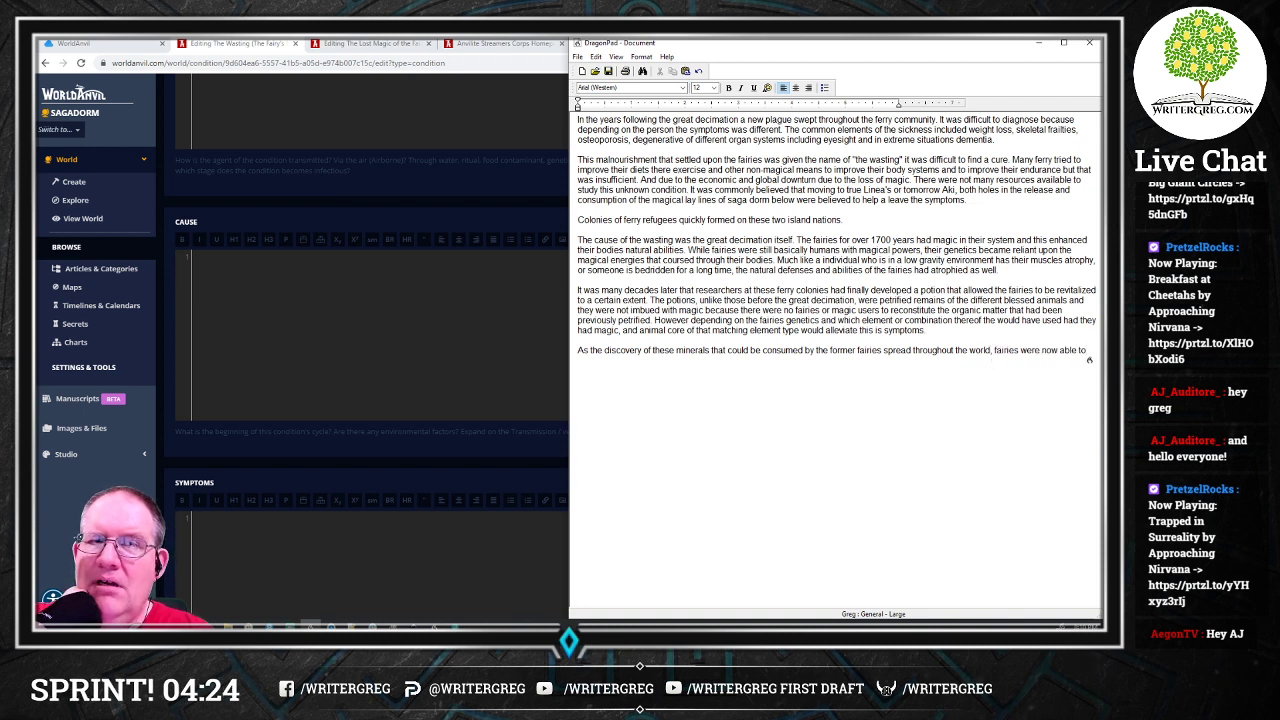
{"action": "type", "text": " have"}
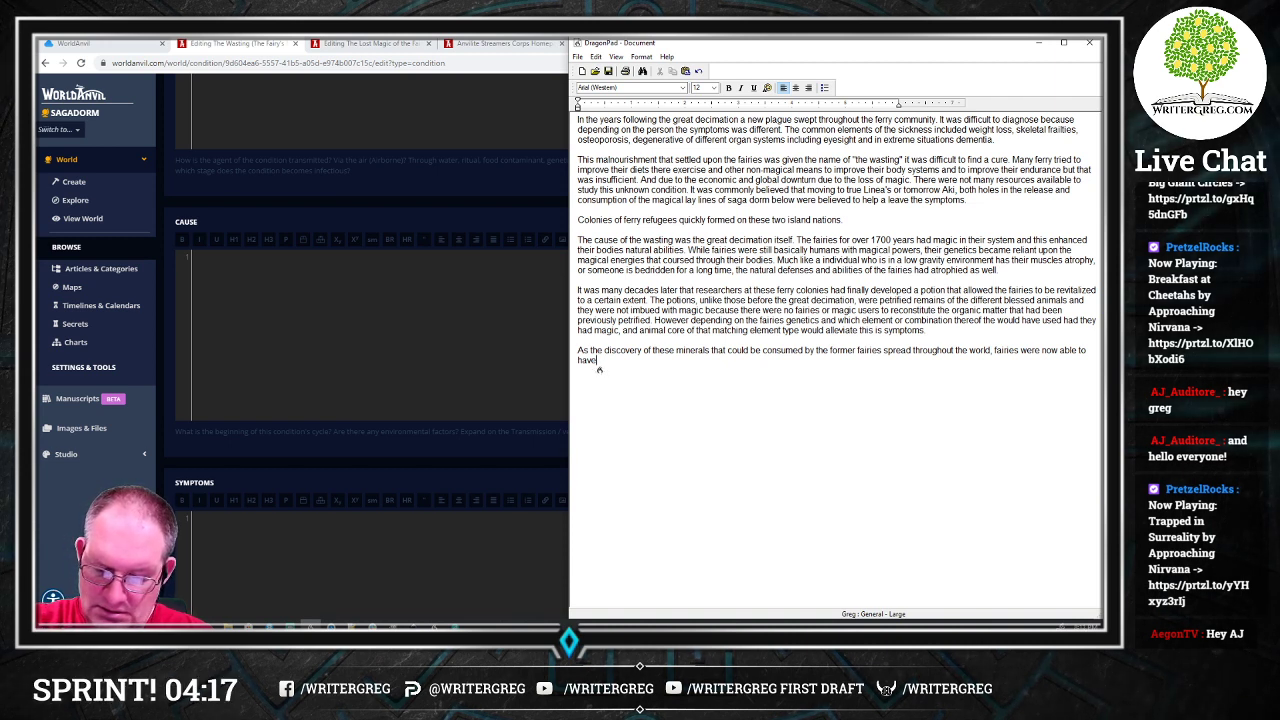
{"action": "type", "text": "equivalent health and vitality as the humans."}
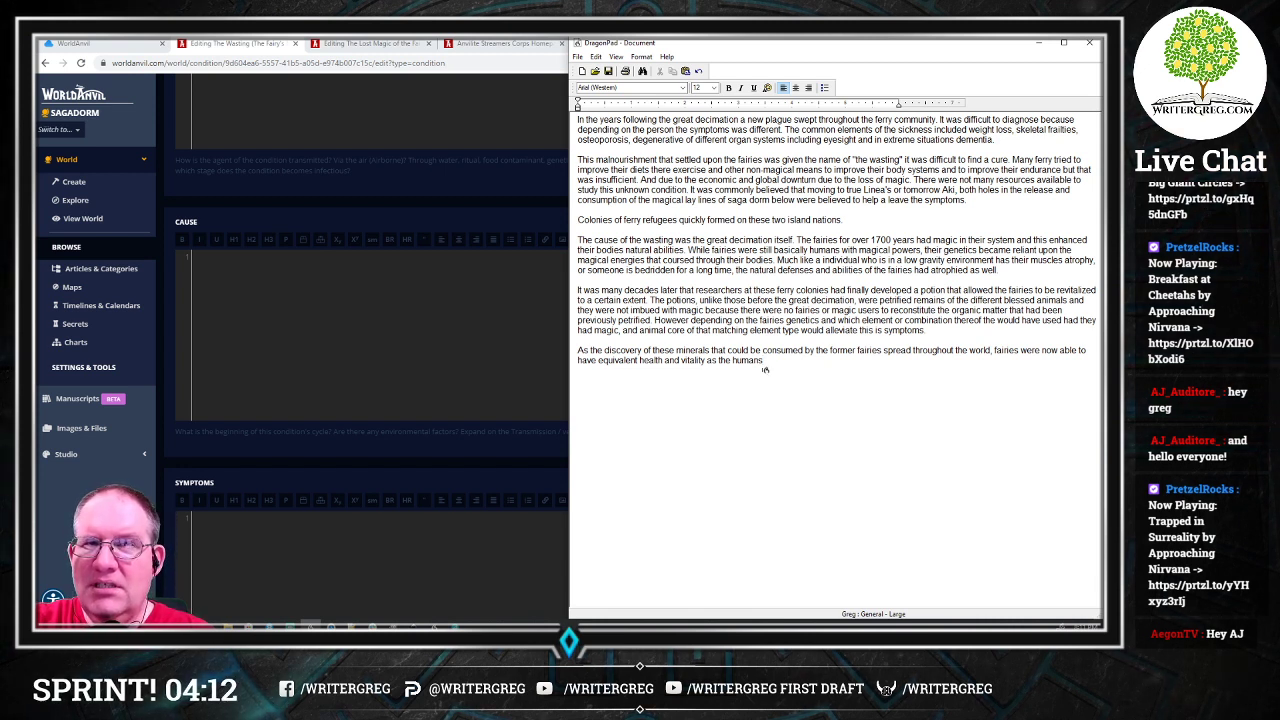
Step: Add the sentence "However the wasting was never cured" at the end of the minerals paragraph
{"action": "type", "text": " However the wasting was never removed"}
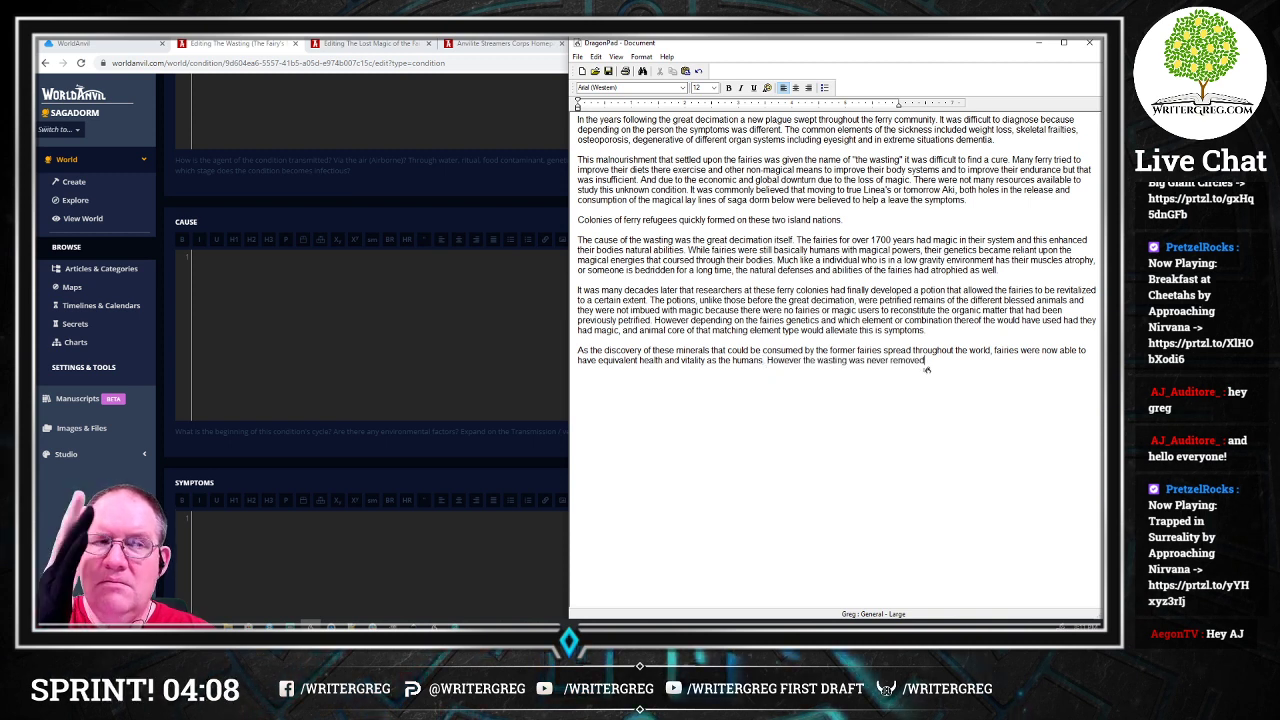
{"action": "type", "text": " from the"}
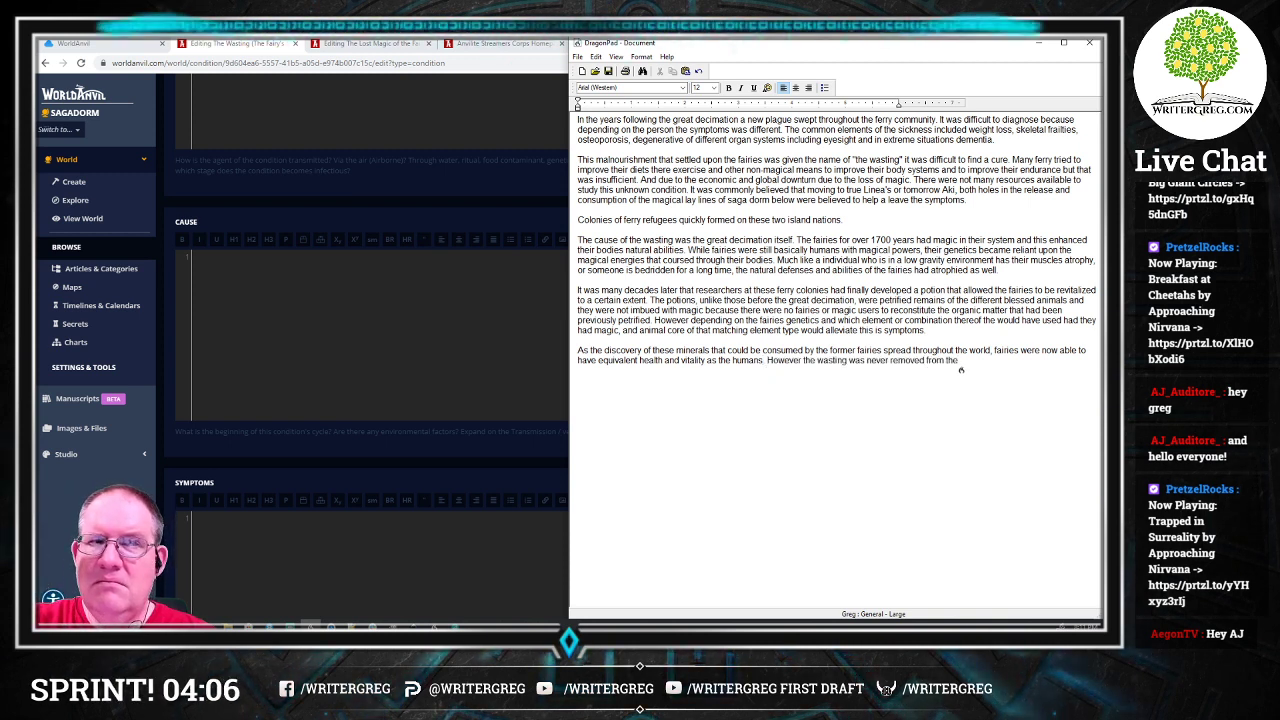
{"action": "key", "text": "BackSpace"}
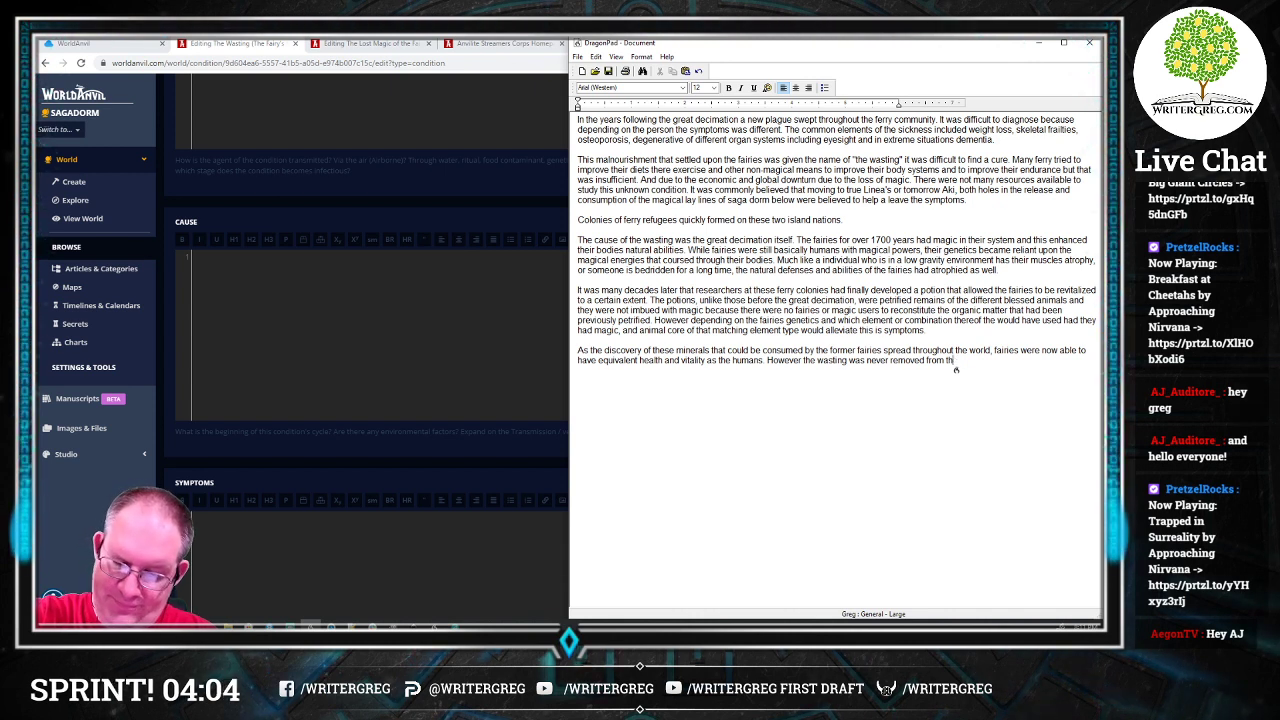
{"action": "key", "text": "BackSpace"}
{"action": "key", "text": "BackSpace"}
{"action": "key", "text": "BackSpace"}
{"action": "key", "text": "BackSpace"}
{"action": "key", "text": "BackSpace"}
{"action": "key", "text": "BackSpace"}
{"action": "key", "text": "BackSpace"}
{"action": "key", "text": "BackSpace"}
{"action": "key", "text": "BackSpace"}
{"action": "key", "text": "BackSpace"}
{"action": "type", "text": "ured."}
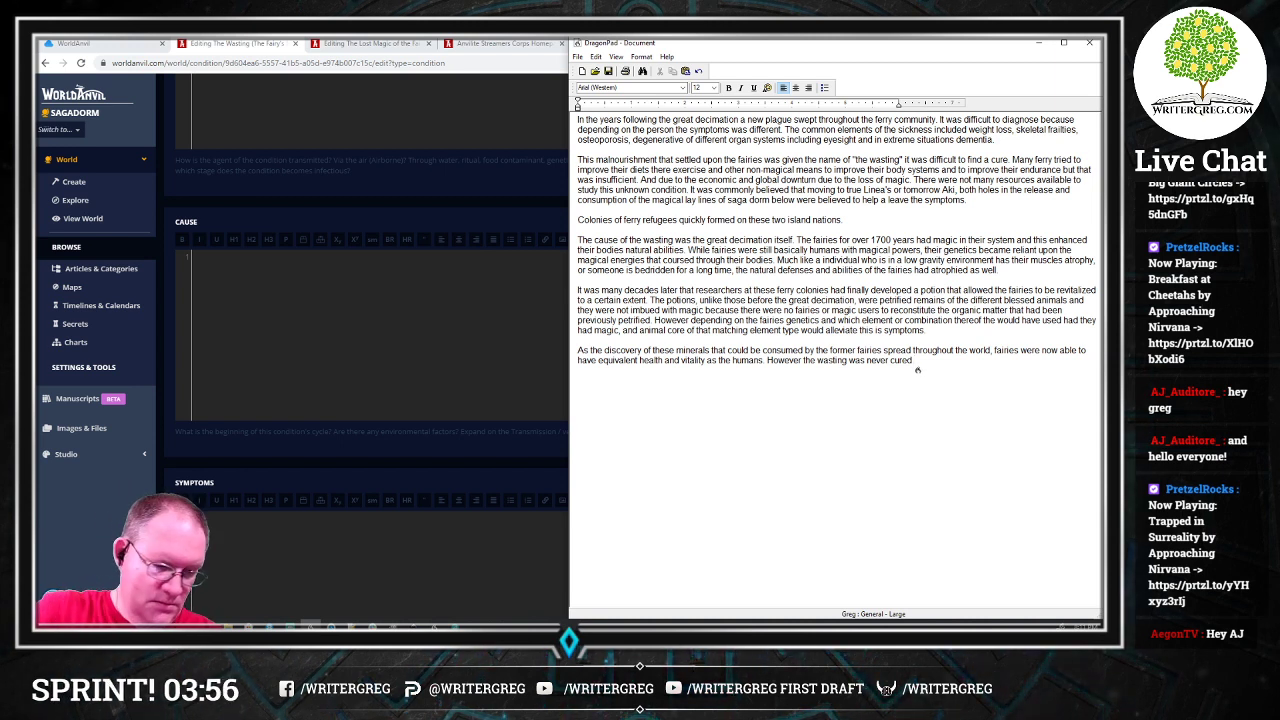
Step: Switch to the World Anvil condition form in the browser and review its remaining sections and prompts, from Symptoms through History
{"action": "key", "text": "alt+Tab"}
{"action": "scroll", "coordinate": [917, 370], "scroll_direction": "down", "scroll_amount": 4}
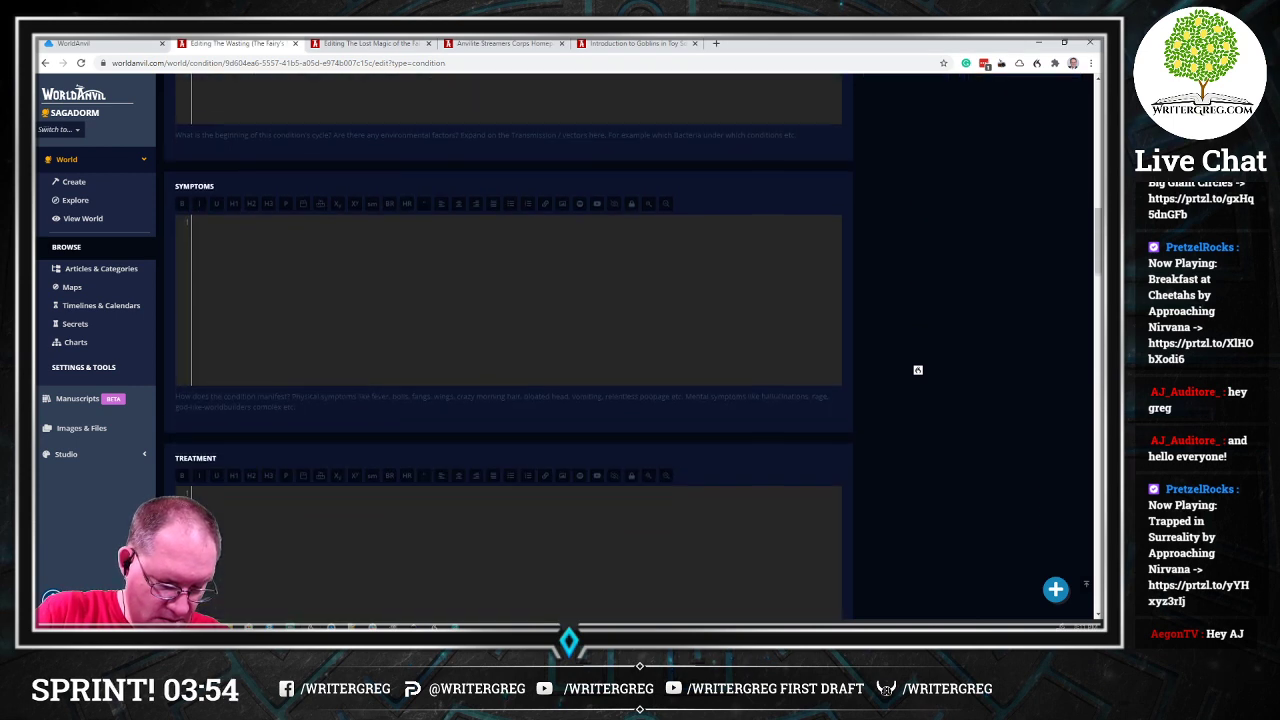
{"action": "scroll", "coordinate": [917, 370], "scroll_direction": "down", "scroll_amount": 5}
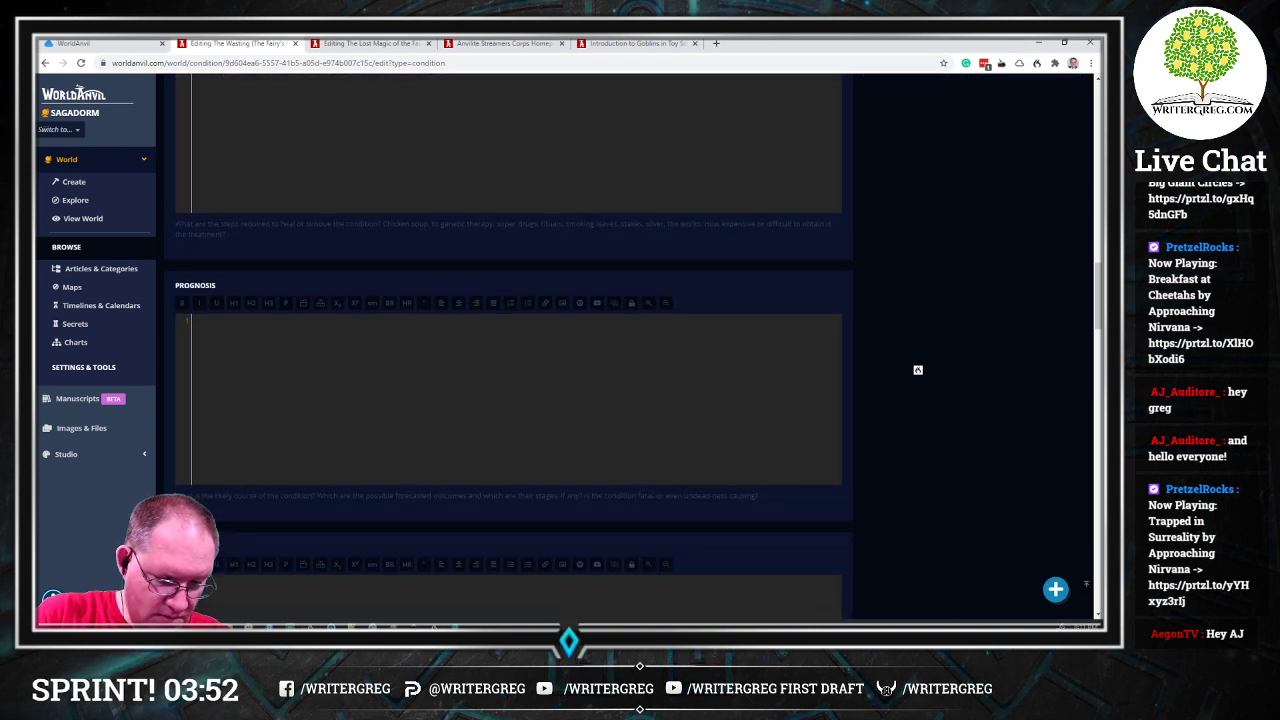
{"action": "scroll", "coordinate": [917, 370], "scroll_direction": "down", "scroll_amount": 1}
{"action": "scroll", "coordinate": [917, 370], "scroll_direction": "down", "scroll_amount": 5}
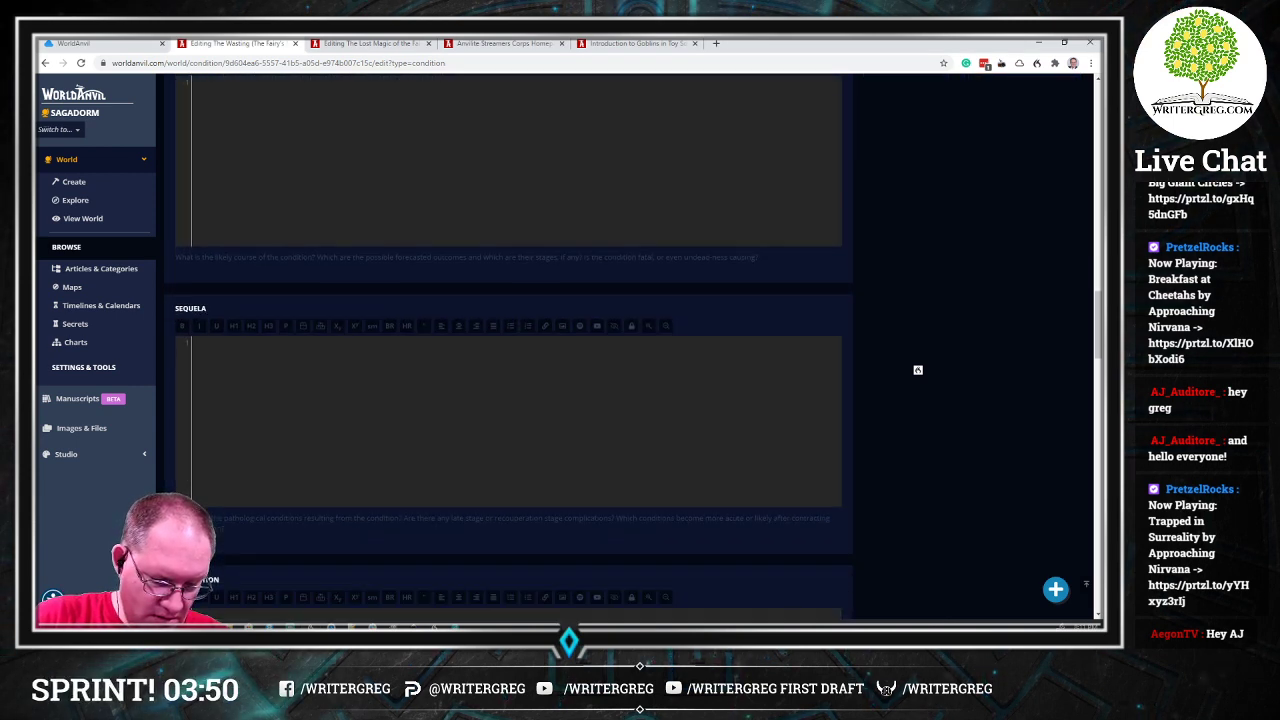
{"action": "scroll", "coordinate": [917, 370], "scroll_direction": "down", "scroll_amount": 3}
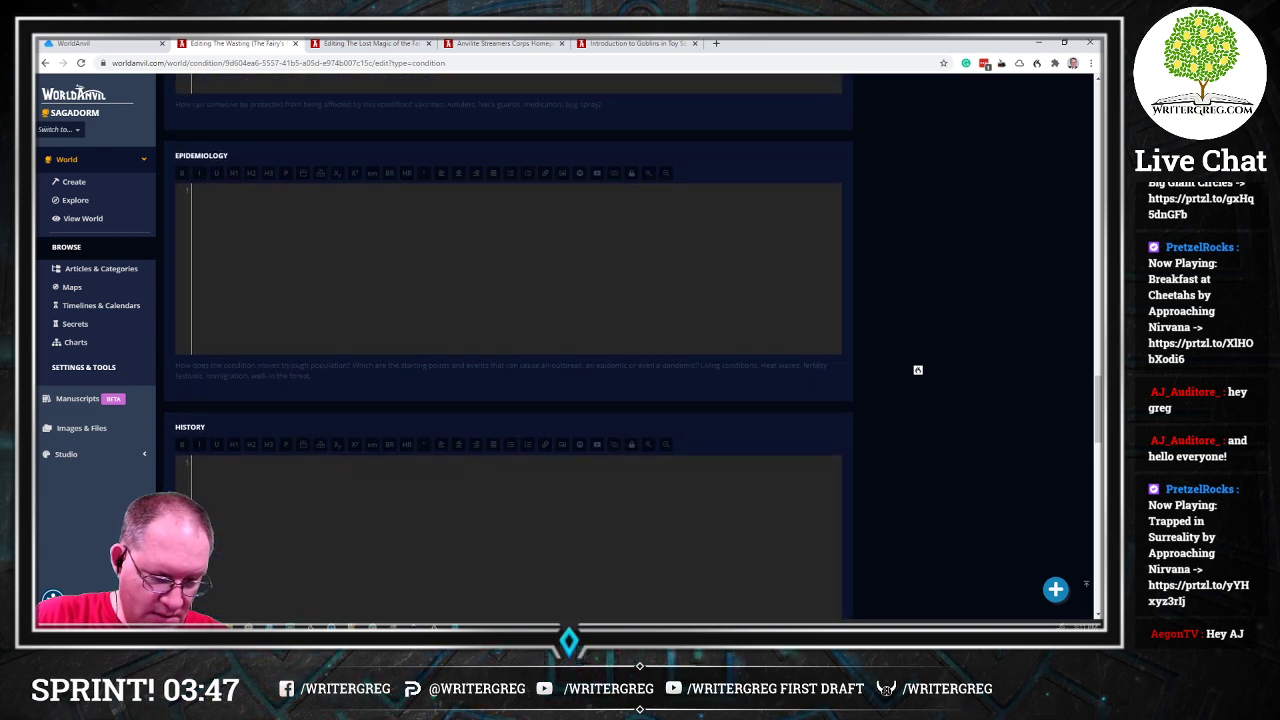
Step: In DragonPad, begin a paragraph: "In society, the the birth of a fairy child was considered one of the greatest blessings to the family before the great decimation"
{"action": "key", "text": "alt+Tab"}
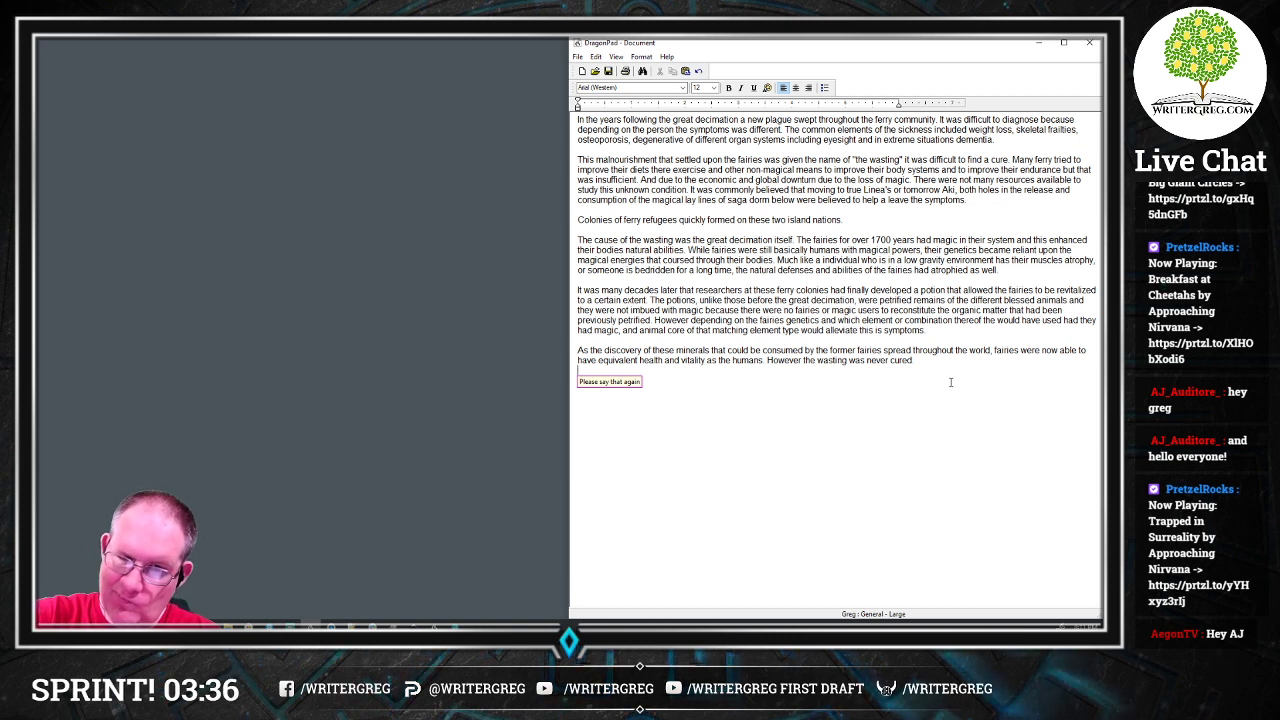
{"action": "key", "text": "Return"}
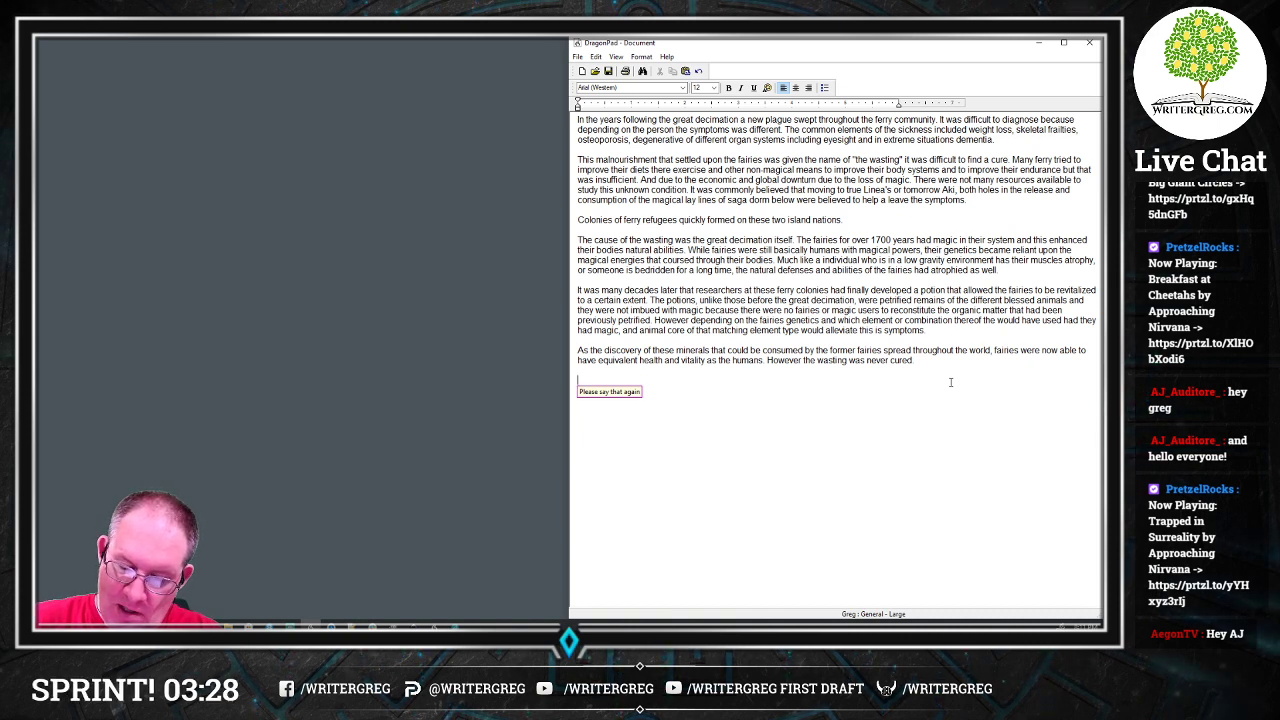
{"action": "type", "text": "In society"}
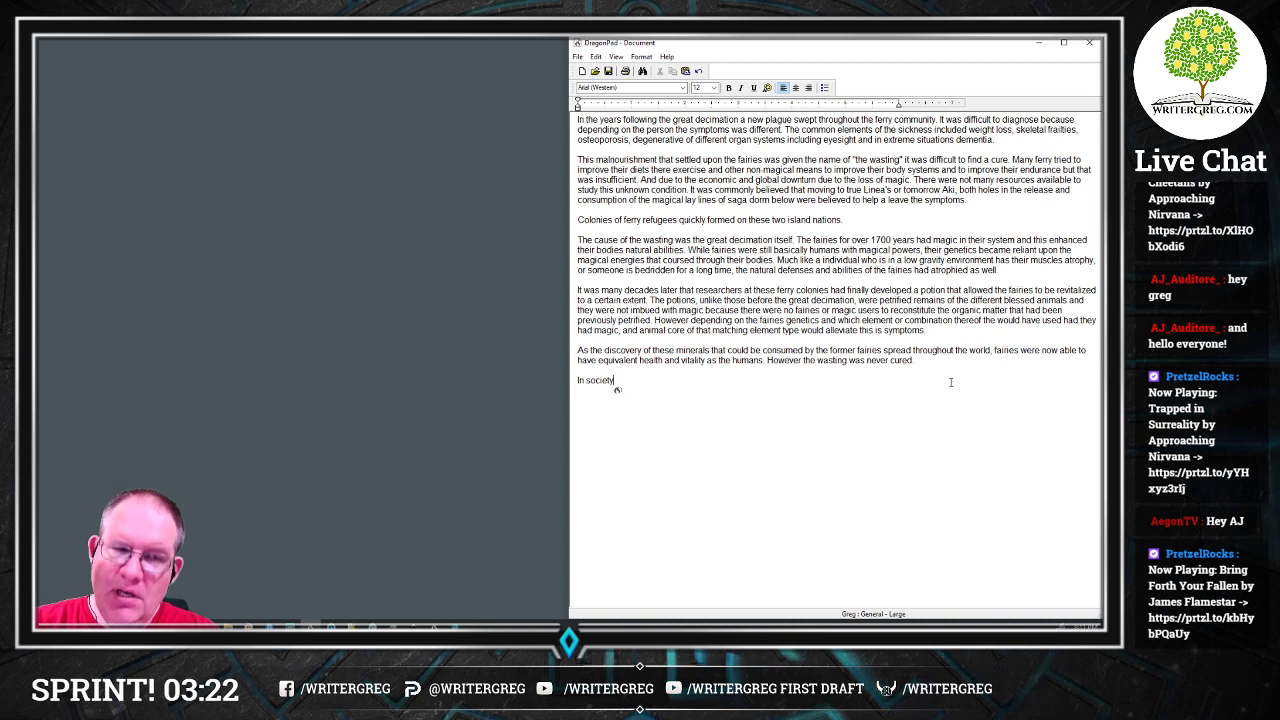
{"action": "type", "text": ", the"}
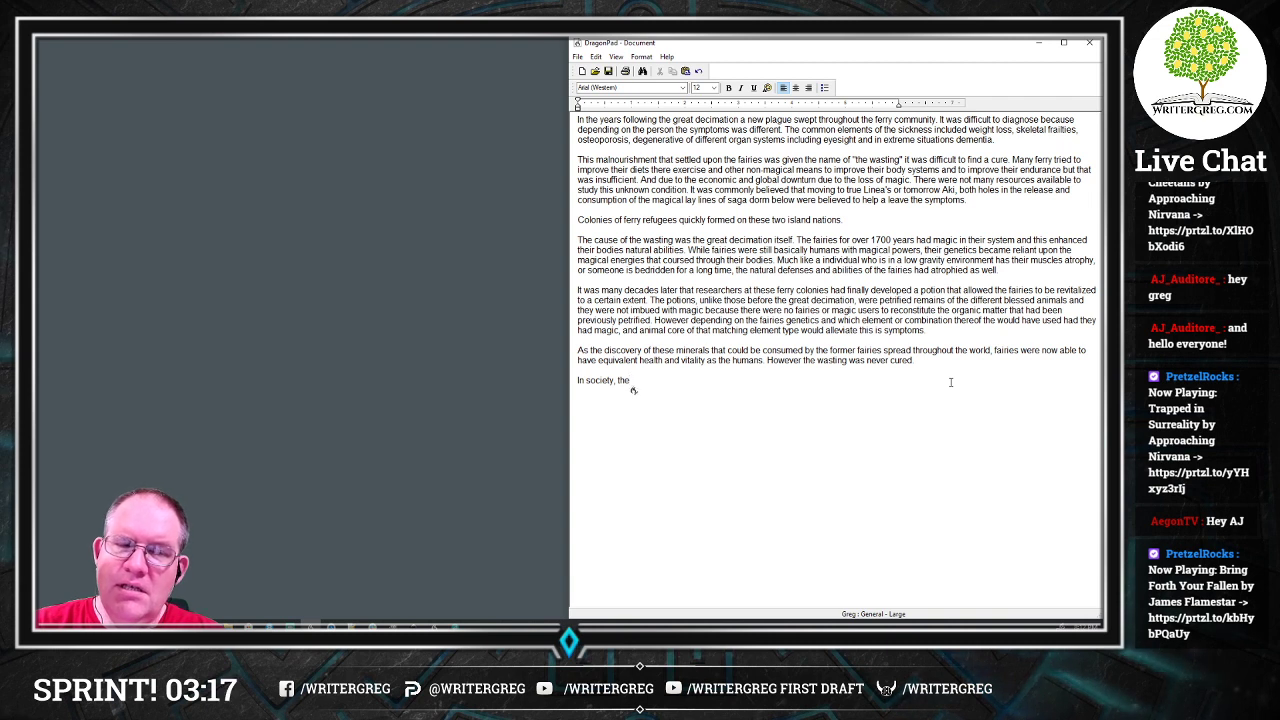
{"action": "type", "text": " the birth of a fairy child was considered"}
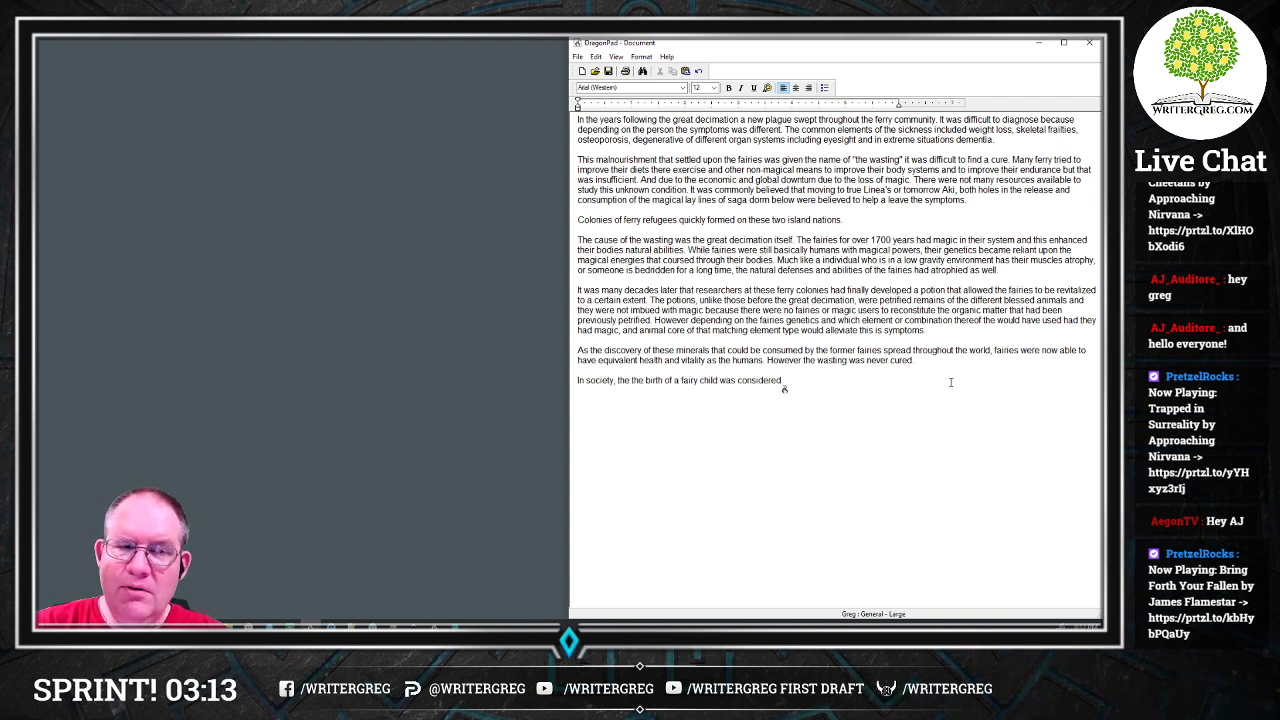
{"action": "type", "text": " one of the greatest blessings to the family before the great decimation"}
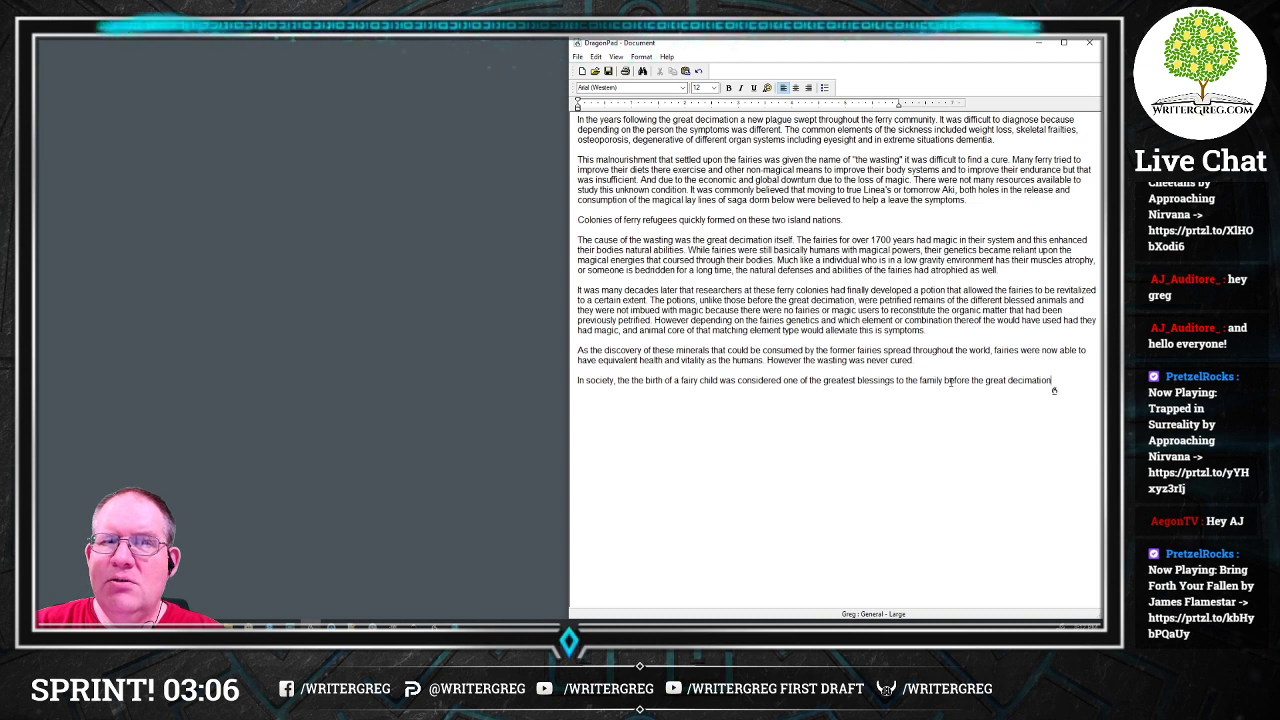
Step: Continue the paragraph with "Afterwards, it became a source of difficulty and anguish because they knew the difficult life that the child would have throughout its life."
{"action": "type", "text": ". Afterwards, it became a source of difficulty and anguish"}
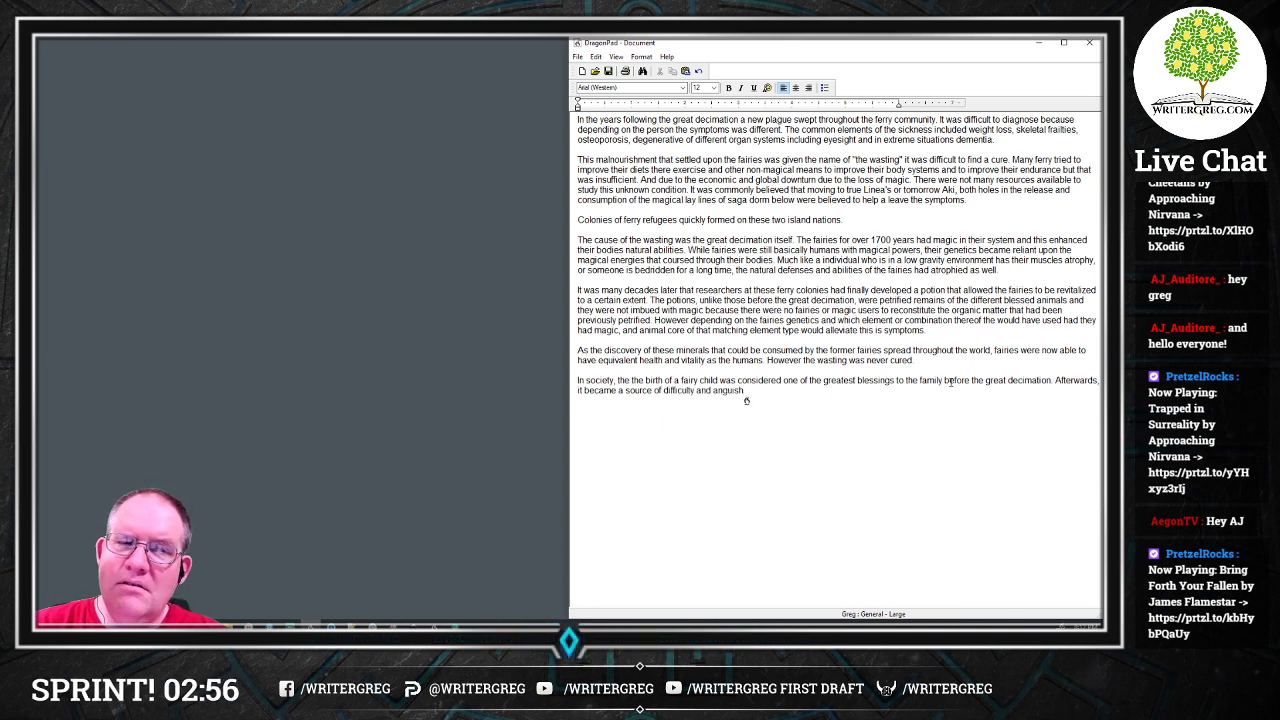
{"action": "type", "text": "because they knew the difficult life that the child would have"}
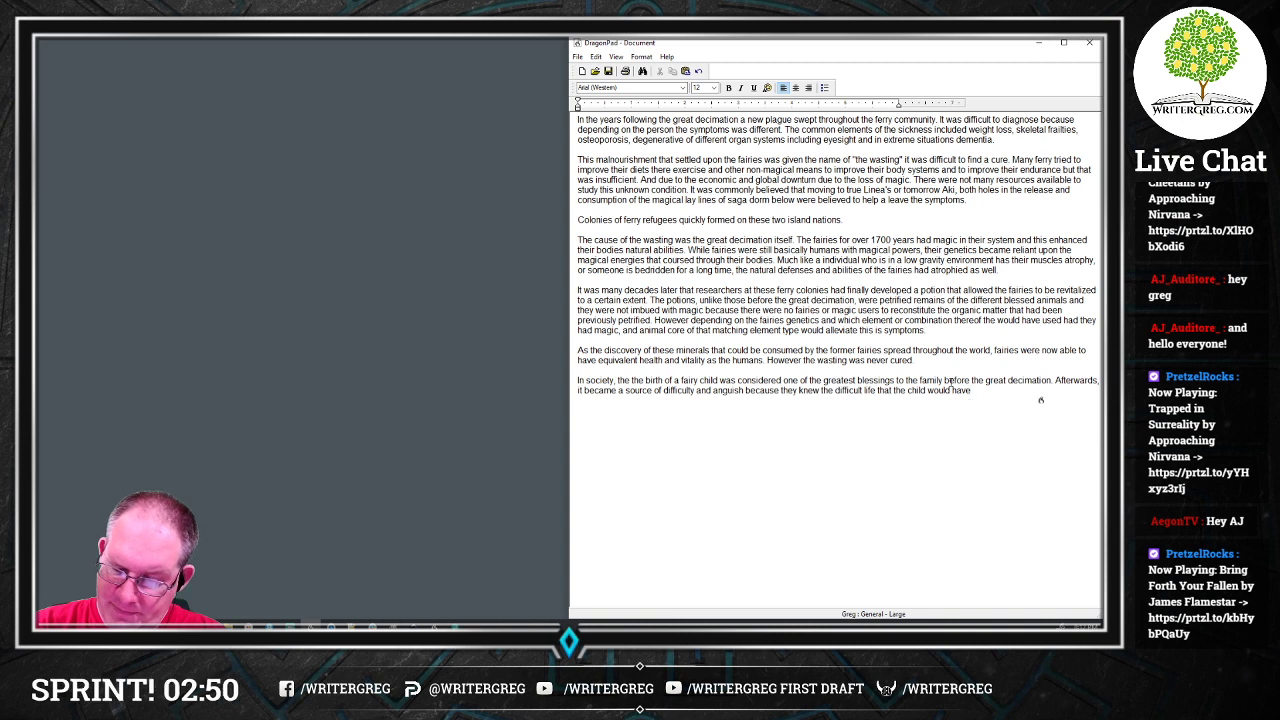
{"action": "type", "text": "."}
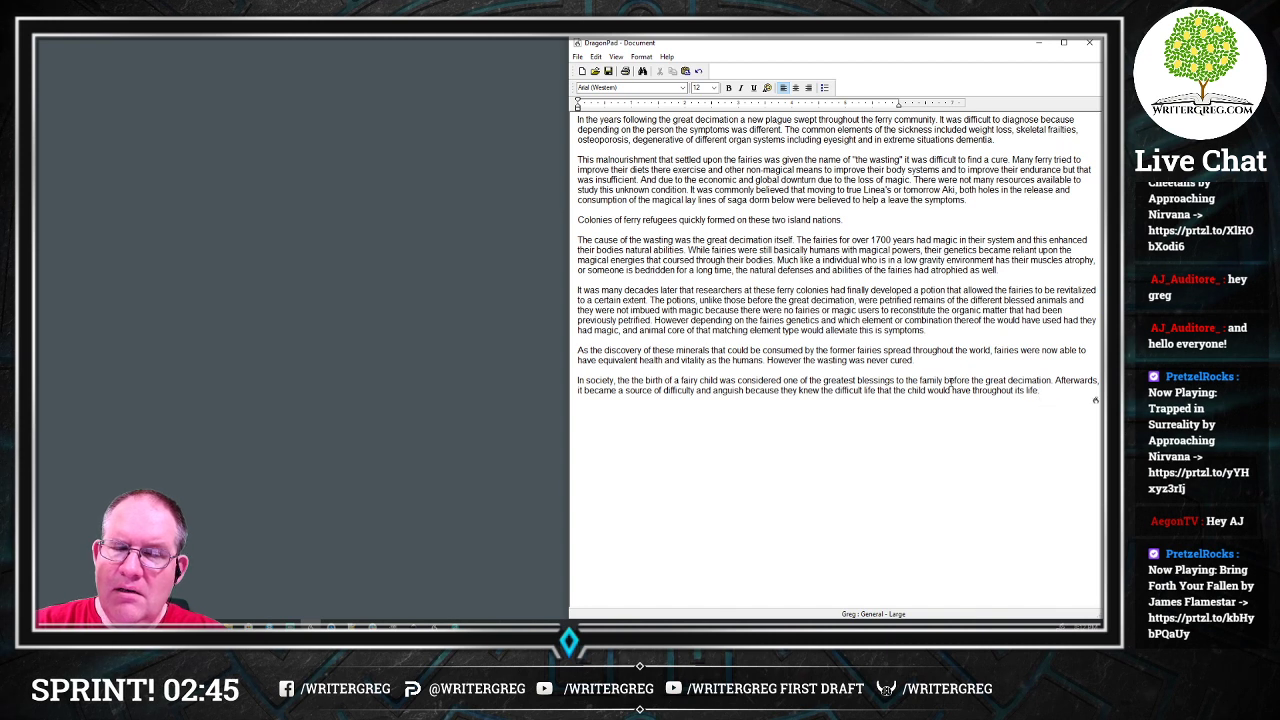
Step: Continue the society paragraph with "Charities and organizations were formed to help the ferry to survive"
{"action": "type", "text": " Charities and"}
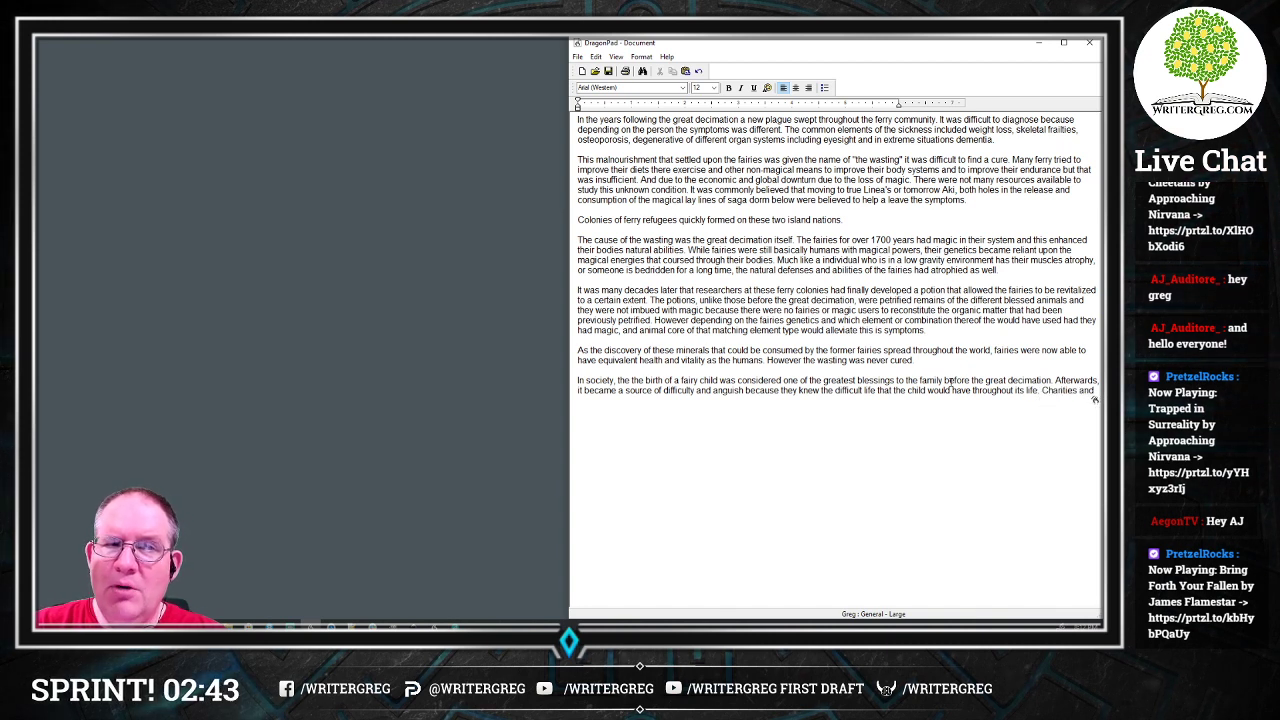
{"action": "type", "text": " organizations were formed"}
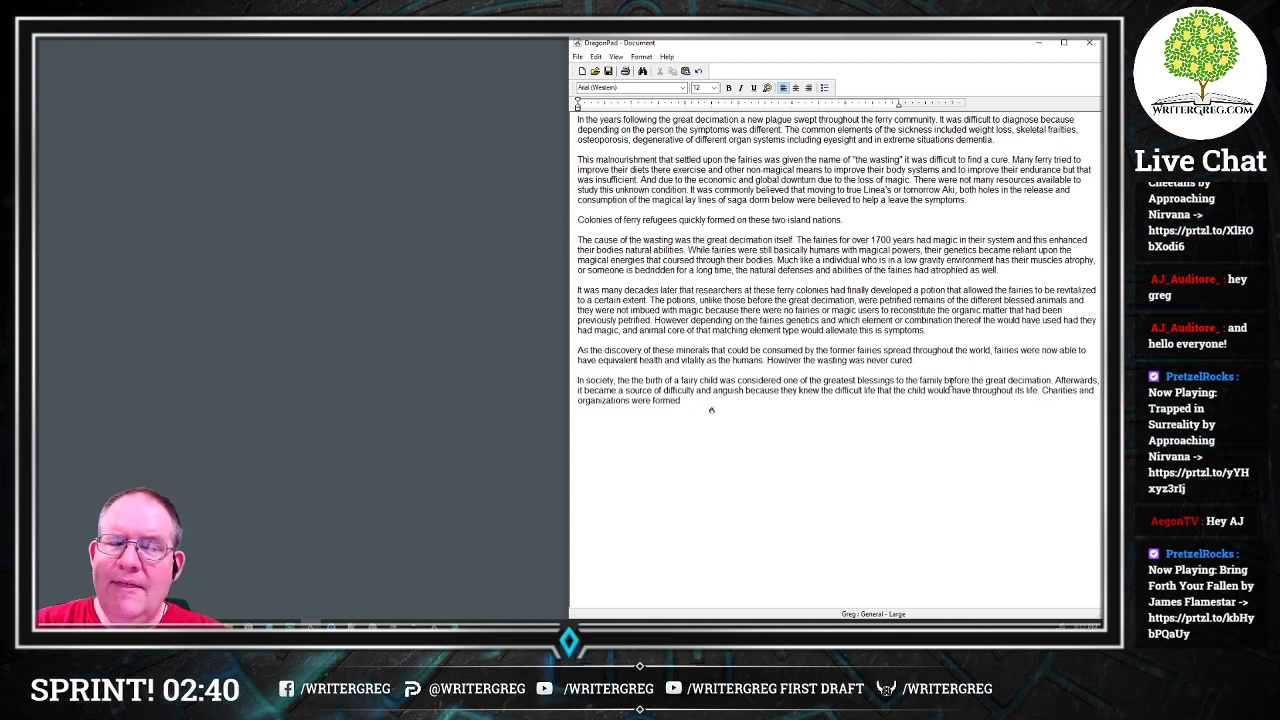
{"action": "type", "text": " to help the"}
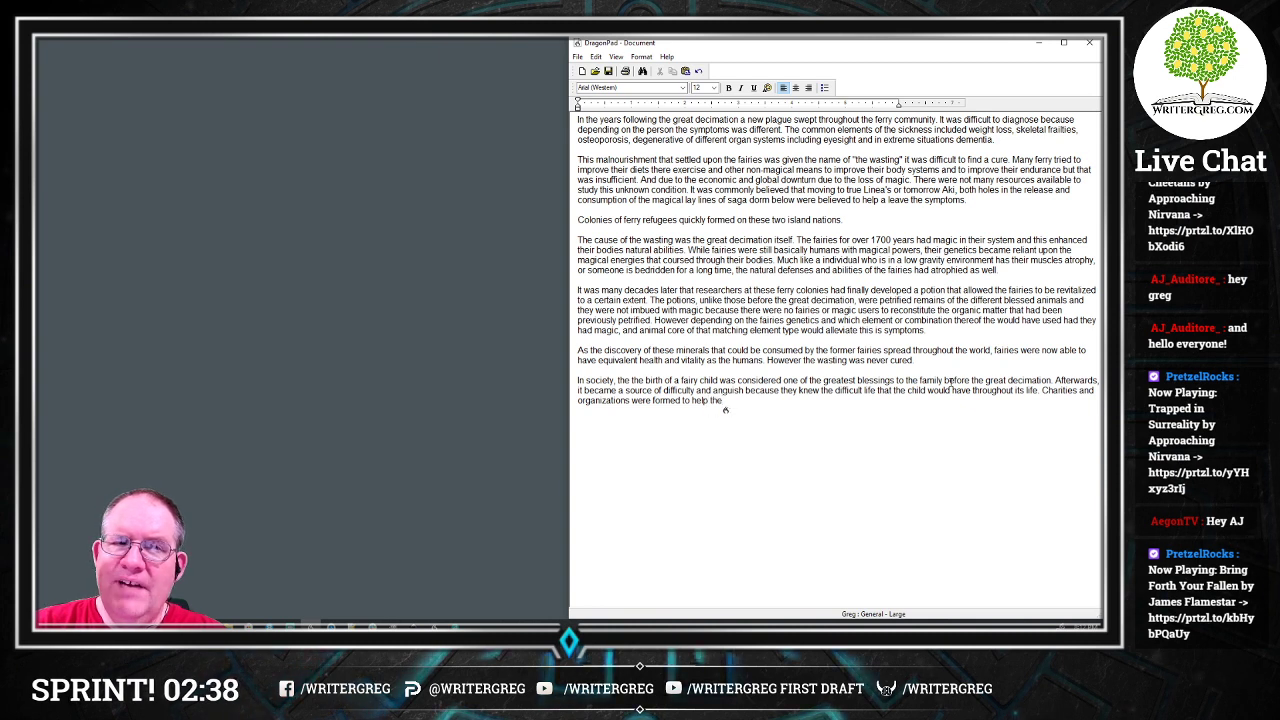
{"action": "type", "text": " ferry"}
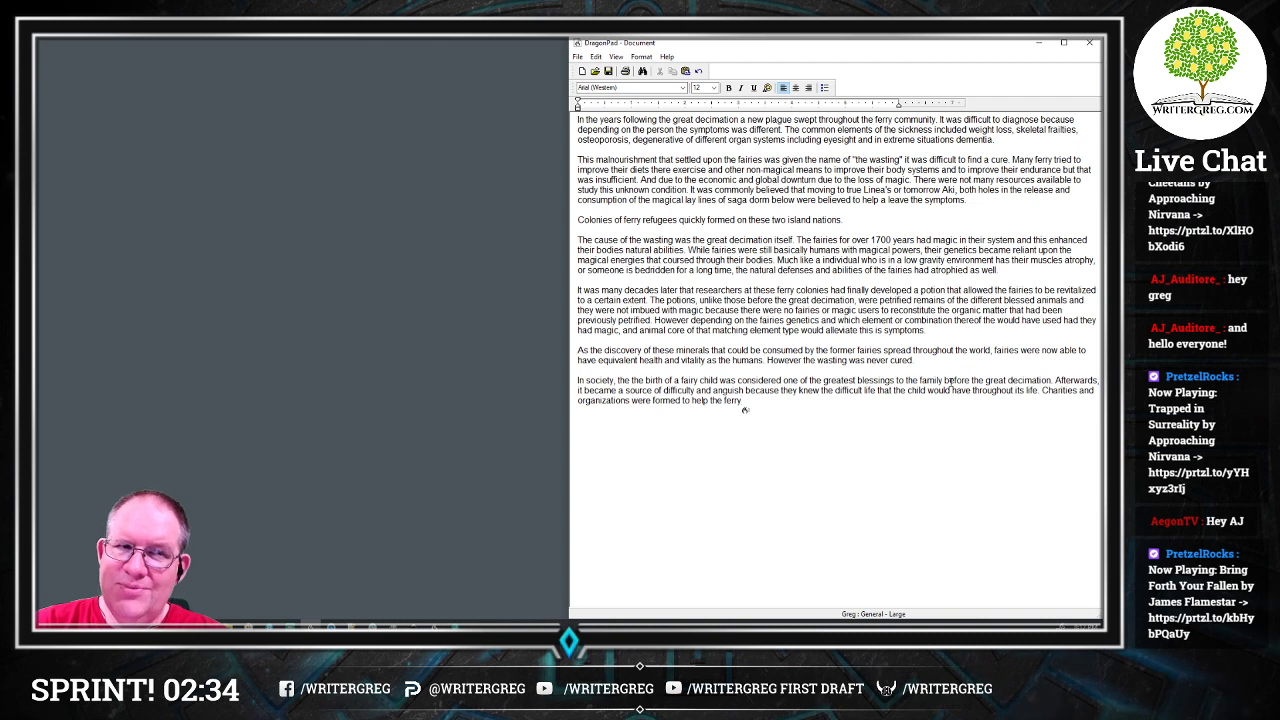
{"action": "type", "text": " to survive"}
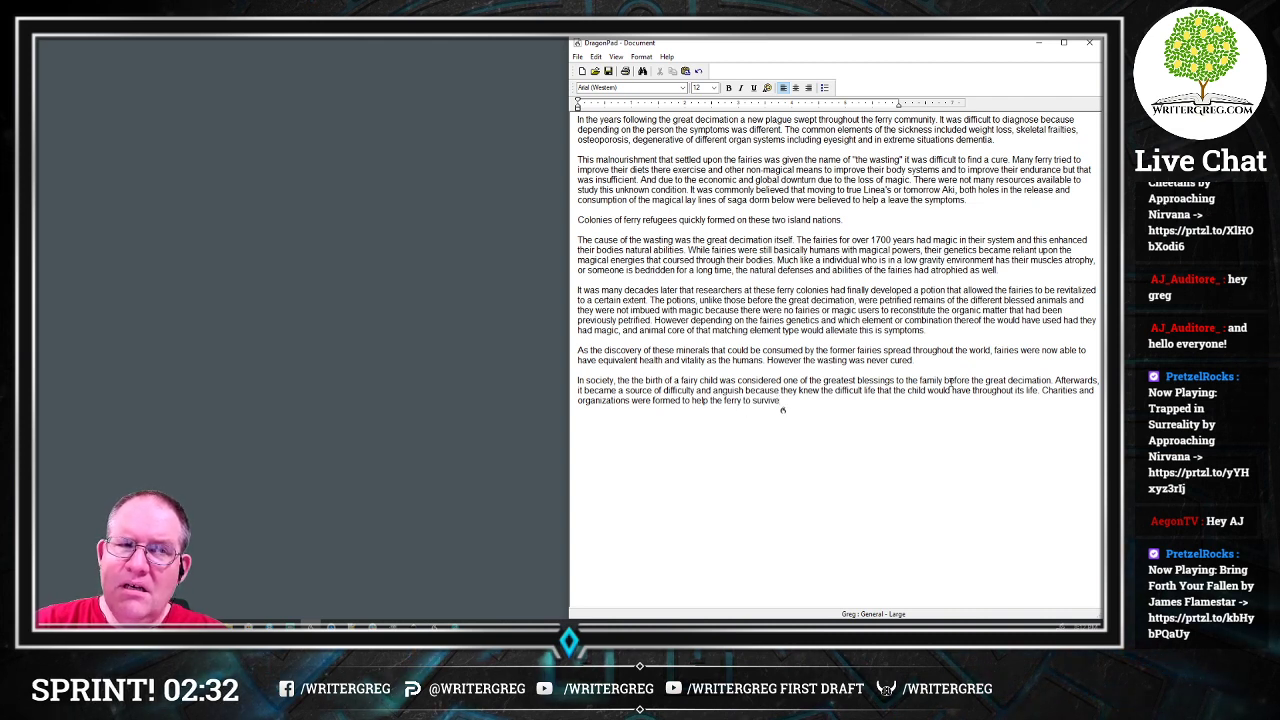
{"action": "type", "text": "."}
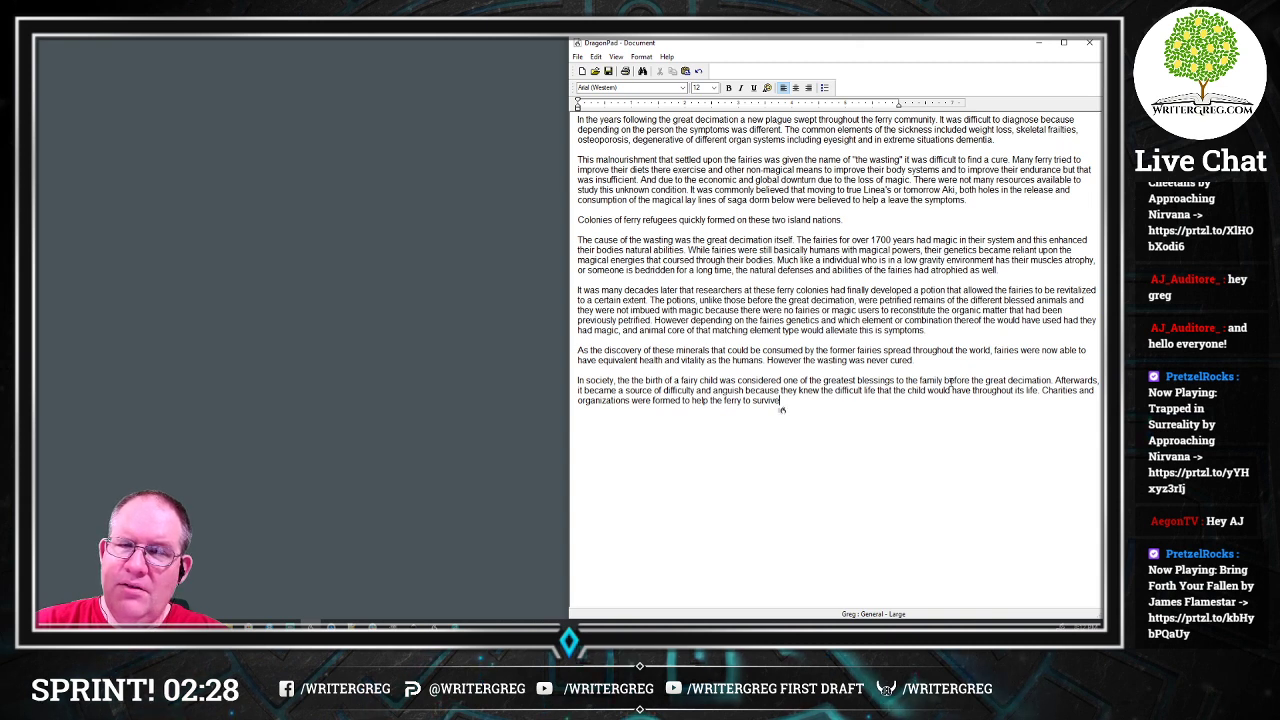
Step: Finish the charities sentence with "and maybe even thrive through therapeutics and the use of blessed minerals."
{"action": "type", "text": " and maybe even thrive through"}
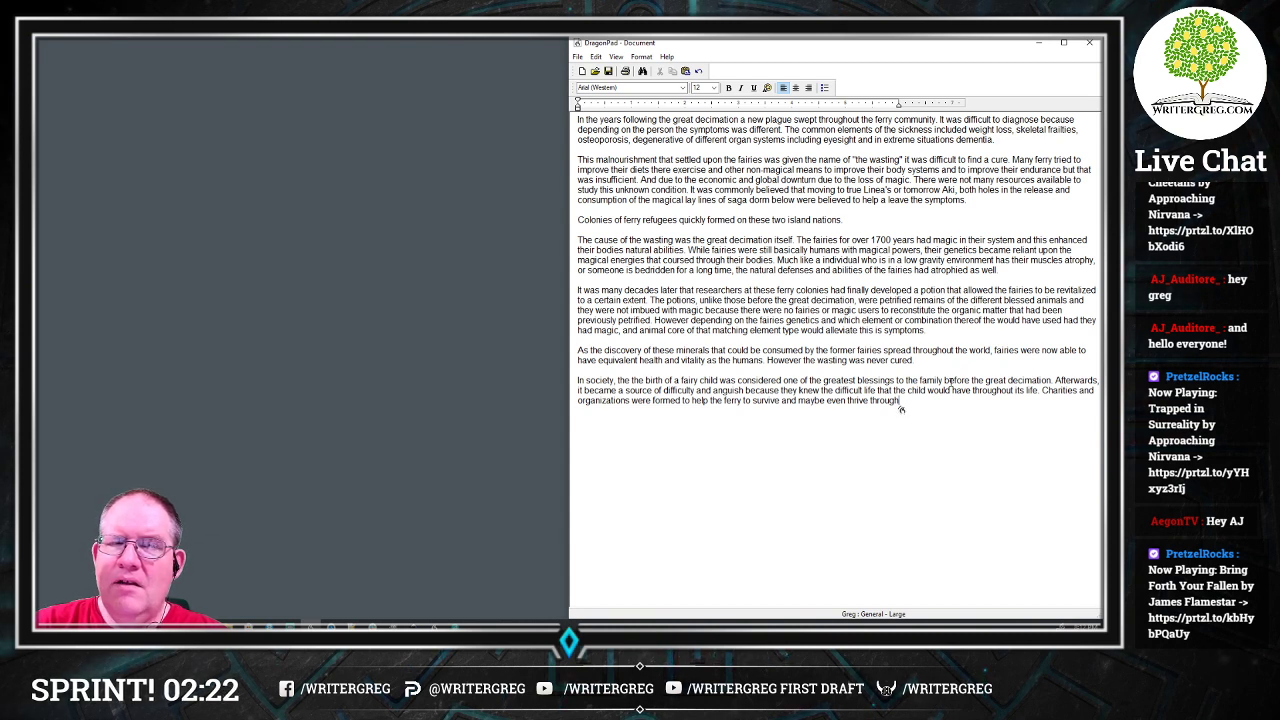
{"action": "type", "text": "therapeutics and the use of"}
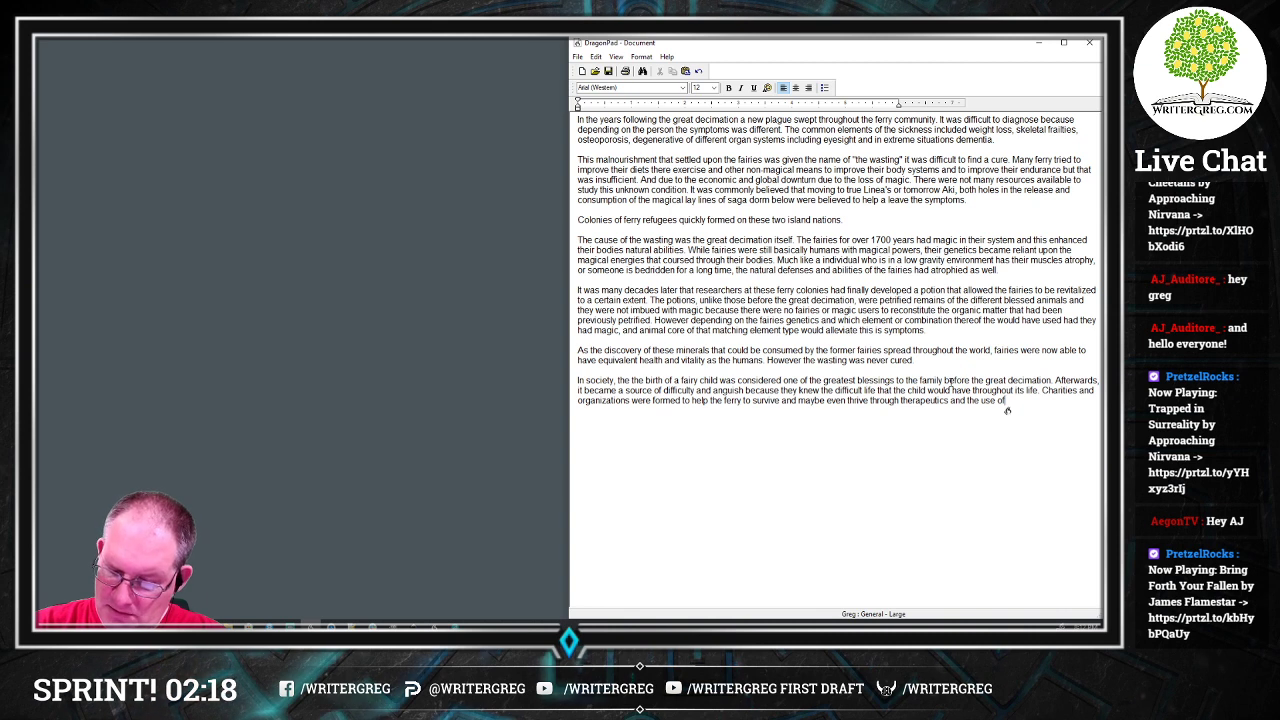
{"action": "type", "text": " blessed minerals."}
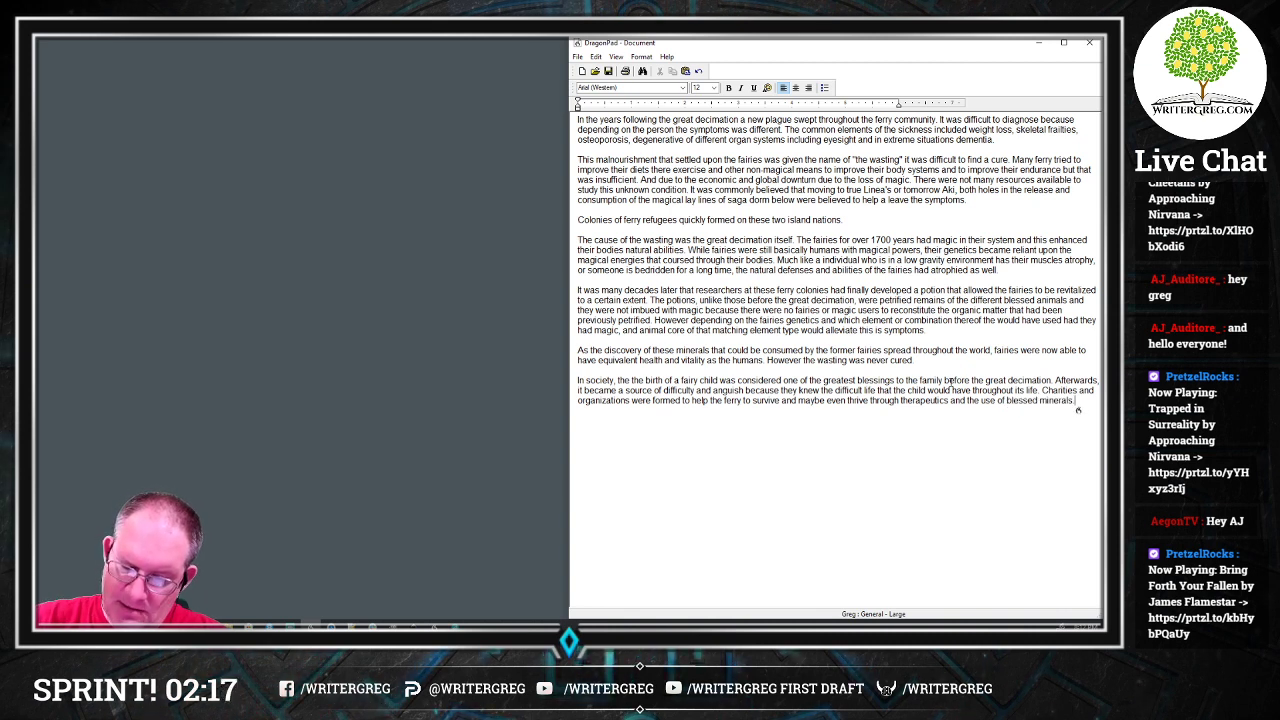
Step: Start a new paragraph with "Prejudices against the fairies, and specifically the"
{"action": "key", "text": "Return"}
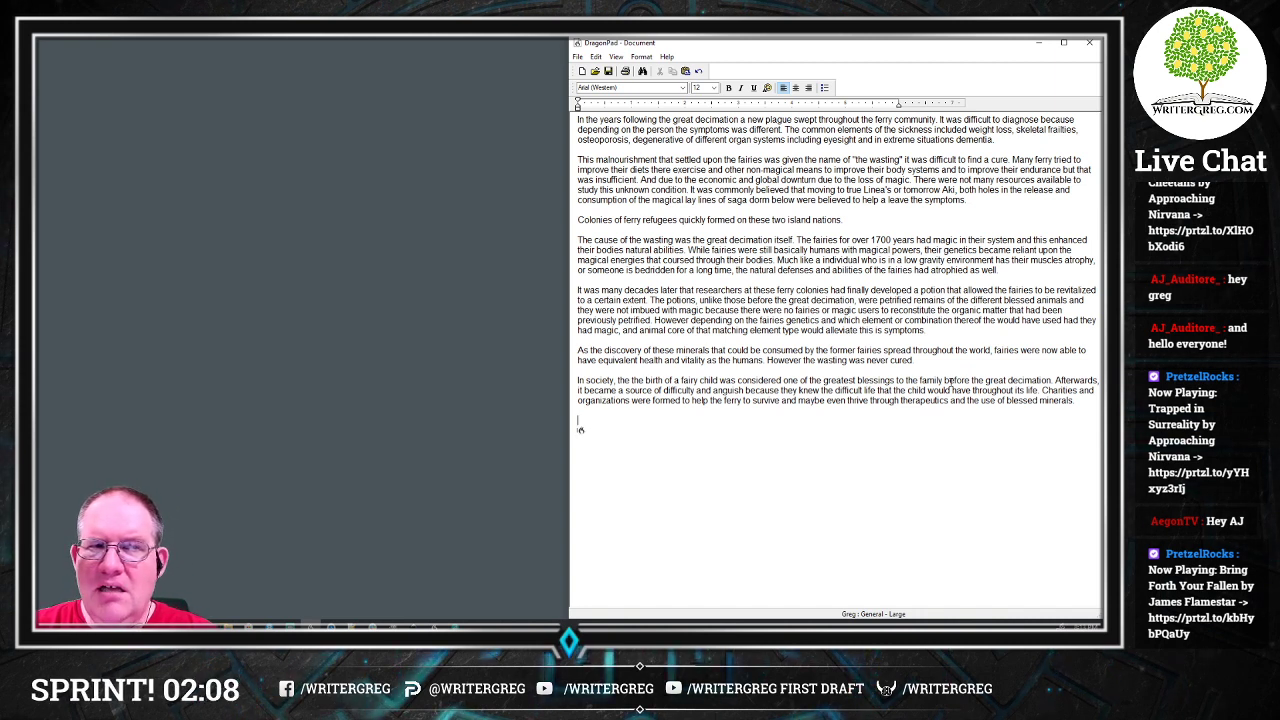
{"action": "type", "text": "Prejudices against the fairies"}
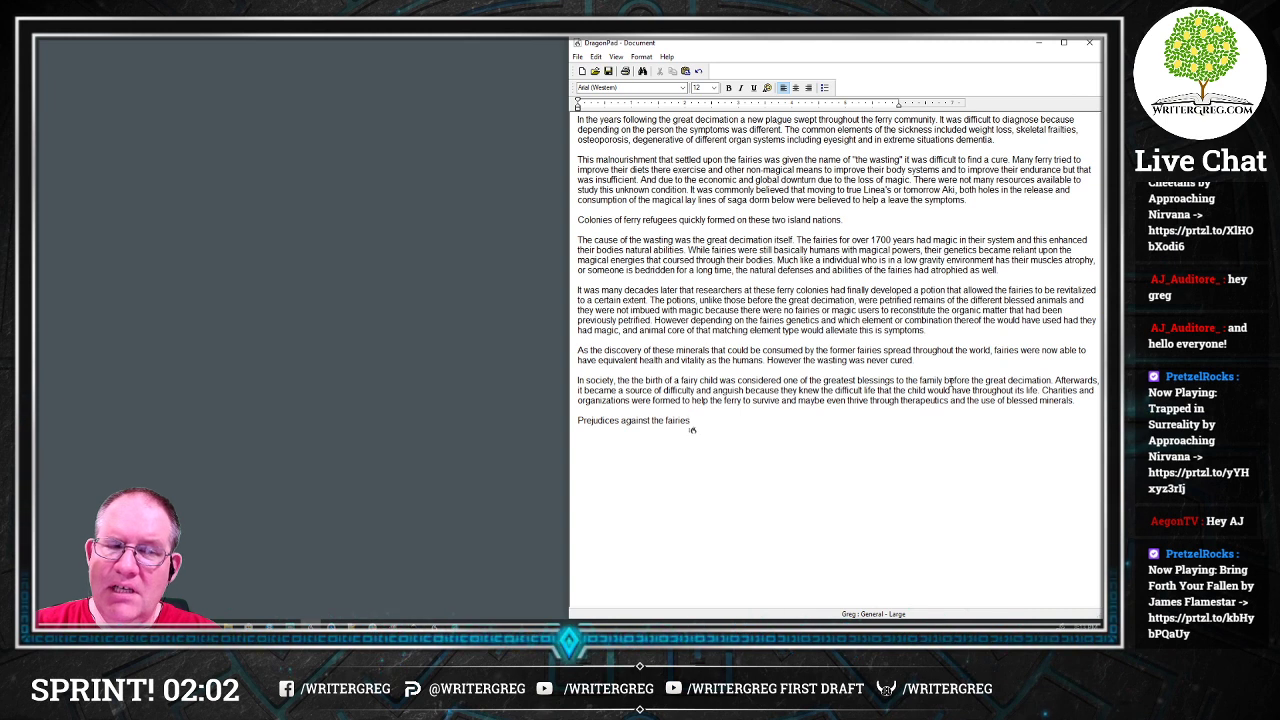
{"action": "type", "text": ", and specifically"}
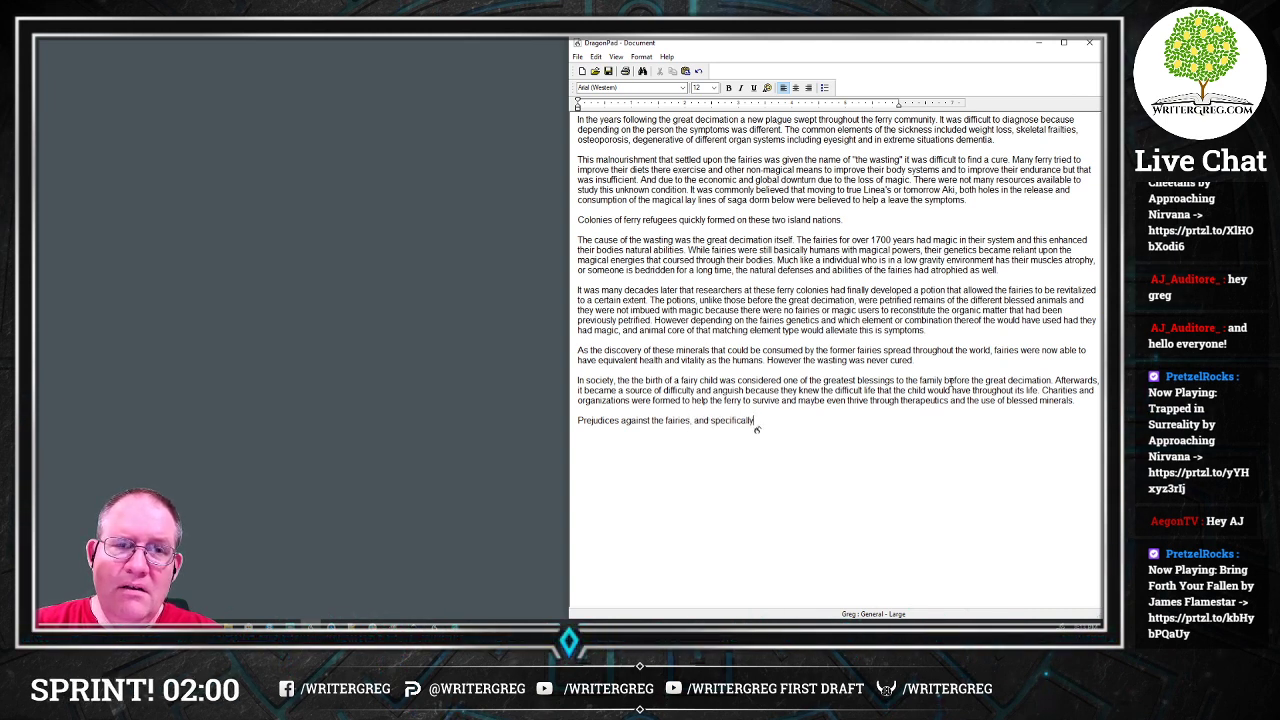
{"action": "type", "text": " the"}
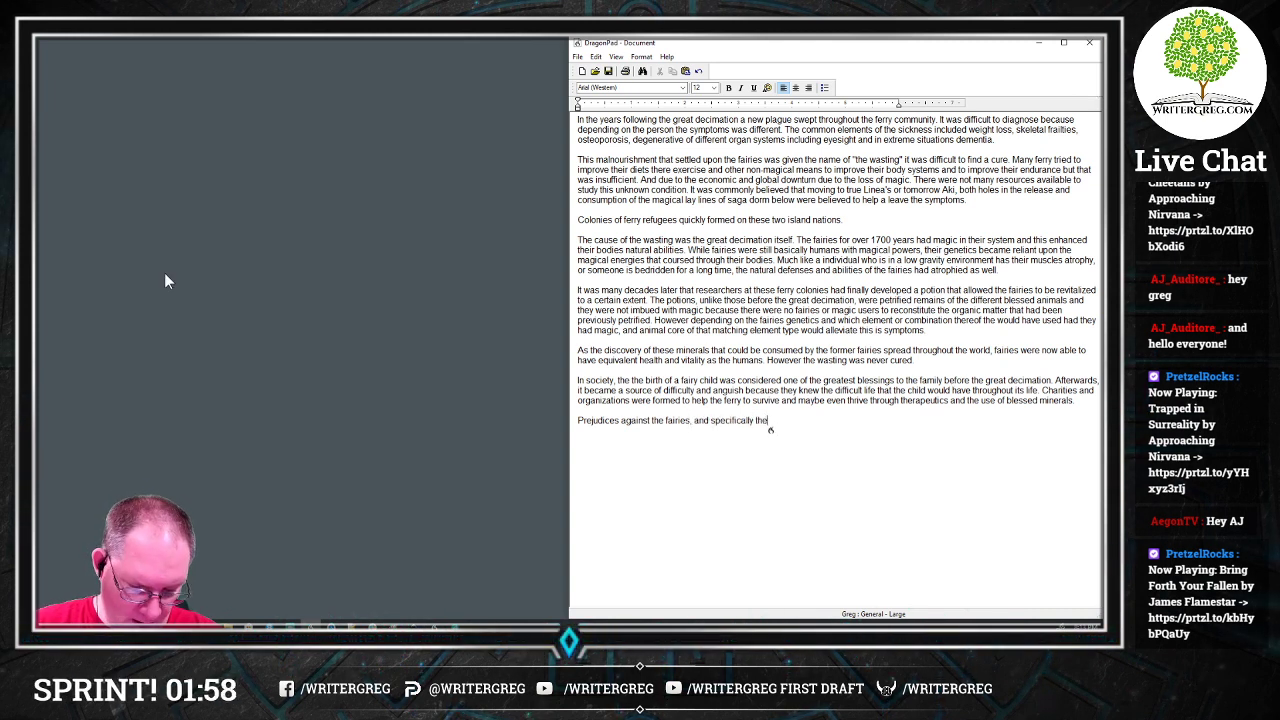
Step: Check the article title in the World Anvil form and extend the DragonPad sentence with "the fairies malediction", deleting the duplicate "the"
{"action": "key", "text": "alt+Tab"}
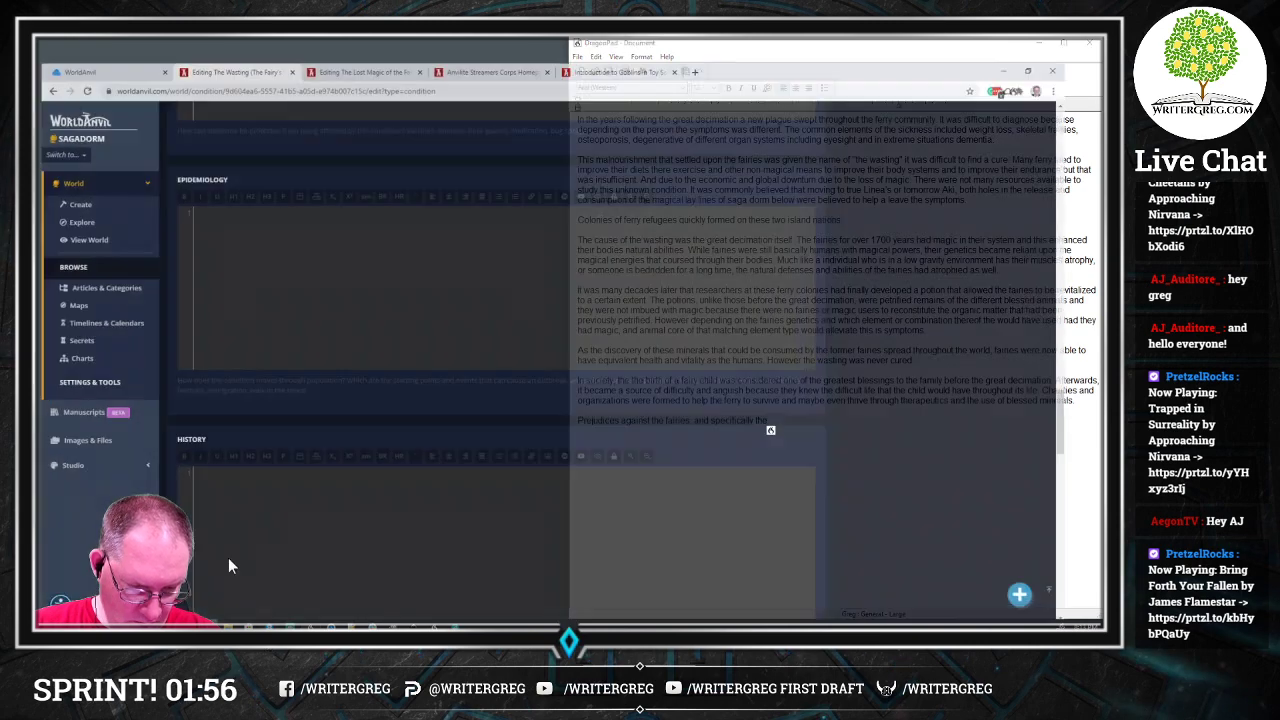
{"action": "scroll", "coordinate": [365, 234], "scroll_direction": "down", "scroll_amount": 5}
{"action": "scroll", "coordinate": [362, 225], "scroll_direction": "up", "scroll_amount": 8}
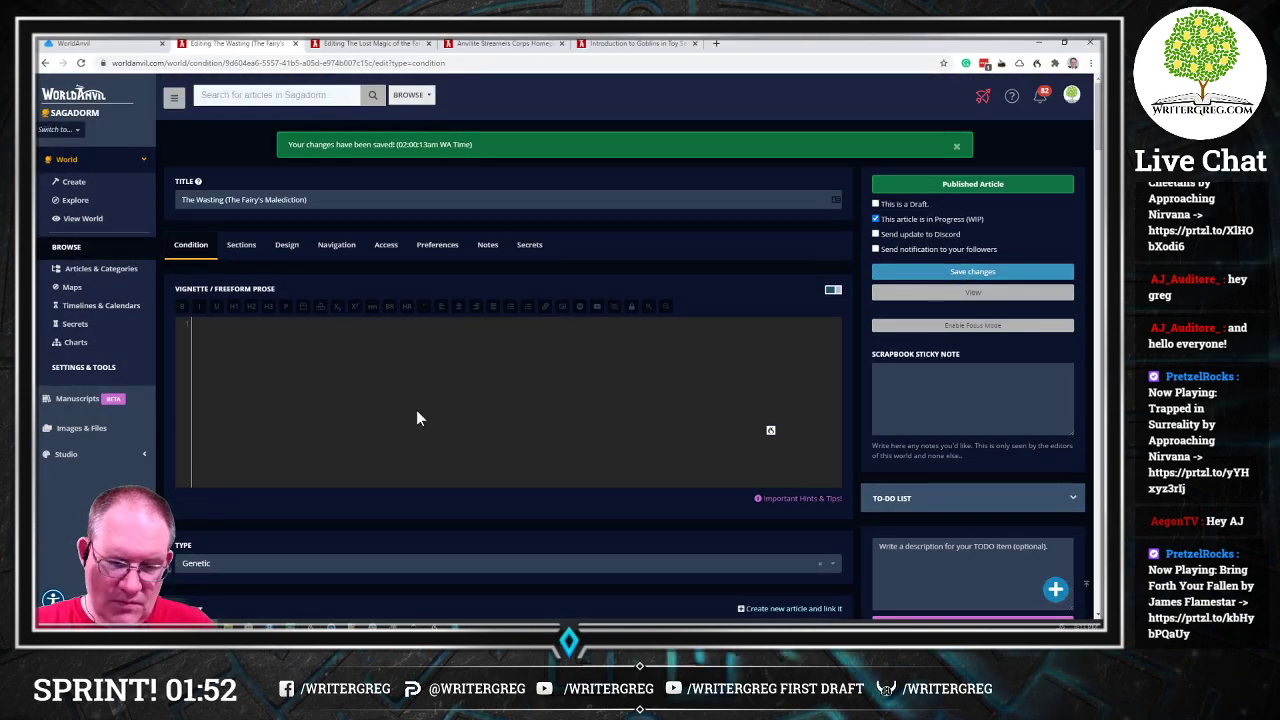
{"action": "key", "text": "alt+Tab"}
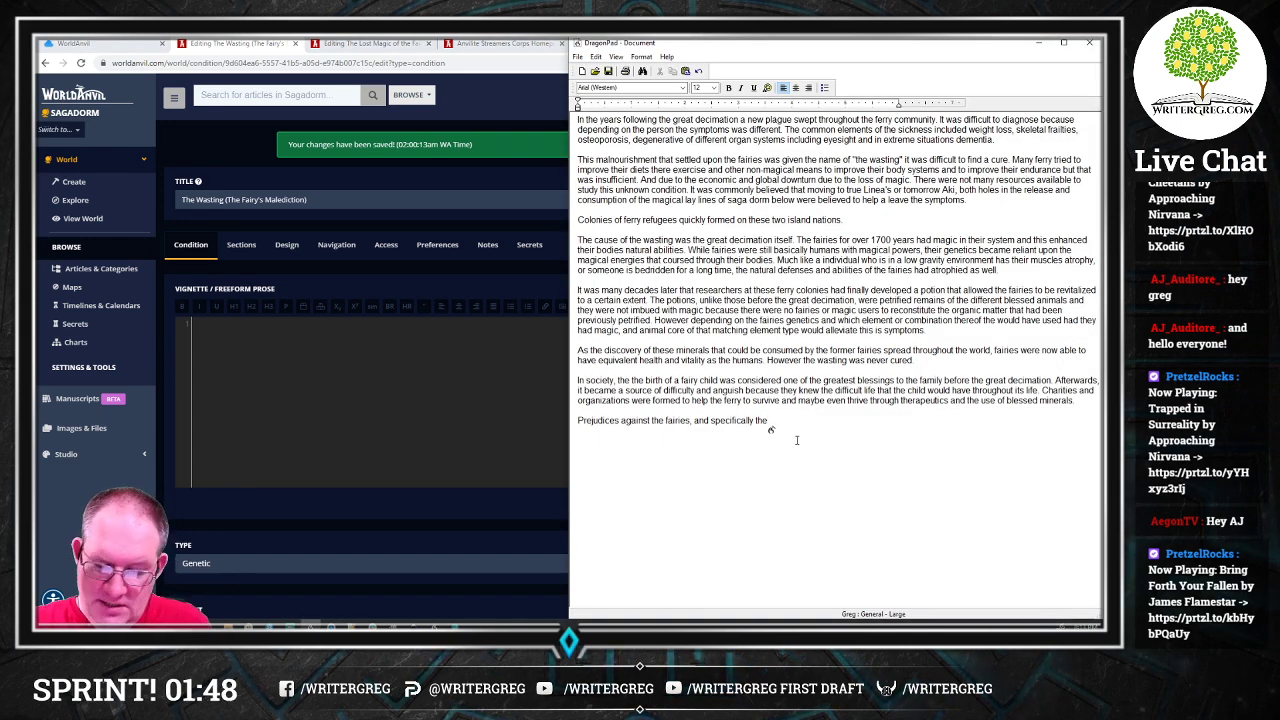
{"action": "type", "text": "the fairies malediction"}
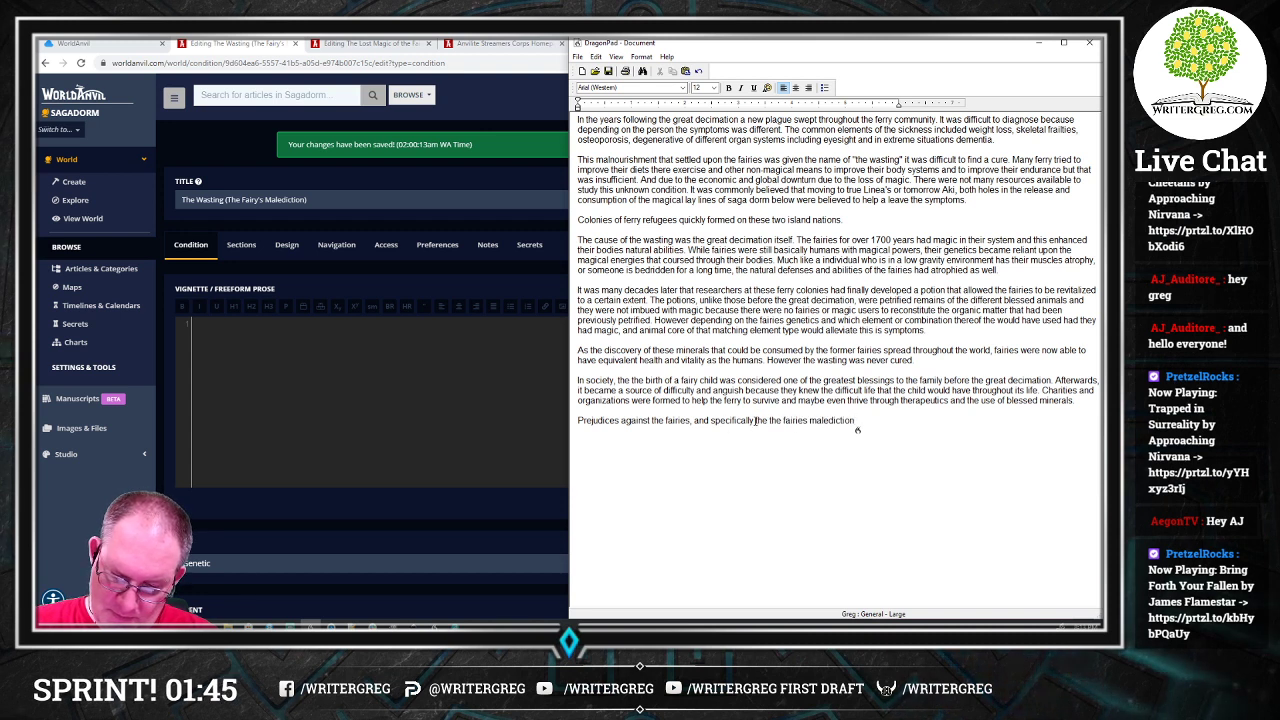
{"action": "double_click", "coordinate": [760, 421]}
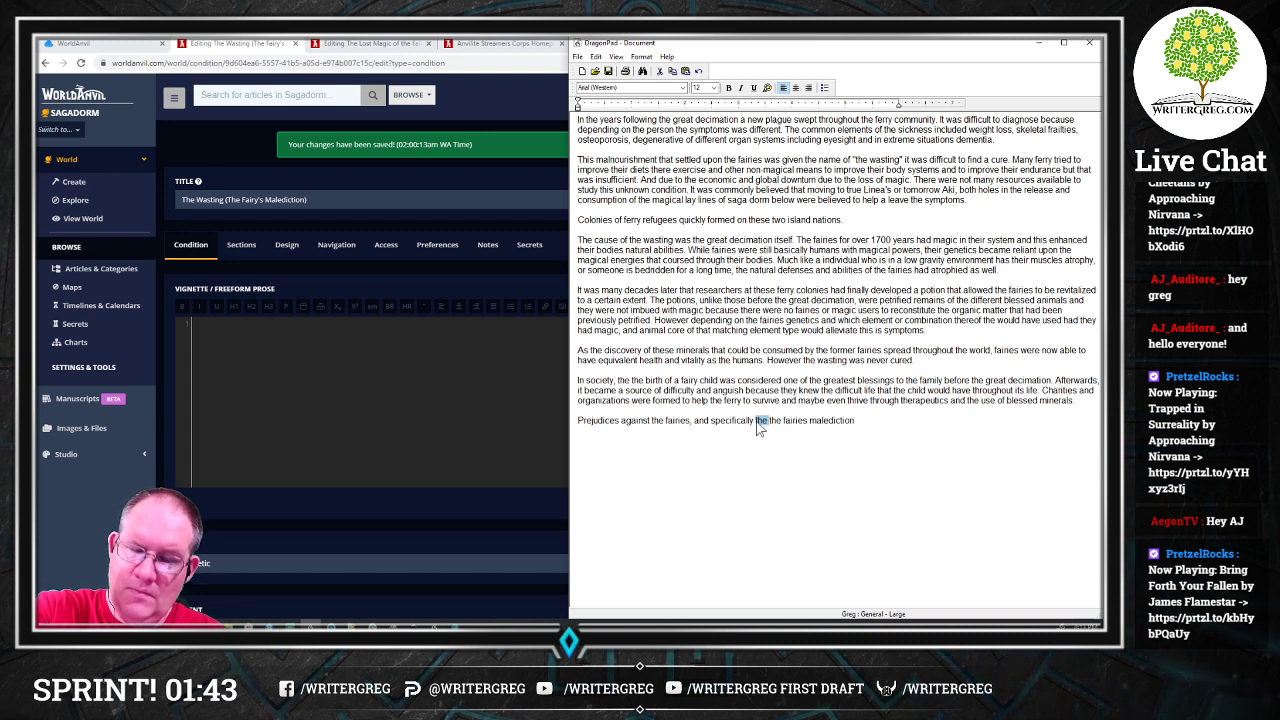
{"action": "key", "text": "Delete"}
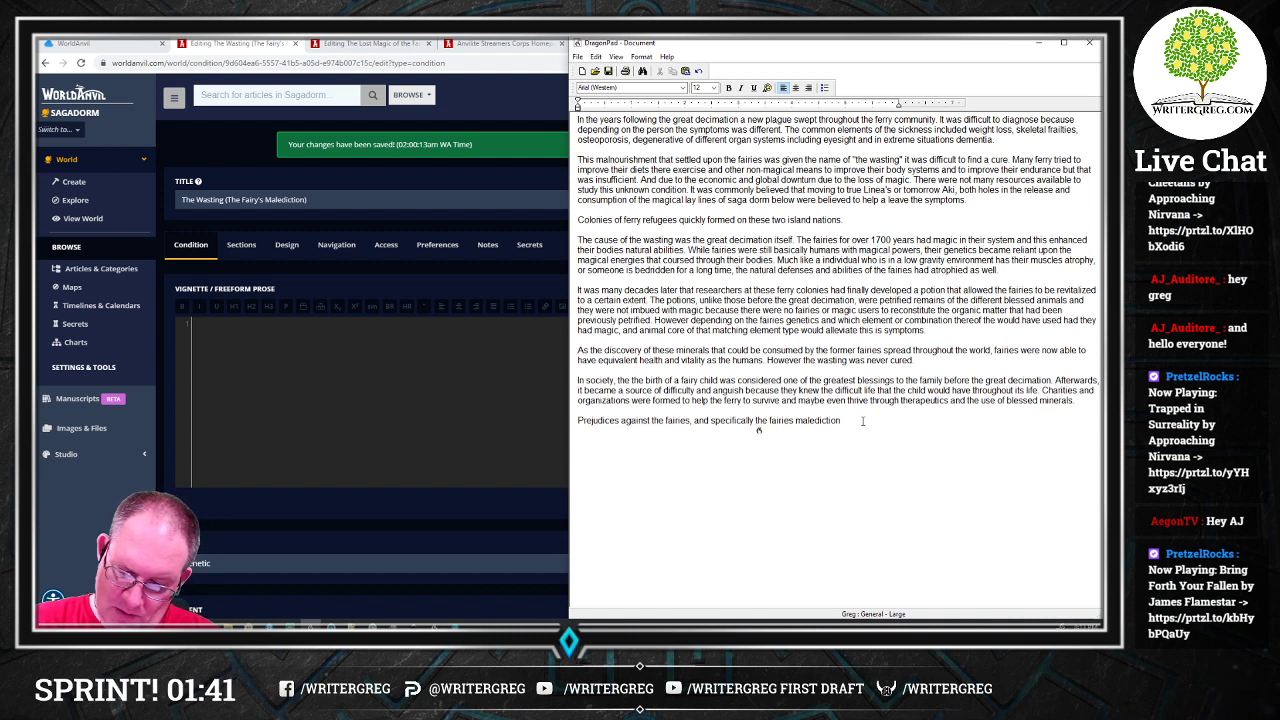
Step: Finish the prejudices sentence with ", caused that those who were fairies to not be viewed as suitable partners with whom to build a family."
{"action": "left_click", "coordinate": [843, 429]}
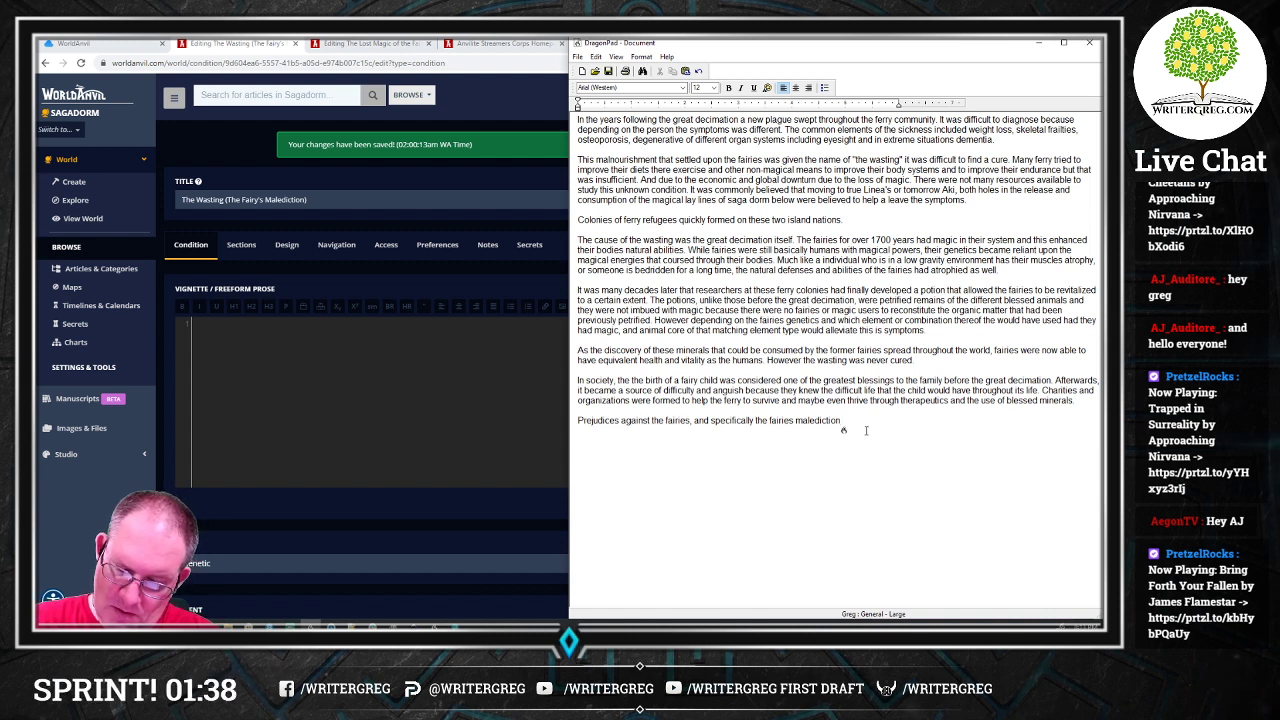
{"action": "type", "text": "."}
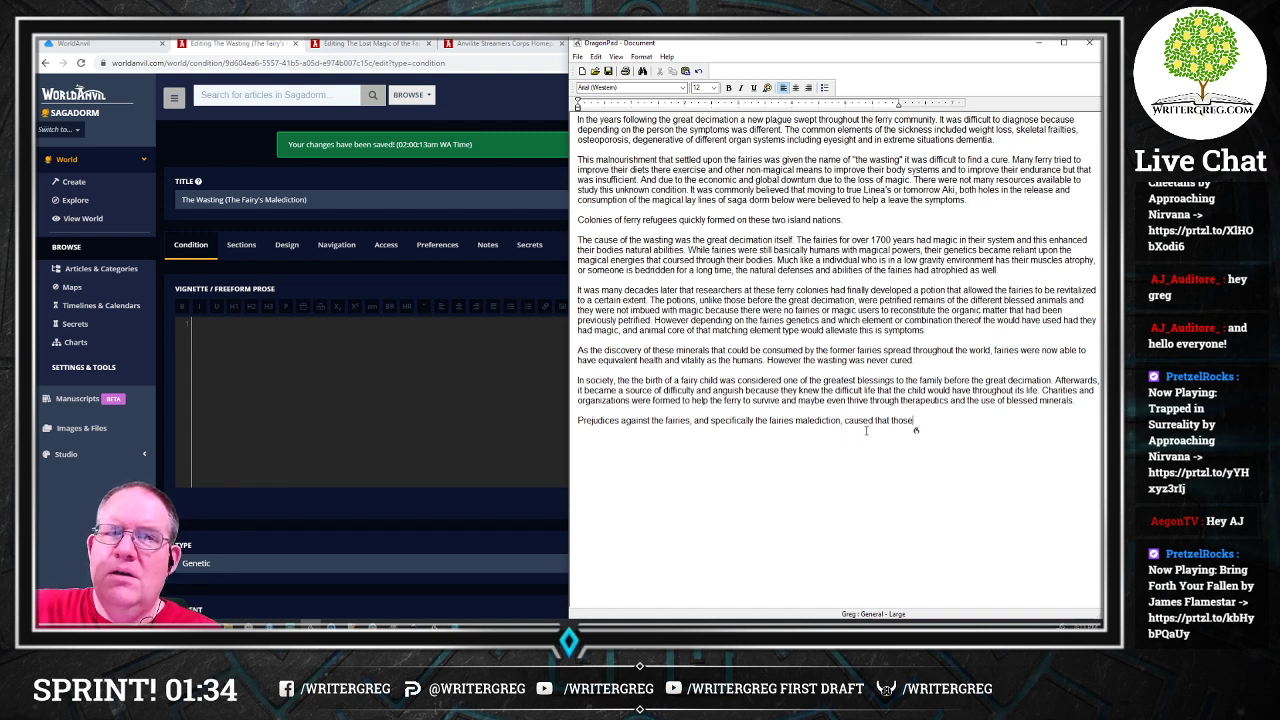
{"action": "type", "text": " who"}
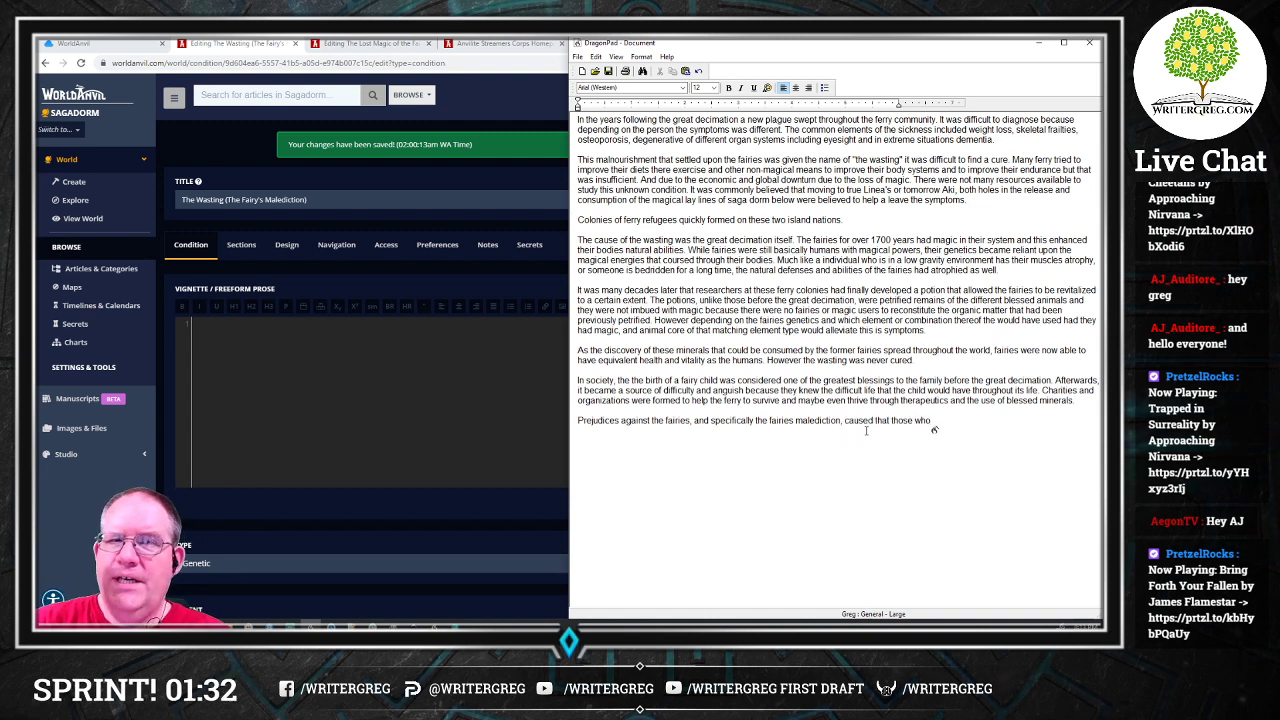
{"action": "type", "text": " were fairies to not be viewed as suitable"}
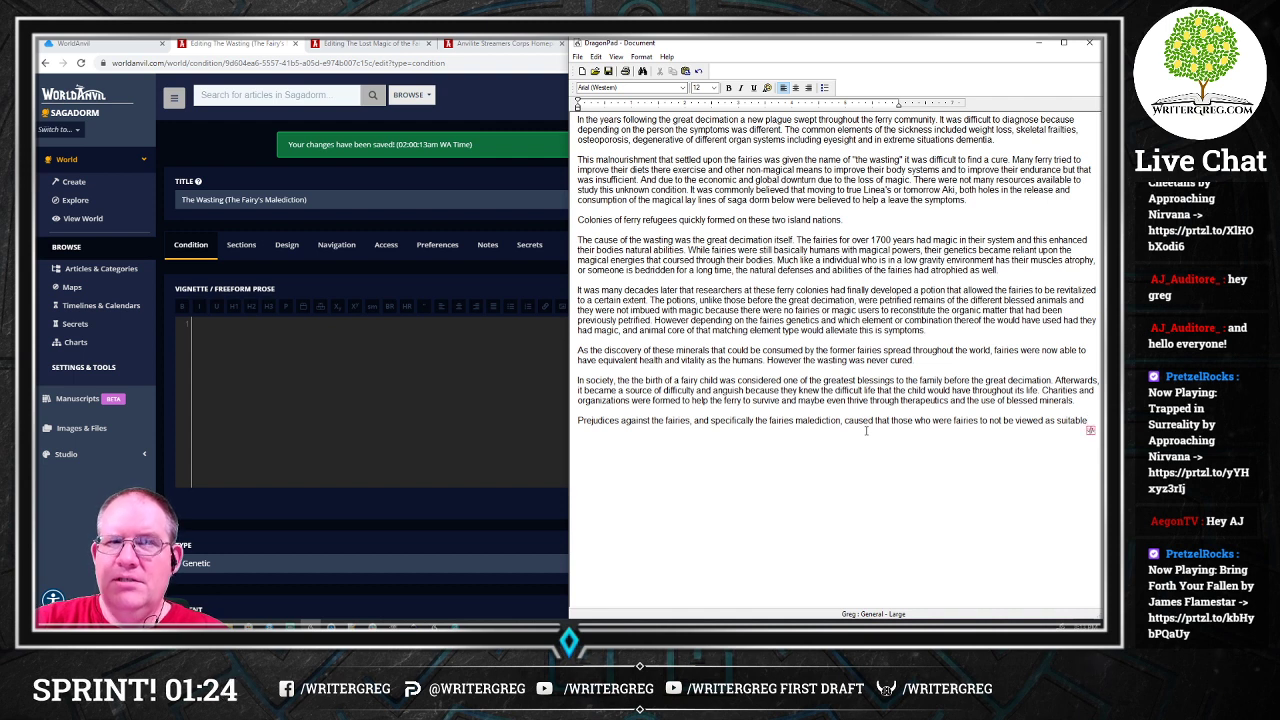
{"action": "type", "text": "partners"}
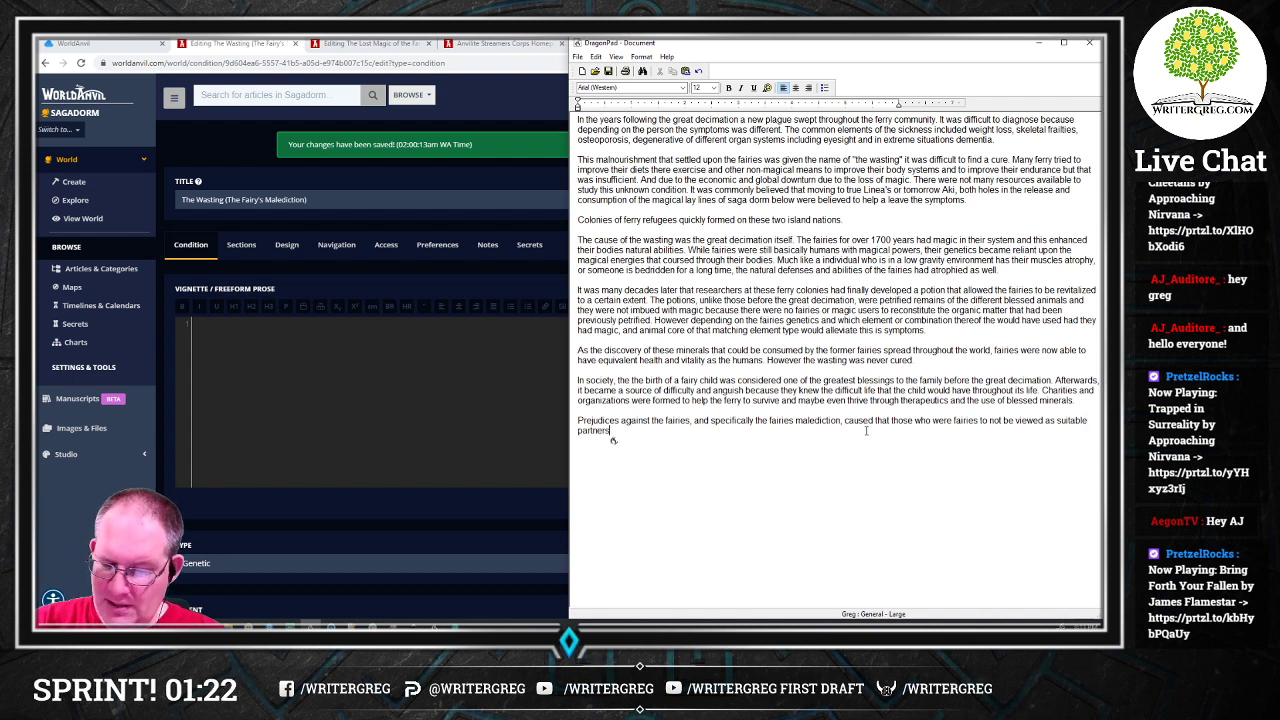
{"action": "type", "text": " with whom to build a family."}
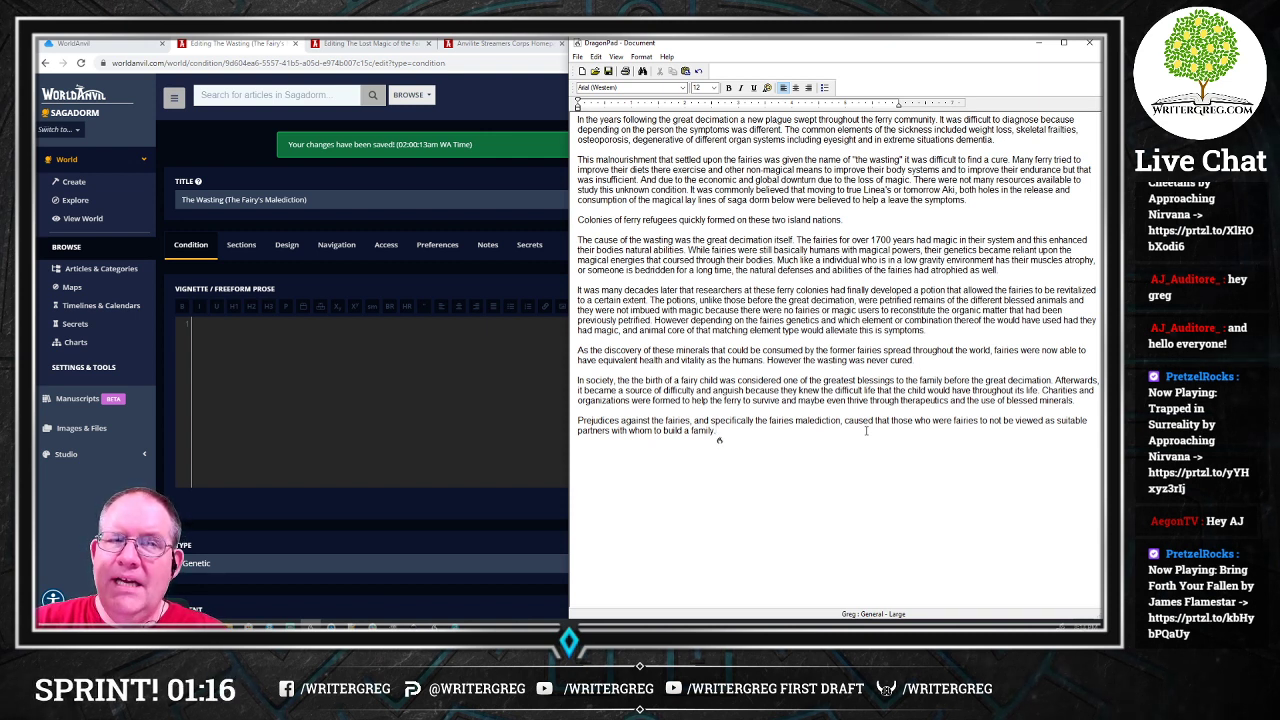
Step: Add "Many former fairies in a sense of duty to saga dorm and the prevention of spreading the malediction voluntarily refused to have children."
{"action": "type", "text": " Many"}
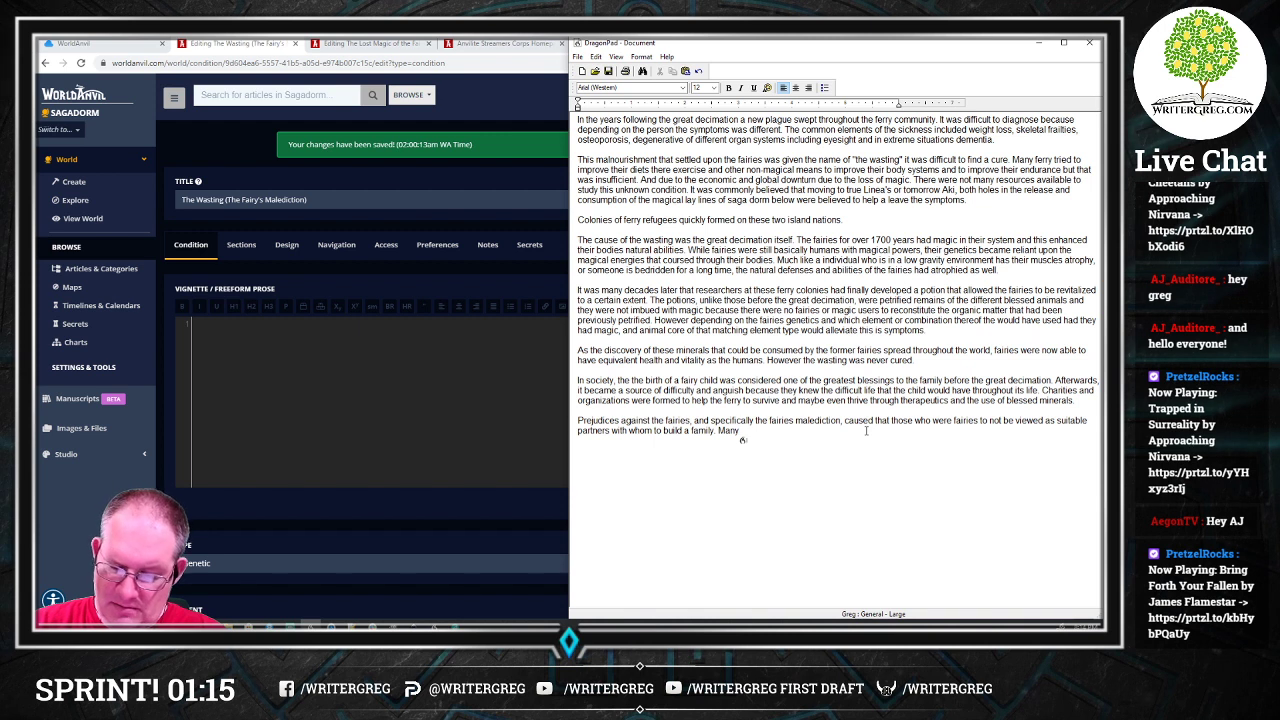
{"action": "type", "text": " fairies"}
{"action": "key", "text": "BackSpace"}
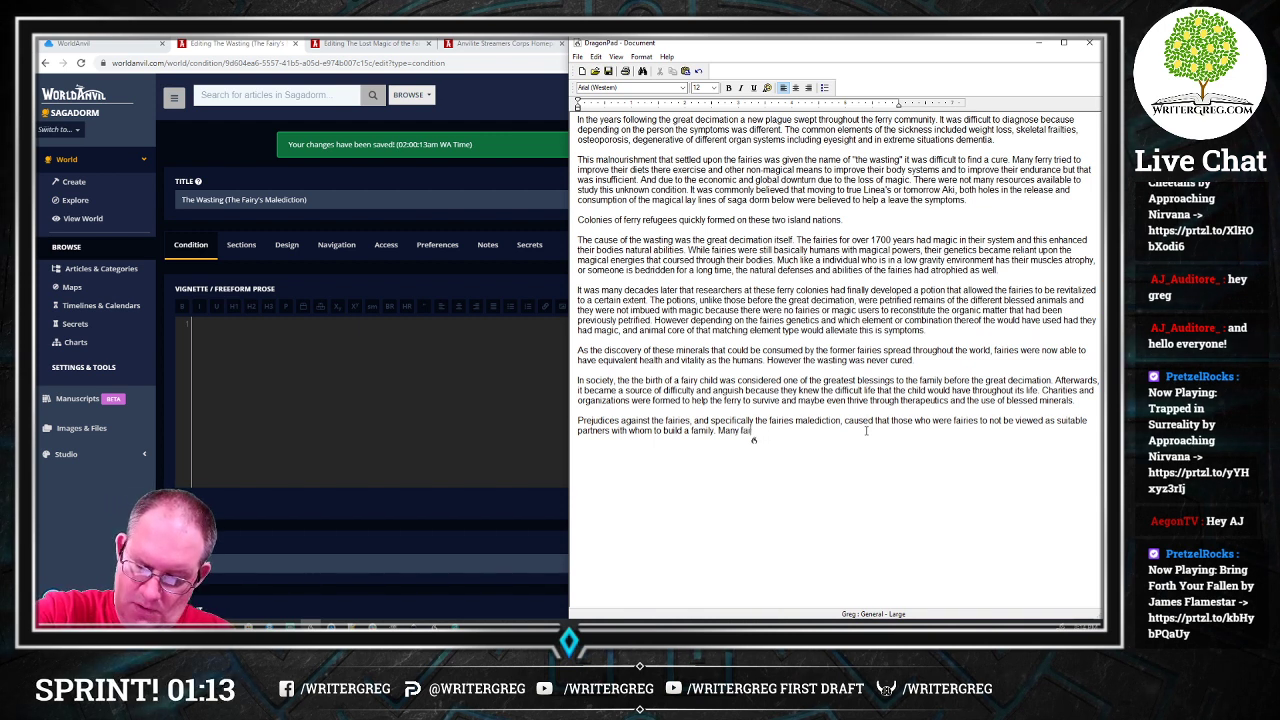
{"action": "key", "text": "BackSpace"}
{"action": "key", "text": "BackSpace"}
{"action": "key", "text": "BackSpace"}
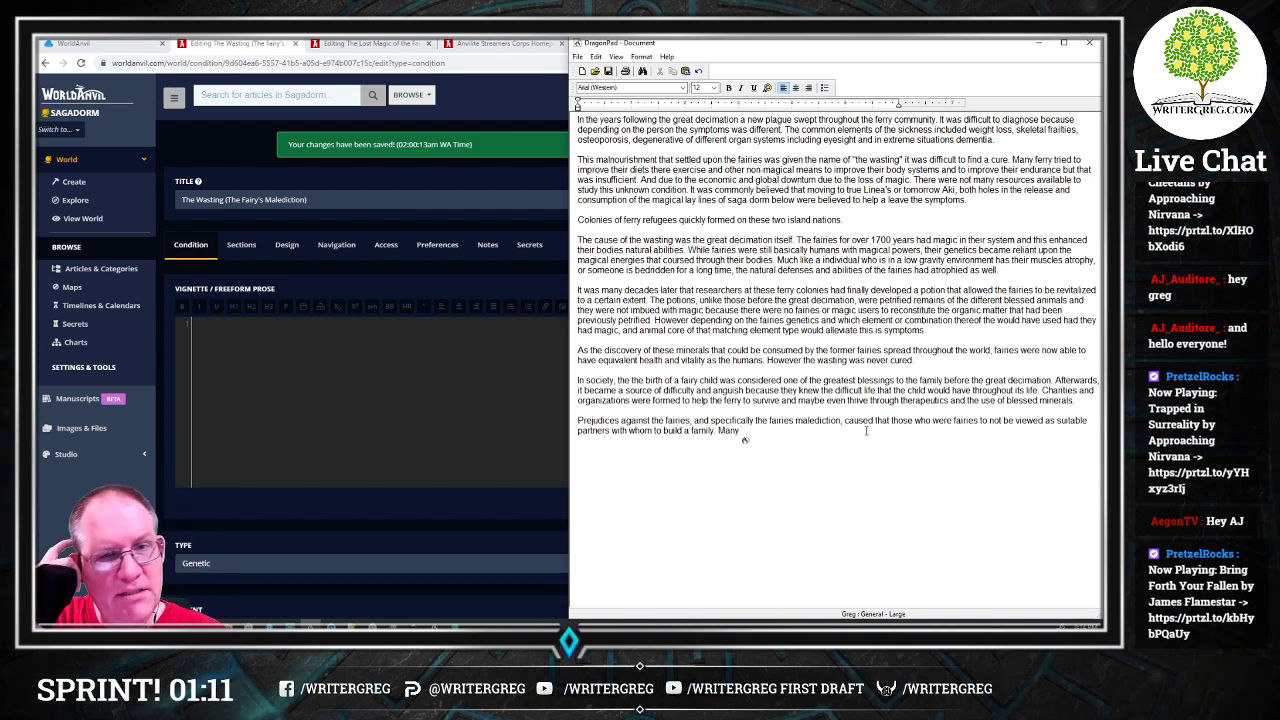
{"action": "type", "text": "former fairies"}
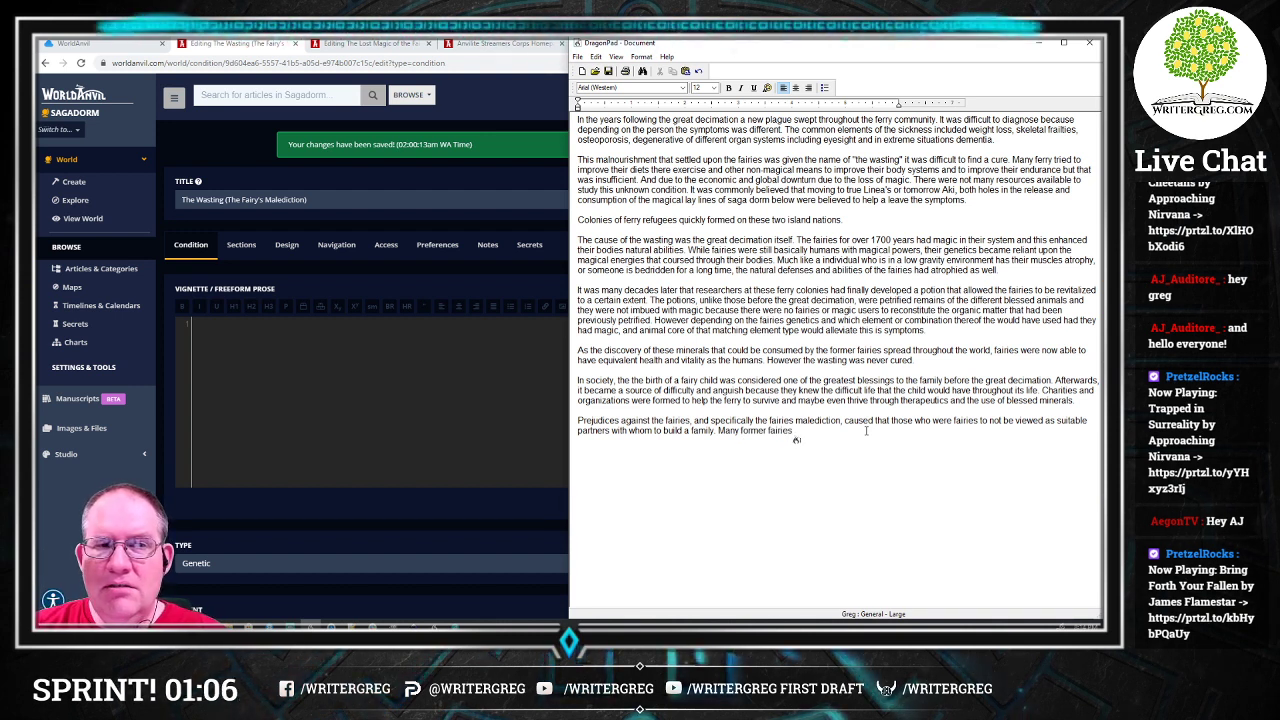
{"action": "type", "text": " in a sense of duty to saga dorm"}
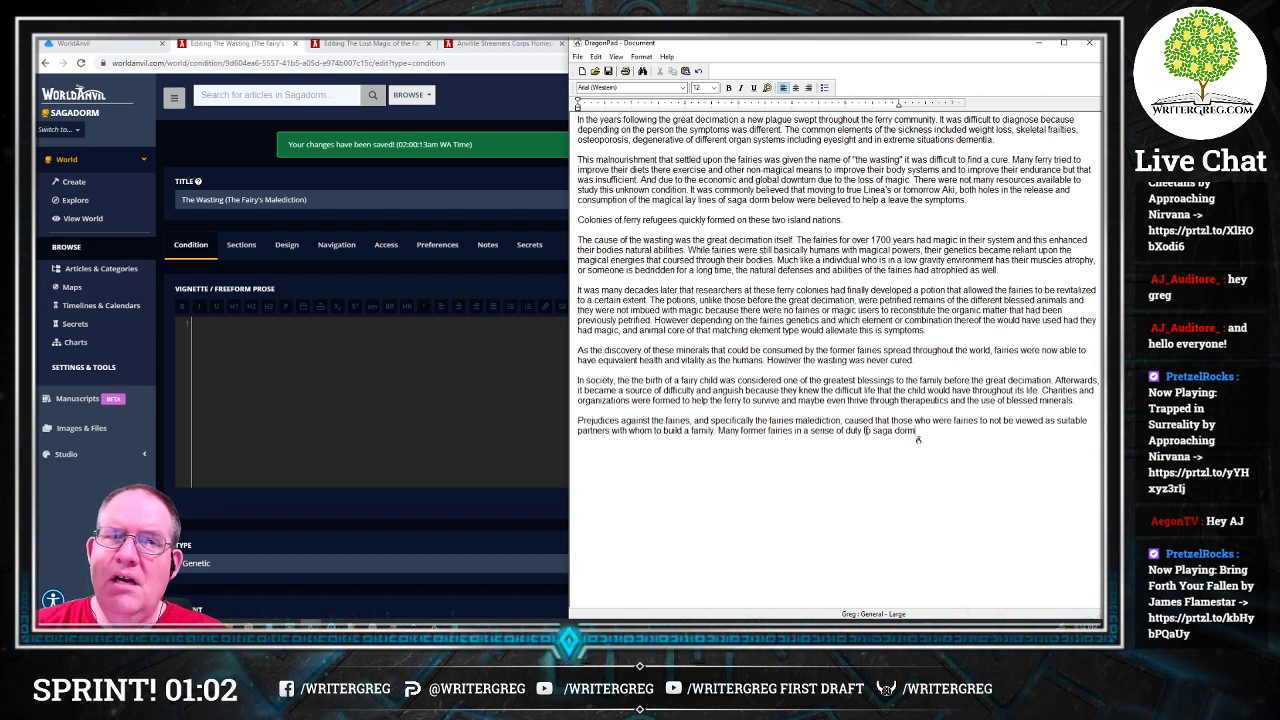
{"action": "type", "text": " and the prevention of spreading"}
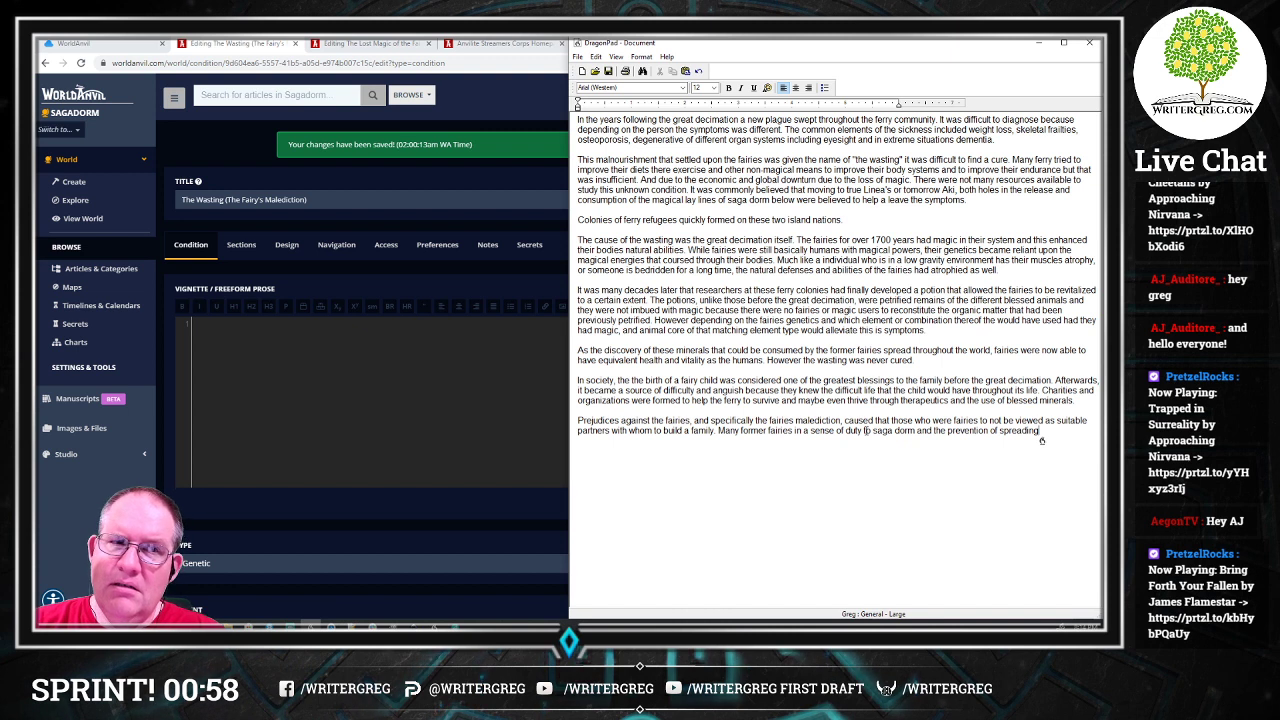
{"action": "type", "text": " the malediction"}
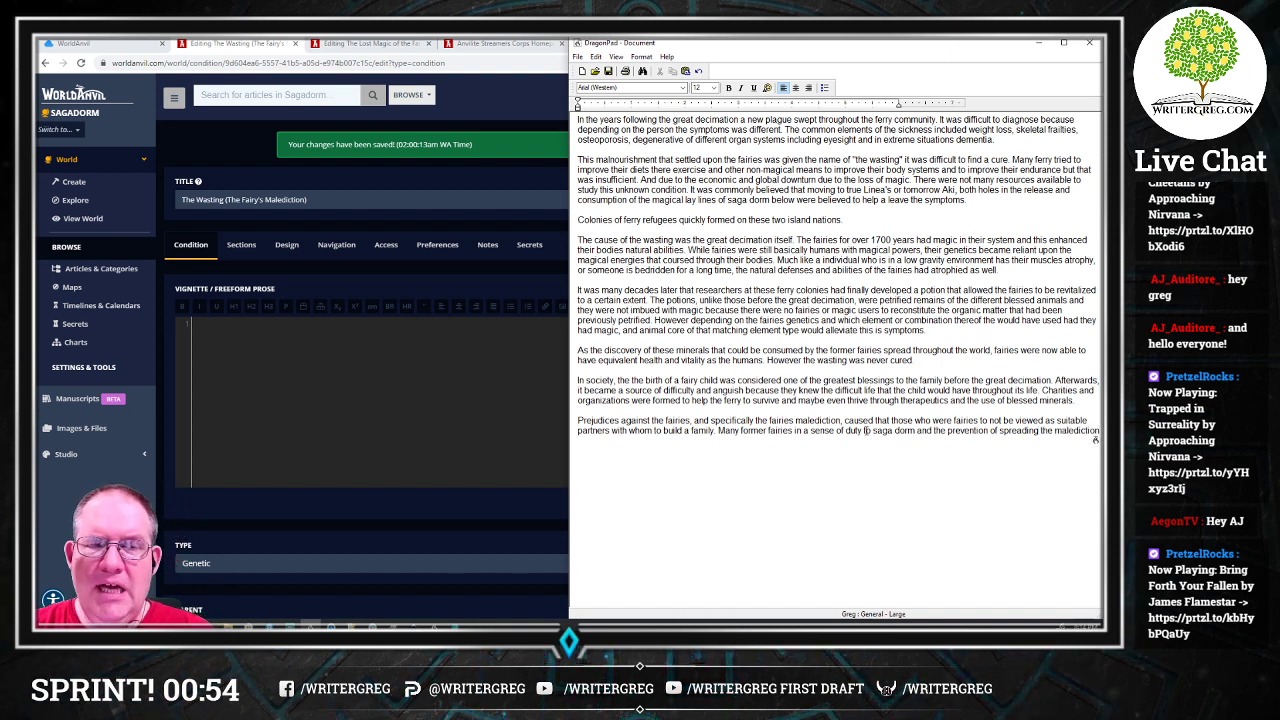
{"action": "type", "text": " voluntarily refused to have children."}
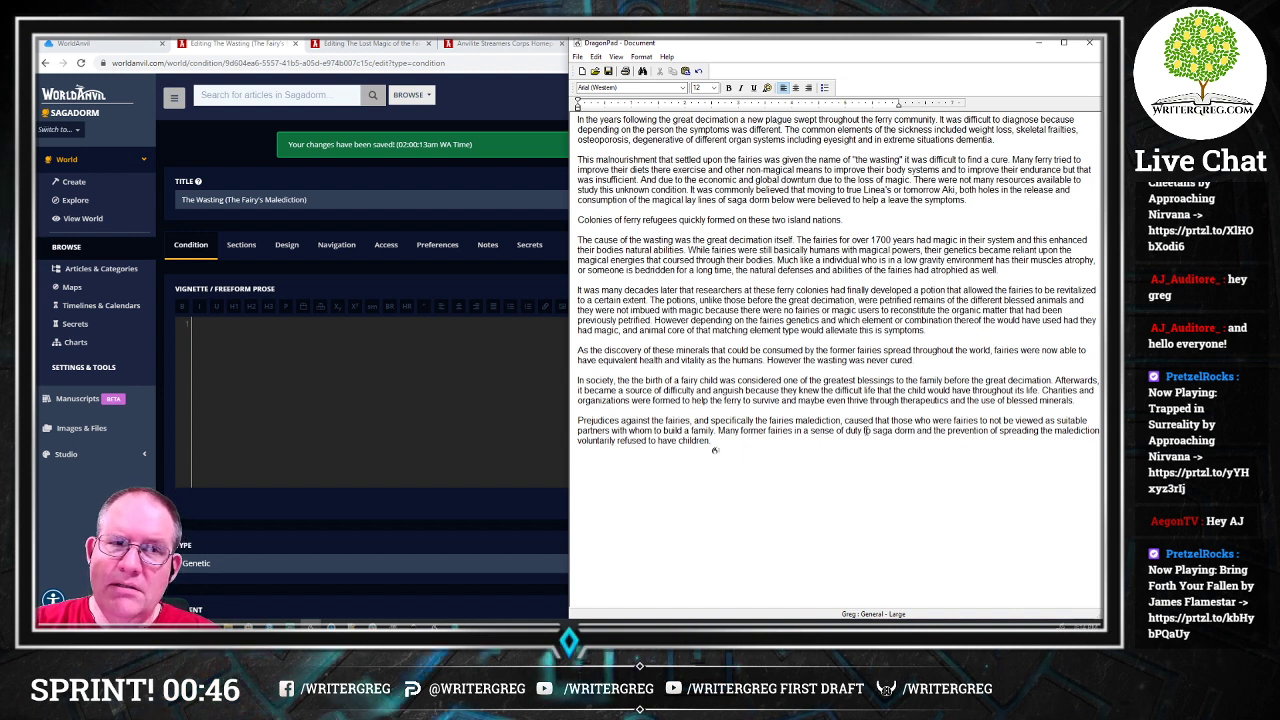
Step: Close the paragraph with "Many humans also not wanting to have their children suffer did not mate with those with the malediction."
{"action": "type", "text": "Many humans"}
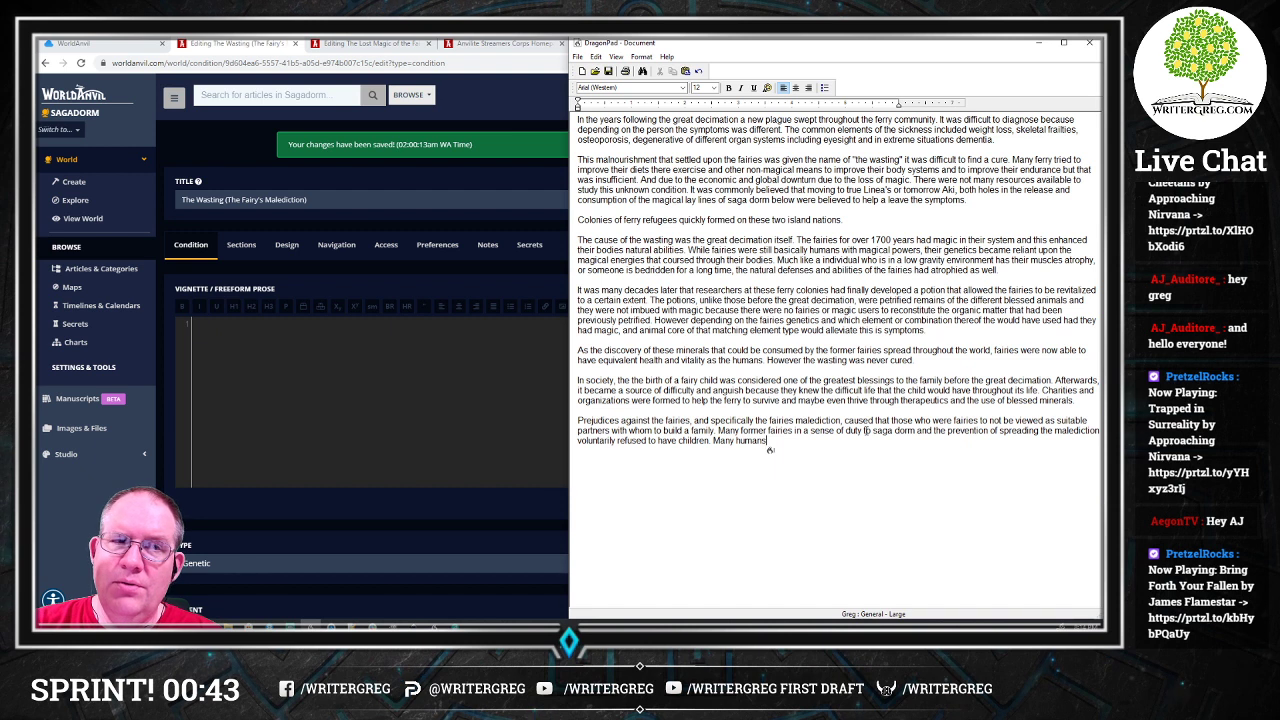
{"action": "type", "text": "also not wanting to"}
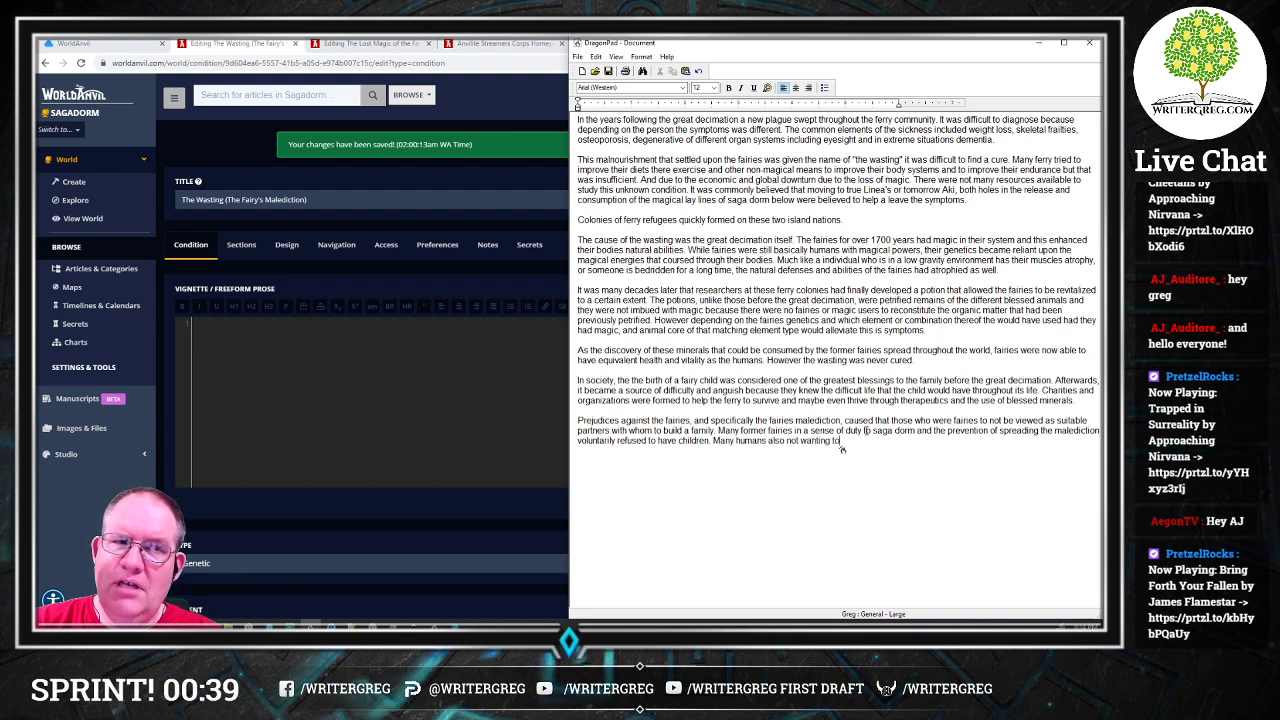
{"action": "type", "text": " have their children suffer"}
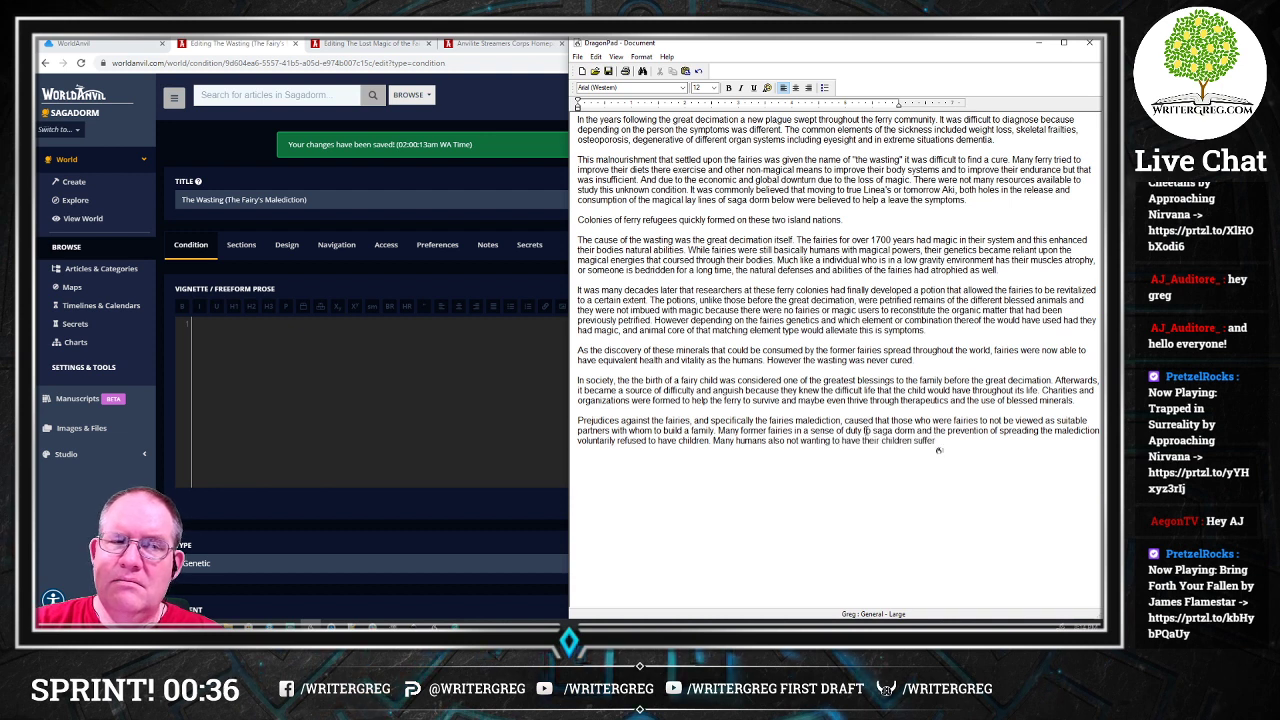
{"action": "type", "text": " did not"}
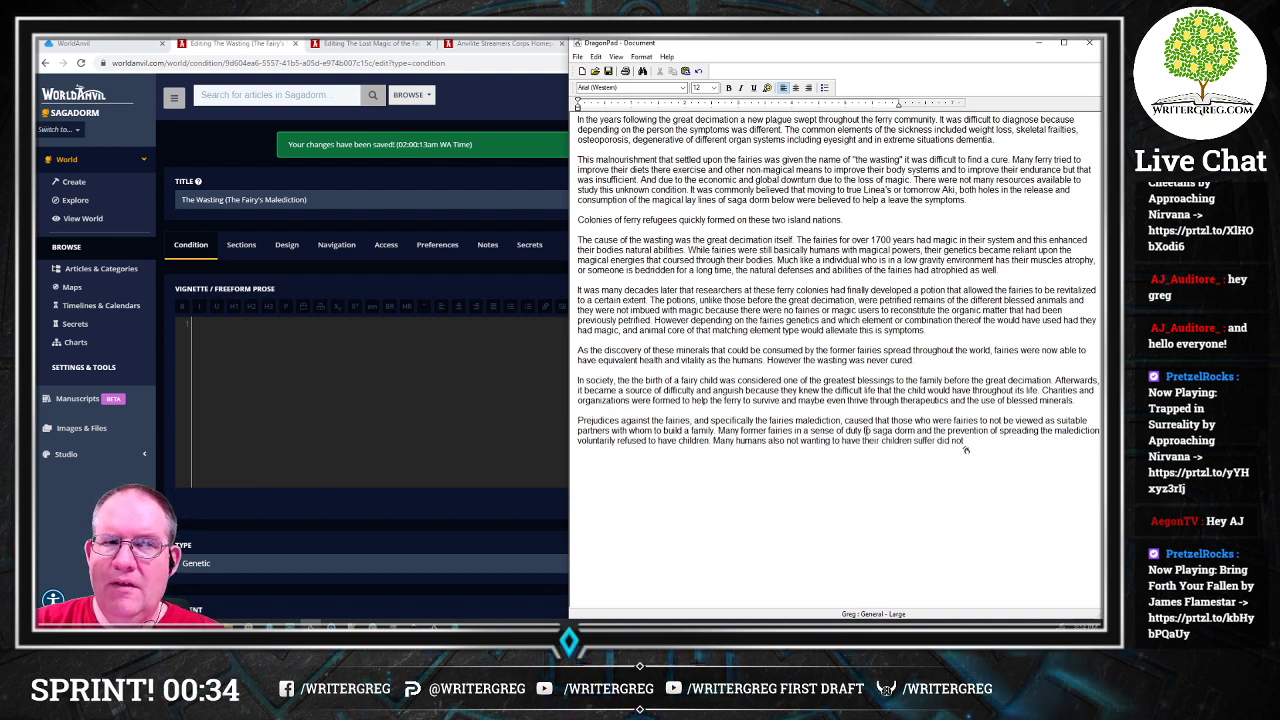
{"action": "type", "text": " mate with those with the"}
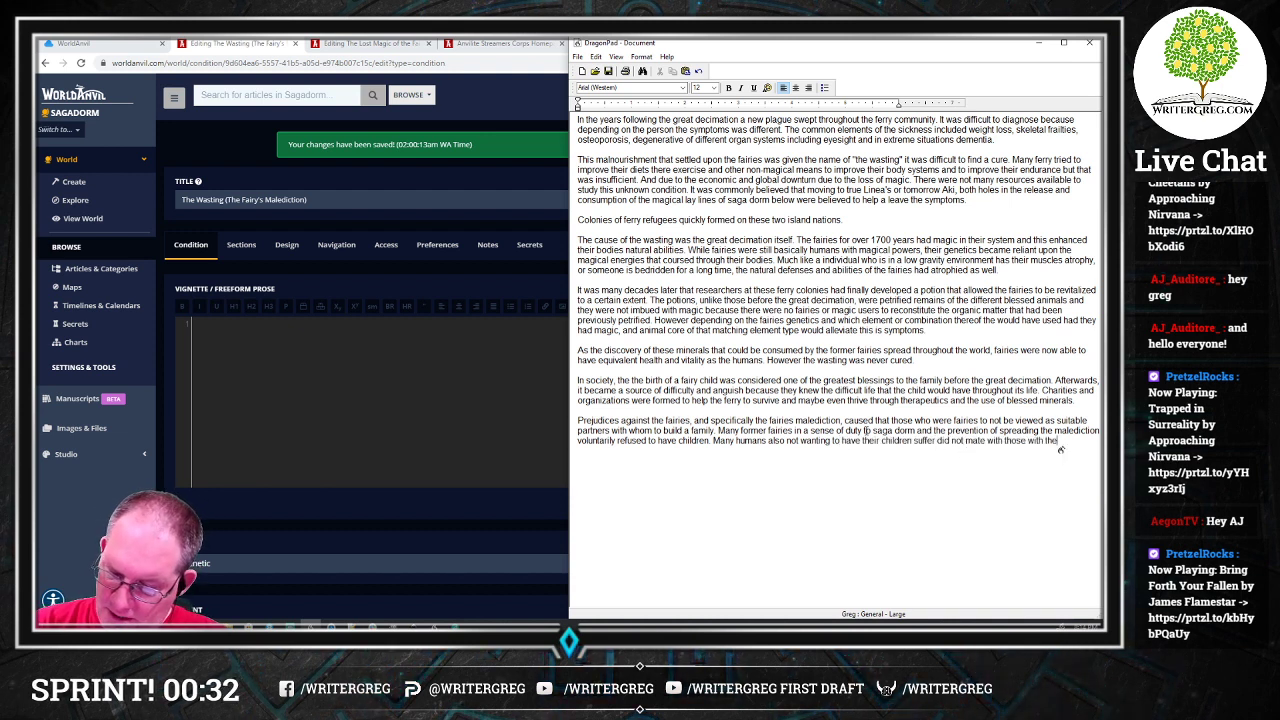
{"action": "type", "text": " malediction"}
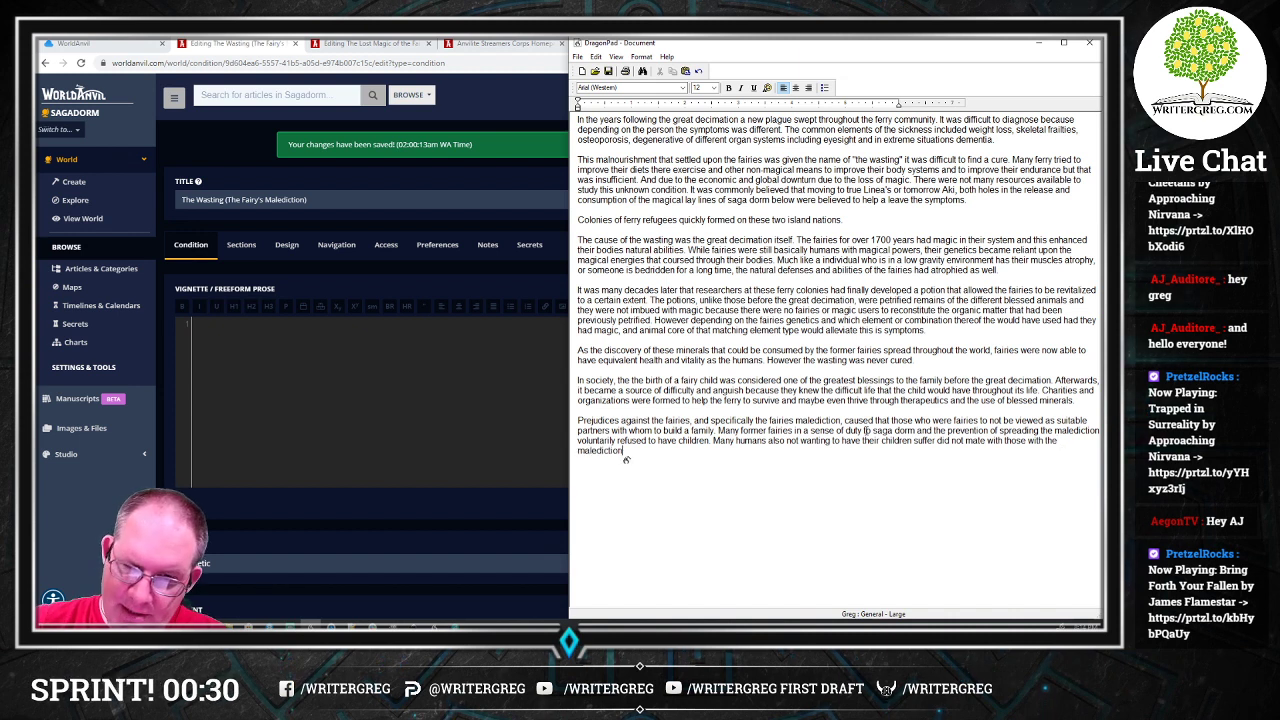
{"action": "type", "text": "."}
Step: Start a new paragraph with "Within a couple of centuries, the wasting had nearly disappeared from saga dorm"
{"action": "key", "text": "Return"}
{"action": "key", "text": "Return"}
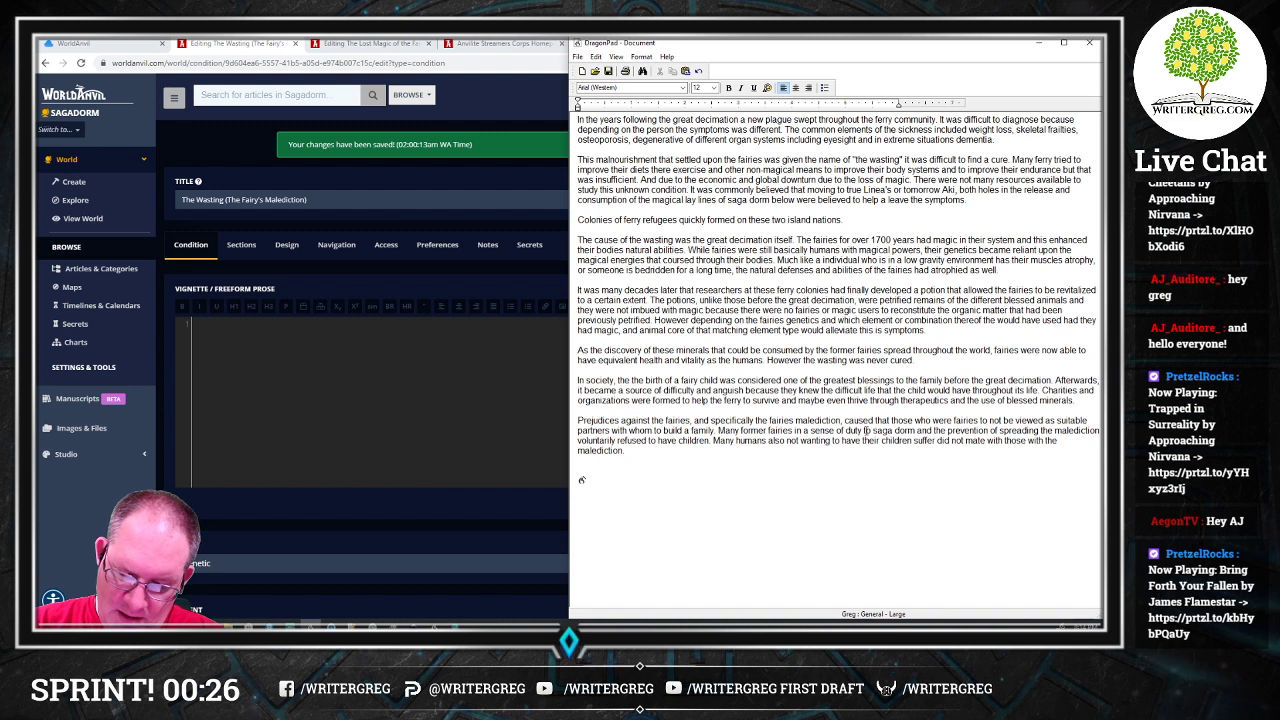
{"action": "type", "text": "Within"}
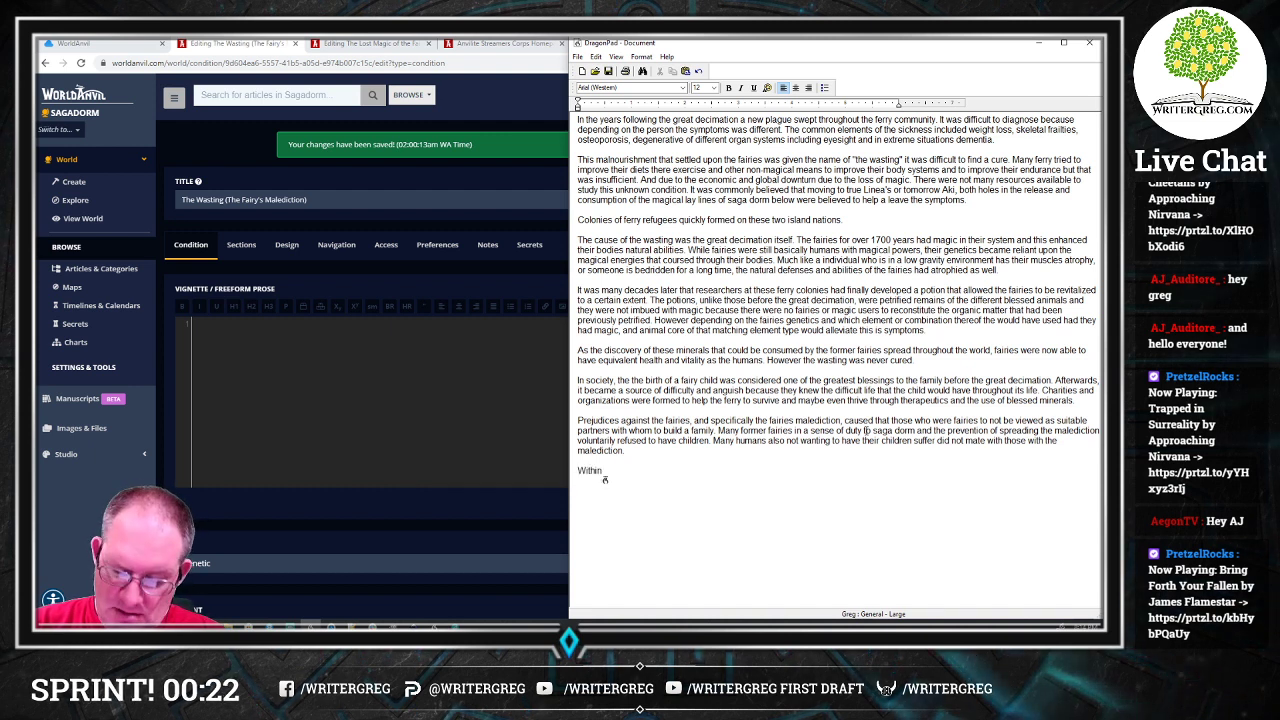
{"action": "type", "text": " a couple of centuries."}
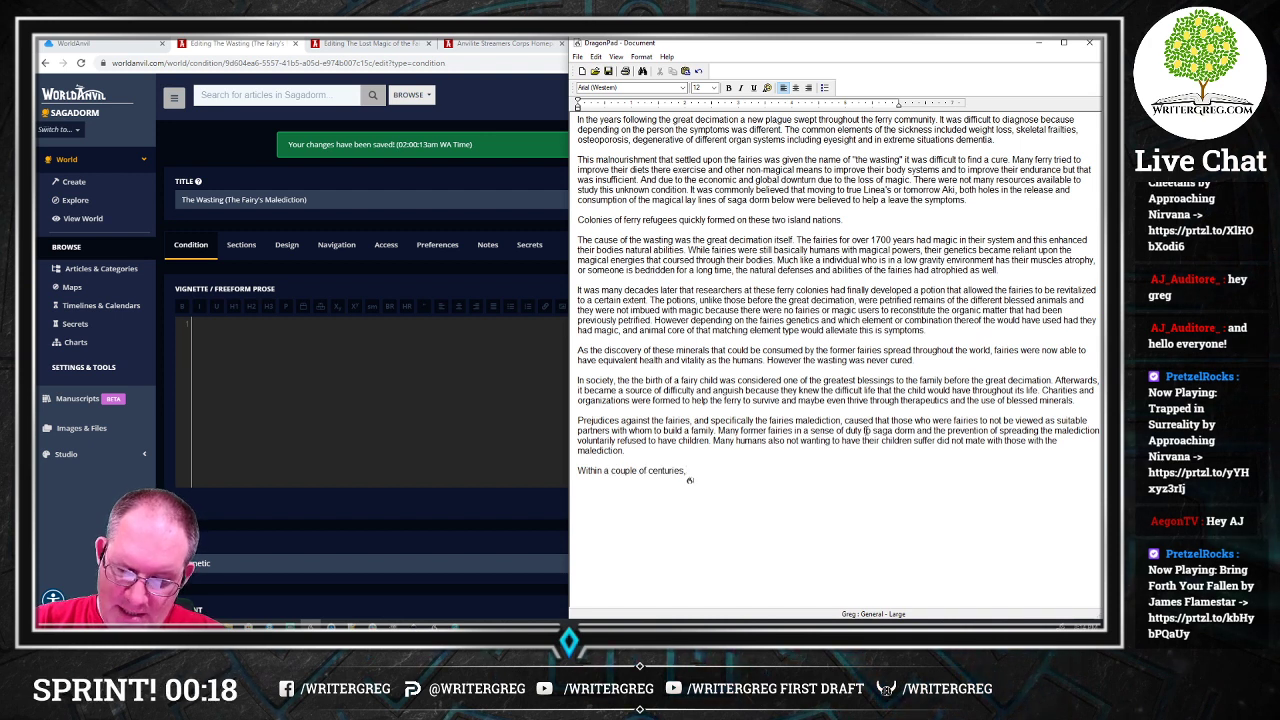
{"action": "key", "text": "BackSpace"}
{"action": "type", "text": ", the wasting"}
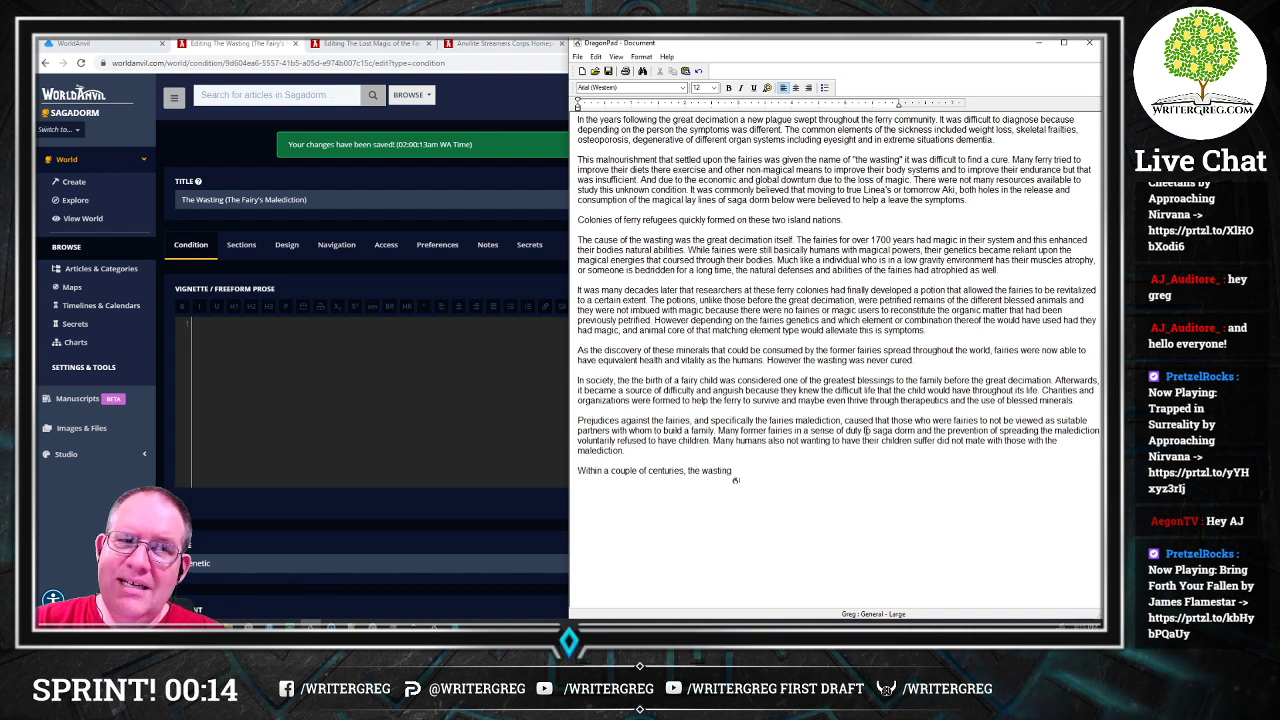
{"action": "type", "text": " had"}
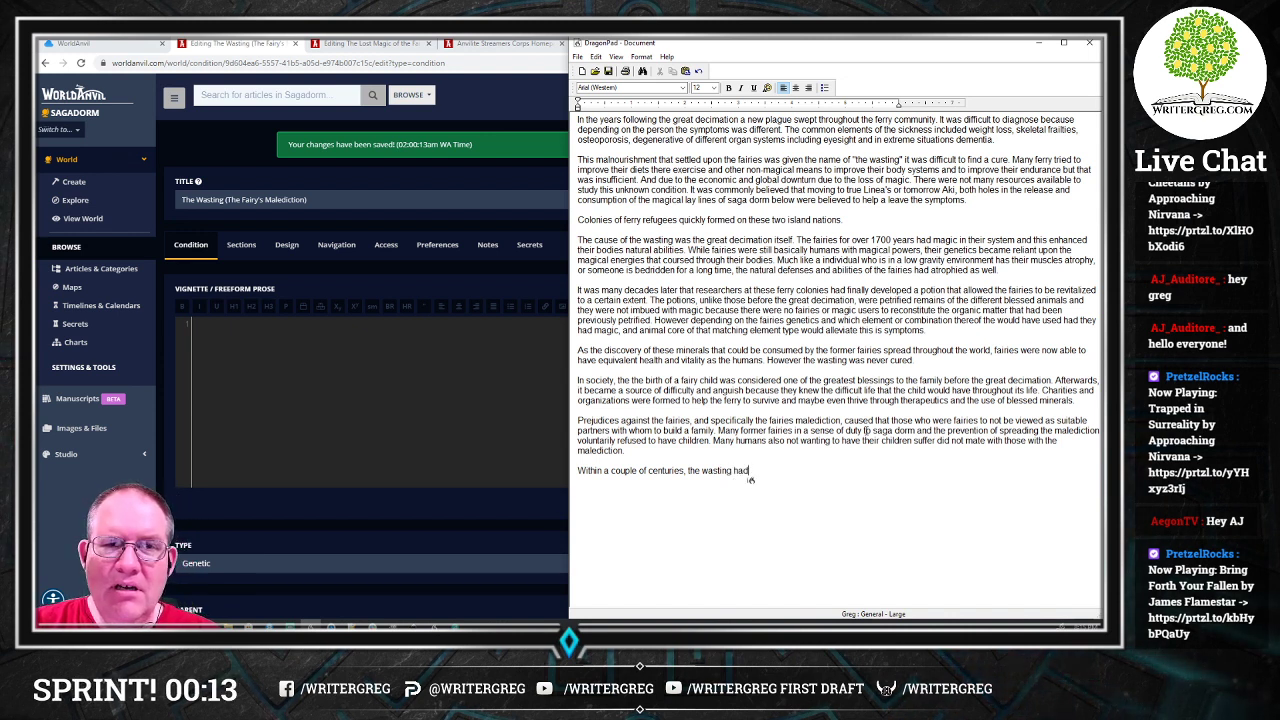
{"action": "type", "text": " nearly disappeared"}
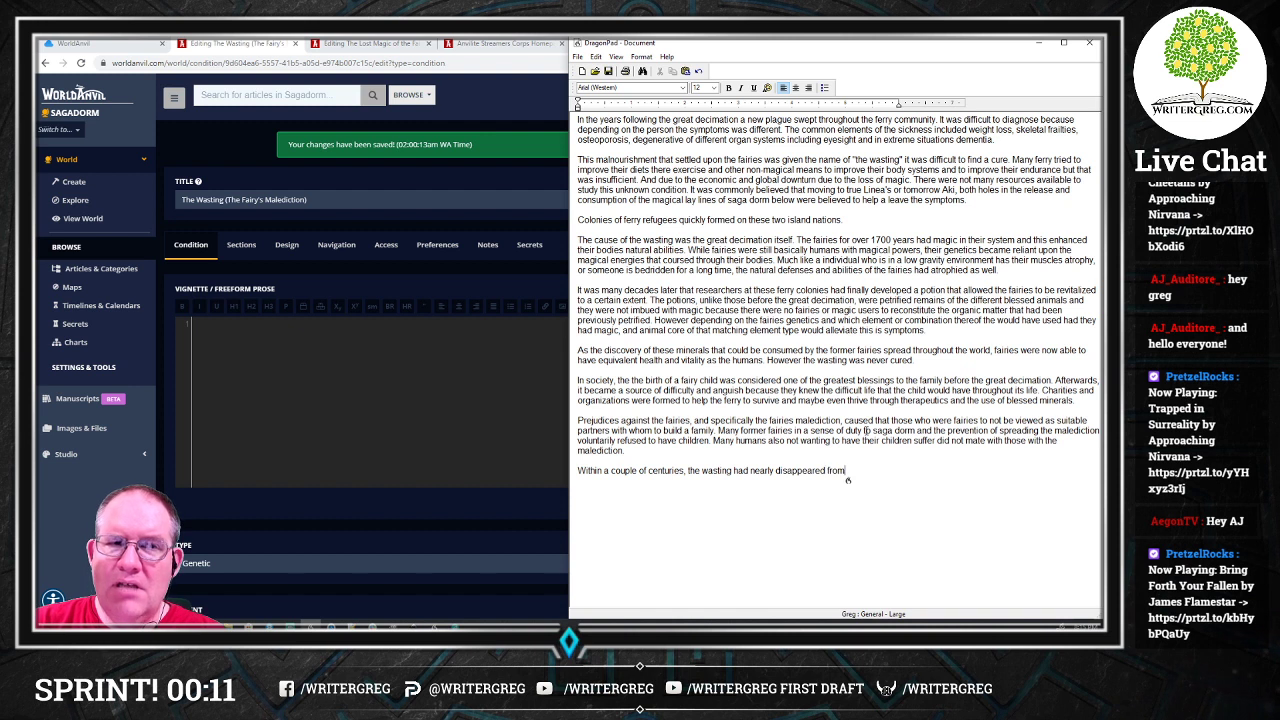
{"action": "type", "text": " from saga dorm"}
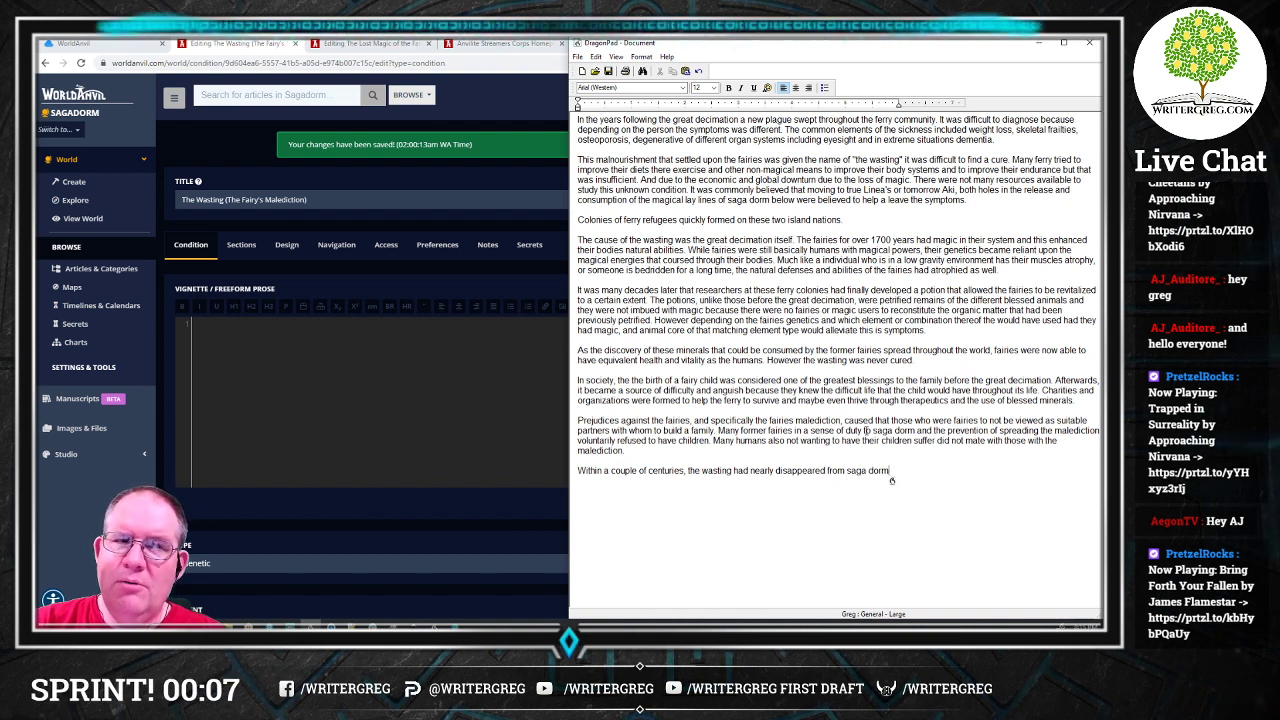
Step: Finish the sentence with "as there were fewer and fewer former fairies who were able to pass their genetics along to continue the malediction."
{"action": "type", "text": " as there were fewer and fewer former fairies"}
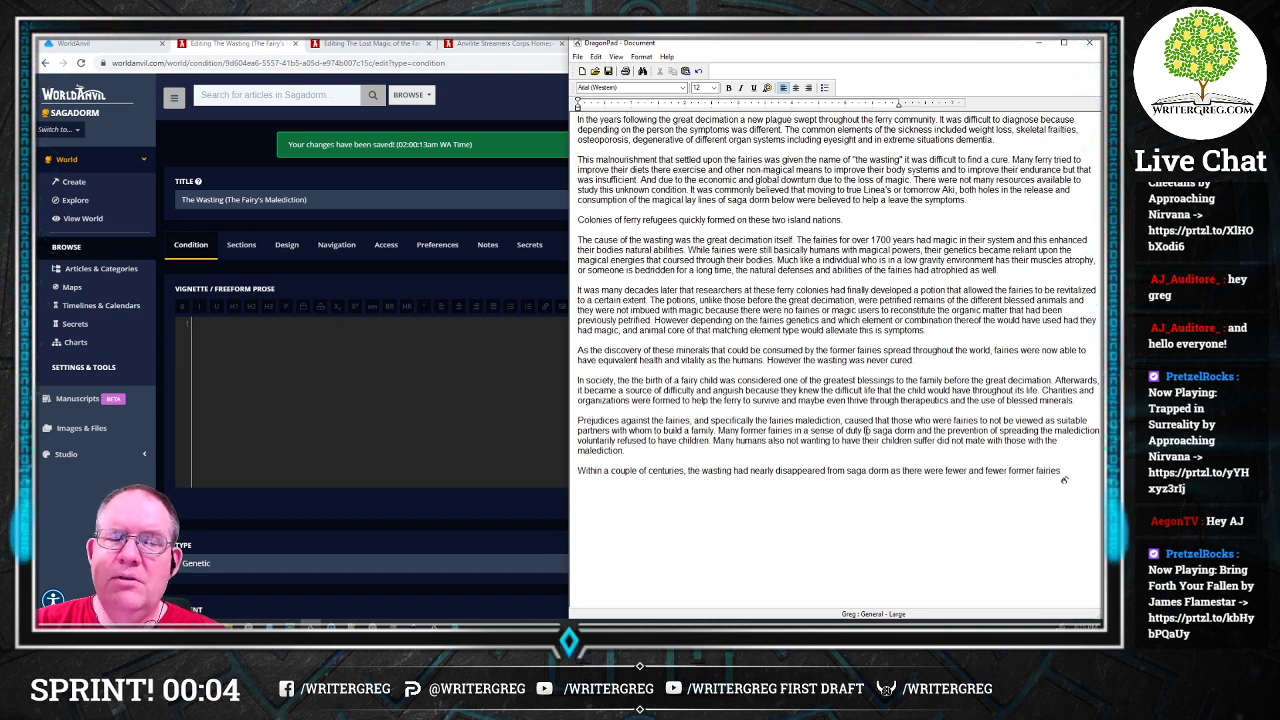
{"action": "type", "text": " who were able to pass their genetics along"}
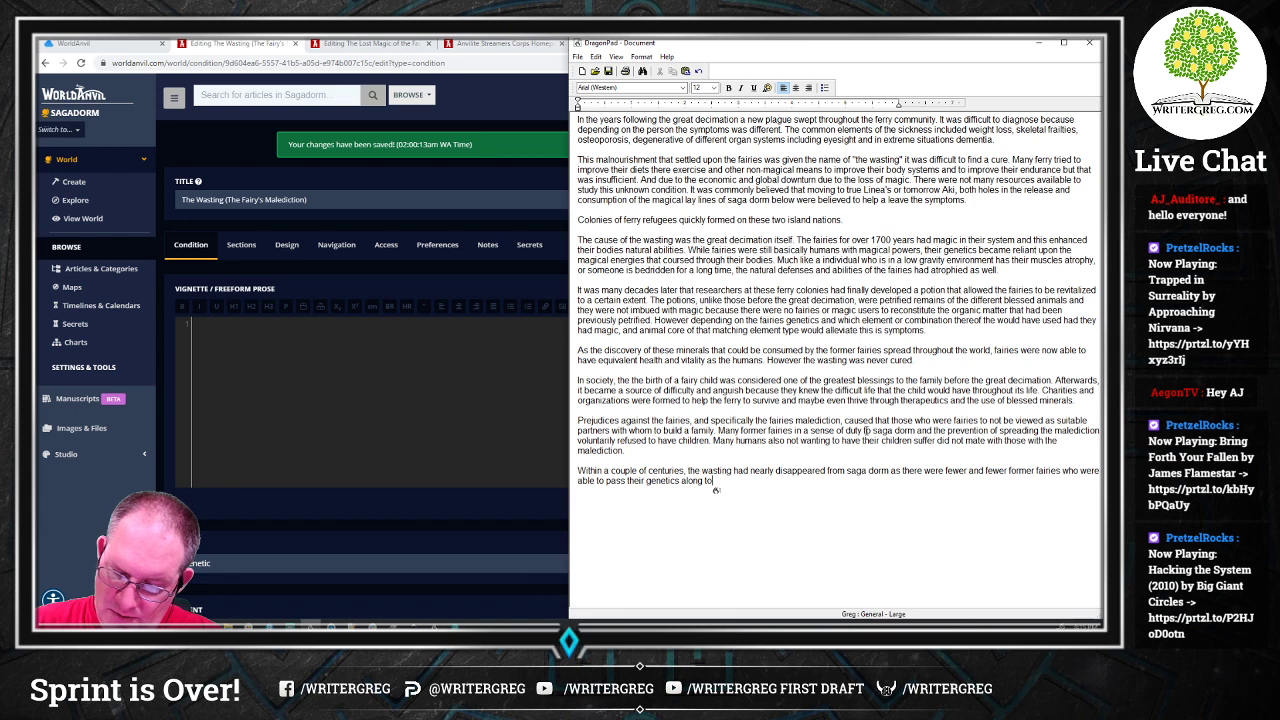
{"action": "type", "text": "to continue"}
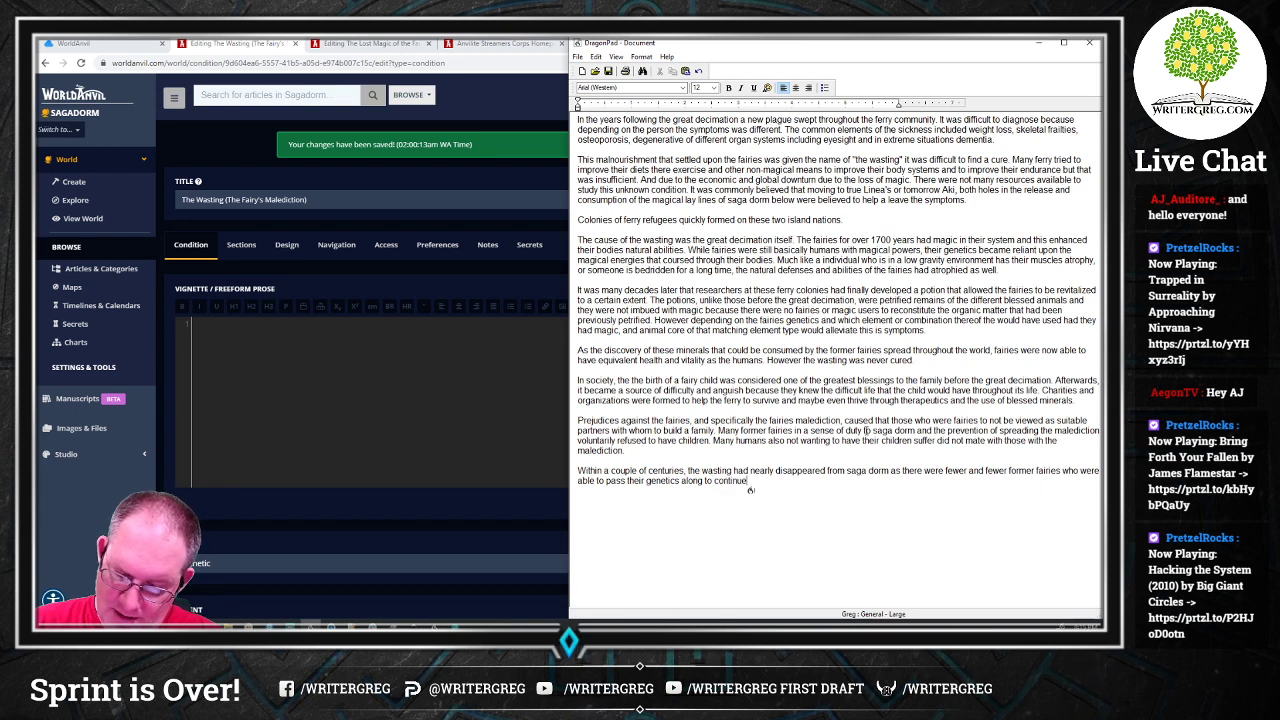
{"action": "type", "text": " the malediction"}
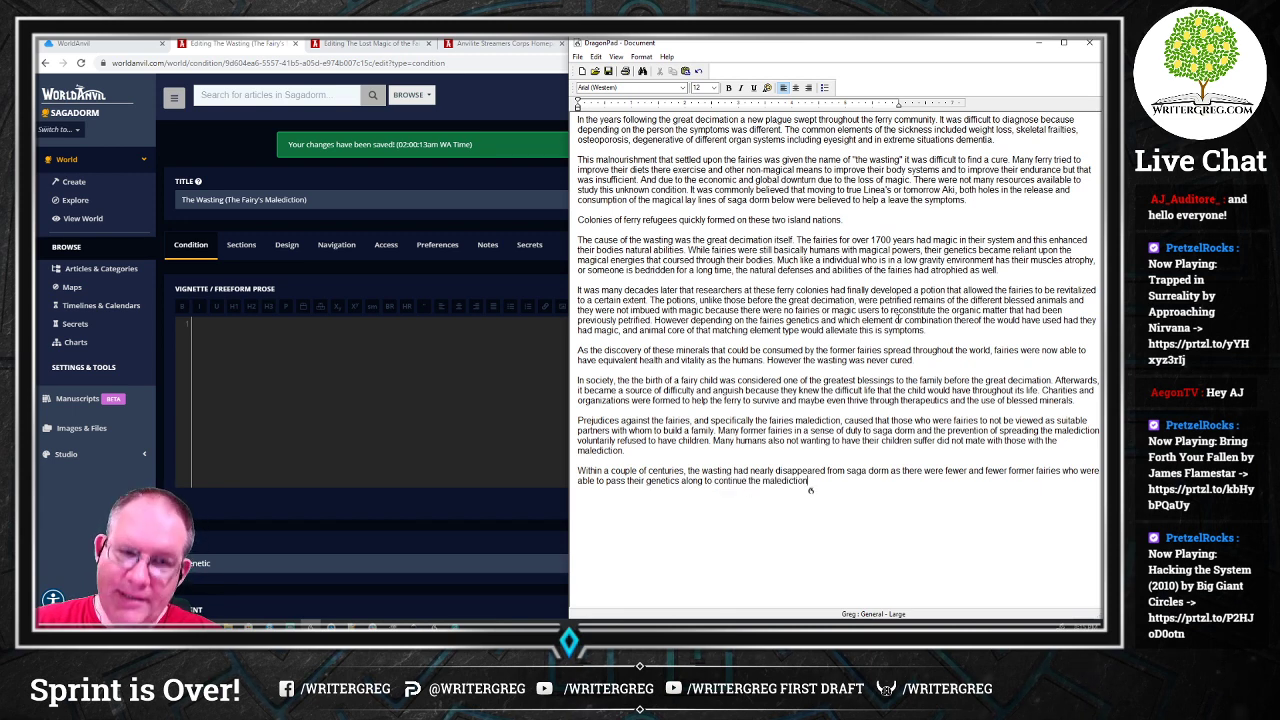
{"action": "type", "text": "."}
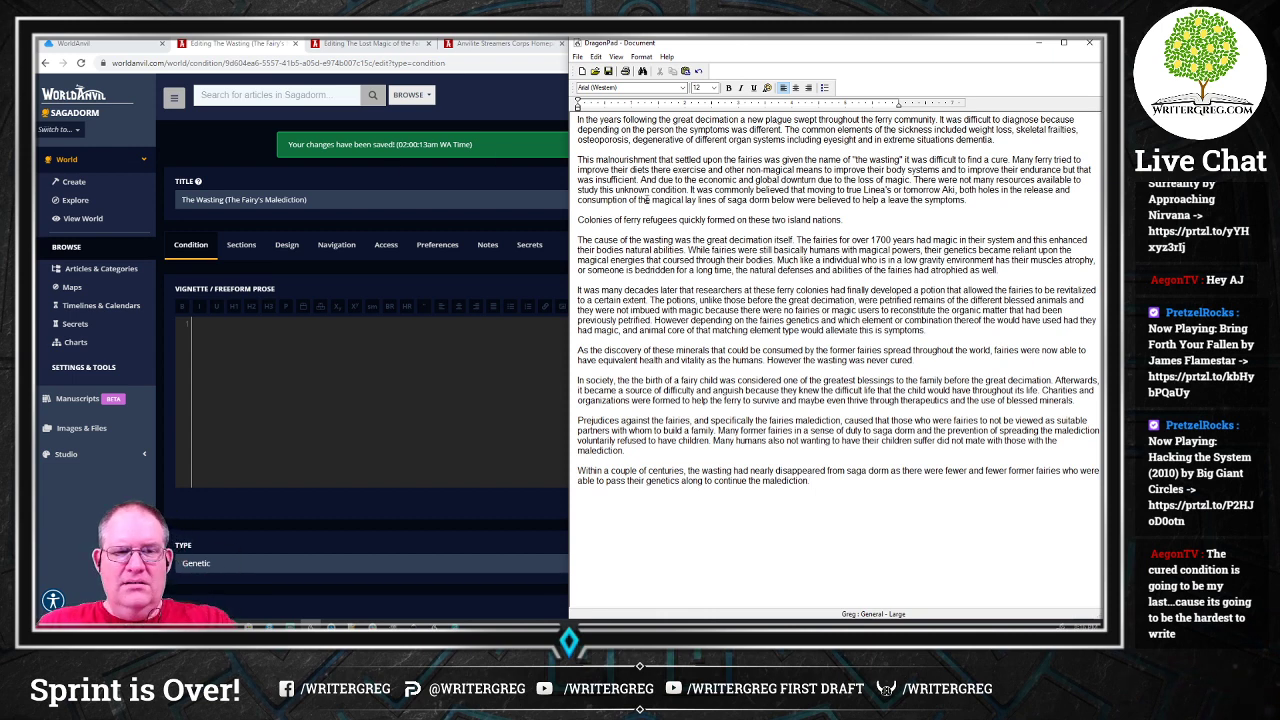
Step: Copy the whole DragonPad draft into the Vignette / Freeform Prose of the World Anvil condition article and save the article
{"action": "key", "text": "ctrl+a"}
{"action": "left_click", "coordinate": [347, 363]}
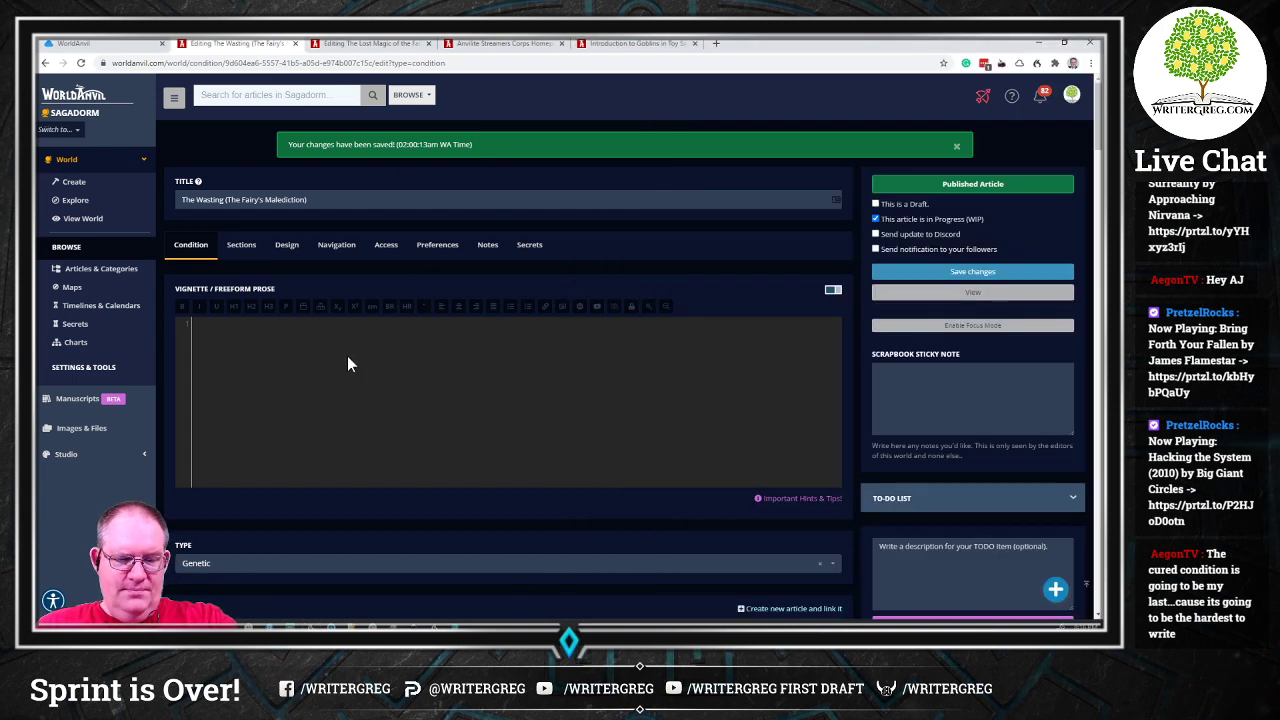
{"action": "key", "text": "ctrl+v"}
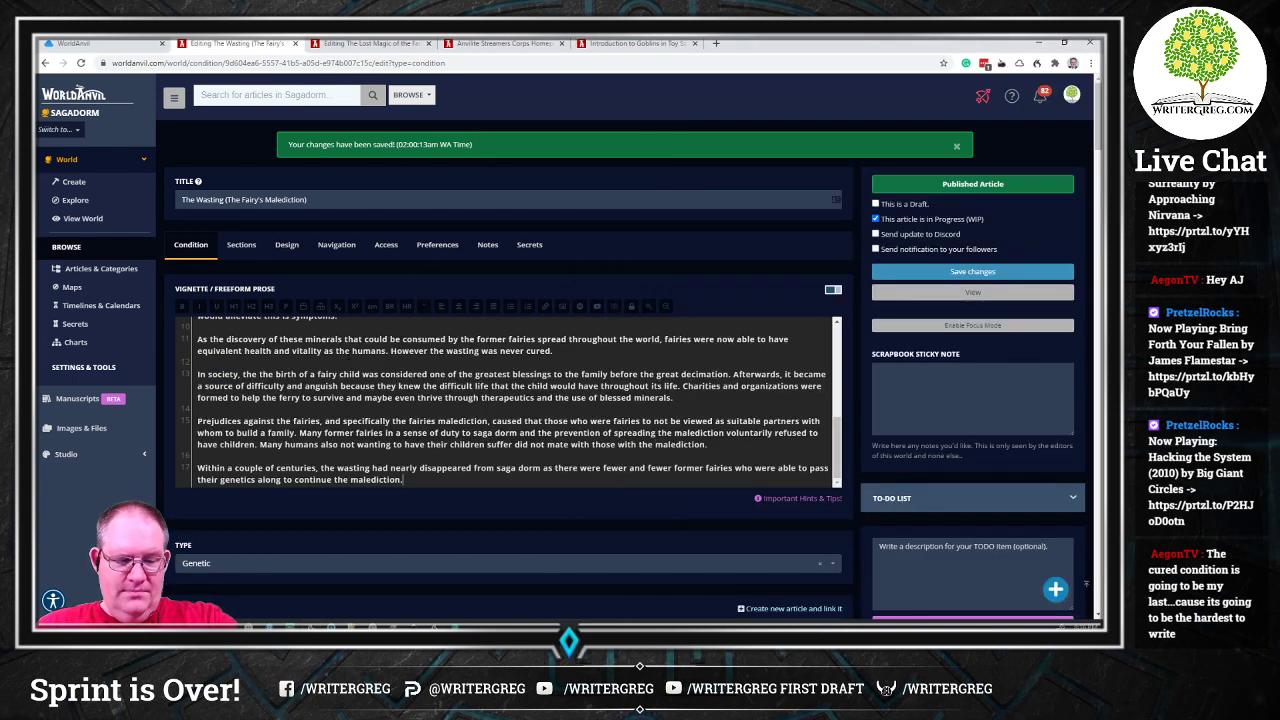
{"action": "left_click", "coordinate": [941, 279]}
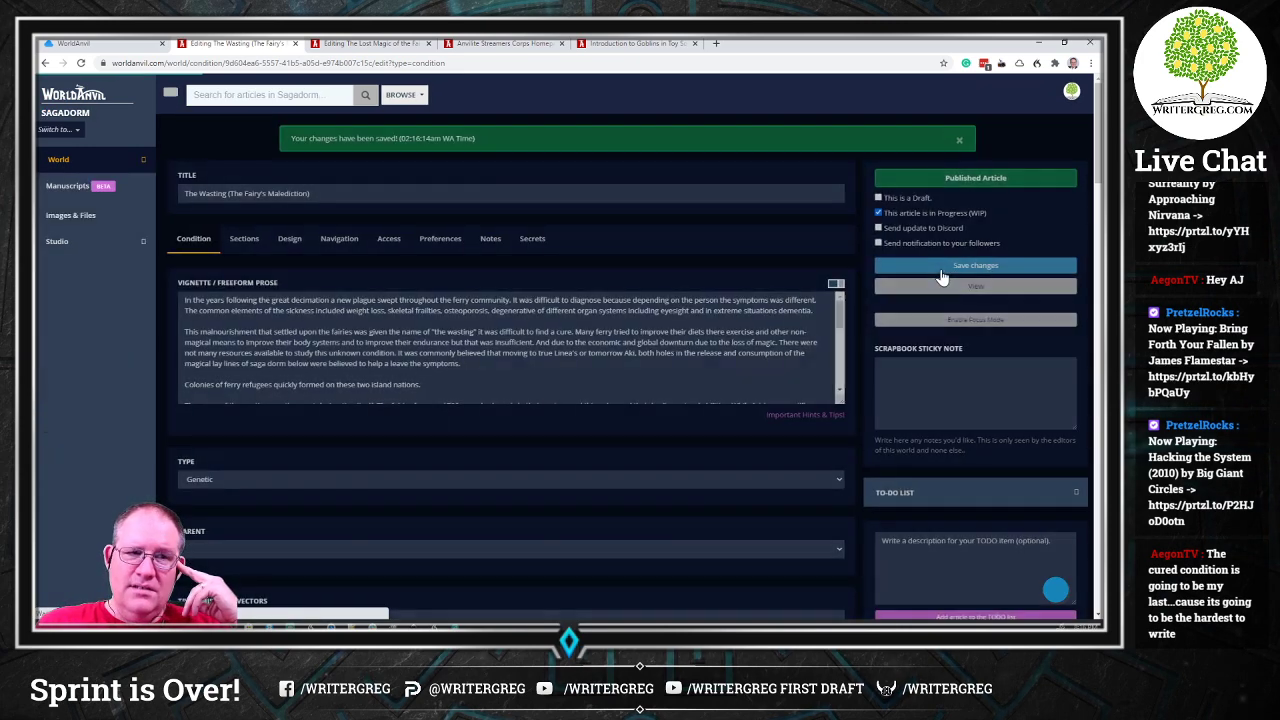
Step: Look up and select the word count in the metadata of the article "The Wasting (The Fairy's Malediction)"
{"action": "scroll", "coordinate": [982, 385], "scroll_direction": "down", "scroll_amount": 3}
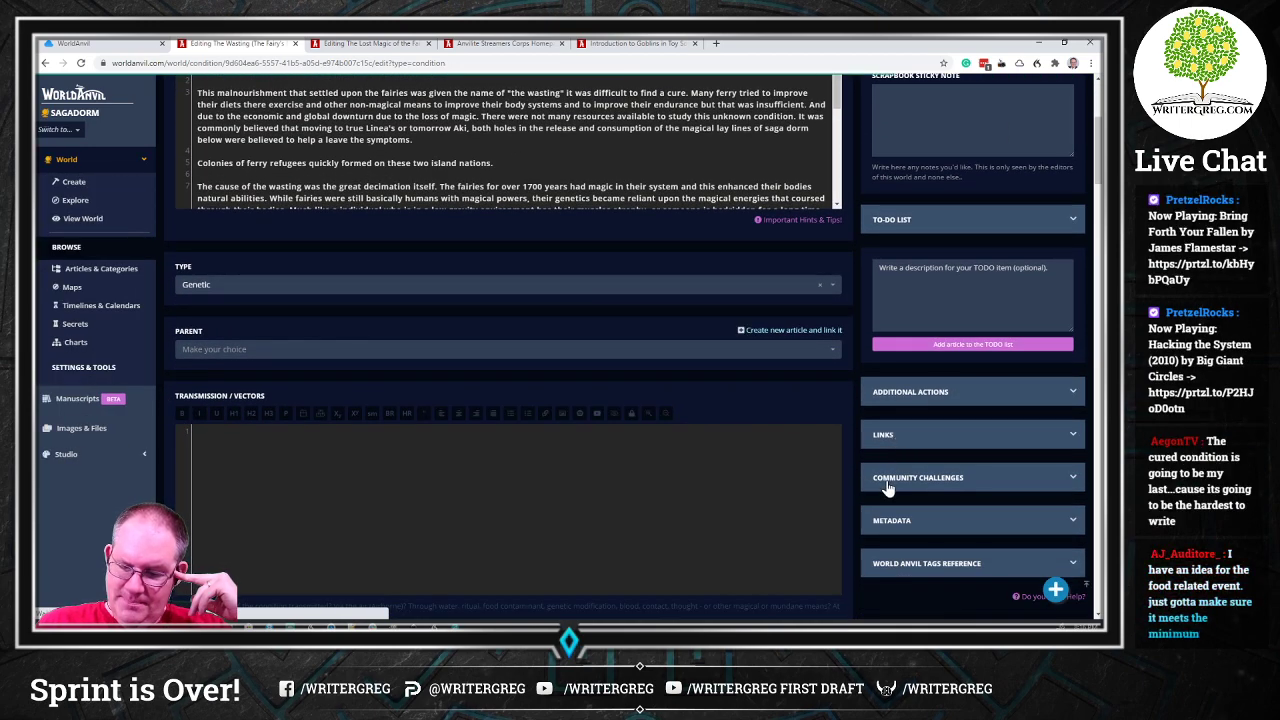
{"action": "left_click", "coordinate": [895, 524]}
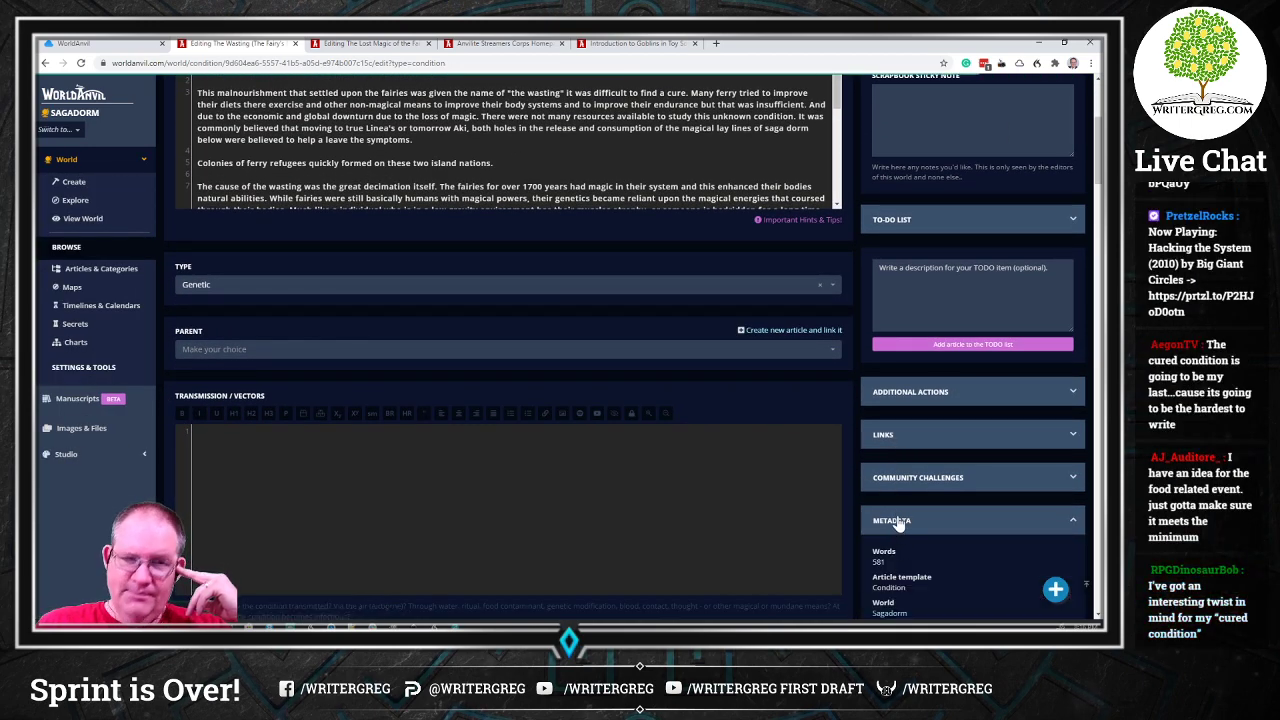
{"action": "scroll", "coordinate": [897, 503], "scroll_direction": "down", "scroll_amount": 1}
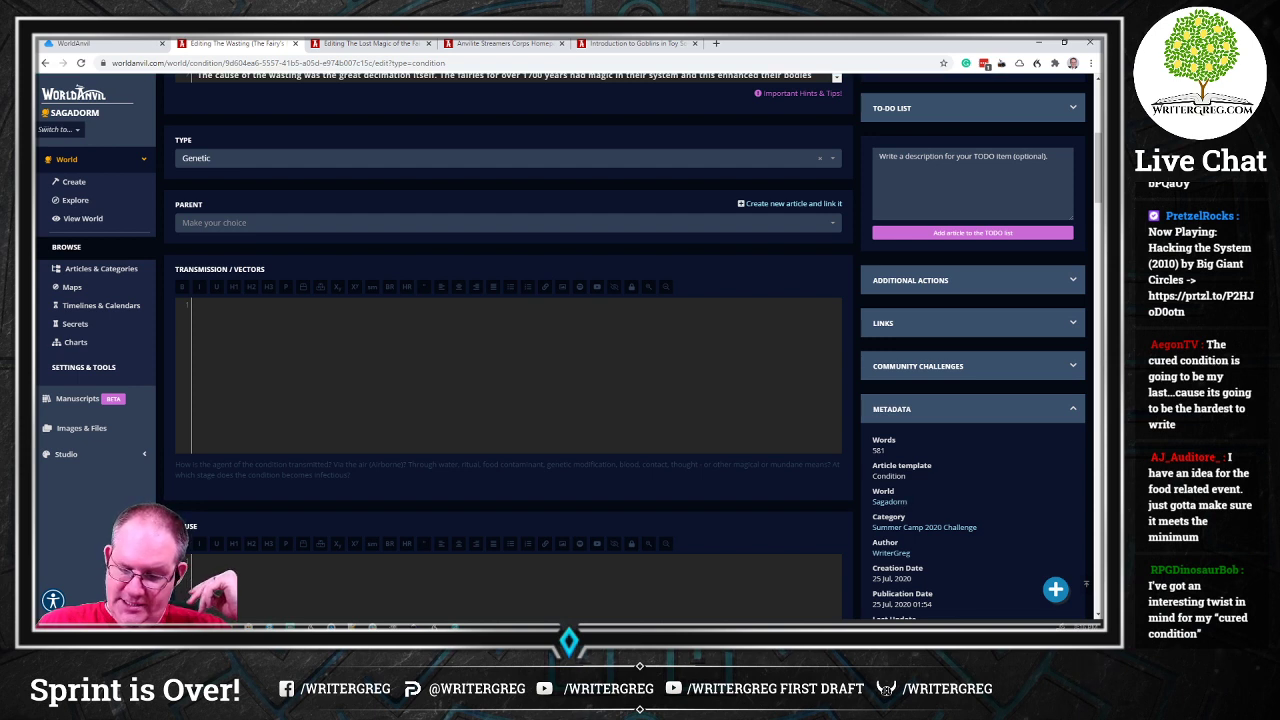
{"action": "right_click", "coordinate": [879, 448]}
{"action": "left_click", "coordinate": [890, 458]}
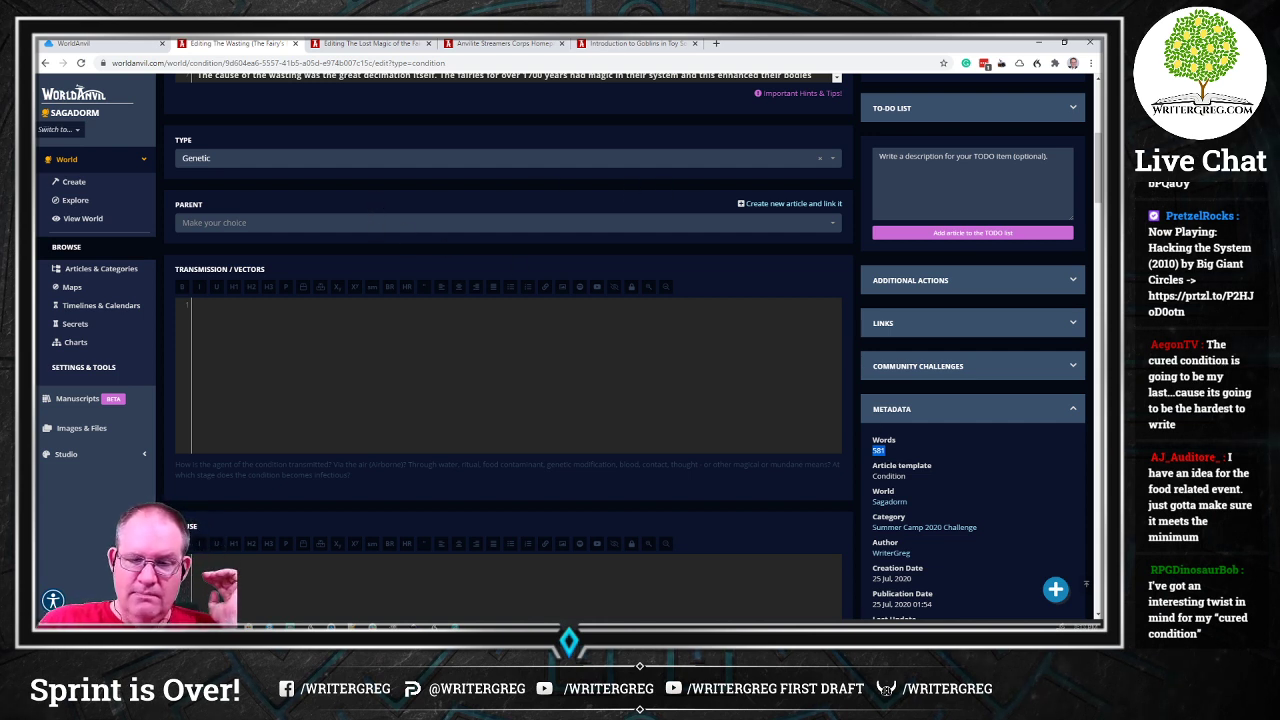
Step: Open nanowrimo.com in a new tab and log 581 words this session for the Sagadorm WorldAnvil Summer Camp 2020 Competition project
{"action": "left_click", "coordinate": [716, 44]}
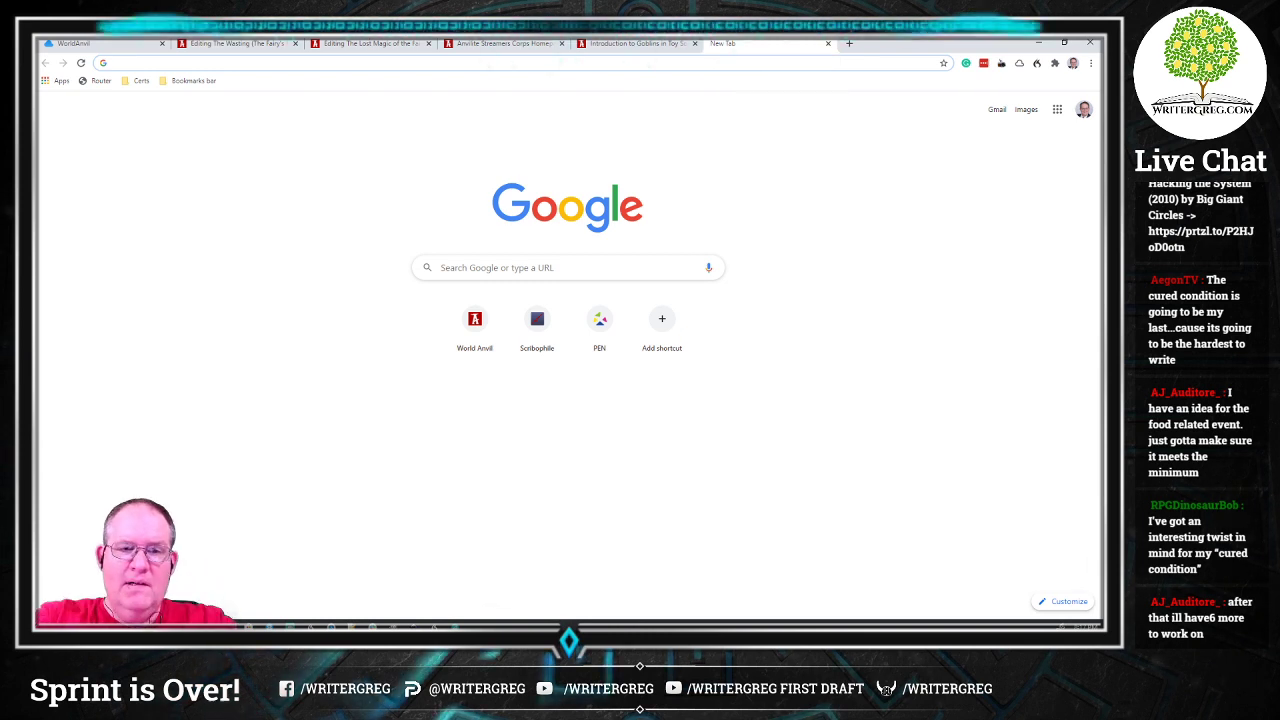
{"action": "type", "text": "nanowrimo.com"}
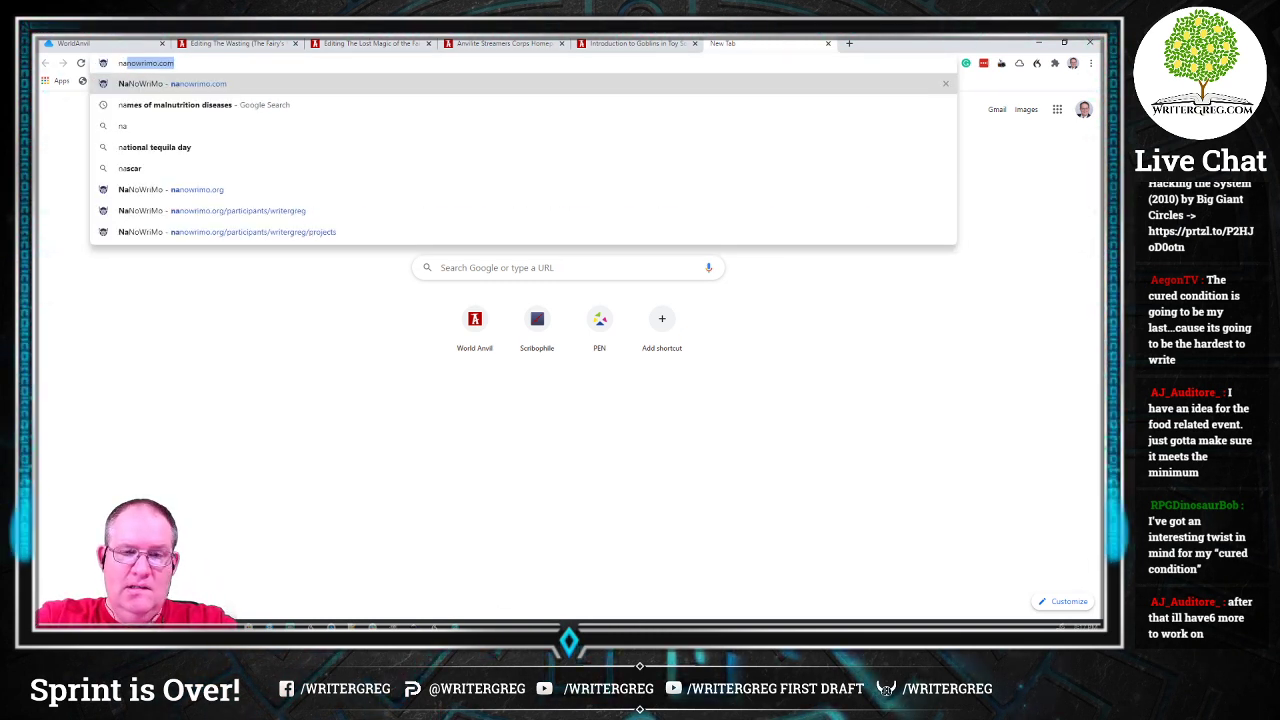
{"action": "key", "text": "Return"}
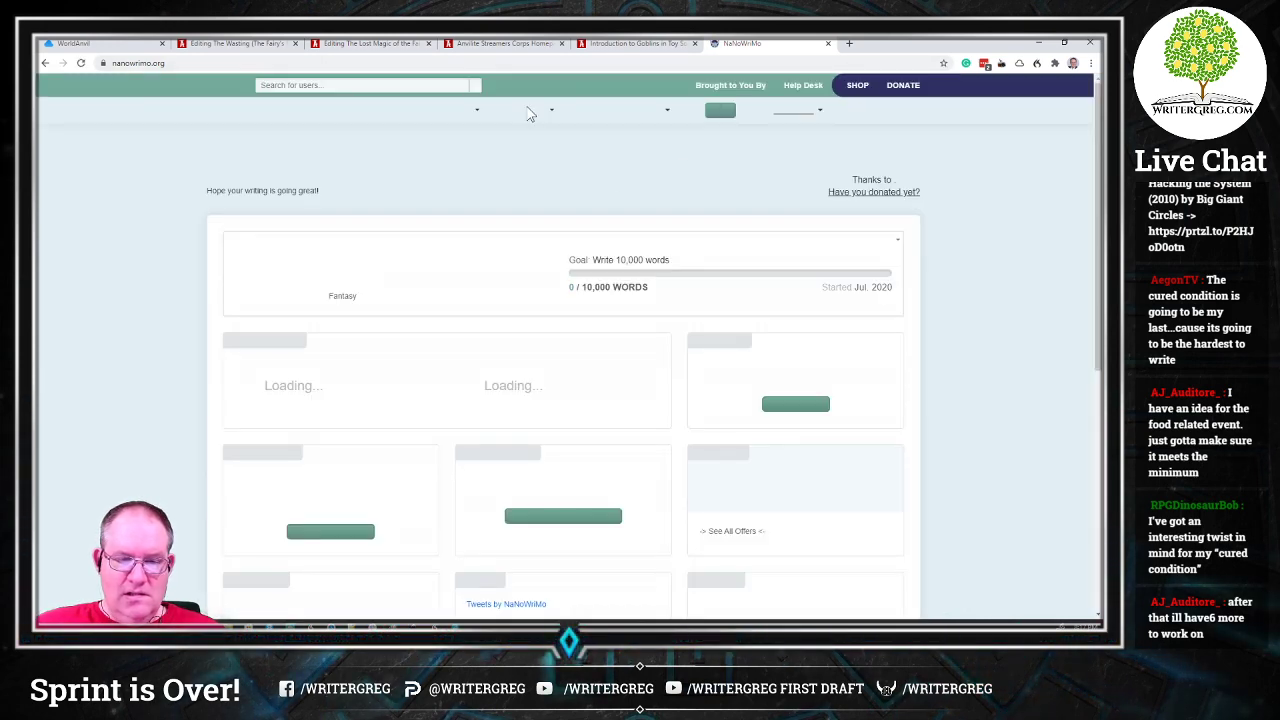
{"action": "left_click", "coordinate": [701, 110]}
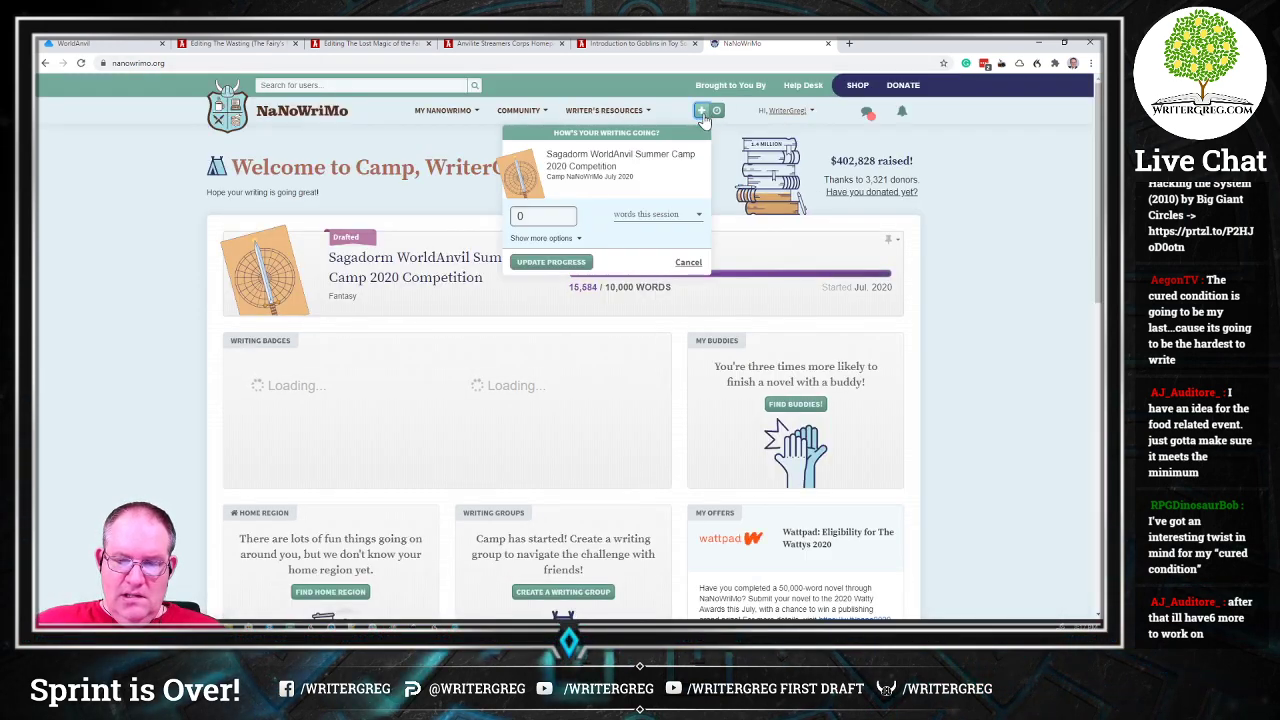
{"action": "double_click", "coordinate": [520, 217]}
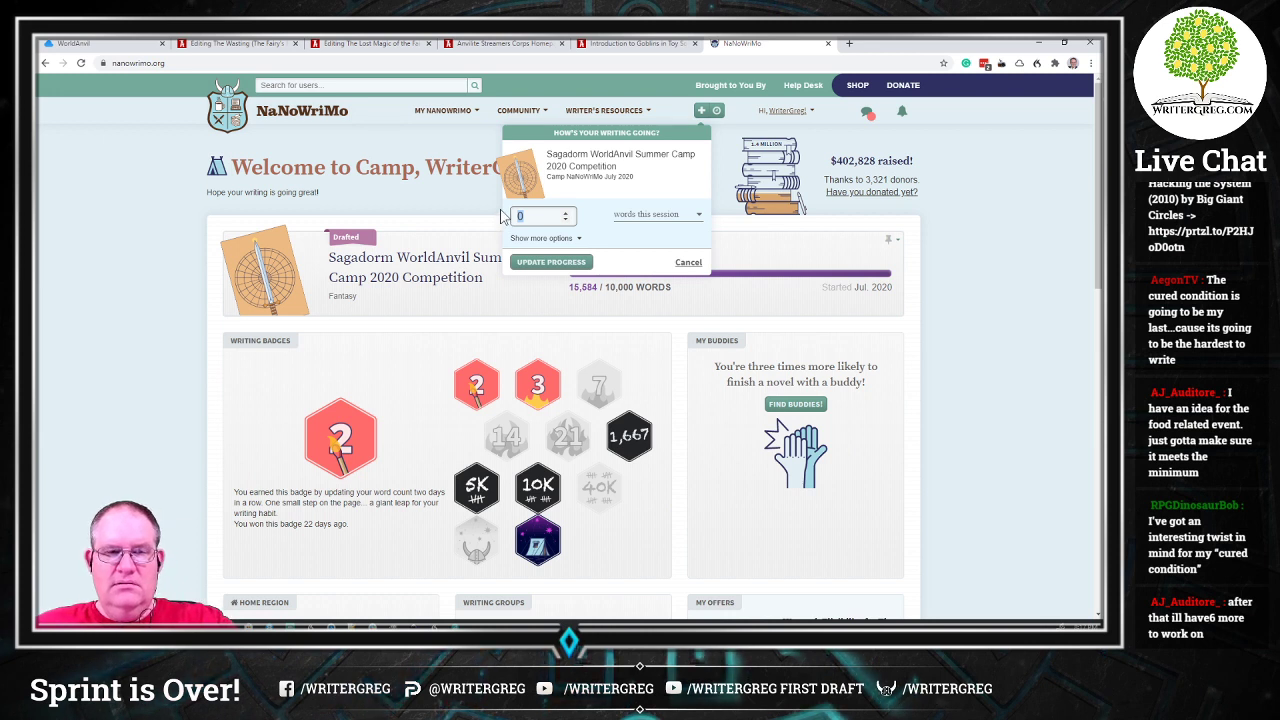
{"action": "type", "text": "581"}
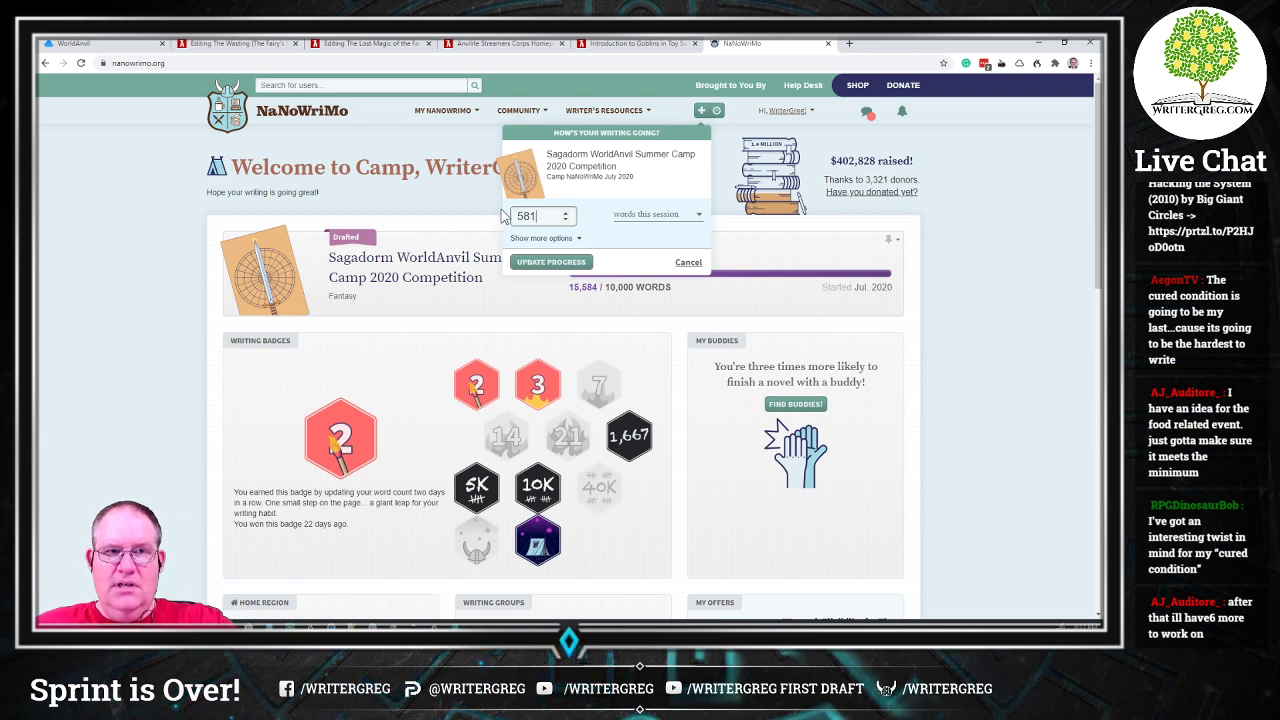
{"action": "left_click", "coordinate": [563, 263]}
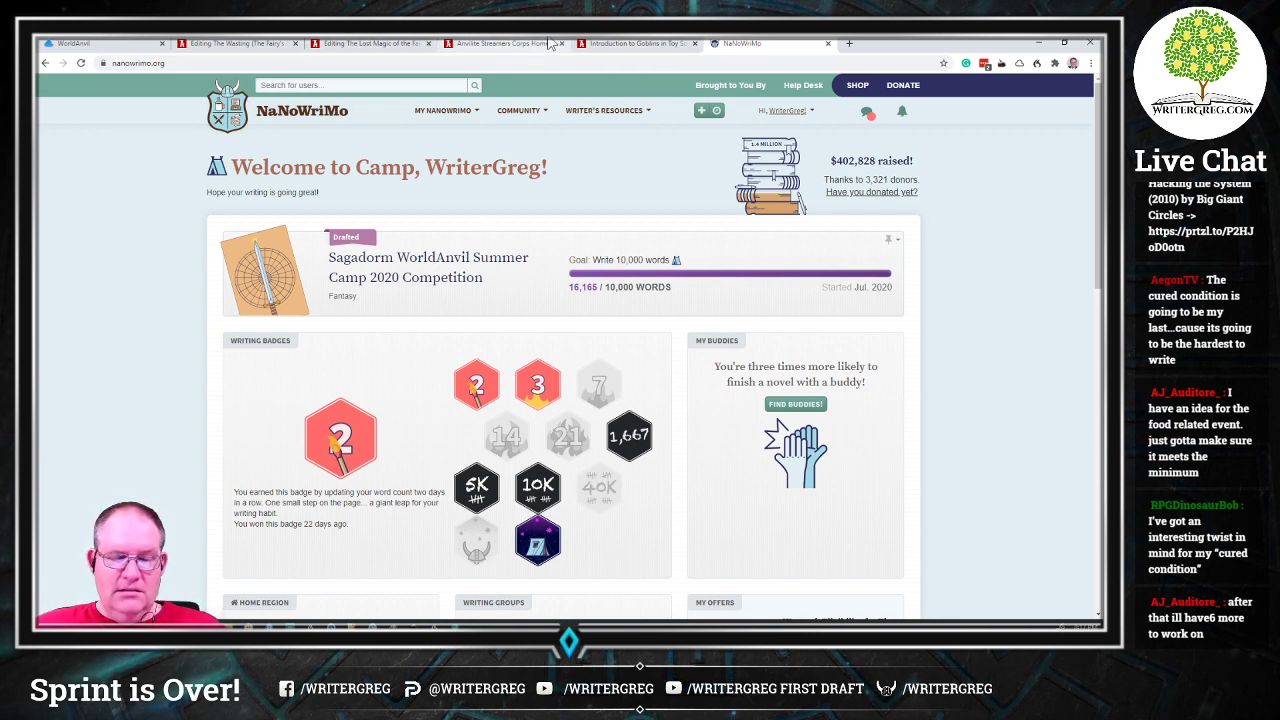
Step: Return to the article "The Wasting (The Fairy's Malediction)" and save its changes again
{"action": "left_click", "coordinate": [347, 45]}
{"action": "left_click", "coordinate": [275, 45]}
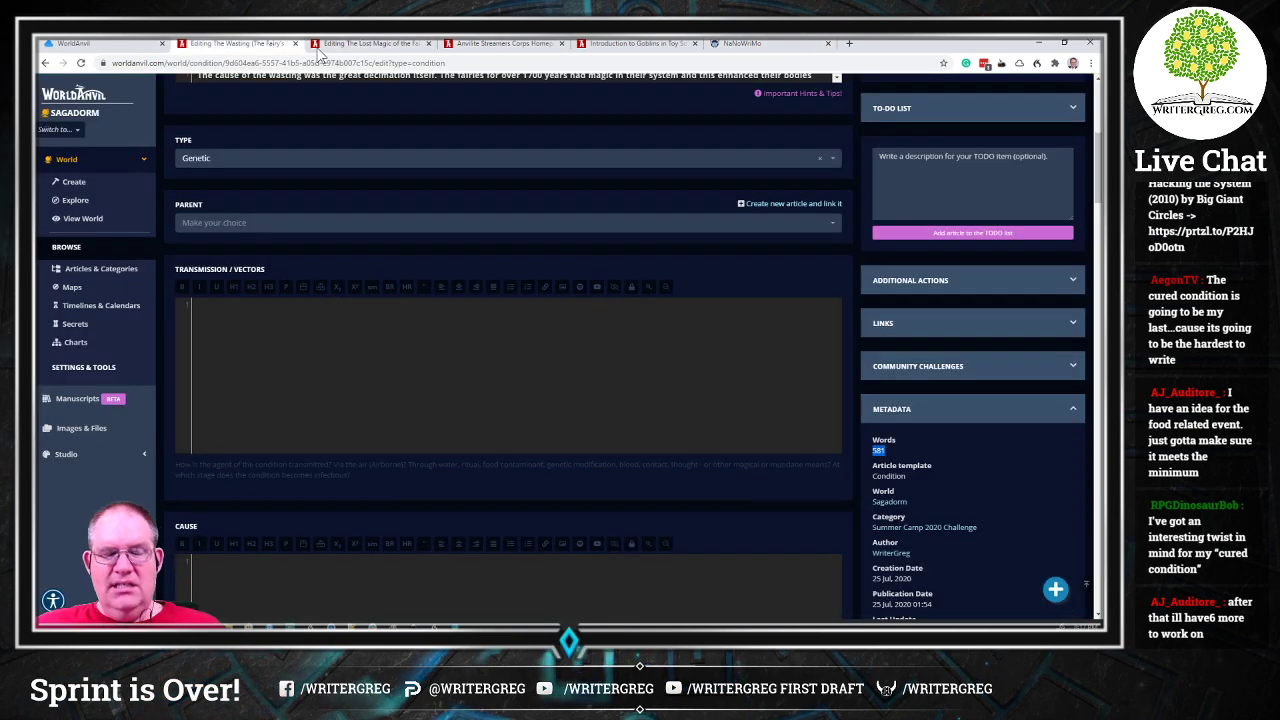
{"action": "scroll", "coordinate": [522, 187], "scroll_direction": "up", "scroll_amount": 3}
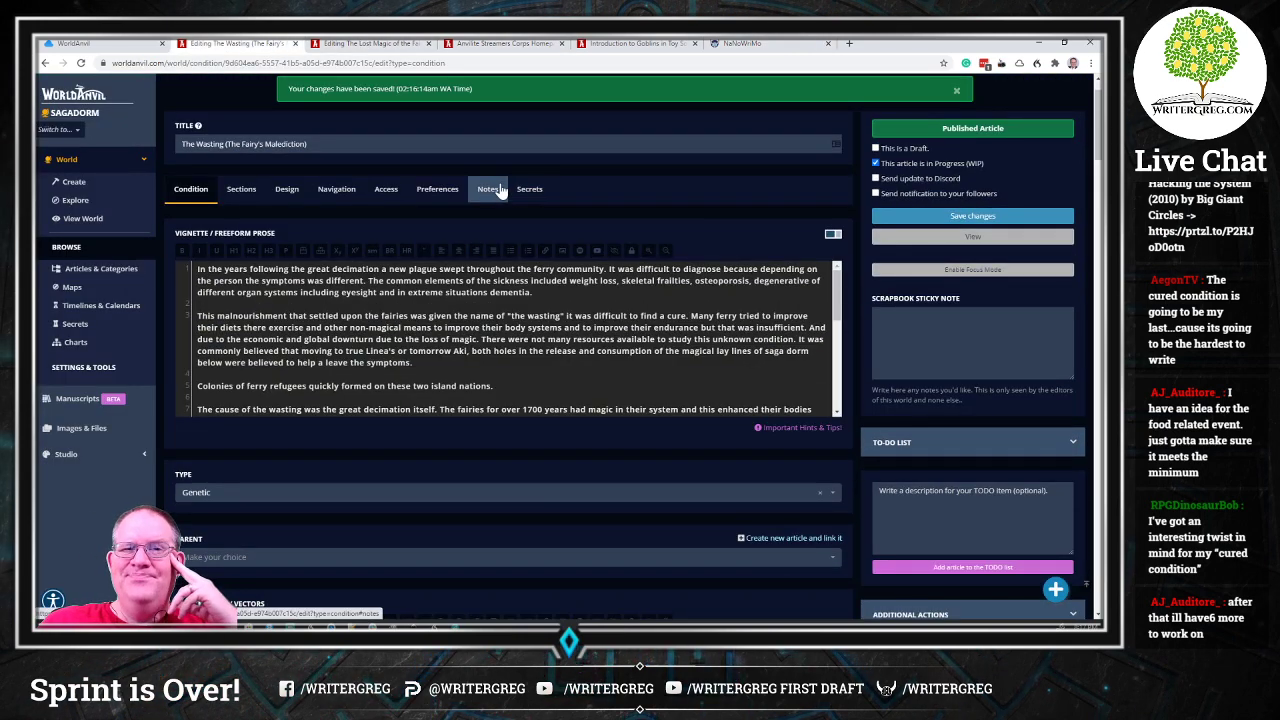
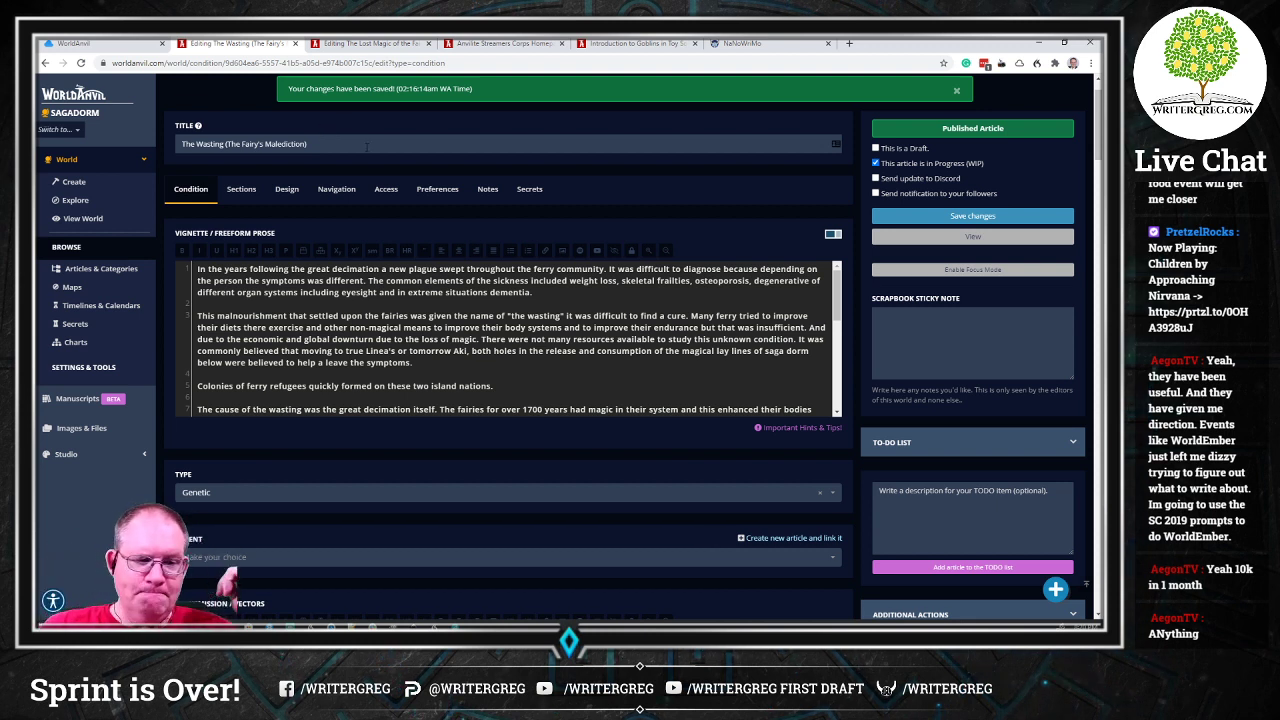
{"action": "left_click", "coordinate": [970, 216]}
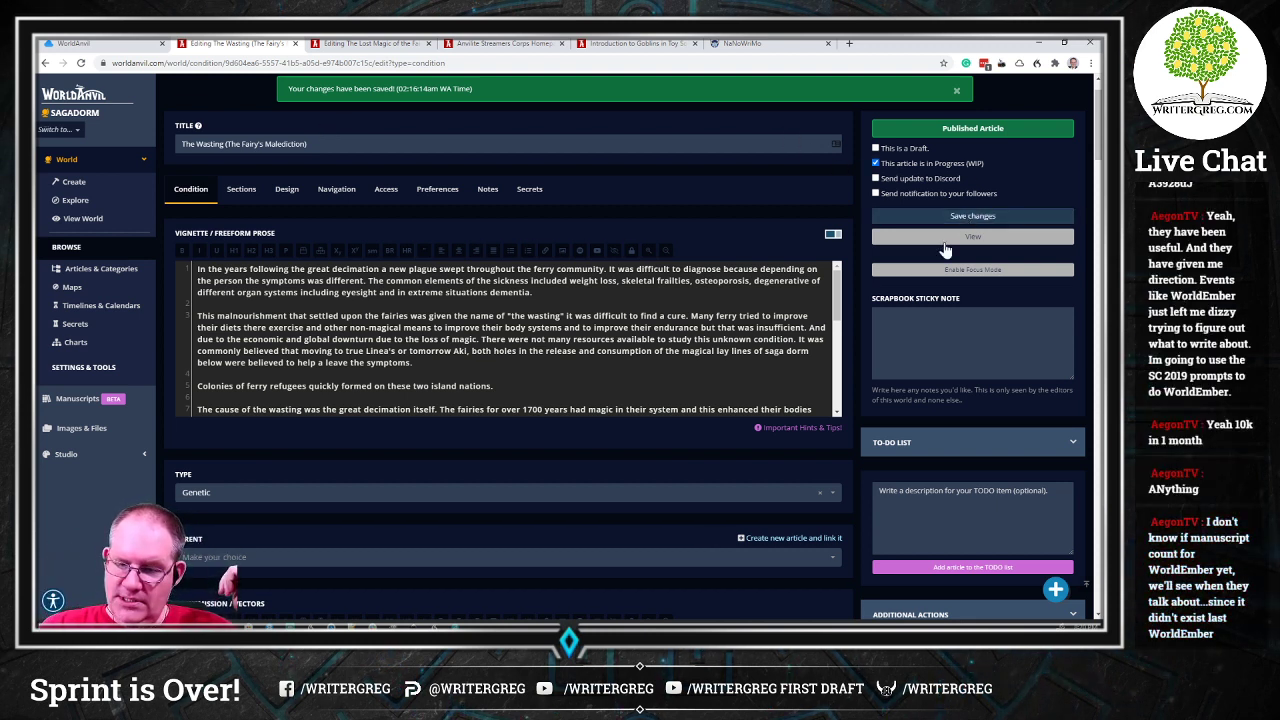
Step: Submit the article to Worldbuilding Summer Camp 2020 for the prompt "Describe any condition or disease for which a cure has recently been developed."
{"action": "scroll", "coordinate": [943, 251], "scroll_direction": "down", "scroll_amount": 3}
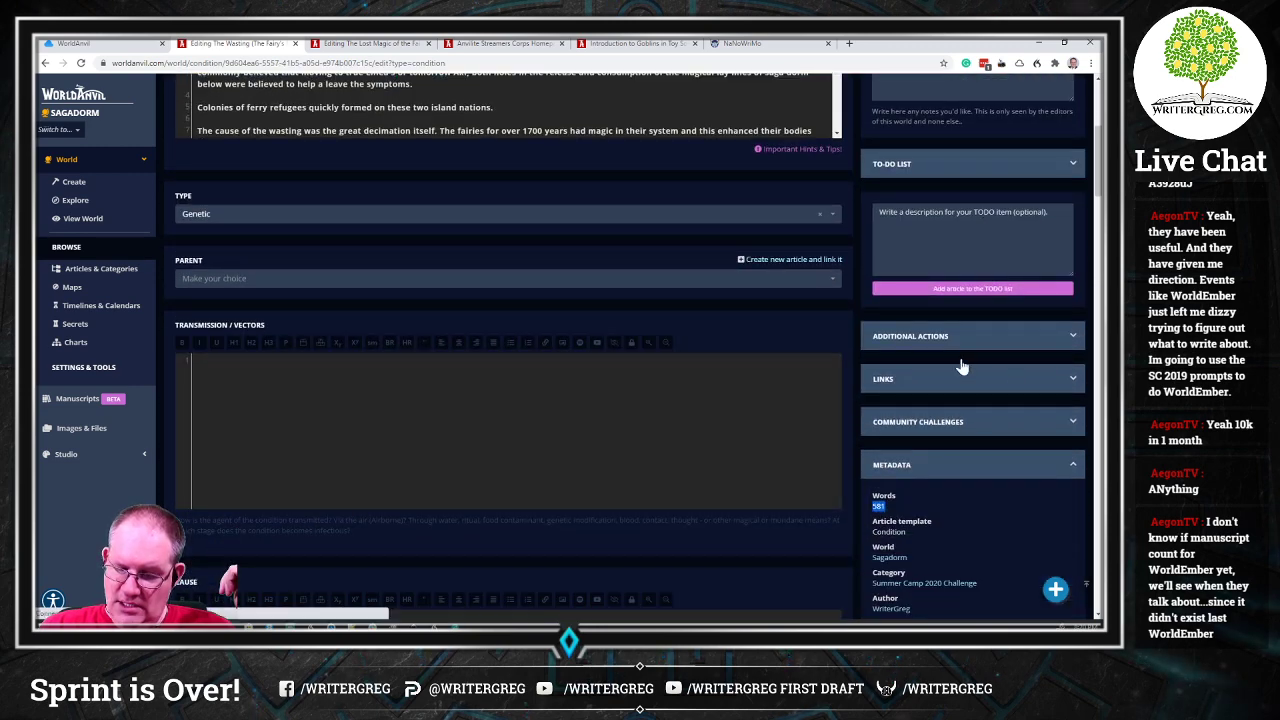
{"action": "scroll", "coordinate": [948, 385], "scroll_direction": "down", "scroll_amount": 1}
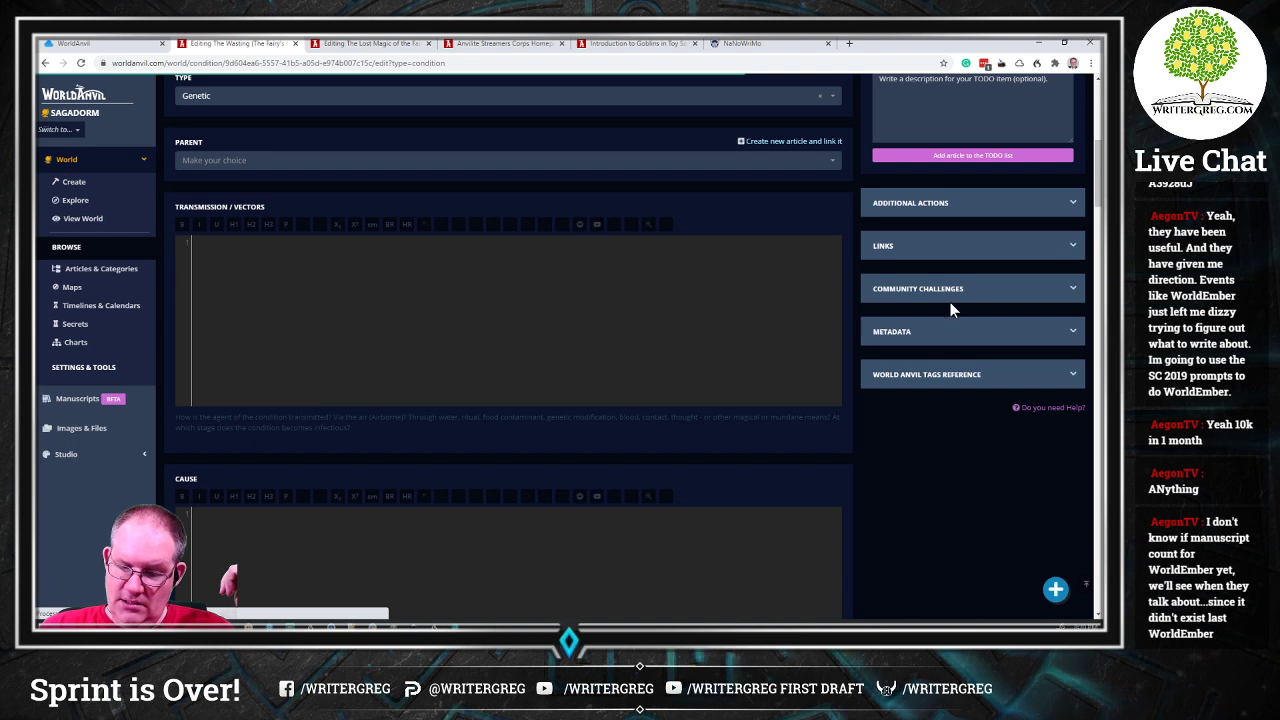
{"action": "left_click", "coordinate": [950, 290]}
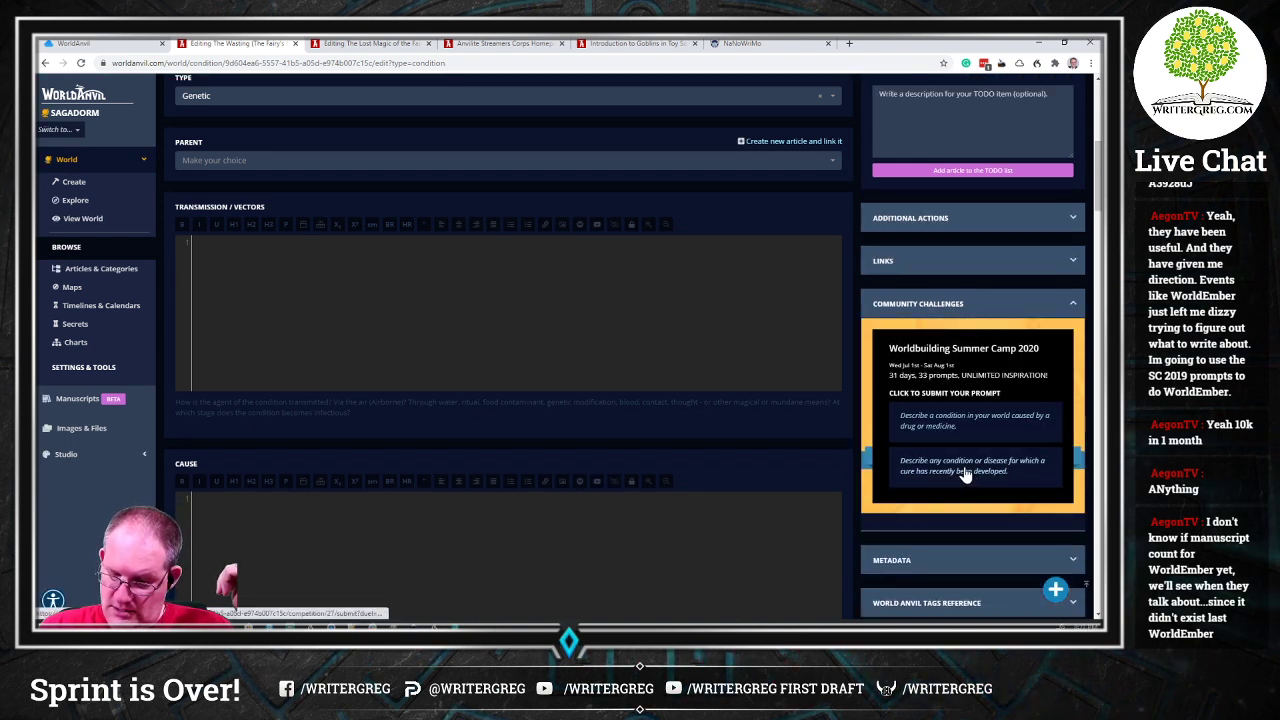
{"action": "left_click", "coordinate": [966, 476]}
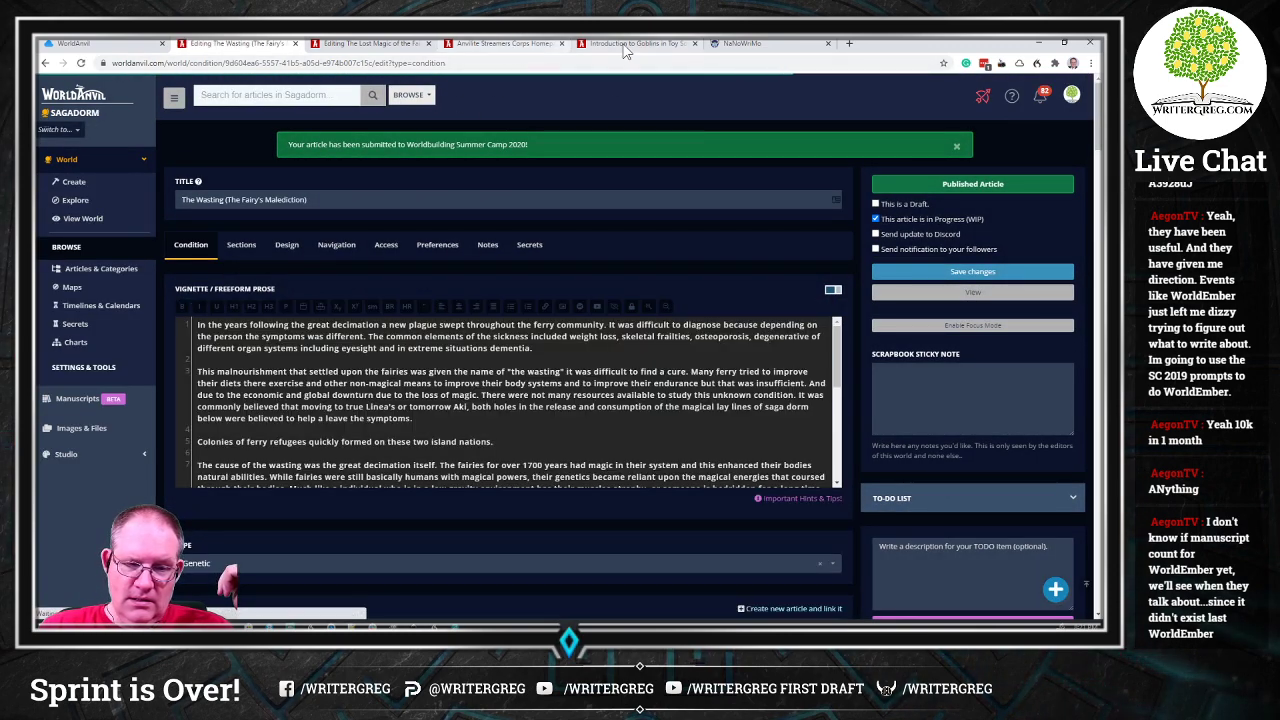
Step: Check the Anvilite Streamers Corps calendar and look through the opening of the "Introduction to Goblins" article
{"action": "left_click", "coordinate": [503, 43]}
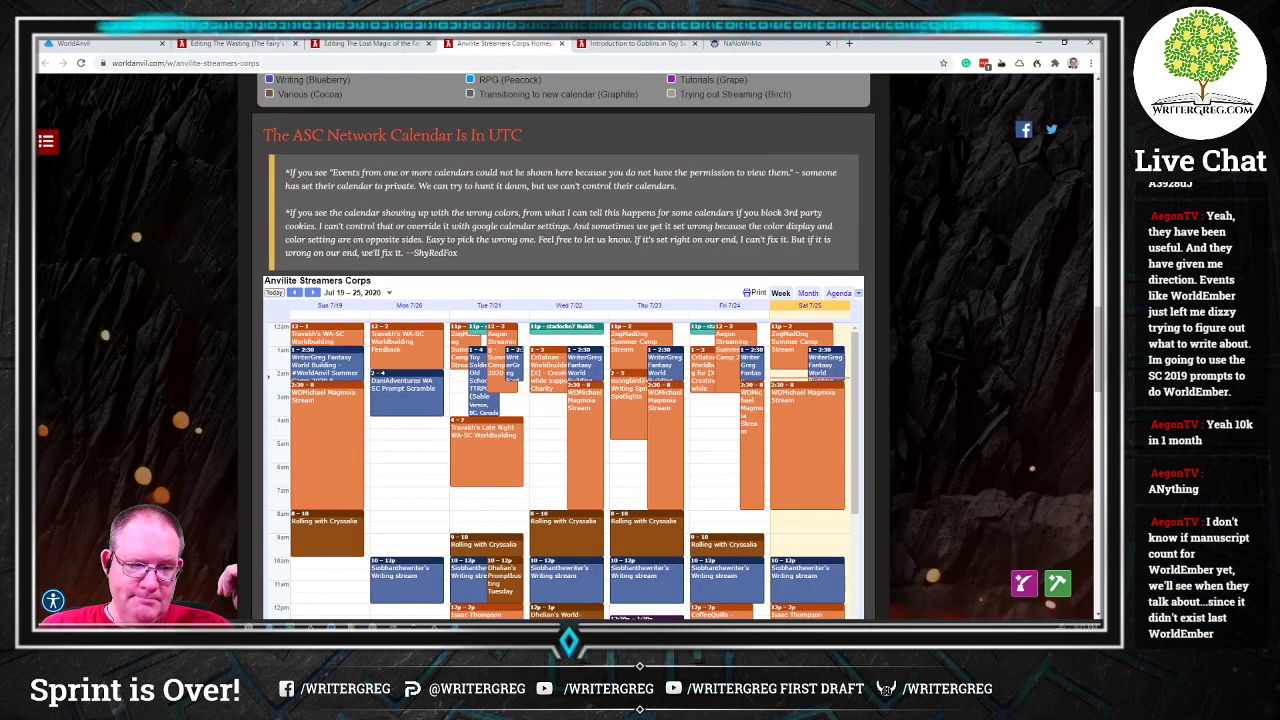
{"action": "key", "text": "ctrl+1"}
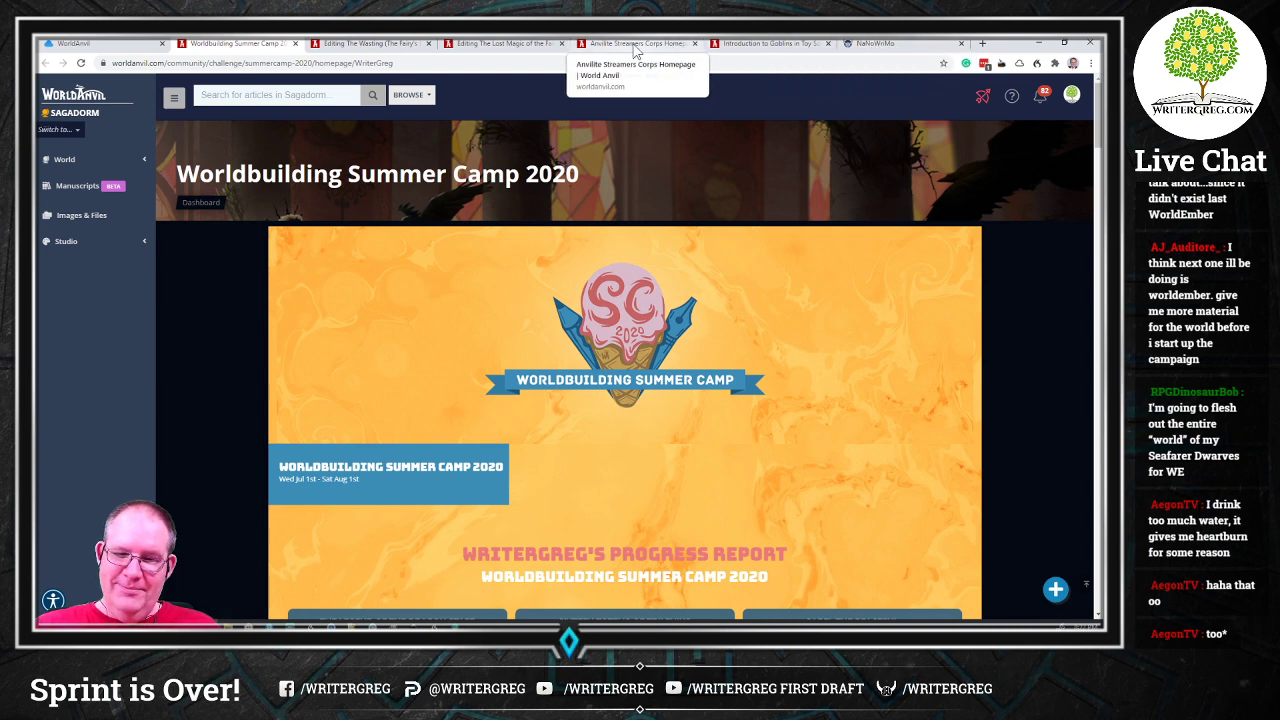
{"action": "left_click", "coordinate": [792, 46]}
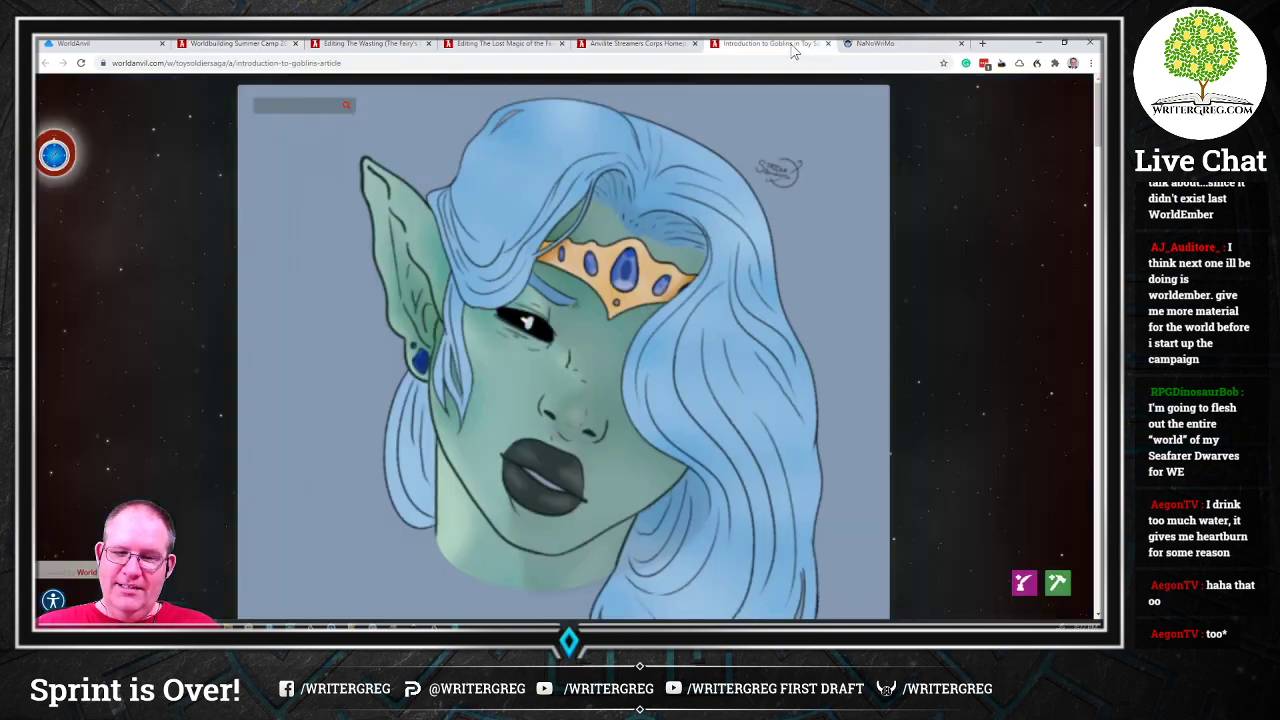
{"action": "scroll", "coordinate": [752, 260], "scroll_direction": "down", "scroll_amount": 6}
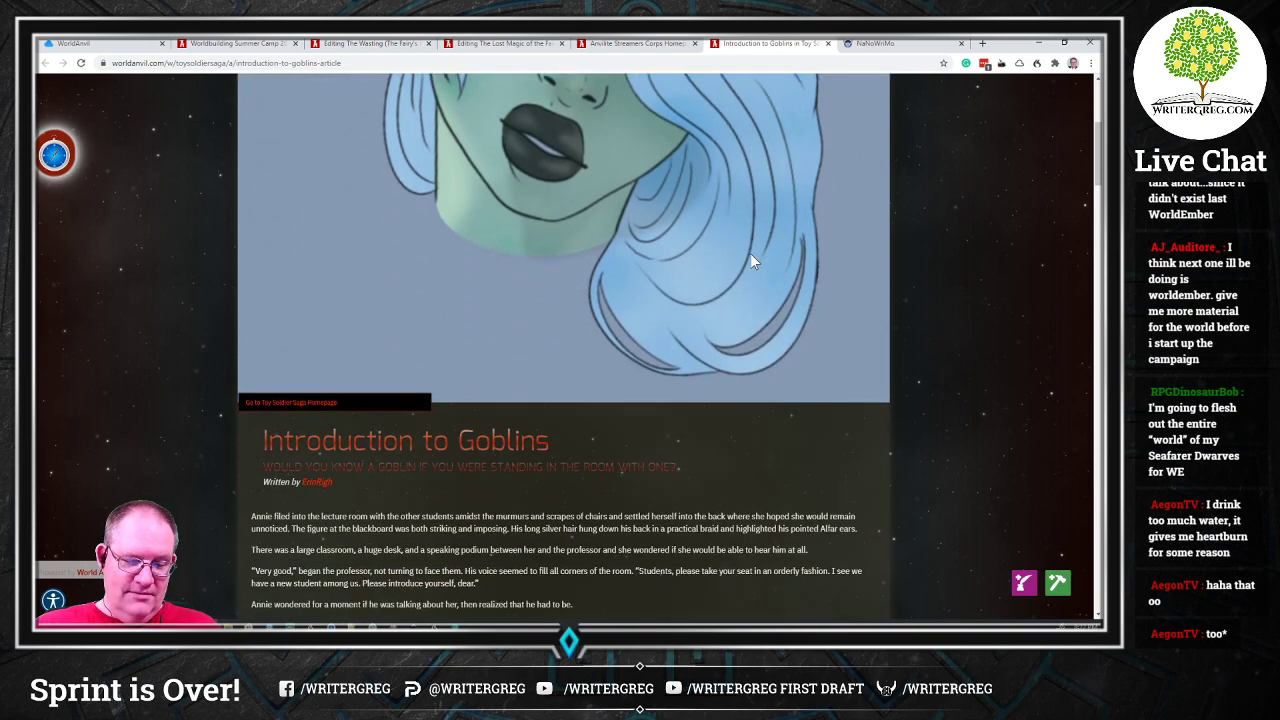
{"action": "scroll", "coordinate": [750, 260], "scroll_direction": "down", "scroll_amount": 1}
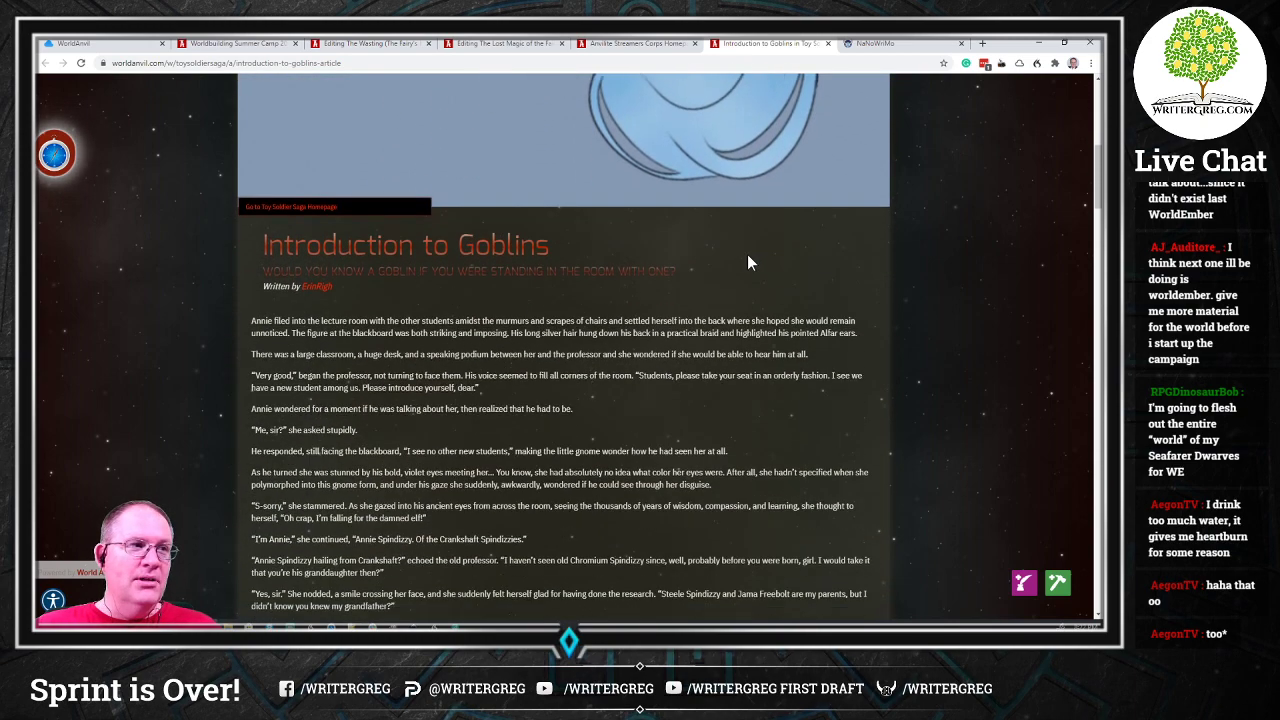
{"action": "scroll", "coordinate": [748, 262], "scroll_direction": "up", "scroll_amount": 1}
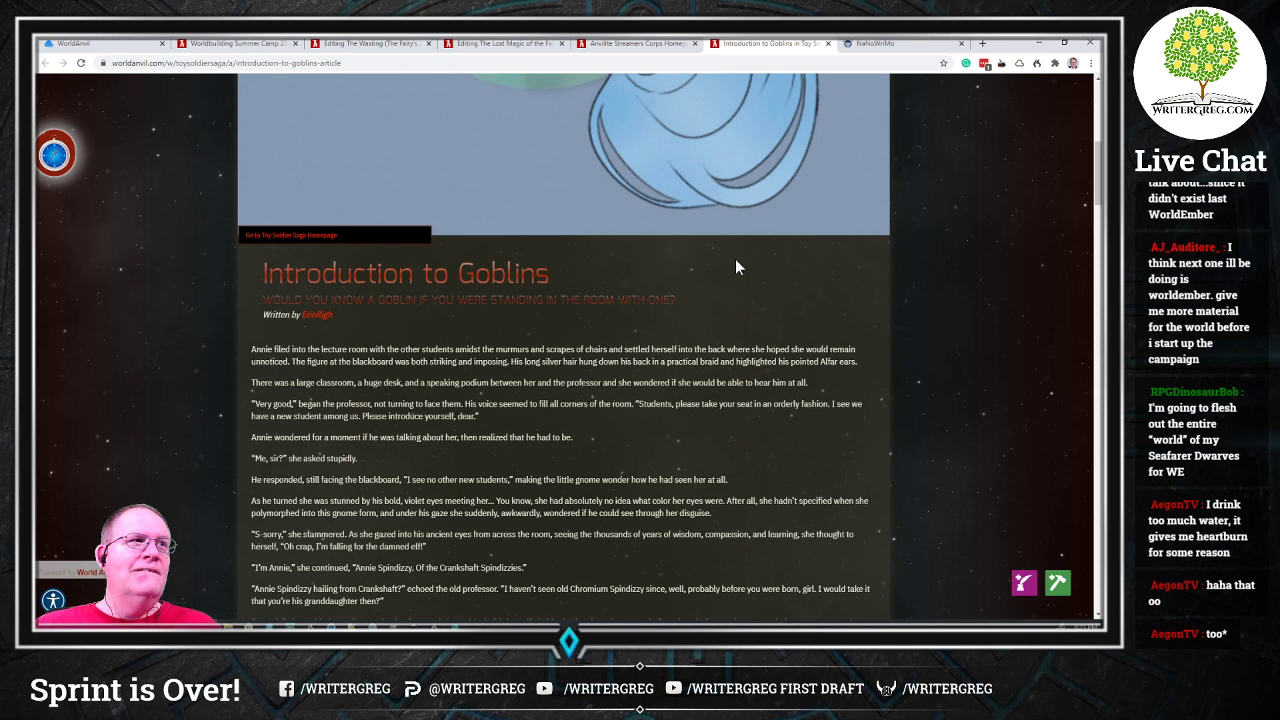
{"action": "scroll", "coordinate": [732, 268], "scroll_direction": "up", "scroll_amount": 3}
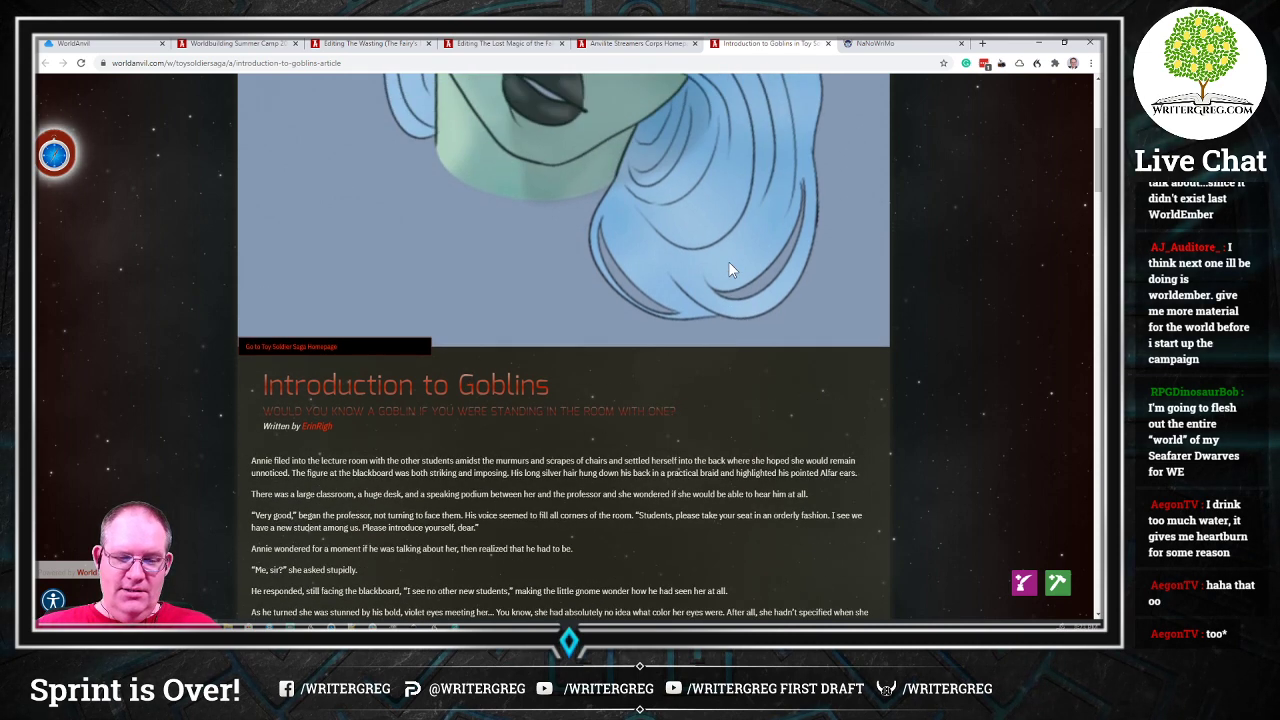
{"action": "scroll", "coordinate": [727, 270], "scroll_direction": "up", "scroll_amount": 1}
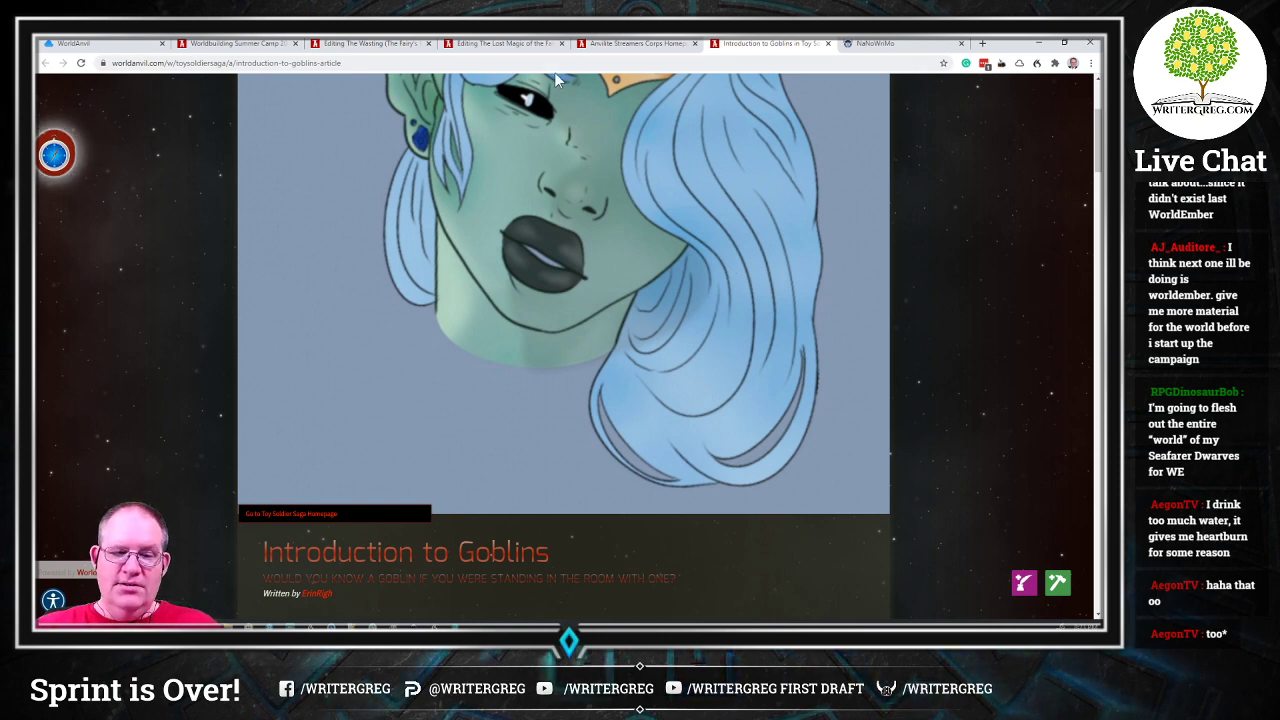
Step: View the Summer Camp 2020 page briefly and examine the weekly schedule in the Anvilite Streamers Corps calendar
{"action": "left_click", "coordinate": [262, 44]}
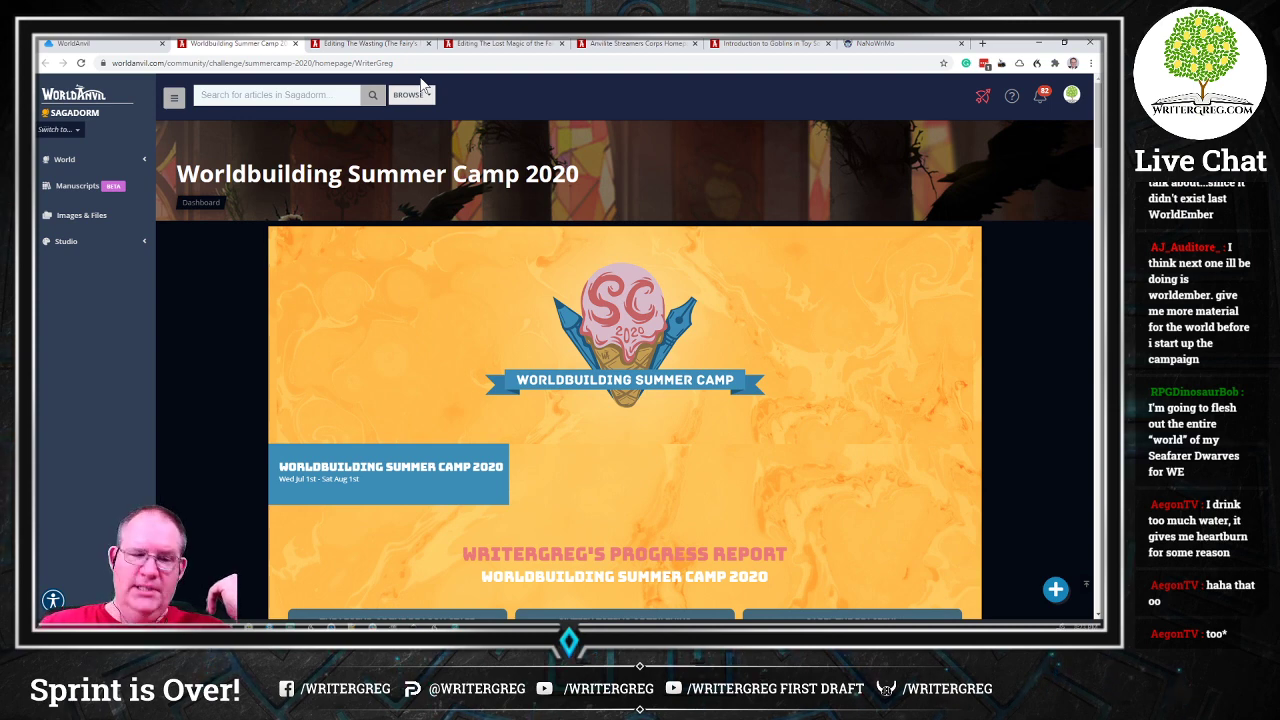
{"action": "left_click", "coordinate": [635, 43]}
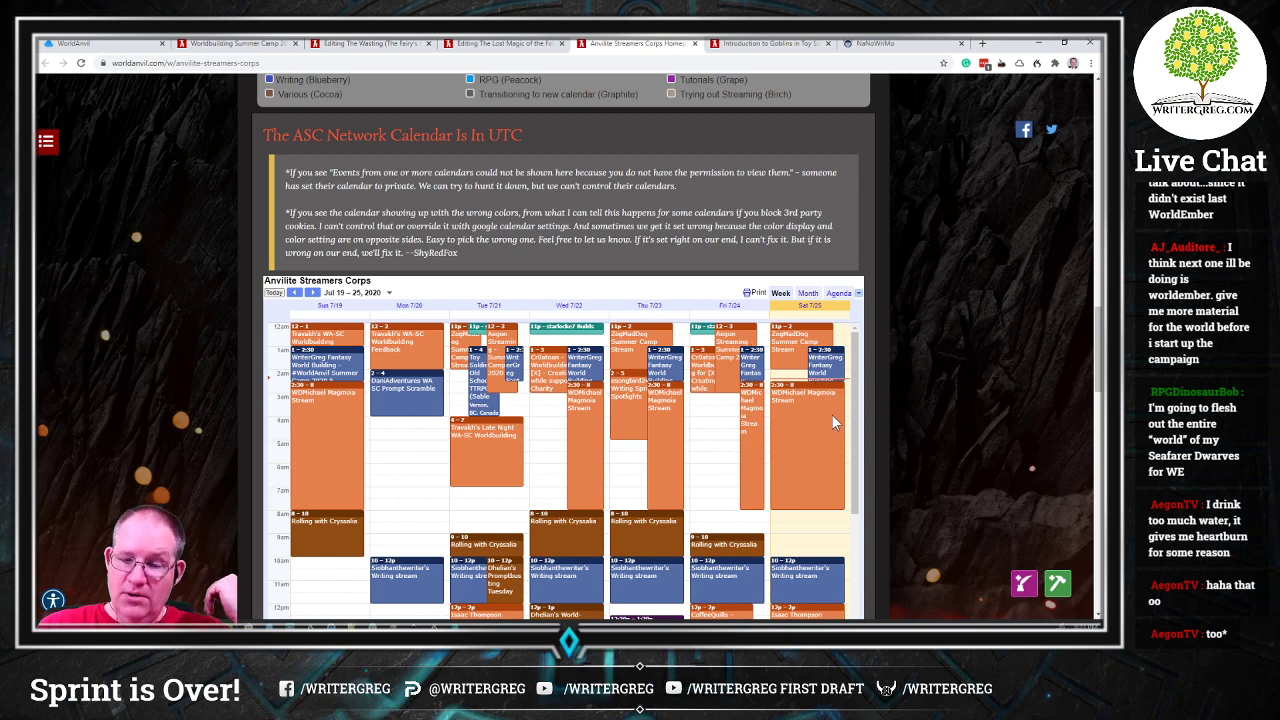
{"action": "scroll", "coordinate": [830, 410], "scroll_direction": "down", "scroll_amount": 1}
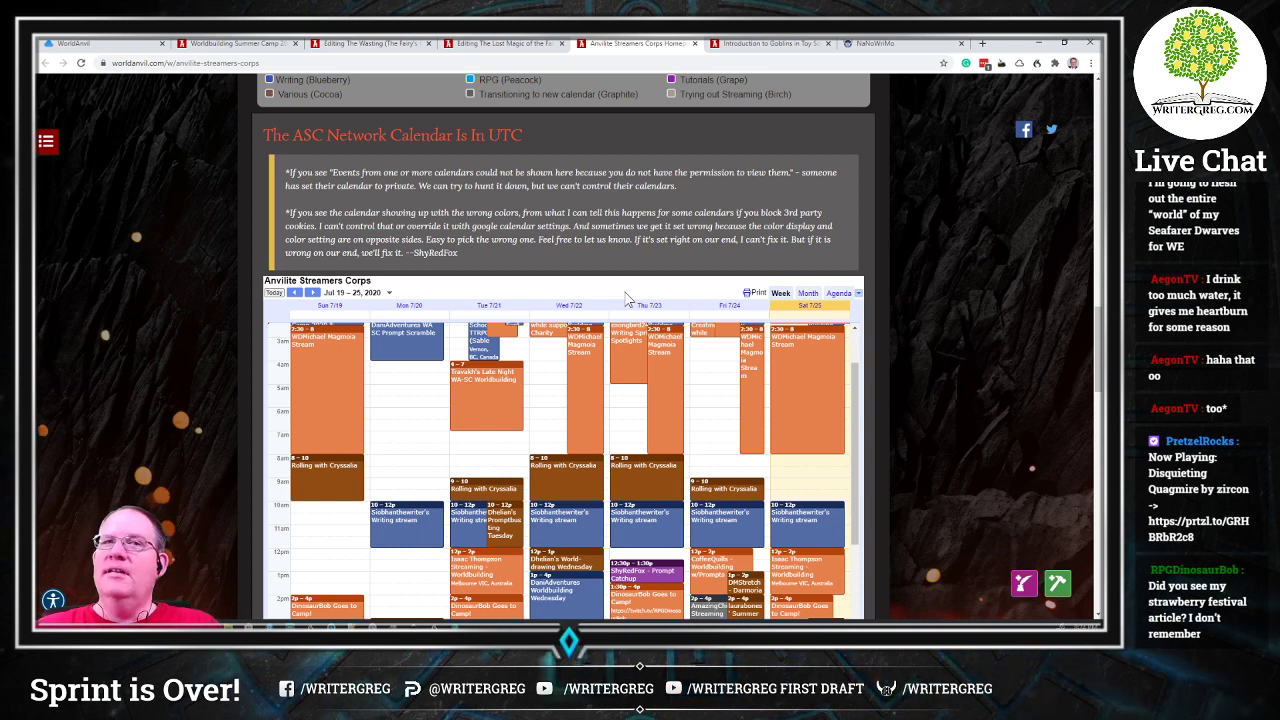
Step: Review the submitted articles and remaining prompts on the Summer Camp 2020 progress page and view "The Kafay Tree" article
{"action": "left_click", "coordinate": [215, 44]}
{"action": "scroll", "coordinate": [470, 185], "scroll_direction": "down", "scroll_amount": 10}
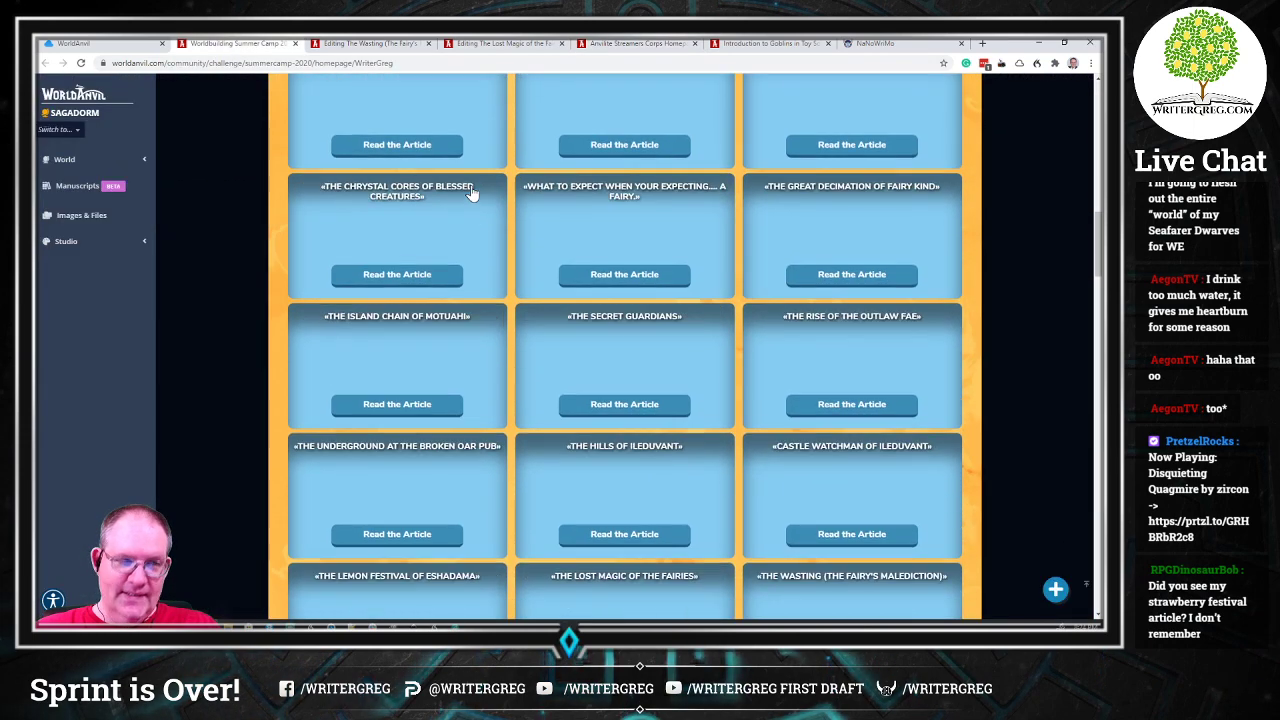
{"action": "scroll", "coordinate": [466, 180], "scroll_direction": "down", "scroll_amount": 3}
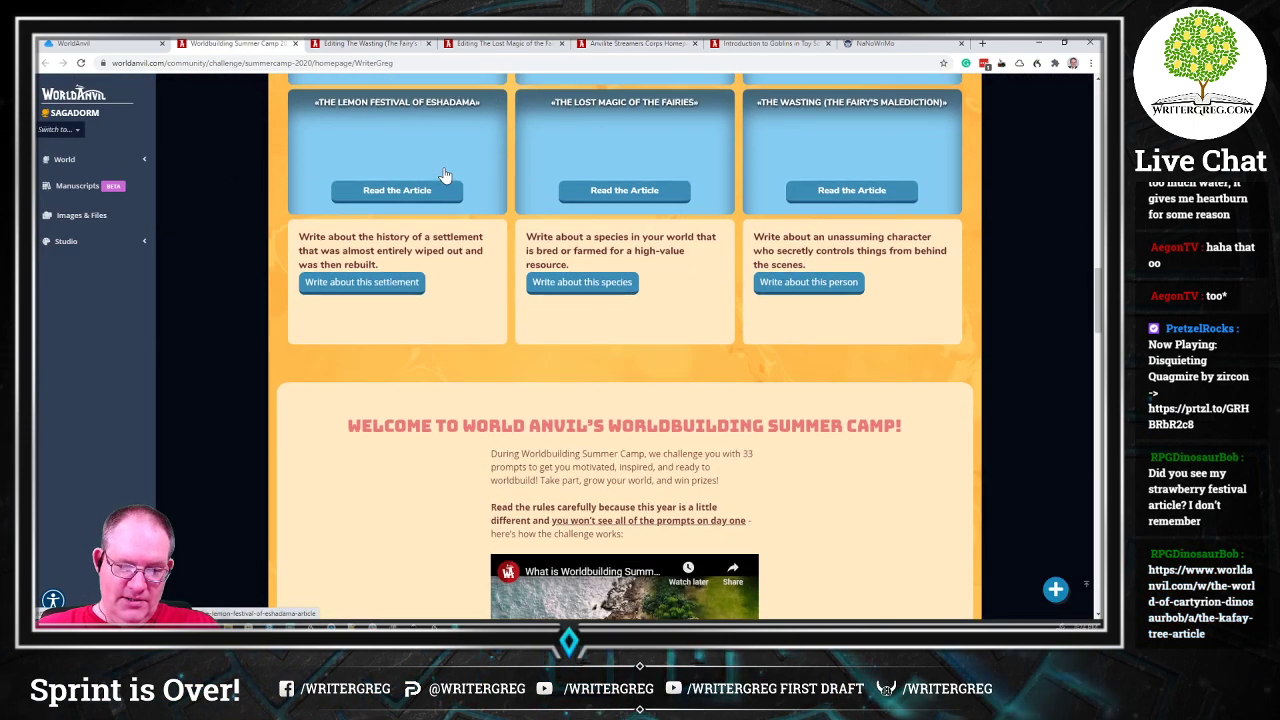
{"action": "scroll", "coordinate": [445, 173], "scroll_direction": "up", "scroll_amount": 1}
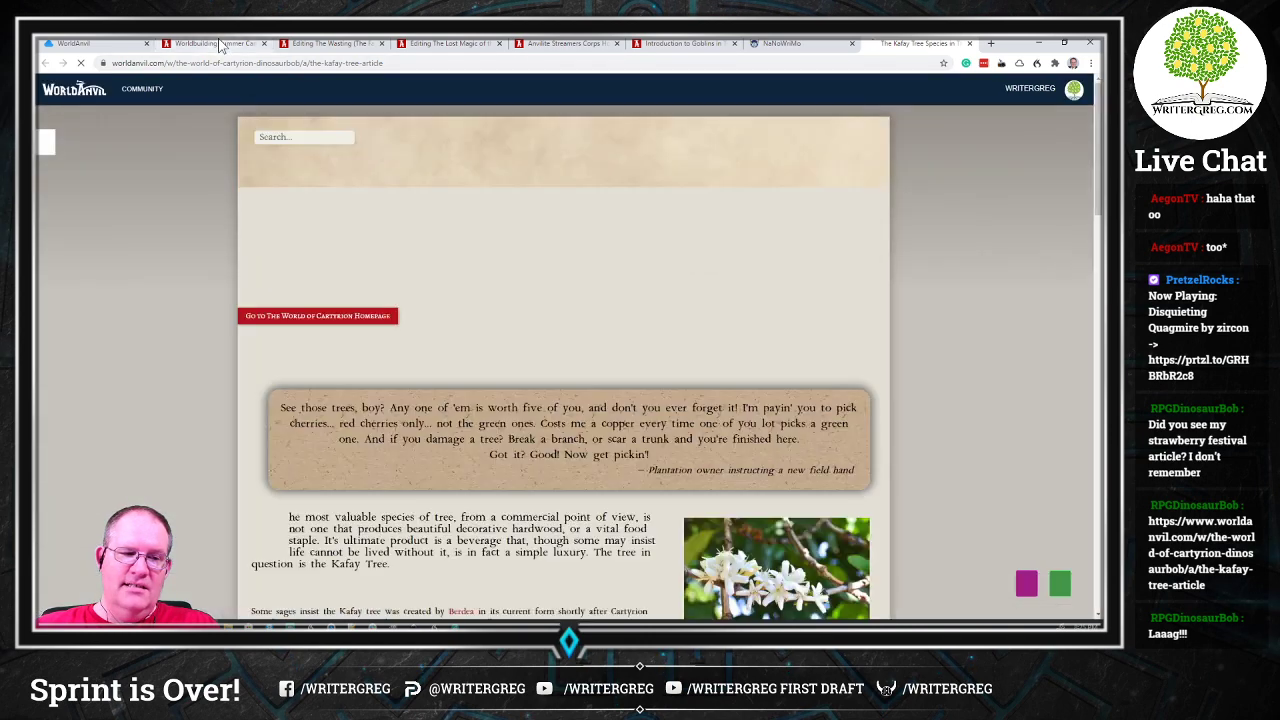
{"action": "left_click", "coordinate": [220, 44]}
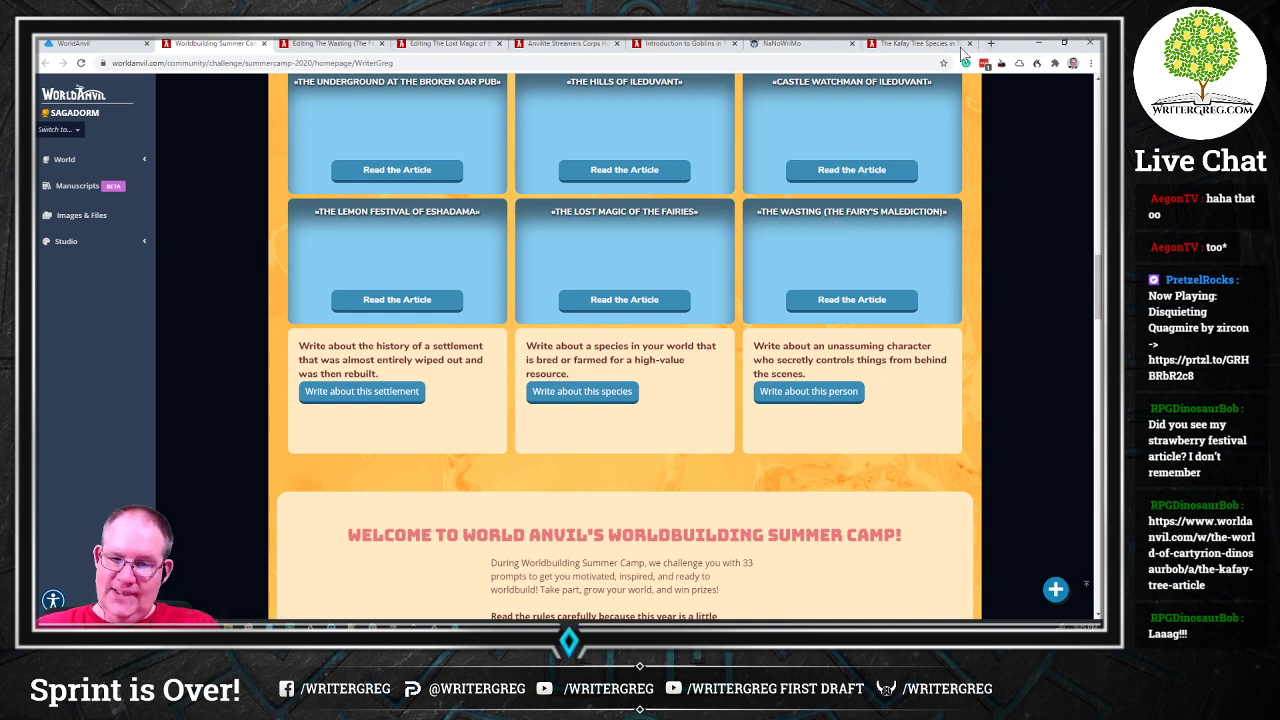
{"action": "left_click", "coordinate": [916, 45]}
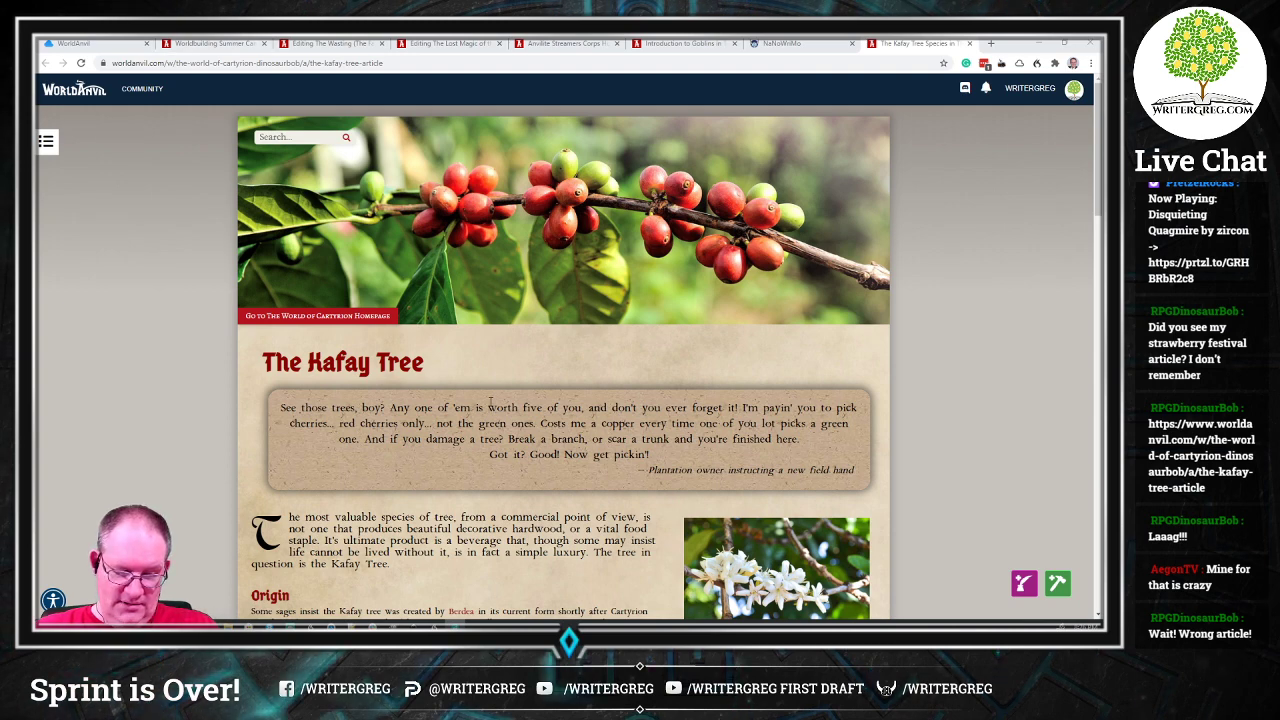
Step: Look through the rest of "The Kafay Tree" article and close both it and the NaNoWriMo page
{"action": "scroll", "coordinate": [461, 383], "scroll_direction": "down", "scroll_amount": 4}
{"action": "scroll", "coordinate": [461, 383], "scroll_direction": "down", "scroll_amount": 3}
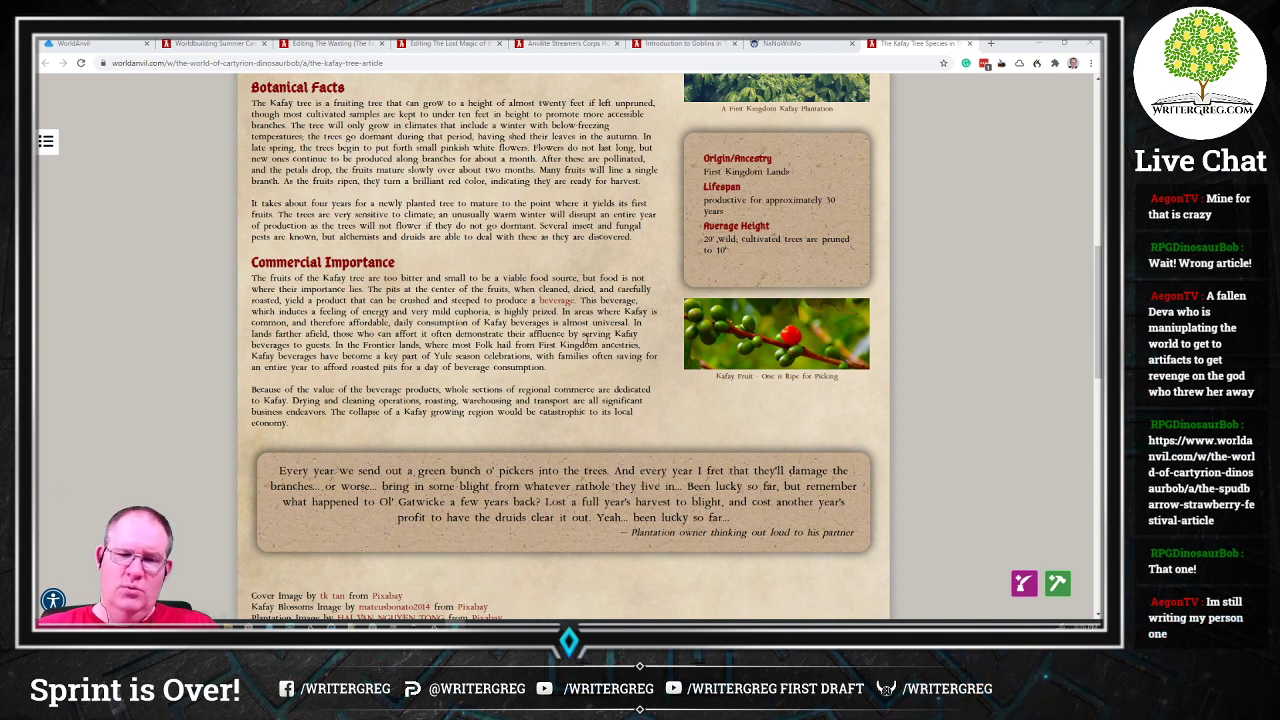
{"action": "left_click", "coordinate": [969, 43]}
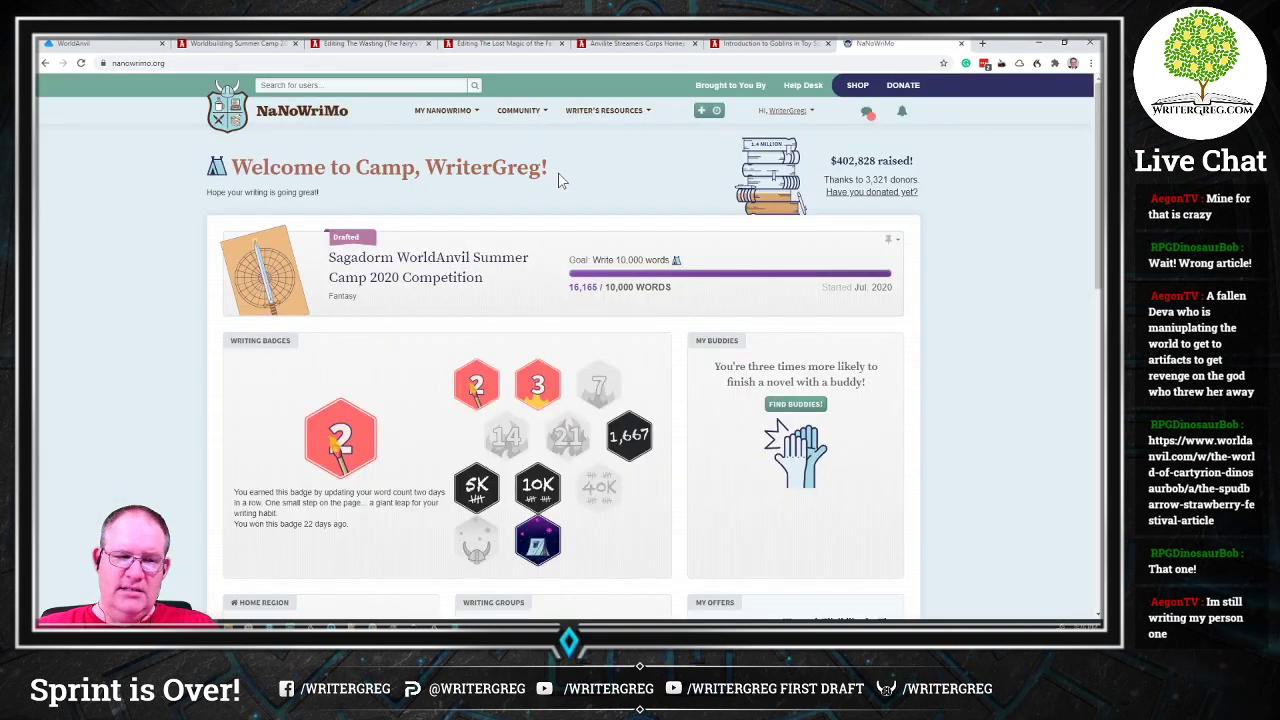
{"action": "left_click", "coordinate": [961, 43]}
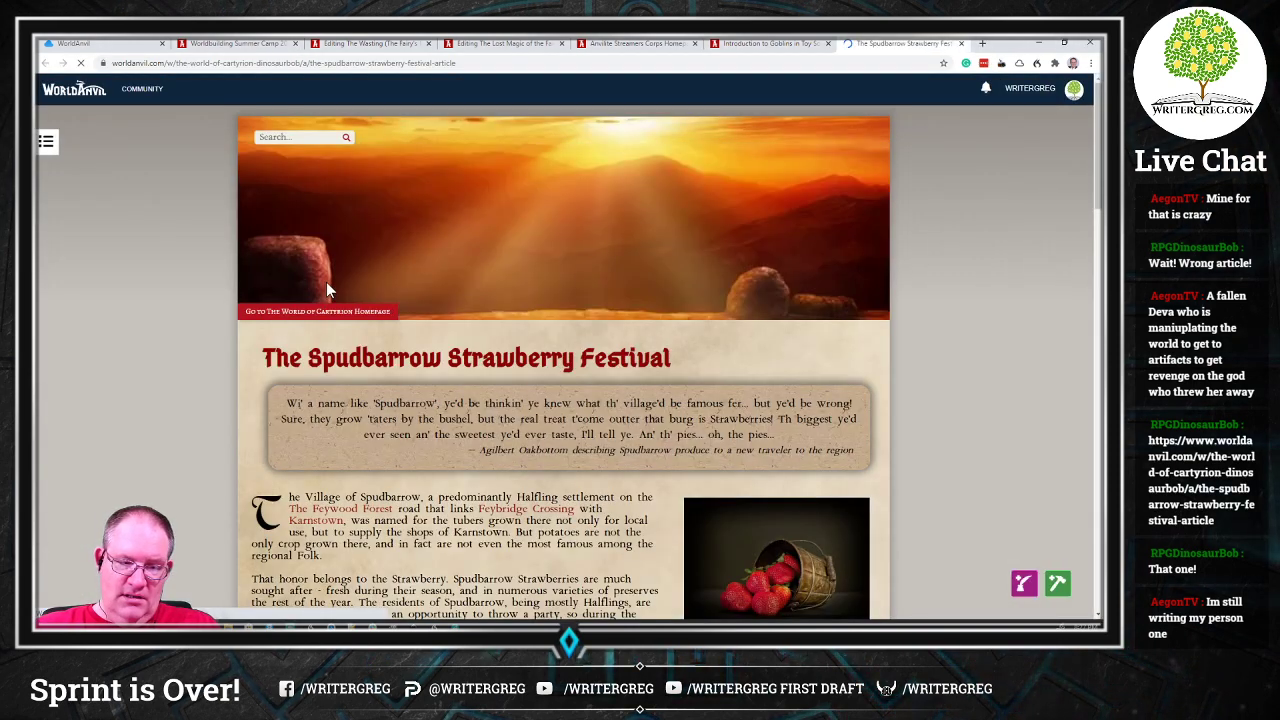
Step: Skim "The Spudbarrow Strawberry Festival" article down to its image credits and return to its beginning
{"action": "scroll", "coordinate": [326, 281], "scroll_direction": "down", "scroll_amount": 6}
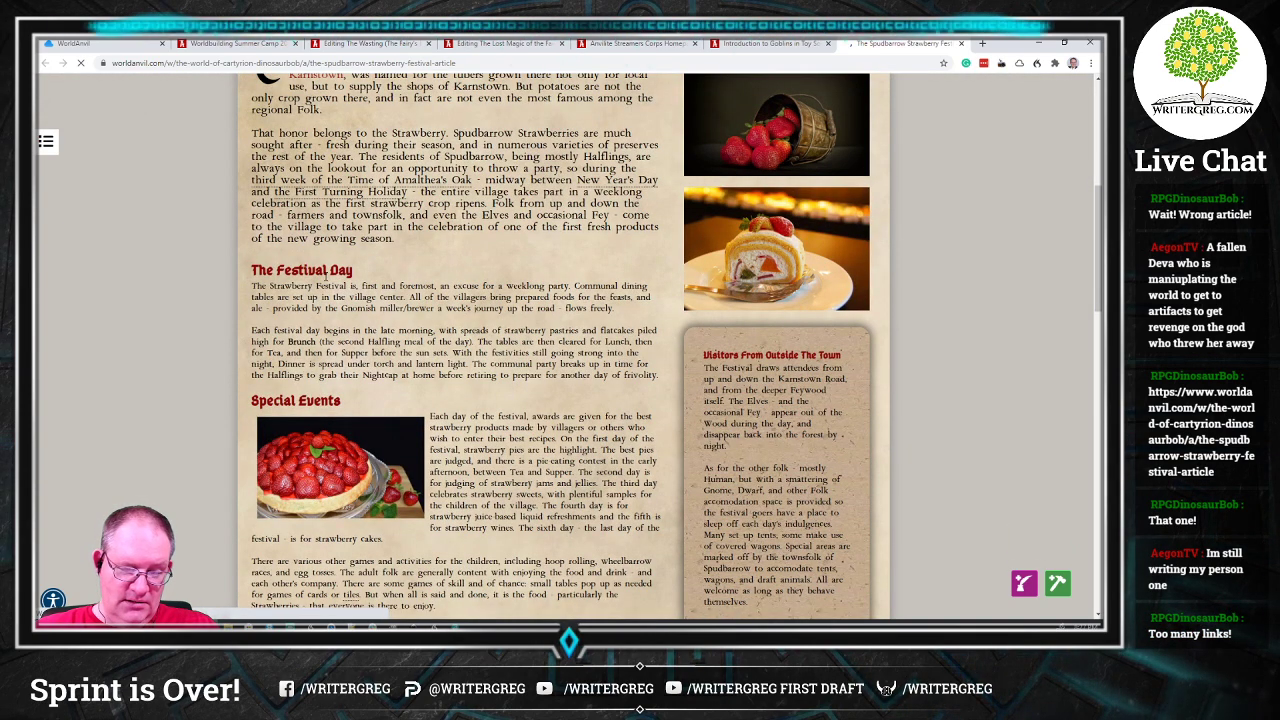
{"action": "scroll", "coordinate": [323, 277], "scroll_direction": "down", "scroll_amount": 1}
{"action": "scroll", "coordinate": [323, 277], "scroll_direction": "down", "scroll_amount": 7}
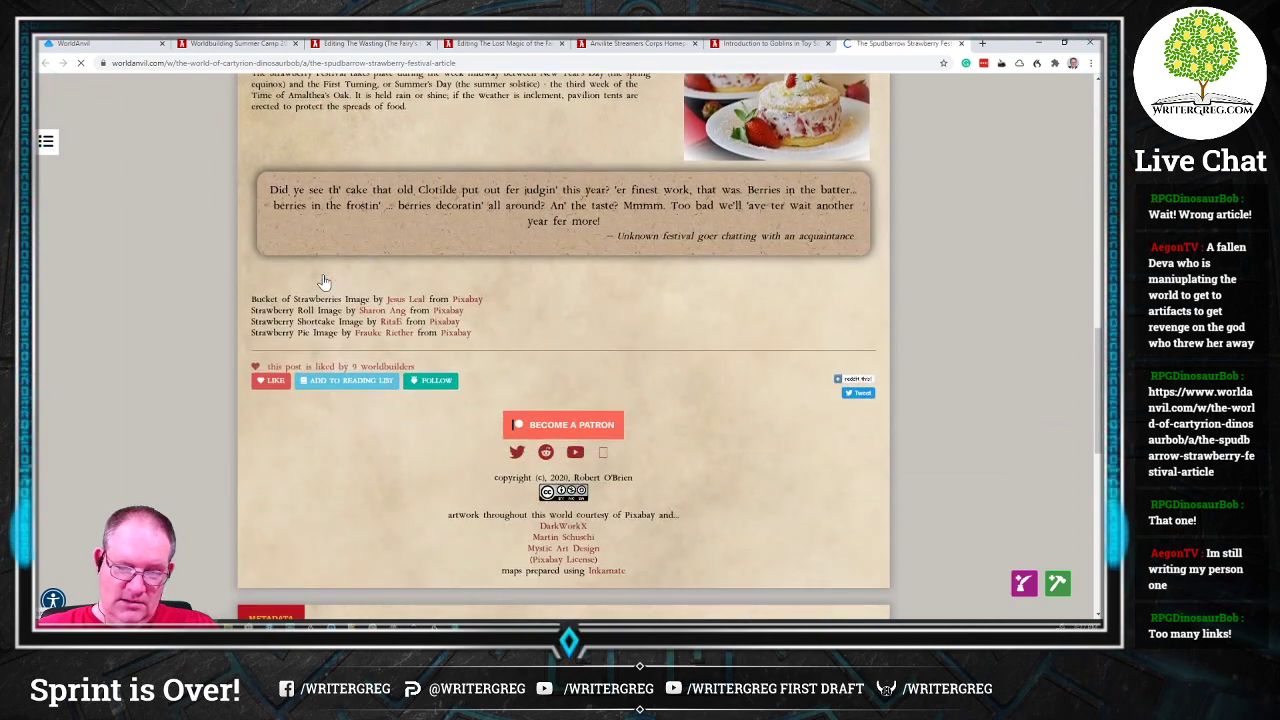
{"action": "scroll", "coordinate": [245, 264], "scroll_direction": "up", "scroll_amount": 10}
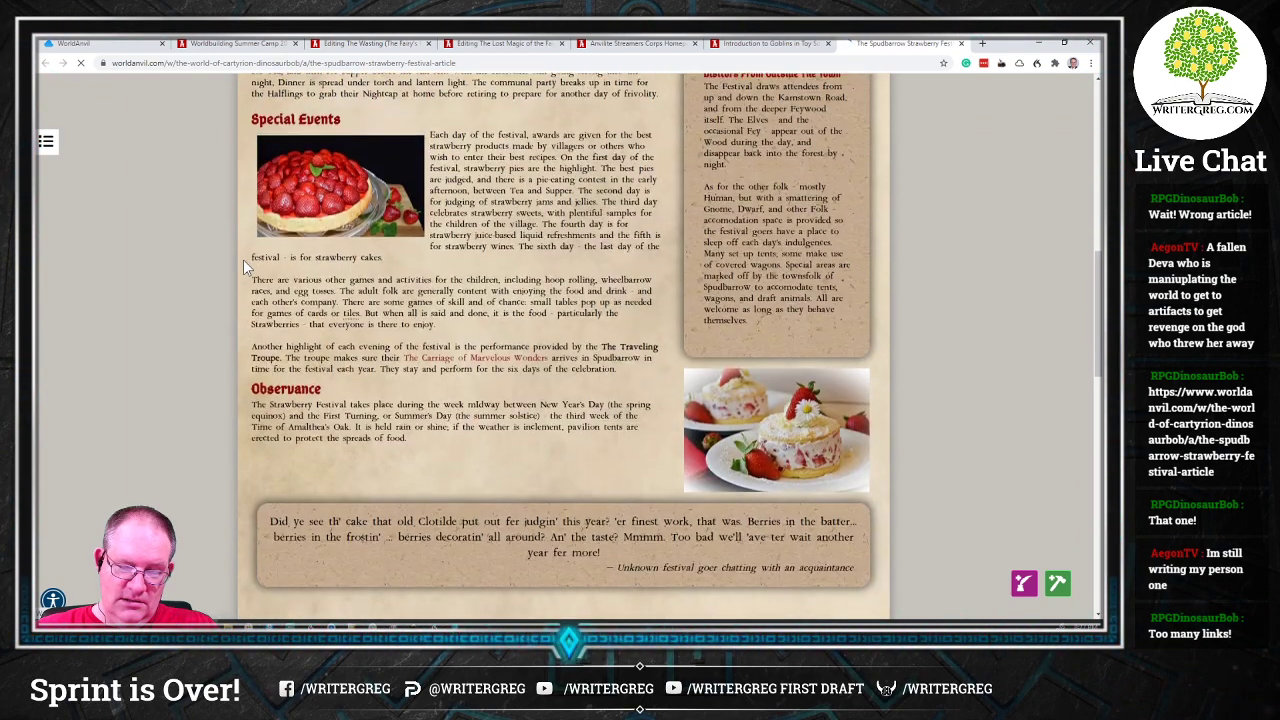
{"action": "scroll", "coordinate": [245, 266], "scroll_direction": "up", "scroll_amount": 3}
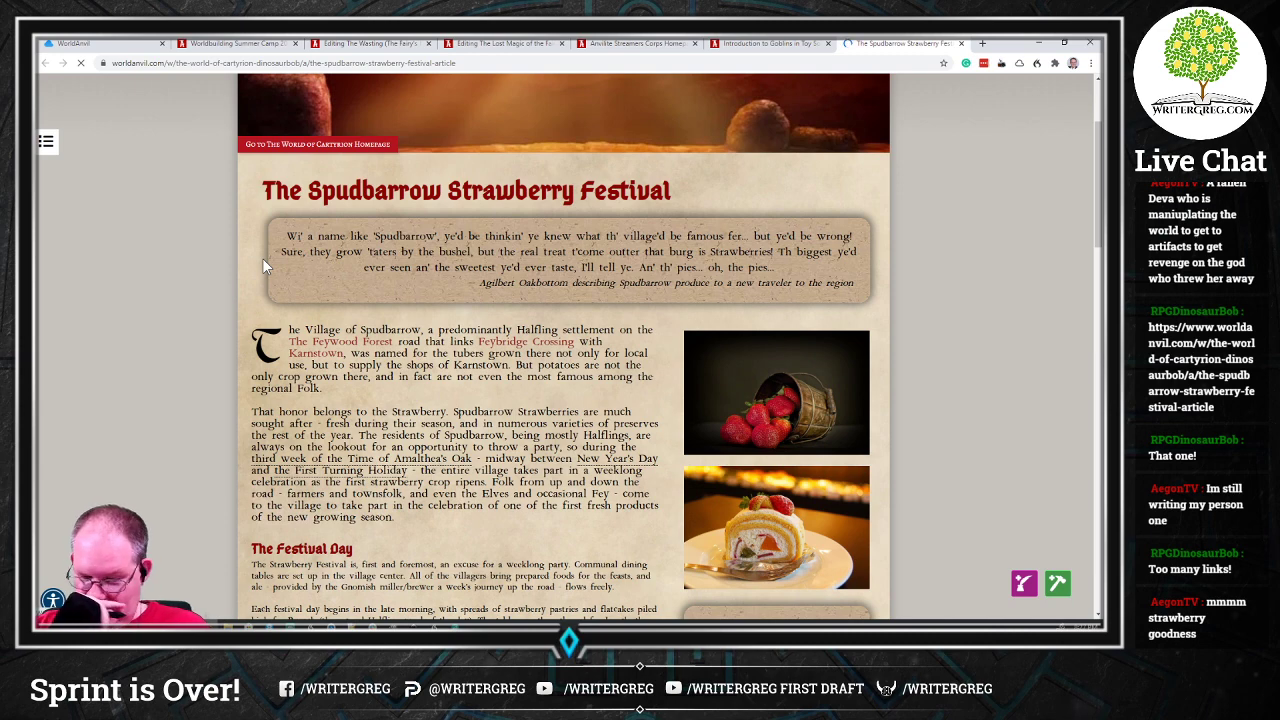
Step: Enlarge the festival article's text and read its opening quote and the introduction to the Village of Spudbarrow
{"action": "key", "text": "ctrl+plus"}
{"action": "key", "text": "ctrl+plus"}
{"action": "key", "text": "ctrl+plus"}
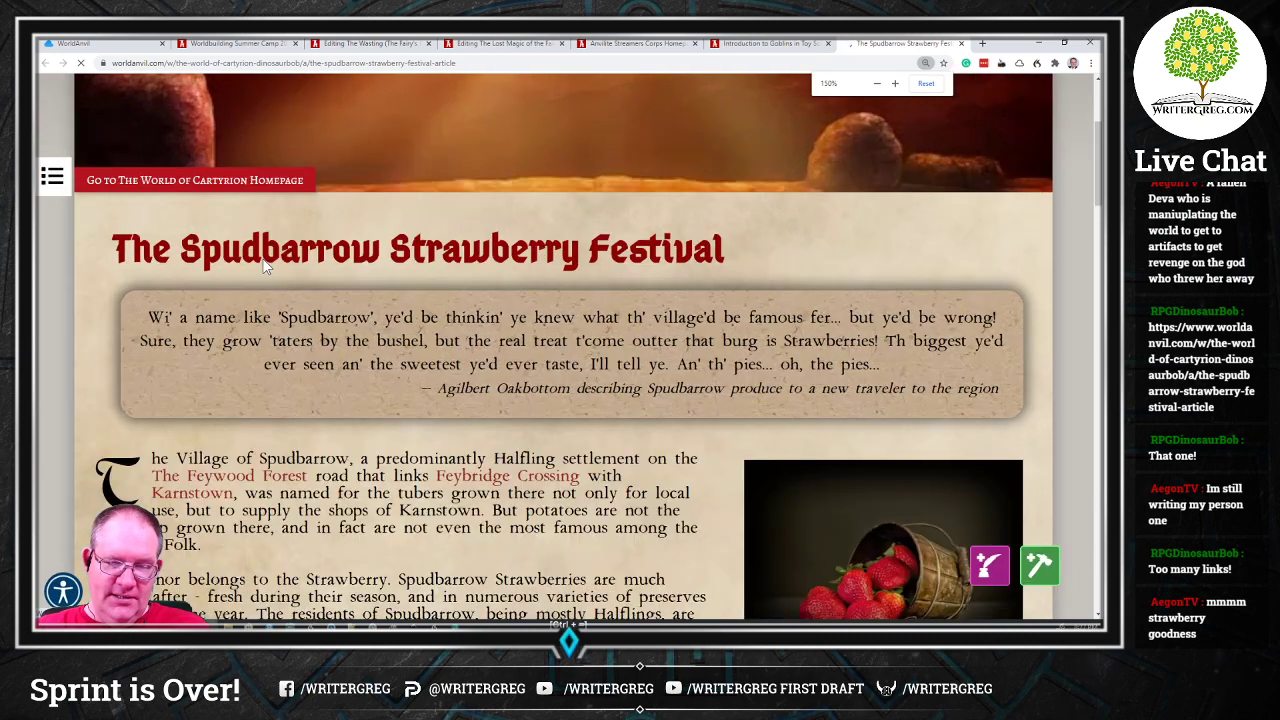
{"action": "key", "text": "ctrl+plus"}
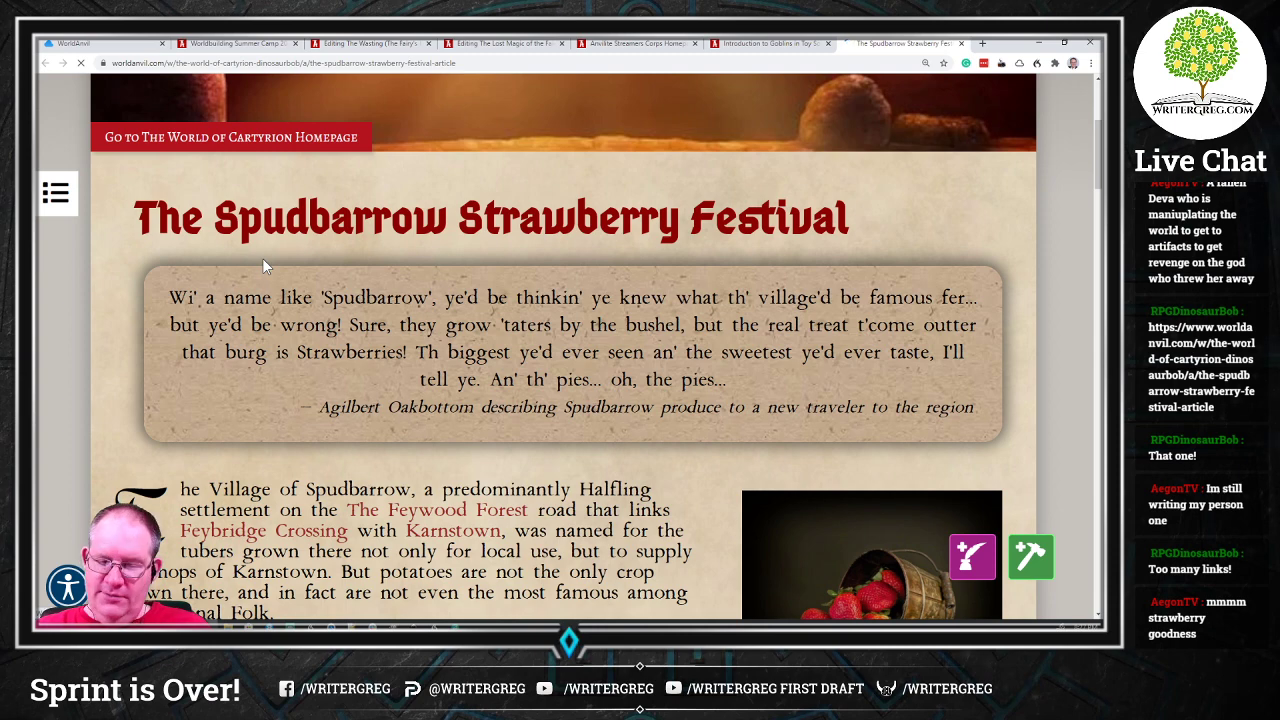
{"action": "scroll", "coordinate": [262, 258], "scroll_direction": "down", "scroll_amount": 3}
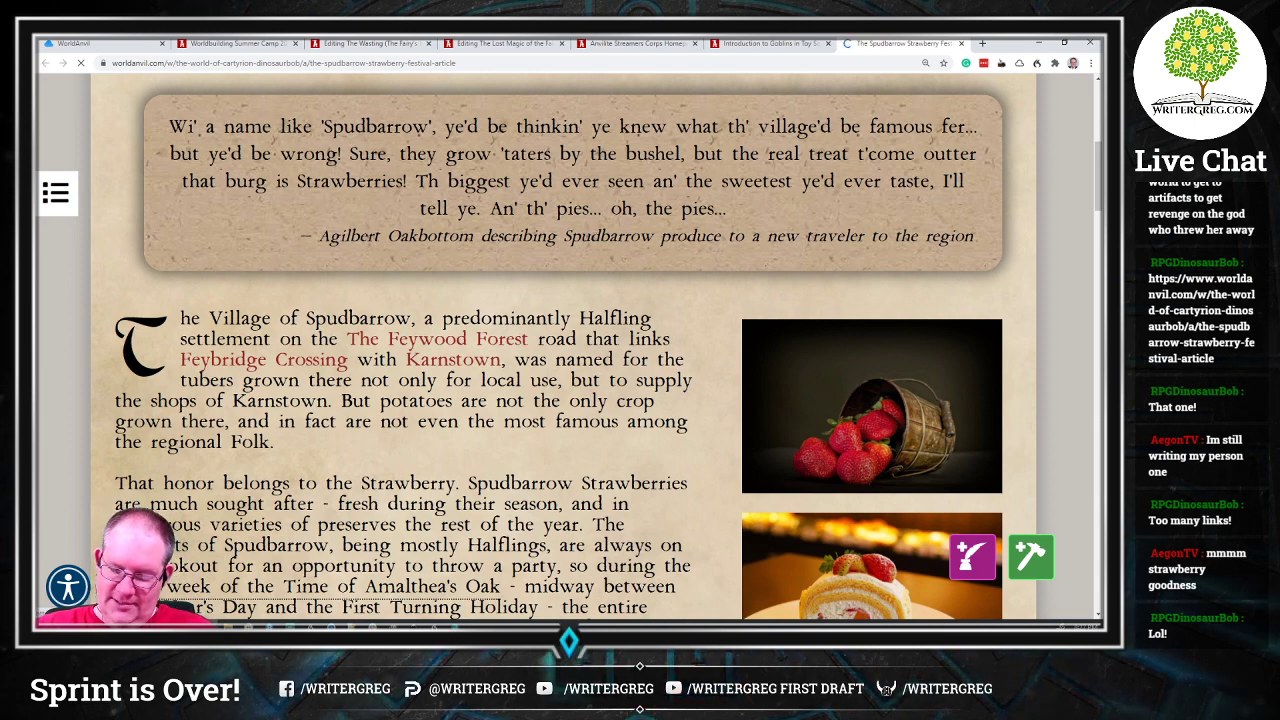
{"action": "scroll", "coordinate": [276, 243], "scroll_direction": "down", "scroll_amount": 2}
{"action": "scroll", "coordinate": [278, 251], "scroll_direction": "up", "scroll_amount": 1}
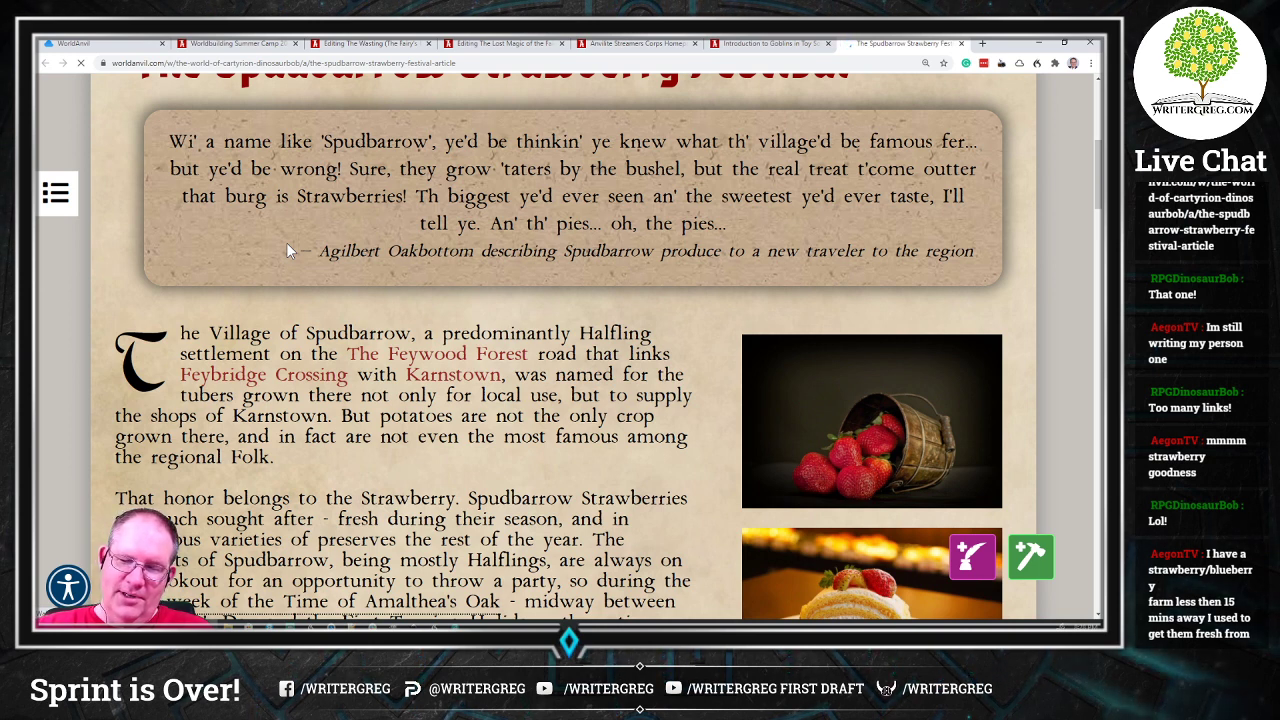
{"action": "scroll", "coordinate": [286, 242], "scroll_direction": "down", "scroll_amount": 2}
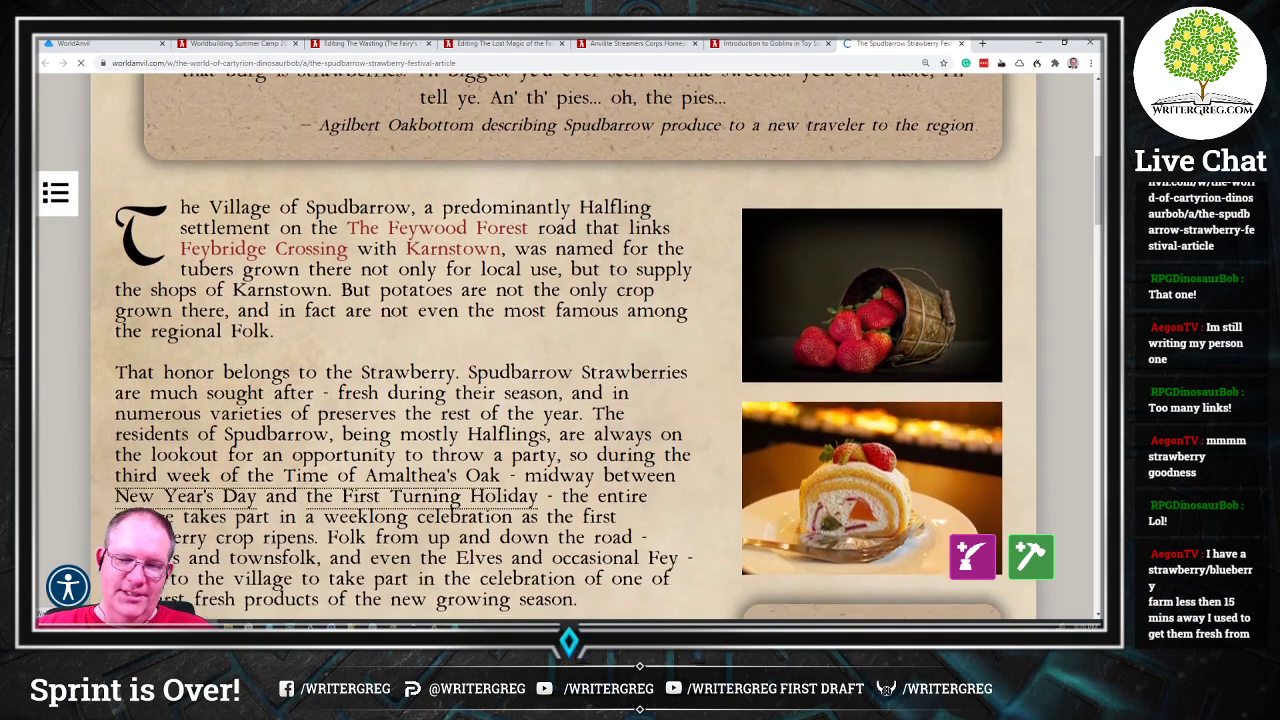
{"action": "scroll", "coordinate": [286, 242], "scroll_direction": "down", "scroll_amount": 1}
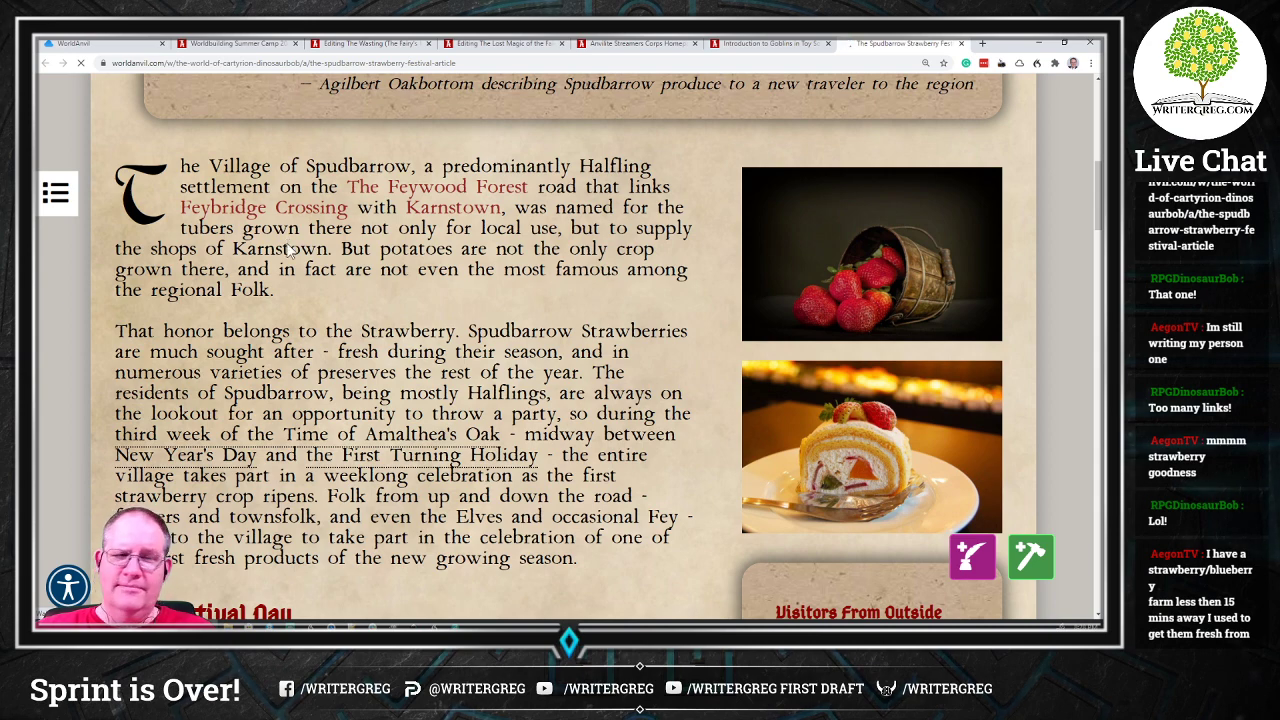
{"action": "scroll", "coordinate": [288, 249], "scroll_direction": "down", "scroll_amount": 1}
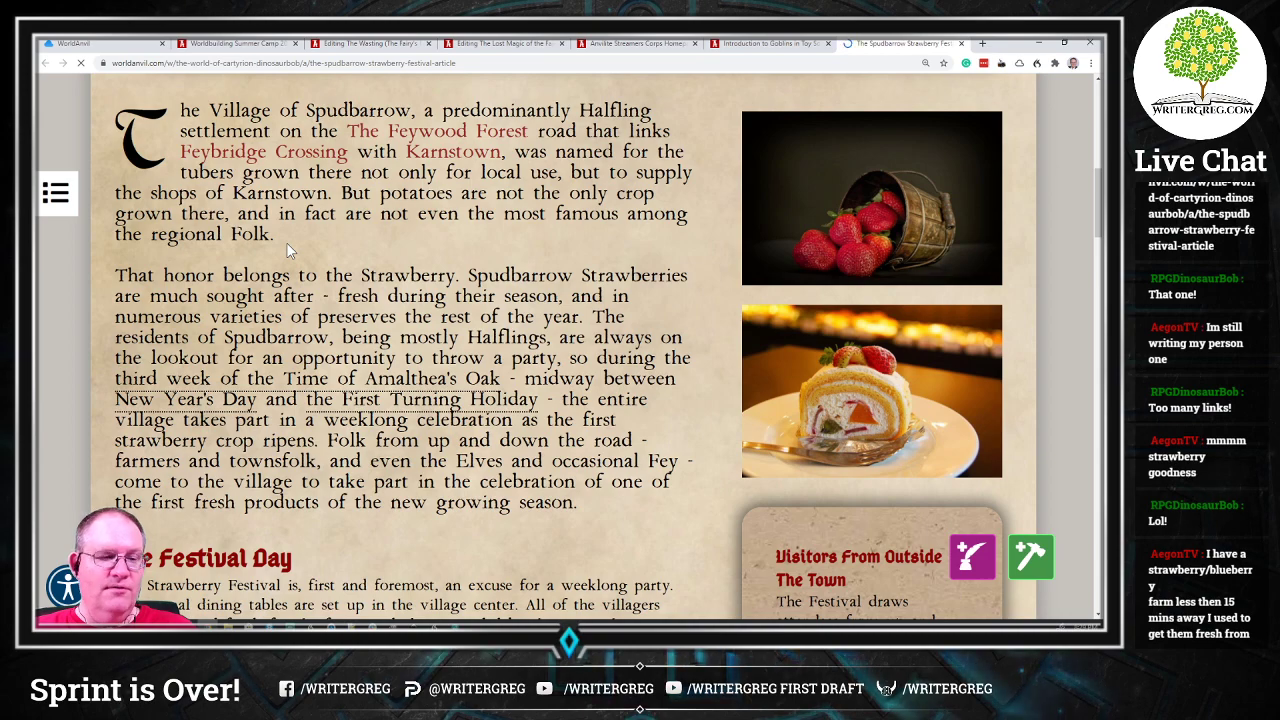
{"action": "scroll", "coordinate": [286, 242], "scroll_direction": "down", "scroll_amount": 3}
{"action": "scroll", "coordinate": [288, 250], "scroll_direction": "down", "scroll_amount": 1}
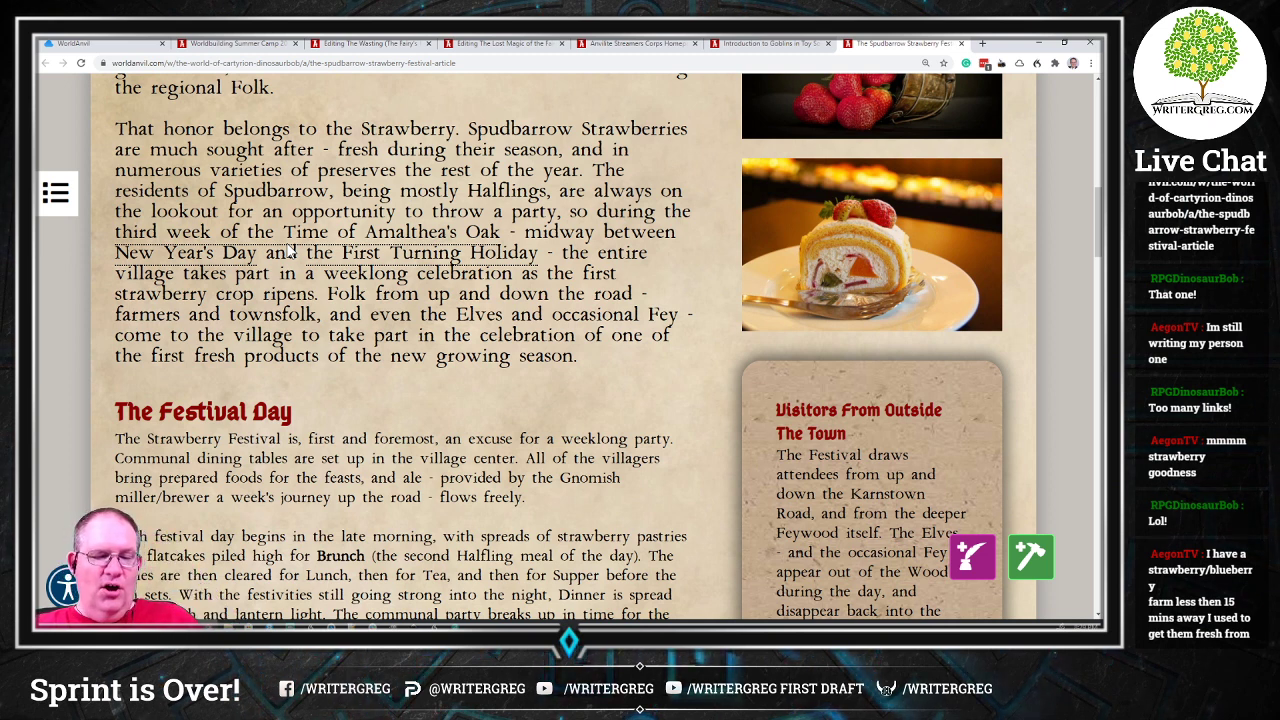
Step: Read "The Festival Day" section, highlighting the phrase about the ale provided by the Gnomish miller/brewer
{"action": "mouse_move", "coordinate": [288, 238]}
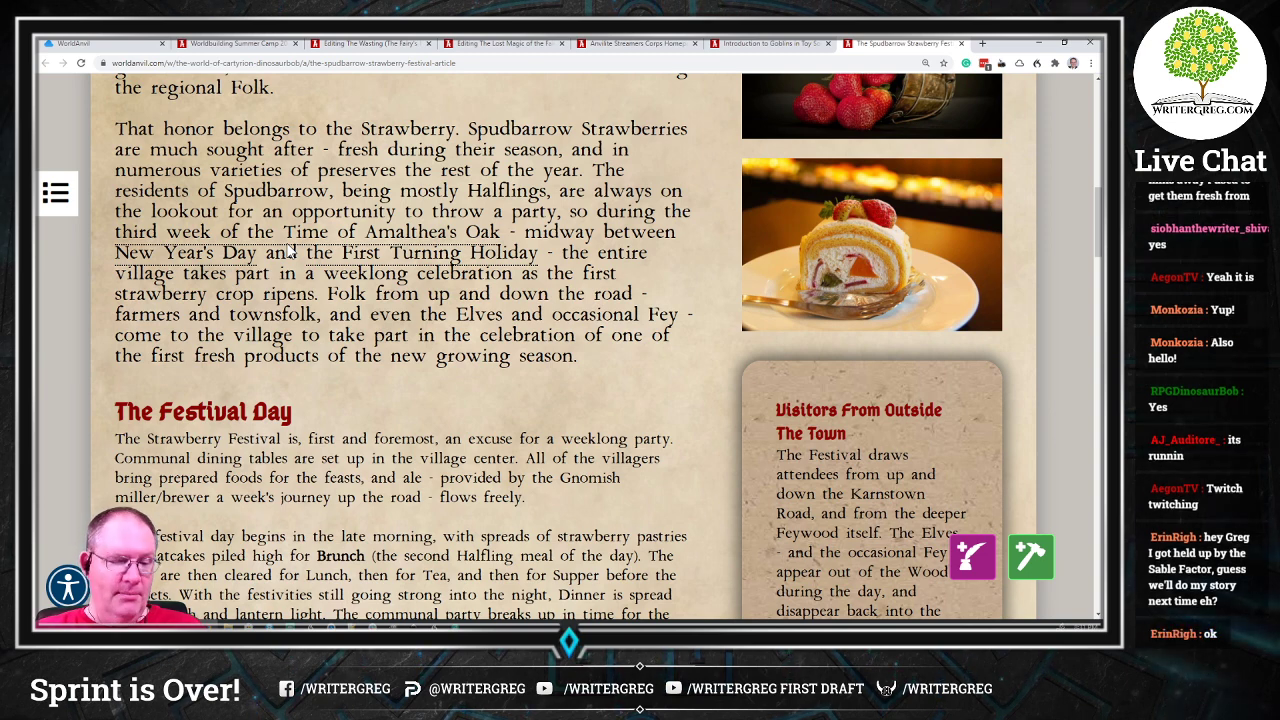
{"action": "scroll", "coordinate": [290, 252], "scroll_direction": "down", "scroll_amount": 1}
{"action": "scroll", "coordinate": [290, 252], "scroll_direction": "up", "scroll_amount": 1}
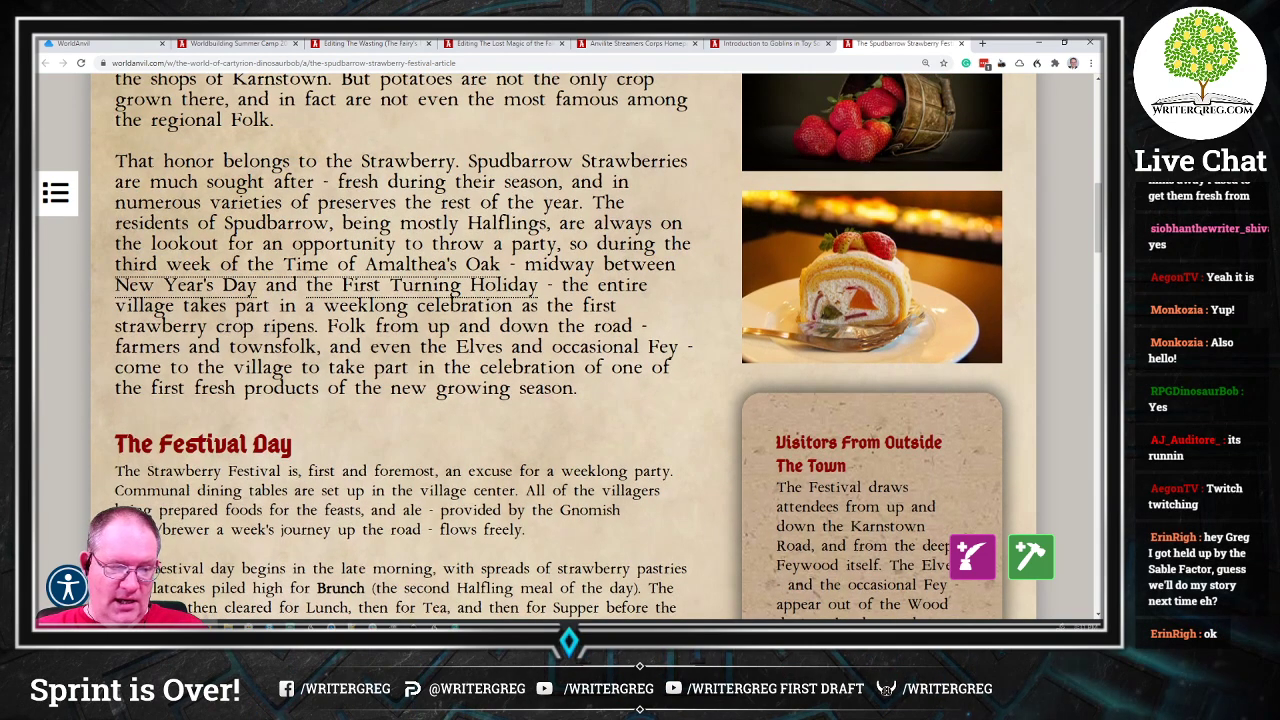
{"action": "scroll", "coordinate": [288, 248], "scroll_direction": "down", "scroll_amount": 1}
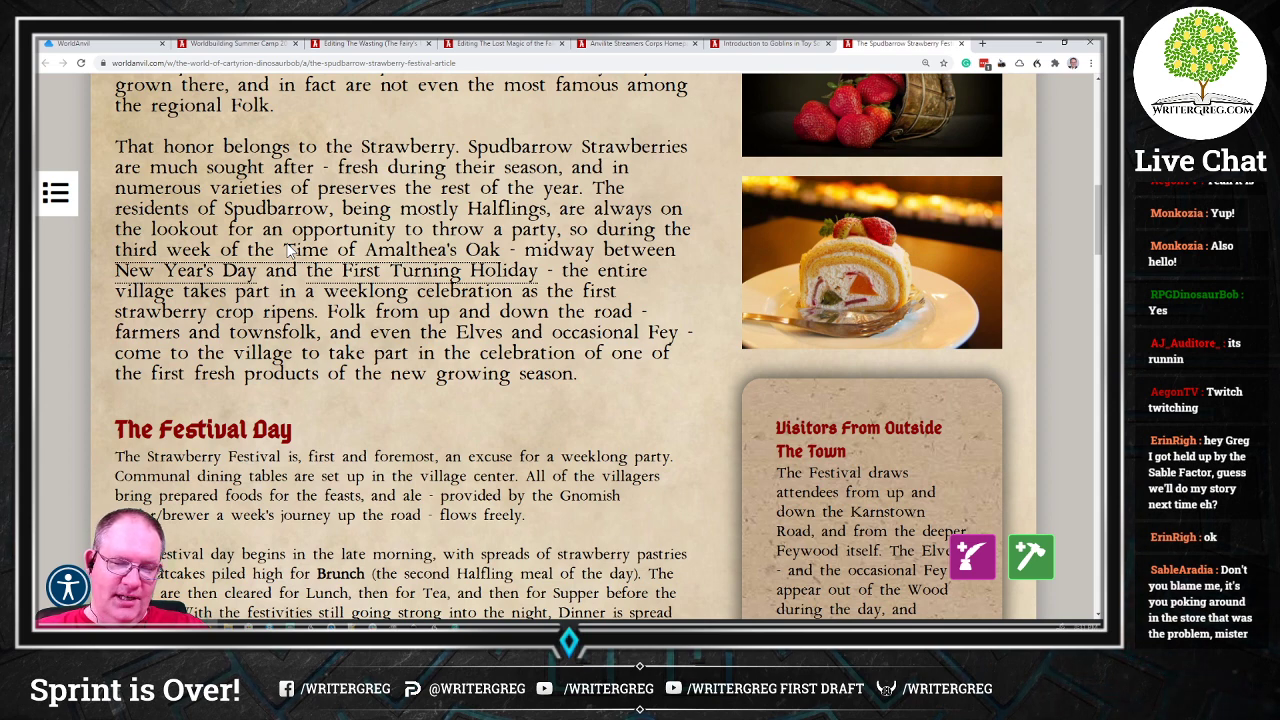
{"action": "scroll", "coordinate": [288, 250], "scroll_direction": "down", "scroll_amount": 2}
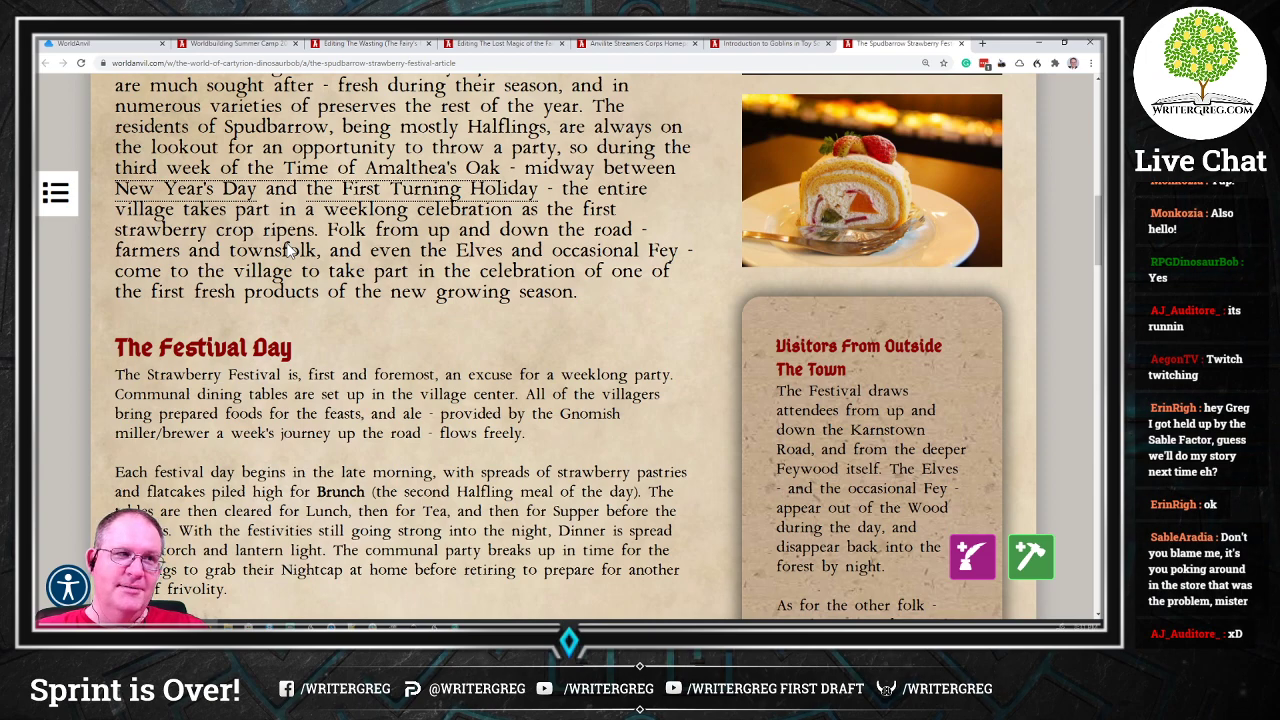
{"action": "scroll", "coordinate": [560, 350], "scroll_direction": "down", "scroll_amount": 3}
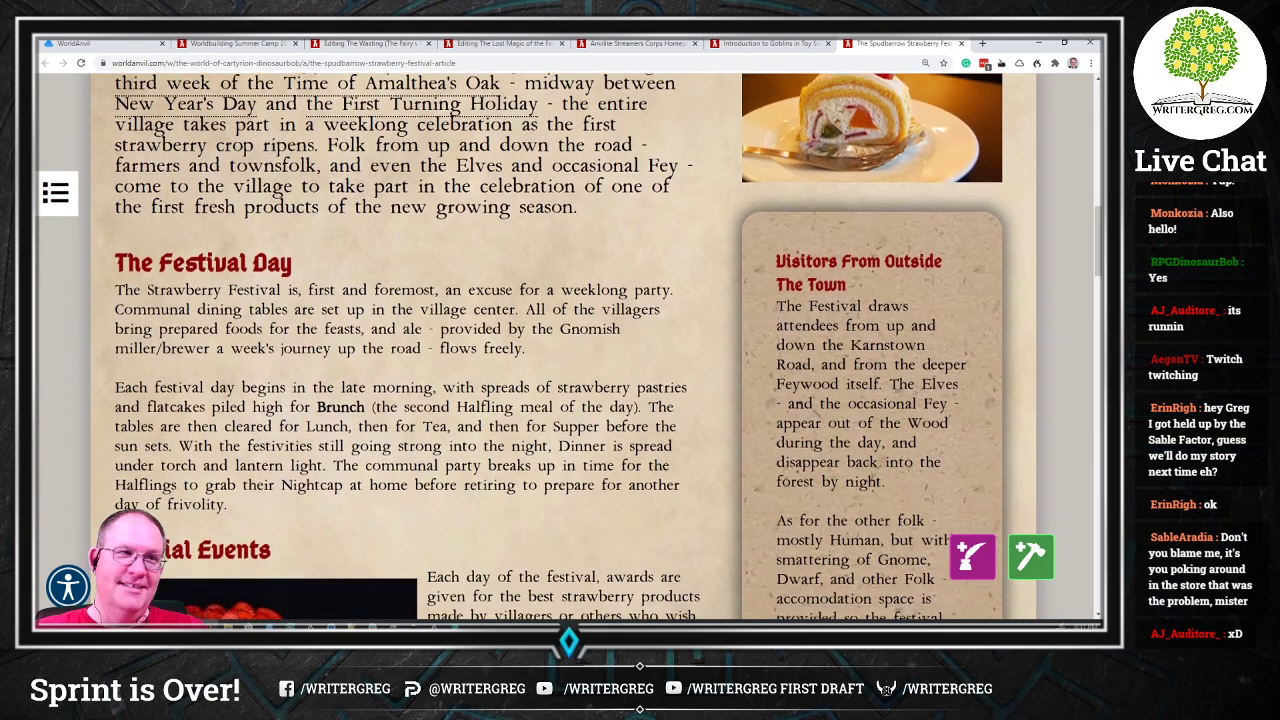
{"action": "scroll", "coordinate": [287, 250], "scroll_direction": "down", "scroll_amount": 1}
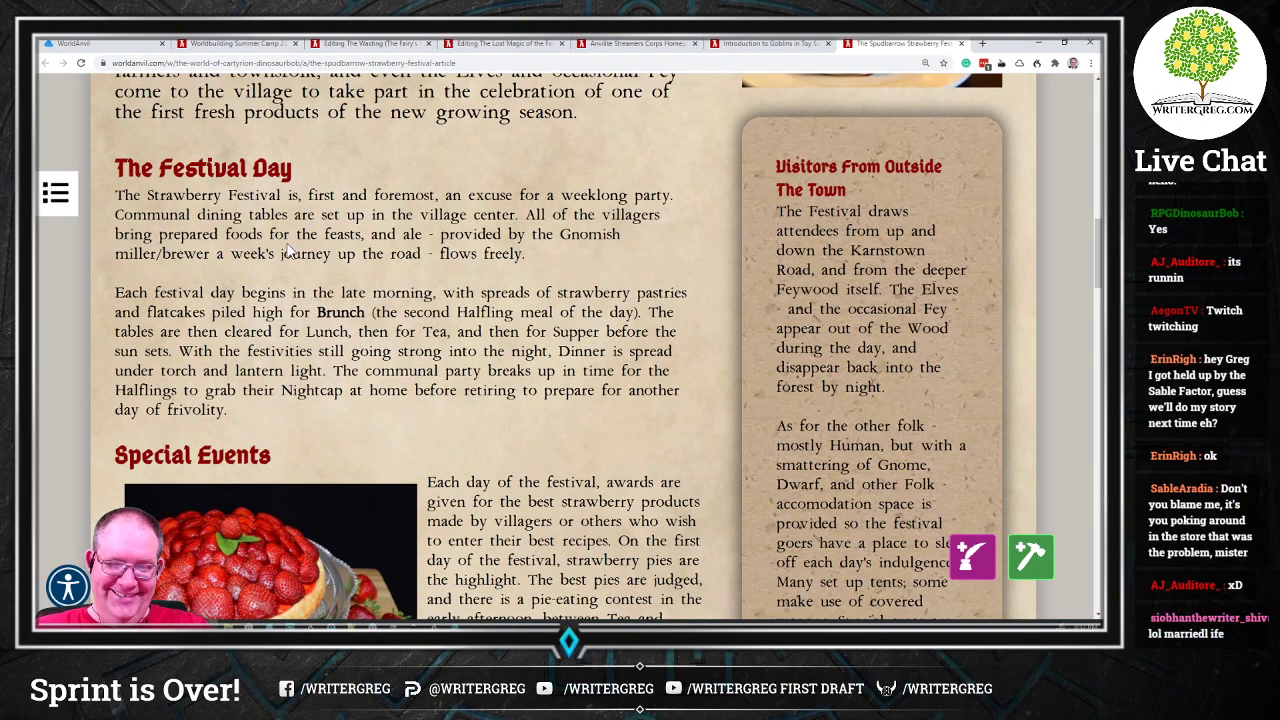
{"action": "scroll", "coordinate": [287, 250], "scroll_direction": "down", "scroll_amount": 1}
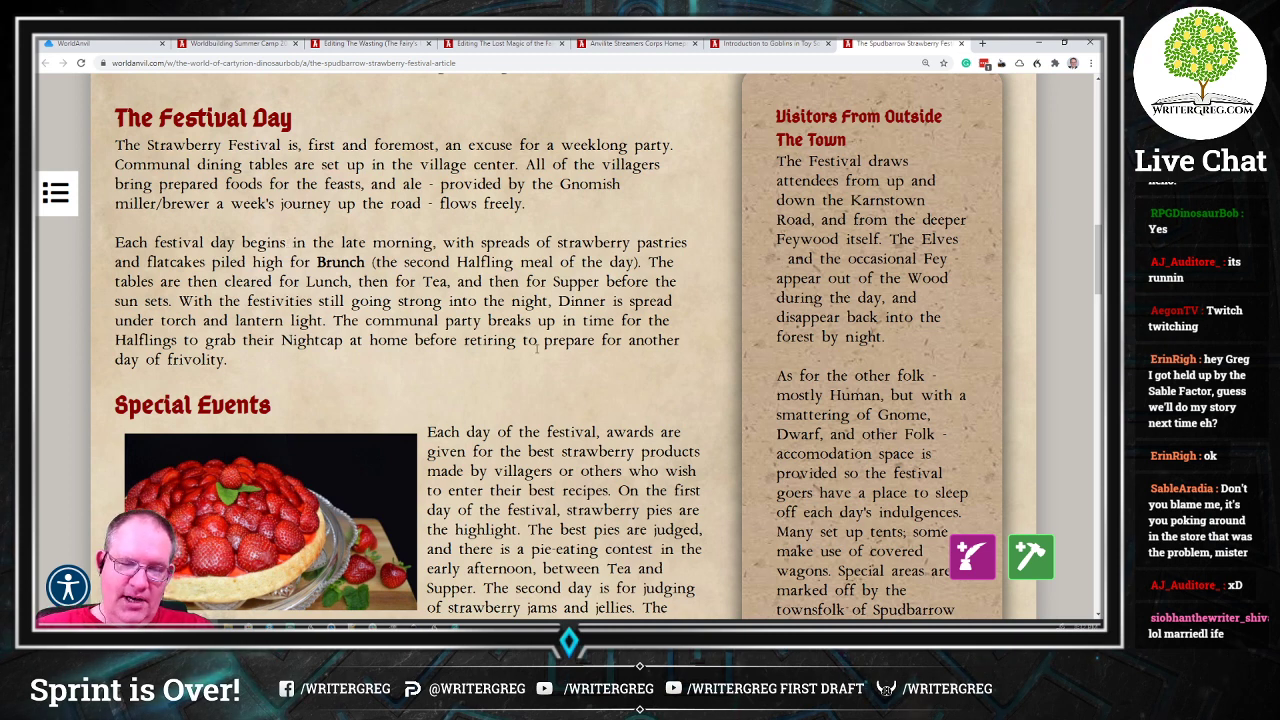
{"action": "left_click_drag", "start_coordinate": [428, 184], "coordinate": [437, 204]}
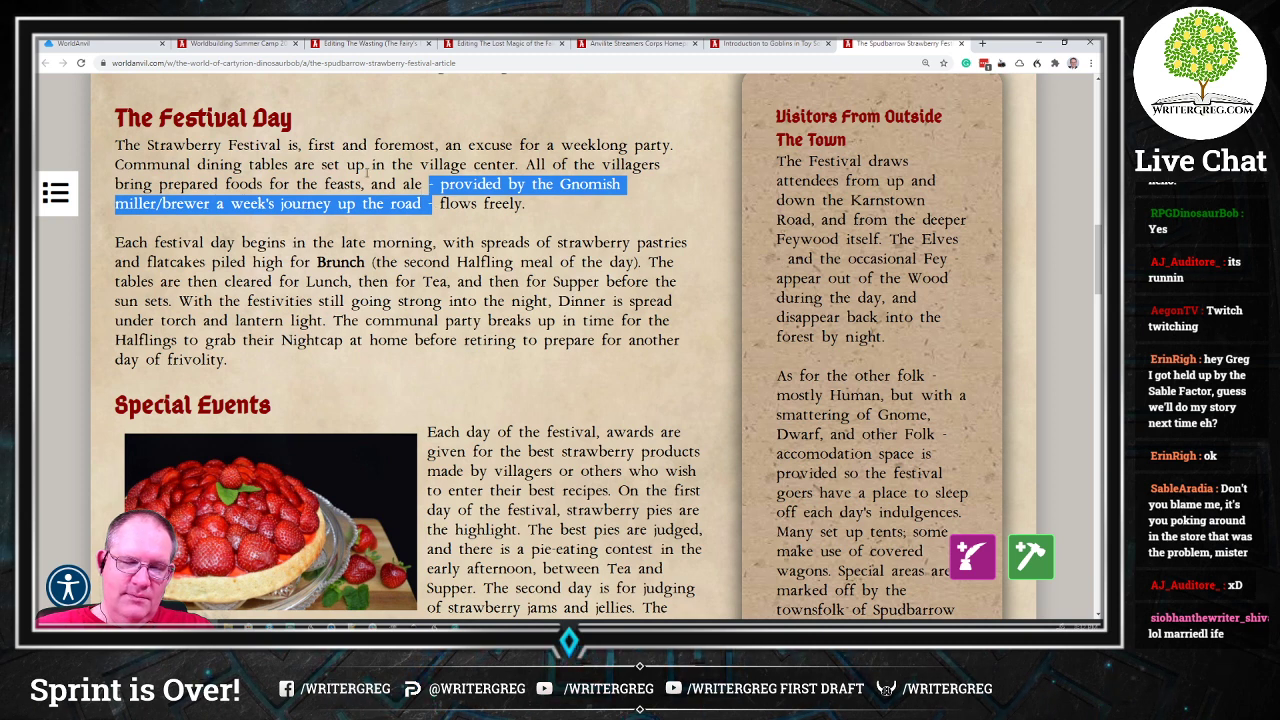
{"action": "left_click", "coordinate": [423, 186]}
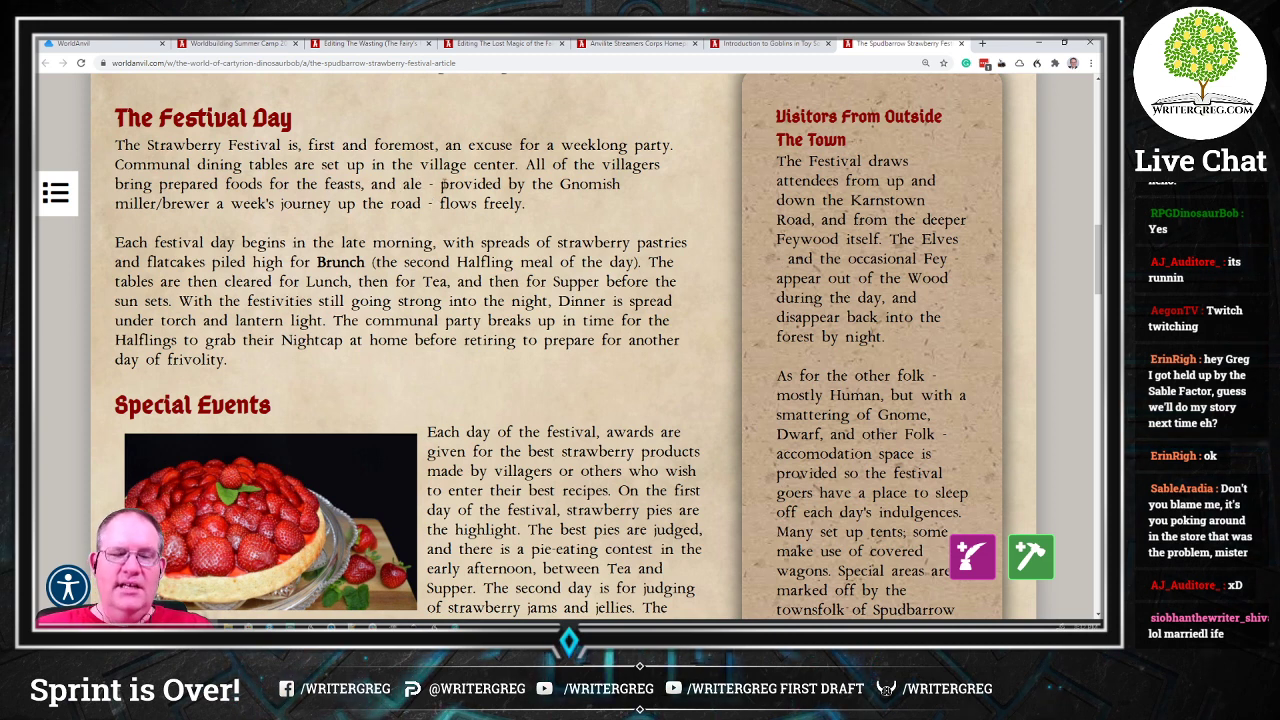
{"action": "left_click_drag", "start_coordinate": [439, 183], "coordinate": [432, 203]}
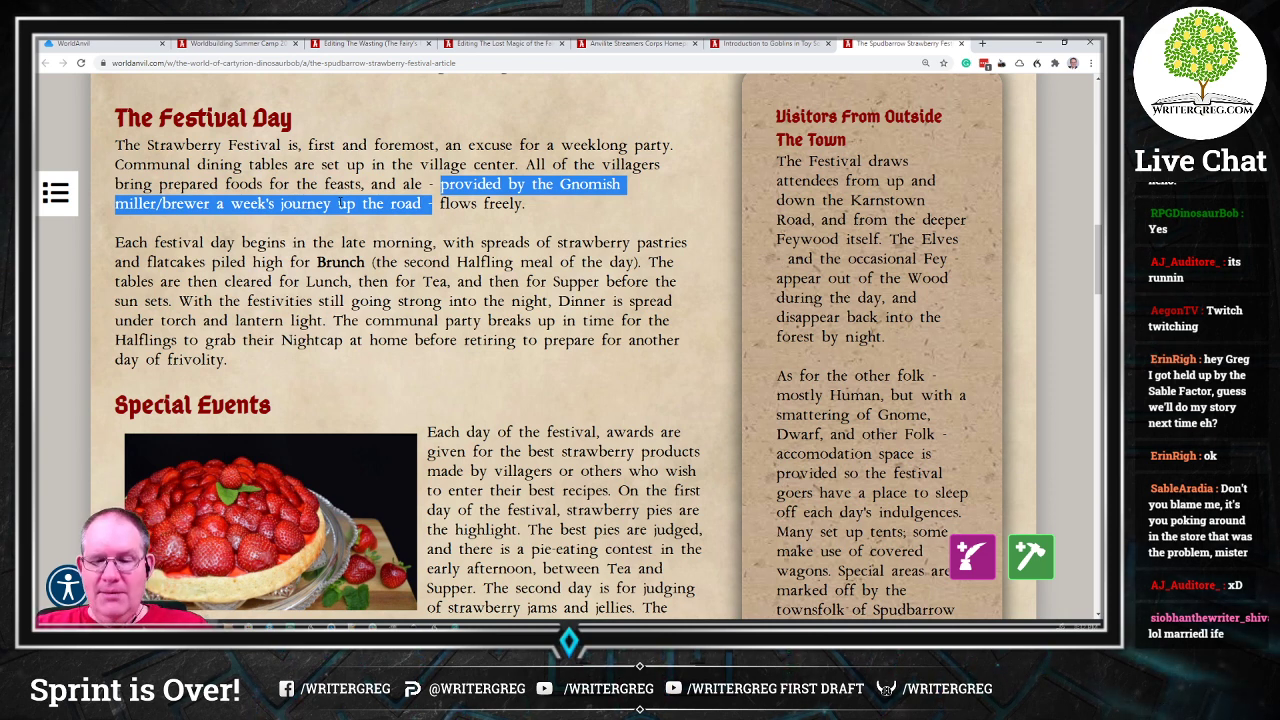
{"action": "left_click", "coordinate": [400, 184]}
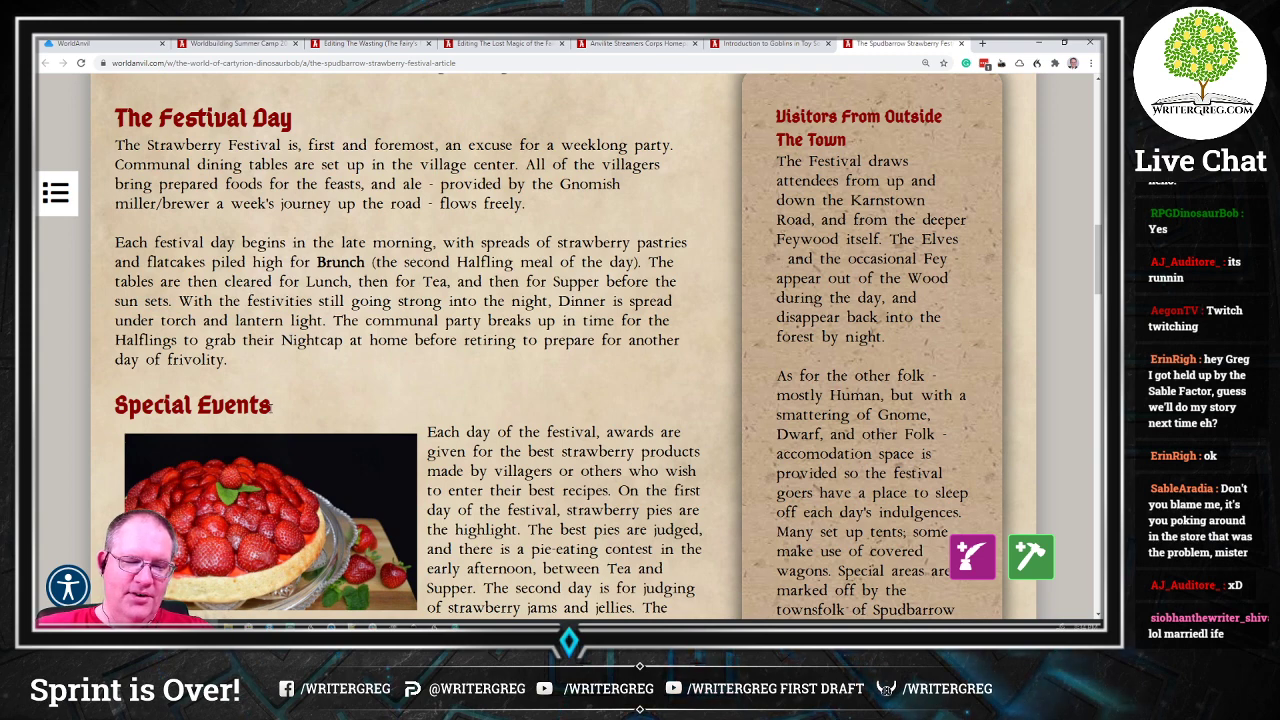
Step: Read the "Special Events" section, highlighting "strawberry sweets" in the description of the third day
{"action": "scroll", "coordinate": [241, 369], "scroll_direction": "down", "scroll_amount": 3}
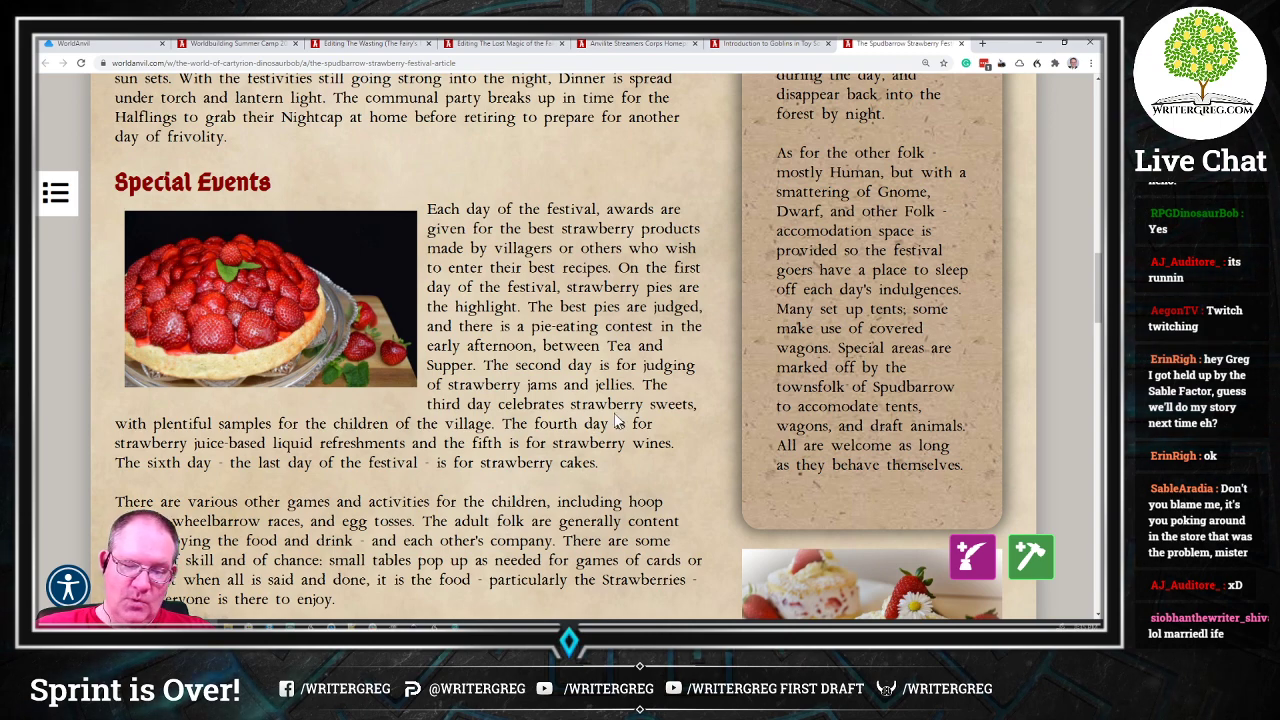
{"action": "left_click_drag", "start_coordinate": [569, 404], "coordinate": [703, 405]}
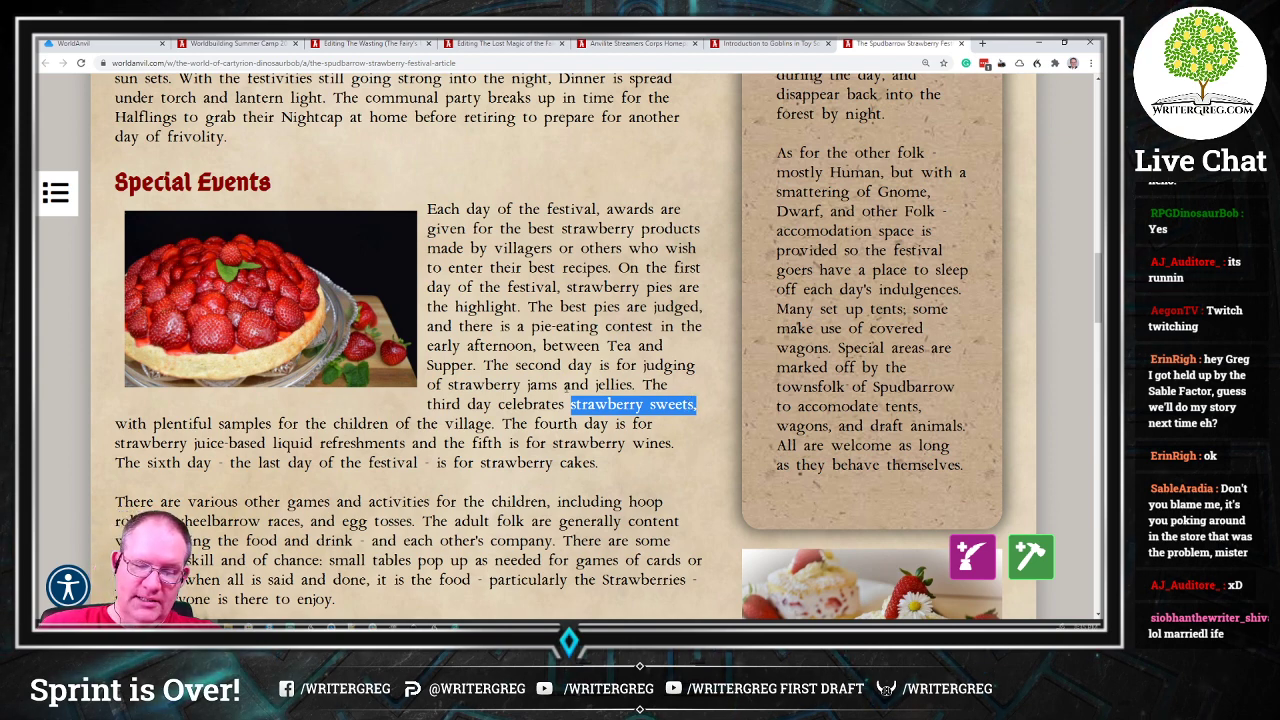
{"action": "left_click", "coordinate": [690, 398]}
{"action": "scroll", "coordinate": [702, 390], "scroll_direction": "down", "scroll_amount": 2}
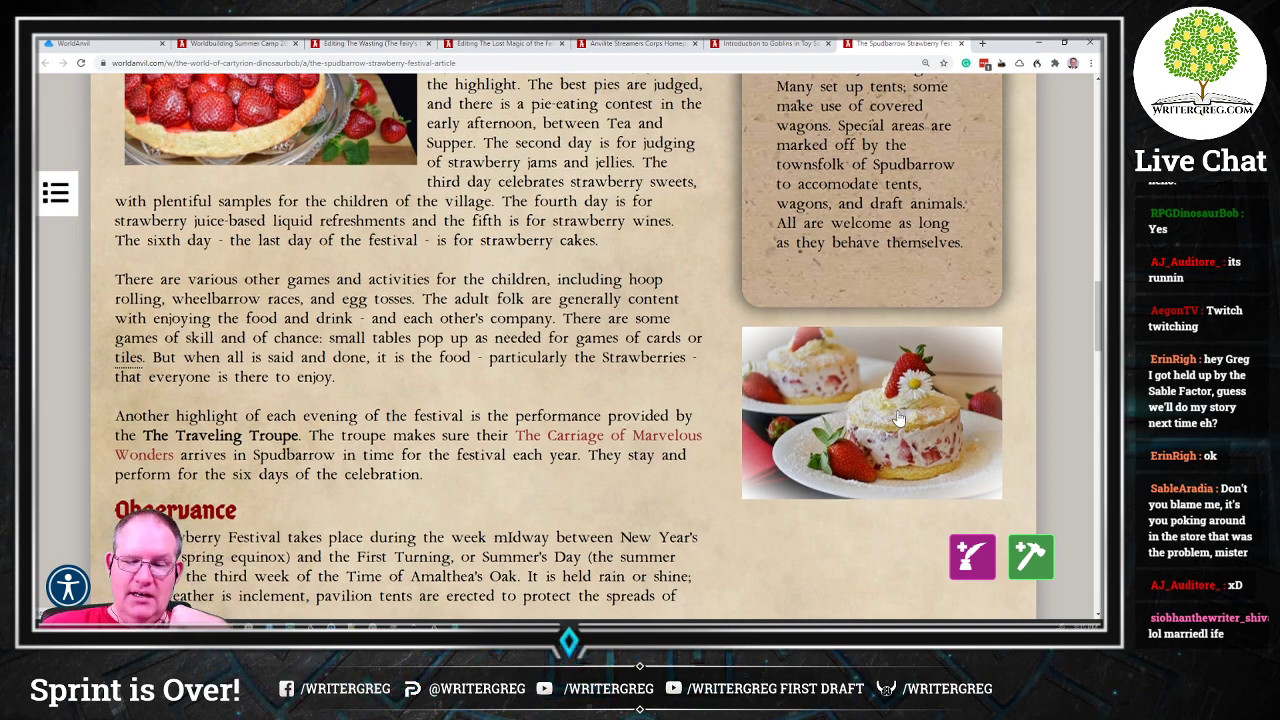
{"action": "scroll", "coordinate": [658, 230], "scroll_direction": "up", "scroll_amount": 1}
{"action": "double_click", "coordinate": [660, 237]}
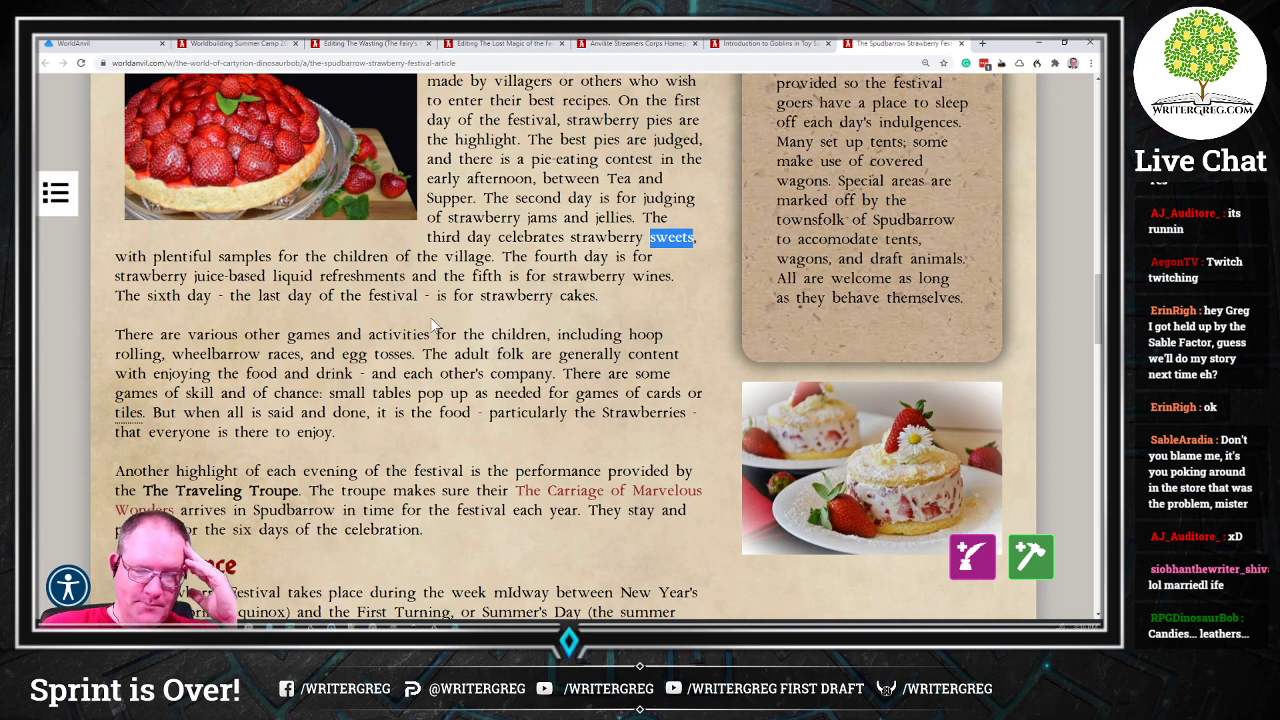
{"action": "scroll", "coordinate": [439, 325], "scroll_direction": "down", "scroll_amount": 1}
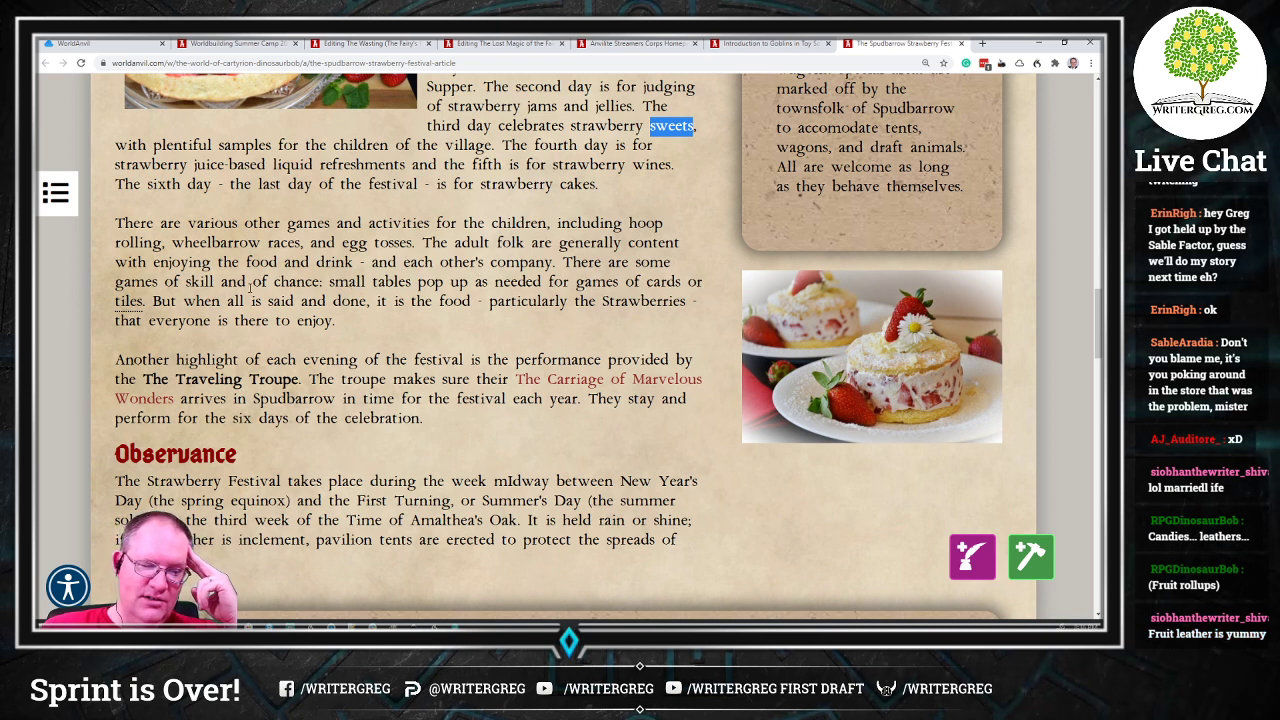
Step: Read the paragraphs on festival games and The Traveling Troupe, and the "Observance" section
{"action": "mouse_move", "coordinate": [129, 299]}
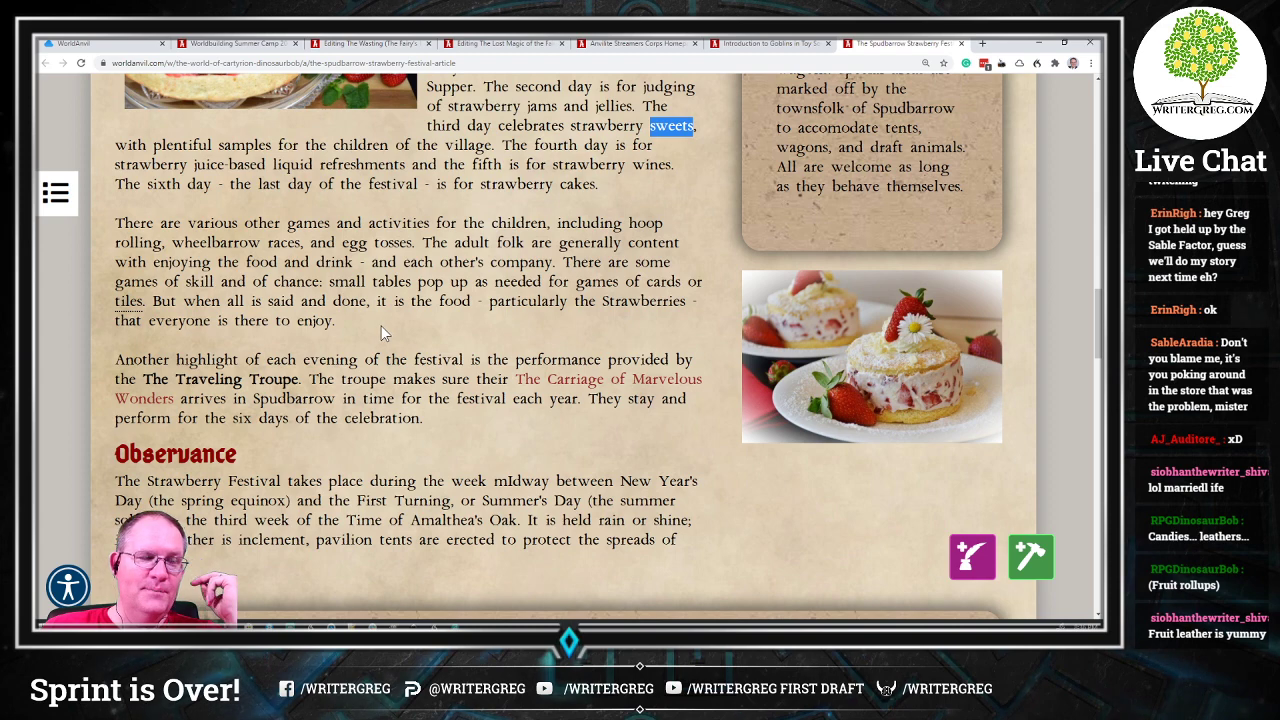
{"action": "scroll", "coordinate": [380, 325], "scroll_direction": "down", "scroll_amount": 3}
{"action": "scroll", "coordinate": [262, 302], "scroll_direction": "up", "scroll_amount": 2}
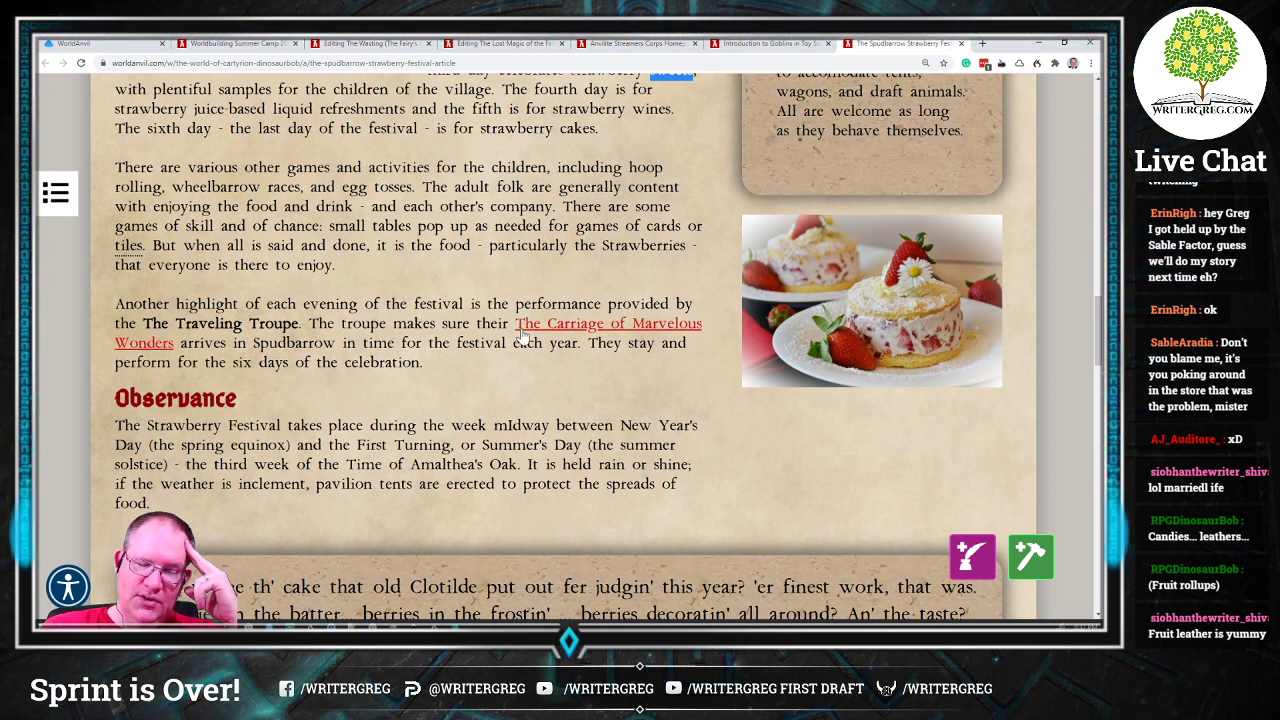
{"action": "mouse_move", "coordinate": [537, 332]}
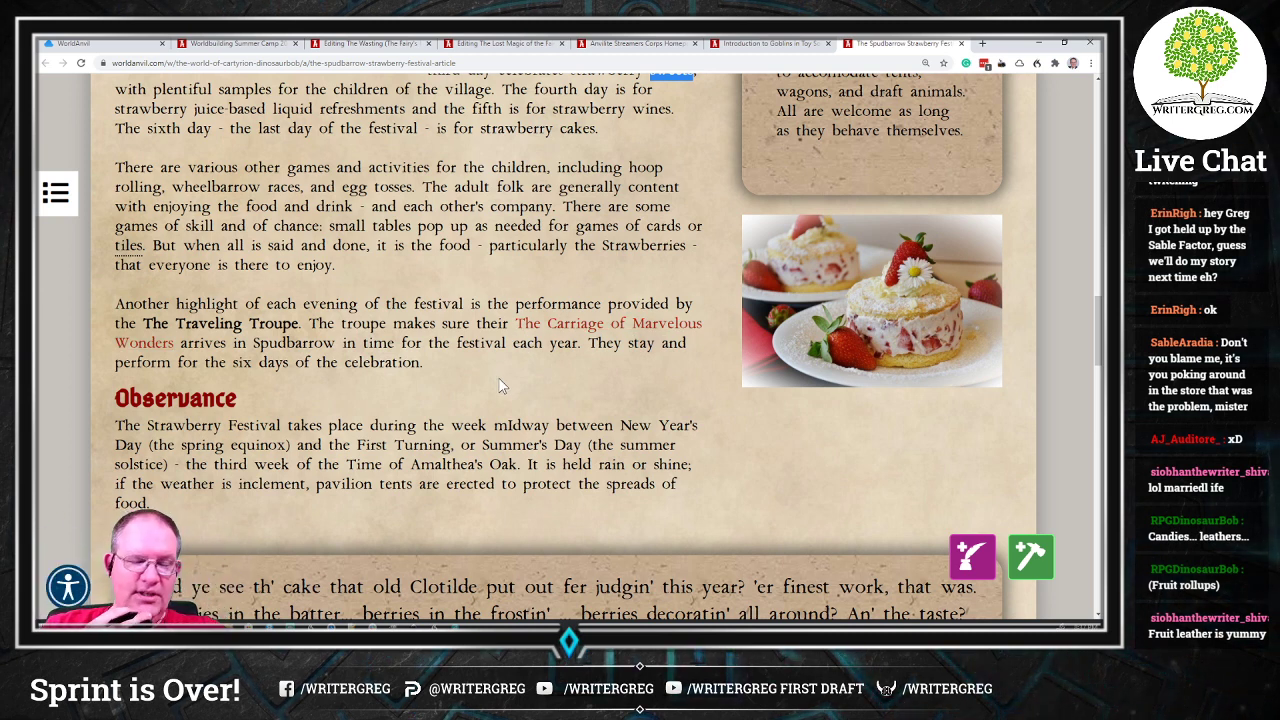
{"action": "scroll", "coordinate": [498, 377], "scroll_direction": "down", "scroll_amount": 2}
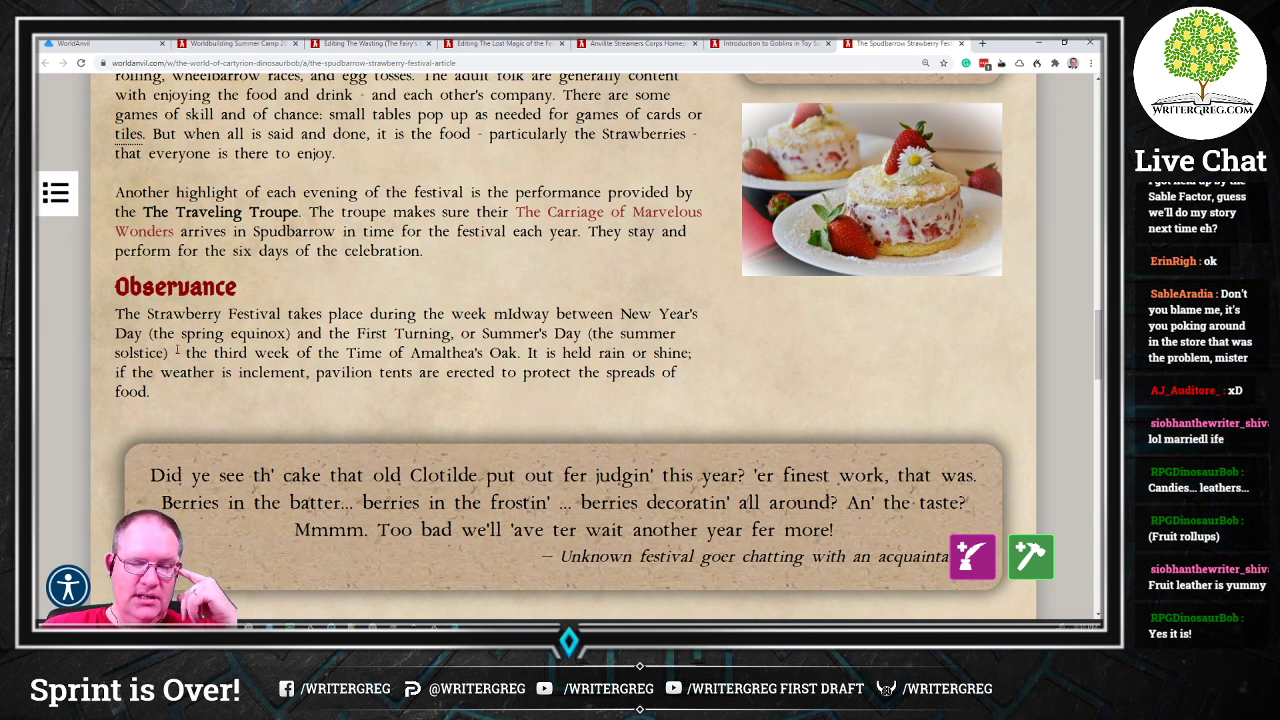
Step: Read the "Observance" section, highlighting "First Turning" in the sentence about when the Strawberry Festival takes place
{"action": "left_click_drag", "start_coordinate": [356, 333], "coordinate": [453, 334]}
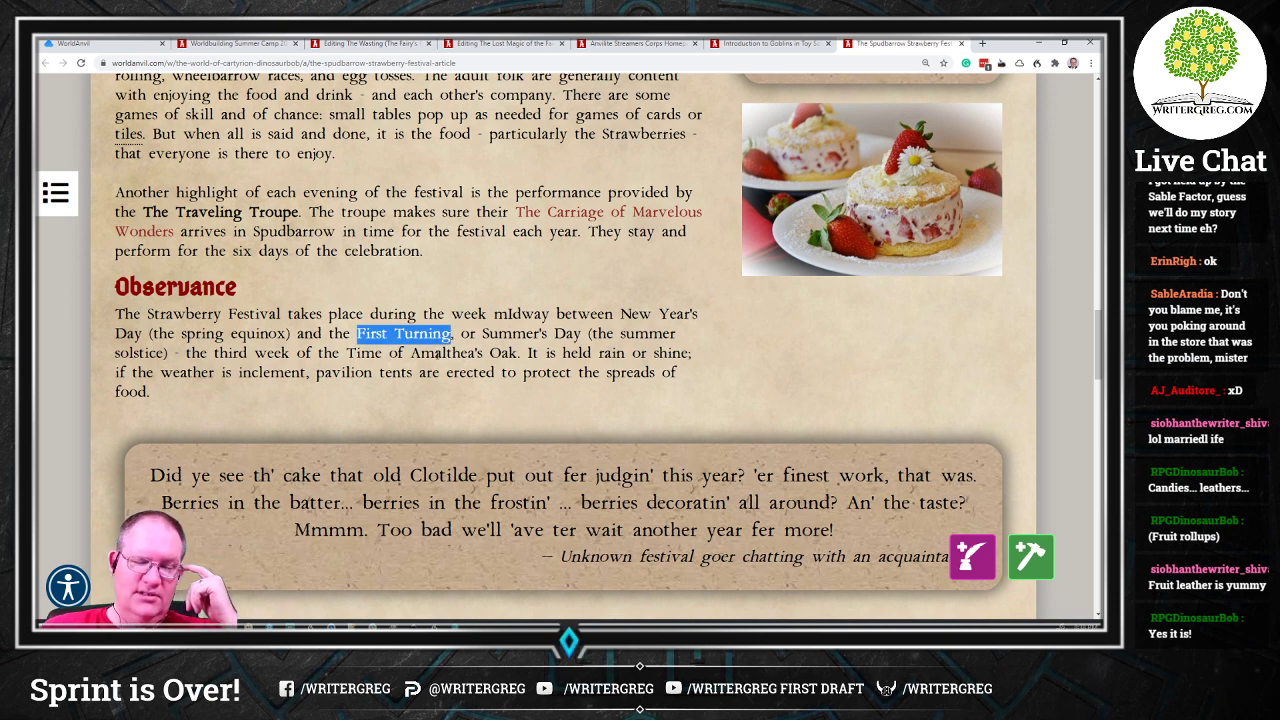
{"action": "left_click", "coordinate": [433, 334]}
{"action": "double_click", "coordinate": [422, 334]}
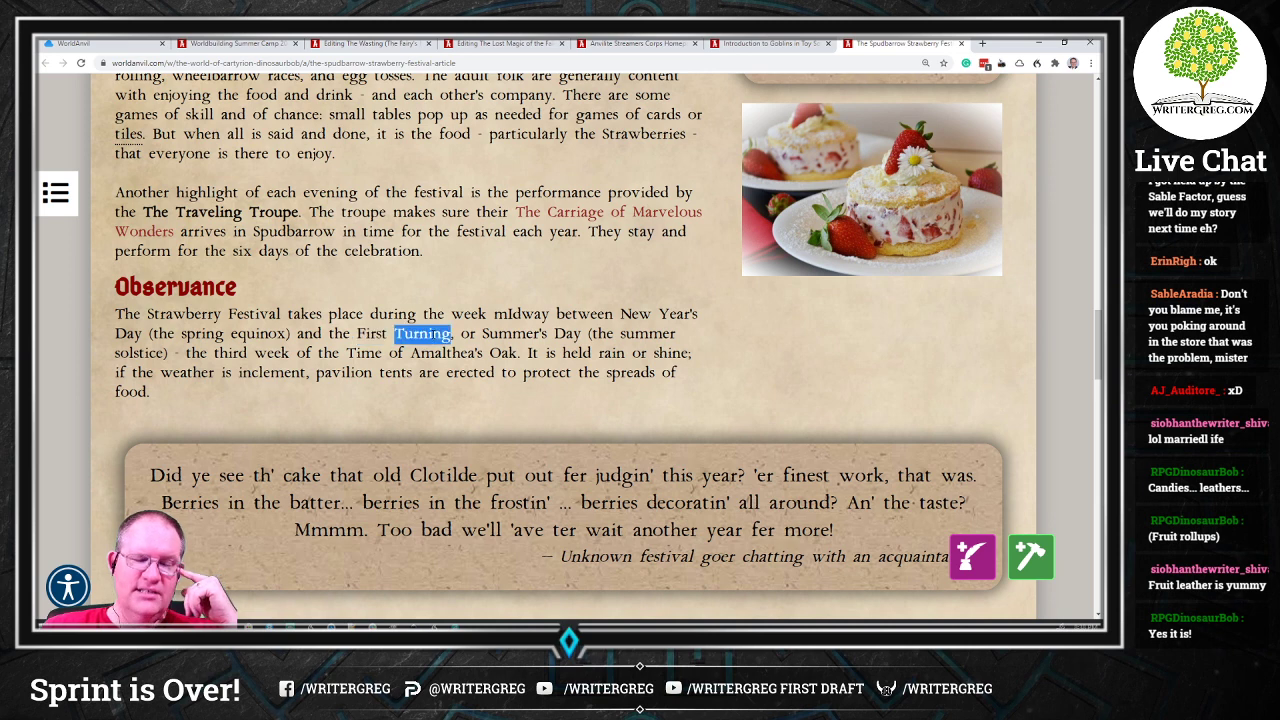
{"action": "left_click", "coordinate": [228, 352]}
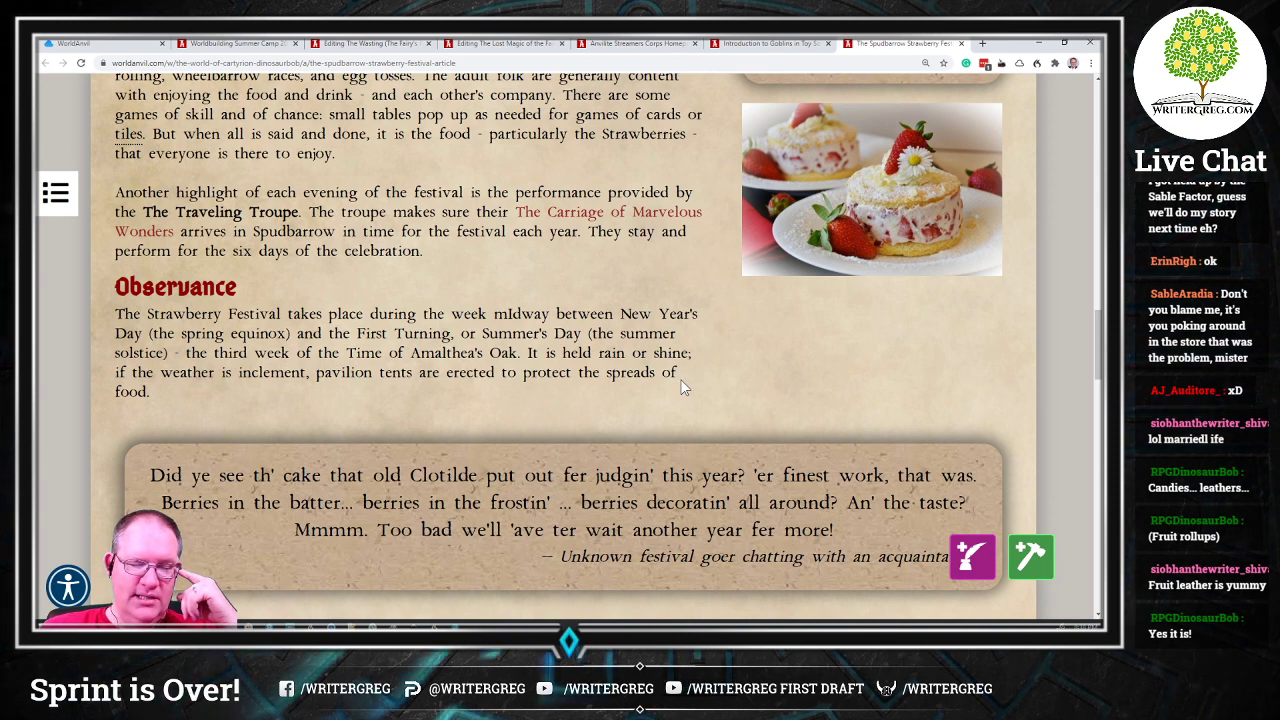
Step: Read the closing quote from the unknown festival goer and look over the image credits below it
{"action": "scroll", "coordinate": [471, 395], "scroll_direction": "down", "scroll_amount": 2}
{"action": "scroll", "coordinate": [471, 390], "scroll_direction": "up", "scroll_amount": 1}
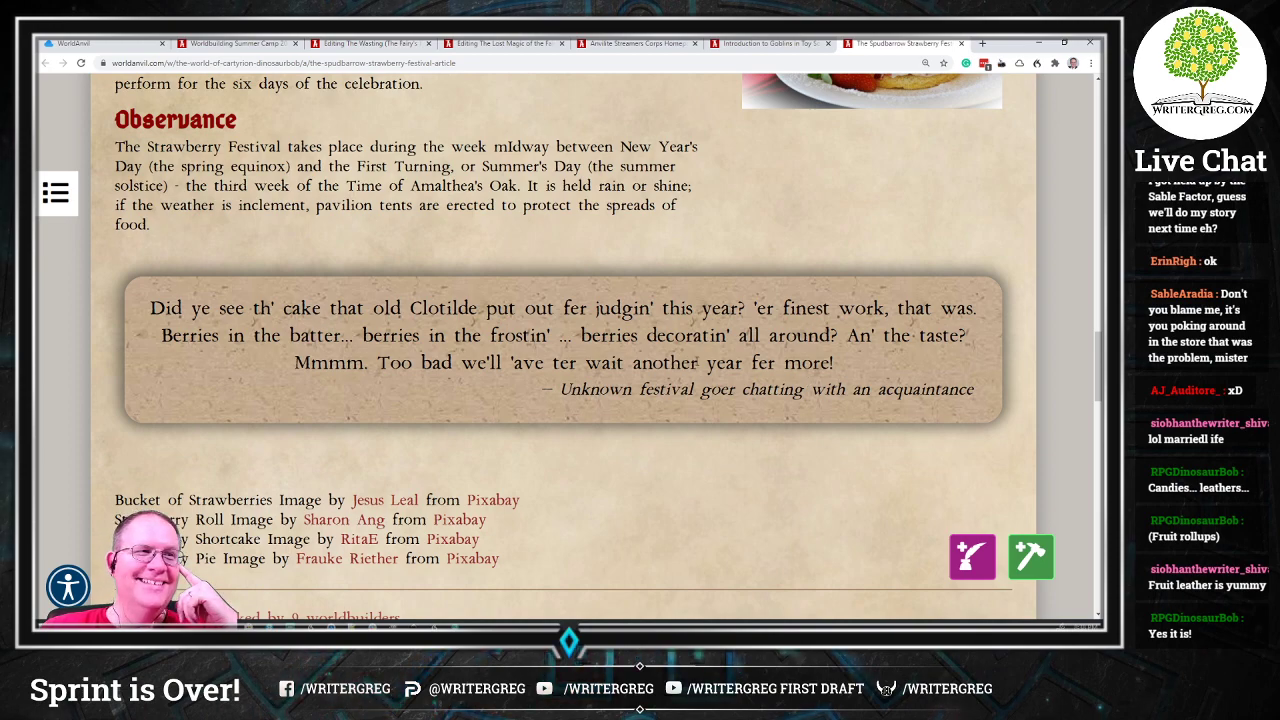
{"action": "scroll", "coordinate": [756, 370], "scroll_direction": "down", "scroll_amount": 2}
{"action": "scroll", "coordinate": [683, 398], "scroll_direction": "up", "scroll_amount": 10}
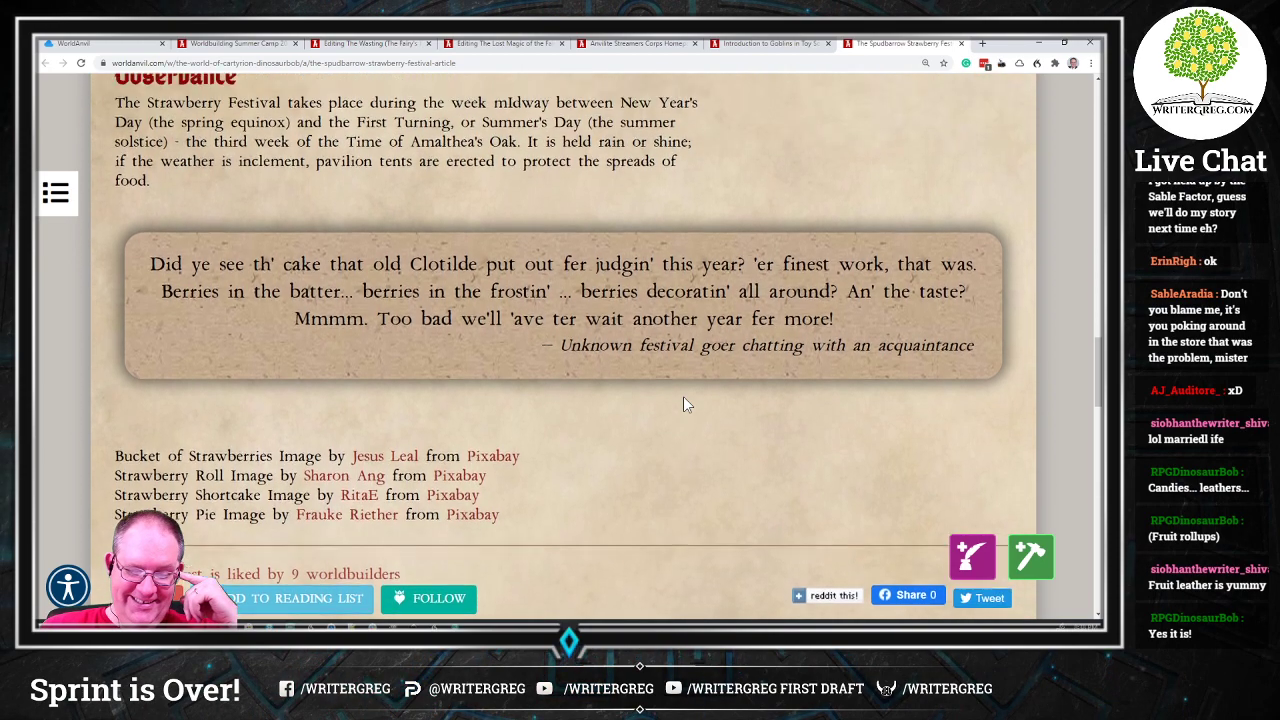
{"action": "scroll", "coordinate": [689, 381], "scroll_direction": "up", "scroll_amount": 5}
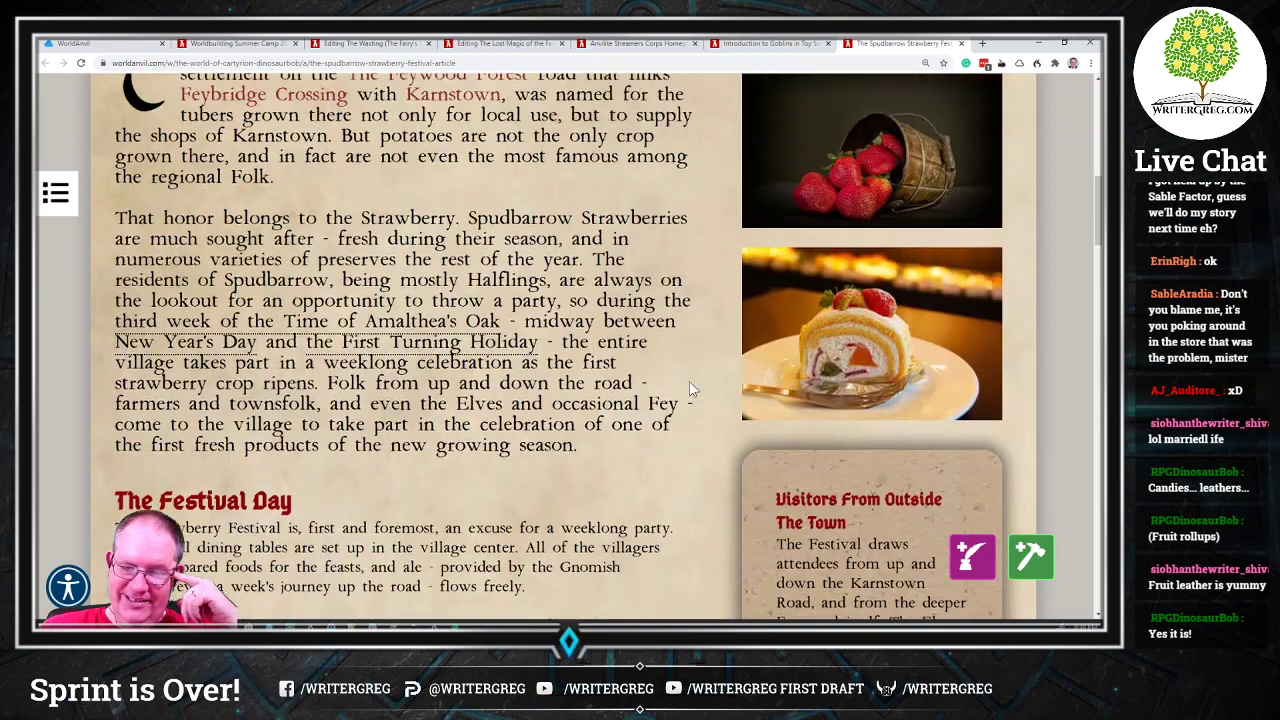
Step: Read the "Visitors From Outside The Town" sidebar, highlighting the sentence about accommodation space for the other folk
{"action": "scroll", "coordinate": [703, 371], "scroll_direction": "down", "scroll_amount": 5}
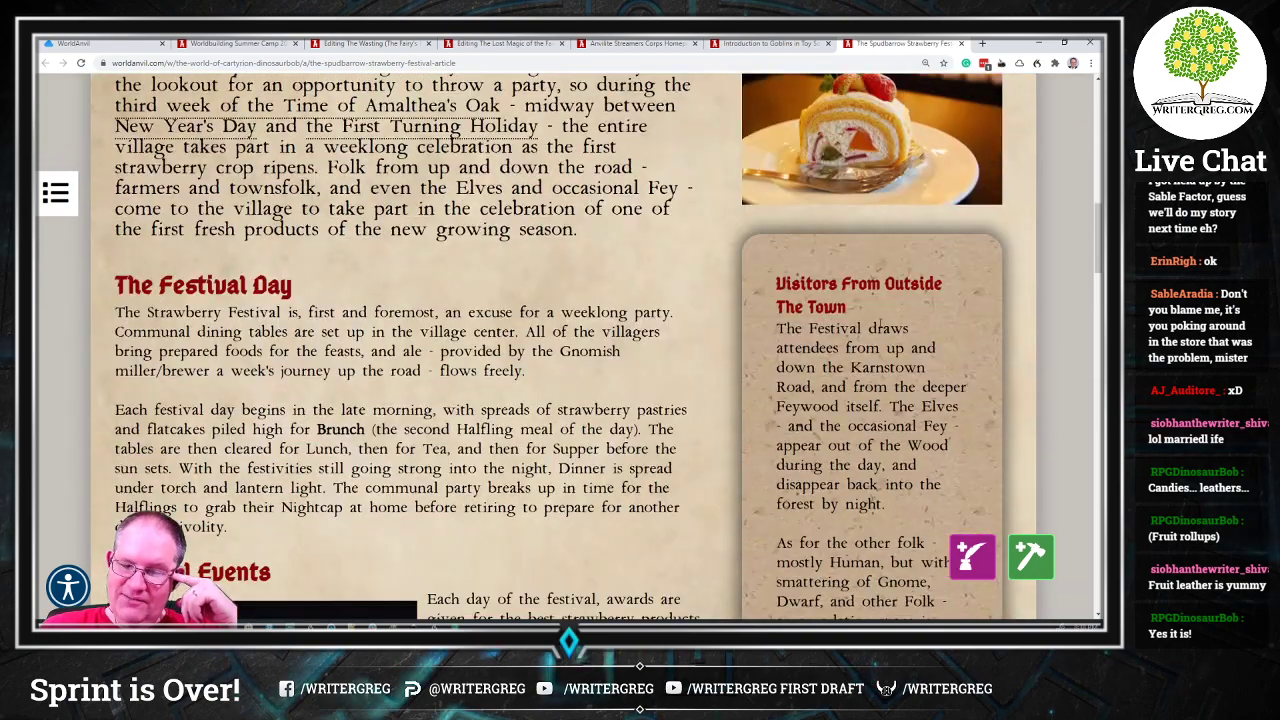
{"action": "scroll", "coordinate": [818, 369], "scroll_direction": "down", "scroll_amount": 2}
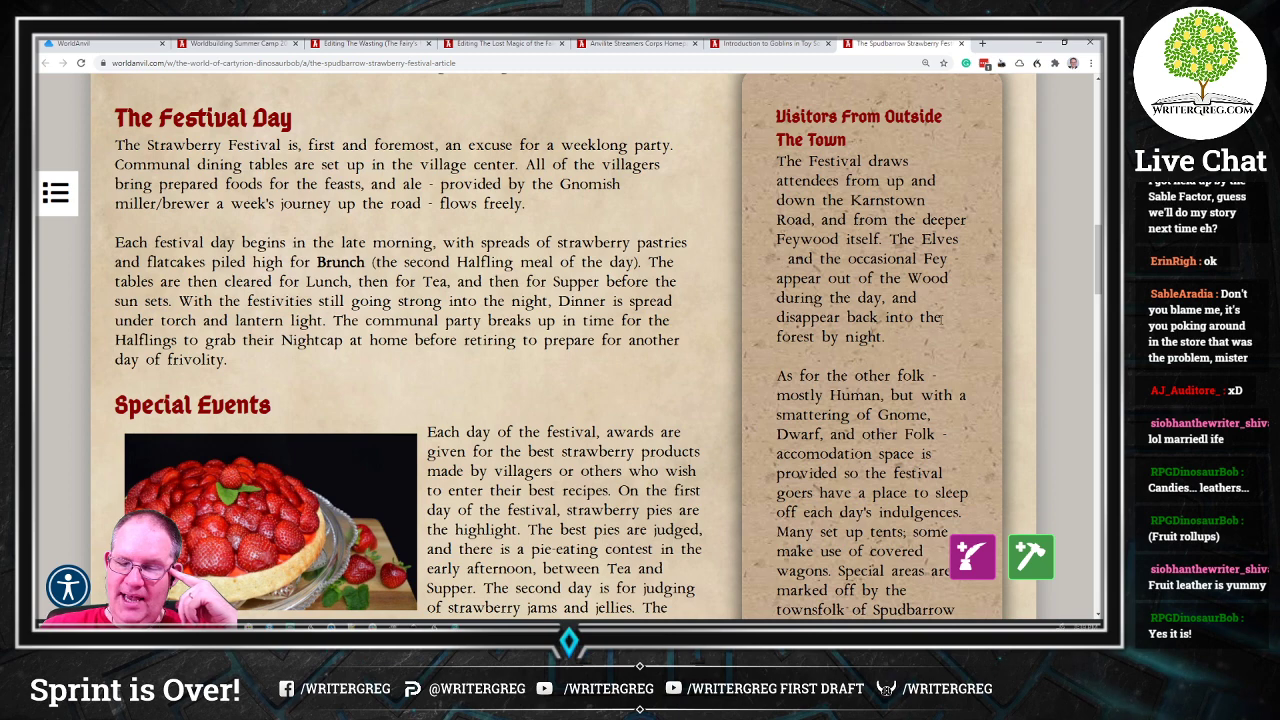
{"action": "scroll", "coordinate": [945, 320], "scroll_direction": "down", "scroll_amount": 3}
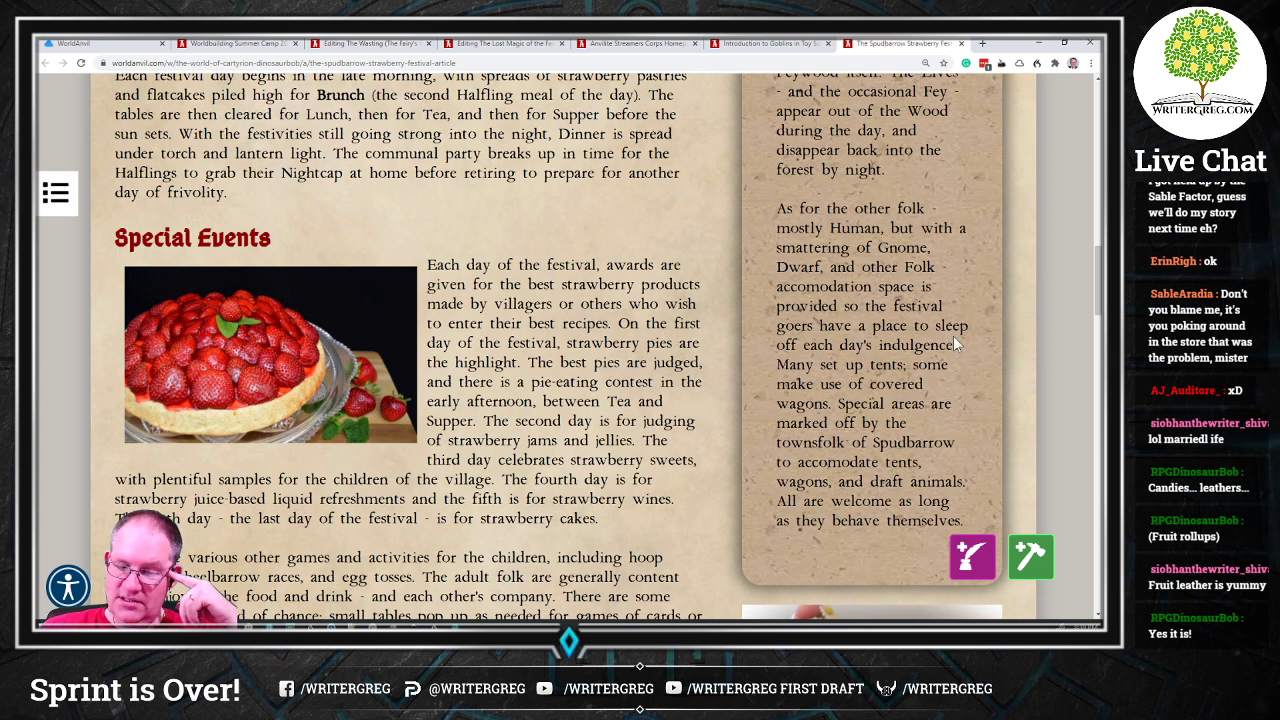
{"action": "left_click_drag", "start_coordinate": [777, 208], "coordinate": [973, 347]}
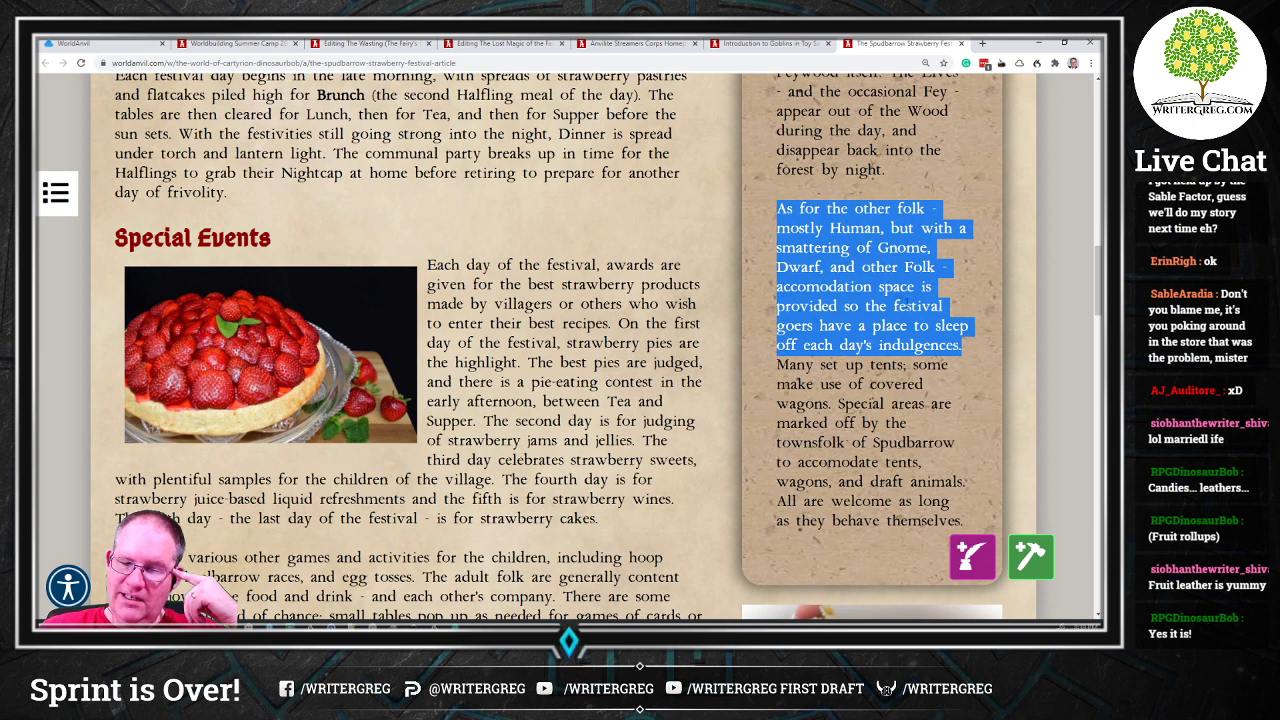
{"action": "left_click", "coordinate": [929, 222]}
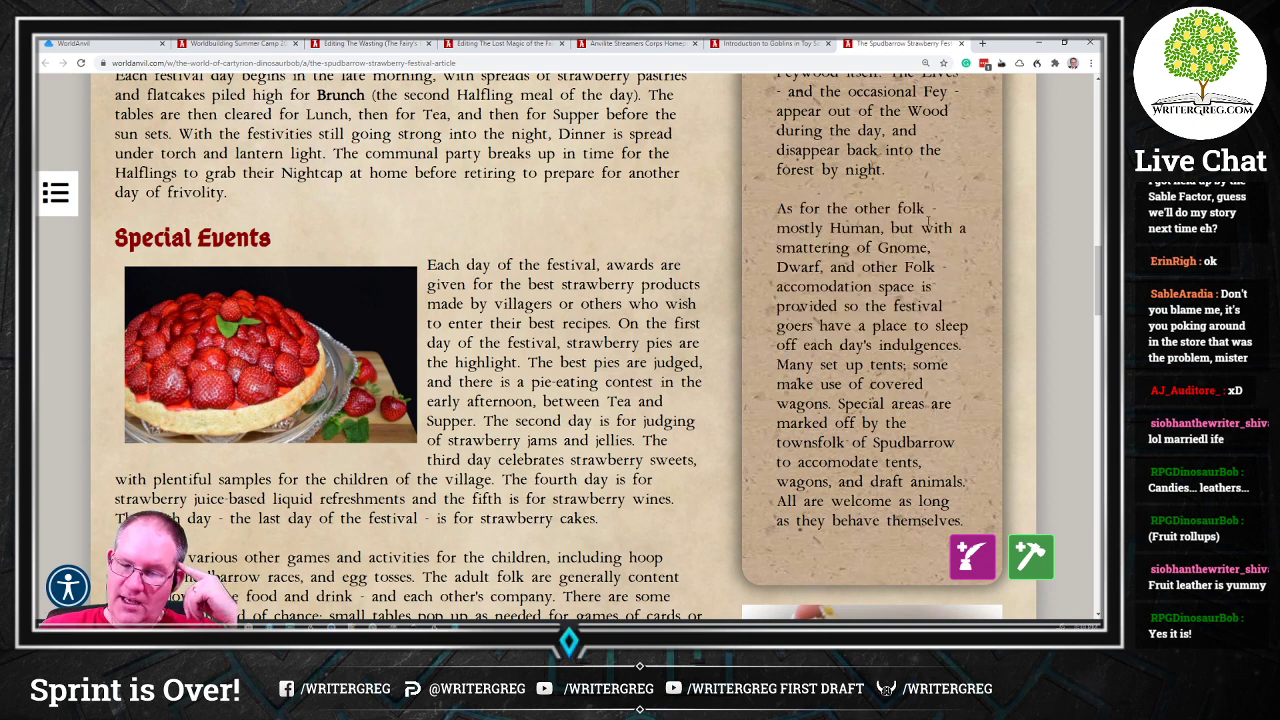
{"action": "left_click_drag", "start_coordinate": [777, 232], "coordinate": [965, 268]}
{"action": "left_click_drag", "start_coordinate": [931, 208], "coordinate": [953, 273]}
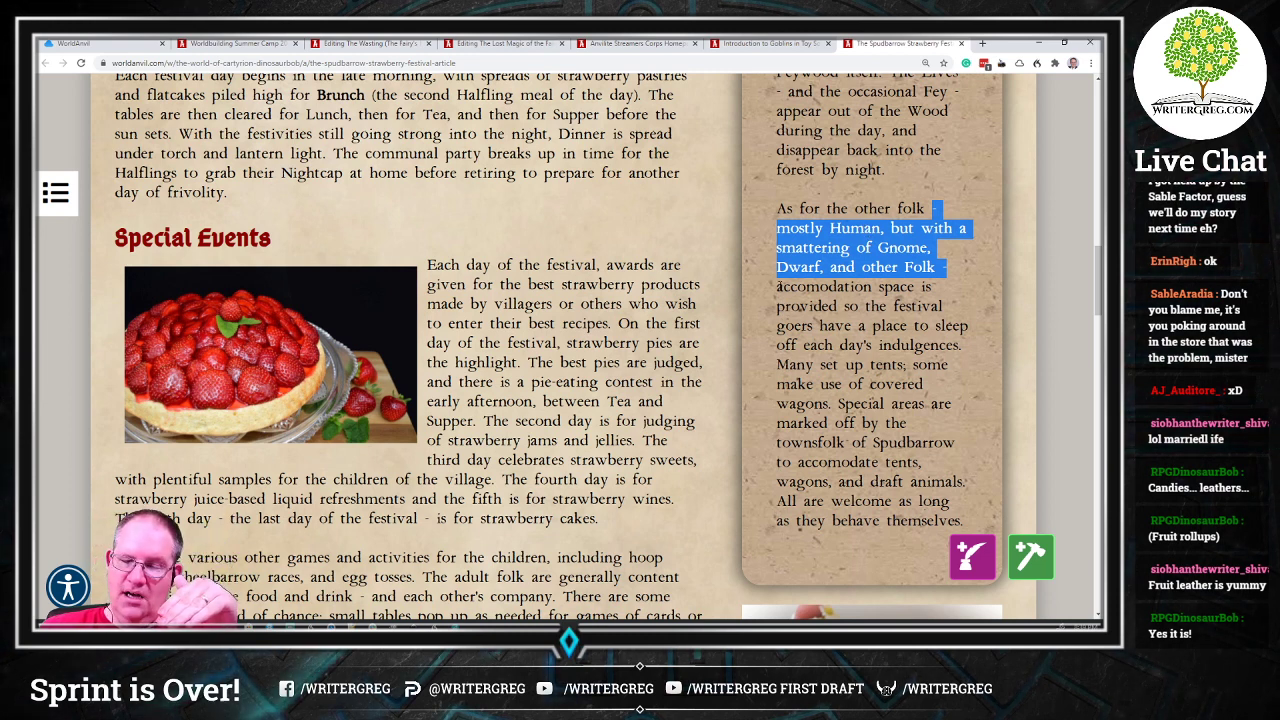
{"action": "left_click_drag", "start_coordinate": [777, 287], "coordinate": [972, 341]}
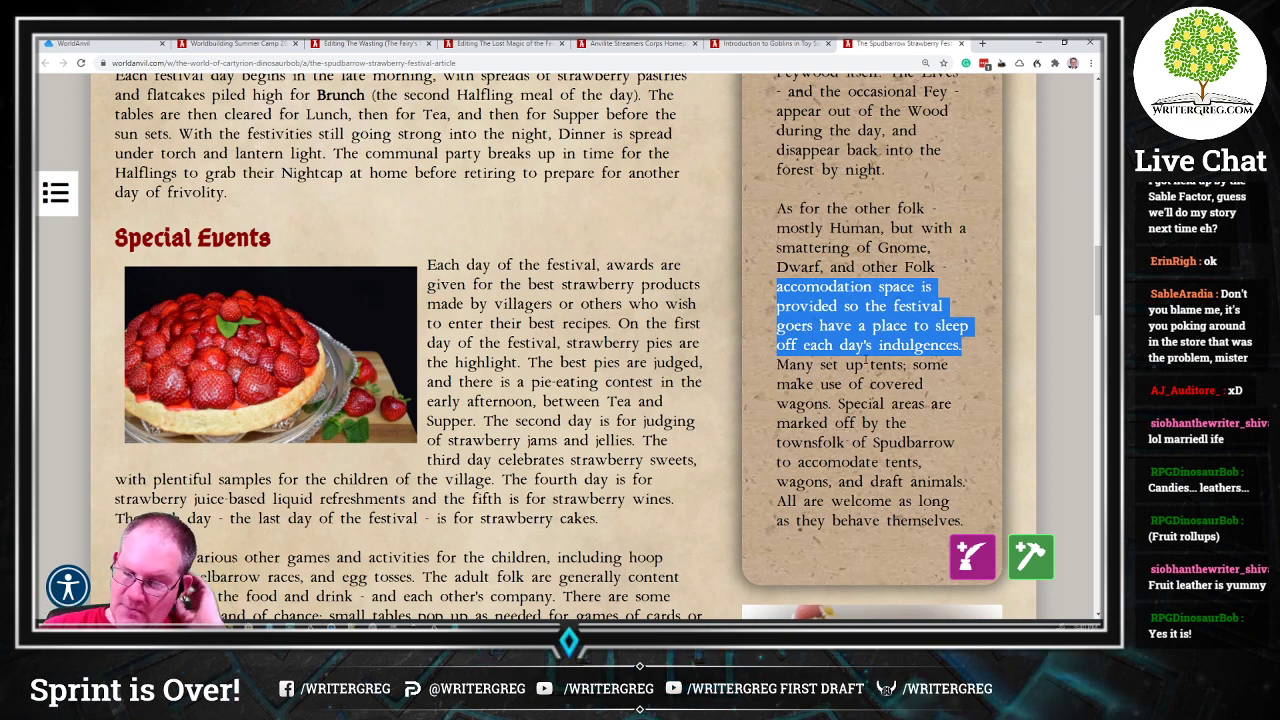
{"action": "left_click", "coordinate": [951, 379]}
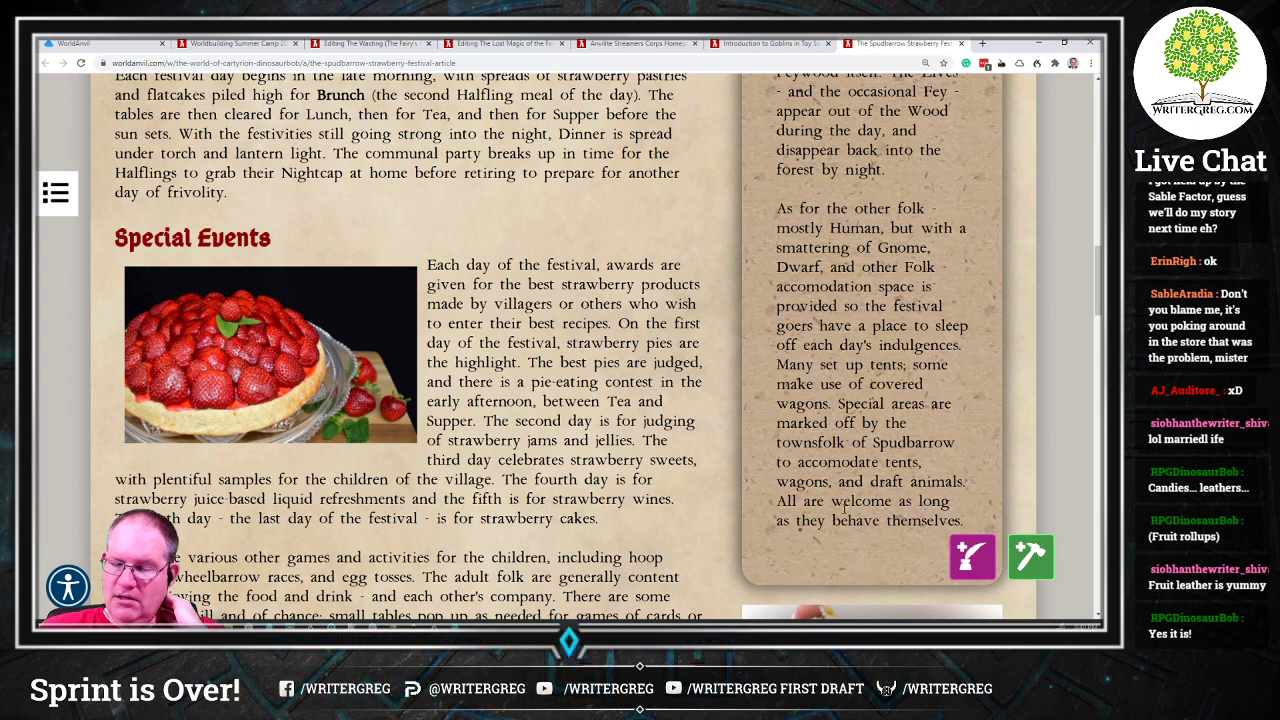
Step: Look over the rest of the festival article and go through it again from its title and opening quote
{"action": "scroll", "coordinate": [930, 508], "scroll_direction": "down", "scroll_amount": 1}
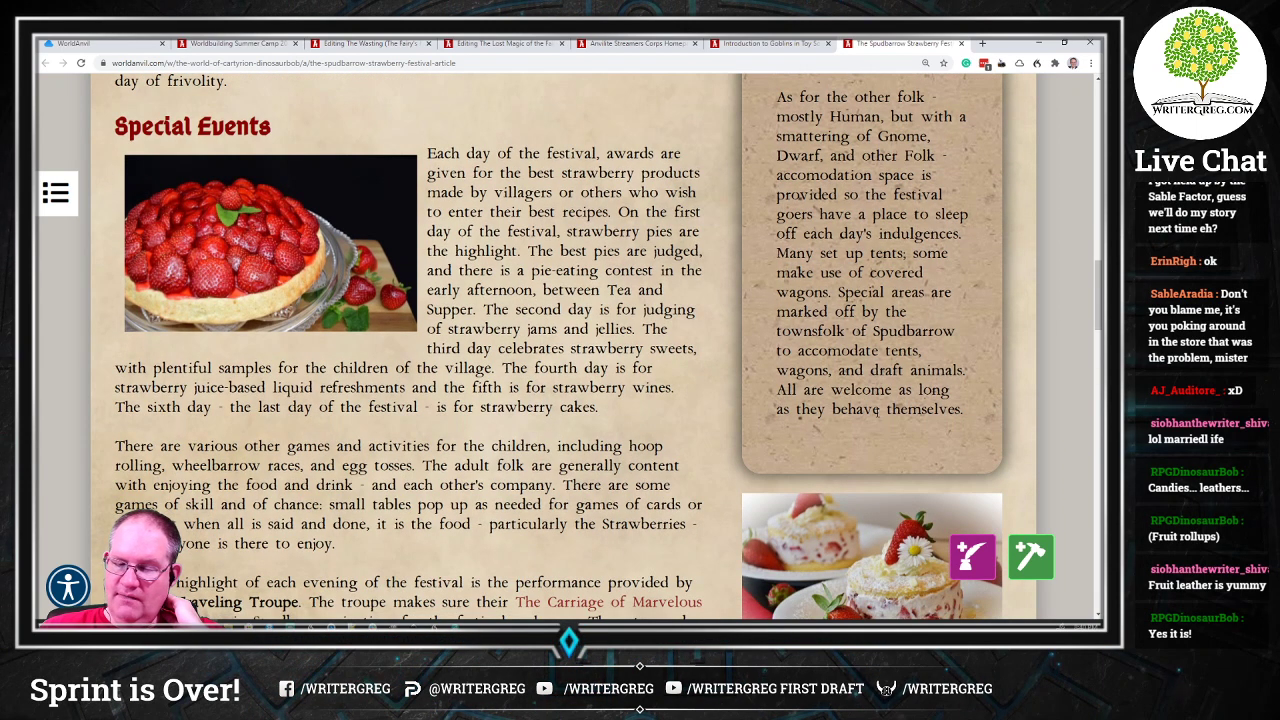
{"action": "scroll", "coordinate": [423, 443], "scroll_direction": "down", "scroll_amount": 5}
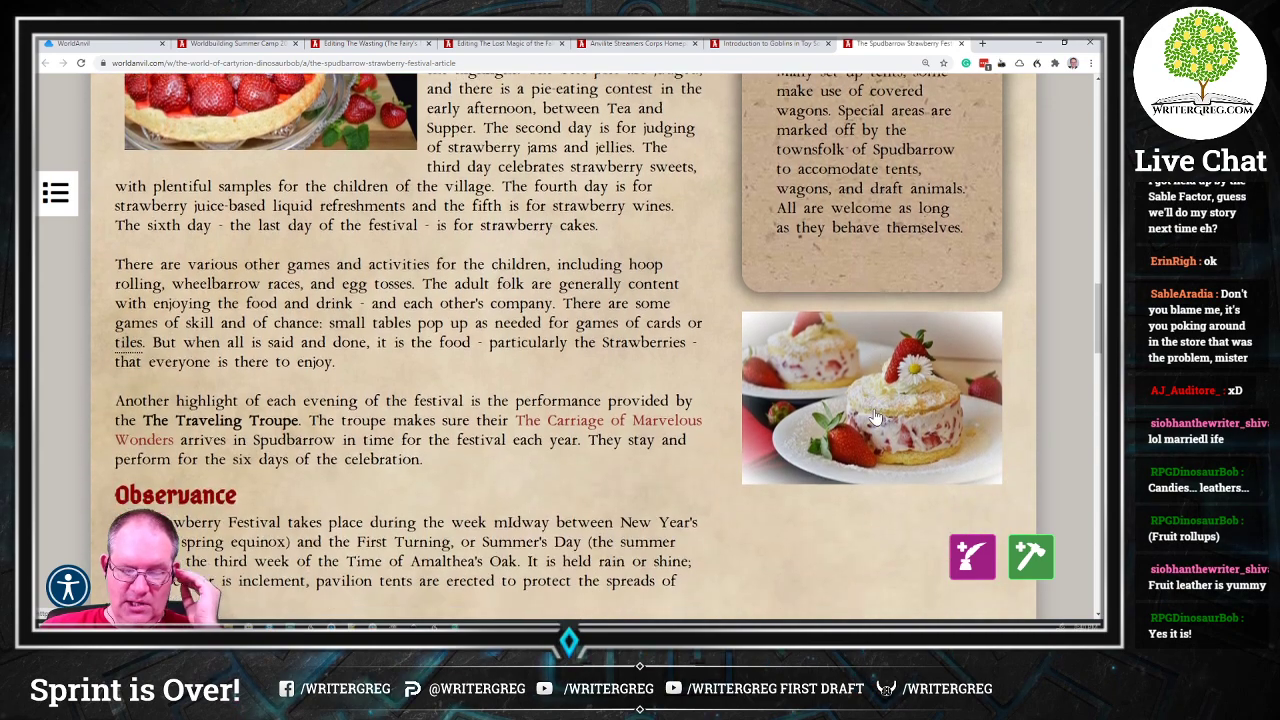
{"action": "scroll", "coordinate": [423, 443], "scroll_direction": "down", "scroll_amount": 3}
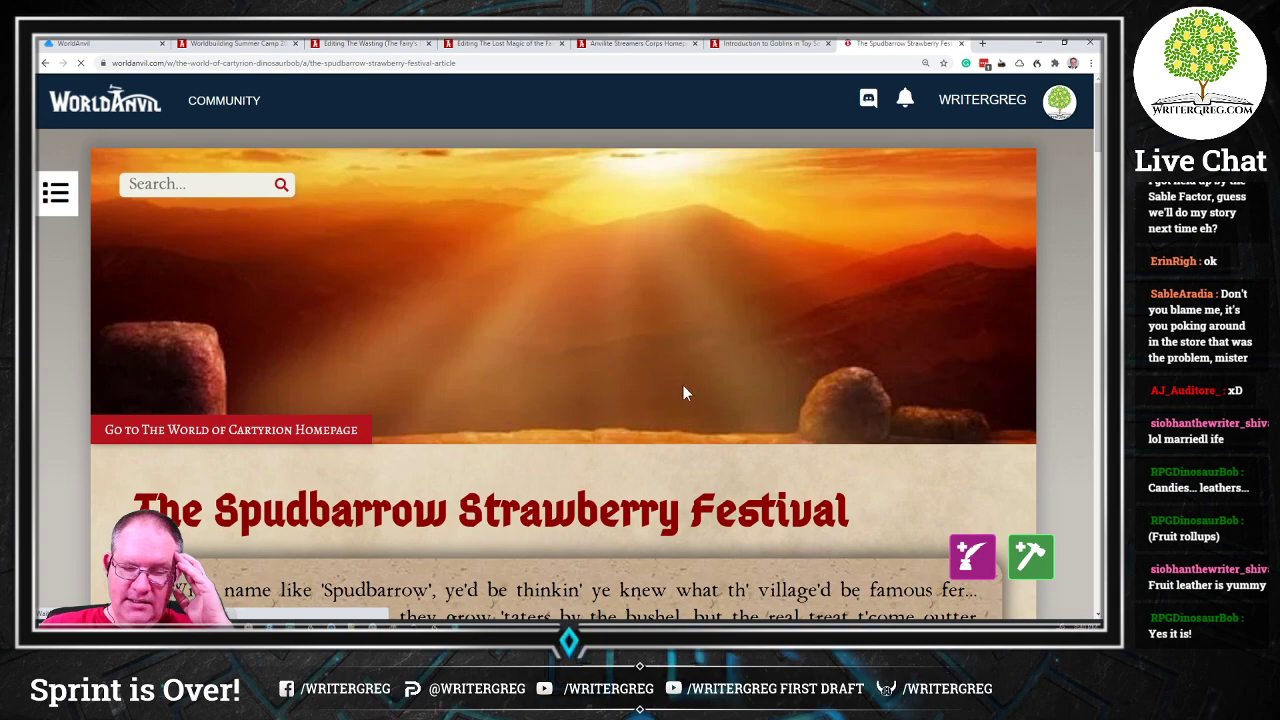
{"action": "scroll", "coordinate": [682, 384], "scroll_direction": "down", "scroll_amount": 3}
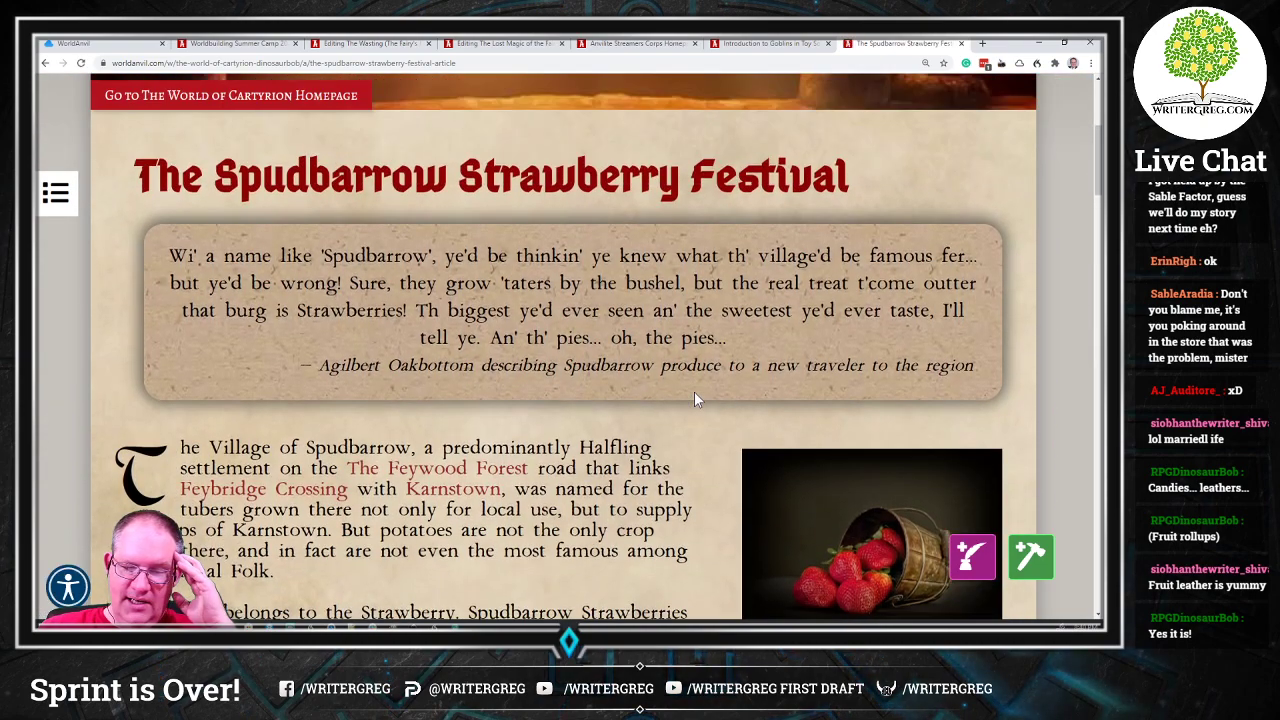
{"action": "scroll", "coordinate": [695, 395], "scroll_direction": "down", "scroll_amount": 4}
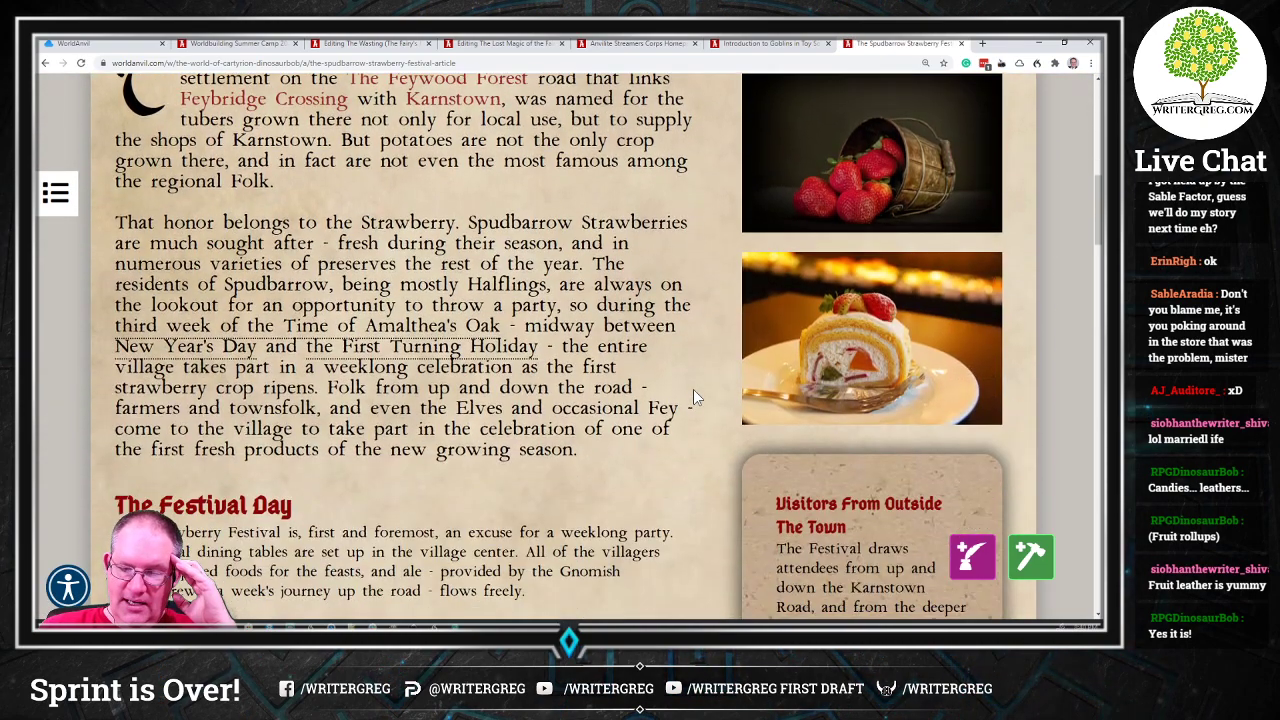
Step: Review the Village of Spudbarrow introduction together with "The Festival Day" and "Special Events" sections once more
{"action": "scroll", "coordinate": [693, 389], "scroll_direction": "up", "scroll_amount": 2}
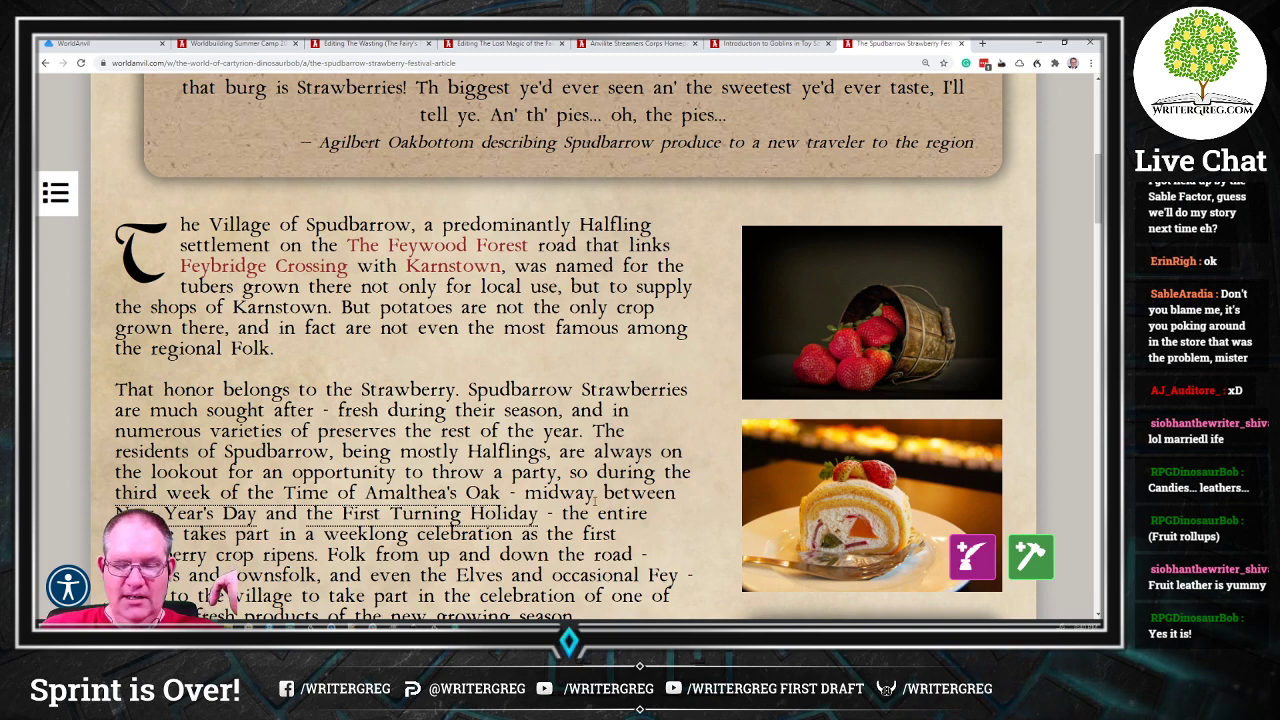
{"action": "scroll", "coordinate": [574, 368], "scroll_direction": "down", "scroll_amount": 2}
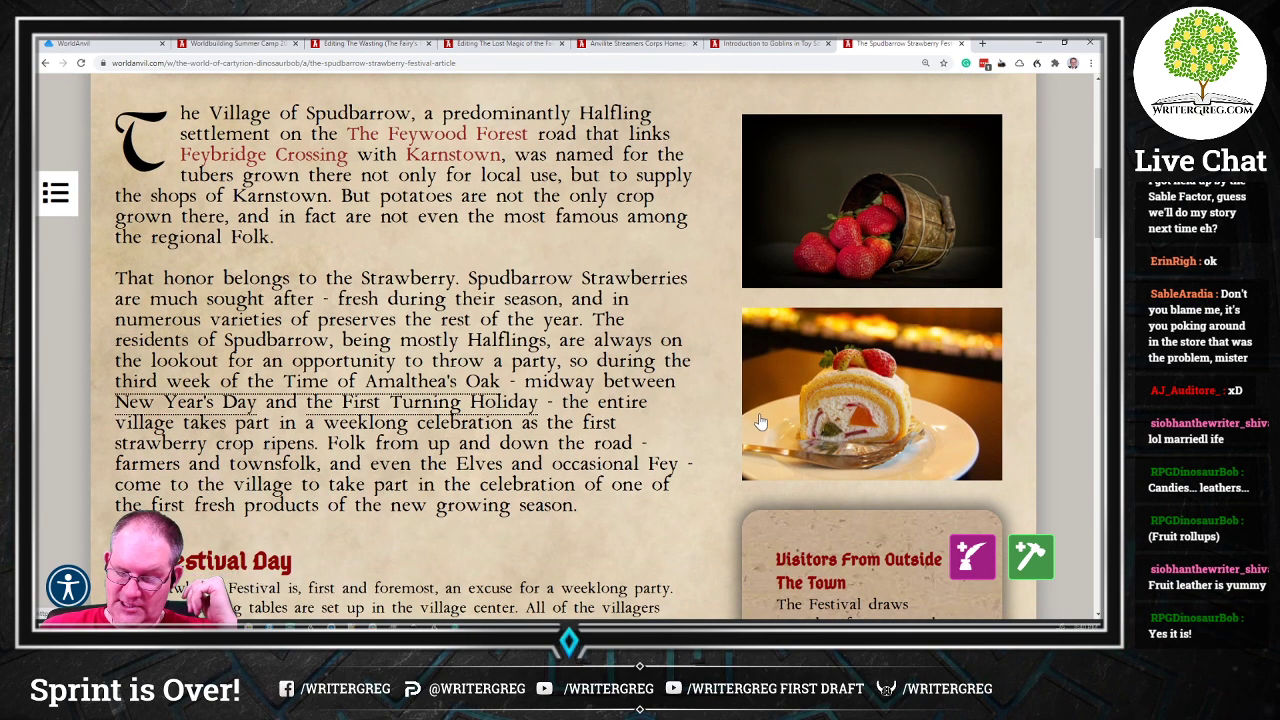
{"action": "scroll", "coordinate": [699, 341], "scroll_direction": "down", "scroll_amount": 5}
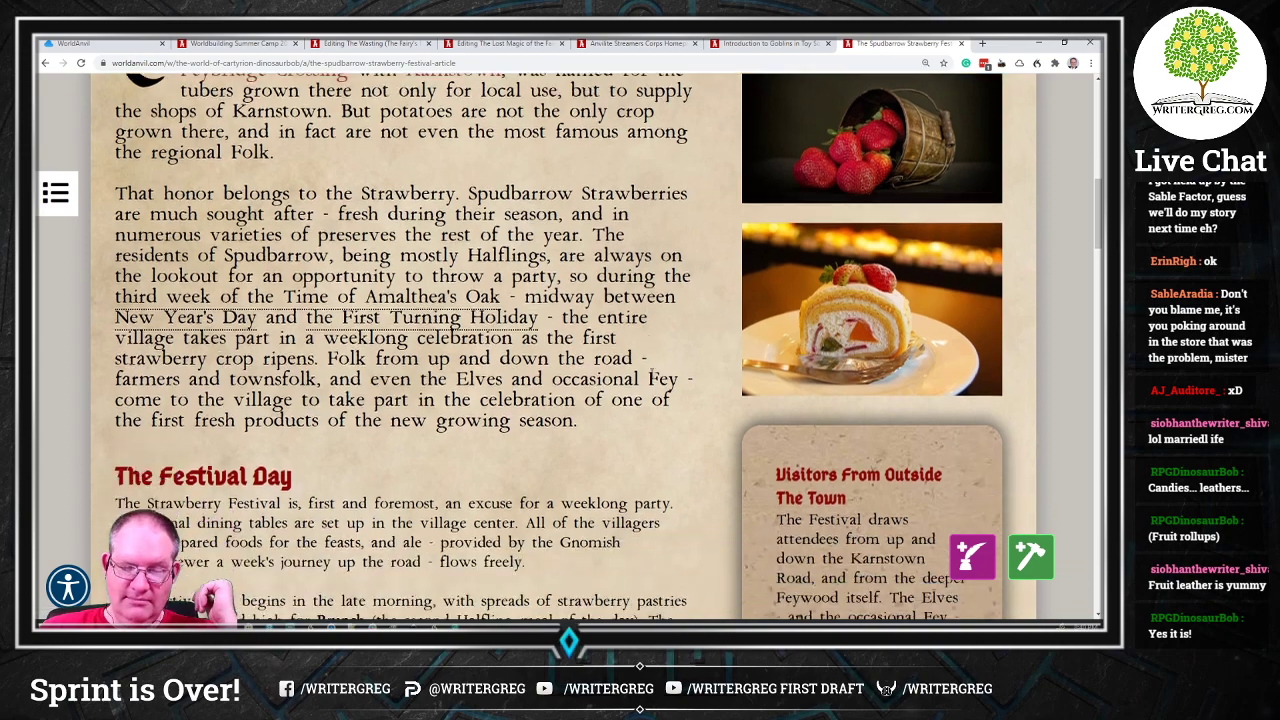
{"action": "scroll", "coordinate": [650, 372], "scroll_direction": "down", "scroll_amount": 2}
{"action": "scroll", "coordinate": [650, 372], "scroll_direction": "up", "scroll_amount": 6}
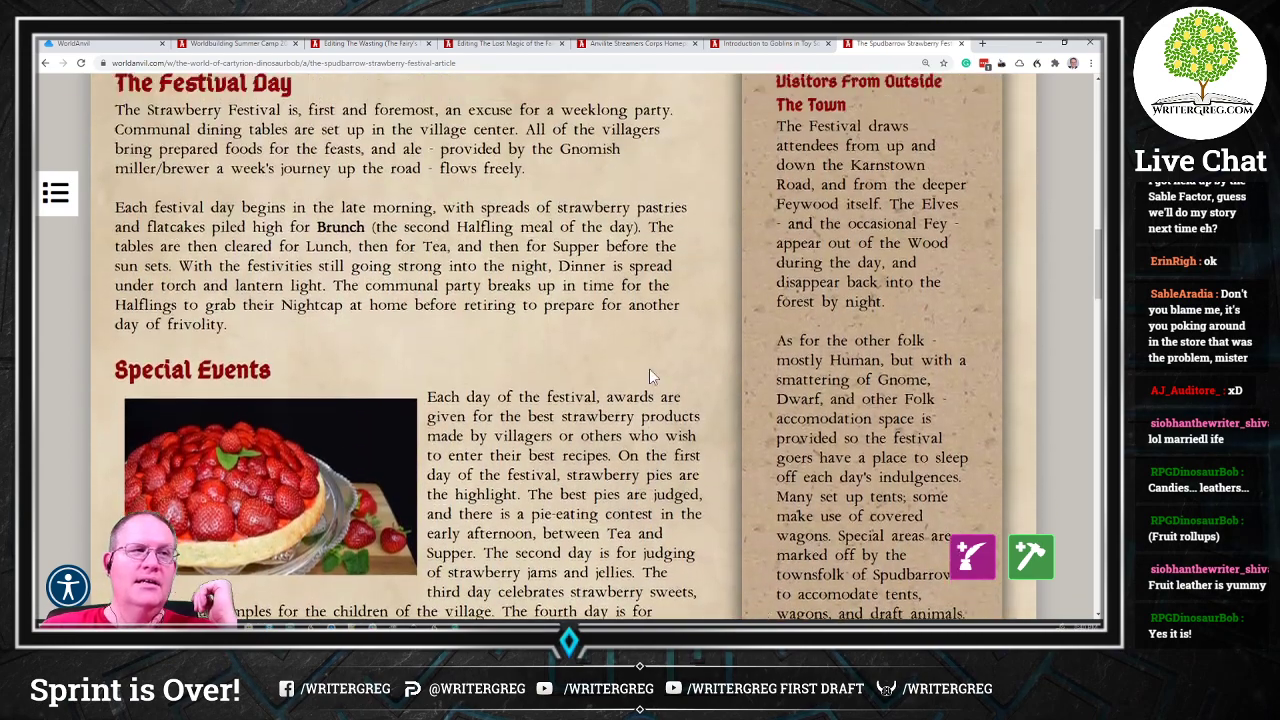
{"action": "scroll", "coordinate": [650, 370], "scroll_direction": "up", "scroll_amount": 2}
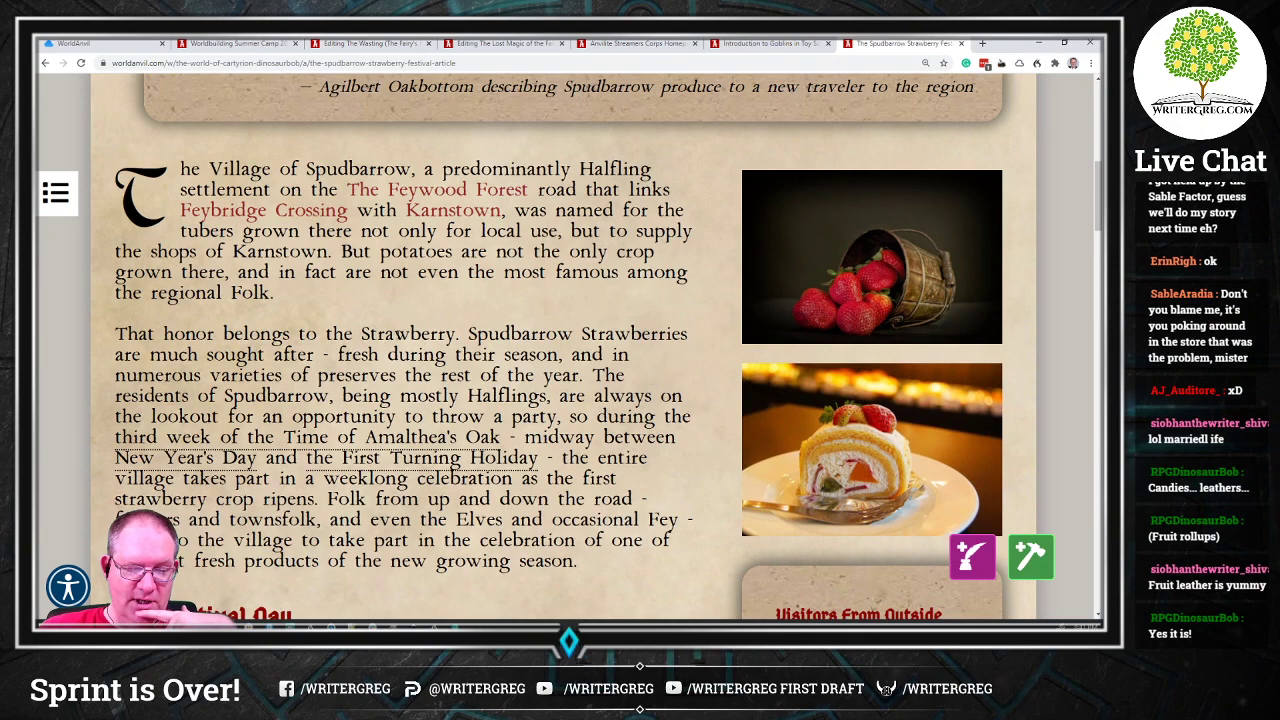
{"action": "scroll", "coordinate": [441, 390], "scroll_direction": "down", "scroll_amount": 2}
{"action": "scroll", "coordinate": [450, 386], "scroll_direction": "up", "scroll_amount": 3}
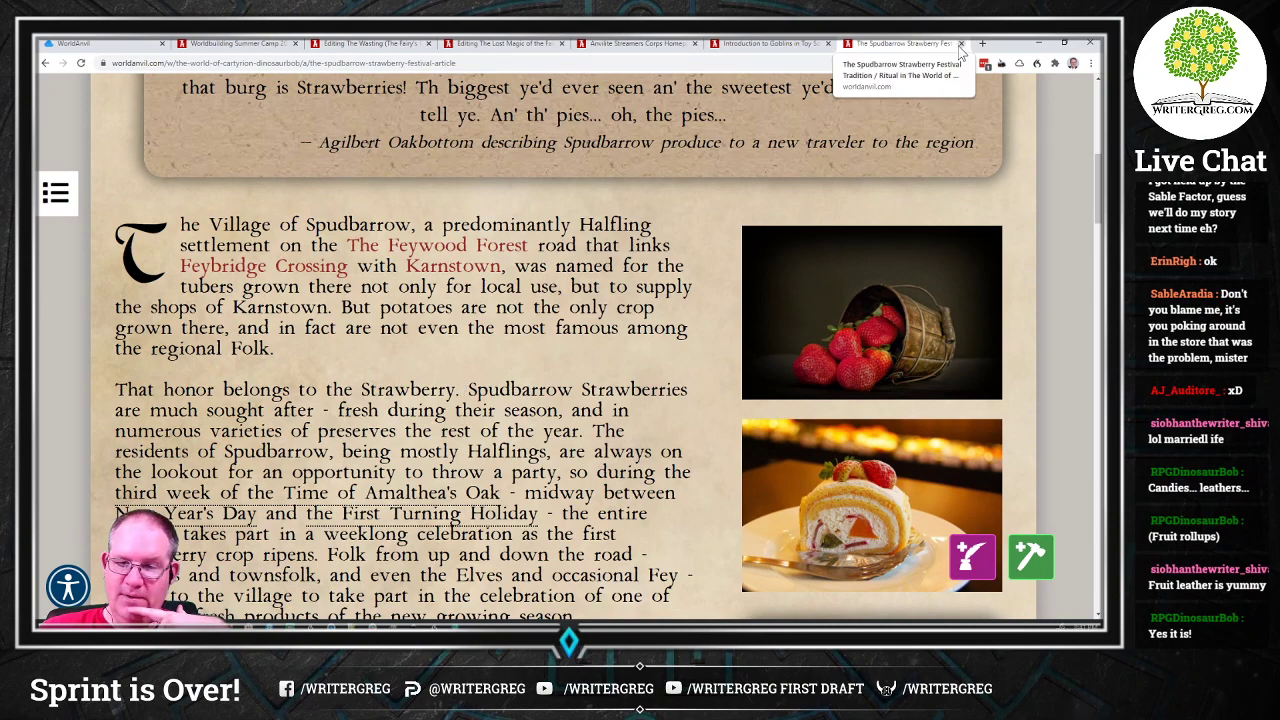
Step: Close the Spudbarrow Strawberry Festival article and return to the start of the "Introduction to Goblins" article
{"action": "left_click", "coordinate": [961, 44]}
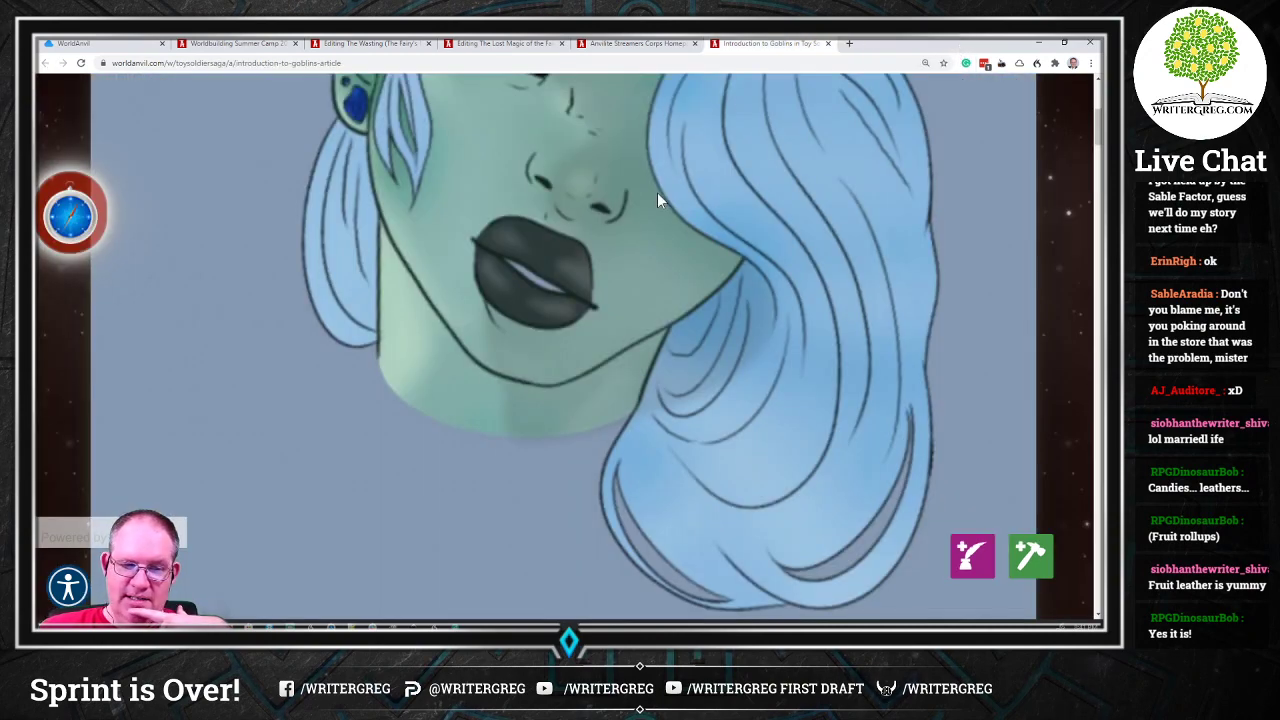
{"action": "scroll", "coordinate": [673, 264], "scroll_direction": "up", "scroll_amount": 5}
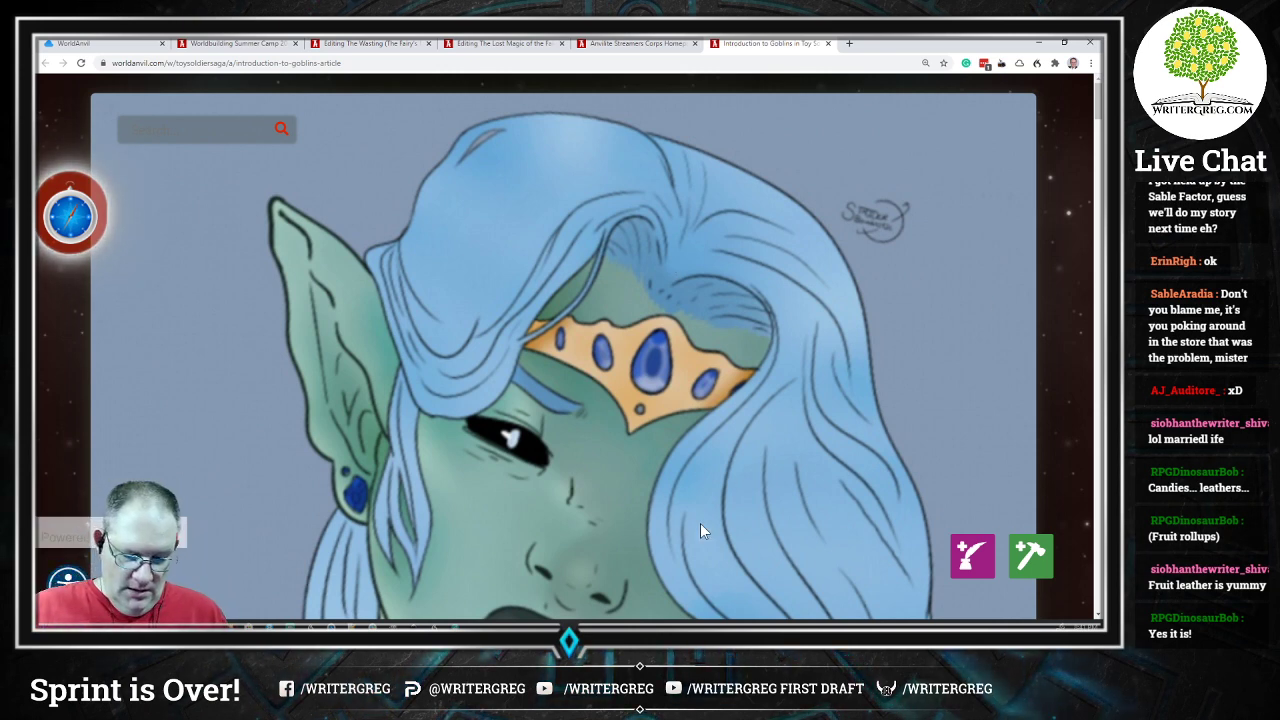
Step: Switch to the emote_Tier1_LemonRAID_00.svg drawing in Inkscape, check the program's version information, and close it
{"action": "mouse_move", "coordinate": [415, 624]}
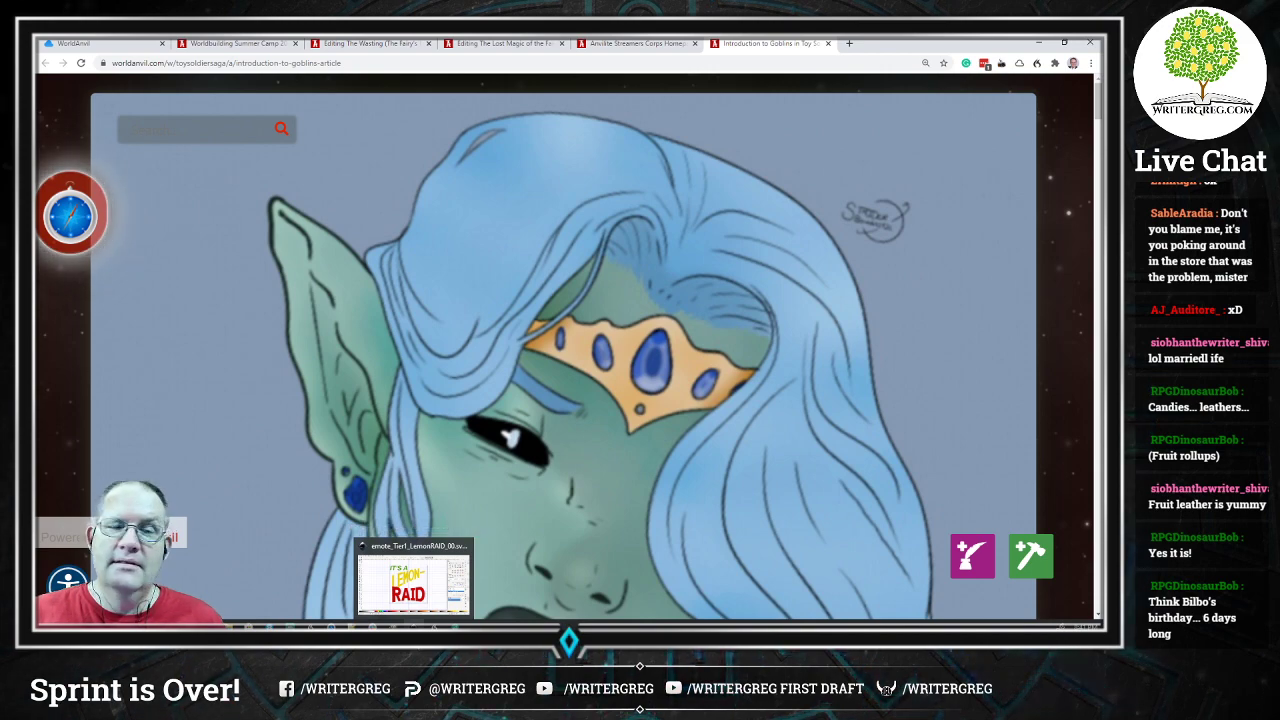
{"action": "left_click", "coordinate": [457, 594]}
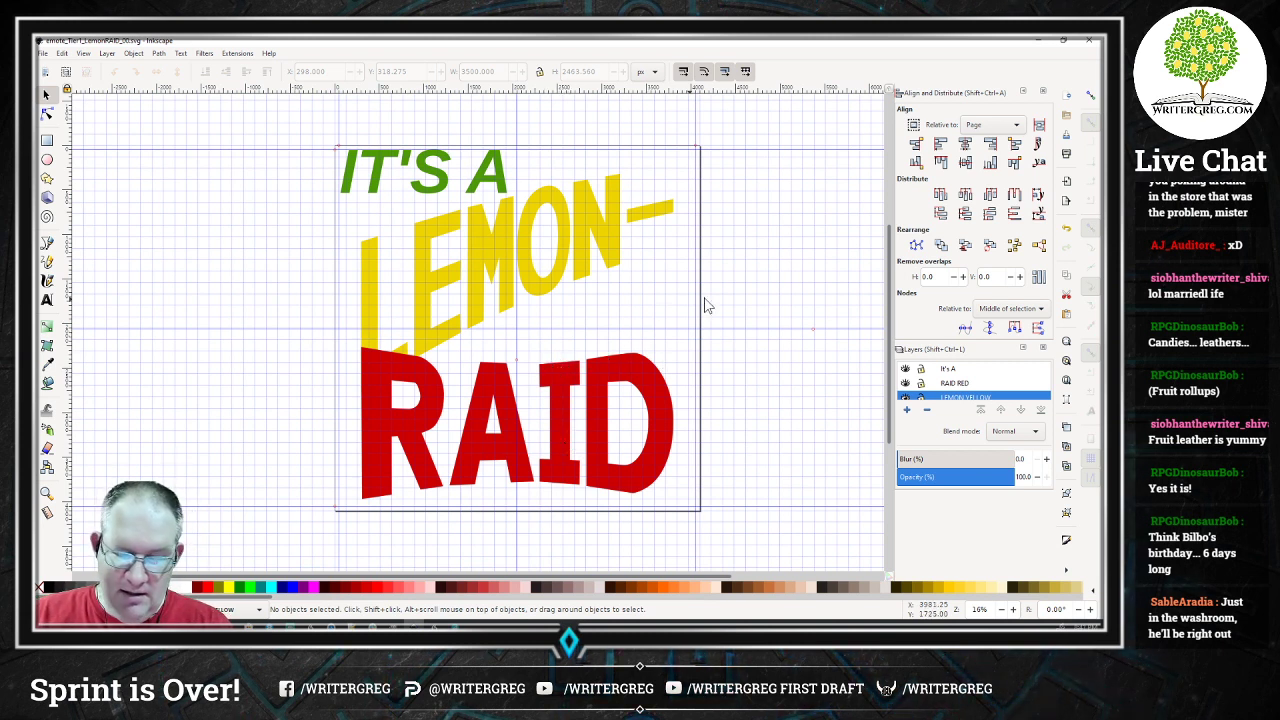
{"action": "left_click", "coordinate": [270, 53]}
{"action": "left_click", "coordinate": [320, 207]}
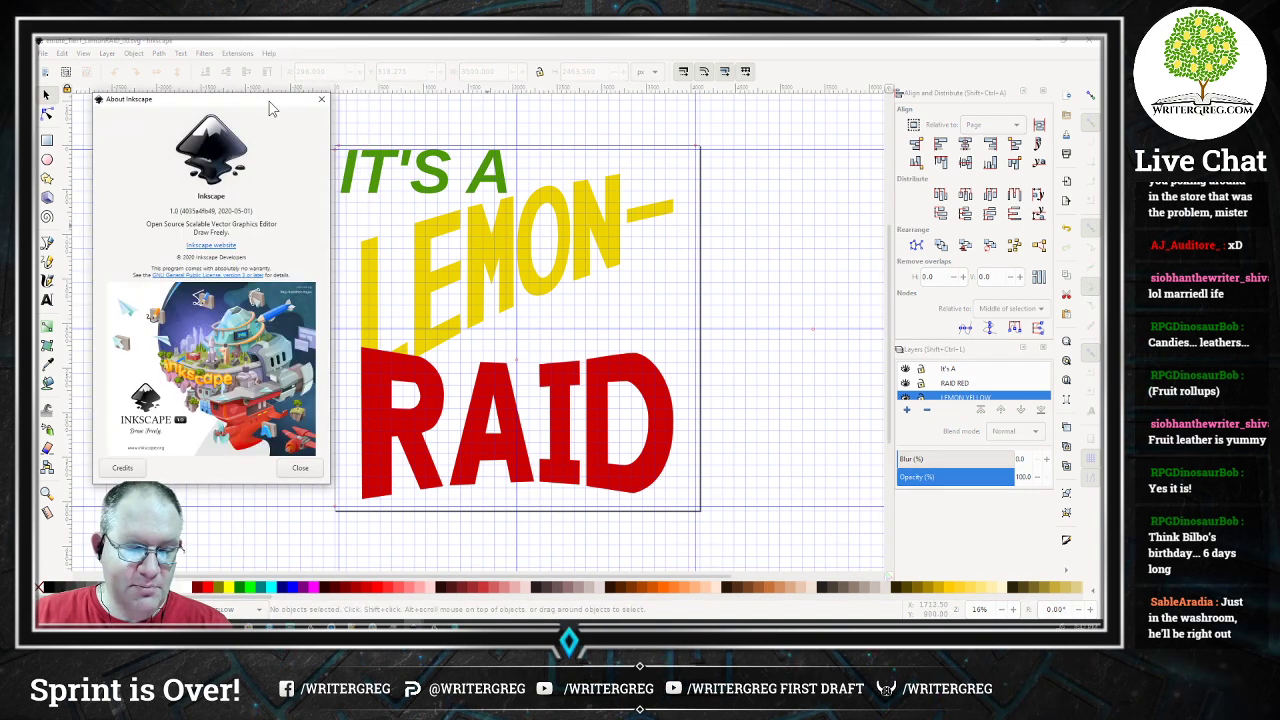
{"action": "left_click_drag", "start_coordinate": [281, 101], "coordinate": [275, 131]}
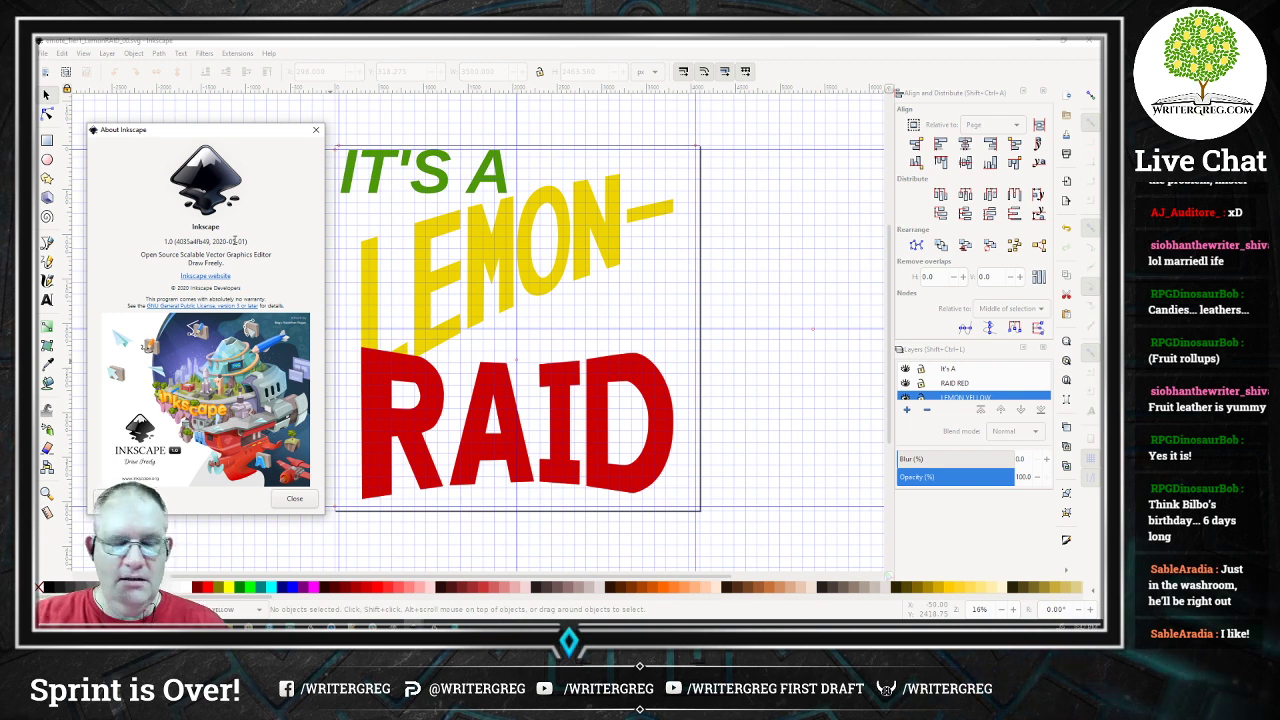
{"action": "left_click", "coordinate": [316, 130]}
Step: Deselect the yellow "LEMON-" lettering and preview the emote shrunk to 1% zoom, returning to an enlarged 23% view
{"action": "left_click", "coordinate": [492, 249]}
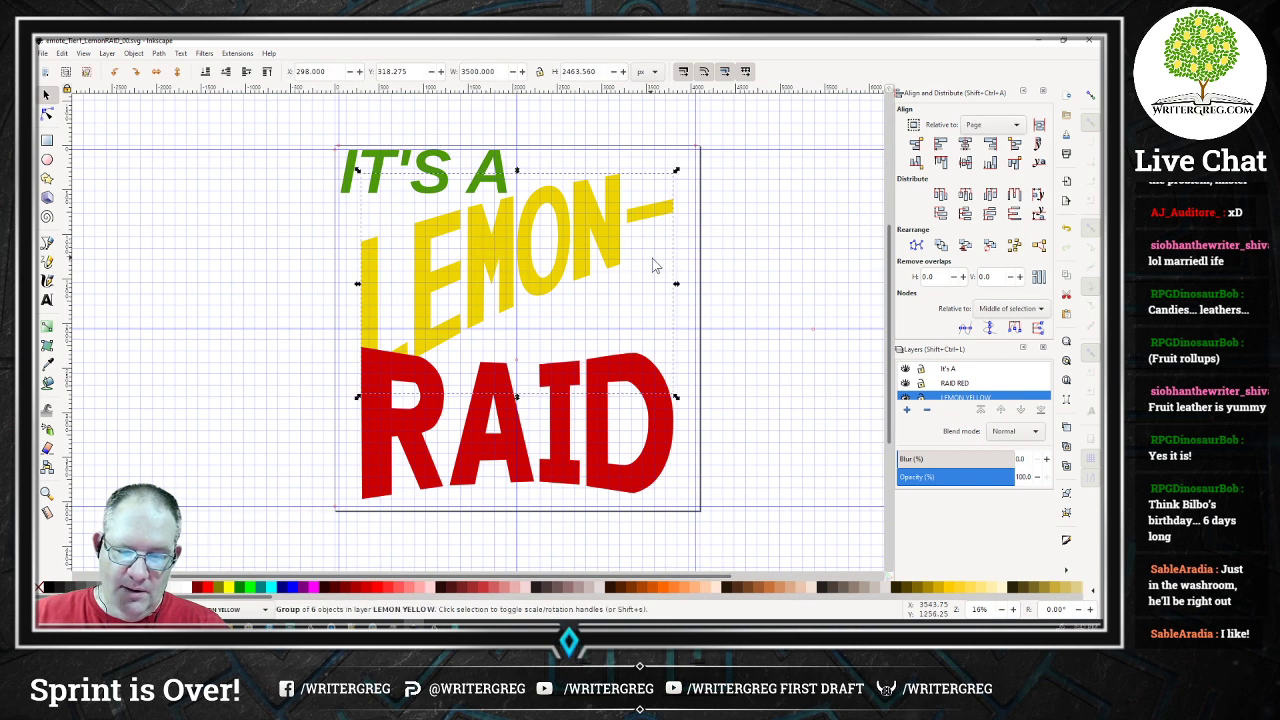
{"action": "left_click", "coordinate": [756, 254]}
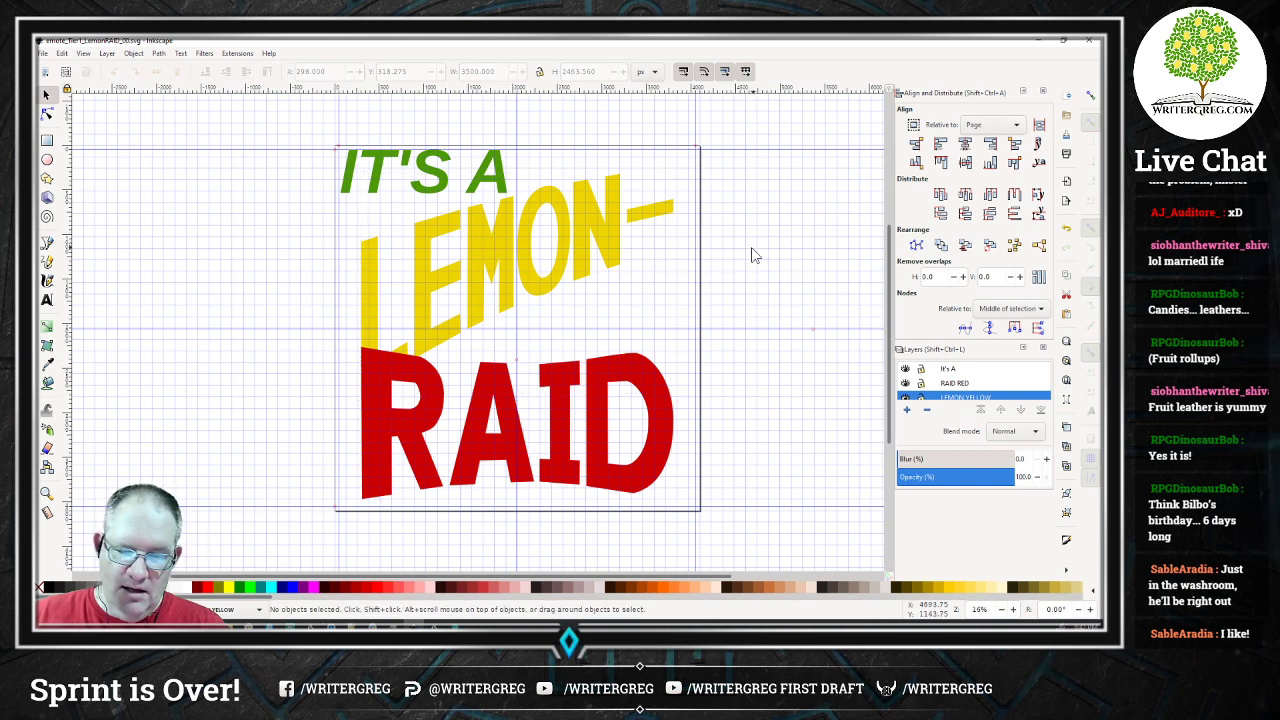
{"action": "key", "text": "ctrl+minus"}
{"action": "key", "text": "ctrl+minus"}
{"action": "key", "text": "ctrl+minus"}
{"action": "key", "text": "ctrl+minus"}
{"action": "key", "text": "ctrl+minus"}
{"action": "key", "text": "ctrl+minus"}
{"action": "key", "text": "ctrl+minus"}
{"action": "key", "text": "ctrl+minus"}
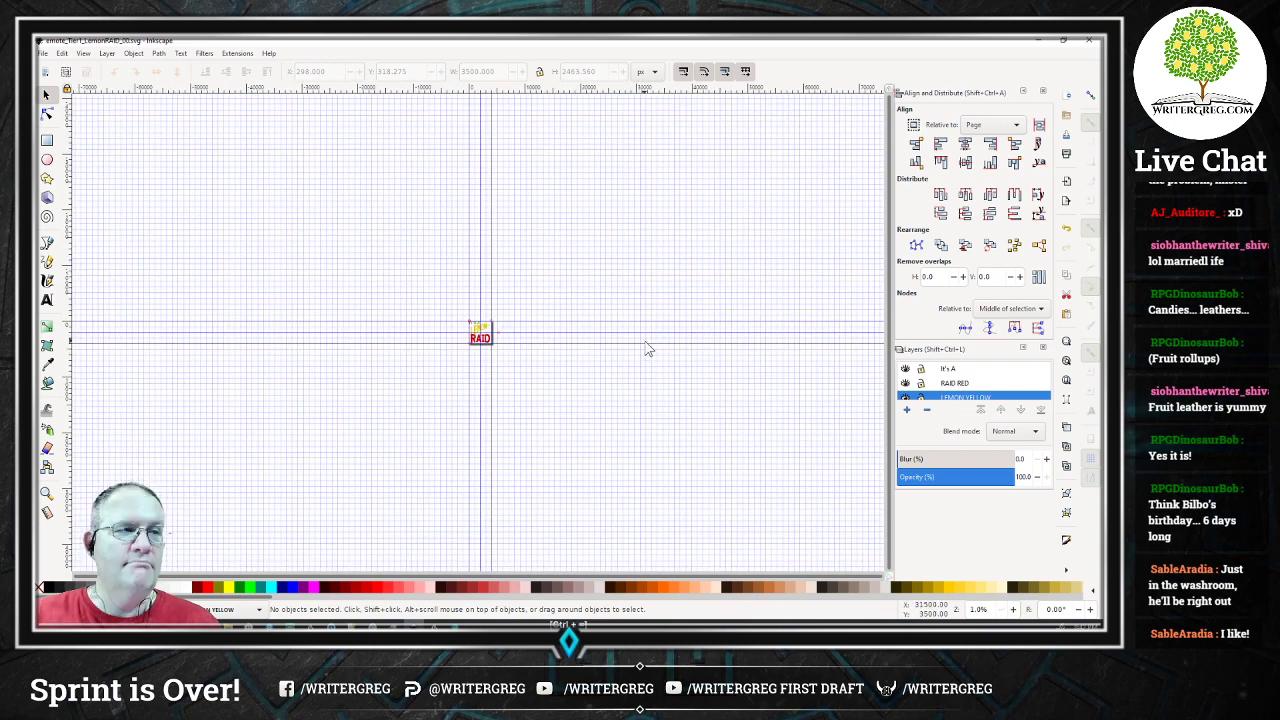
{"action": "key", "text": "ctrl+plus"}
{"action": "key", "text": "ctrl+plus"}
{"action": "key", "text": "ctrl+plus"}
{"action": "key", "text": "ctrl+plus"}
{"action": "key", "text": "ctrl+plus"}
{"action": "key", "text": "ctrl+plus"}
{"action": "key", "text": "ctrl+plus"}
{"action": "key", "text": "ctrl+plus"}
{"action": "key", "text": "ctrl+plus"}
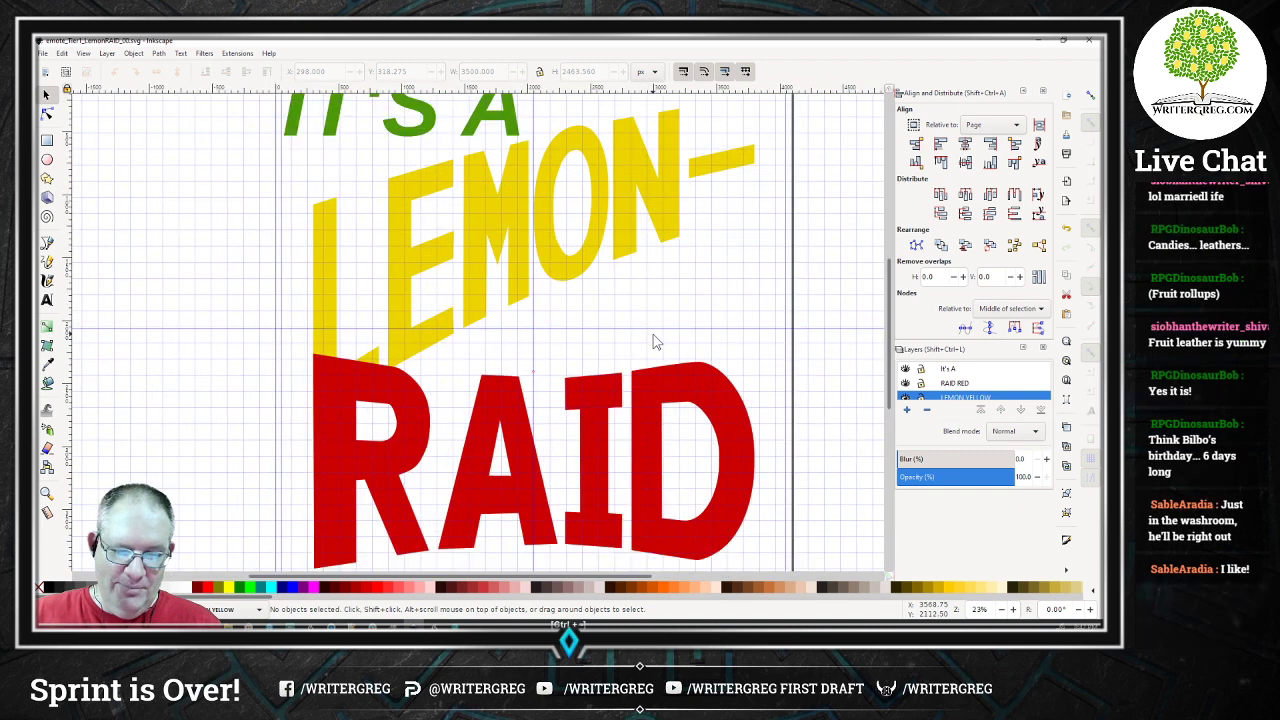
Step: Show the whole Lemon-Raid emote at 16% zoom and switch back to the goblin portrait in the browser's "Introduction to Goblins" article
{"action": "key", "text": "ctrl+minus"}
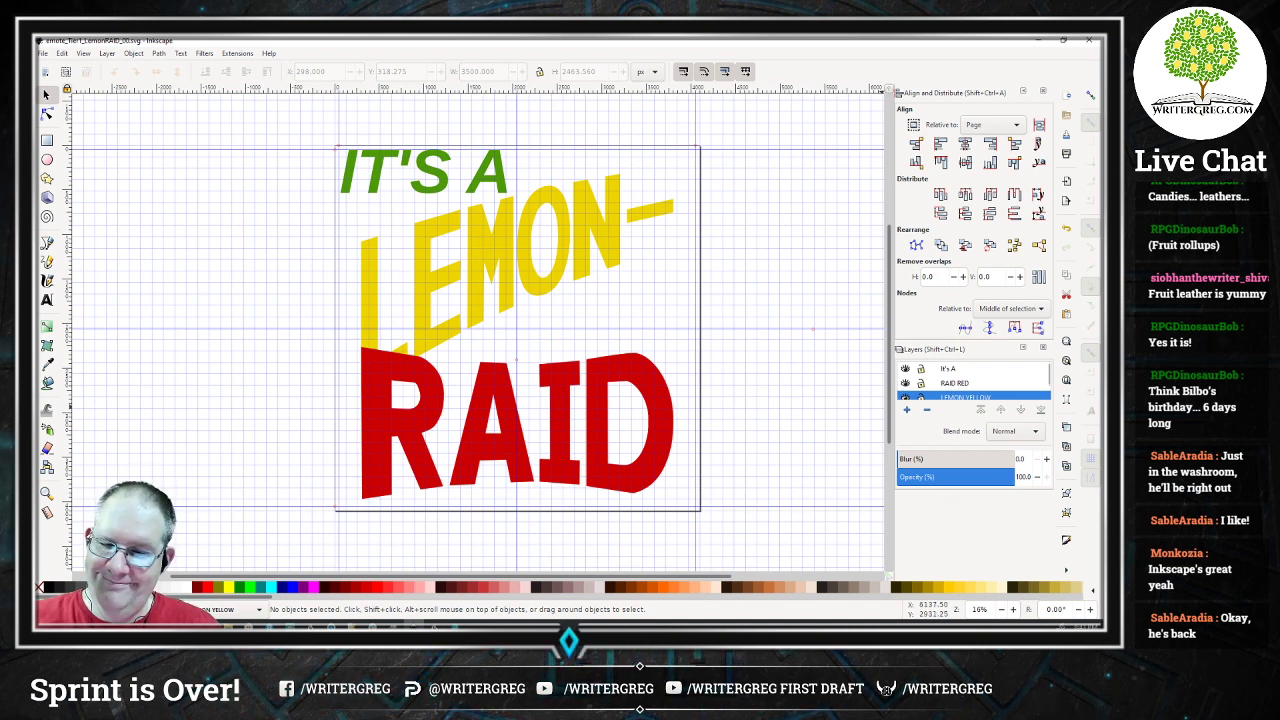
{"action": "left_click", "coordinate": [1041, 44]}
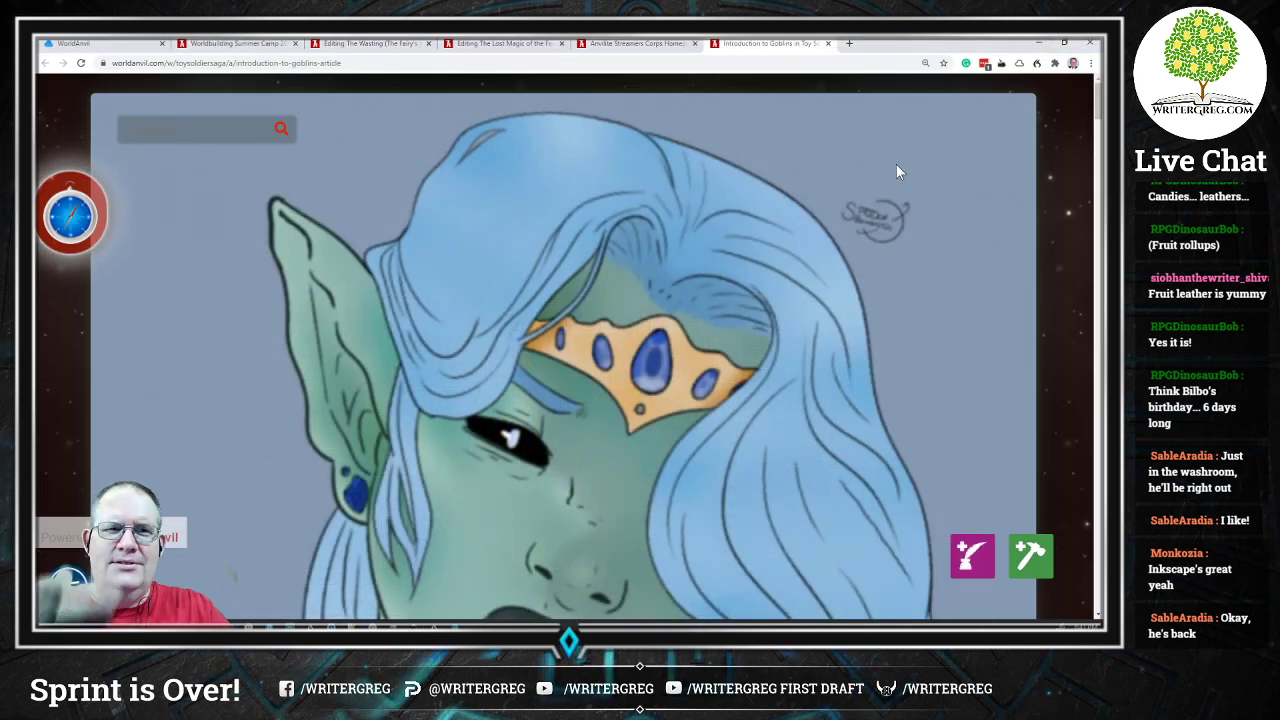
{"action": "scroll", "coordinate": [865, 133], "scroll_direction": "down", "scroll_amount": 5}
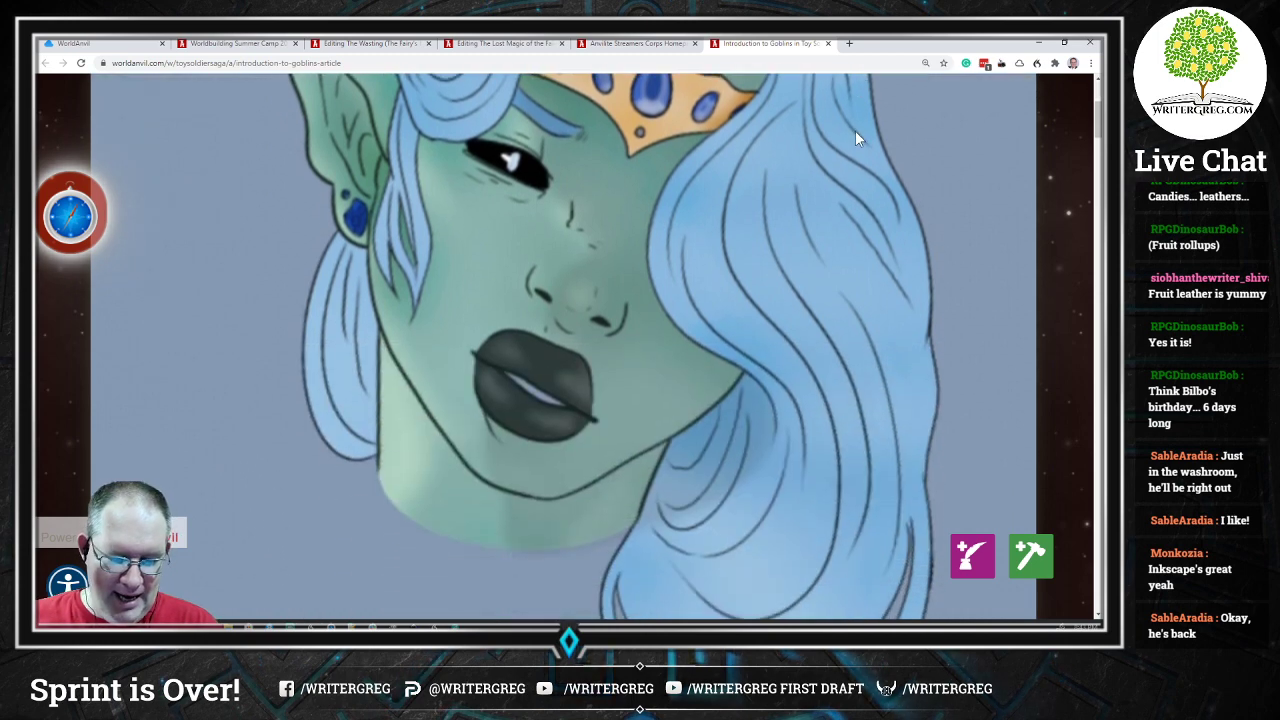
{"action": "scroll", "coordinate": [855, 131], "scroll_direction": "up", "scroll_amount": 4}
{"action": "scroll", "coordinate": [855, 126], "scroll_direction": "down", "scroll_amount": 1}
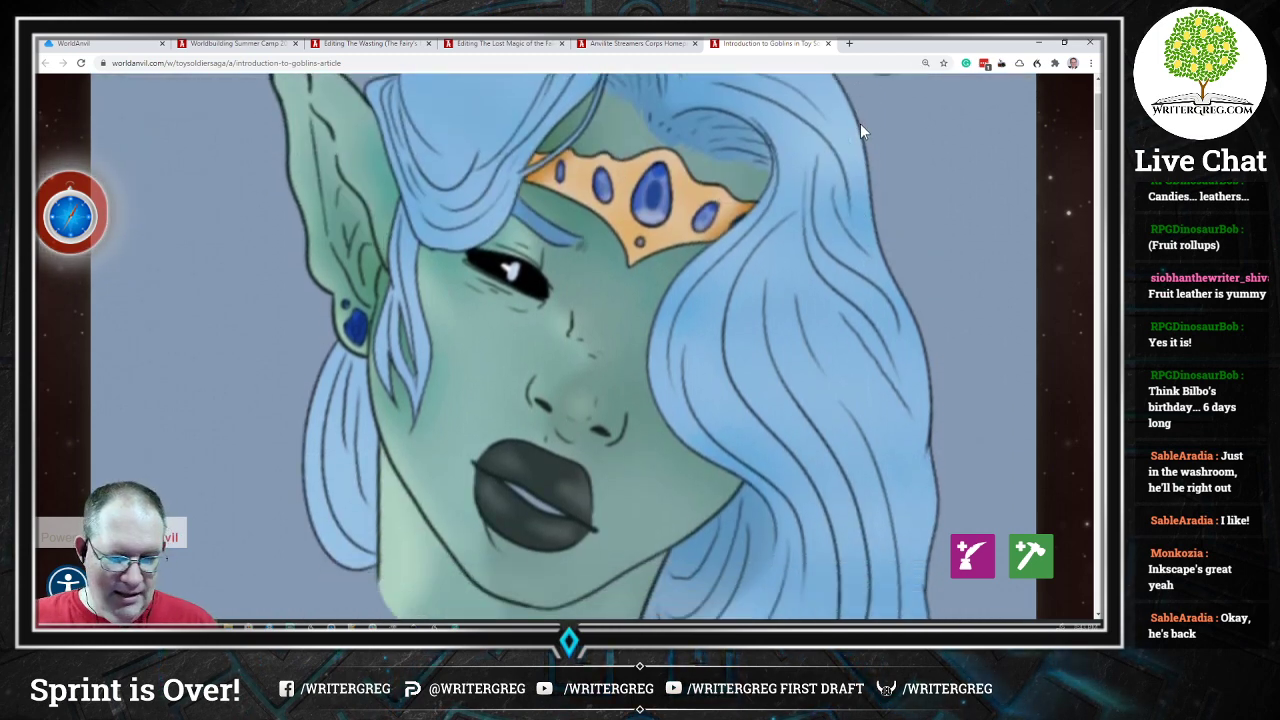
Step: Reduce the page zoom two levels to view more of the goblin portrait and reach the article's title and opening text
{"action": "key", "text": "ctrl+minus"}
{"action": "scroll", "coordinate": [853, 135], "scroll_direction": "down", "scroll_amount": 2}
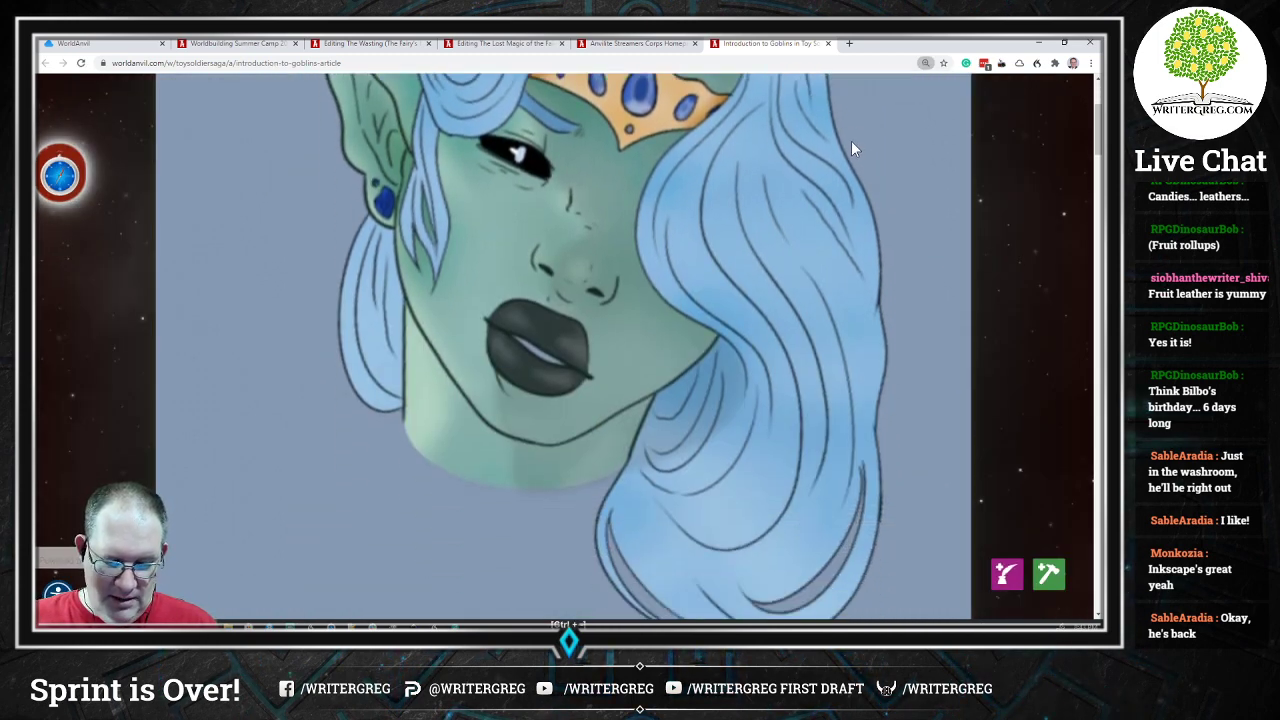
{"action": "key", "text": "ctrl+minus"}
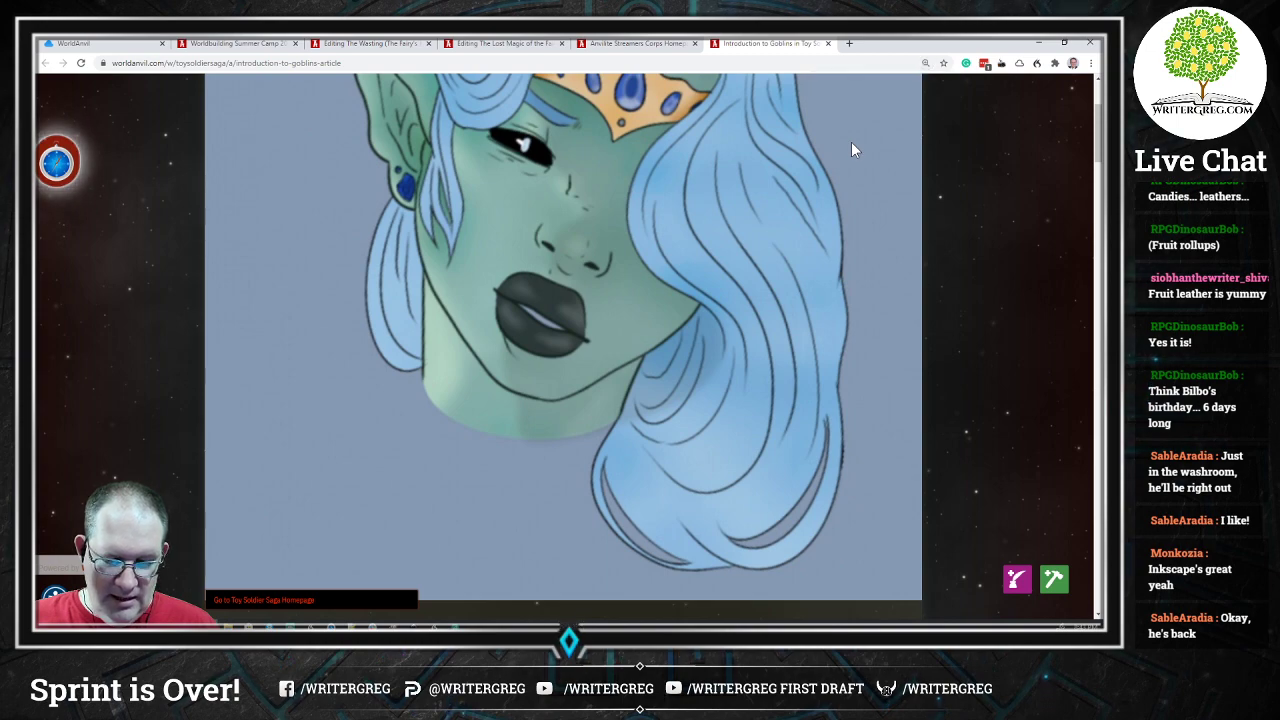
{"action": "scroll", "coordinate": [851, 142], "scroll_direction": "up", "scroll_amount": 2}
{"action": "scroll", "coordinate": [850, 175], "scroll_direction": "down", "scroll_amount": 5}
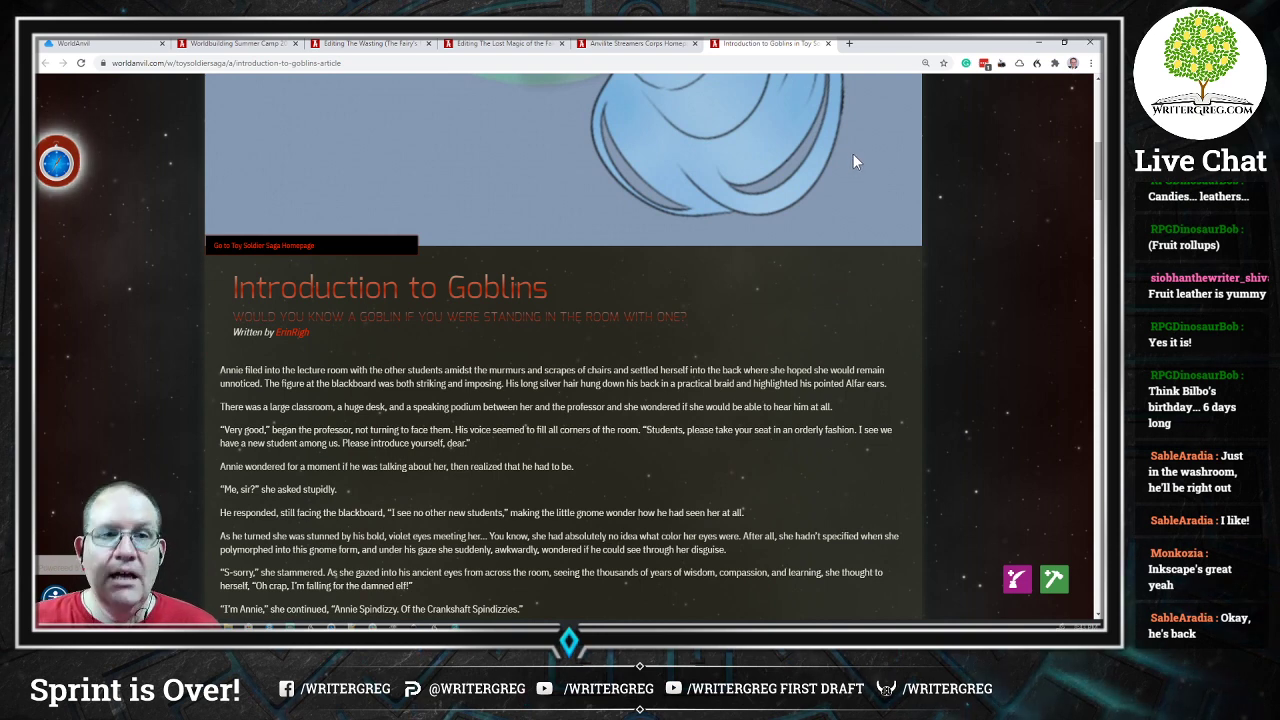
Step: Enlarge the page to 150%, skim the classroom story through Professor Selgorn's entrance, and return to the article title
{"action": "key", "text": "ctrl+plus"}
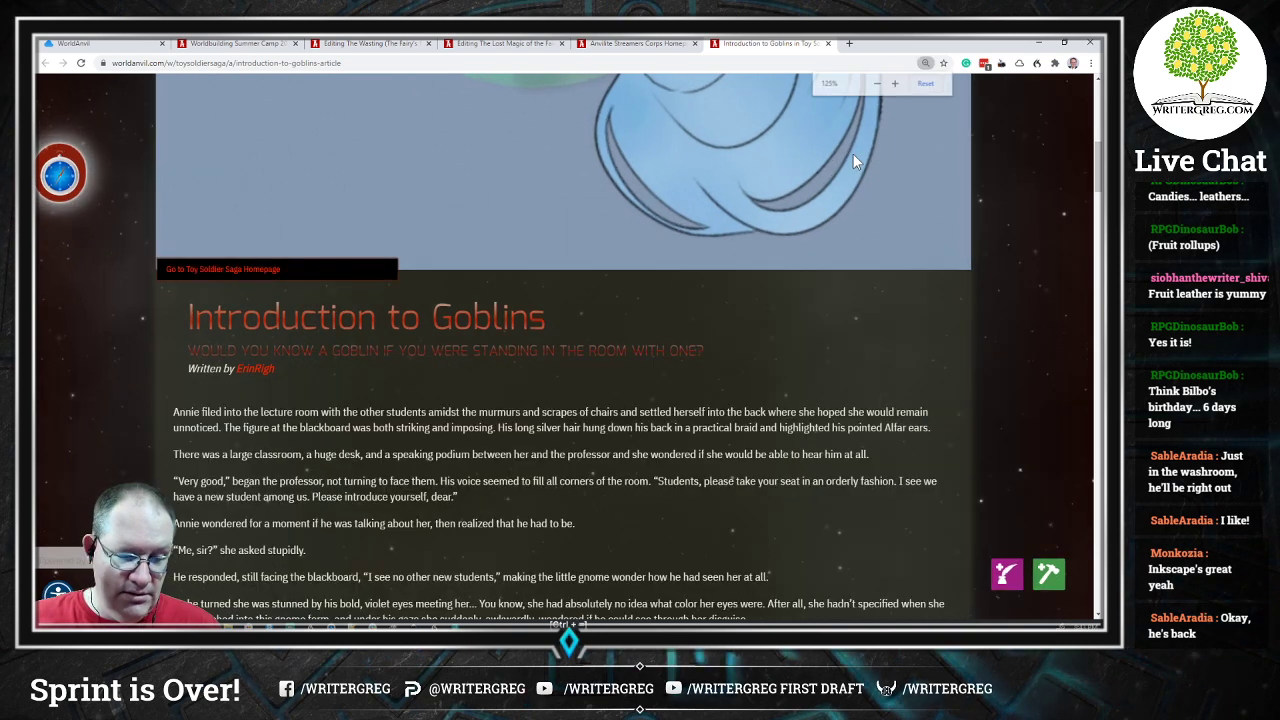
{"action": "key", "text": "ctrl+plus"}
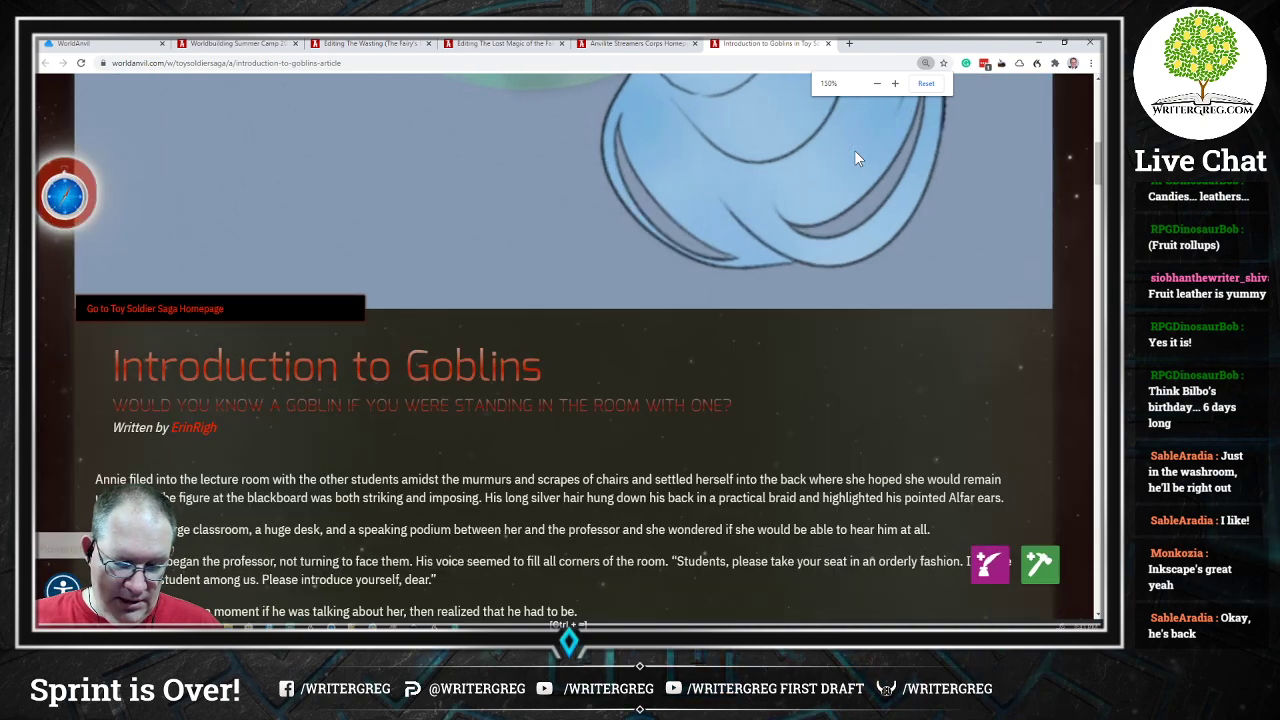
{"action": "scroll", "coordinate": [855, 155], "scroll_direction": "down", "scroll_amount": 3}
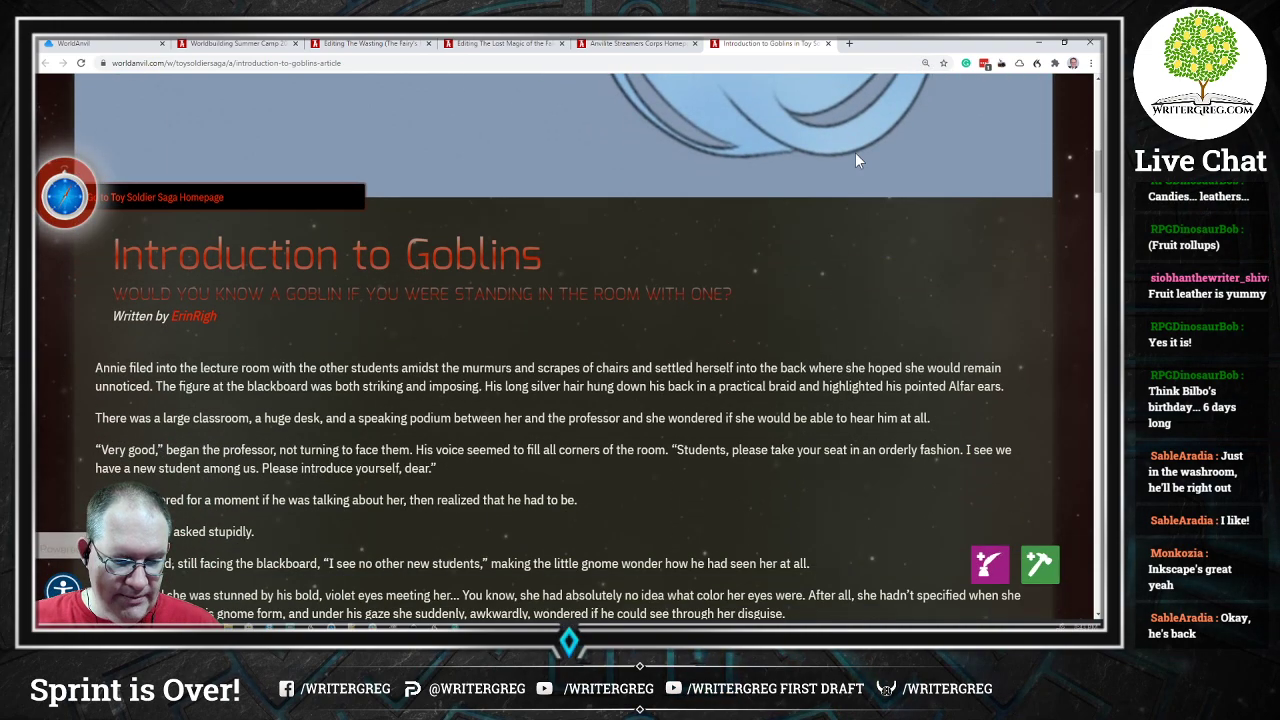
{"action": "scroll", "coordinate": [855, 153], "scroll_direction": "down", "scroll_amount": 5}
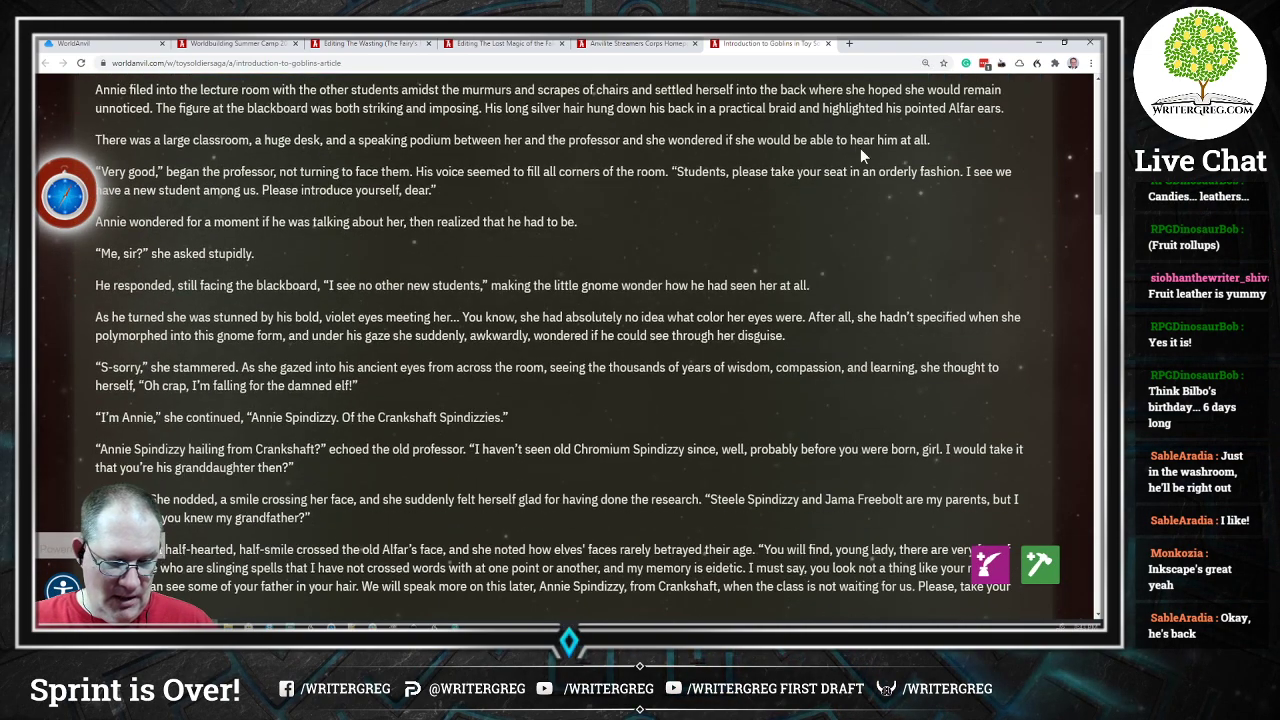
{"action": "scroll", "coordinate": [868, 134], "scroll_direction": "down", "scroll_amount": 5}
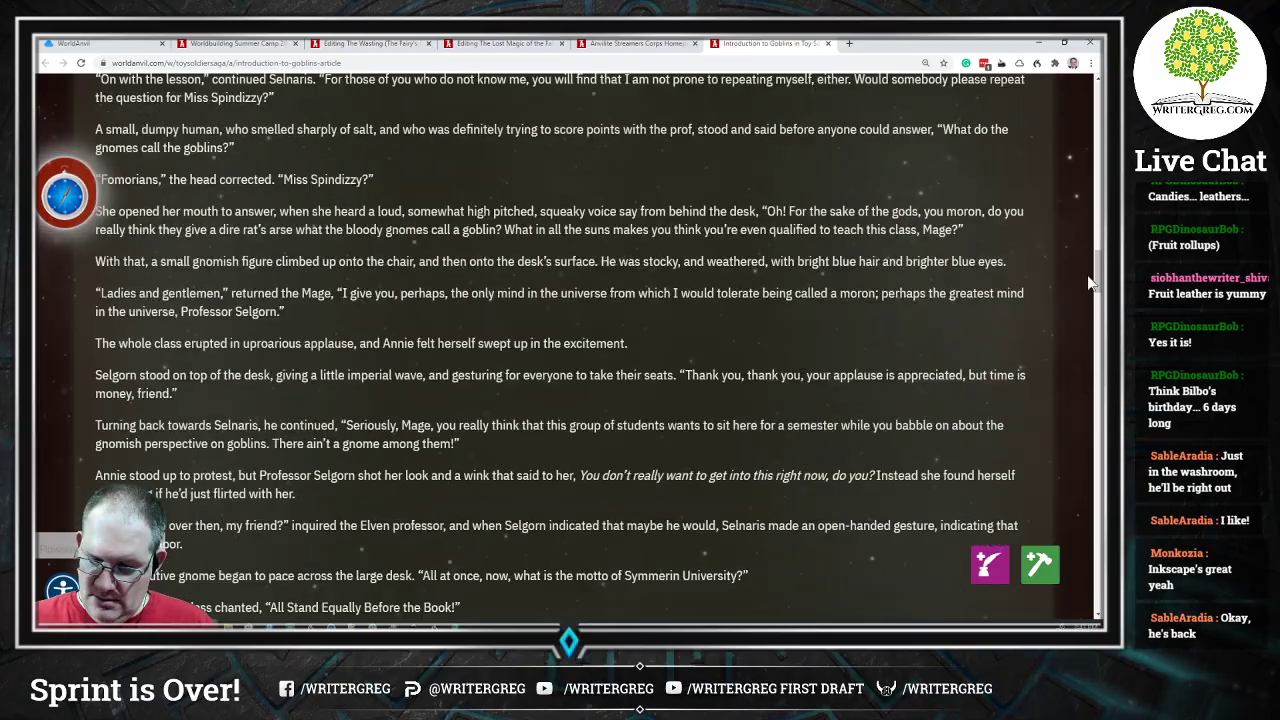
{"action": "left_click_drag", "start_coordinate": [1098, 272], "coordinate": [1098, 175]}
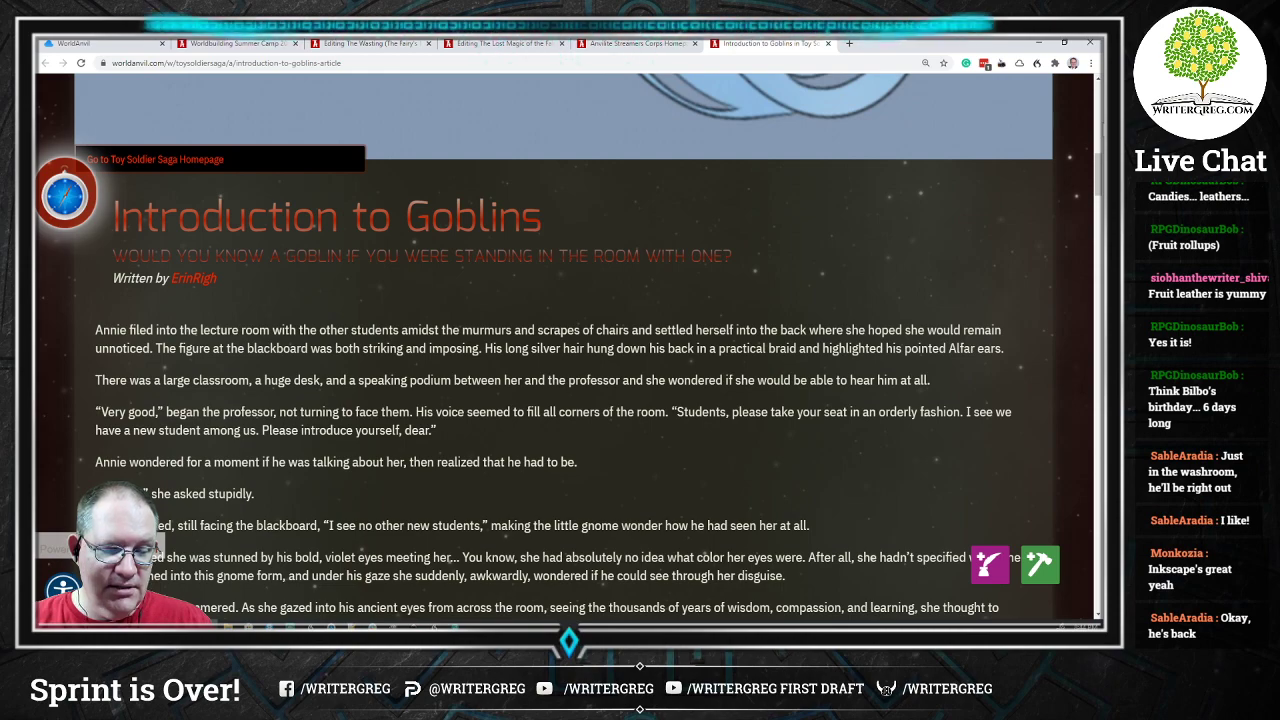
Step: Enlarge the article page to 250% and bring the story's opening lecture-room paragraph into view
{"action": "scroll", "coordinate": [569, 345], "scroll_direction": "down", "scroll_amount": 1}
{"action": "scroll", "coordinate": [569, 345], "scroll_direction": "down", "scroll_amount": 2}
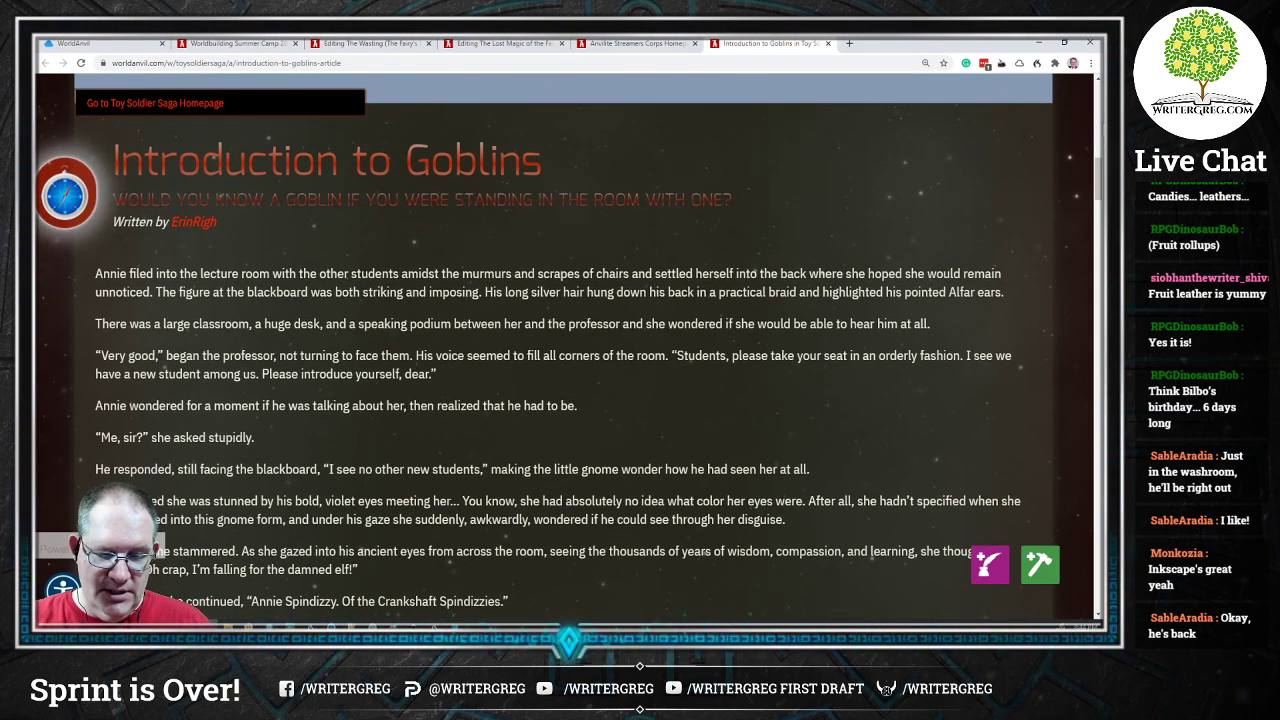
{"action": "key", "text": "ctrl+plus"}
{"action": "key", "text": "ctrl+plus"}
{"action": "key", "text": "ctrl+plus"}
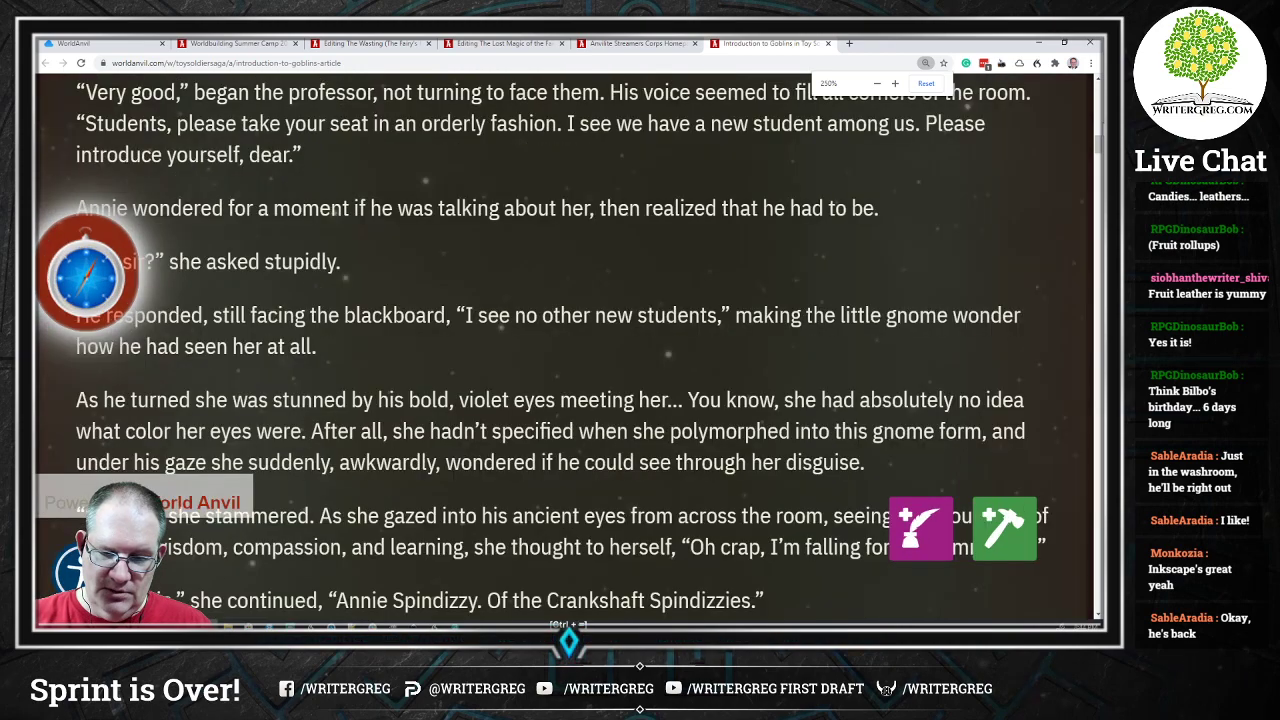
{"action": "scroll", "coordinate": [569, 345], "scroll_direction": "up", "scroll_amount": 5}
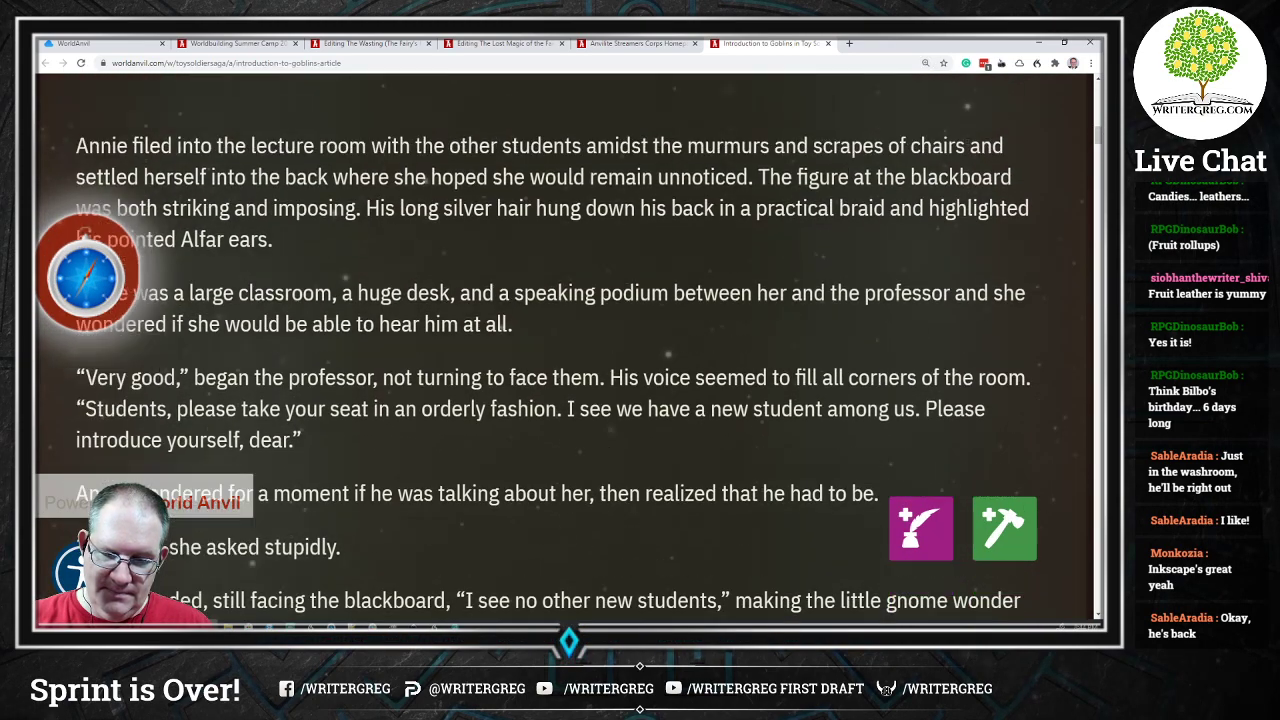
Step: Read the opening classroom scene, from the student's arrival in the lecture room through the professor's first exchange with her
{"action": "scroll", "coordinate": [569, 345], "scroll_direction": "down", "scroll_amount": 2}
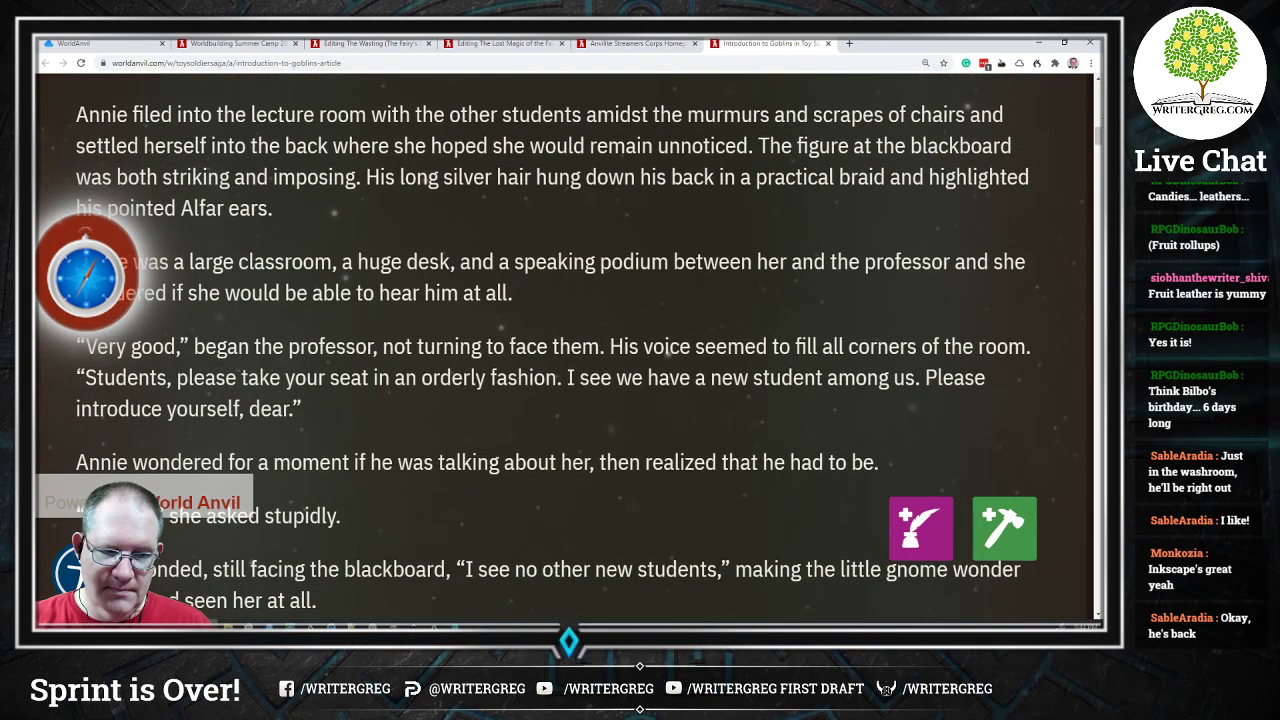
{"action": "scroll", "coordinate": [569, 345], "scroll_direction": "down", "scroll_amount": 1}
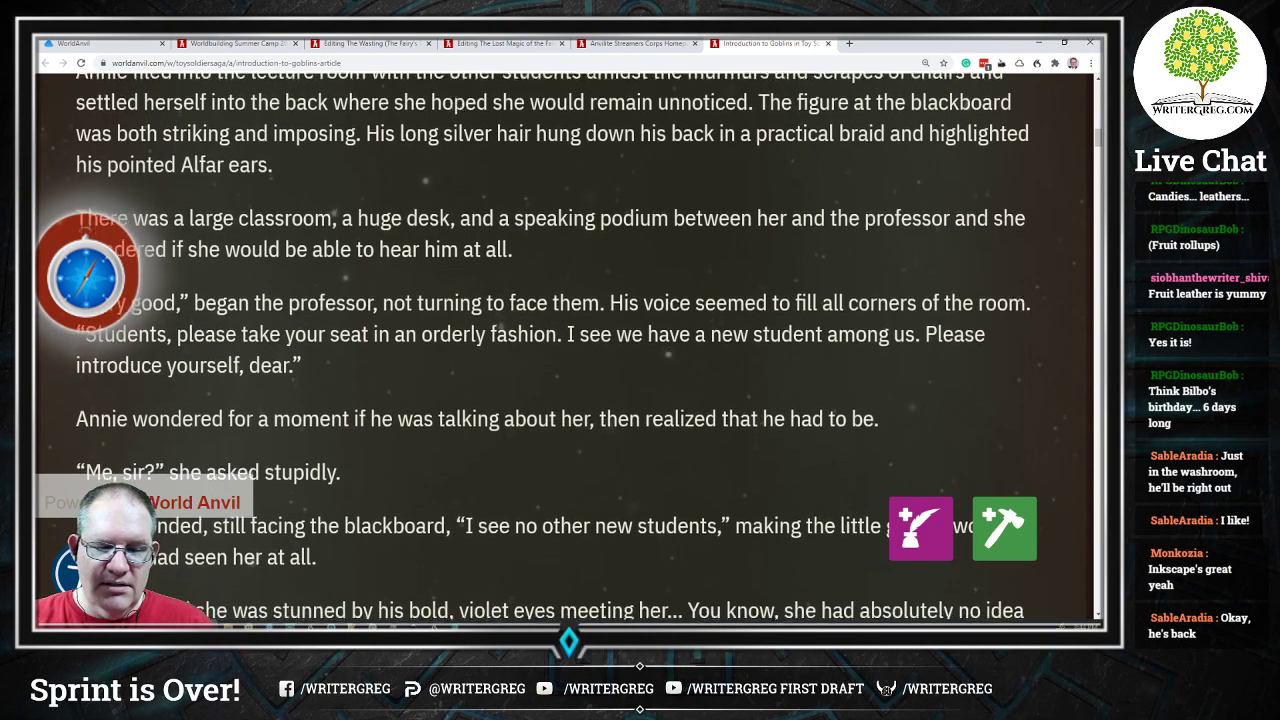
{"action": "scroll", "coordinate": [569, 345], "scroll_direction": "down", "scroll_amount": 1}
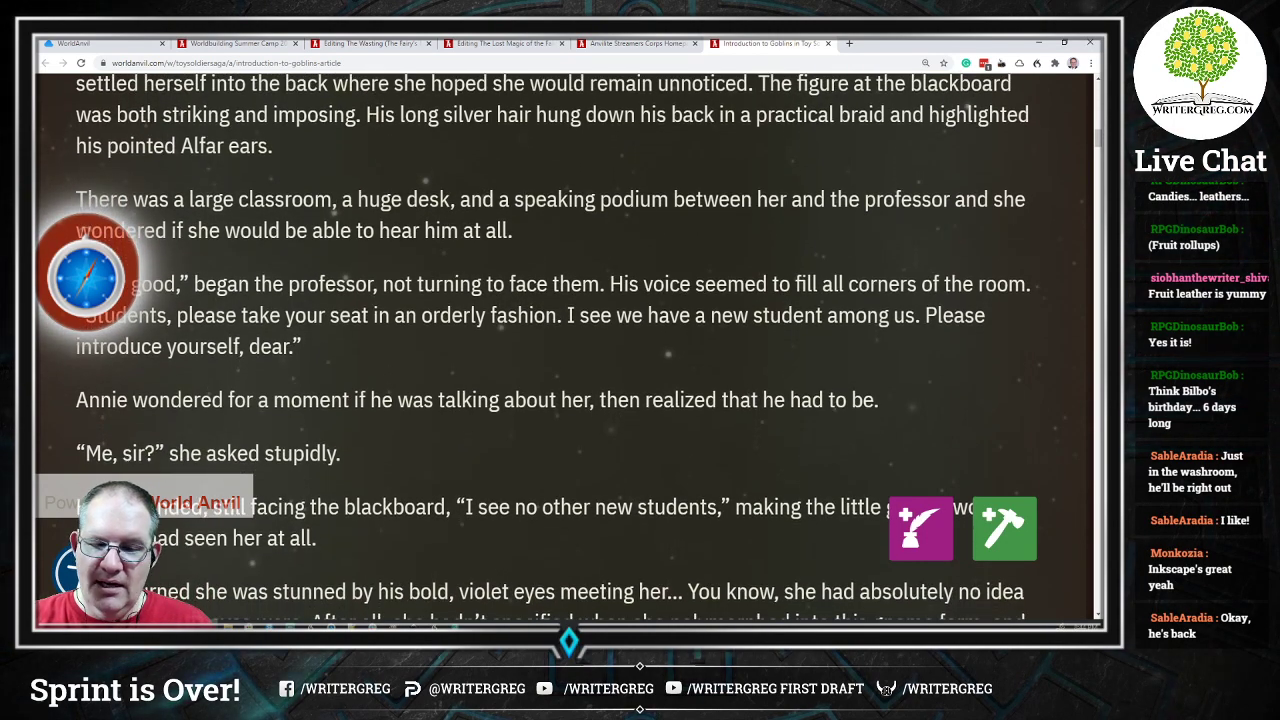
{"action": "scroll", "coordinate": [569, 345], "scroll_direction": "down", "scroll_amount": 1}
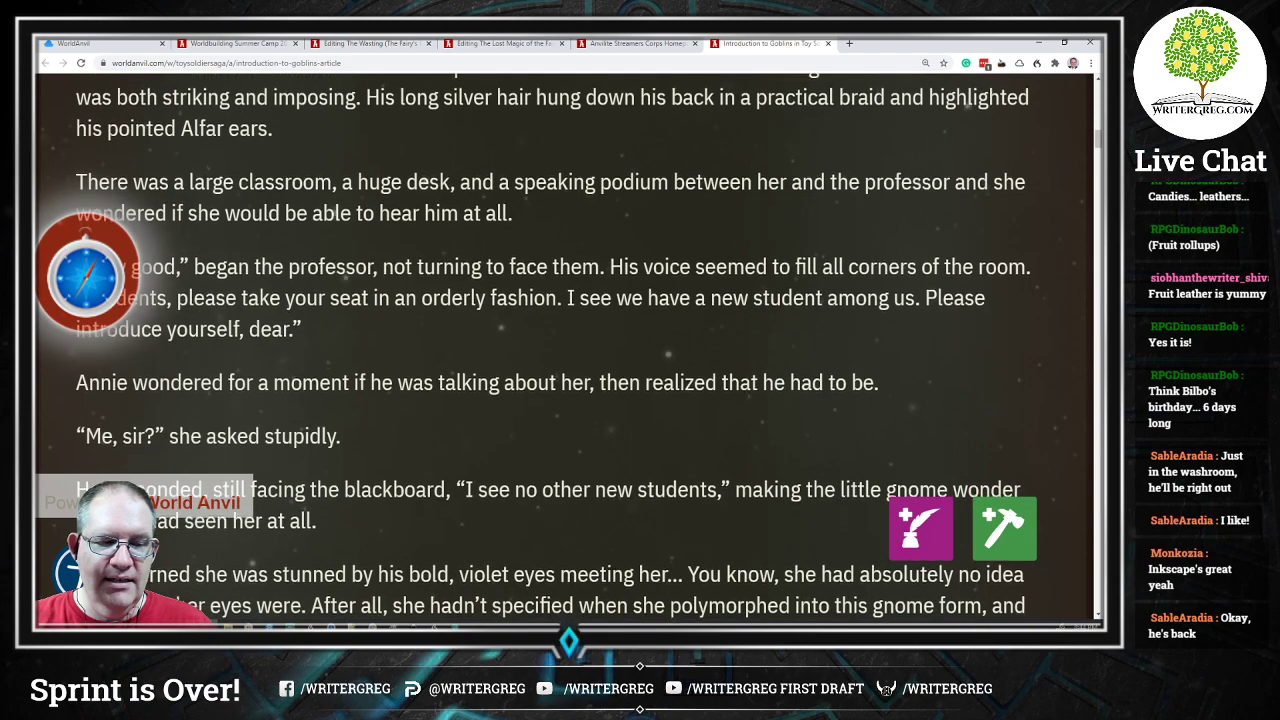
{"action": "scroll", "coordinate": [569, 345], "scroll_direction": "down", "scroll_amount": 1}
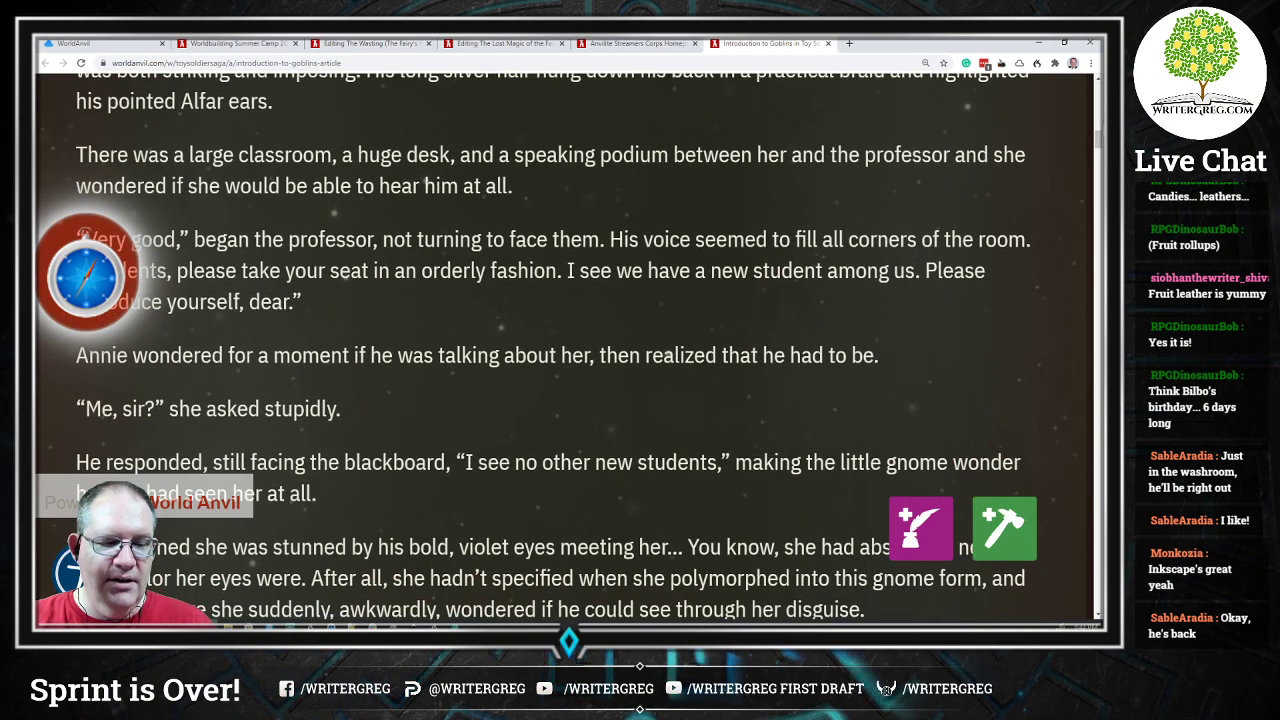
{"action": "scroll", "coordinate": [569, 345], "scroll_direction": "down", "scroll_amount": 1}
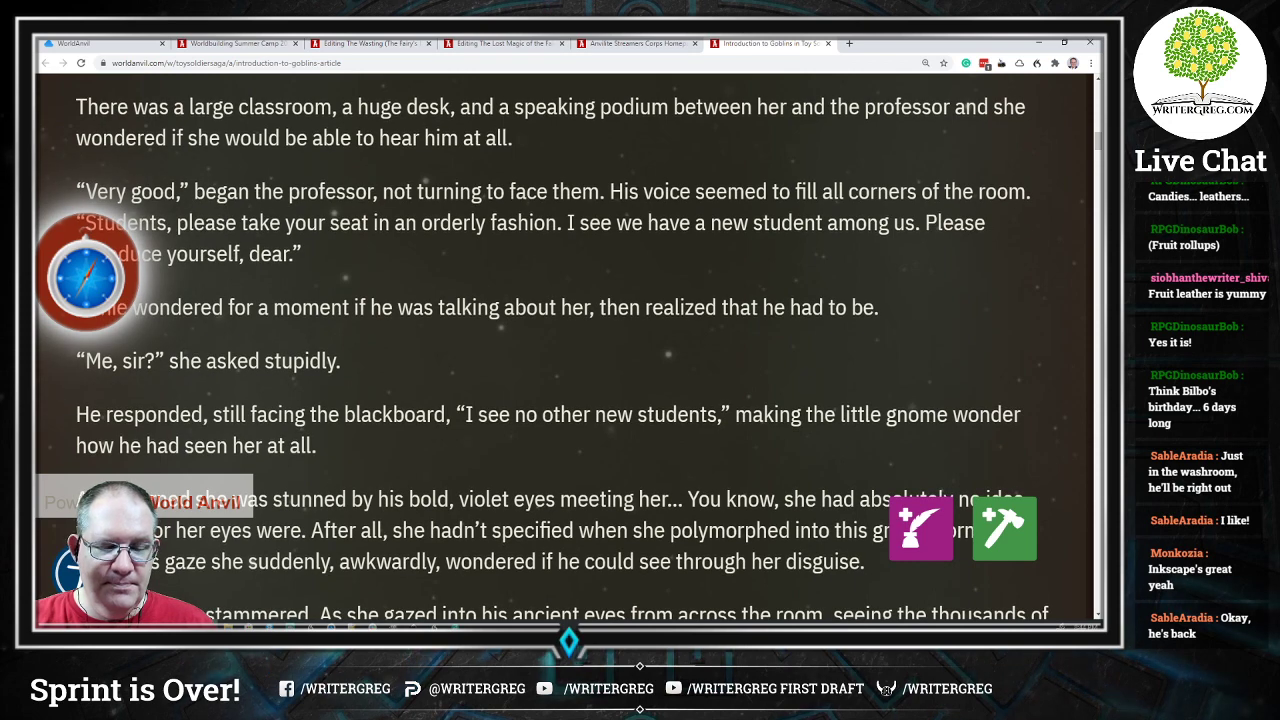
{"action": "scroll", "coordinate": [569, 345], "scroll_direction": "up", "scroll_amount": 1}
{"action": "scroll", "coordinate": [560, 350], "scroll_direction": "down", "scroll_amount": 1}
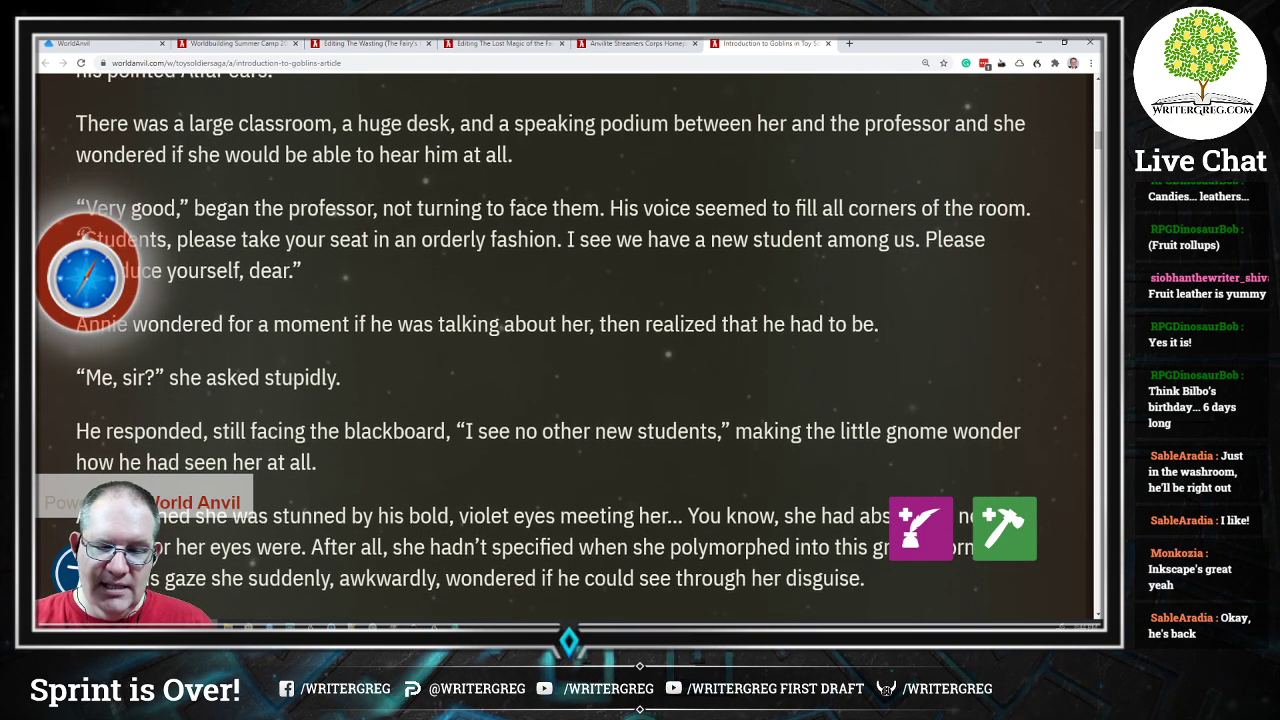